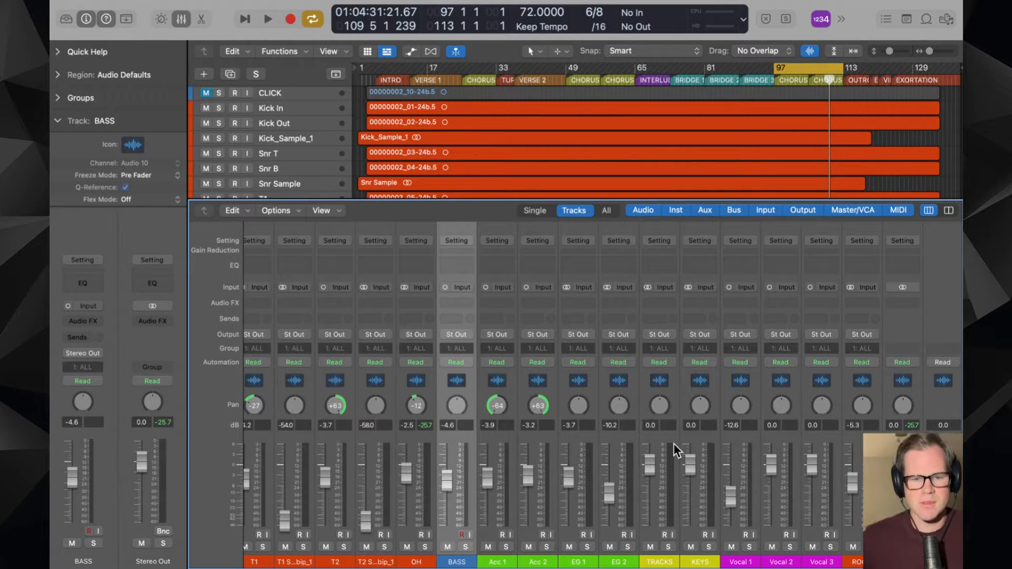
- Hide the mixer and play the full mix from the start of Chorus 4 at bar 97, stopping around Chorus 5
scroll(674, 444, left, 5)
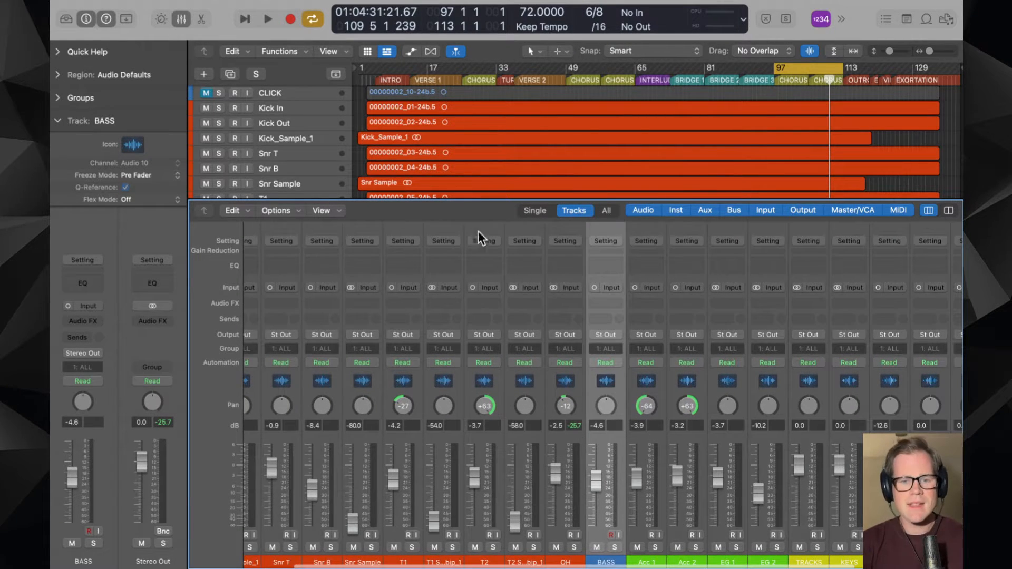
key(x)
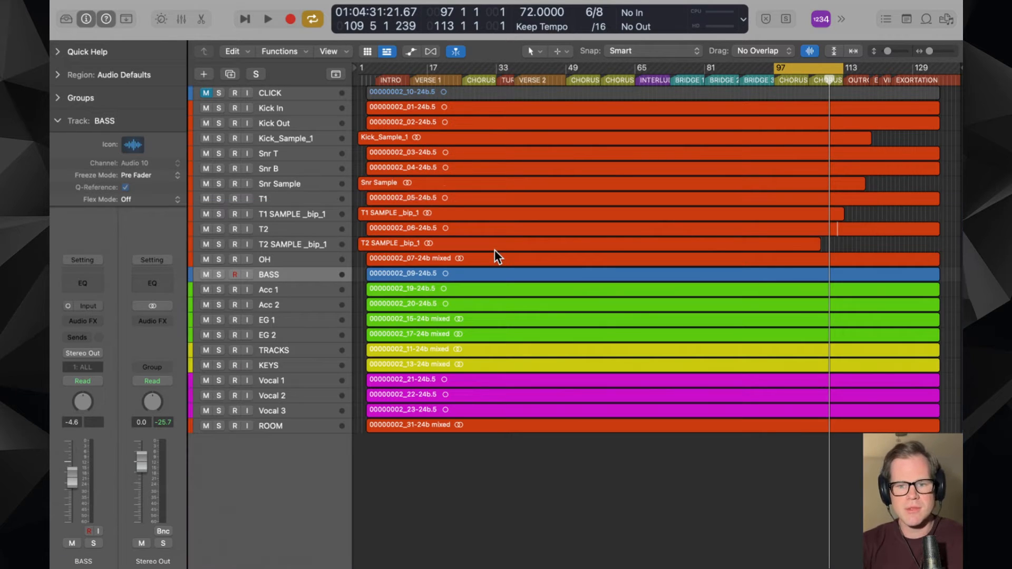
key(super+Right)
key(super+Right)
key(super+Right)
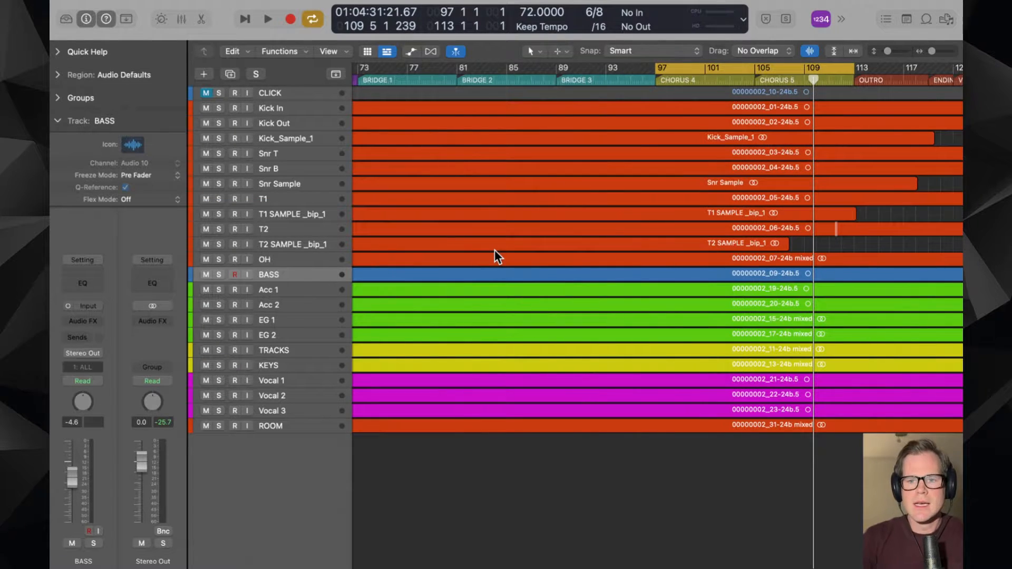
scroll(511, 127, left, 3)
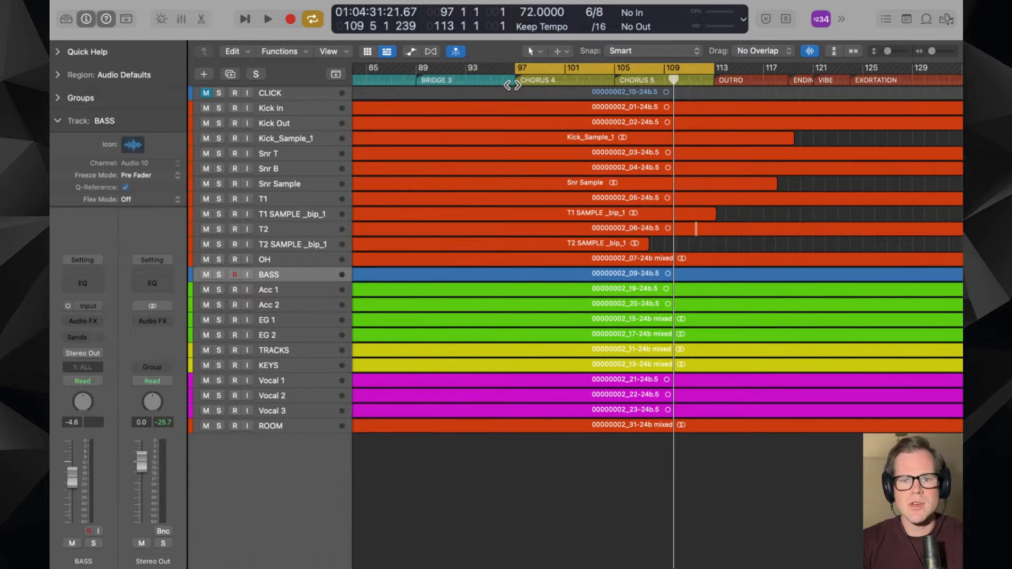
click(511, 82)
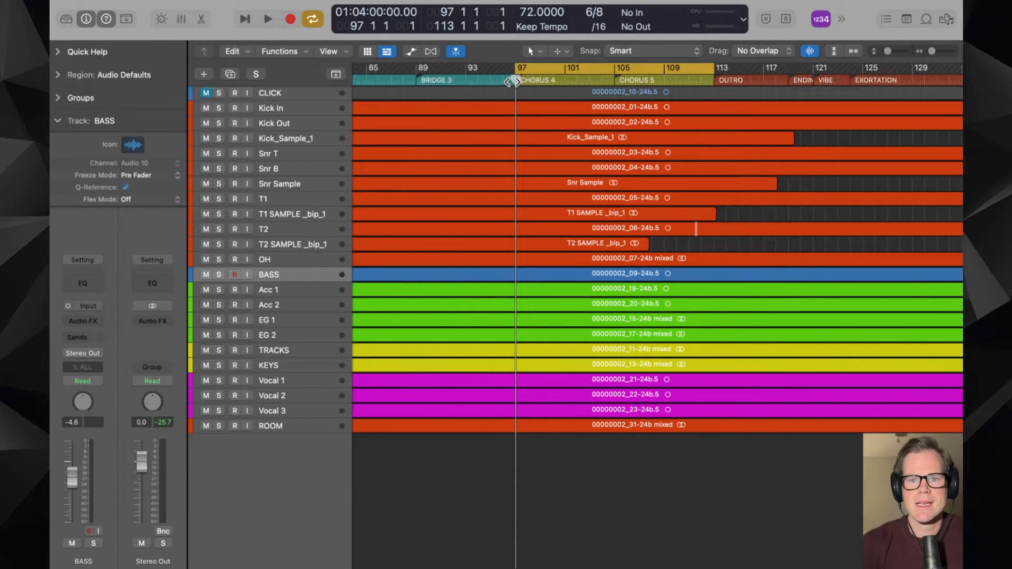
key(space)
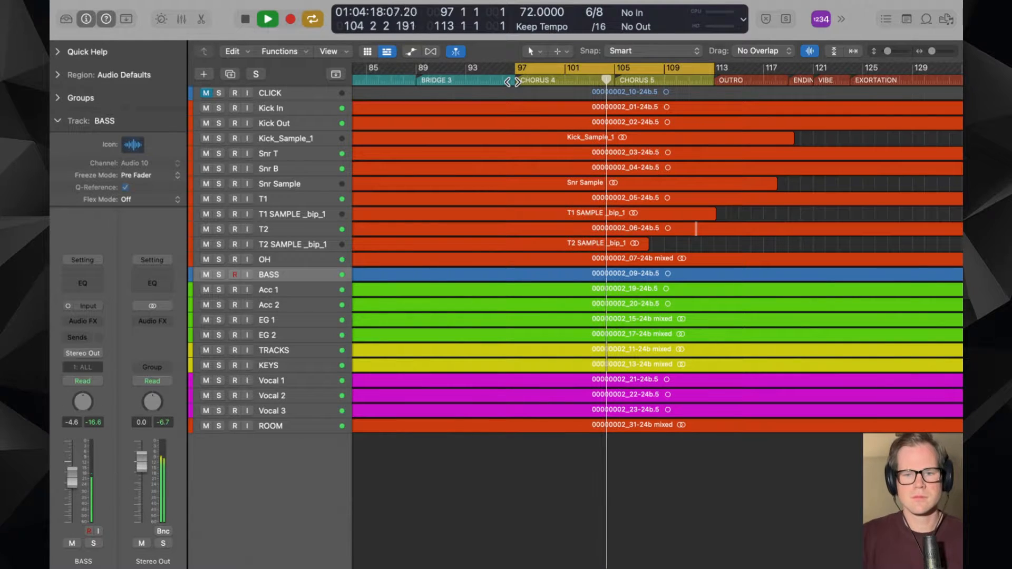
key(space)
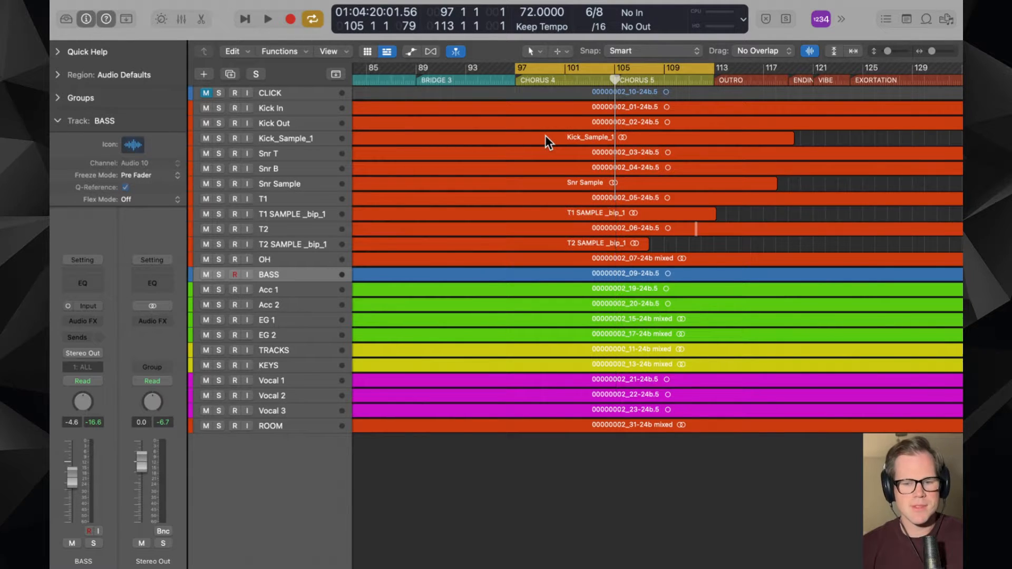
- Show the mixer again, solo the OH track and start playback
key(x)
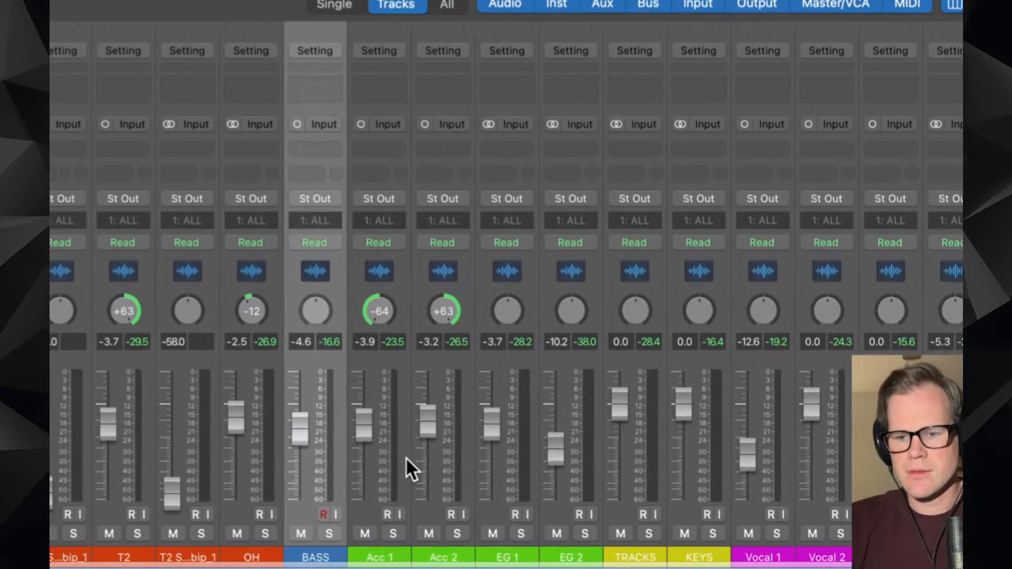
scroll(646, 492, left, 5)
click(618, 532)
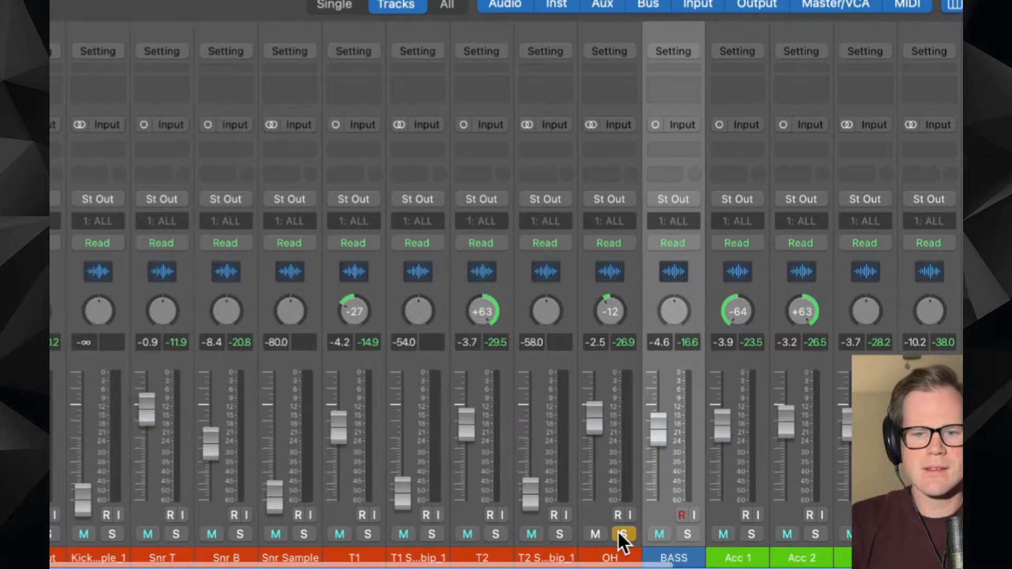
key(space)
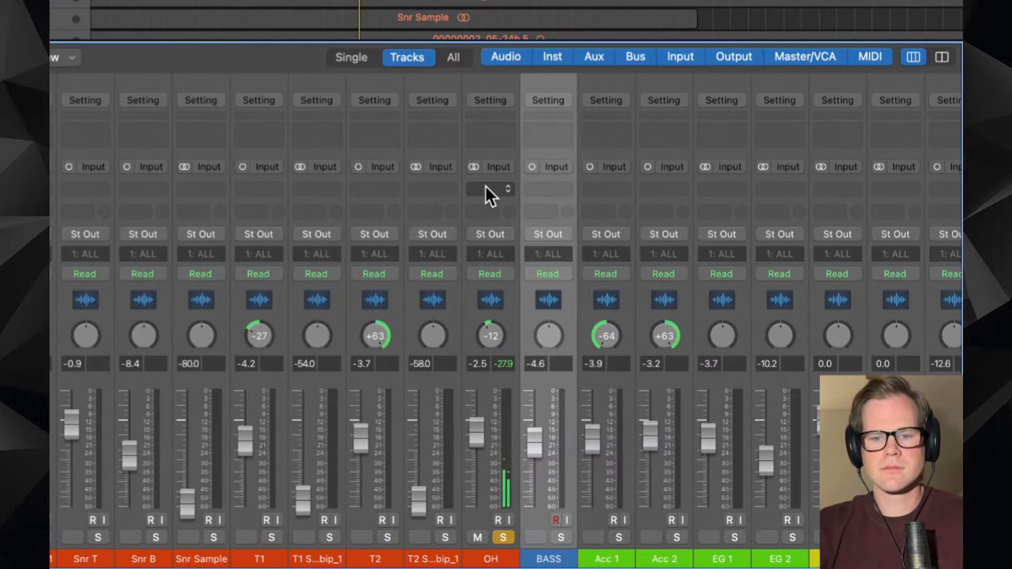
- Insert Virtual Mix Rack on the OH track and load the FG-S EQ module into the rack's empty middle slot
click(629, 302)
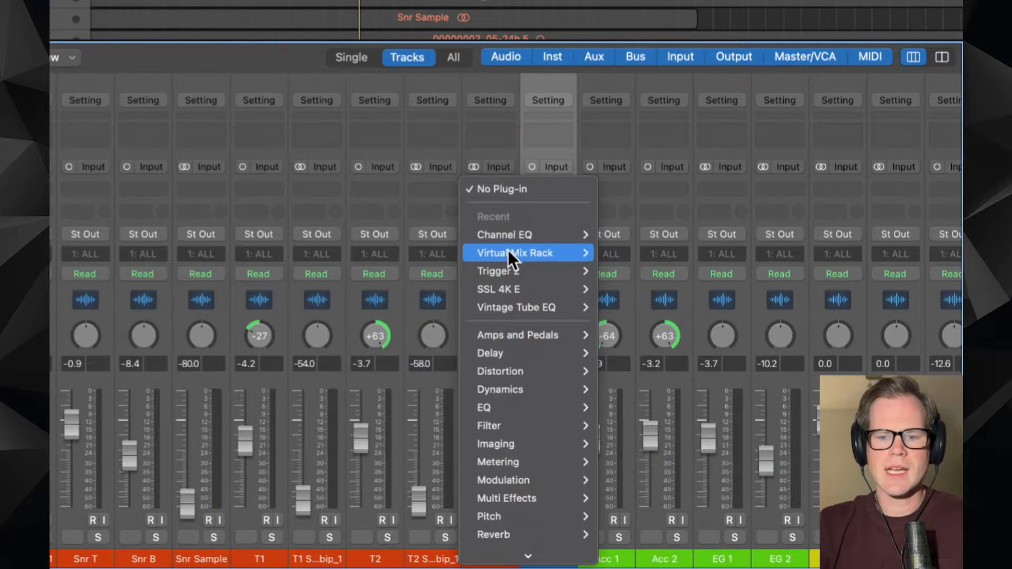
mouse_move(508, 253)
click(616, 256)
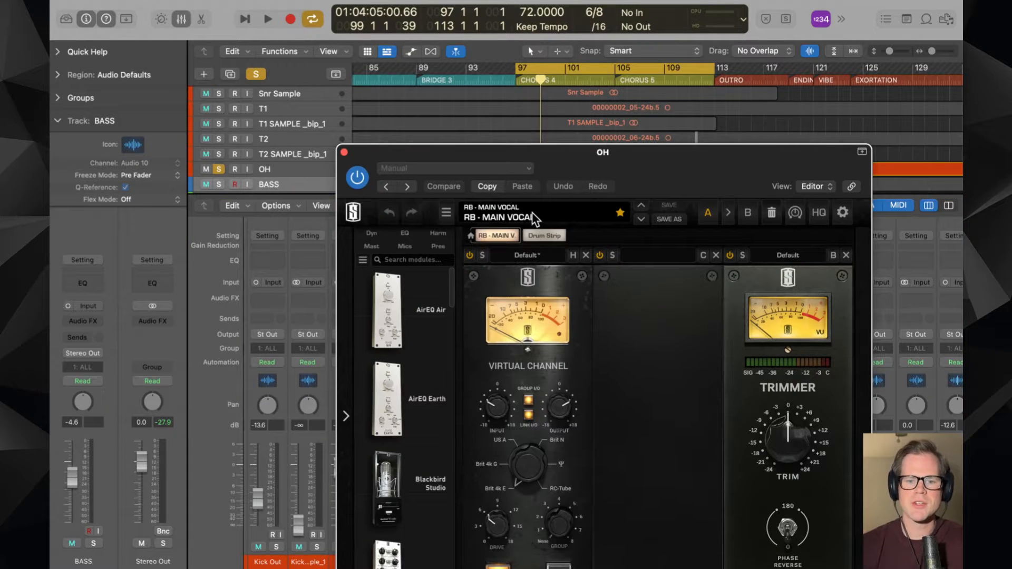
drag(623, 169, 540, 103)
click(323, 166)
scroll(368, 324, down, 5)
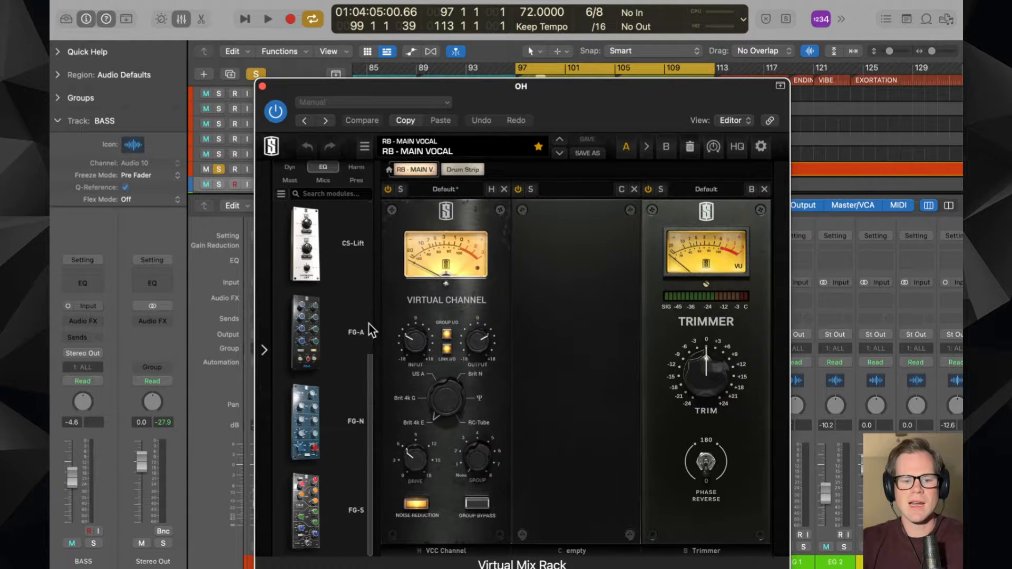
drag(352, 521, 532, 414)
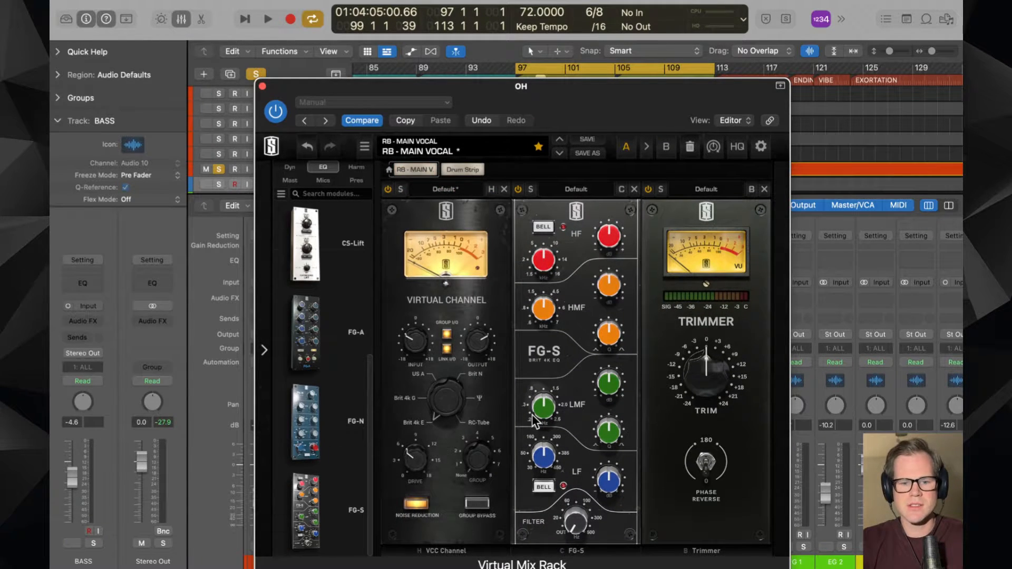
- During playback, set the Virtual Channel's drive to about 11.3 dB and its linked input to about +1.84 dB
key(space)
drag(417, 341, 366, 341)
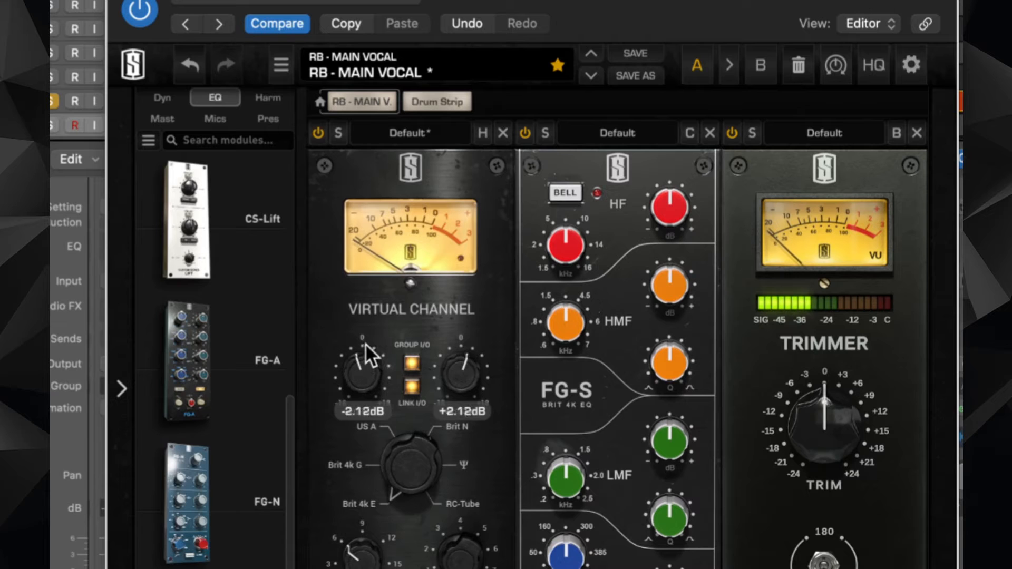
drag(361, 542, 364, 487)
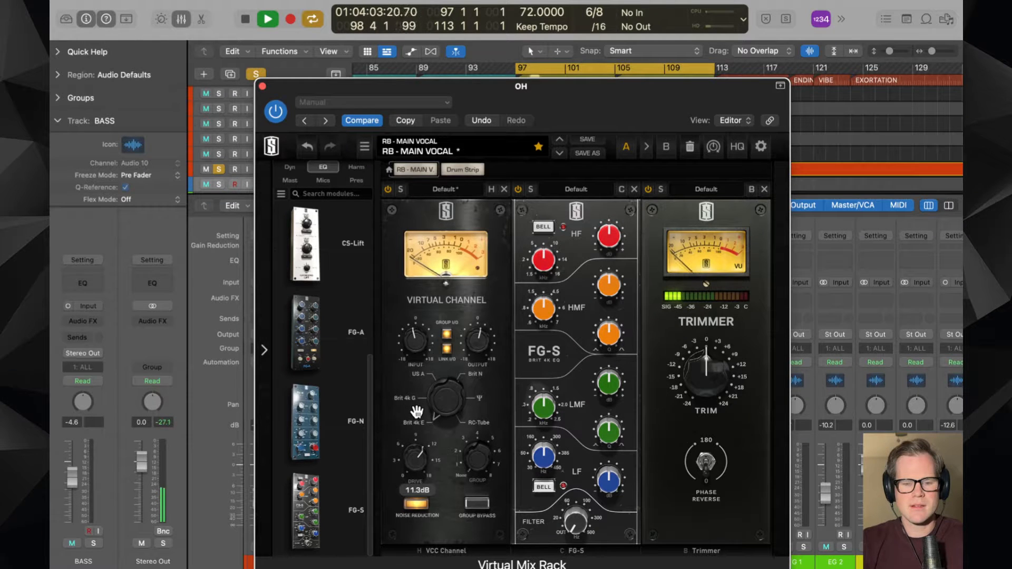
drag(415, 343, 419, 330)
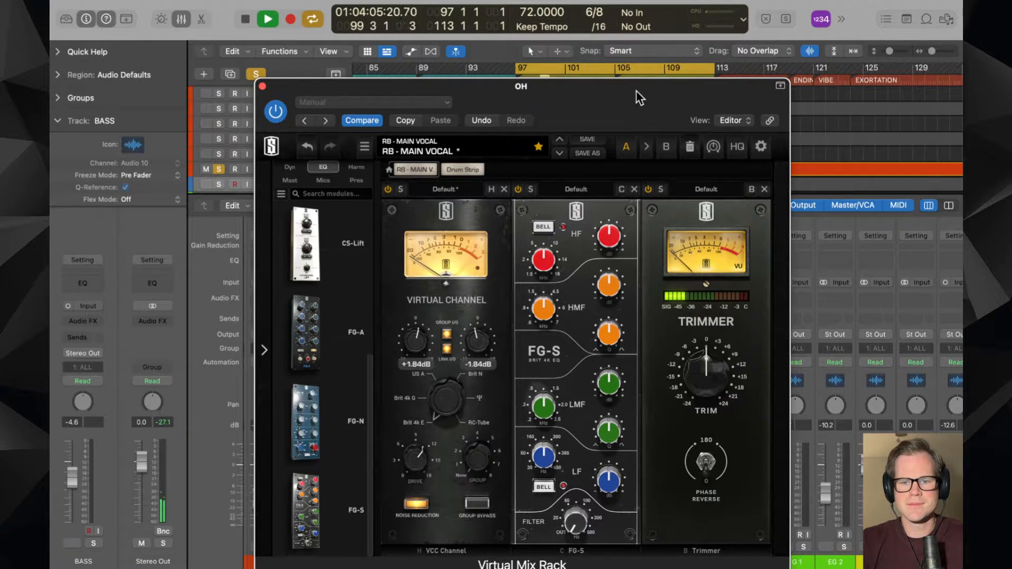
- Set the FG-S low-cut filter on the overheads to about 60.3 Hz
drag(637, 91, 573, 53)
drag(503, 489, 502, 454)
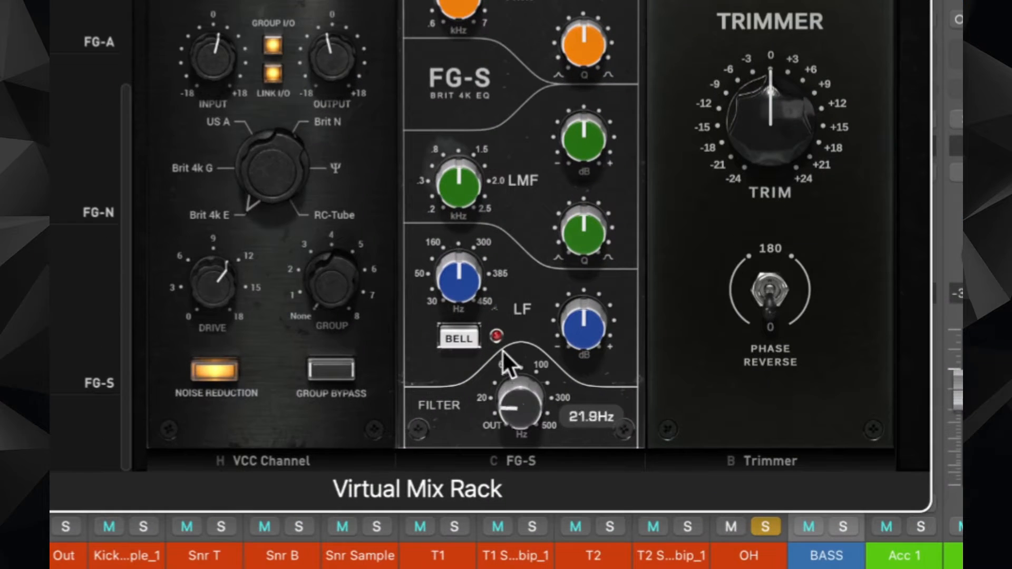
drag(540, 403, 536, 355)
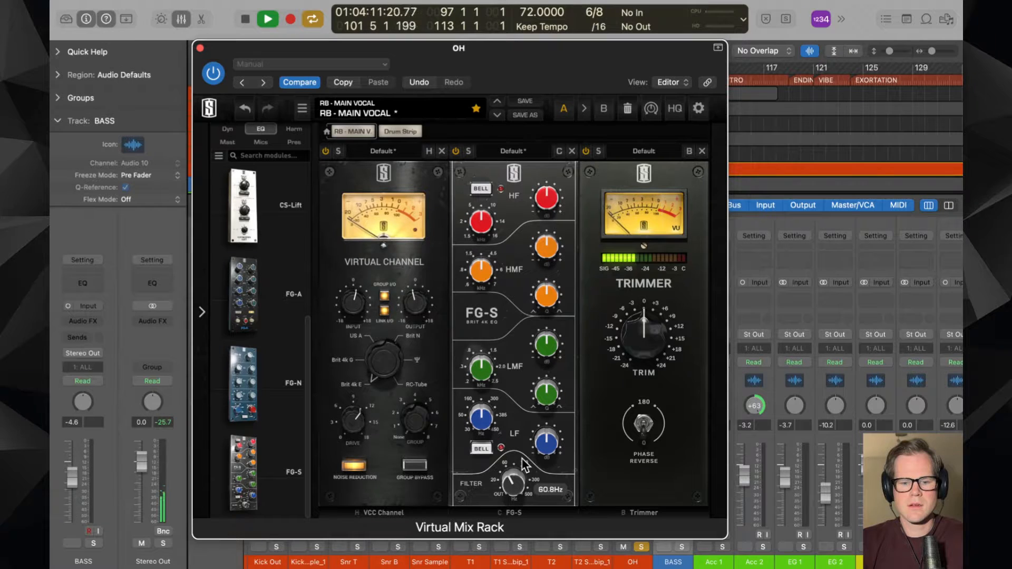
drag(512, 478, 511, 482)
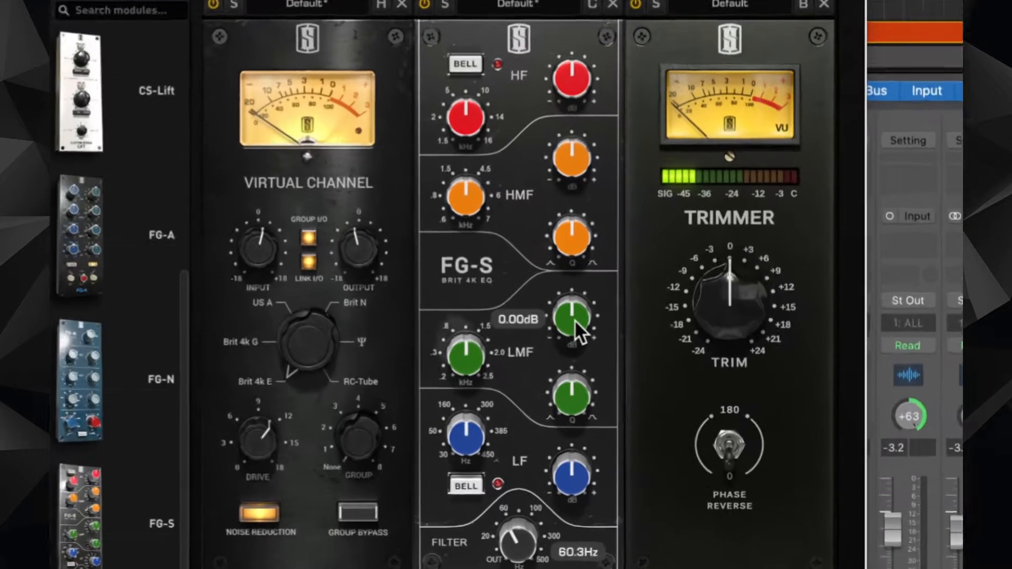
- Boost the FG-S LMF band by about 6.13 dB, sweep it down to about 398 Hz and set its Q to about 2.09
drag(575, 319, 565, 284)
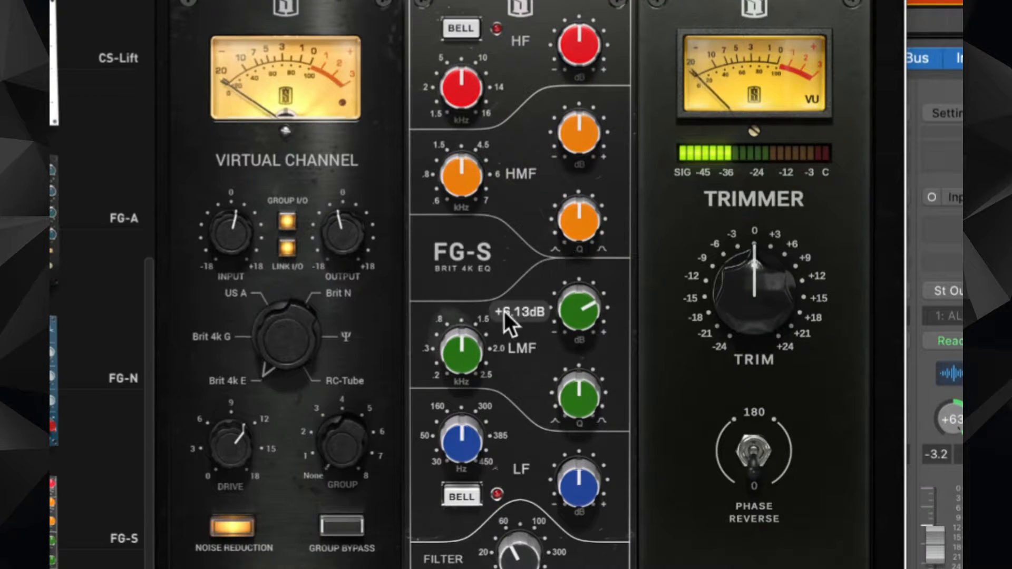
drag(462, 352, 467, 411)
drag(580, 396, 583, 508)
drag(577, 393, 577, 343)
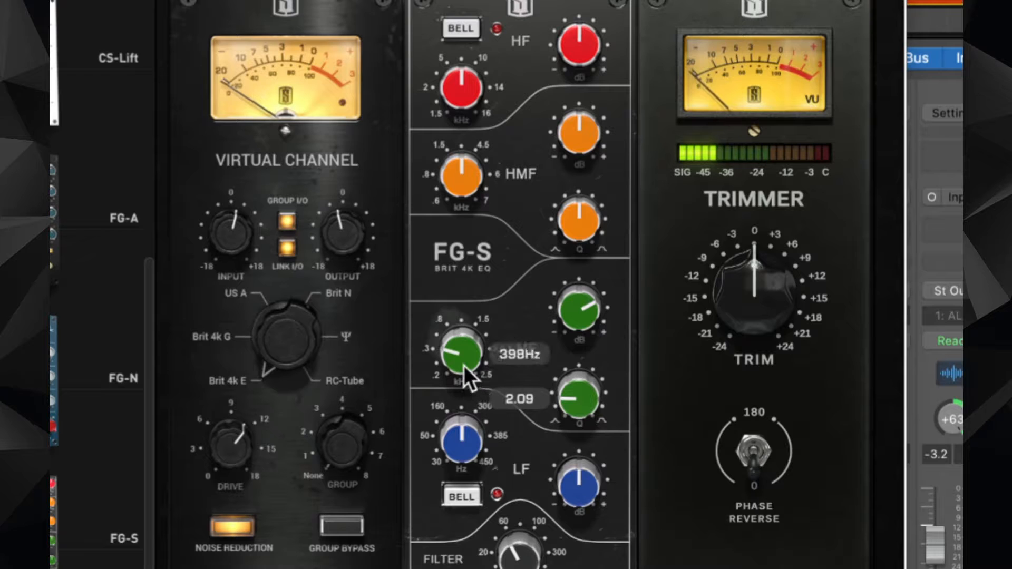
- Fine-tune the FG-S LMF band to a cut of about 2.13 dB and boost the HF band
mouse_move(464, 365)
mouse_down()
mouse_move(457, 340)
mouse_move(460, 353)
mouse_up()
drag(577, 321, 581, 387)
drag(581, 333, 587, 340)
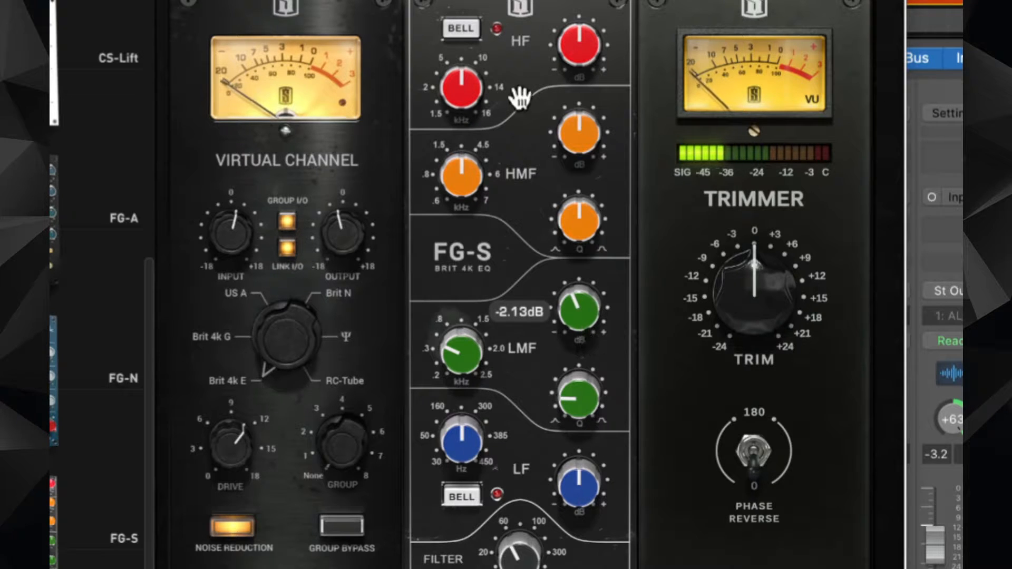
drag(578, 51, 581, 22)
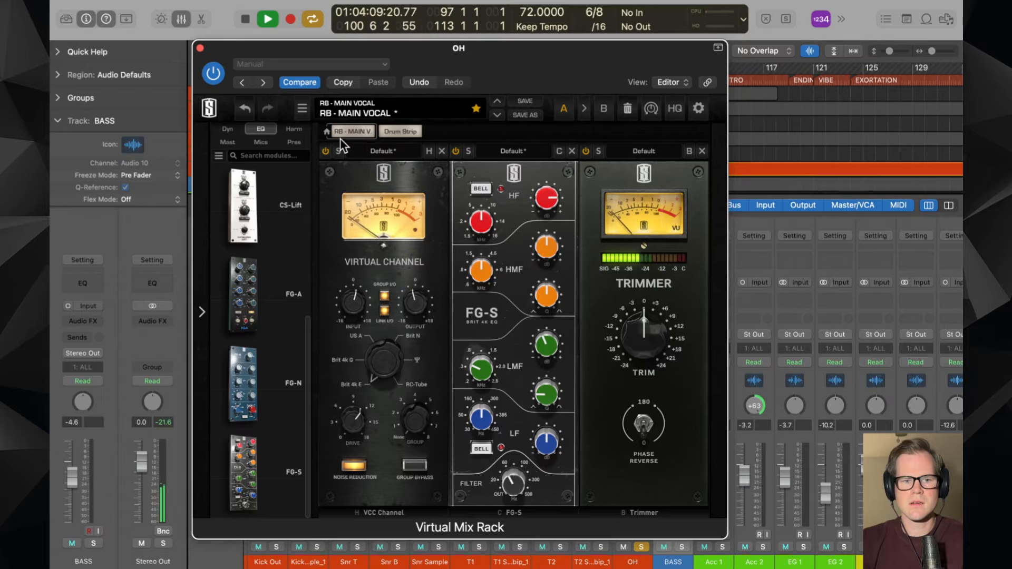
click(199, 48)
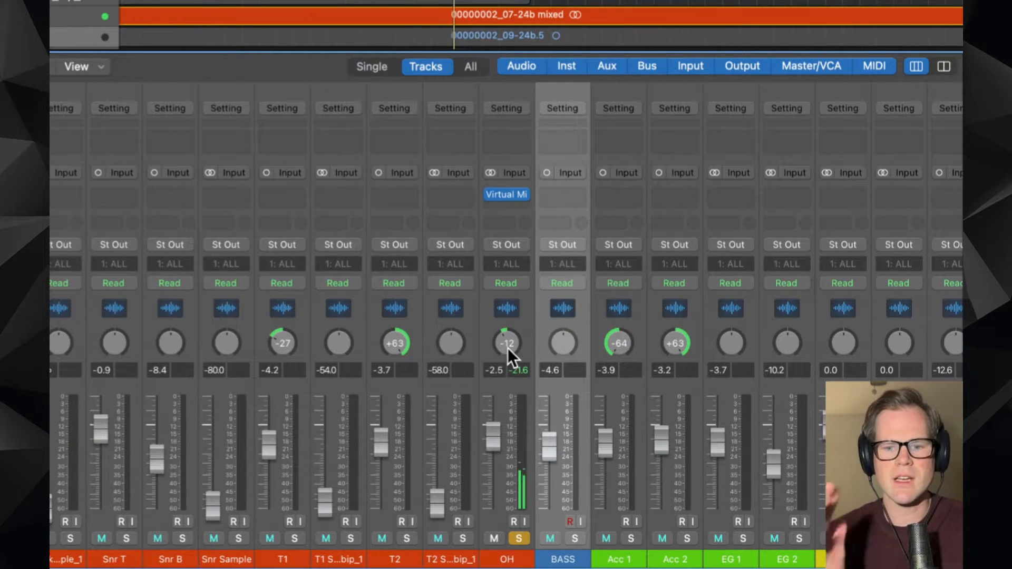
- Add the Kick In track to the solo and insert the mono SSL 4K E plug-in on it
scroll(508, 348, left, 5)
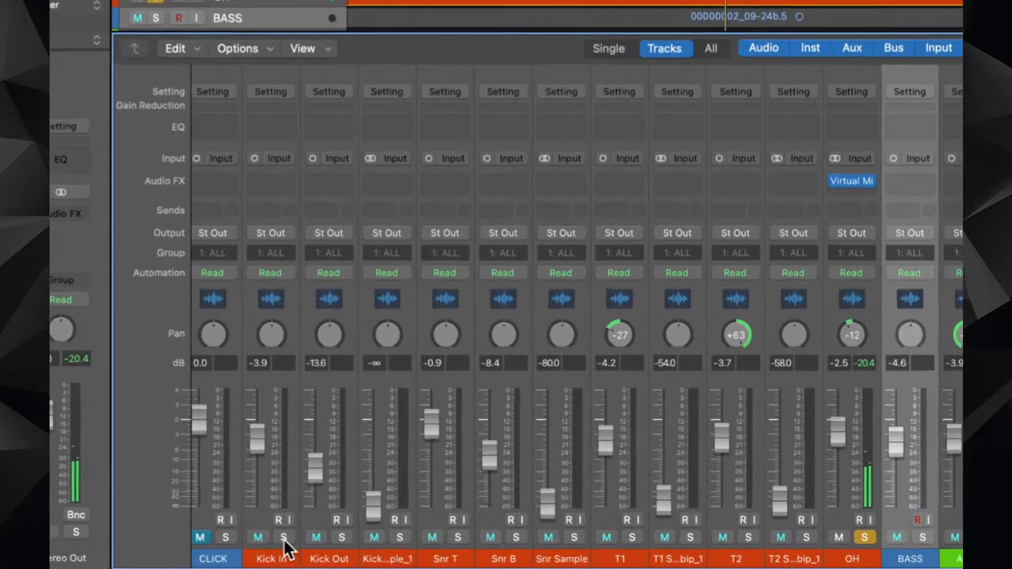
click(284, 537)
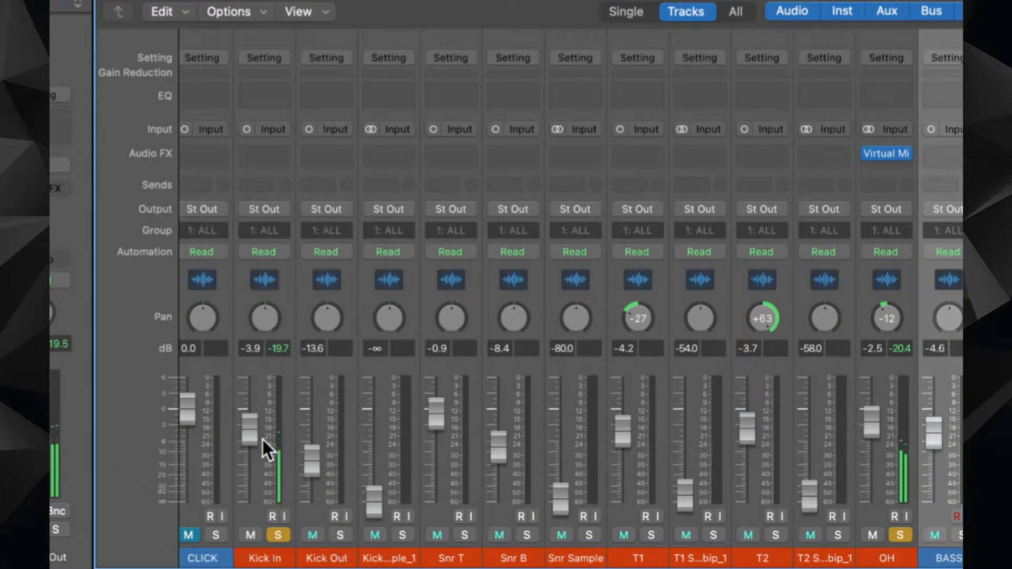
click(272, 149)
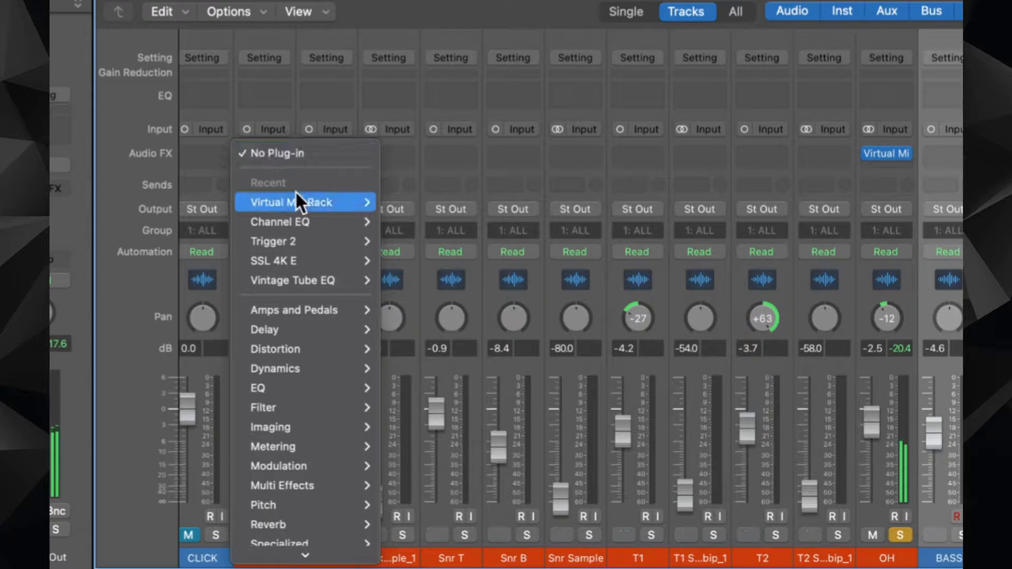
mouse_move(318, 544)
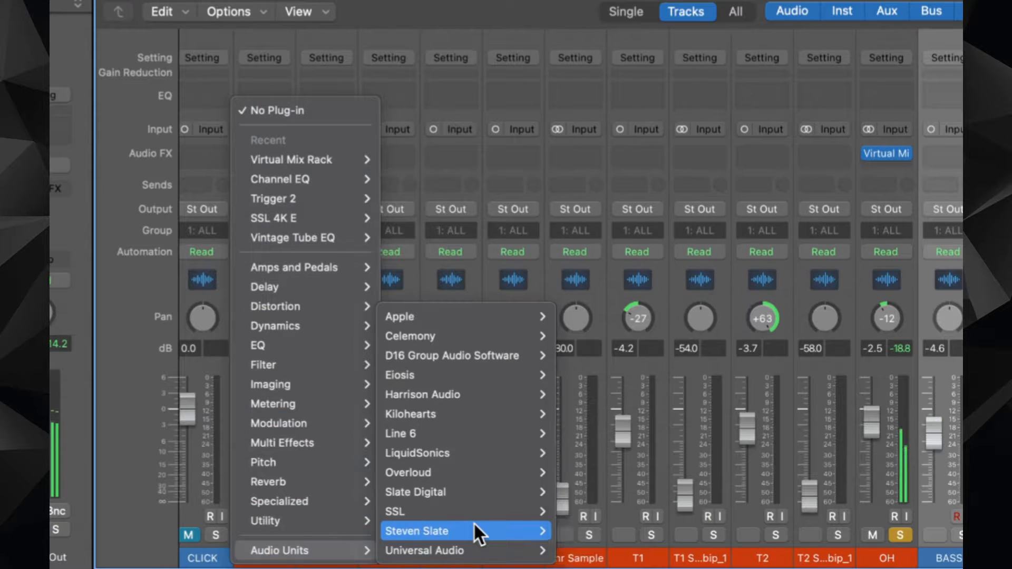
mouse_move(471, 508)
mouse_move(600, 514)
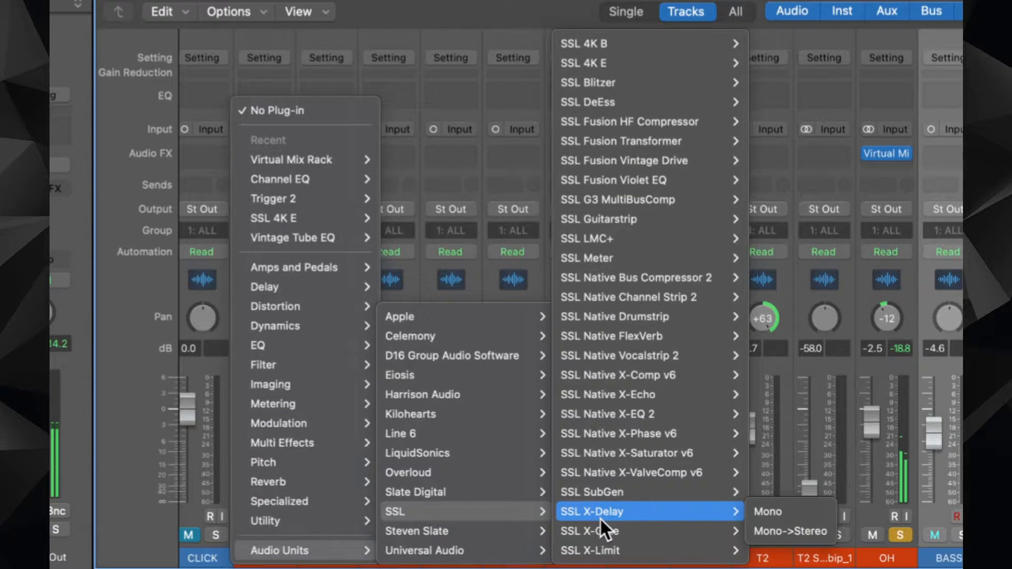
mouse_move(668, 62)
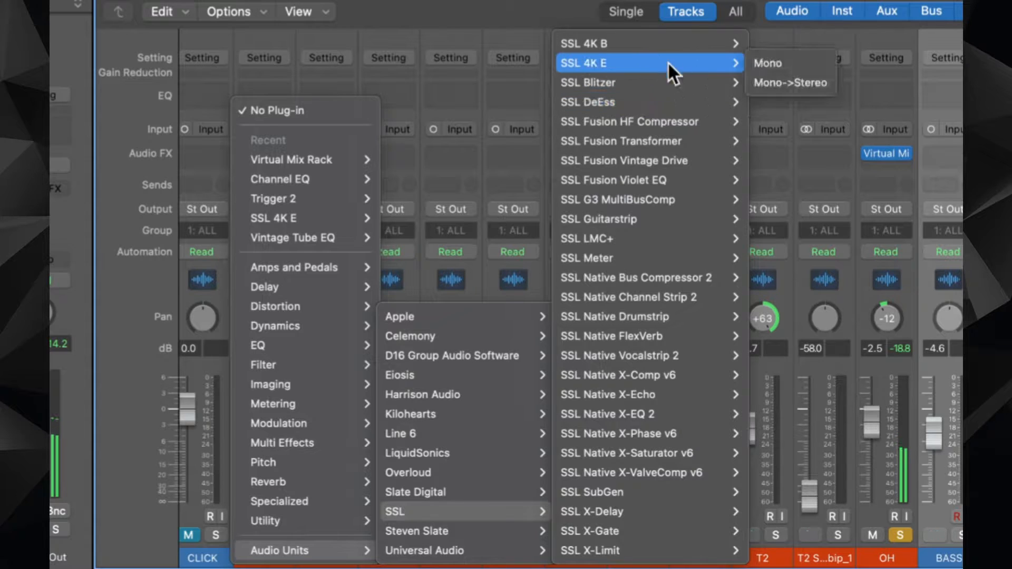
click(772, 62)
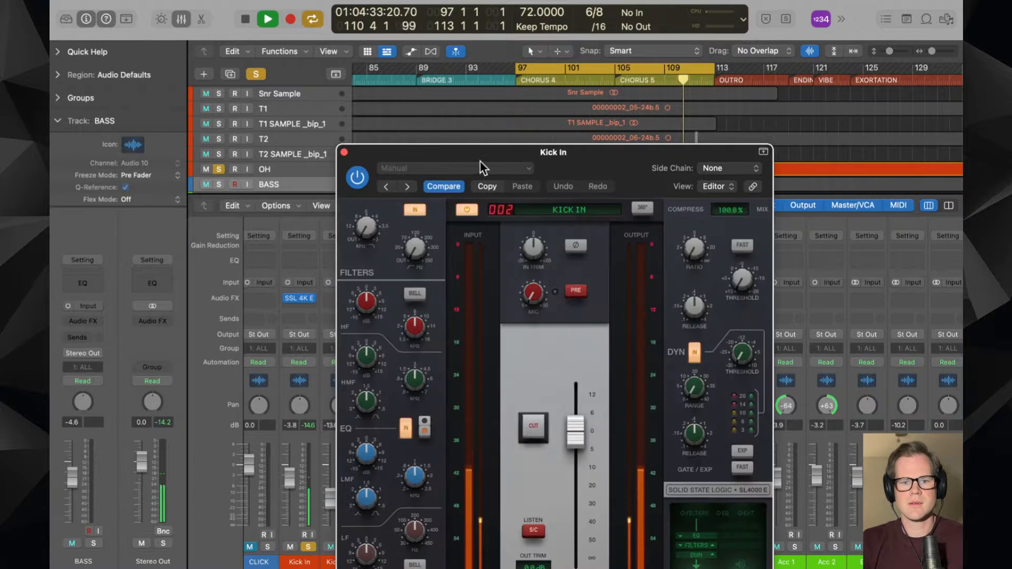
drag(480, 160, 411, 56)
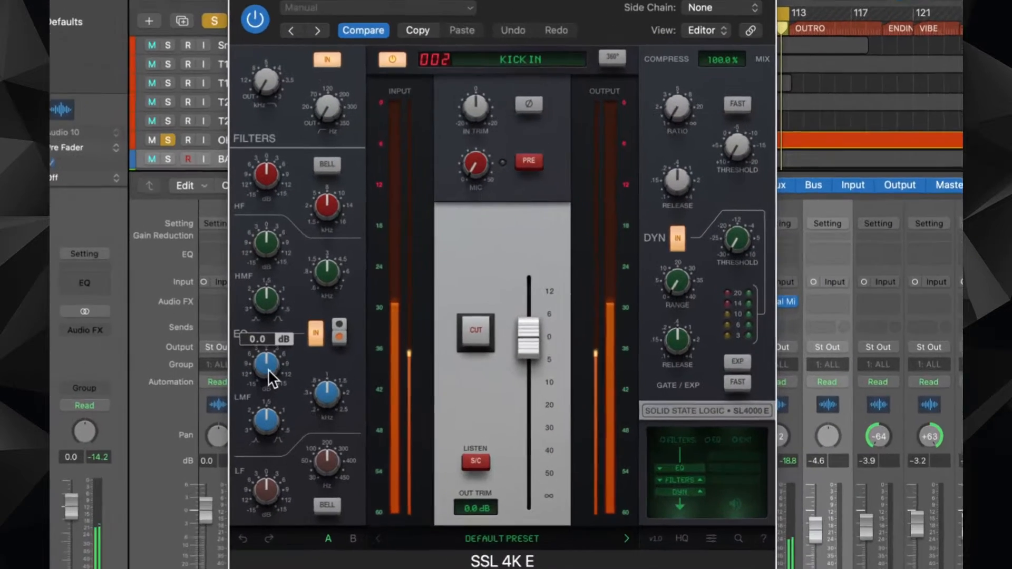
- Boost the LMF band on Kick In, lower its frequency below 1 kHz and narrow its Q to about 1.98
drag(298, 351, 298, 293)
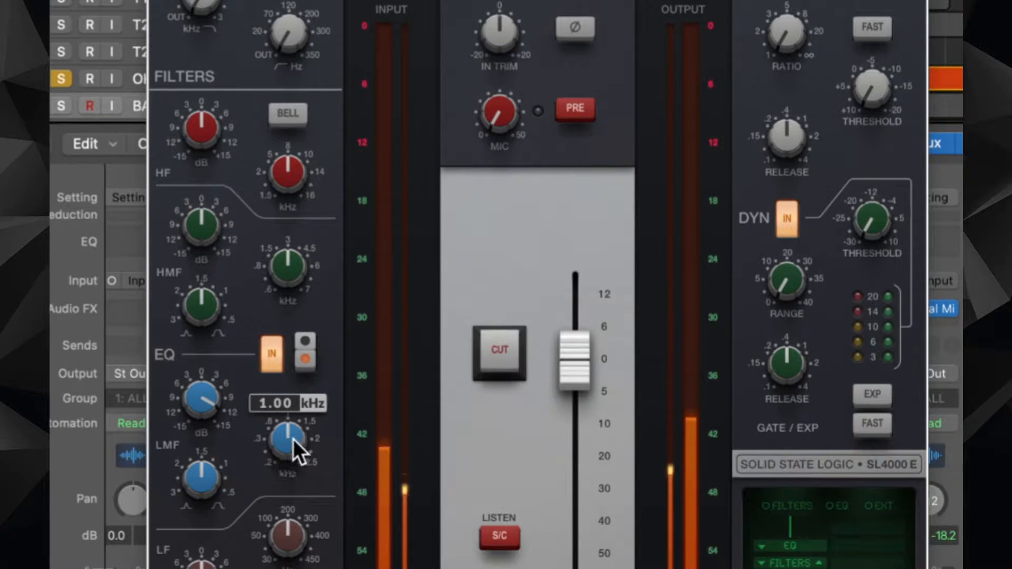
drag(293, 438, 295, 479)
drag(199, 478, 208, 538)
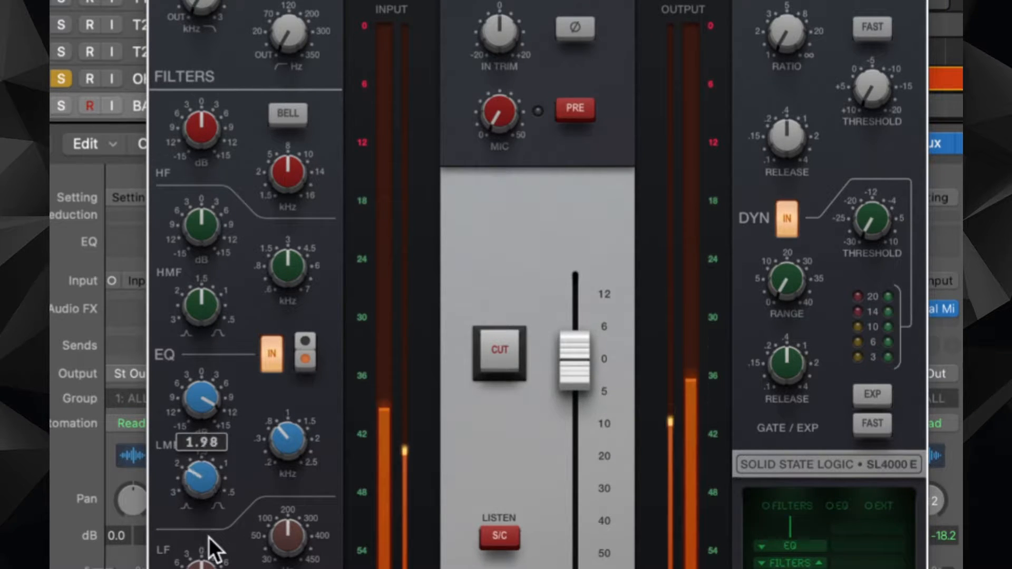
- Fine-tune the Kick In LMF frequency, widen its Q and turn the band into a cut of about 2.3 dB
drag(286, 435, 207, 388)
drag(206, 490, 198, 387)
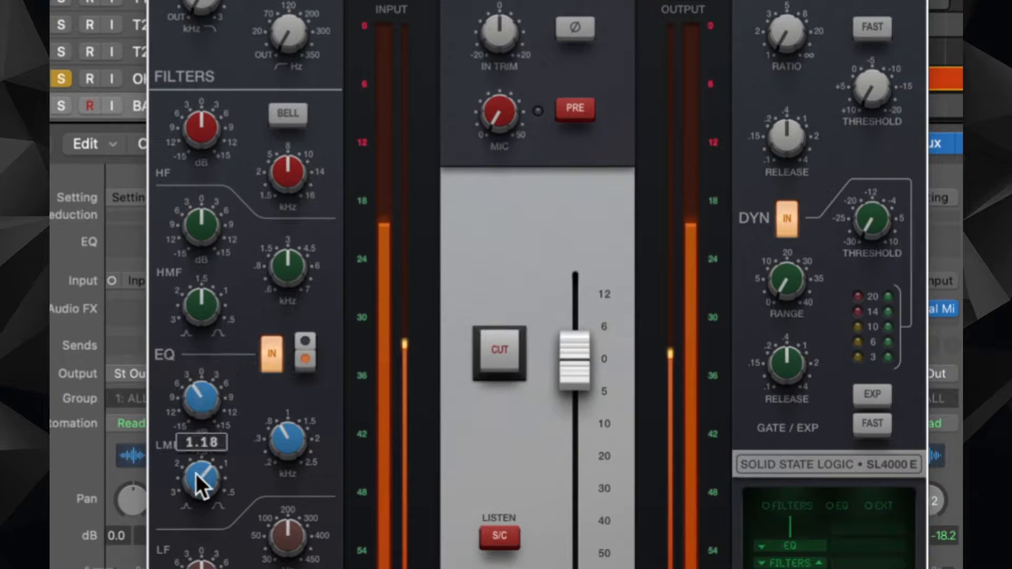
drag(195, 474, 196, 459)
drag(195, 421, 197, 412)
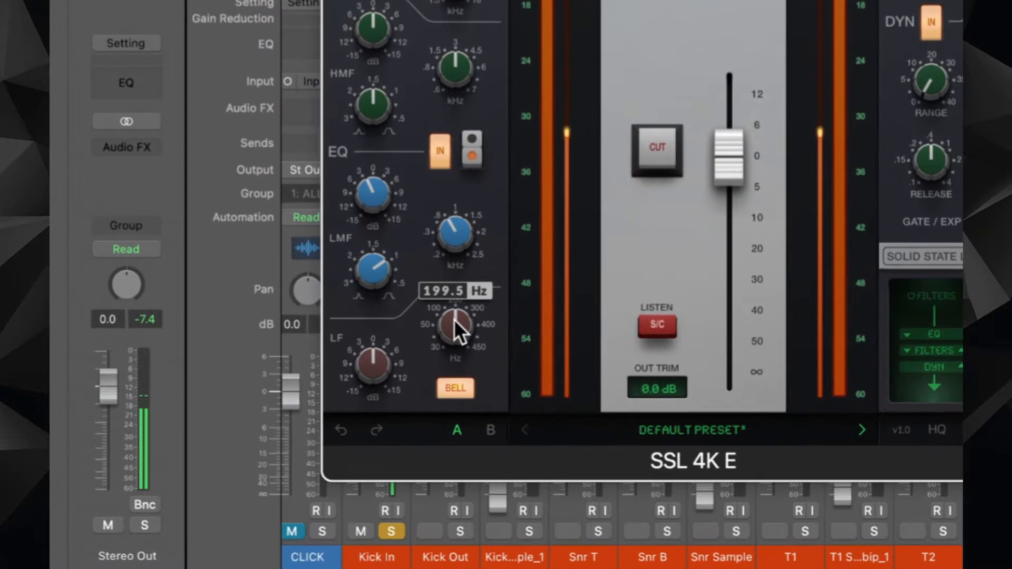
- Lower the LF bell frequency and boost the LF band on Kick In, and take the overheads out of solo
drag(454, 320, 455, 342)
drag(388, 361, 378, 340)
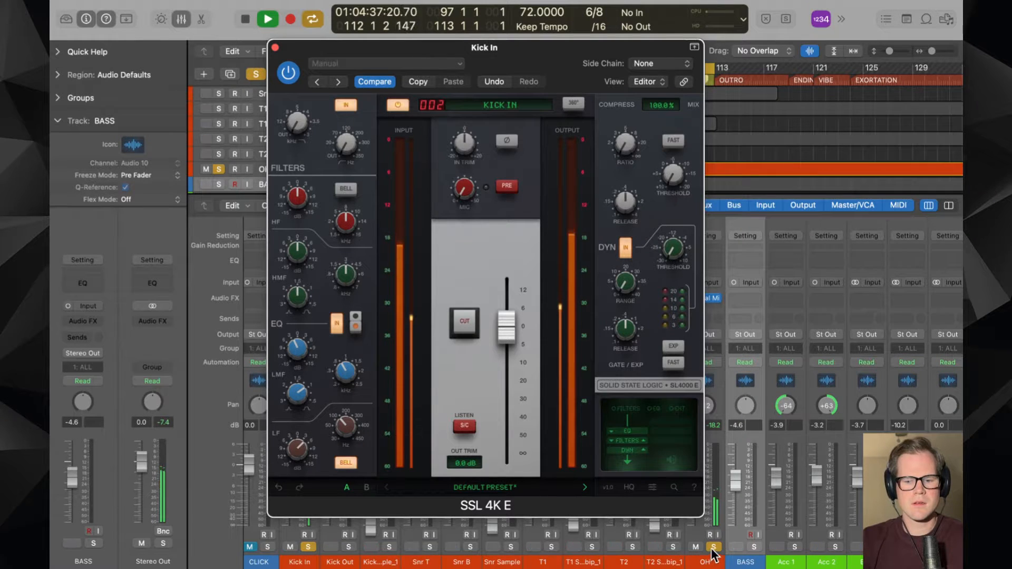
click(713, 547)
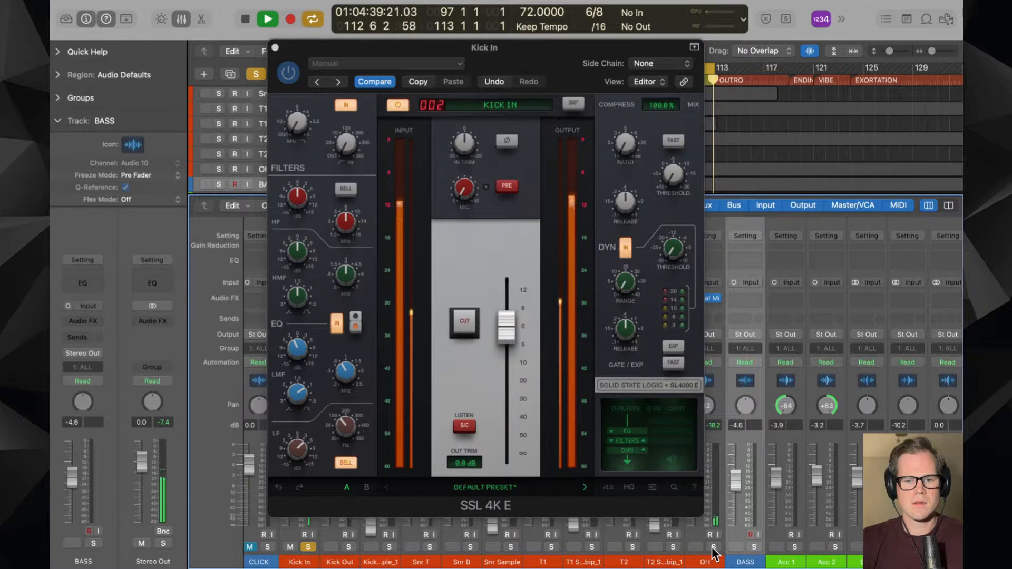
click(713, 547)
click(713, 548)
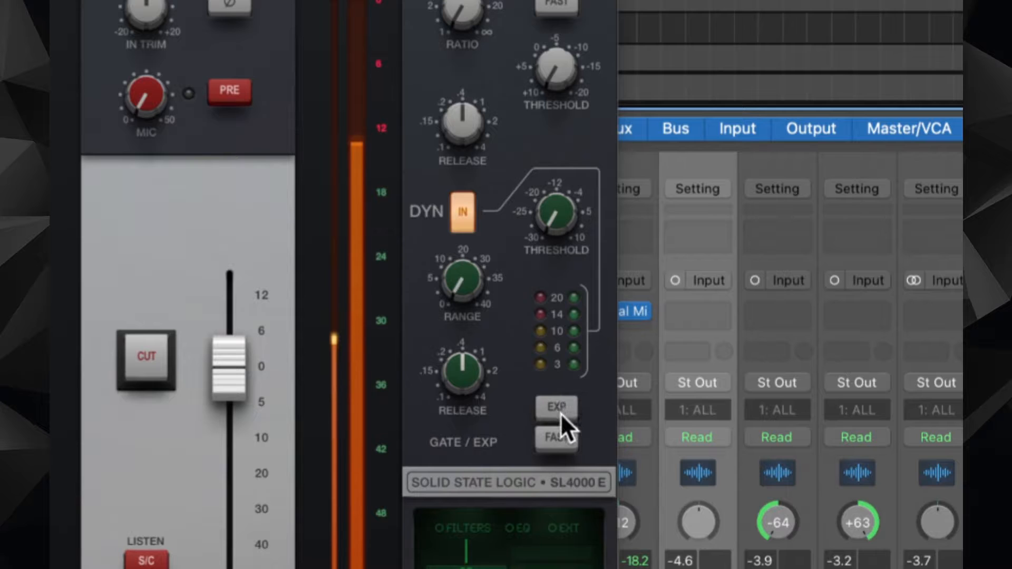
- Switch the Kick In gate to expander mode, adjust its threshold and set its range to about 35 dB
click(673, 347)
drag(559, 210, 559, 188)
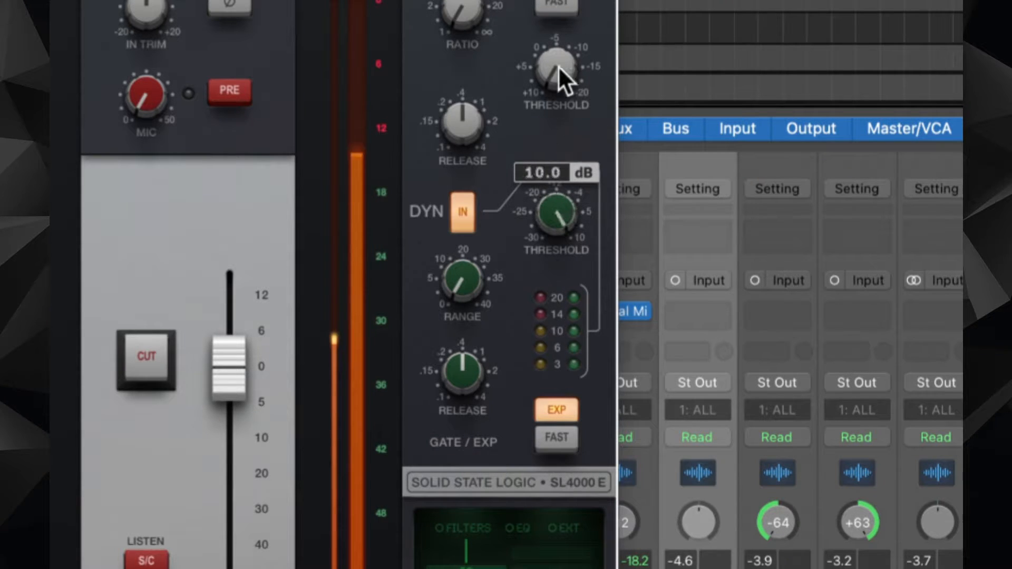
drag(558, 66, 556, 56)
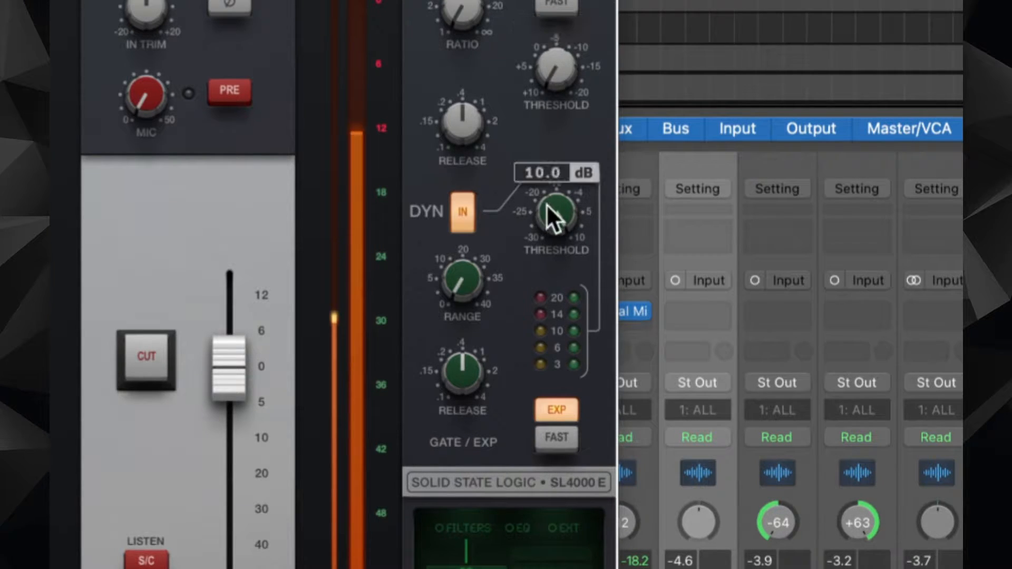
drag(546, 203, 527, 264)
drag(469, 295, 469, 49)
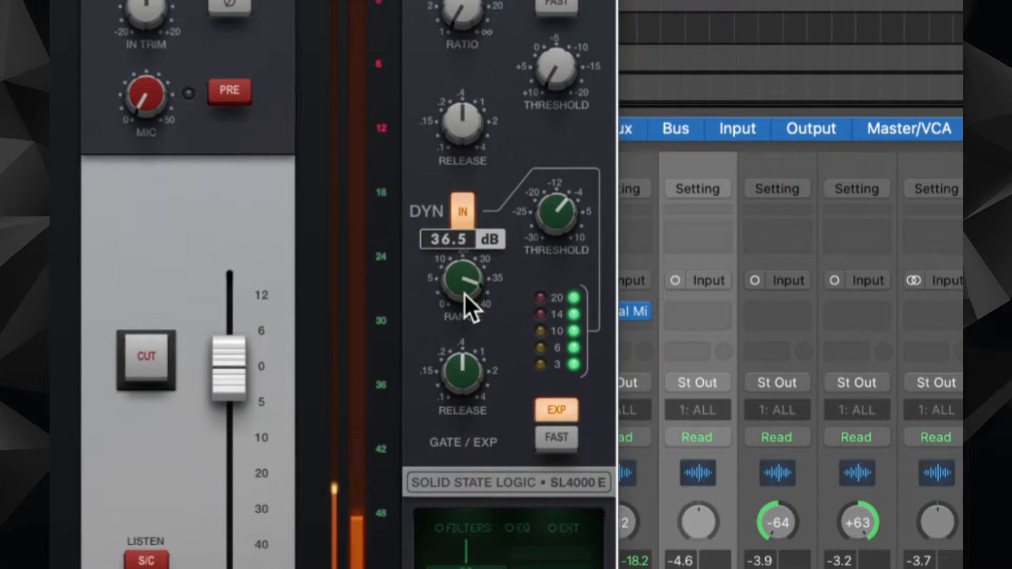
drag(464, 293, 469, 322)
- Enable the expander's fast attack on Kick In, lengthen its release and fine-tune its threshold
click(559, 438)
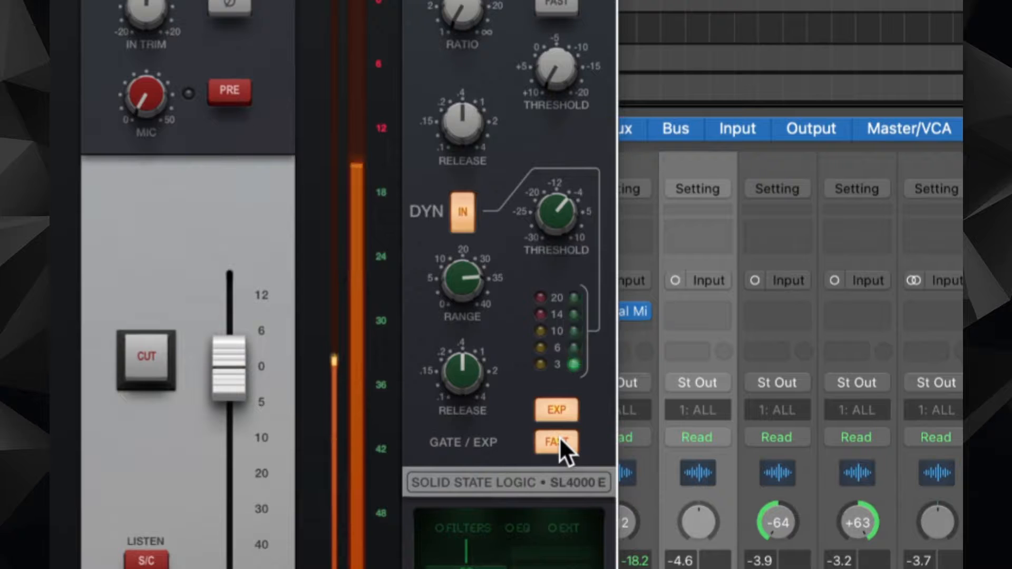
drag(477, 371, 441, 295)
click(467, 264)
drag(545, 232, 545, 203)
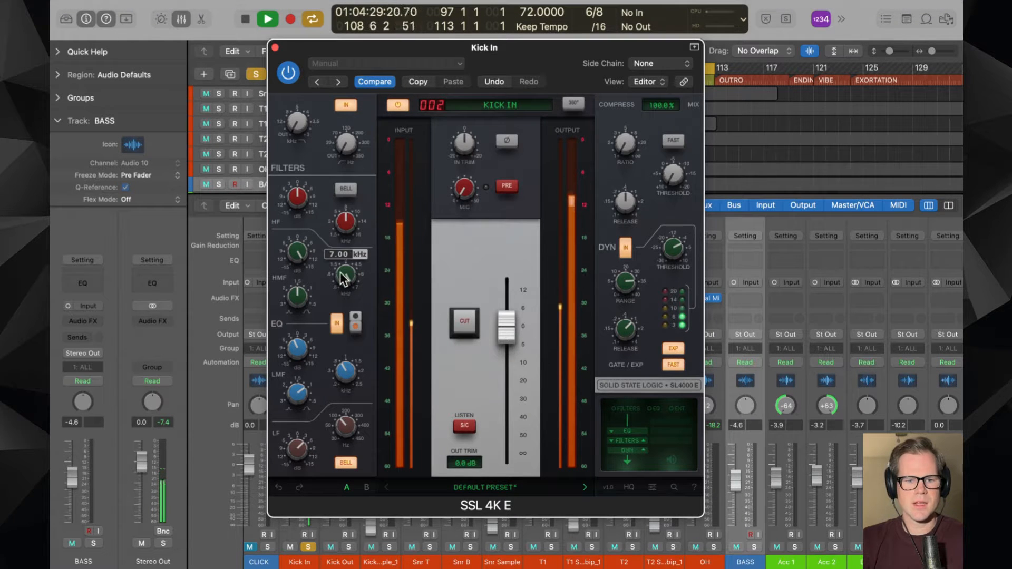
- Sweep the boosted HMF band down to near 0.8 kHz, narrow its Q and turn it into a cut
drag(343, 346, 337, 336)
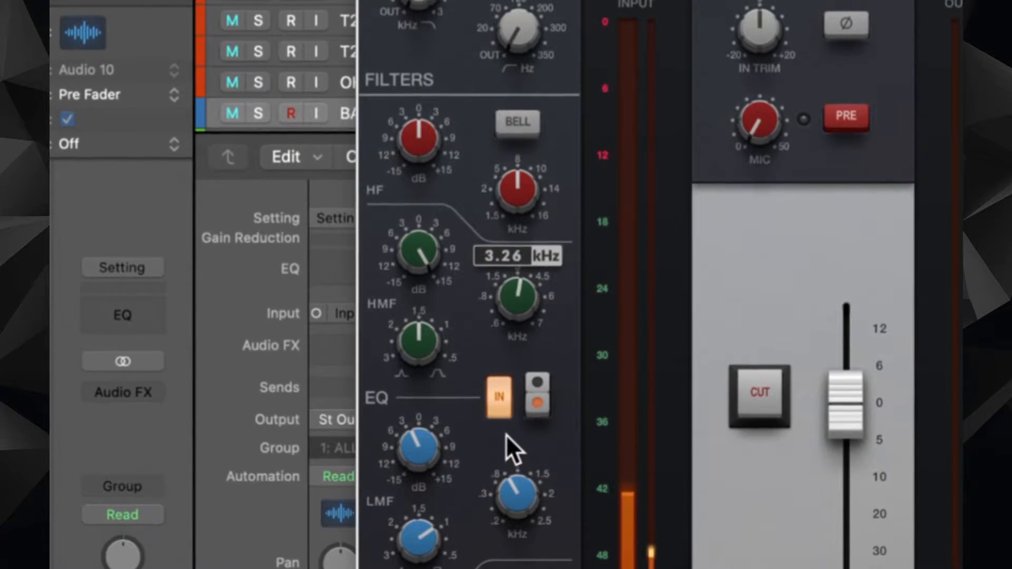
drag(500, 422, 500, 437)
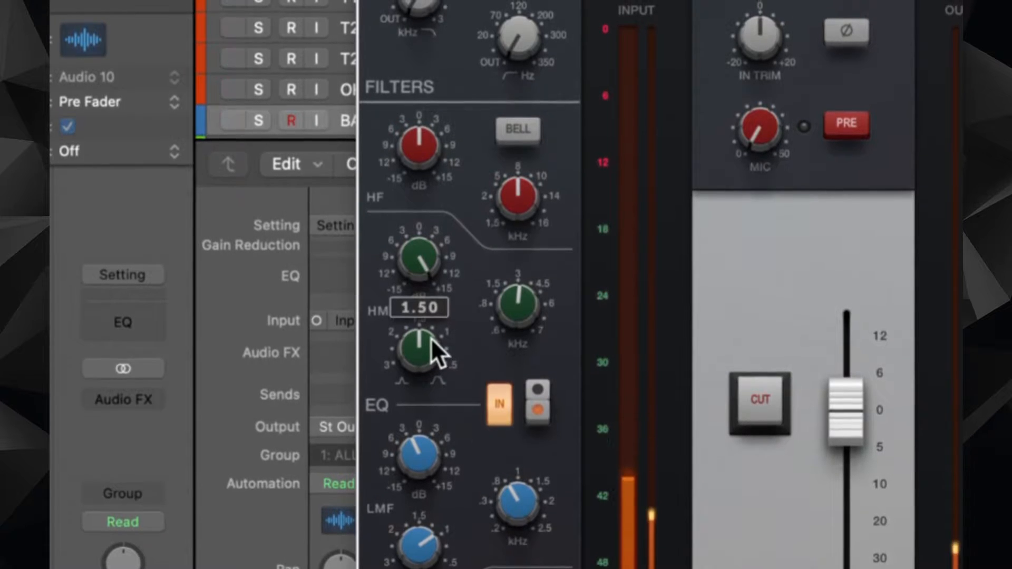
drag(431, 333, 437, 389)
drag(495, 310, 495, 408)
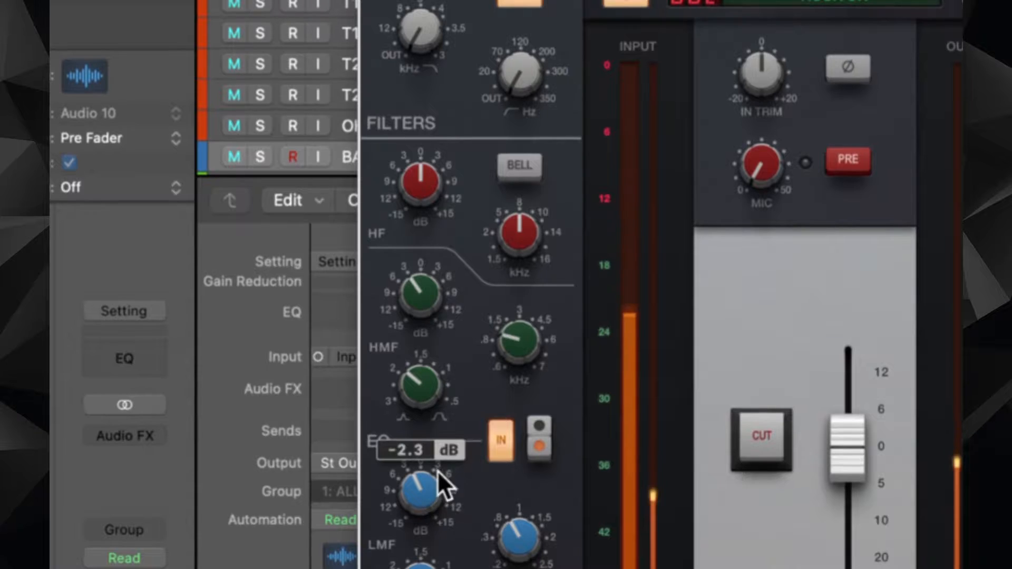
drag(420, 287, 423, 349)
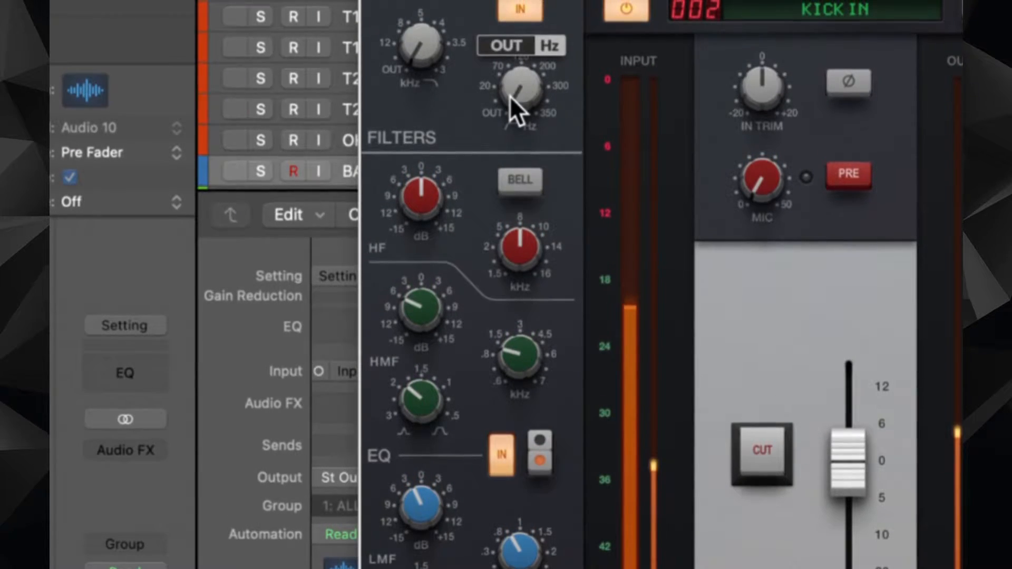
- Set the Kick In high-pass filter between 20 and 70 Hz and the low-pass filter to about 5.99 kHz
drag(515, 94, 499, 3)
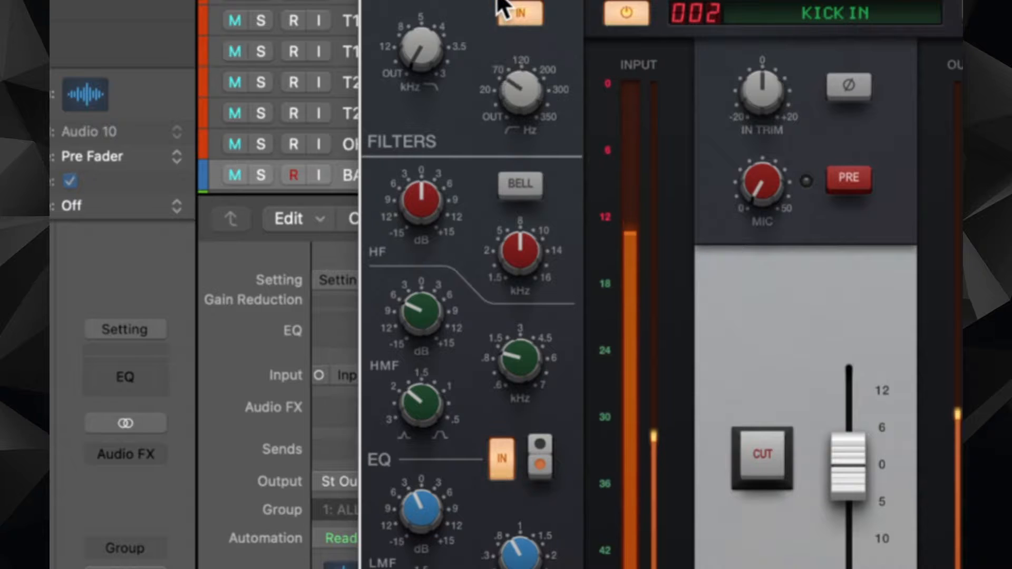
drag(515, 75, 522, 100)
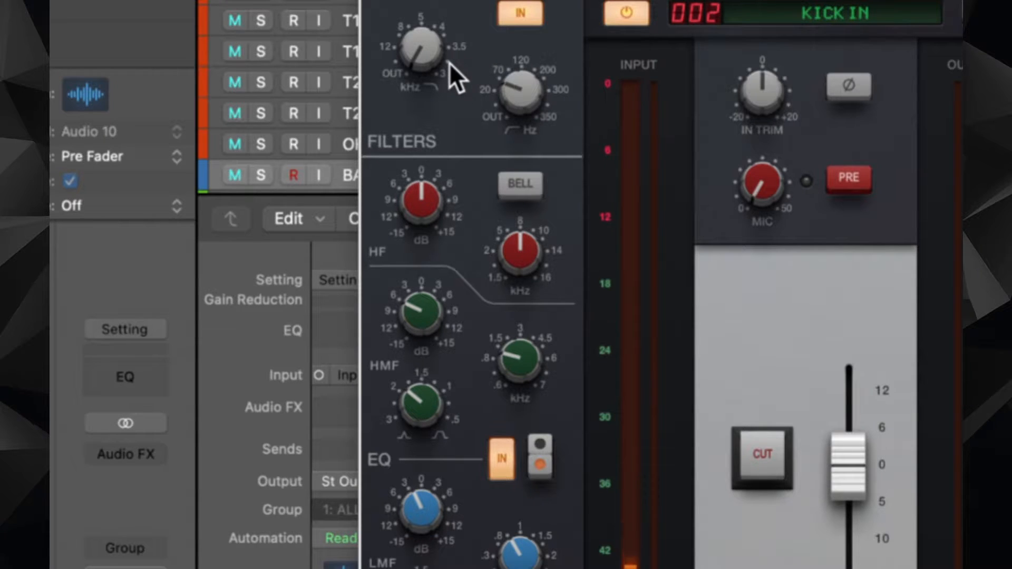
mouse_move(427, 2)
mouse_down()
mouse_move(431, 27)
mouse_move(428, 11)
mouse_up()
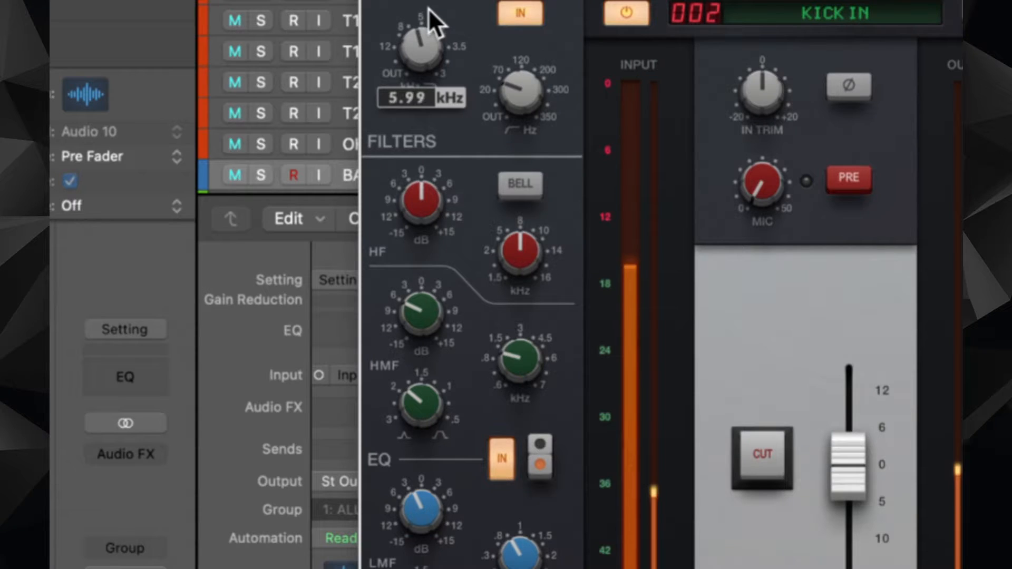
- Boost the Kick In HF band by about 8.1 dB and lower its frequency below 5 kHz
drag(431, 210, 429, 130)
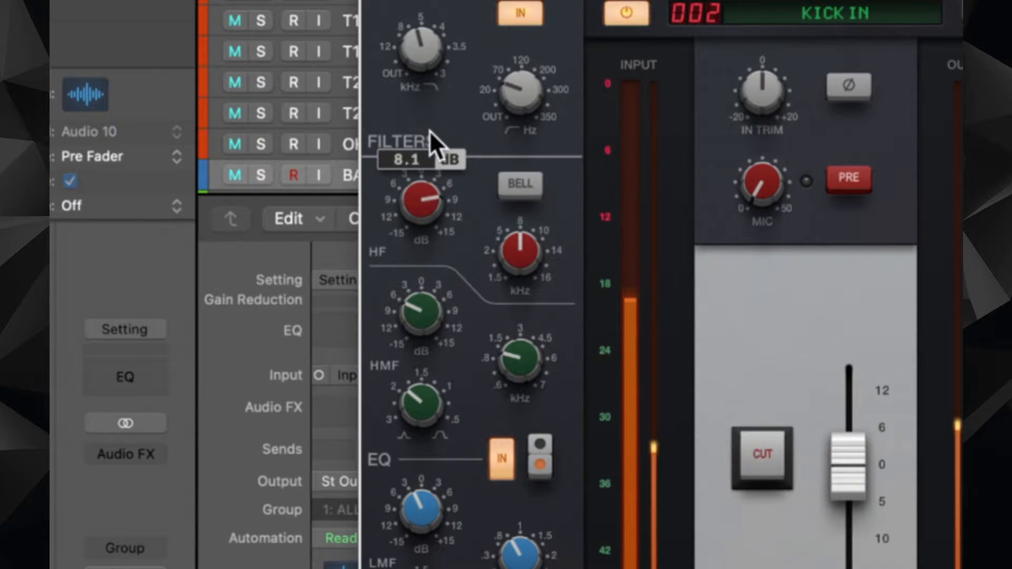
drag(520, 253, 525, 326)
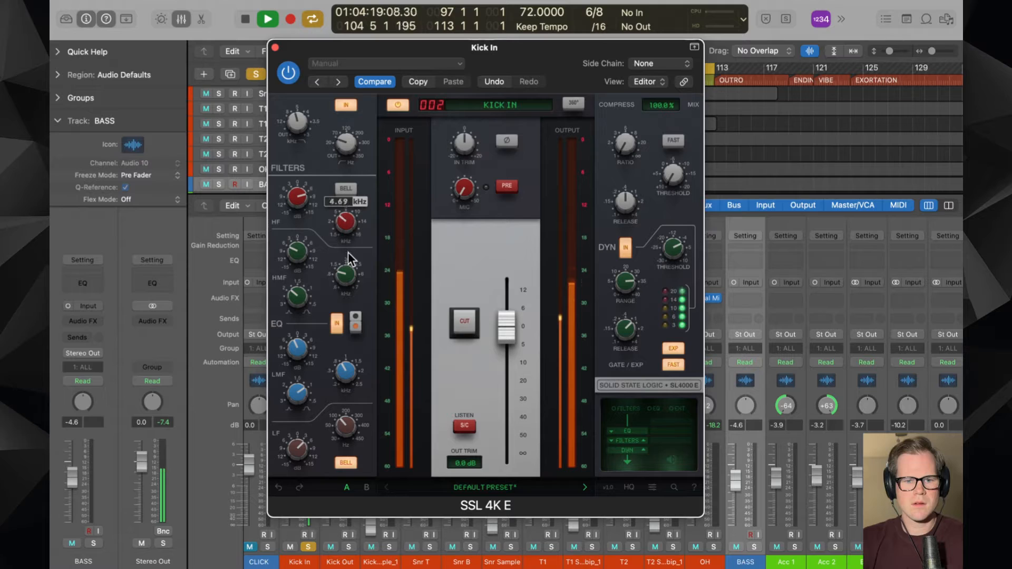
drag(349, 260, 349, 260)
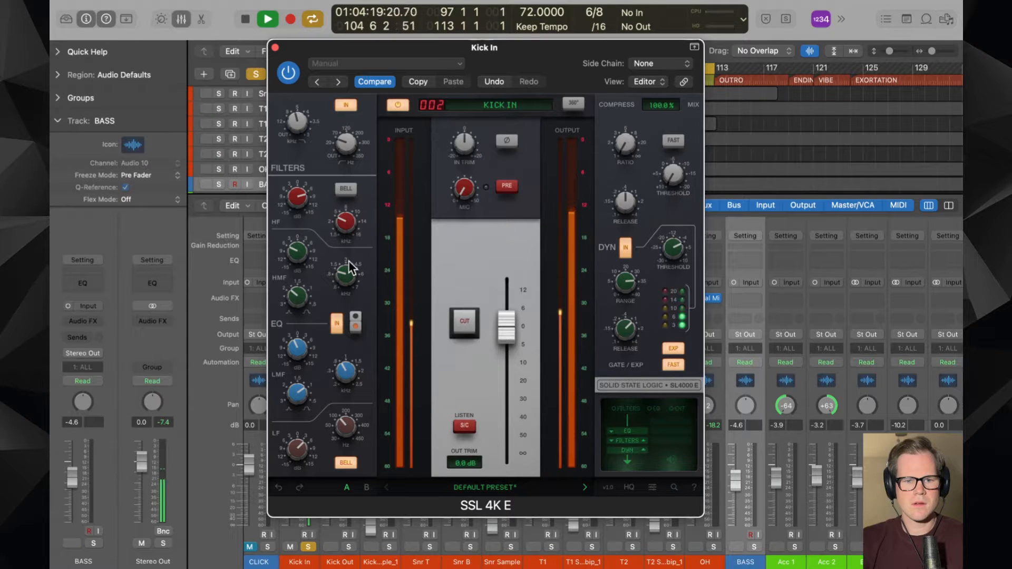
- Compare Kick In with the SSL 4K E bypassed and active, close the plug-in and solo the overheads again
click(290, 72)
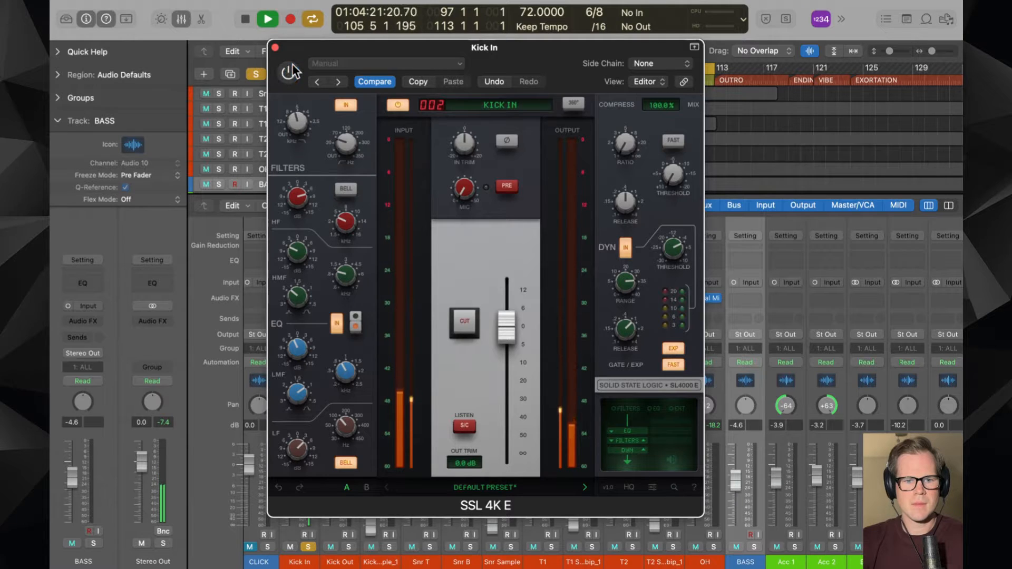
click(290, 72)
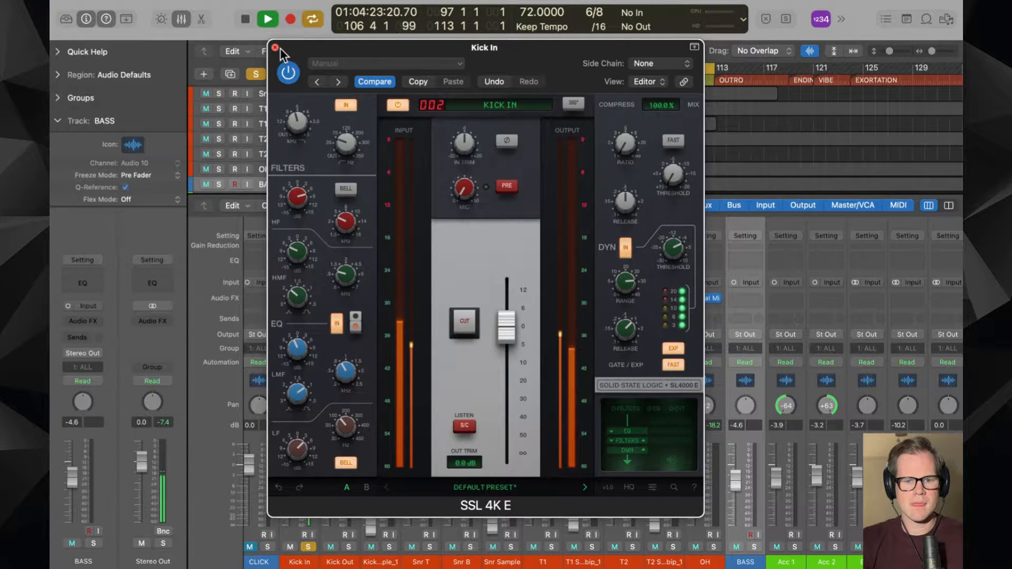
click(275, 47)
click(714, 547)
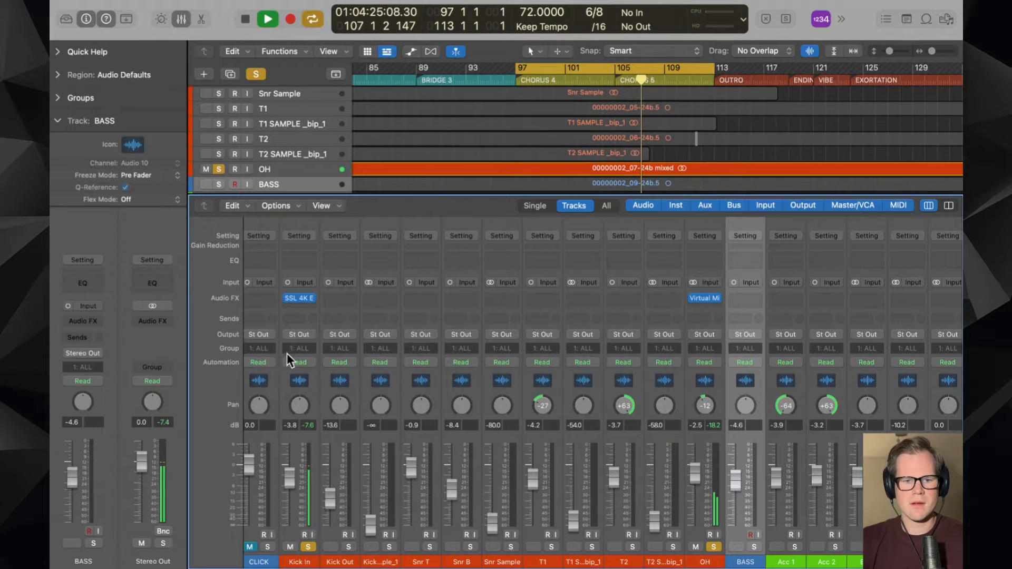
- Compress Kick In in its SSL 4K E with a ratio of about 2, a release of 0.17 s and a threshold of about -10 dB
click(299, 297)
drag(621, 150, 620, 115)
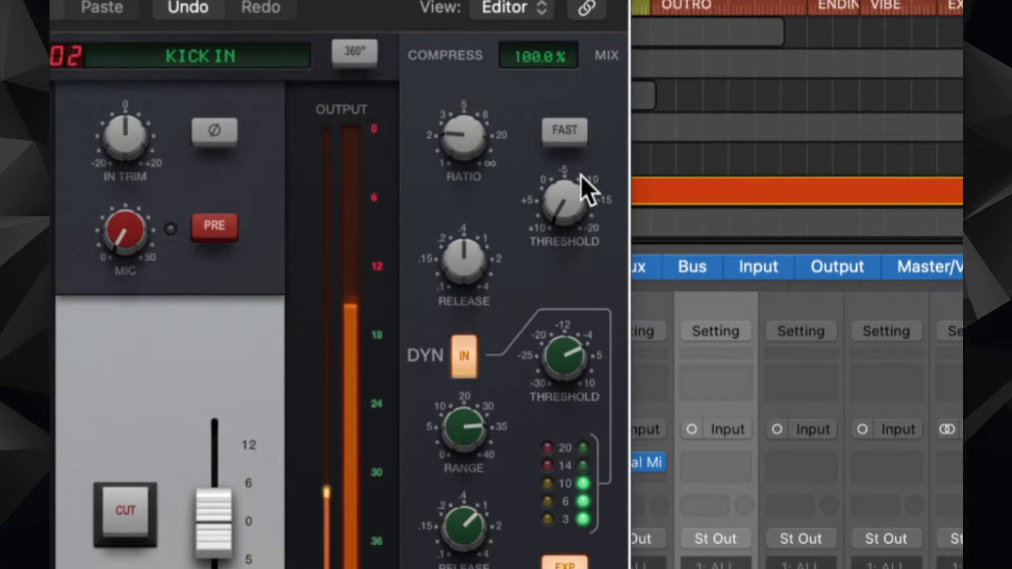
drag(581, 175, 558, 75)
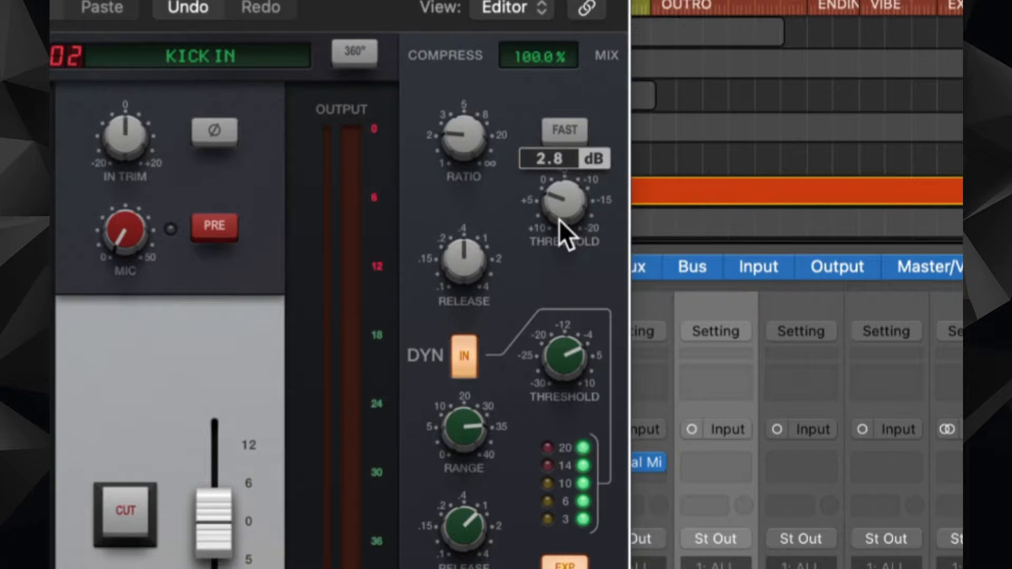
drag(559, 219, 556, 180)
drag(481, 271, 467, 341)
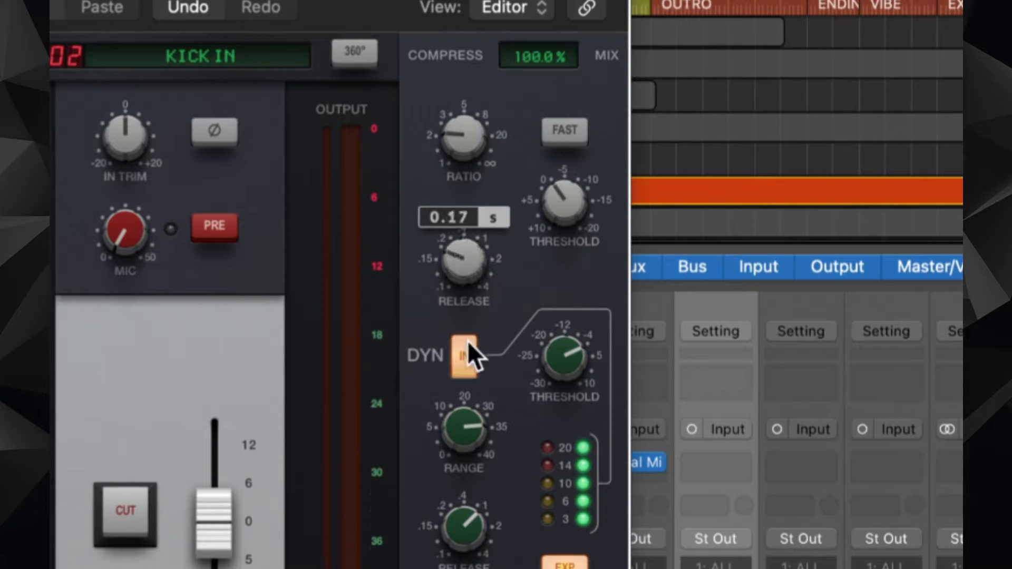
drag(572, 216, 566, 121)
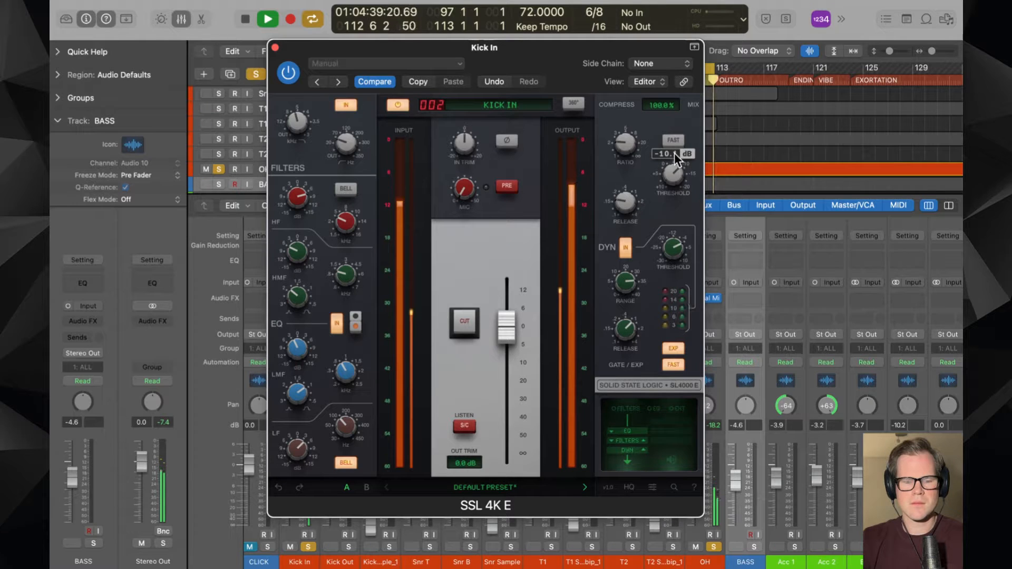
click(275, 48)
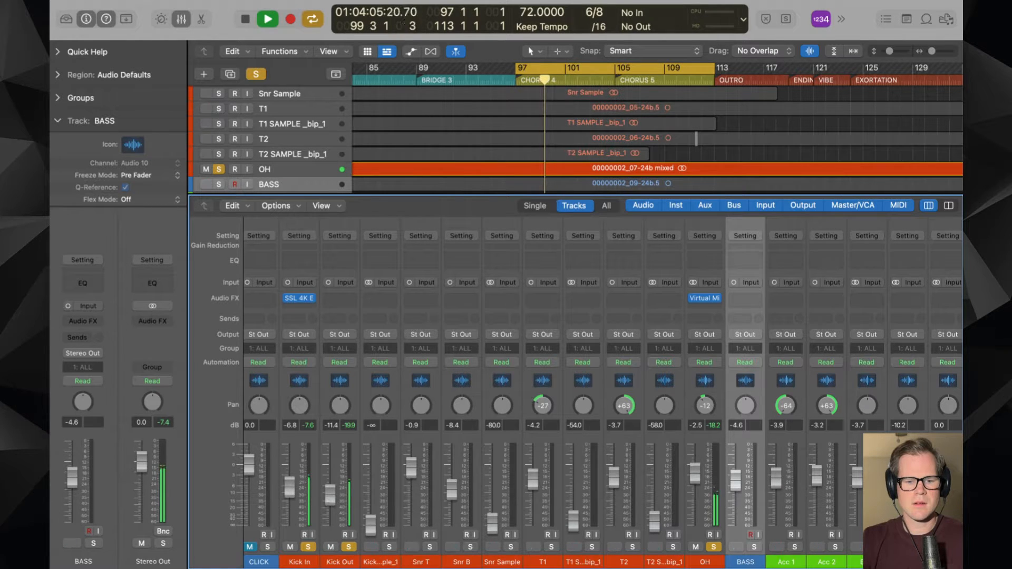
- Insert the mono SSL 4K E plug-in on the Kick Out track and move its window clear for editing
click(342, 299)
mouse_move(357, 329)
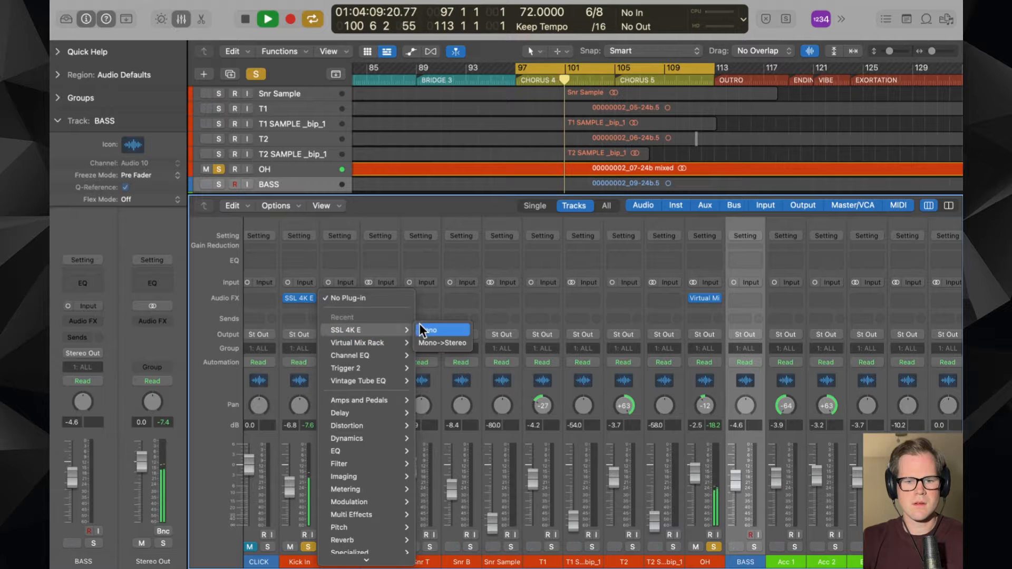
click(422, 329)
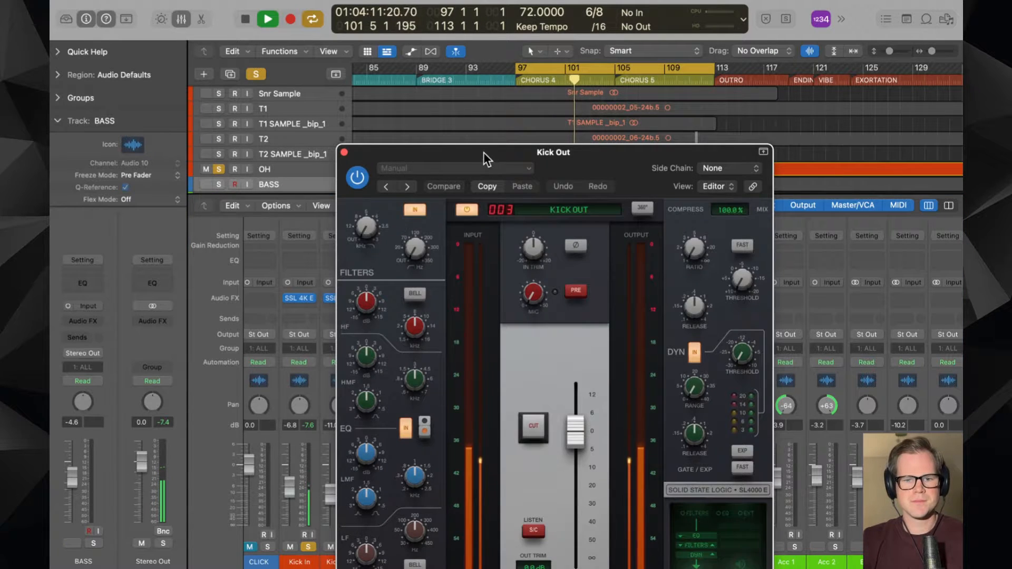
drag(483, 152, 393, 98)
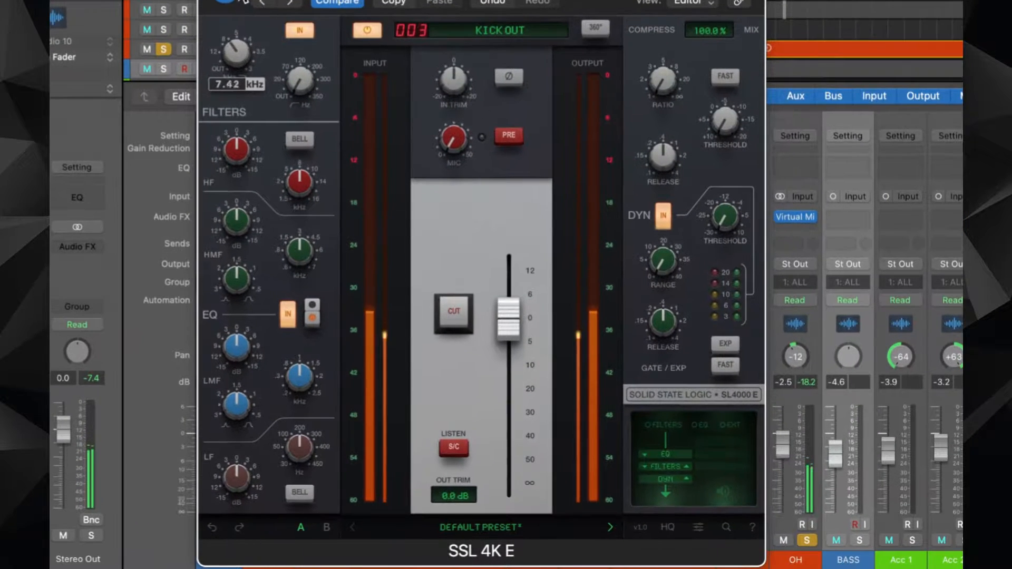
- Set the Kick Out low-pass filter to about 4.62 kHz and switch its LF band to bell
drag(236, 51, 233, 32)
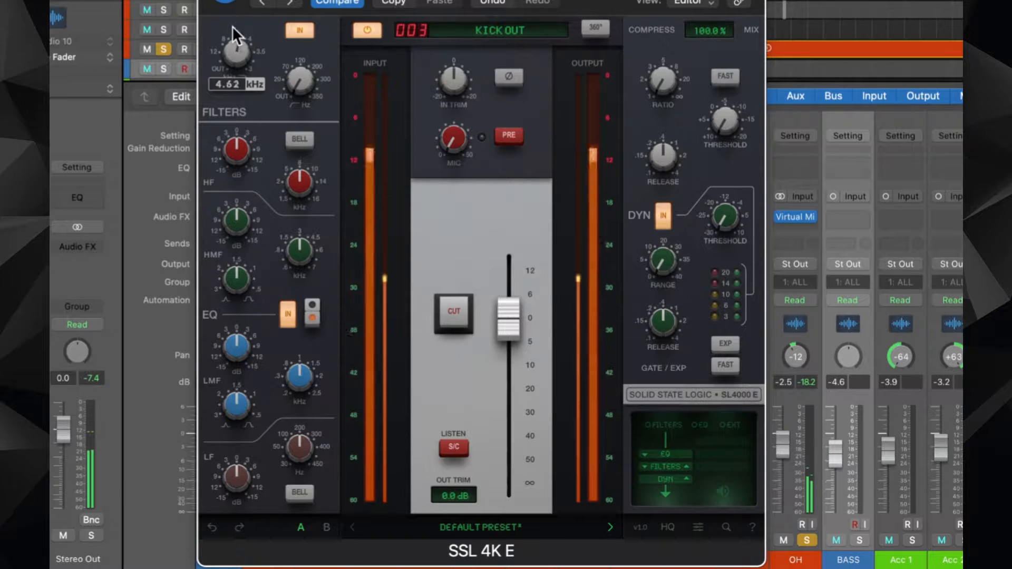
click(303, 495)
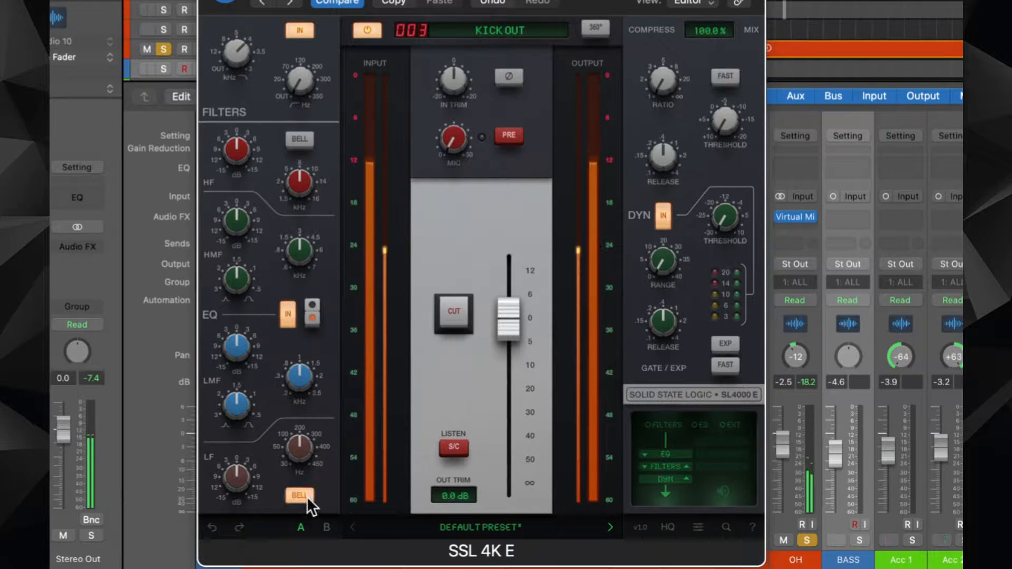
- Boost the Kick Out LF band by 5.0 dB at about 62.8 Hz and close the plug-in
drag(303, 435, 303, 482)
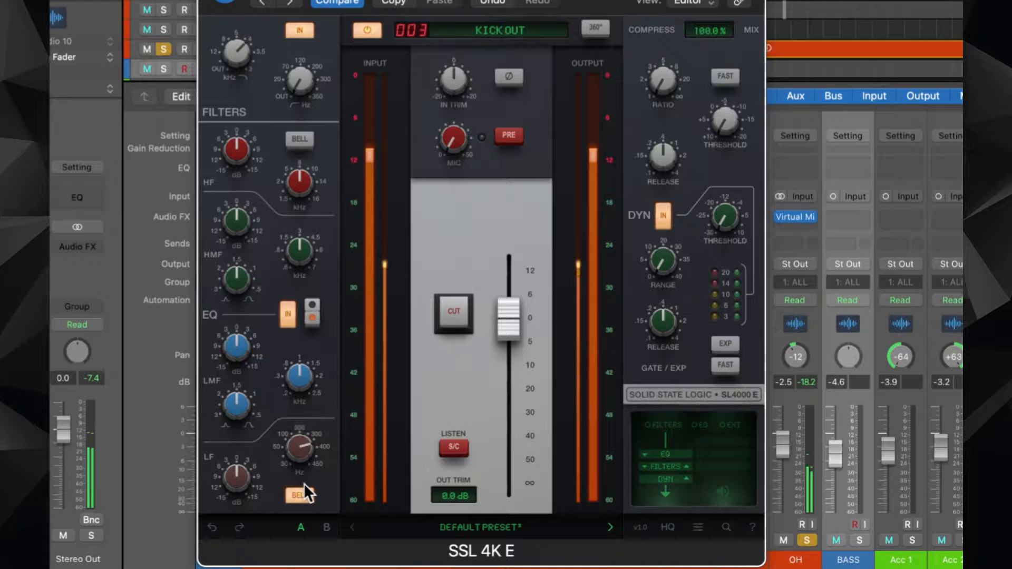
double_click(302, 439)
drag(237, 474, 237, 359)
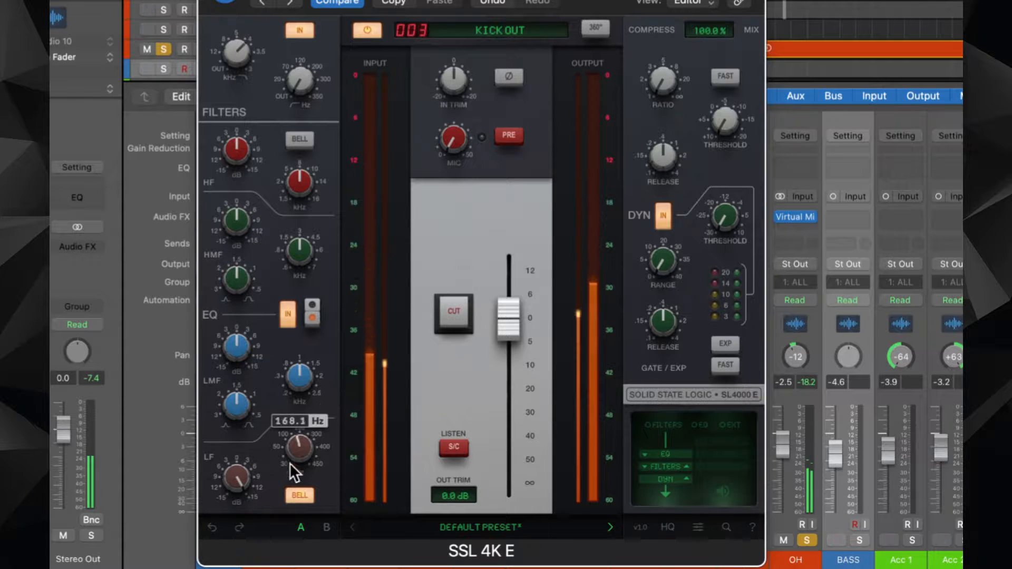
drag(290, 464, 296, 511)
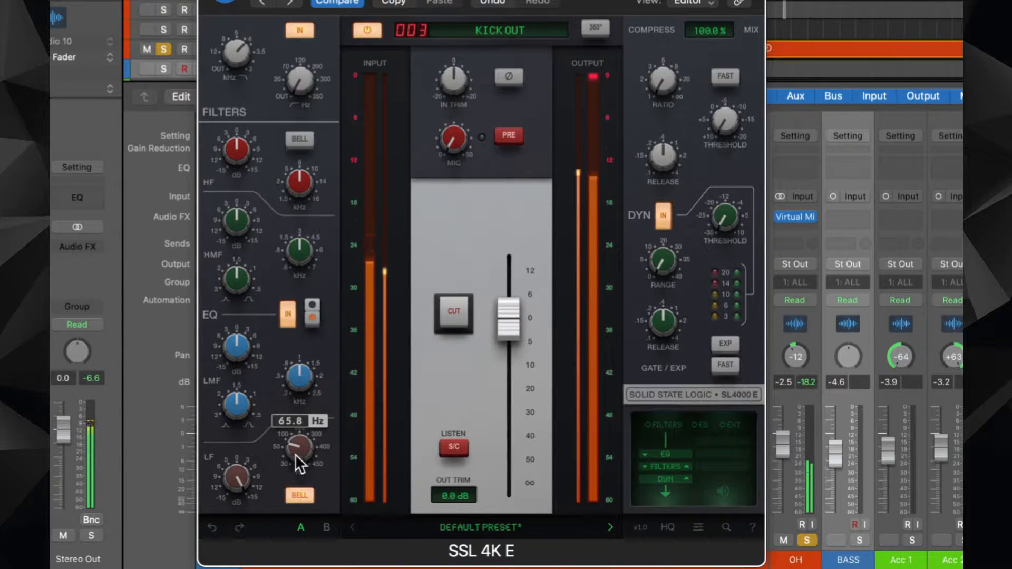
drag(295, 454, 297, 457)
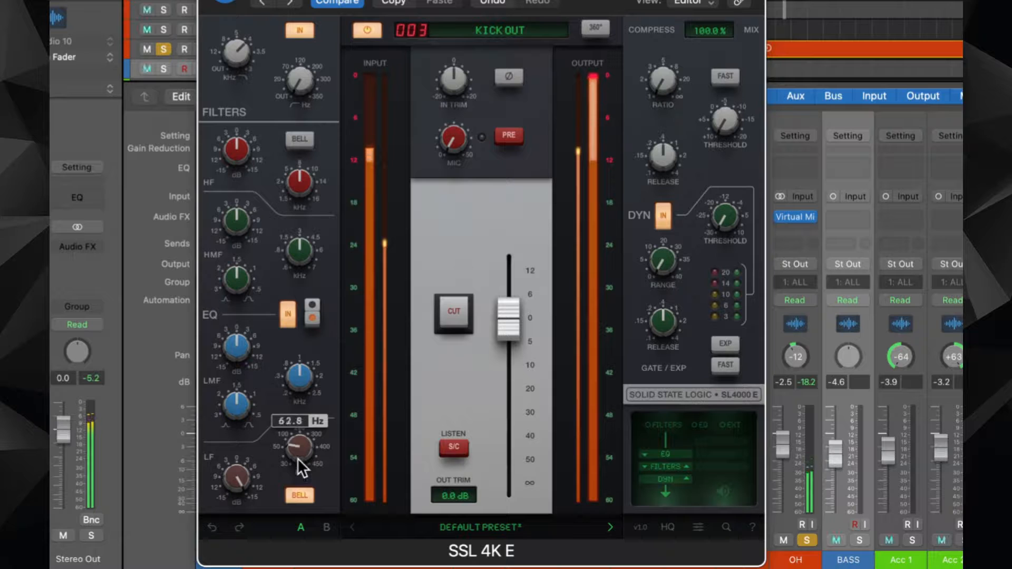
drag(237, 475, 248, 556)
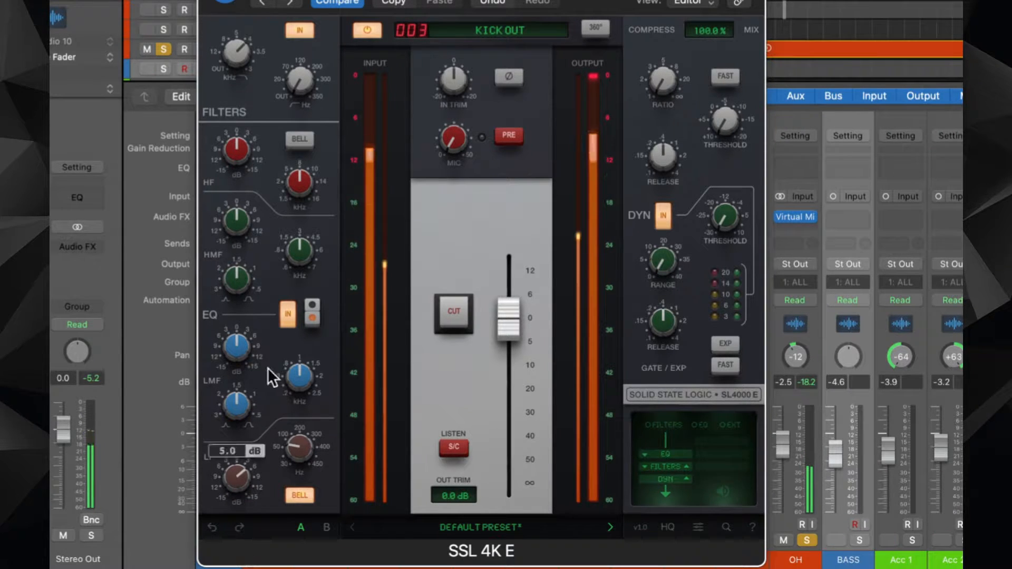
click(209, 1)
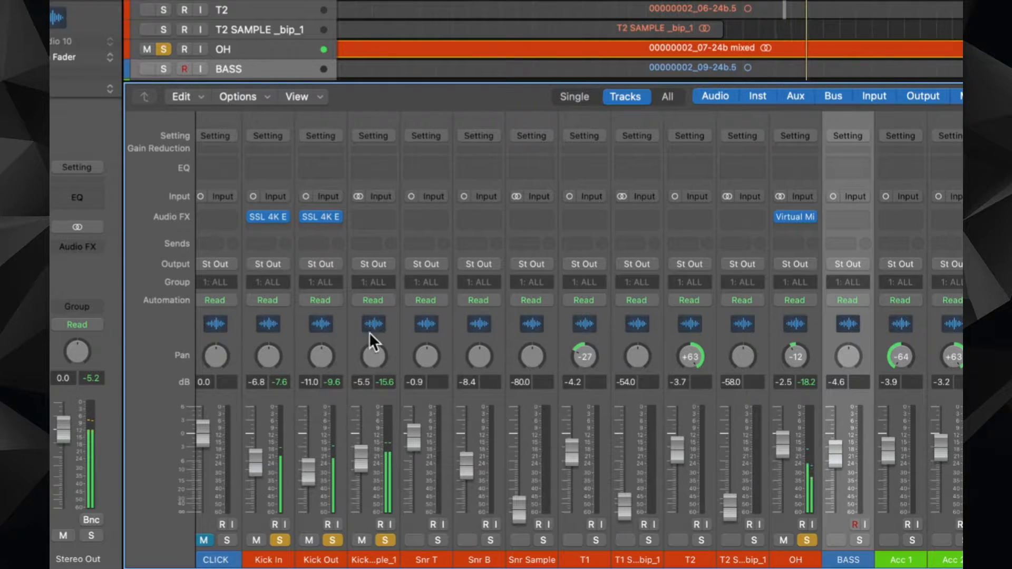
- Insert the stereo SSL 4K E plug-in on the Kick_Sample_1 track and move its window clear for editing
click(388, 216)
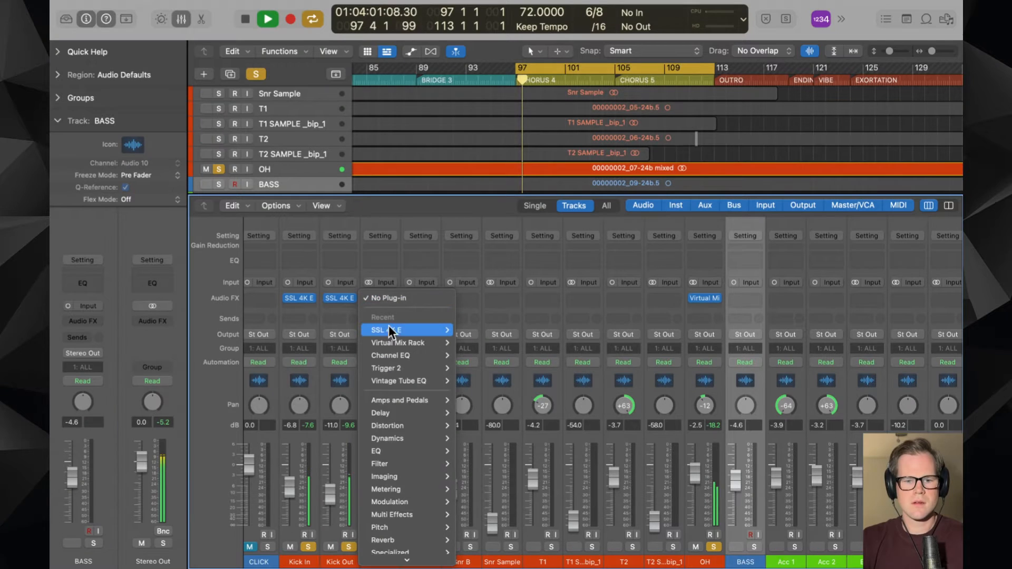
mouse_move(390, 329)
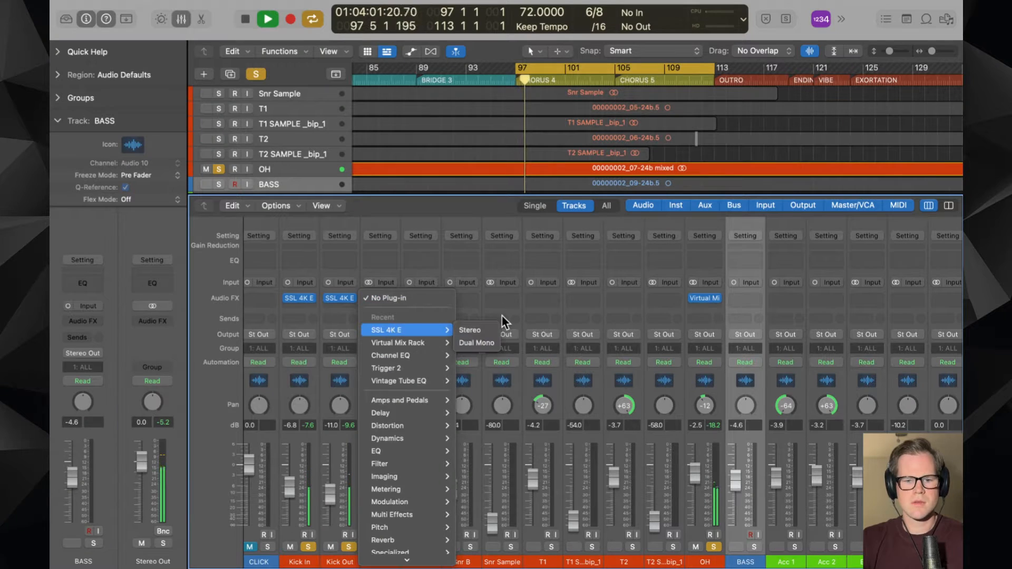
click(492, 324)
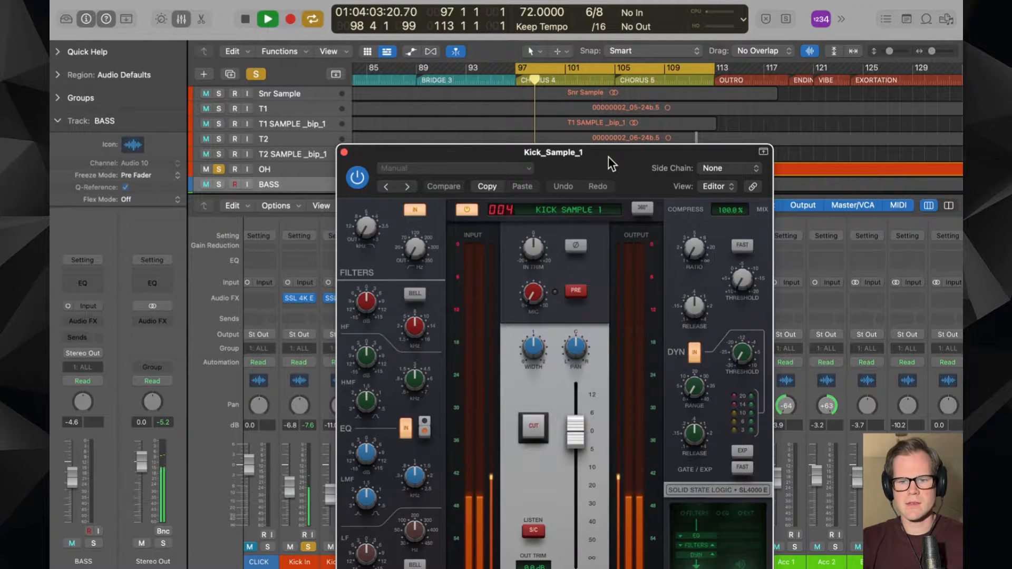
drag(606, 157, 497, 80)
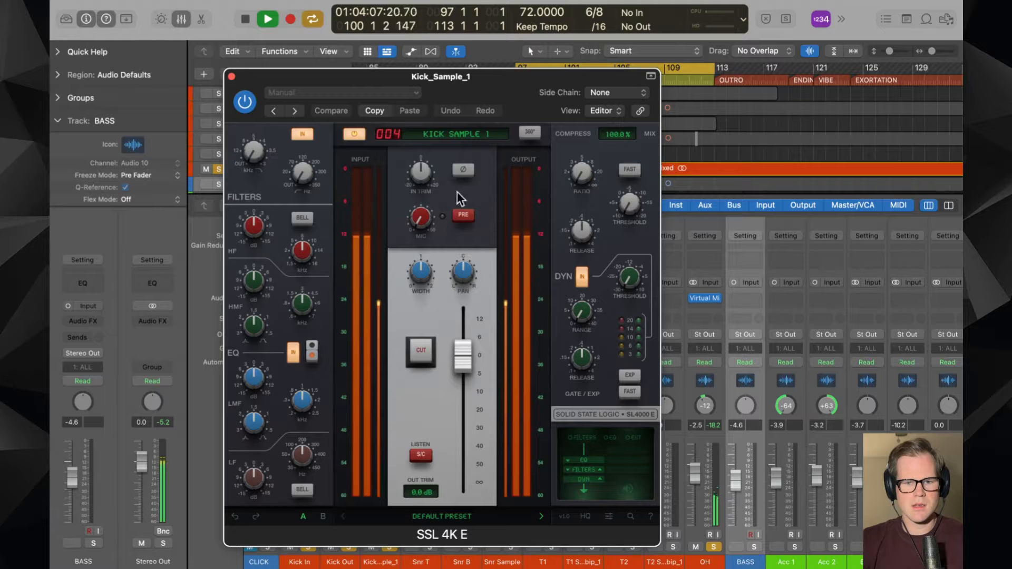
- Compare Kick_Sample_1 with normal and inverted polarity during playback, stop the song and close the plug-in
click(464, 171)
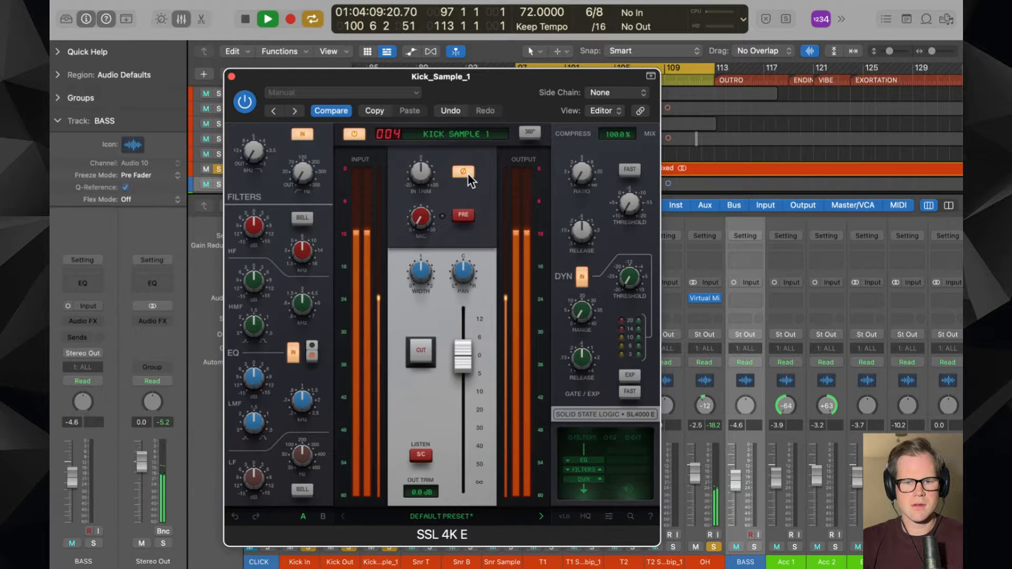
click(464, 171)
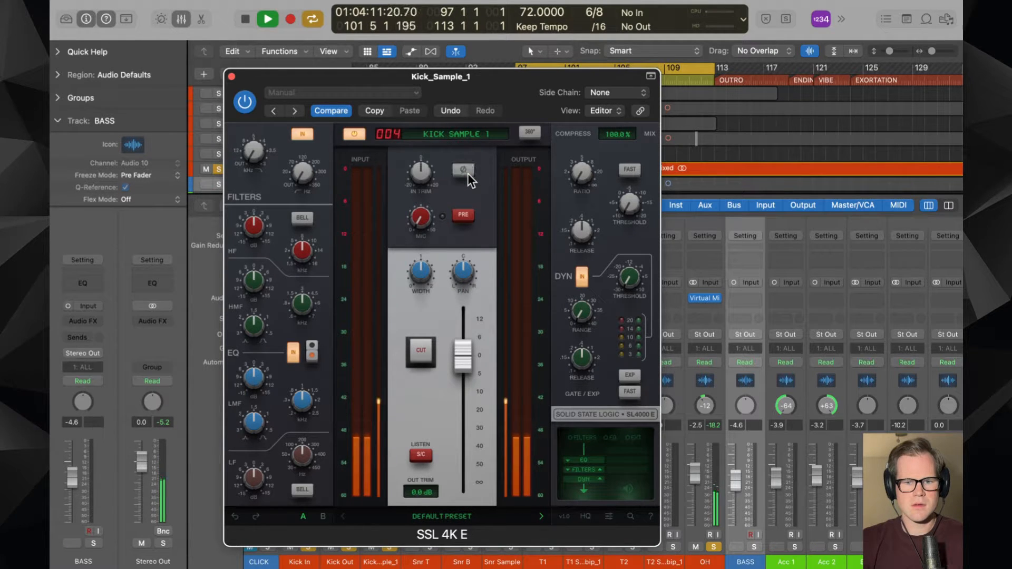
click(465, 171)
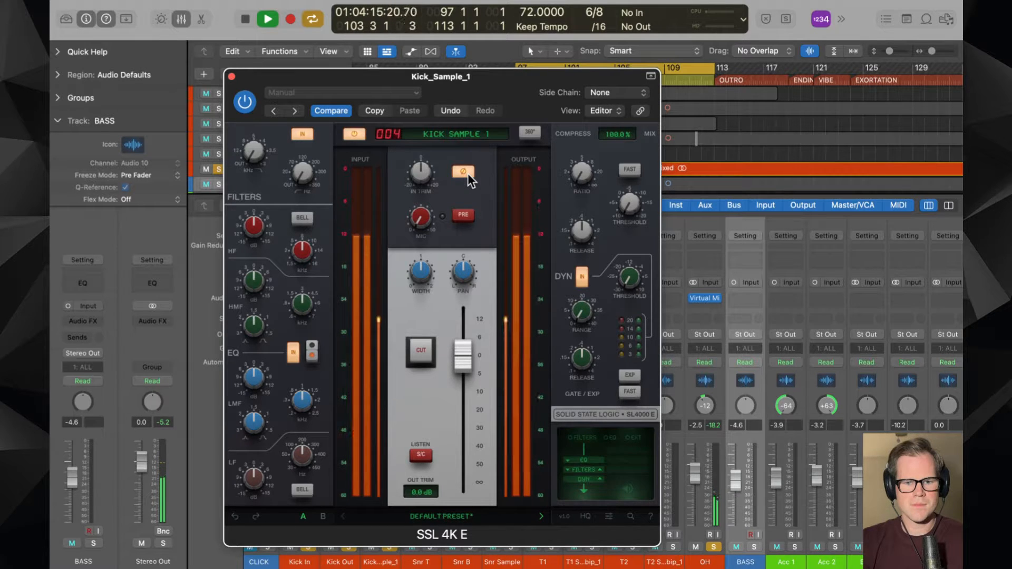
click(464, 171)
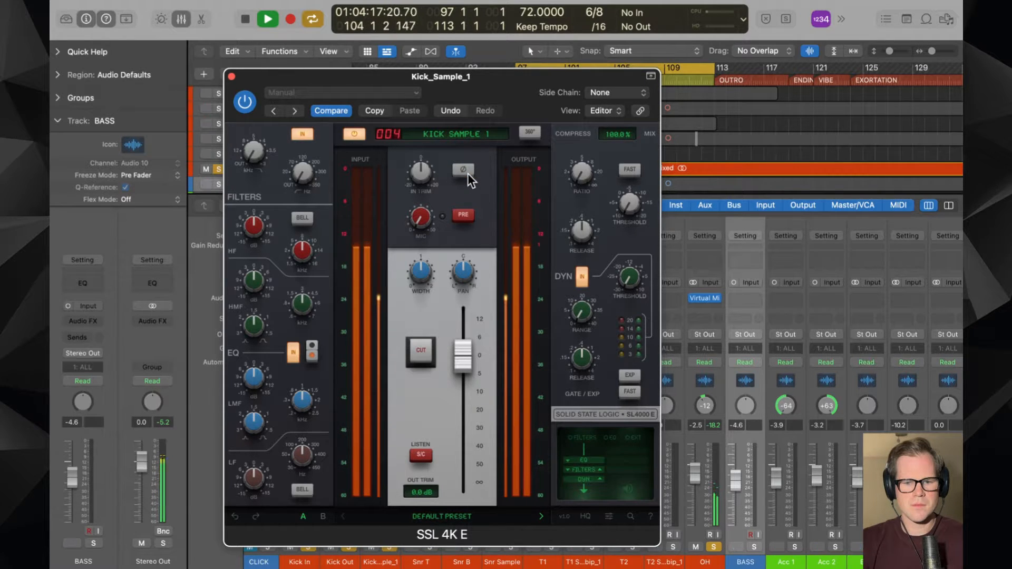
click(464, 171)
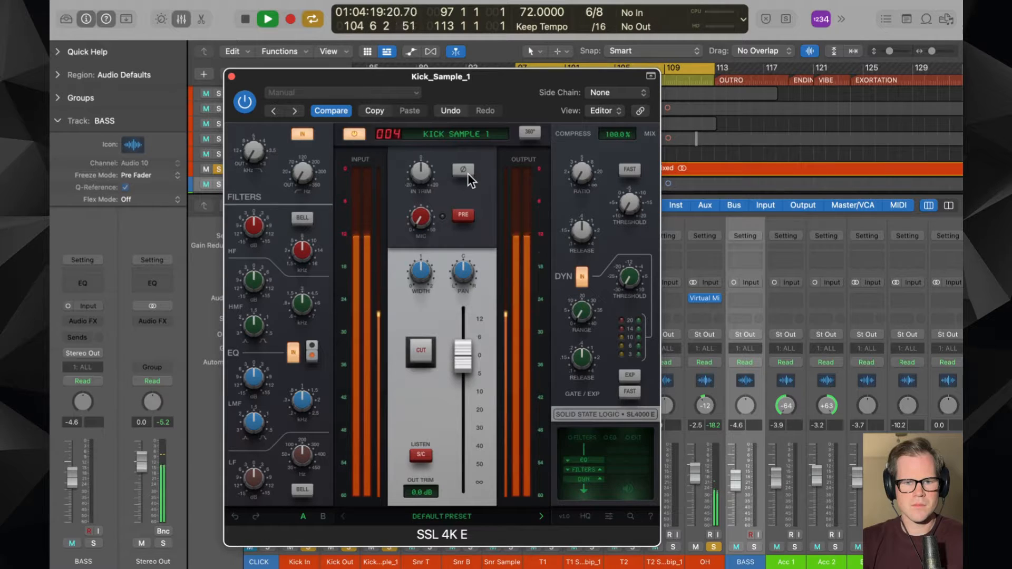
click(465, 171)
key(space)
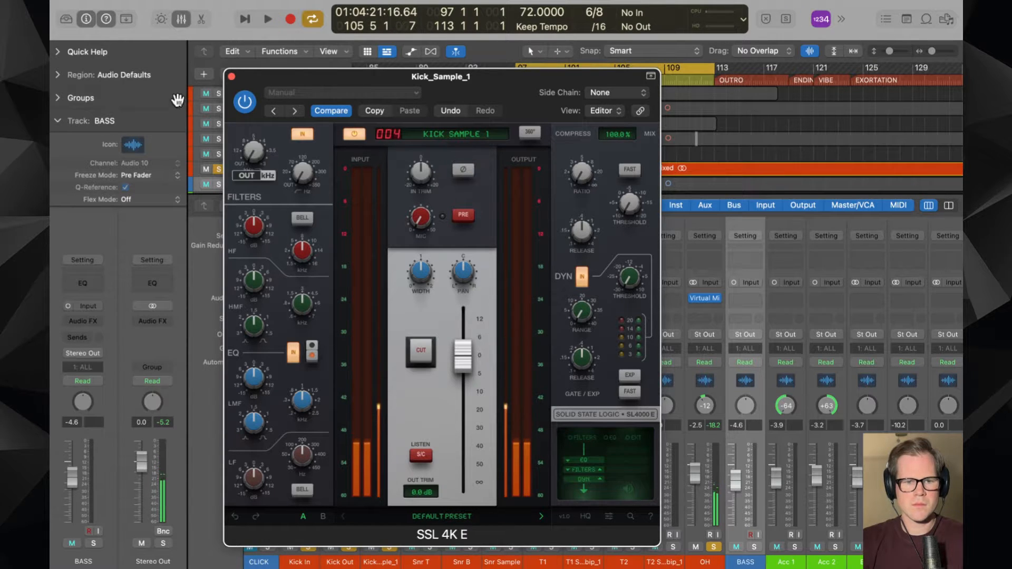
click(233, 77)
- Hide the mixer and enlarge the track heights to show the Kick In and Kick Out waveforms
scroll(377, 121, down, 5)
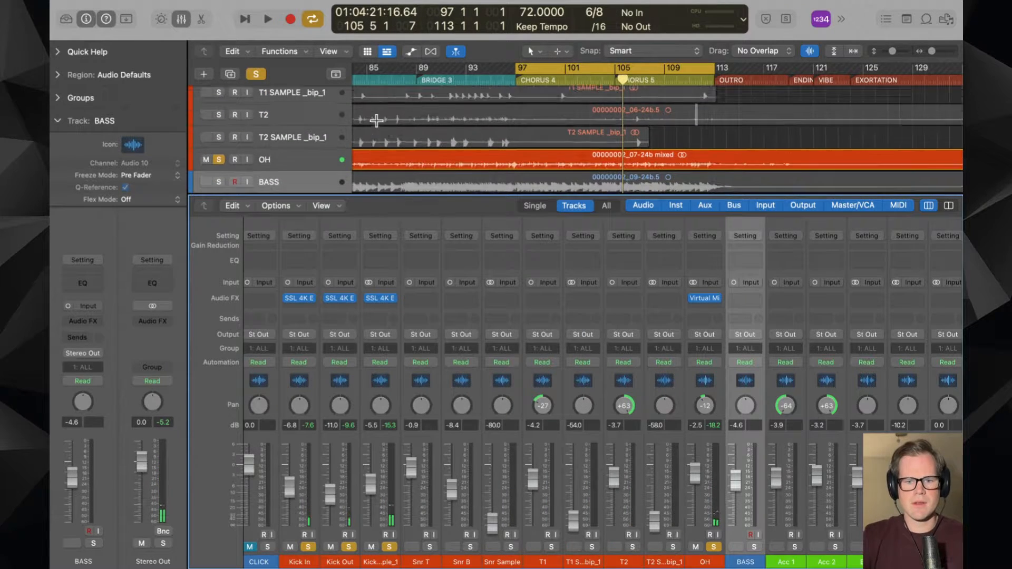
key(x)
scroll(497, 163, up, 5)
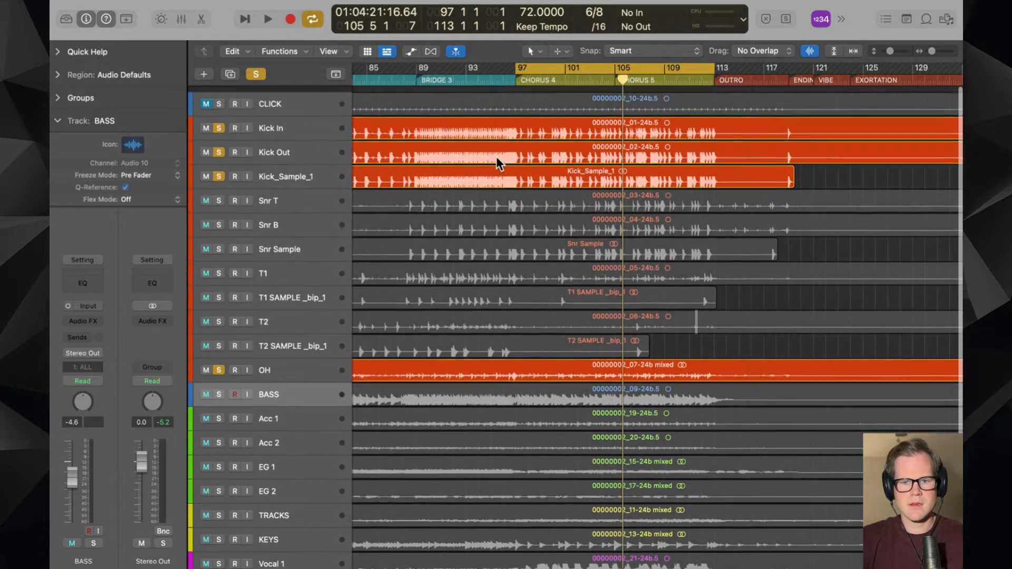
key(super+Down)
key(super+Down)
key(super+Down)
key(super+Down)
key(super+Down)
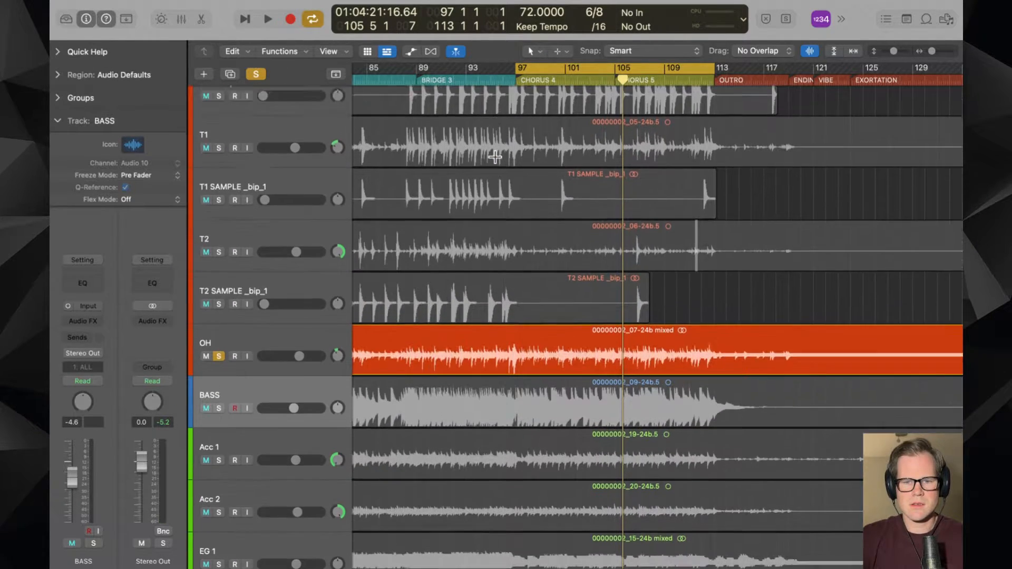
scroll(495, 157, up, 15)
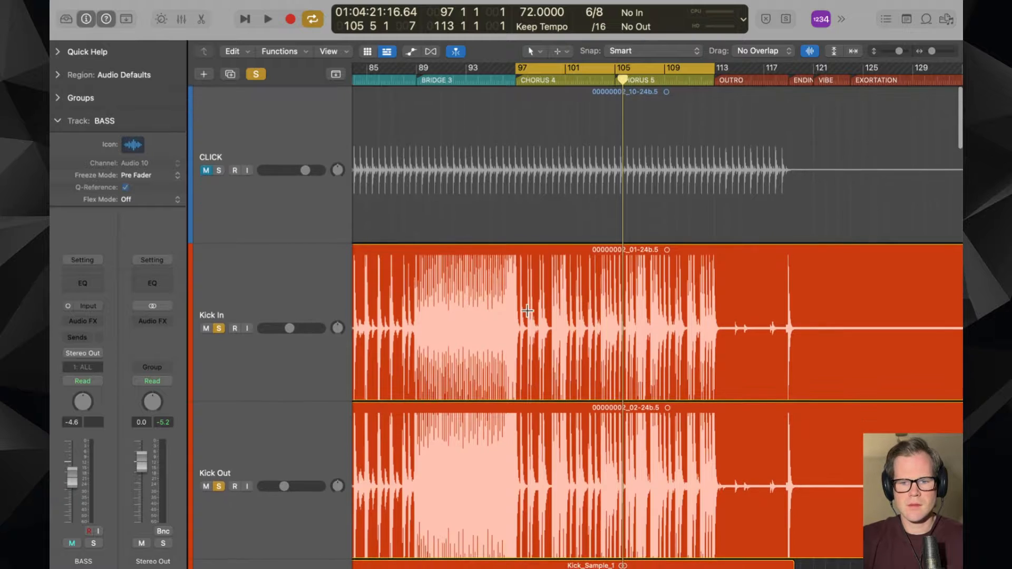
- Examine the kick hit at the start of bar 98 on Kick In, Kick Out and Kick_Sample_1 at close range
drag(527, 311, 745, 368)
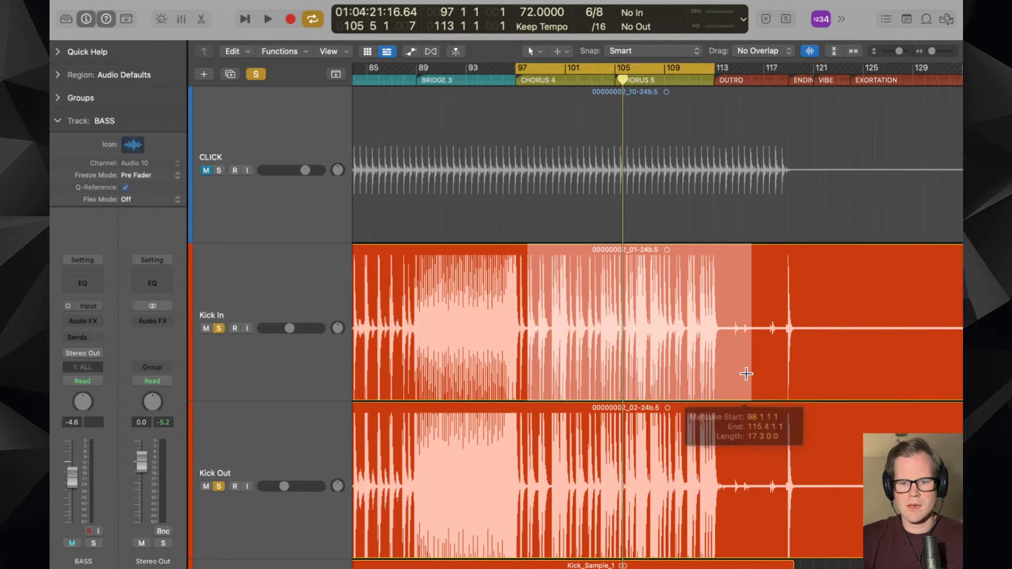
key(super+Right)
key(super+Right)
key(super+Right)
key(super+Right)
key(super+Right)
key(super+Right)
key(super+Right)
key(super+Right)
key(super+Right)
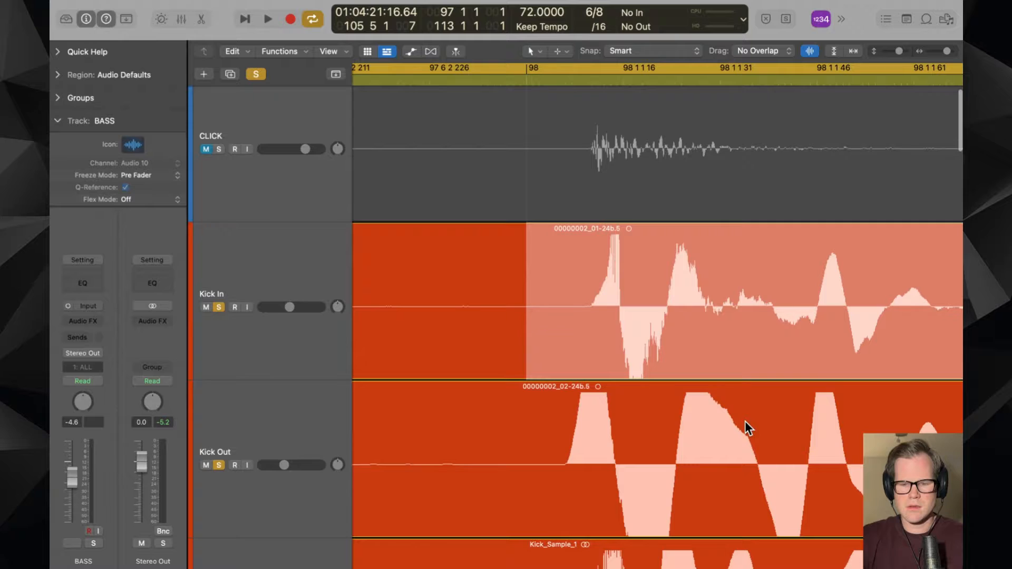
scroll(748, 428, down, 5)
scroll(744, 422, down, 1)
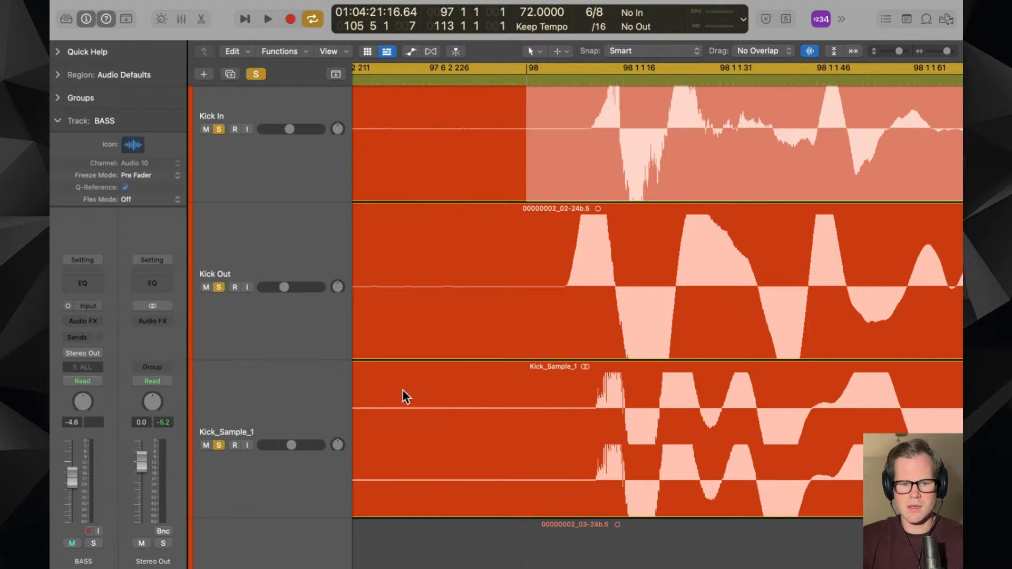
- Select the Kick_Sample_1 track and inspect the shape of its hit against the two kick microphone tracks
click(333, 391)
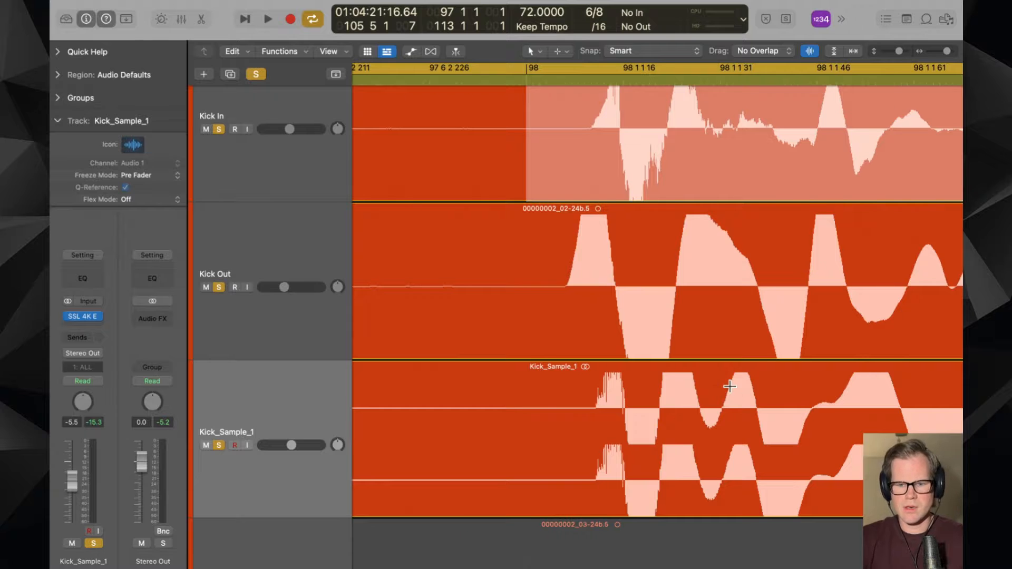
key(super+Right)
key(super+Right)
key(super+Right)
scroll(732, 385, right, 15)
scroll(731, 386, right, 8)
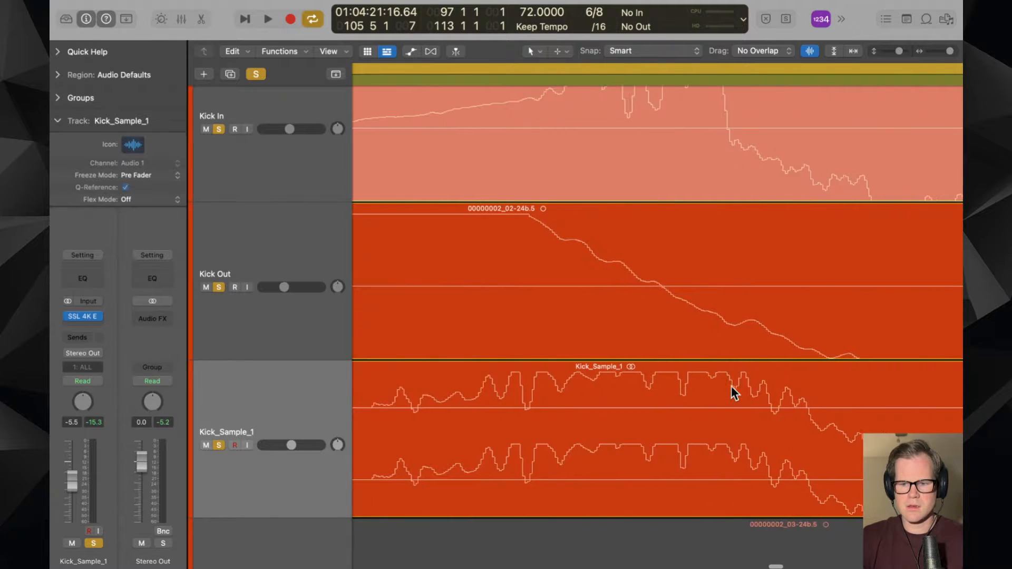
key(super+Left)
key(super+Left)
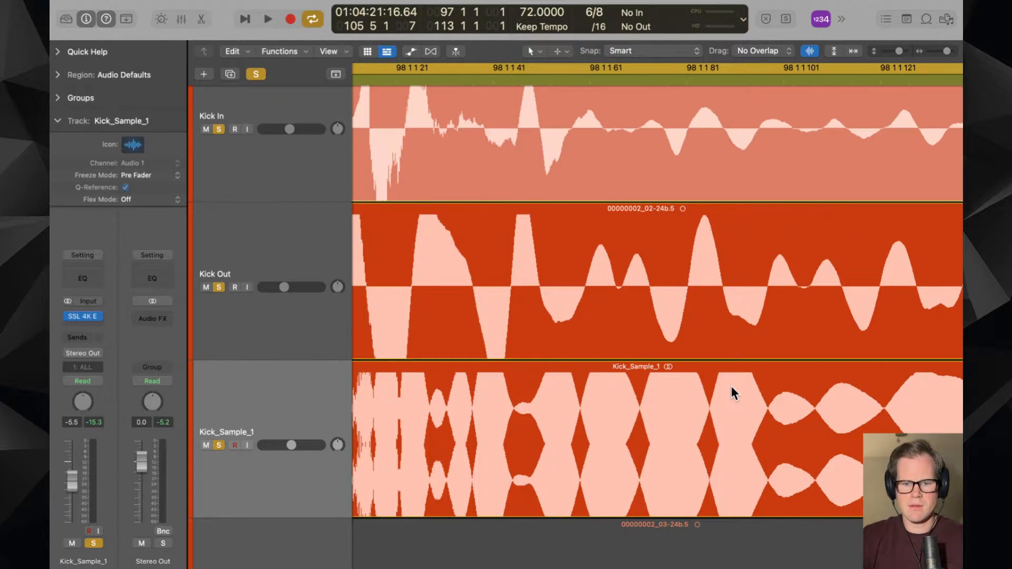
- Mark a point in the Kick_Sample_1 waveform just after 98 1 1 21 and compare its peaks with Kick In and Kick Out
scroll(732, 390, left, 5)
scroll(731, 390, up, 1)
super+click(551, 401)
key(super+Right)
key(super+Right)
key(super+Right)
key(super+Right)
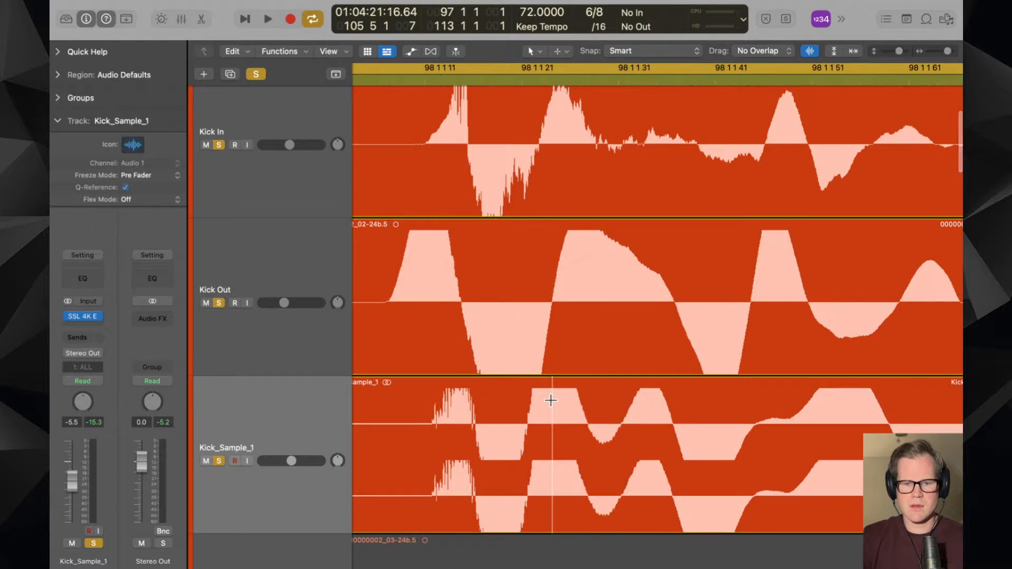
key(super+Left)
key(super+Left)
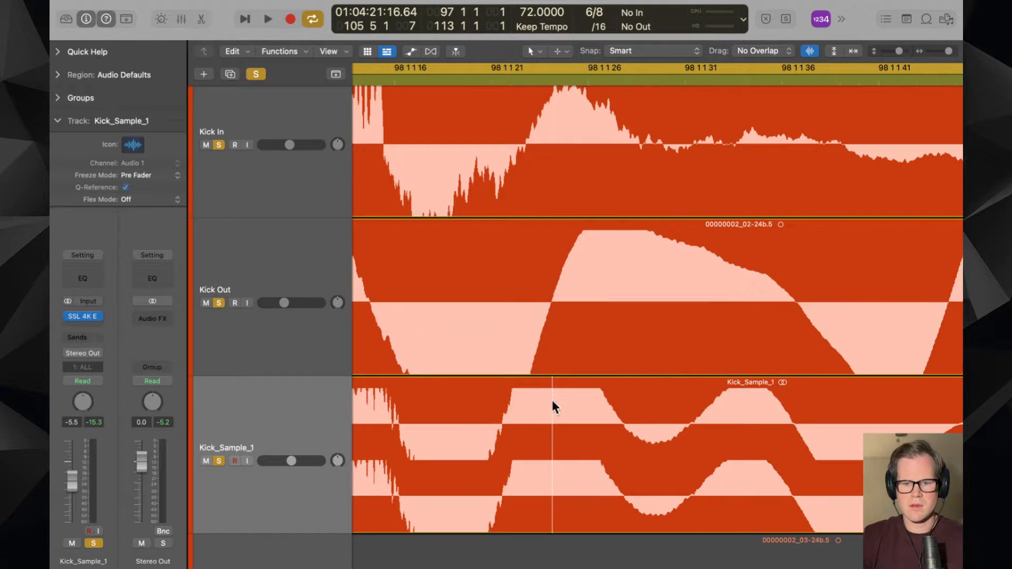
scroll(552, 399, left, 2)
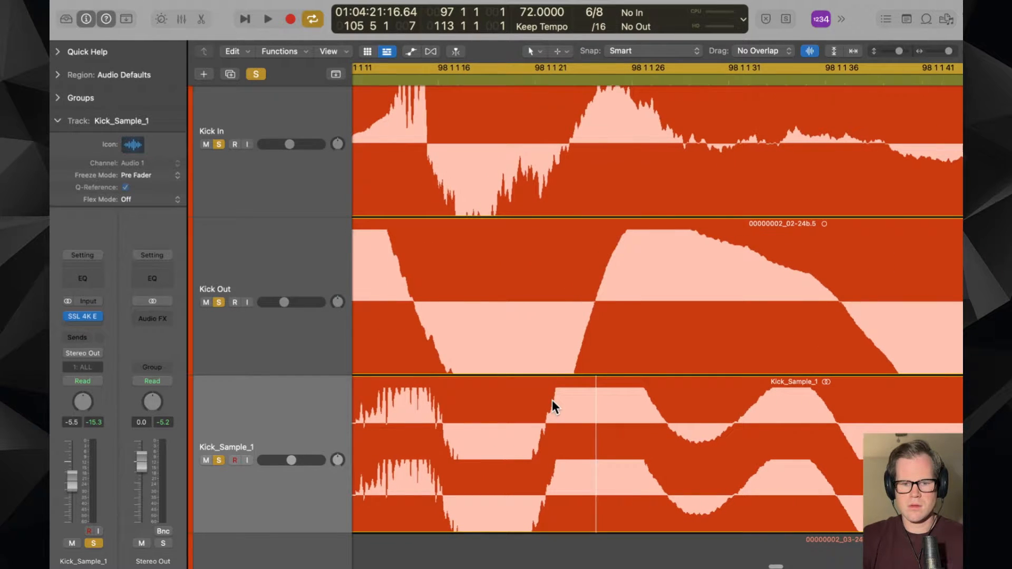
scroll(552, 399, left, 2)
scroll(552, 400, up, 1)
scroll(552, 400, right, 3)
scroll(552, 400, right, 4)
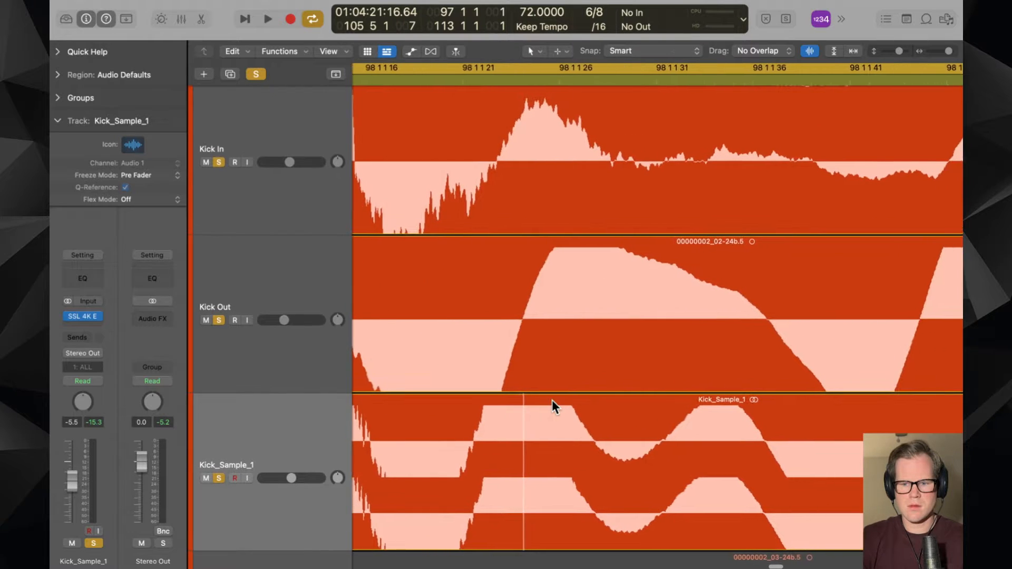
scroll(552, 399, up, 2)
key(super+Left)
key(super+Left)
key(super+Left)
key(super+Left)
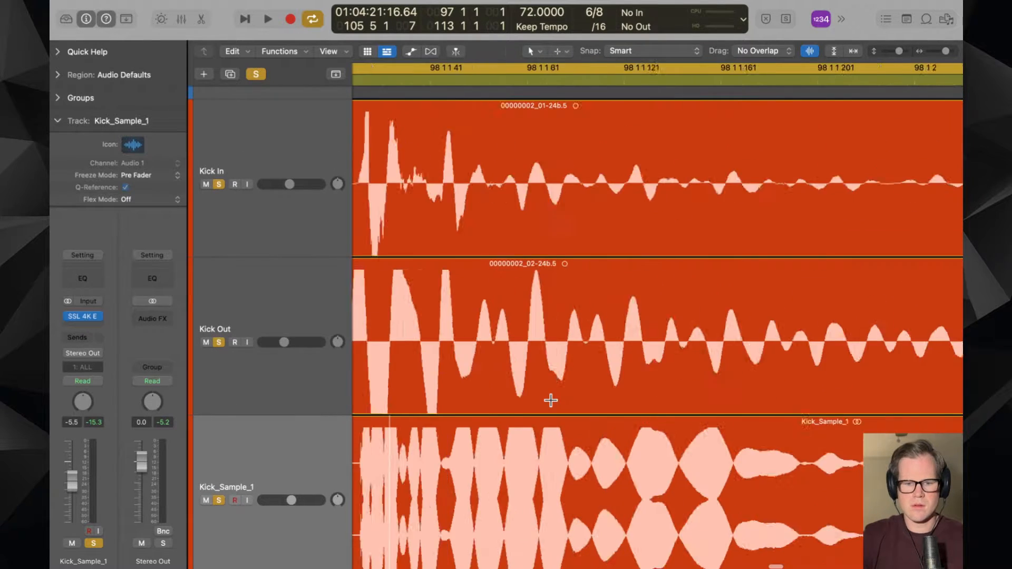
- Resume playback, show the mixer and invert the polarity of Kick_Sample_1 in its SSL 4K E, closing the plug-in
key(super+Up)
key(super+Up)
key(super+Up)
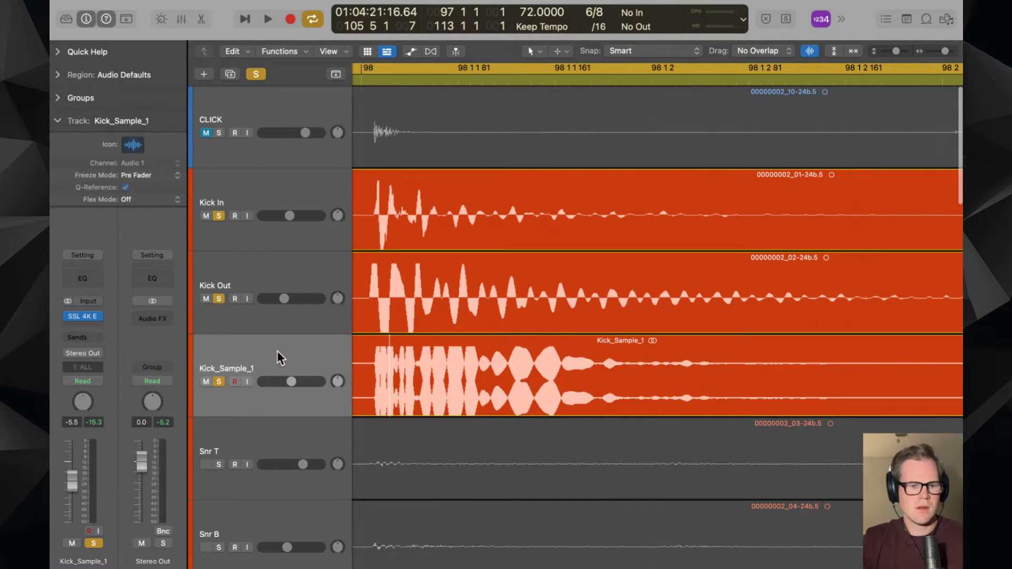
key(space)
key(x)
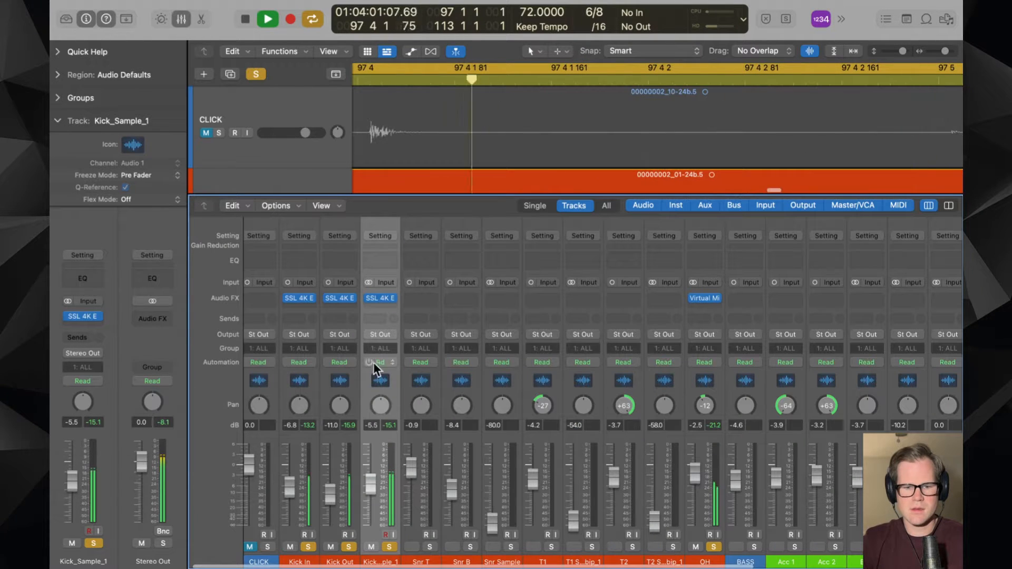
click(383, 297)
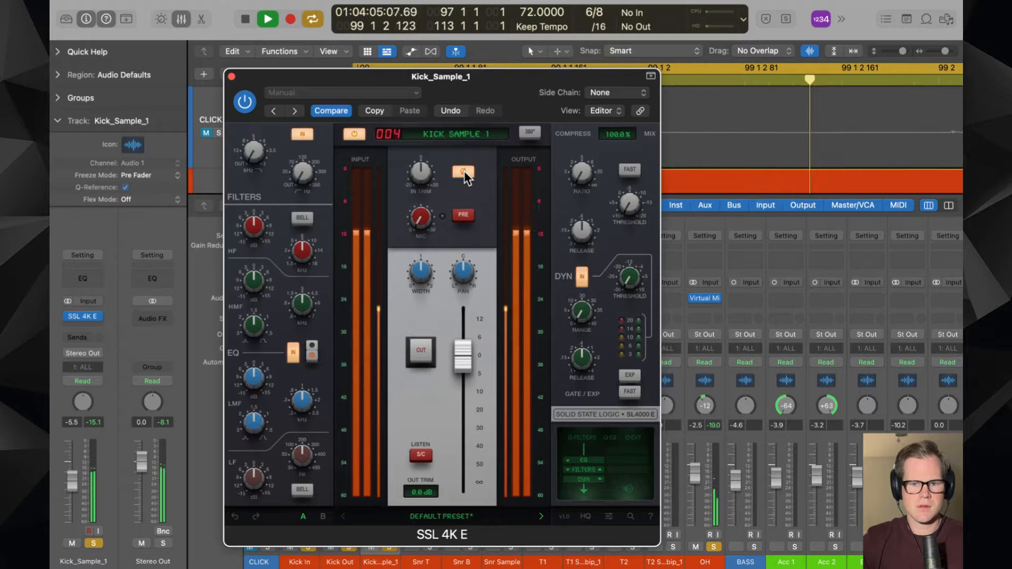
click(231, 77)
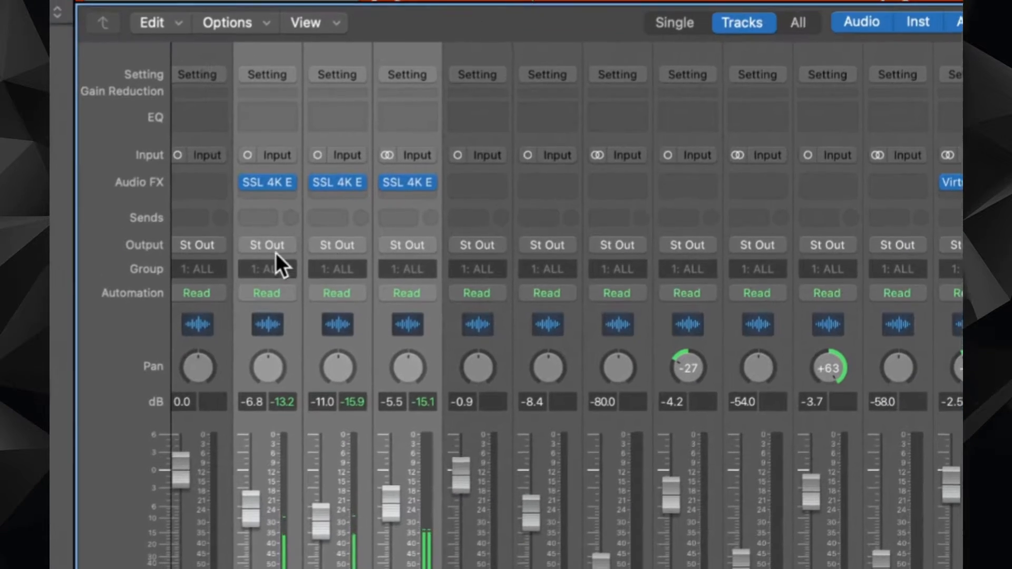
- Route the output of the three selected kick tracks to Bus 2
click(274, 246)
mouse_move(303, 334)
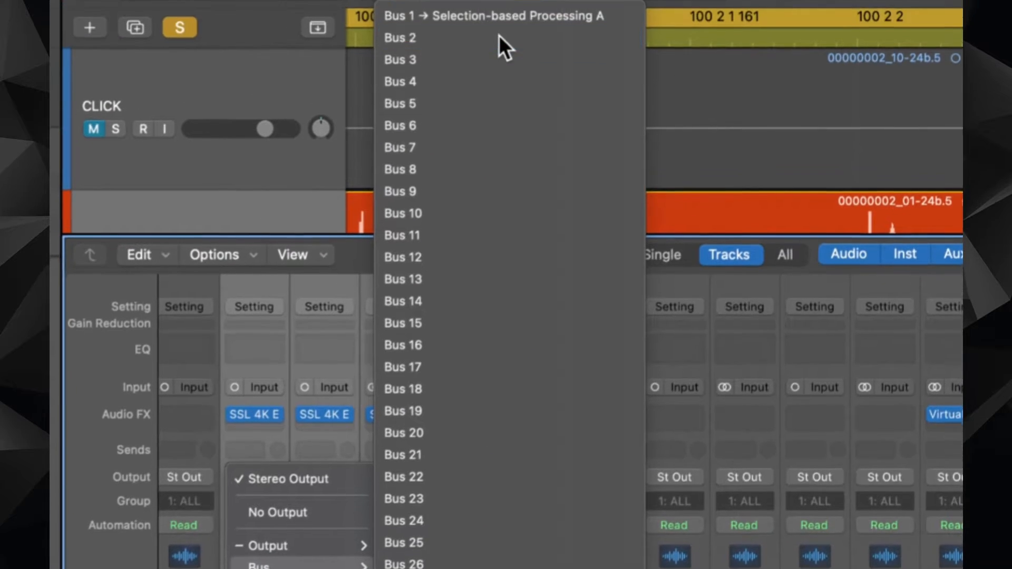
click(499, 37)
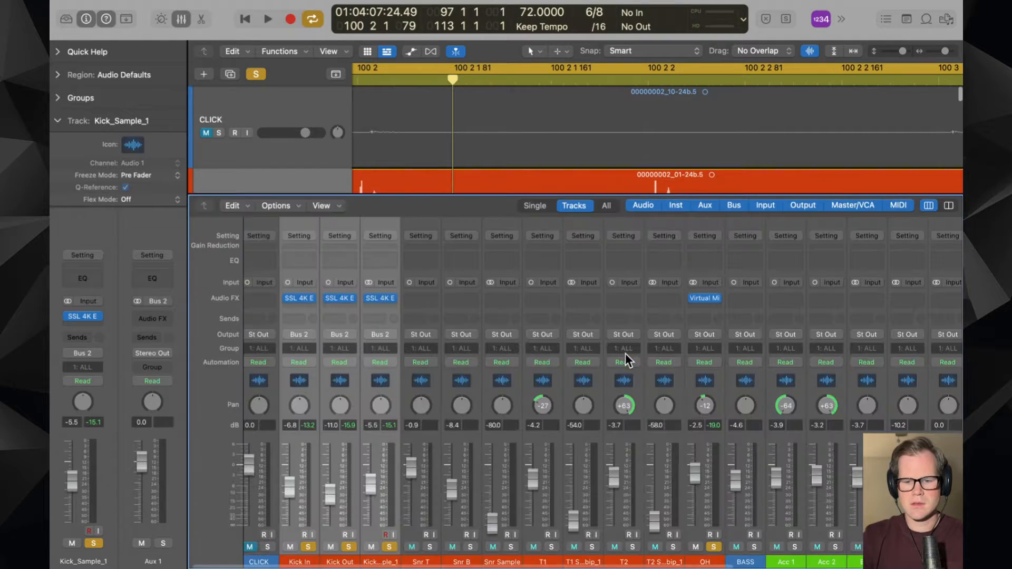
- Find the aux channel fed by Bus 2, rename its track KICK BUS and solo it
scroll(625, 354, right, 10)
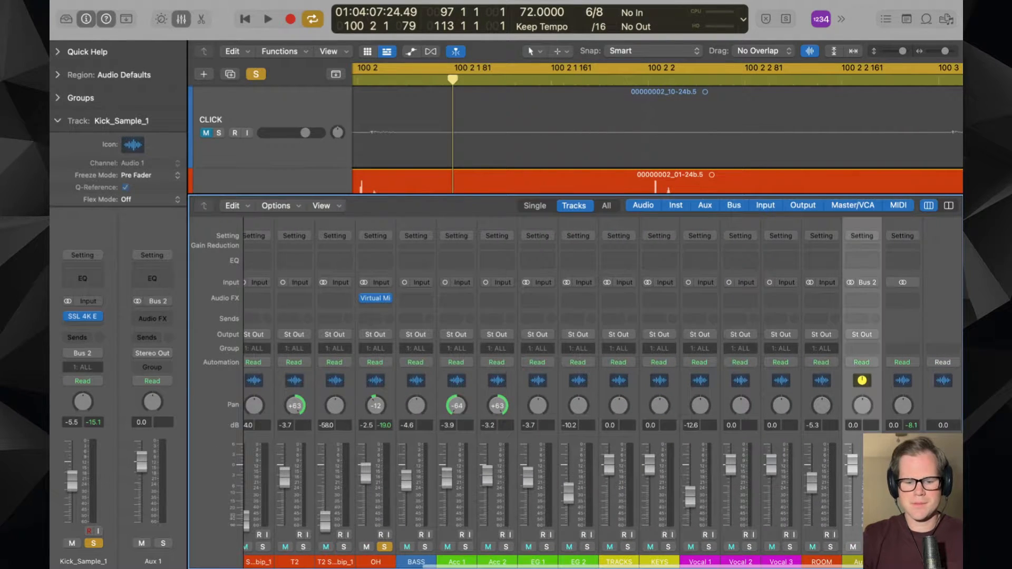
key(x)
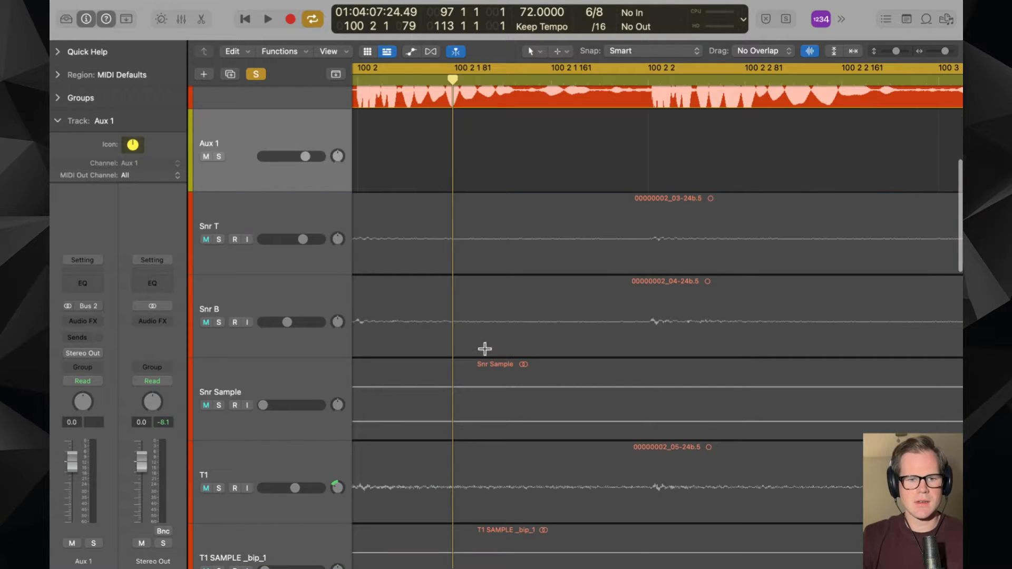
key(shift+Return)
text(KICK BUS)
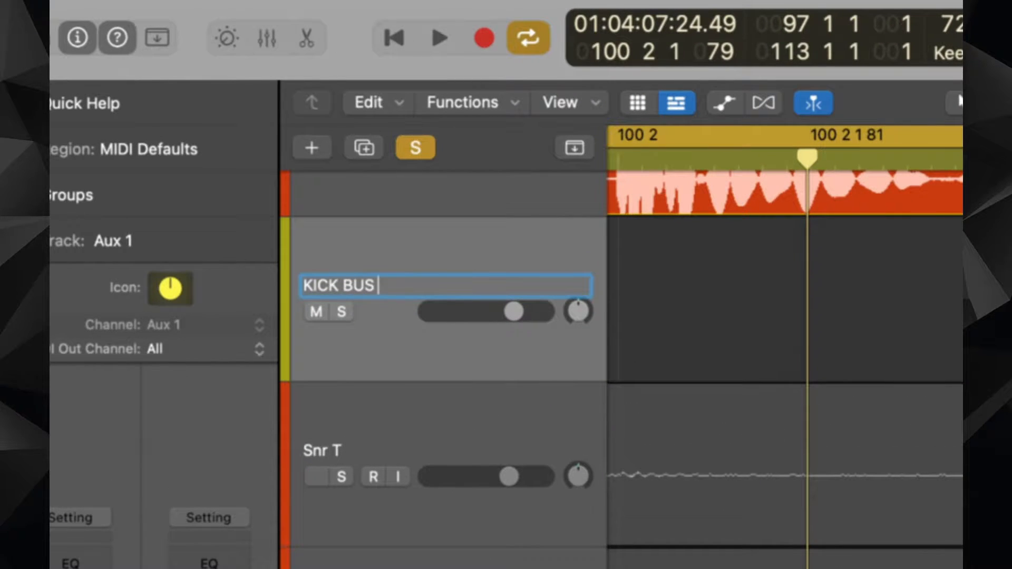
key(Return)
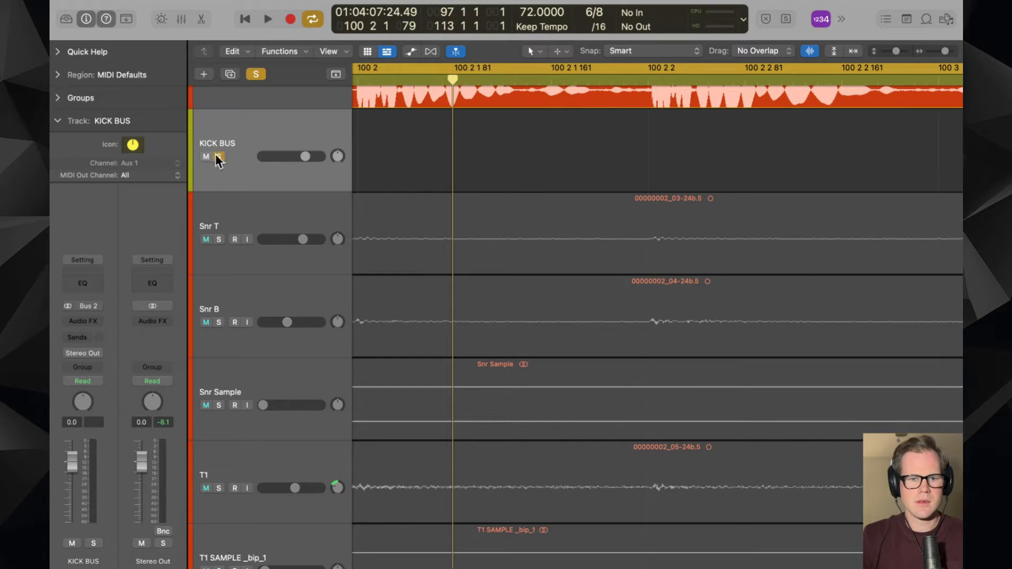
- Play the song with the mixer open and insert a stereo SSL 4K E on the KICK BUS channel
key(x)
key(space)
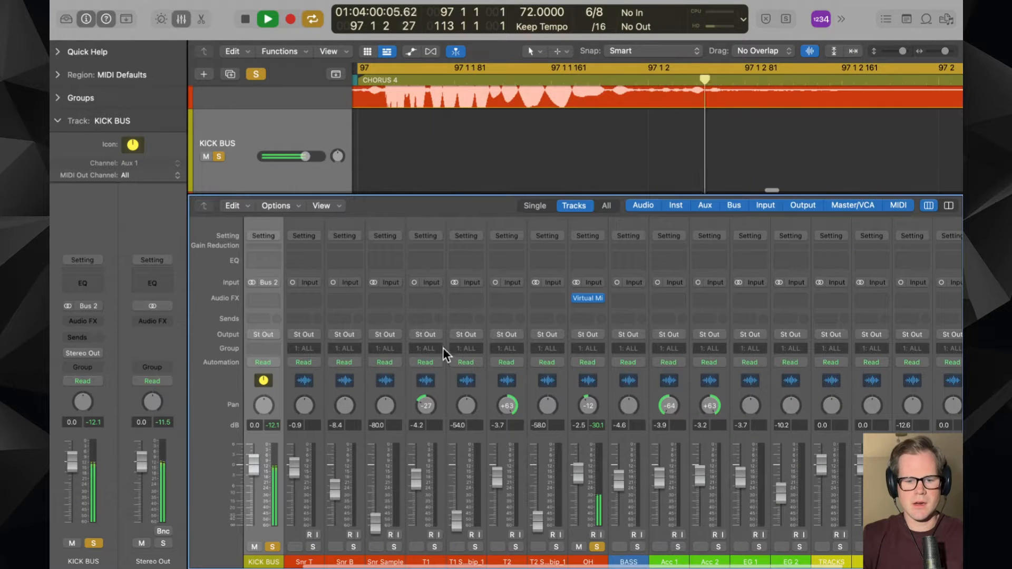
drag(396, 546, 284, 547)
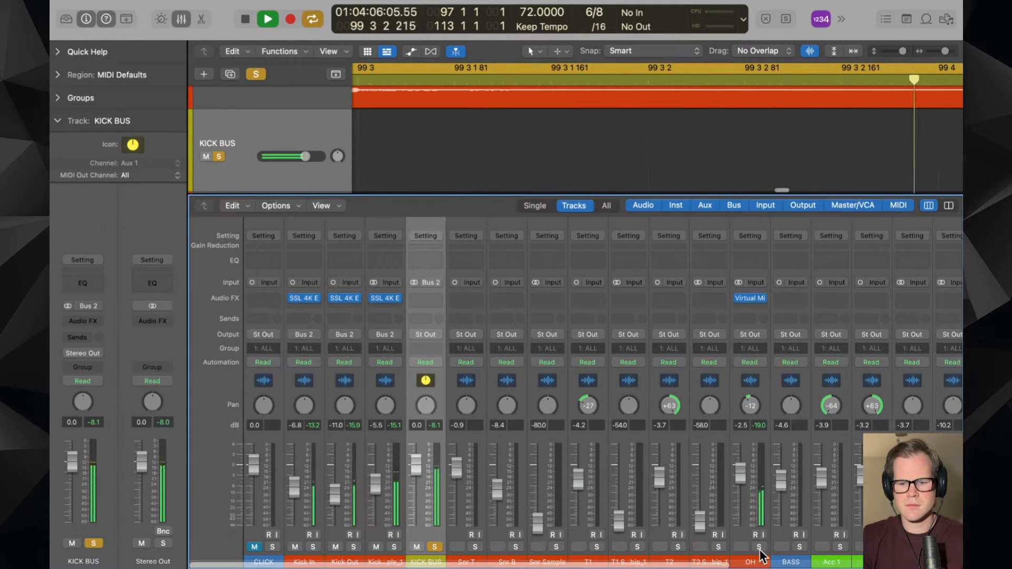
click(410, 300)
mouse_move(453, 330)
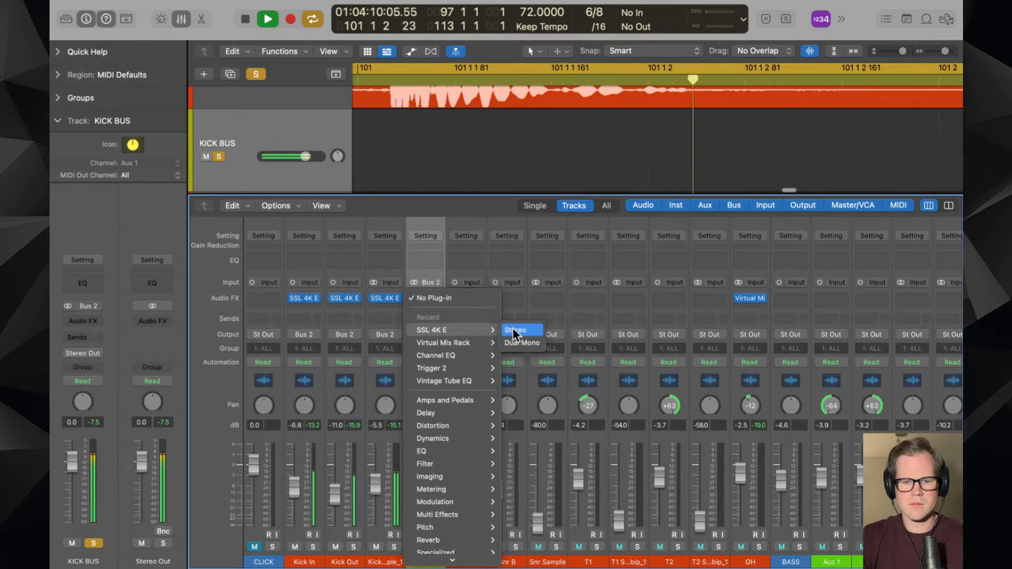
click(512, 328)
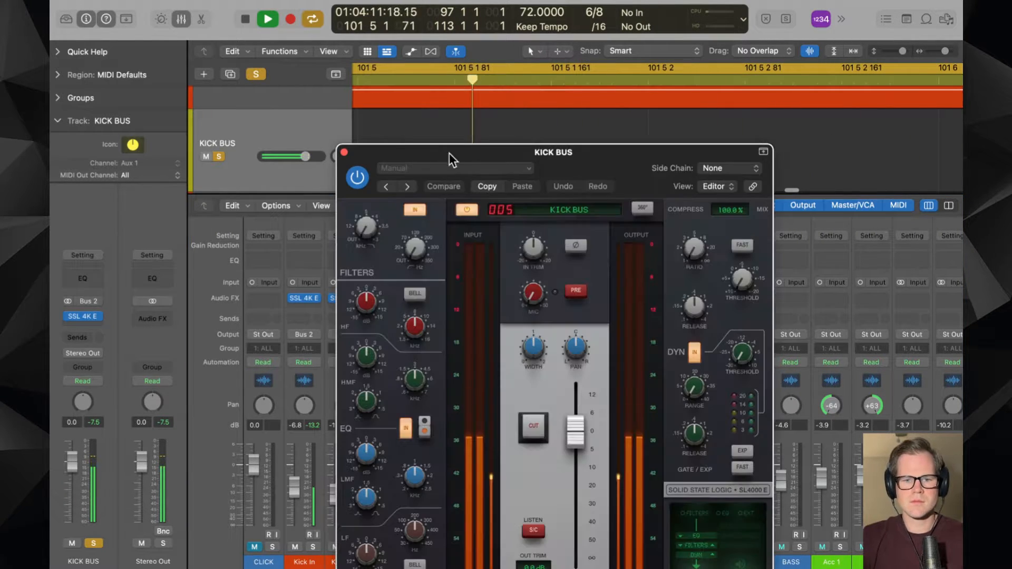
drag(519, 153, 419, 105)
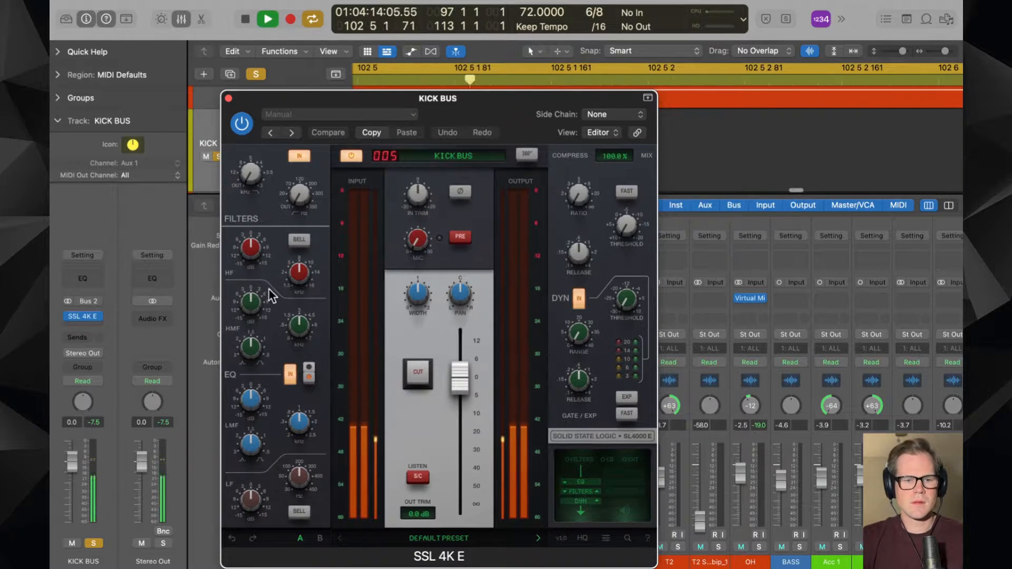
- Boost the HF band of the SSL 4K E on KICK BUS well past 4.9 dB
drag(255, 255, 235, 220)
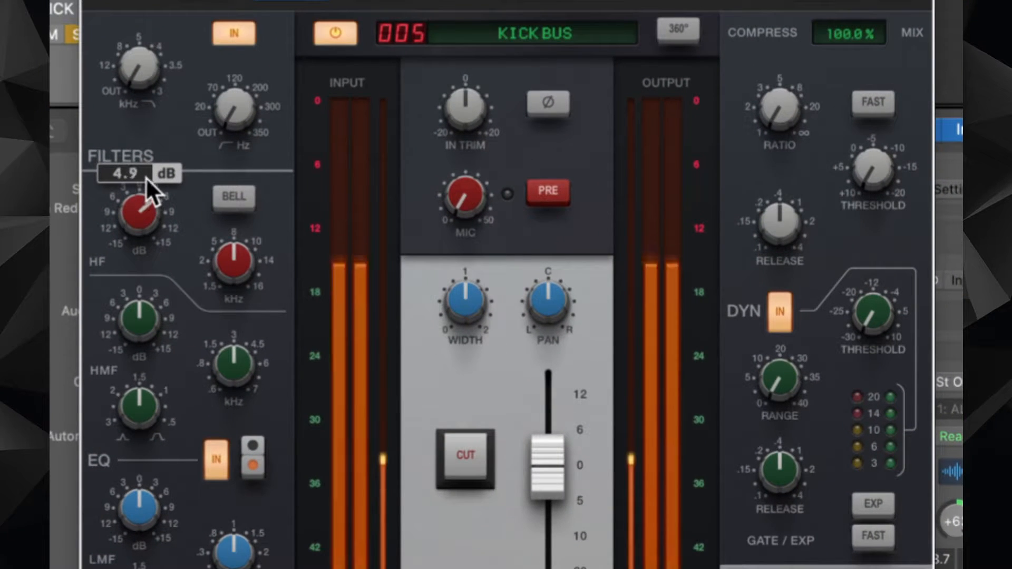
drag(146, 177, 144, 154)
mouse_move(145, 211)
mouse_down()
mouse_move(146, 182)
mouse_move(147, 194)
mouse_up()
- Set the KICK BUS compressor to a low ratio with a threshold of about -15 dB, closing the plug-in
drag(800, 108, 790, 40)
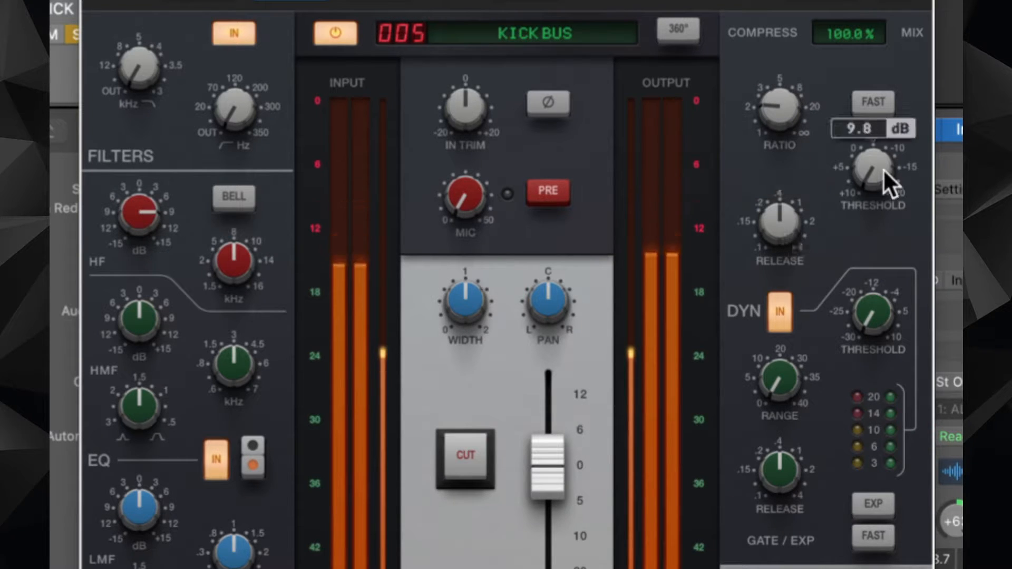
drag(883, 169, 866, 54)
drag(870, 157, 874, 133)
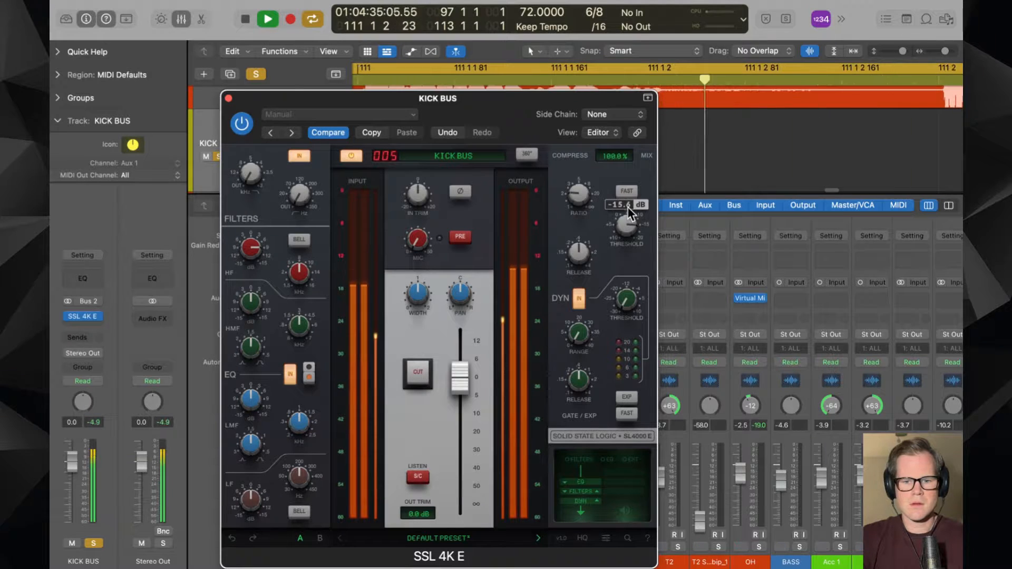
click(228, 98)
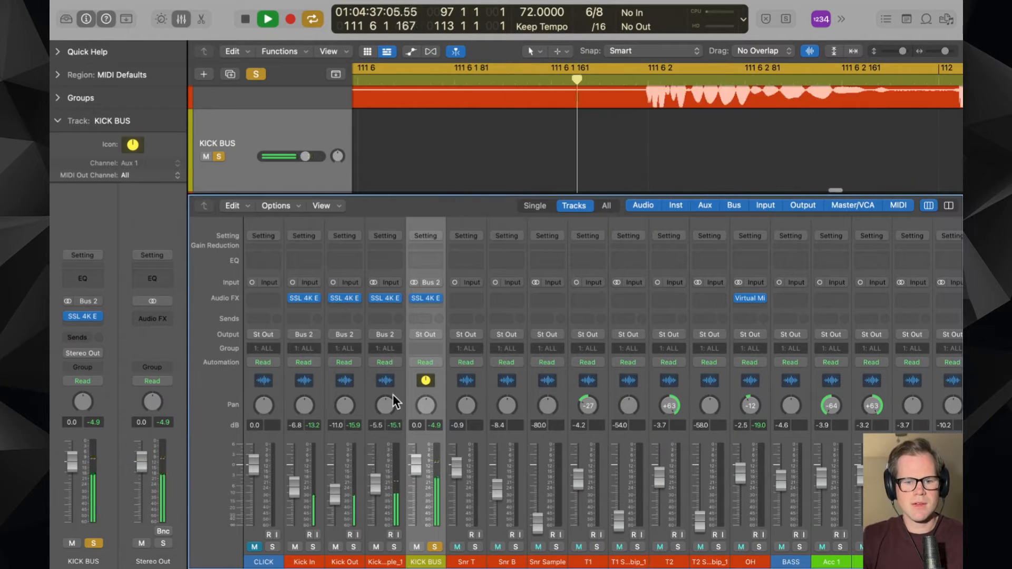
- Balance KICK BUS against the OH track with both soloed in playback, lowering the KICK BUS fader to -4.5 dB
key(space)
click(435, 546)
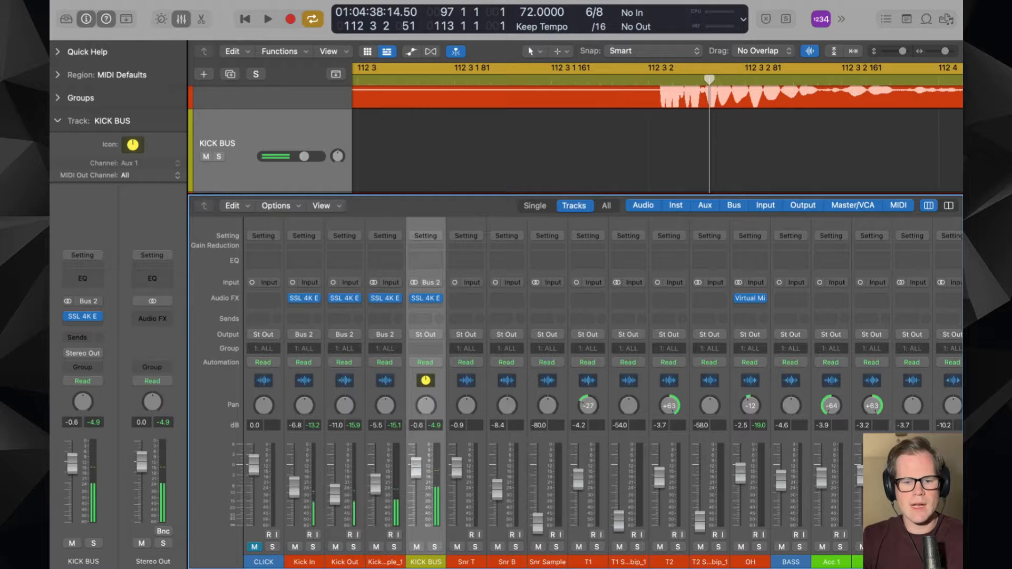
drag(416, 467, 416, 474)
click(759, 547)
key(space)
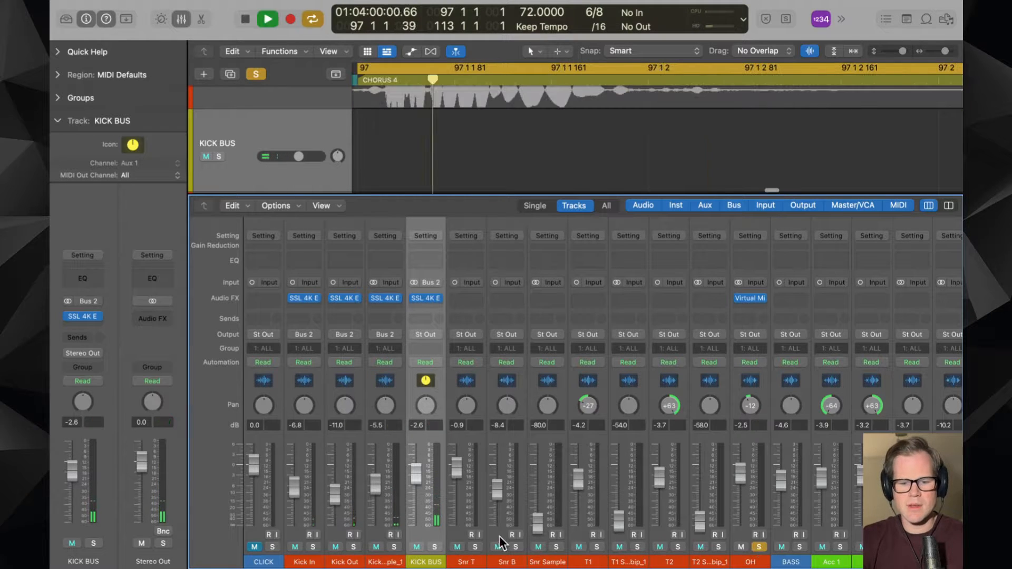
click(434, 546)
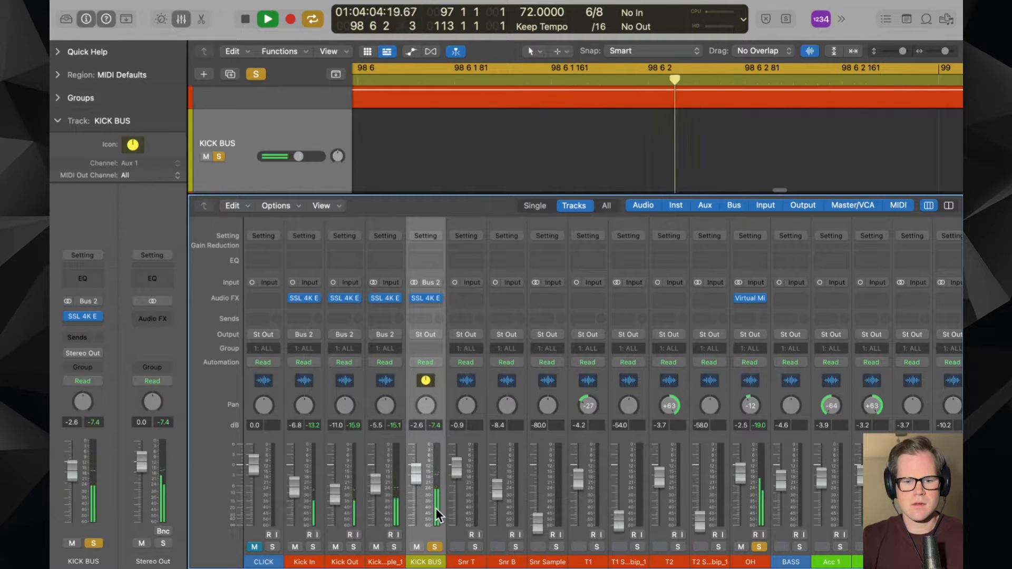
mouse_move(416, 474)
mouse_down()
mouse_move(416, 490)
mouse_move(415, 481)
mouse_up()
- Solo the Snr T track as well and insert Slate Digital's Virtual Mix Rack on it in mono
scroll(448, 516, right, 5)
click(354, 548)
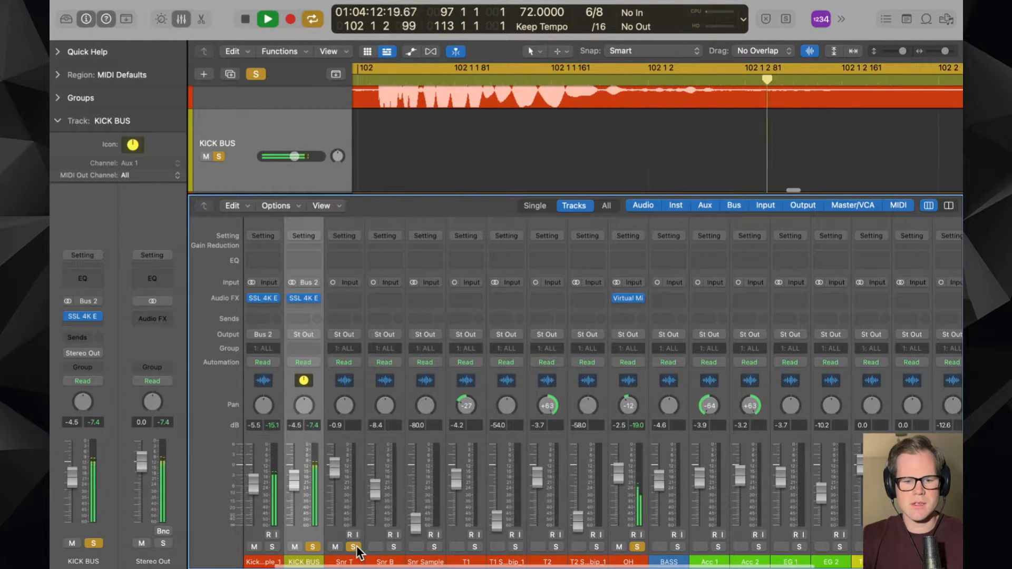
click(346, 291)
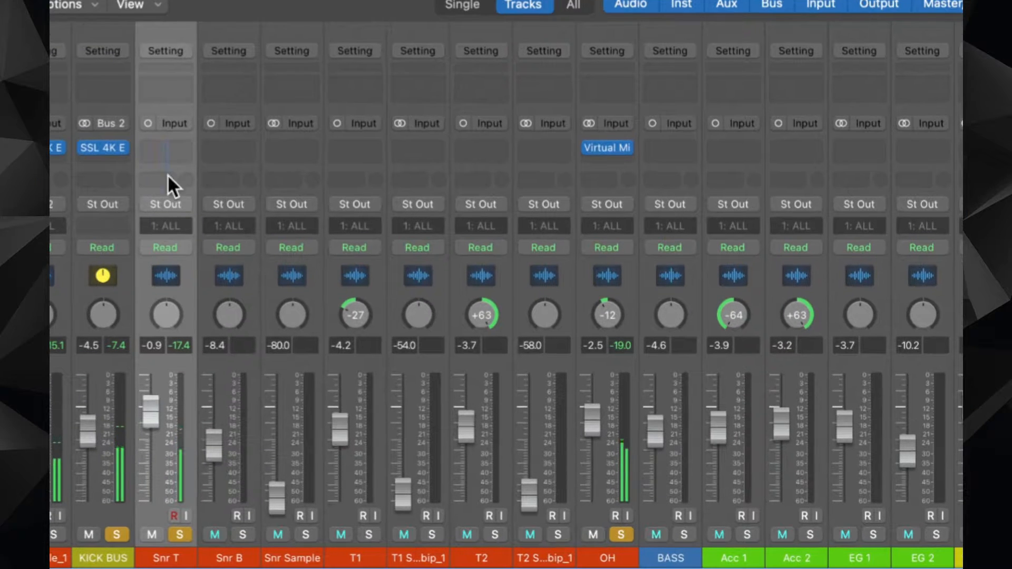
click(163, 146)
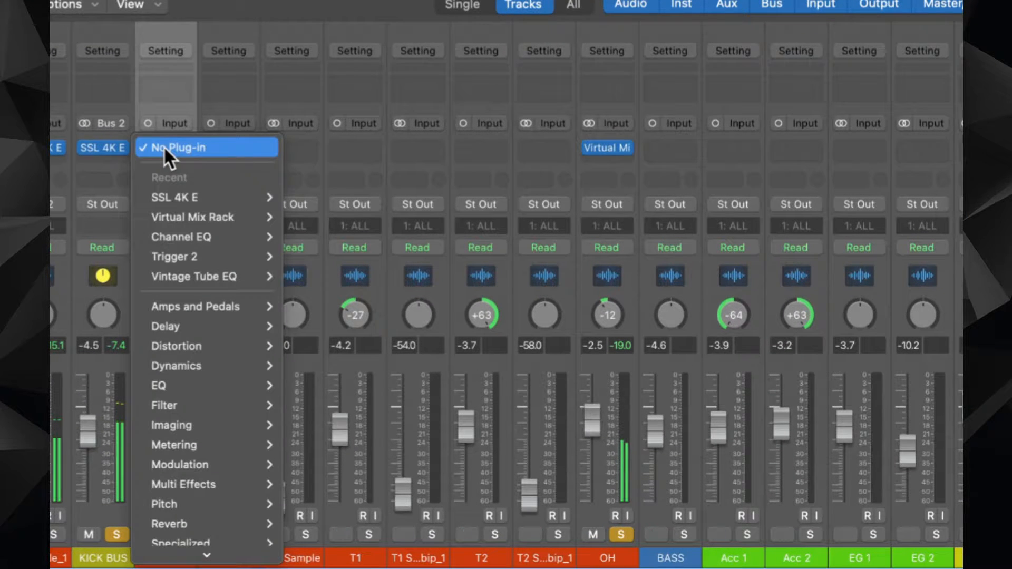
mouse_move(198, 550)
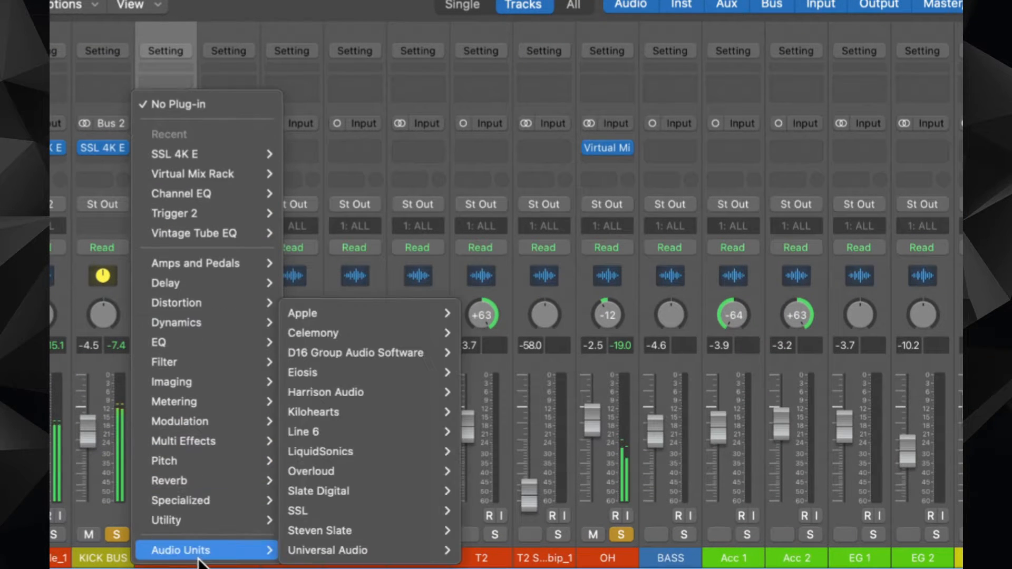
mouse_move(323, 490)
mouse_move(564, 530)
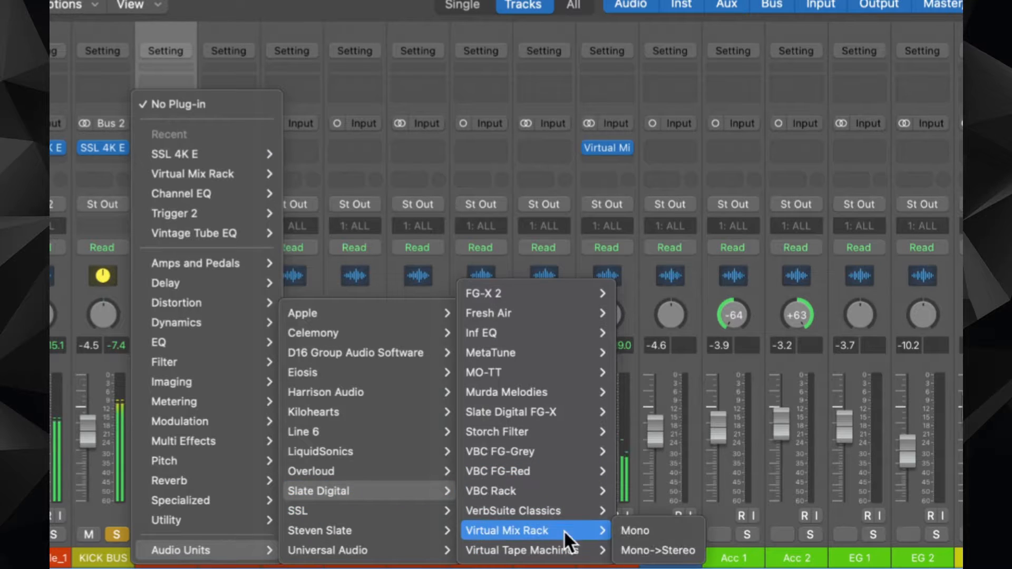
click(632, 531)
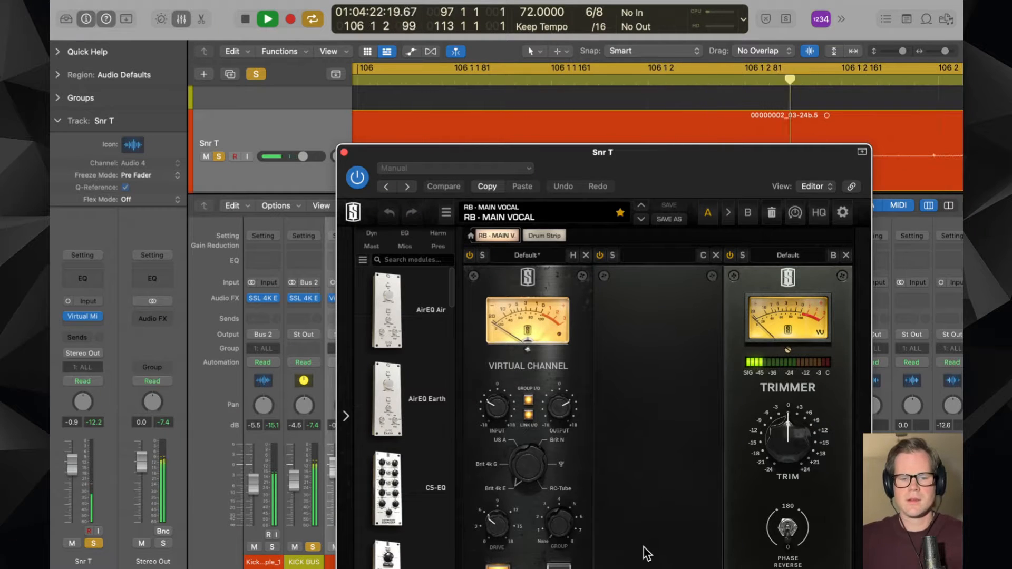
- Close the plug-in and isolate Snr T by taking KICK BUS and OH out of solo
click(344, 153)
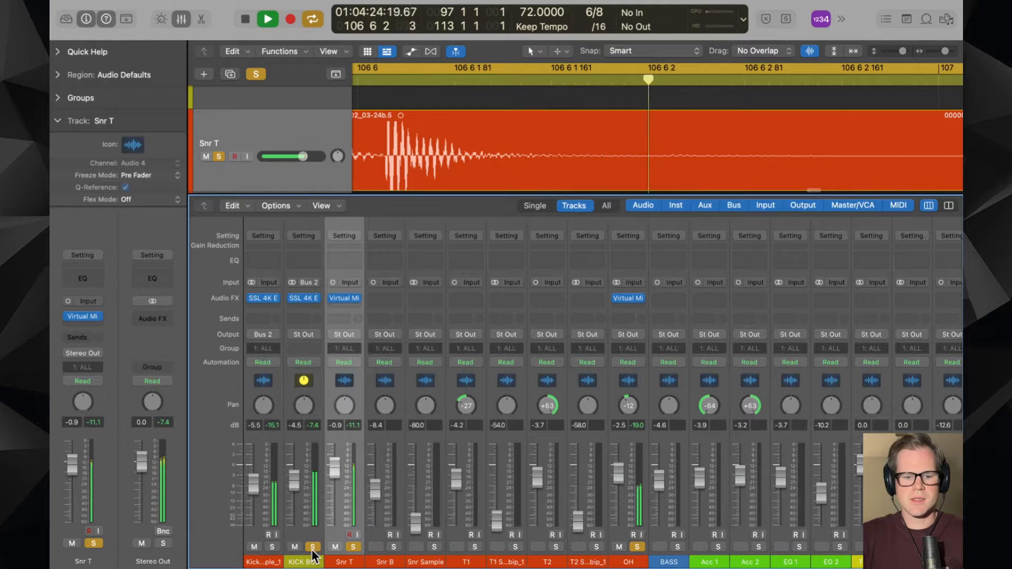
click(312, 548)
click(634, 547)
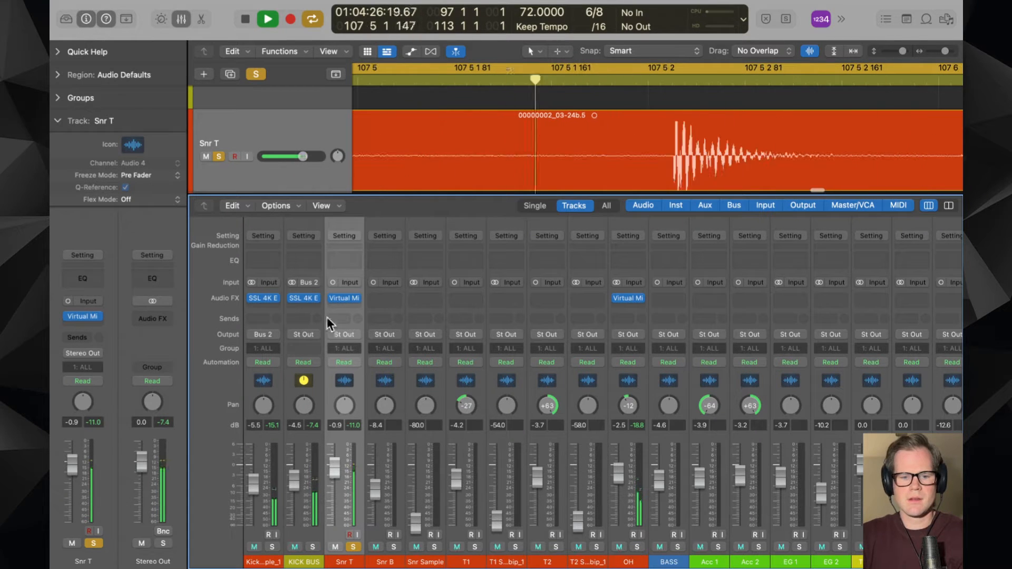
- Reopen the Virtual Mix Rack on Snr T and add the FG-S EQ module between Virtual Channel and Trimmer
click(345, 297)
drag(697, 148, 565, 46)
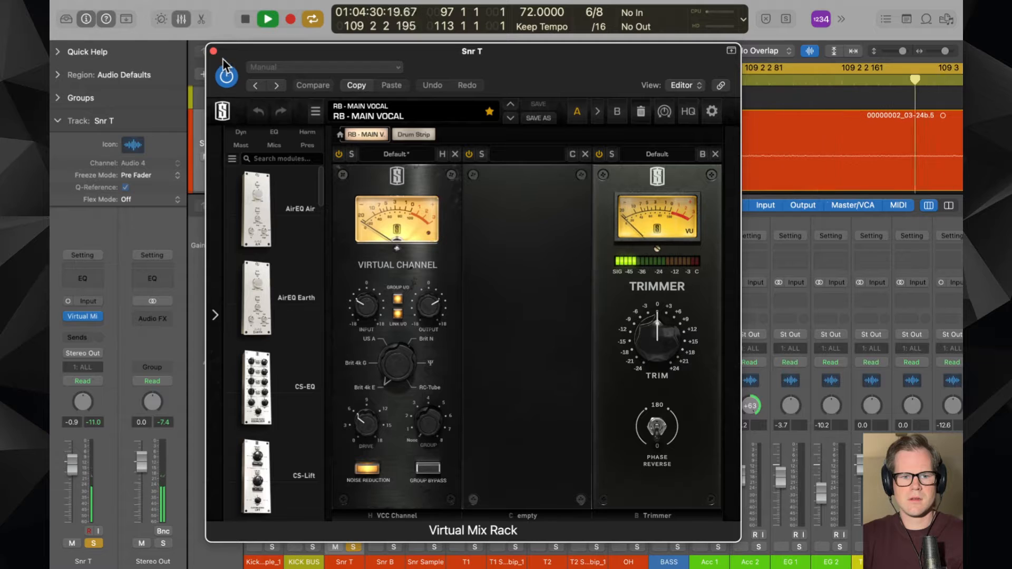
click(270, 133)
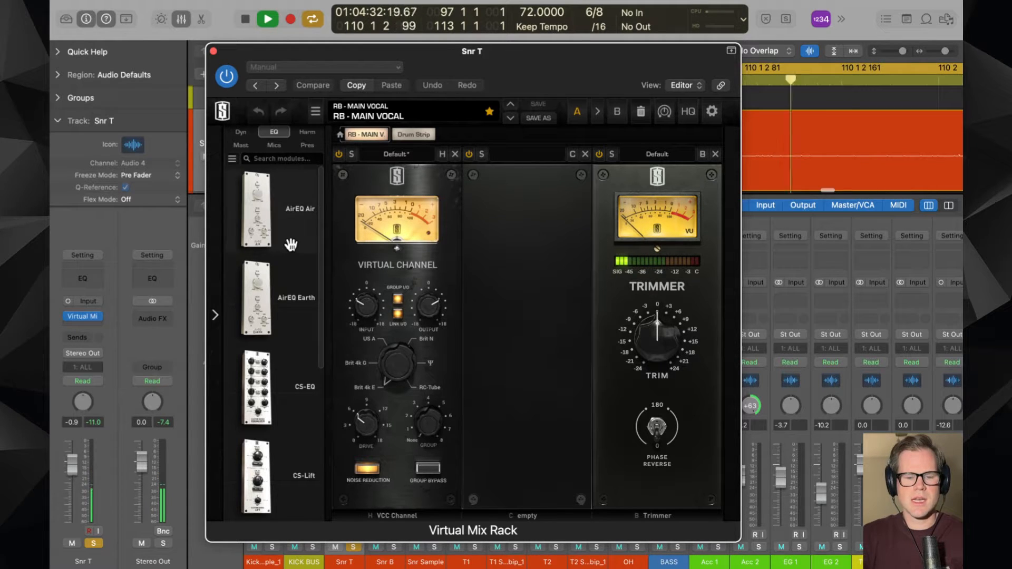
scroll(290, 253, down, 5)
drag(271, 458, 501, 341)
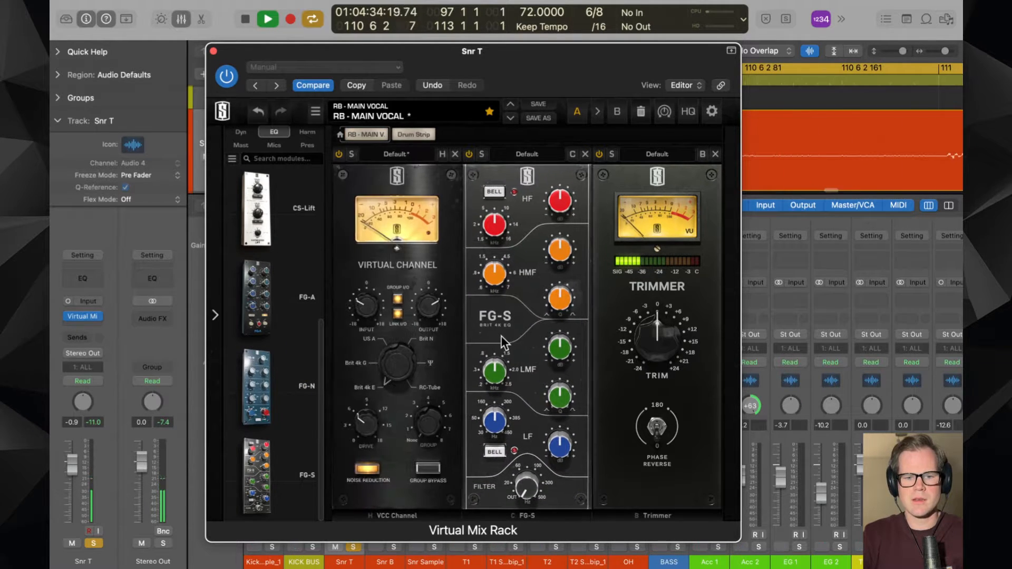
- Set the Virtual Channel's drive to 18.0 dB and its input to +3.09 dB
drag(370, 302, 344, 272)
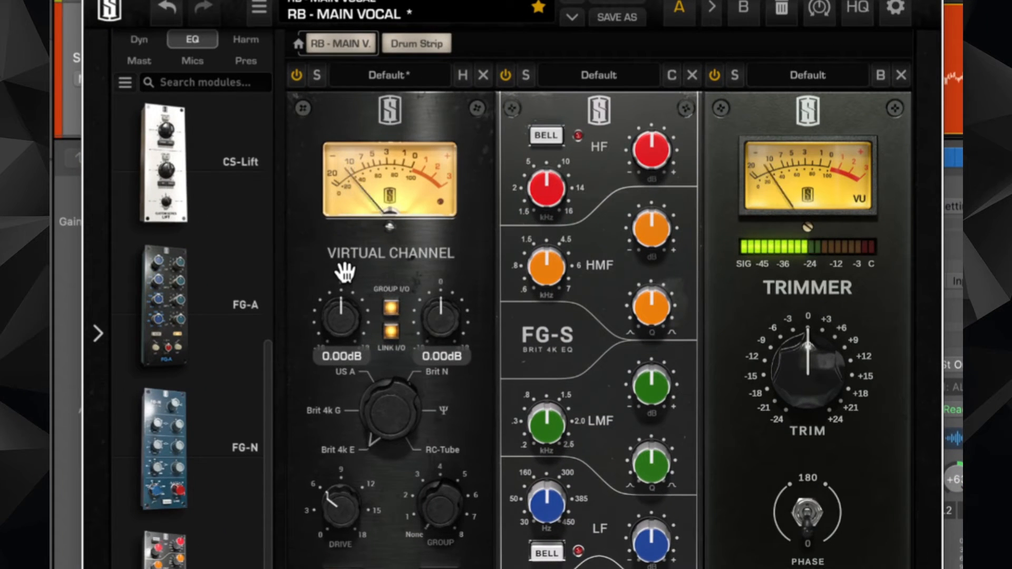
drag(345, 504, 341, 243)
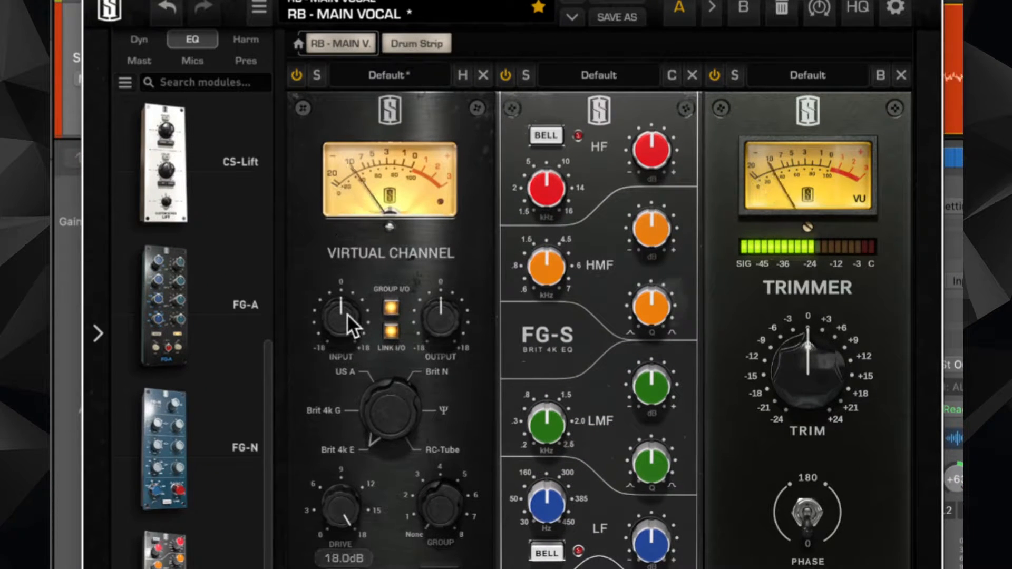
drag(346, 314, 345, 292)
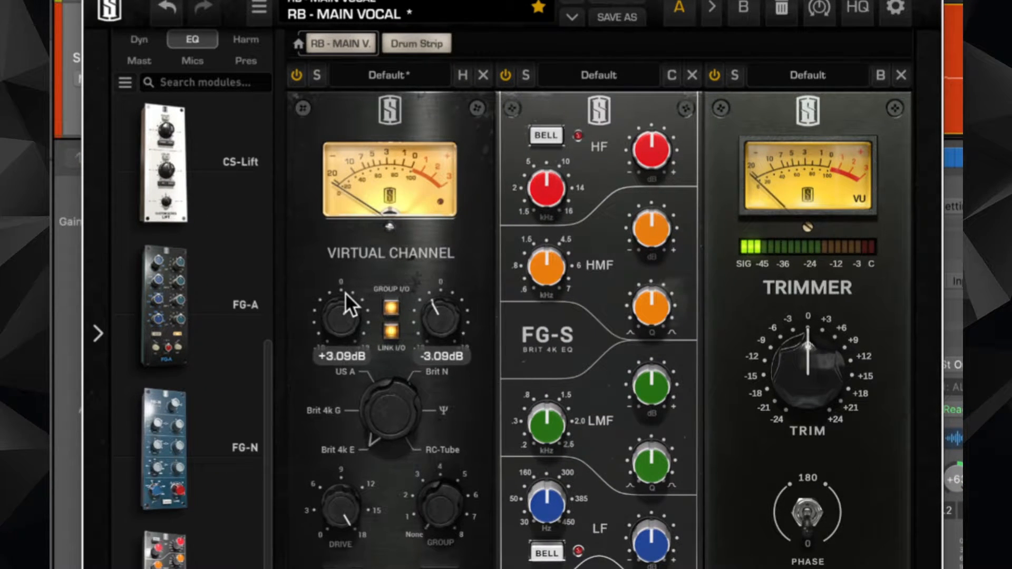
- Add the FG-Dynamics module from the dynamics modules between Virtual Channel and FG-S
click(137, 41)
scroll(141, 215, down, 10)
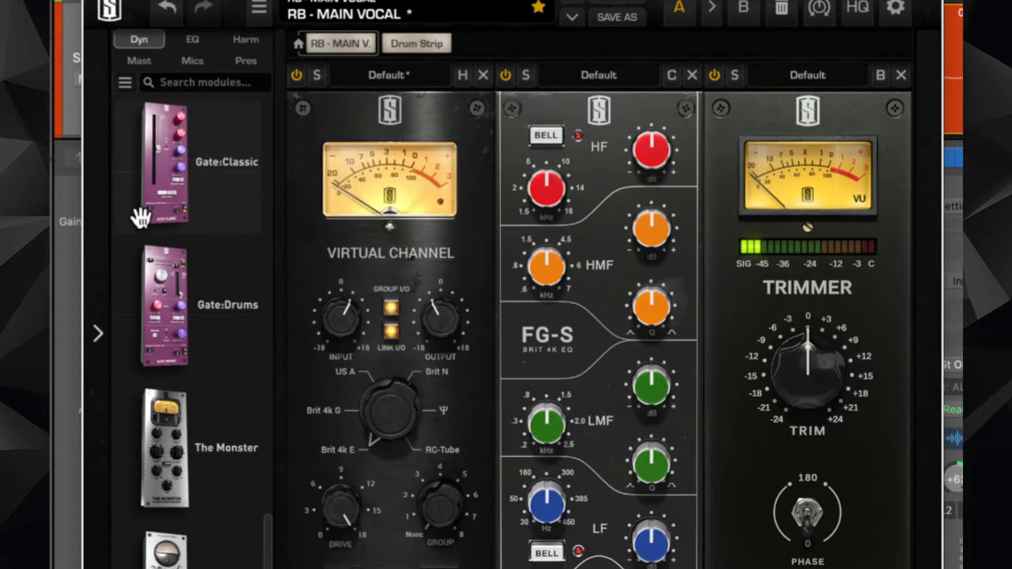
scroll(153, 369, up, 7)
scroll(163, 415, down, 5)
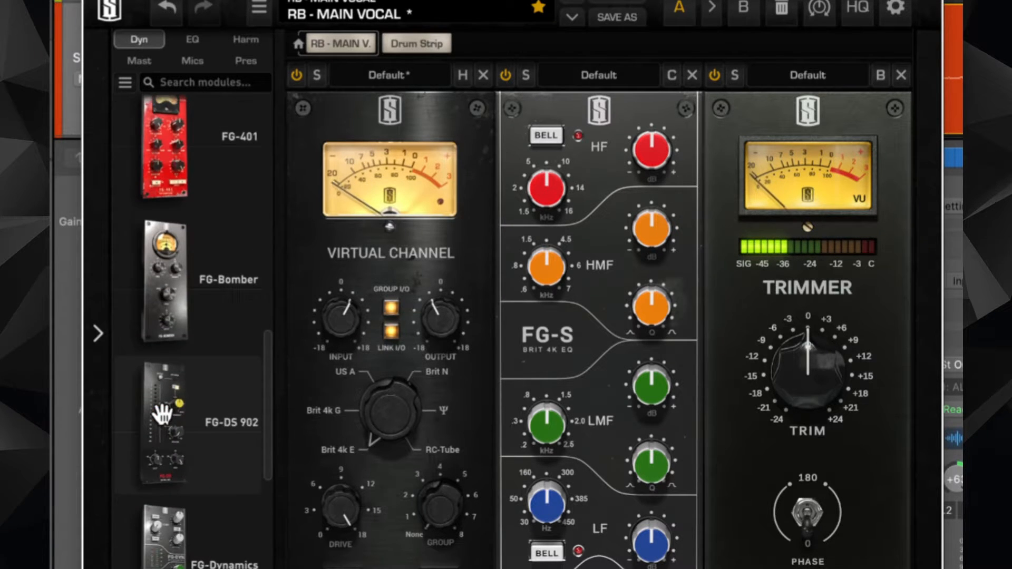
drag(158, 413, 475, 406)
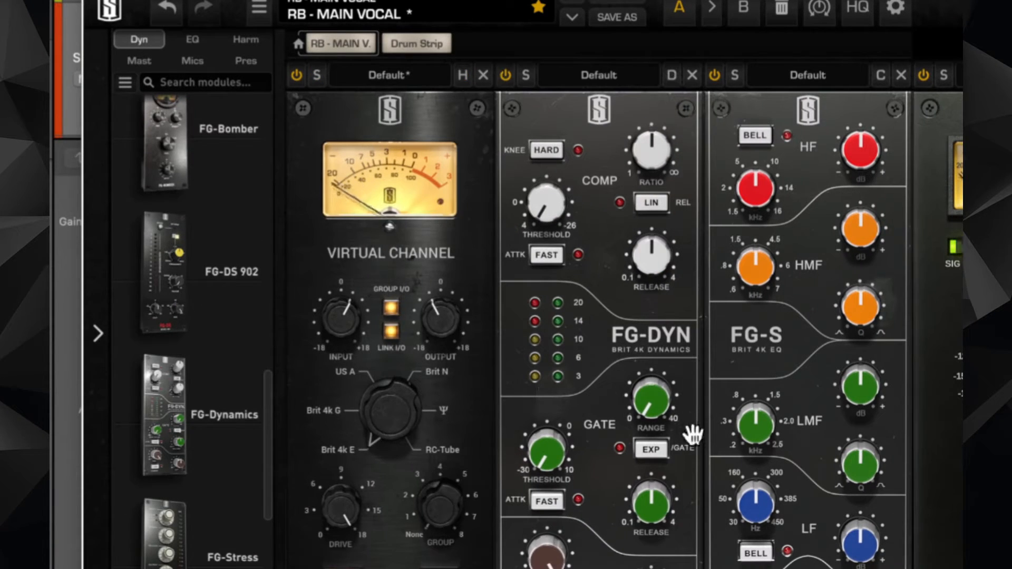
- Set the FG-Dynamics gate threshold to 0.97 dB and range to 20.9 dB, lengthen its release, and place the module after FG-S
drag(546, 451, 569, 285)
drag(653, 392, 650, 251)
drag(647, 489, 650, 375)
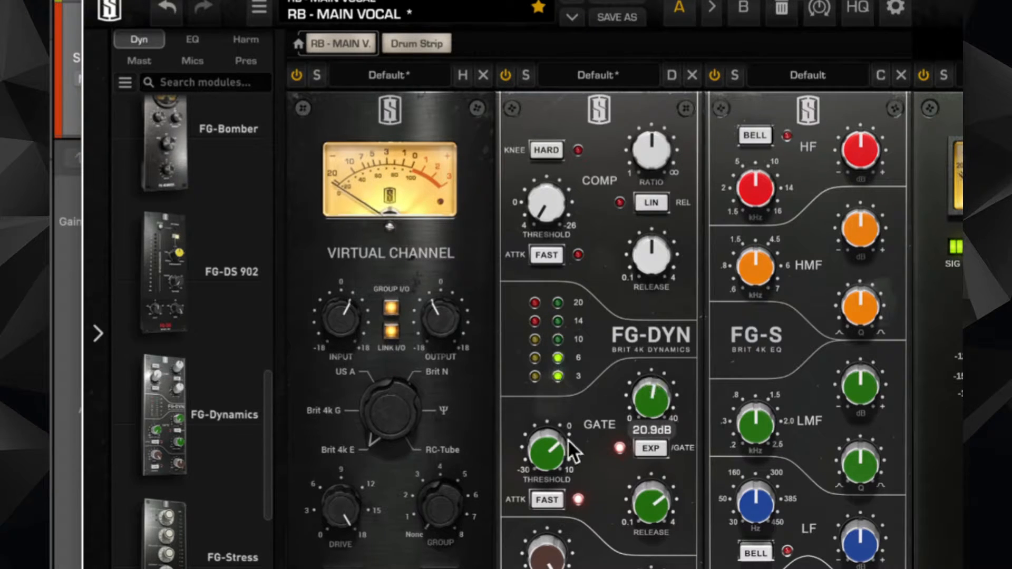
drag(568, 439, 554, 422)
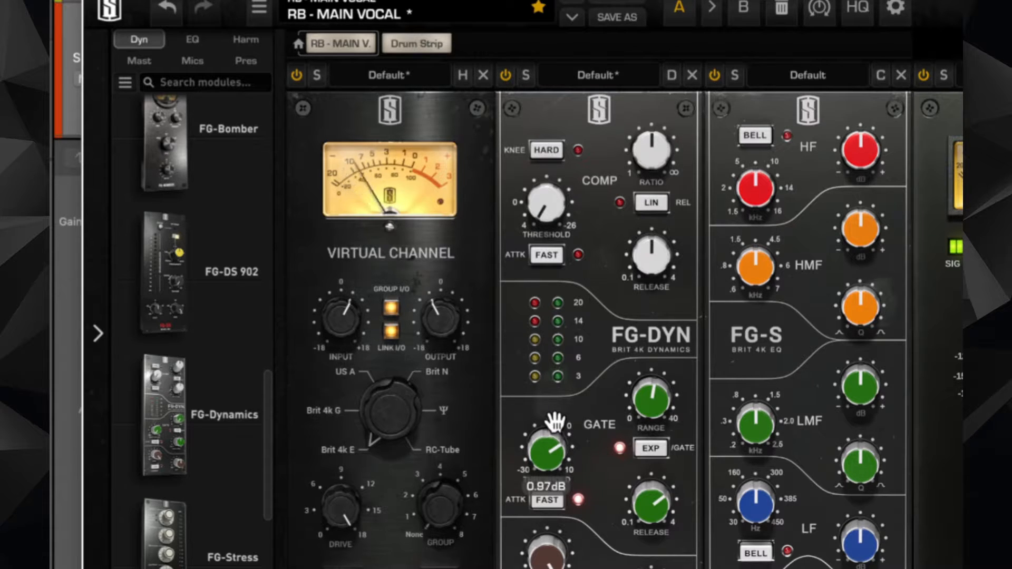
drag(605, 158, 813, 153)
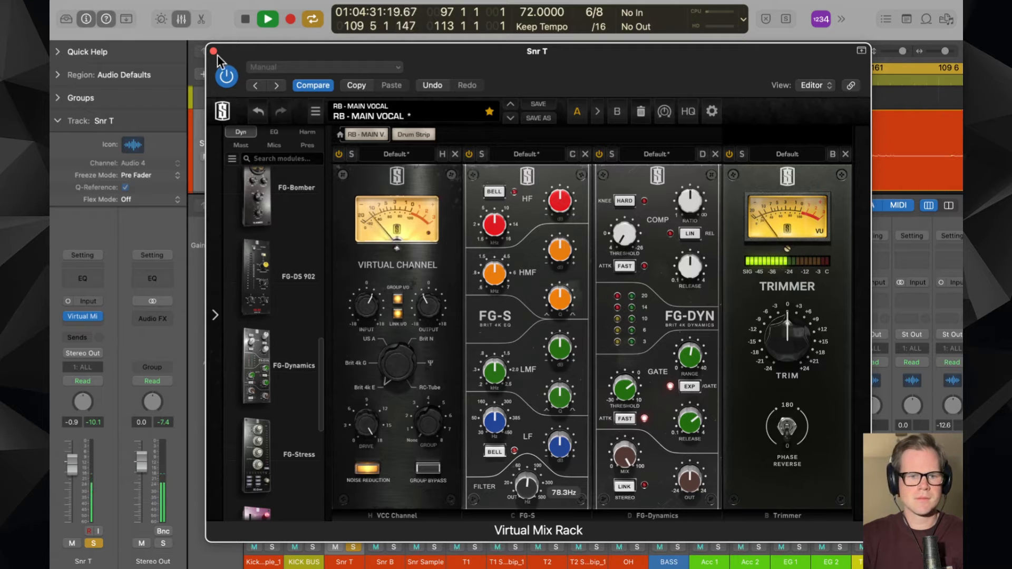
- Add KICK BUS and OH back to the solo alongside Snr T and reopen Snr T's Virtual Mix Rack
click(216, 52)
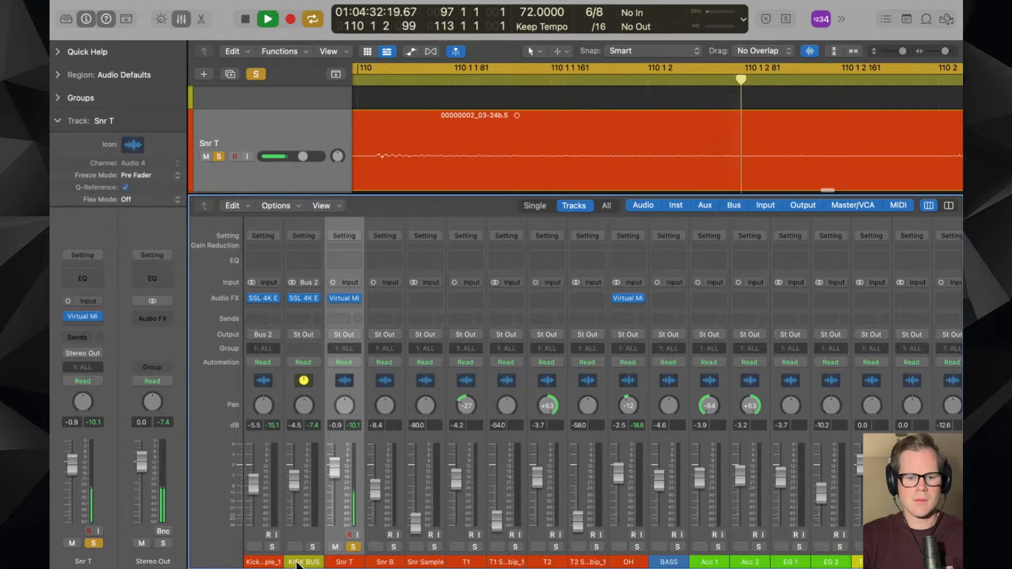
click(312, 546)
click(637, 546)
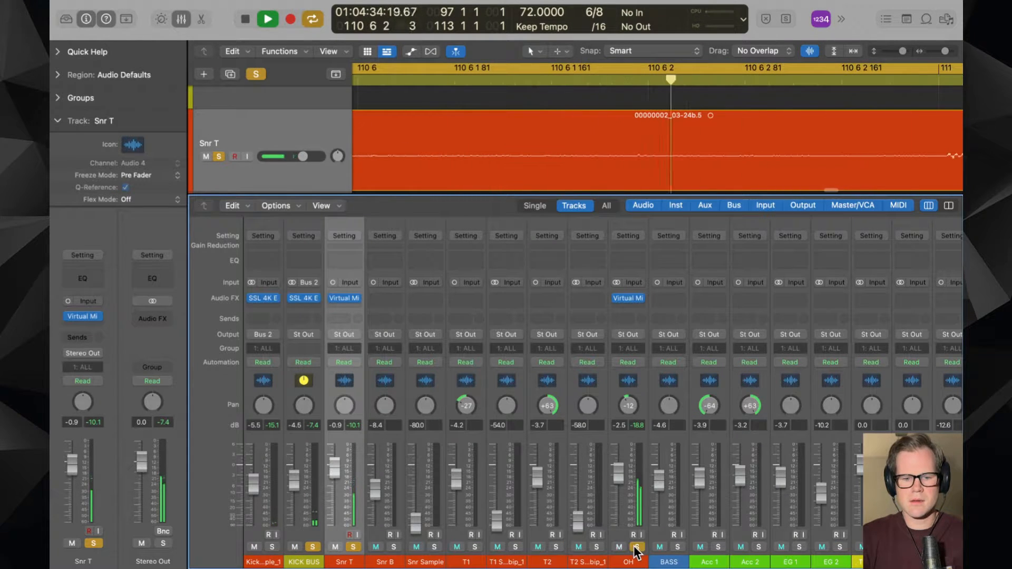
click(343, 298)
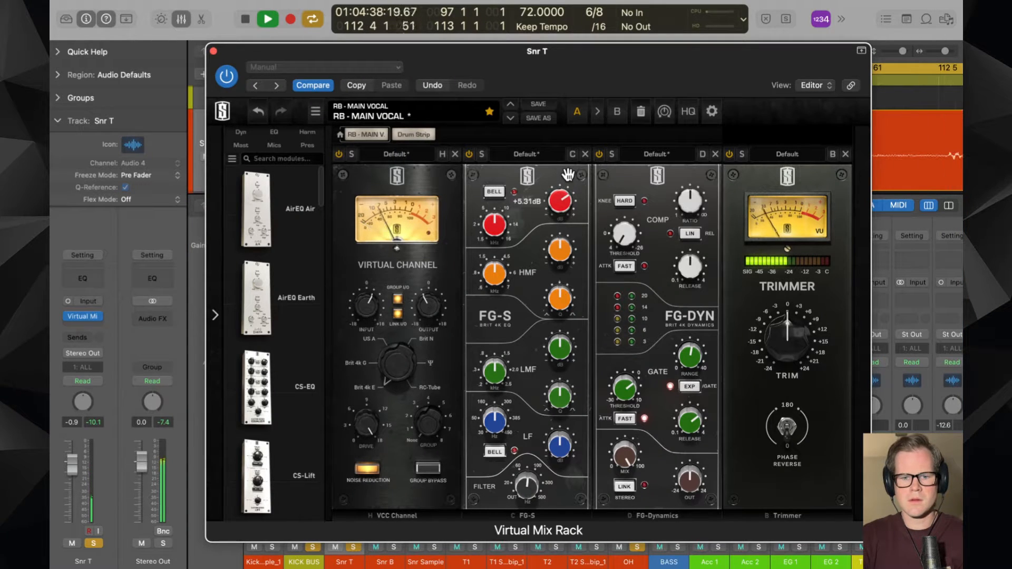
- Boost the FG-S high-frequency band by about 8.6 dB on Snr T and raise its frequency
drag(564, 200, 562, 179)
click(593, 30)
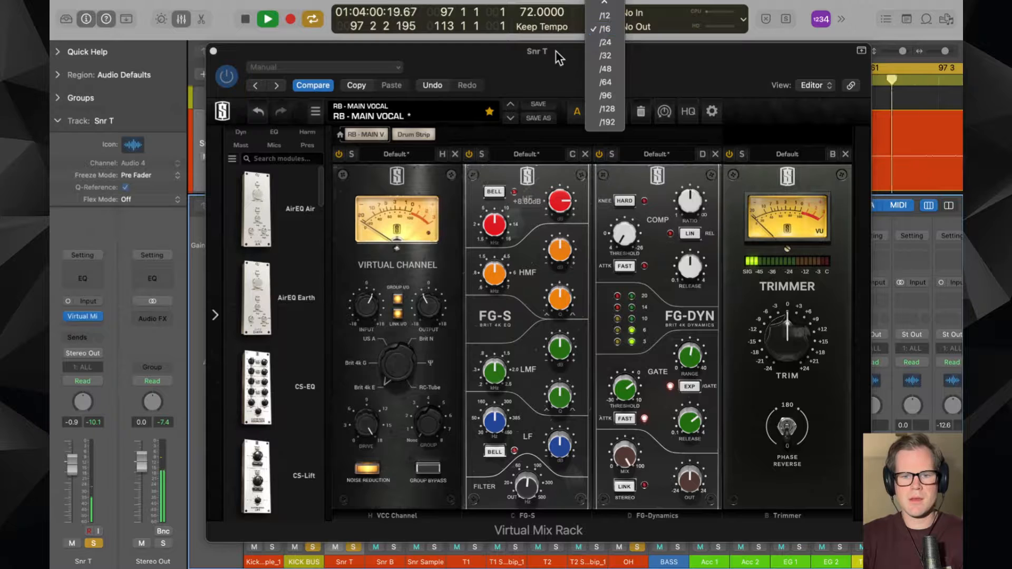
click(556, 50)
drag(586, 59, 549, 39)
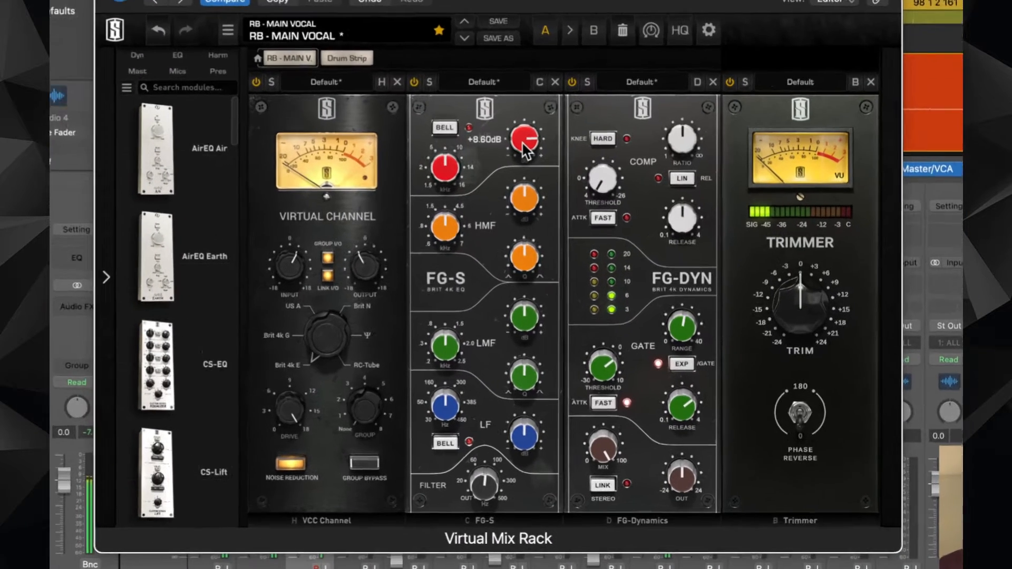
drag(444, 168, 441, 174)
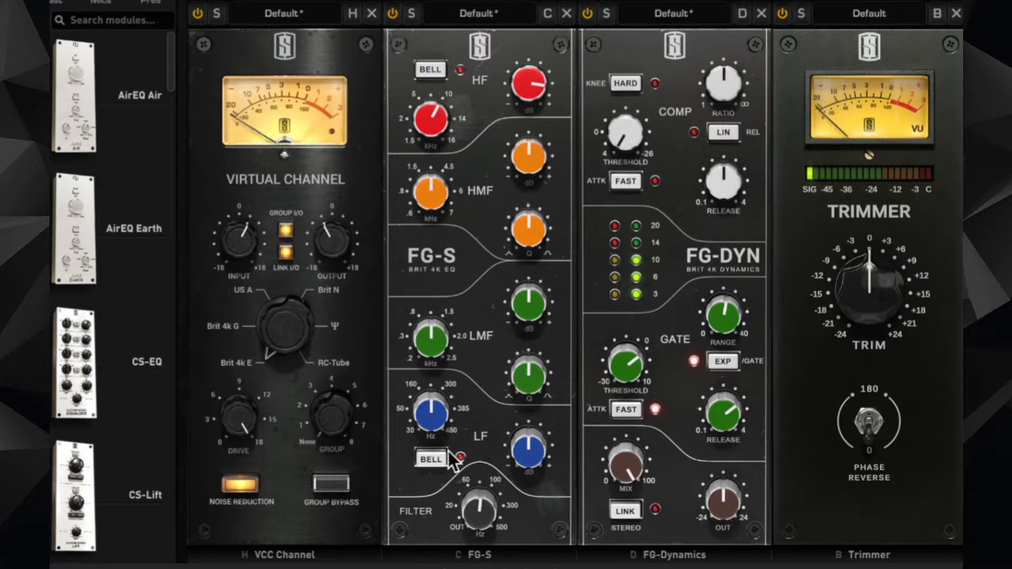
- Boost FG-S LF fully at 94 Hz, raise the HMF frequency and boost HMF by 3.80 dB
drag(517, 464, 517, 443)
drag(442, 403, 439, 436)
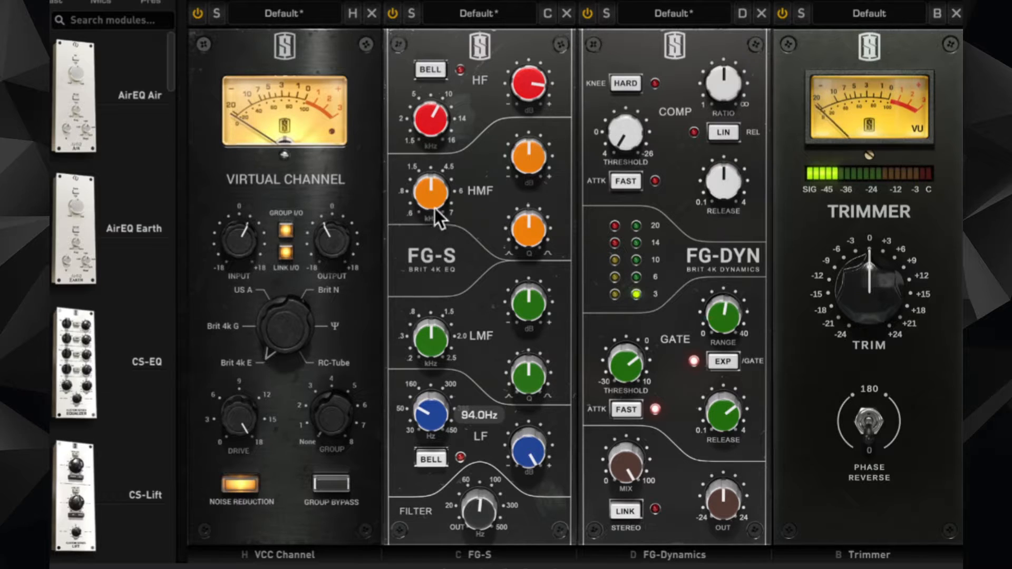
drag(435, 193, 434, 186)
drag(523, 156, 521, 118)
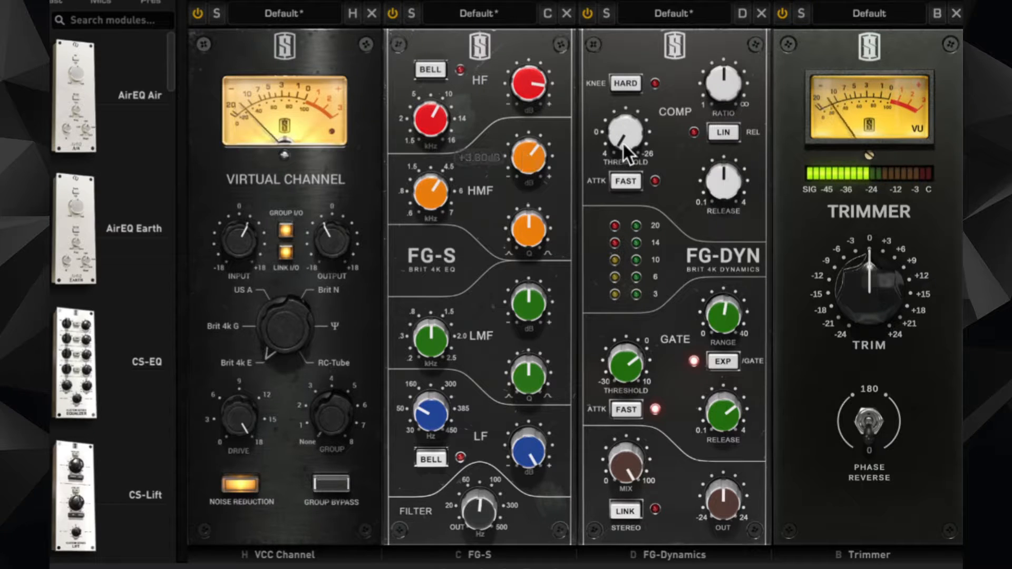
- Lower the FG-Dynamics compressor threshold past -14.9 dB and shorten its release
mouse_move(625, 132)
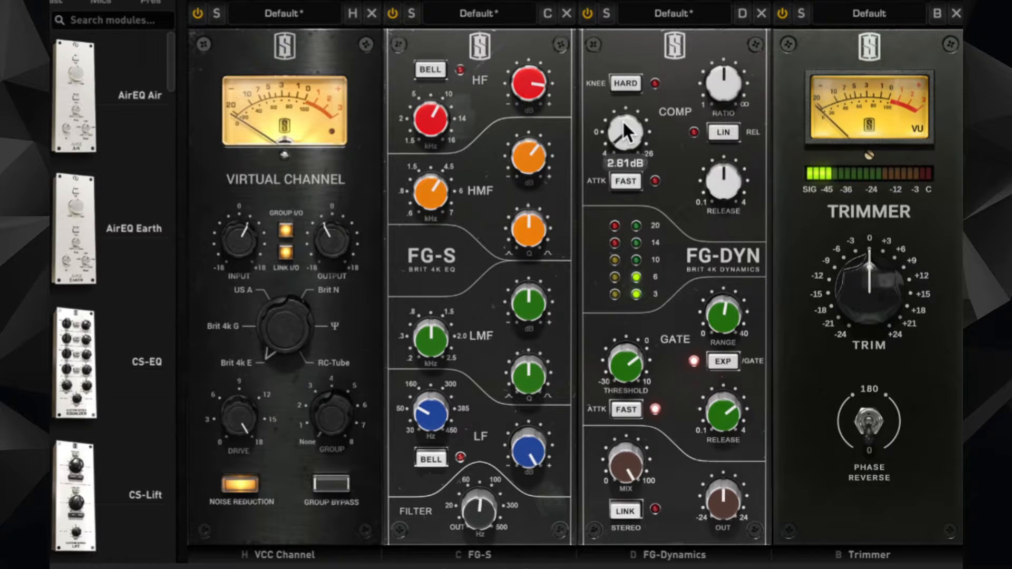
drag(622, 120, 621, 66)
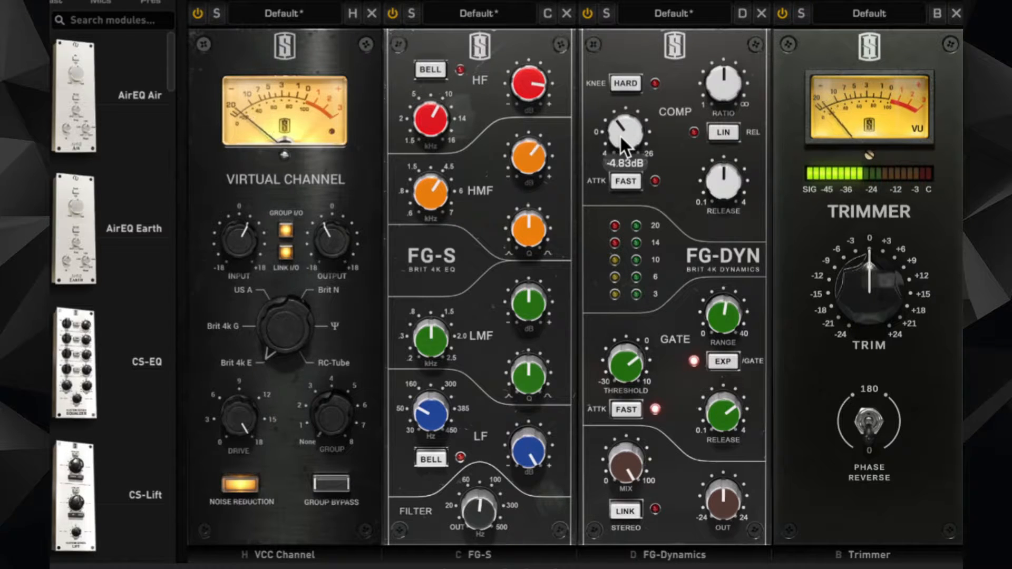
drag(621, 137, 616, 86)
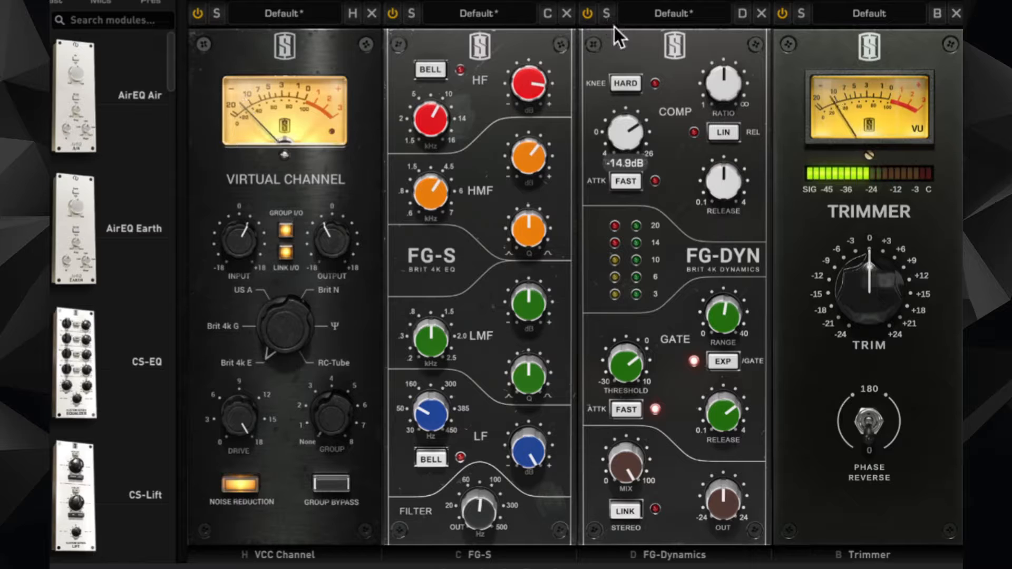
drag(635, 125, 632, 99)
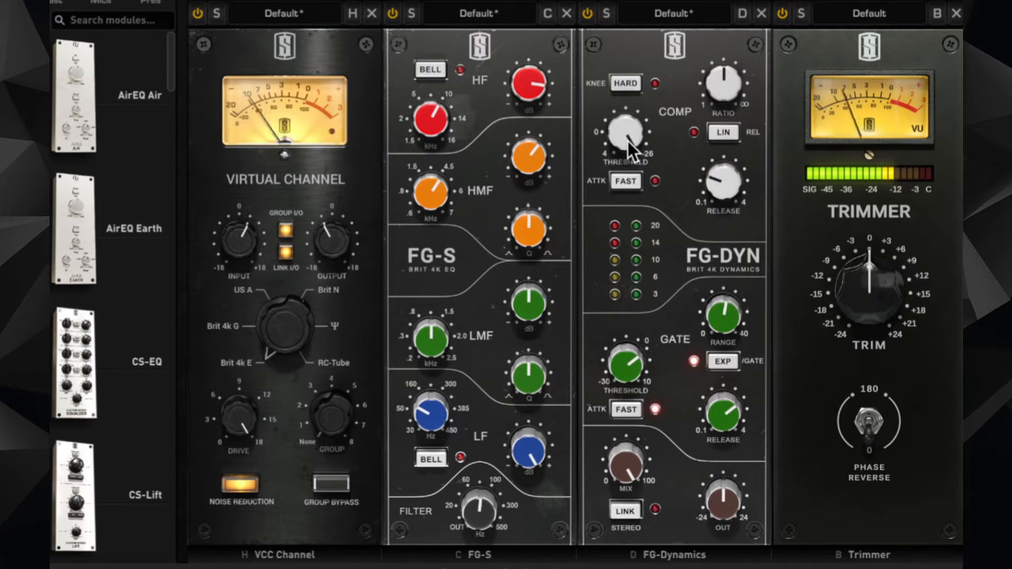
- Increase the FG-S HF boost, set HMF gain to +6.80 dB, and sweep the LMF band to about 598 Hz while adjusting its gain
mouse_move(533, 171)
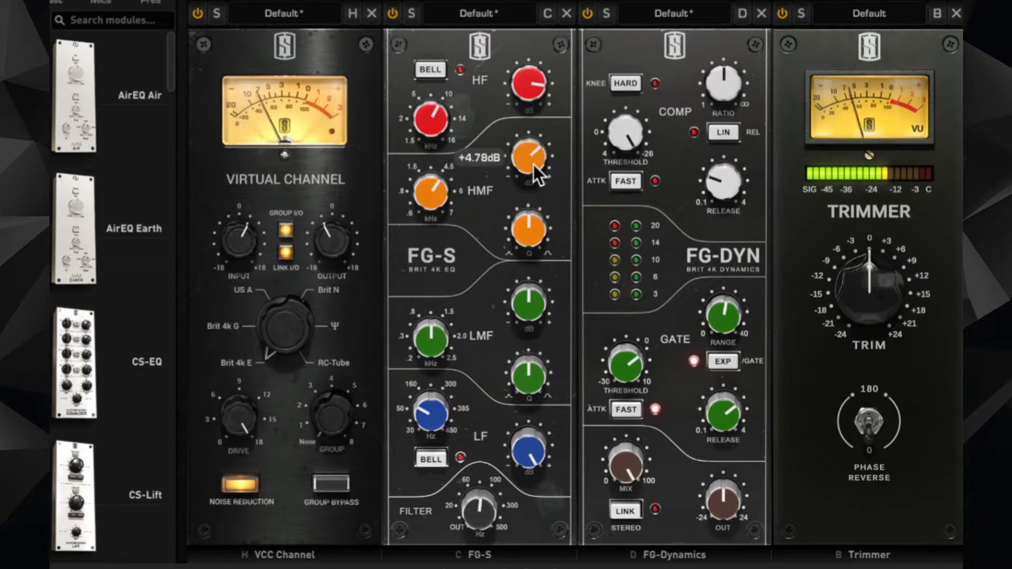
drag(534, 102, 534, 90)
drag(529, 172, 529, 154)
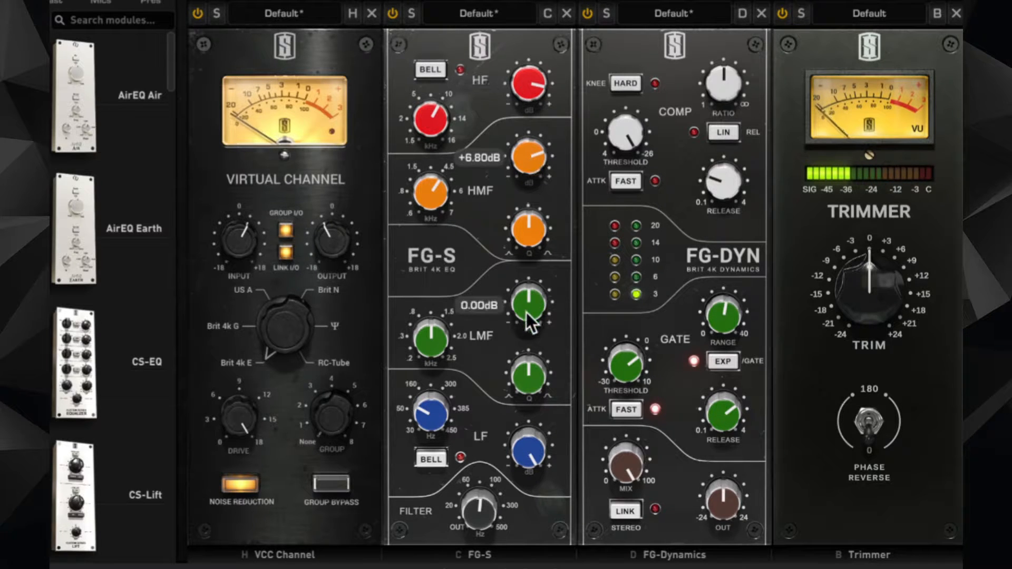
drag(424, 320, 422, 351)
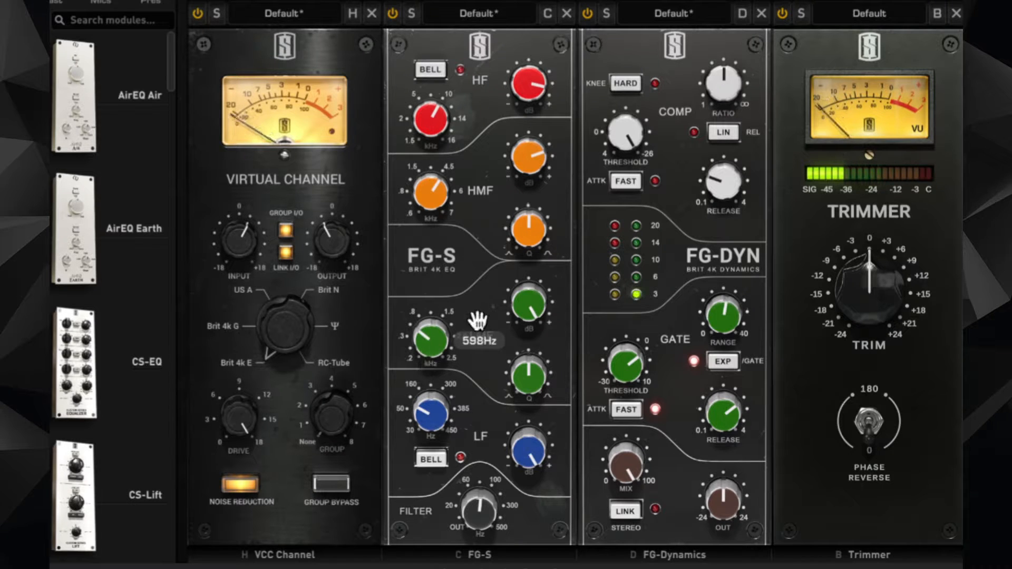
drag(530, 400, 531, 432)
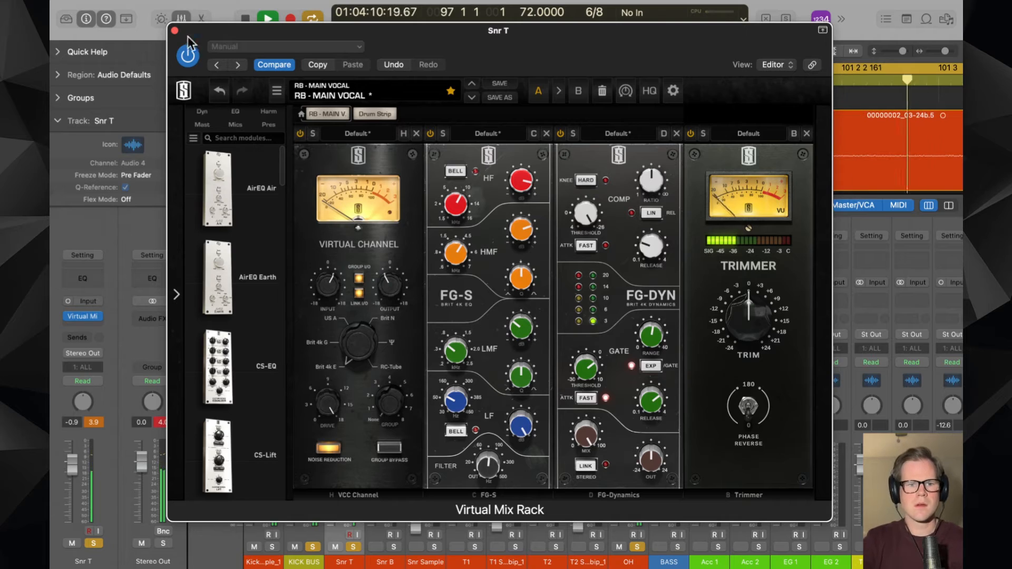
- Close the Snr T plug-in, lower Snr T's fader to -4.0 dB, and add Snr B to the solo
click(180, 32)
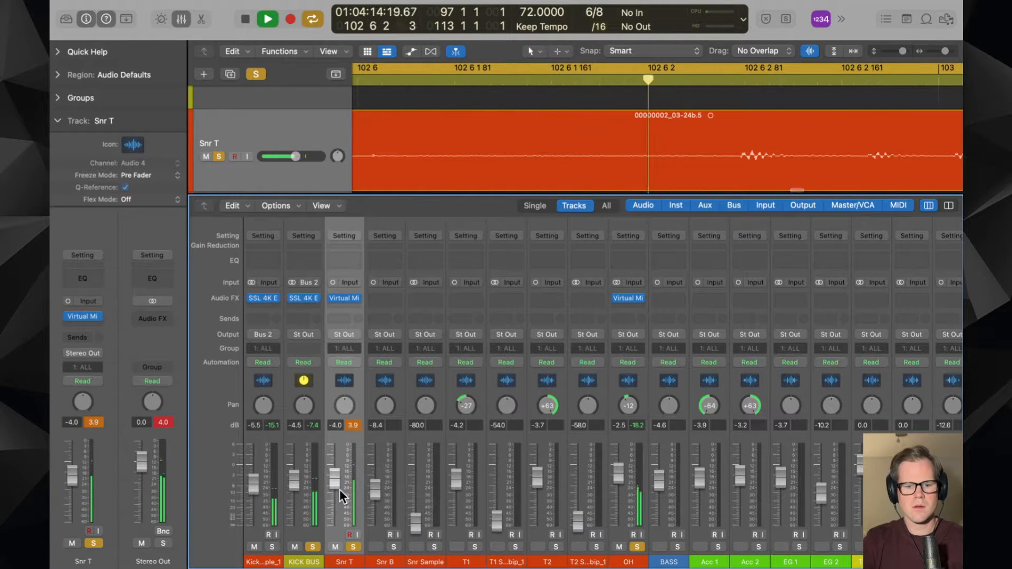
click(394, 547)
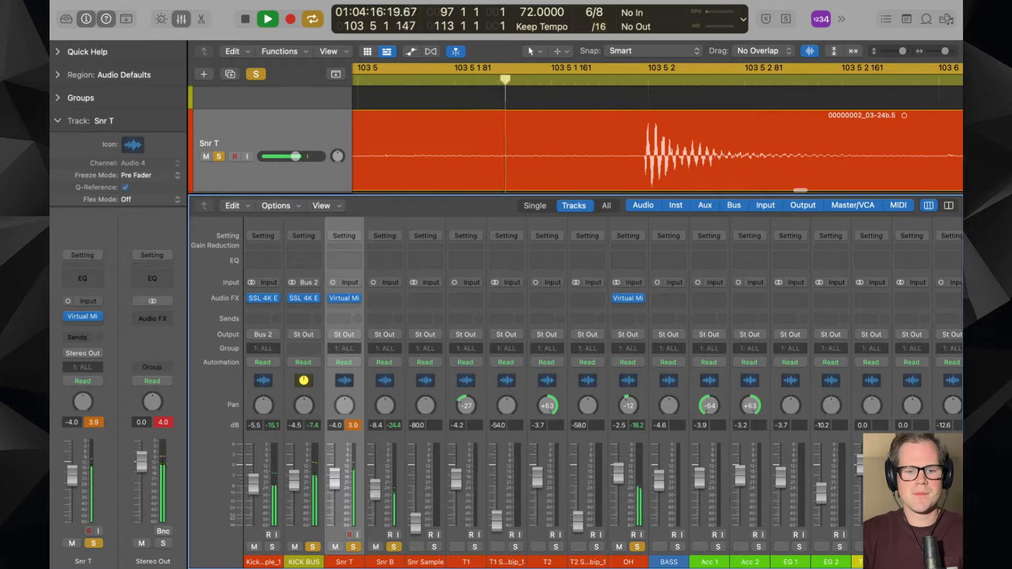
- Insert Virtual Mix Rack on Snr B and raise its Virtual Channel input to just below 0 dB
click(385, 298)
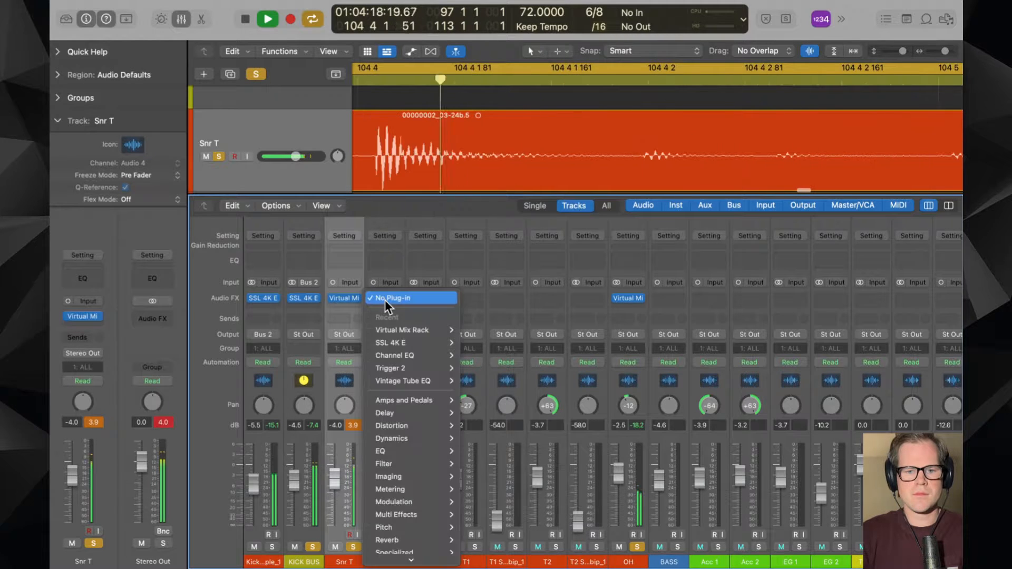
mouse_move(419, 333)
click(492, 324)
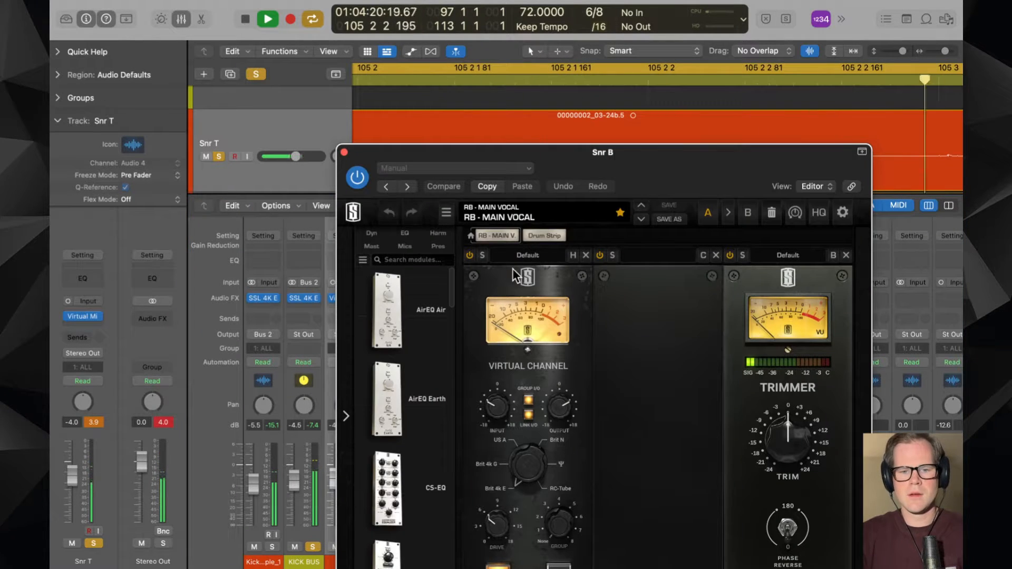
drag(603, 187, 475, 106)
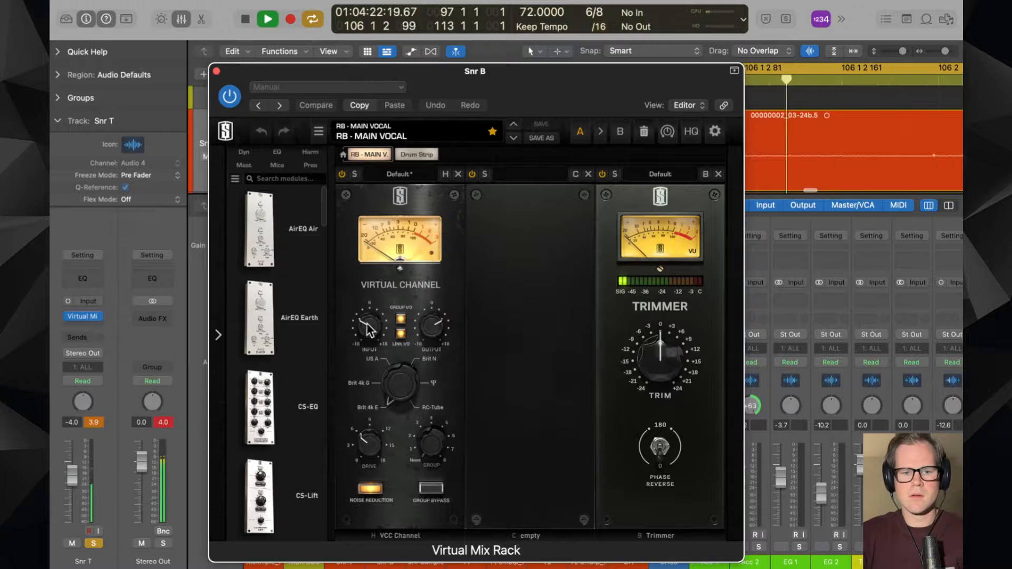
drag(368, 324, 370, 295)
- Add the FG-S EQ between Virtual Channel and Trimmer on Snr B and set its filter to 85.7 Hz
click(279, 153)
scroll(282, 262, down, 5)
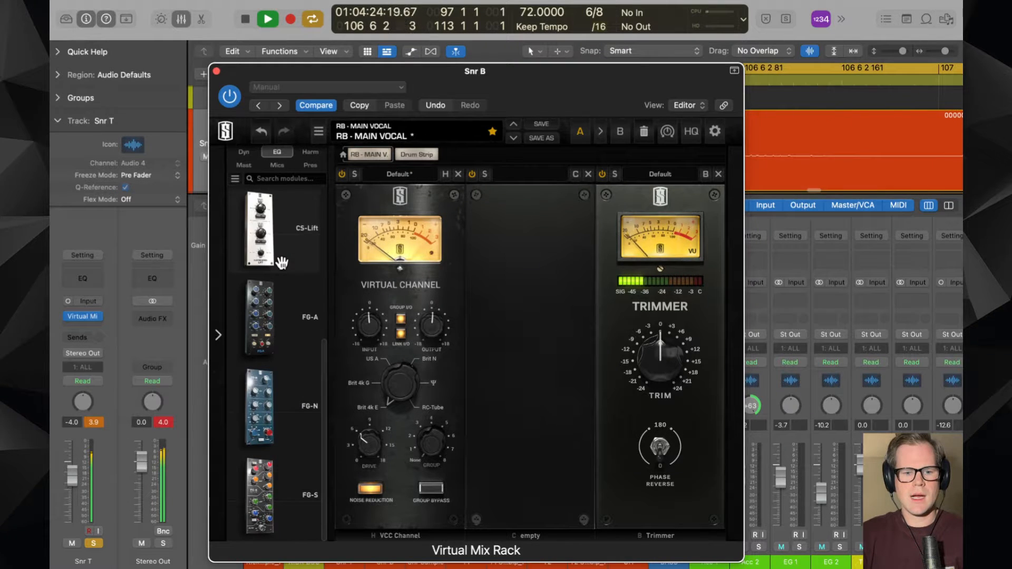
drag(271, 469, 511, 498)
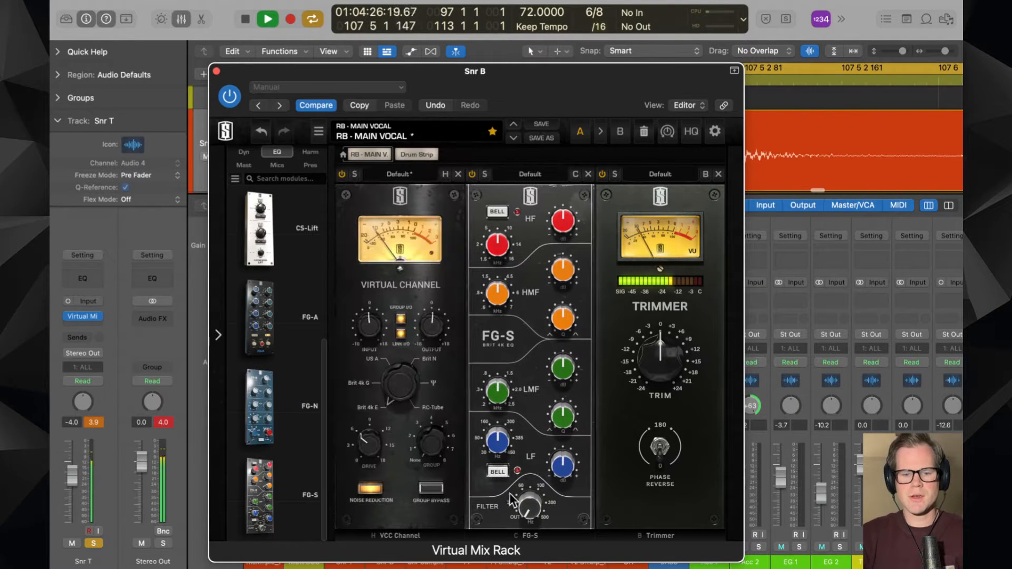
mouse_move(530, 495)
drag(526, 449, 525, 425)
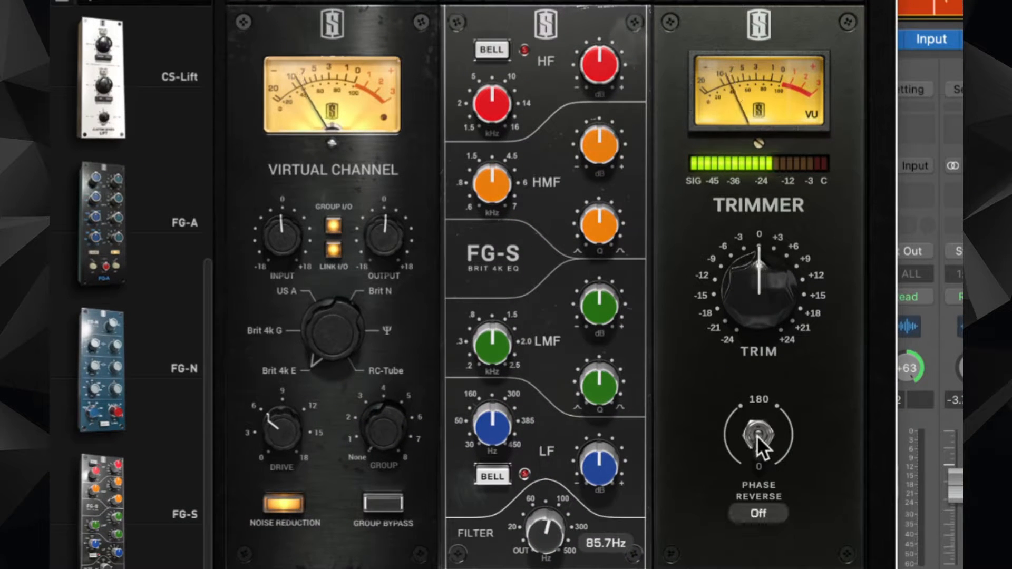
- Switch the Trimmer's phase reverse on and back off to compare the bottom snare's polarity
click(757, 436)
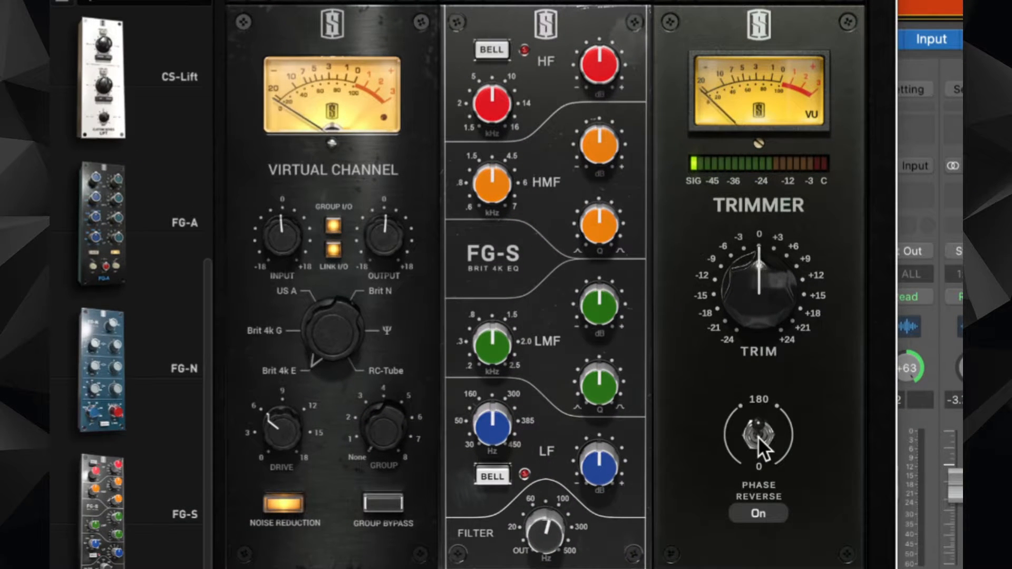
click(758, 436)
- Boost the FG-S HF band on Snr B by about 8.4 dB and fine-tune its frequency
mouse_move(598, 77)
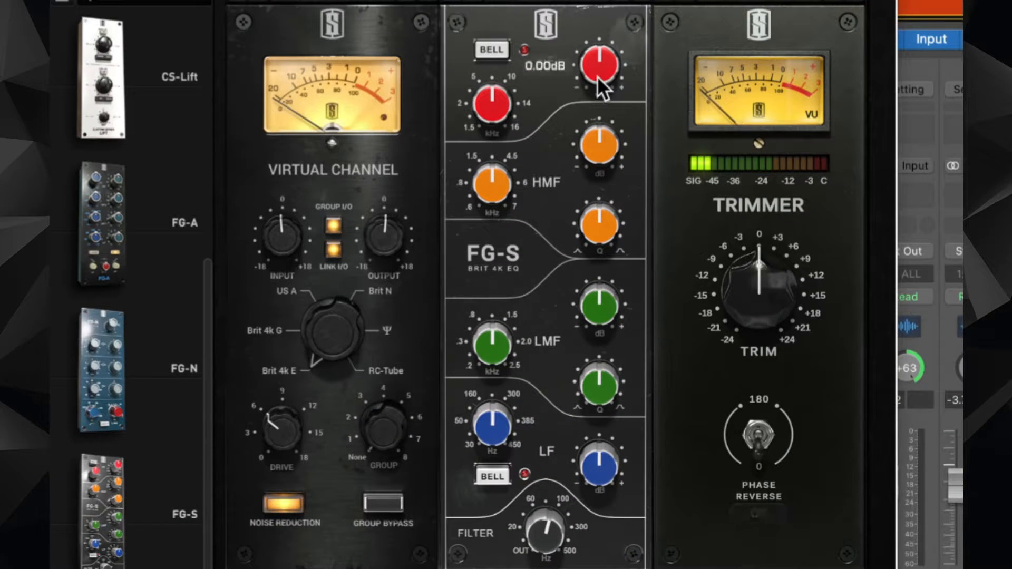
drag(598, 78, 600, 48)
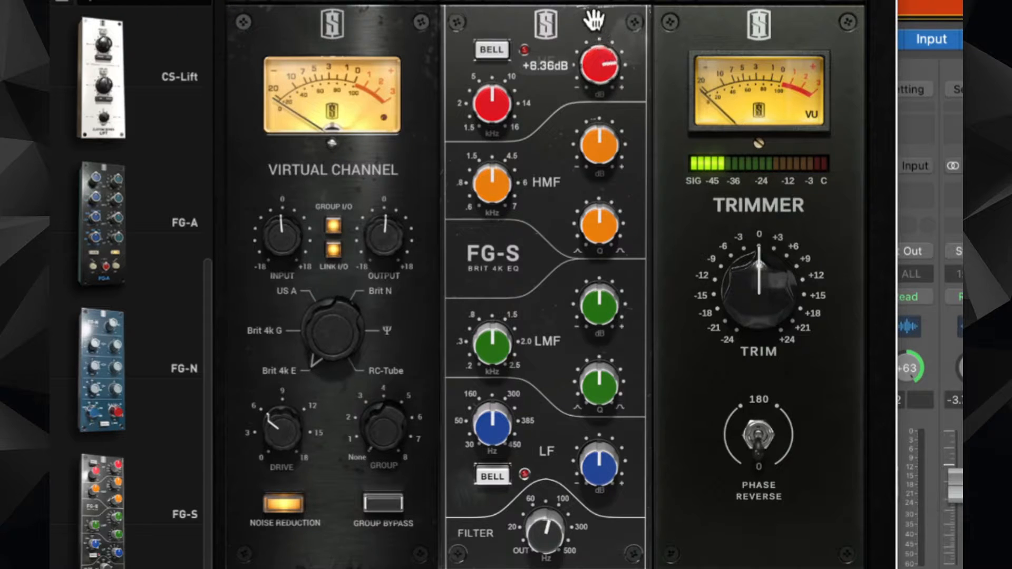
drag(594, 20, 596, 25)
drag(496, 93, 497, 95)
- Sweep the boosted LMF band down in frequency, turn it into a moderate cut, and raise its Q
drag(574, 300, 589, 95)
drag(505, 336, 494, 387)
drag(596, 305, 597, 469)
drag(602, 401, 602, 345)
drag(602, 297, 603, 277)
- Boost HMF by 4.44 dB at 4.11 kHz and LF by 15.0 dB at 157 Hz, then close the Snr B plug-in
drag(492, 179, 569, 161)
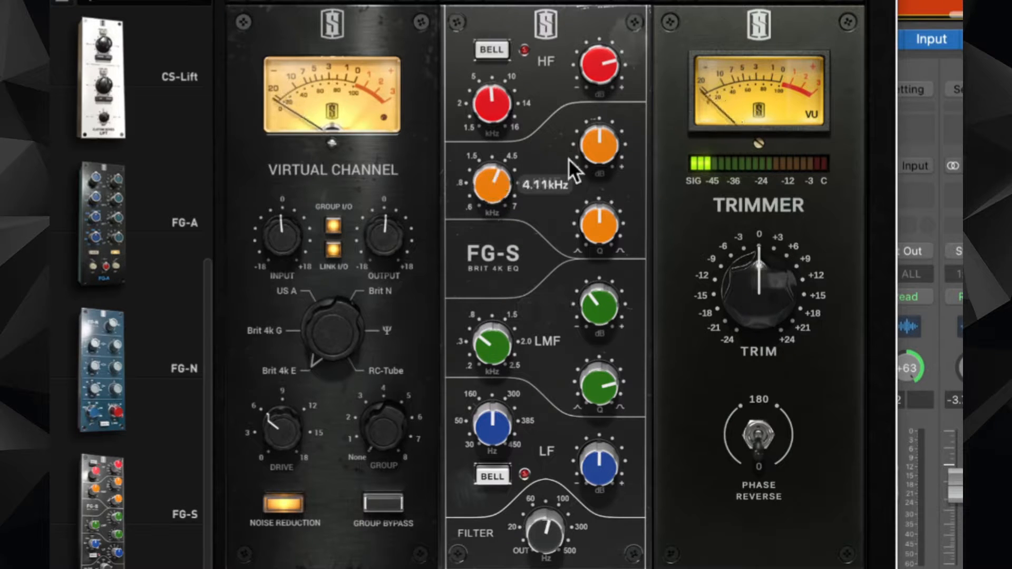
drag(593, 114, 592, 120)
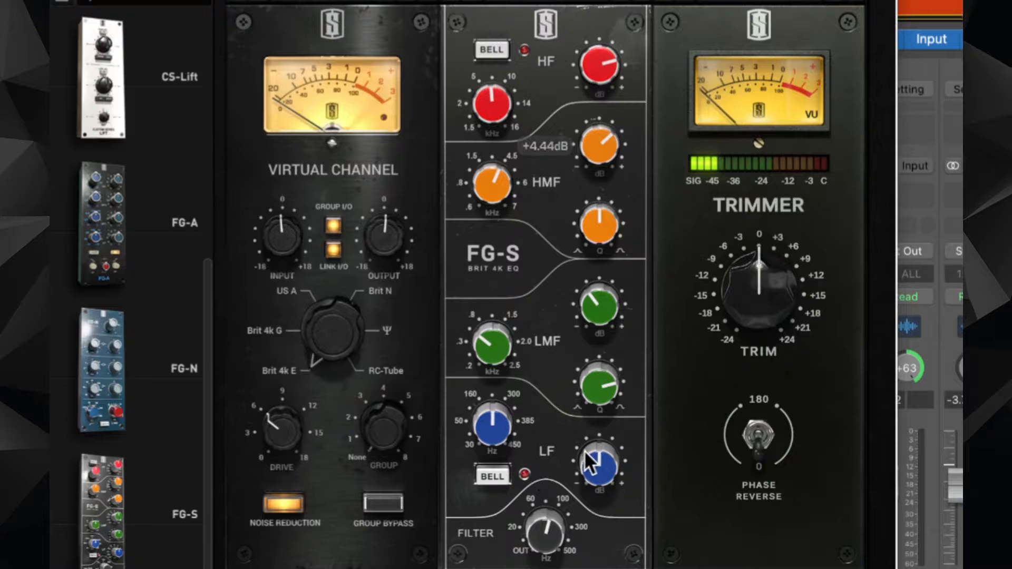
drag(587, 458, 591, 127)
drag(505, 419, 506, 467)
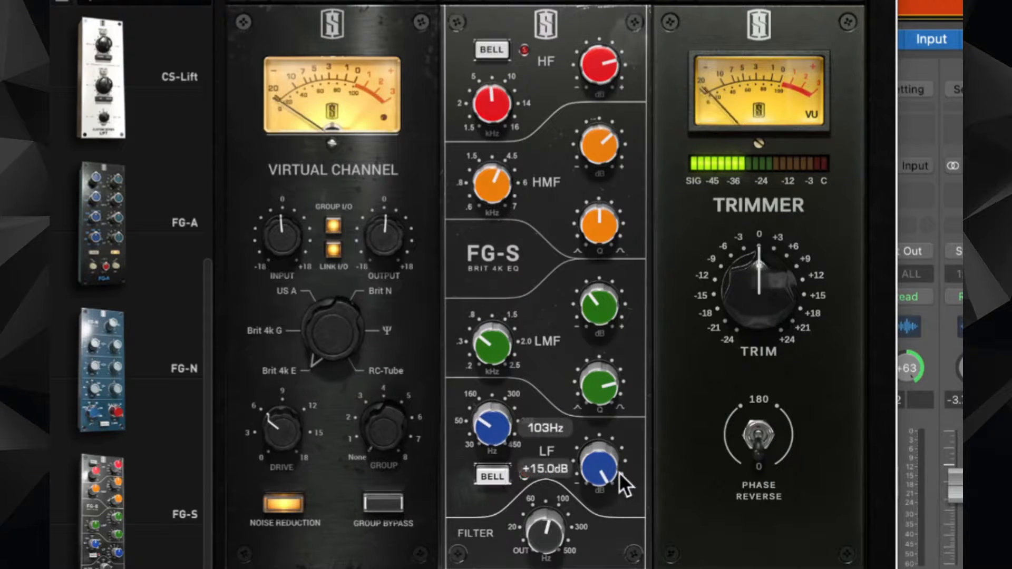
drag(510, 418, 508, 402)
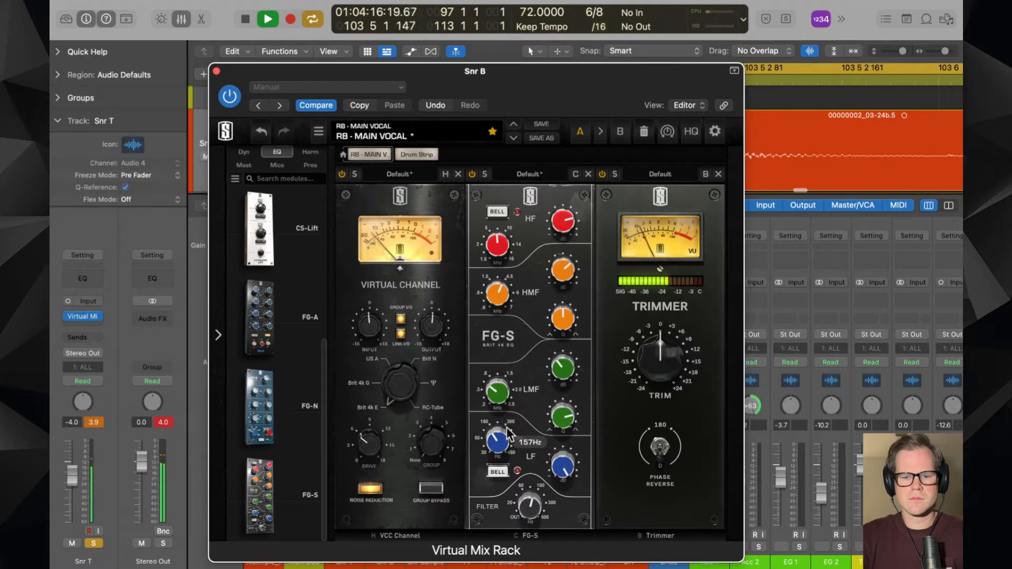
click(217, 71)
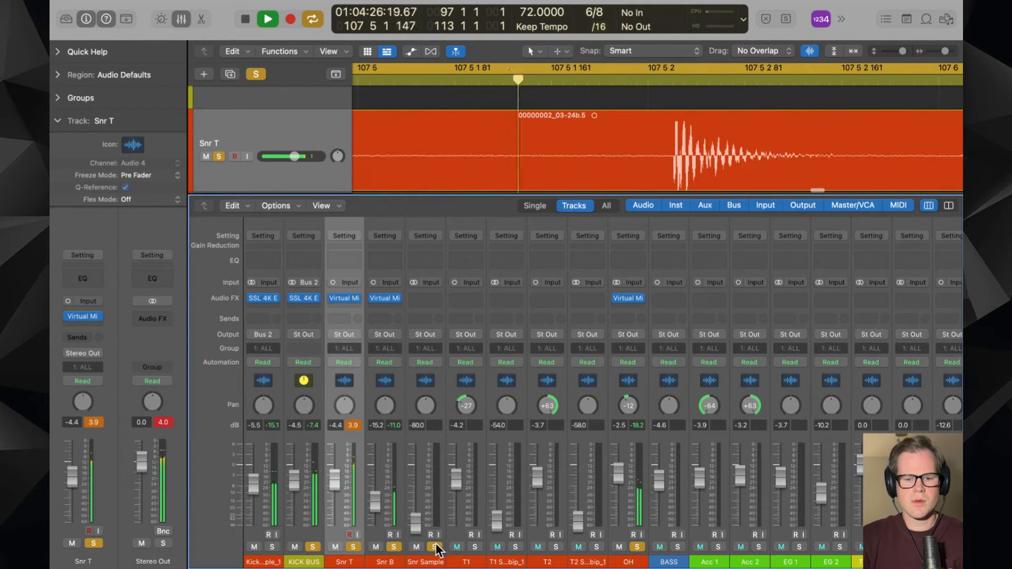
- Stop playback and look through the dynamics modules in Snr T's Virtual Mix Rack, closing the plug-in without adding one
key(space)
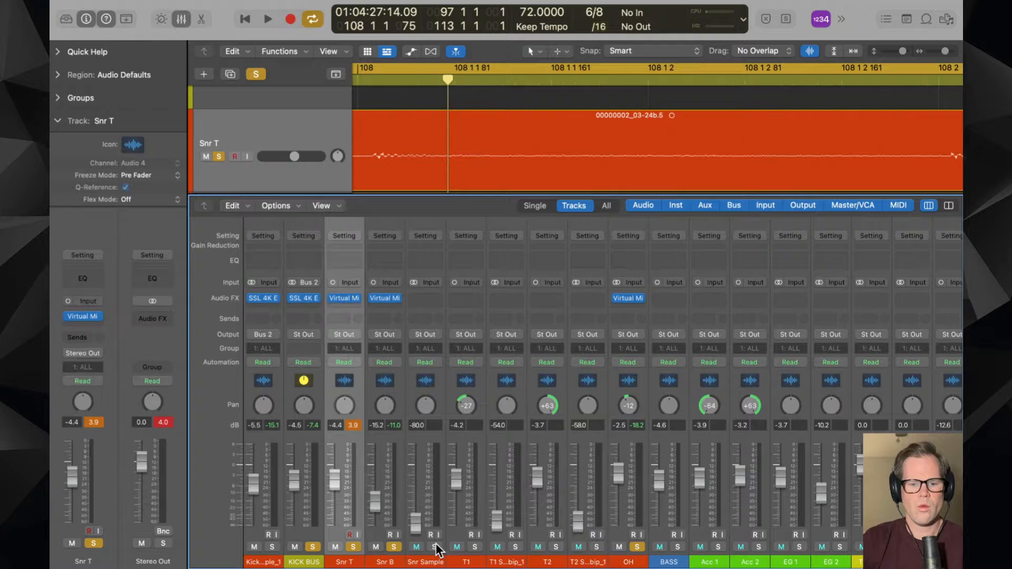
click(347, 299)
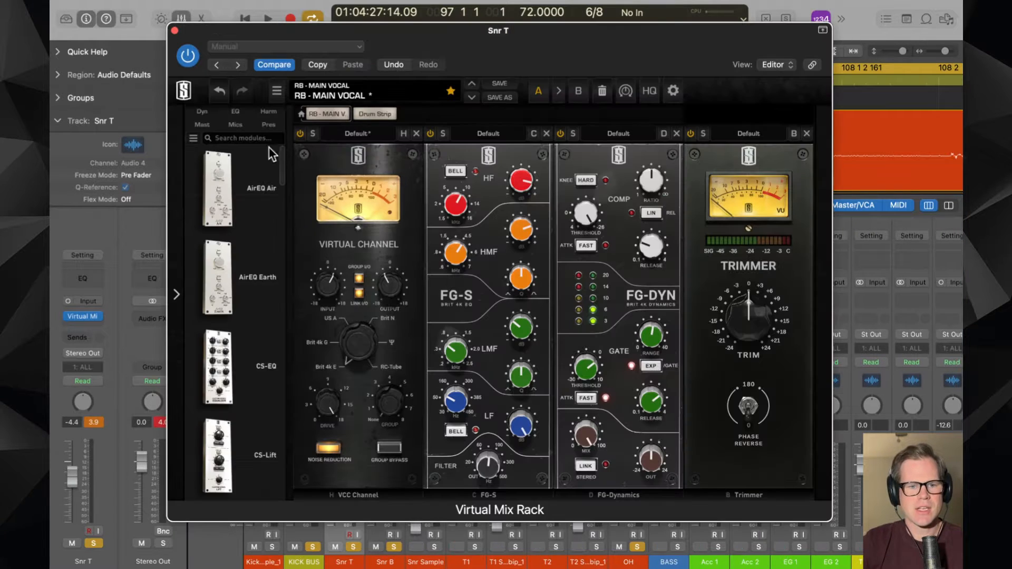
click(201, 120)
click(201, 112)
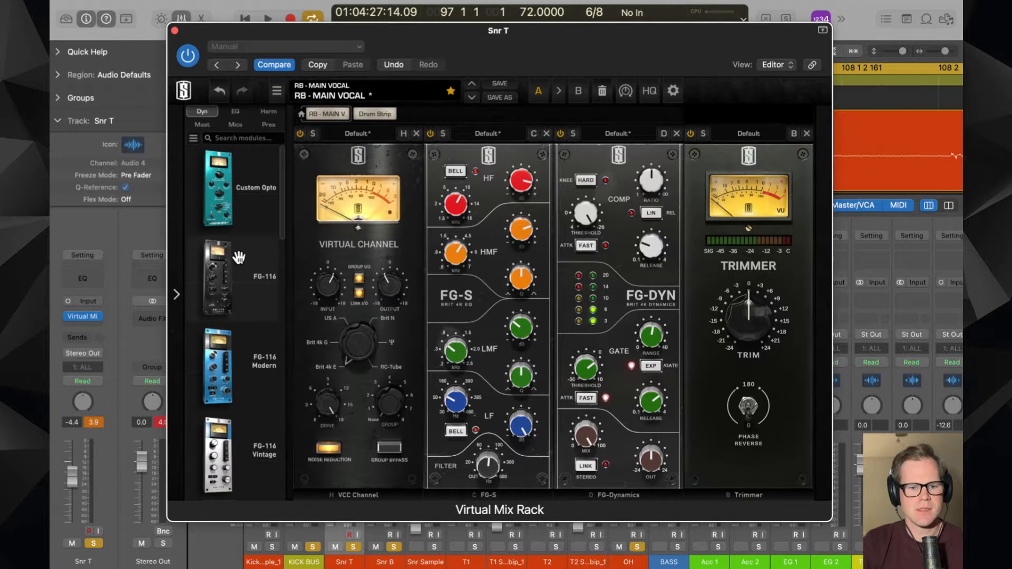
scroll(239, 256, down, 2)
scroll(239, 256, down, 5)
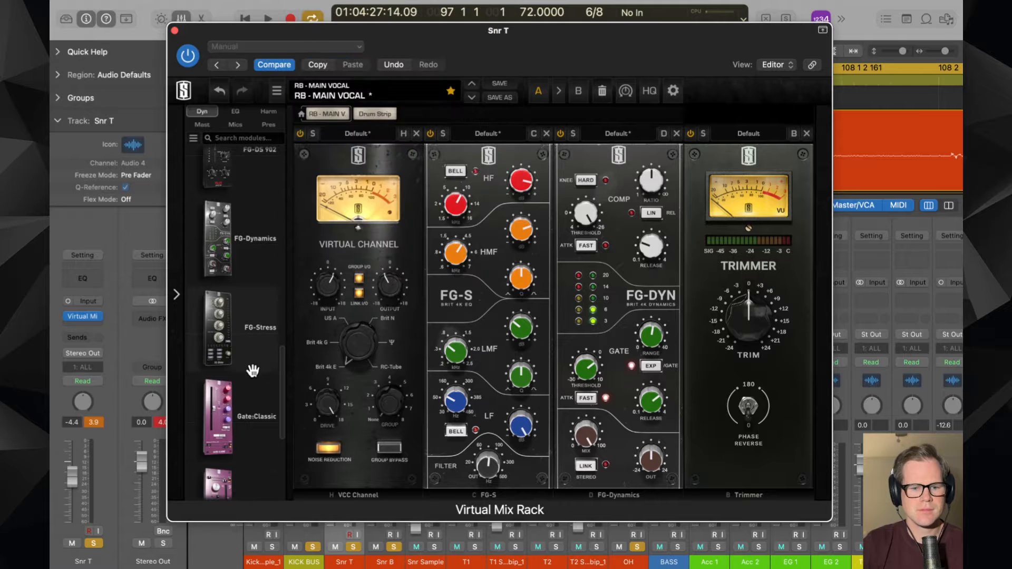
scroll(253, 370, up, 5)
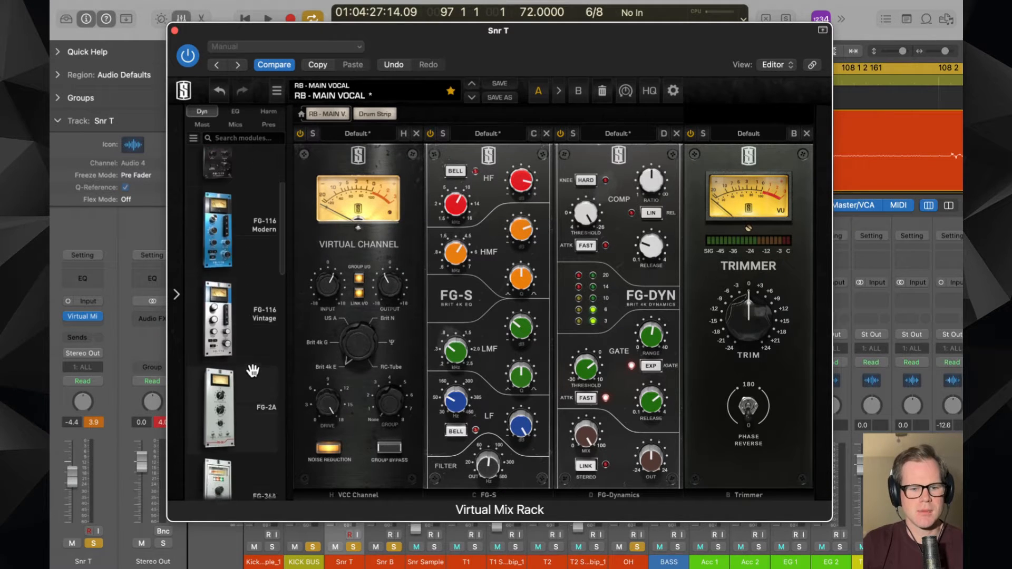
scroll(253, 370, up, 5)
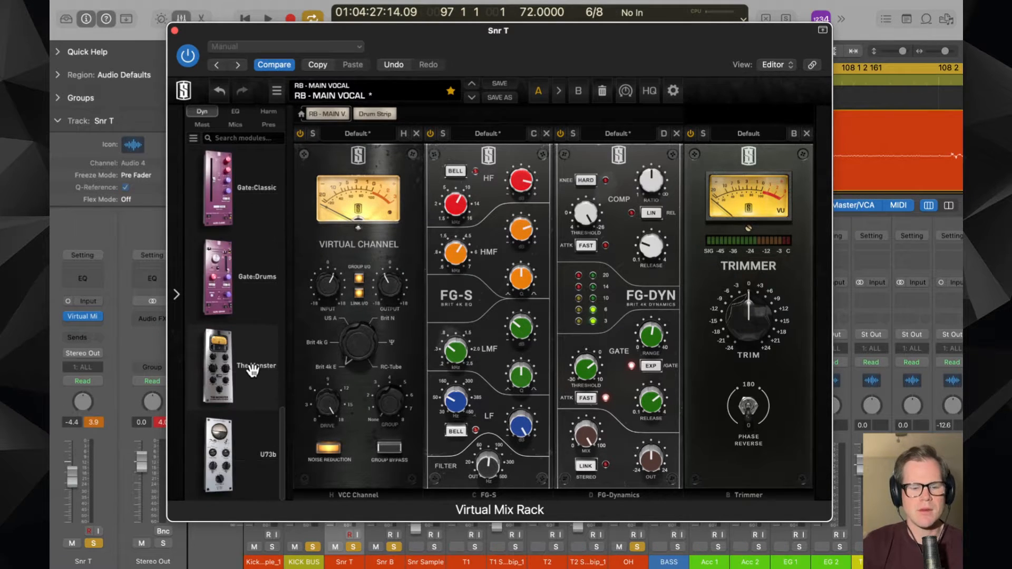
click(174, 30)
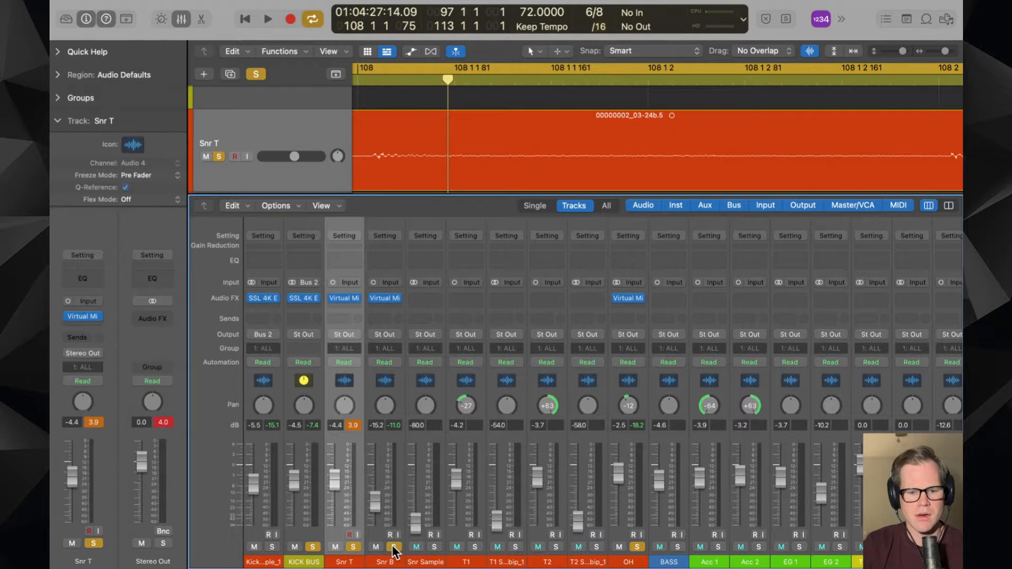
- Solo the Snr Sample track, start playback and raise its fader to -2.5 dB
click(434, 547)
key(space)
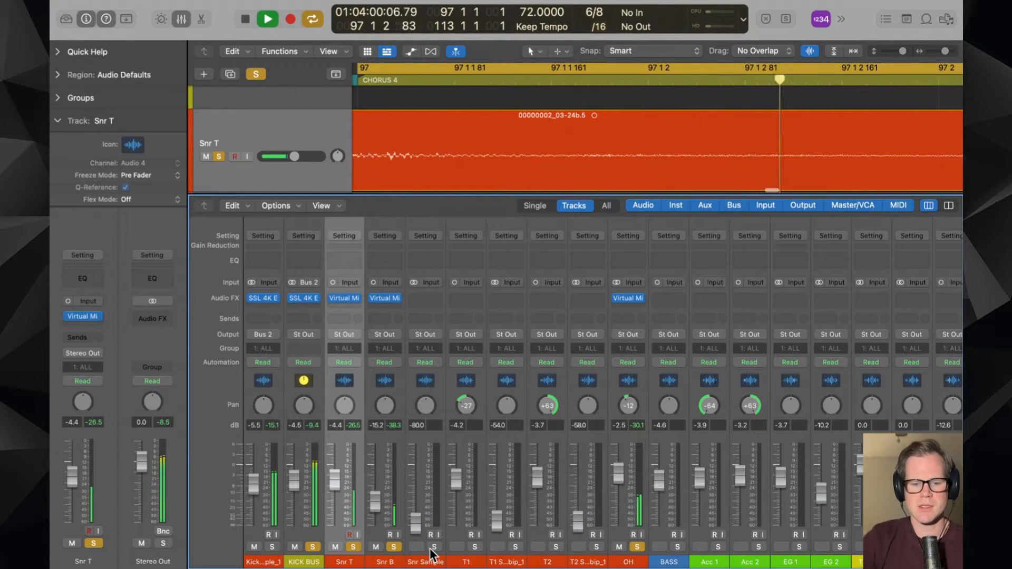
drag(420, 517, 421, 479)
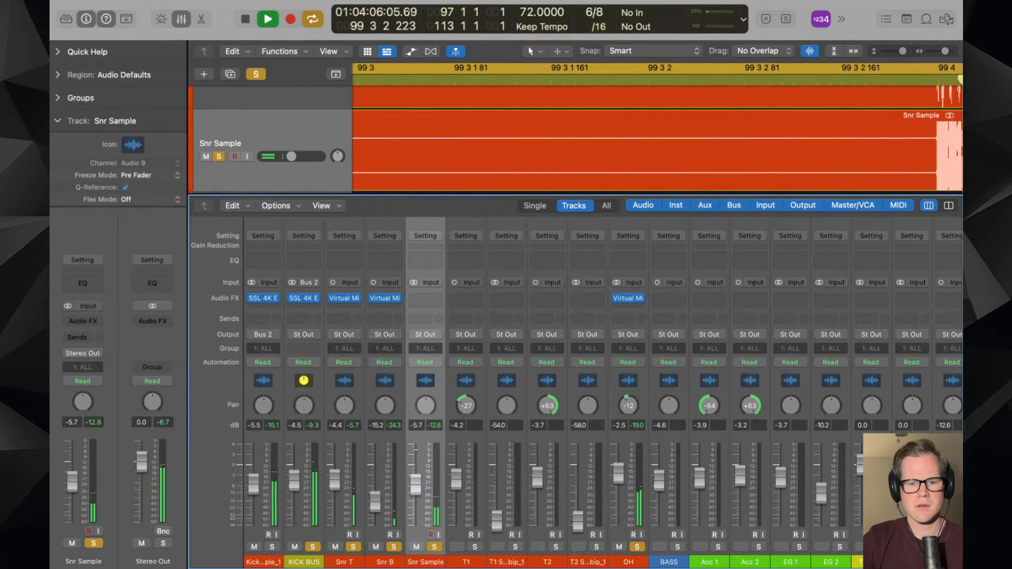
drag(416, 451, 416, 448)
drag(416, 482, 417, 468)
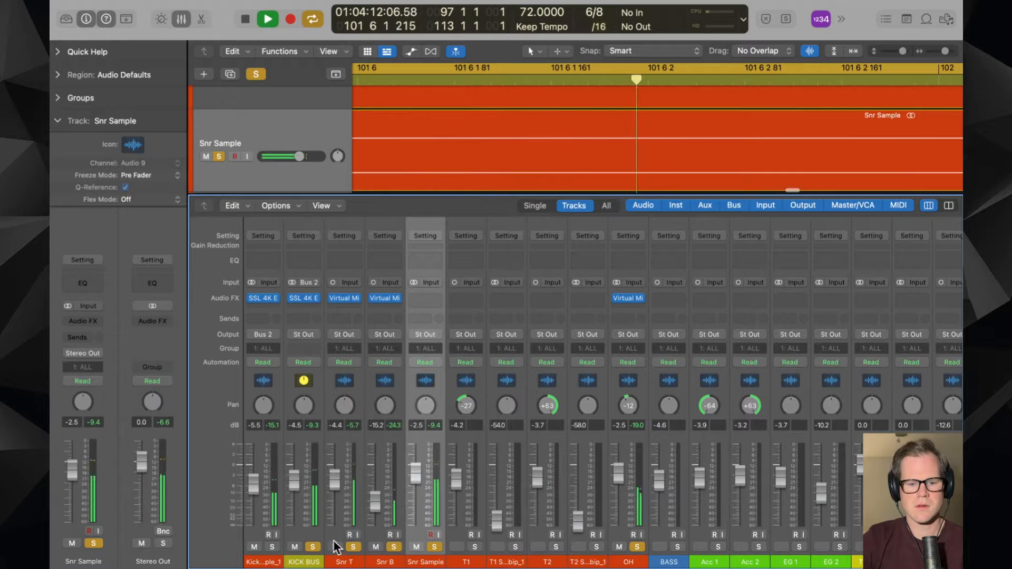
- Rebalance the snare faders to -9.4 dB on Snr T, -5.7 dB on Snr B and -1.0 dB on Snr Sample, leaving Snr T unsoloed
click(353, 546)
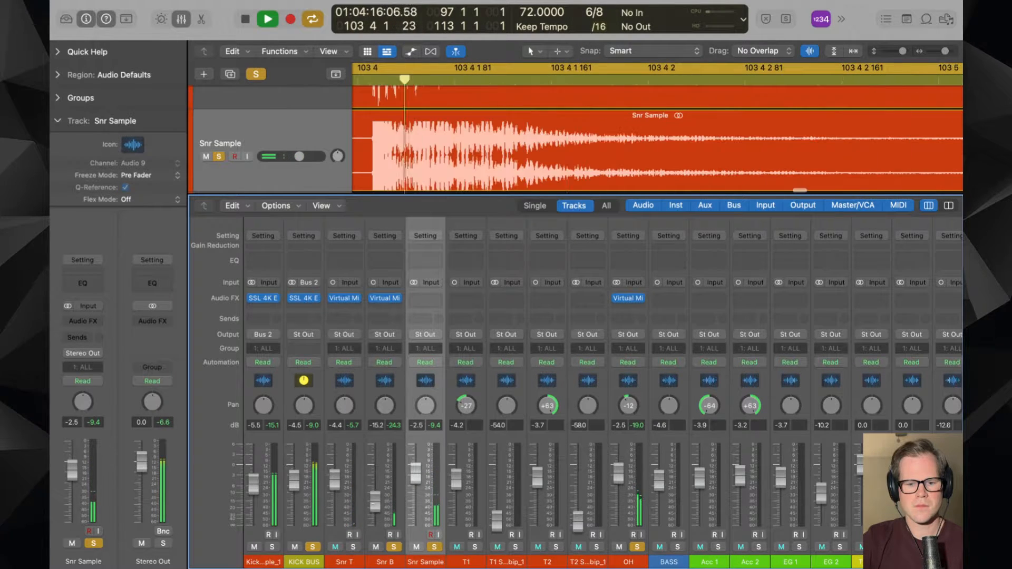
drag(374, 502, 372, 485)
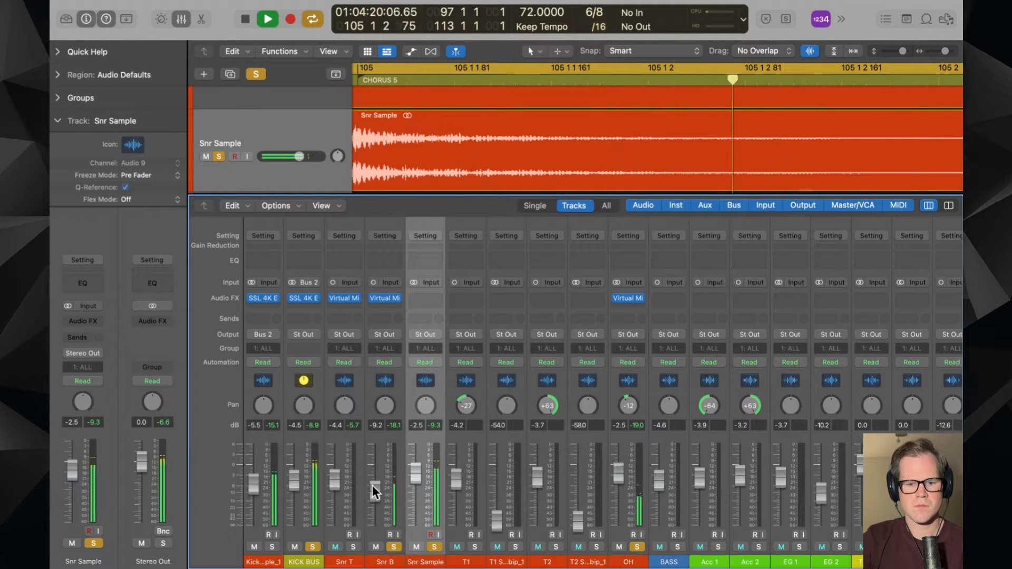
click(353, 547)
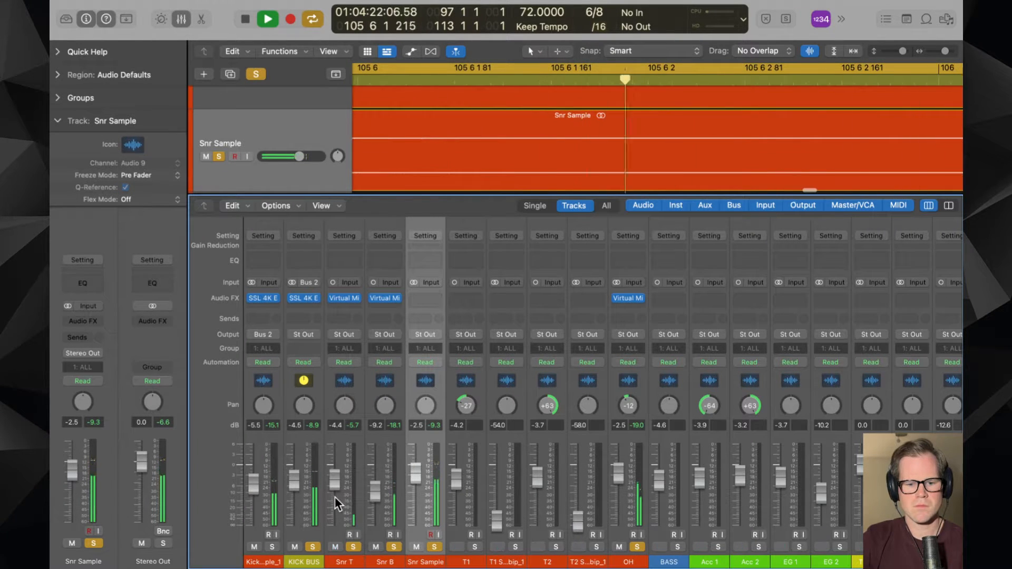
drag(334, 497, 333, 510)
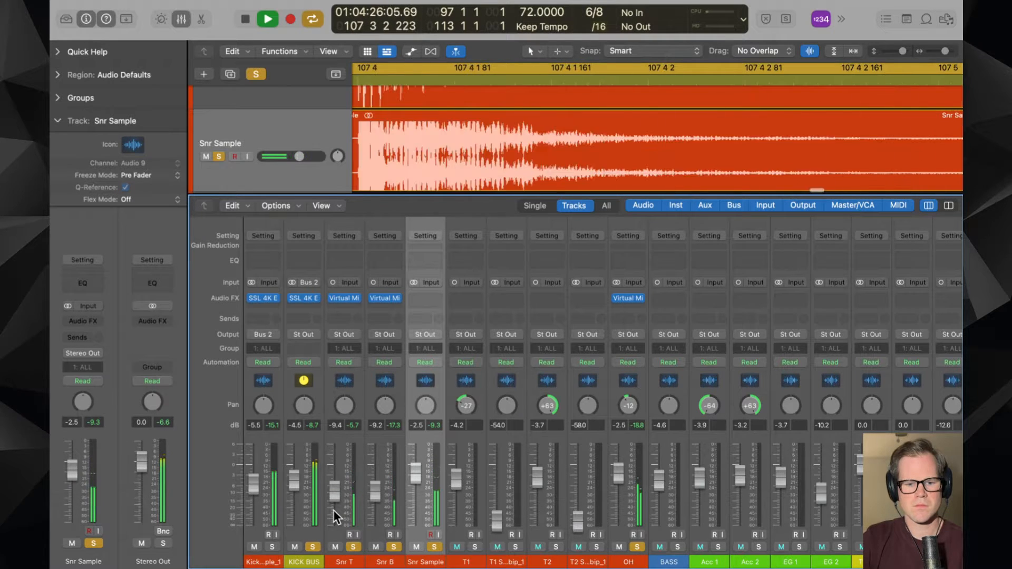
click(354, 546)
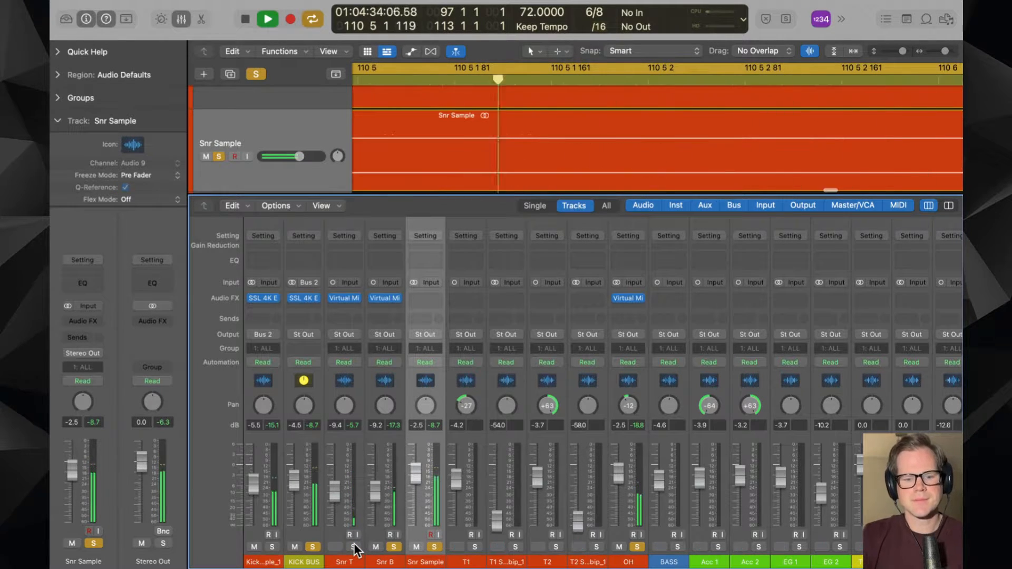
drag(416, 474, 376, 488)
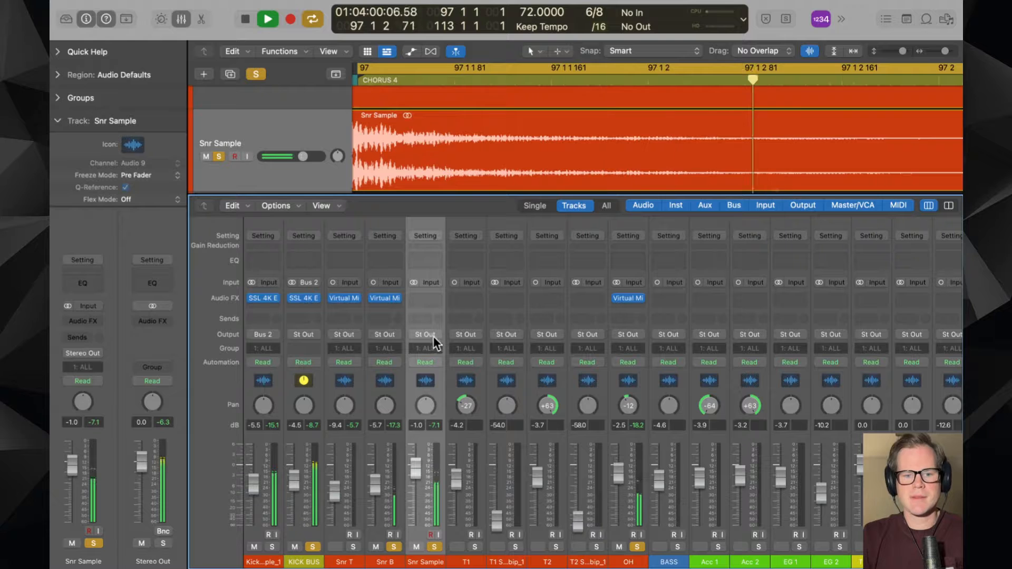
- Insert Virtual Mix Rack on Snr Sample and set the Virtual Channel's drive to 18.0 dB and its input to -4.96 dB
click(432, 298)
mouse_move(445, 330)
click(520, 325)
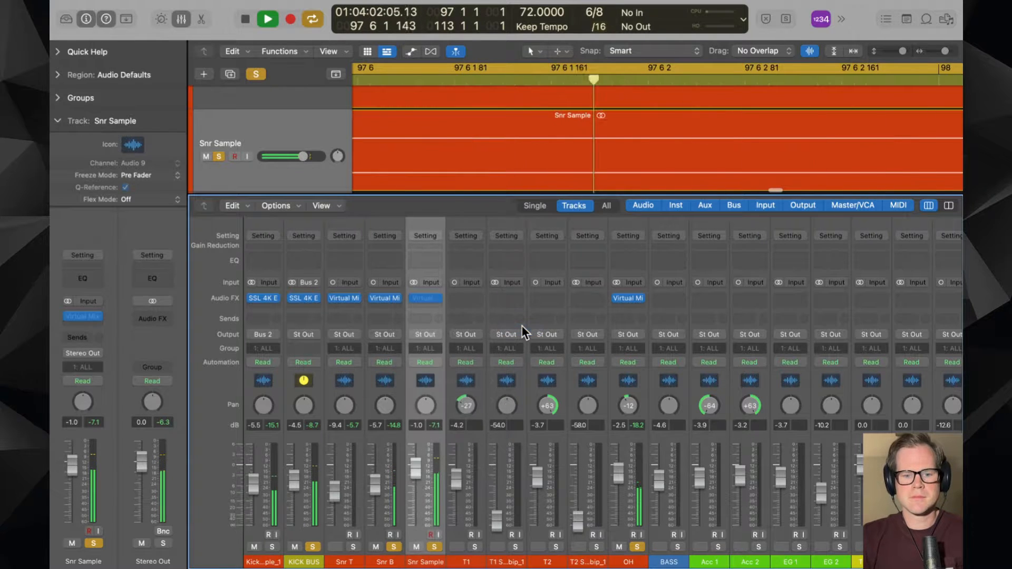
drag(605, 177, 477, 121)
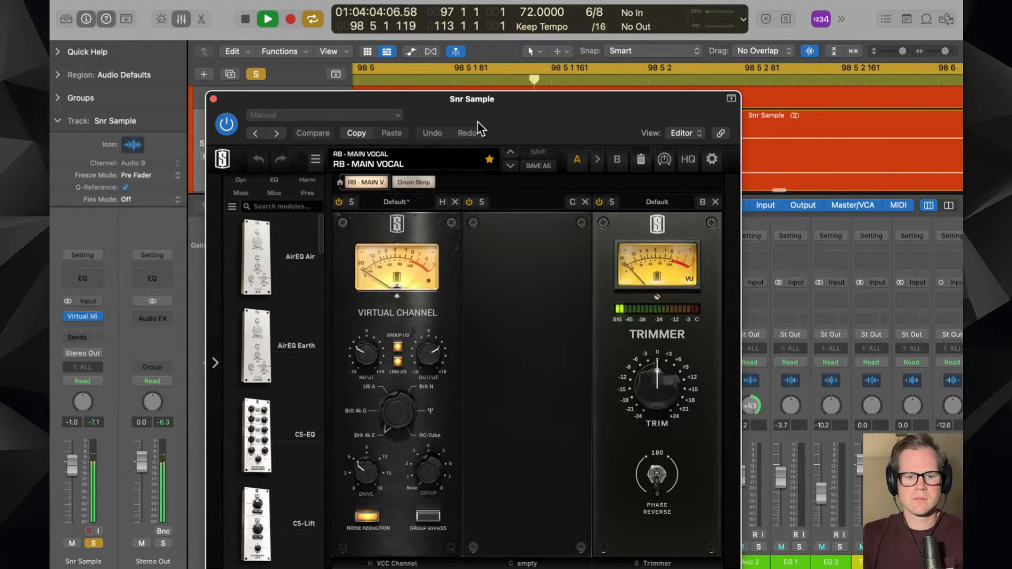
drag(364, 483, 362, 304)
drag(375, 366, 376, 349)
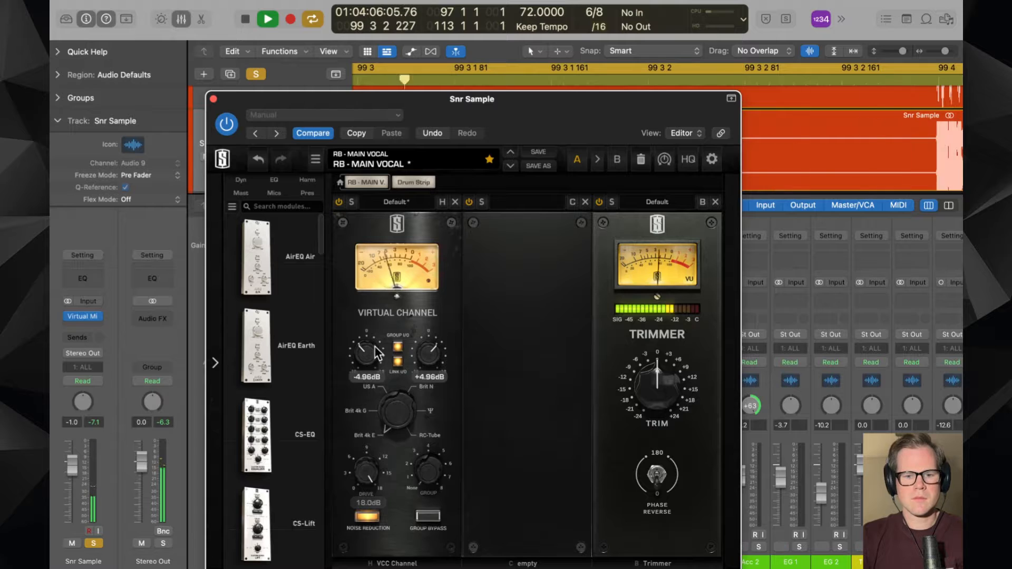
- Add the FG-S EQ to the empty slot of Snr Sample's rack and fully boost its LF band at 104 Hz
click(273, 180)
scroll(274, 369, down, 3)
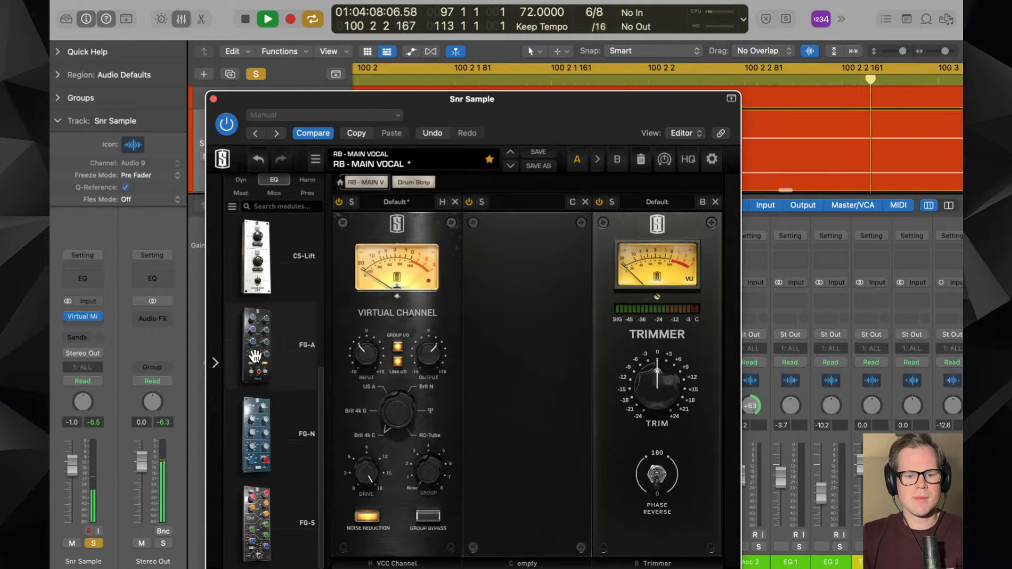
drag(258, 519, 493, 413)
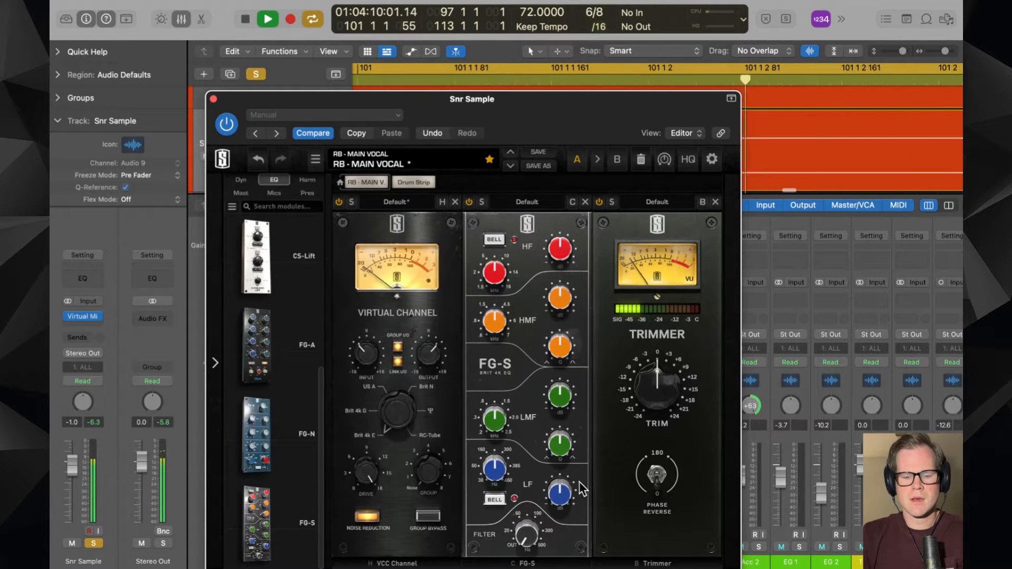
drag(495, 468, 496, 505)
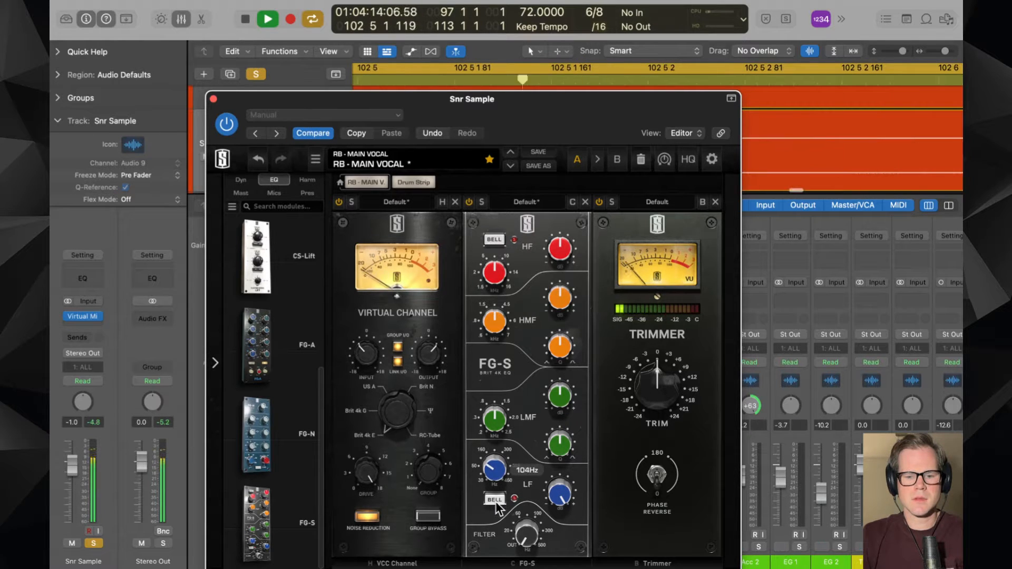
- Switch on the Trimmer's phase reverse and boost the FG-S HF band and the HMF band at 4.63 kHz
click(658, 475)
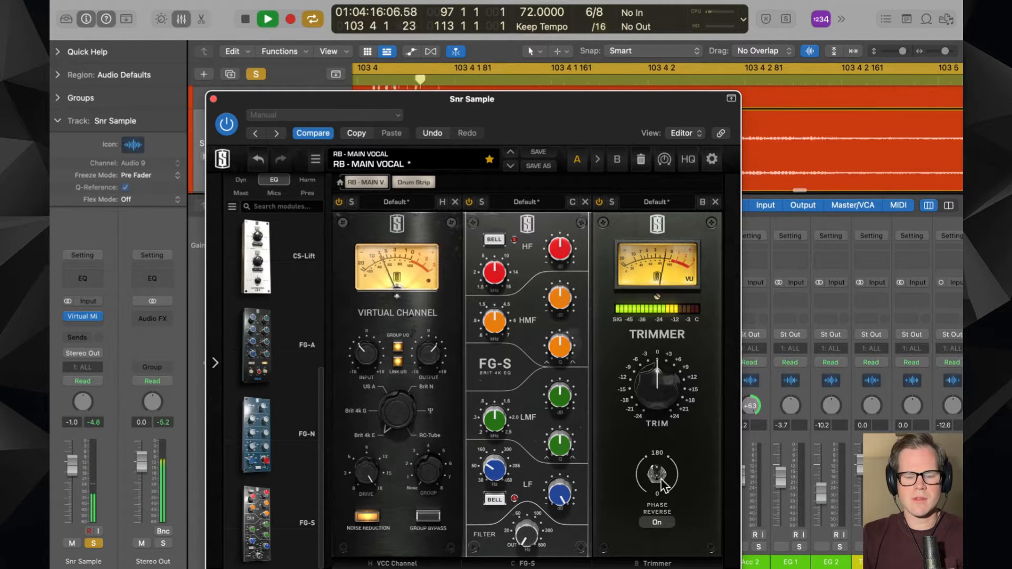
drag(559, 246, 552, 215)
drag(504, 320, 504, 306)
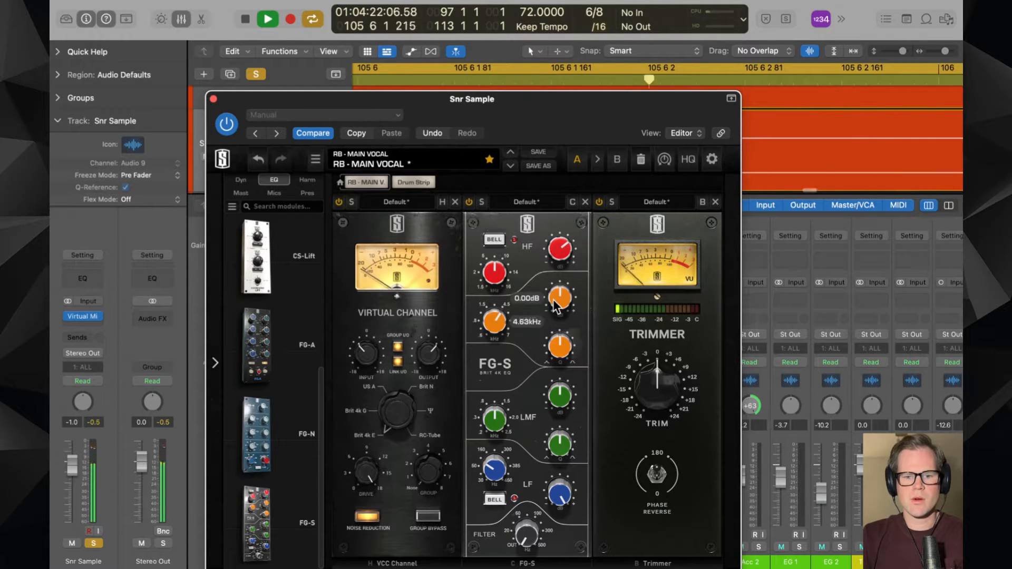
- Find the FG-Stress compressor among the dynamics modules and try it between FG-S and the Trimmer
click(241, 180)
scroll(241, 328, down, 3)
scroll(241, 328, up, 5)
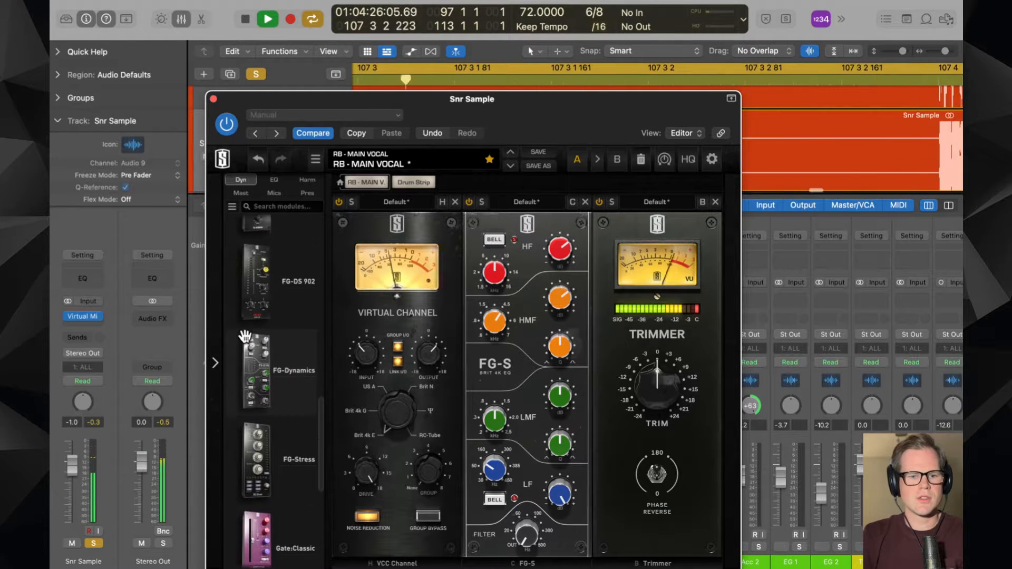
scroll(245, 336, up, 2)
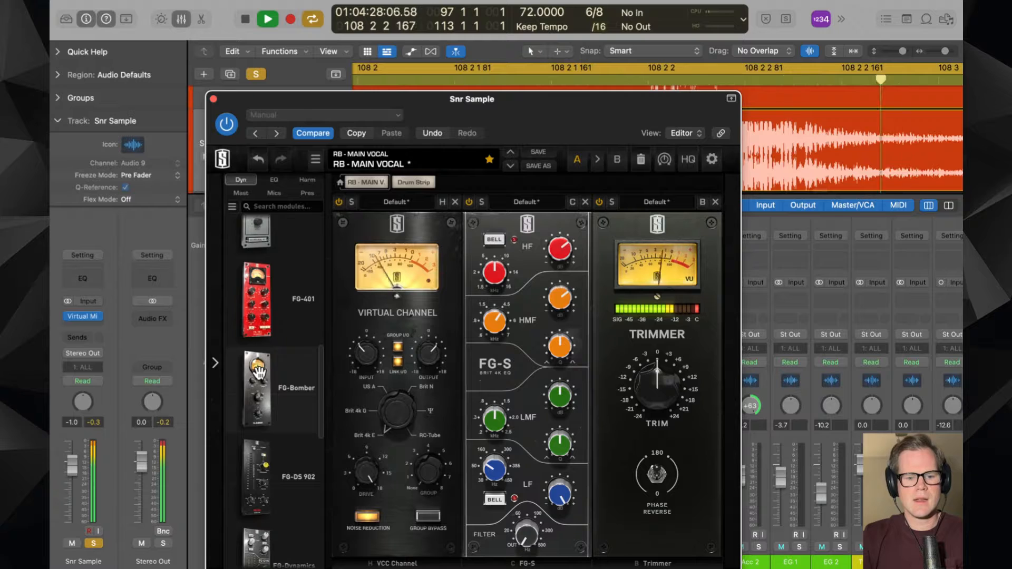
scroll(259, 295, down, 6)
drag(259, 289, 621, 235)
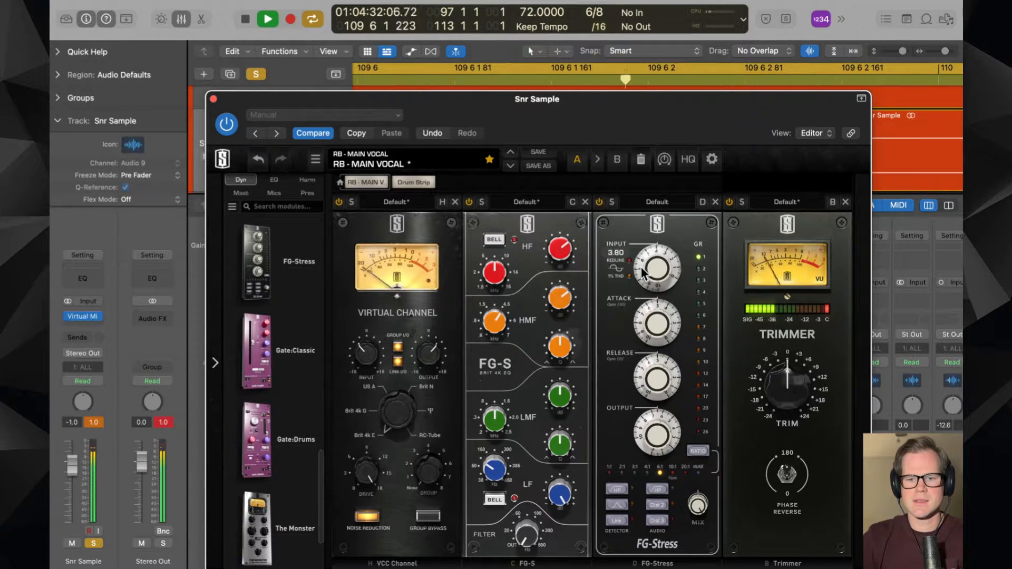
- Try FG-Stress with input 1.80, attack 6.40, output 5.70 and Dist 3, and remove the module from the rack
drag(645, 267, 647, 276)
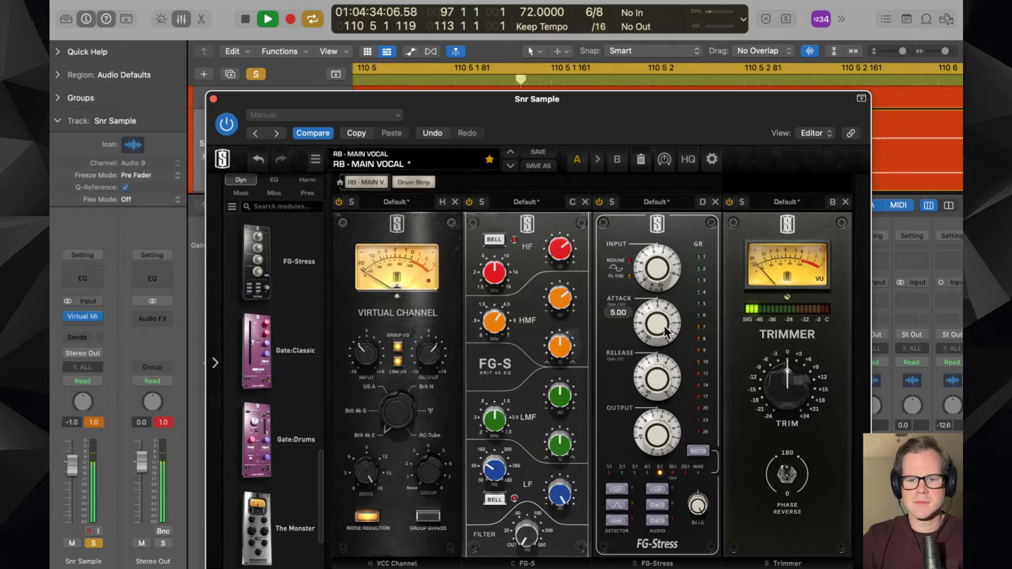
drag(659, 299, 658, 301)
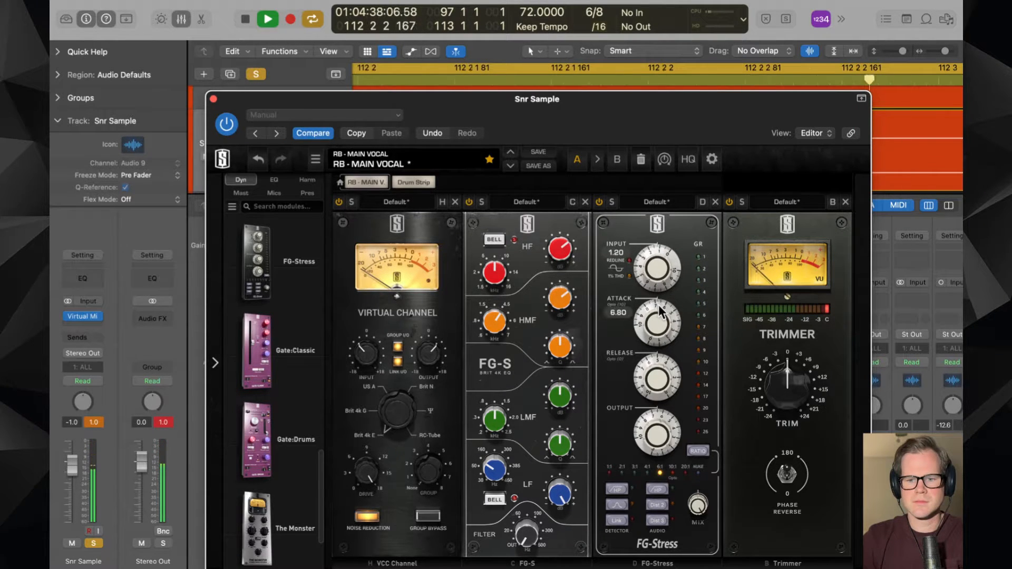
drag(656, 285, 658, 275)
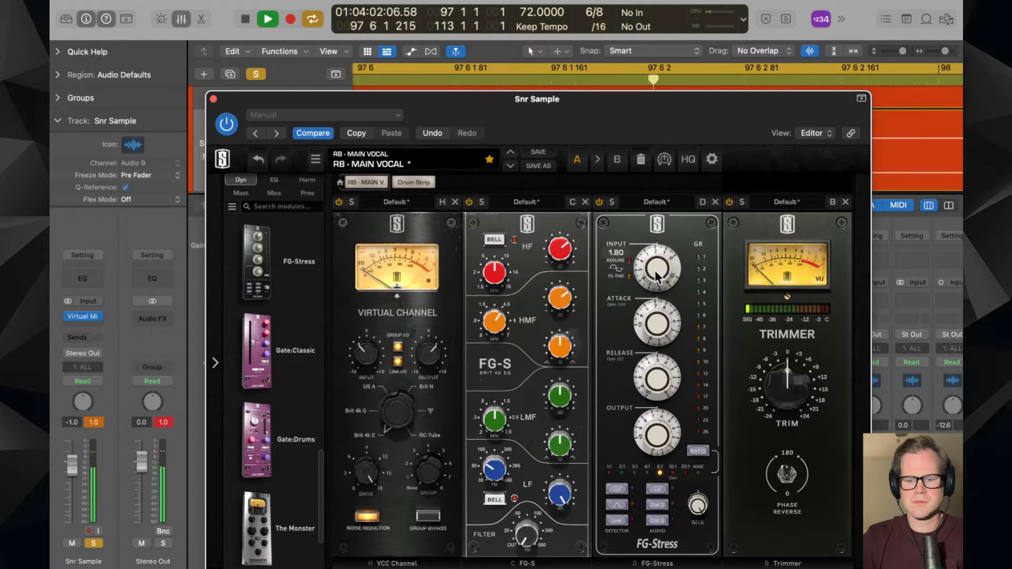
mouse_move(658, 322)
mouse_down()
mouse_move(664, 332)
mouse_move(661, 321)
mouse_up()
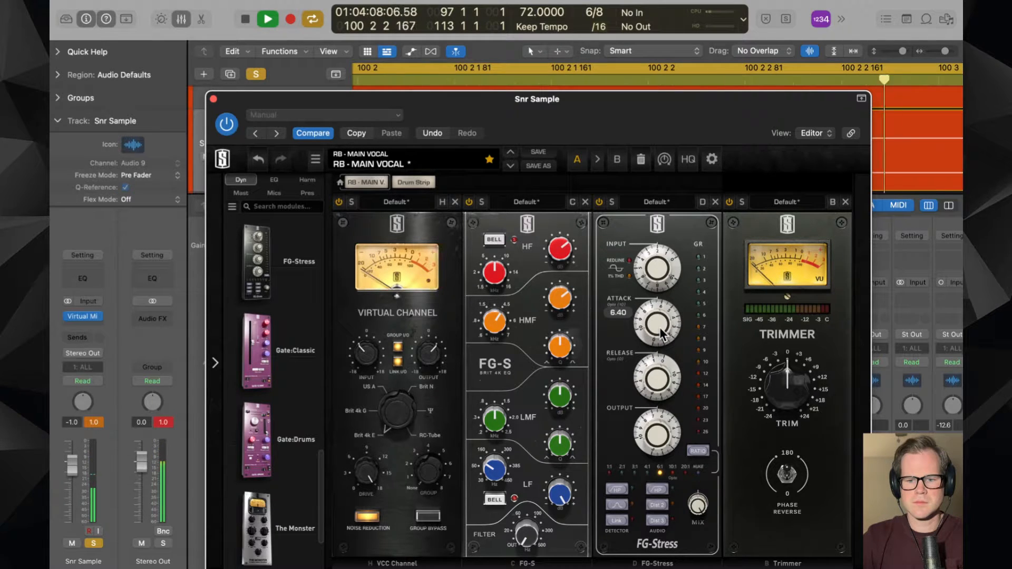
mouse_move(662, 449)
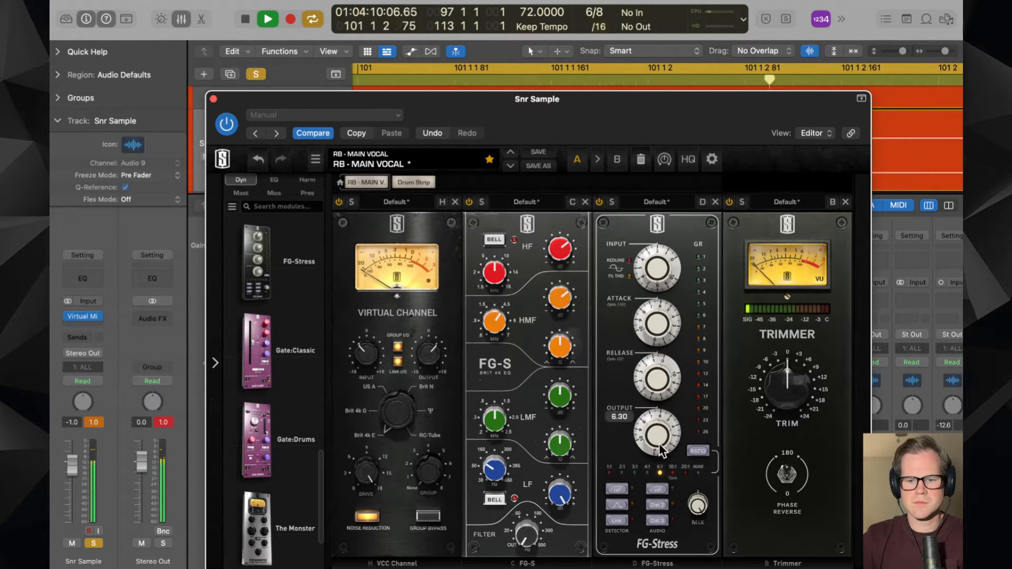
mouse_move(662, 449)
mouse_down()
mouse_move(659, 460)
mouse_move(659, 435)
mouse_up()
click(658, 519)
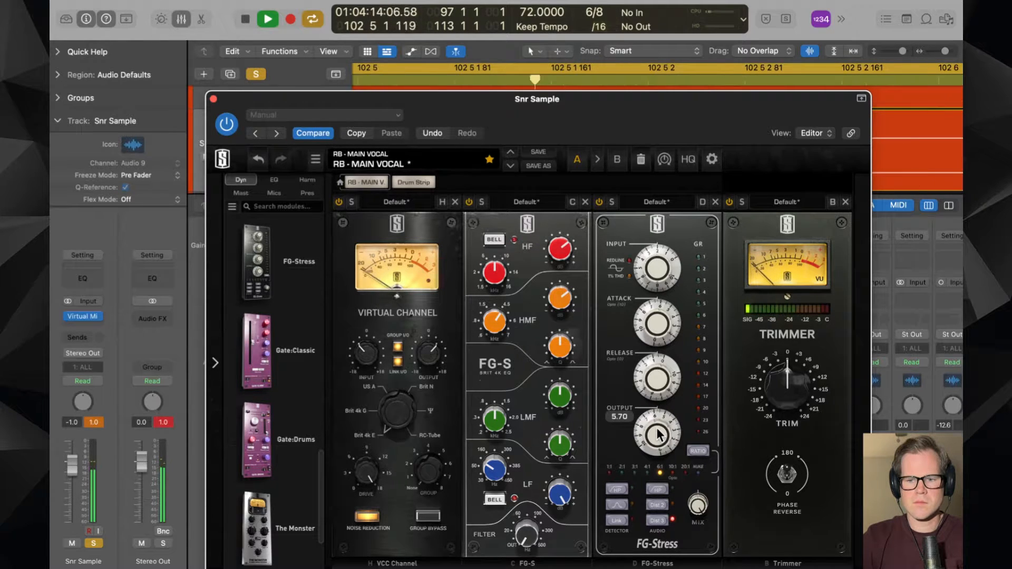
click(715, 203)
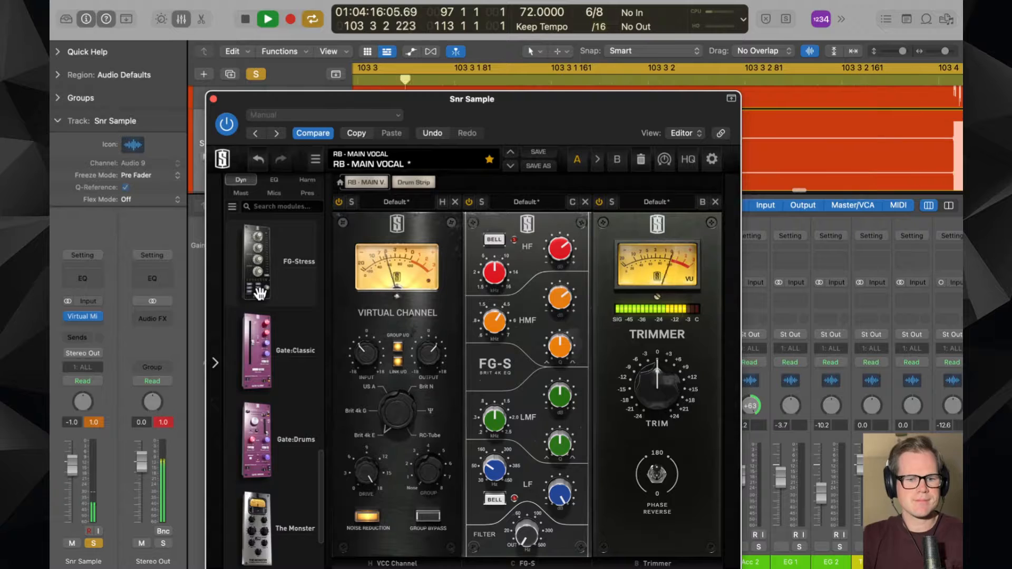
- Find the FG-116 Vintage compressor among the dynamics modules and insert it between FG-S and the Trimmer on Snr Sample
scroll(260, 294, up, 5)
scroll(260, 293, down, 5)
scroll(261, 424, down, 2)
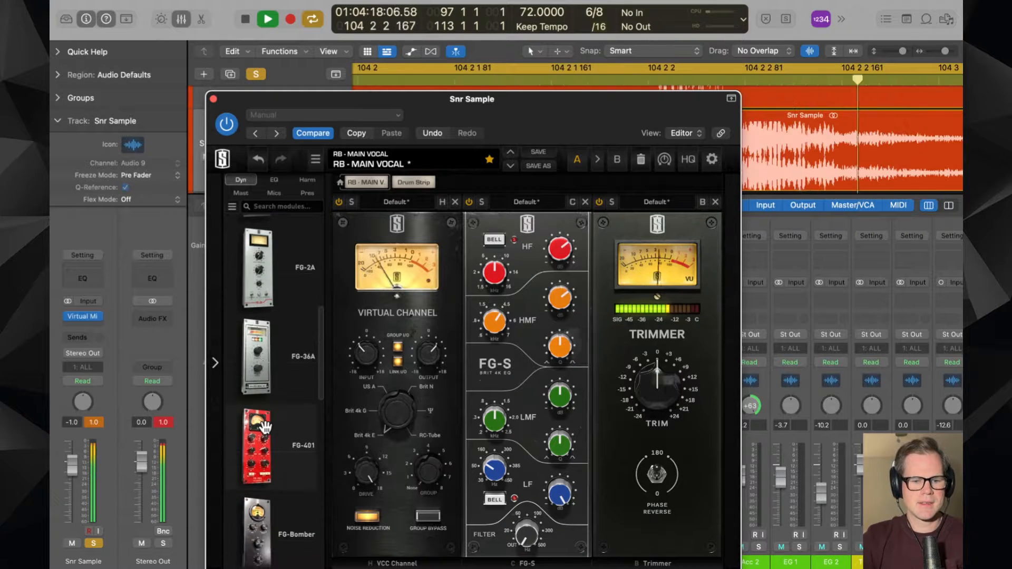
scroll(264, 427, up, 3)
scroll(265, 427, up, 2)
drag(263, 422, 634, 373)
- Balance the FG-116 Vintage's input and output levels on Snr Sample, with the input set to -34.3 dB
mouse_move(627, 394)
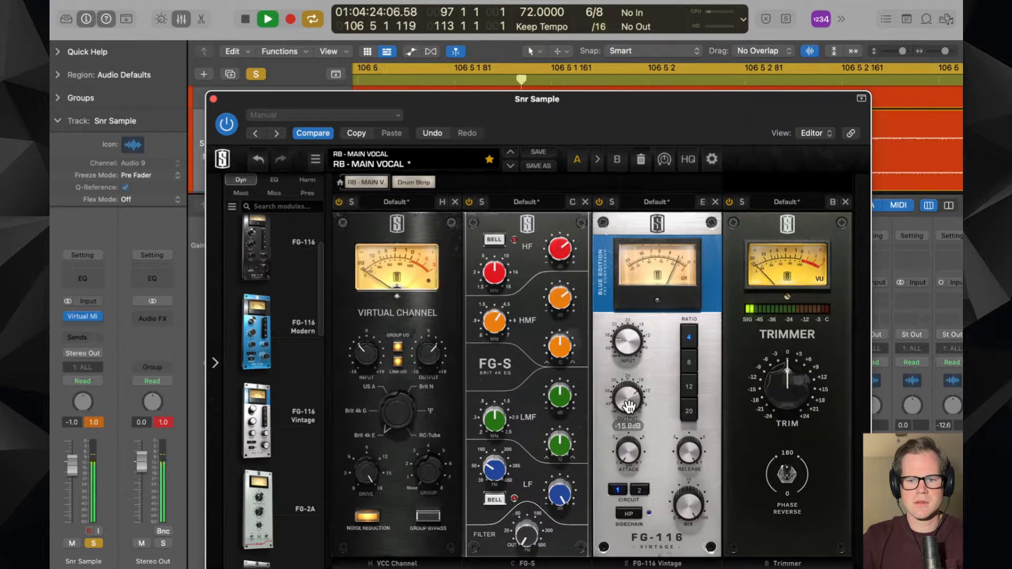
mouse_move(630, 351)
drag(630, 348, 631, 349)
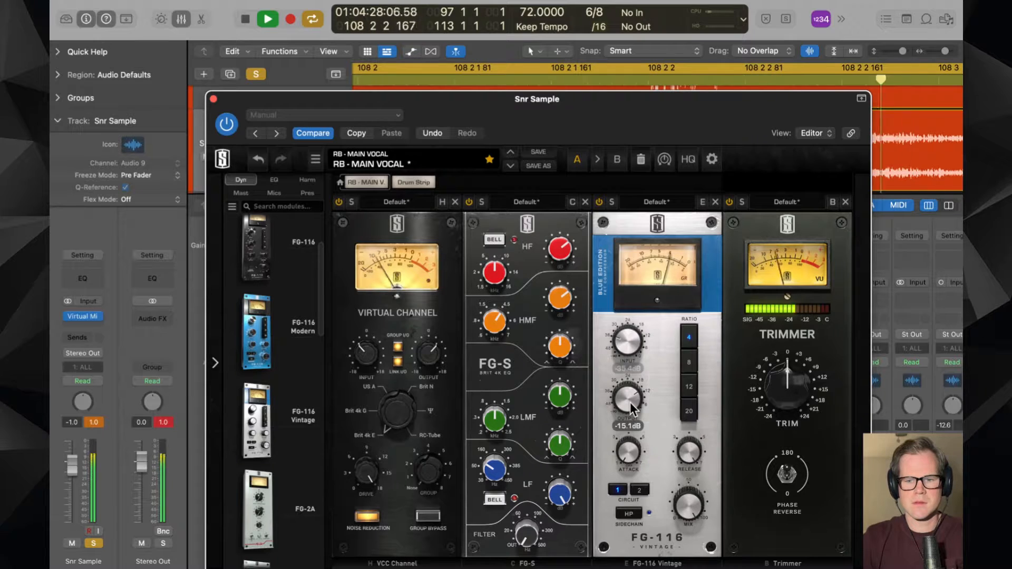
drag(631, 403, 630, 397)
drag(631, 324, 633, 332)
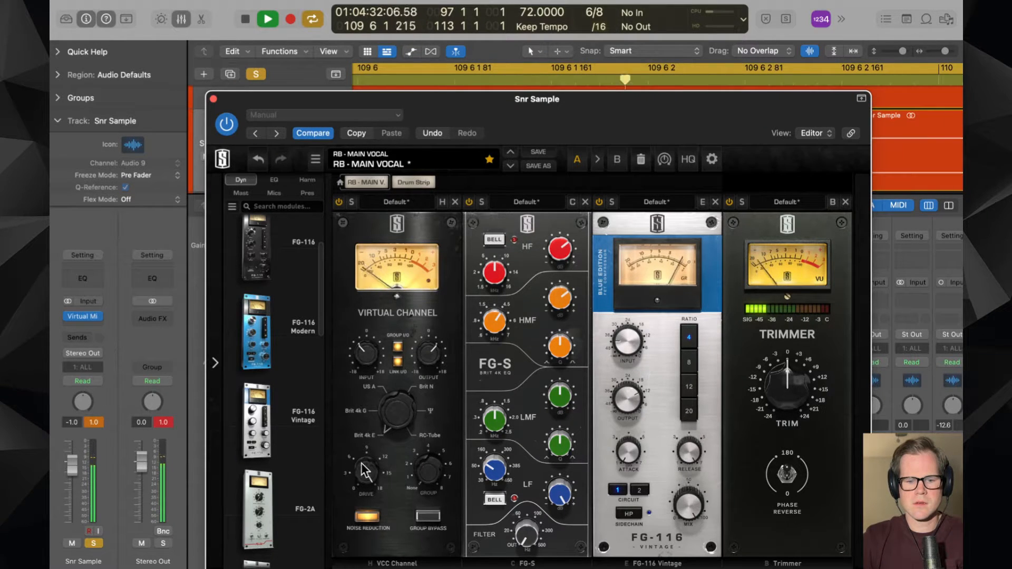
mouse_move(637, 341)
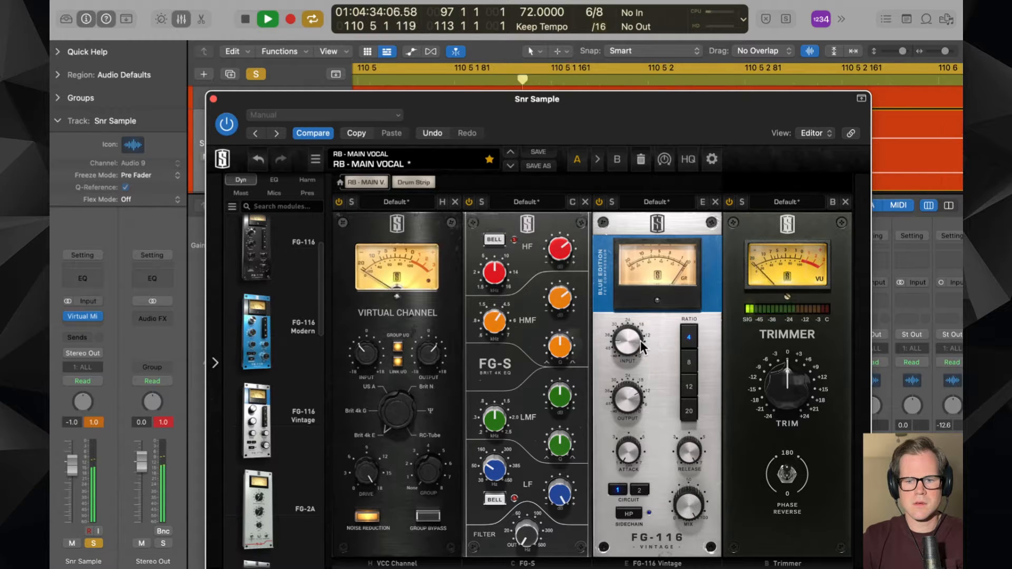
drag(640, 345, 637, 337)
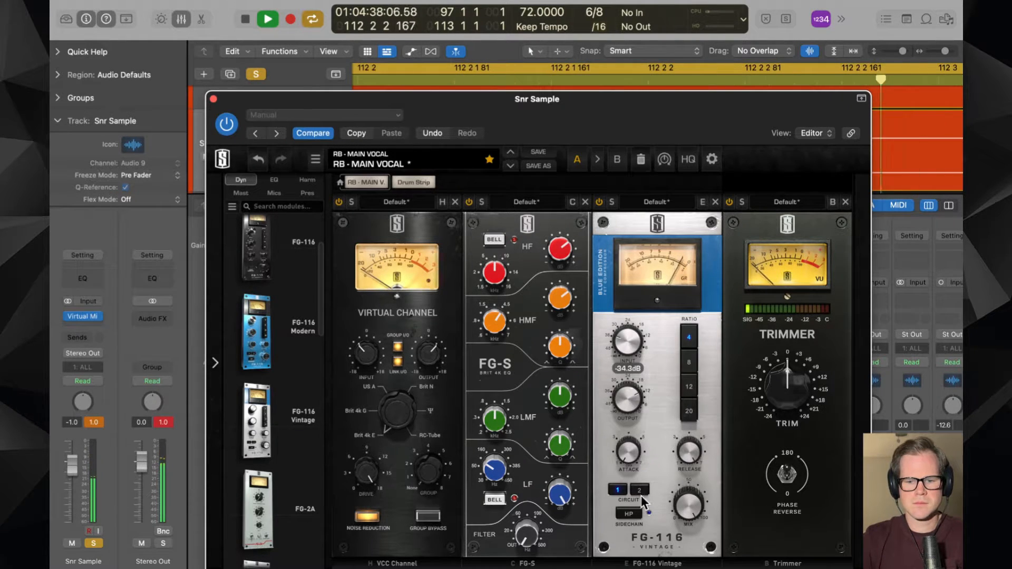
- Close the Snr Sample plug-in window, lower the channel's fader to -4.6 dB and stop playback
click(214, 99)
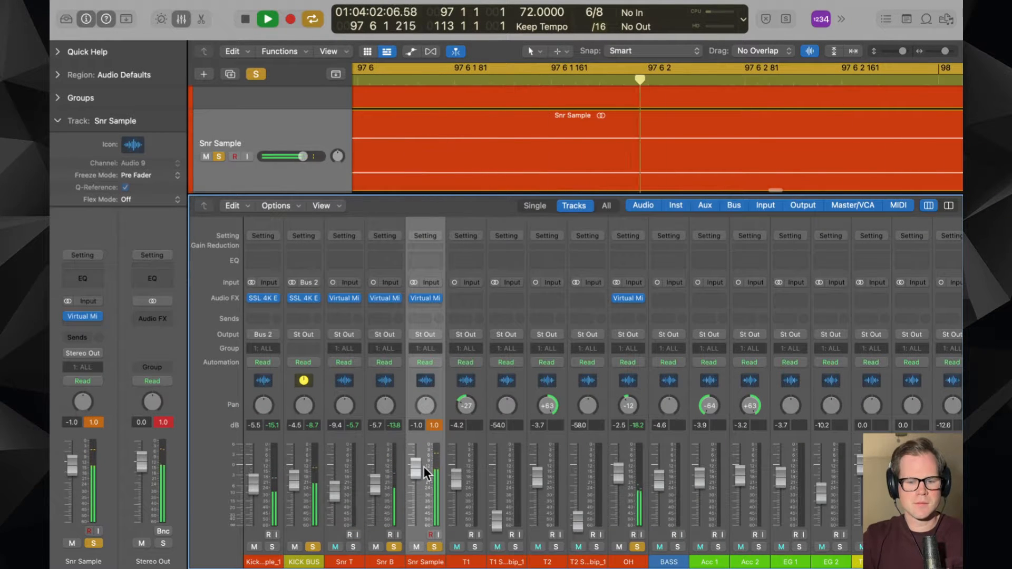
drag(416, 466, 414, 486)
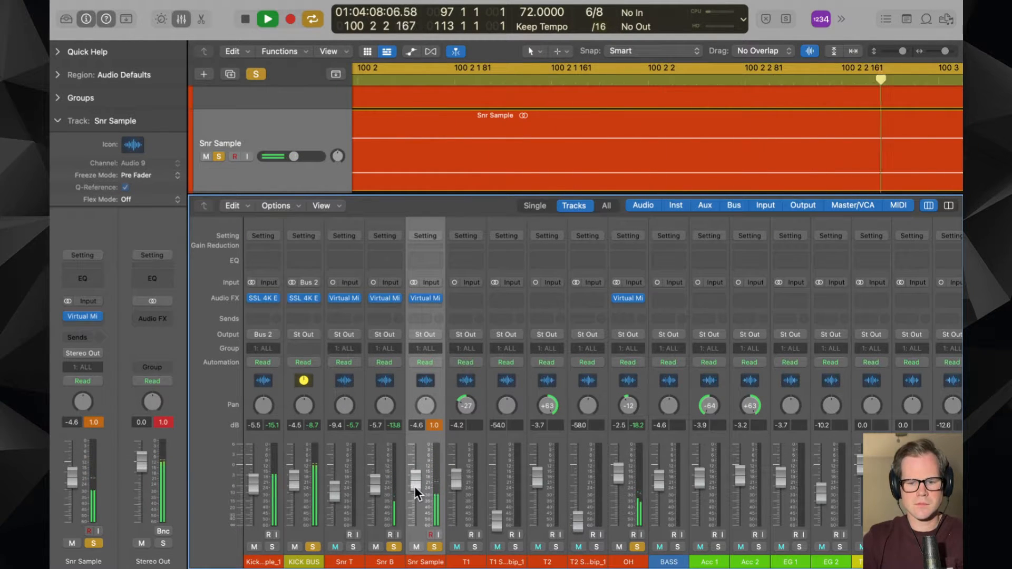
key(space)
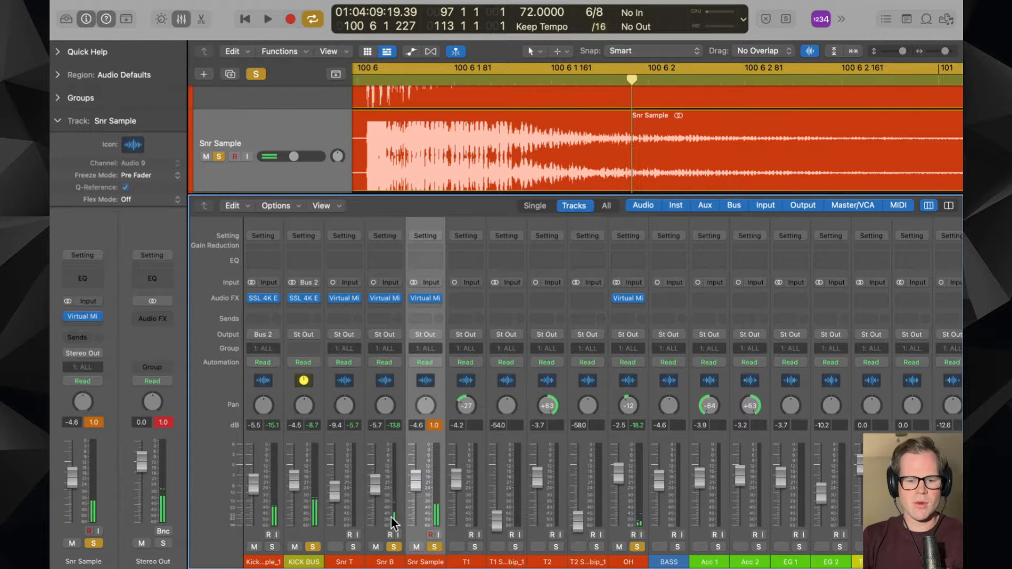
- Route the outputs of Snr T, Snr B and Snr Sample together to Bus 3
click(369, 534)
click(328, 533)
shift+click(413, 530)
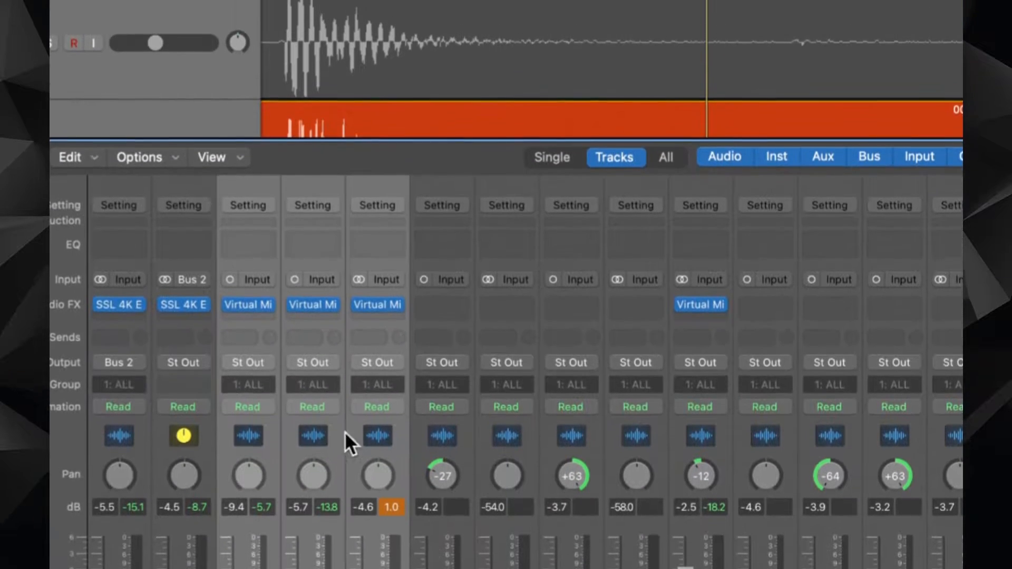
click(257, 364)
mouse_move(253, 447)
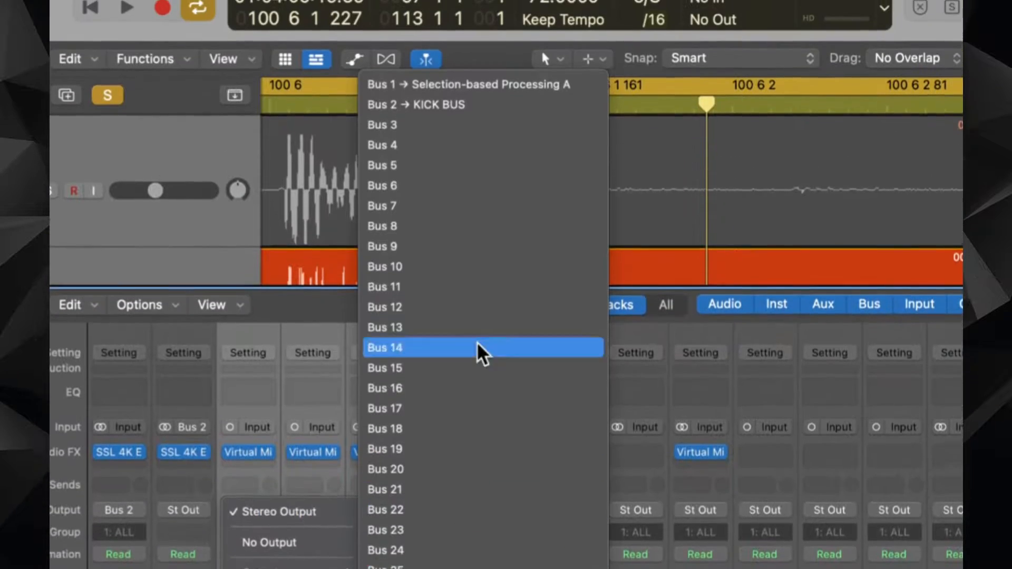
click(479, 153)
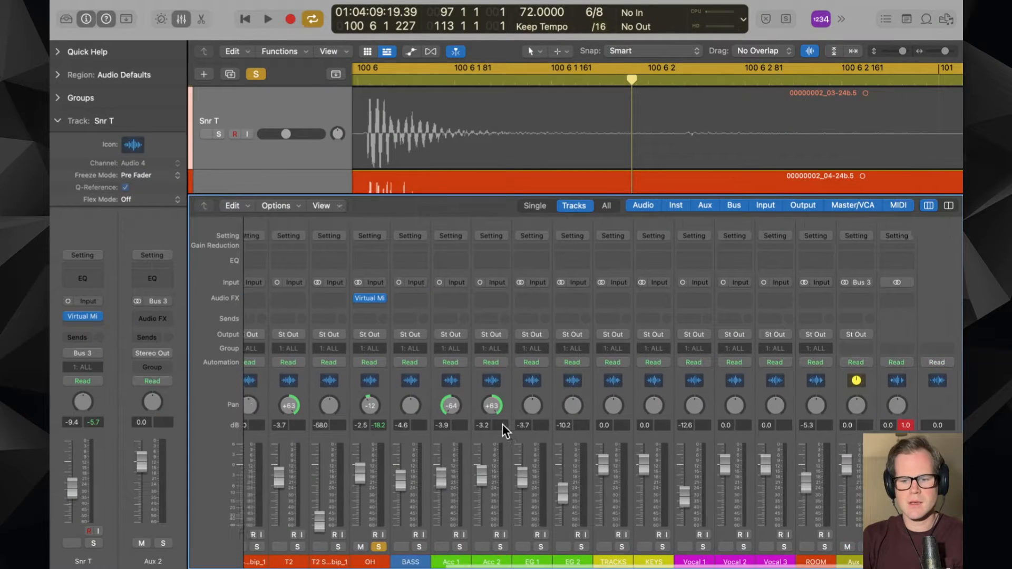
- Create a track for the new Bus 3 aux channel and rename it SNR BUS
click(850, 533)
key(ctrl+t)
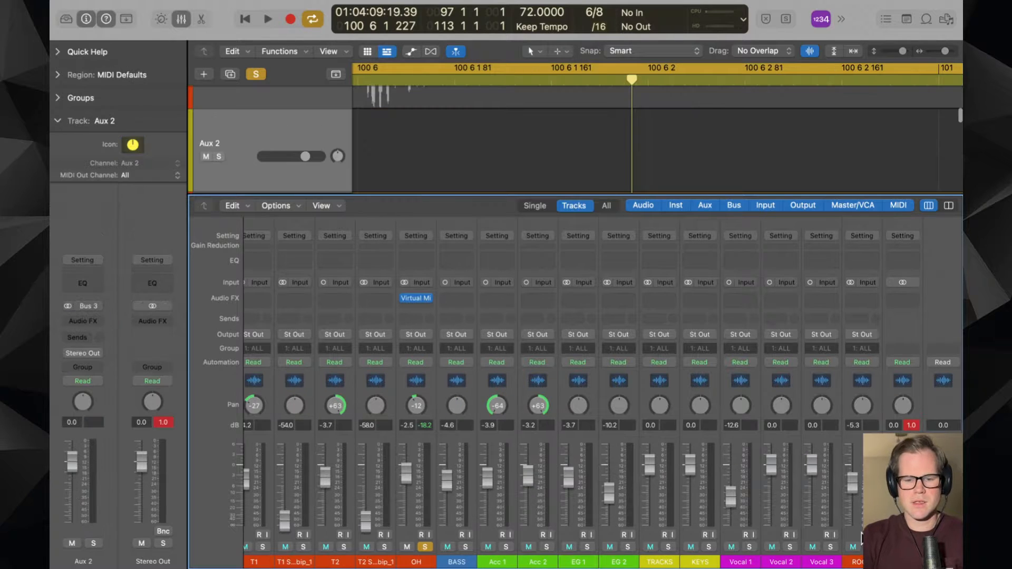
scroll(622, 470, left, 2)
scroll(622, 470, left, 5)
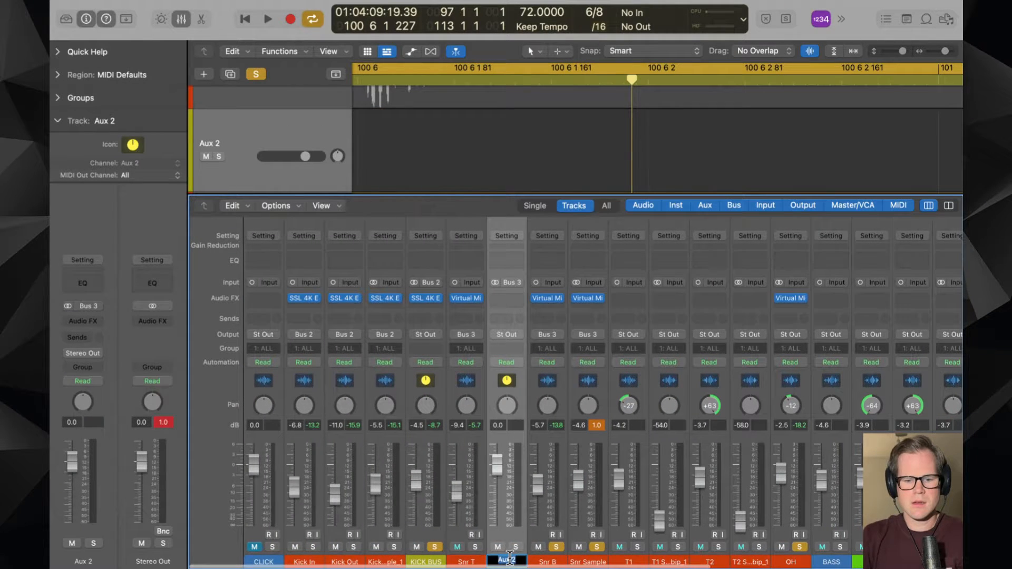
text(SNR BUS)
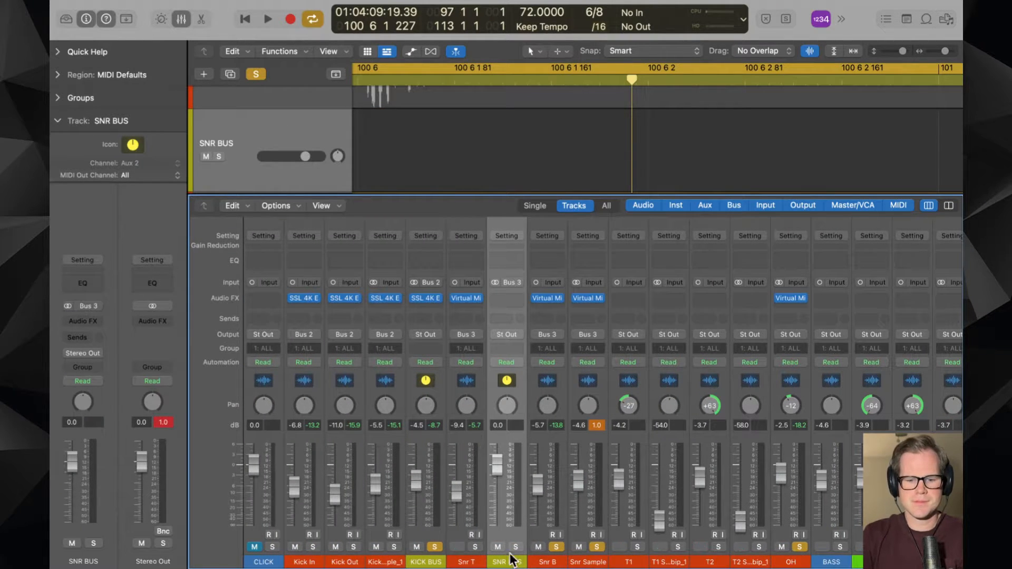
- Solo SNR BUS alongside KICK BUS and start playback
click(516, 547)
click(434, 547)
key(space)
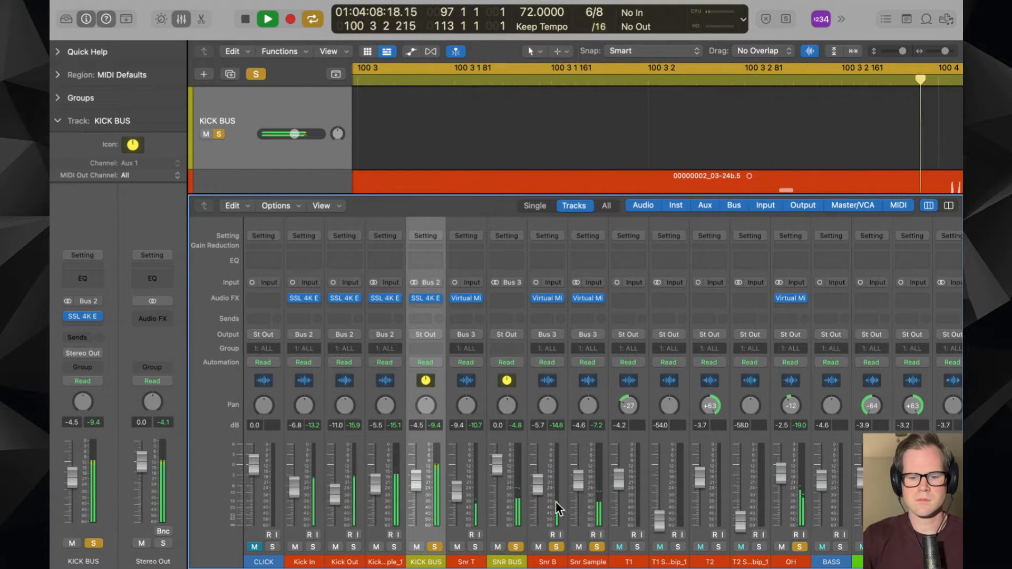
- Move the SNR BUS track directly below Snr Sample, and set the Snr Sample fader to -3.7 dB and SNR BUS to -0.9 dB
key(x)
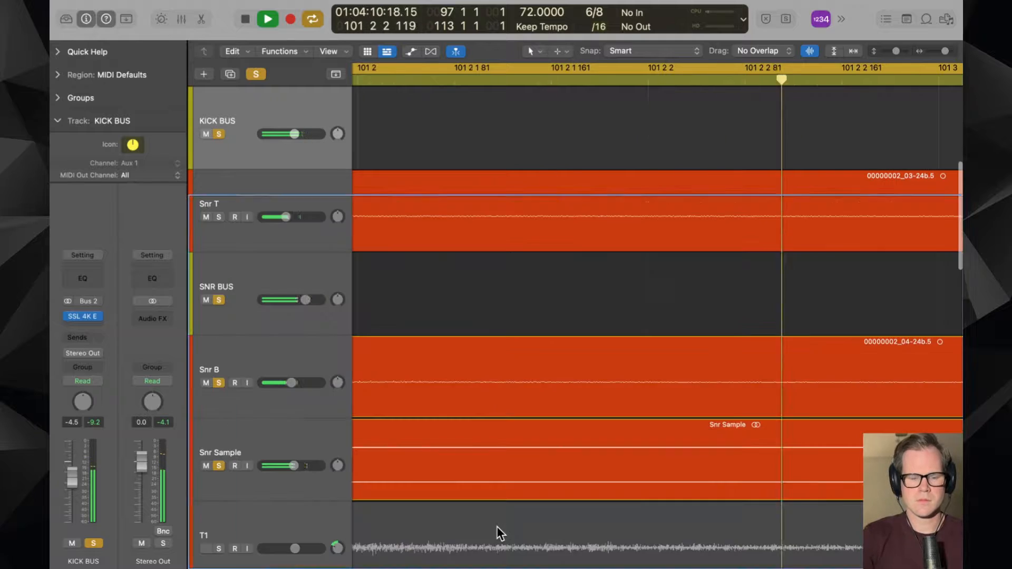
drag(261, 296, 267, 471)
key(x)
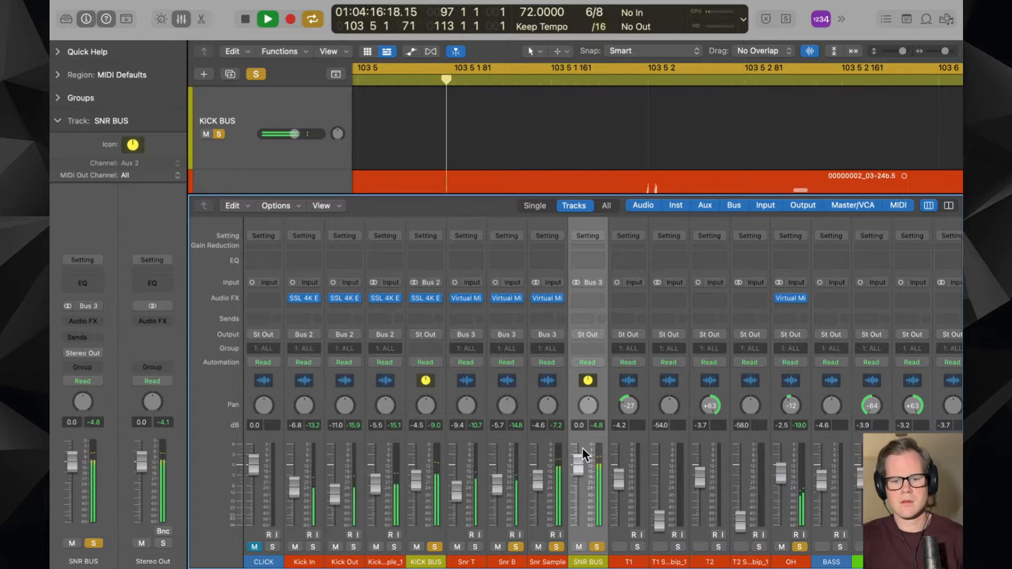
drag(538, 483, 579, 472)
- Insert the SSL X-Limit plug-in on the SNR BUS channel
click(594, 299)
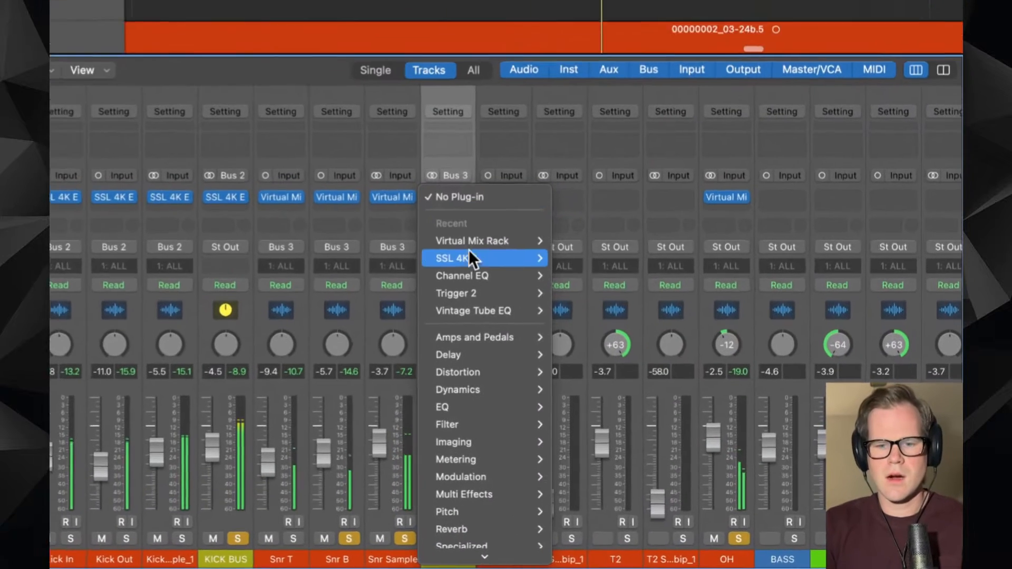
mouse_move(603, 339)
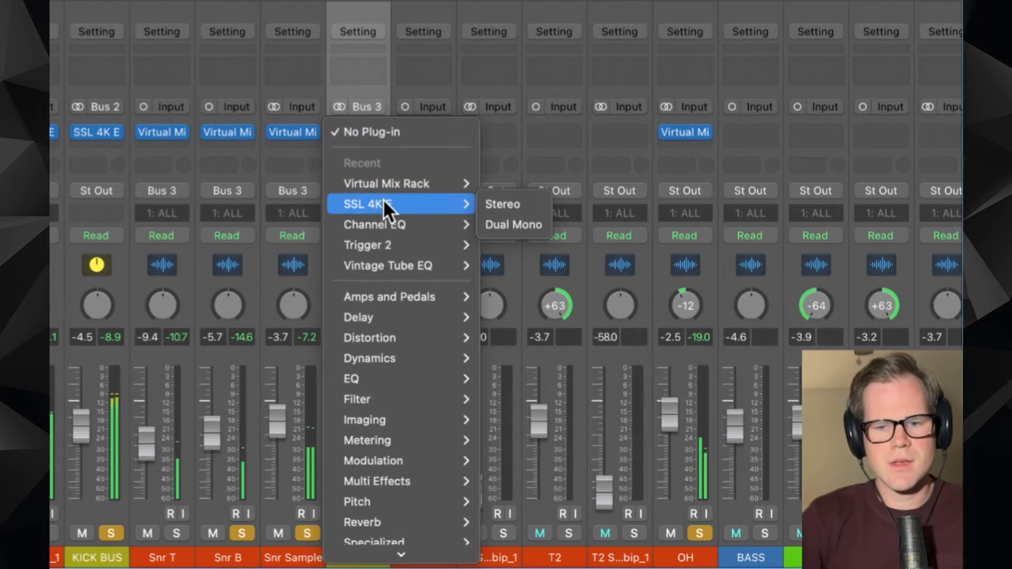
scroll(384, 200, down, 2)
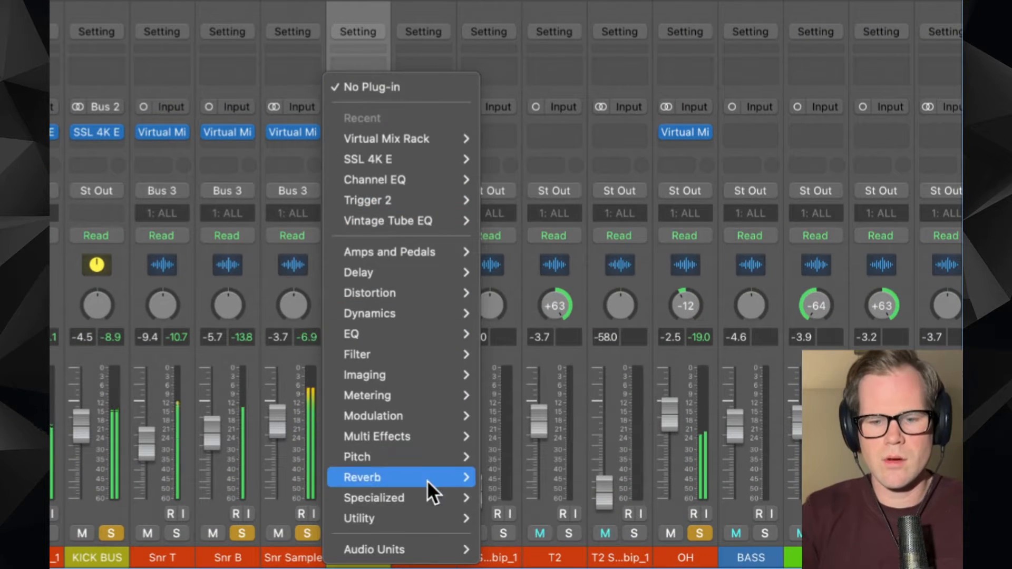
mouse_move(438, 545)
mouse_move(544, 511)
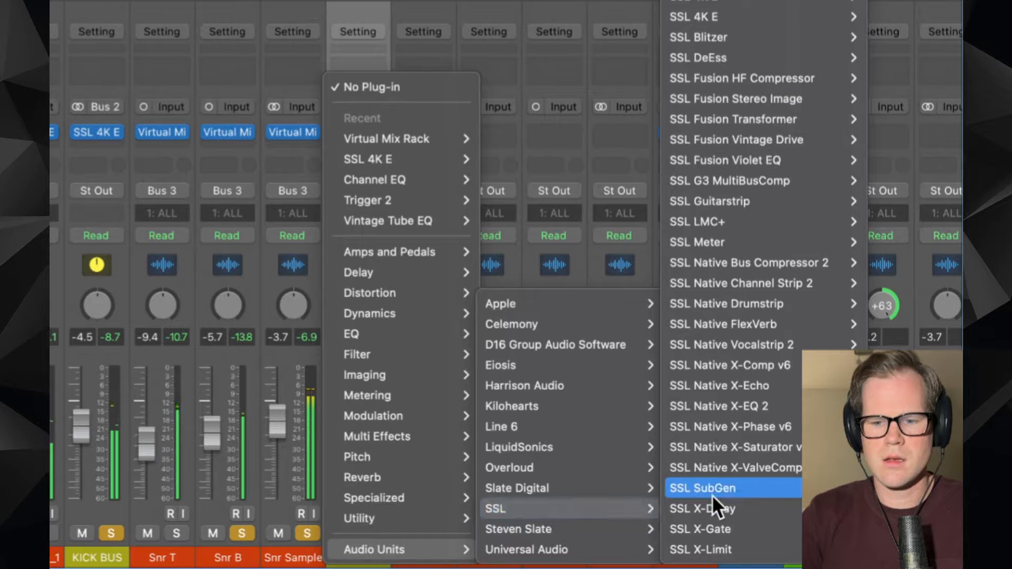
click(891, 532)
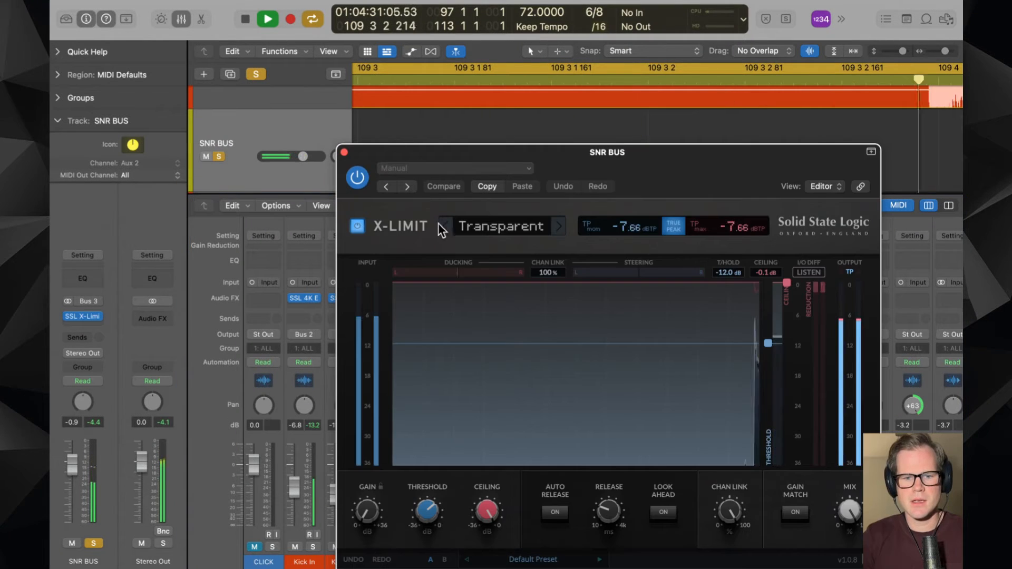
- Set the X-Limit ceiling to 0.0 dB and its threshold to -7.9 dB, and close the plug-in window
drag(580, 154, 436, 56)
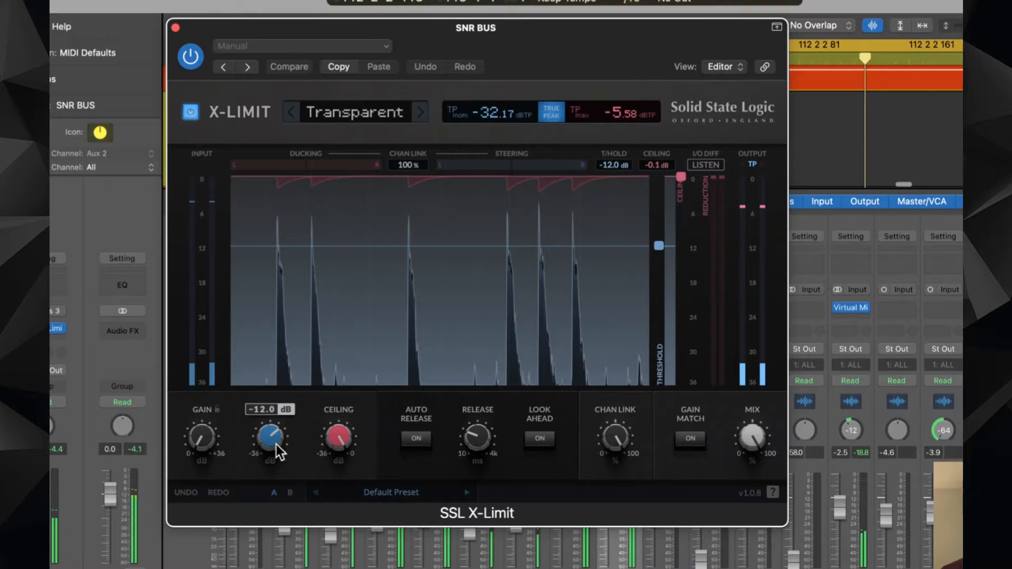
drag(282, 413, 253, 508)
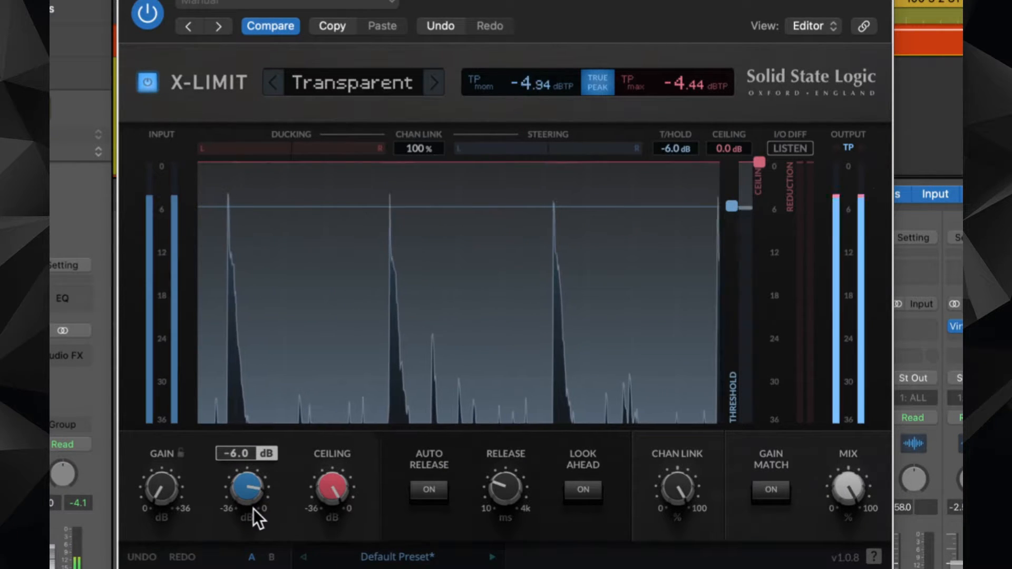
drag(253, 508, 259, 514)
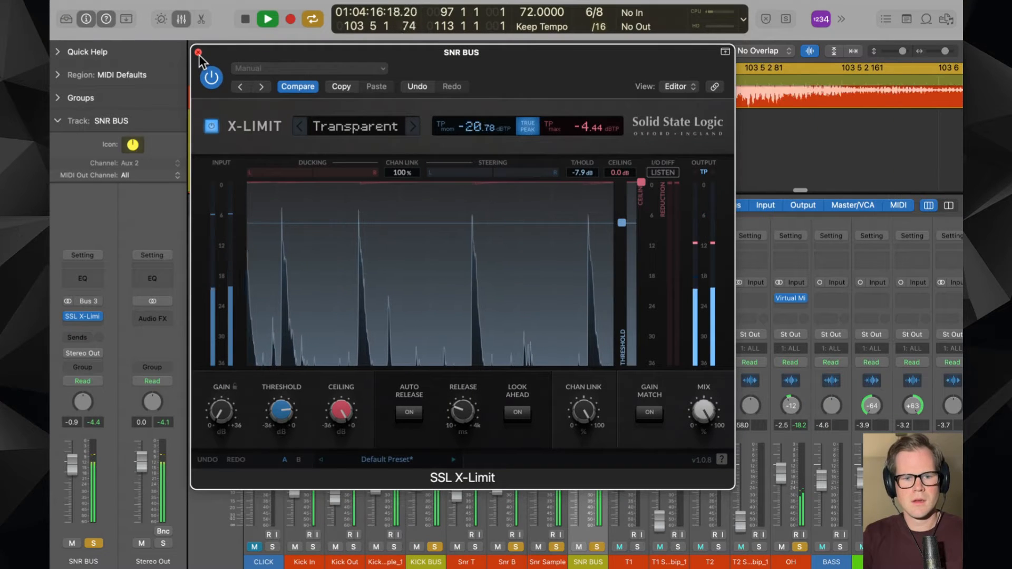
click(198, 53)
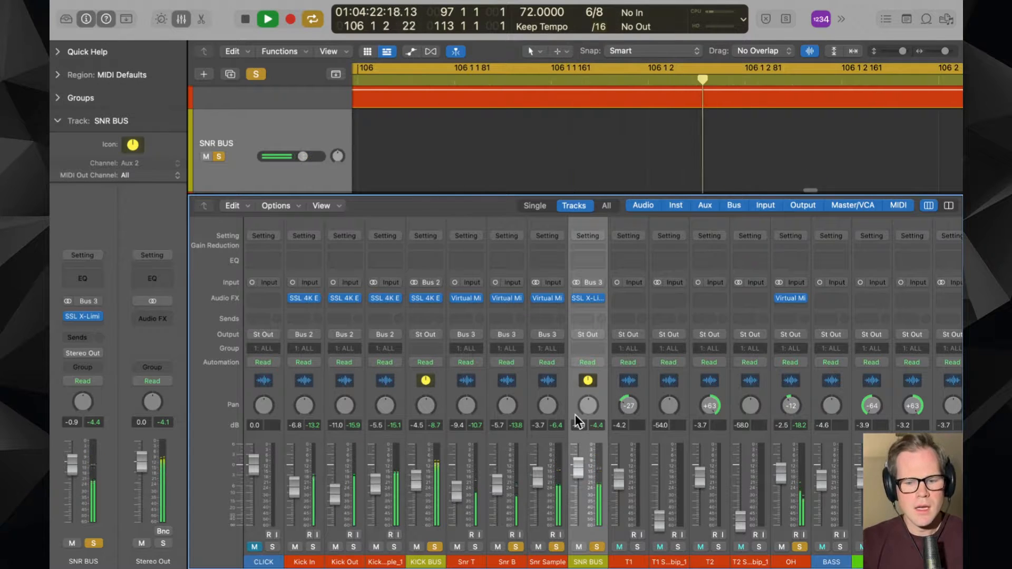
- Solo T1 and set the cycle range to bars 81 to 89, over BRIDGE 2, in the arrangement
scroll(574, 414, right, 4)
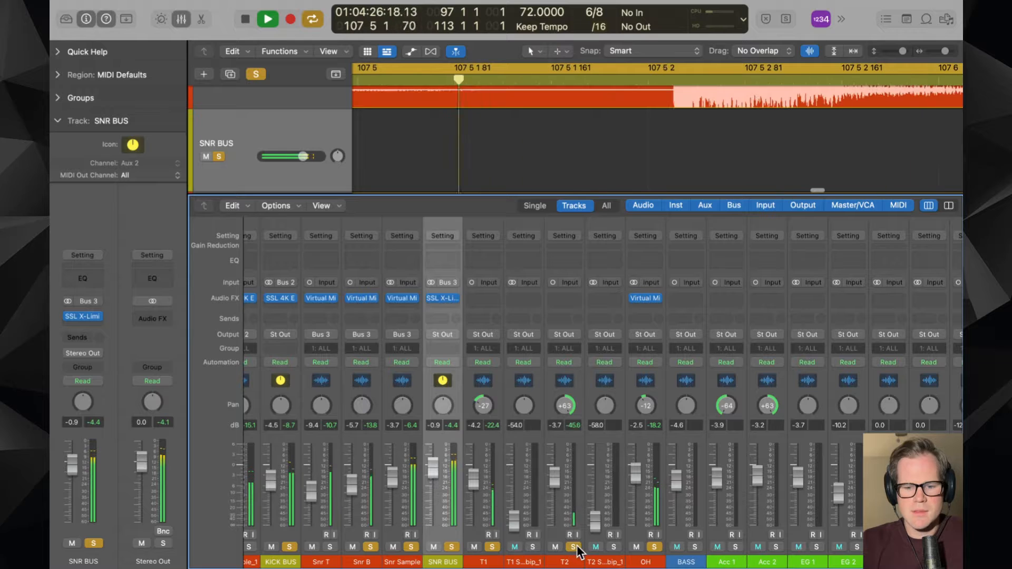
key(x)
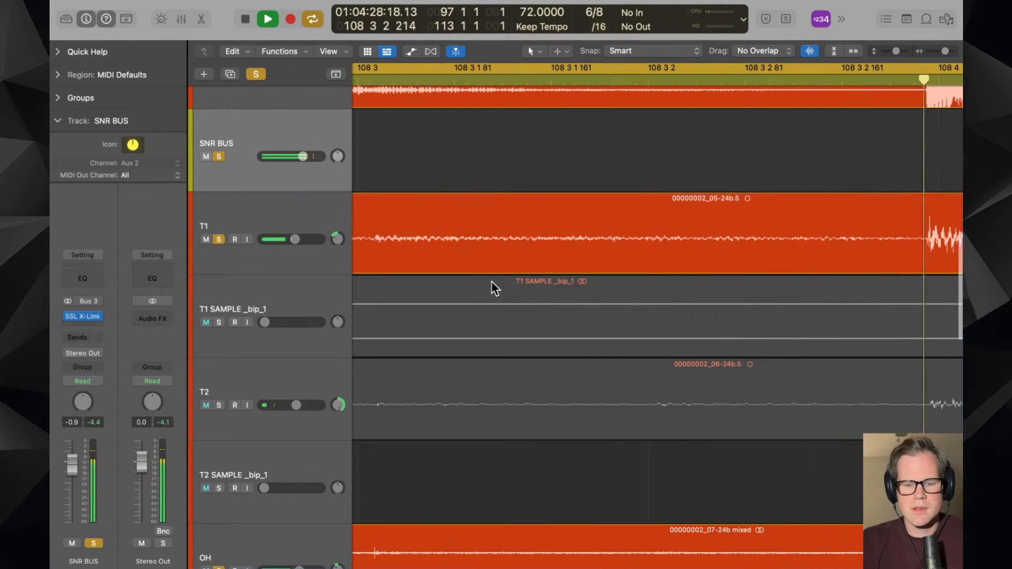
key(super+Left)
key(super+Left)
key(super+Left)
key(super+Left)
key(super+Left)
key(super+Left)
key(super+Left)
key(super+Up)
key(super+Up)
key(super+Left)
key(super+Left)
key(super+Left)
key(super+Up)
key(super+Up)
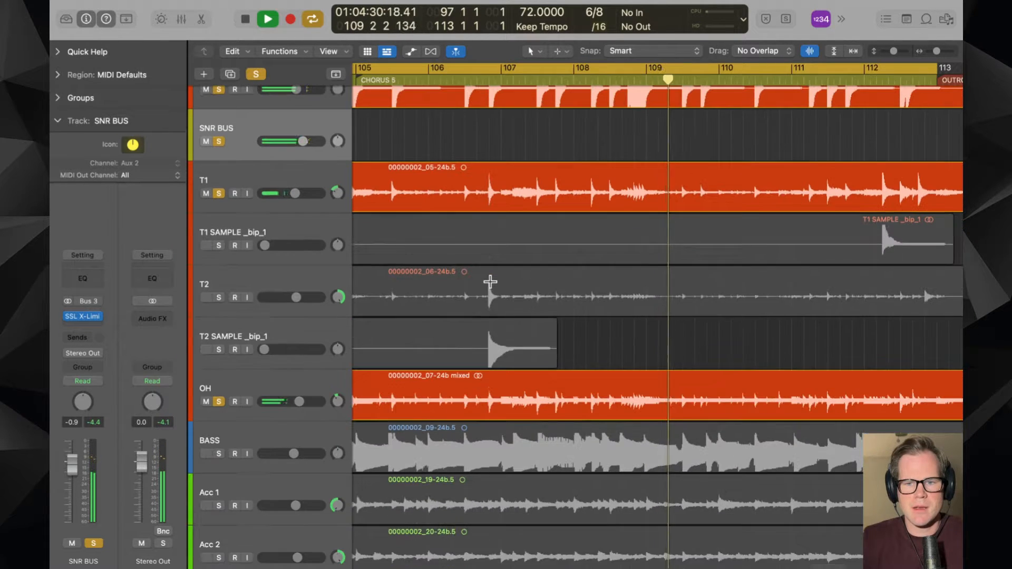
scroll(490, 282, left, 8)
key(super+Left)
key(super+Left)
key(super+Left)
key(super+Left)
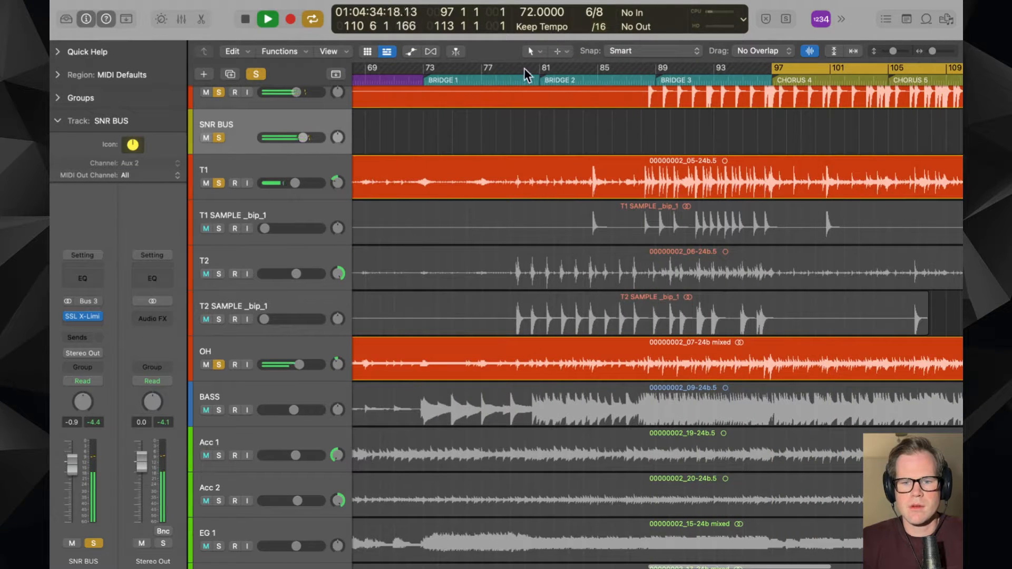
drag(556, 69, 651, 112)
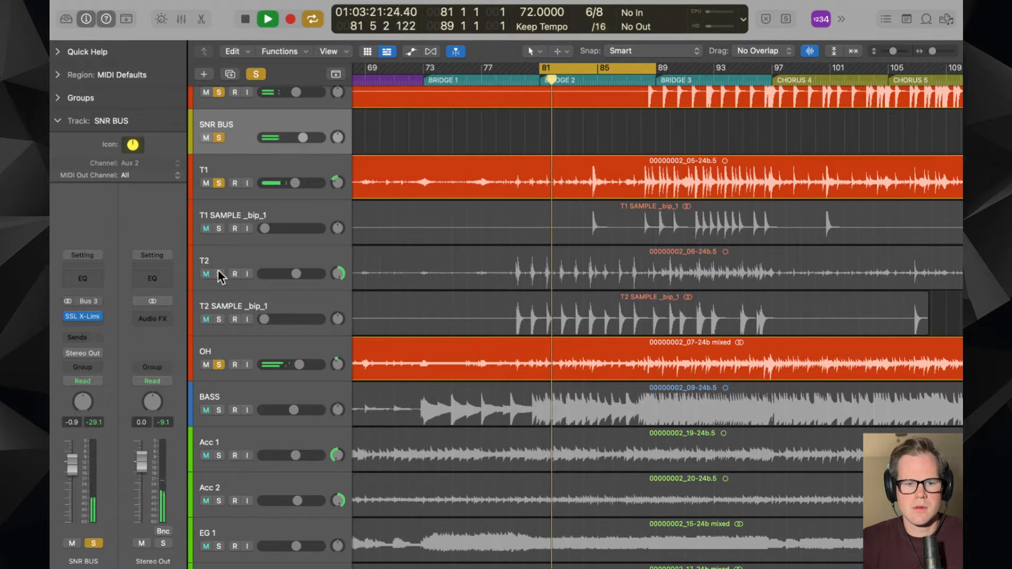
- Clear all solos, solo only the T1 track and select it
click(219, 319)
click(221, 300)
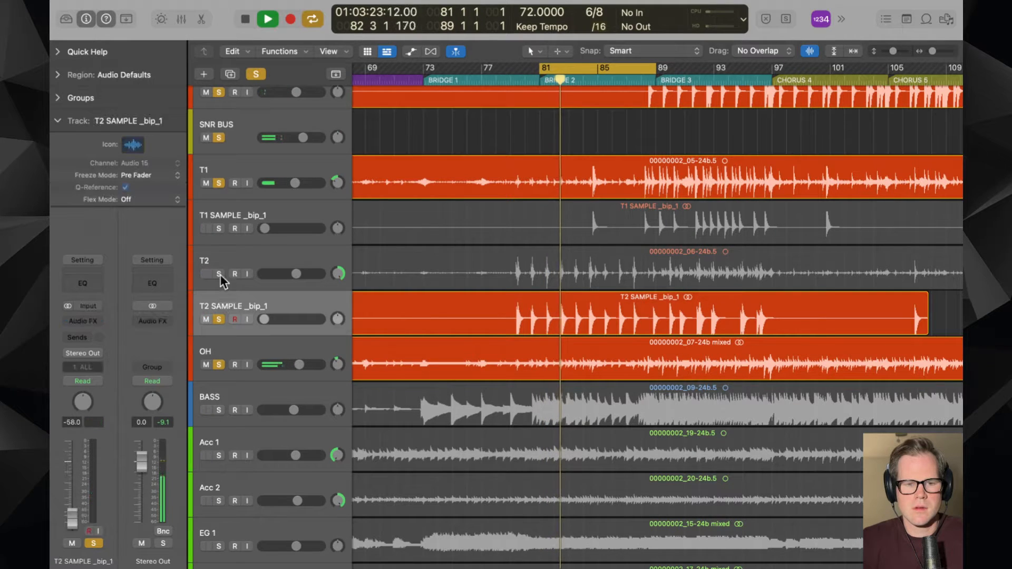
click(256, 74)
click(218, 183)
scroll(490, 188, down, 1)
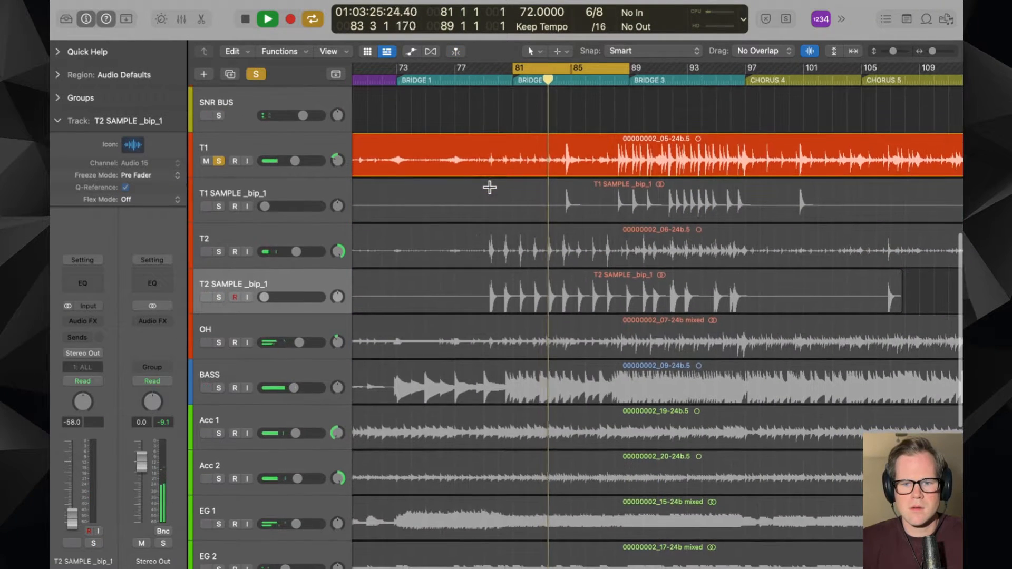
click(284, 139)
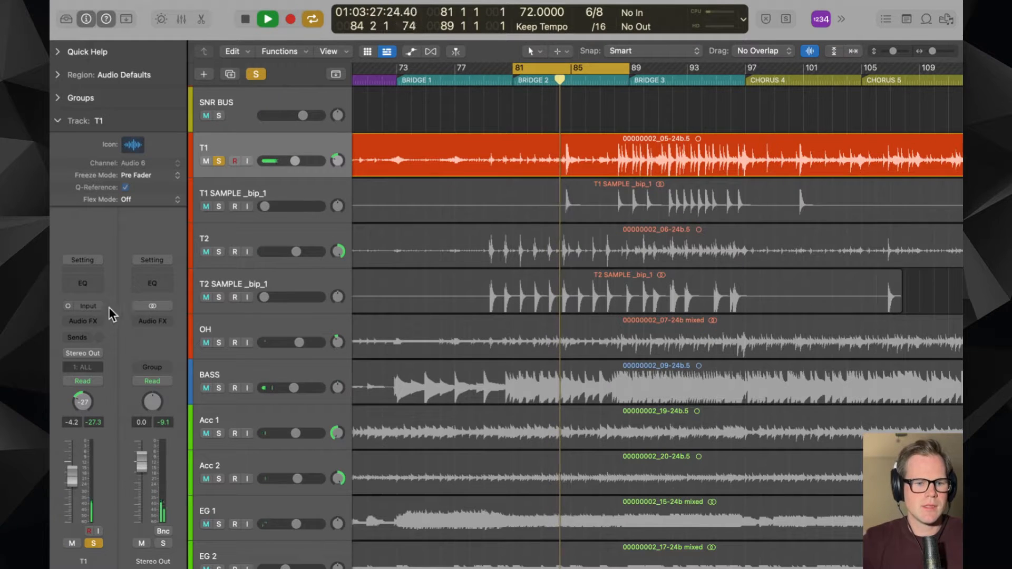
- Insert the mono Virtual Mix Rack plug-in on the T1 track
click(95, 320)
mouse_move(106, 367)
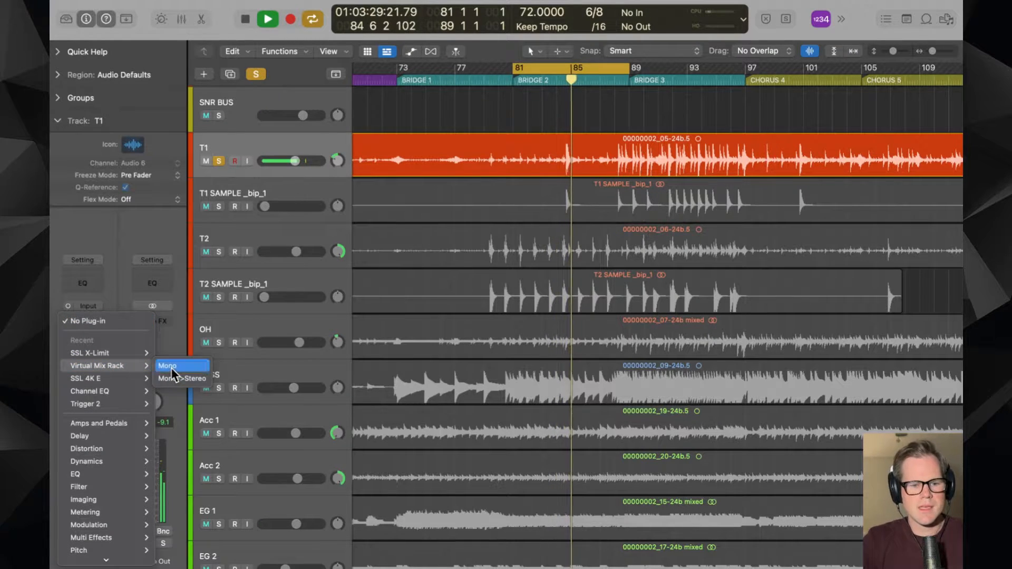
click(171, 368)
drag(612, 156, 437, 94)
- Add a Gate:Drums module between the Virtual Channel and Trimmer modules and load its Tom Debleed Smooth preset
click(191, 167)
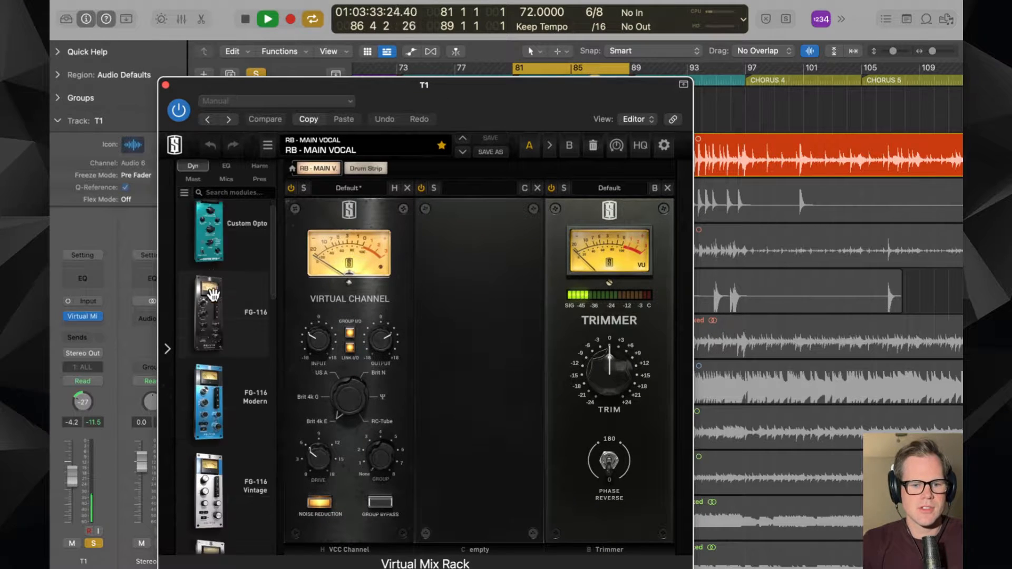
scroll(213, 294, down, 5)
drag(222, 317, 453, 317)
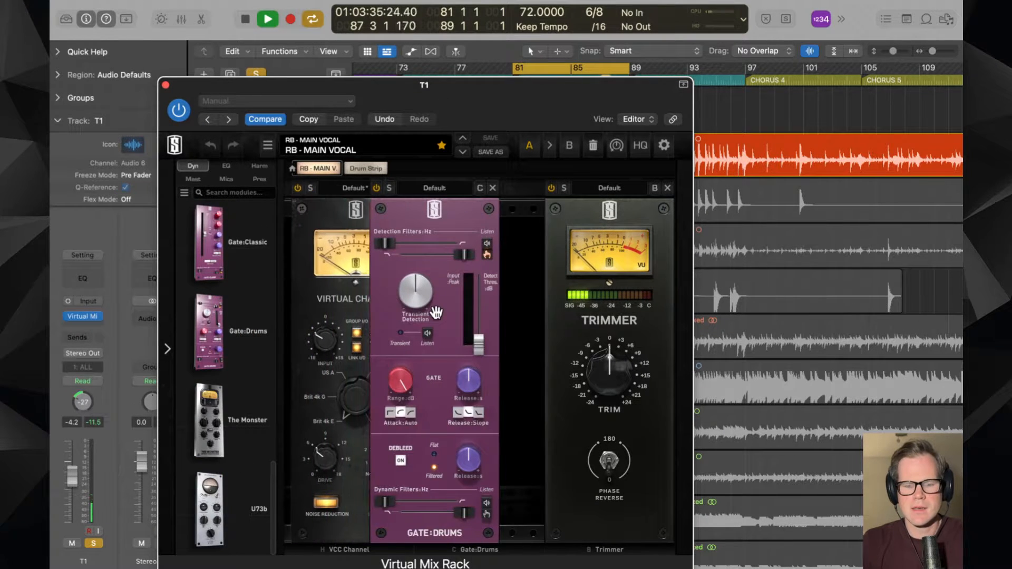
click(466, 188)
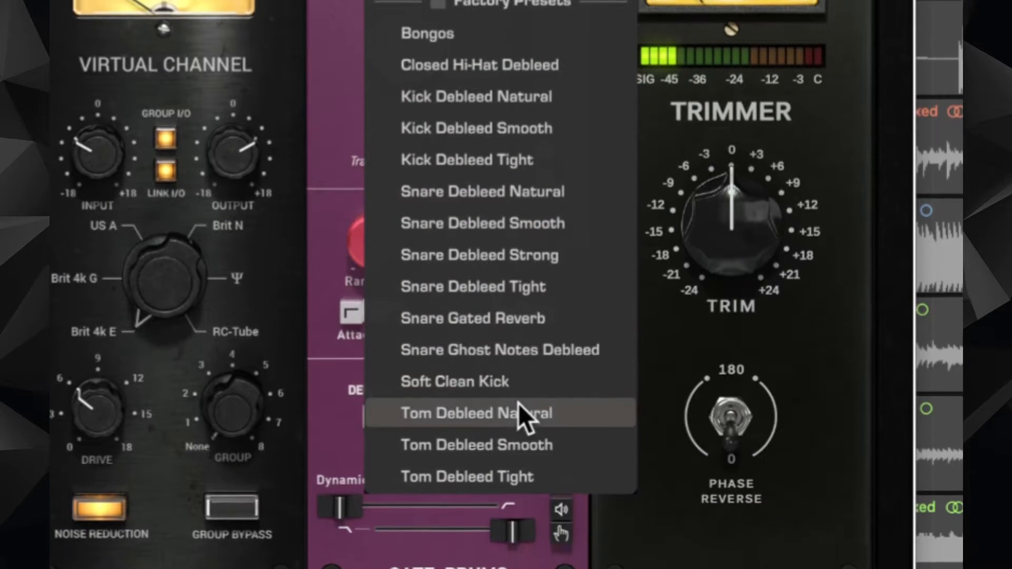
click(514, 562)
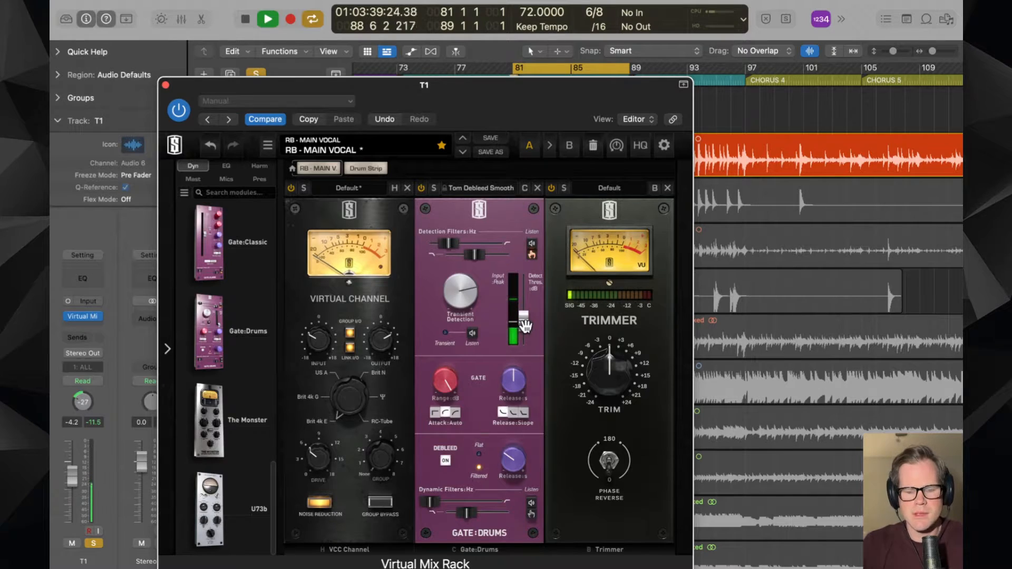
- Play the soloed T1 track from around bar 84 to audition the gate on the tom hit
drag(540, 121, 540, 431)
key(space)
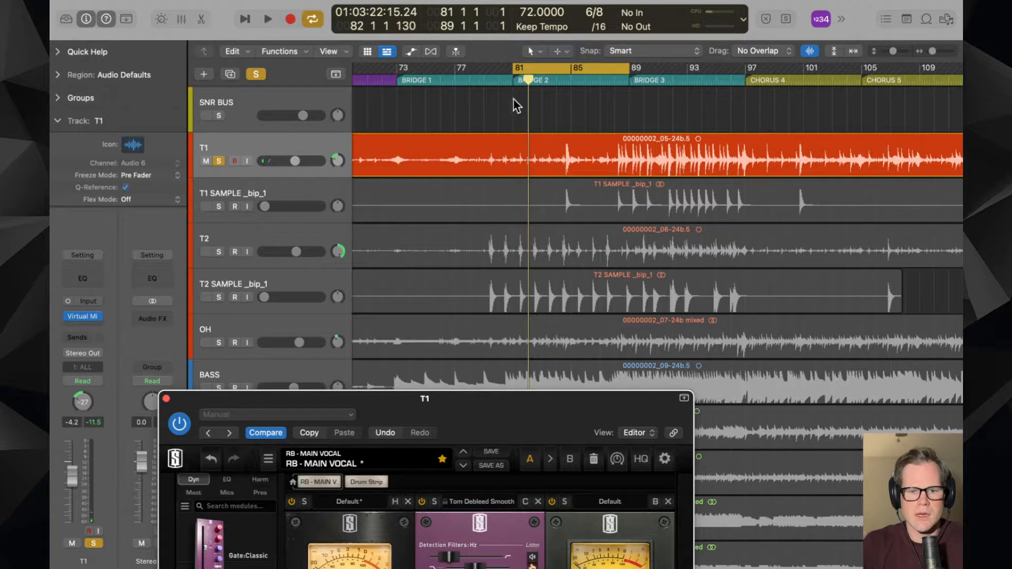
click(561, 72)
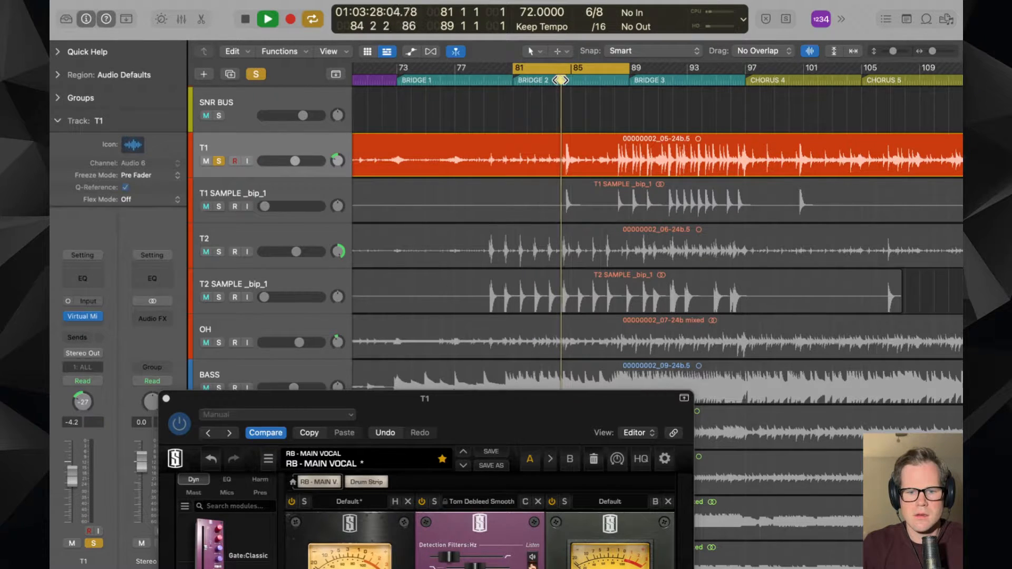
drag(513, 365, 558, 78)
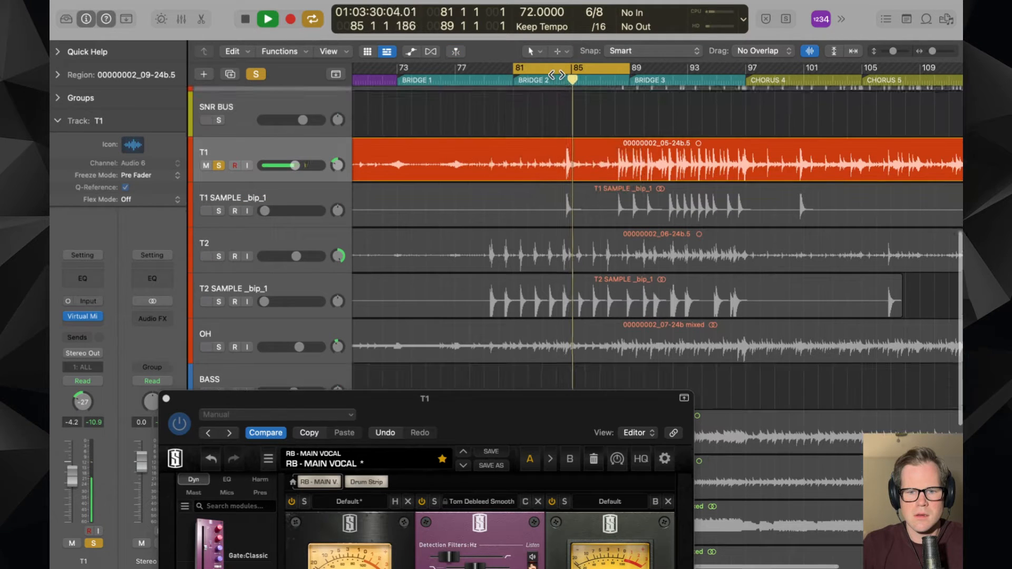
key(super+z)
- Extend the cycle range to bars 81 to 97, covering BRIDGE 2 and BRIDGE 3
drag(508, 417, 524, 201)
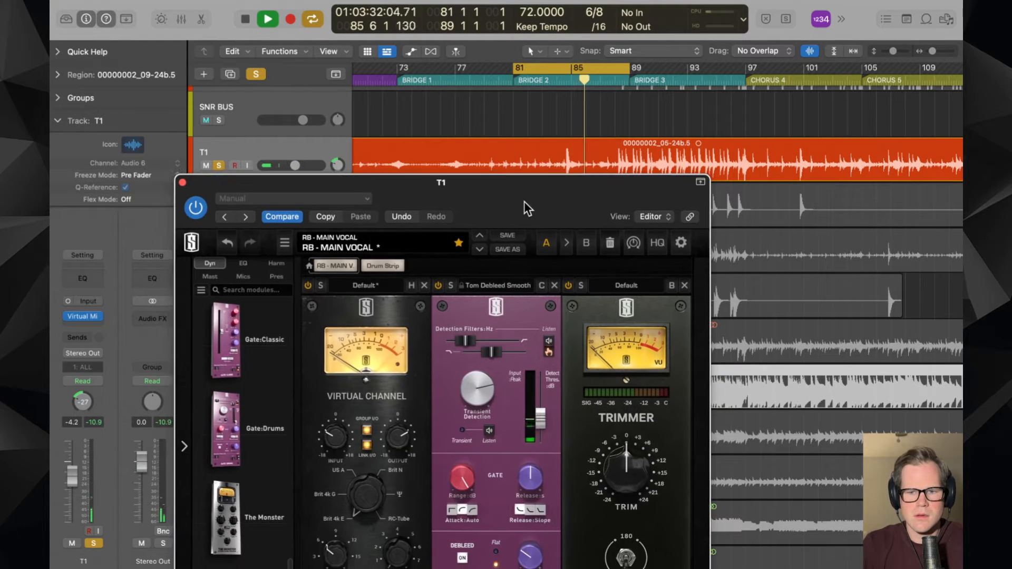
click(628, 73)
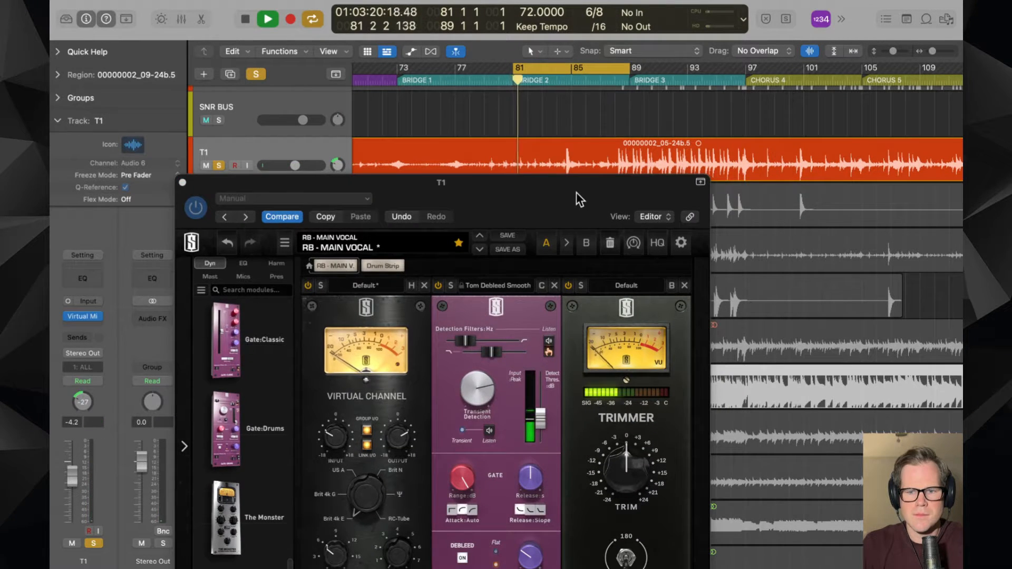
drag(641, 67, 748, 68)
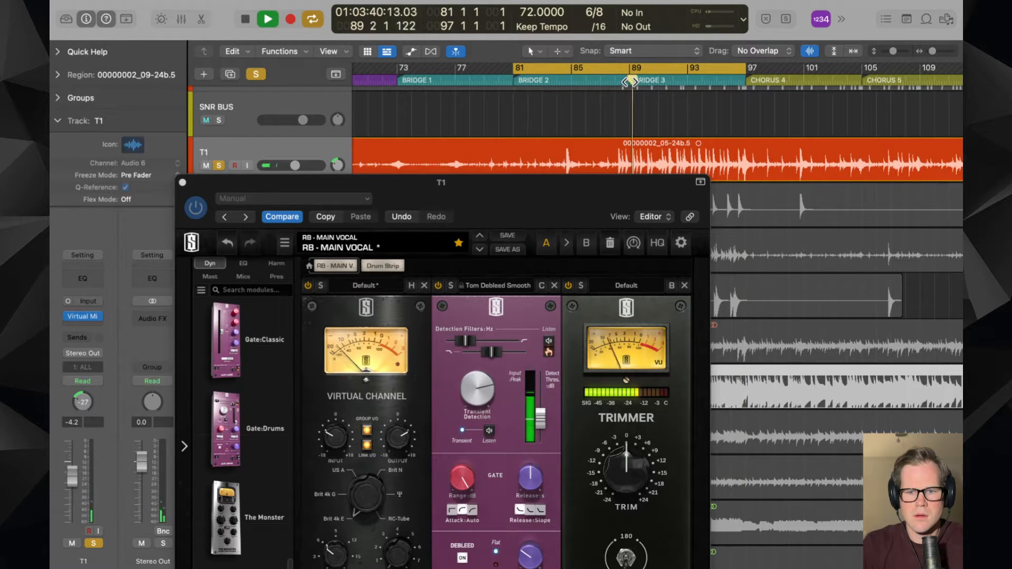
- Set the Gate:Drums transient detection to 8.25 and gate release to 1.1 s, and raise the detection threshold
drag(575, 208, 576, 34)
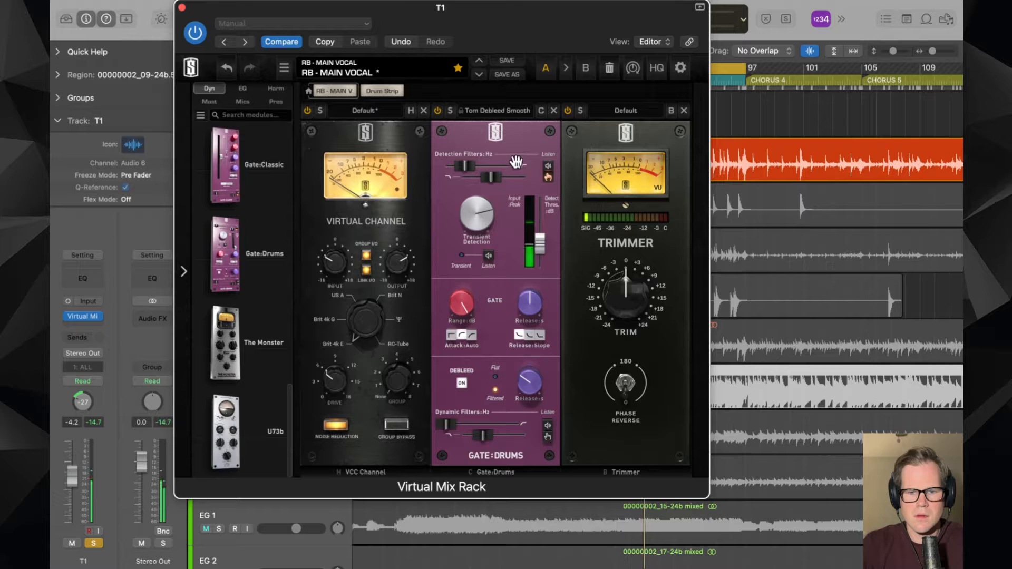
drag(486, 210, 486, 212)
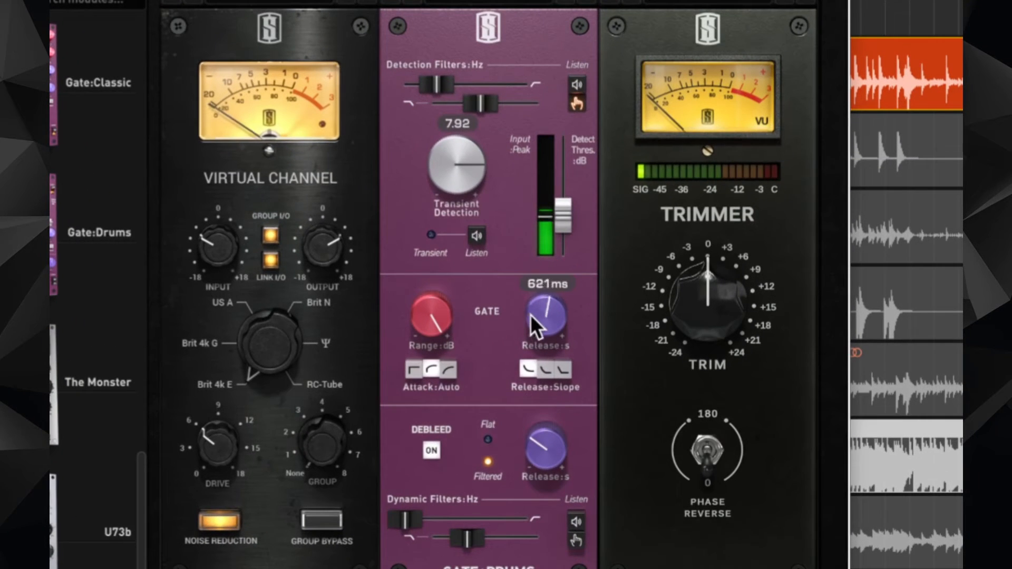
drag(520, 302, 519, 289)
drag(483, 179, 482, 165)
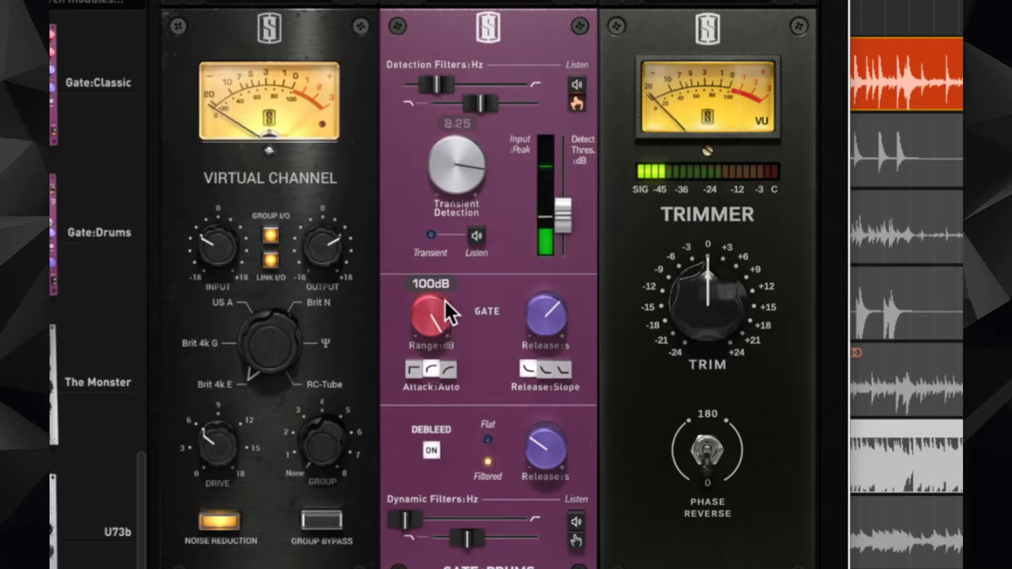
mouse_move(445, 300)
mouse_down()
mouse_move(445, 379)
mouse_move(445, 301)
mouse_up()
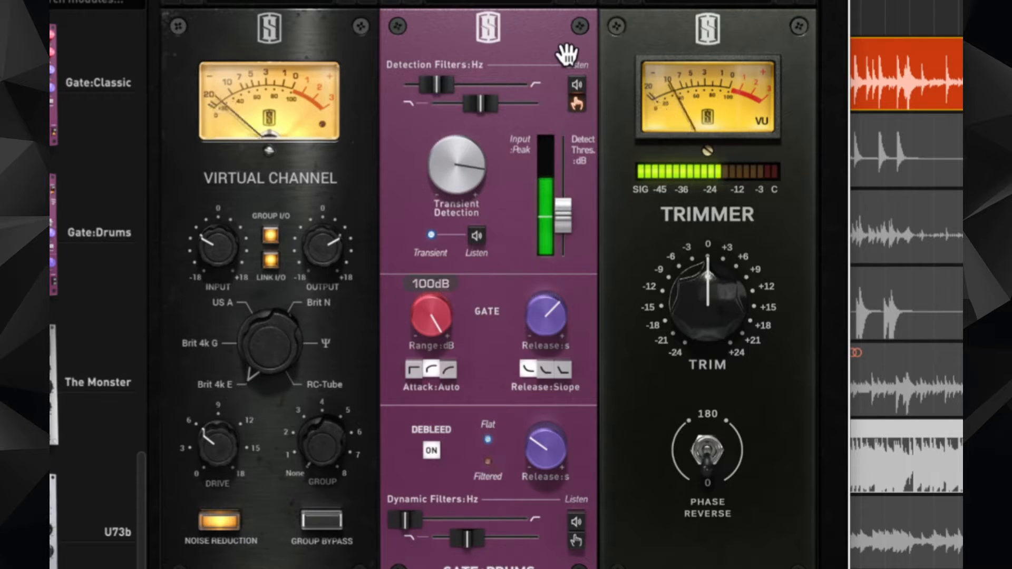
drag(560, 206, 557, 191)
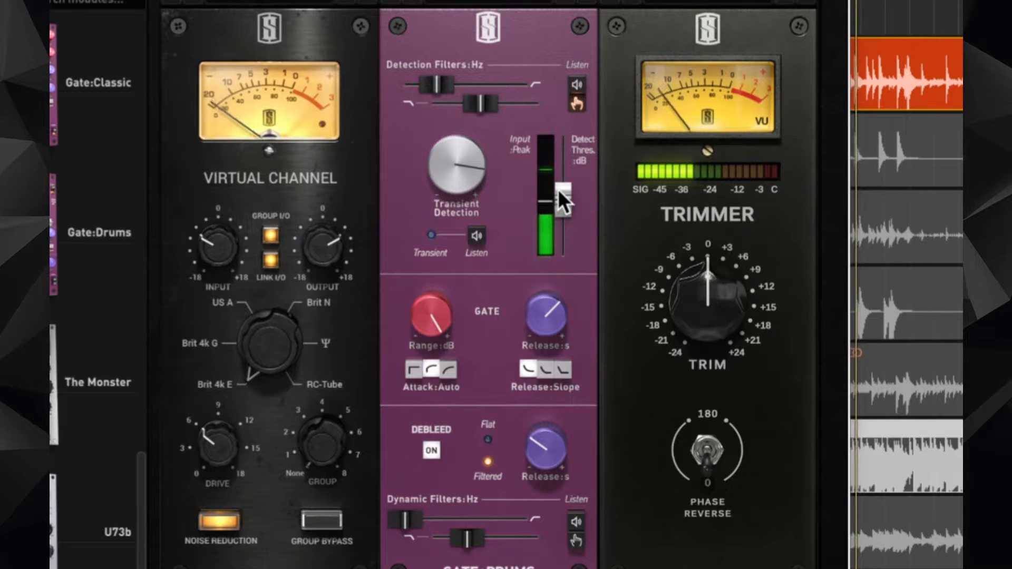
- Compare the gate with debleed off and on, shorten the debleed release, and set transient detection to 8.60
click(437, 452)
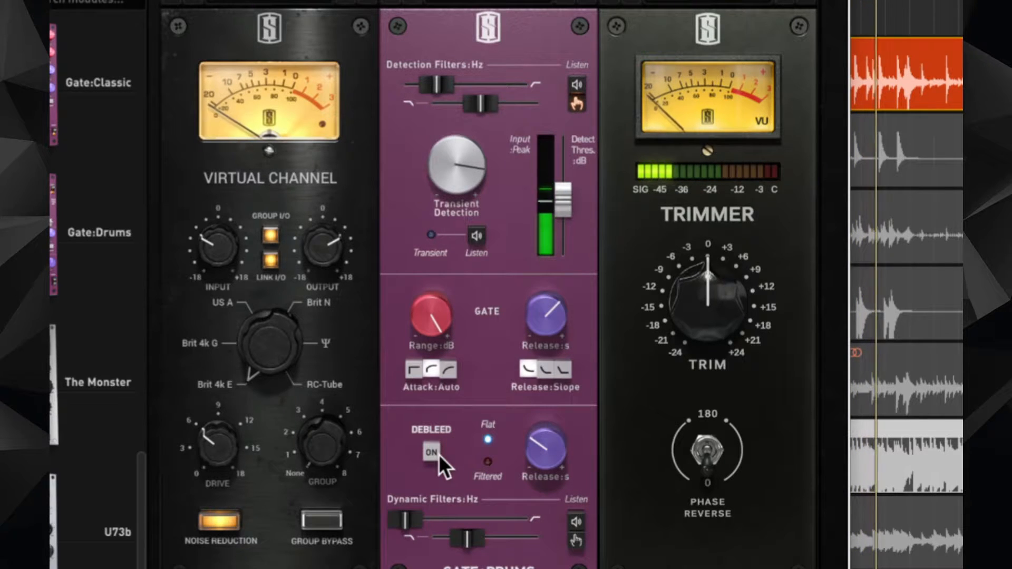
click(438, 454)
drag(543, 449, 548, 474)
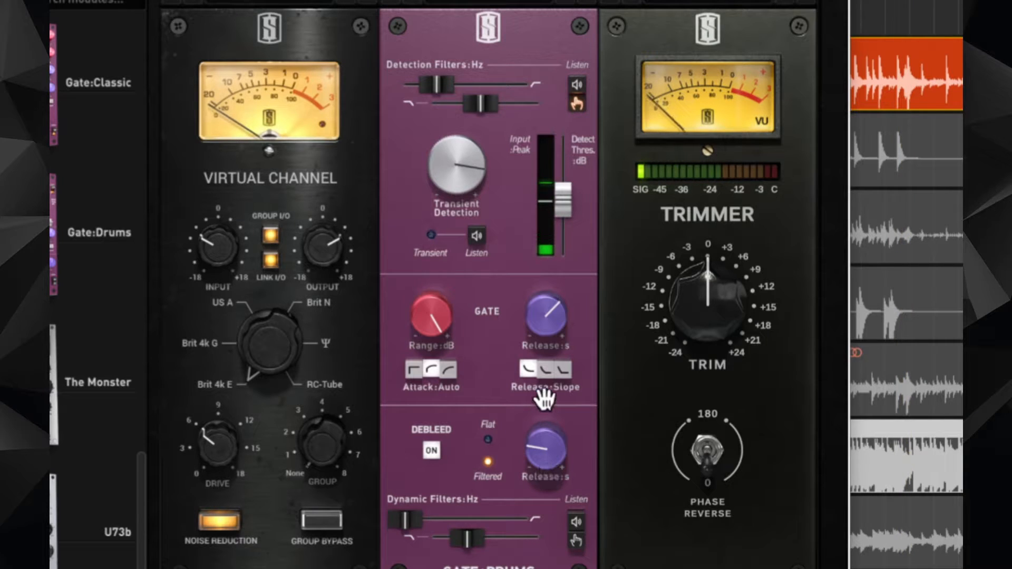
click(545, 302)
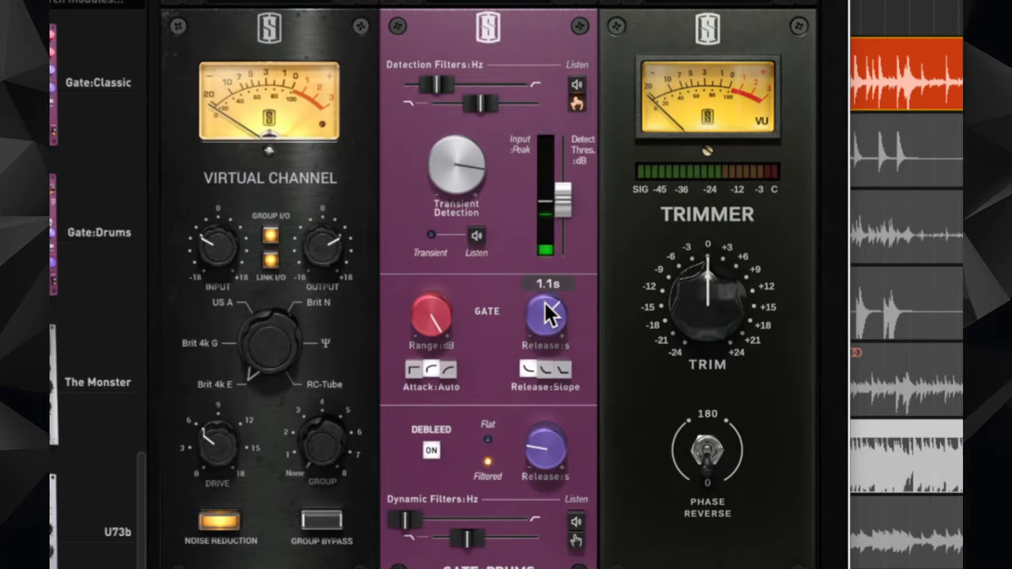
mouse_move(468, 172)
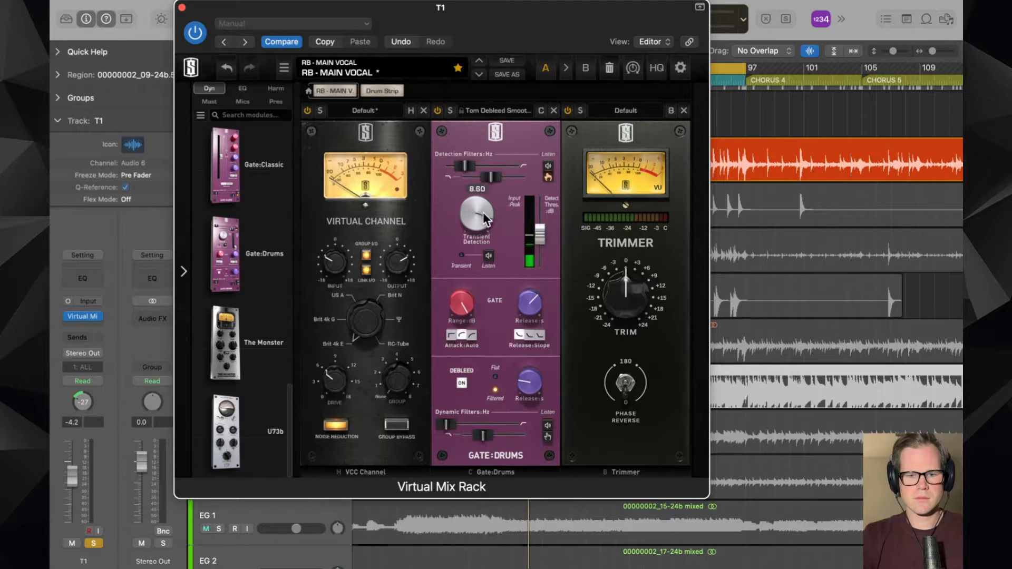
- Listen to T1 through the BRIDGE 2 tom hit, close the plug-in window and open the mixer
drag(463, 19, 462, 266)
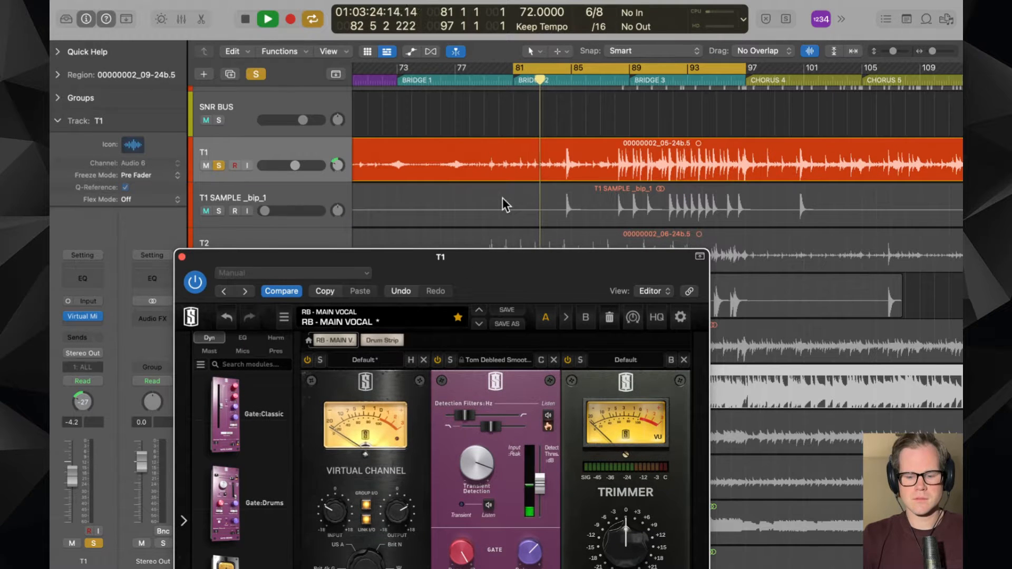
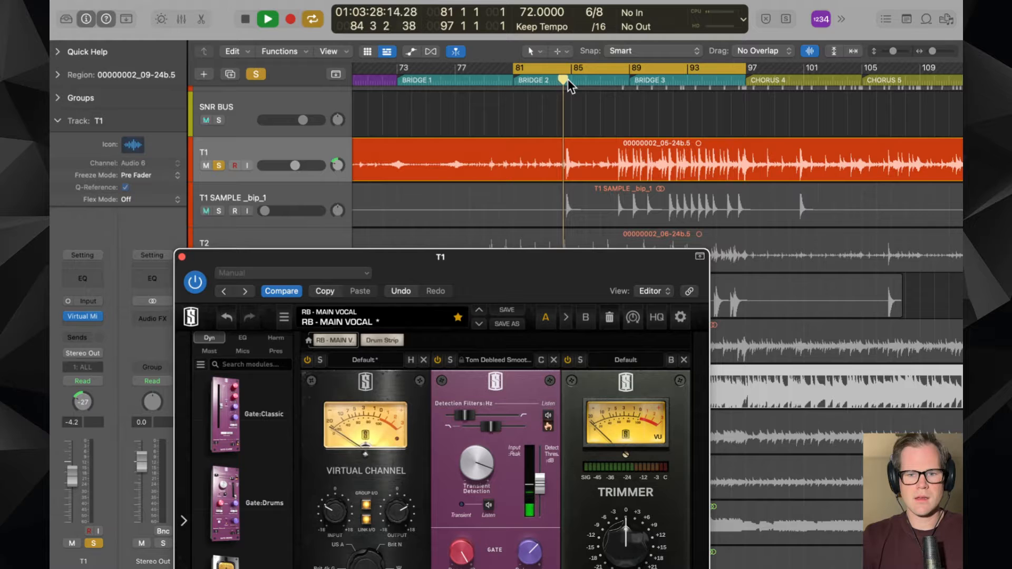
click(182, 257)
key(x)
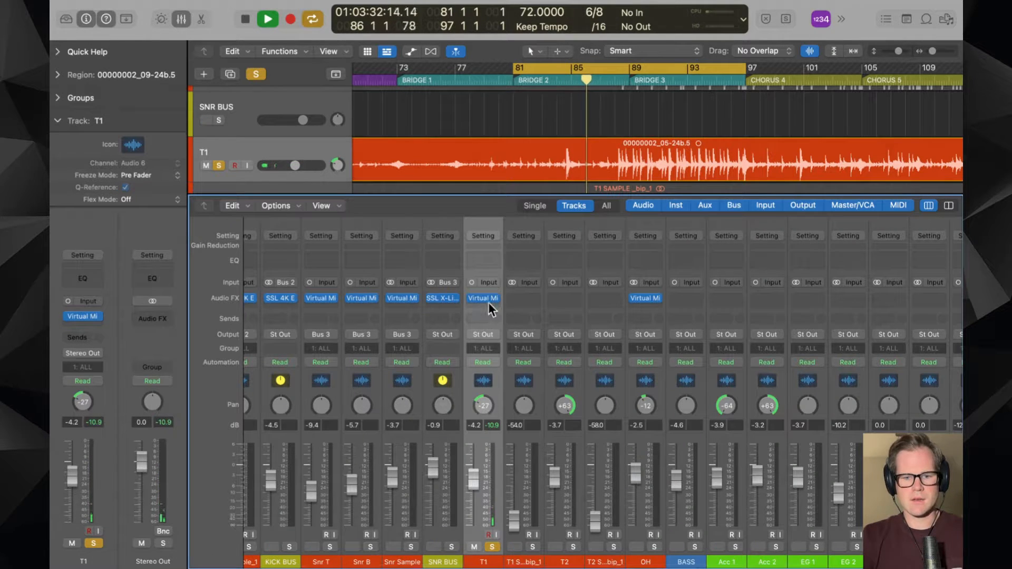
- Set the cycle range to bars 44 to 45 in VERSE 2 and play T1 from there into CHORUS 2
scroll(603, 144, left, 15)
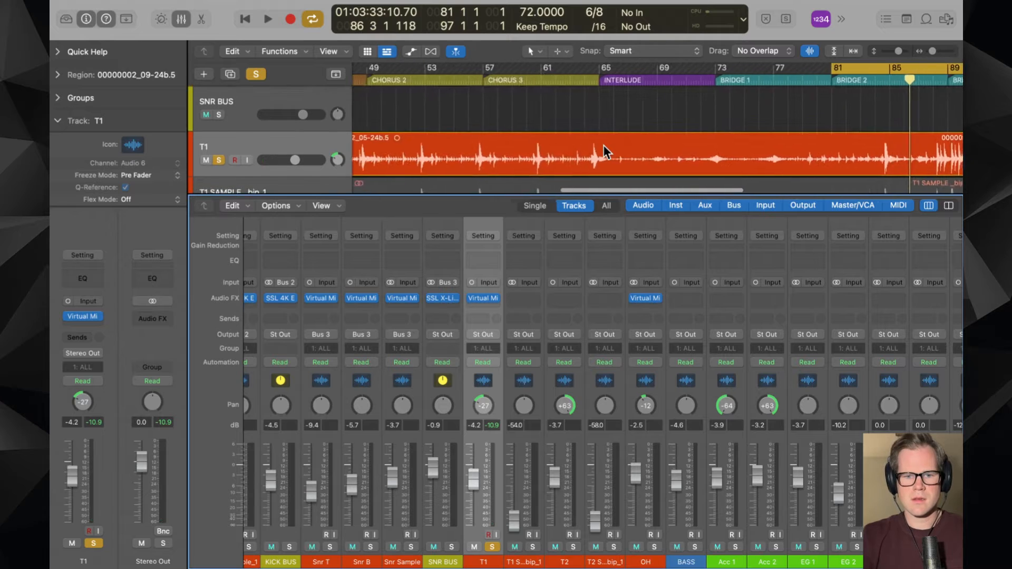
drag(476, 72, 488, 71)
key(space)
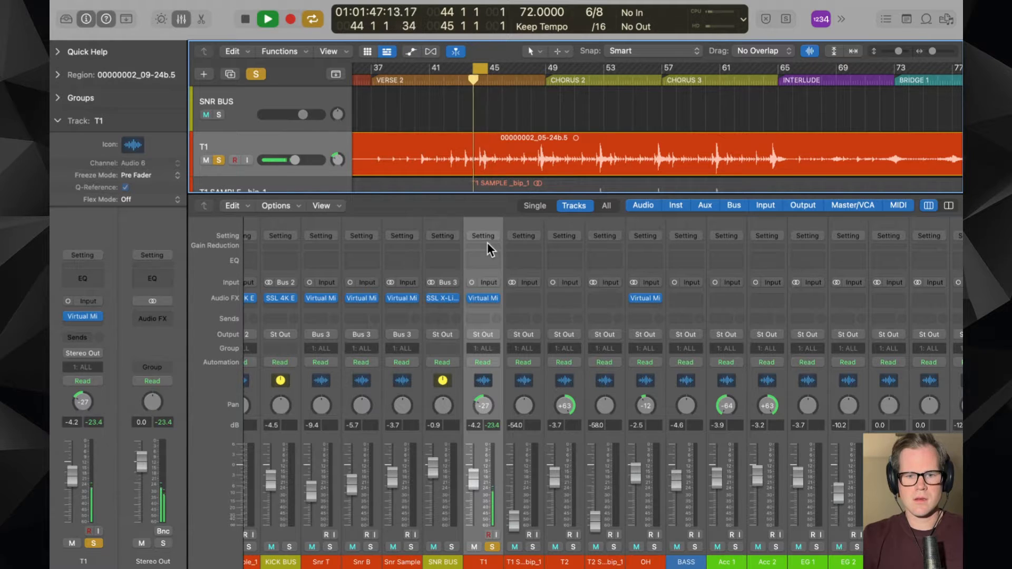
key(space)
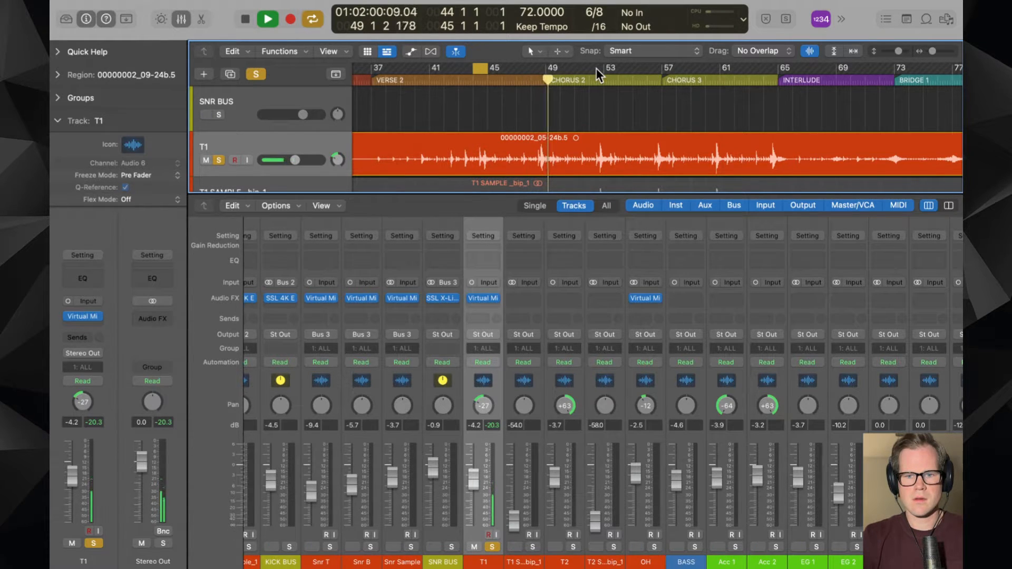
key(space)
key(space)
key(space)
- Set the cycle range to bars 89 to 97, over BRIDGE 3, and reopen T1's Virtual Mix Rack
scroll(644, 95, right, 10)
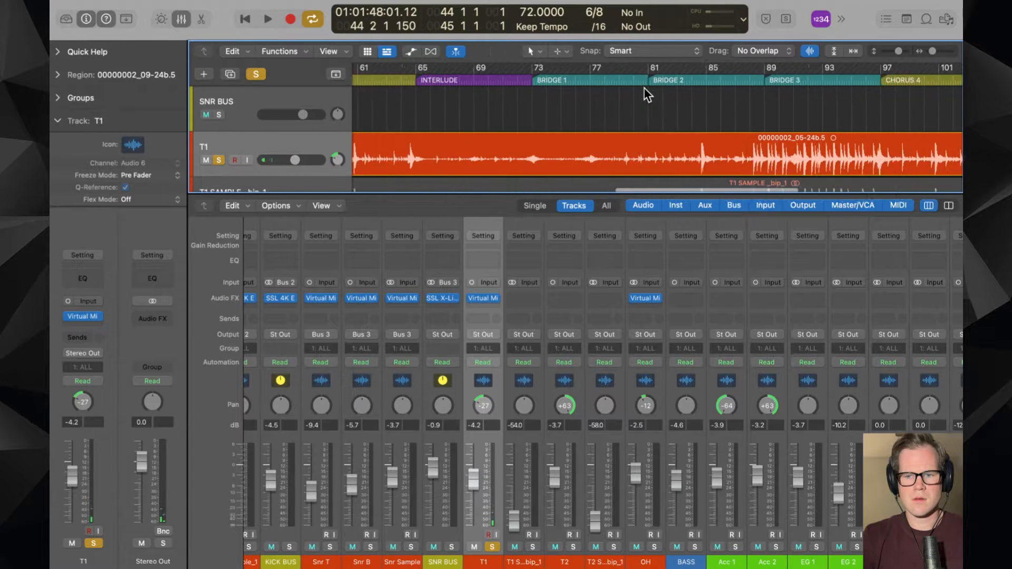
drag(675, 67, 785, 69)
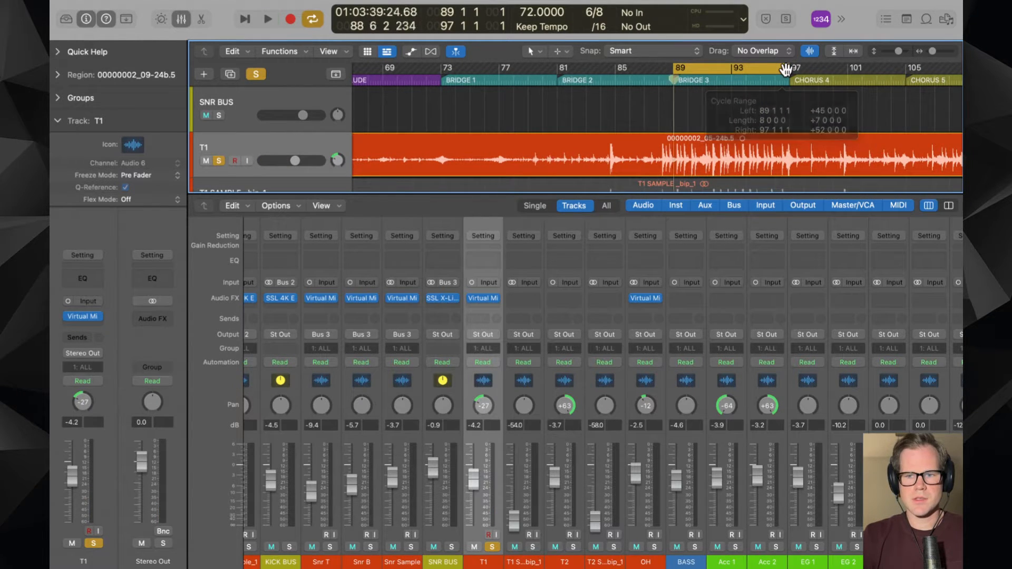
click(484, 299)
drag(512, 285, 439, 122)
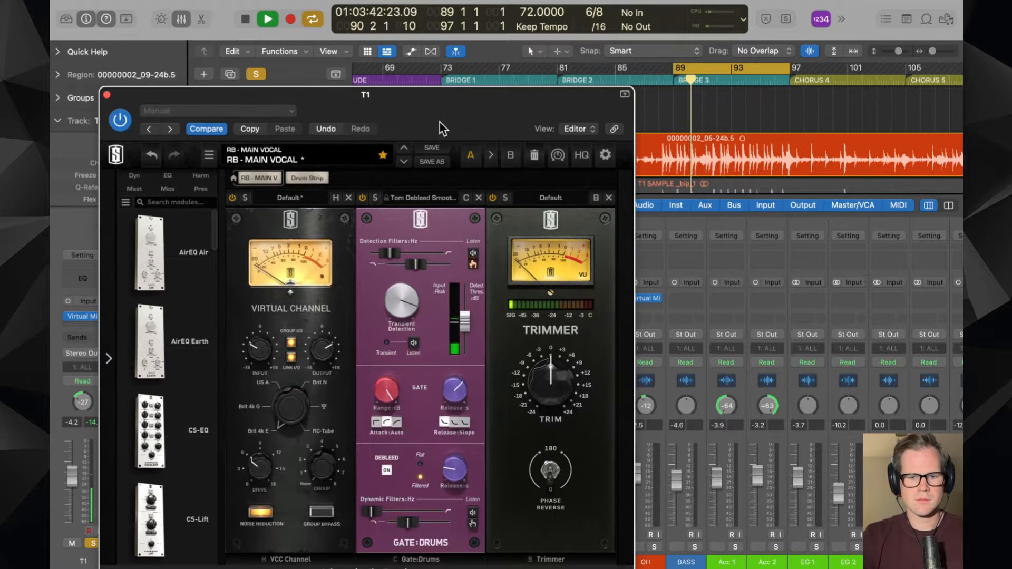
- Add an FG-S EQ module between the Gate:Drums and Trimmer modules
click(181, 176)
scroll(158, 369, down, 5)
drag(150, 519, 514, 427)
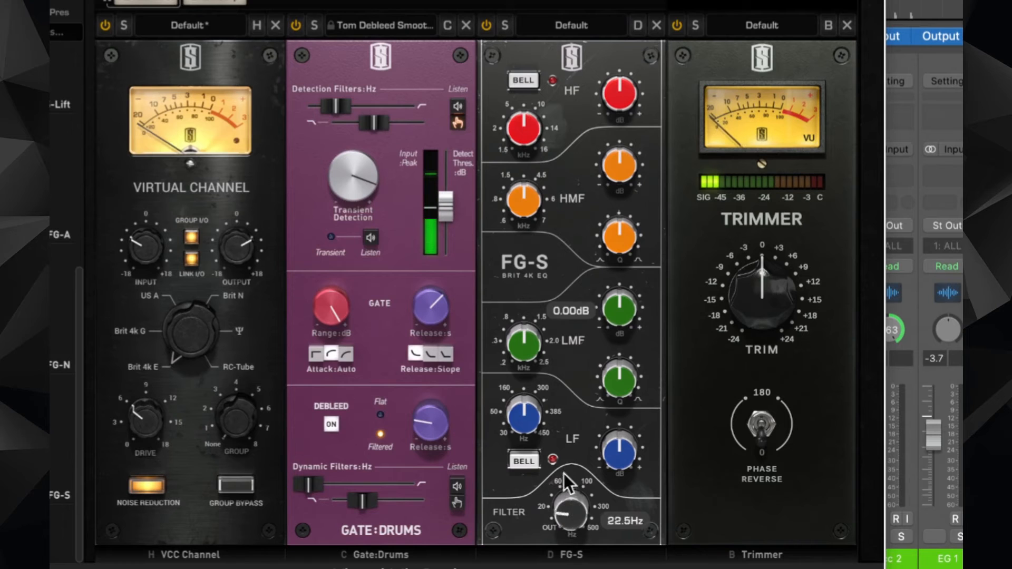
- Set the FG-S filter to 70.9 Hz and cut the LMF band at 615 Hz with a raised Q
drag(564, 474, 561, 437)
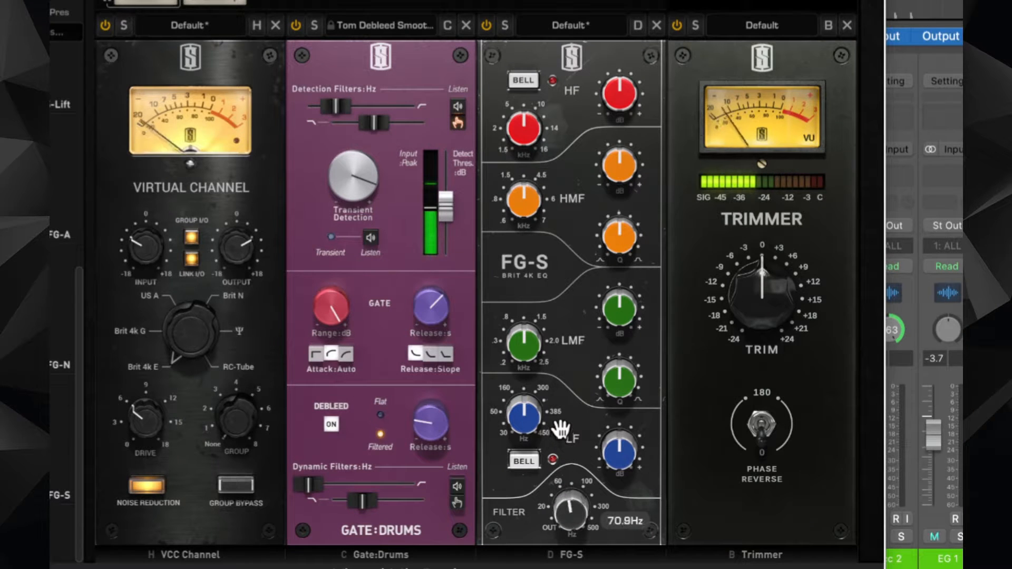
drag(618, 327, 619, 303)
drag(530, 341, 532, 374)
drag(605, 299, 606, 333)
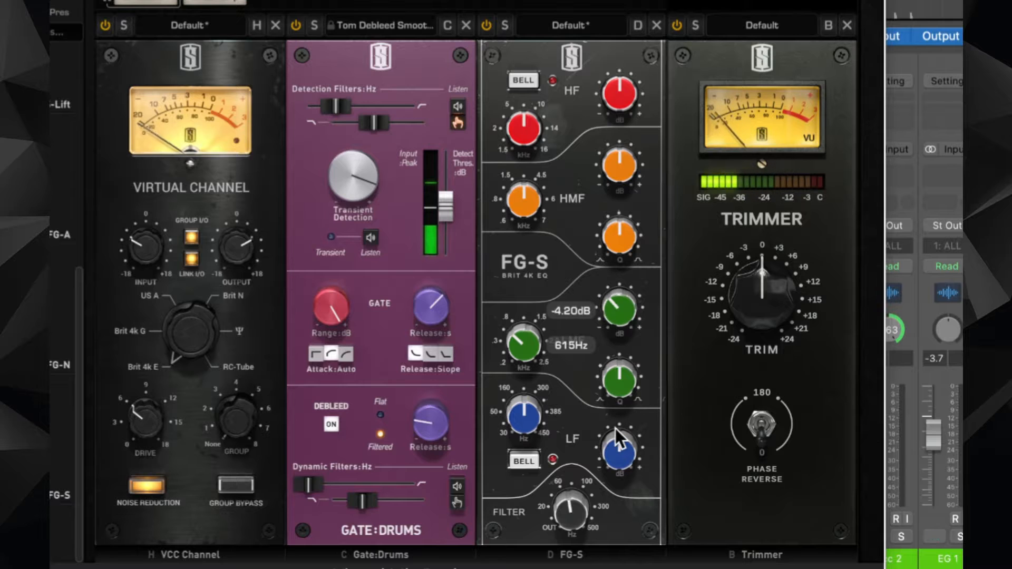
click(619, 448)
drag(619, 386, 618, 368)
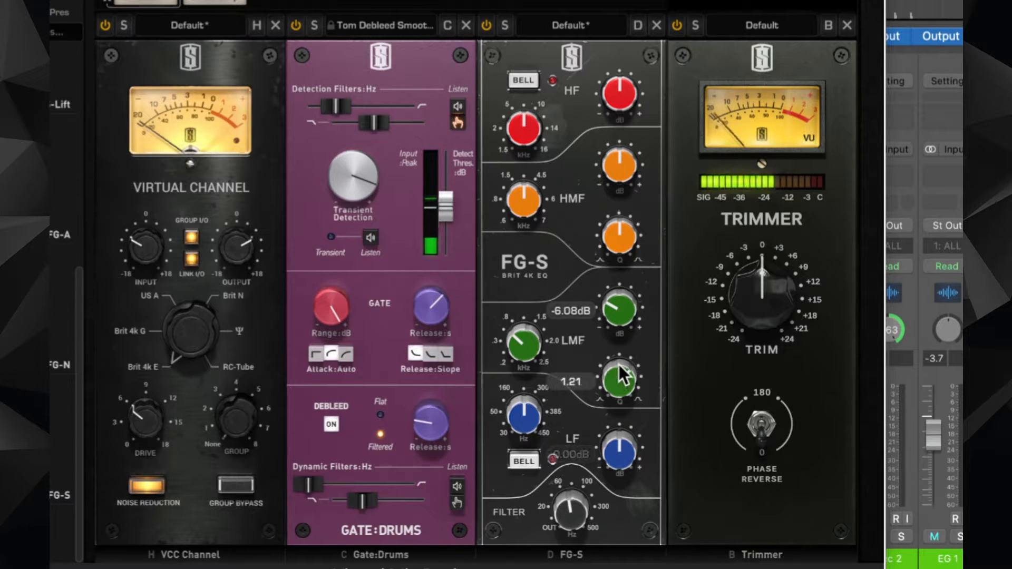
drag(618, 302, 618, 309)
- Shape T1's FG-S tone: boost HF by about 5.4 dB, boost the HMF band, and boost the LF bell at 102 Hz
drag(618, 96, 615, 39)
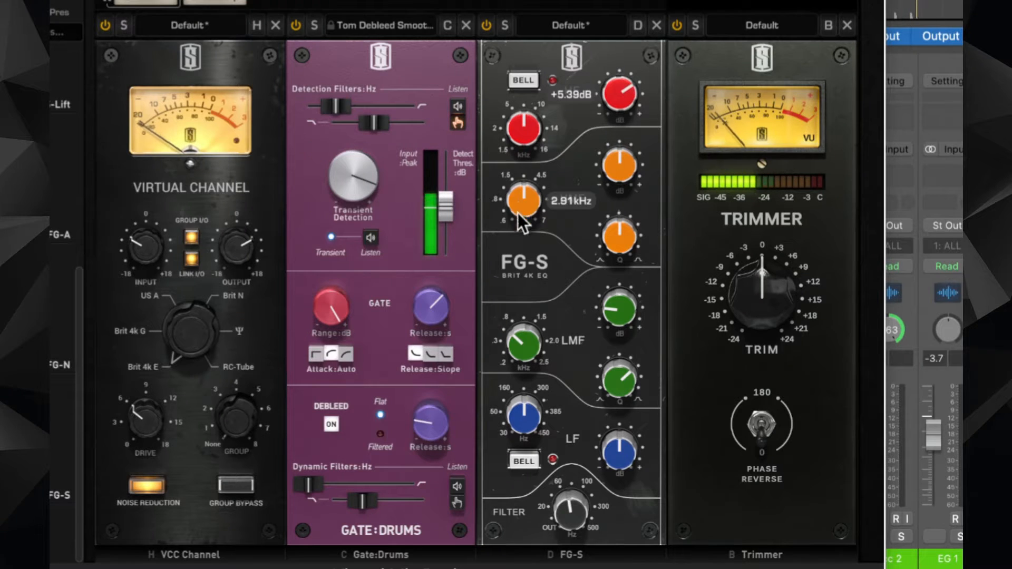
mouse_move(609, 152)
mouse_down()
mouse_move(608, 135)
mouse_move(608, 145)
mouse_up()
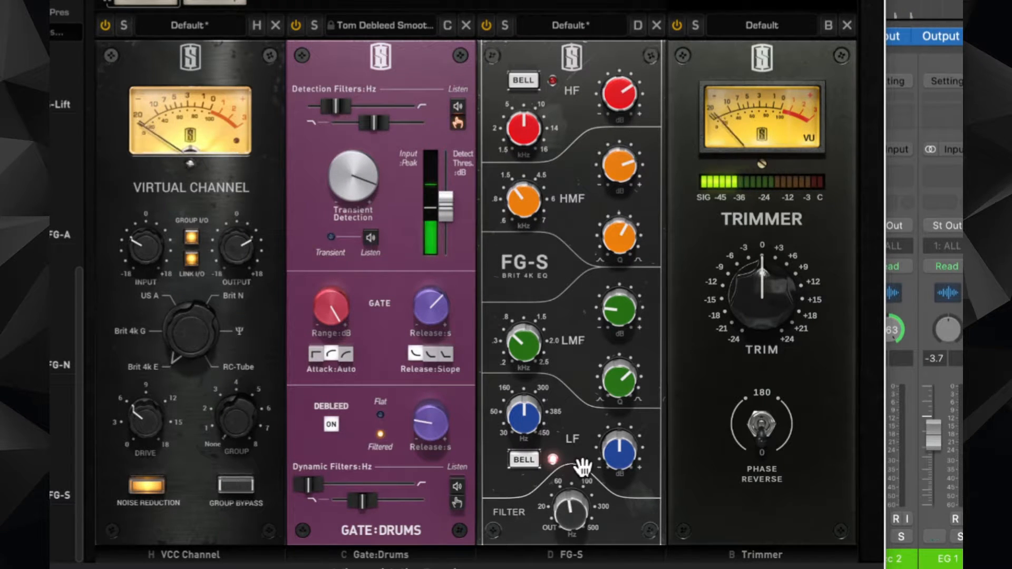
drag(580, 469, 621, 163)
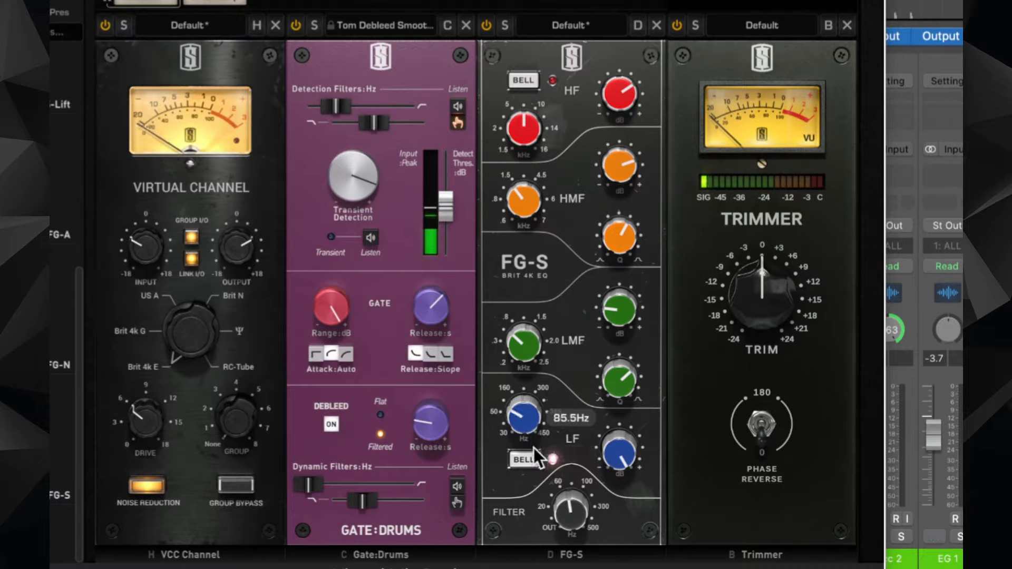
drag(533, 439, 533, 439)
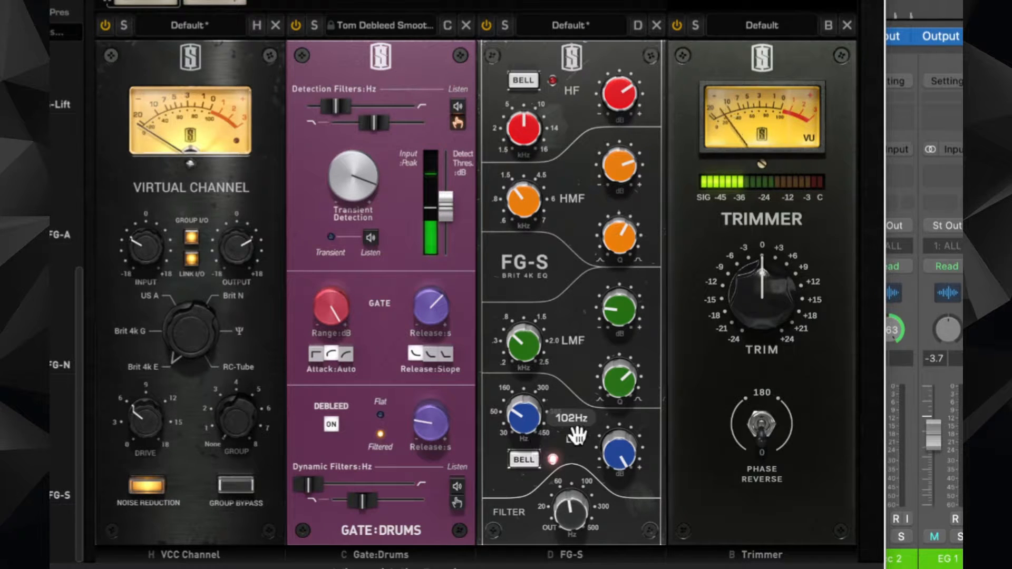
drag(612, 453, 611, 462)
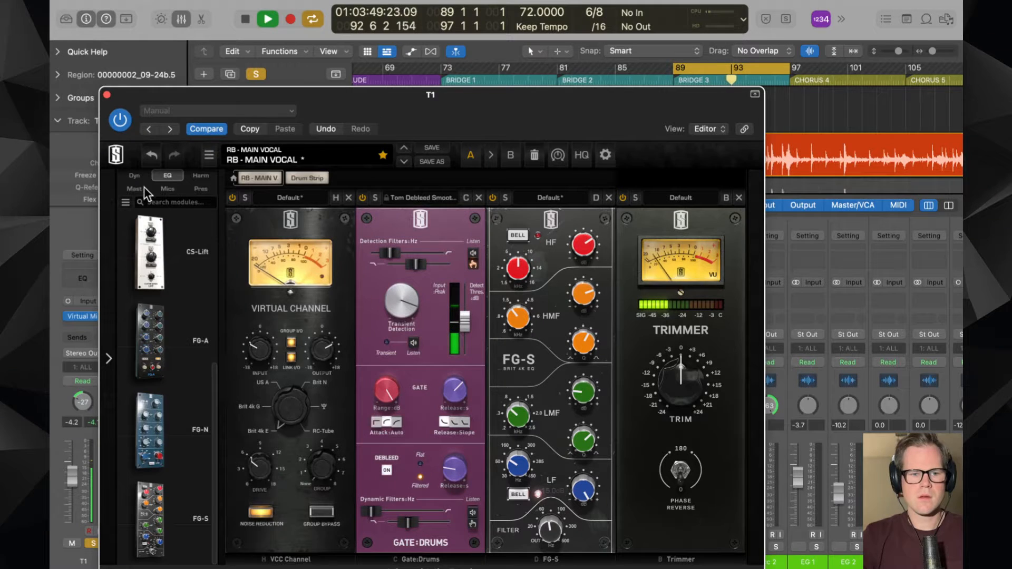
- Add an FG-401 compressor between the FG-S and Trimmer, with threshold at -19.9 dB and makeup at about +4.8 dB
click(134, 175)
scroll(150, 369, down, 3)
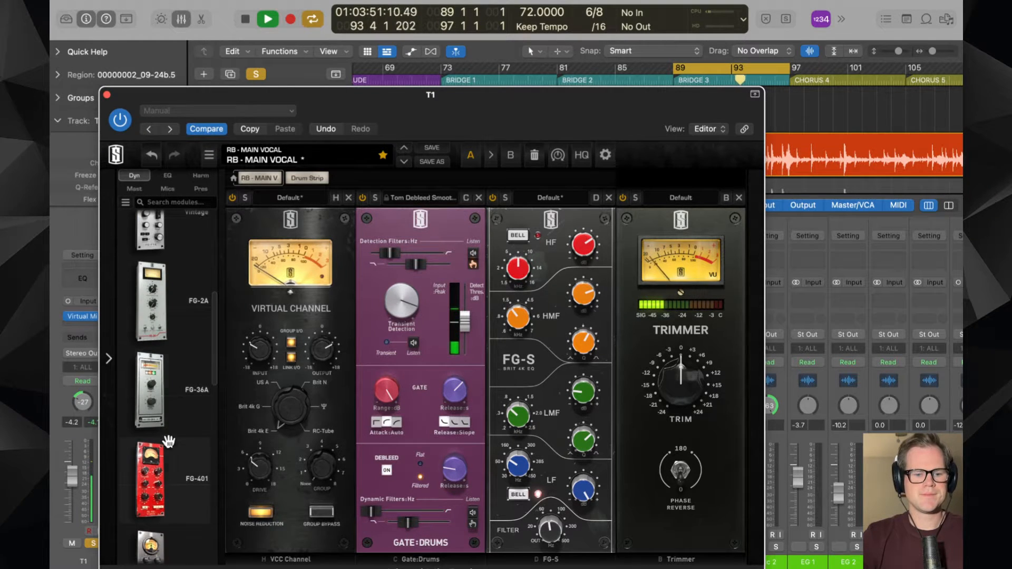
drag(150, 477, 667, 403)
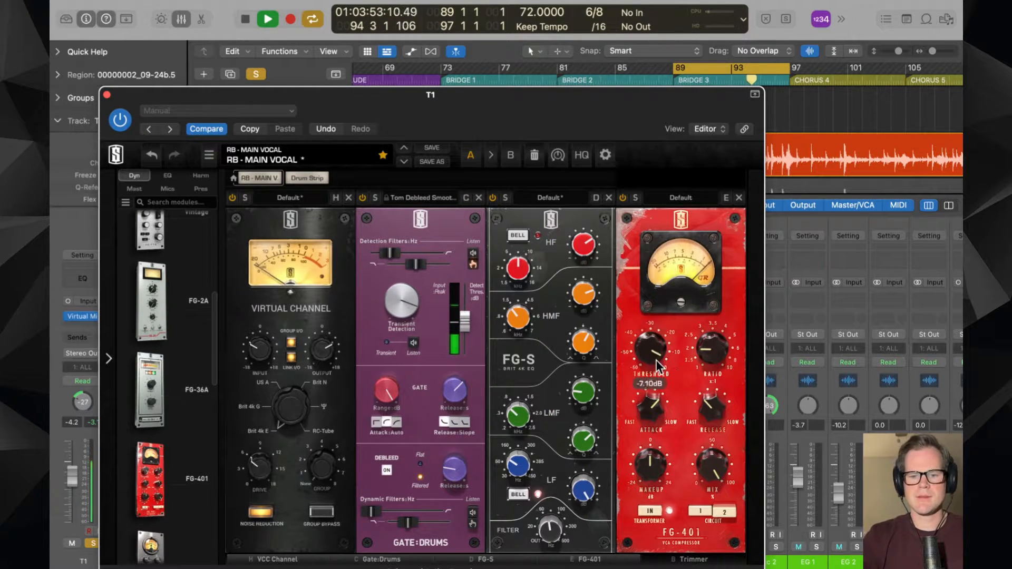
drag(656, 360, 657, 386)
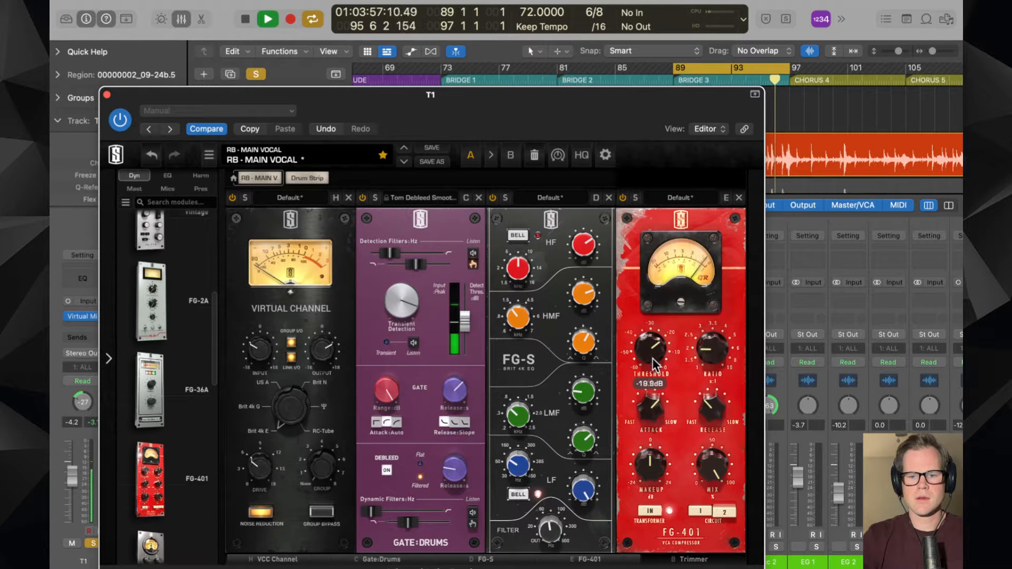
drag(650, 470, 649, 460)
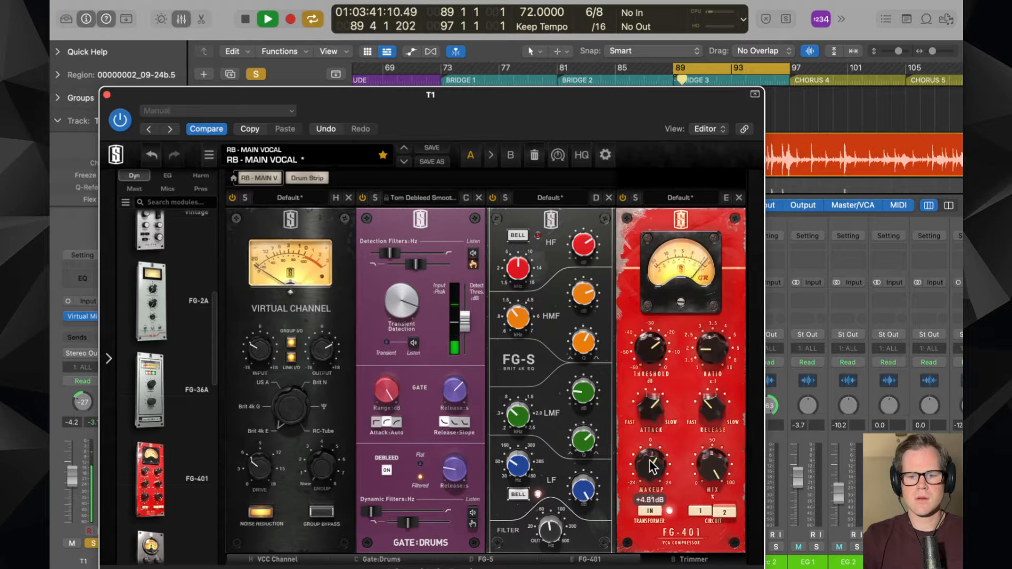
- Lower the FG-401's makeup gain on T1 to about +2.1 dB and close the Virtual Mix Rack
click(107, 95)
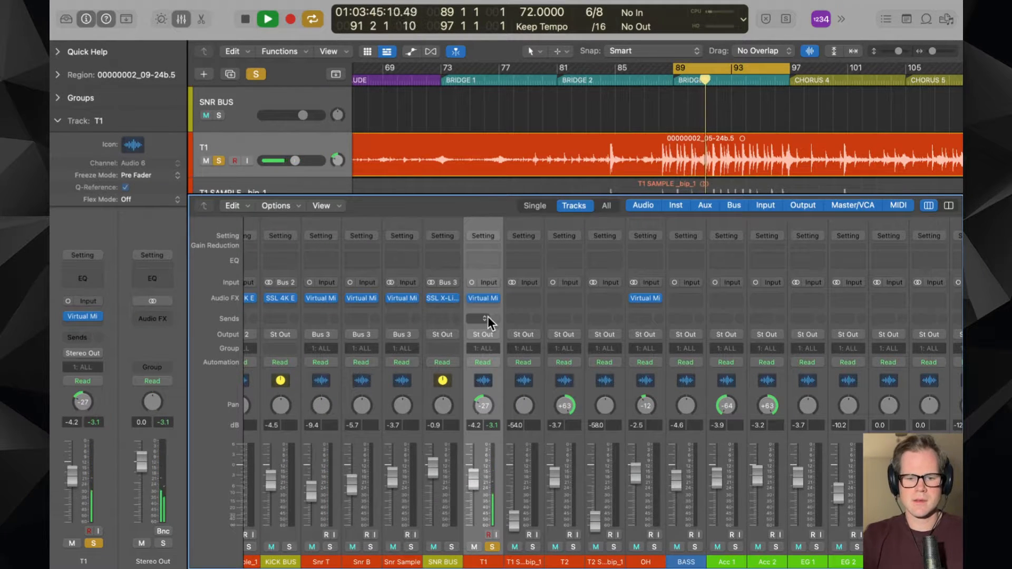
click(486, 296)
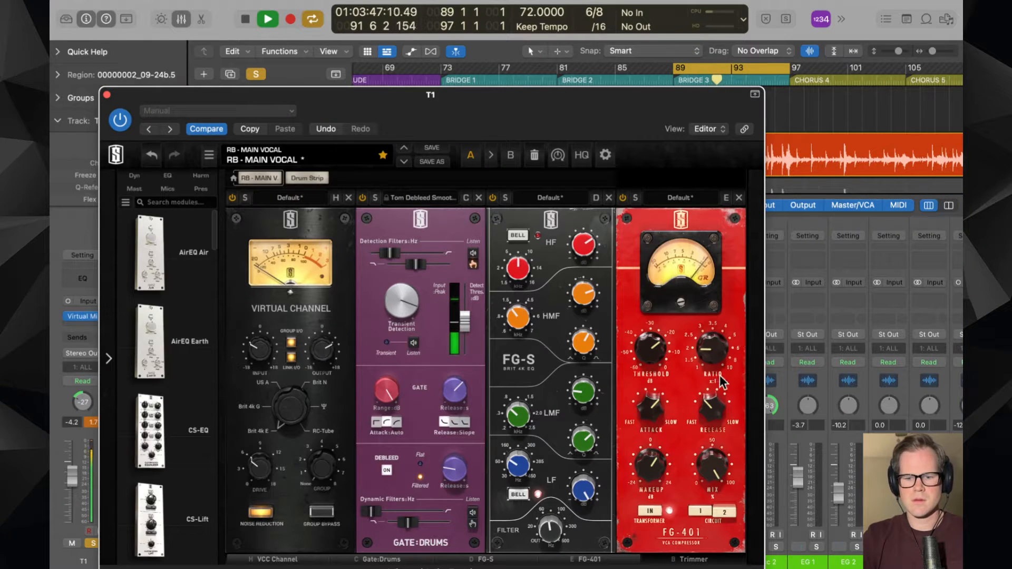
drag(657, 475, 660, 485)
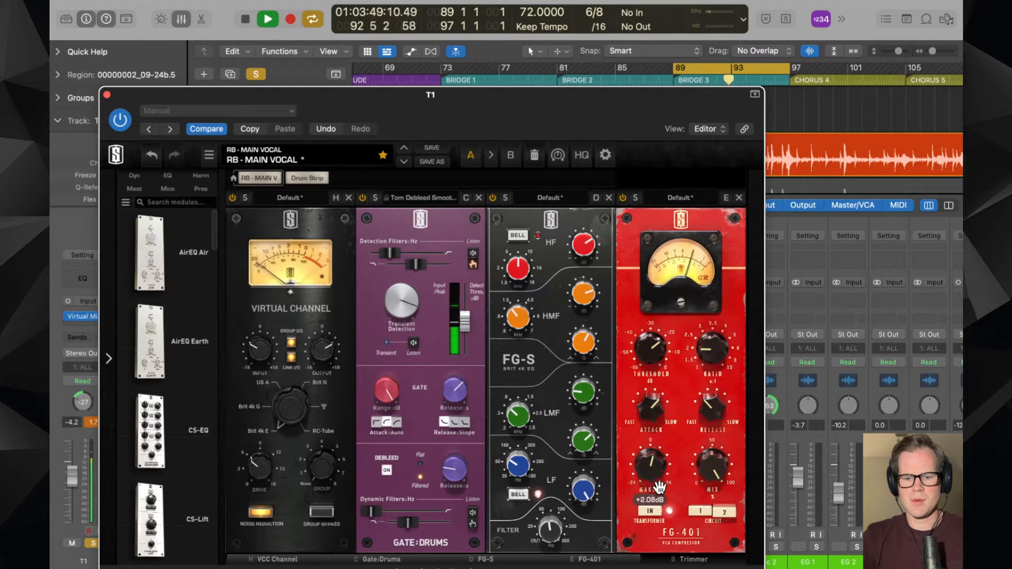
drag(624, 95, 621, 53)
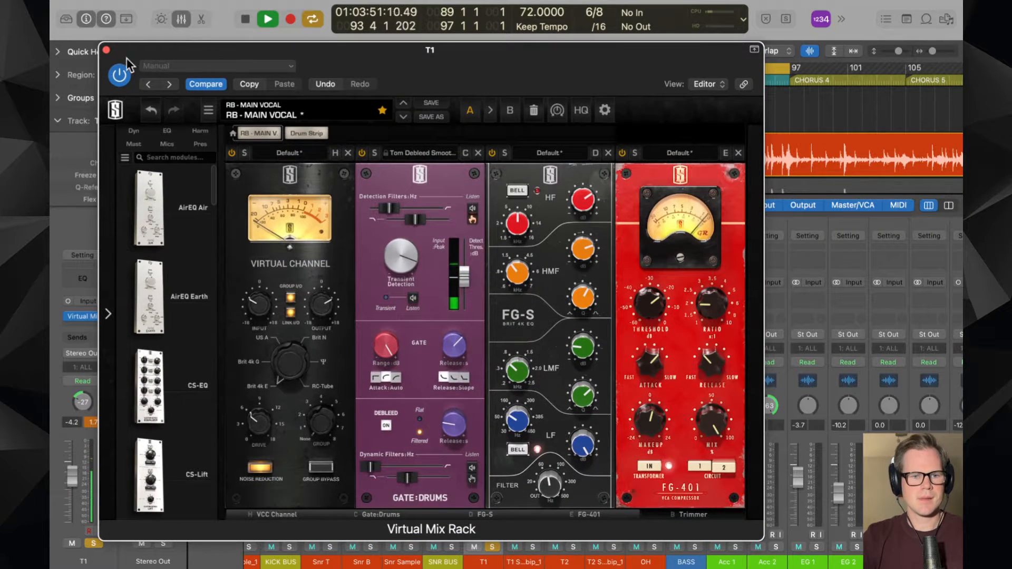
click(107, 52)
- Copy T1's Virtual Mix Rack to the T2 channel and solo T2 instead of T1
drag(483, 296, 559, 297)
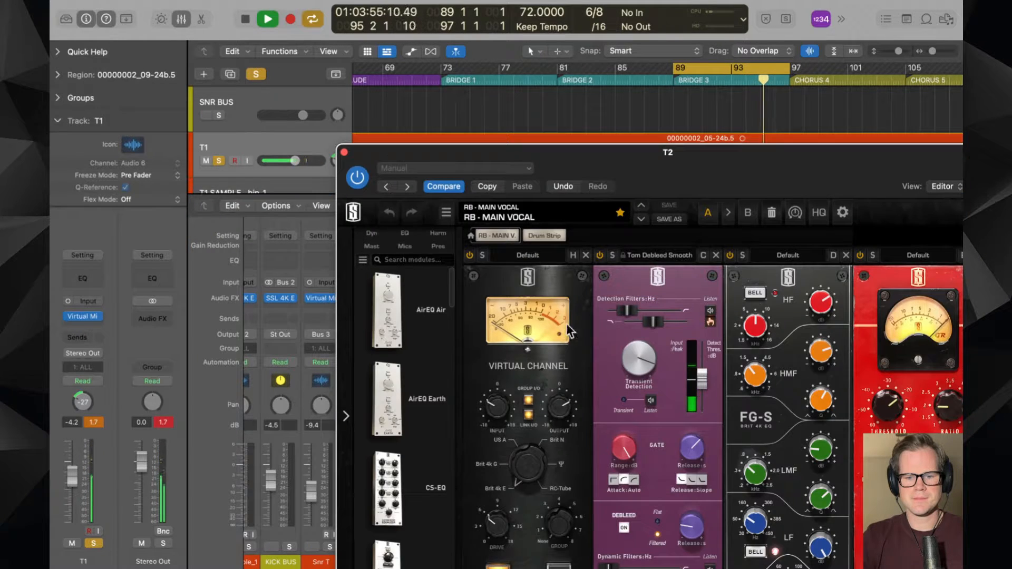
click(343, 152)
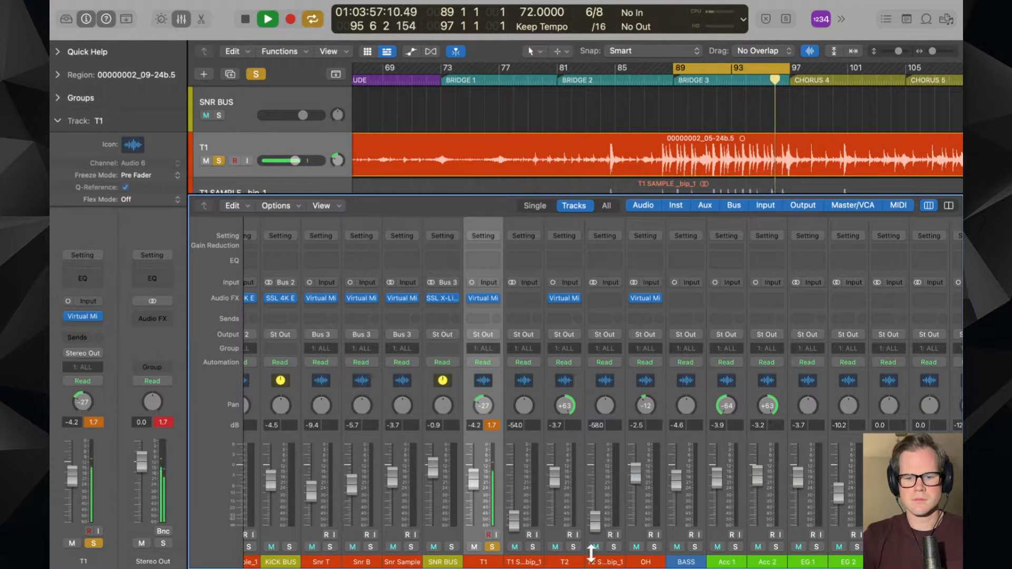
click(492, 547)
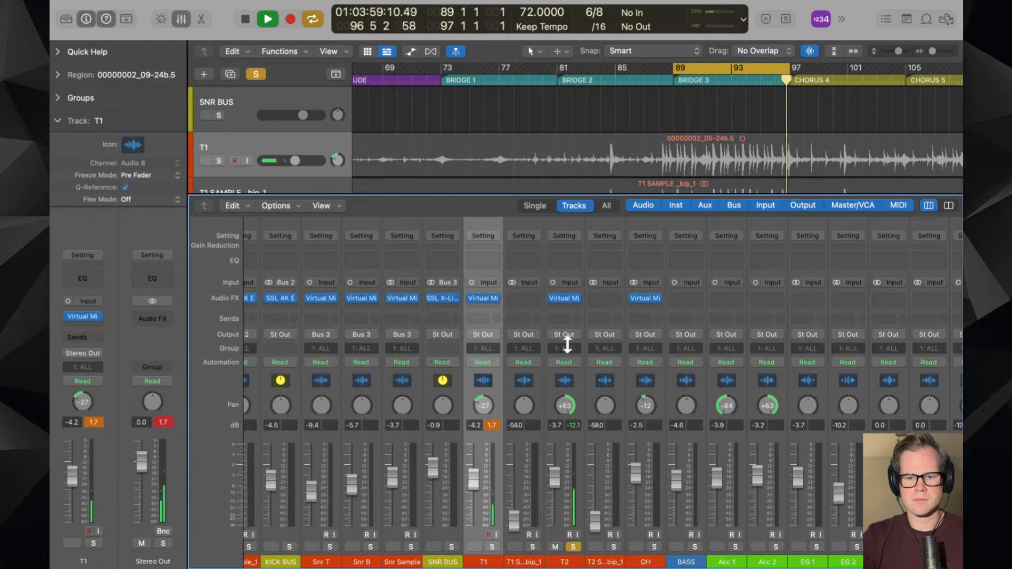
- Open T2's Virtual Mix Rack and lower the Gate:Drums detection threshold and transient detection amount
click(567, 300)
drag(688, 172, 643, 93)
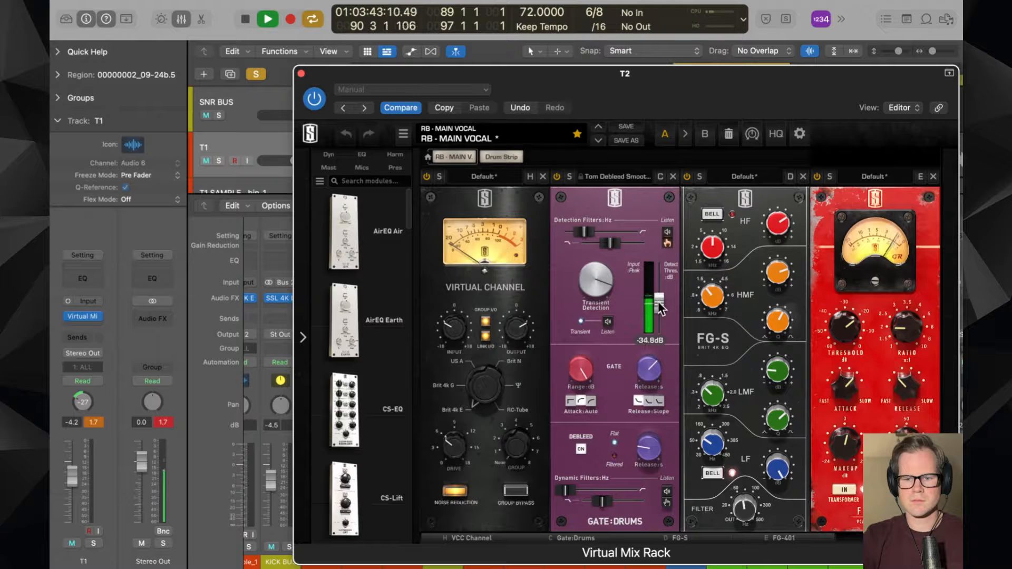
drag(660, 309, 661, 319)
drag(772, 73, 661, 17)
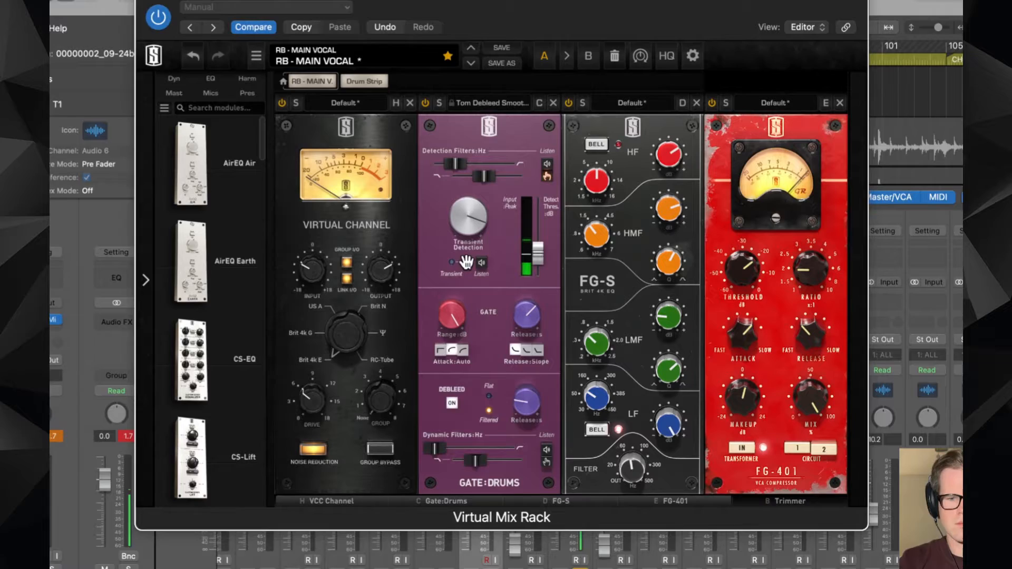
mouse_move(471, 233)
mouse_down()
mouse_move(472, 249)
mouse_move(453, 236)
mouse_up()
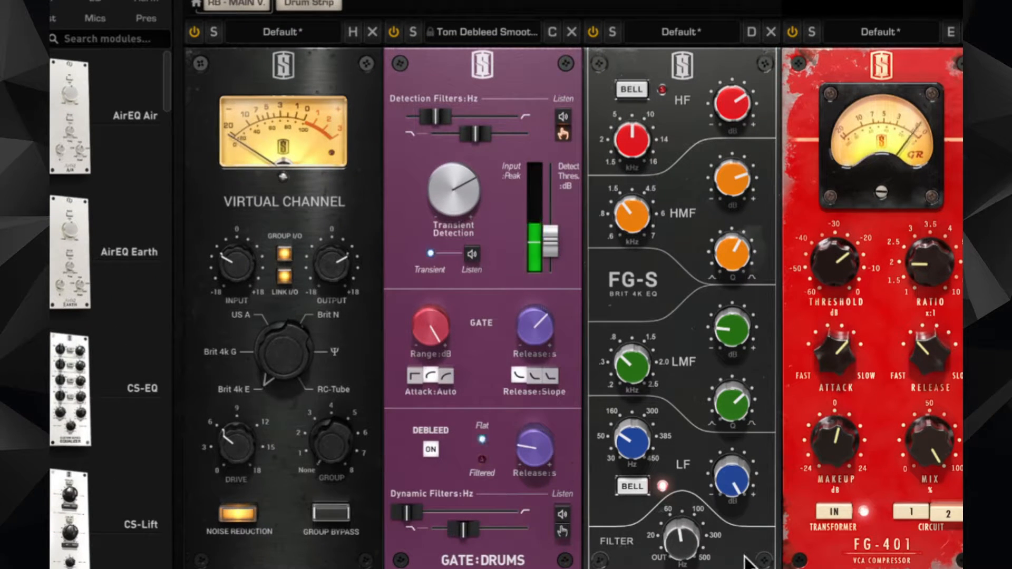
- Fine-tune T2's FG-S filter and LF frequencies and boost the HF band to +9.63 dB
drag(678, 549, 679, 568)
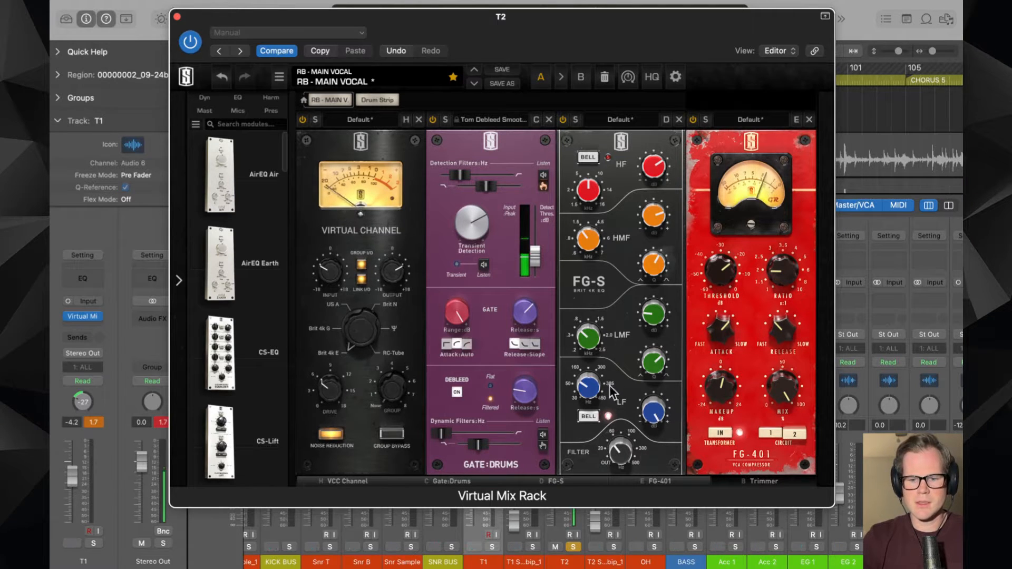
mouse_move(587, 392)
mouse_move(586, 391)
mouse_down()
mouse_move(591, 405)
mouse_move(584, 387)
mouse_up()
drag(665, 174, 662, 151)
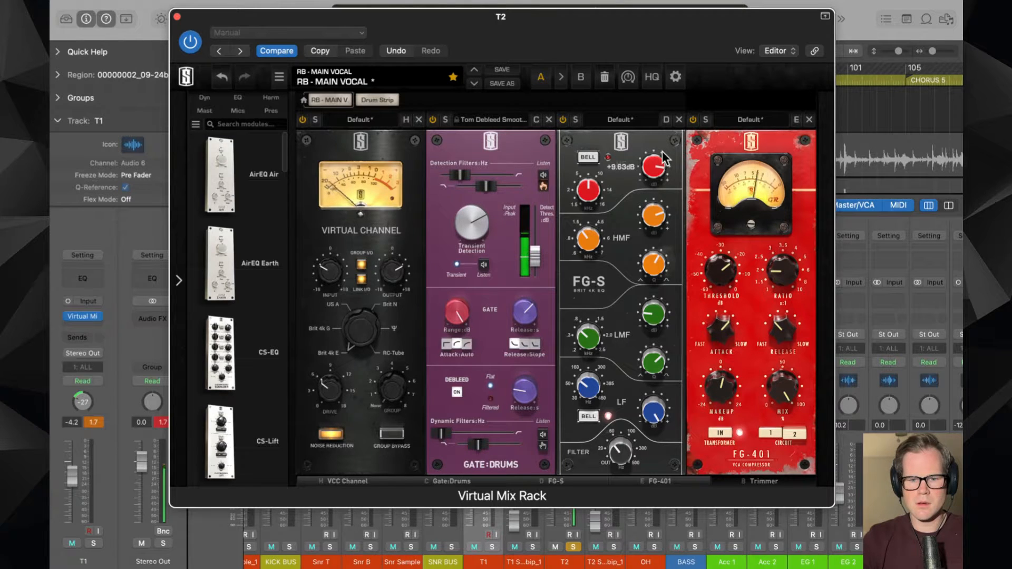
- Compare T2 with the Gate:Drums module bypassed and reduce the gate's range to about the middle of its scale
click(434, 119)
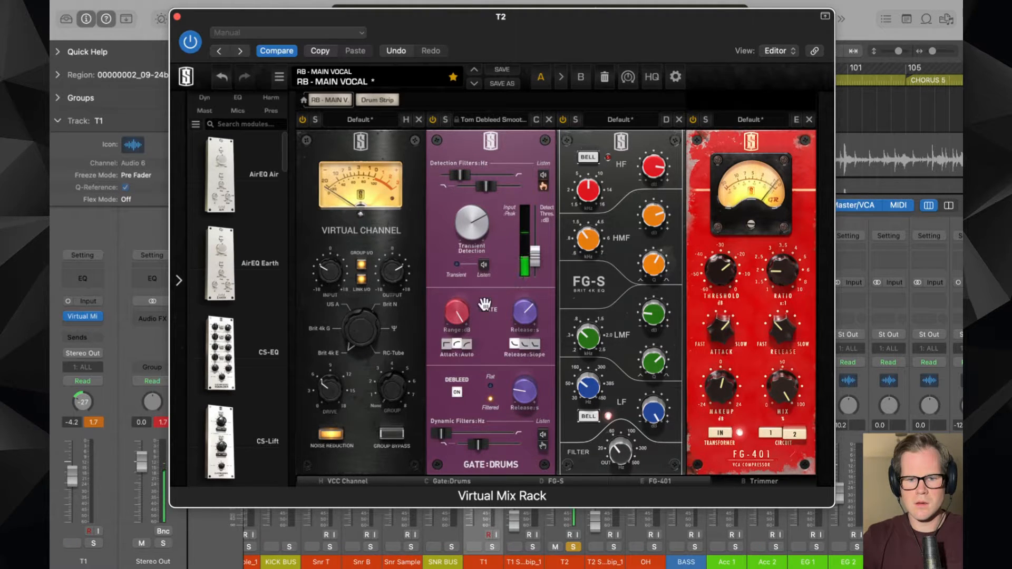
drag(460, 312, 462, 333)
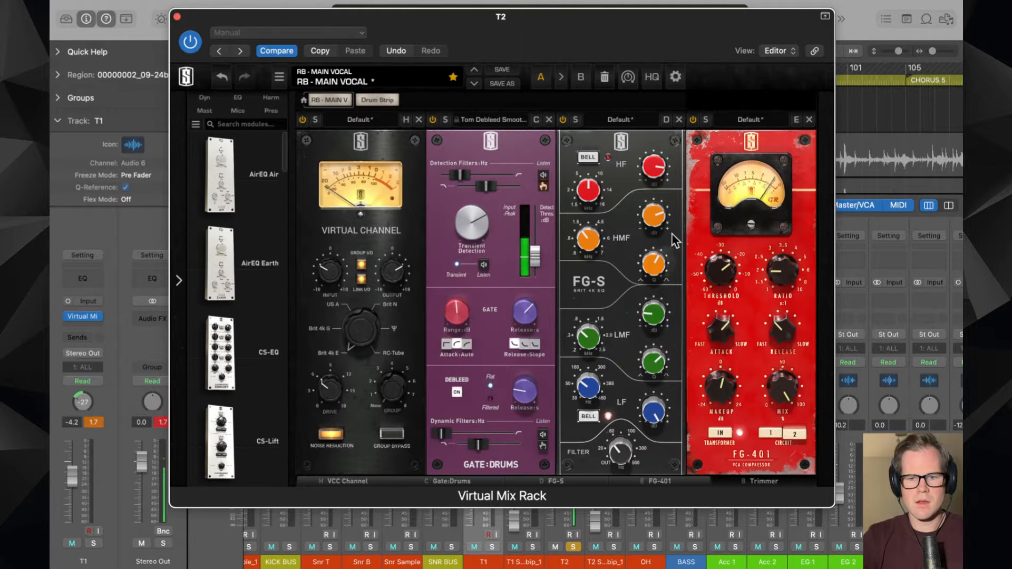
- Sweep T2's FG-S HMF band, set its frequency to 1.35 kHz and moderate its boost
mouse_move(593, 235)
mouse_down()
mouse_move(594, 217)
mouse_move(593, 244)
mouse_up()
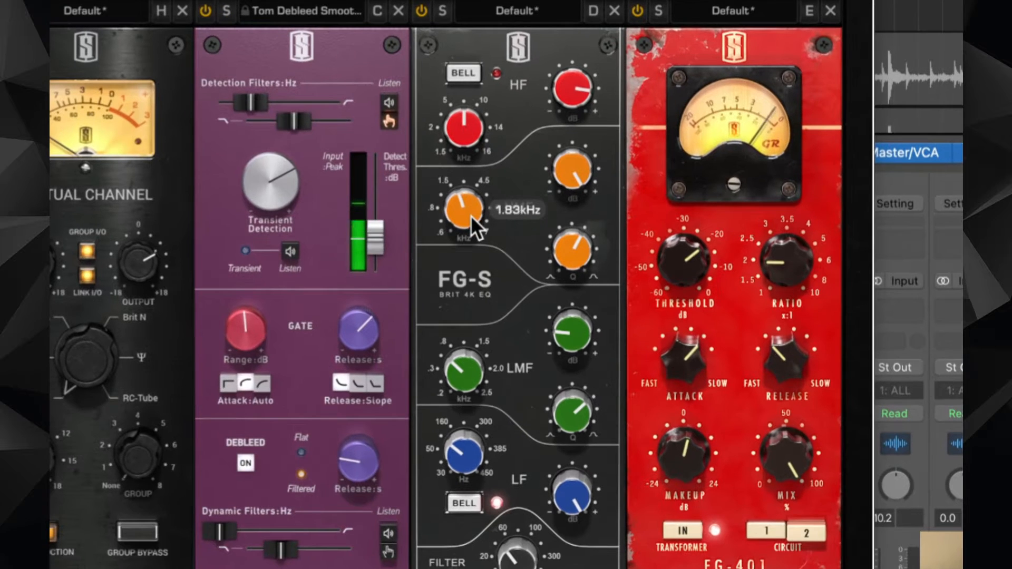
drag(472, 217, 472, 227)
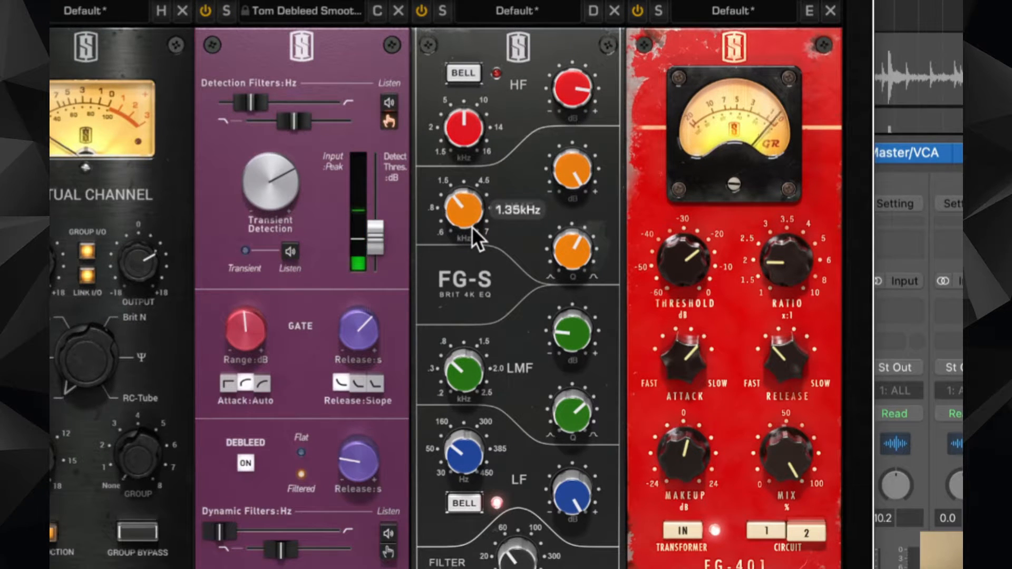
drag(568, 170, 563, 219)
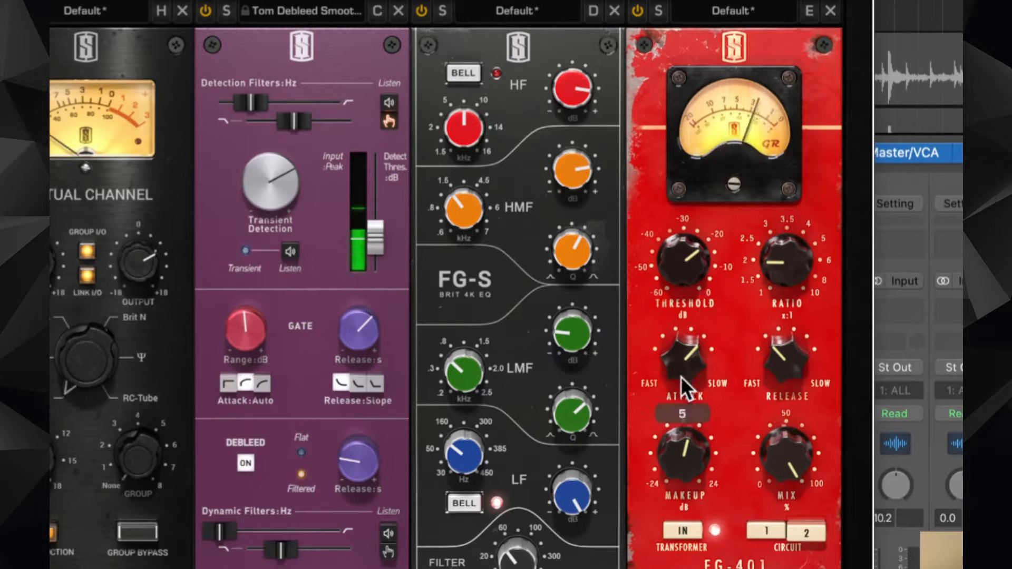
- Speed up the FG-401's release on T2, fine-tune its makeup gain and close the rack
drag(774, 335, 784, 360)
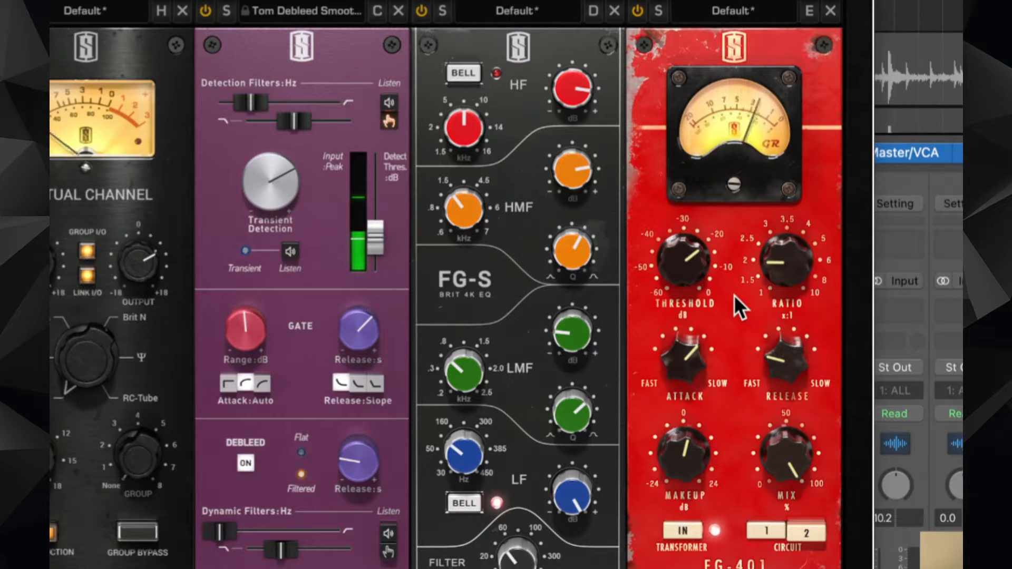
drag(688, 440, 685, 439)
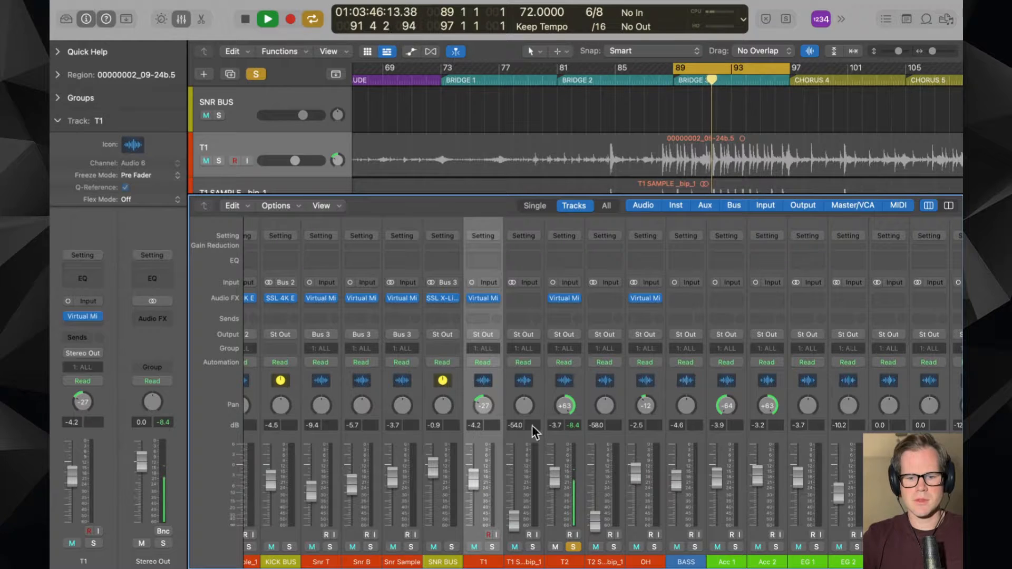
- Solo T1, KICK BUS, SNR BUS and OH along with T2, and lower T1's fader to -5.3 dB
click(496, 546)
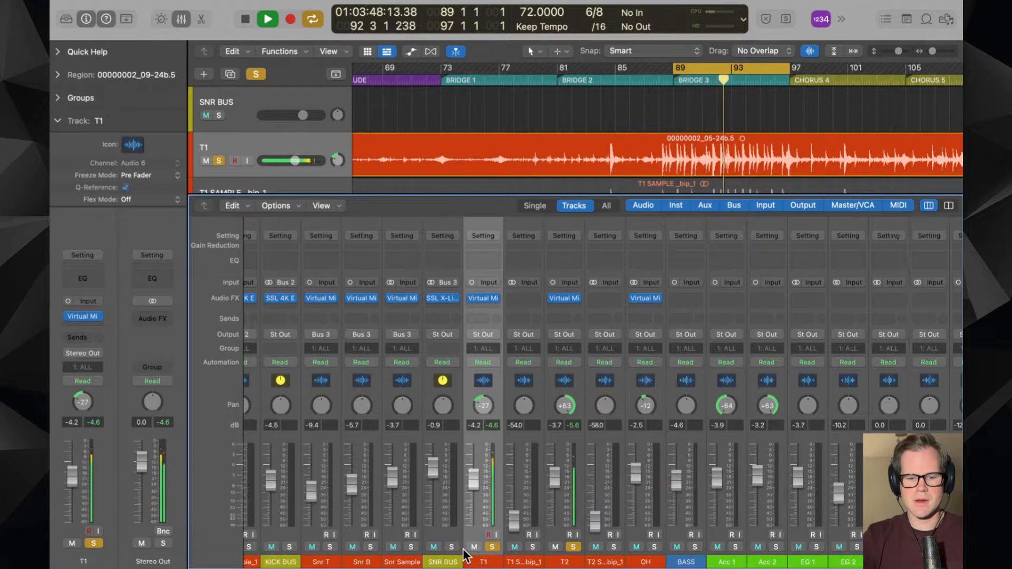
click(289, 547)
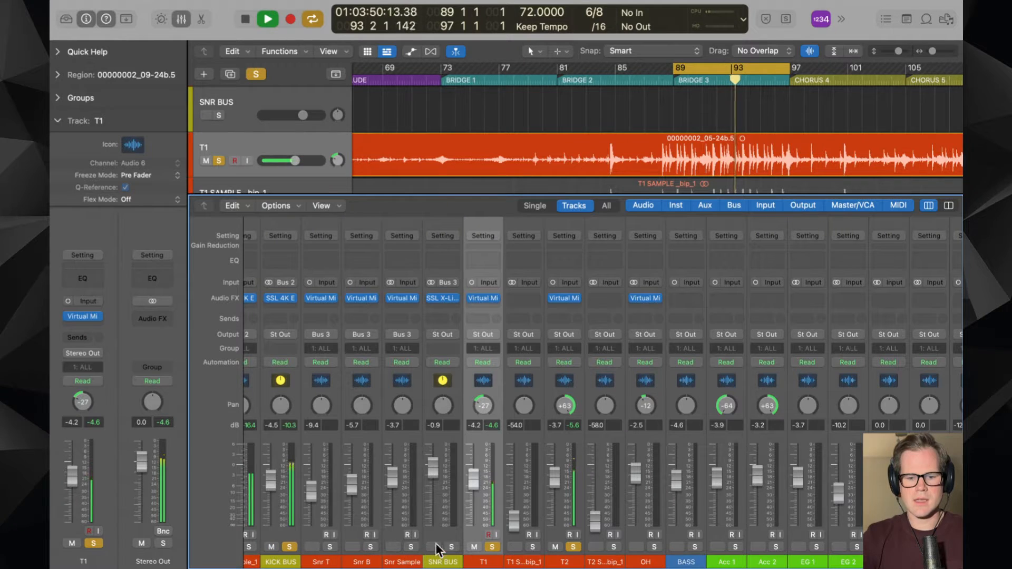
click(451, 547)
click(655, 547)
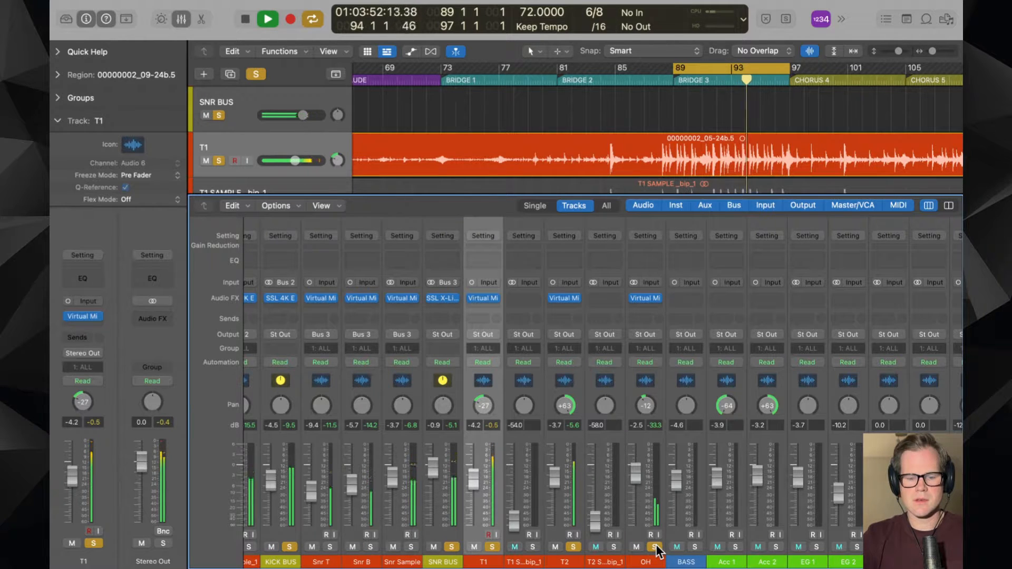
drag(475, 482, 475, 486)
- Solo the T1 and T2 sample tracks and pan them to -27 and +63 respectively
click(533, 547)
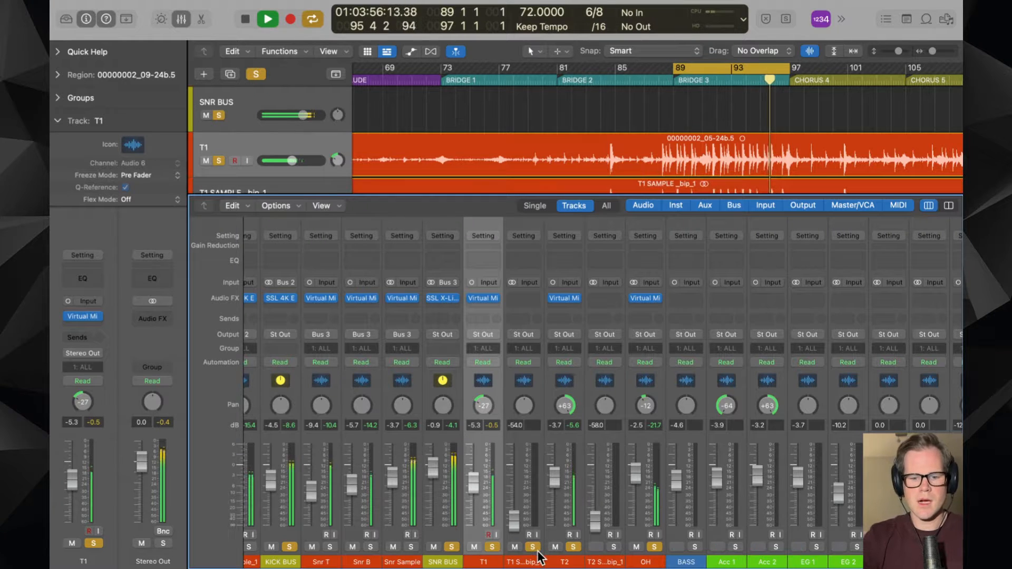
click(614, 547)
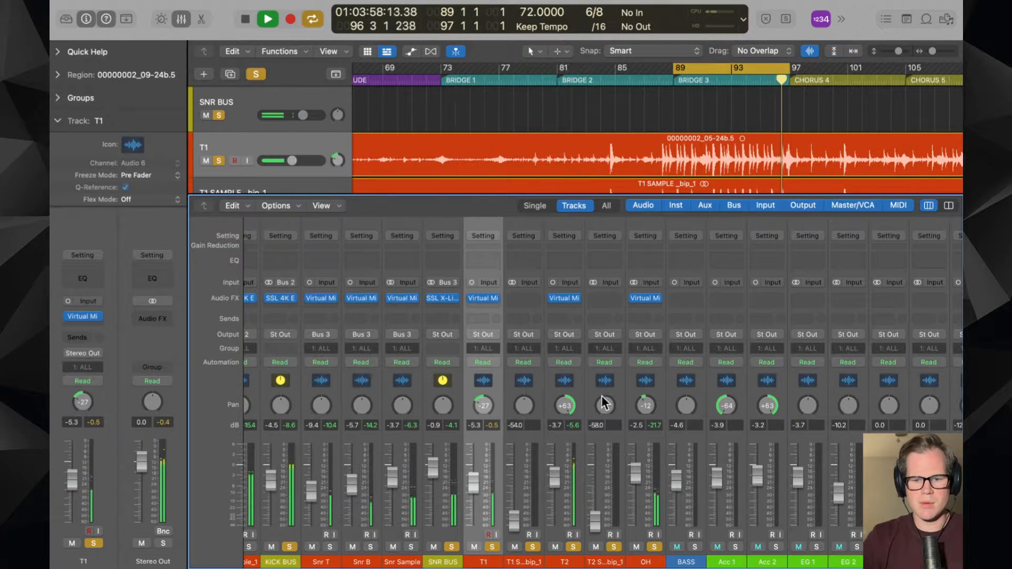
drag(604, 402, 605, 379)
drag(523, 404, 523, 407)
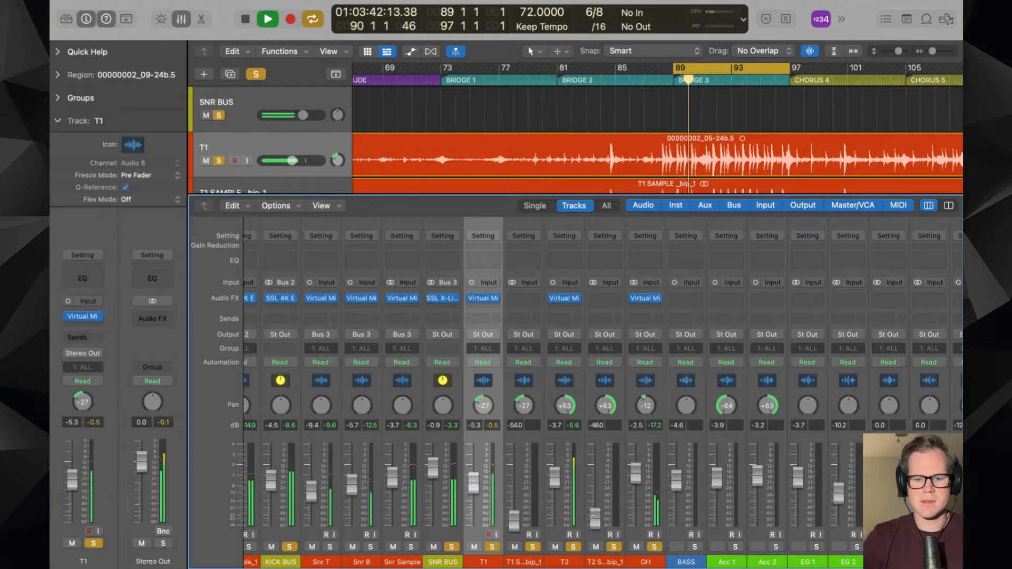
- Raise the T2 sample track's fader to -7.6 dB and the T1 sample track's fader to -4.5 dB
drag(597, 510, 595, 485)
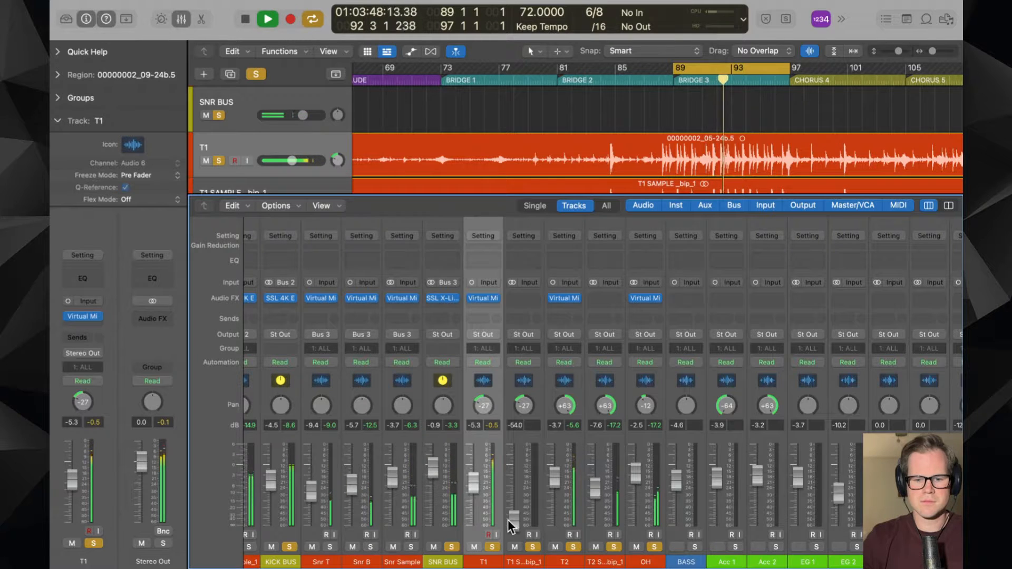
drag(514, 519, 513, 474)
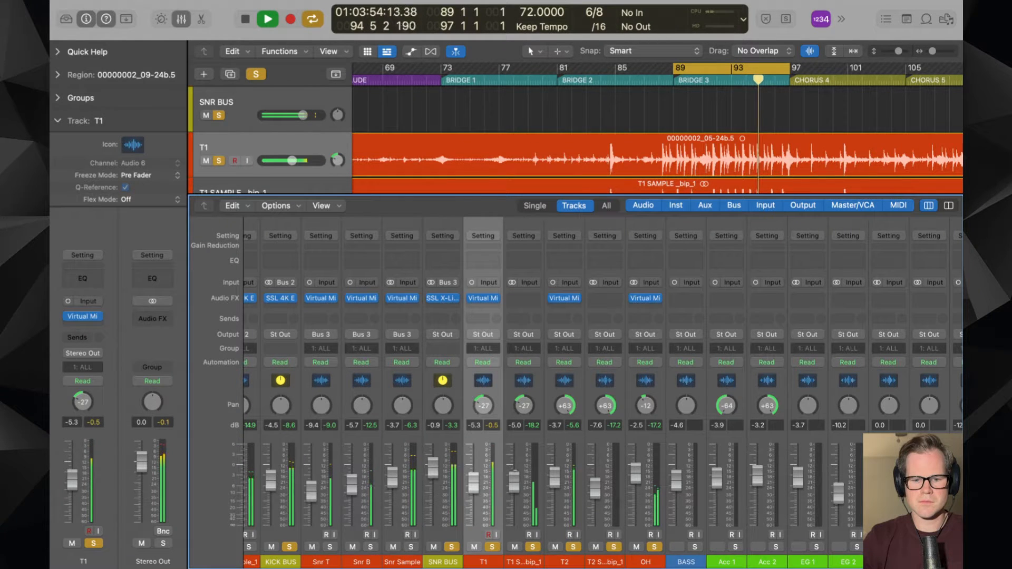
drag(514, 482, 514, 480)
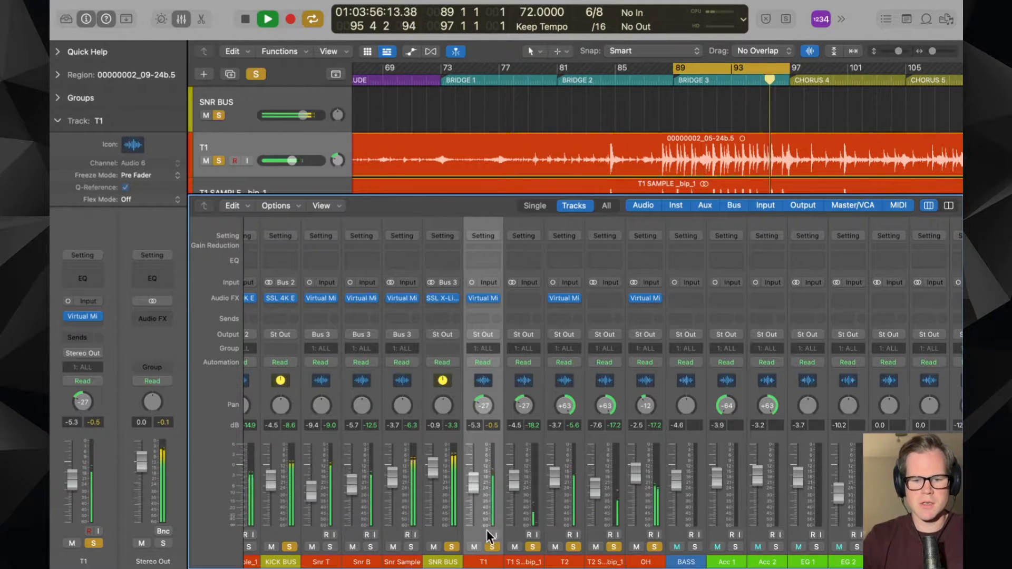
- Stop playback and route T1, T2 and both of their sample tracks to Bus 4
shift+click(591, 533)
key(space)
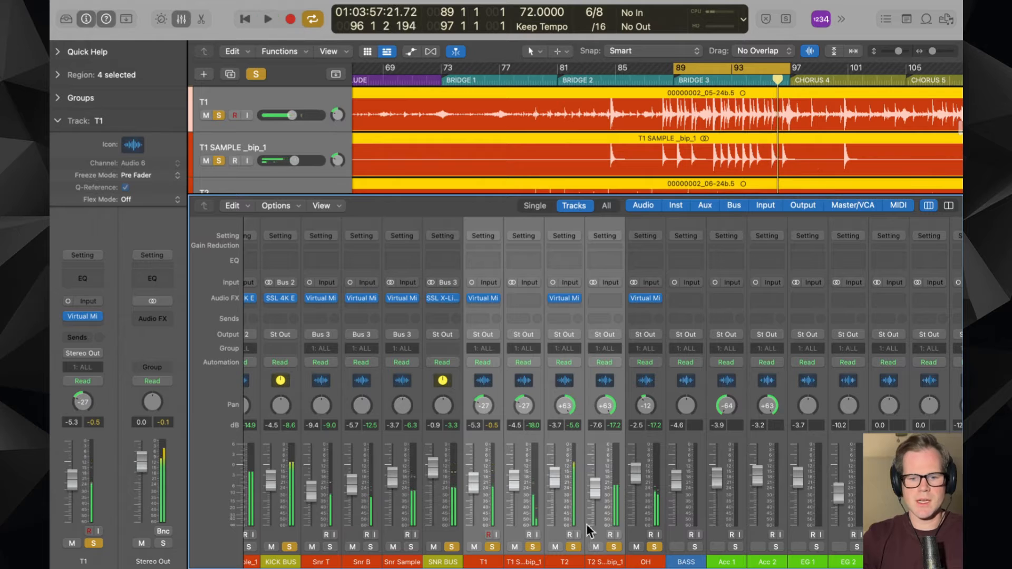
click(483, 334)
mouse_move(482, 388)
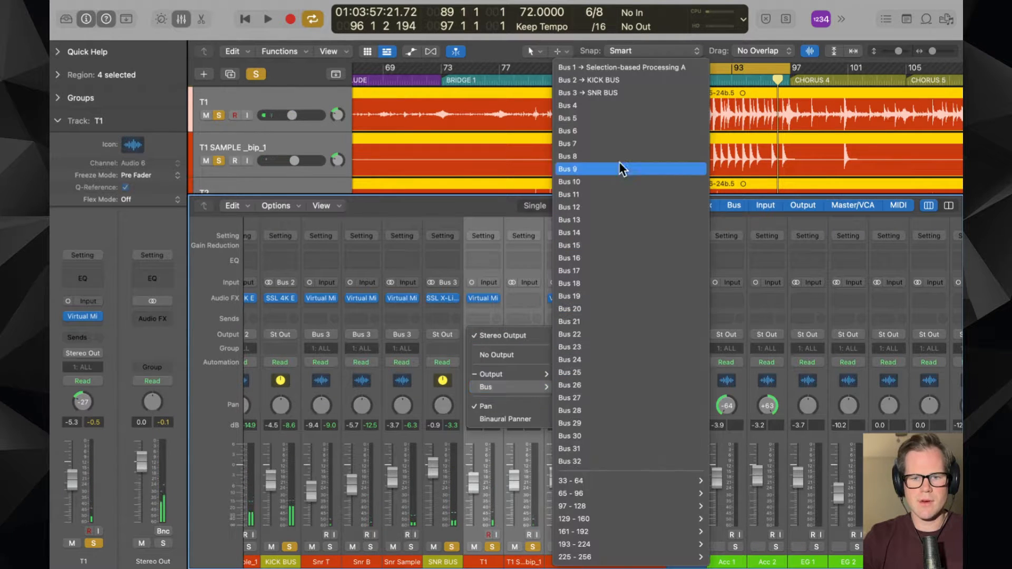
click(613, 106)
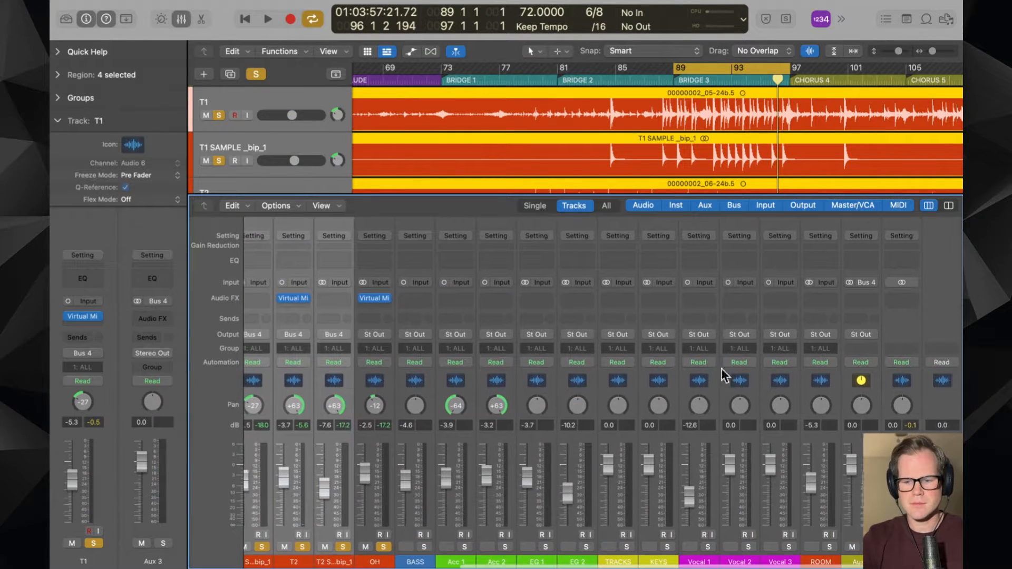
- Create a track for the new Bus 4 aux channel and rename it TOM BUS
click(856, 511)
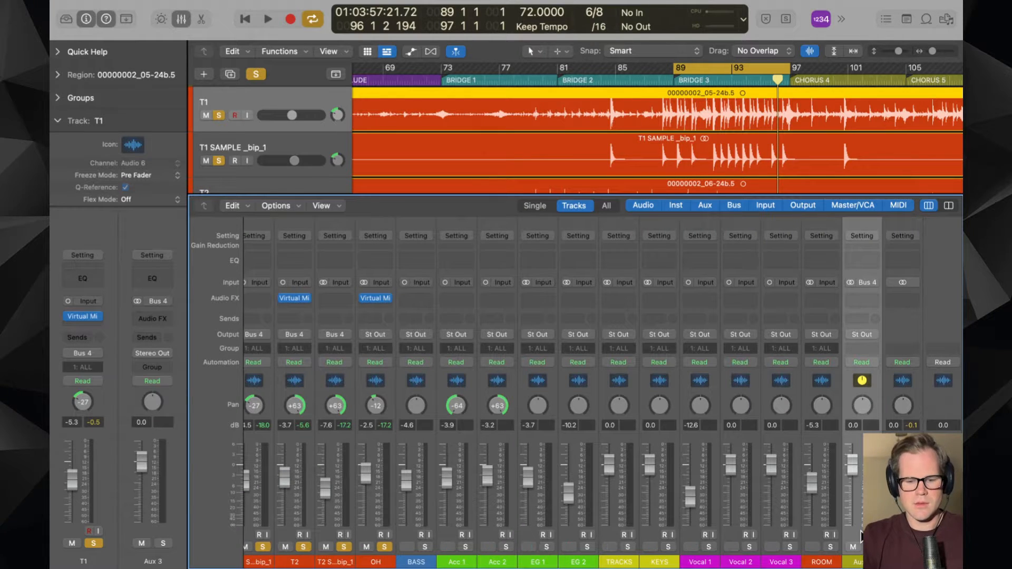
scroll(829, 533, left, 5)
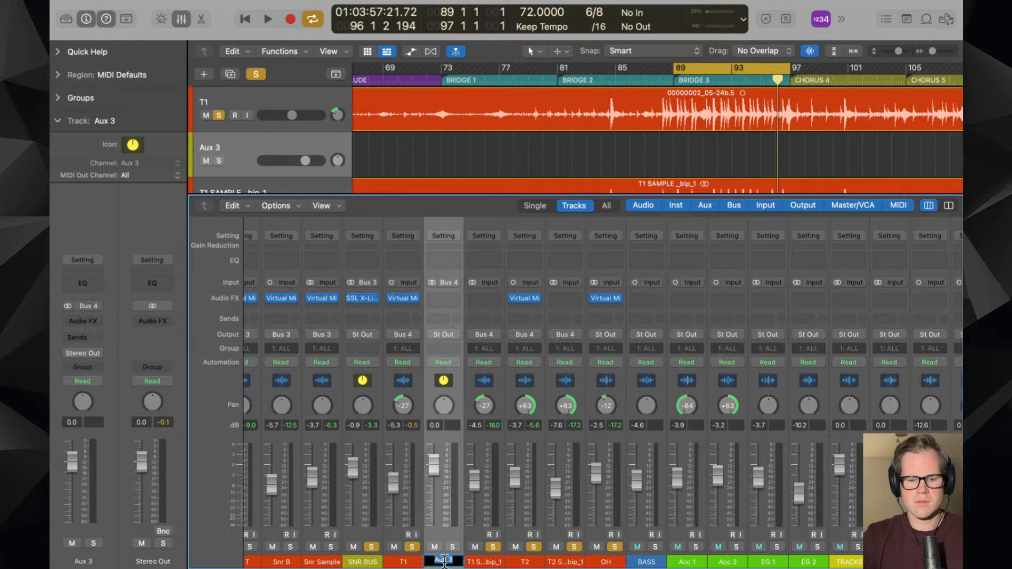
key(Return)
- Clear the solos on the individual tom and tom sample tracks and solo OH
click(412, 547)
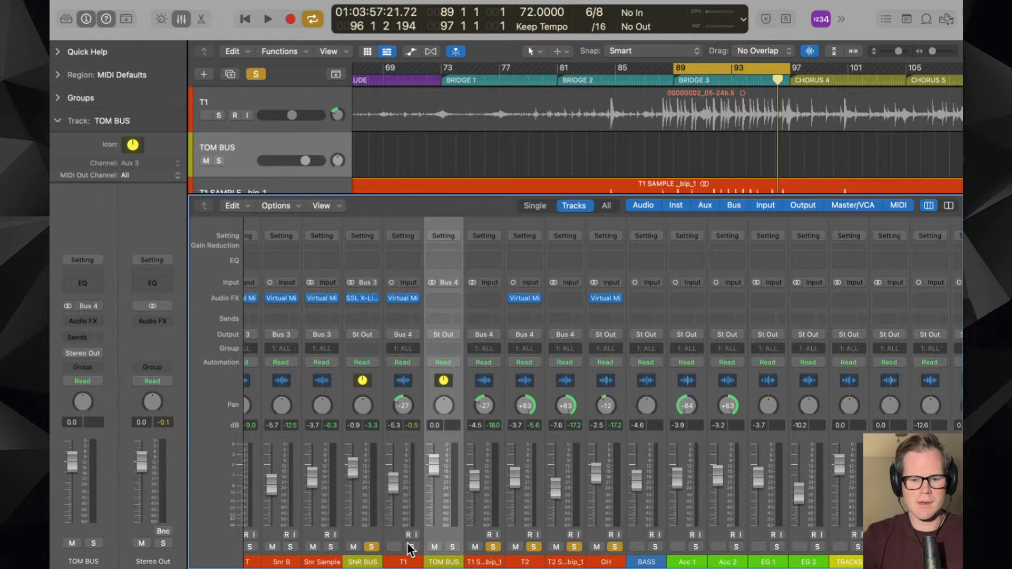
click(495, 548)
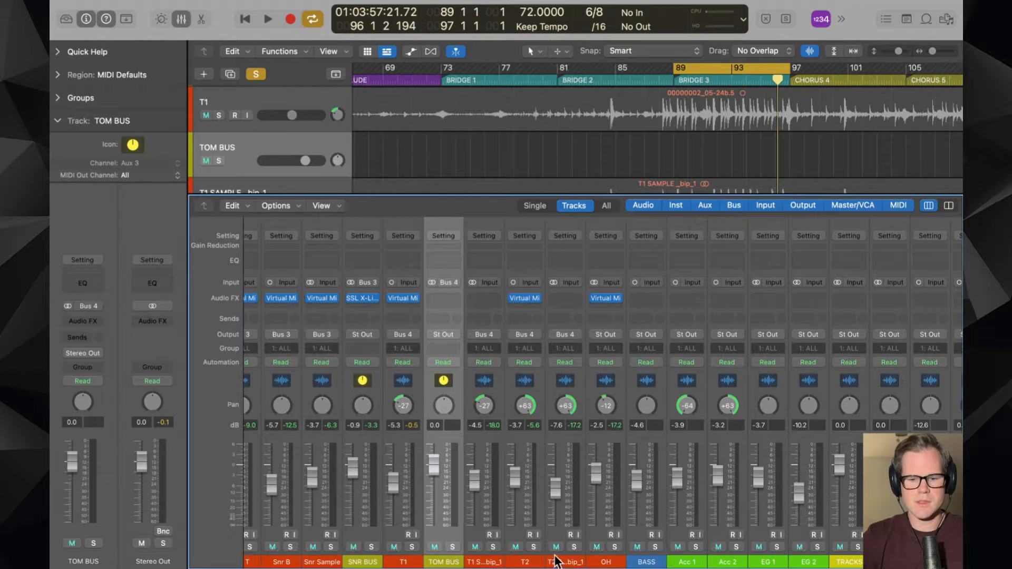
key(x)
click(218, 342)
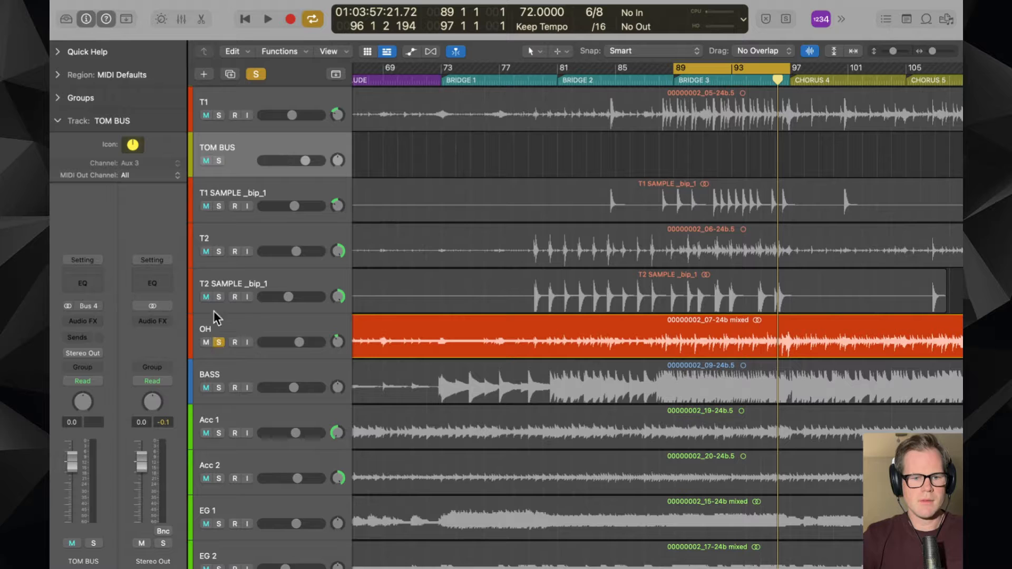
- Move TOM BUS below the T2 sample track and play it soloed together with SNR BUS
drag(206, 148, 210, 285)
click(219, 298)
key(space)
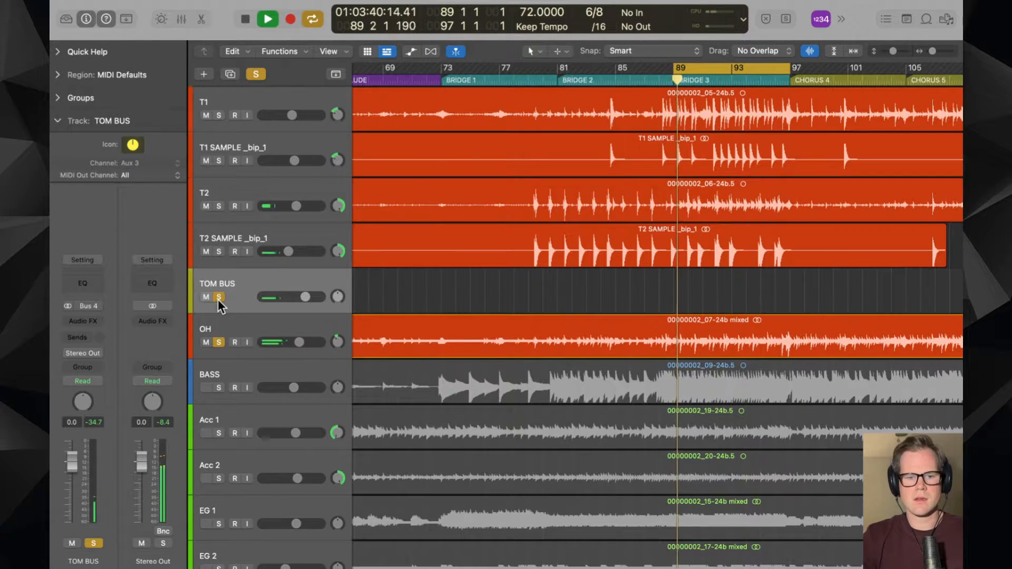
key(x)
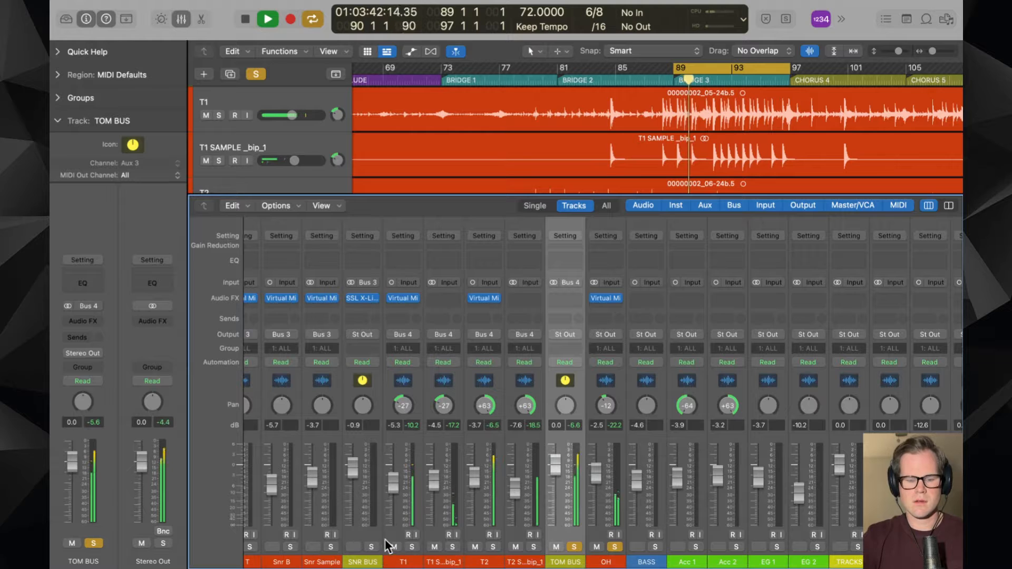
click(372, 546)
scroll(374, 550, left, 3)
scroll(372, 551, right, 5)
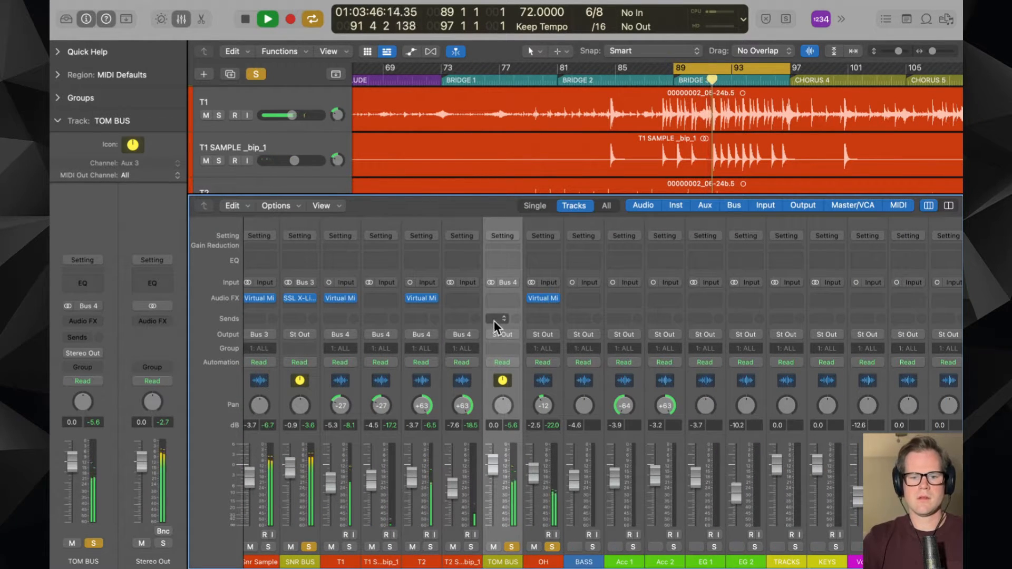
- Insert Virtual Mix Rack on TOM BUS and reposition its window so the whole rack is visible
click(498, 298)
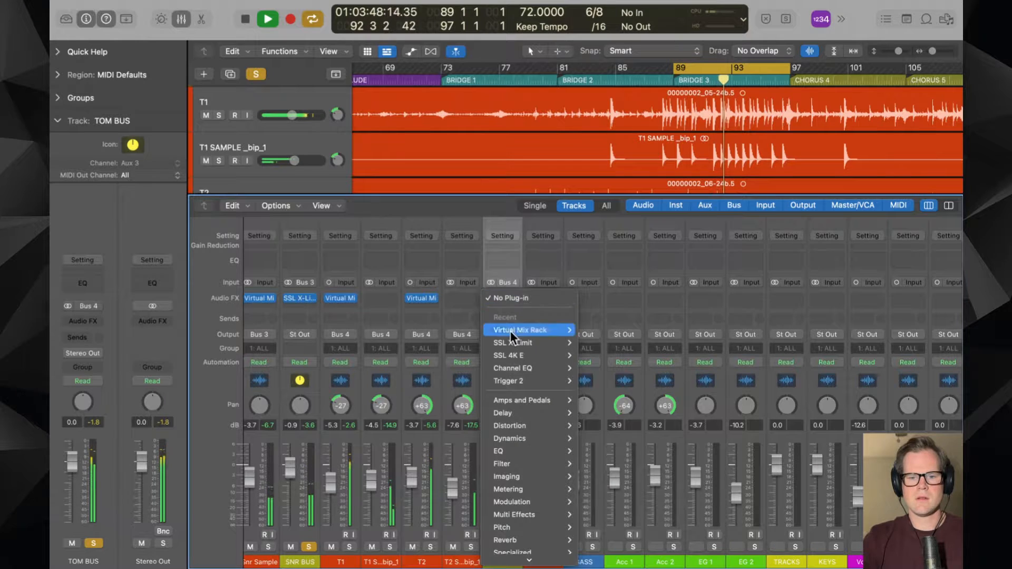
mouse_move(511, 330)
click(607, 329)
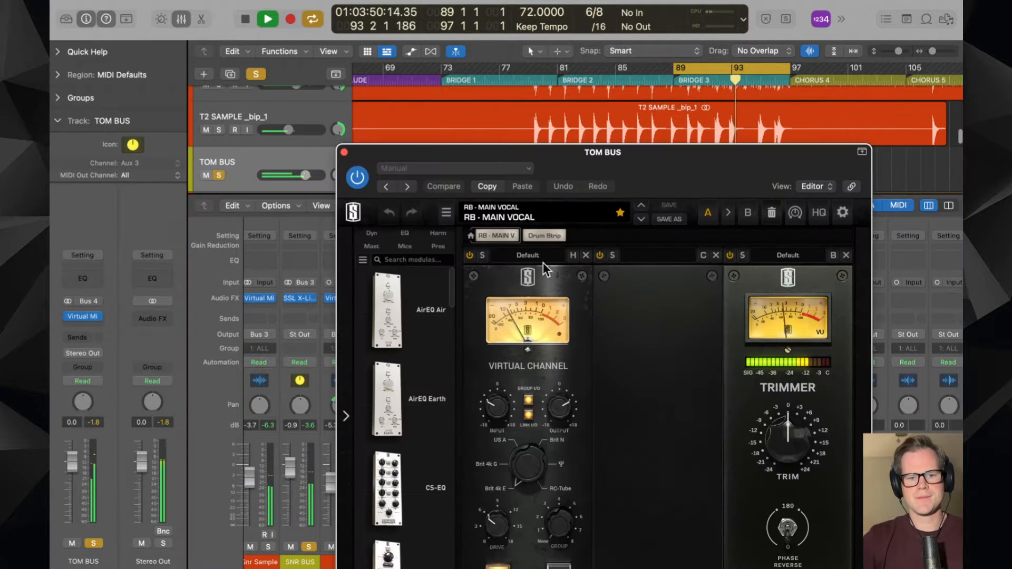
drag(595, 90, 435, 83)
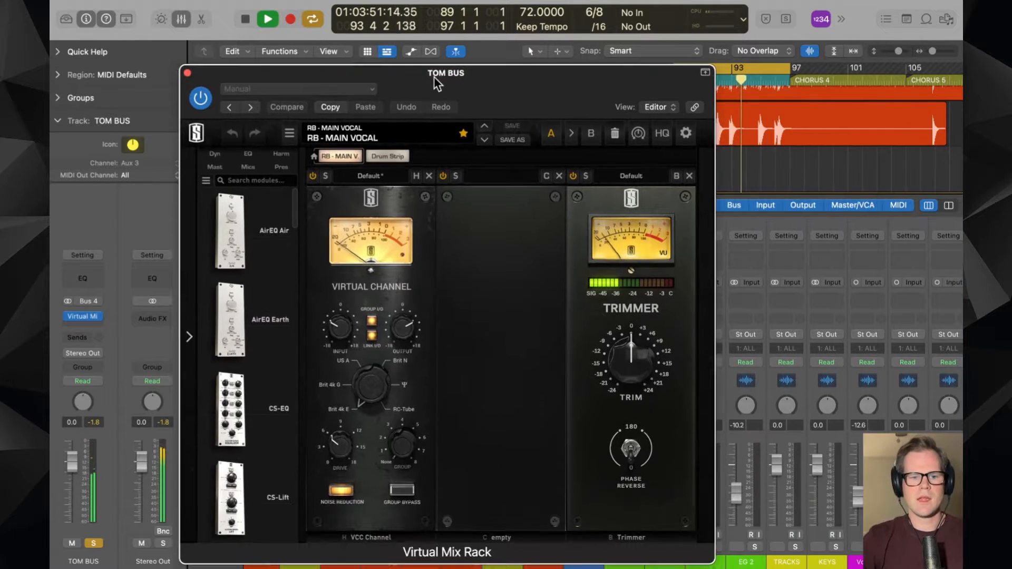
- Filter the rack's modules to EQ, try FG-N, and replace it with the CS-EQ module in the first slot
click(248, 154)
scroll(240, 285, down, 5)
drag(230, 409, 424, 384)
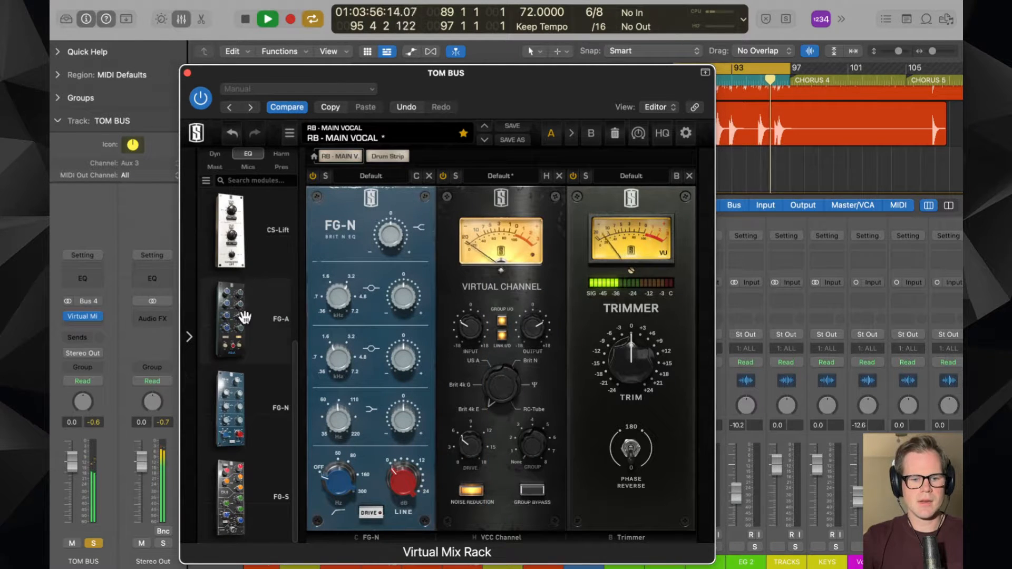
scroll(241, 358, up, 3)
scroll(239, 389, up, 4)
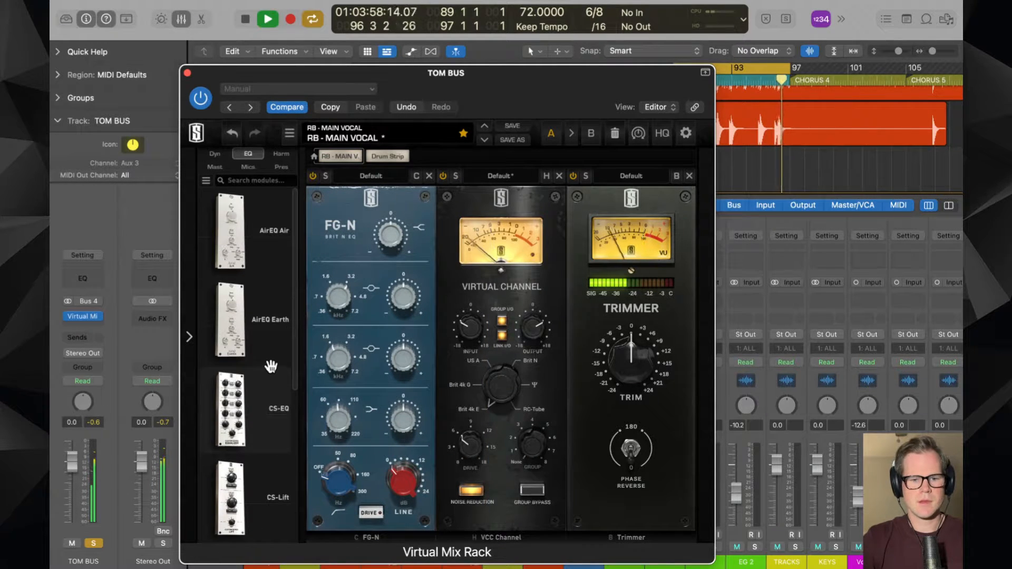
drag(266, 390, 380, 369)
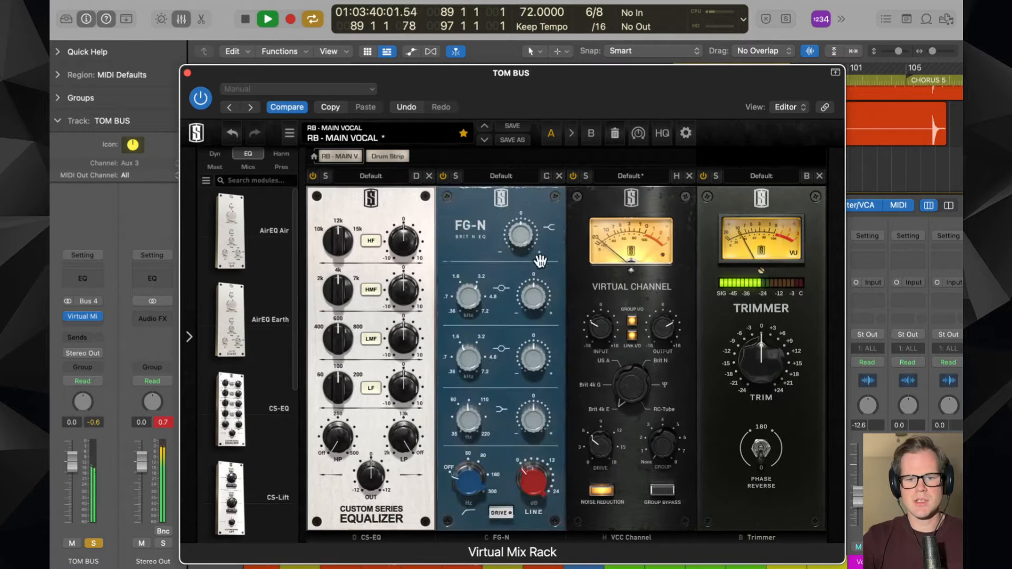
click(560, 177)
- On the CS-EQ, set HF to 10 kHz with a 3.97 boost, and lower LF towards 60 Hz with a slight boost
drag(339, 243, 338, 258)
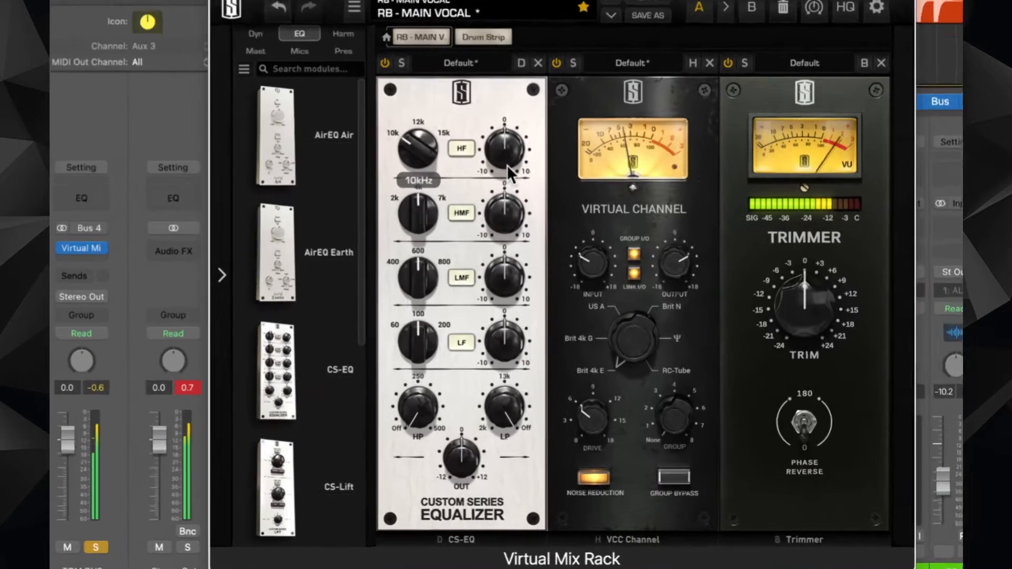
drag(405, 247, 405, 240)
drag(565, 96, 563, 65)
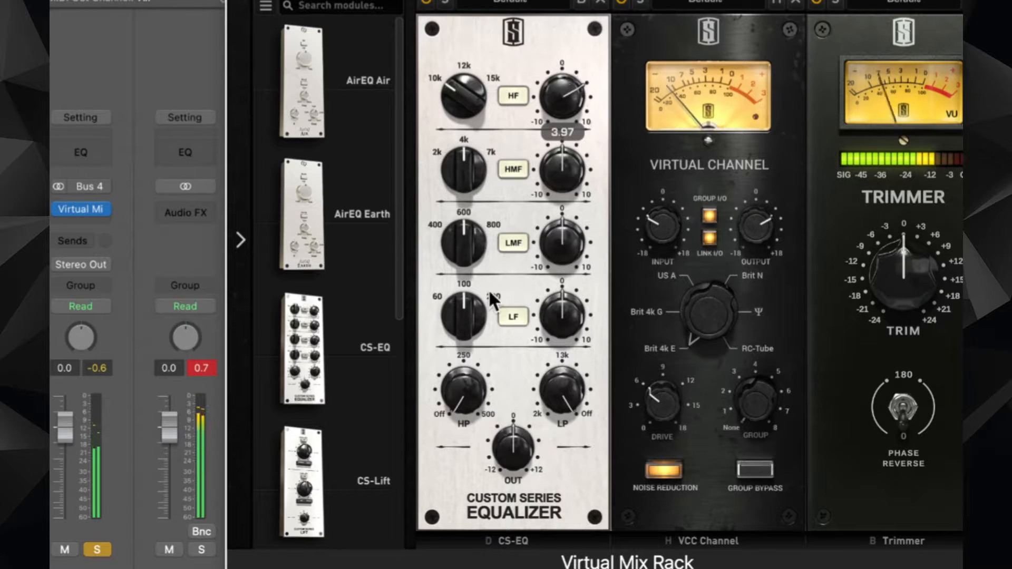
drag(485, 295, 484, 393)
drag(563, 318, 567, 305)
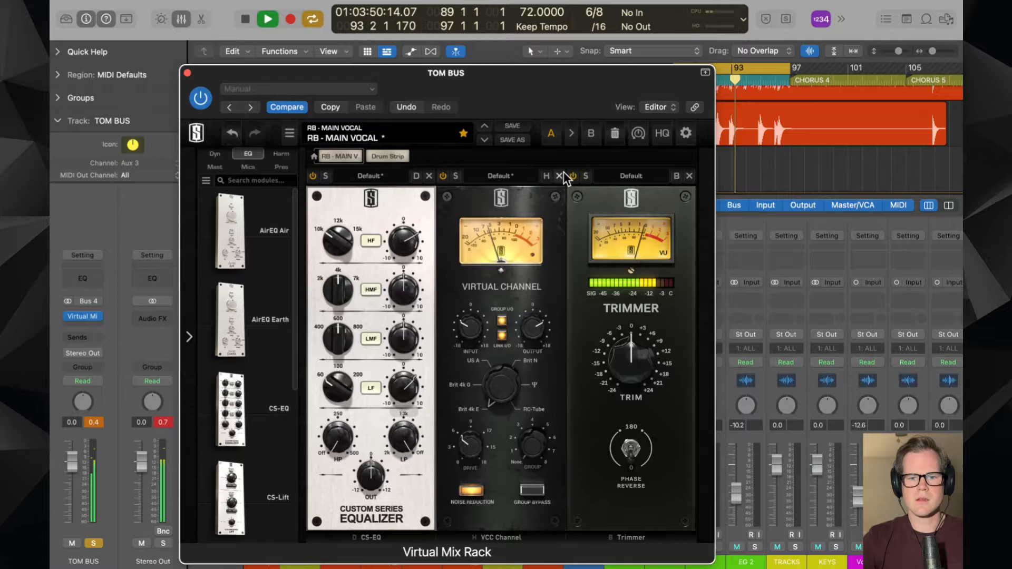
- Remove the Virtual Channel module, turn down the Trimmer's trim by a few dB and close the rack
click(559, 175)
drag(501, 358, 498, 368)
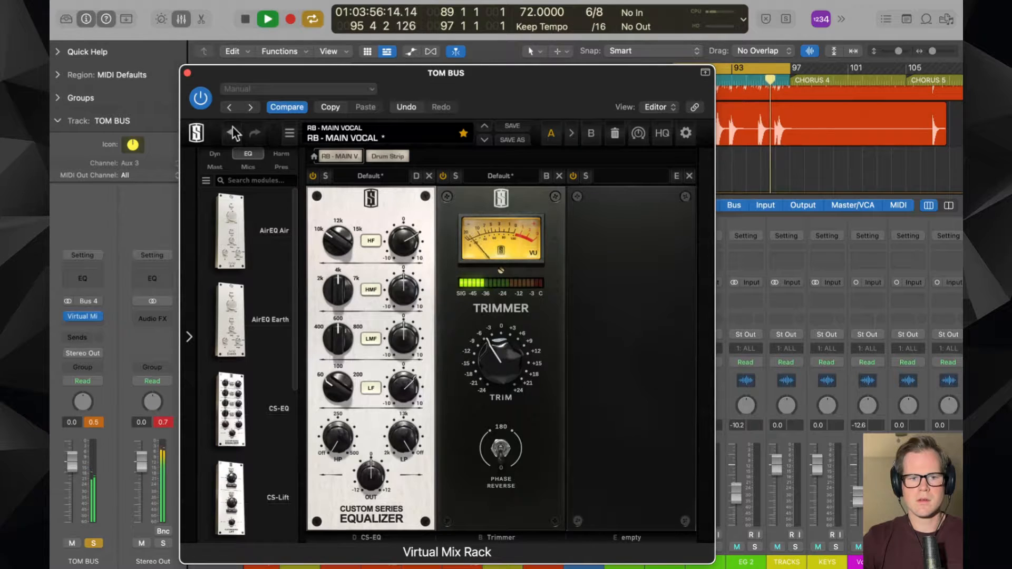
click(187, 73)
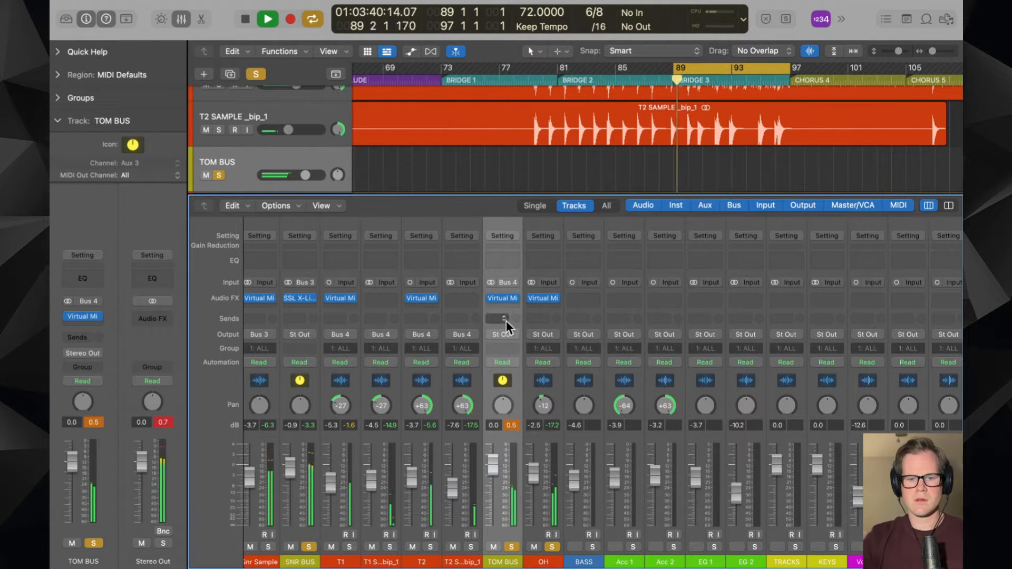
- Insert SSL X-Limit on TOM BUS after the Virtual Mix Rack
click(502, 306)
mouse_move(558, 349)
click(599, 350)
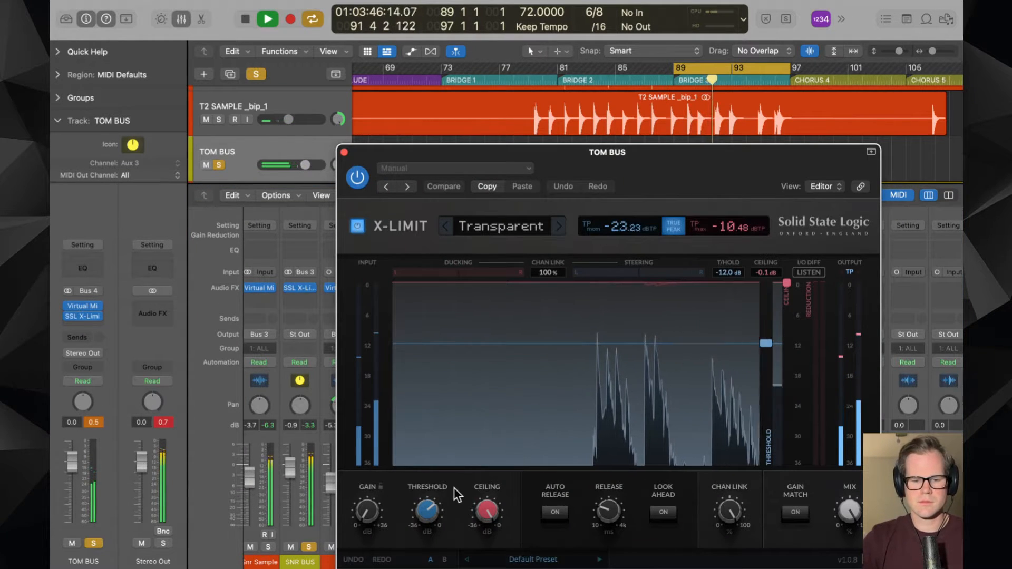
- Raise X-Limit's threshold to -8.6 dB, fine-tune it slightly downwards and close the plug-in window
mouse_move(429, 505)
mouse_move(429, 505)
mouse_down()
mouse_move(428, 497)
mouse_move(429, 533)
mouse_move(425, 493)
mouse_up()
drag(425, 490, 426, 488)
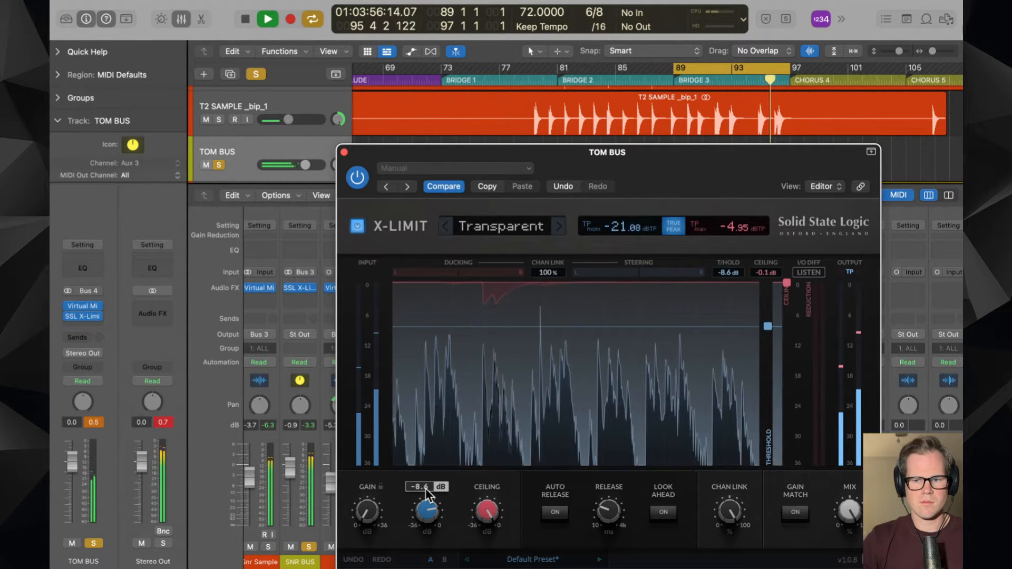
mouse_move(429, 501)
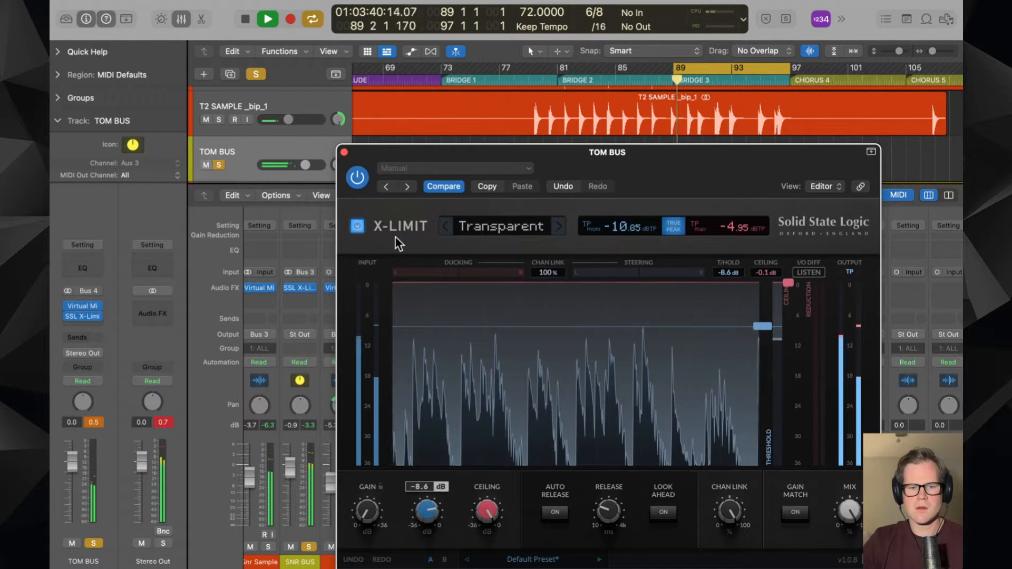
mouse_move(427, 510)
mouse_down()
mouse_move(425, 524)
mouse_move(416, 511)
mouse_move(425, 515)
mouse_up()
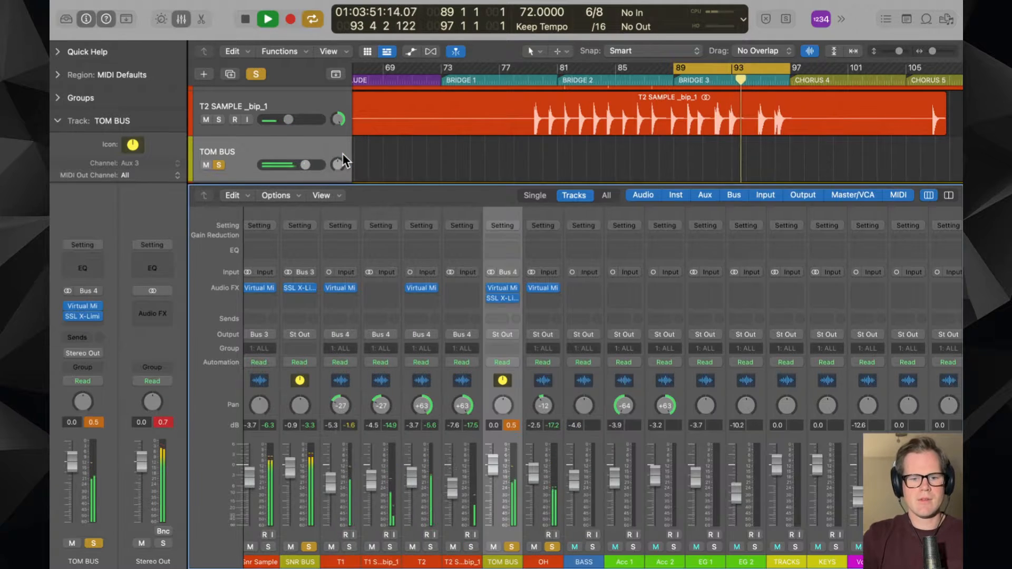
click(343, 153)
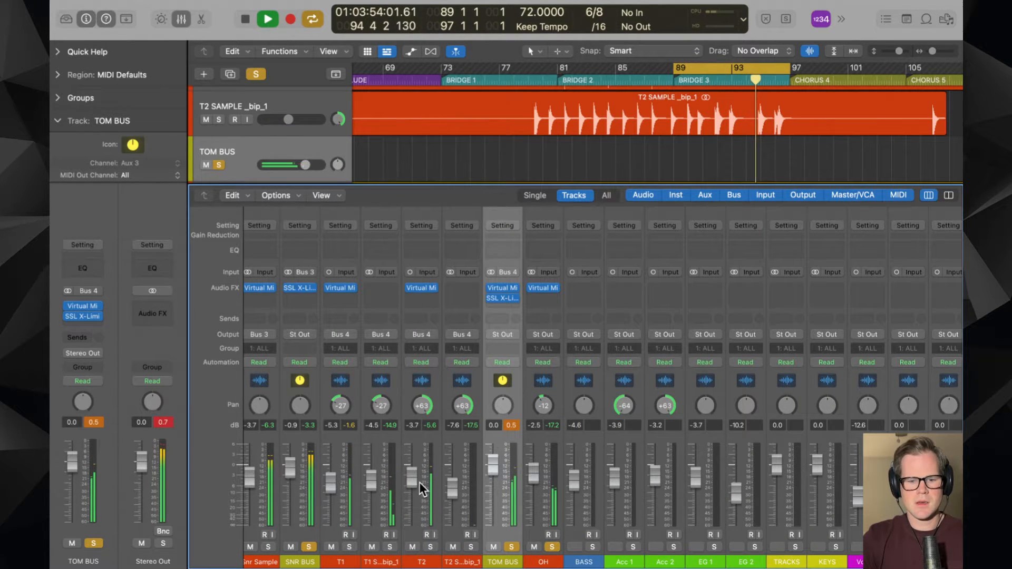
- Lower the faders of T1 to -7.5 dB, the T1 sample and T2 to -5.4 dB, and TOM BUS to -2.9 dB
drag(331, 484, 330, 488)
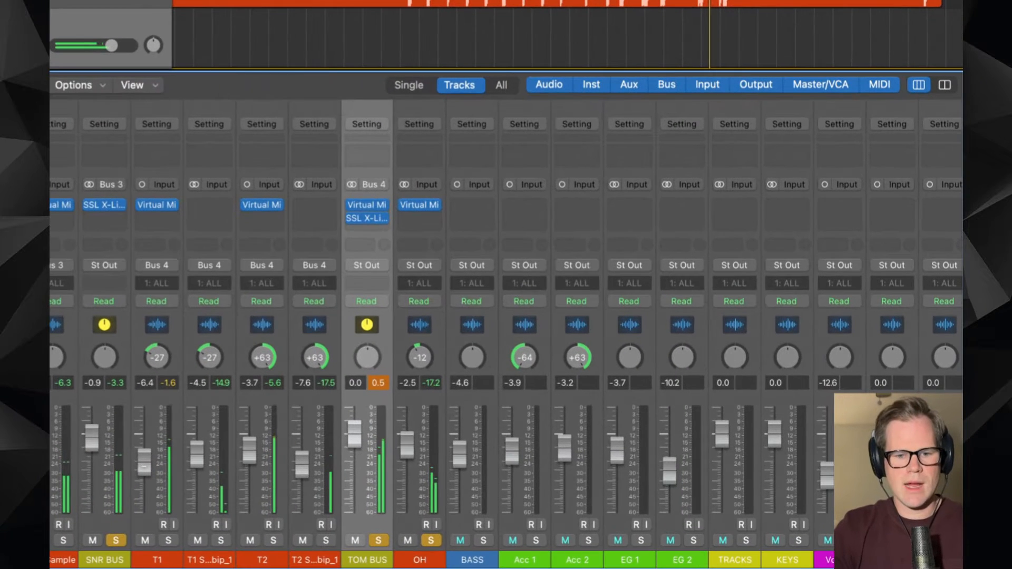
drag(143, 467, 143, 467)
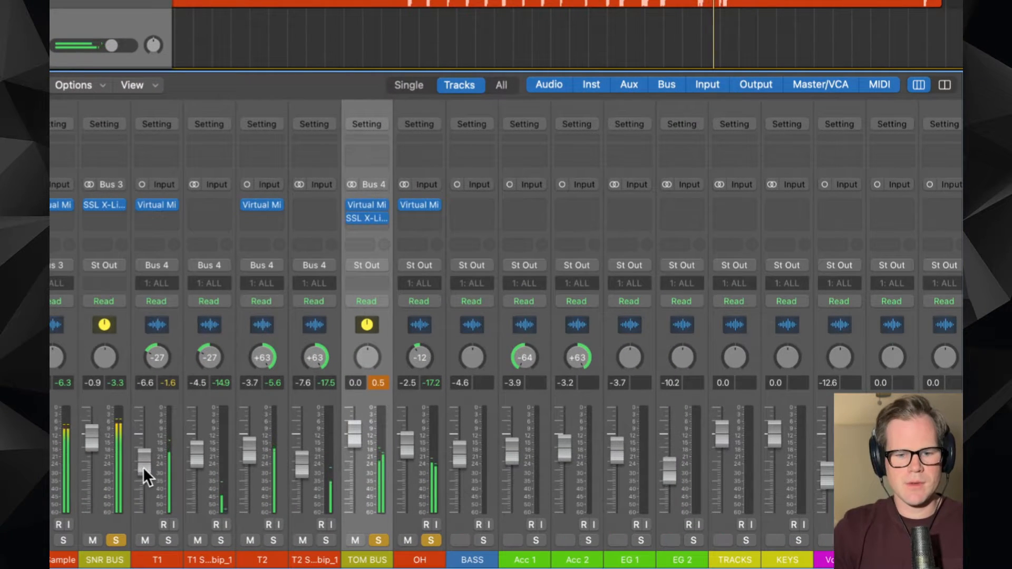
drag(148, 523, 190, 523)
drag(196, 448, 249, 454)
click(256, 509)
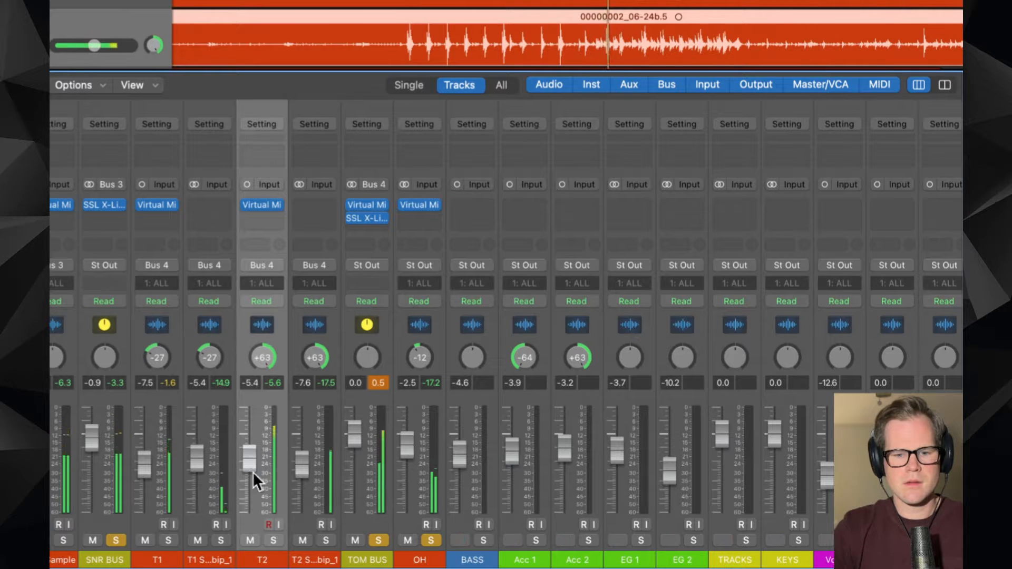
mouse_move(356, 438)
mouse_down()
mouse_move(357, 466)
mouse_move(354, 451)
mouse_up()
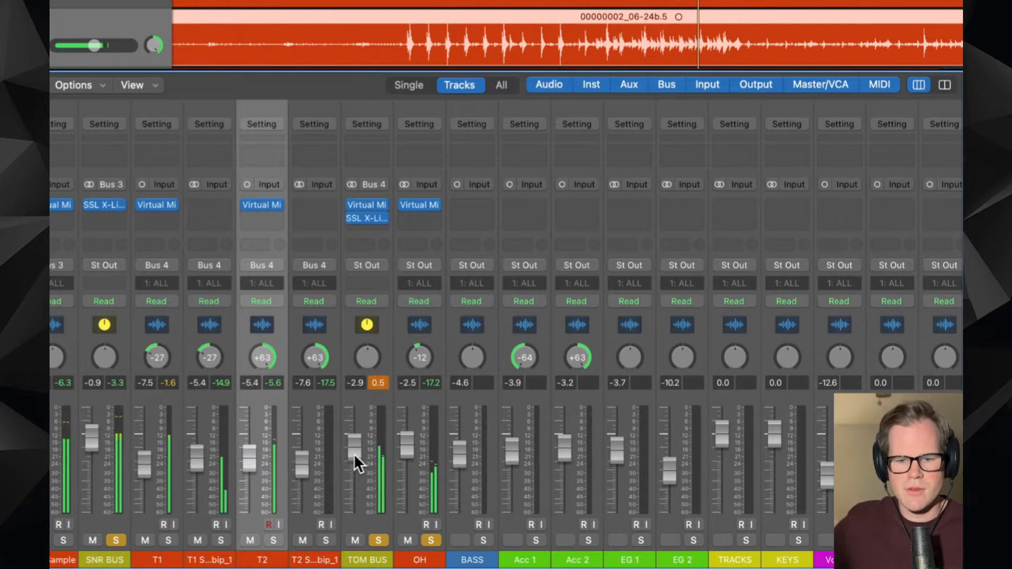
scroll(354, 454, left, 3)
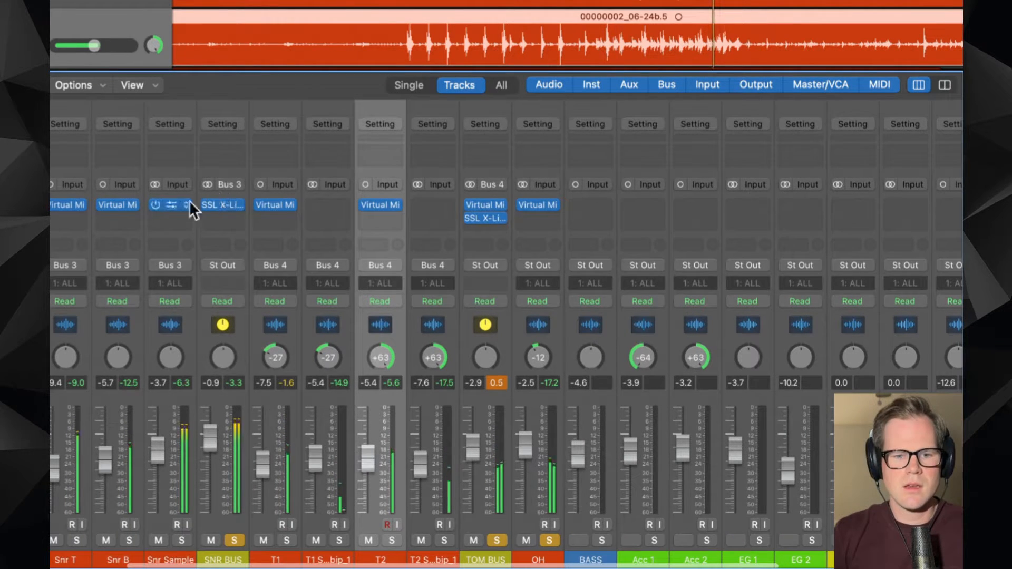
- In Snr Sample's Virtual Mix Rack, compare the Trimmer's phase reverse on and off, enable the FG-116's HP sidechain and close the rack
click(170, 205)
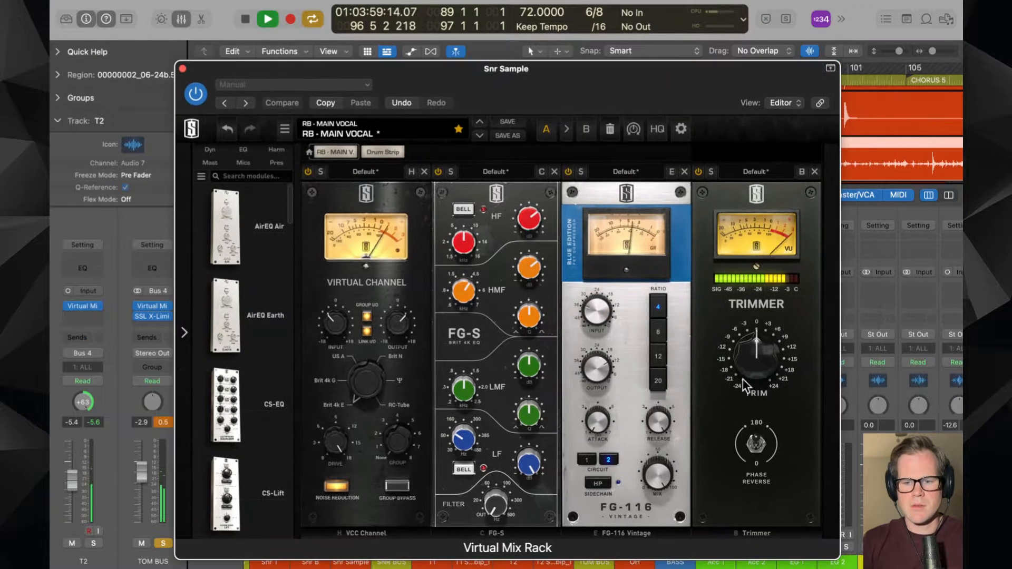
click(760, 450)
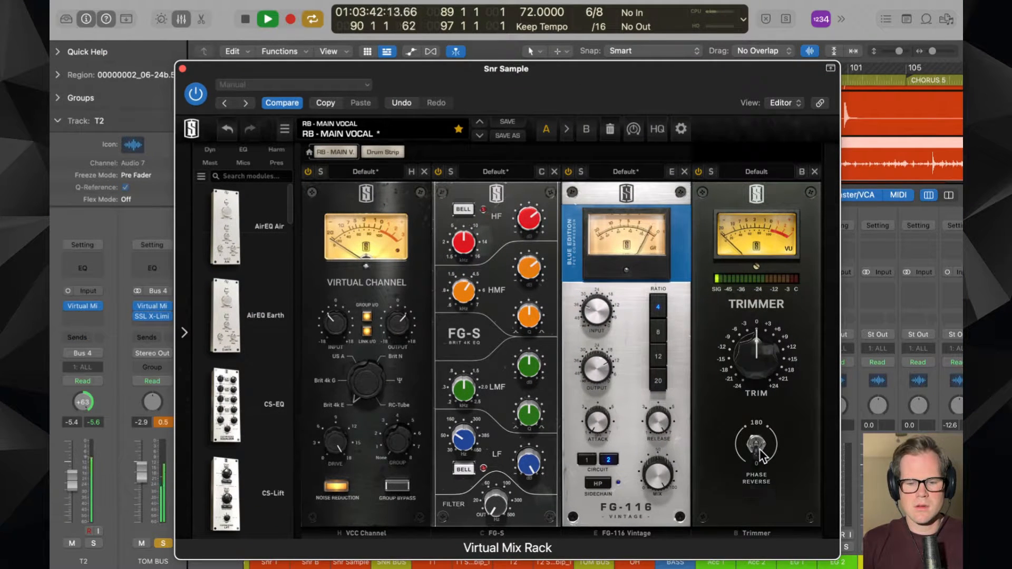
click(760, 449)
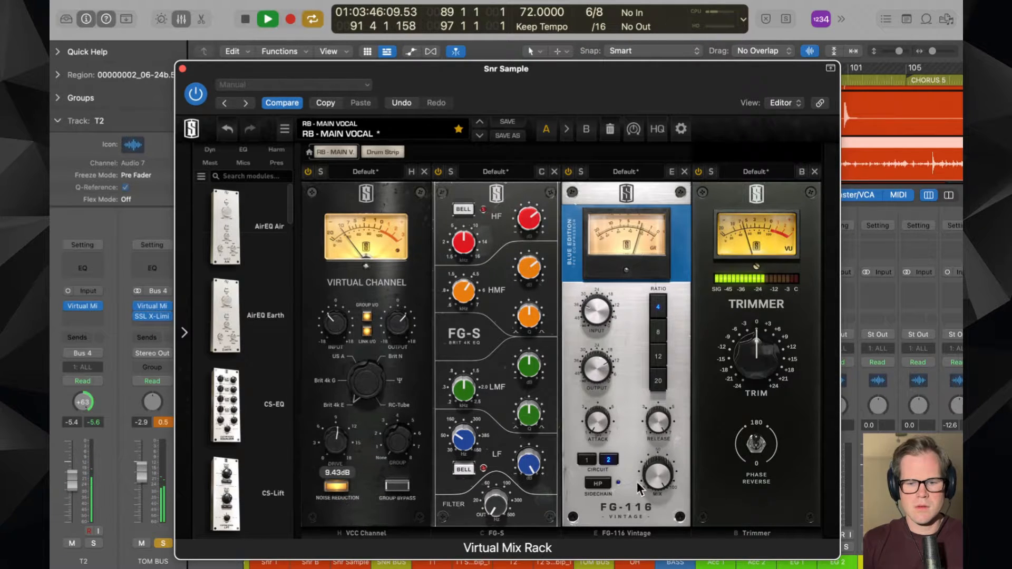
click(598, 483)
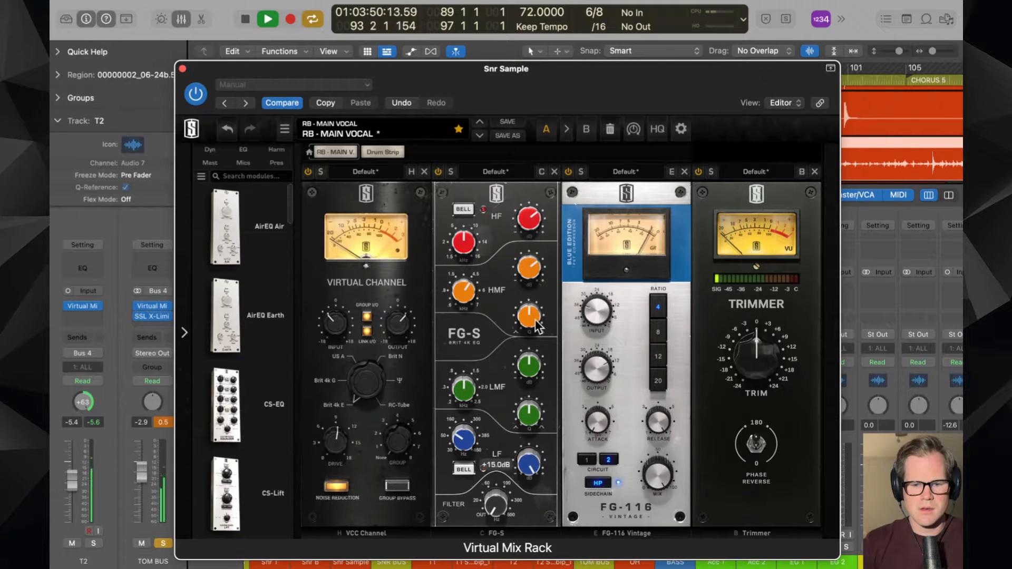
click(182, 69)
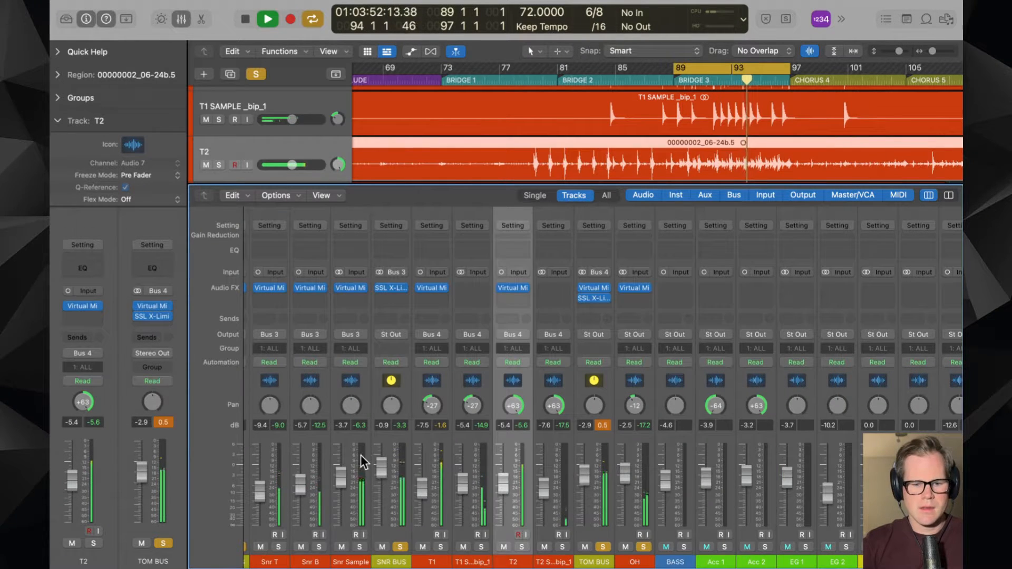
- Select the Snr B channel and mute Snr T
click(302, 534)
scroll(300, 540, left, 2)
click(297, 547)
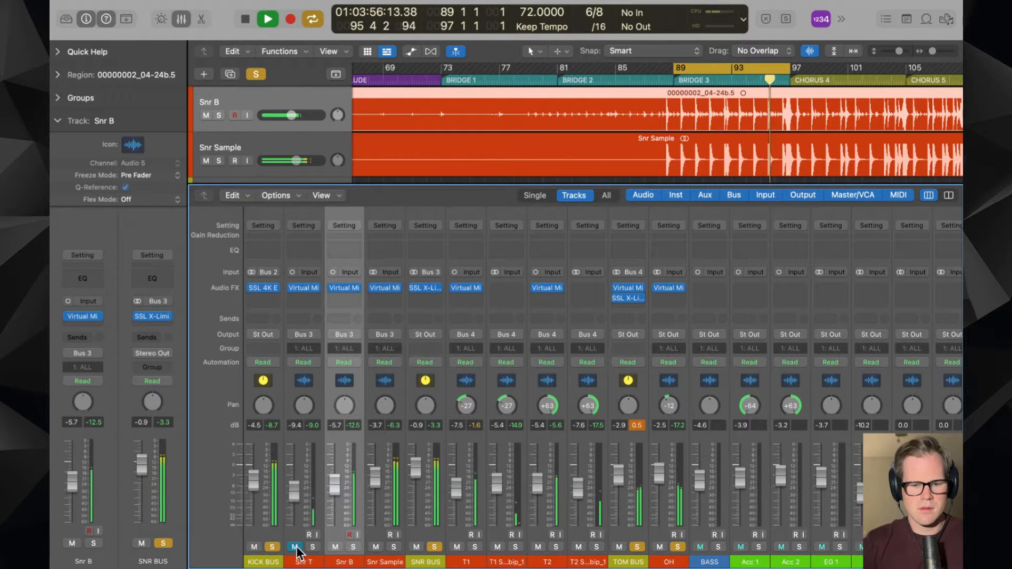
- Try the Trimmer's phase reverse in Snr B's Virtual Mix Rack, switch it back off and close the rack
click(343, 290)
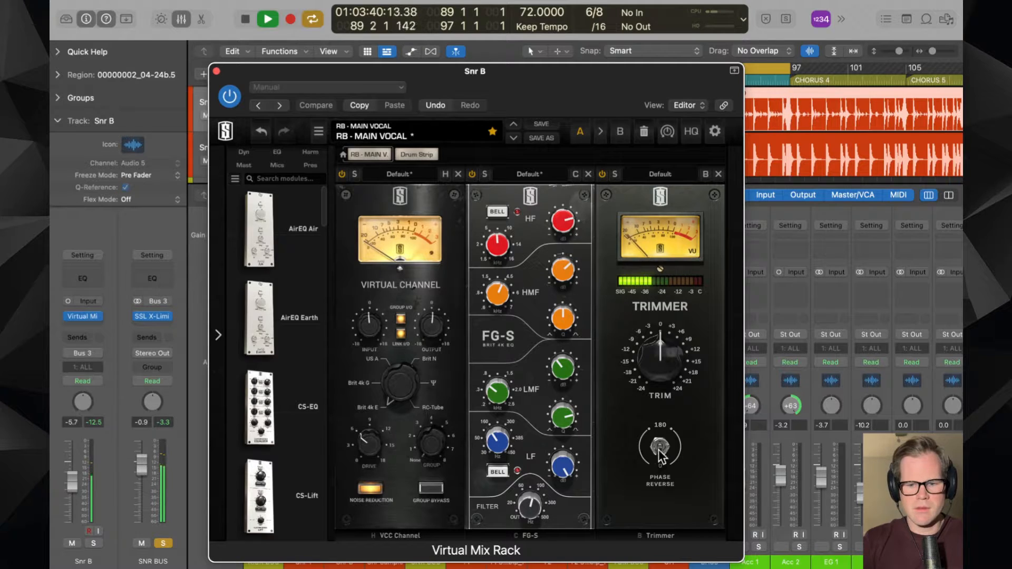
click(659, 449)
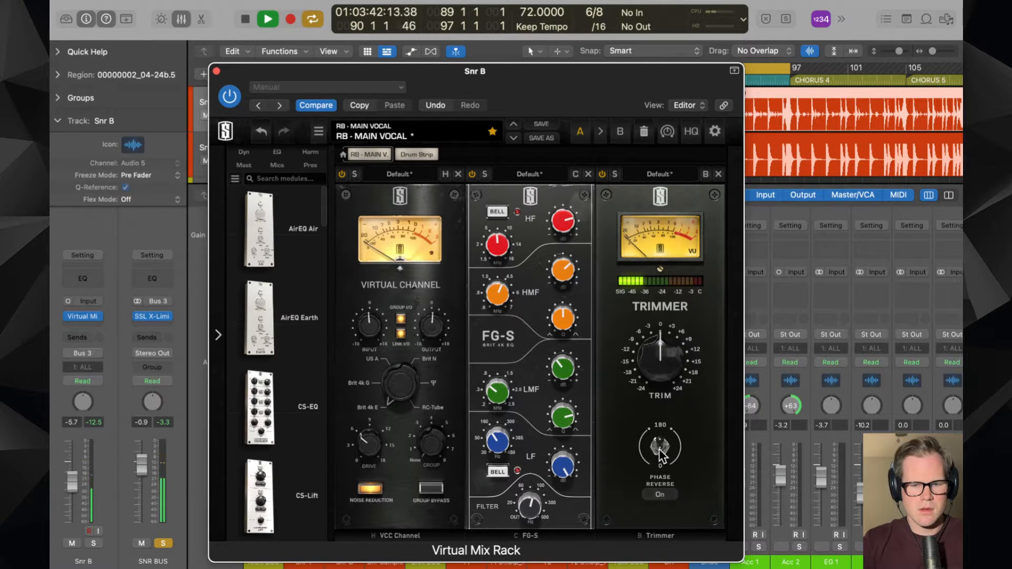
click(659, 449)
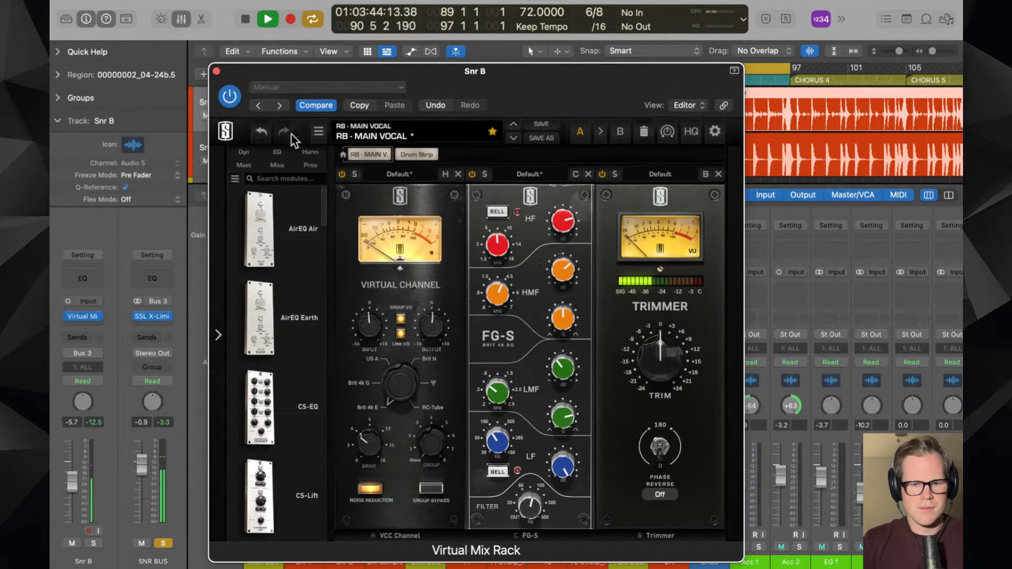
click(217, 71)
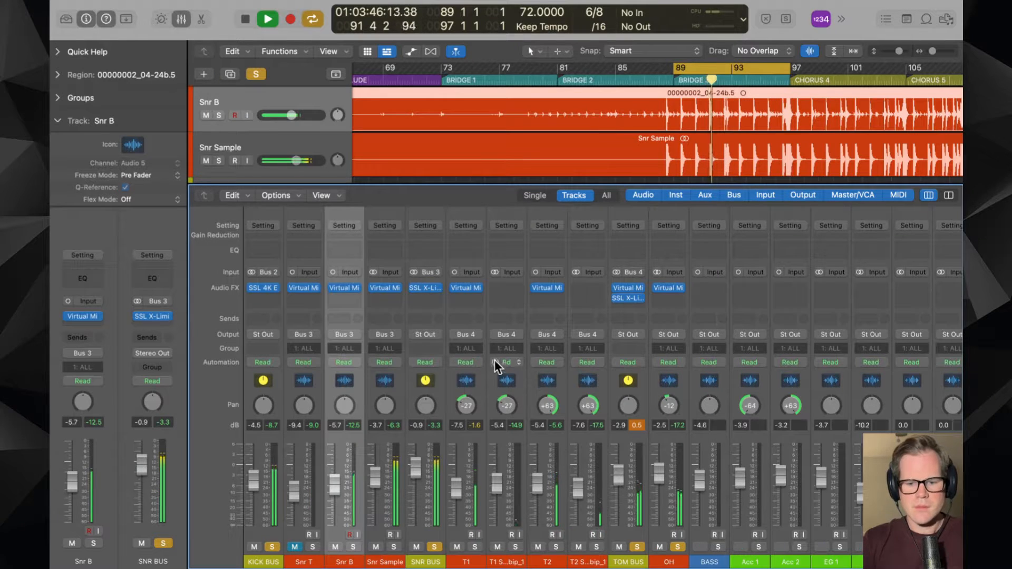
- In OH's Virtual Mix Rack, compare the phase reverse on and off, set the FG-S LF band to +1.84 dB at 110 Hz and close it
click(669, 288)
click(671, 287)
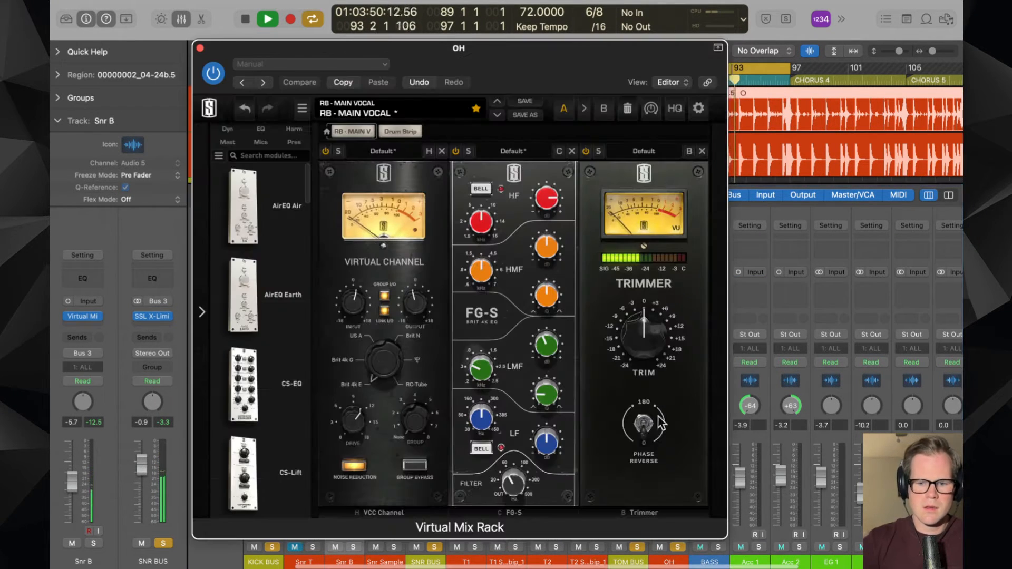
click(645, 426)
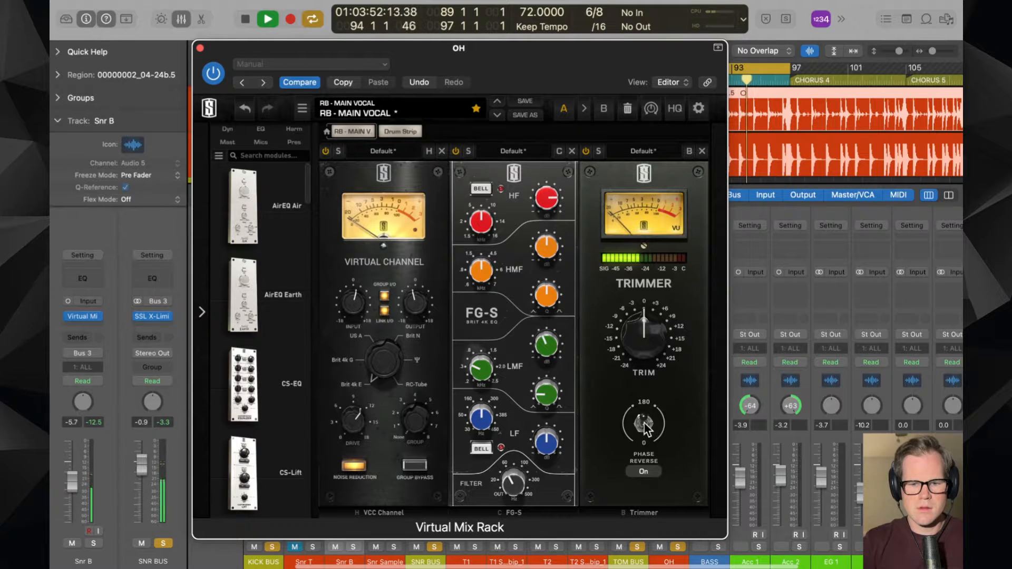
click(644, 425)
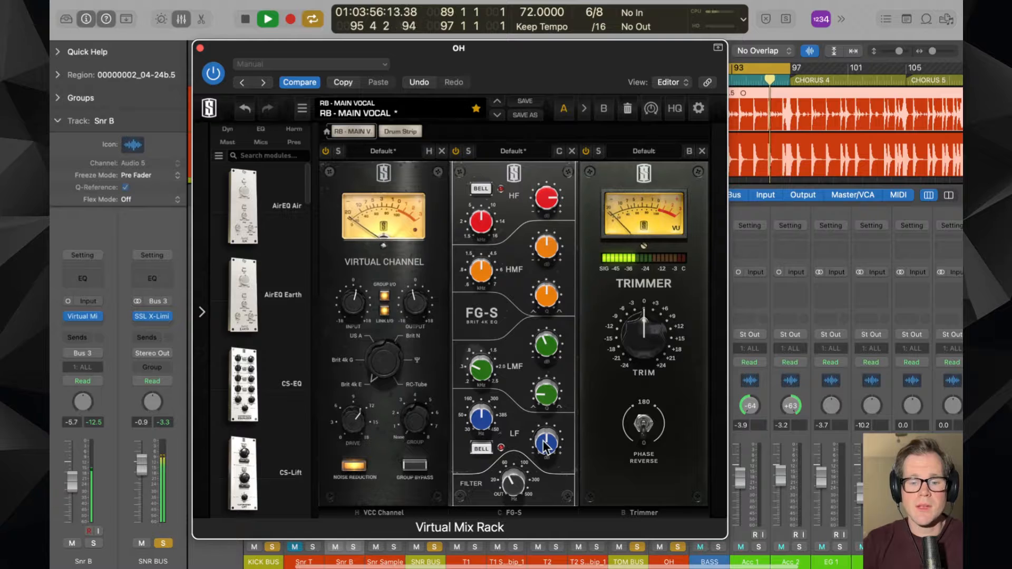
drag(544, 445, 481, 430)
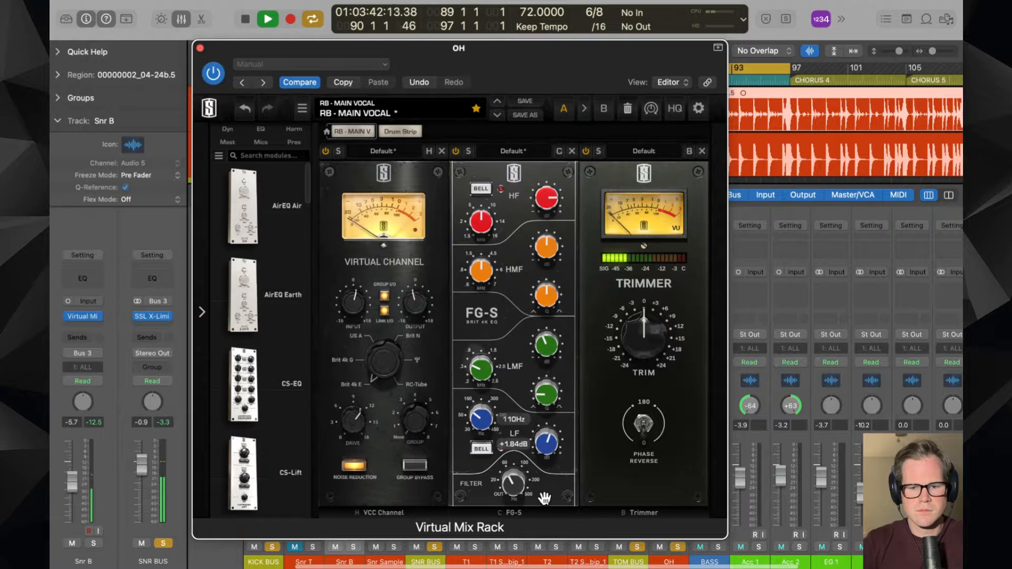
click(200, 48)
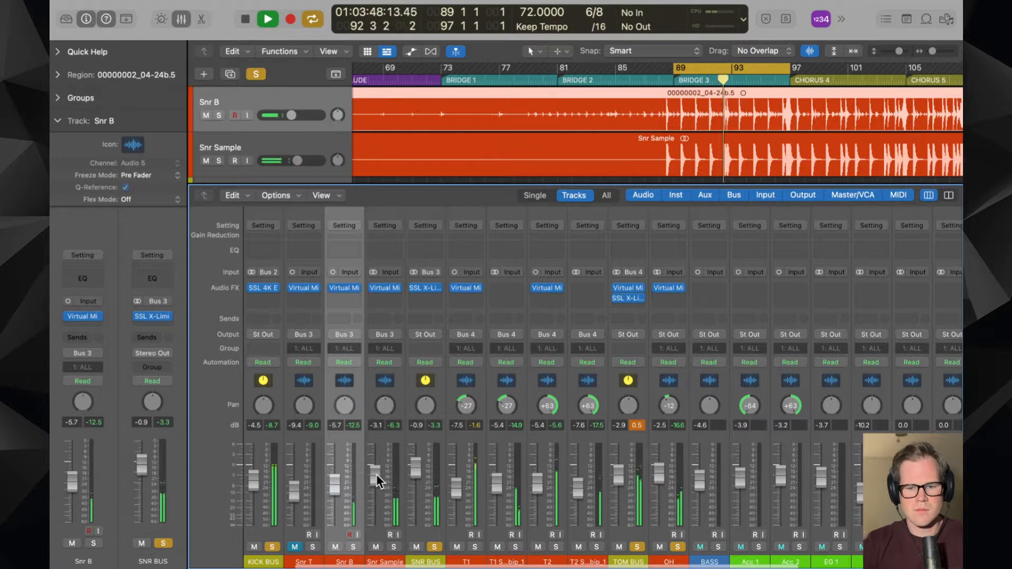
- Lower the Snr Sample fader to -4.2 dB and stop playback
drag(377, 474, 377, 477)
key(space)
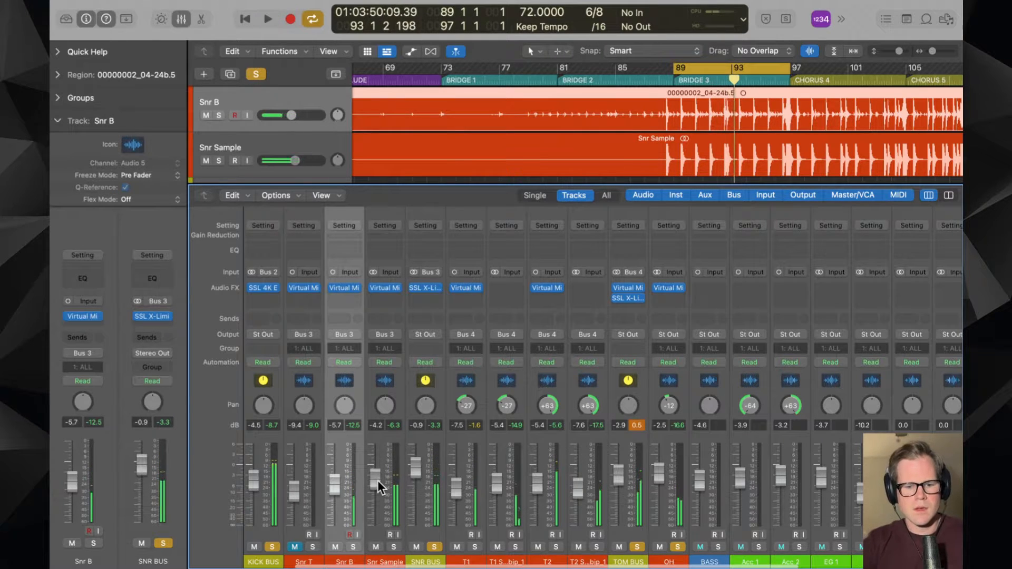
- Hide the mixer and shrink the track heights until all drum tracks from Kick In to OH fit in view
scroll(377, 479, left, 4)
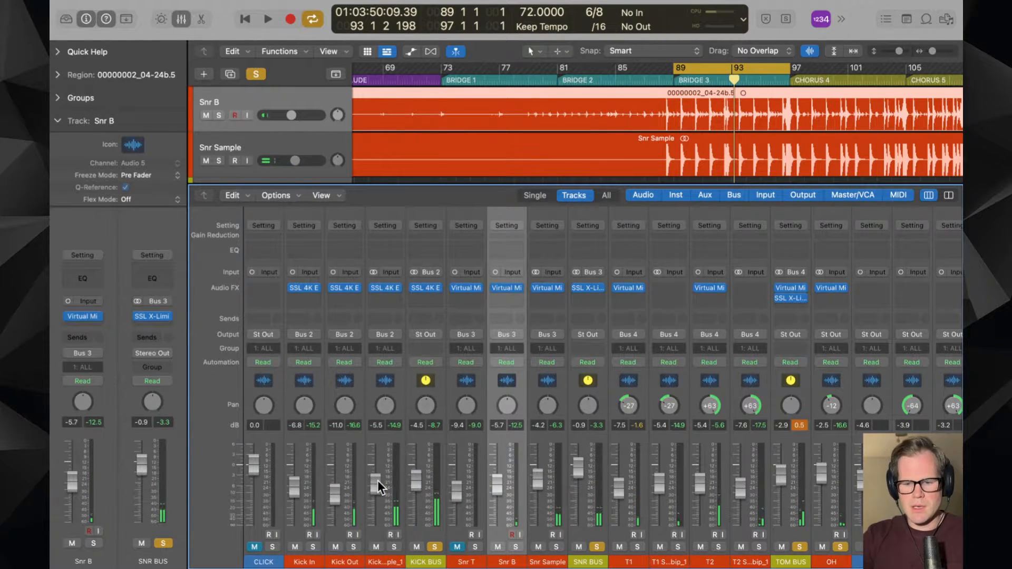
scroll(378, 480, right, 2)
scroll(286, 507, left, 3)
key(x)
scroll(285, 507, up, 4)
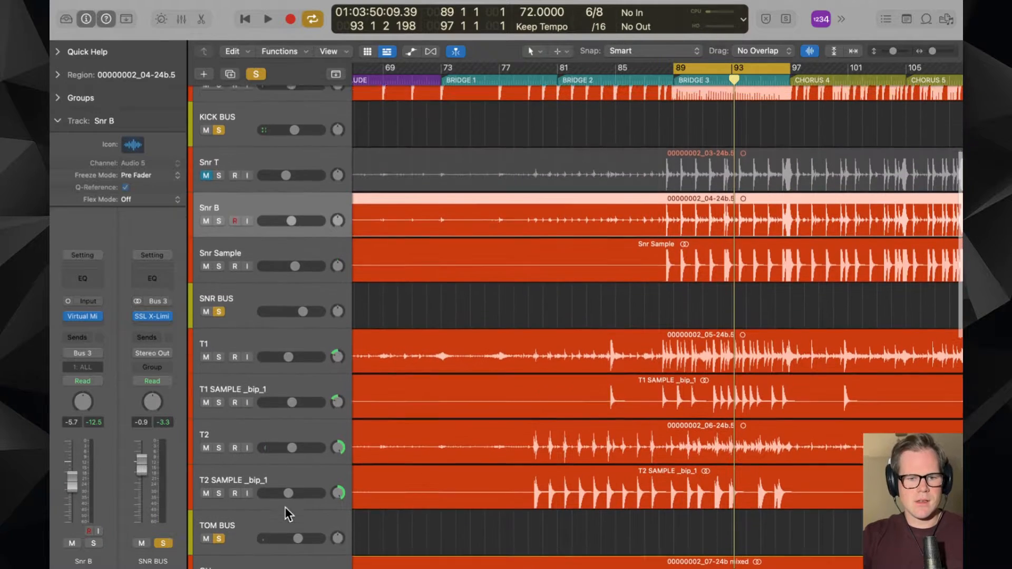
key(super+Up)
key(super+Up)
key(super+Up)
key(super+Up)
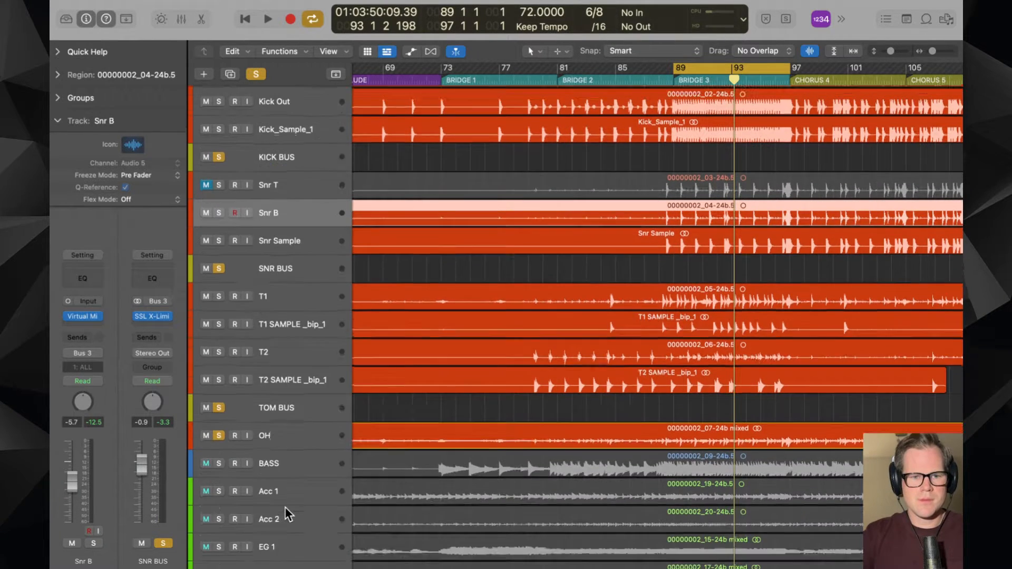
scroll(283, 396, up, 2)
- Group the tracks from Kick In through OH into a summing stack
drag(283, 410, 287, 119)
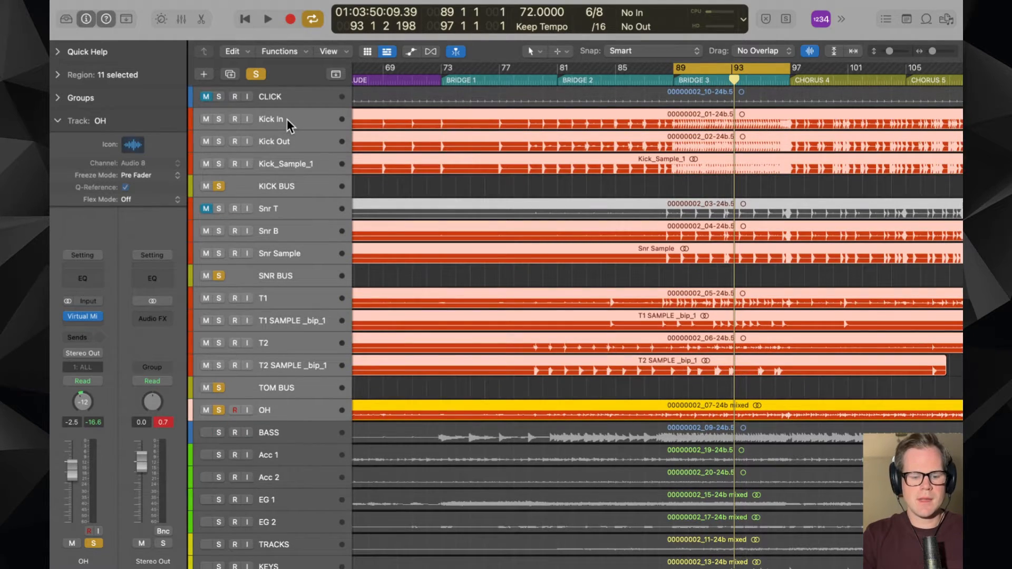
key(super+shift+d)
key(Return)
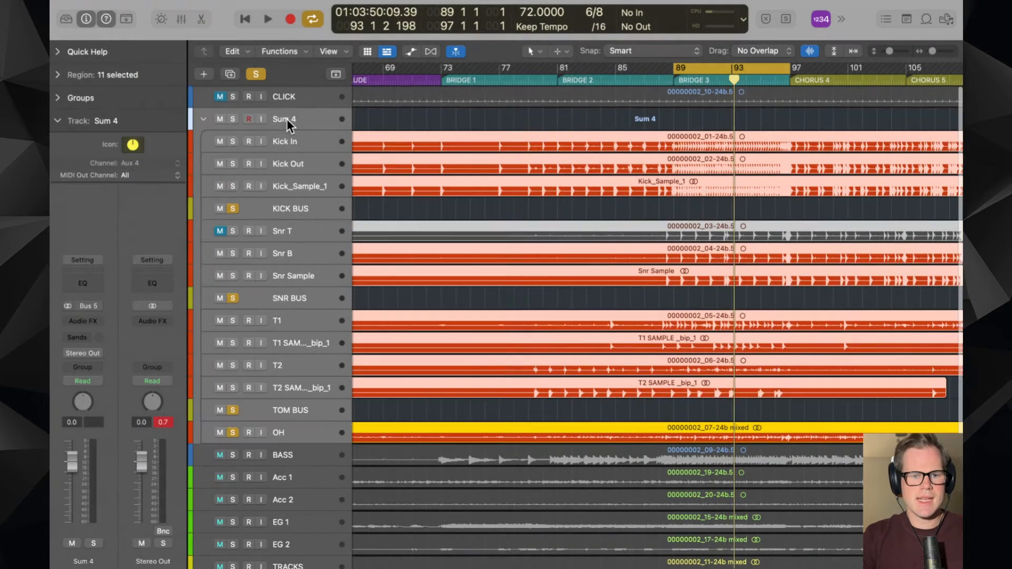
- Rename the new summing stack DRUMS and color it red
double_click(287, 119)
text(DRUMS)
click(291, 117)
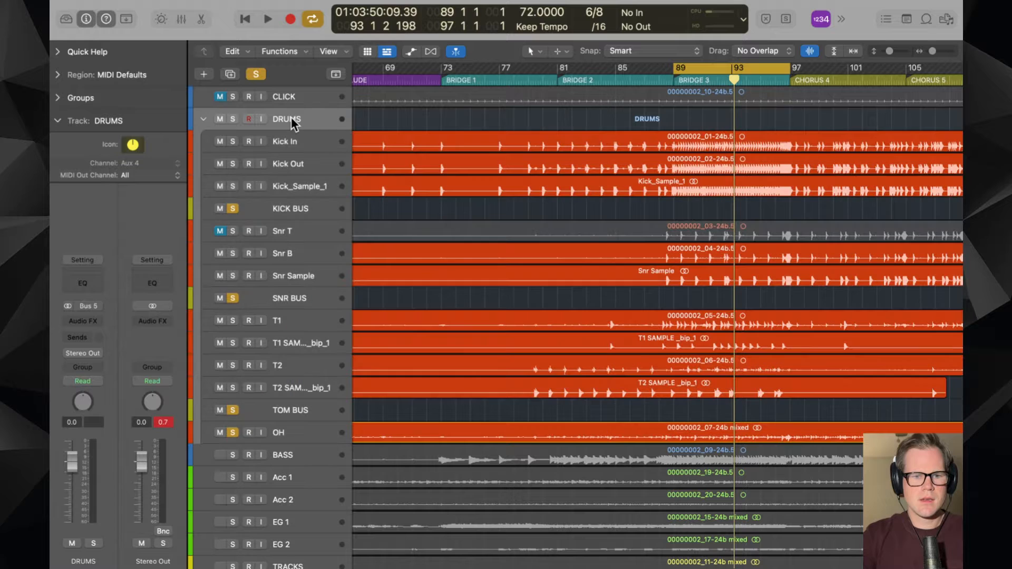
key(alt+c)
click(266, 203)
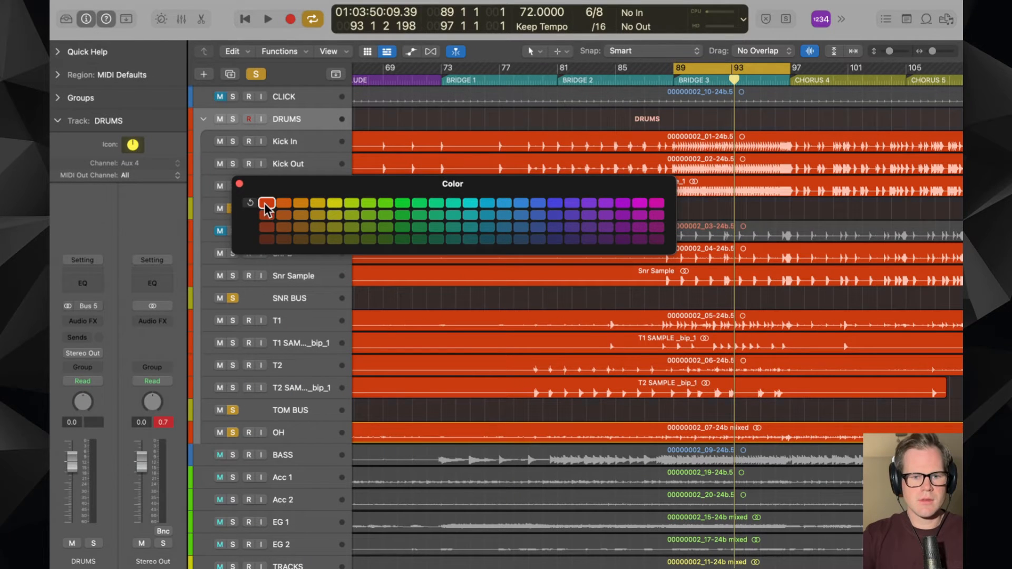
click(239, 183)
- Solo the DRUMS stack and play it back with the mixer shown
click(232, 119)
key(space)
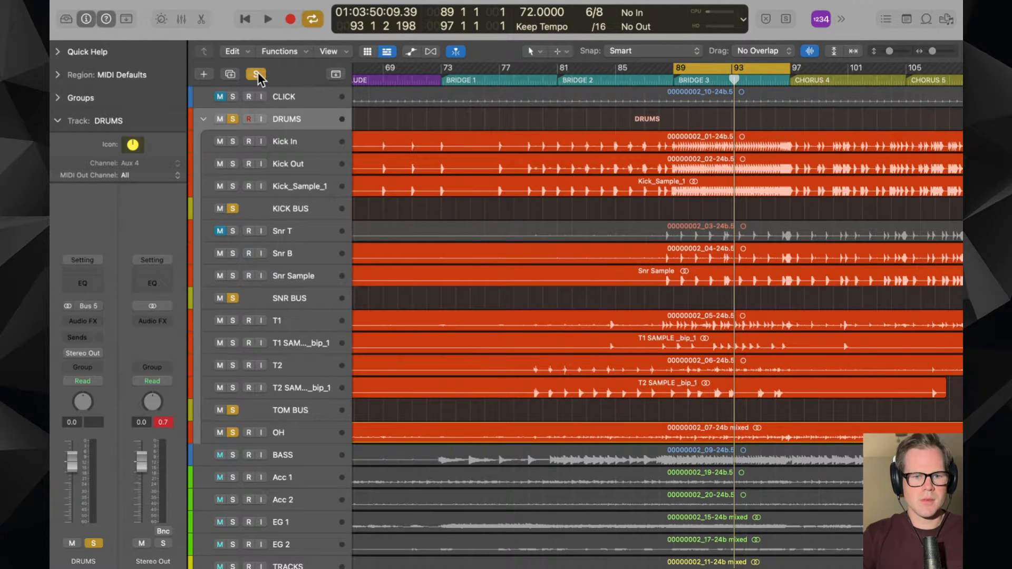
key(x)
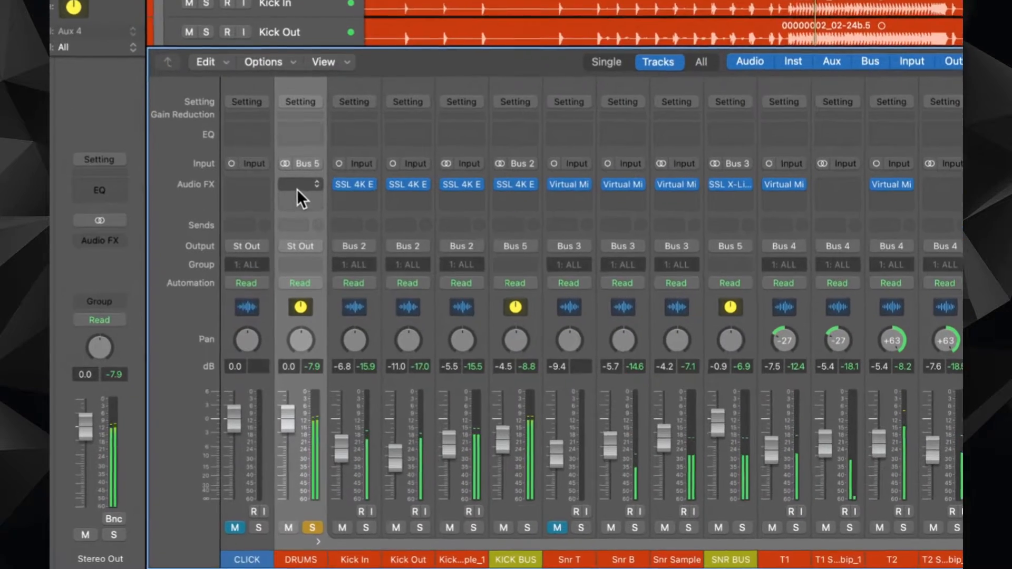
- Insert the stereo Slate Digital Virtual Tape Machines plug-in on the DRUMS channel and move its window clear of the channel meters
click(301, 282)
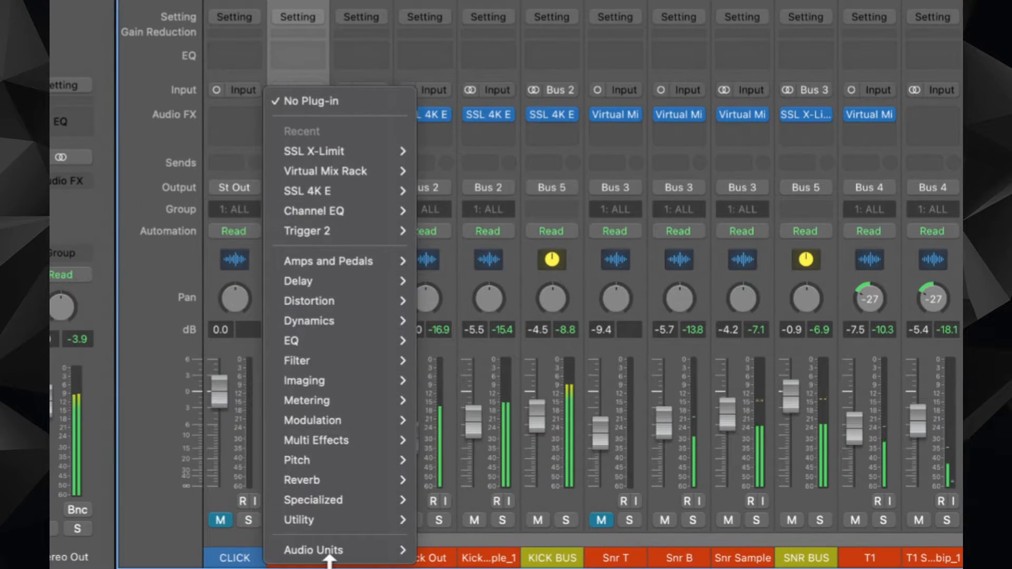
mouse_move(330, 549)
mouse_move(501, 498)
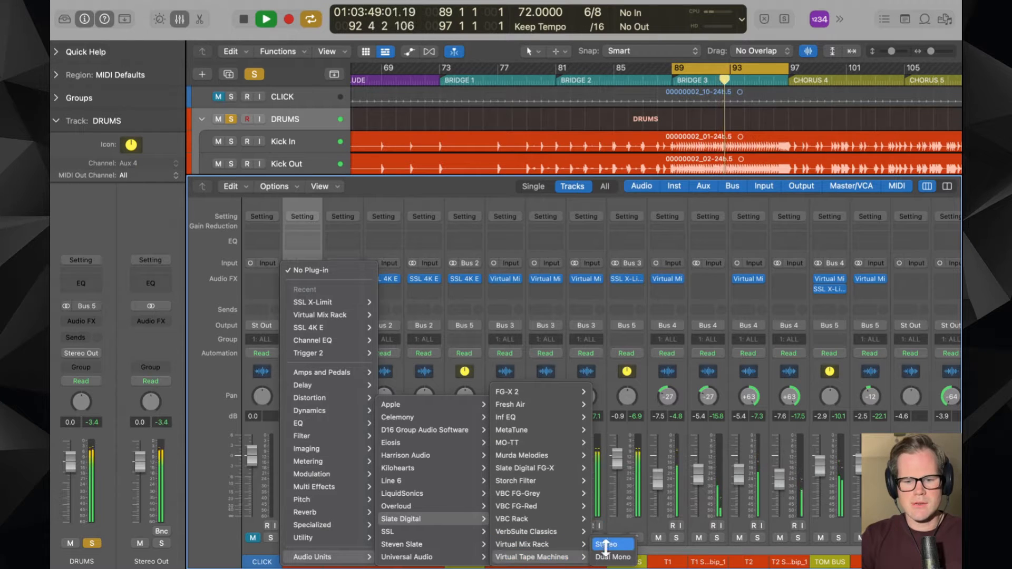
click(606, 543)
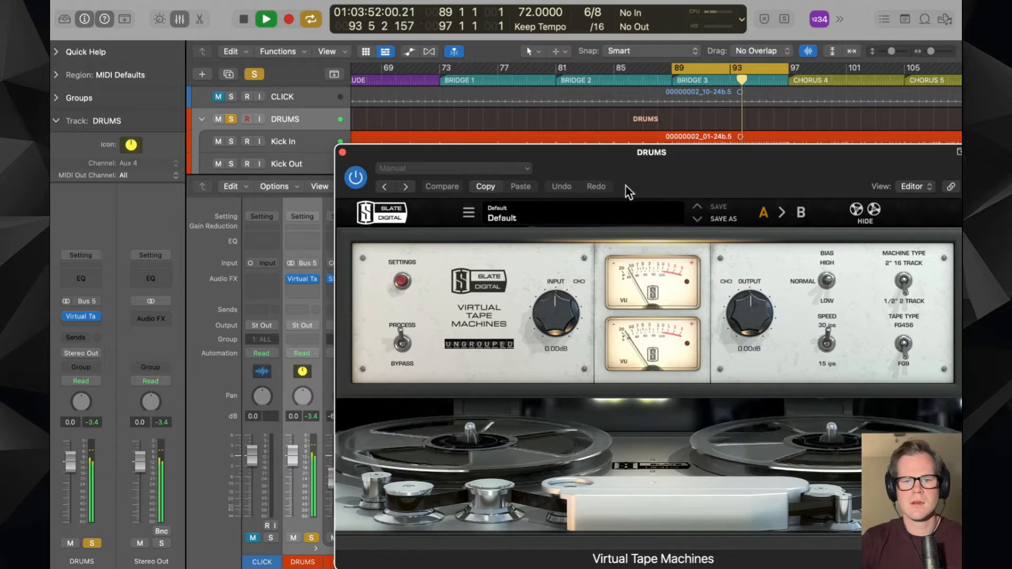
drag(625, 185, 430, 110)
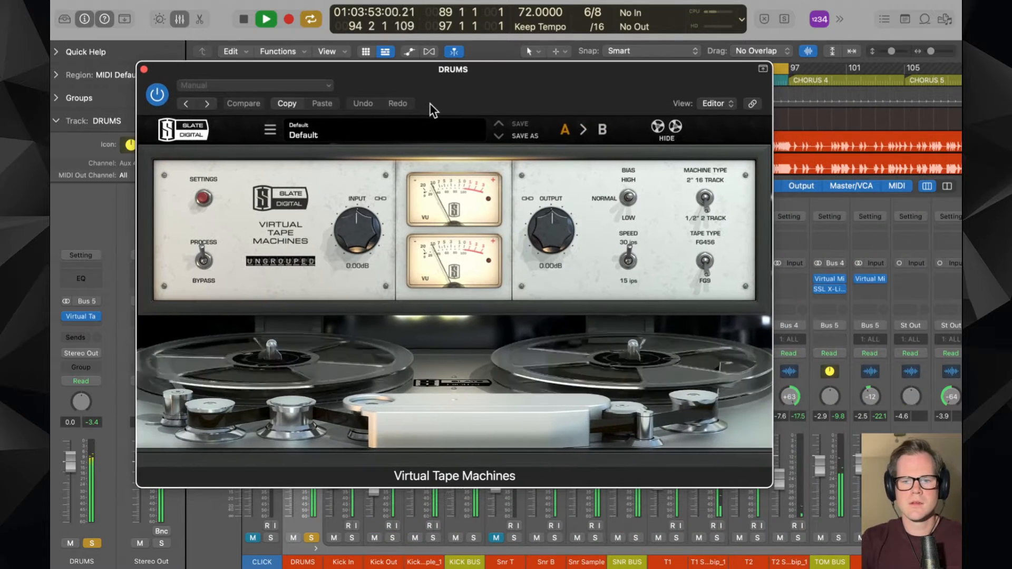
- Set the tape machine's speed to 15 ips and its input to about +2.62 dB, close it and stop playback
drag(372, 241, 372, 216)
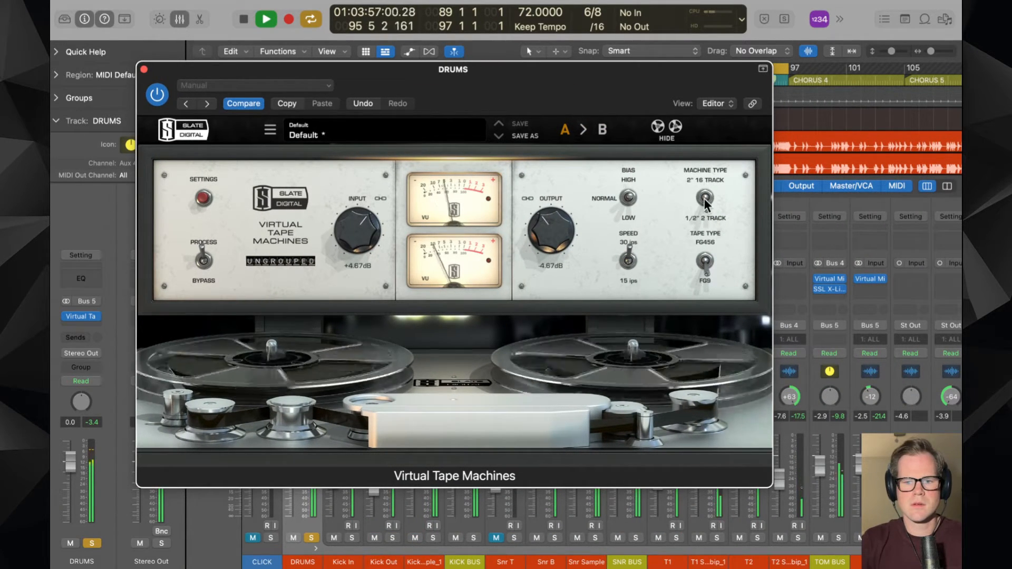
click(705, 198)
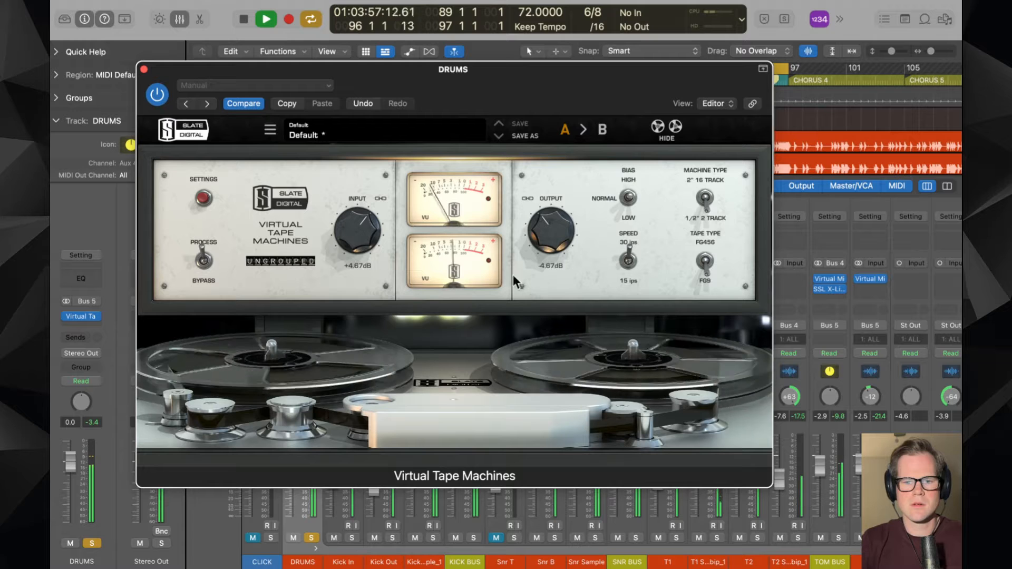
click(628, 261)
drag(372, 242, 371, 247)
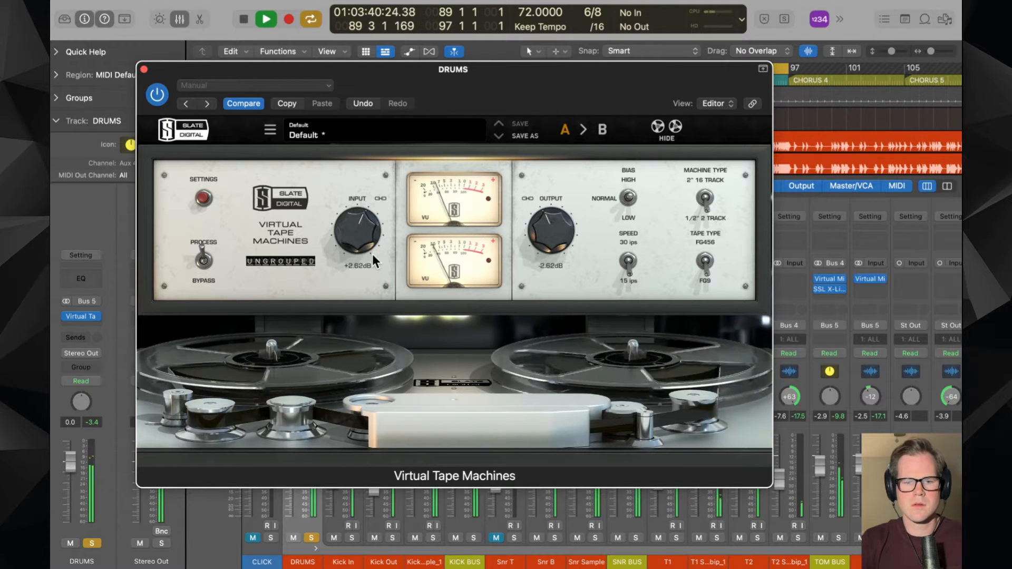
click(144, 70)
key(space)
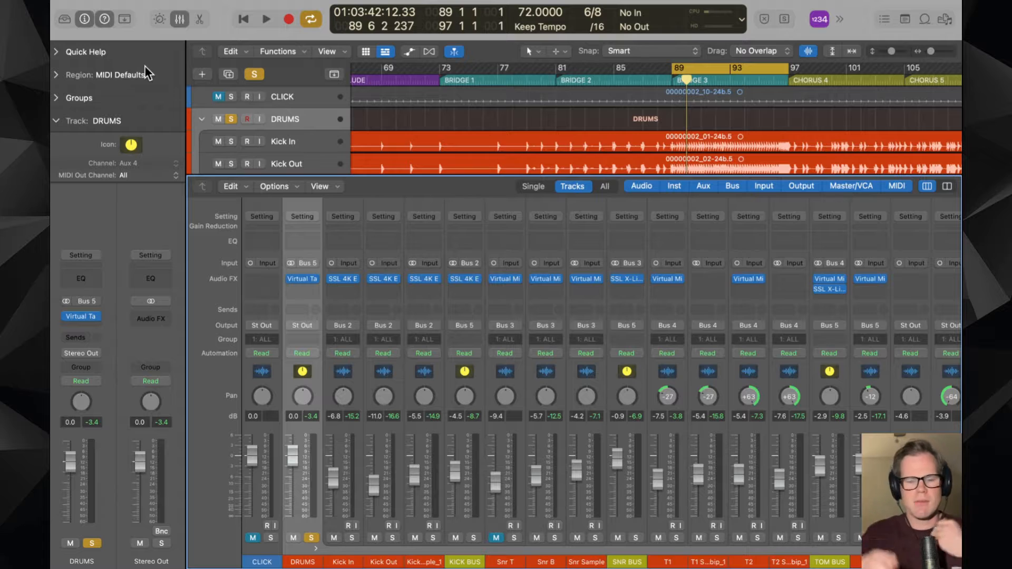
- Insert the stereo SSL Native Bus Compressor 2 below Virtual Tape Machines on the DRUMS channel
click(306, 291)
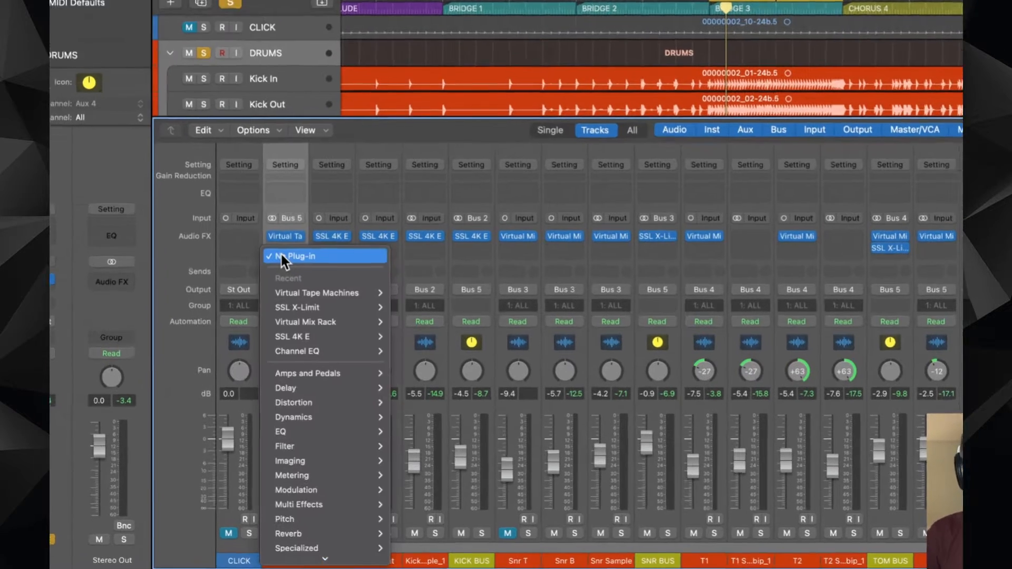
mouse_move(333, 554)
mouse_move(441, 540)
mouse_move(432, 506)
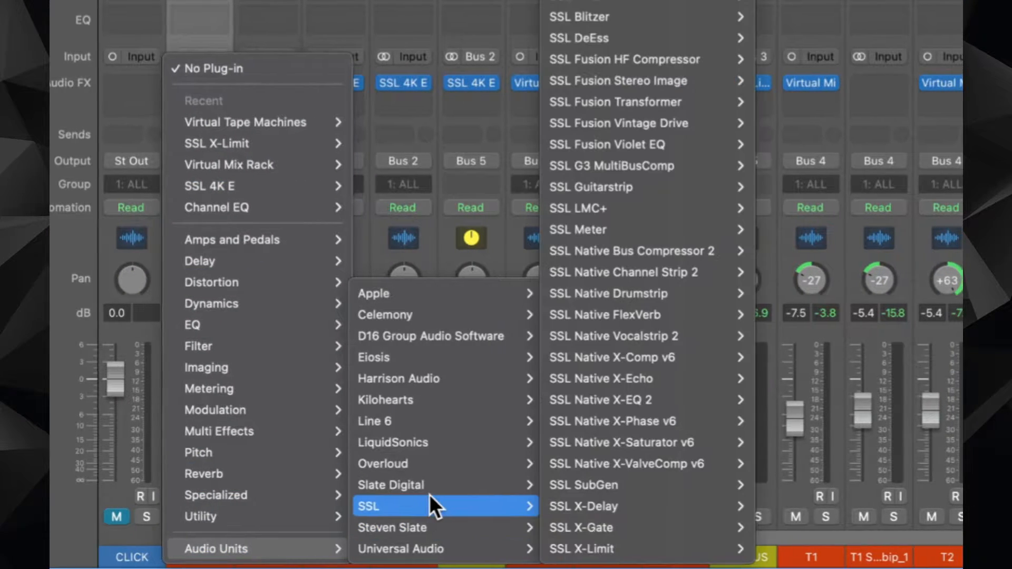
mouse_move(601, 490)
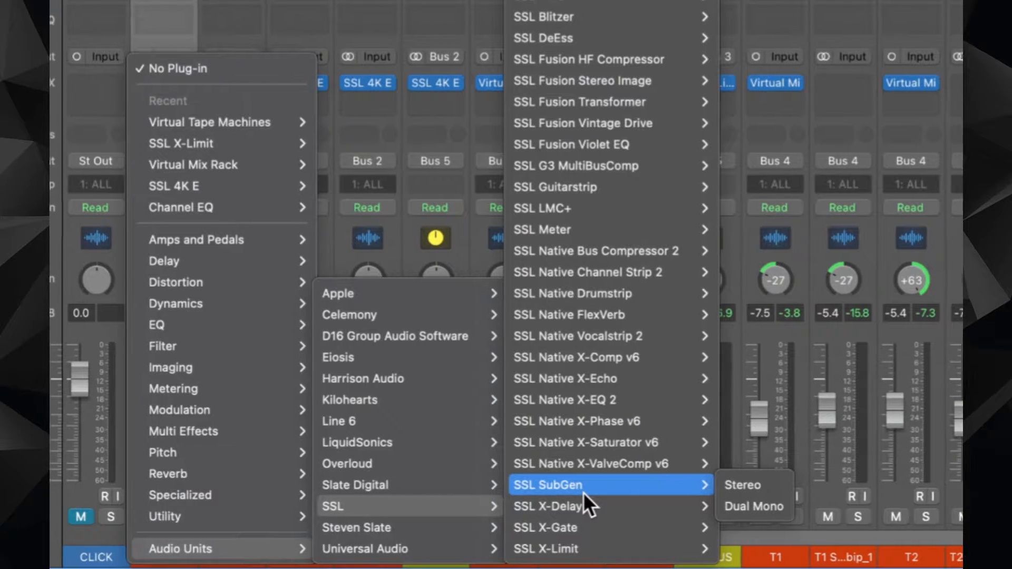
mouse_move(642, 447)
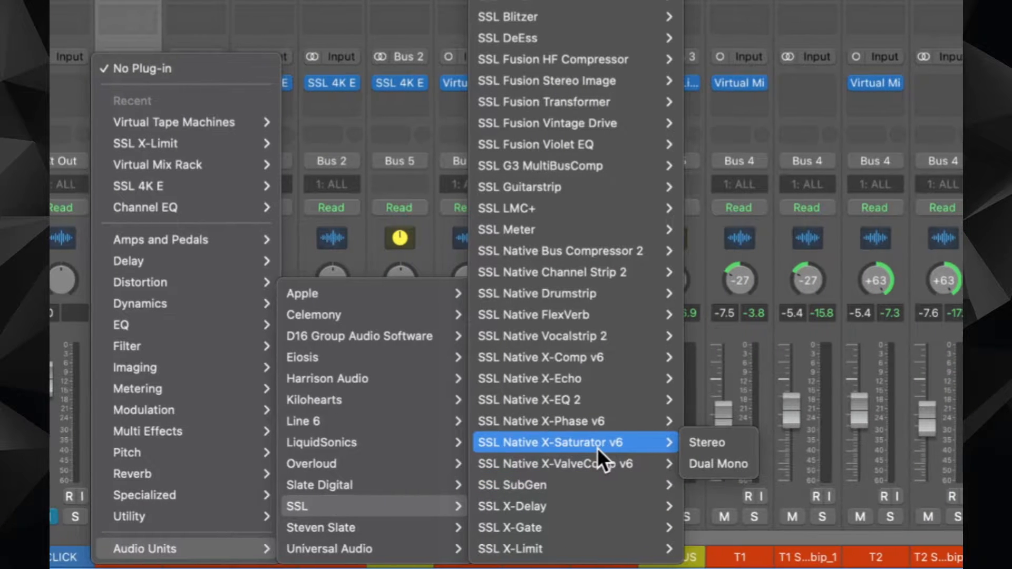
mouse_move(614, 253)
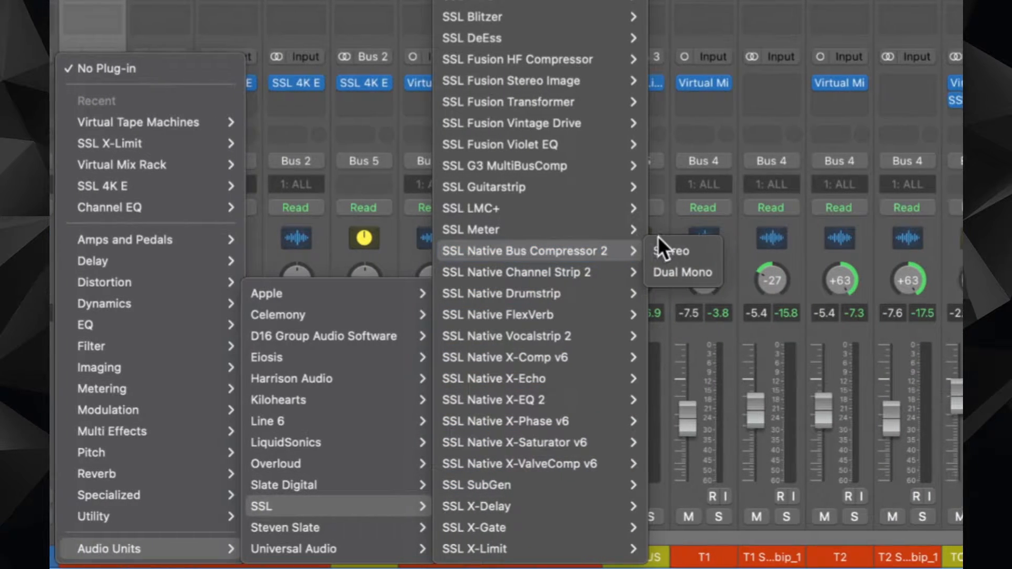
click(677, 251)
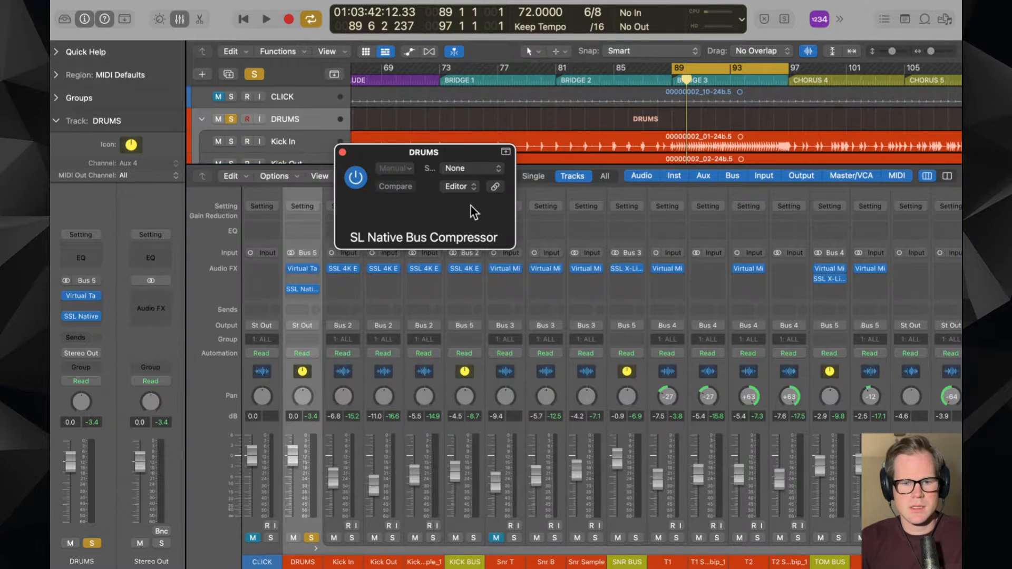
- Lower the bus compressor's threshold while the drums play, and close the plug-in
key(space)
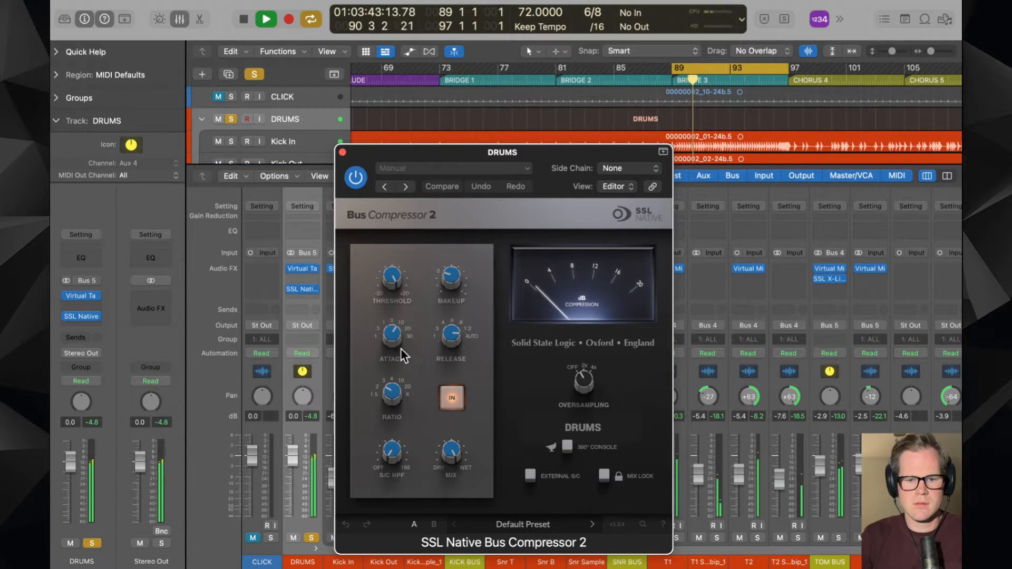
click(398, 387)
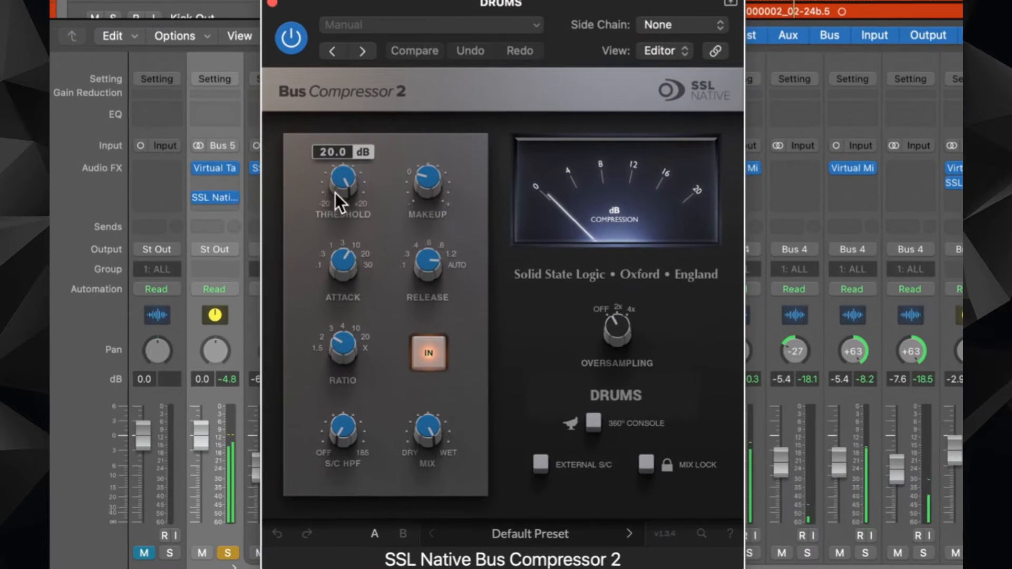
drag(386, 284, 391, 293)
mouse_move(342, 203)
mouse_down()
mouse_move(342, 223)
mouse_move(342, 198)
mouse_up()
click(272, 3)
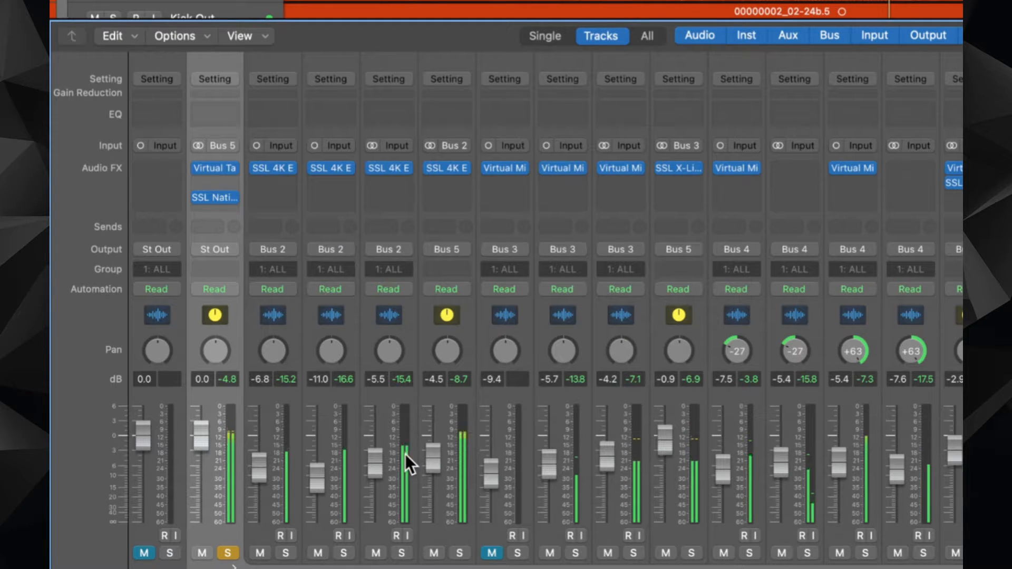
- Lower the SNR BUS fader to -2.3 dB and raise the Snr Sample fader to about -3.5 dB
drag(664, 442, 664, 439)
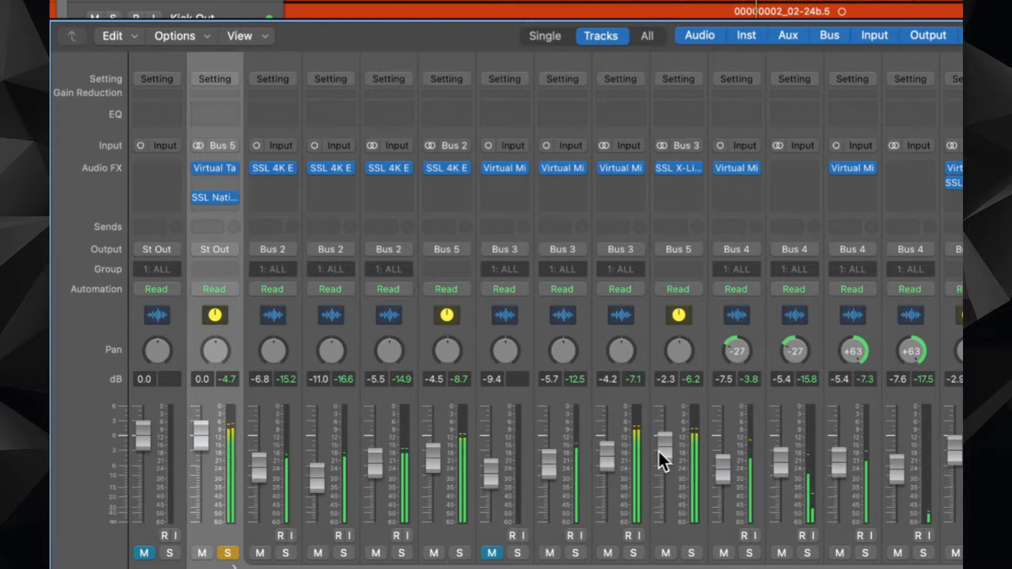
drag(607, 454, 607, 441)
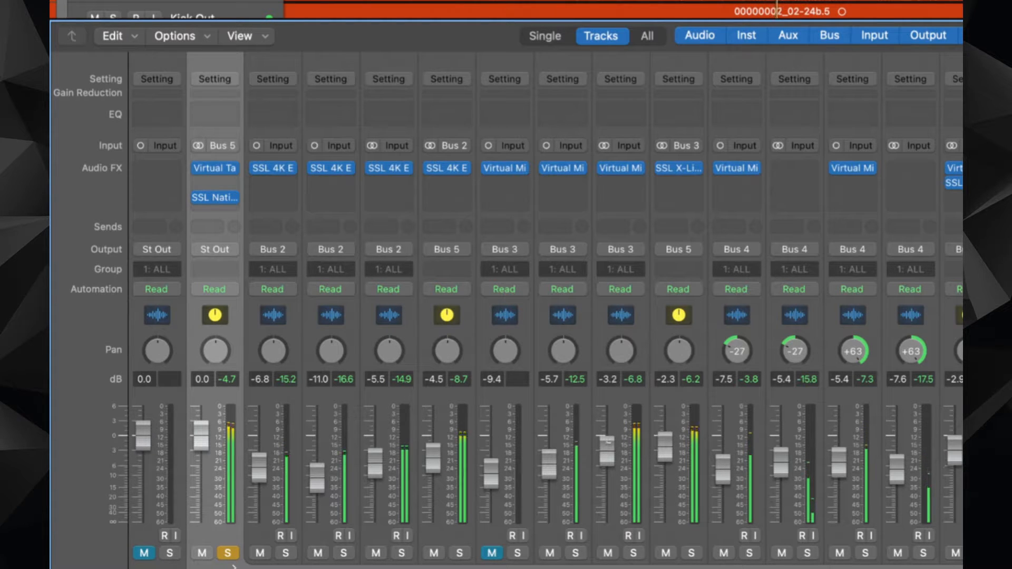
- Check the SSL X-Limit on SNR BUS and the Bus Compressor 2 on DRUMS during playback
click(681, 168)
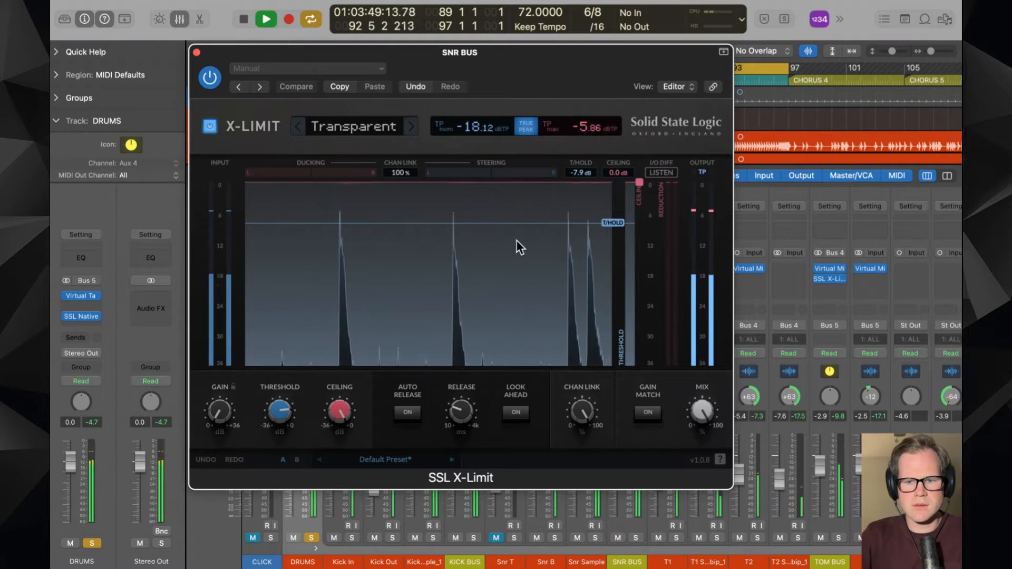
click(196, 52)
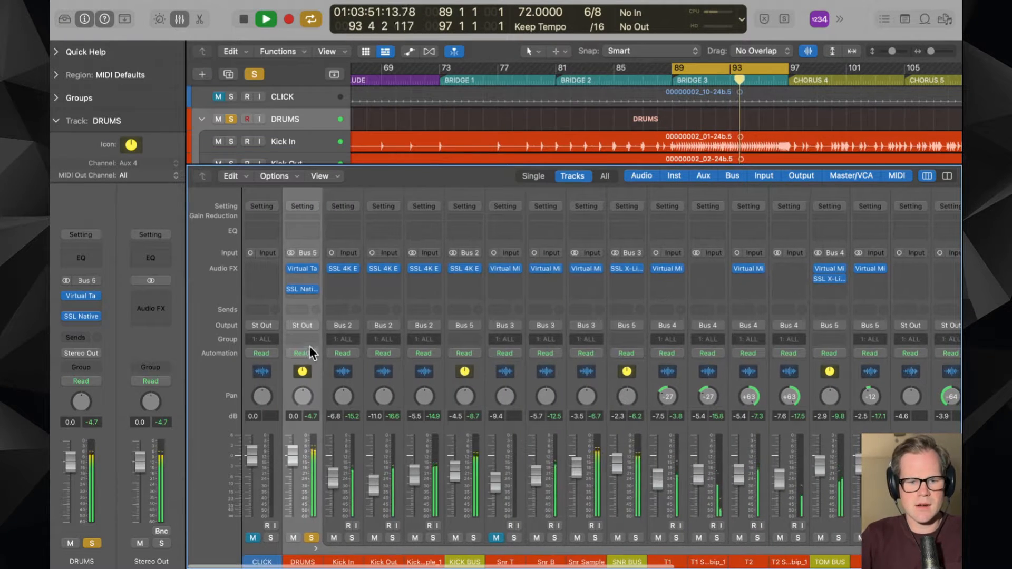
click(302, 279)
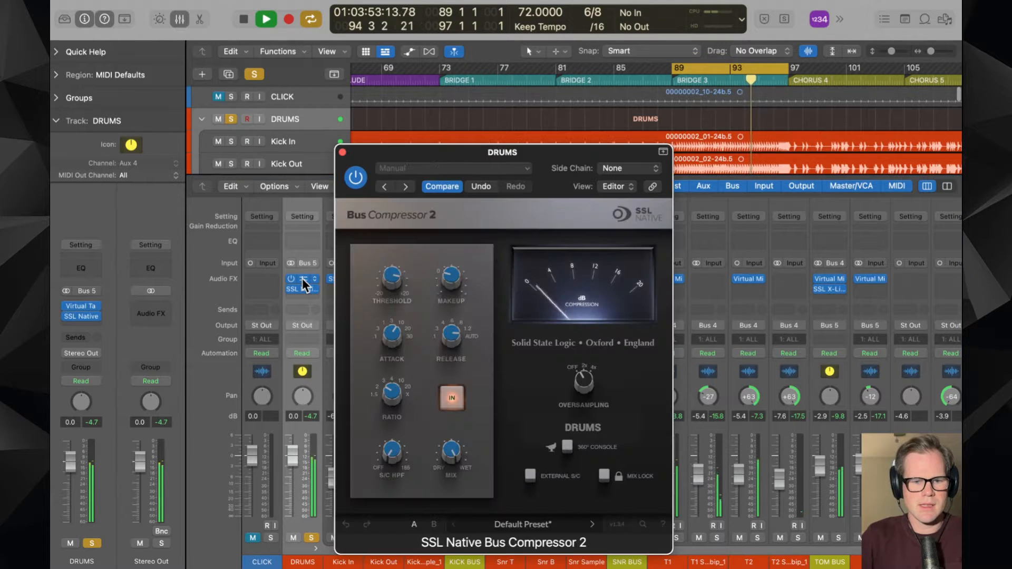
click(342, 153)
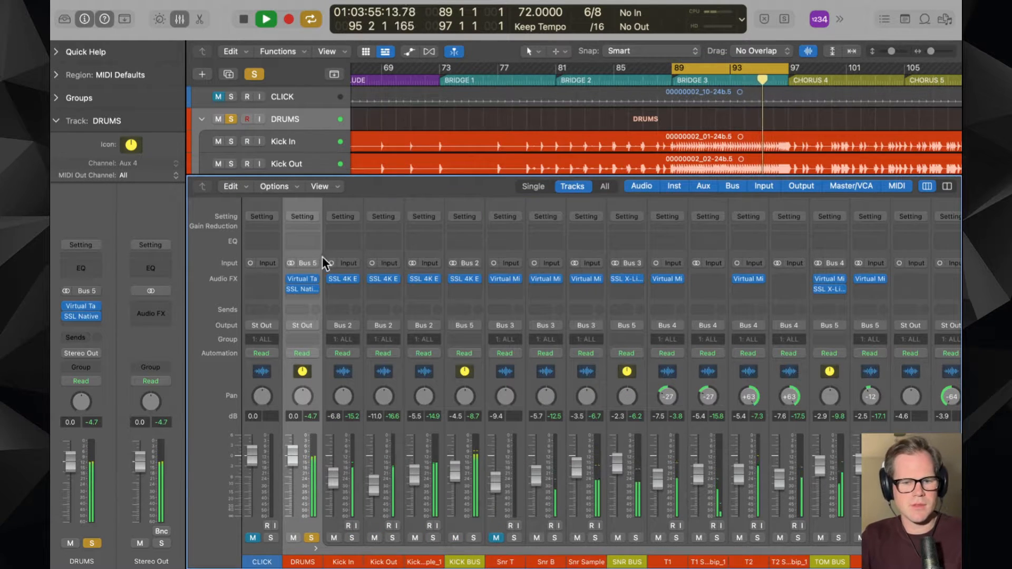
- Insert a stereo Vintage Tube EQ on the DRUMS channel below the bus compressor
click(311, 295)
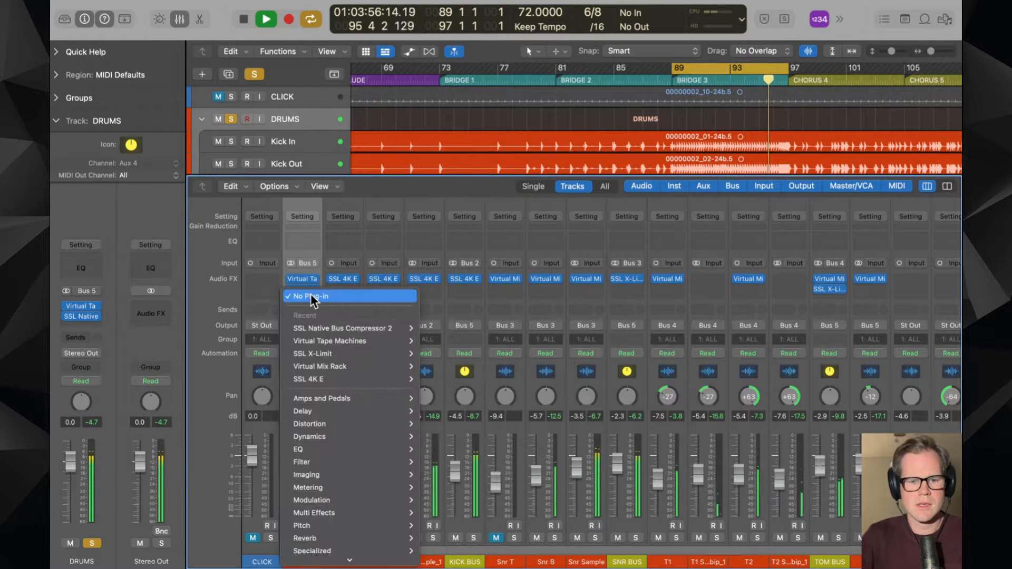
click(251, 297)
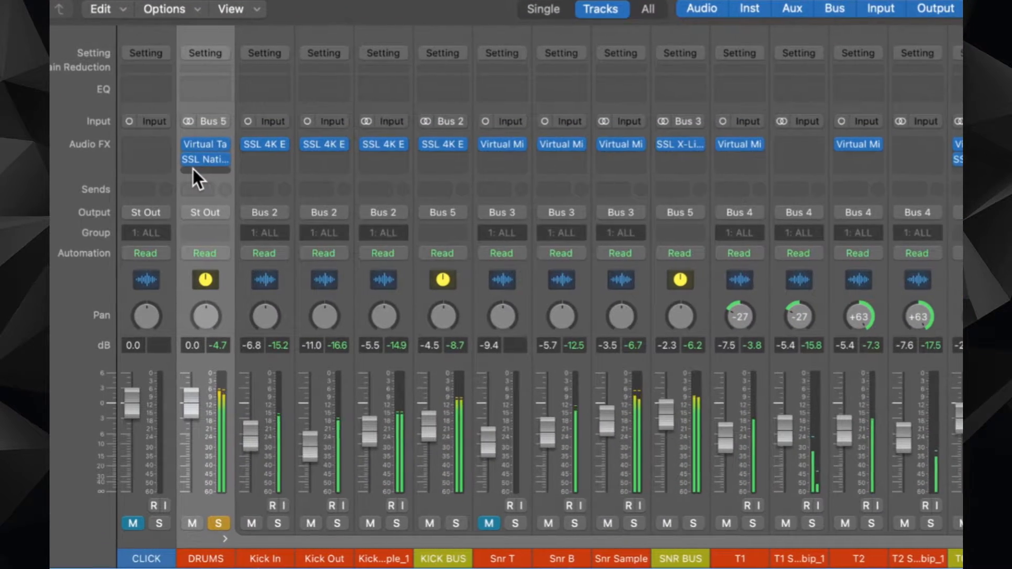
click(191, 169)
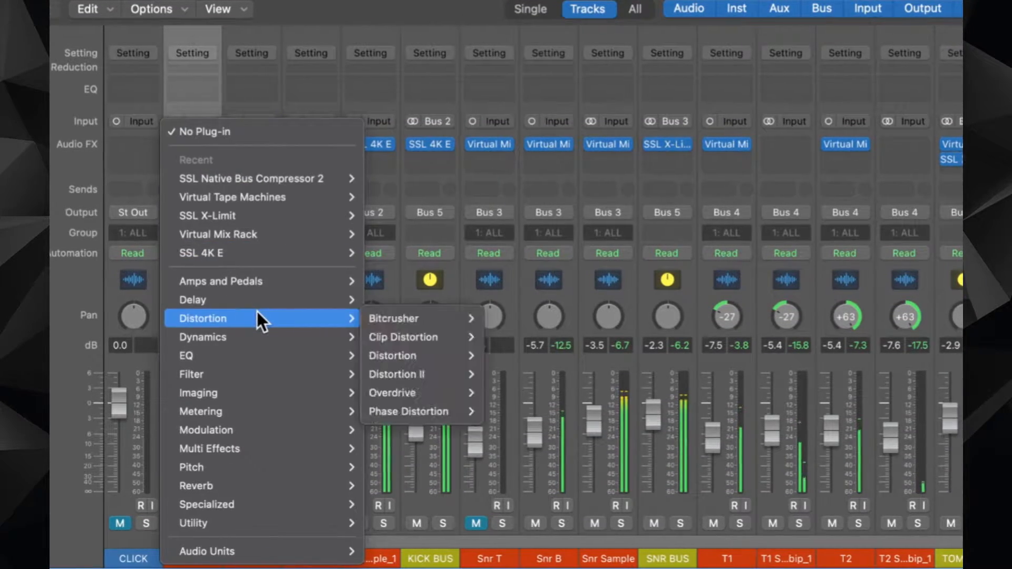
mouse_move(264, 551)
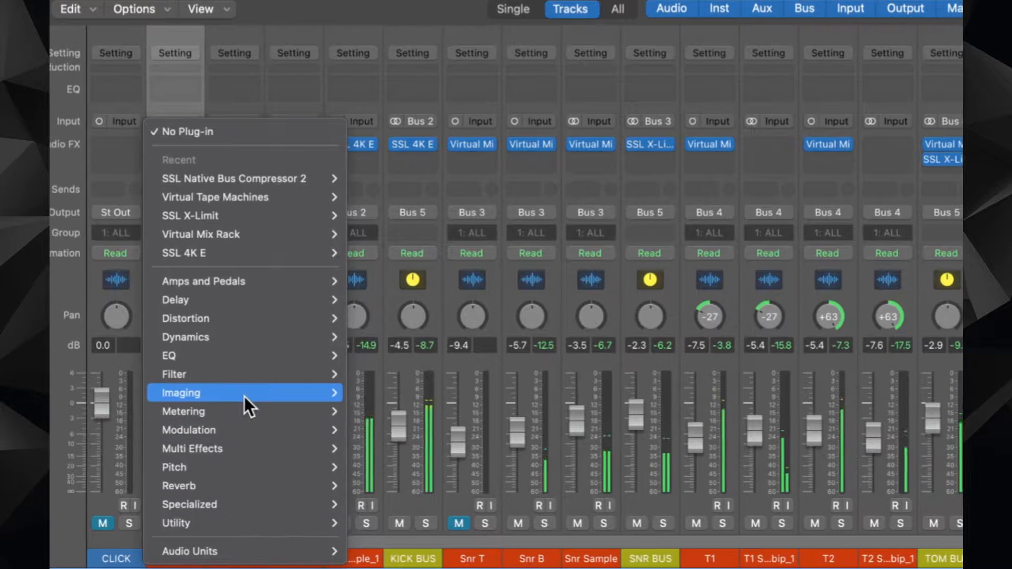
mouse_move(243, 356)
mouse_move(449, 412)
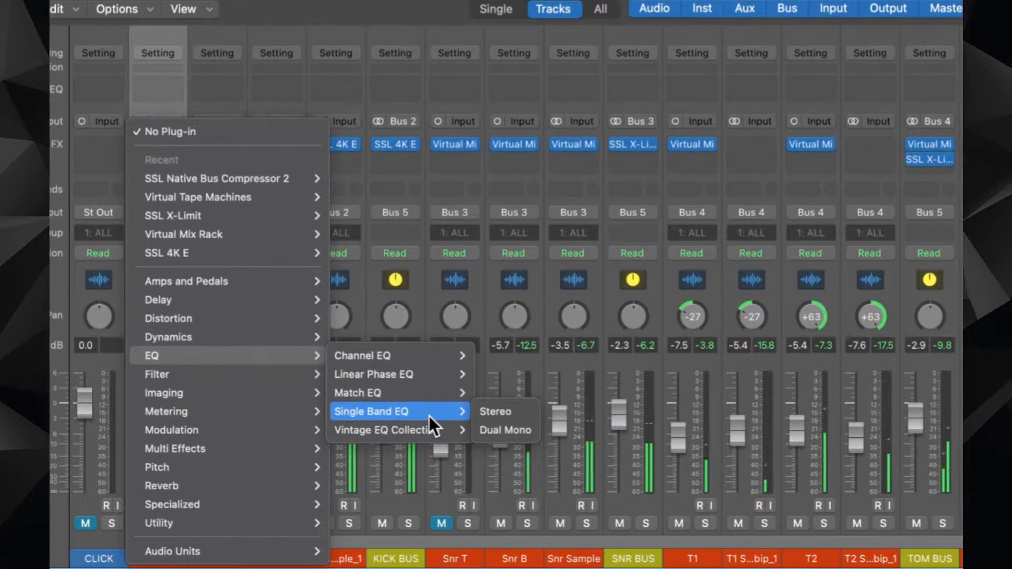
mouse_move(432, 430)
mouse_move(497, 432)
mouse_move(536, 466)
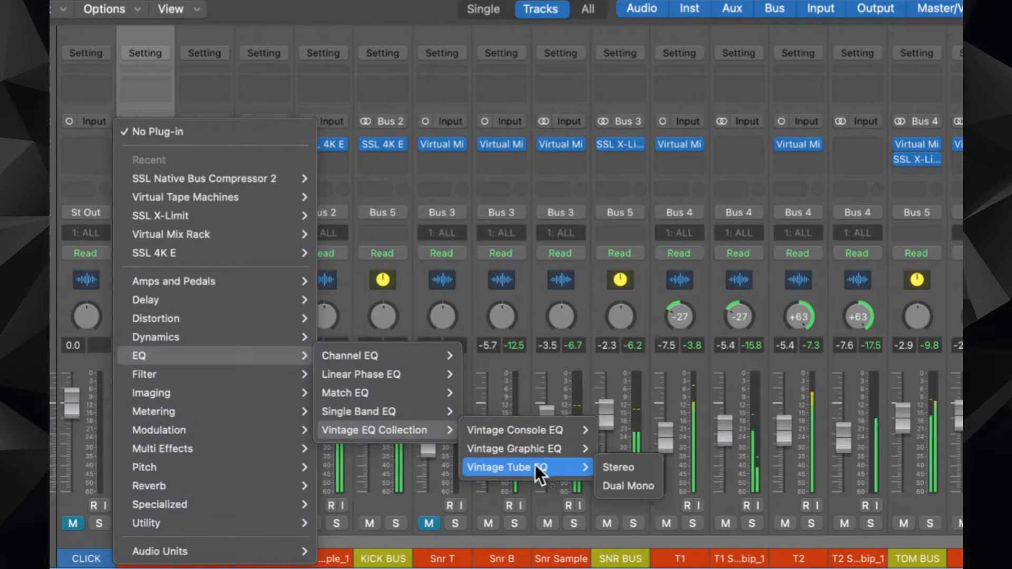
click(615, 464)
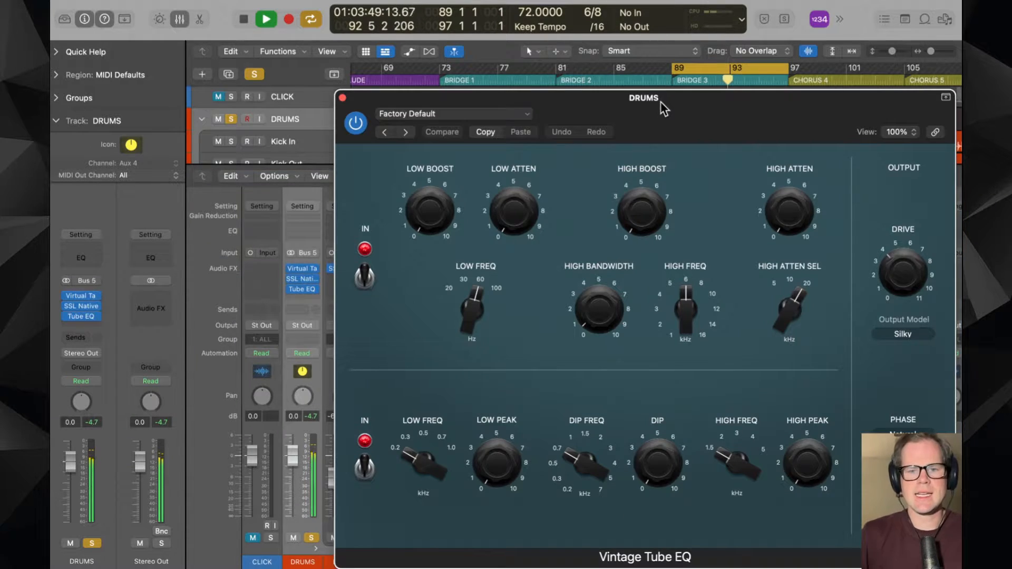
- Set the Tube EQ's low boost to 4.0 at 100 Hz, and move it to SNR BUS above the X-Limit
drag(490, 299, 292, 312)
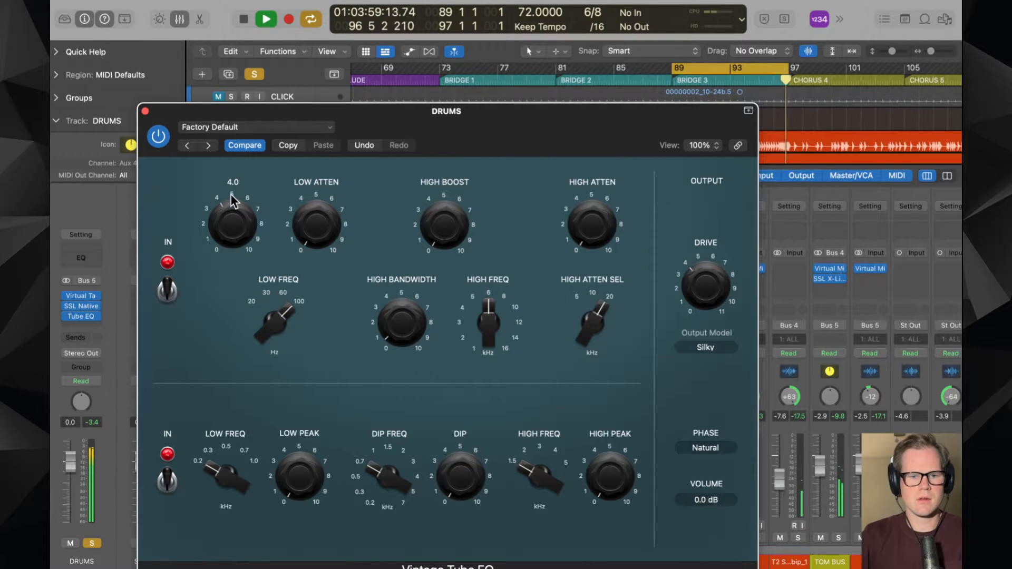
click(146, 112)
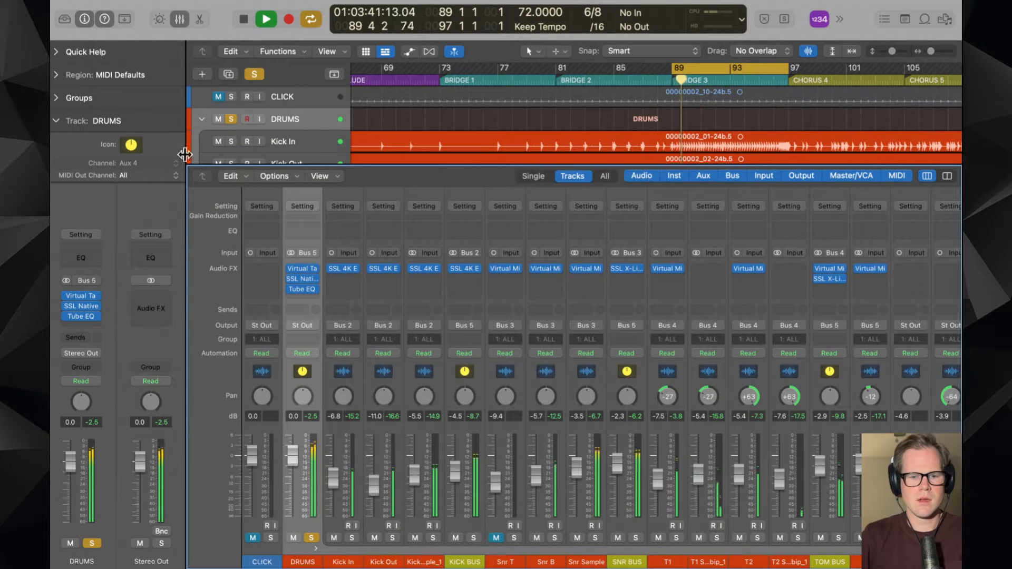
key(space)
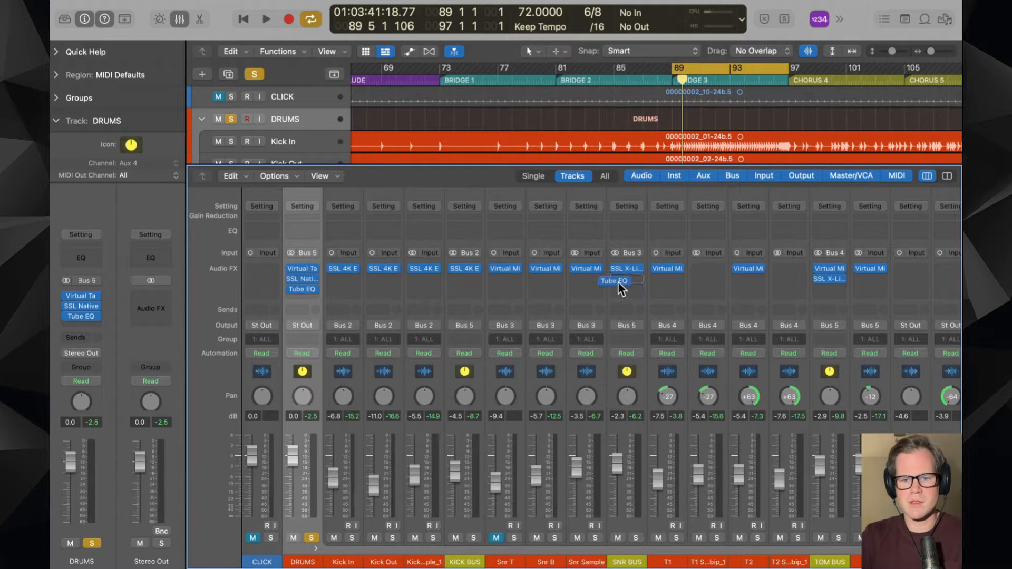
drag(622, 264, 622, 265)
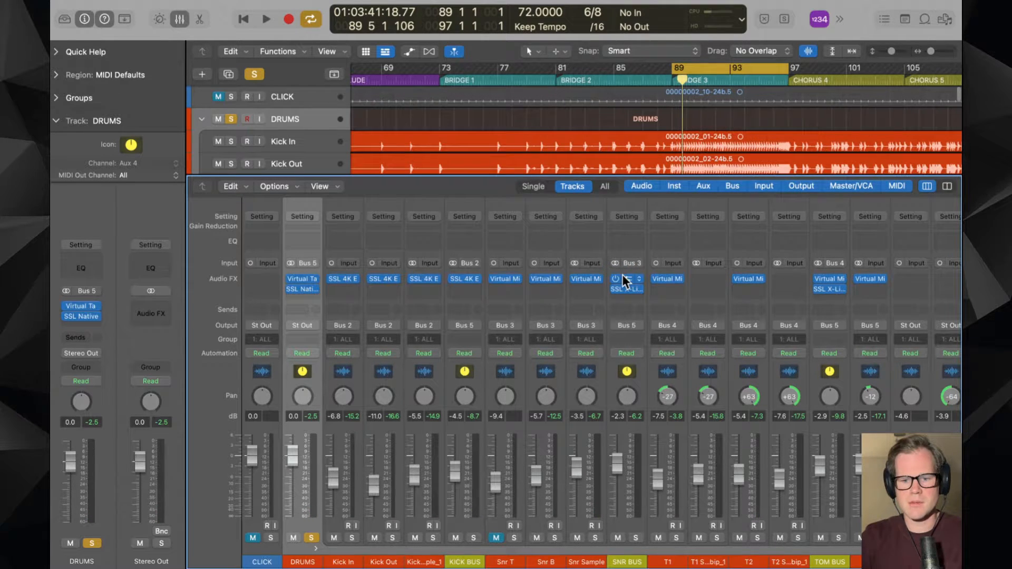
- During playback, set the SNR BUS Tube EQ's low attenuation to 2.7 and low boost to 3.7, and close it
key(space)
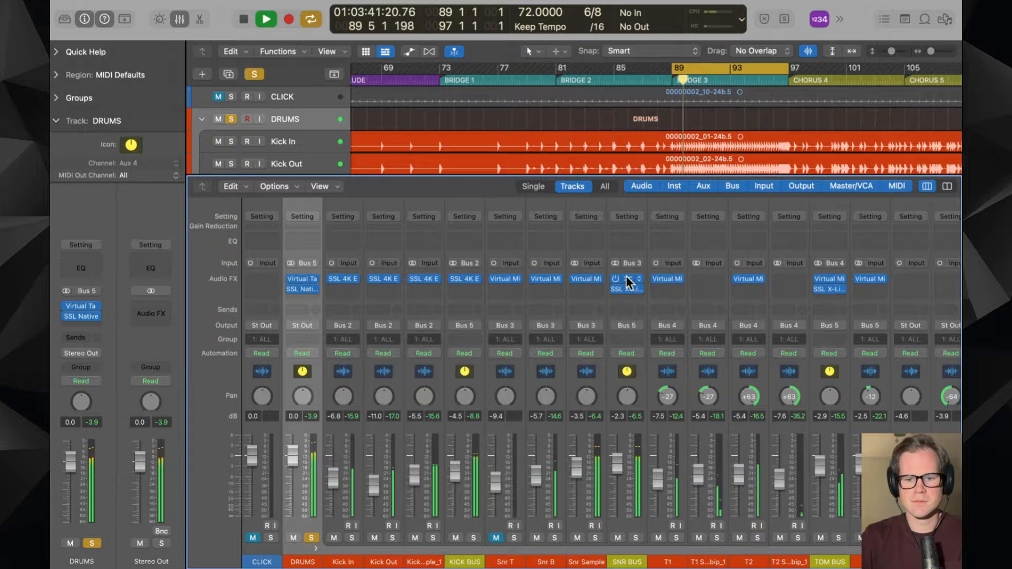
click(625, 277)
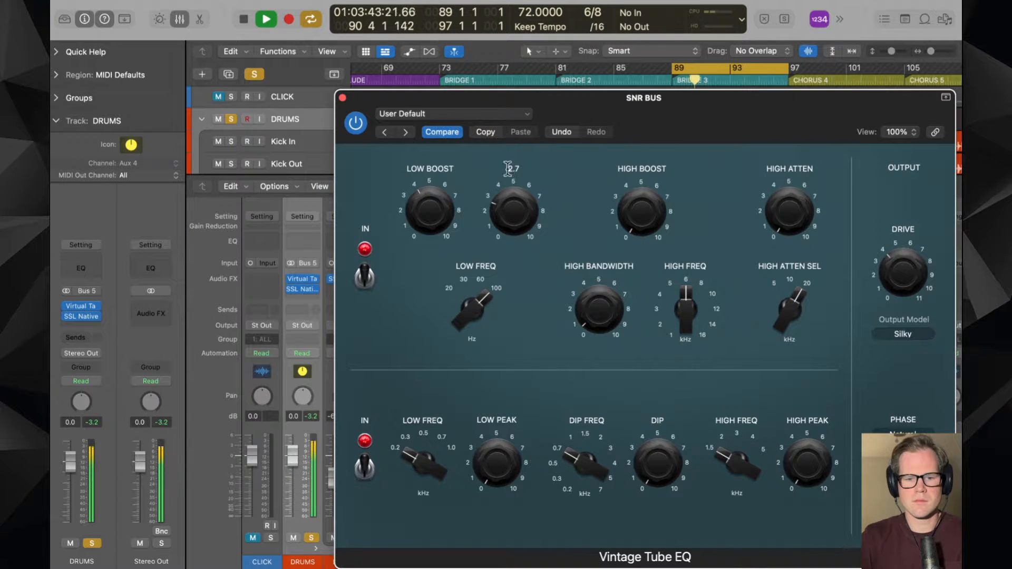
mouse_move(442, 212)
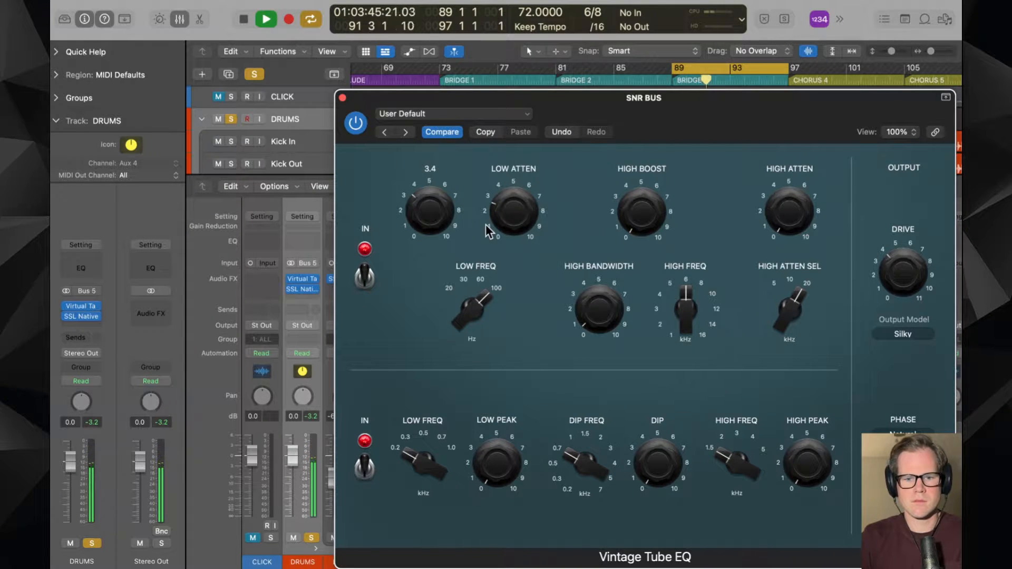
drag(442, 218, 441, 214)
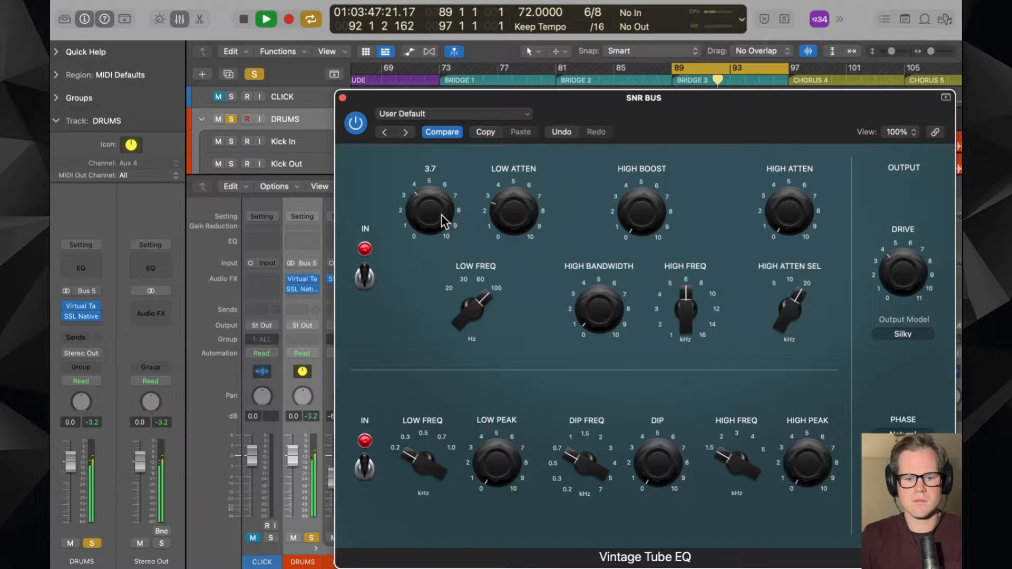
click(342, 97)
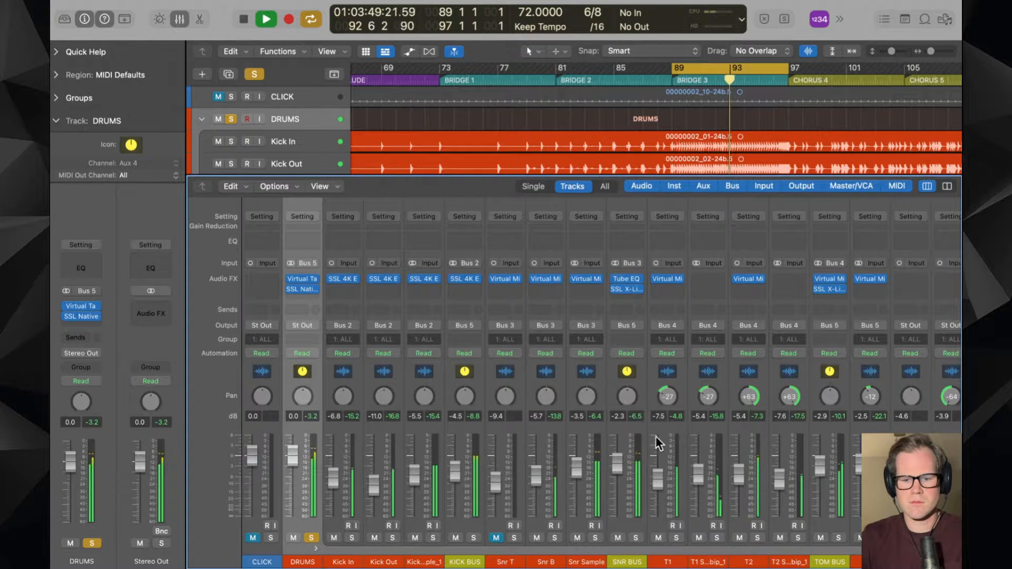
- Set the SNR BUS X-Limit threshold to -6.8 dB, and lower the TOM BUS fader to -5.5 dB
click(626, 289)
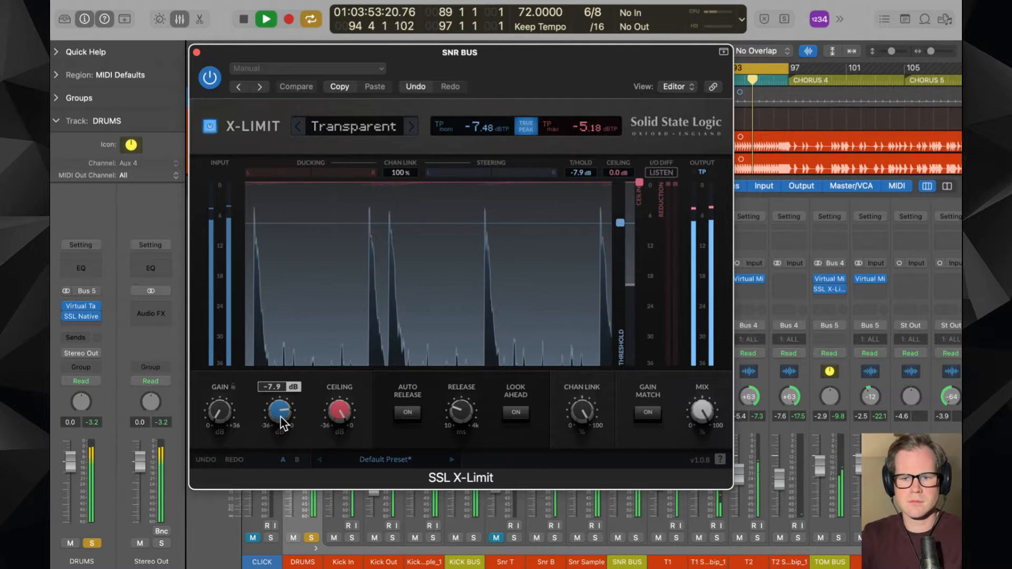
drag(280, 413, 279, 410)
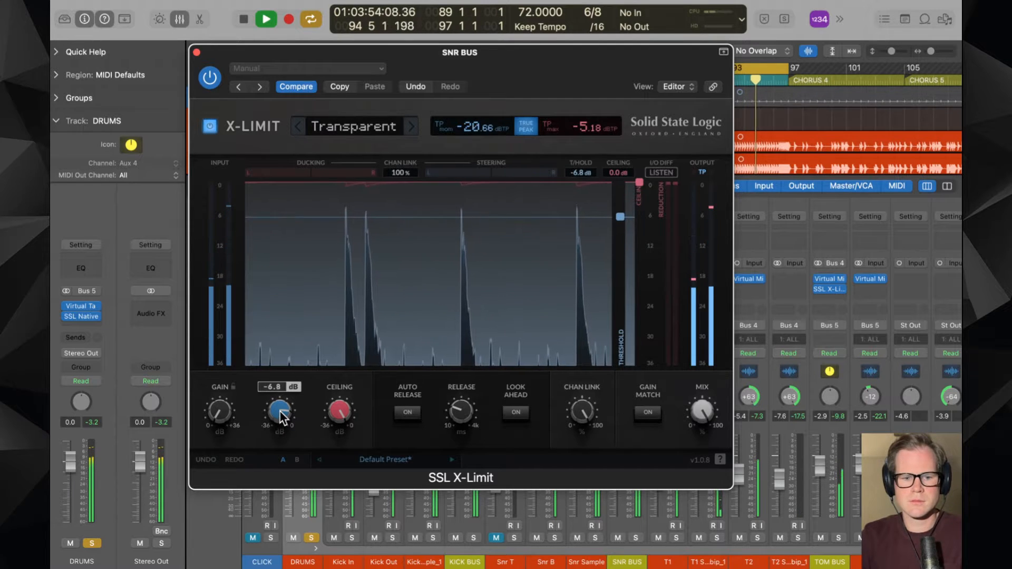
click(197, 52)
key(space)
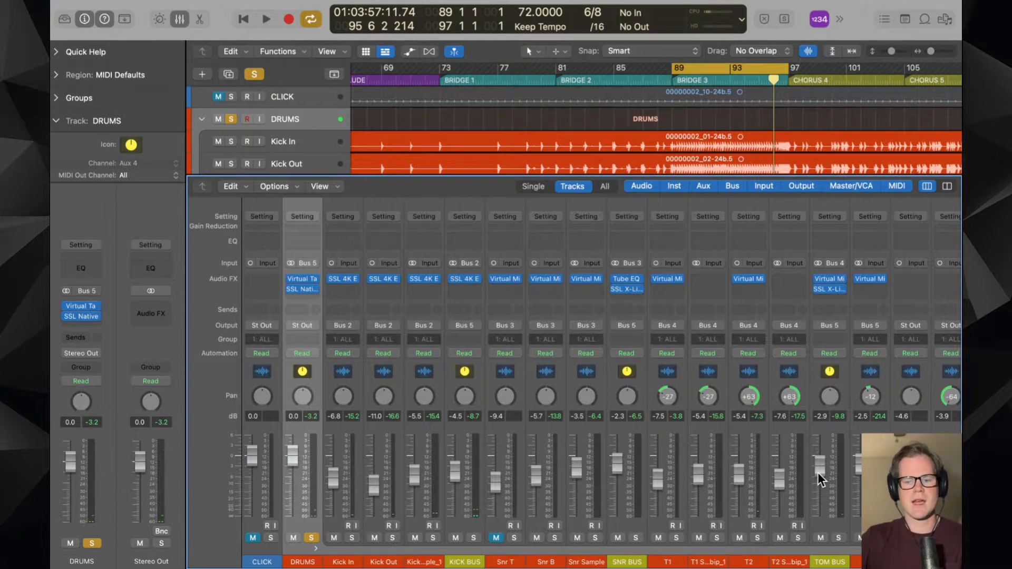
key(space)
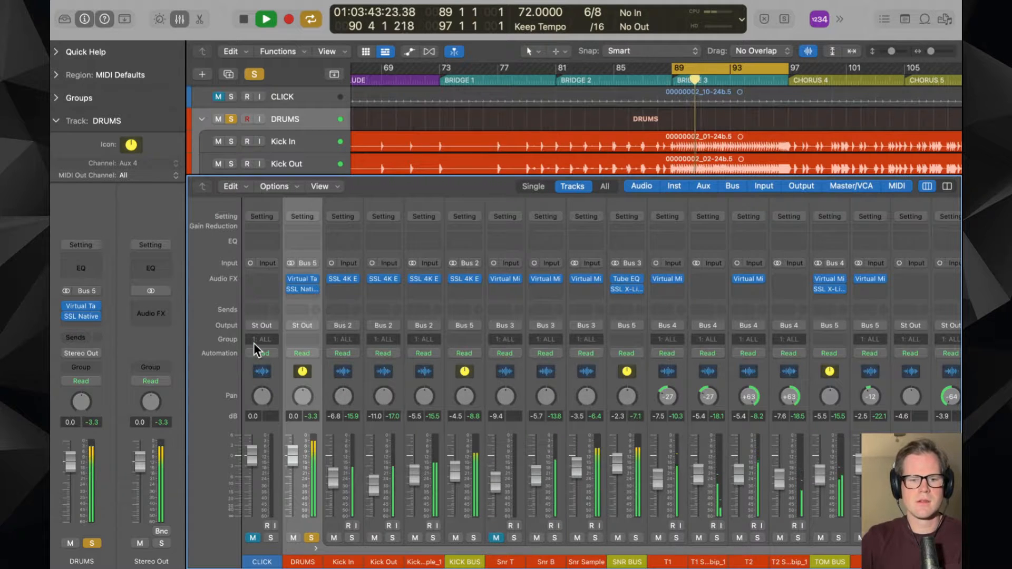
key(space)
- Insert a stereo Vintage Tube EQ on DRUMS below the bus compressor, with low boost 2.1 and low attenuation 1.8
click(303, 298)
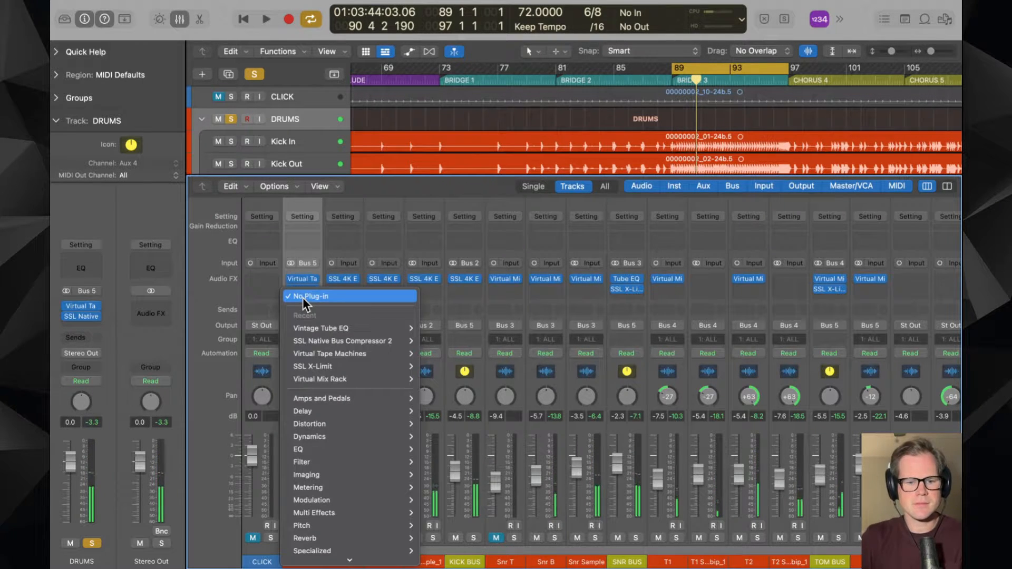
click(424, 325)
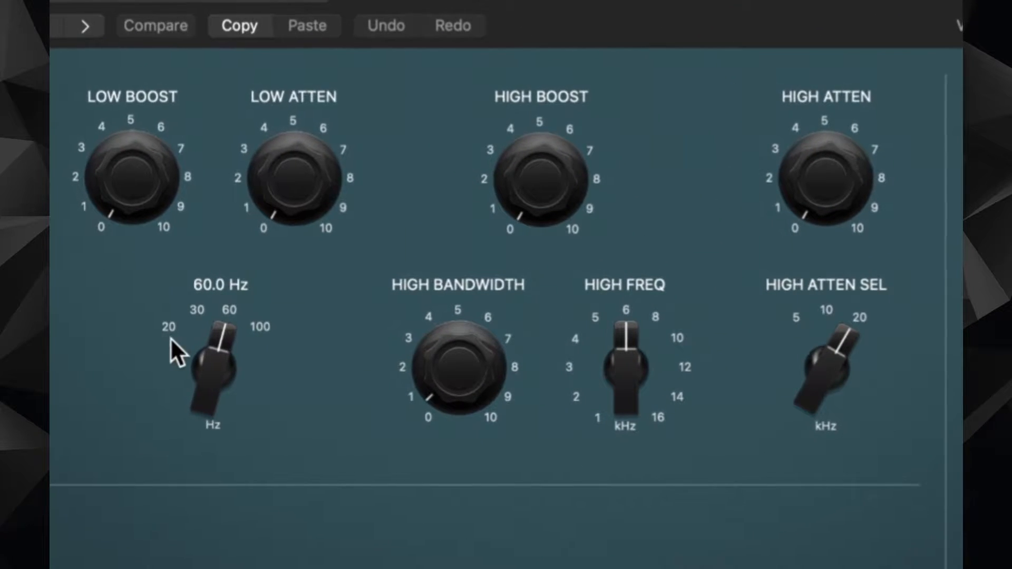
drag(156, 120, 149, 94)
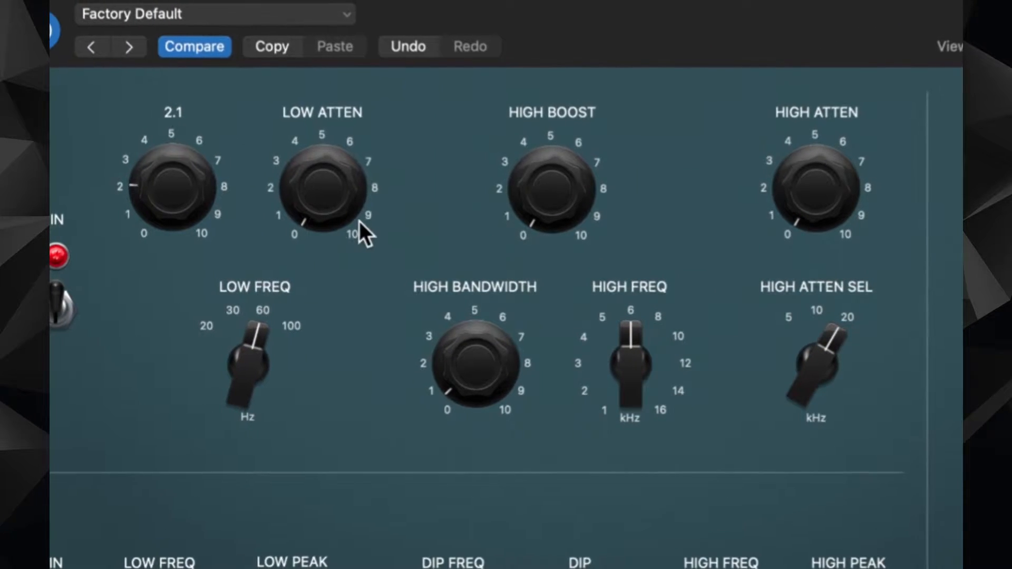
drag(328, 205, 314, 151)
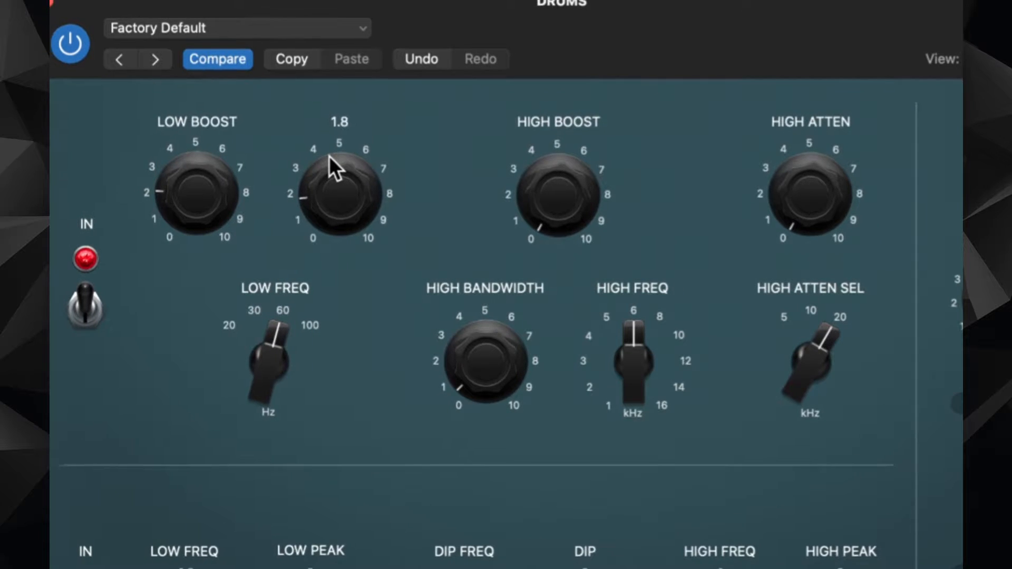
- Raise the DRUMS Tube EQ's high boost with the high frequency at about 8 kHz, and close the plug-in
drag(562, 178, 564, 130)
drag(656, 361, 659, 338)
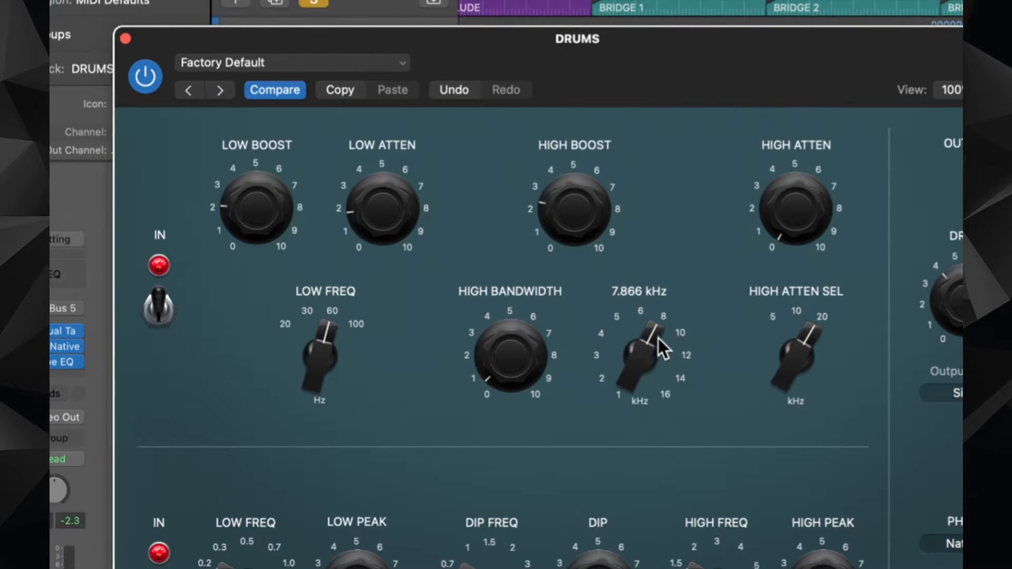
drag(584, 224, 584, 213)
click(126, 38)
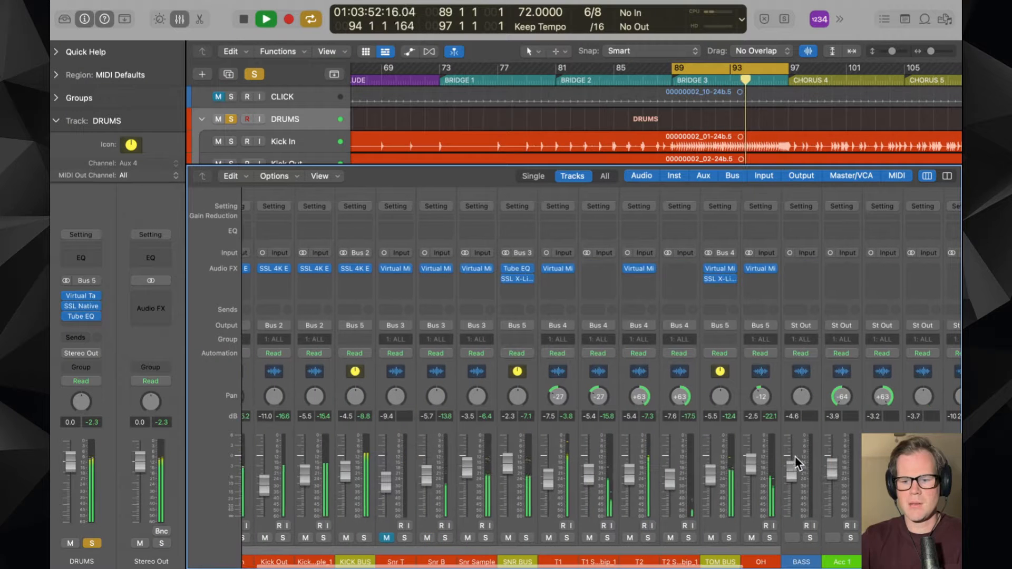
- Raise the OH fader to 0.0 dB and check the SSL Native Bus Compressor 2 on DRUMS during playback
drag(760, 466, 754, 451)
scroll(753, 463, left, 3)
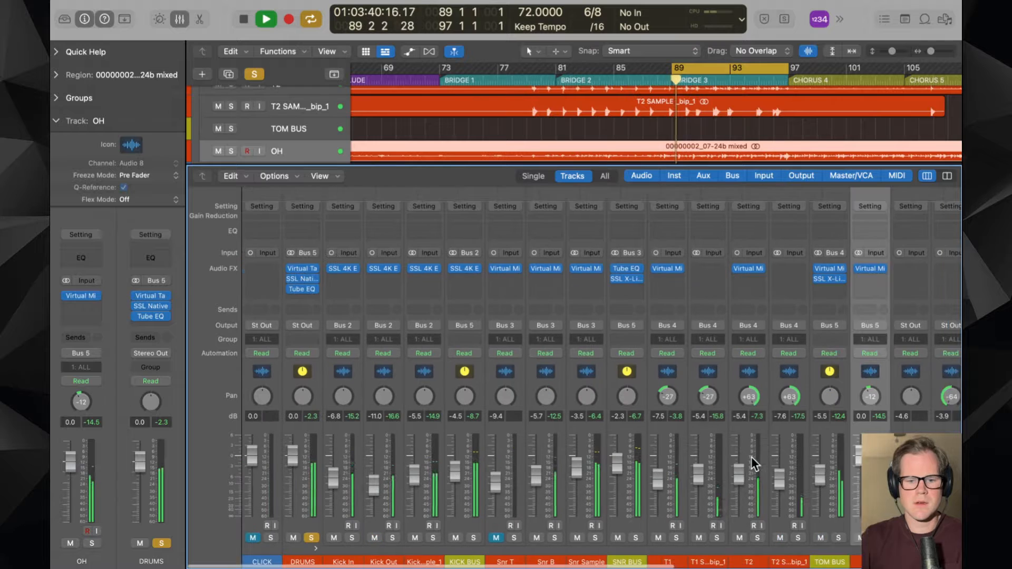
click(301, 278)
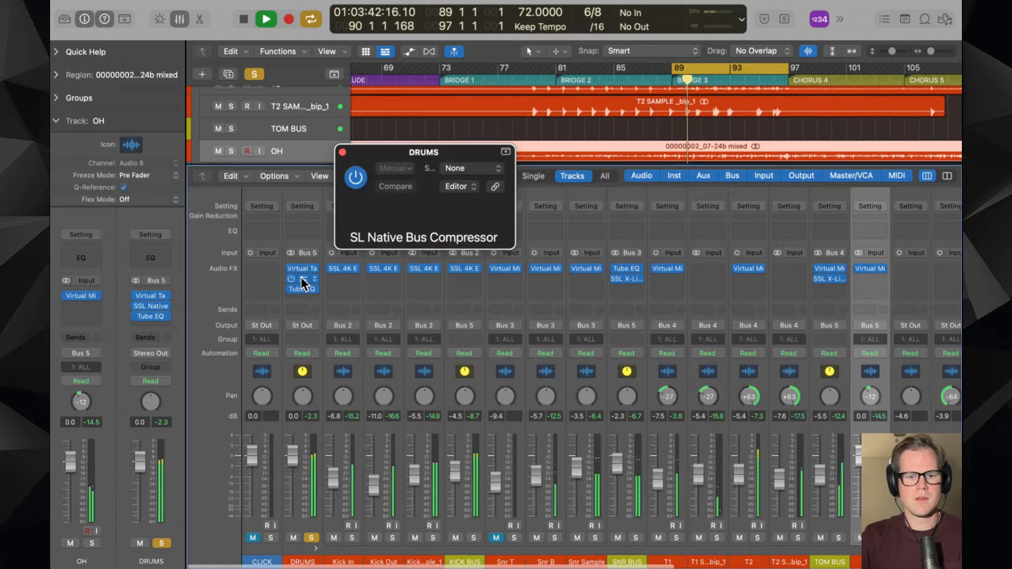
click(342, 153)
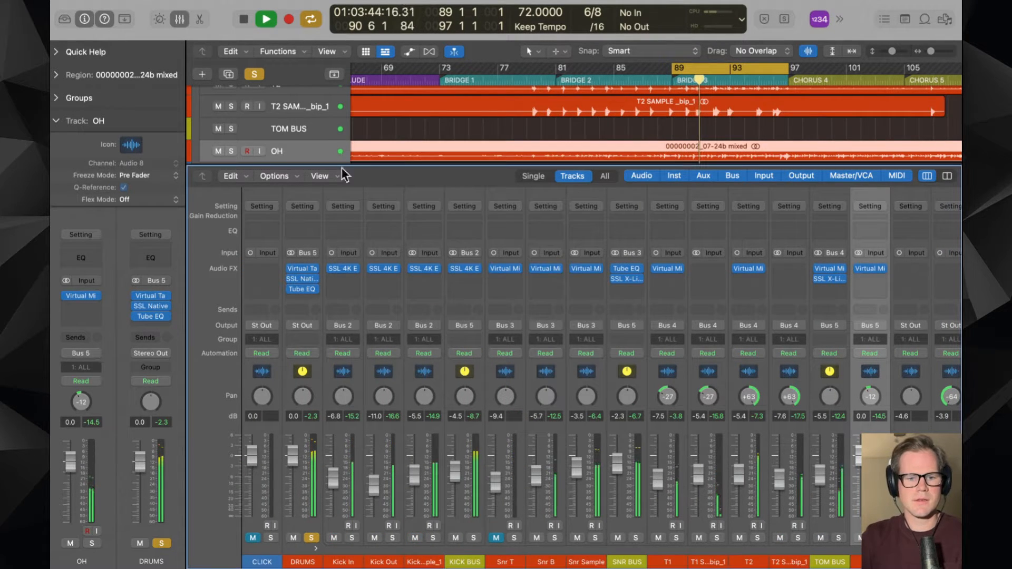
key(space)
- Insert a stereo SSL X-Limit on the DRUMS channel below the Tube EQ
click(302, 299)
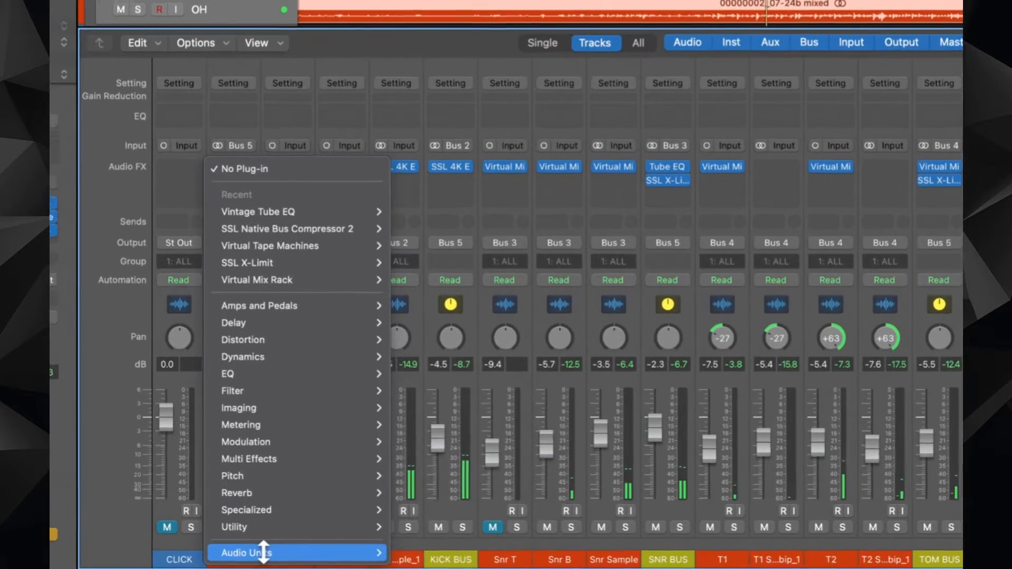
mouse_move(316, 556)
mouse_move(429, 531)
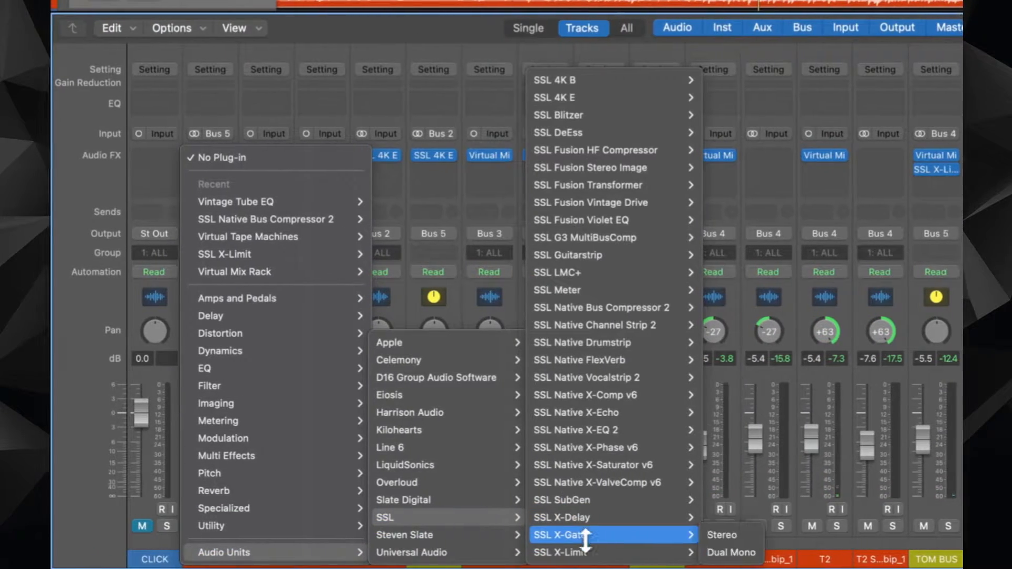
mouse_move(654, 552)
click(717, 543)
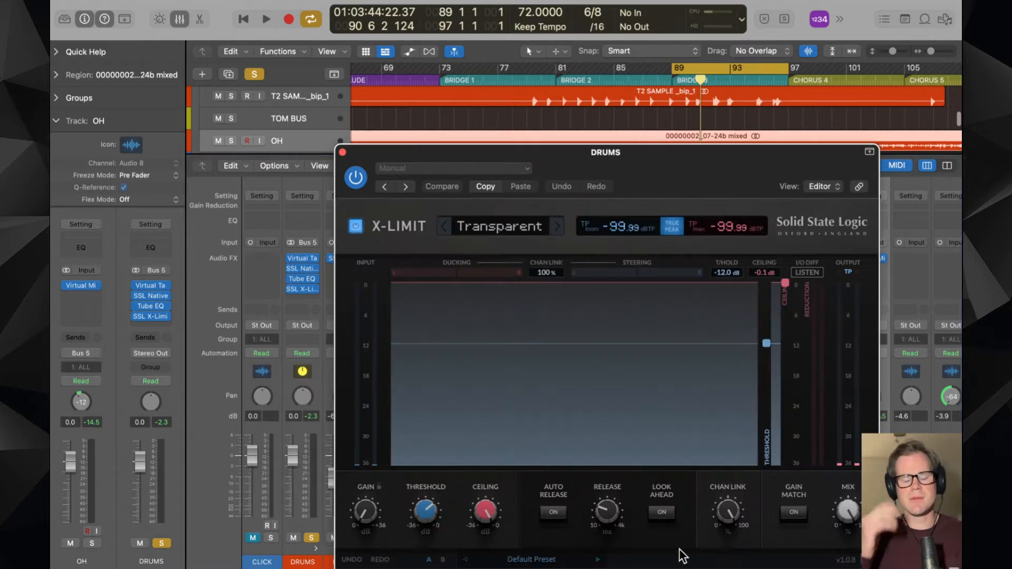
drag(710, 185, 621, 121)
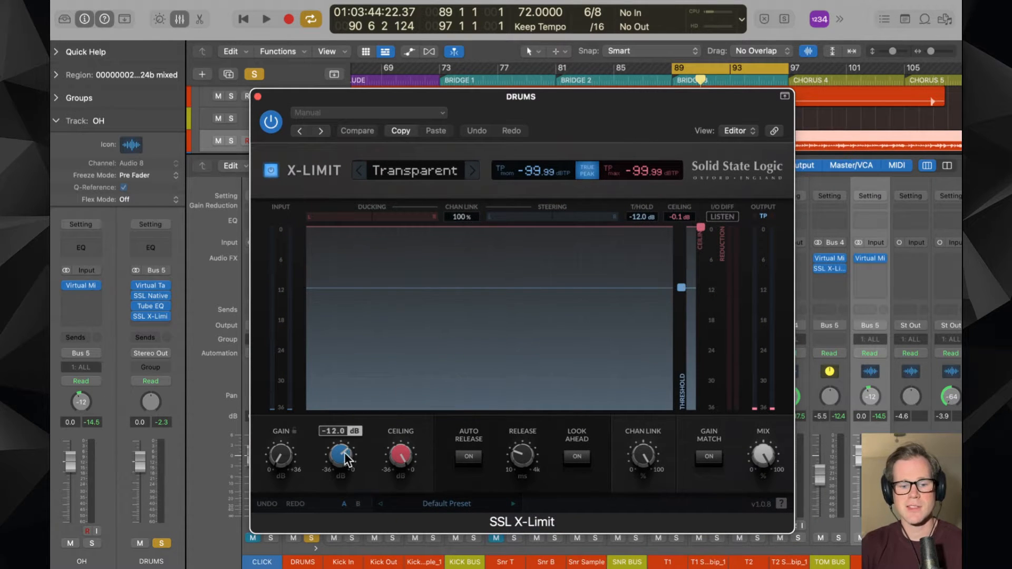
- Set the DRUMS X-Limit's ceiling to 0.0 dB and lower its threshold to about -6.9 dB while the drums play
drag(344, 452, 344, 270)
key(space)
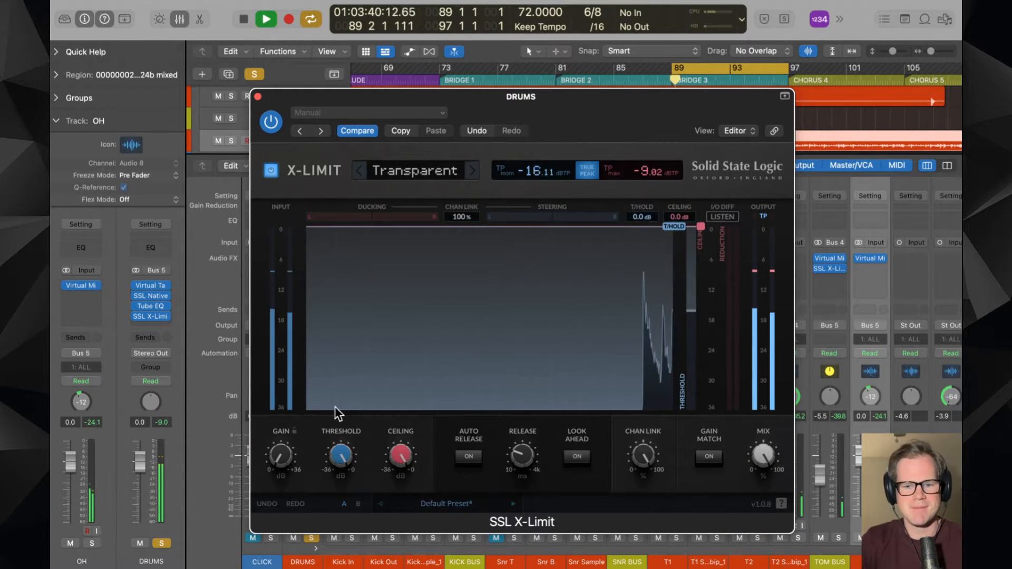
drag(341, 453, 324, 503)
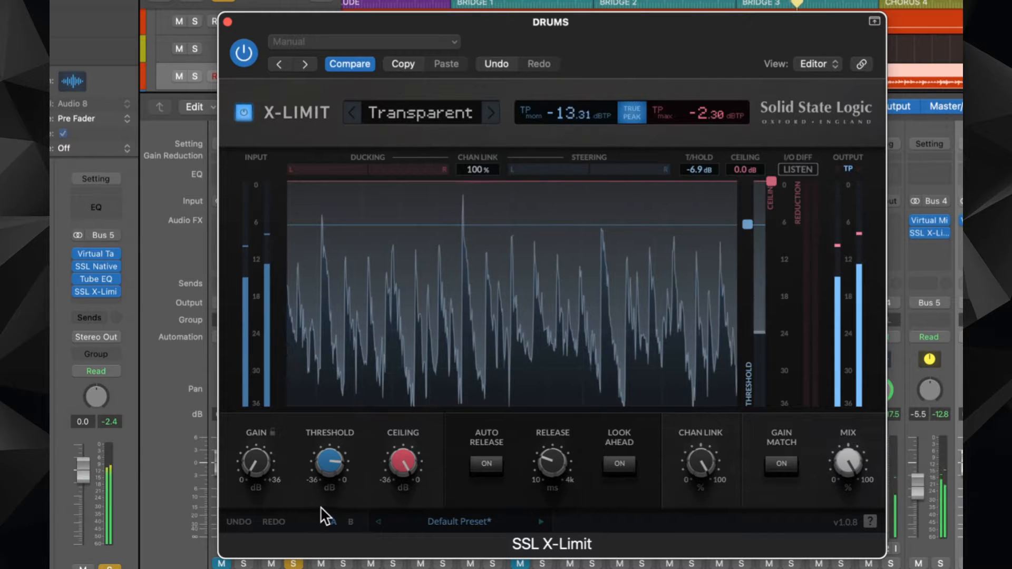
- Lower the DRUMS X-Limit threshold to about -7.6 dB, then close the plug-in and stop playback
drag(330, 475, 331, 481)
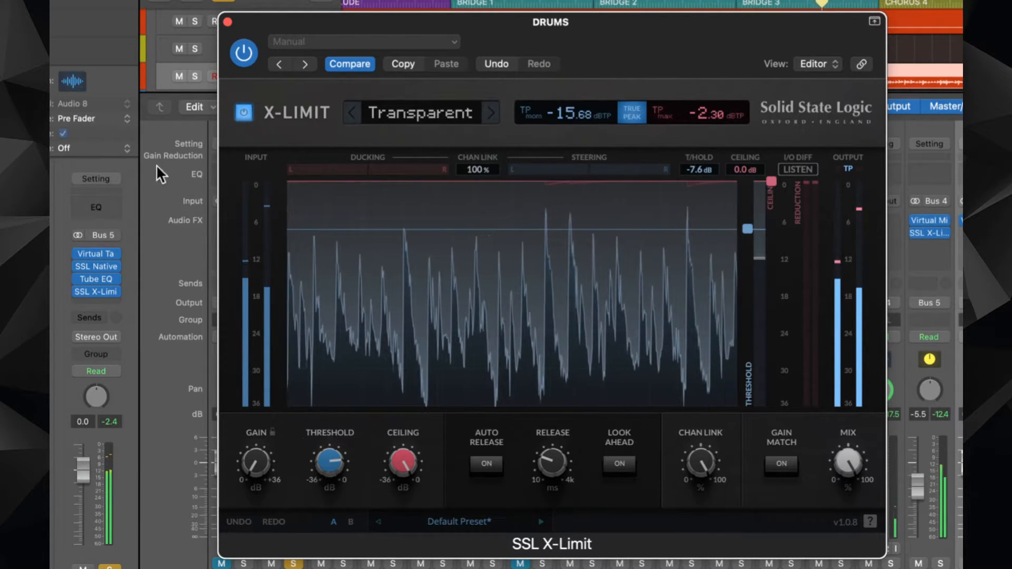
click(227, 21)
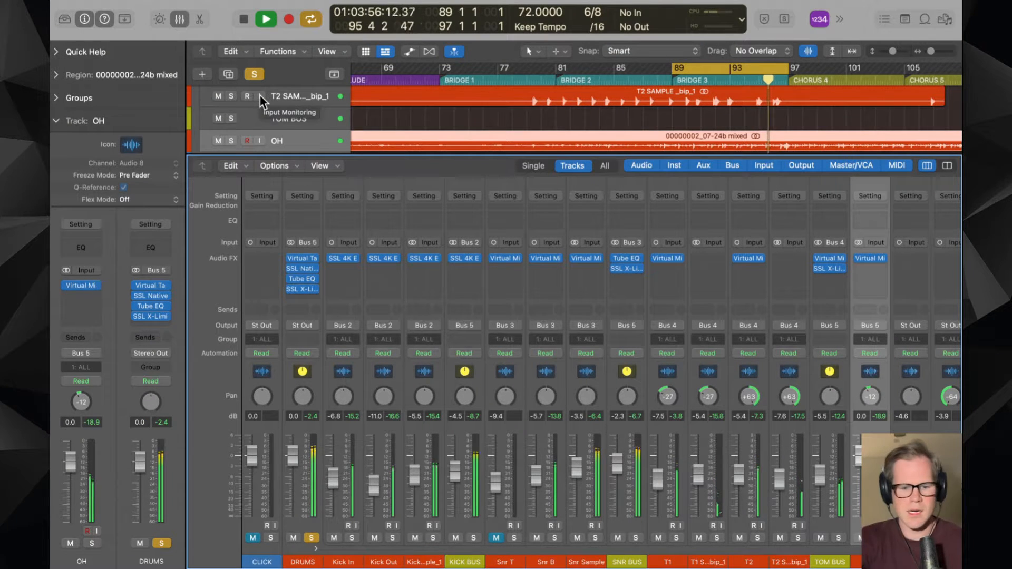
key(x)
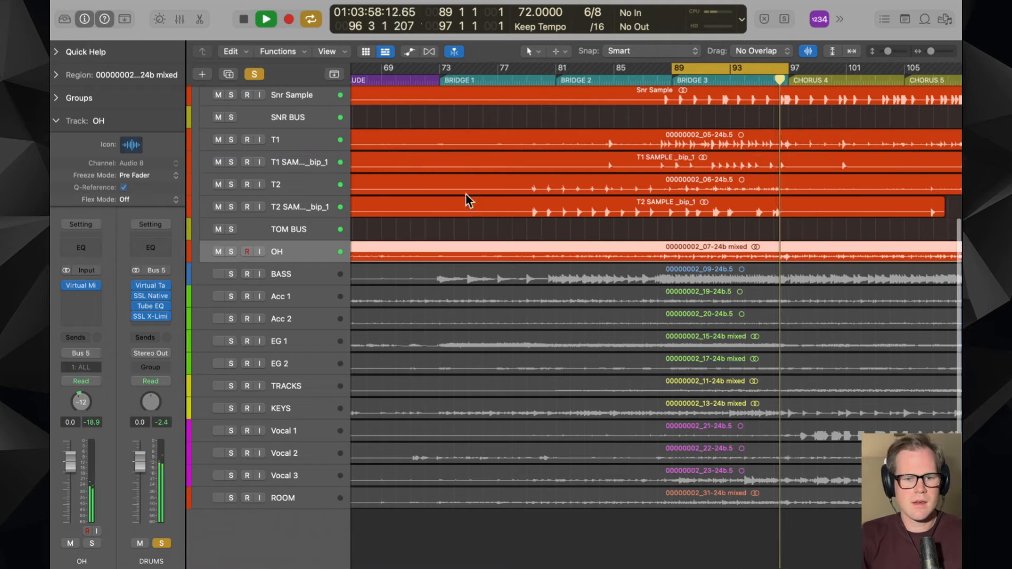
key(space)
key(x)
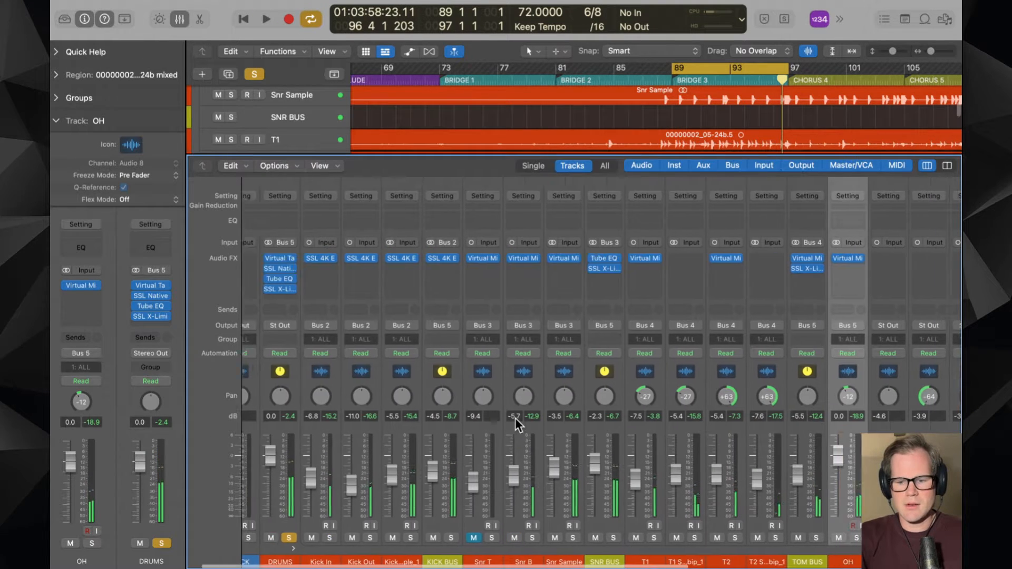
- Collapse the DRUMS stack and create a new auxiliary channel strip named SMASH
click(316, 543)
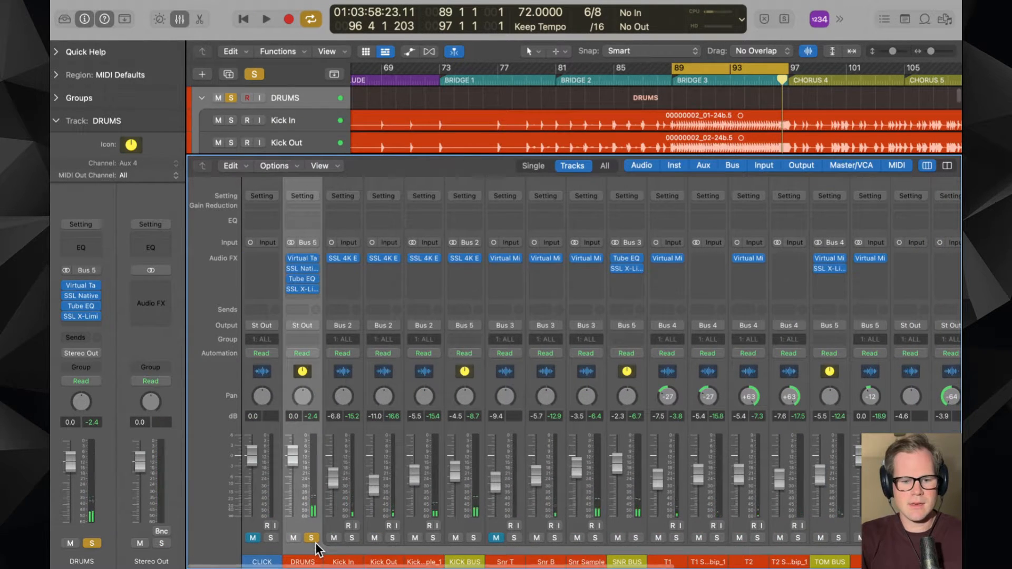
click(315, 547)
click(292, 166)
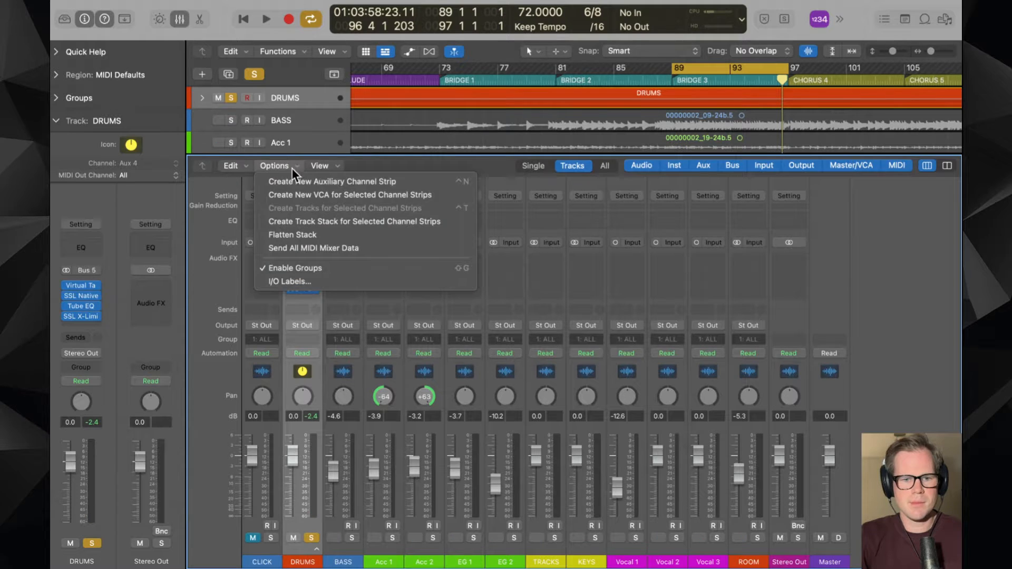
click(297, 183)
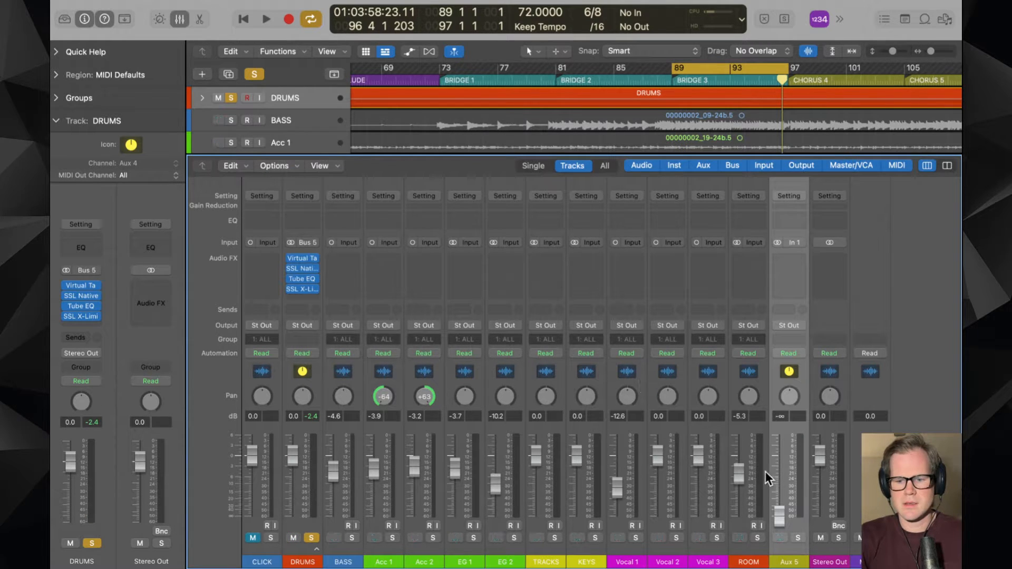
double_click(796, 563)
text(S)
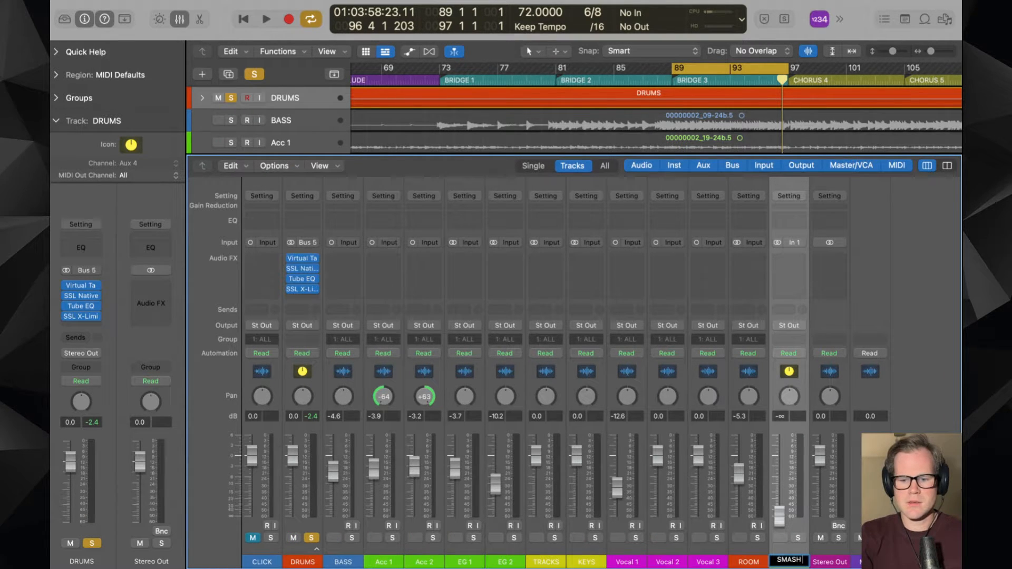
text(MASH)
key(Return)
- Set the SMASH channel's input to Bus 6
click(792, 243)
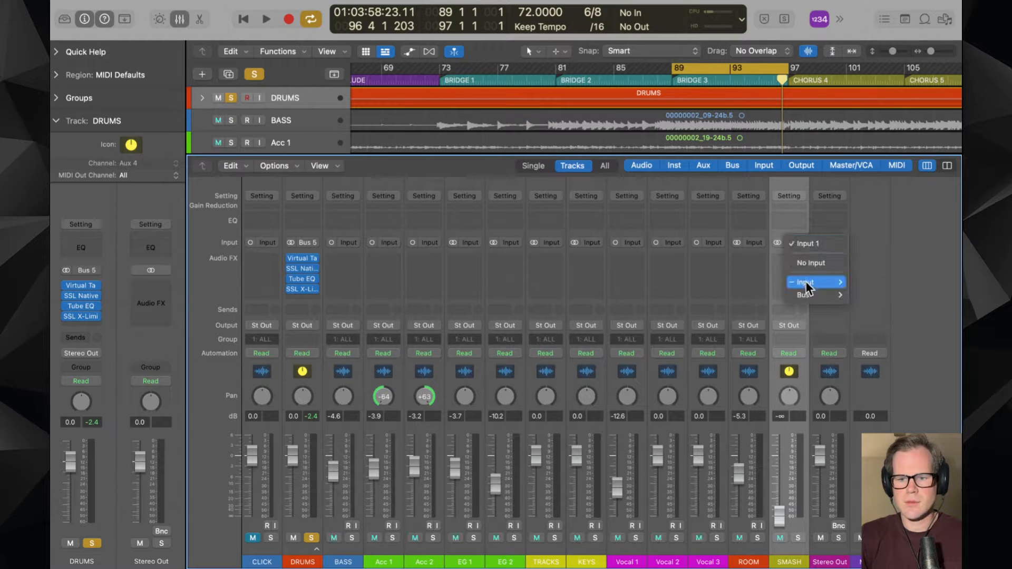
mouse_move(806, 291)
click(652, 138)
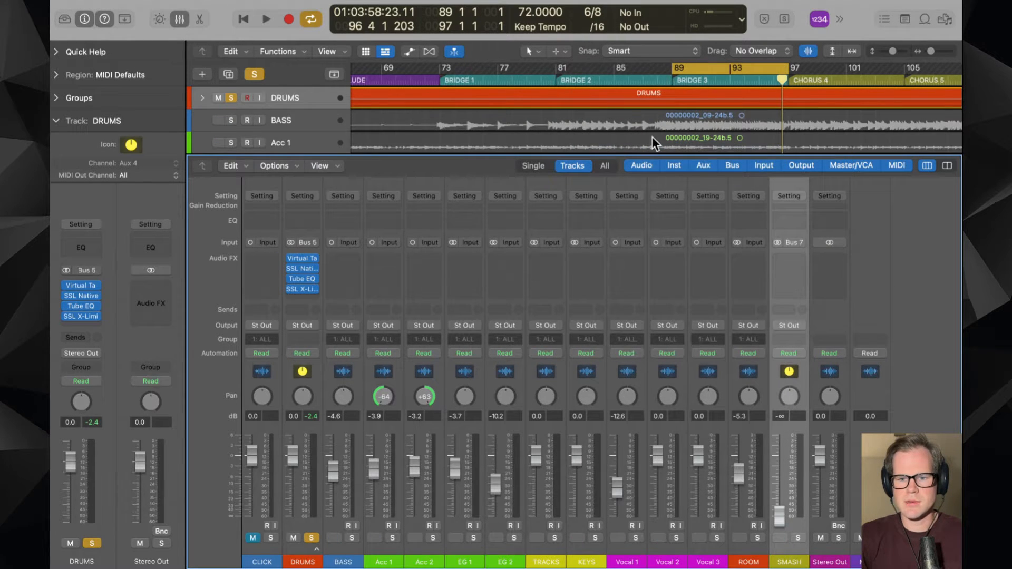
click(789, 240)
mouse_move(807, 292)
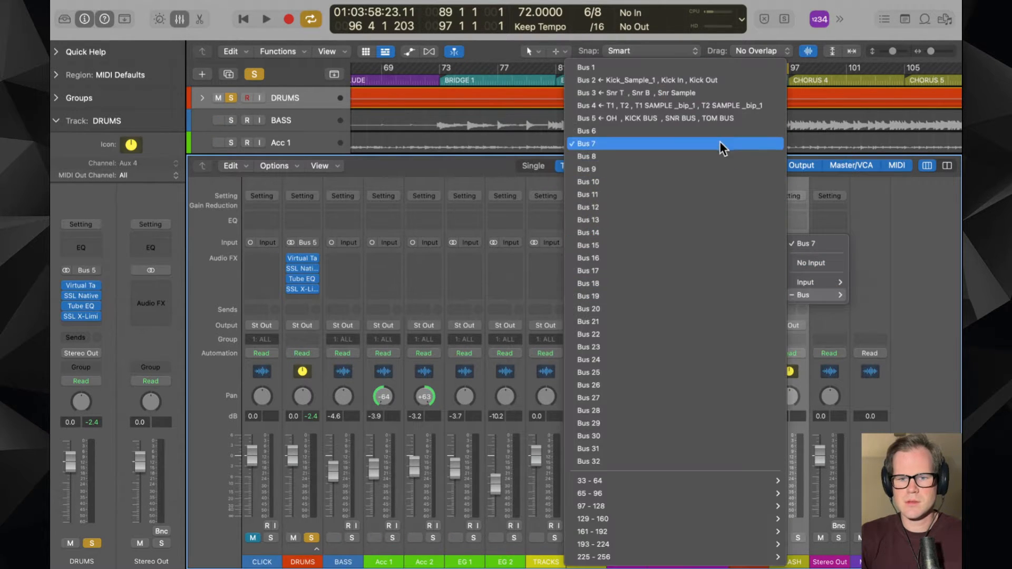
click(720, 136)
- Create a track for the SMASH aux and place it inside the DRUMS stack directly below OH
key(x)
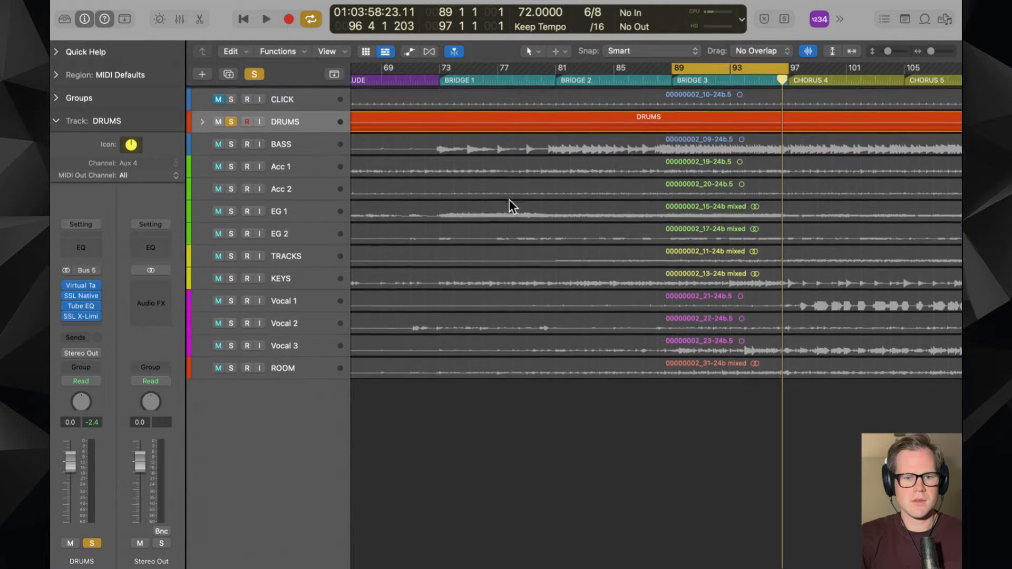
key(x)
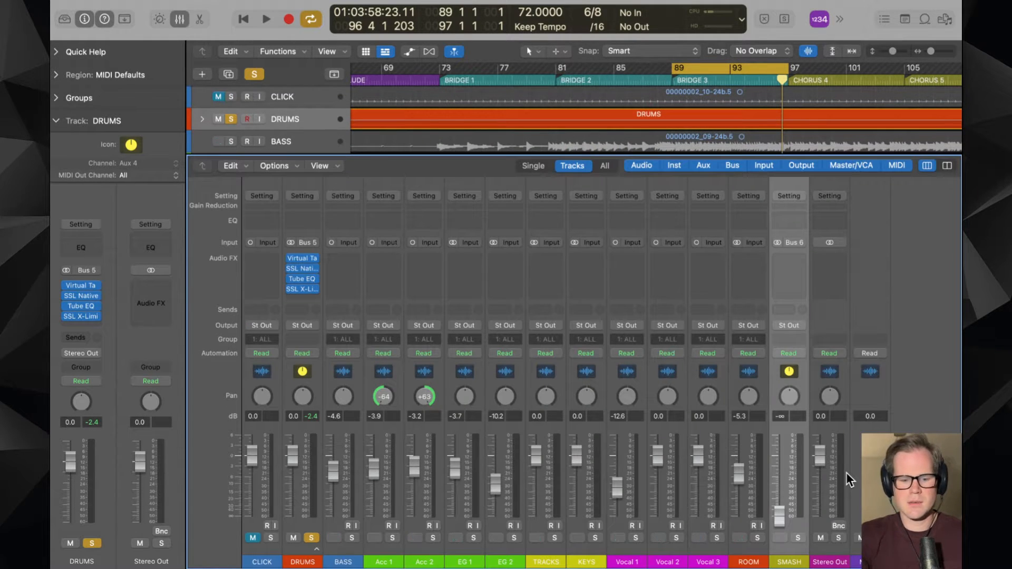
key(ctrl+t)
key(x)
click(203, 119)
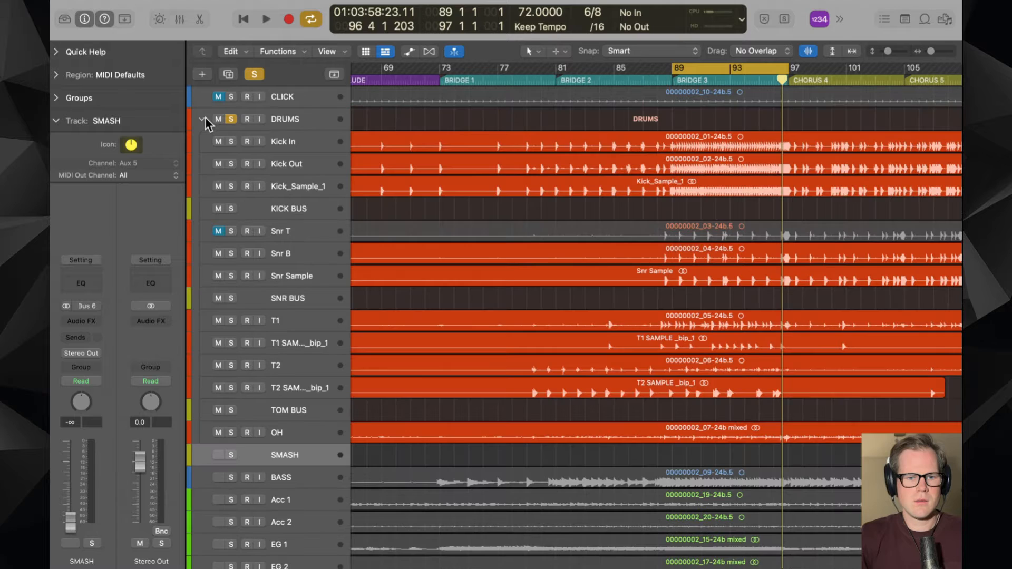
mouse_move(296, 449)
mouse_down()
mouse_move(296, 408)
mouse_move(296, 463)
mouse_move(295, 432)
mouse_up()
click(291, 429)
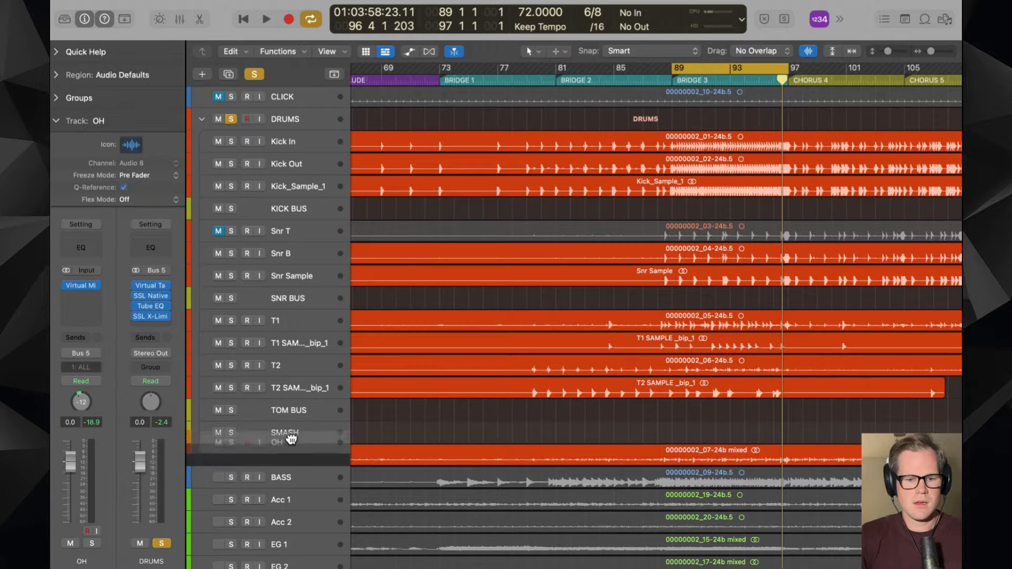
key(x)
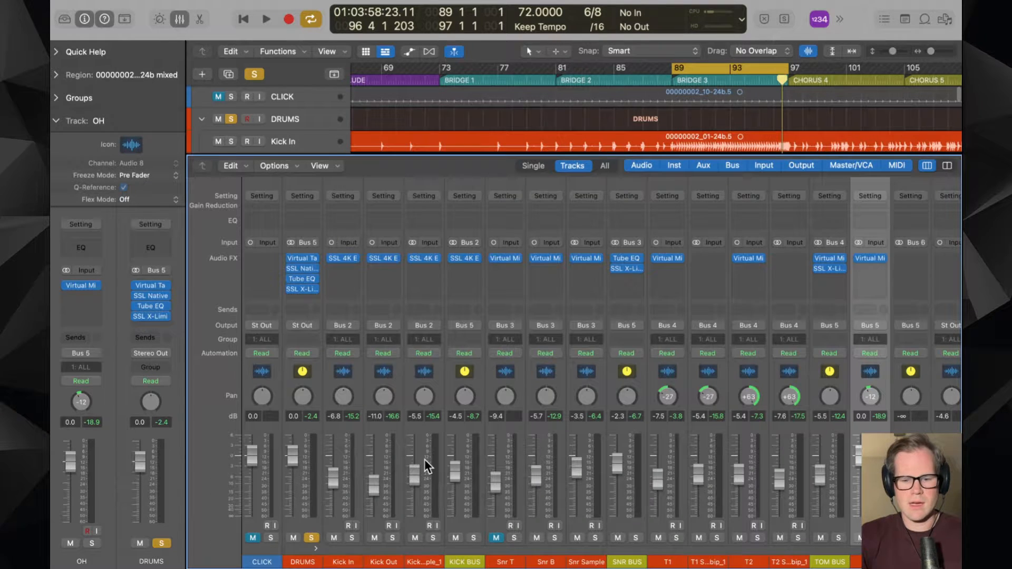
- Add a Bus 6 send to the KICK BUS, SNR BUS, TOM BUS and OH channels together
scroll(425, 460, right, 5)
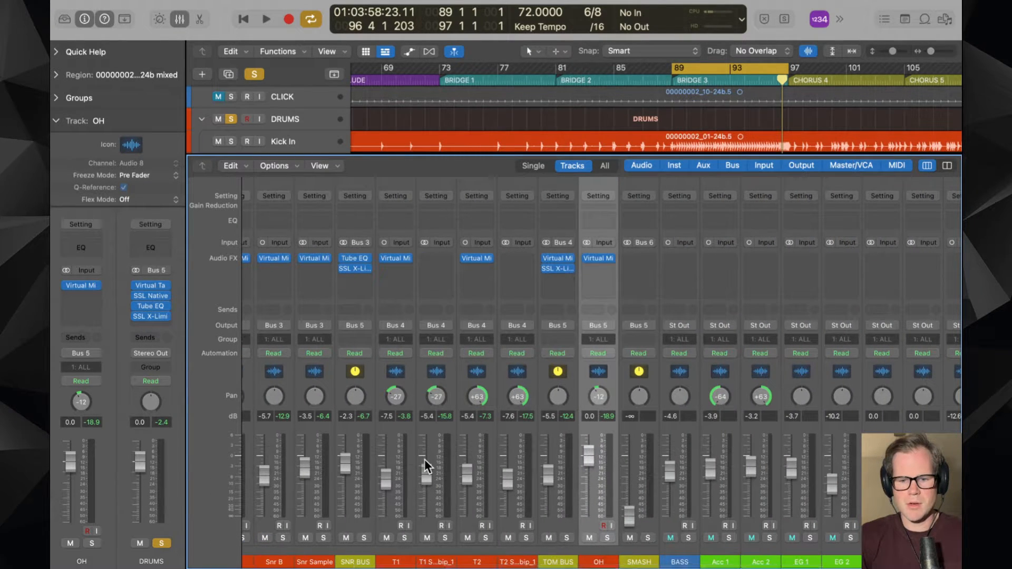
scroll(425, 460, right, 2)
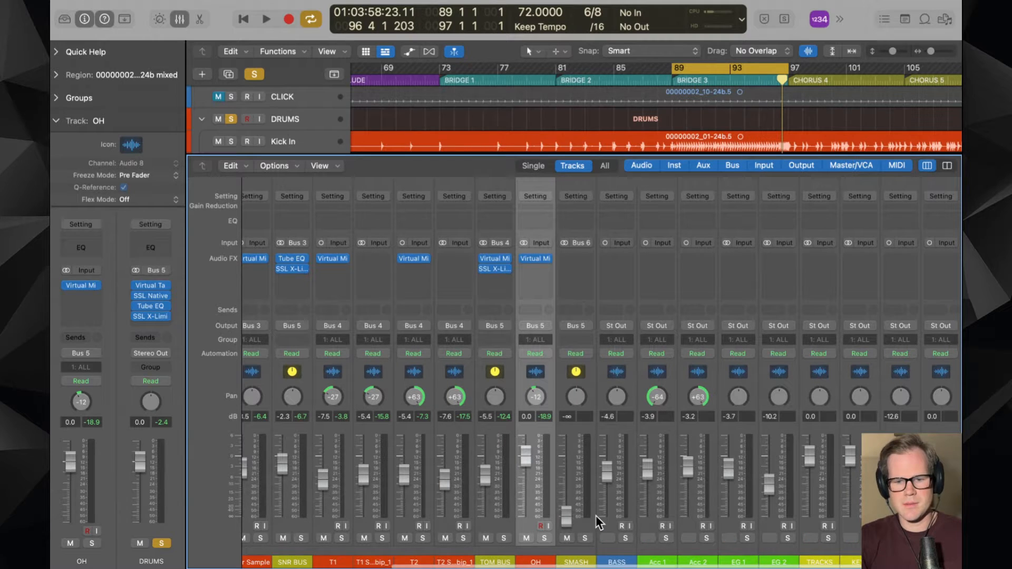
scroll(593, 522, left, 2)
scroll(586, 531, left, 10)
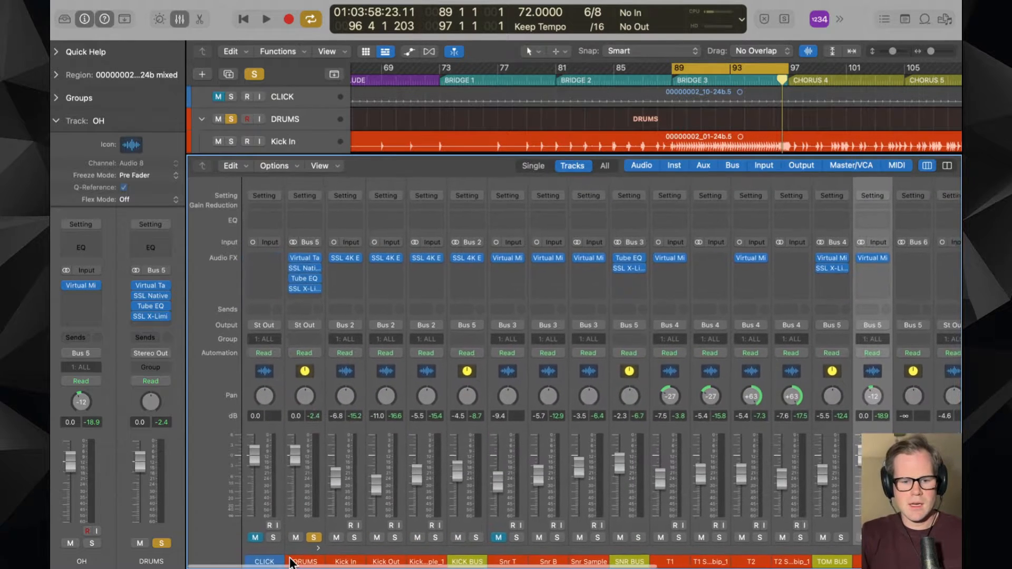
click(476, 523)
shift+click(615, 523)
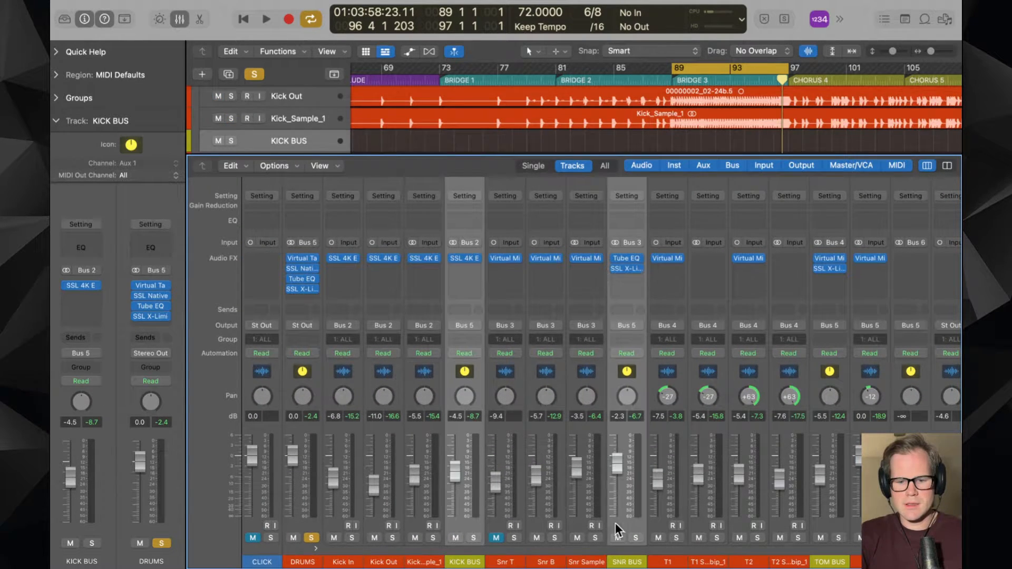
scroll(615, 524, right, 2)
shift+click(768, 520)
scroll(769, 520, right, 4)
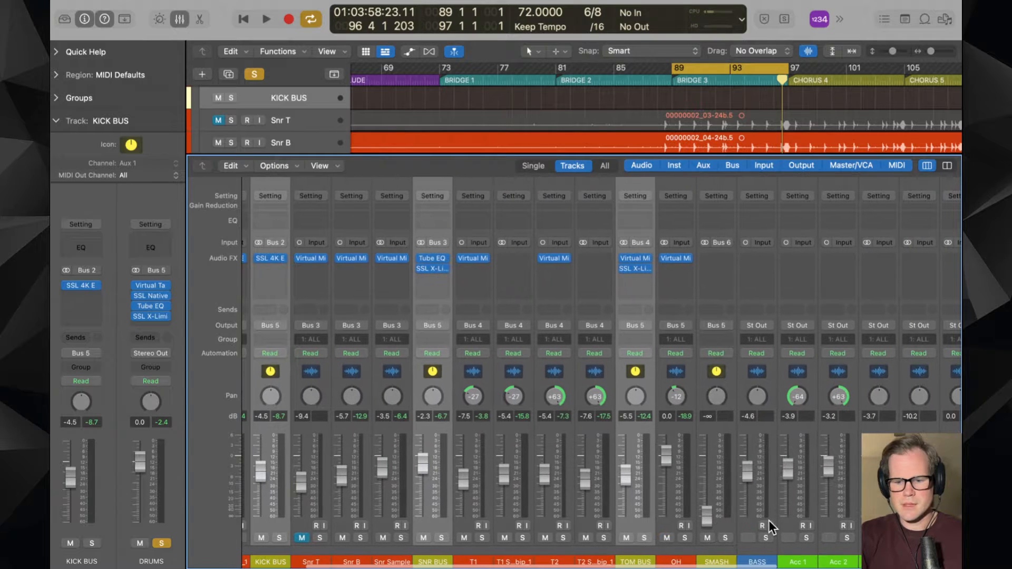
shift+click(660, 527)
scroll(630, 391, left, 6)
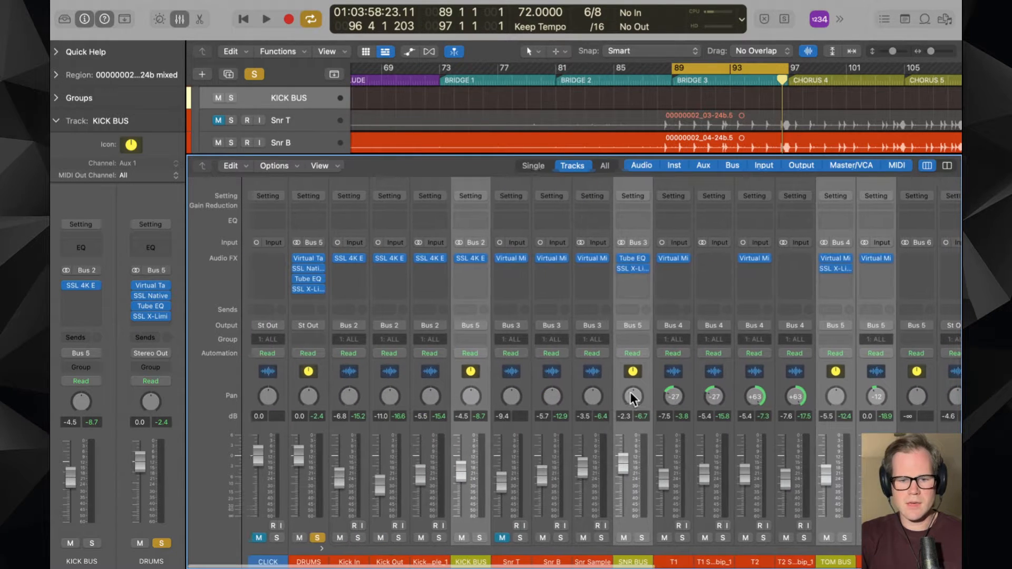
click(461, 313)
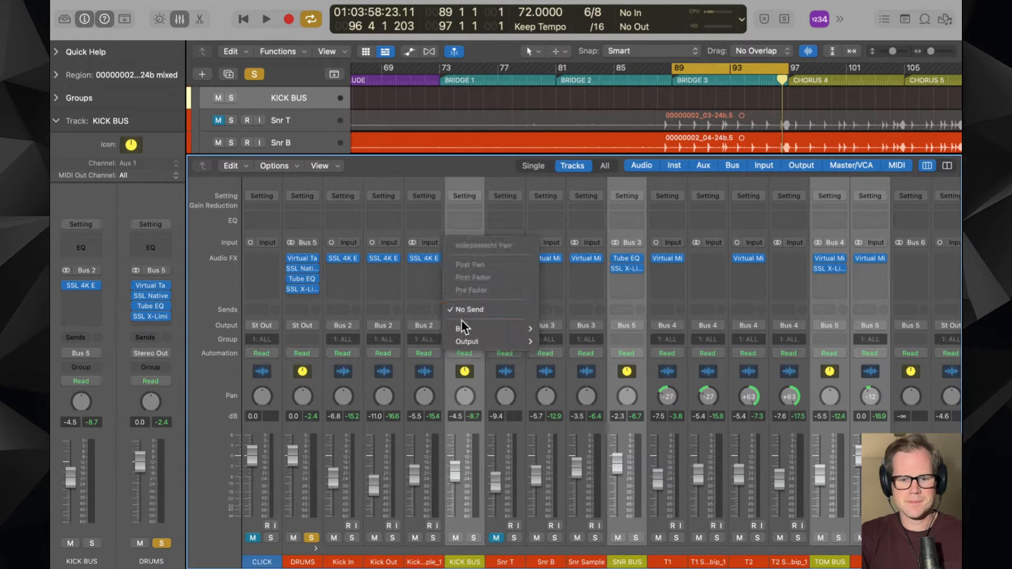
mouse_move(517, 327)
click(589, 130)
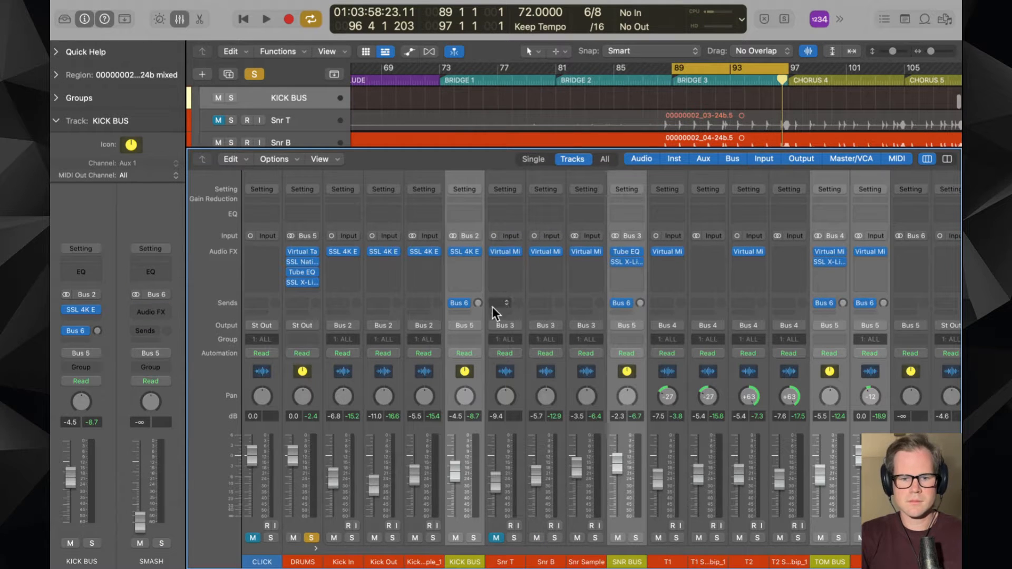
- Raise the Bus 6 sends on the selected drum channels, and set the OH send alone to about -10.2 dB
scroll(596, 353, right, 6)
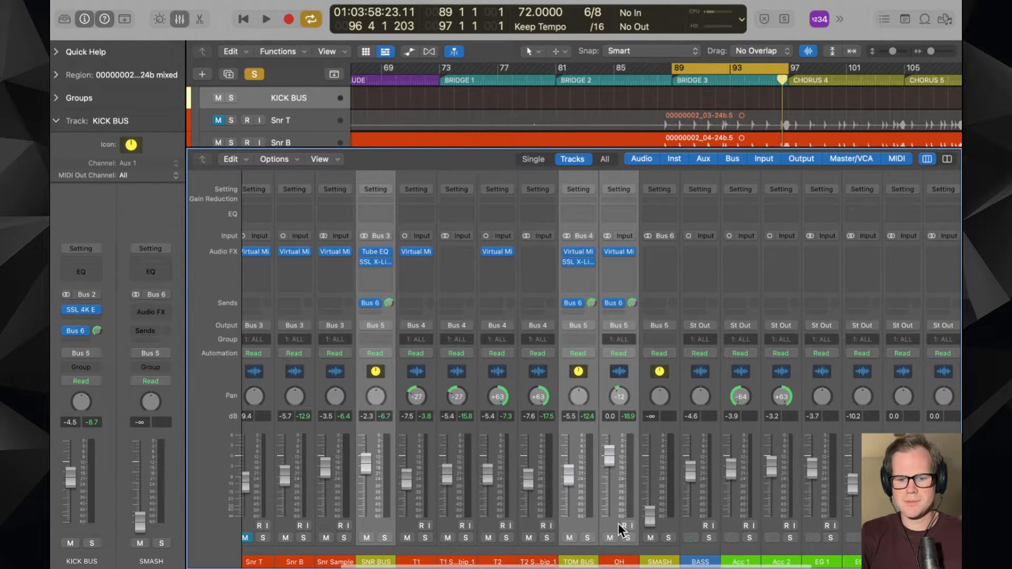
click(622, 531)
drag(633, 319, 636, 341)
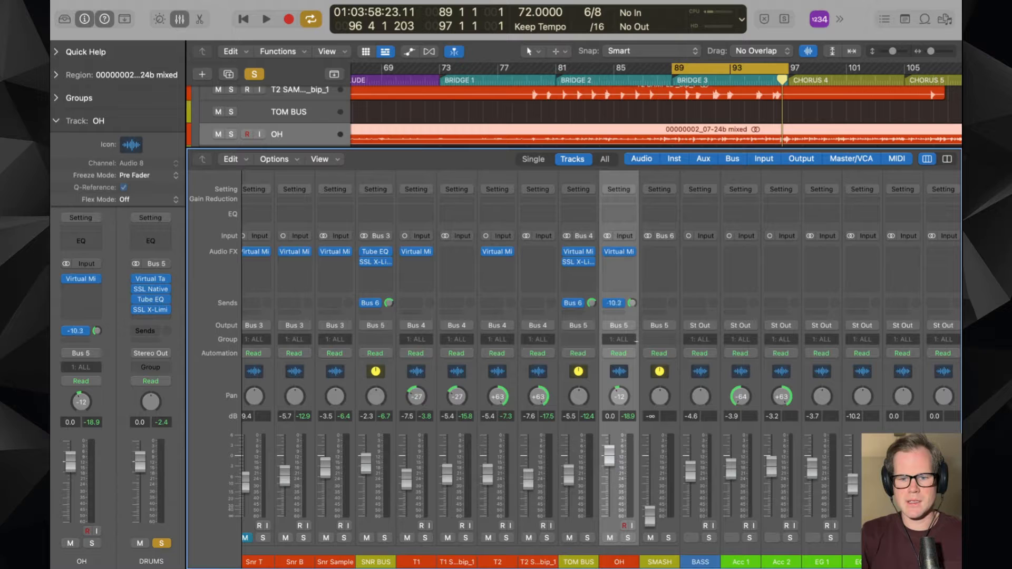
- Play the drums with SMASH soloed and reset the SMASH fader to its default level
key(space)
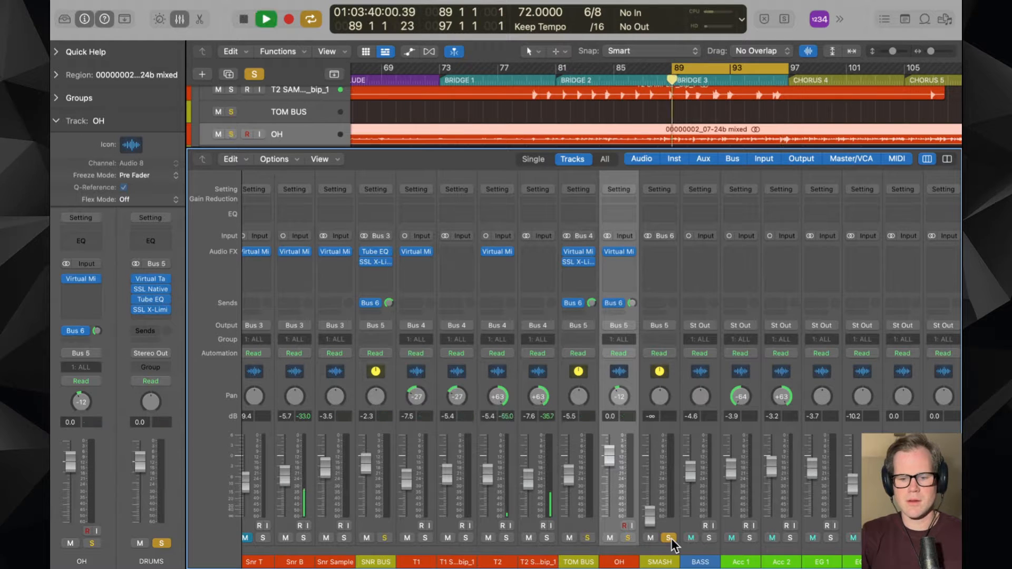
alt+click(649, 517)
- Insert Slate Digital's Virtual Mix Rack on the SMASH channel and move its window clear for editing
click(661, 260)
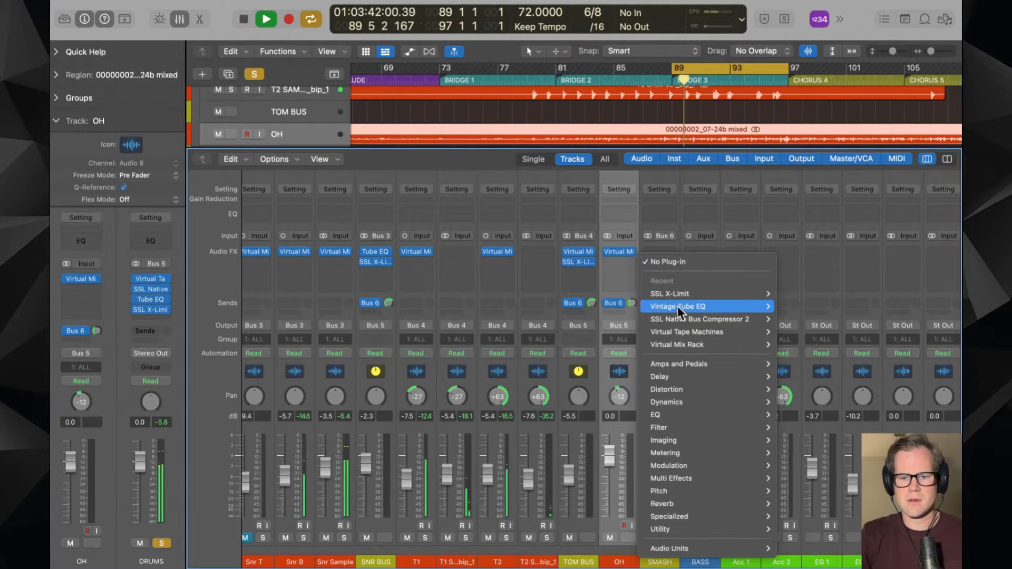
mouse_move(746, 541)
mouse_move(804, 519)
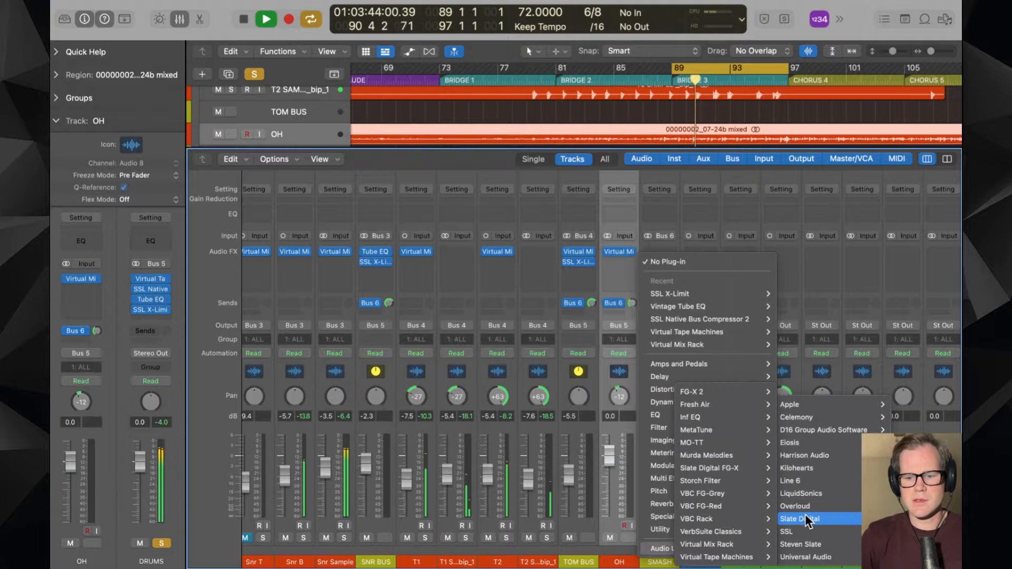
mouse_move(696, 544)
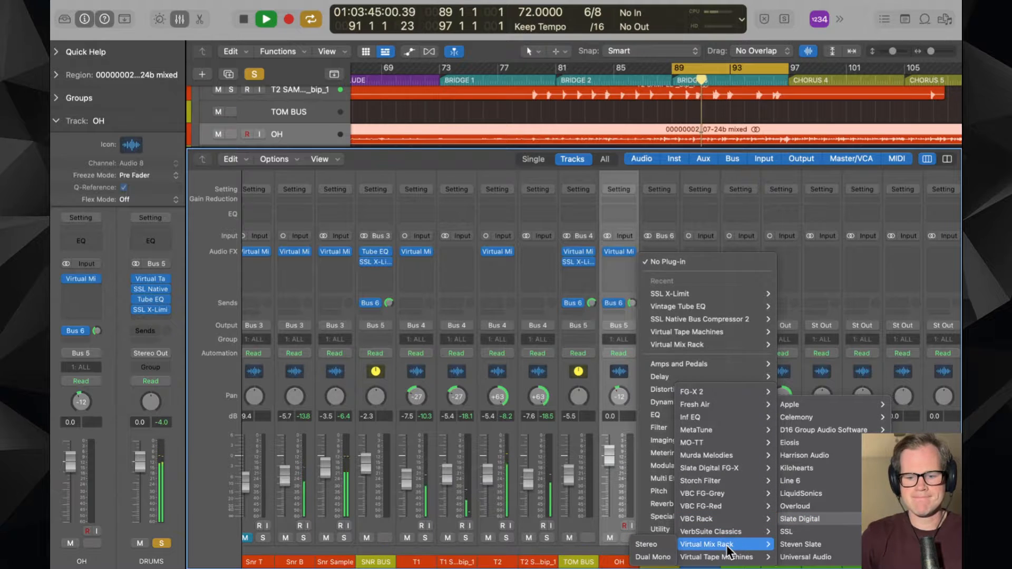
click(654, 553)
drag(566, 150, 439, 92)
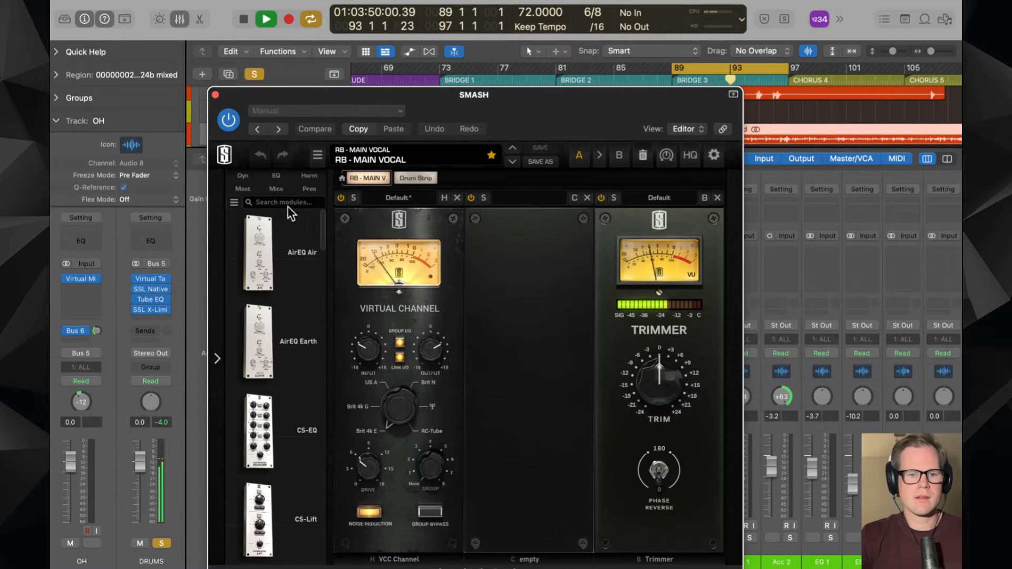
- Add the FG-Stress dynamics module to the rack's empty slot and load its Drum Bus - Parallel Nuke 1 preset
click(242, 178)
scroll(253, 316, down, 10)
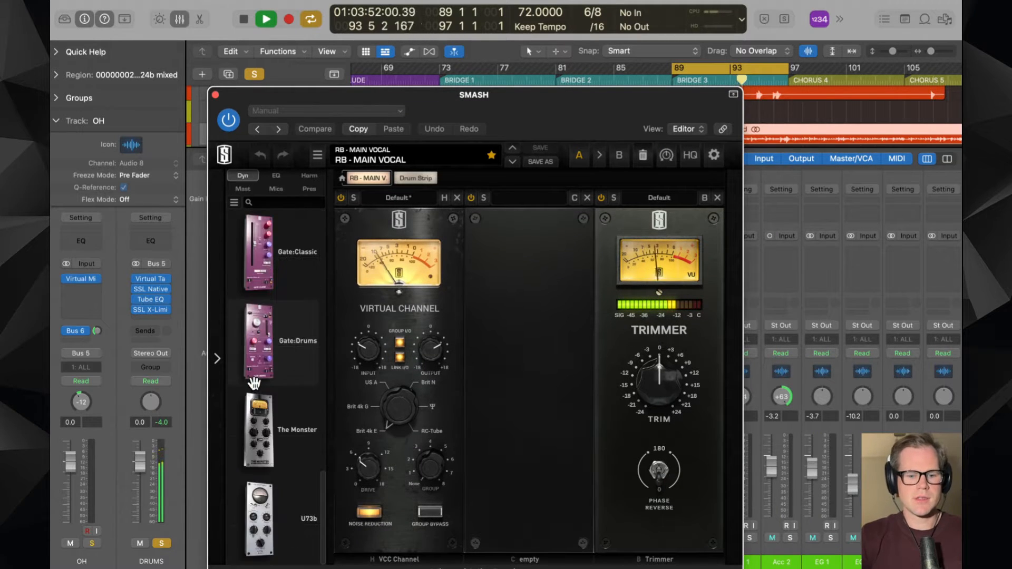
drag(271, 353, 528, 343)
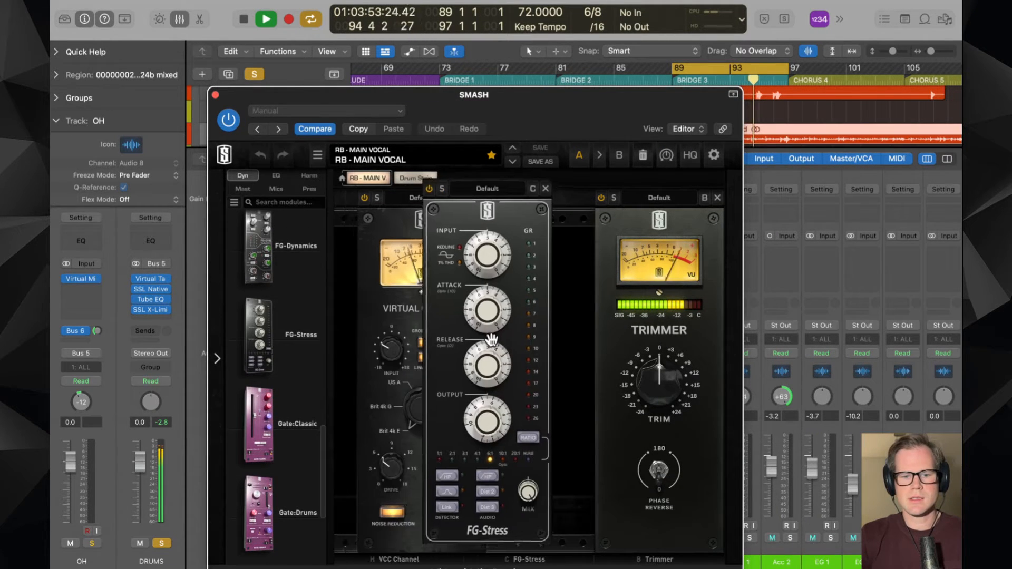
click(529, 198)
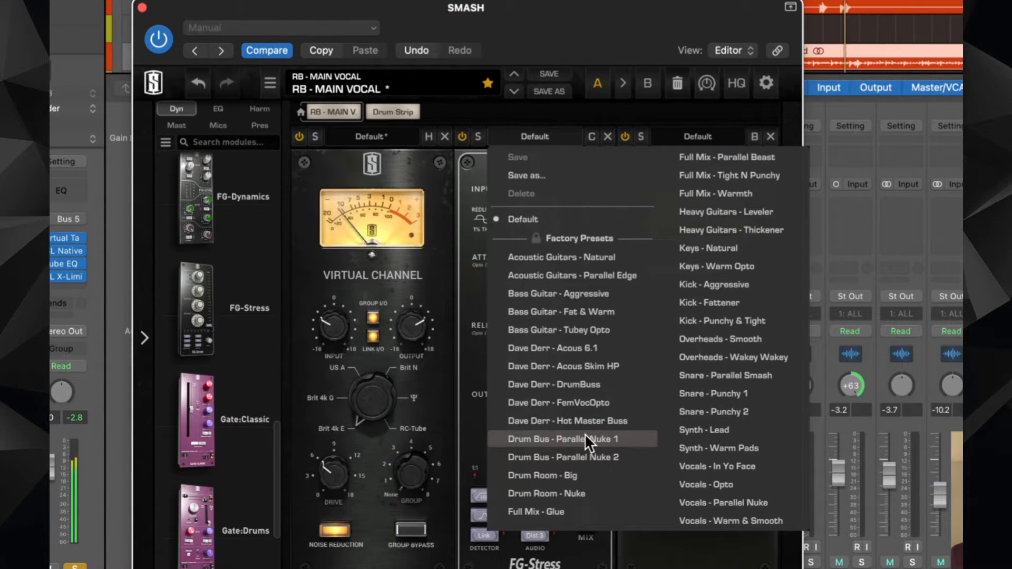
click(584, 438)
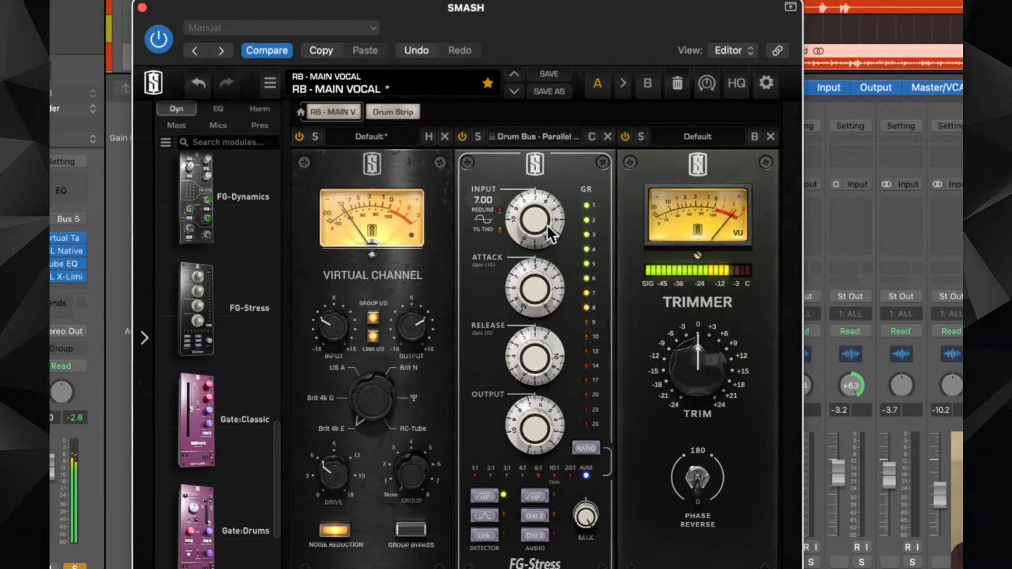
- Lower the FG-Stress input drive, set its attack to 4.40, fine-tune the input again, and close the plug-in window
drag(546, 223, 551, 257)
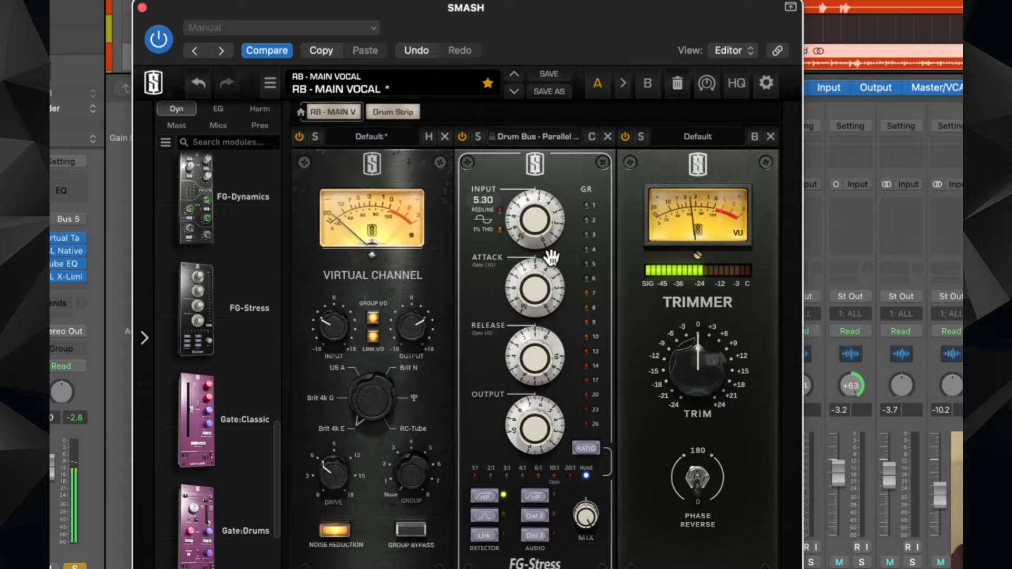
drag(546, 294, 549, 308)
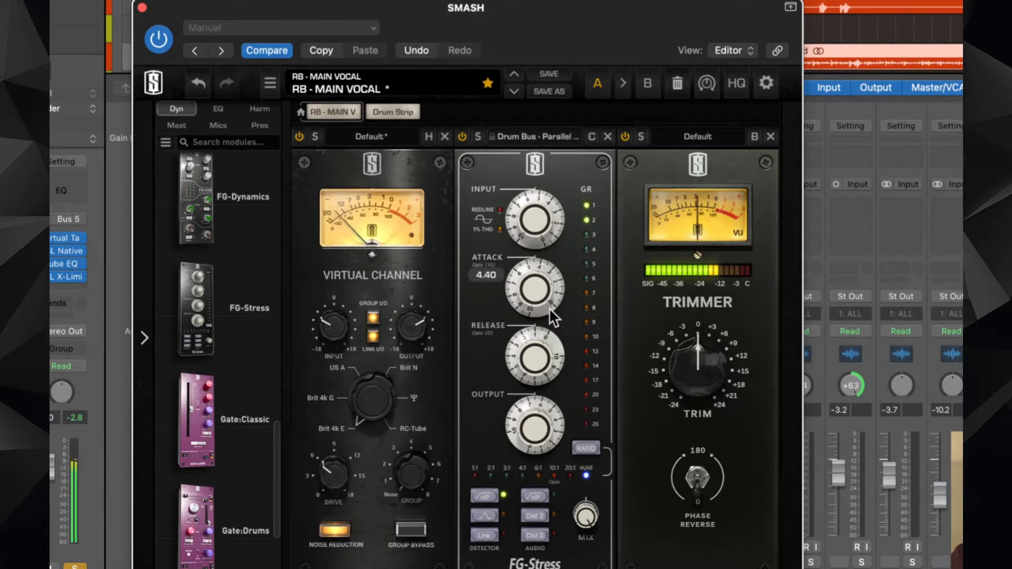
mouse_move(542, 248)
mouse_down()
mouse_move(542, 229)
mouse_move(542, 246)
mouse_up()
drag(541, 241, 542, 238)
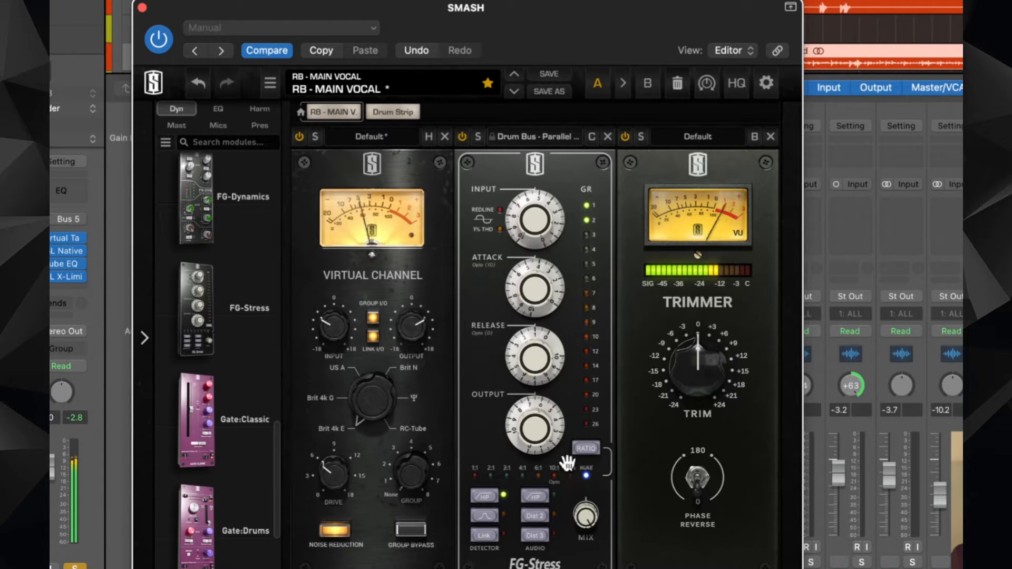
click(142, 7)
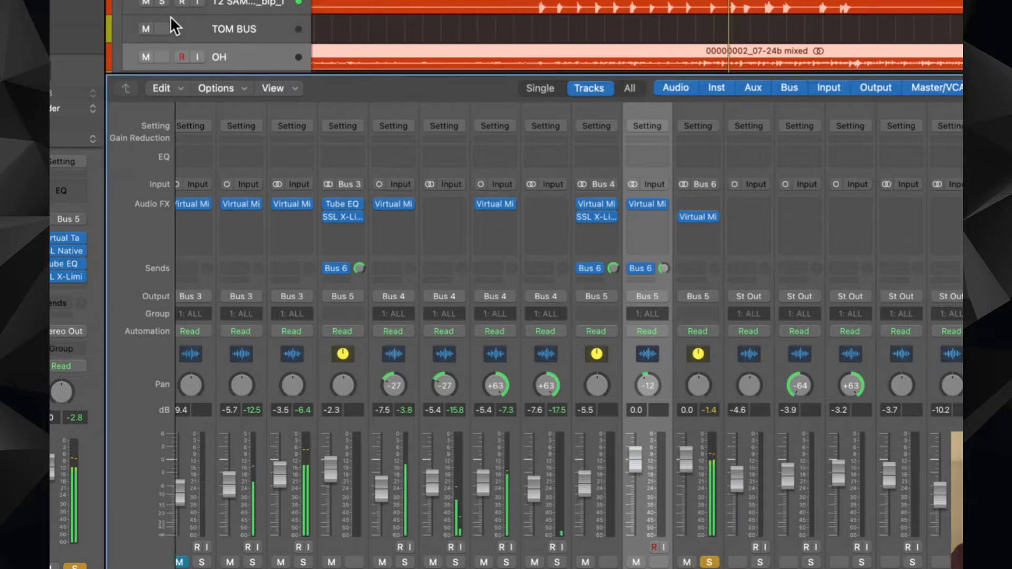
- Pull the SMASH fader fully down, unsolo the channel, and blend it under the drums at about -13.2 dB
click(658, 563)
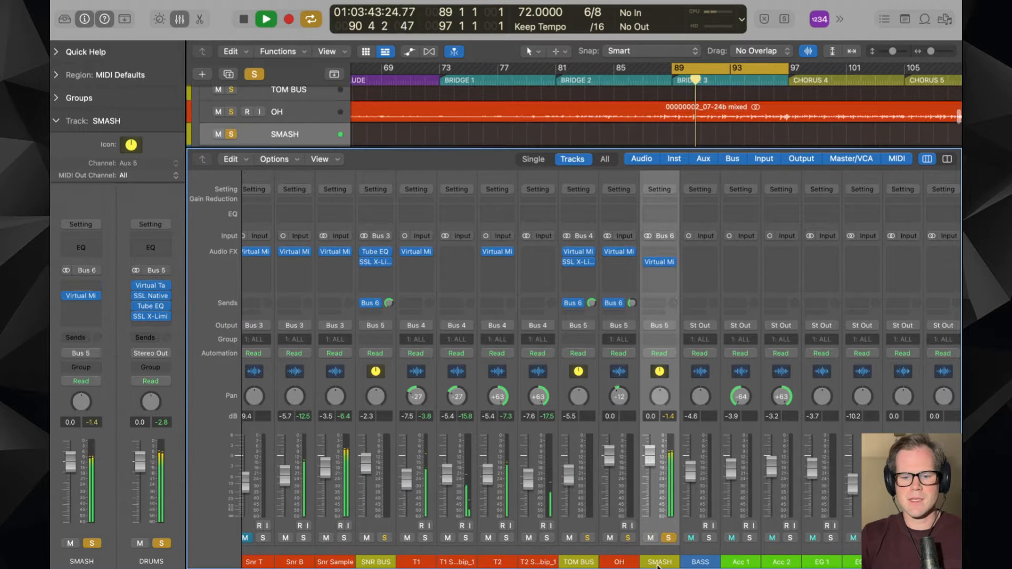
drag(642, 439, 649, 522)
scroll(651, 506, left, 3)
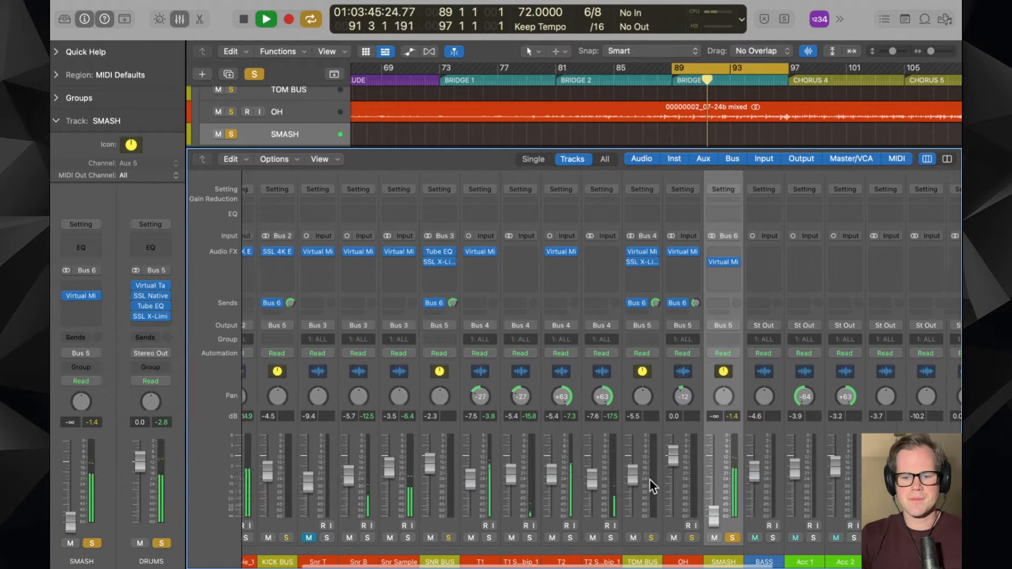
click(745, 537)
scroll(642, 480, left, 2)
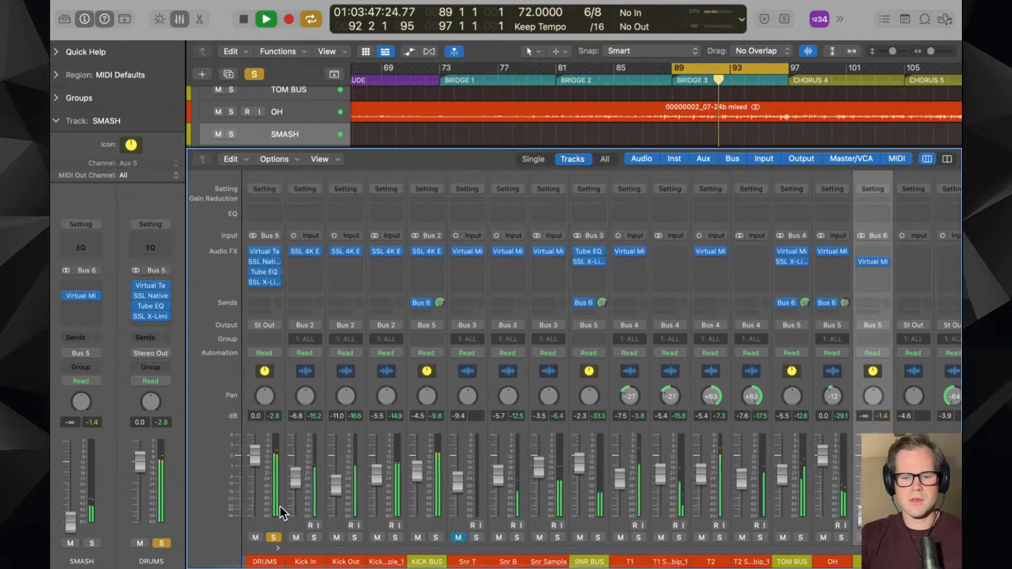
drag(745, 515, 745, 465)
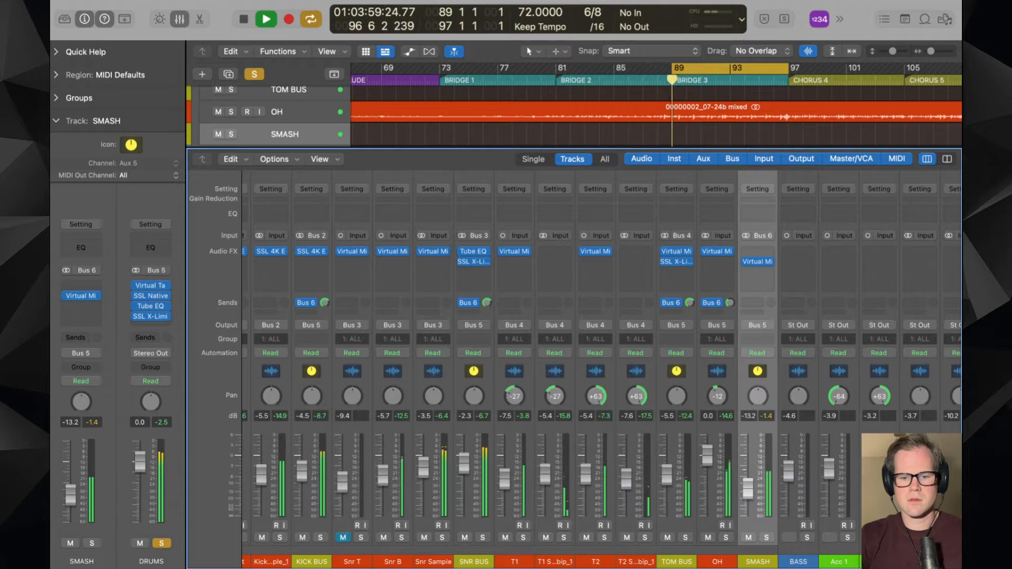
scroll(744, 470, left, 4)
scroll(675, 469, right, 4)
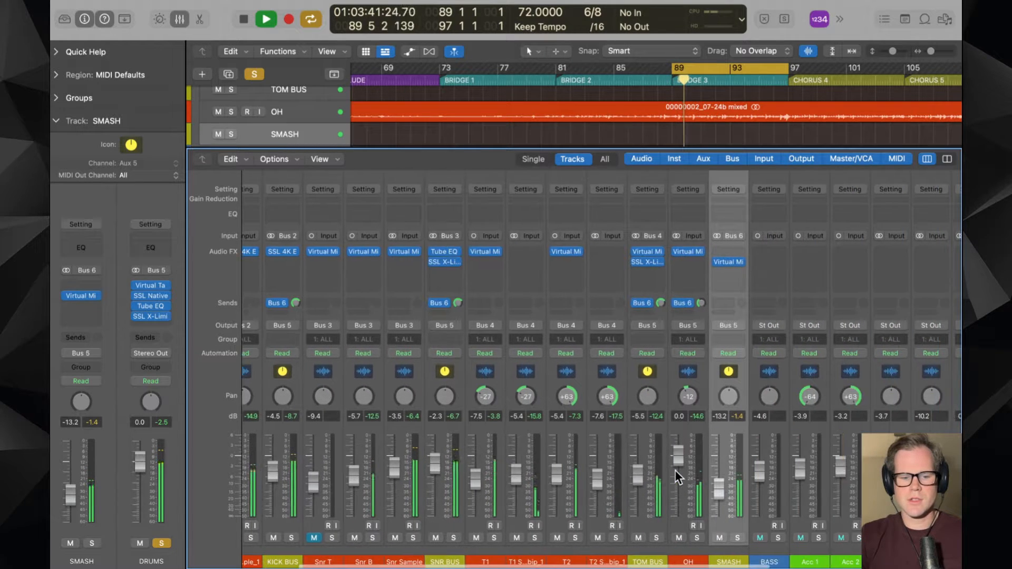
- Create a new auxiliary channel strip and move its track into the DRUMS stack directly below SMASH
scroll(675, 469, right, 6)
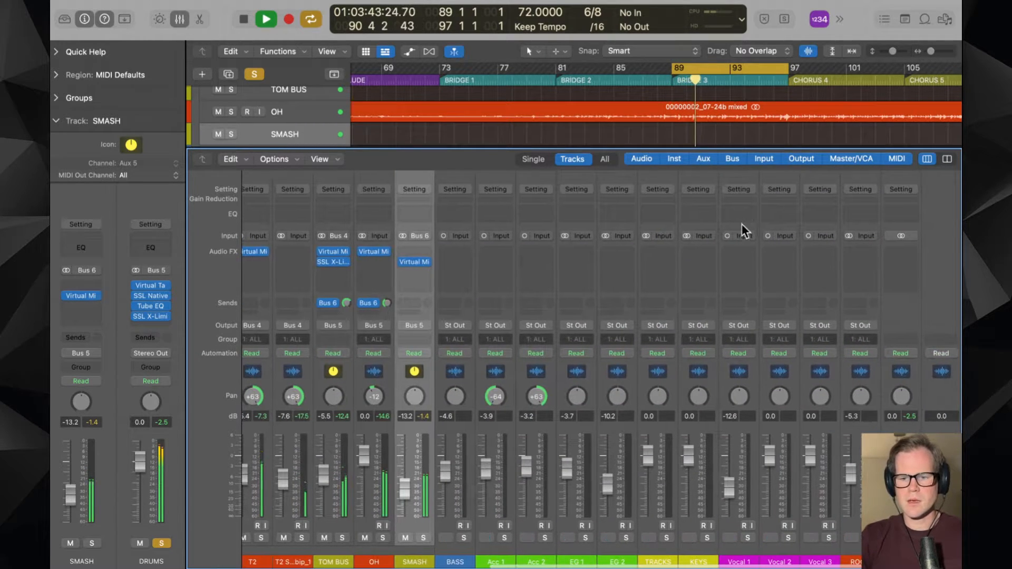
click(275, 158)
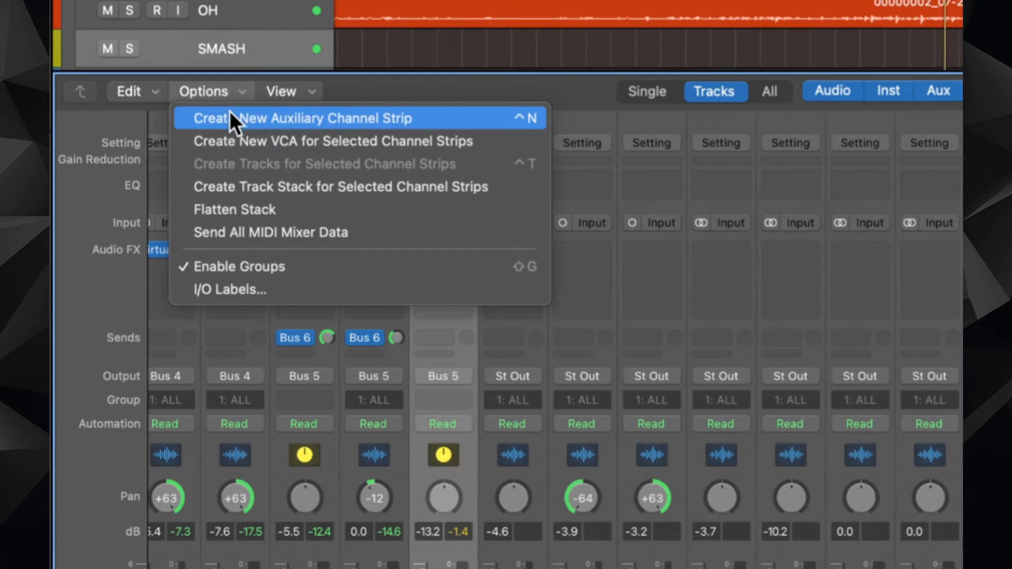
click(230, 115)
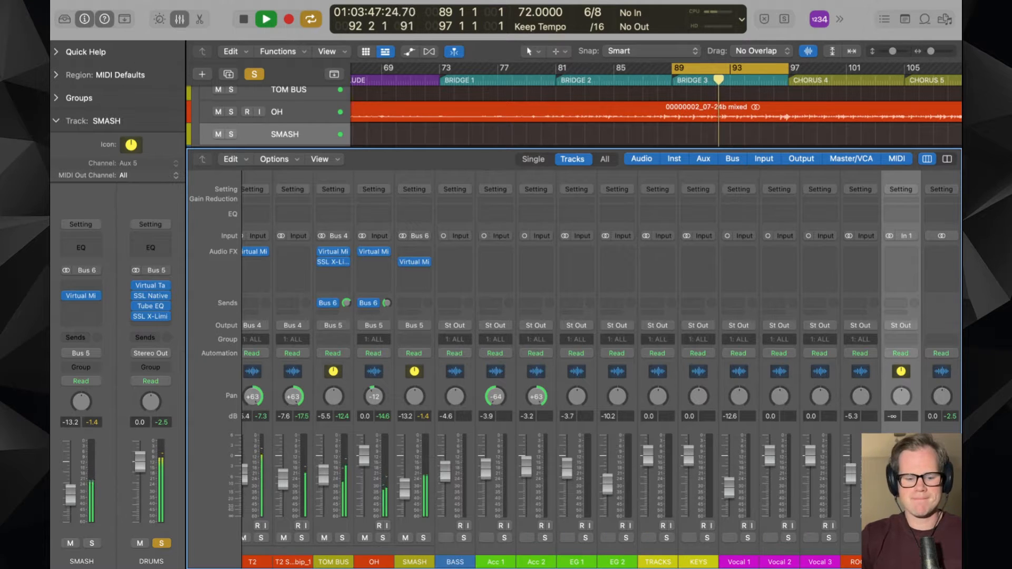
key(x)
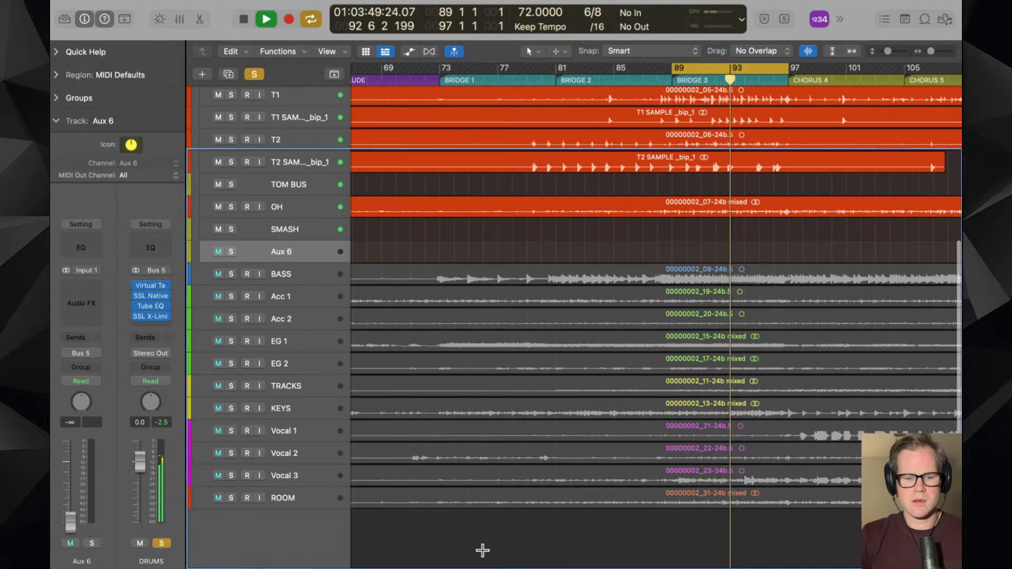
mouse_move(294, 242)
mouse_down()
mouse_move(293, 190)
mouse_move(298, 277)
mouse_move(295, 234)
mouse_up()
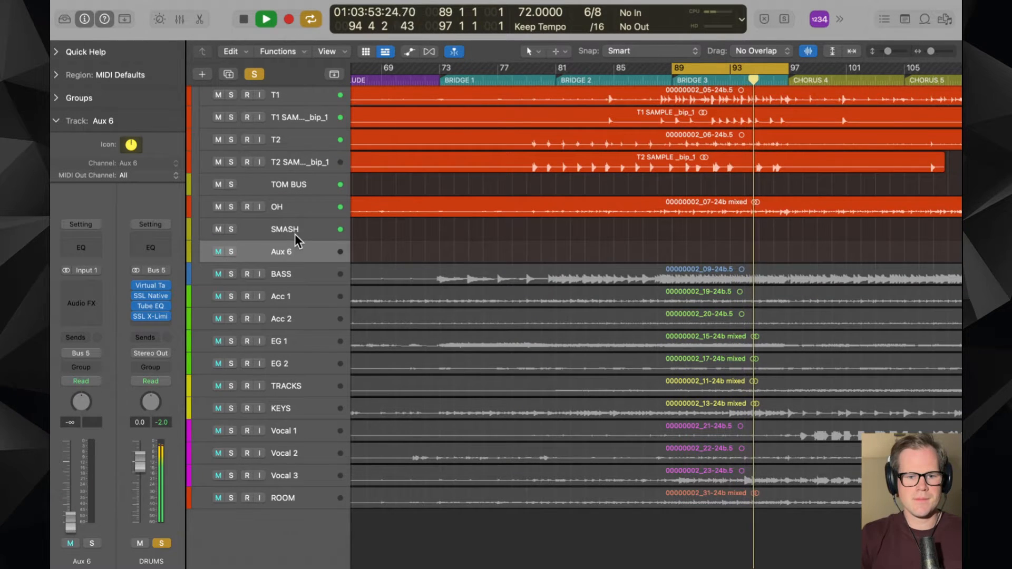
key(x)
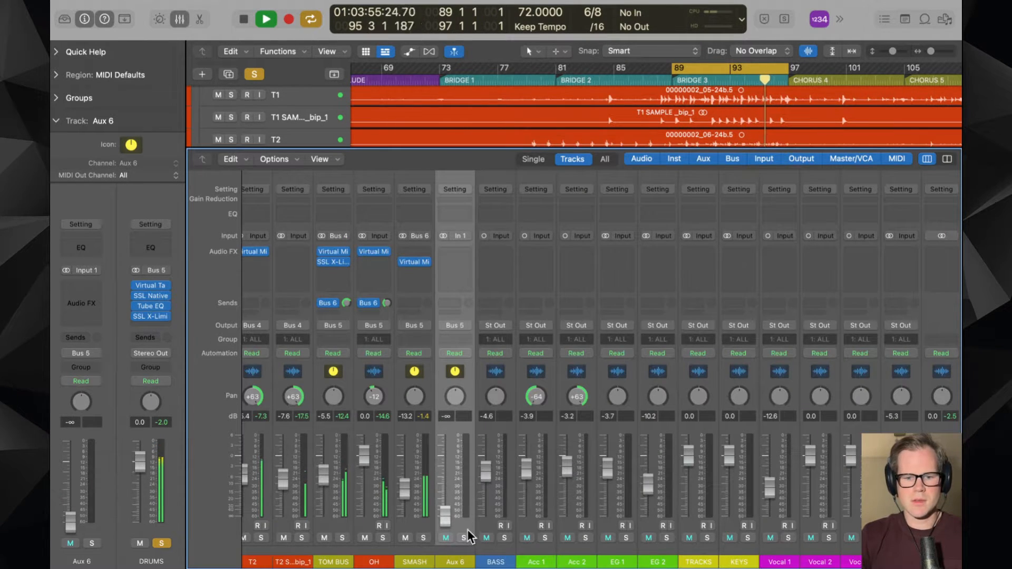
- Name the new auxiliary channel DRUM R
double_click(459, 563)
text(DRUM R)
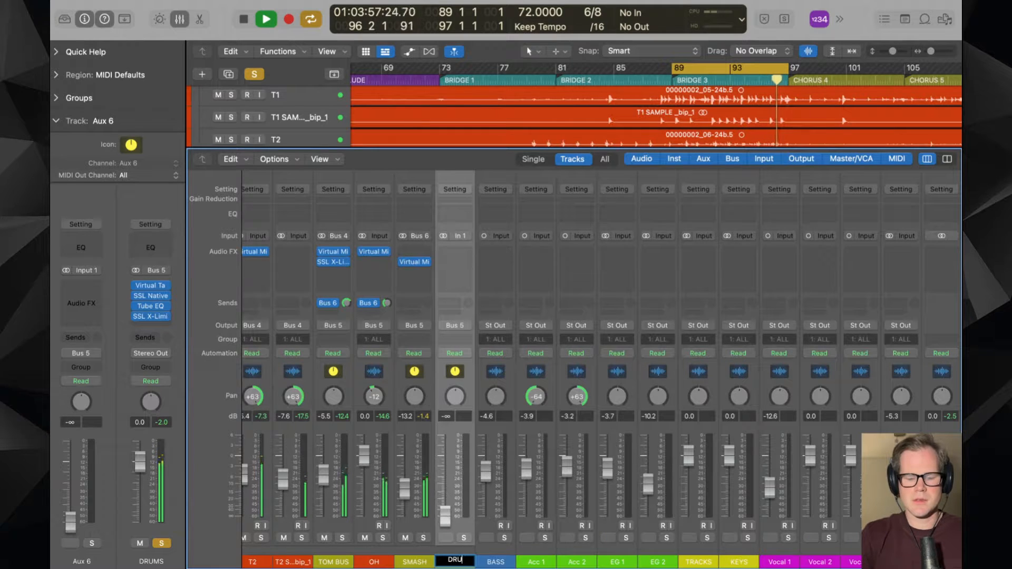
key(Return)
- Rename the new auxiliary channel as ROOM, solo it, and reset its fader to 0.0 dB
double_click(456, 560)
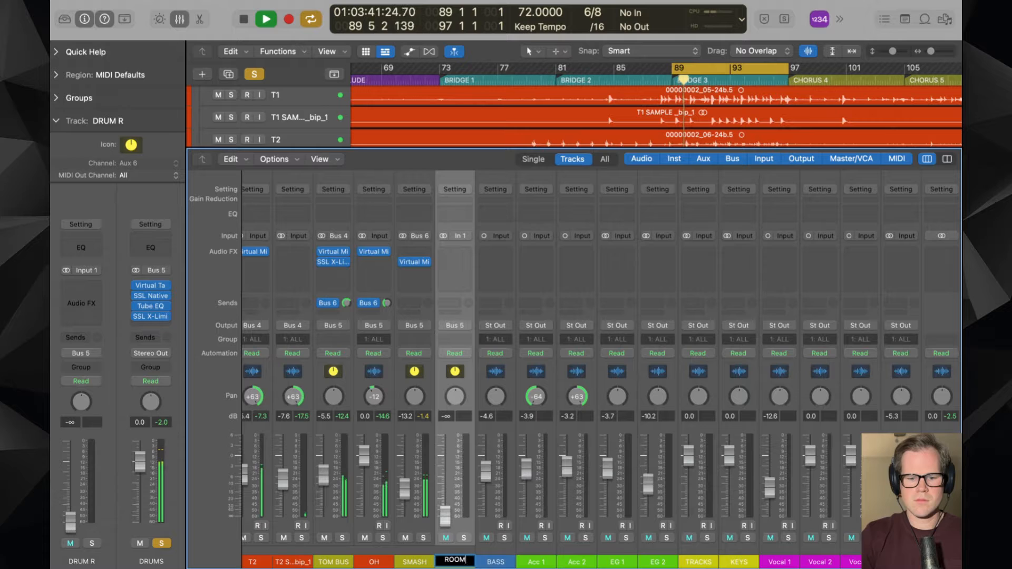
key(Return)
alt+click(445, 515)
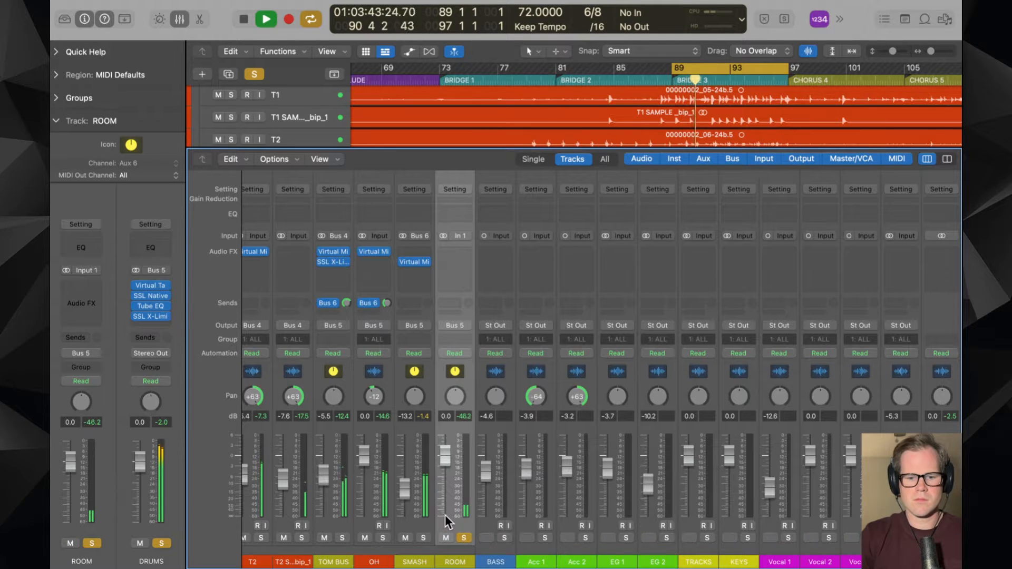
- Set the ROOM channel's input to Bus 7
scroll(445, 515, left, 8)
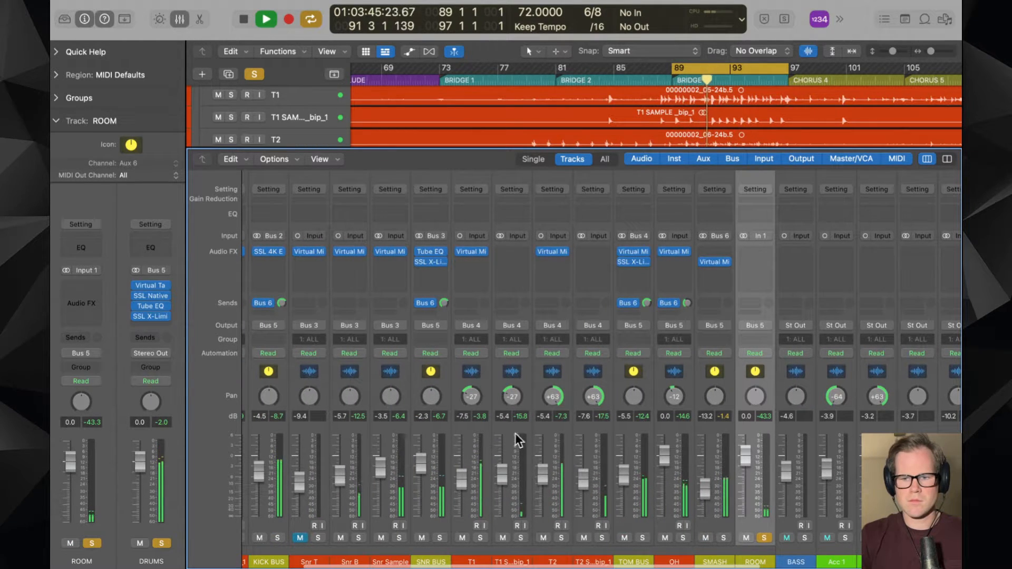
click(759, 236)
mouse_move(766, 282)
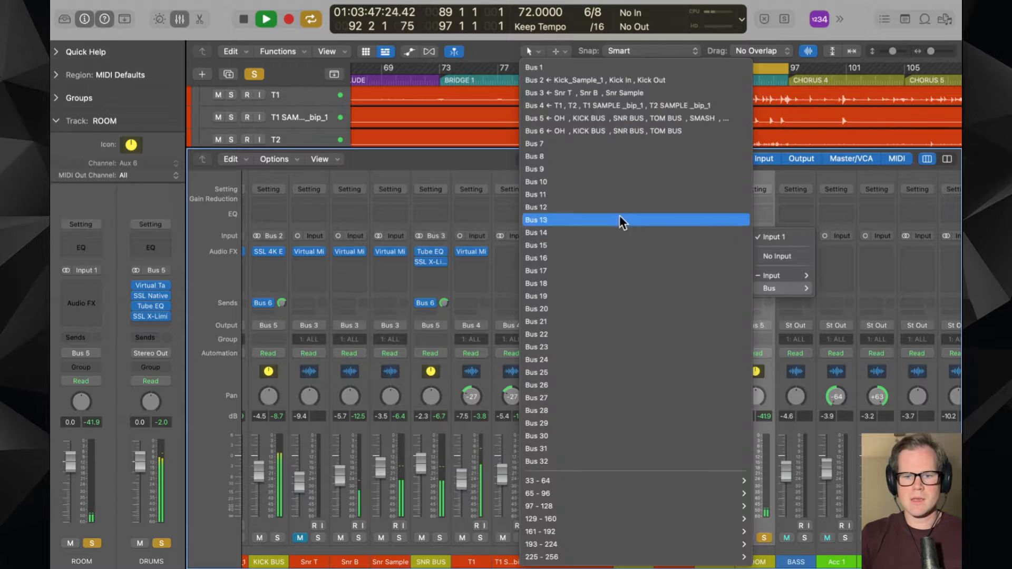
click(607, 144)
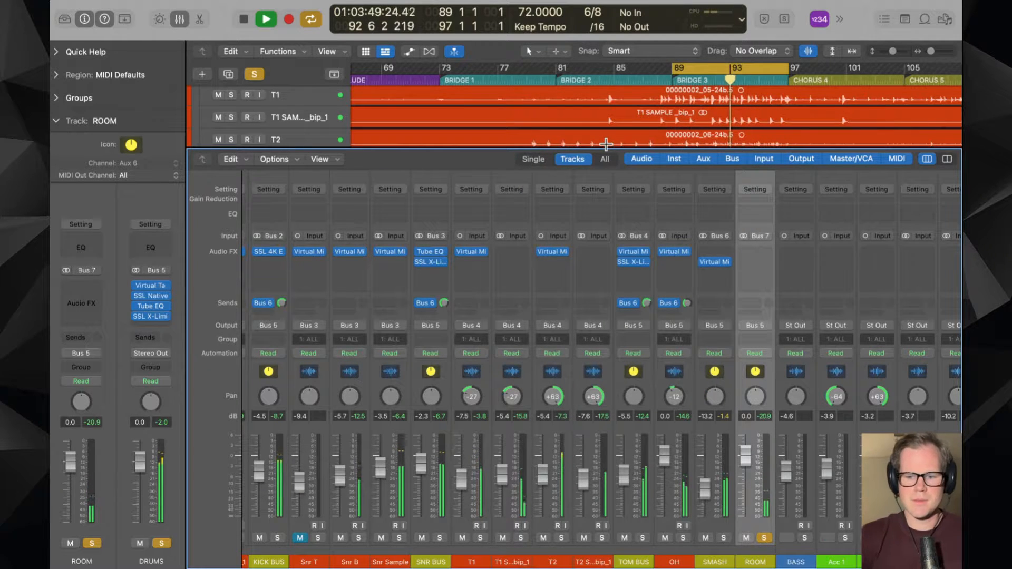
- Add a second send on SNR BUS, routed to Bus 7
scroll(647, 348, left, 1)
scroll(647, 347, left, 1)
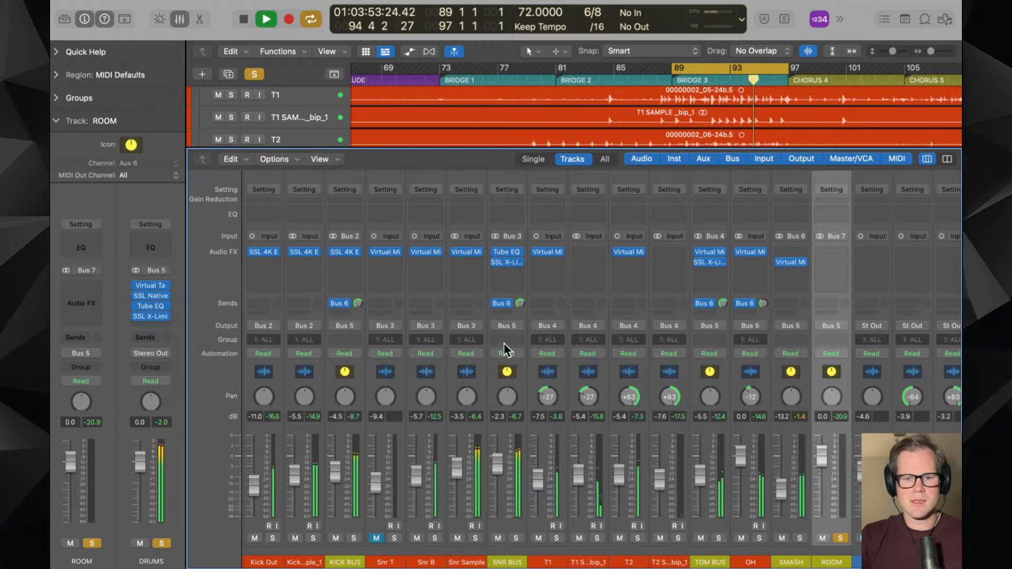
click(504, 307)
click(485, 312)
click(502, 313)
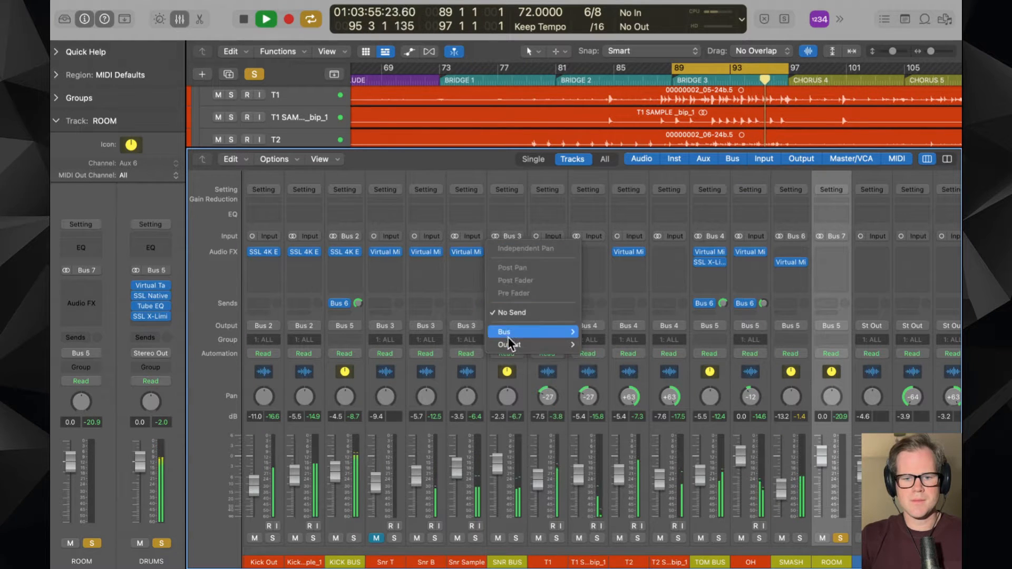
mouse_move(508, 334)
click(612, 144)
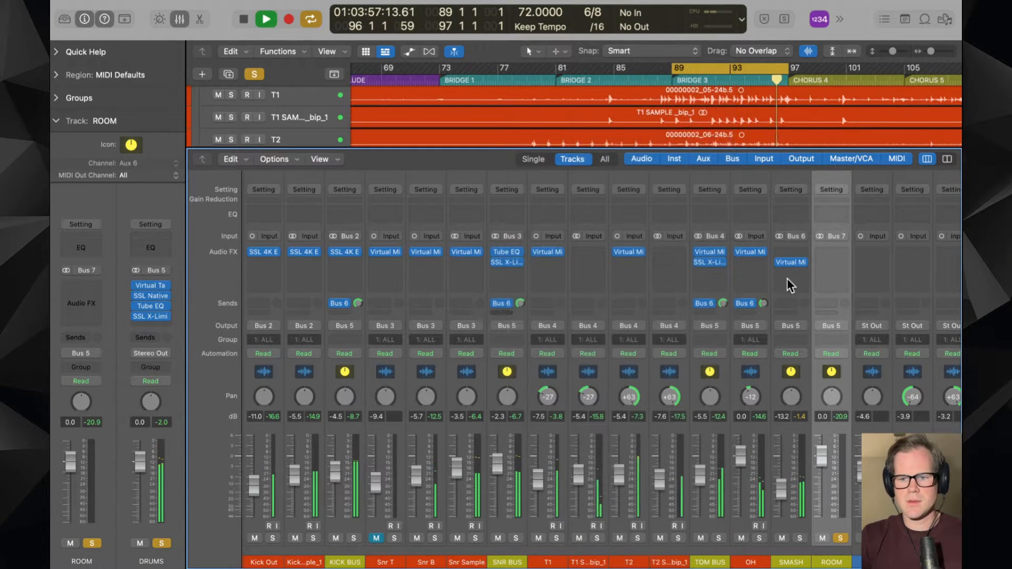
- Insert Slate Digital's VerbSuite Classics reverb on the ROOM channel
click(826, 251)
click(801, 499)
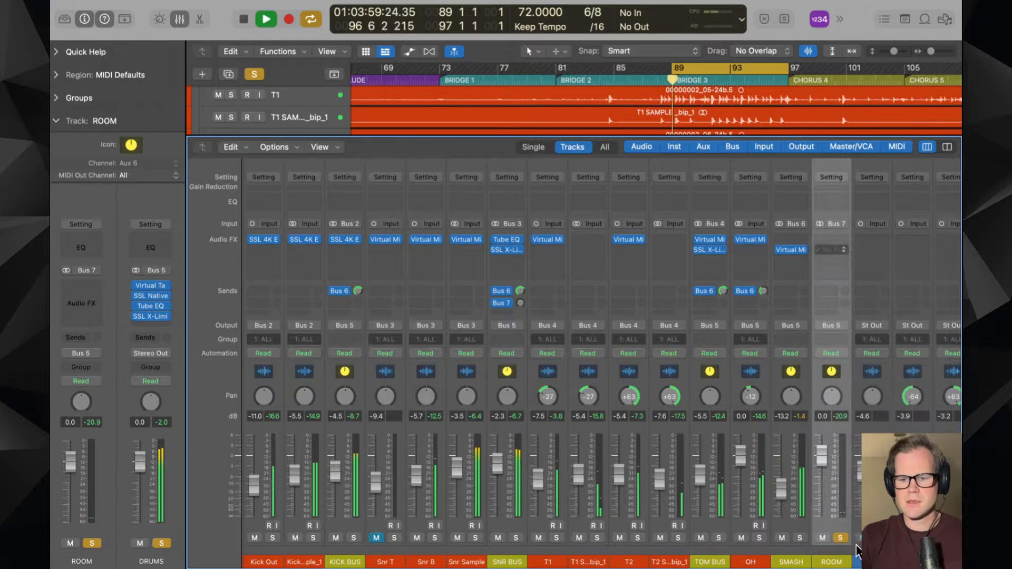
click(824, 250)
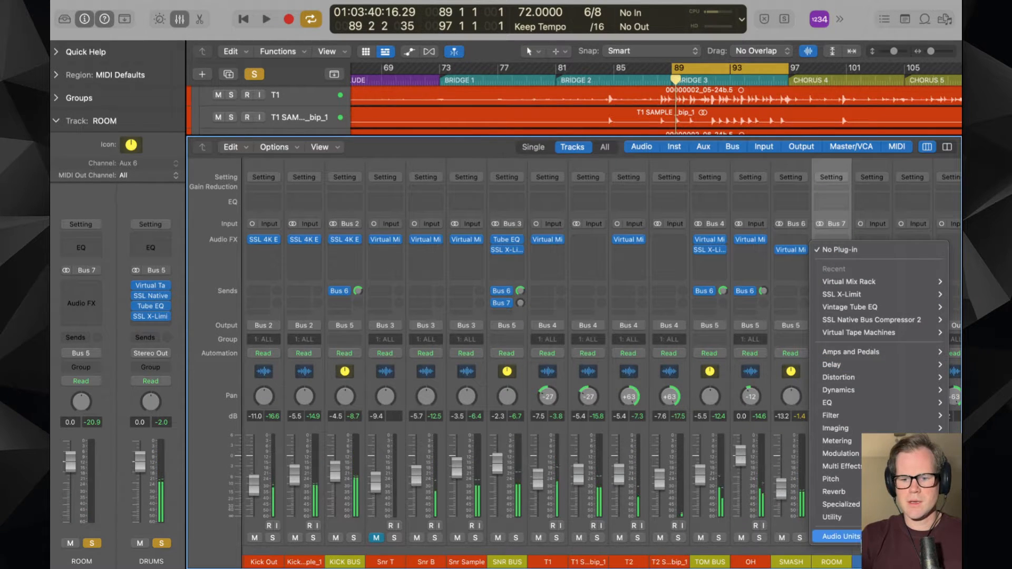
mouse_move(840, 536)
mouse_move(767, 519)
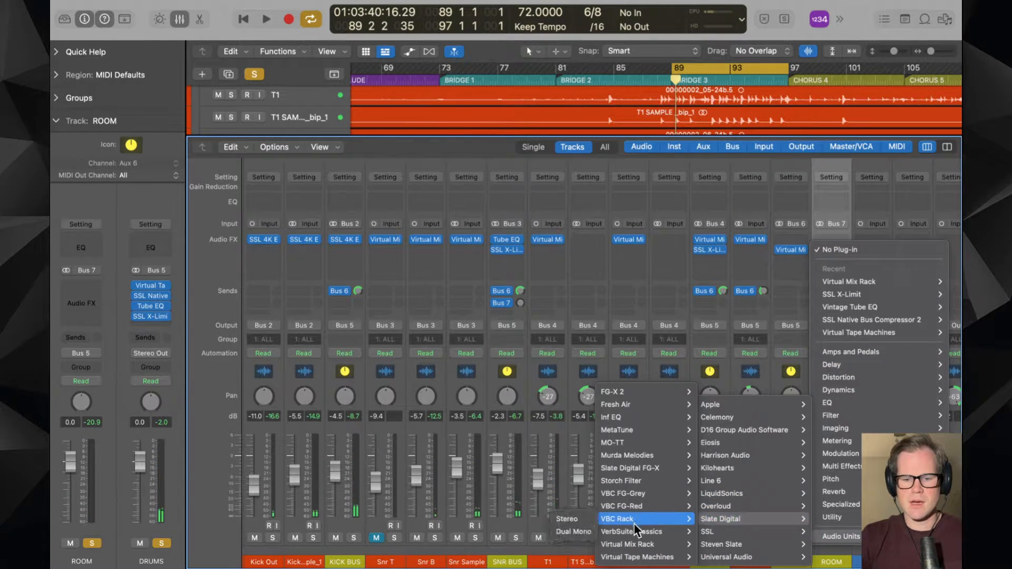
mouse_move(621, 531)
click(581, 530)
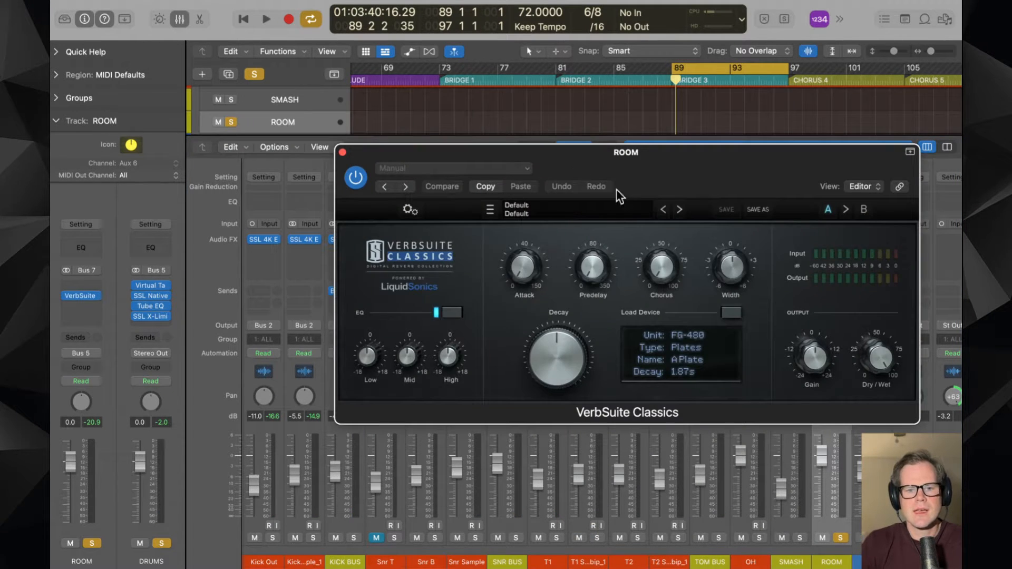
- Load the Wide Snare Plate preset from the Drums presets in VerbSuite Classics and close its window
click(597, 208)
mouse_move(574, 224)
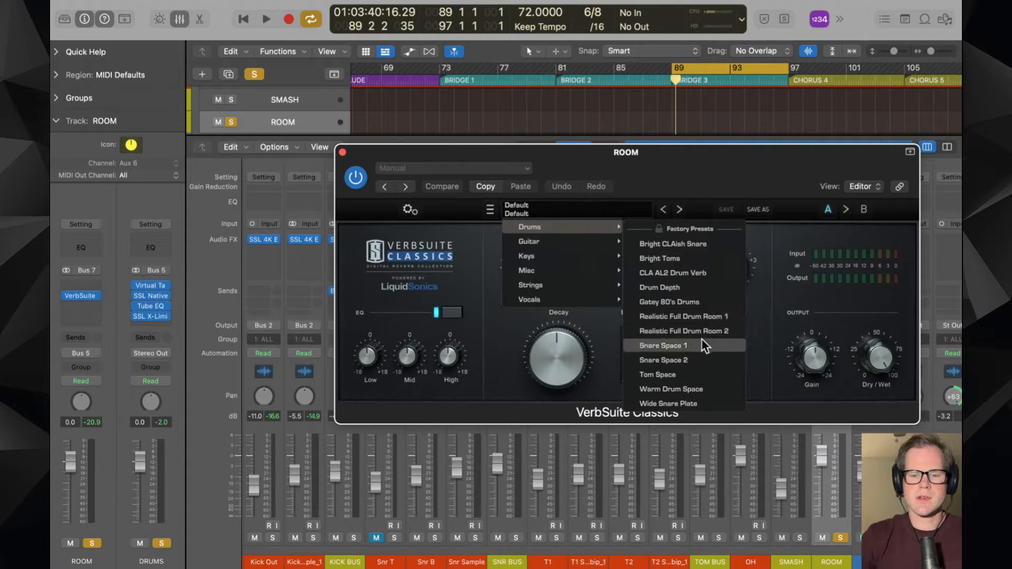
click(694, 402)
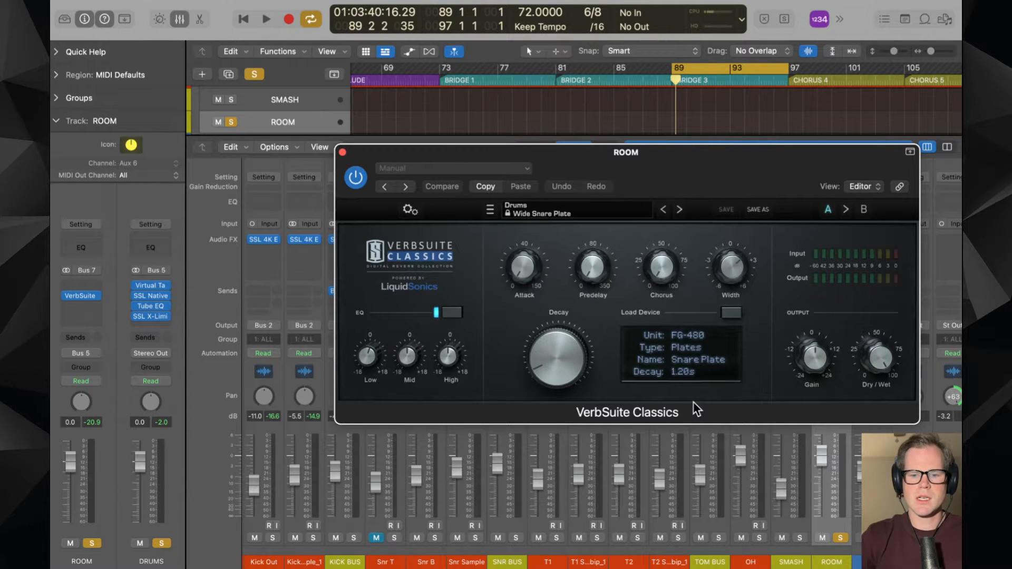
click(342, 153)
- Play the drums and set the SNR BUS send to Bus 7 at about -9.4 dB
key(space)
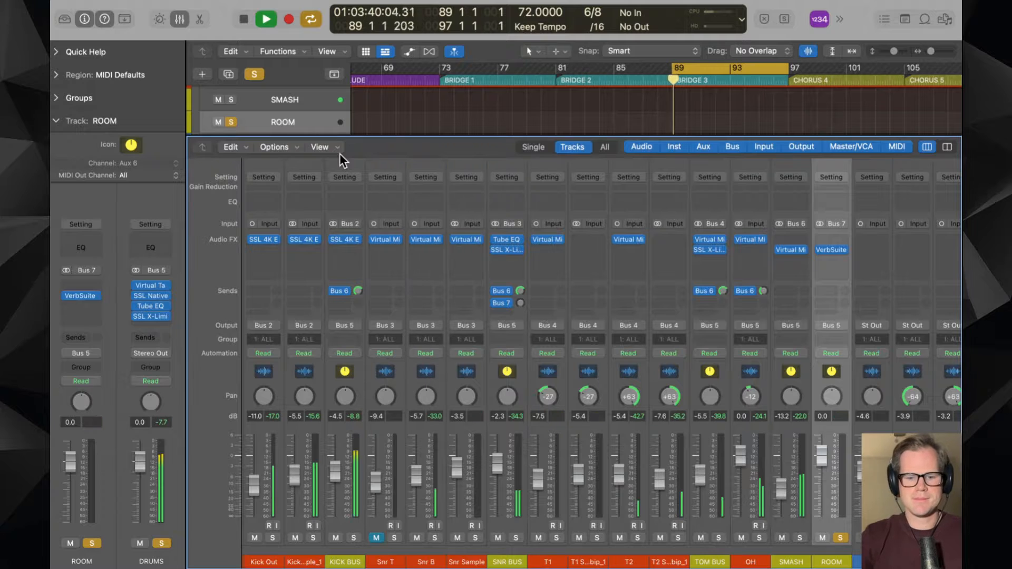
drag(521, 302, 521, 287)
scroll(584, 415, right, 2)
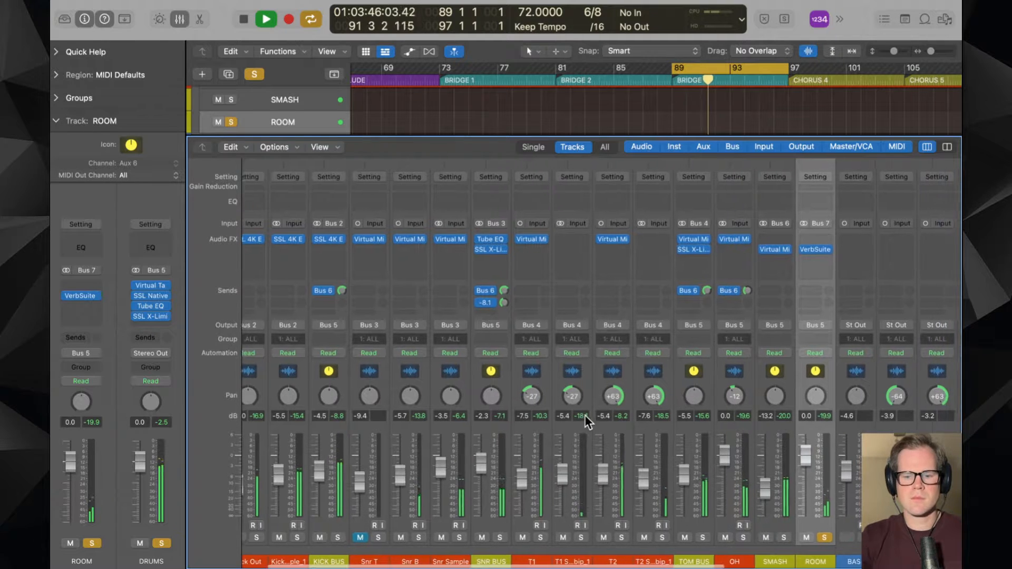
drag(502, 303, 502, 306)
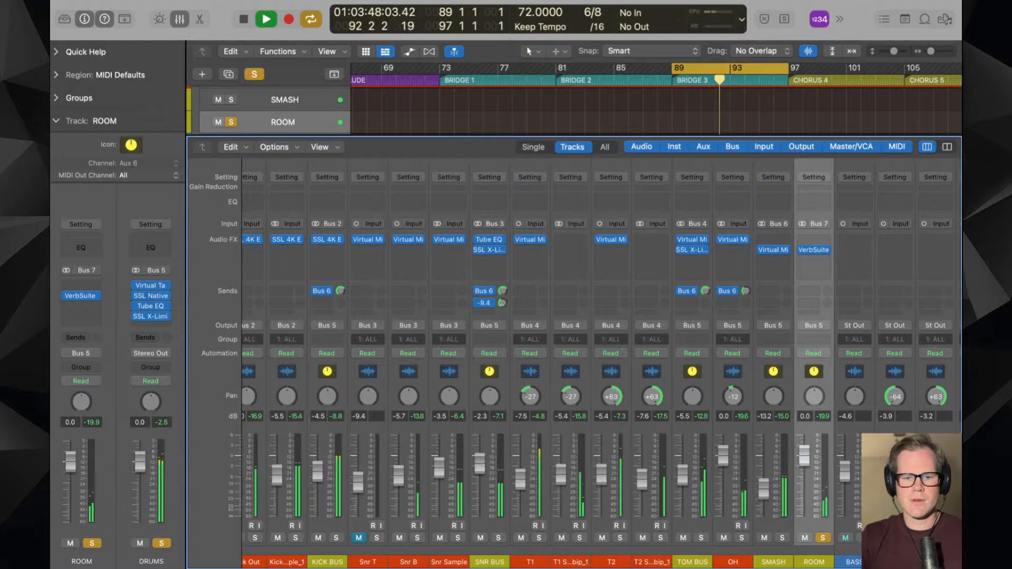
- Stop playback and unsolo the ROOM channel
scroll(501, 325, right, 10)
key(space)
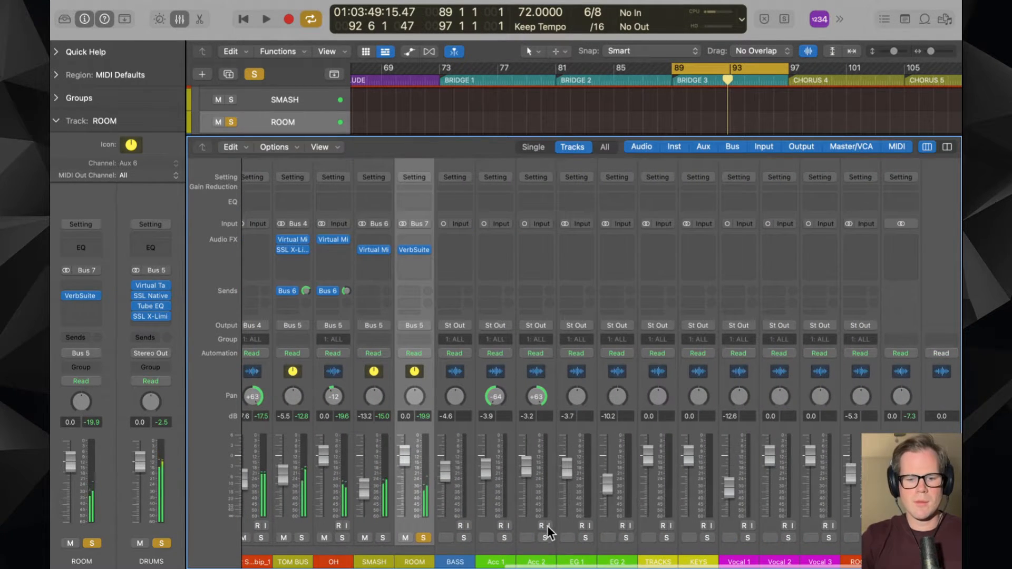
click(424, 538)
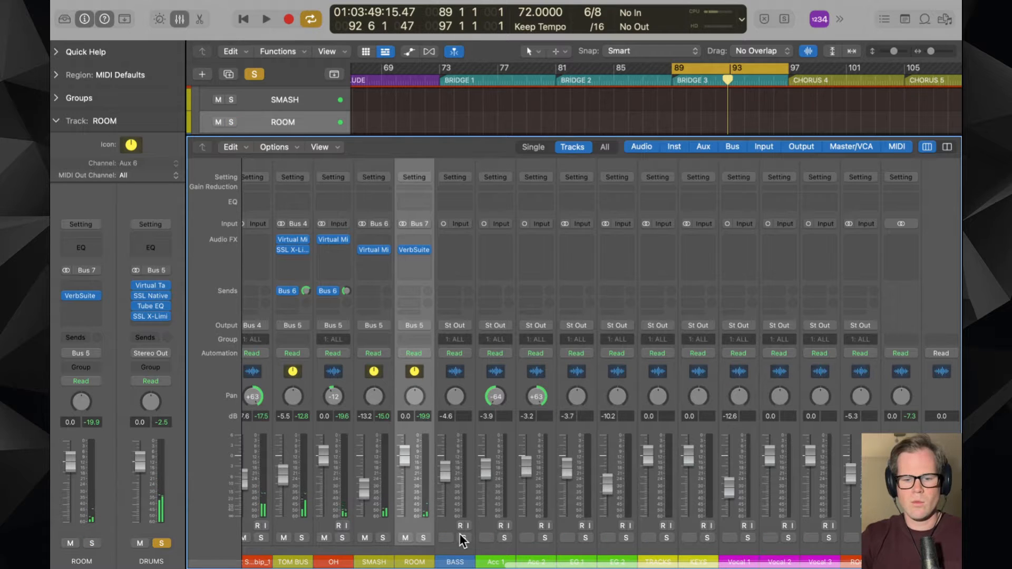
- Unsolo the DRUMS stack and play the full mix from the start of BRIDGE 3
scroll(462, 537, left, 10)
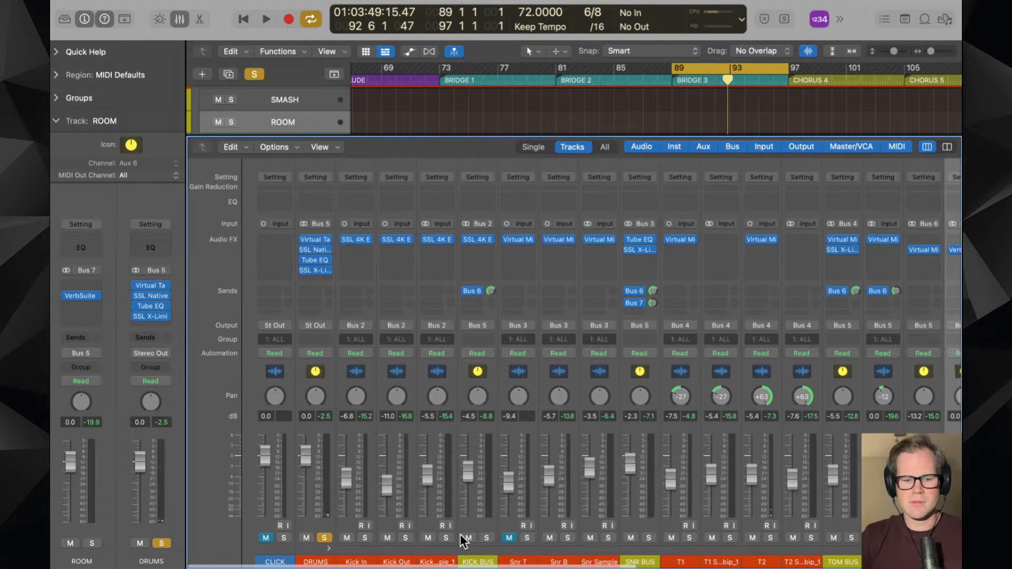
click(325, 538)
scroll(364, 517, right, 10)
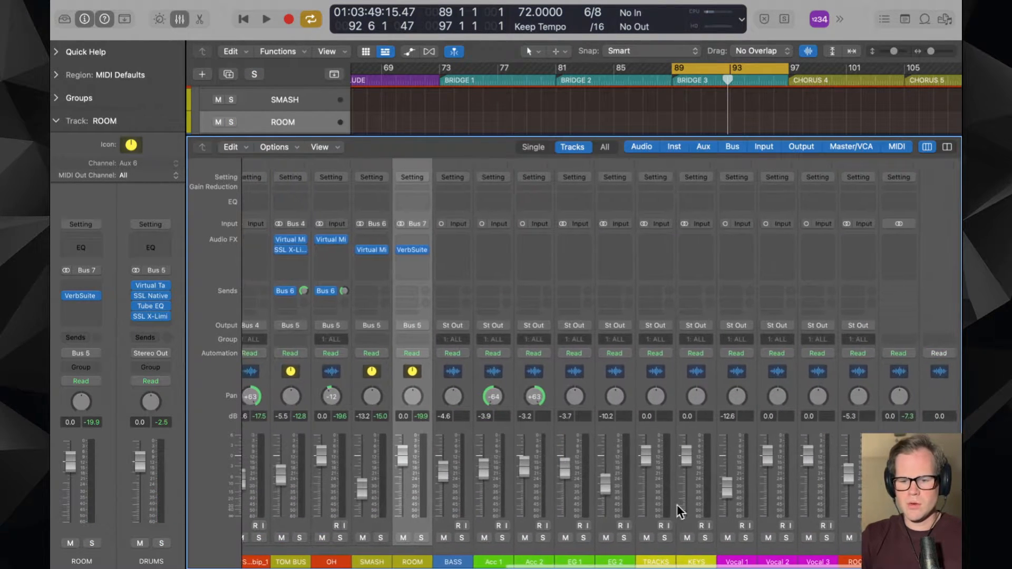
key(space)
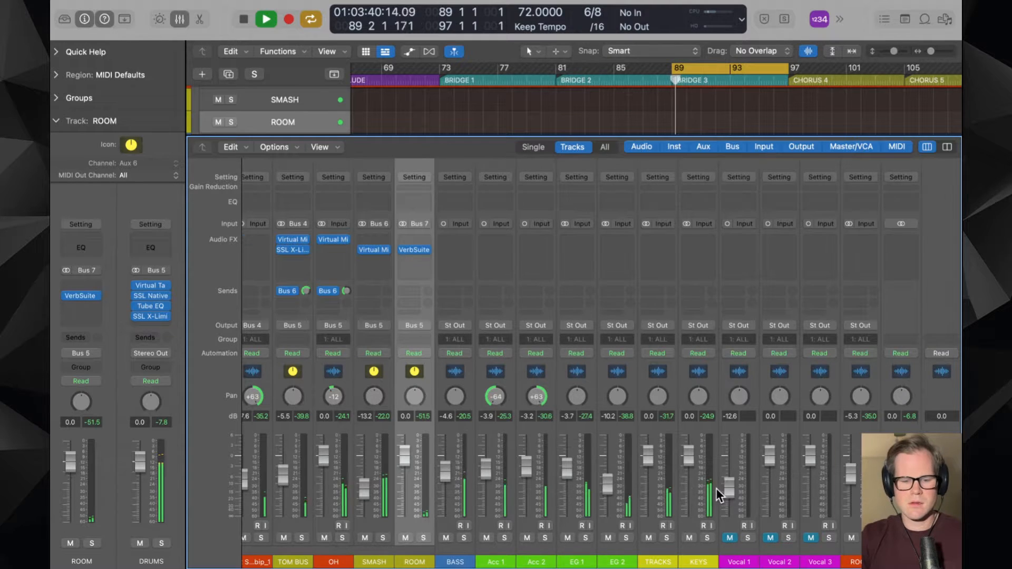
scroll(717, 490, left, 8)
scroll(716, 489, left, 3)
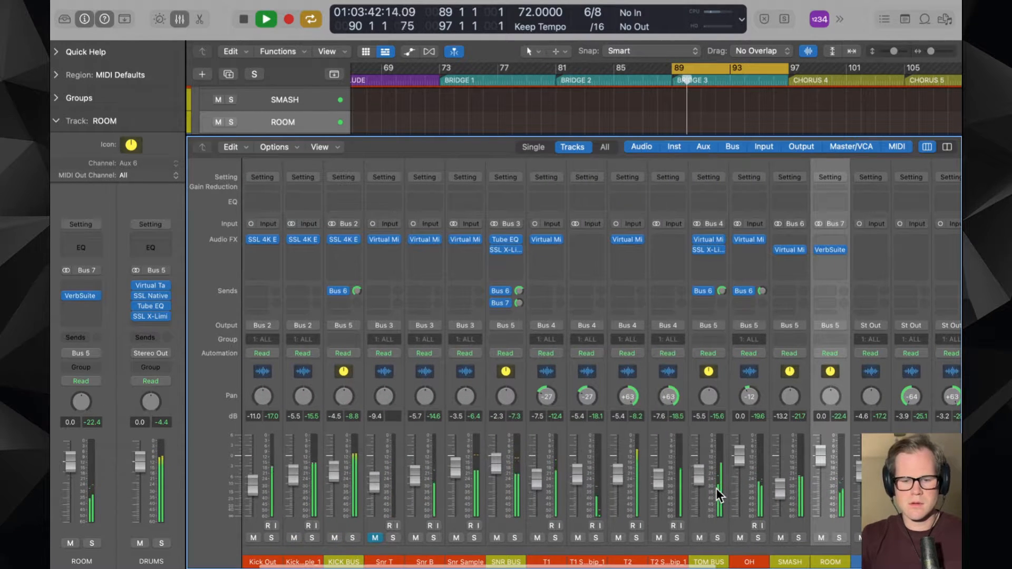
scroll(716, 488, left, 3)
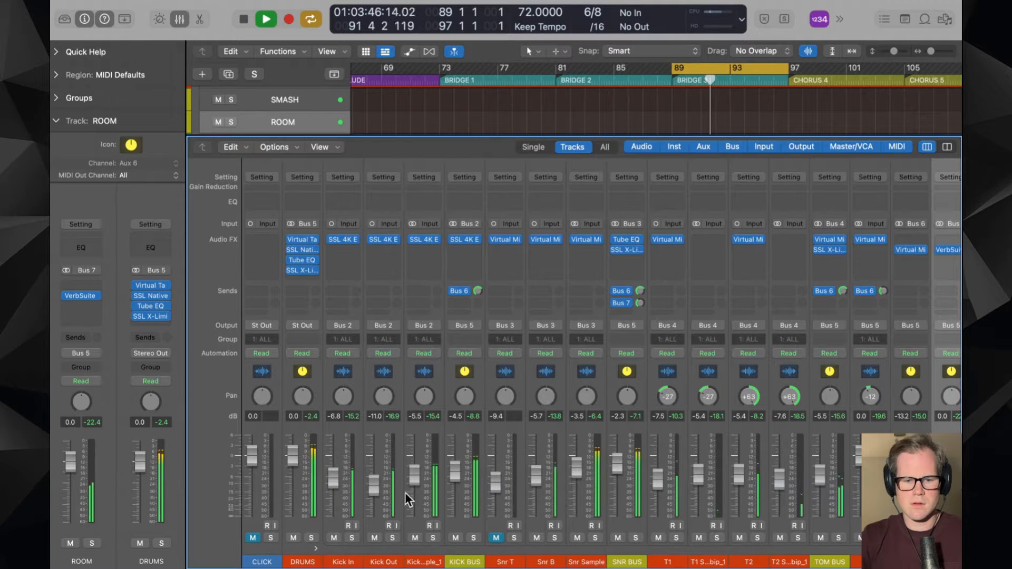
- Set the SNR BUS send to Bus 7 at about -10.7 dB and its fader to about -4.1 dB
scroll(577, 478, right, 3)
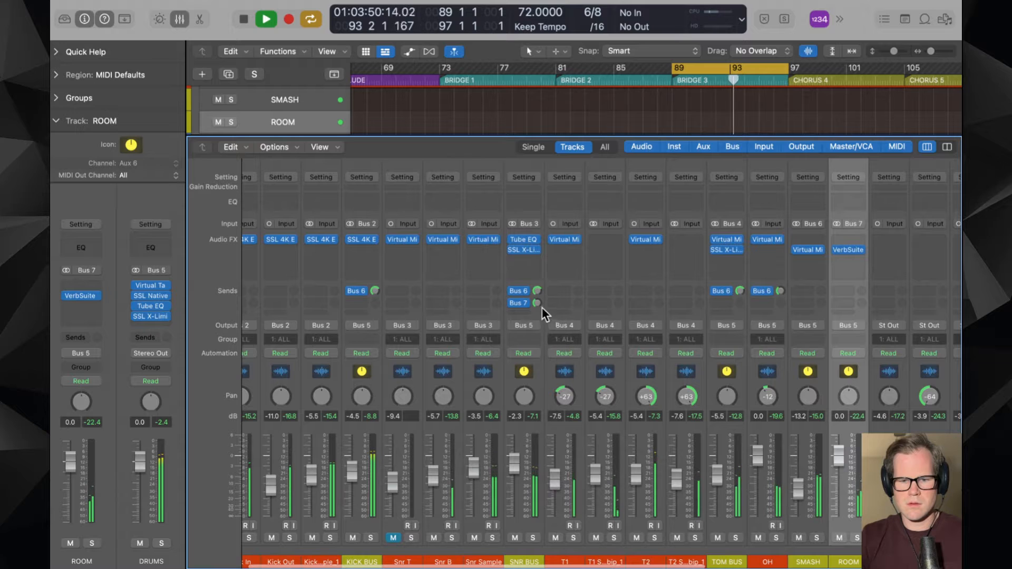
drag(537, 304, 538, 298)
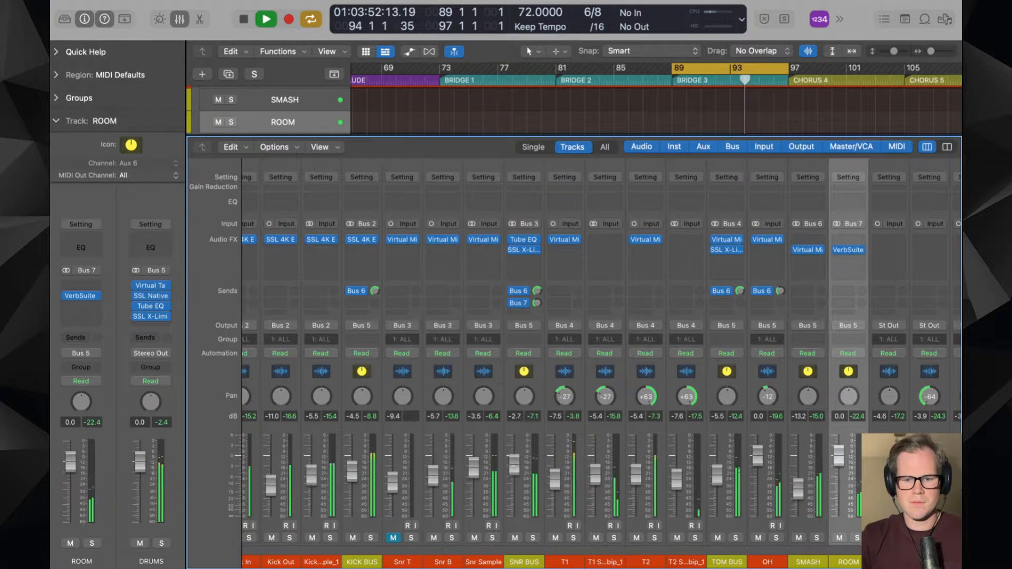
drag(510, 475, 510, 471)
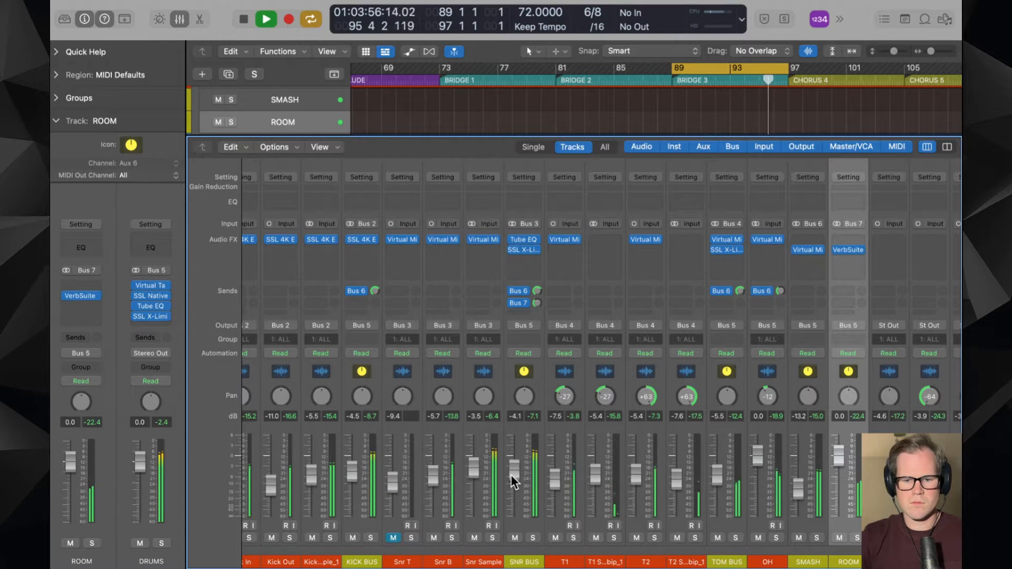
- Add a Bus 7 (ROOM) send on the TOM BUS and set it to about -5.0 dB during playback
scroll(552, 393, right, 5)
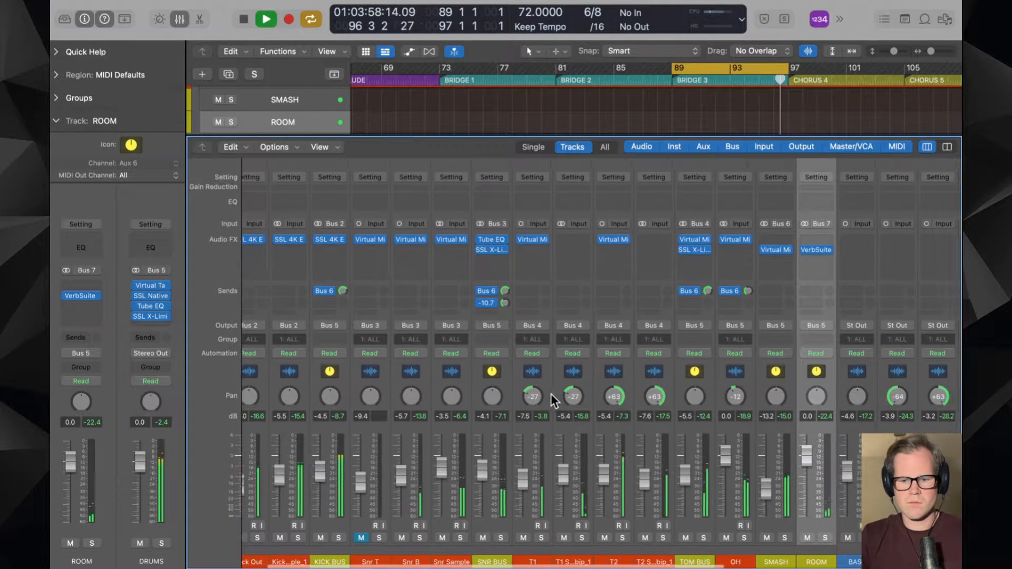
key(space)
click(607, 304)
mouse_move(610, 321)
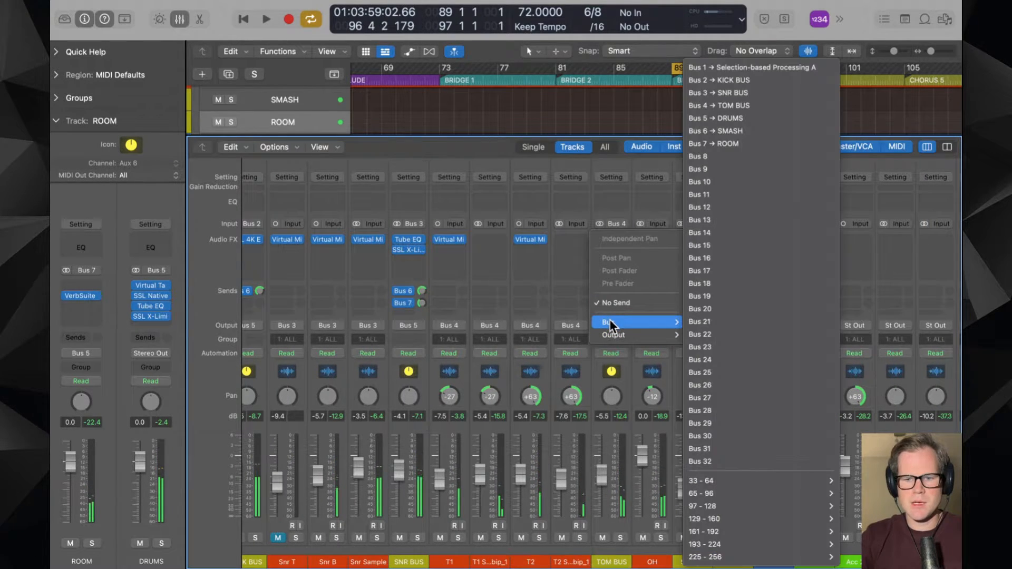
click(752, 143)
key(space)
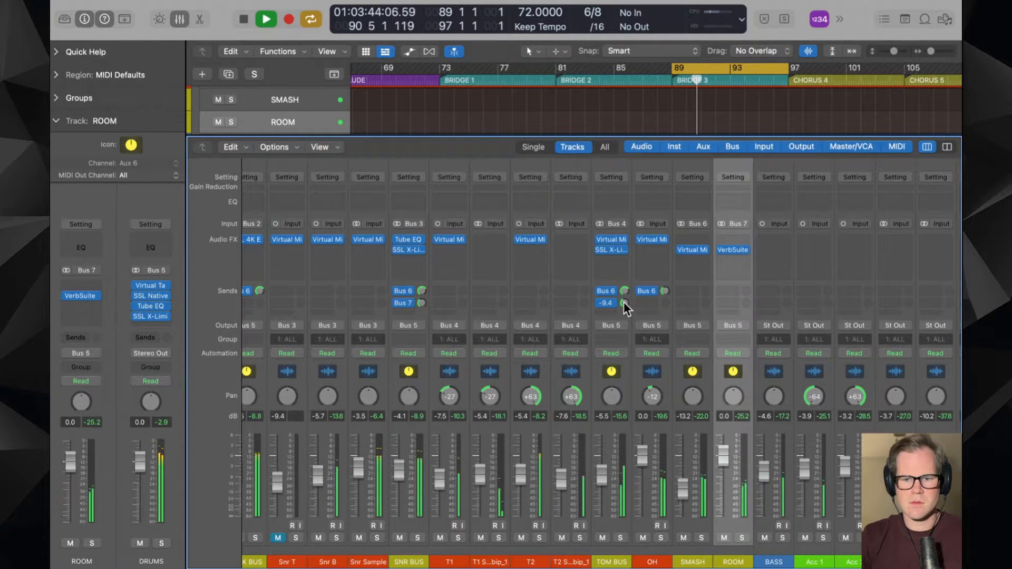
drag(624, 303, 624, 294)
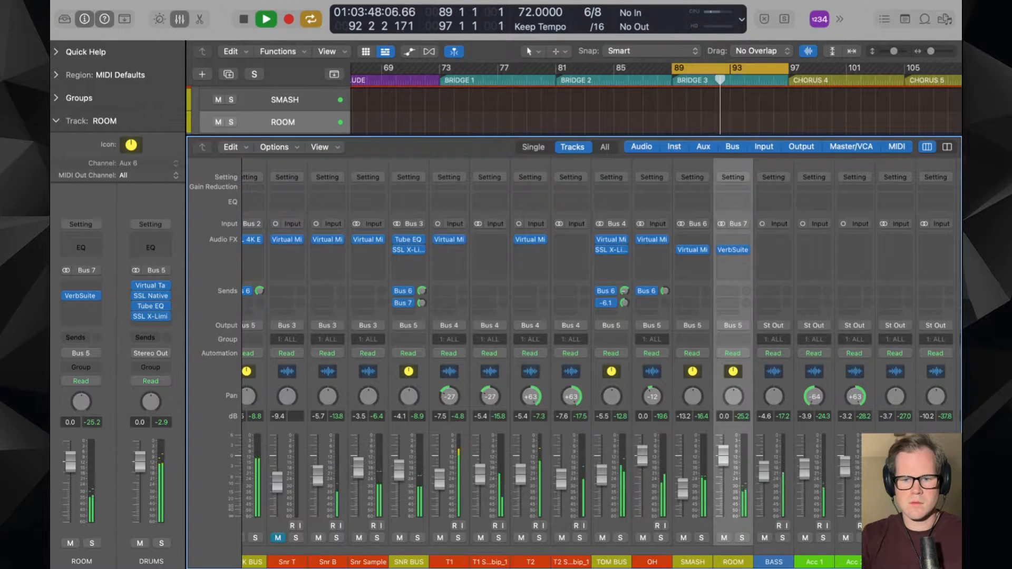
drag(624, 300, 624, 295)
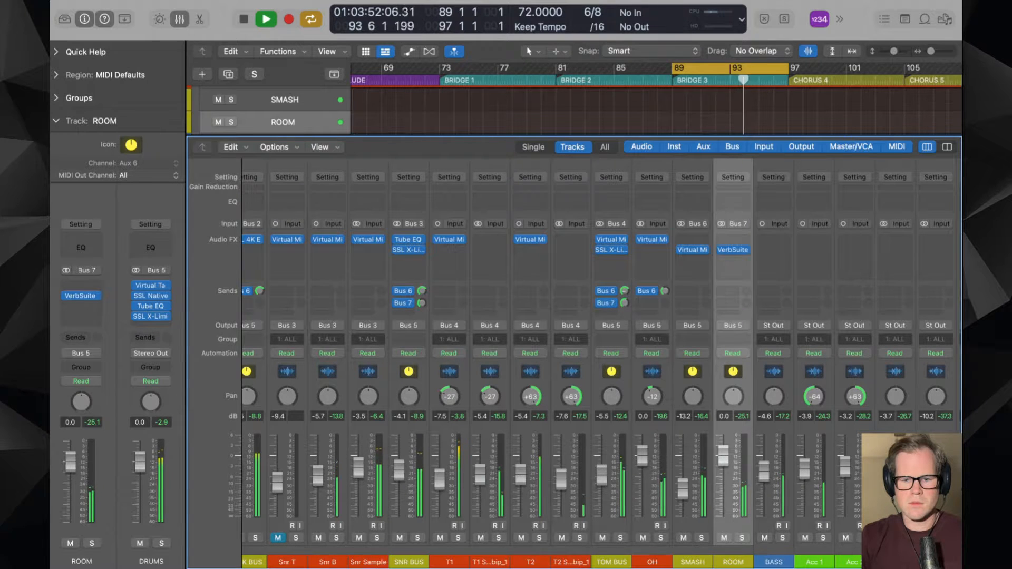
- Add a Bus 7 (ROOM) send on the KICK BUS and set it to about -8.1 dB
scroll(609, 443, left, 5)
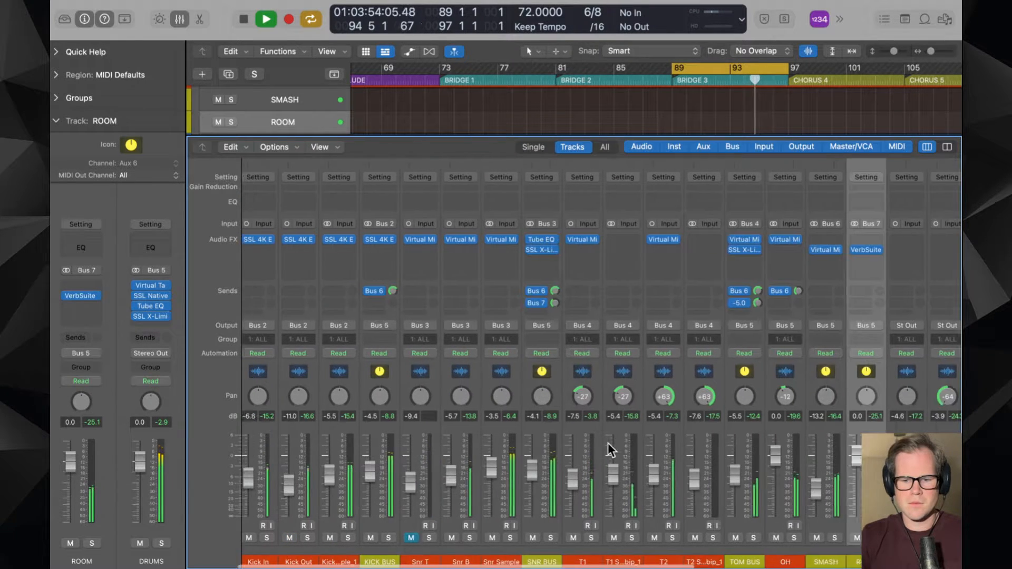
click(461, 303)
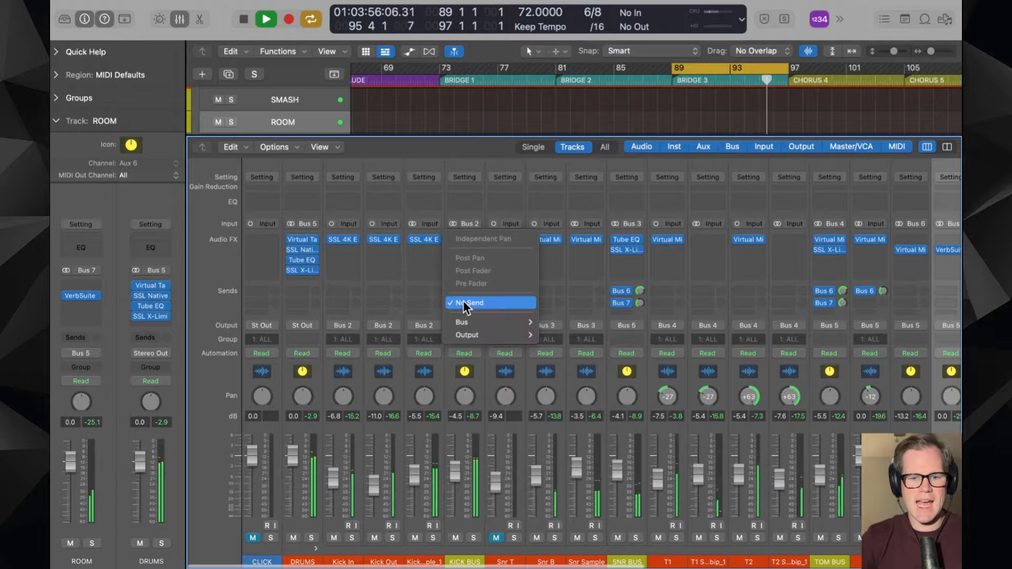
mouse_move(473, 322)
click(597, 142)
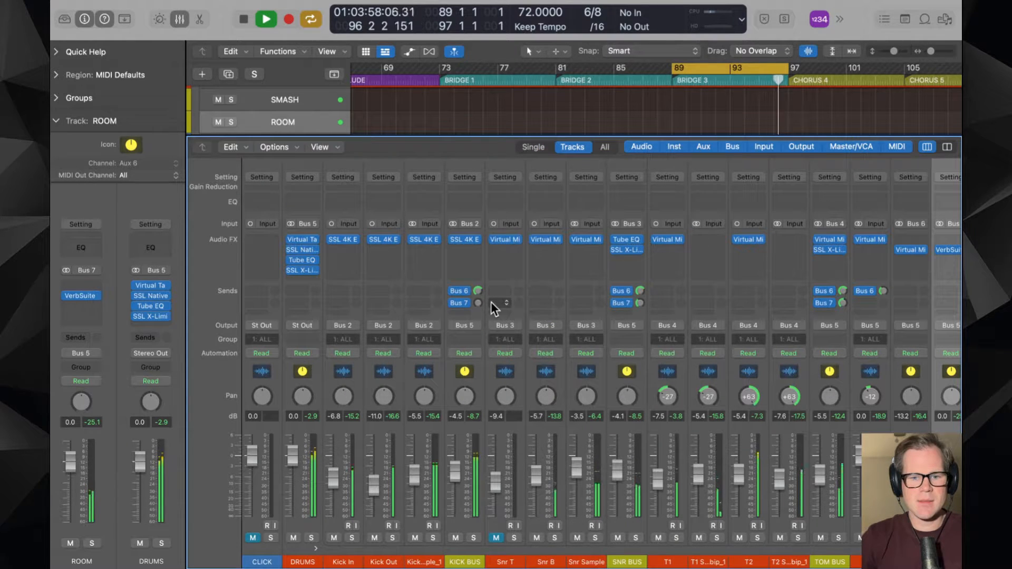
drag(477, 303, 478, 290)
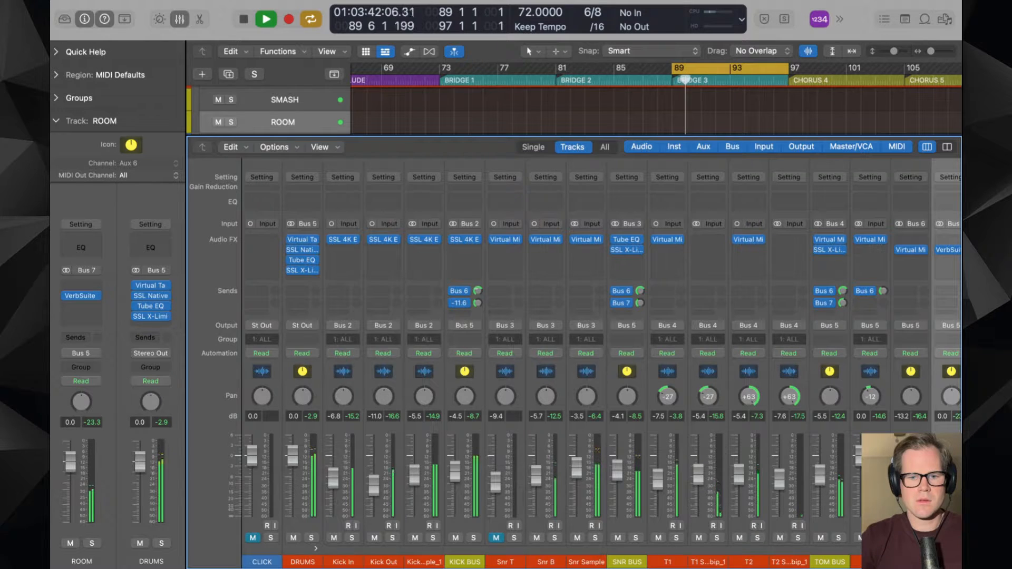
drag(477, 286, 478, 294)
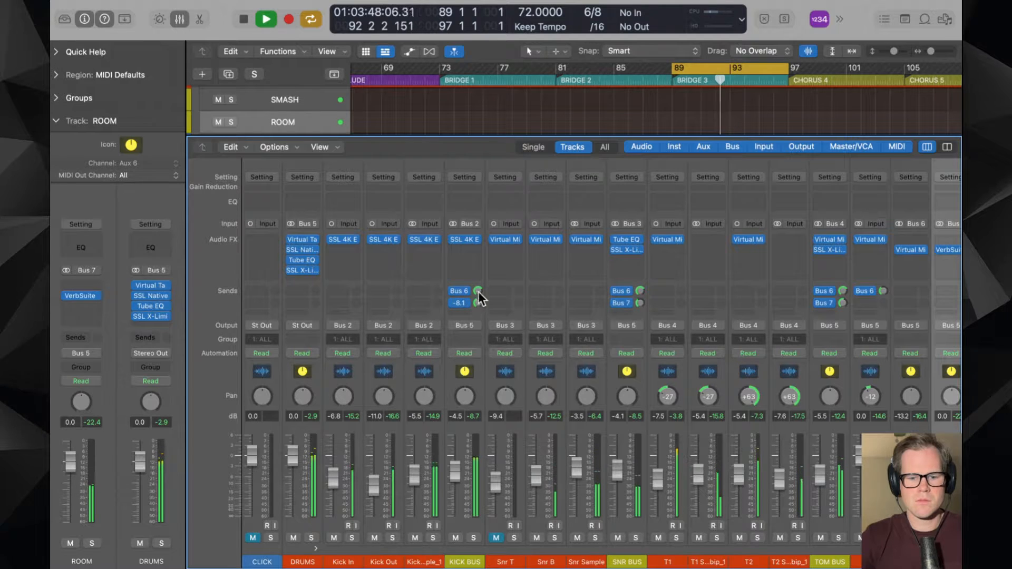
- Solo the DRUMS stack and stop playback
click(309, 539)
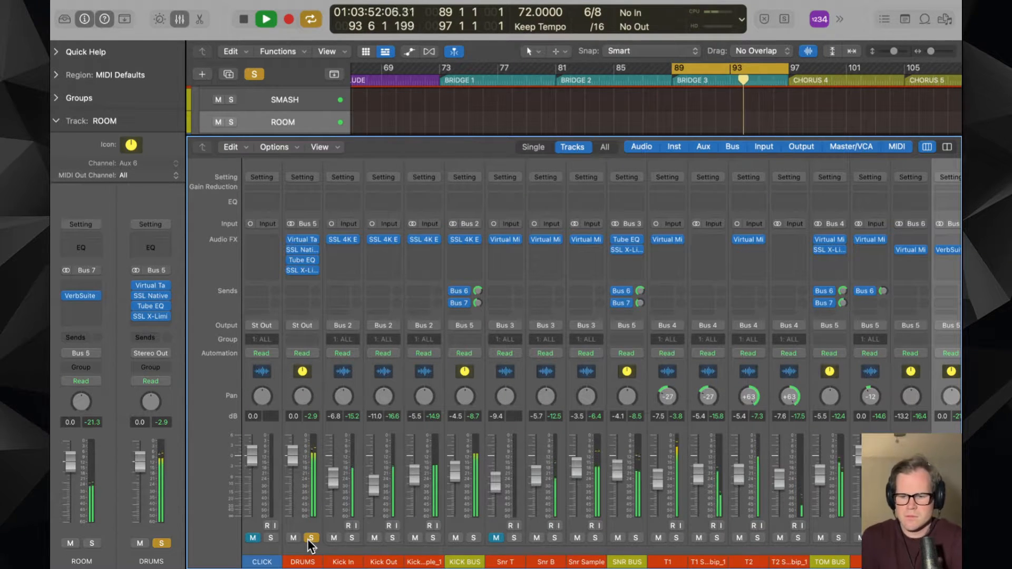
key(space)
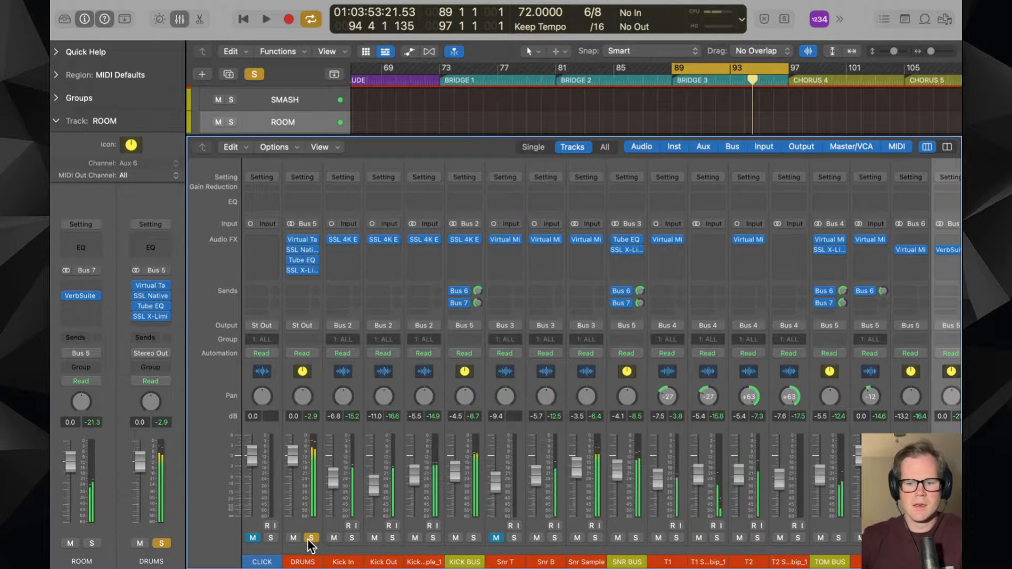
click(296, 519)
scroll(296, 519, right, 3)
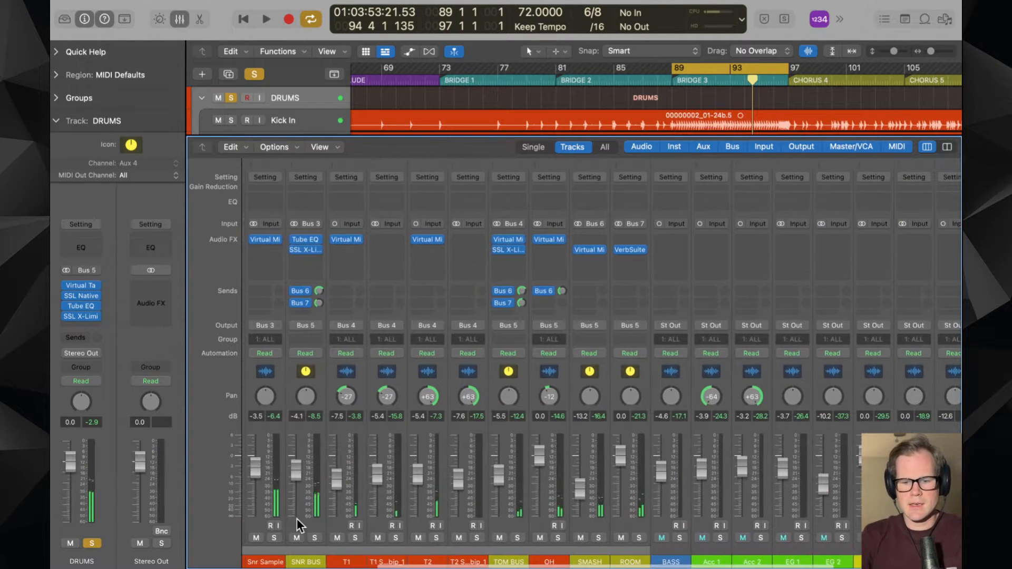
scroll(296, 519, left, 3)
click(305, 522)
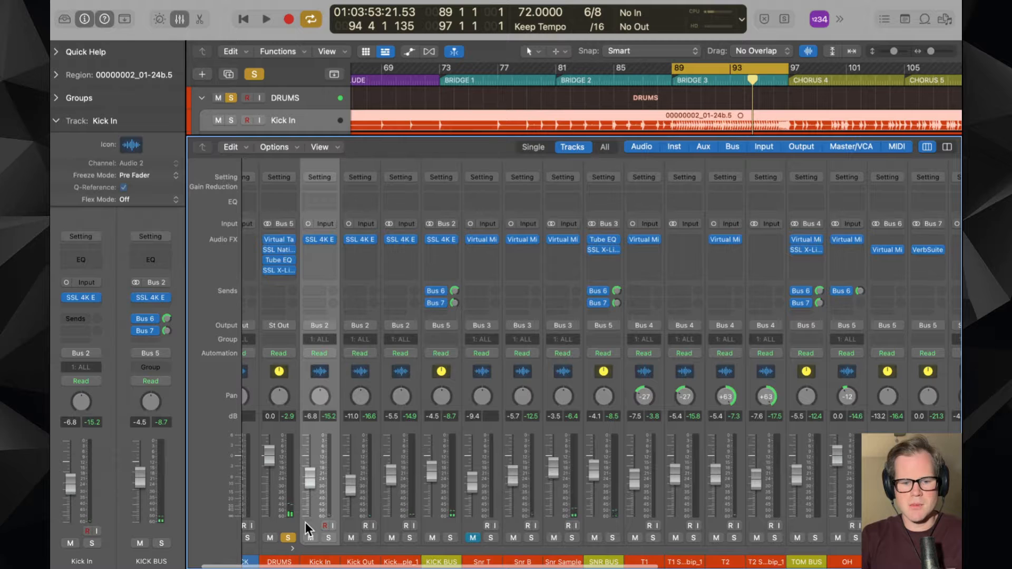
scroll(307, 520, right, 2)
- Create an auxiliary channel named DRUM ROOM directly below the ROOM reverb track inside the DRUMS stack
click(827, 524)
right_click(827, 524)
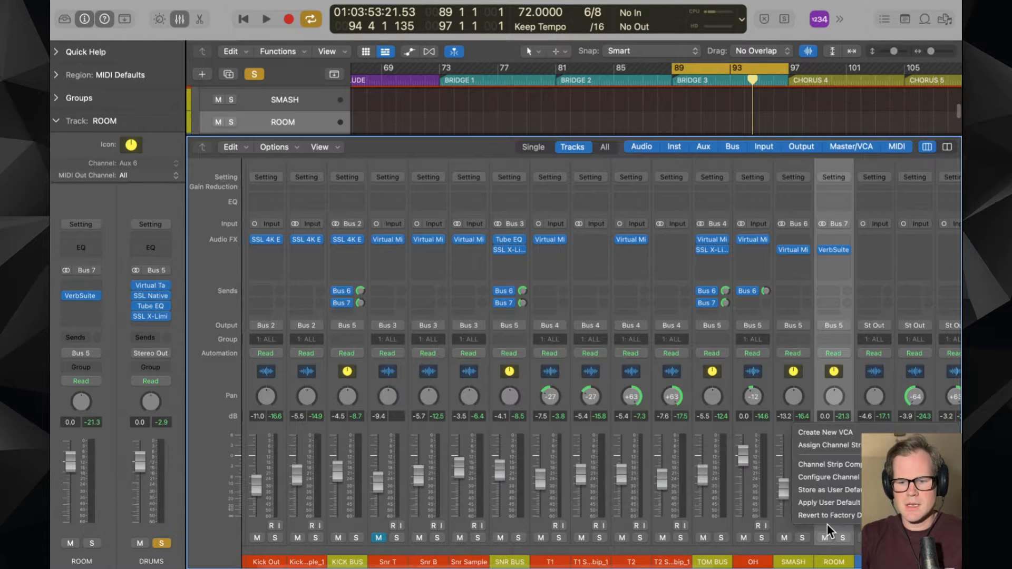
key(Escape)
scroll(827, 524, right, 8)
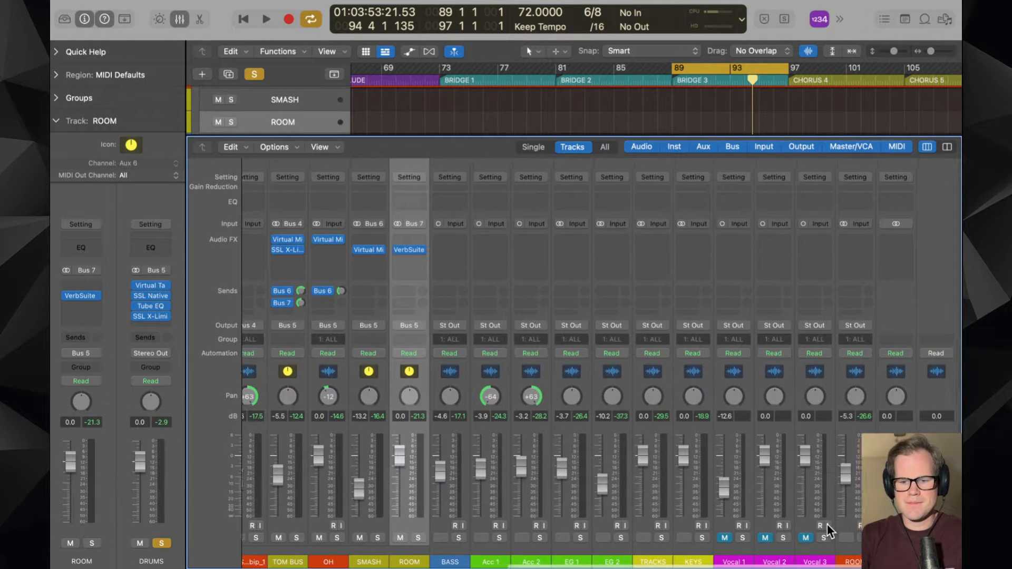
click(281, 147)
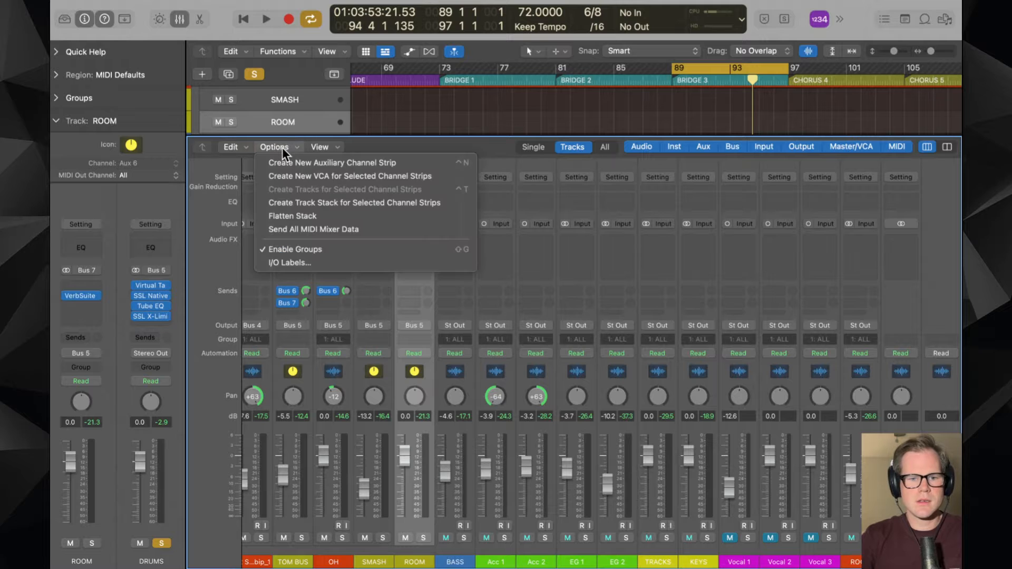
click(302, 163)
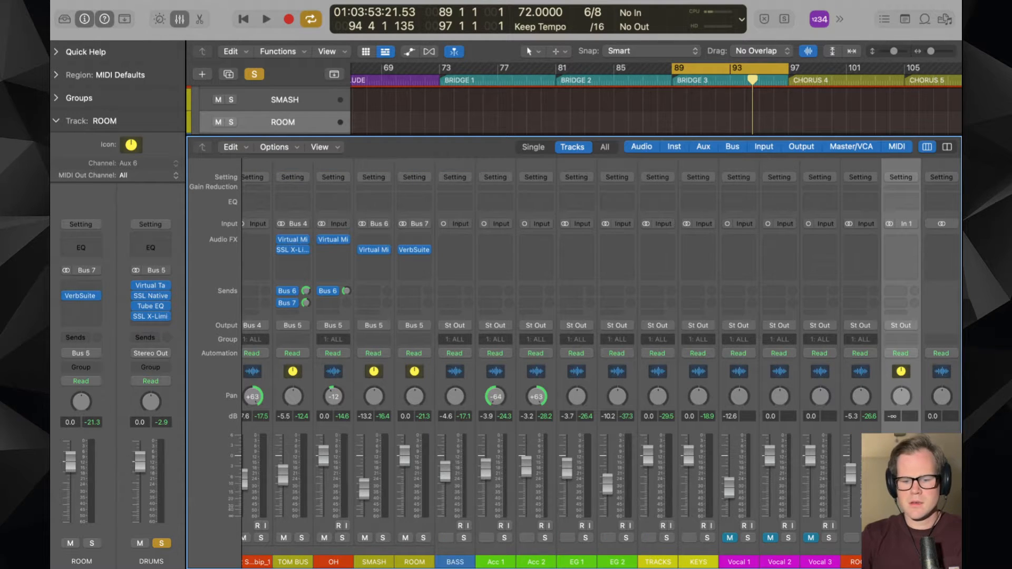
key(x)
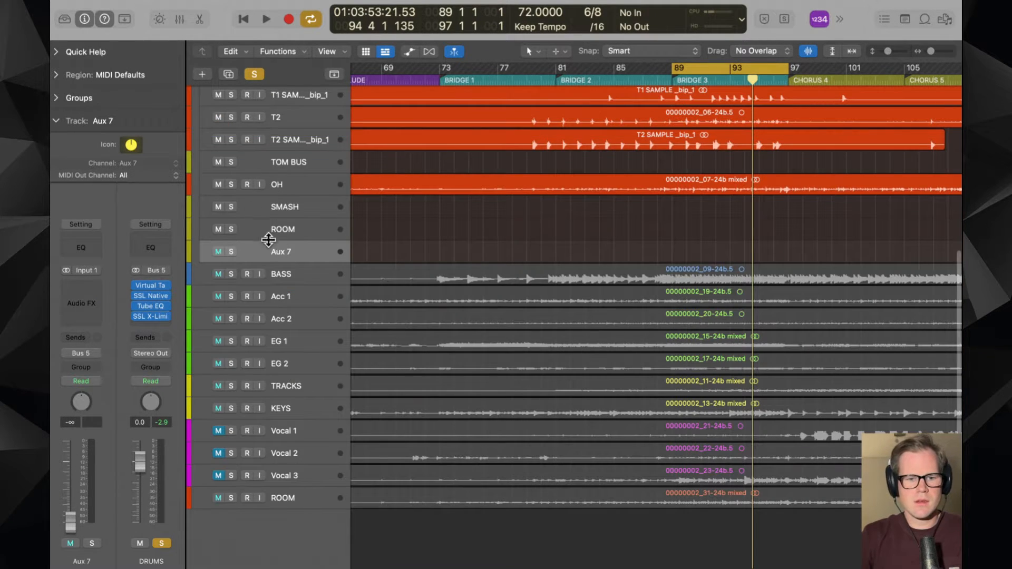
mouse_move(274, 249)
mouse_down()
mouse_move(270, 228)
mouse_move(271, 288)
mouse_move(274, 248)
mouse_up()
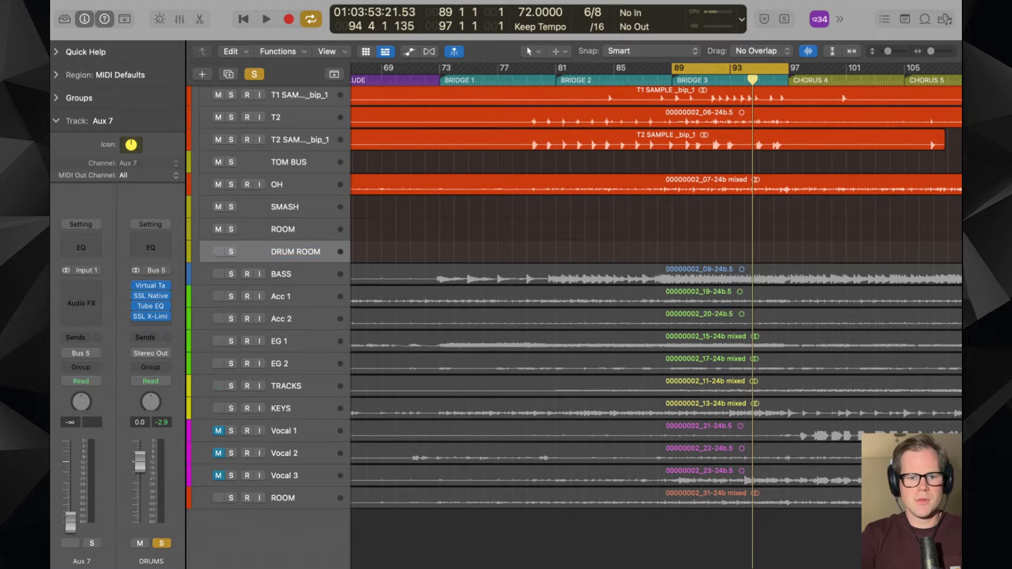
- Rename the ROOM reverb track in the DRUMS stack as PLATE
double_click(283, 229)
text(S)
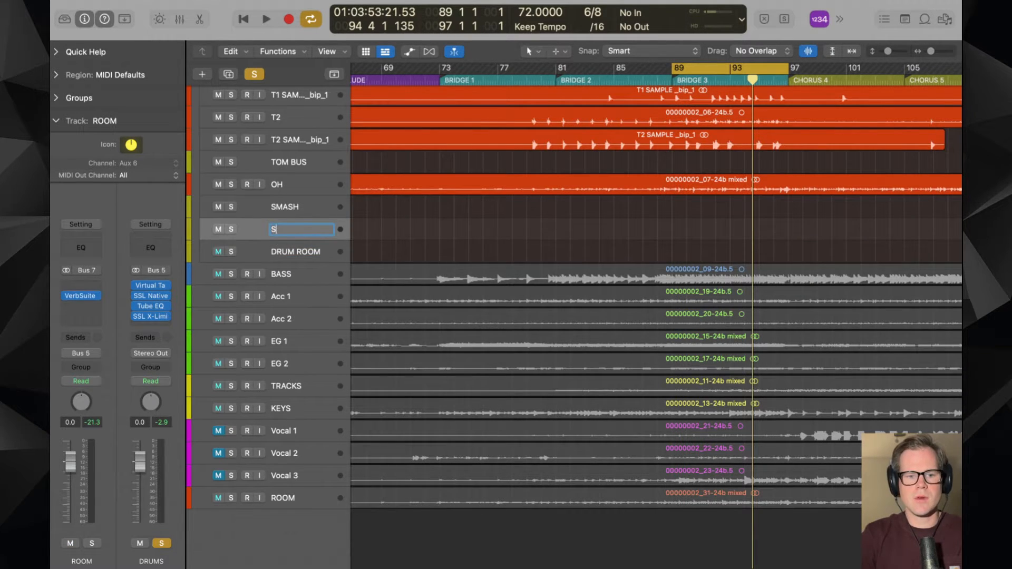
text(NRx)
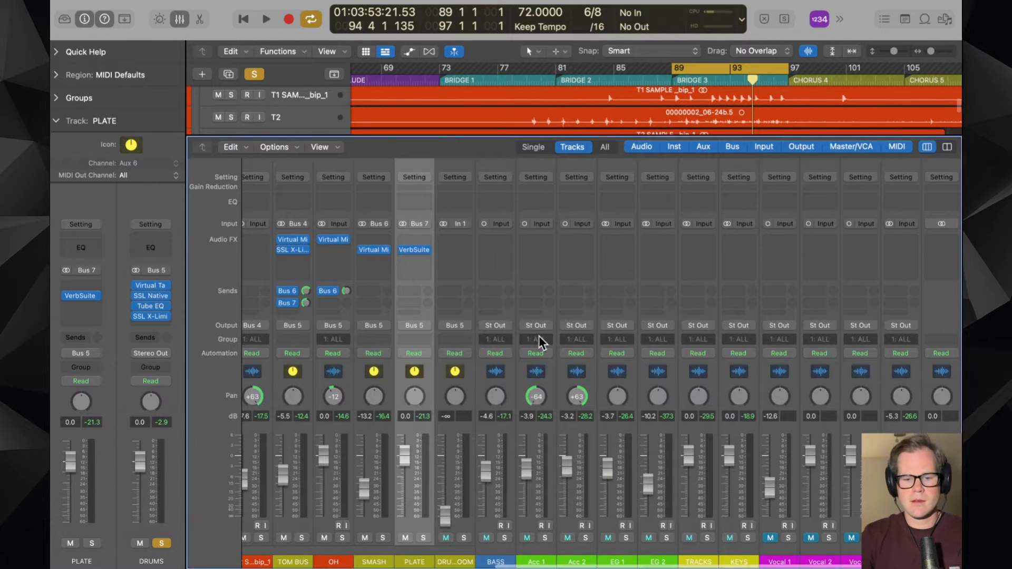
- Solo the DRUM ROOM channel and set its input to Bus 8
click(464, 537)
click(454, 224)
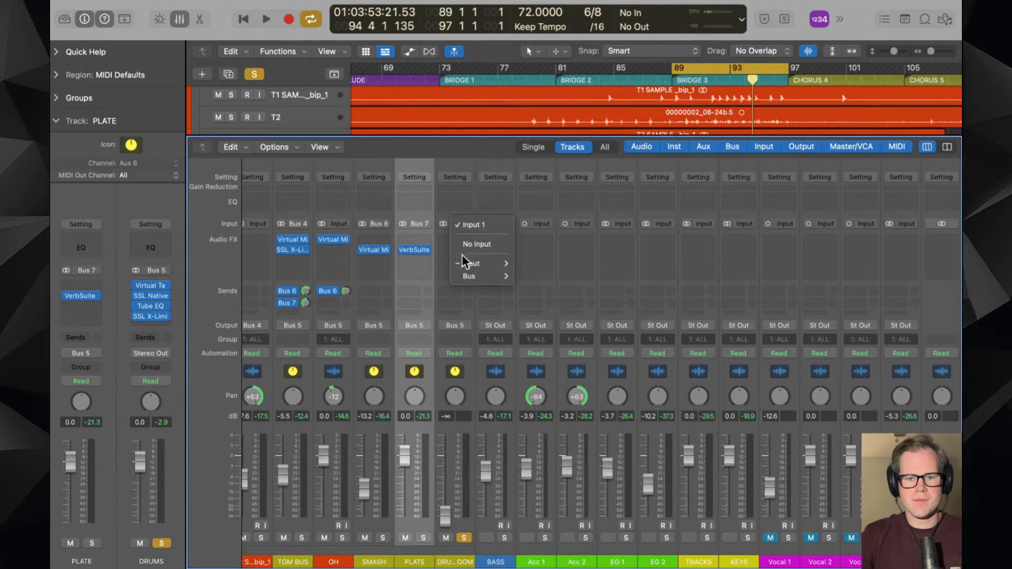
mouse_move(464, 277)
click(586, 159)
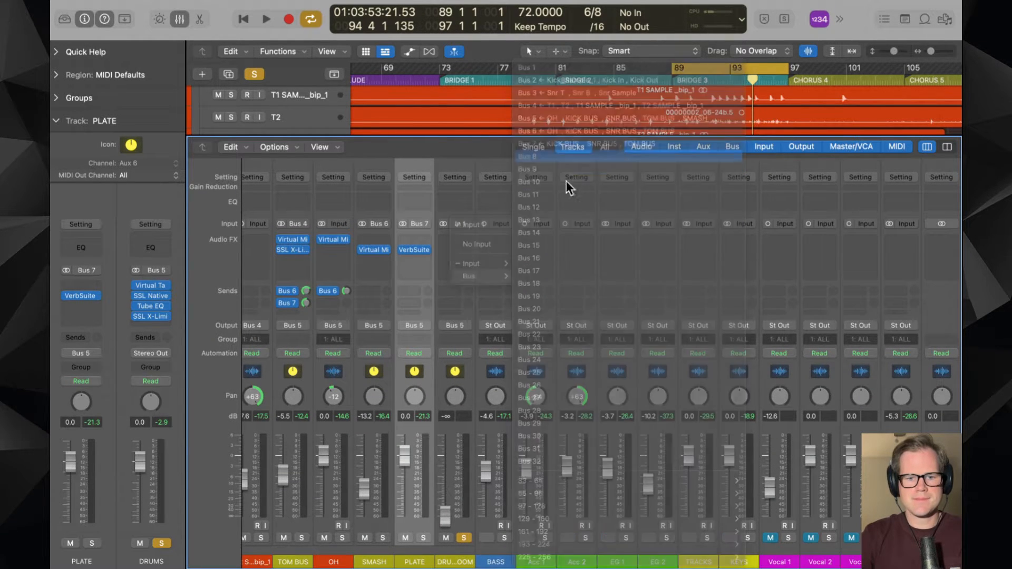
- Copy VerbSuite Classics from PLATE to DRUM ROOM and load the Realistic Full Drum Room 1 preset from Drums
drag(415, 250, 444, 269)
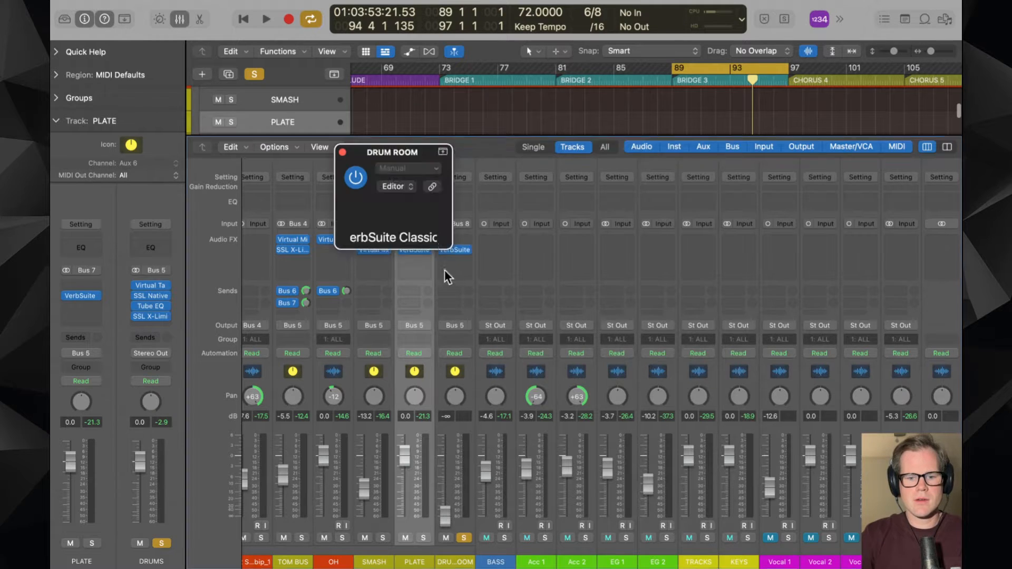
click(548, 208)
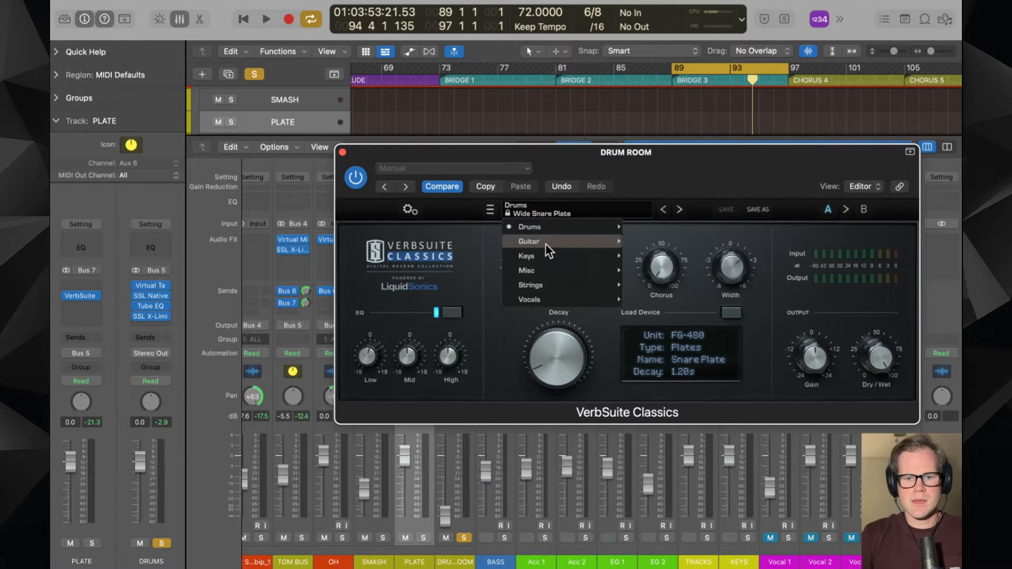
mouse_move(544, 228)
click(722, 316)
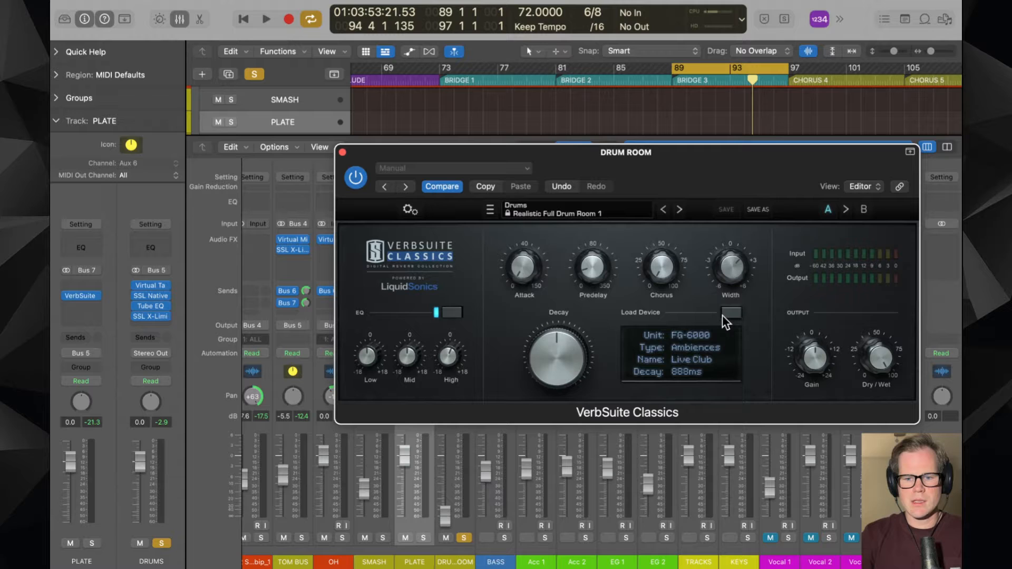
- Set the DRUM ROOM fader to 0.0 dB and add Bus 8 sends at 0.0 dB on KICK BUS, SNR BUS, TOM BUS and OH
click(341, 152)
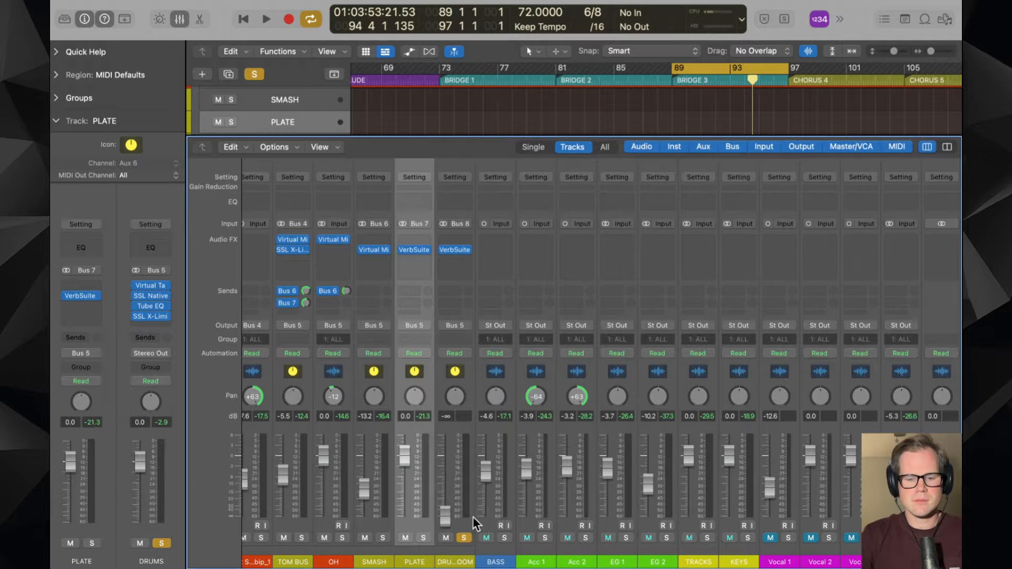
click(460, 544)
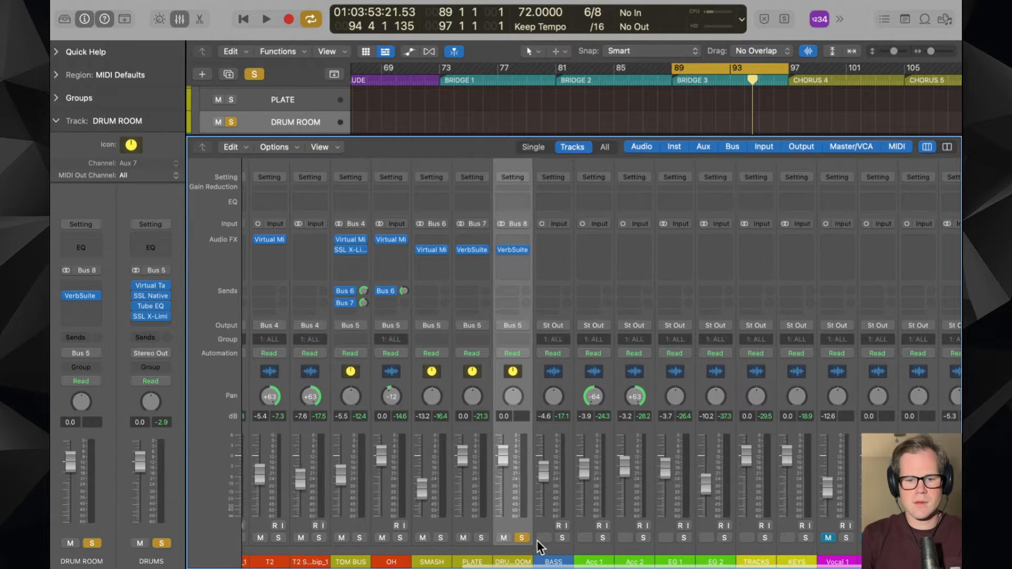
scroll(518, 535, left, 10)
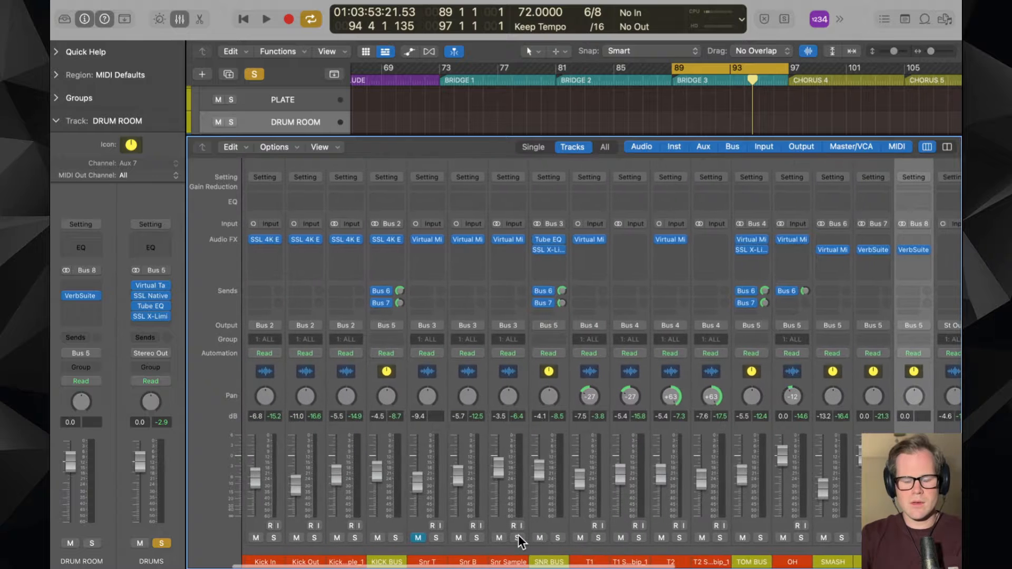
click(469, 528)
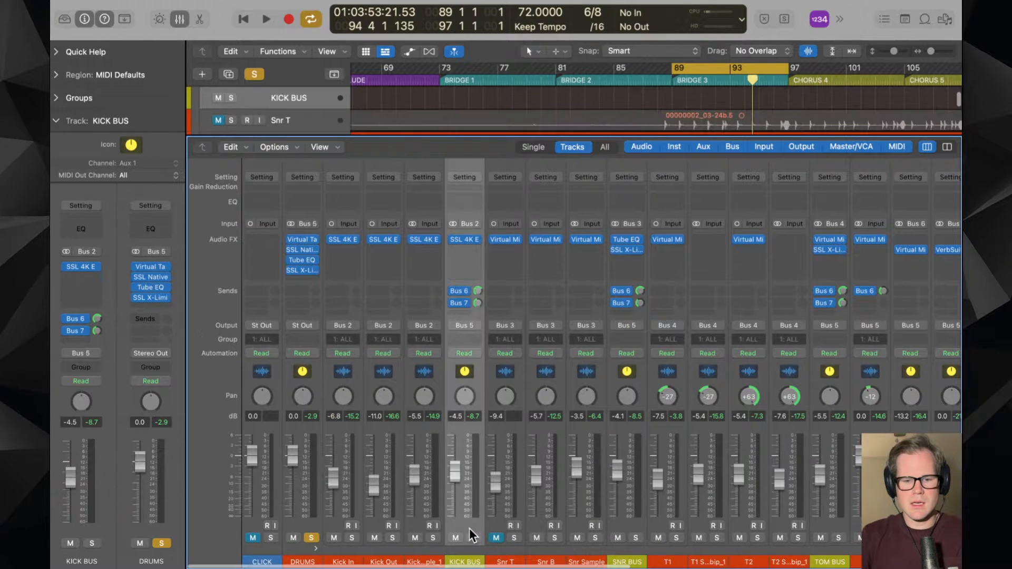
shift+click(617, 528)
scroll(621, 522, right, 4)
shift+click(666, 527)
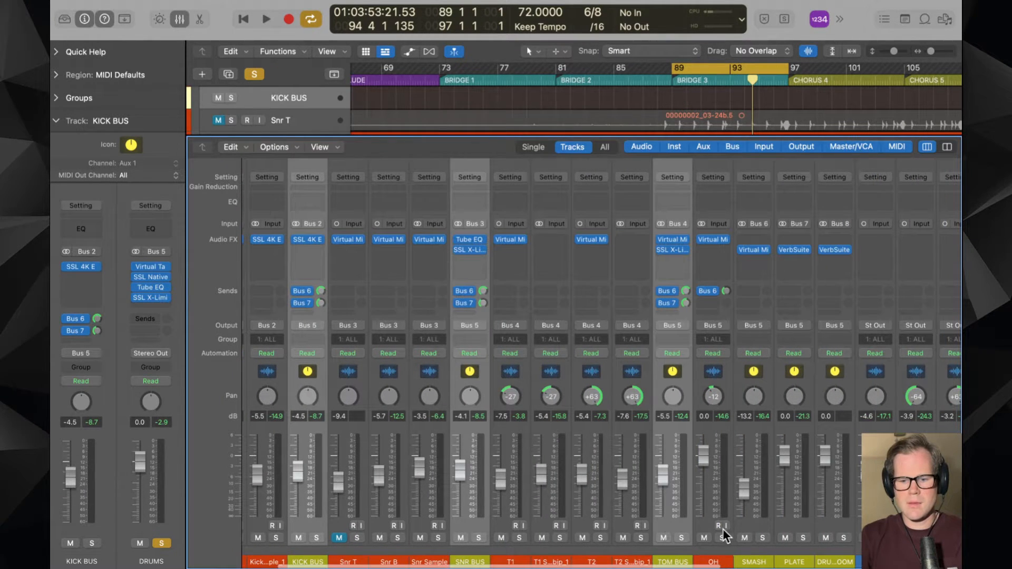
shift+click(701, 522)
click(664, 311)
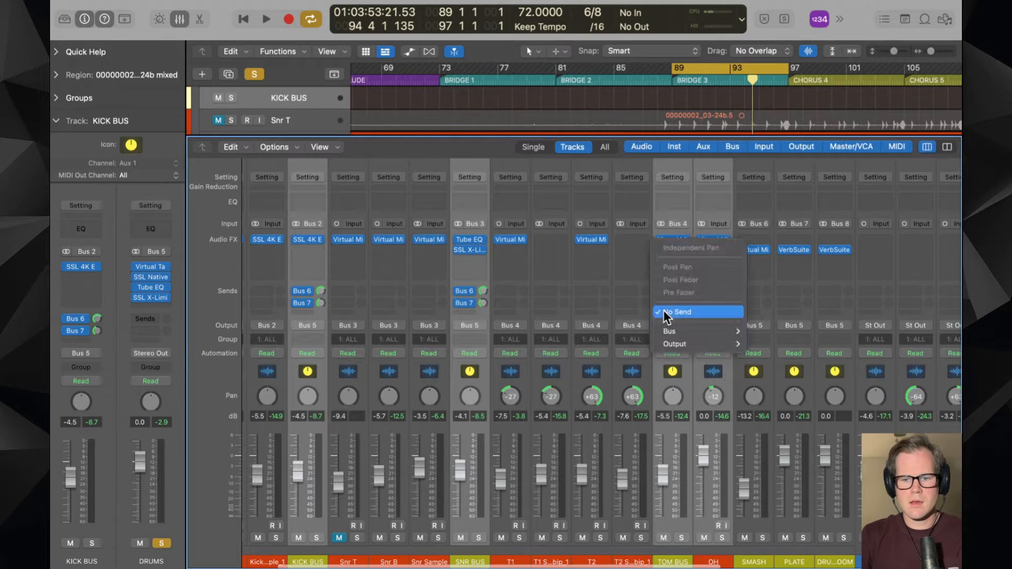
mouse_move(679, 333)
click(793, 155)
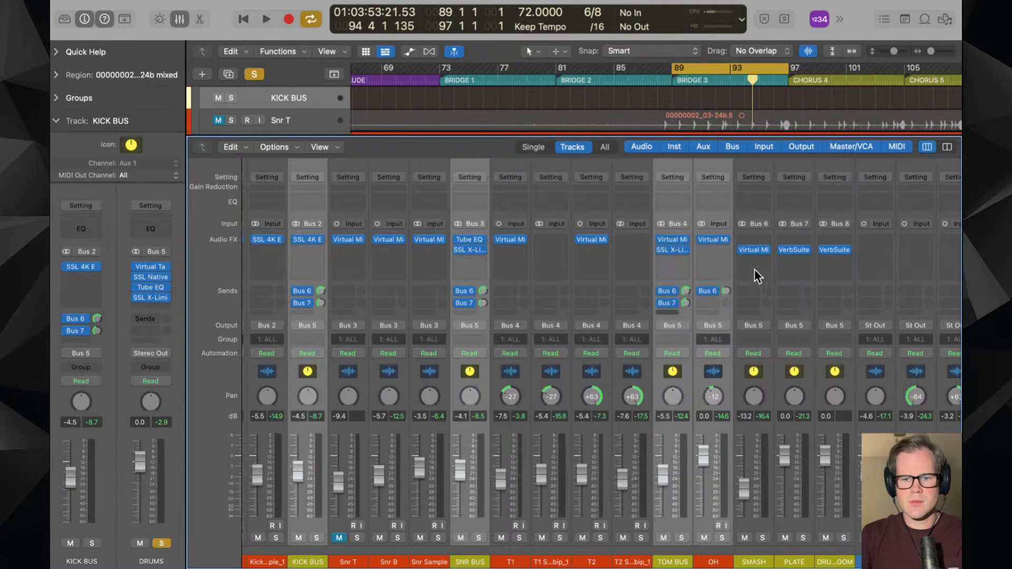
scroll(682, 316, right, 3)
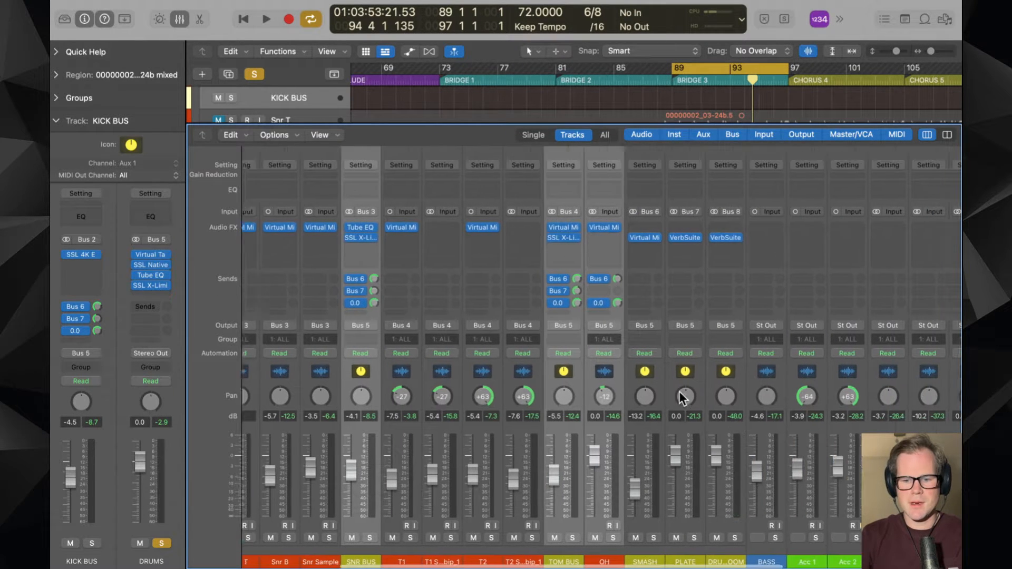
- Play the Bridge 3 loop and remove the DRUMS solo so only DRUM ROOM stays soloed
key(space)
click(707, 528)
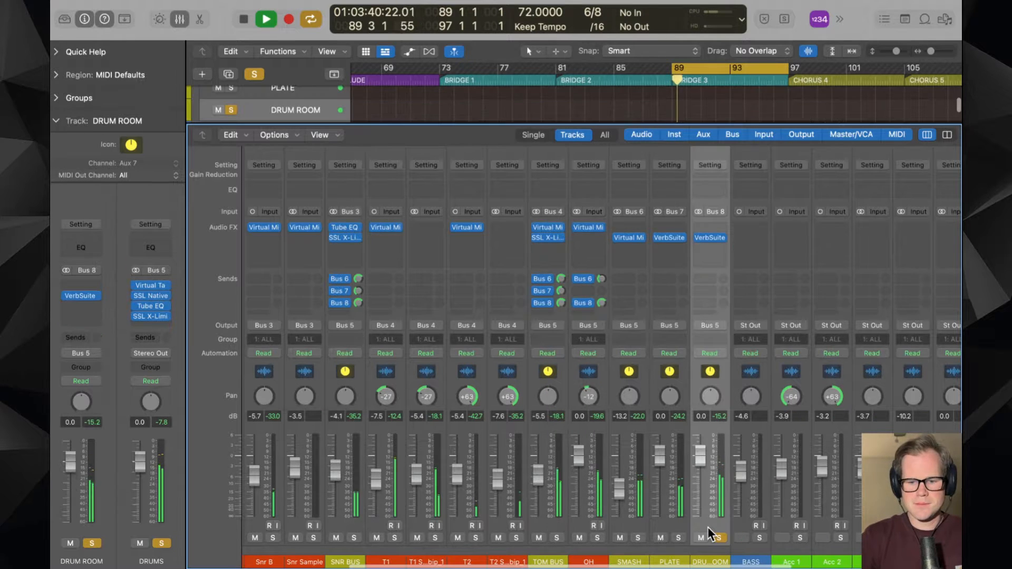
scroll(708, 527, left, 5)
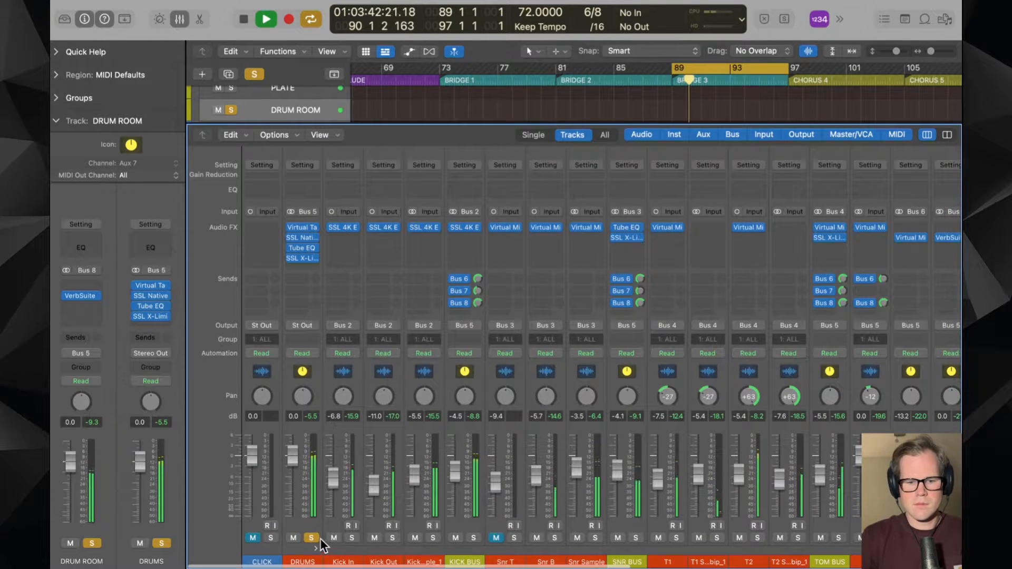
scroll(530, 457, right, 10)
scroll(530, 457, right, 1)
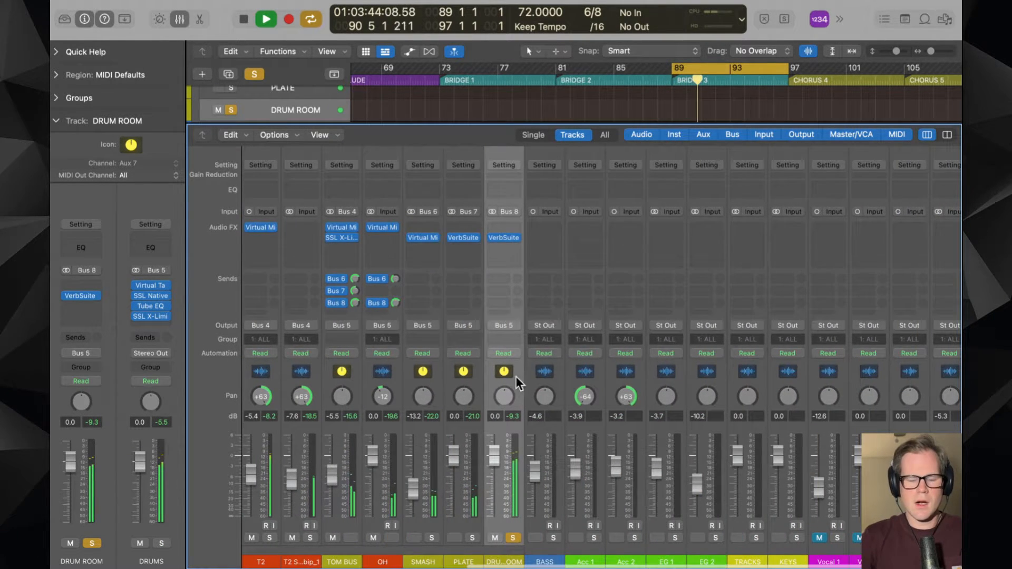
- Insert a stereo Virtual Mix Rack after VerbSuite Classics on DRUM ROOM and place the FG-S EQ module in its empty slot
click(509, 251)
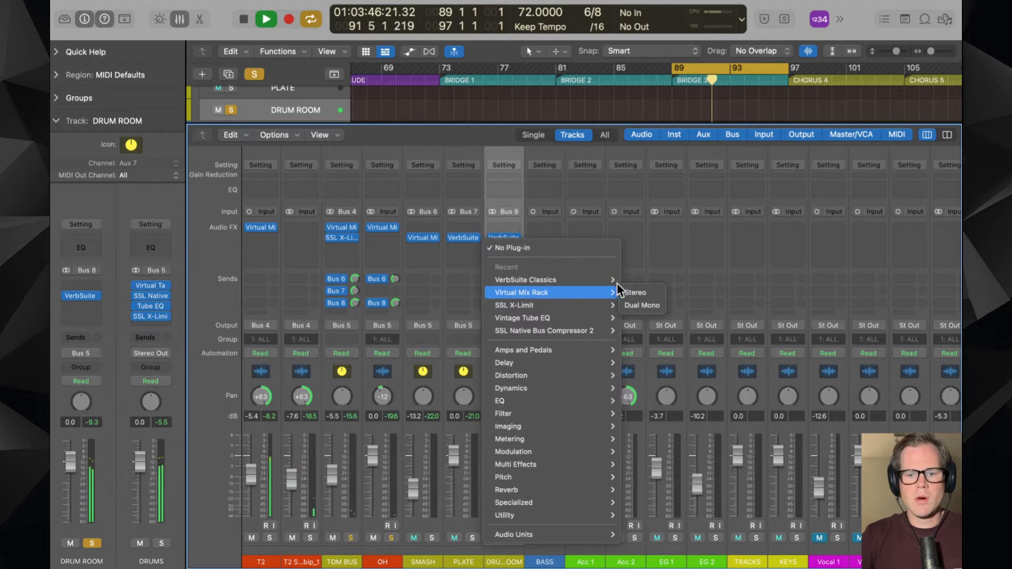
click(635, 292)
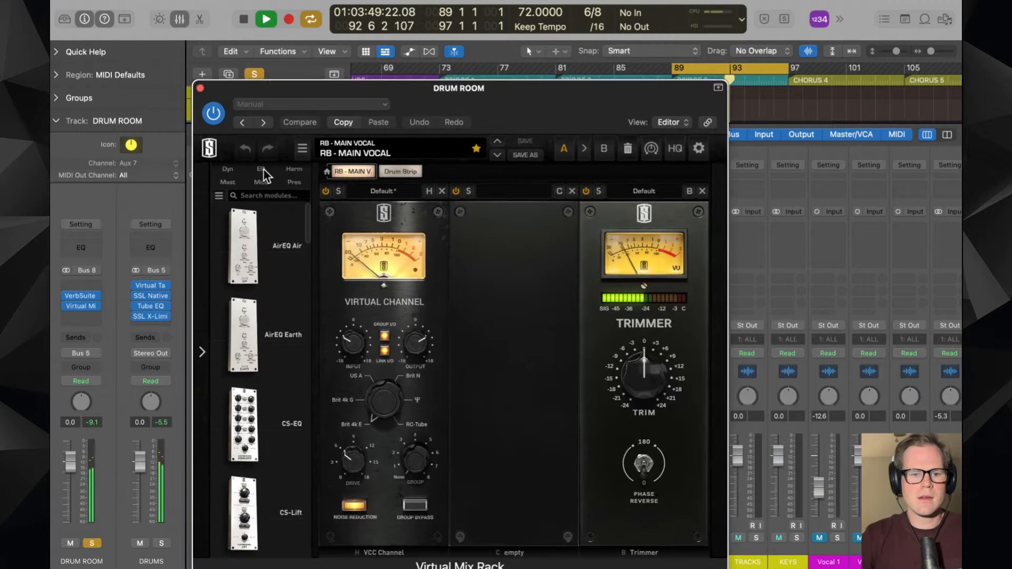
click(261, 169)
scroll(264, 309, down, 5)
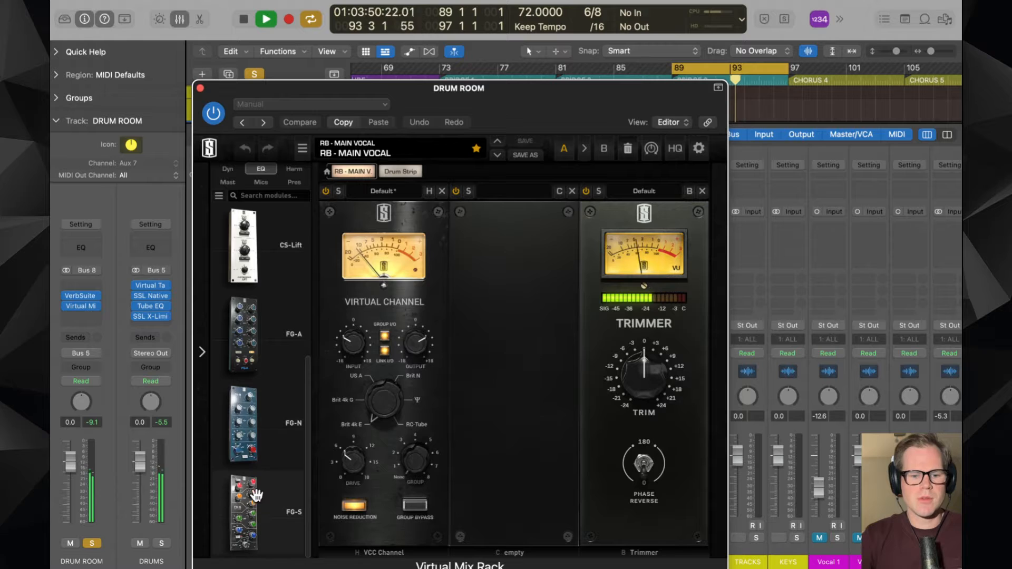
drag(248, 501, 464, 369)
- On the FG-S, cut the LMF band 6.99 dB at 590 Hz with Q 1.25 and boost the LF bell about 7.48 dB at 86.5 Hz
drag(471, 423, 474, 426)
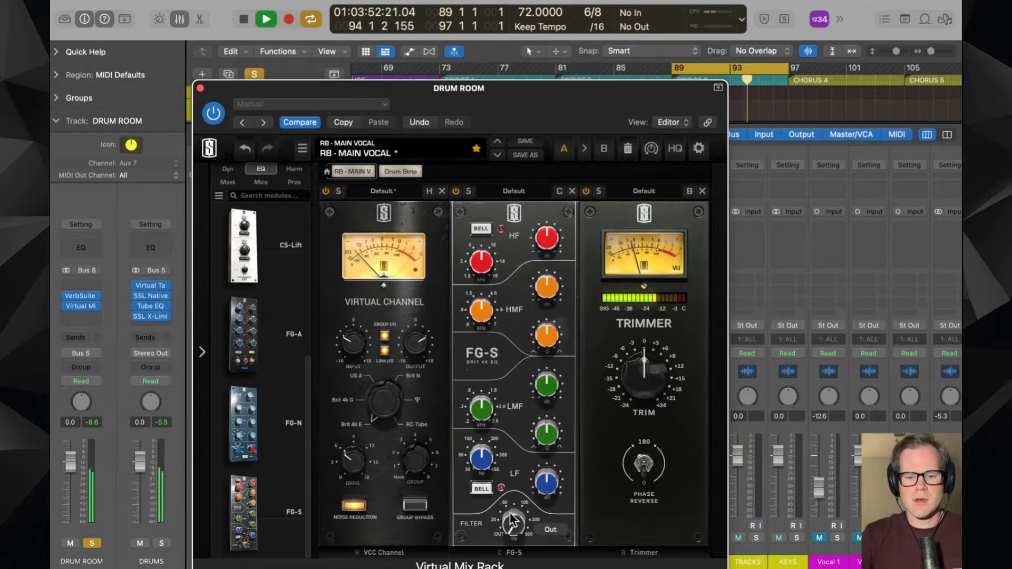
drag(546, 389, 545, 348)
drag(486, 411, 484, 431)
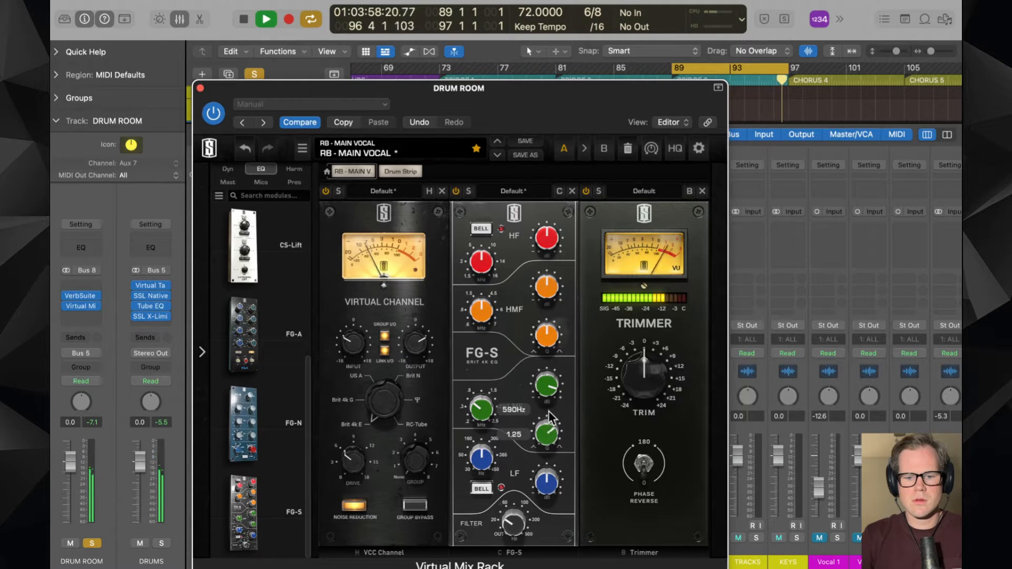
drag(546, 388, 548, 453)
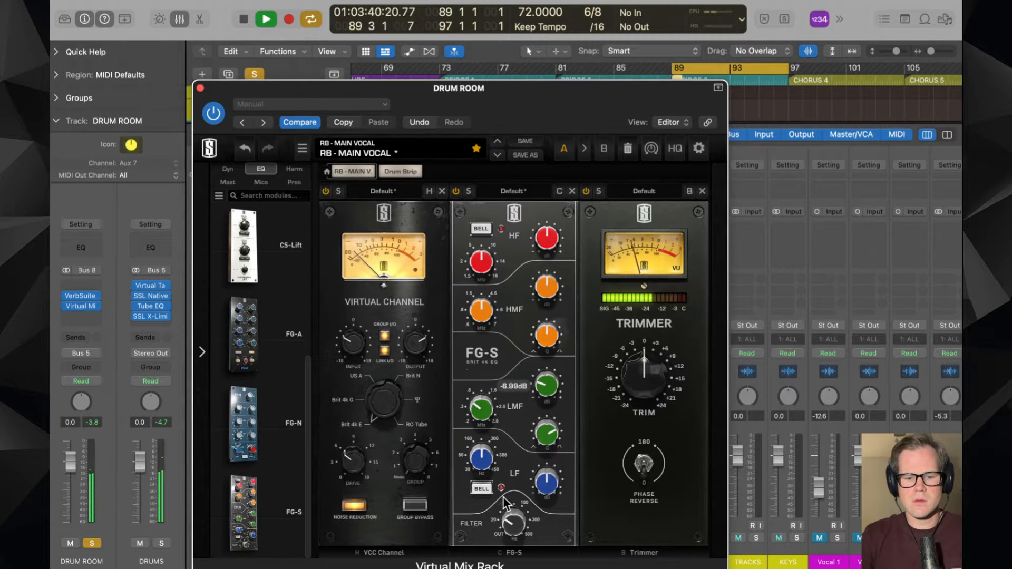
drag(550, 497, 488, 495)
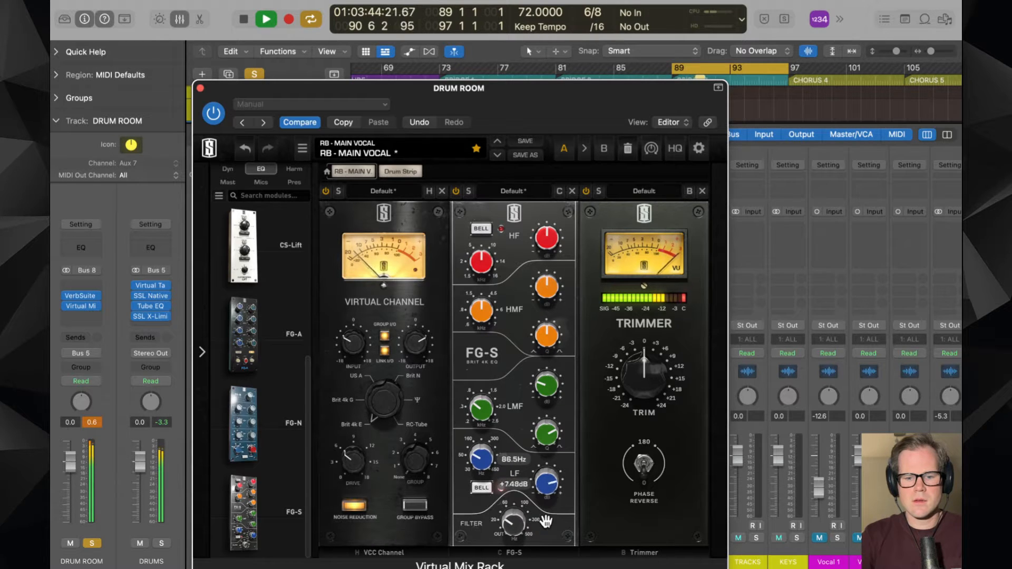
drag(546, 522, 546, 526)
- Add the FG-Stress compressor between FG-S and Trimmer and load its Drum Room - Big preset
click(227, 169)
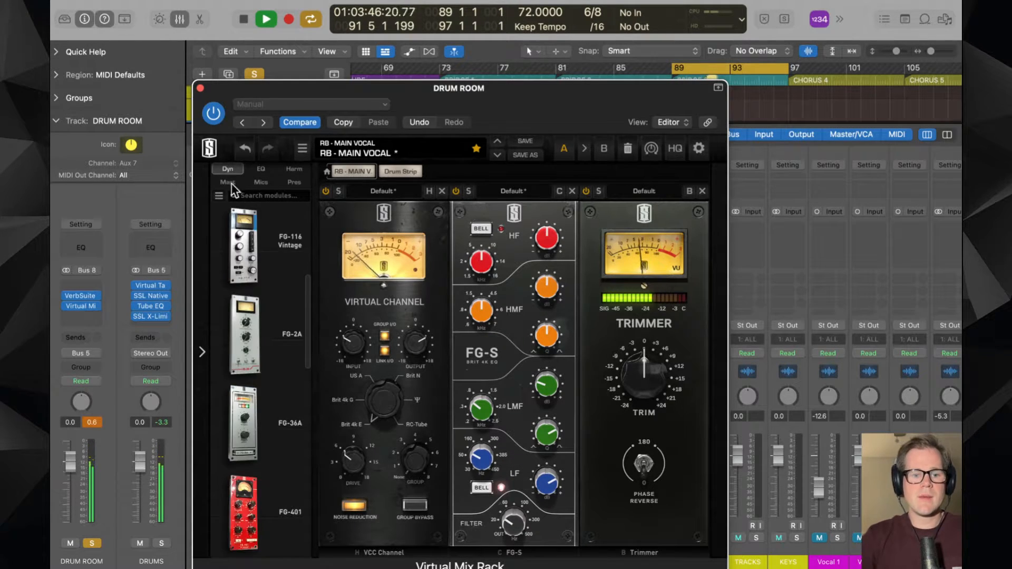
scroll(256, 403, up, 10)
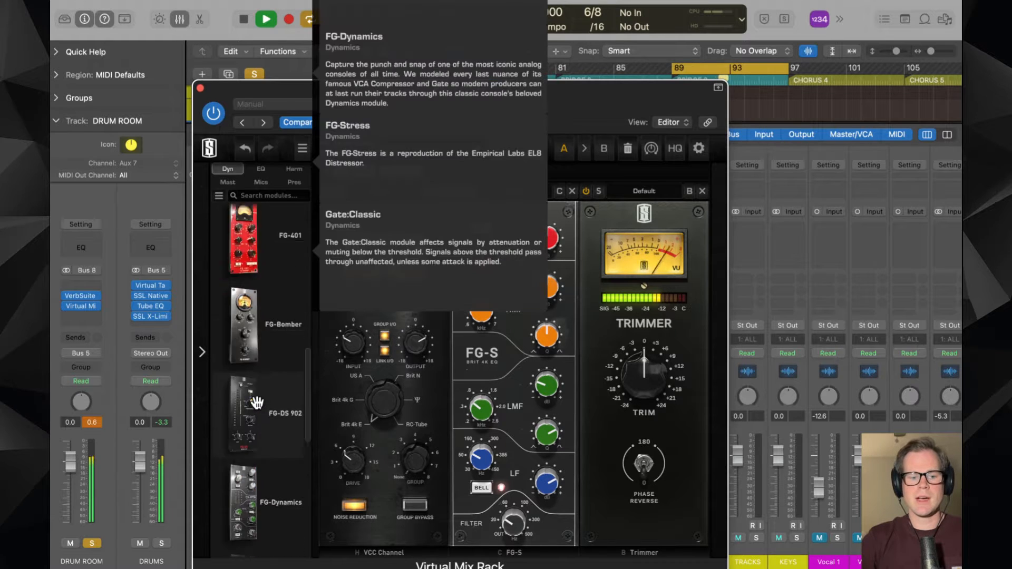
scroll(270, 439, down, 8)
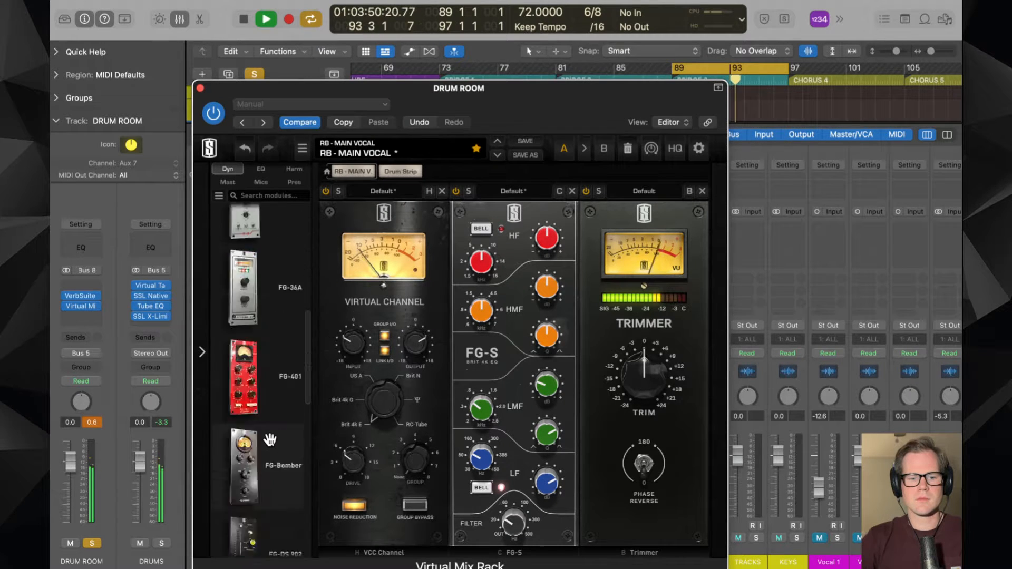
drag(276, 284, 641, 261)
click(652, 194)
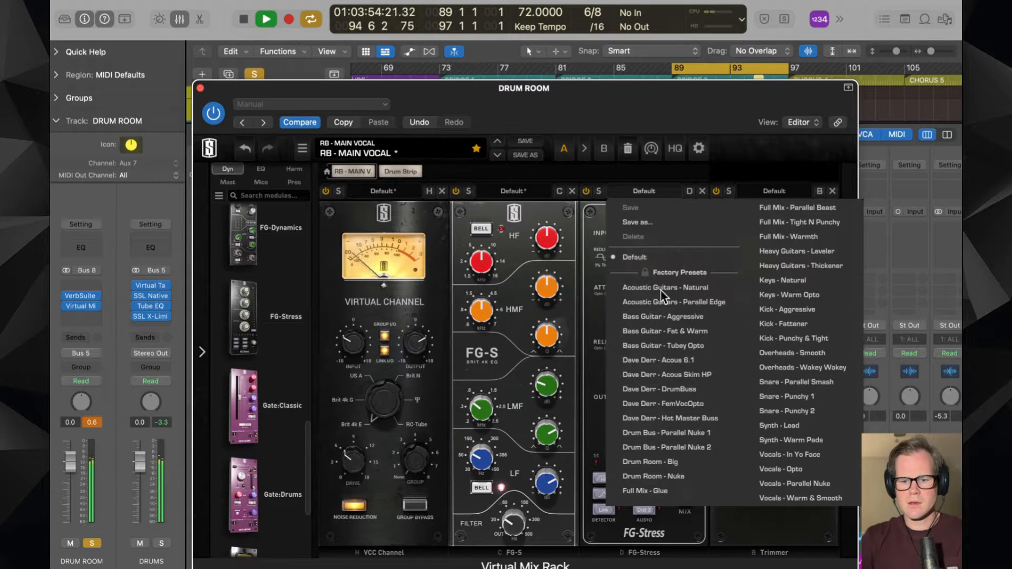
click(661, 461)
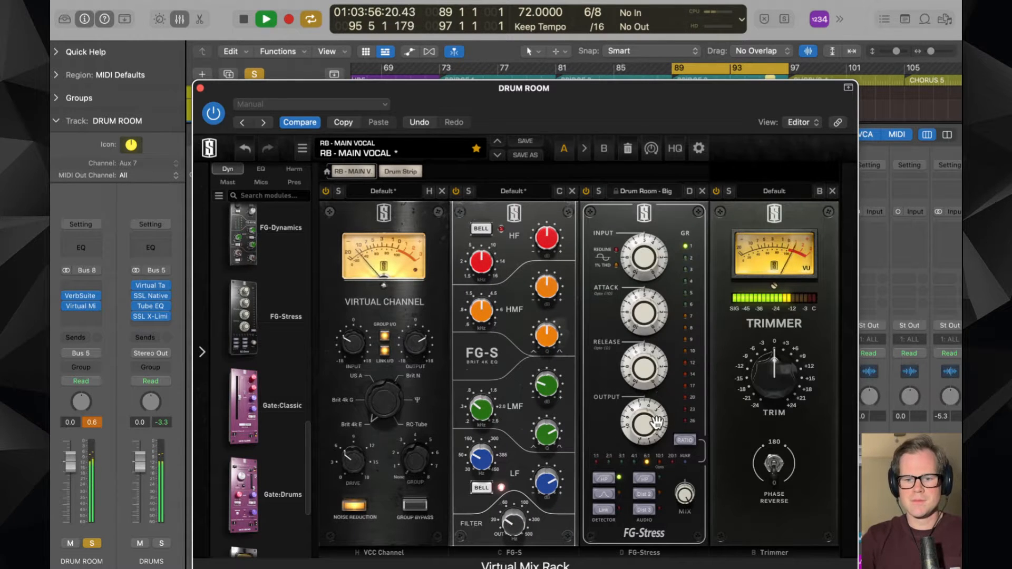
- Set FG-Stress input to 5.10 and output to 6.30, and FG-S LF gain to +3.90 dB with the high-pass filter at 93.4 Hz
drag(657, 421, 655, 426)
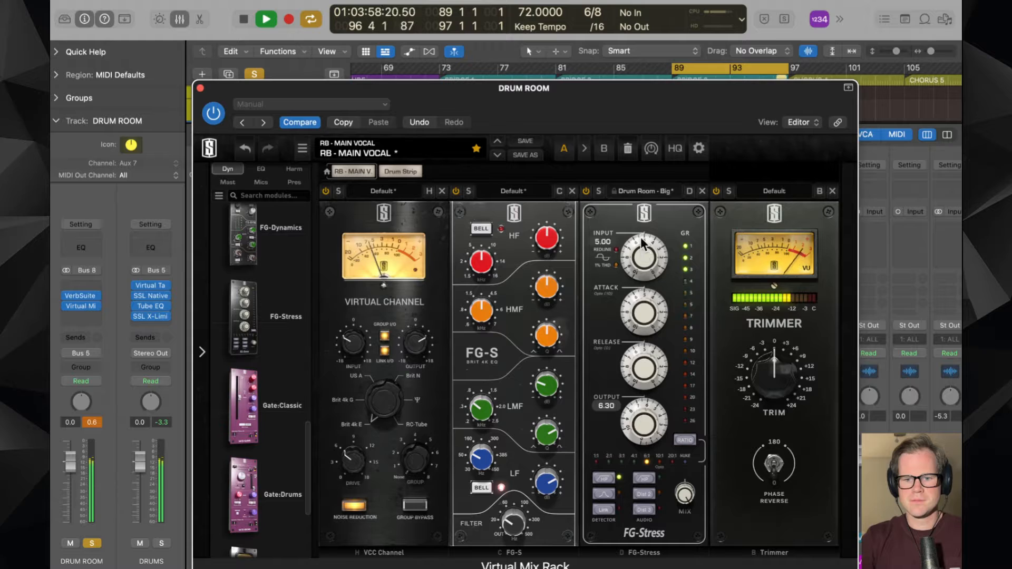
drag(642, 243, 642, 243)
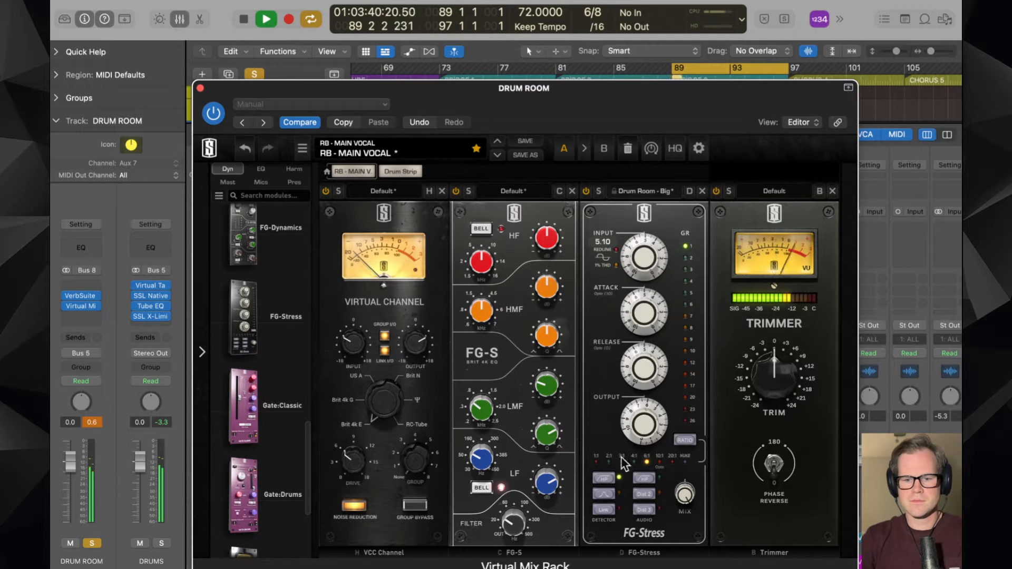
mouse_move(548, 488)
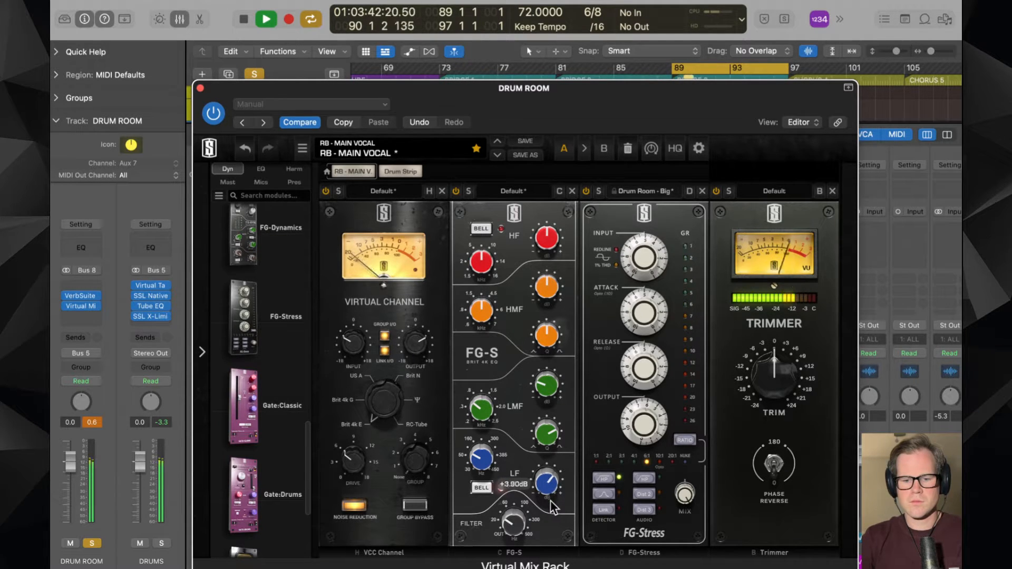
click(529, 518)
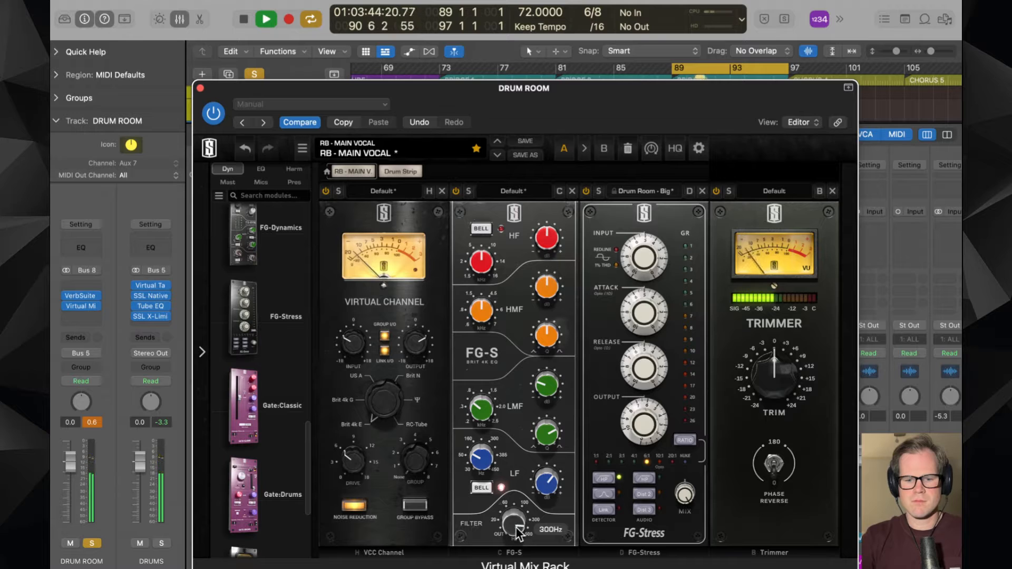
mouse_move(519, 534)
mouse_down()
mouse_move(515, 552)
mouse_move(513, 533)
mouse_up()
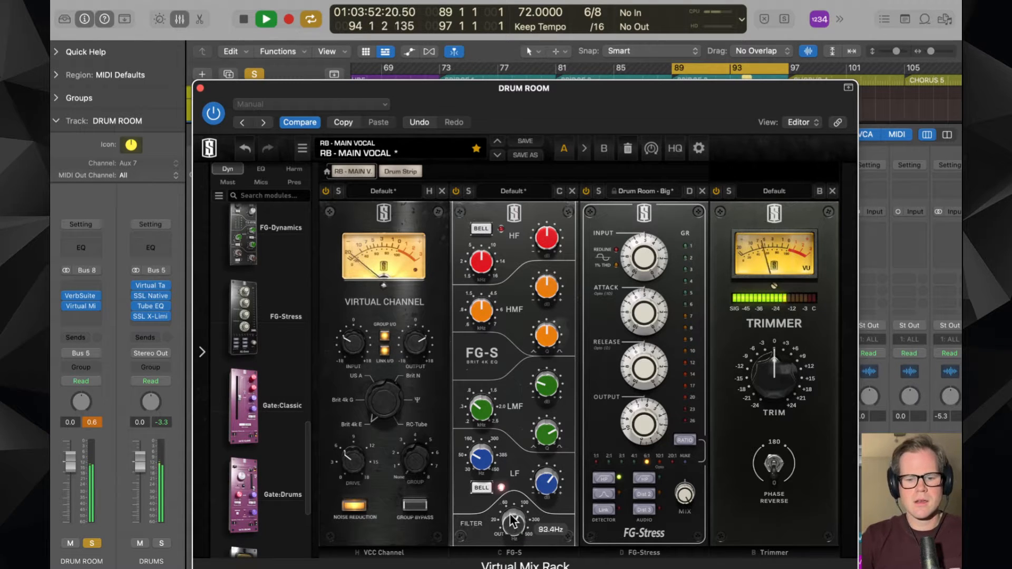
- Close the rack, stop playback, unsolo DRUM ROOM and pull its fader all the way down
click(200, 88)
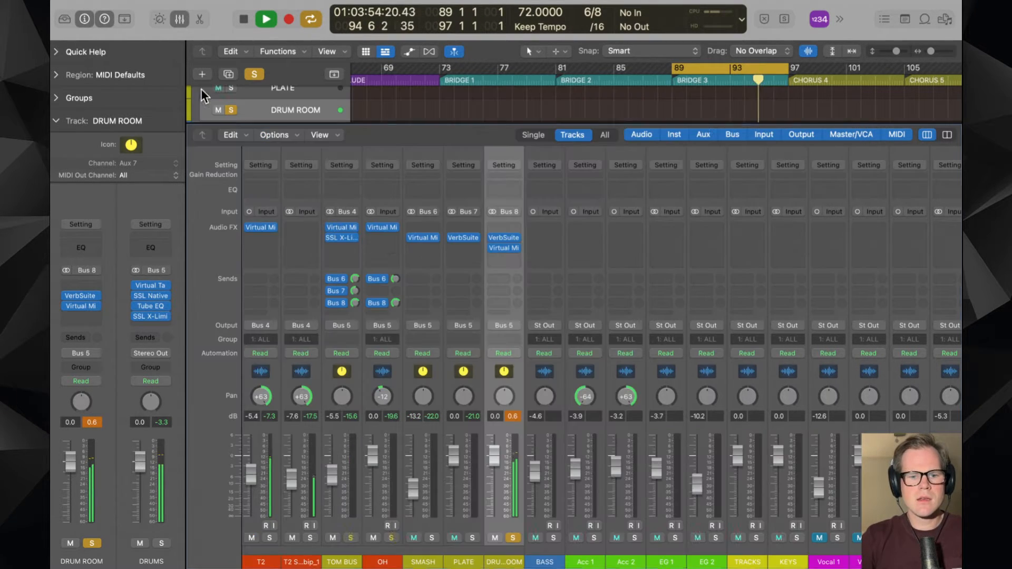
scroll(531, 398, down, 2)
scroll(531, 398, up, 2)
key(space)
click(513, 538)
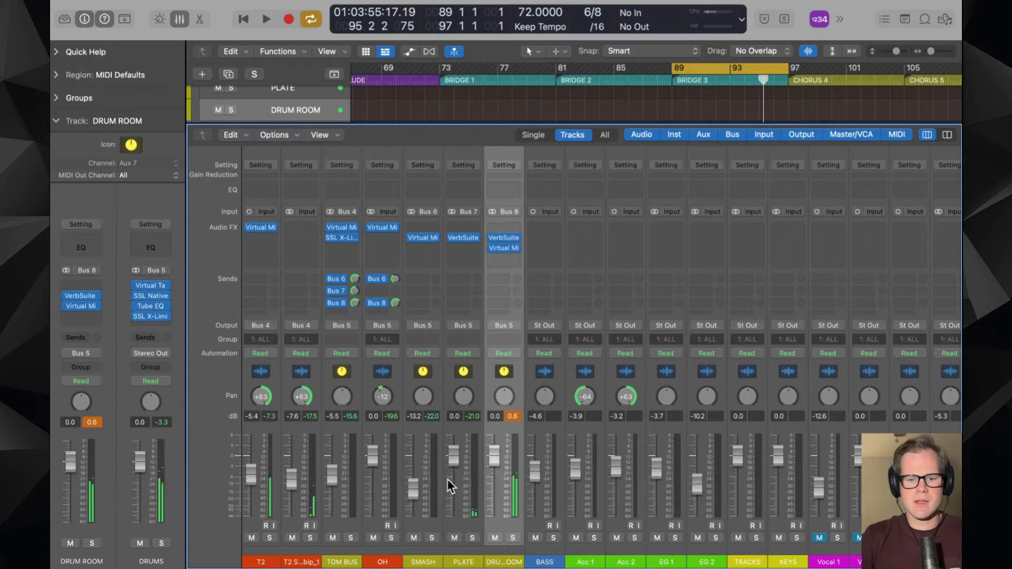
scroll(476, 401, left, 10)
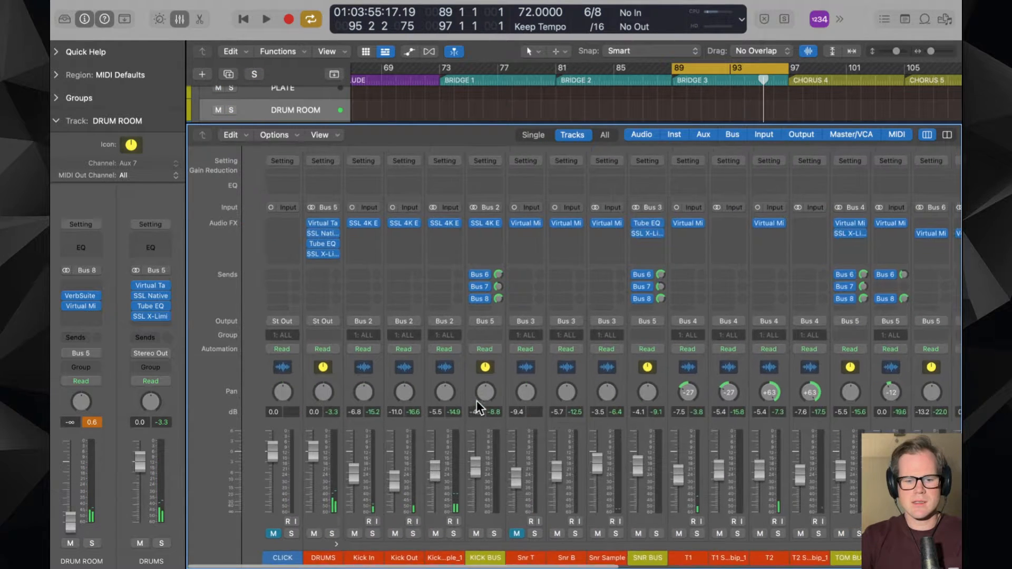
- Play the loop and balance the parallel channels, raising the SMASH fader to -8.6 dB and the DRUM ROOM fader to -11.4 dB
key(space)
scroll(684, 489, right, 8)
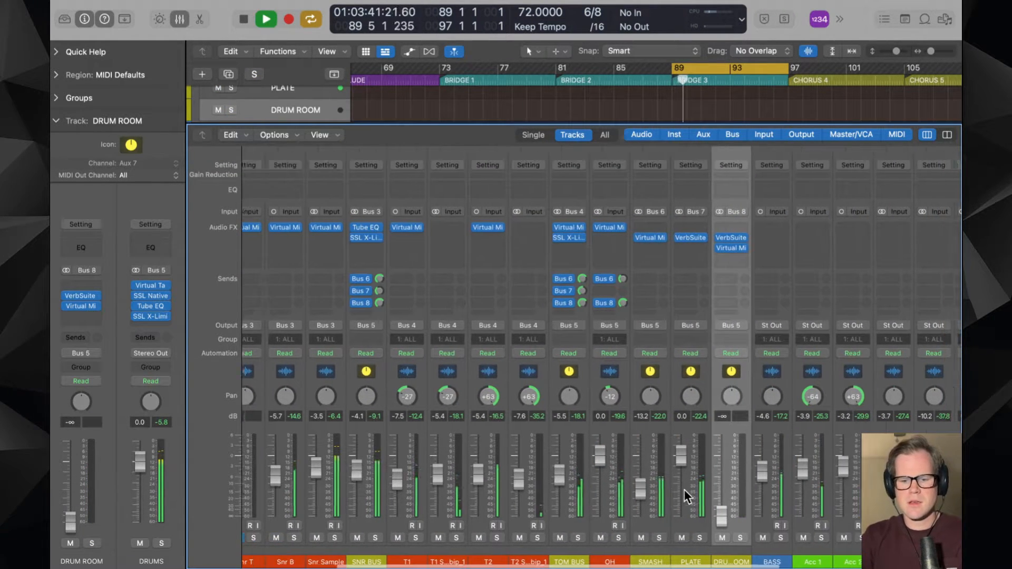
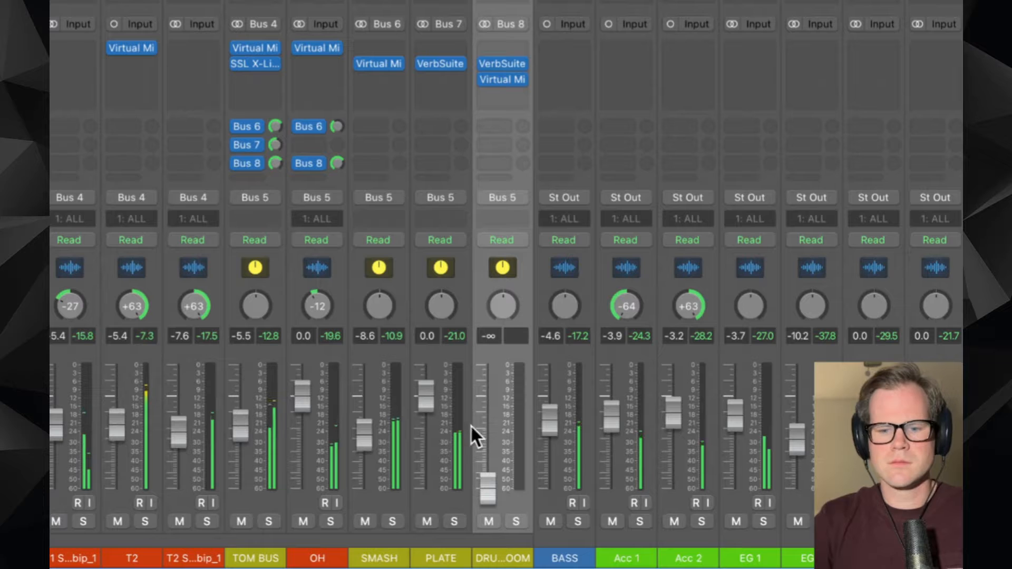
drag(495, 482, 488, 442)
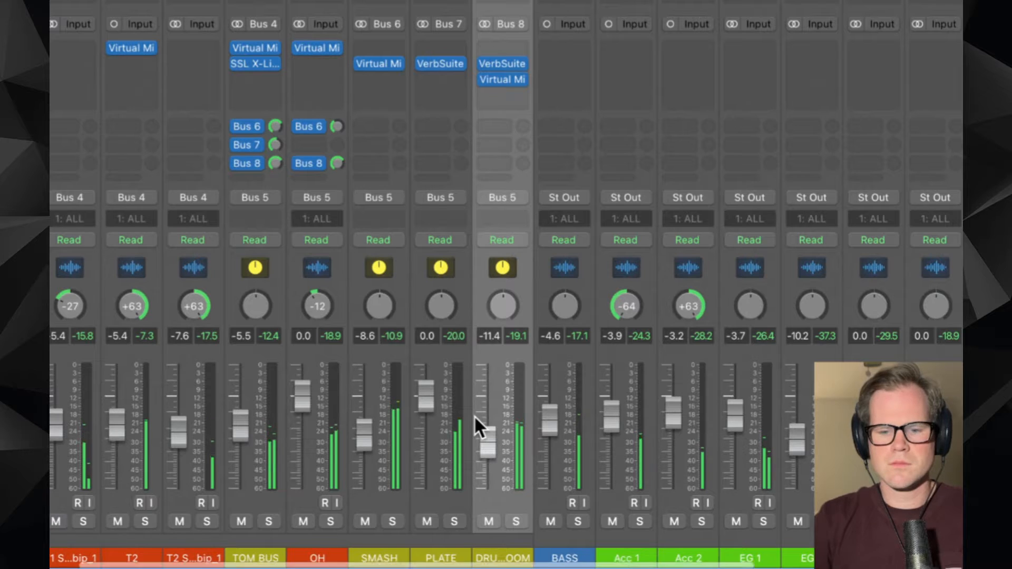
scroll(474, 415, left, 2)
scroll(474, 415, left, 10)
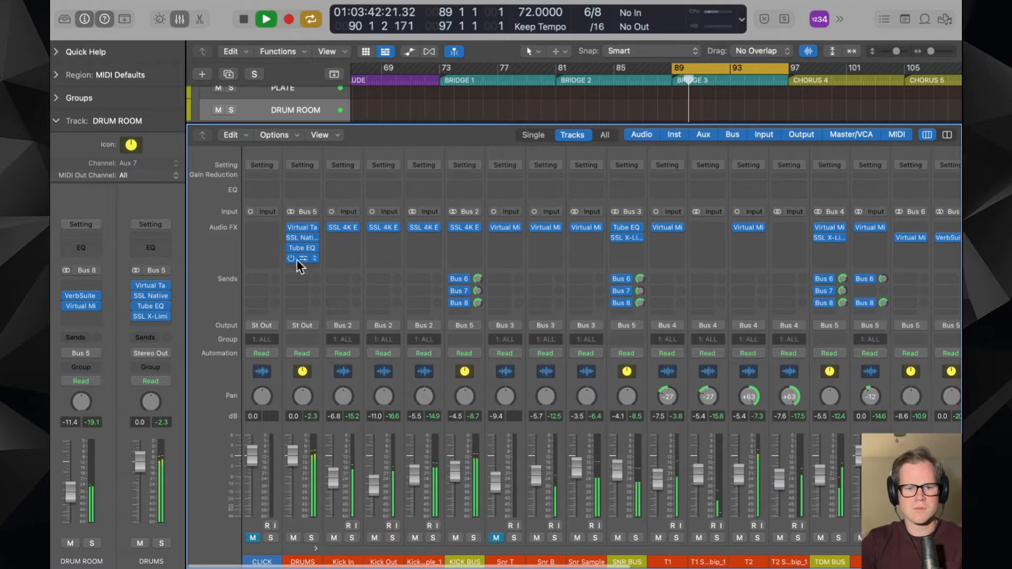
- Check the SSL X-Limit on DRUMS, then nudge the SSL Native Bus Compressor 2 threshold and close its window
click(299, 257)
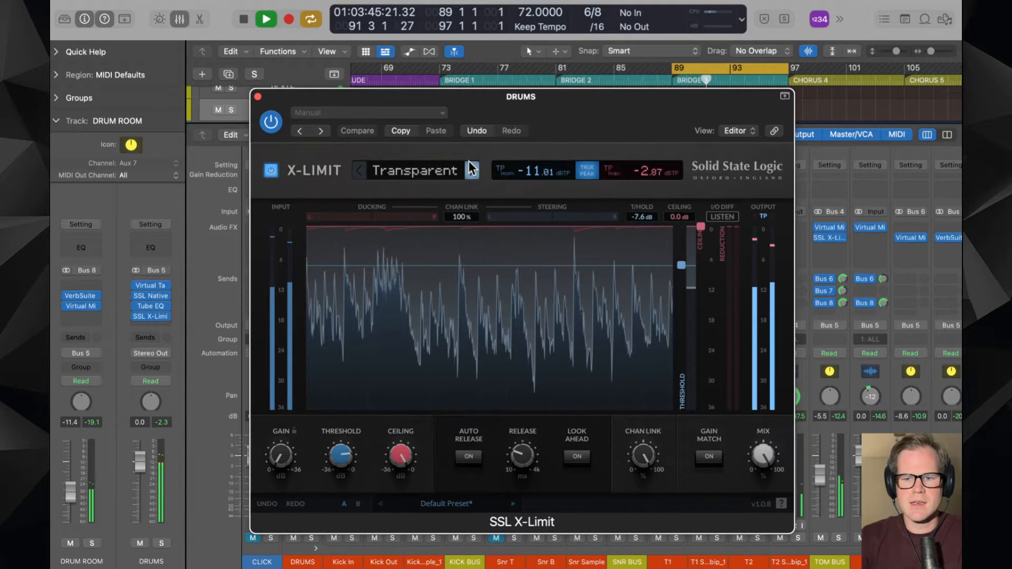
click(258, 97)
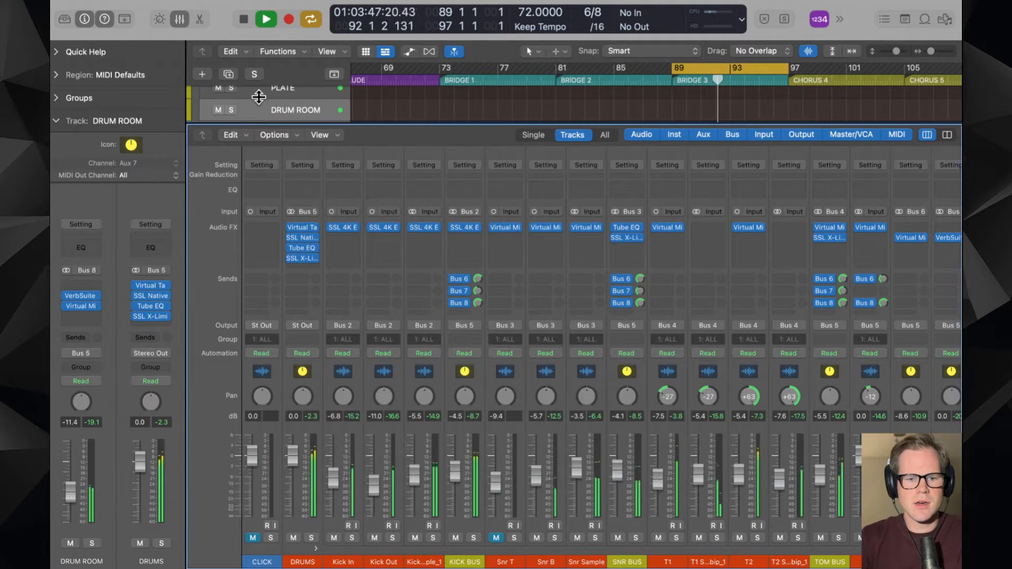
click(302, 238)
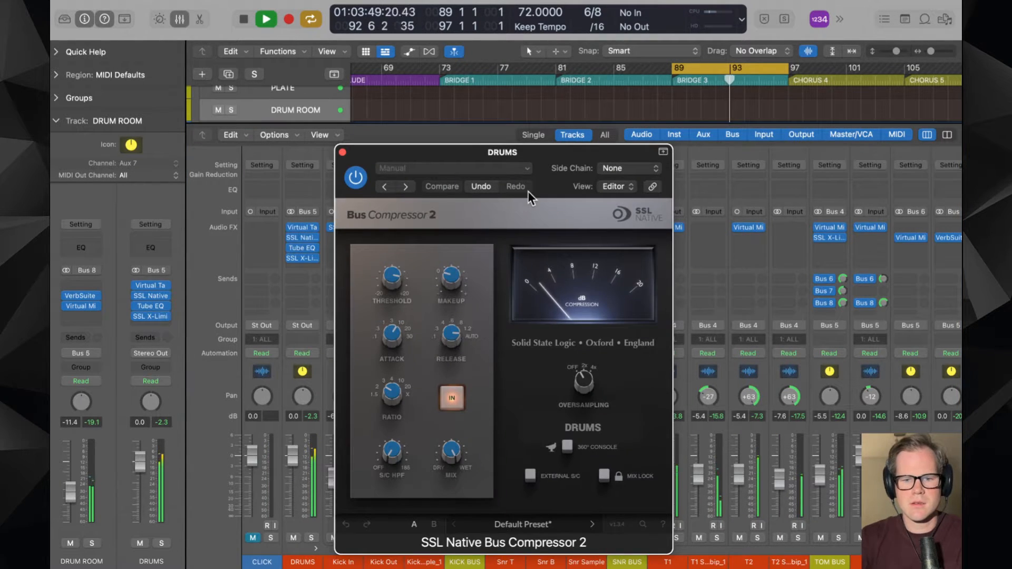
drag(547, 162, 547, 151)
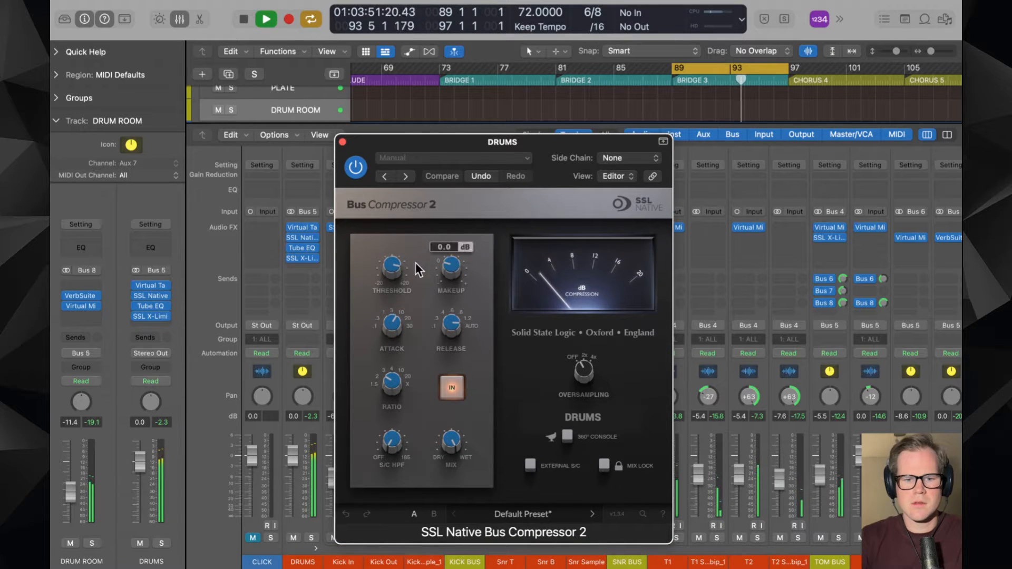
mouse_move(397, 282)
drag(397, 272, 397, 271)
drag(343, 144, 341, 144)
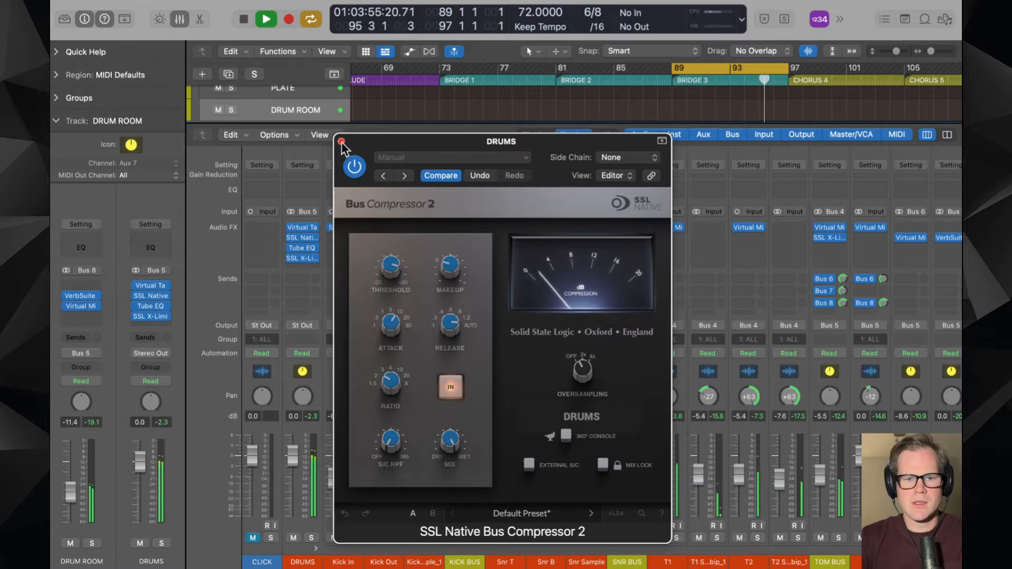
click(341, 142)
- Compare DRUM ROOM with the Trimmer's phase reverse on and off in its Virtual Mix Rack during playback, leaving it off
scroll(558, 284, right, 10)
key(space)
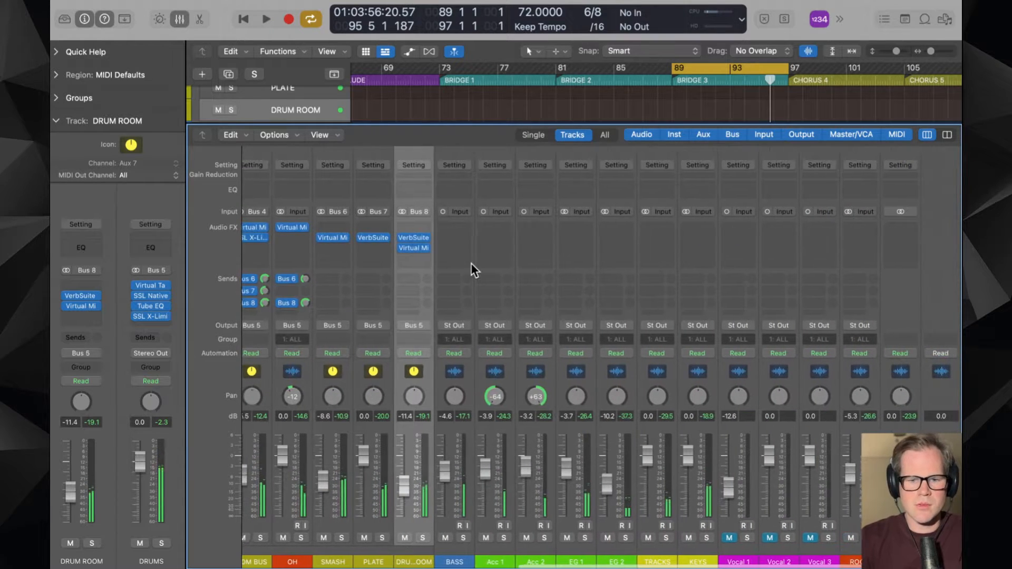
click(414, 248)
click(771, 464)
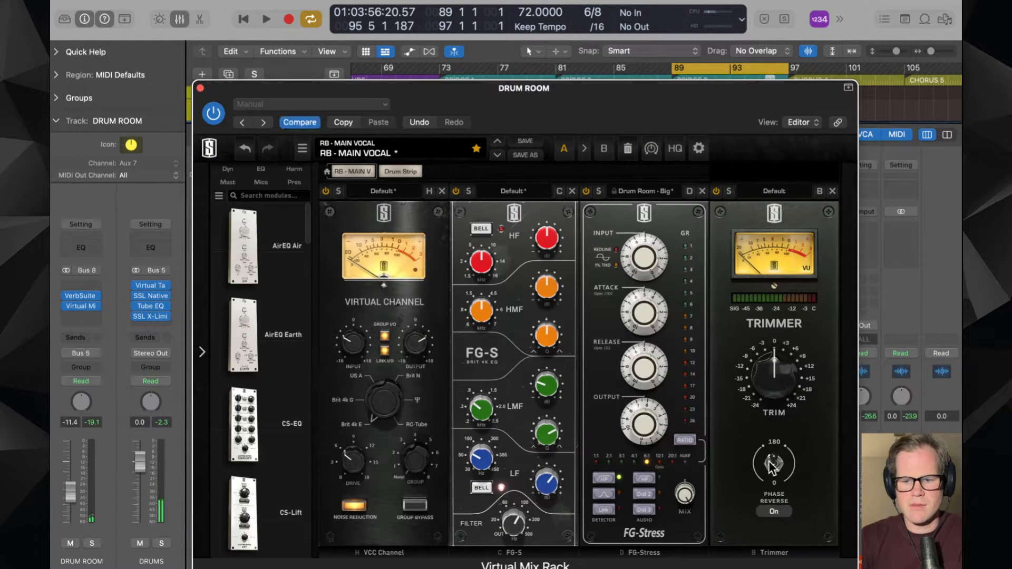
key(space)
click(772, 464)
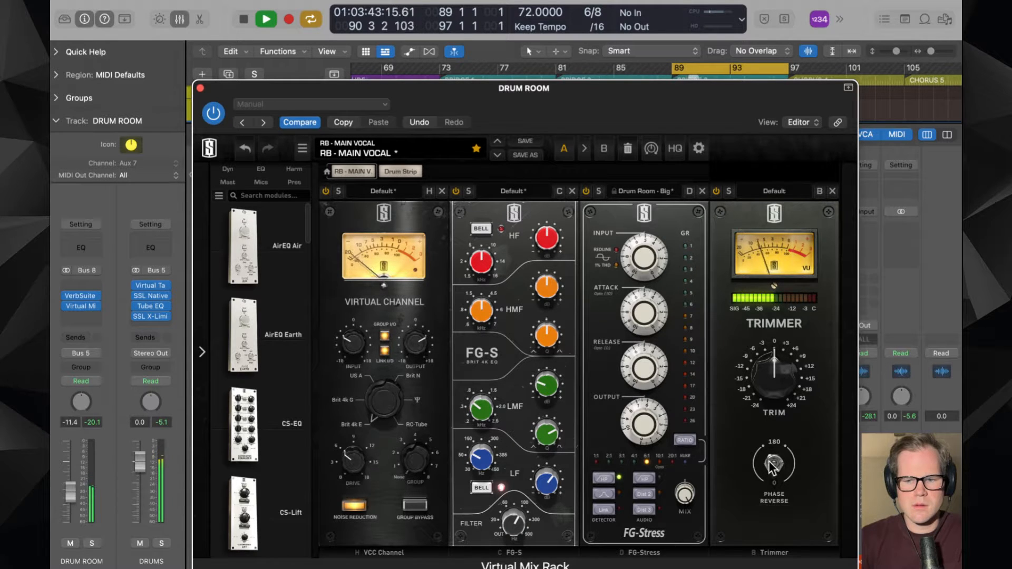
click(200, 88)
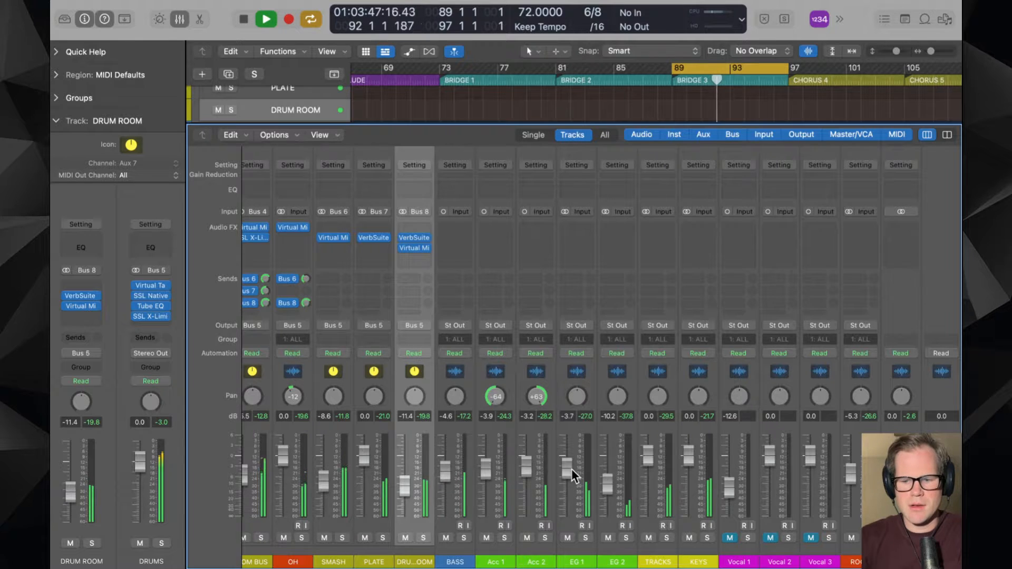
- Lower the DRUM ROOM fader to -15.6 dB, comparing the mix with it muted and unmuted, and pull OH to -2.8 dB
scroll(572, 470, left, 10)
scroll(572, 469, right, 8)
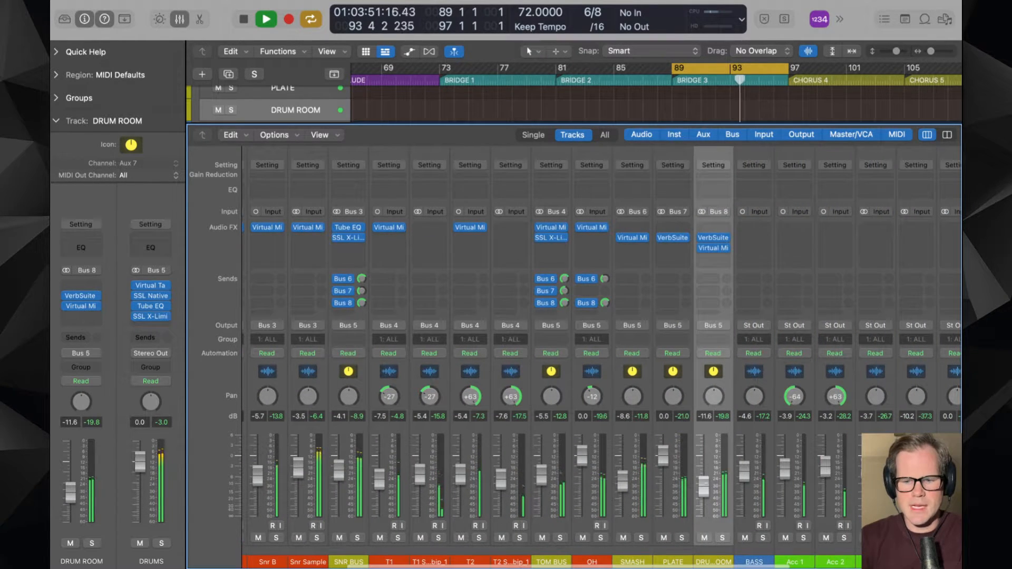
drag(707, 483, 707, 495)
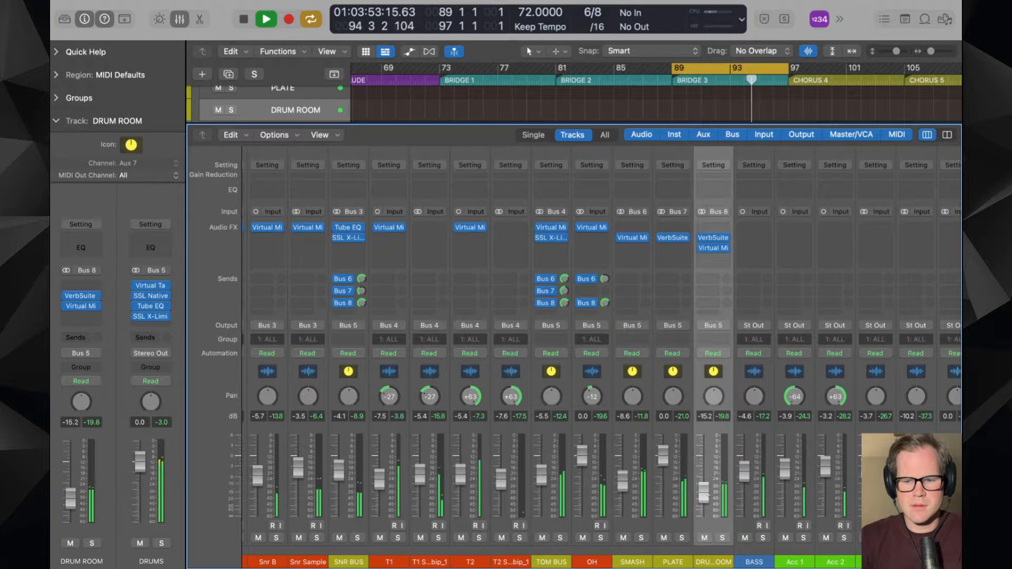
key(m)
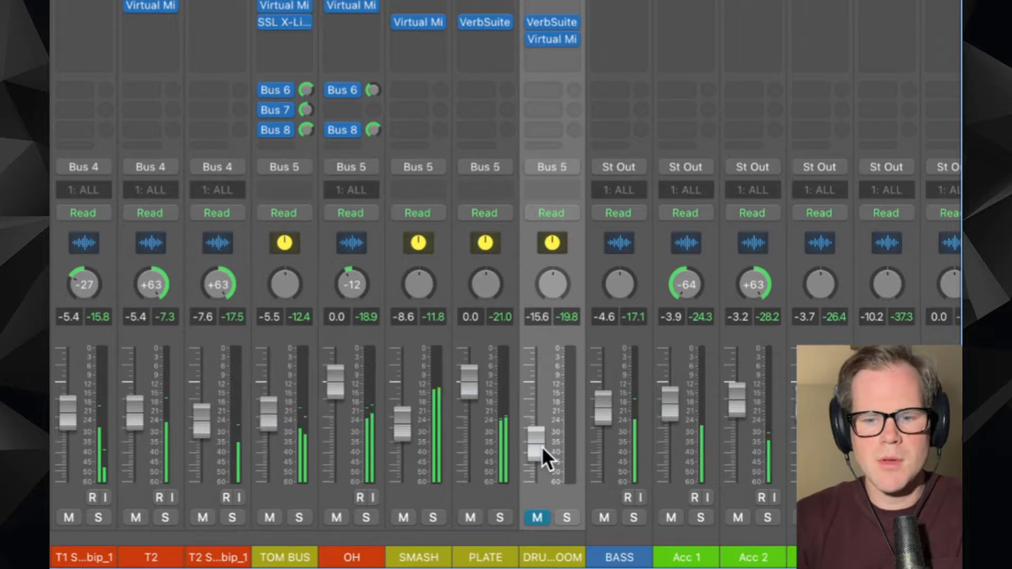
key(m)
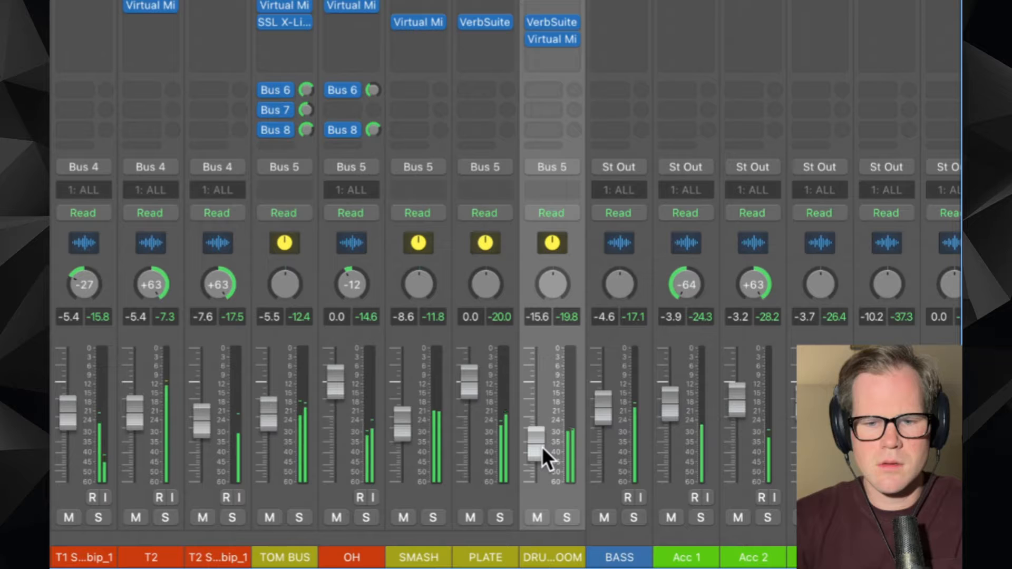
key(m)
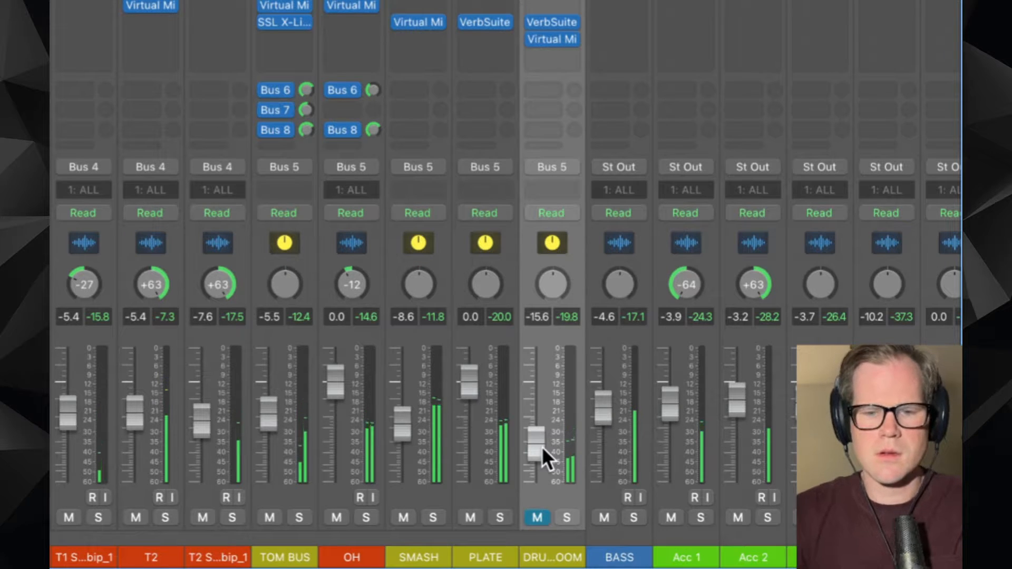
key(m)
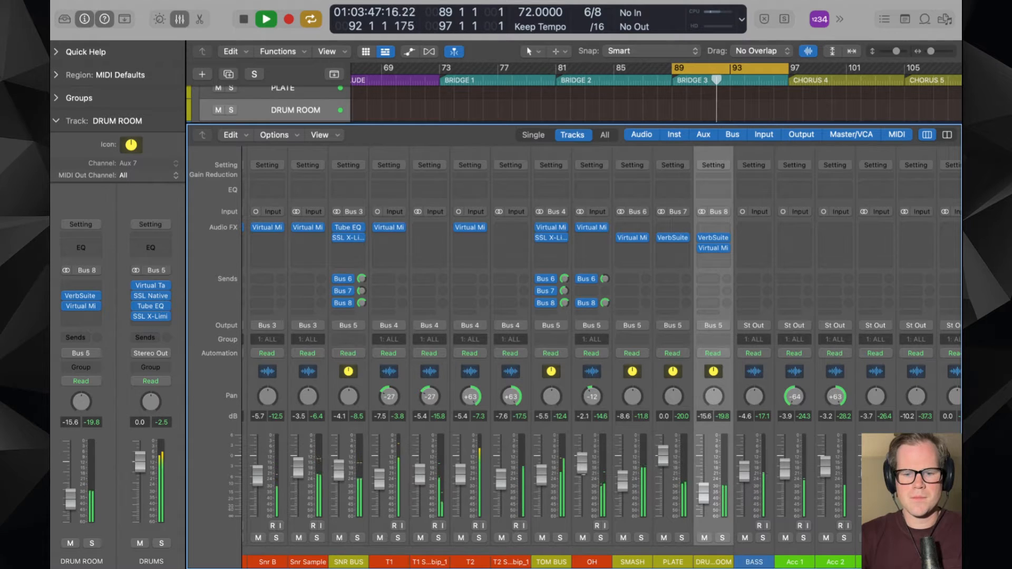
key(space)
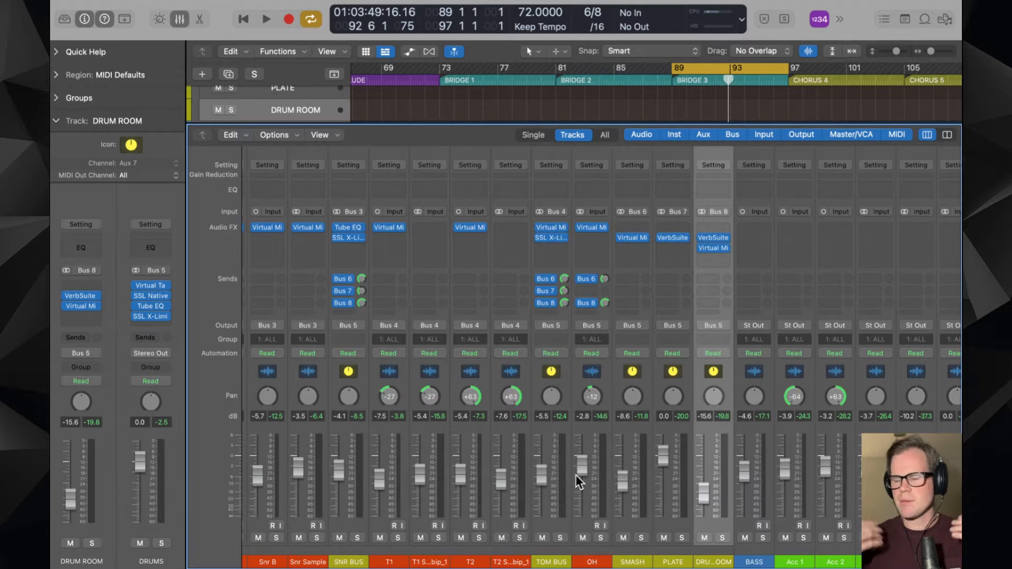
- Collapse the DRUMS stack and play the full mix, raising the Acc 1 fader to -3.3 dB
scroll(576, 475, left, 7)
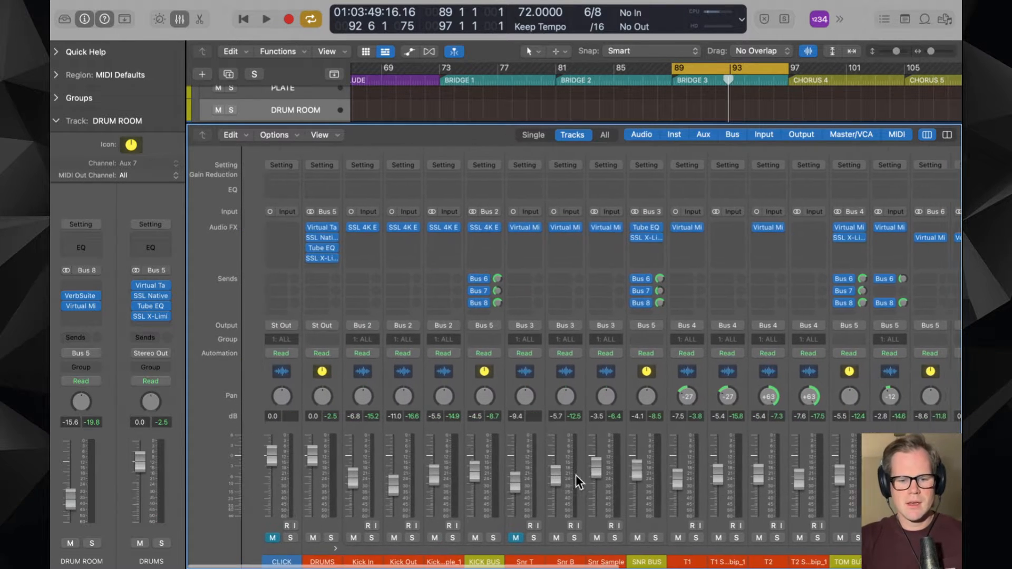
click(316, 548)
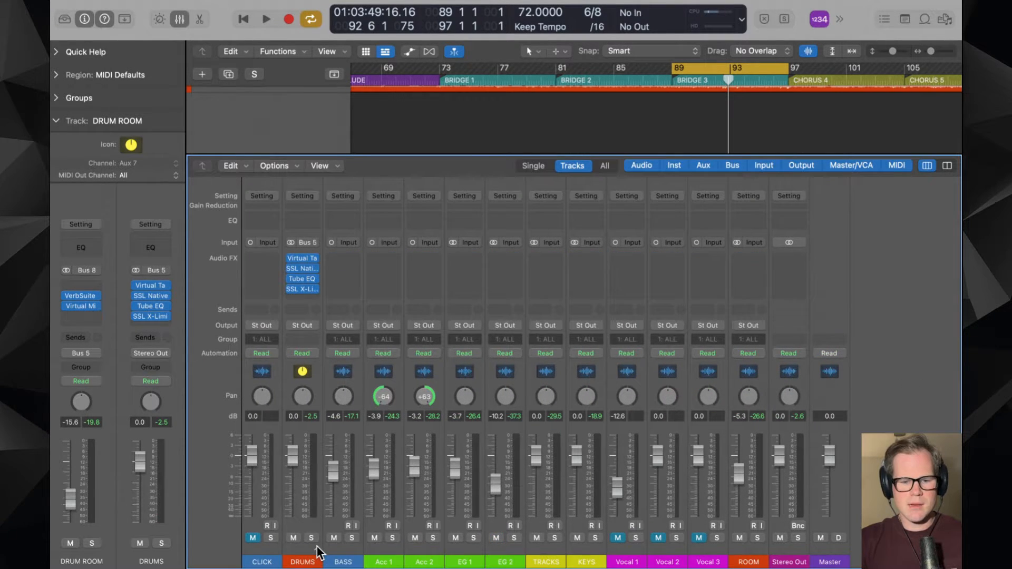
key(space)
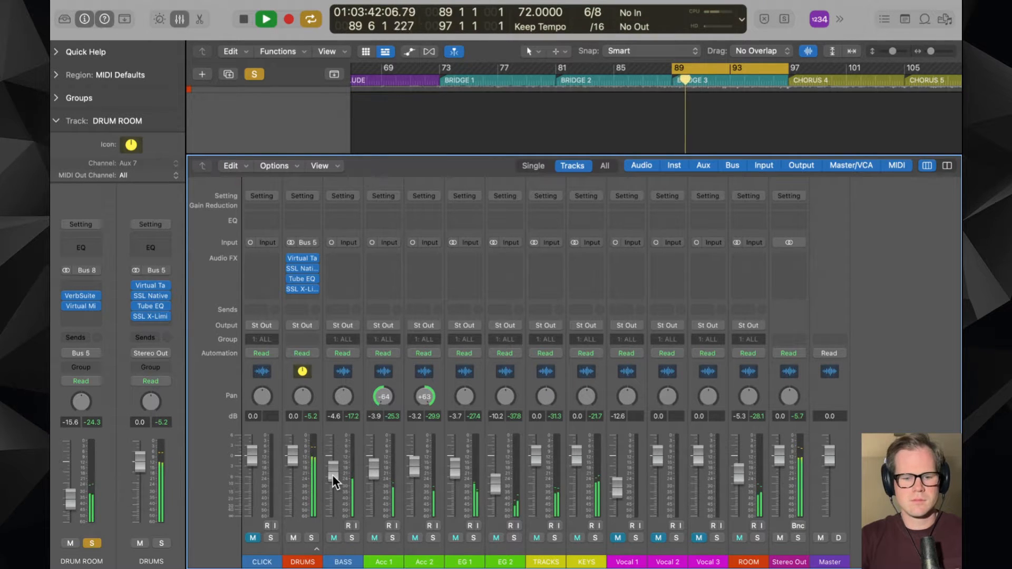
click(338, 557)
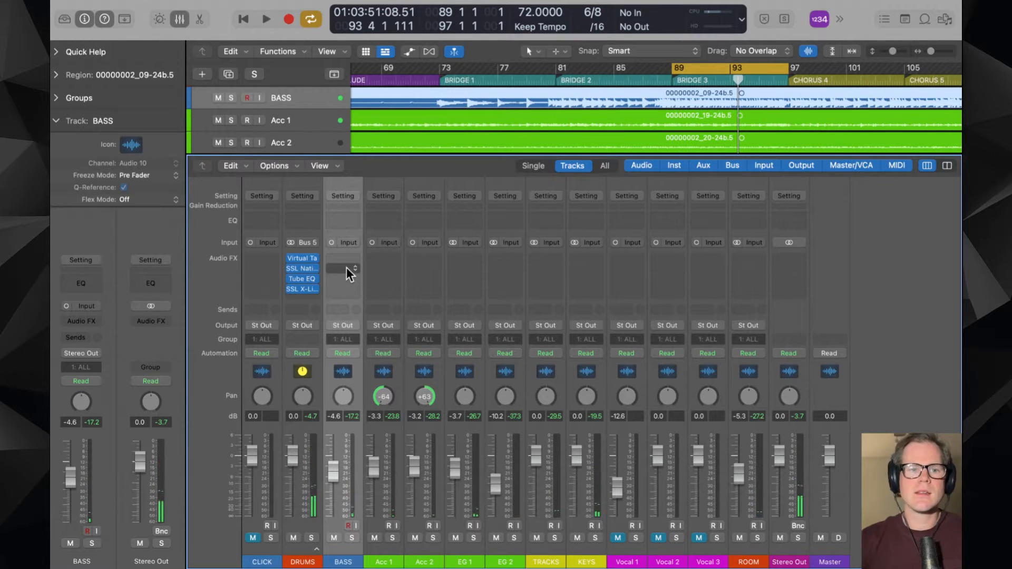
key(space)
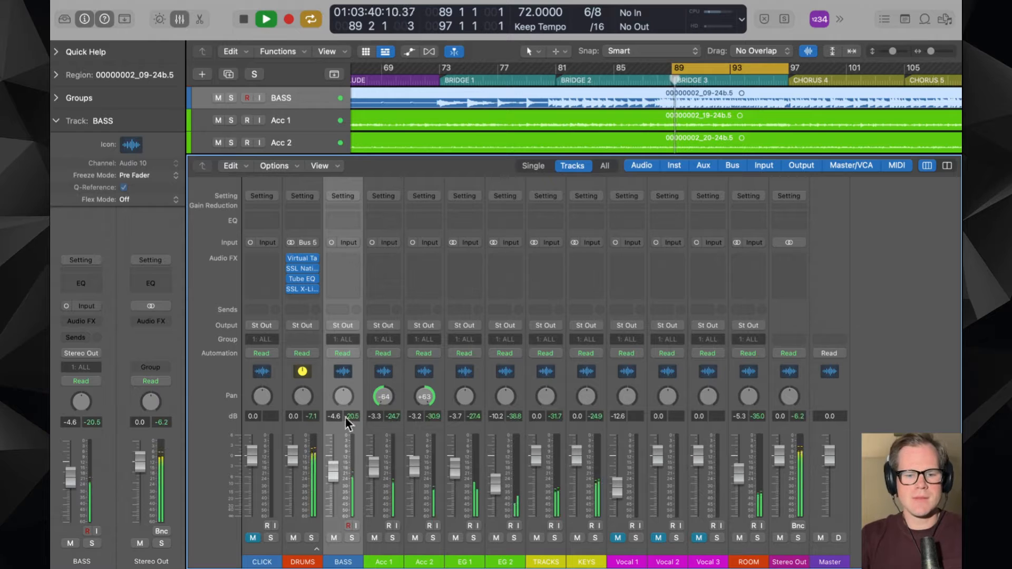
- Hide the mixer, set the cycle range to bars 97–113 across CHORUS 4 and CHORUS 5, and play it
key(x)
key(space)
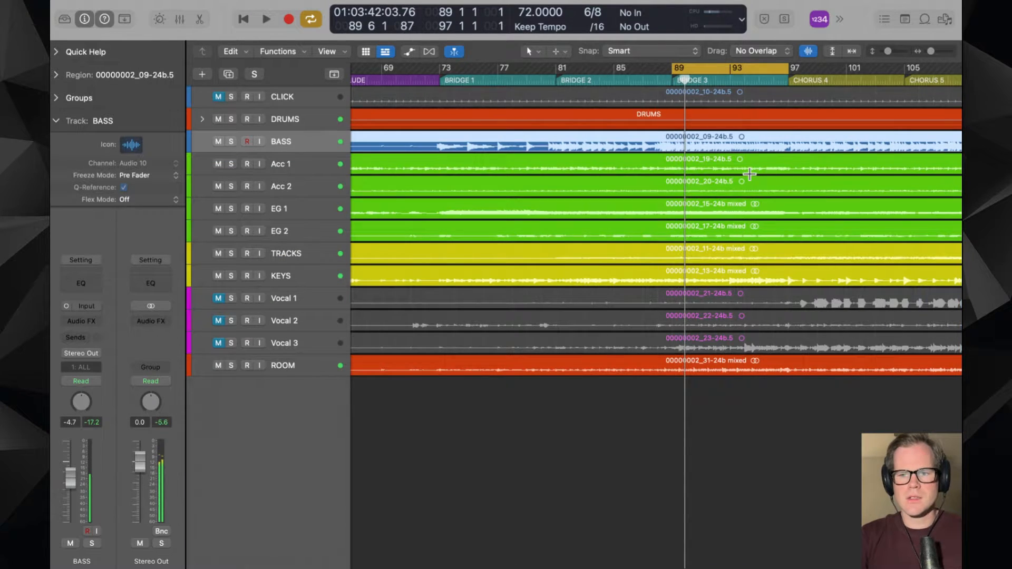
scroll(639, 69, right, 3)
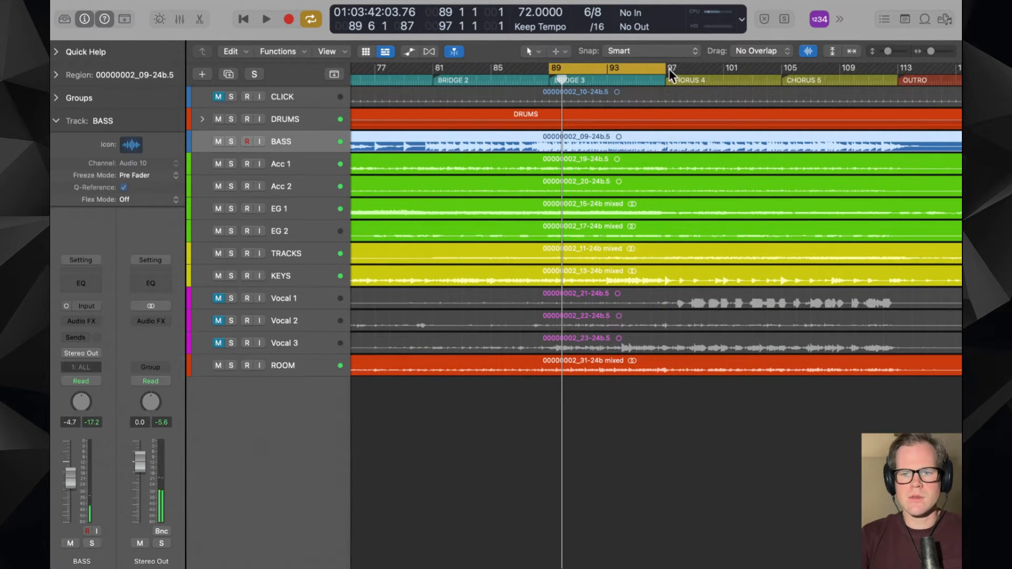
drag(667, 69, 895, 93)
key(space)
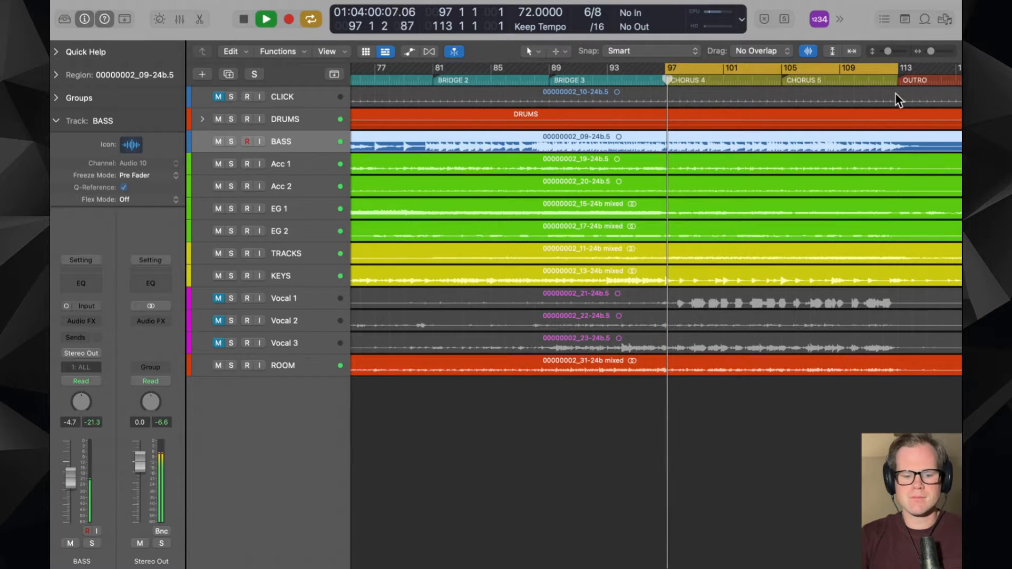
- Show the mixer again, lower the DRUMS fader to -3.0 dB and reset the BASS fader to 0.0 dB
key(x)
drag(333, 473, 292, 460)
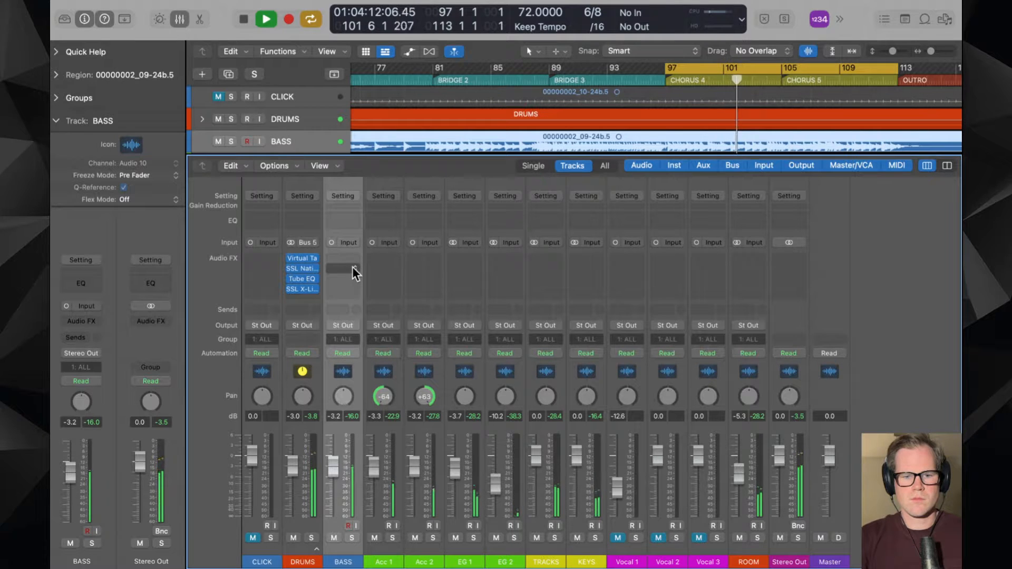
alt+click(332, 457)
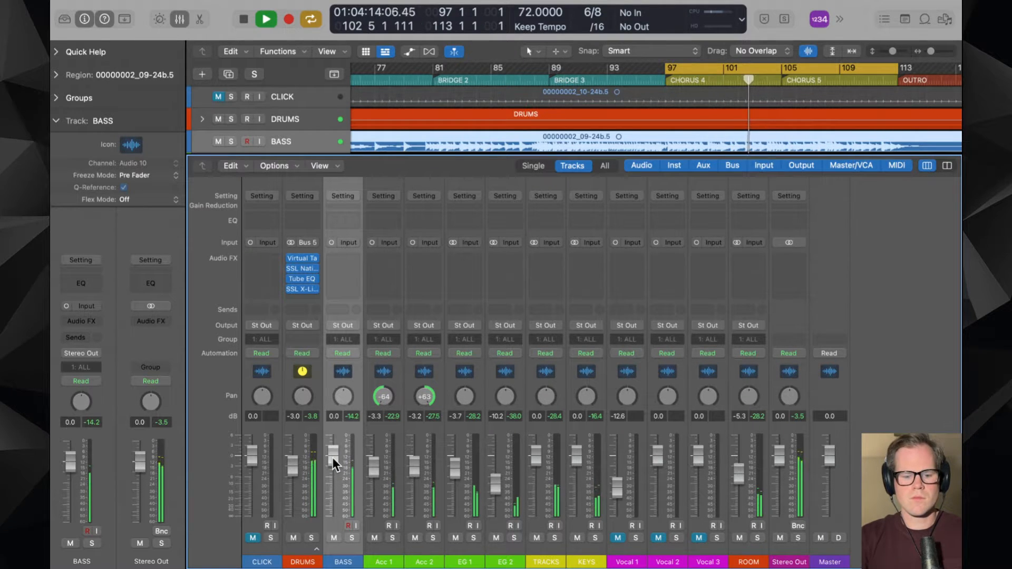
- Solo BASS and insert the Virtual Mix Rack on its channel
key(s)
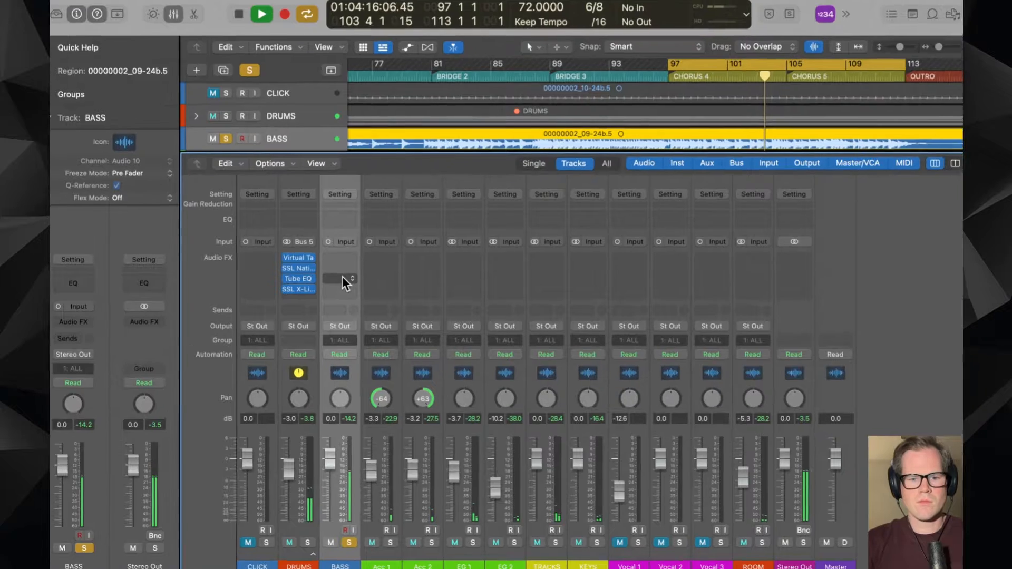
click(342, 278)
mouse_move(363, 302)
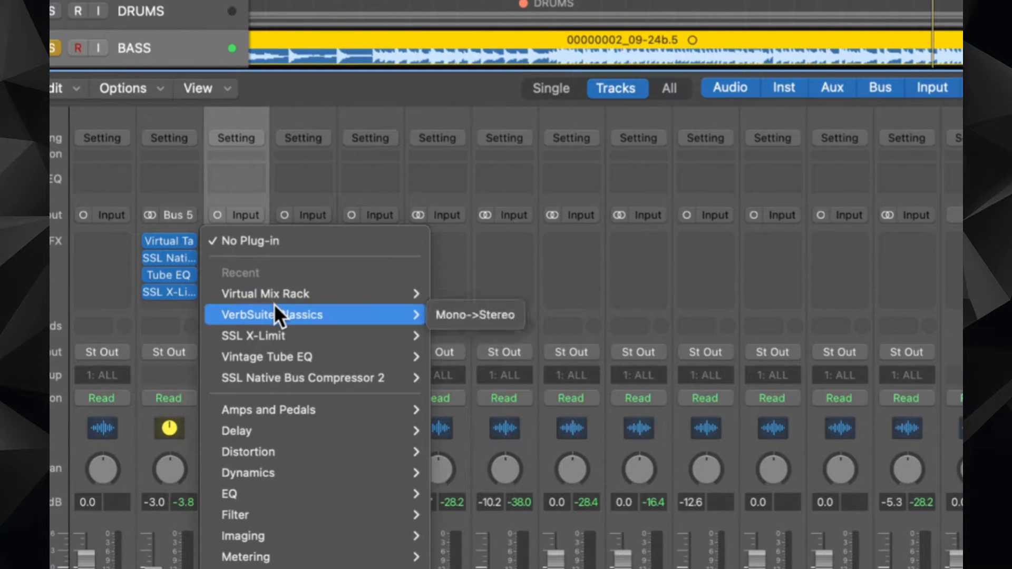
click(431, 284)
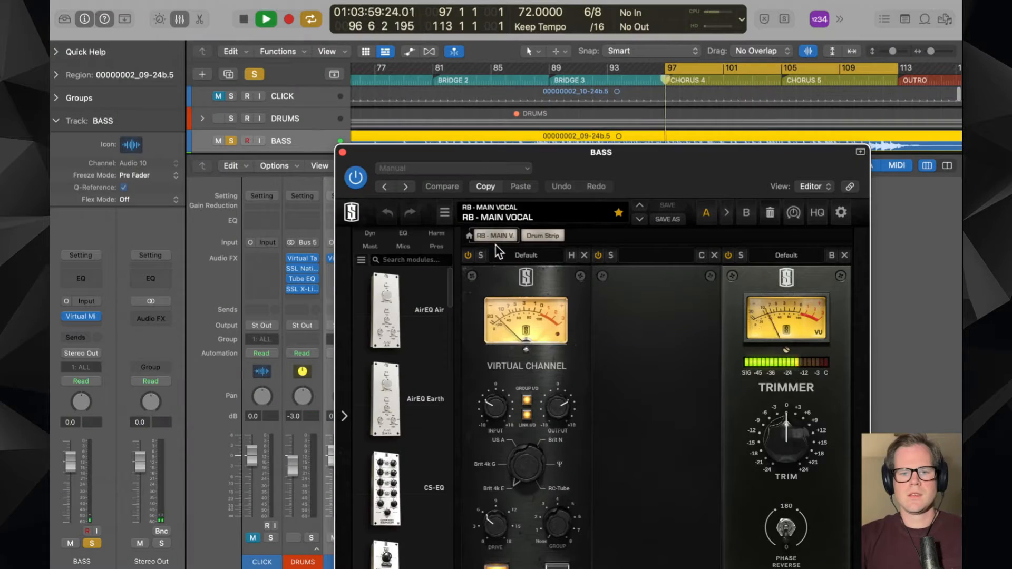
drag(603, 167, 655, 125)
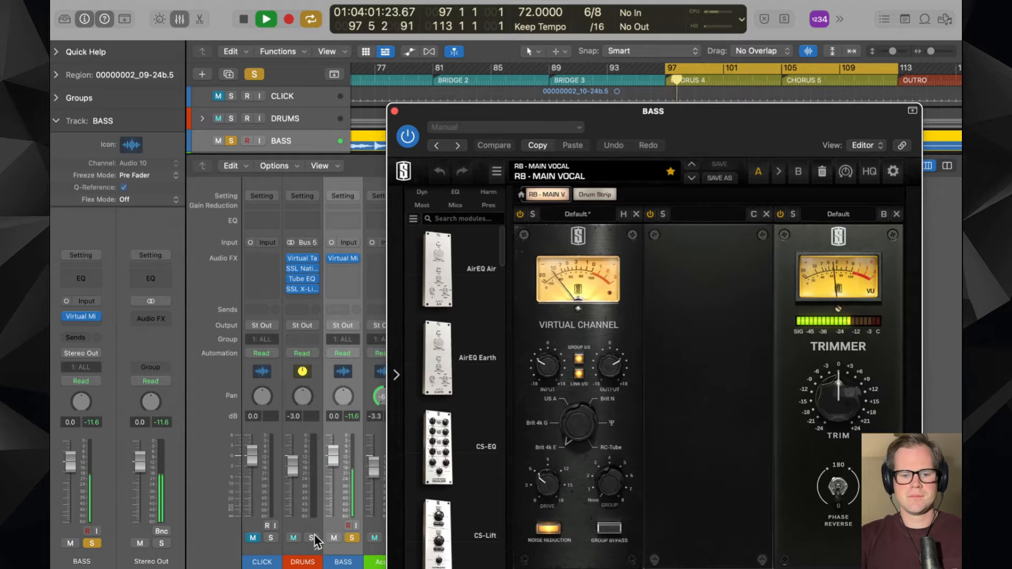
- Clear the solo and add the FG-S EQ module to the empty slot between Virtual Channel and Trimmer on BASS
click(313, 537)
drag(742, 131, 591, 98)
click(304, 160)
scroll(313, 447, down, 5)
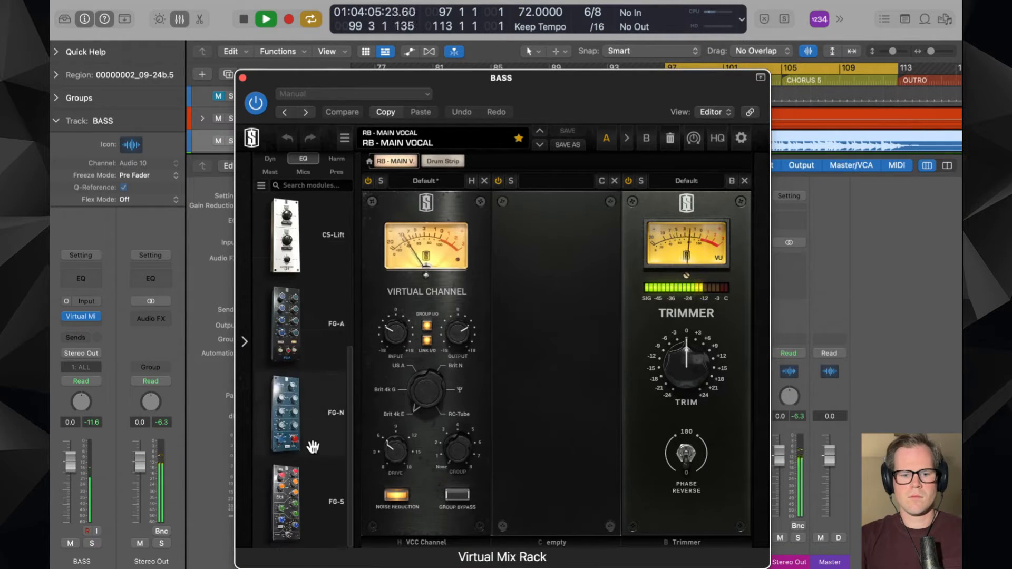
drag(288, 501, 556, 369)
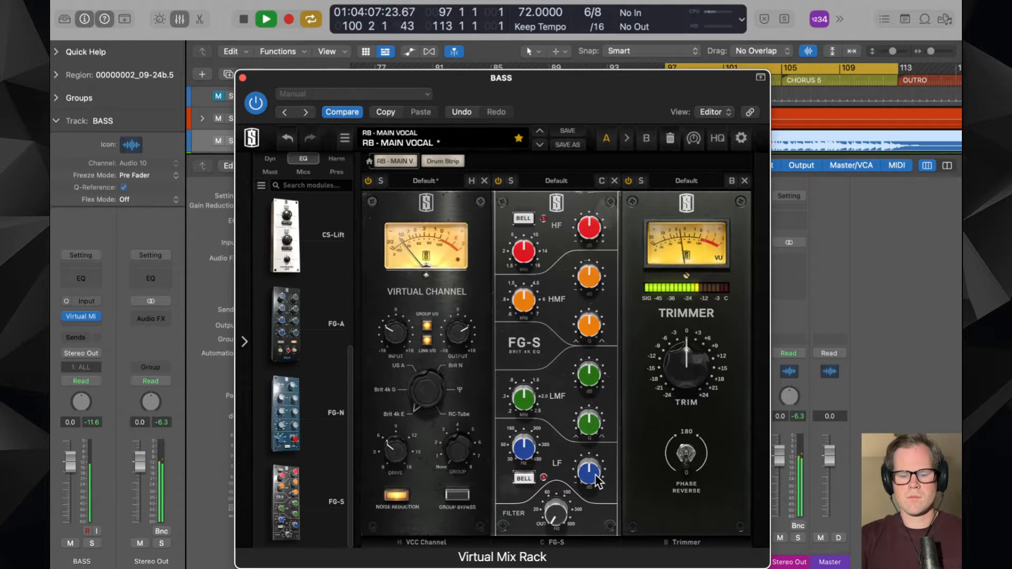
- Sweep the FG-S low-frequency band on BASS, settling on a boost of about 7.6 dB at 136 Hz
mouse_move(561, 514)
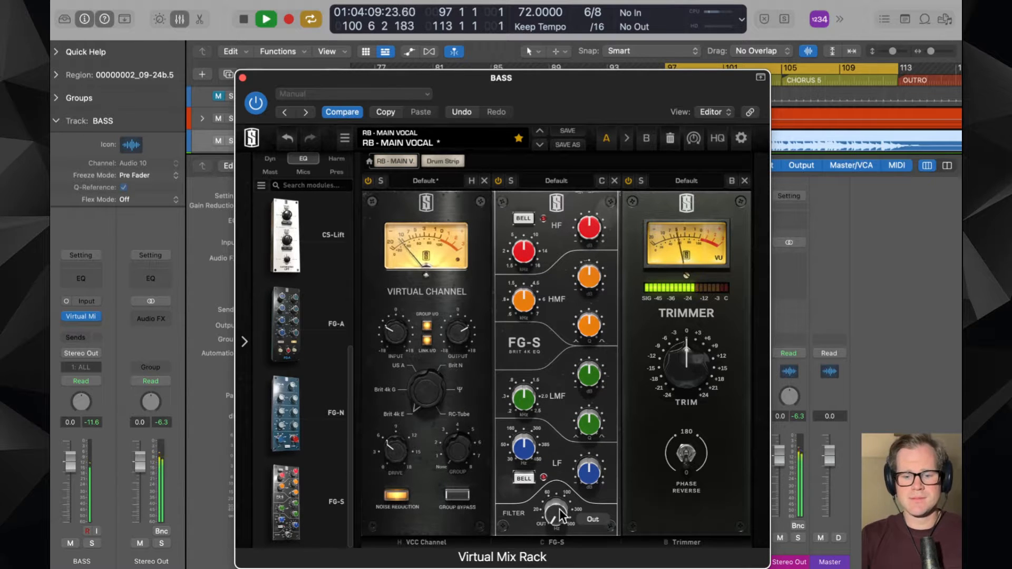
drag(585, 476, 583, 378)
mouse_move(529, 444)
mouse_down()
mouse_move(531, 478)
mouse_move(536, 444)
mouse_up()
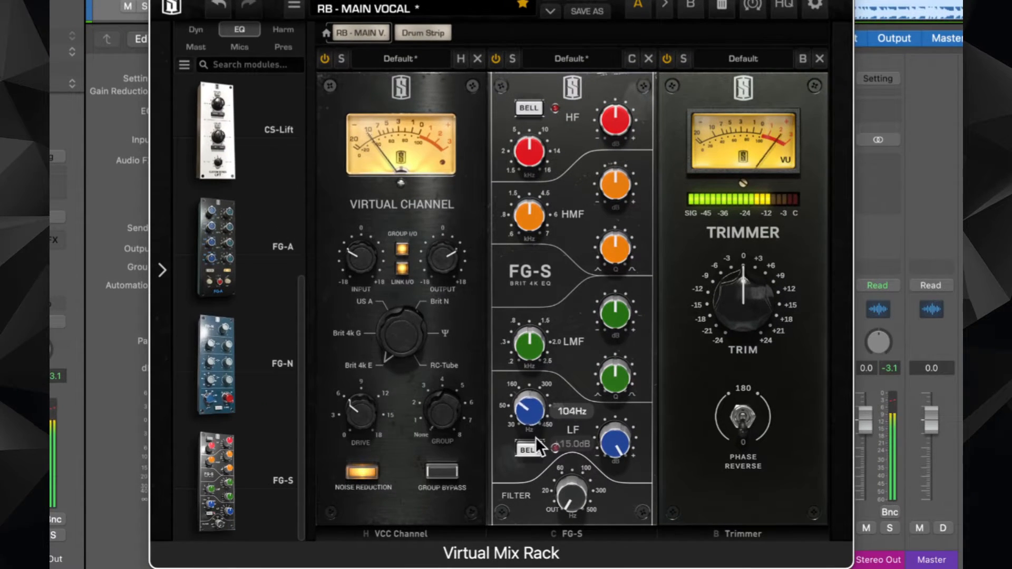
scroll(530, 423, up, 4)
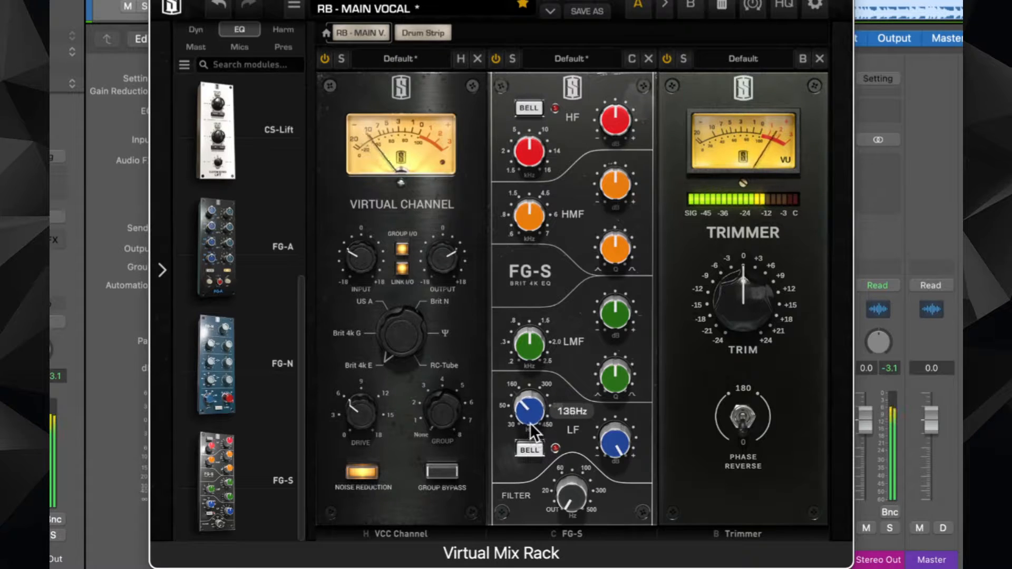
drag(631, 441, 622, 482)
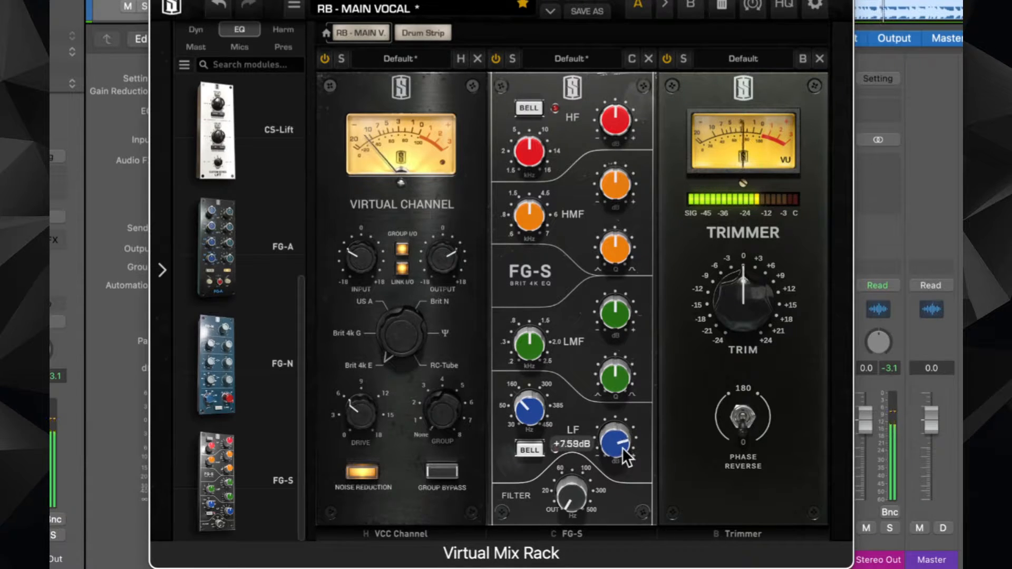
- Adjust the FG-S HMF band's Q, sweep its frequency while boosted, and cut the band by about 3.5 dB
mouse_move(606, 309)
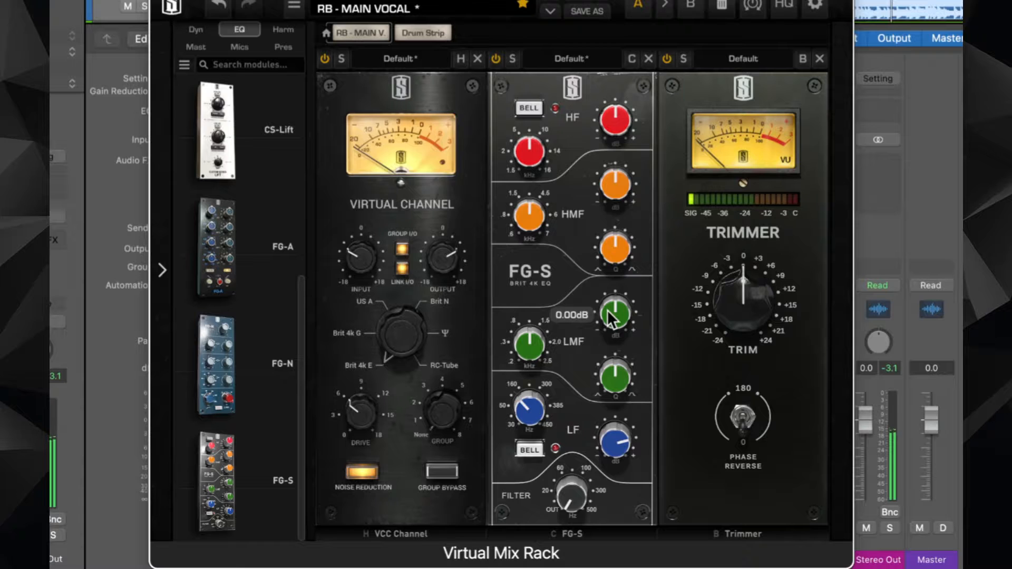
drag(615, 181, 623, 160)
mouse_move(616, 248)
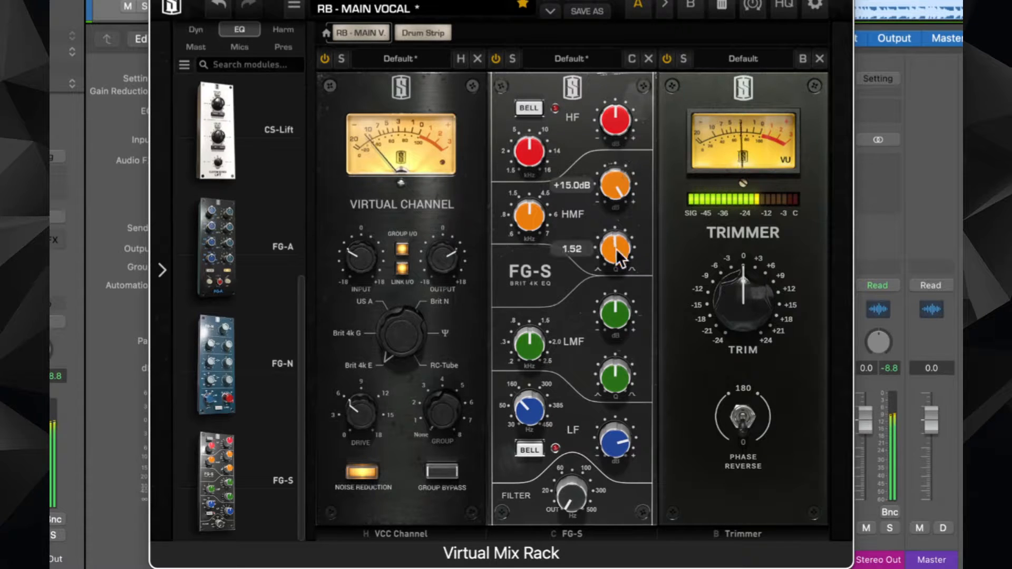
drag(616, 249, 617, 290)
drag(536, 232, 527, 251)
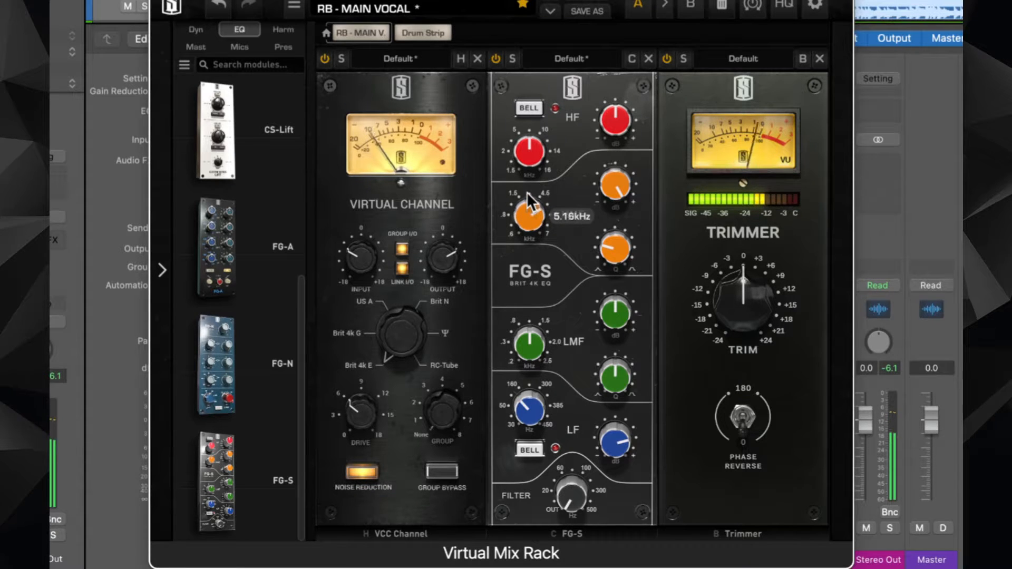
drag(527, 192, 513, 254)
drag(618, 198, 627, 303)
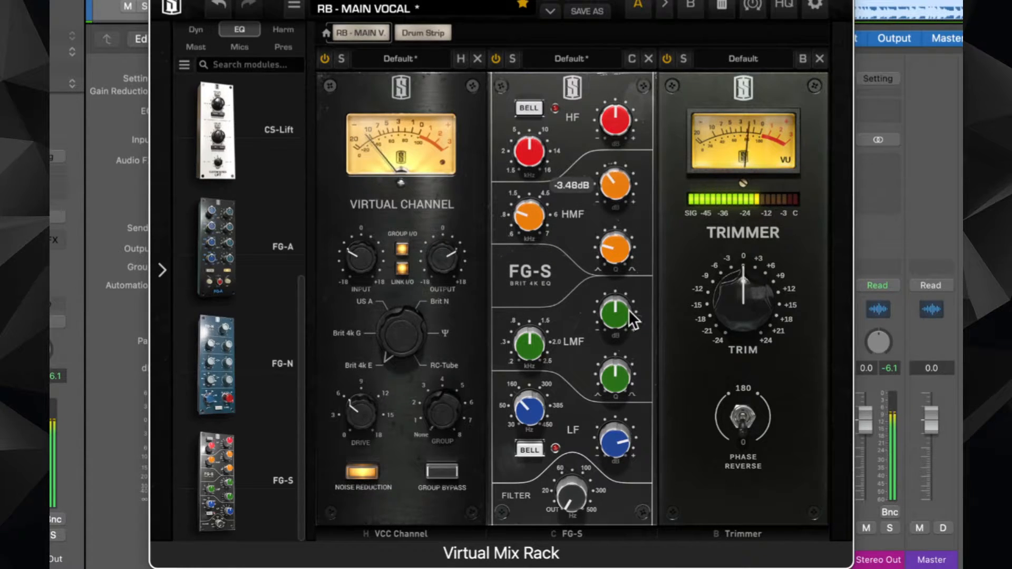
- Add the FG-2A compressor from the dynamics modules between FG-S and Trimmer and set its peak reduction to 19.1
click(204, 33)
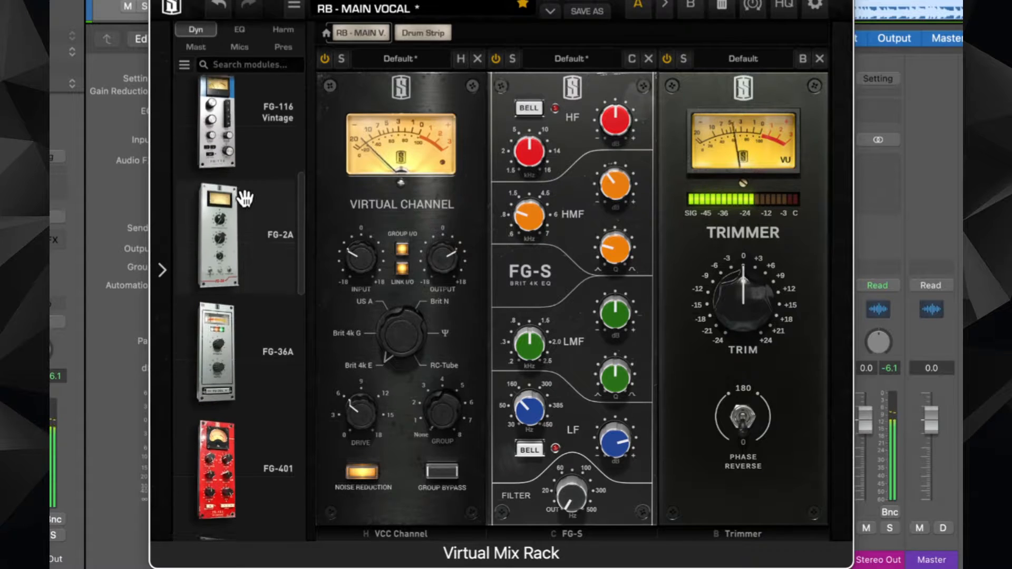
scroll(246, 198, down, 1)
mouse_move(245, 198)
scroll(244, 197, up, 3)
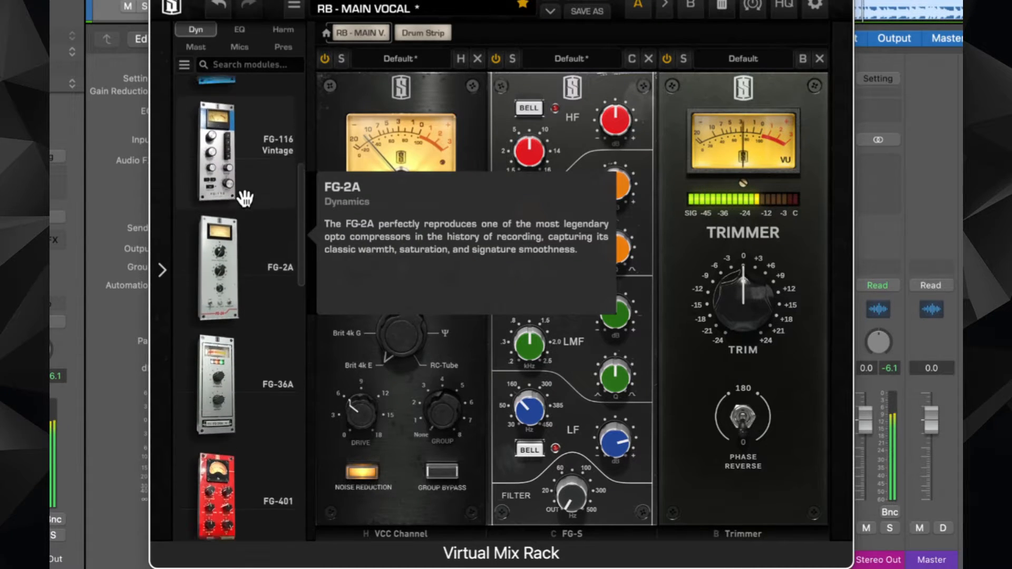
scroll(244, 168, up, 2)
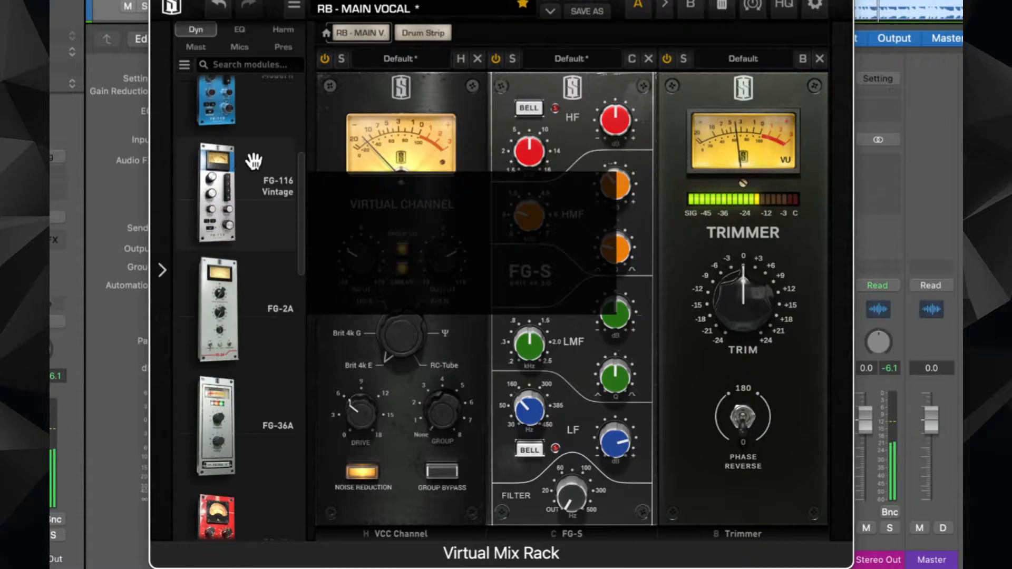
scroll(264, 279, up, 10)
scroll(261, 237, up, 3)
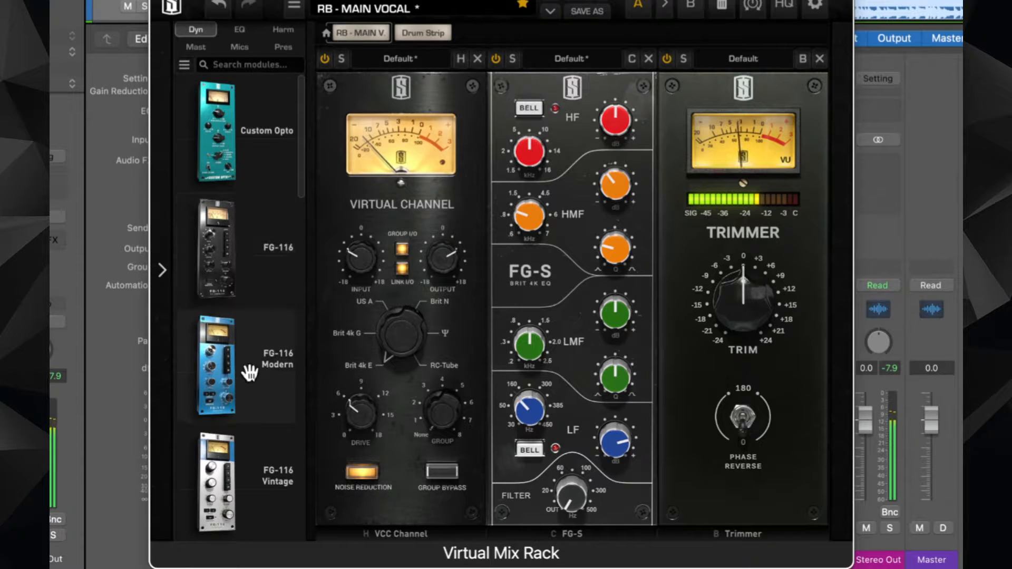
scroll(256, 481, down, 8)
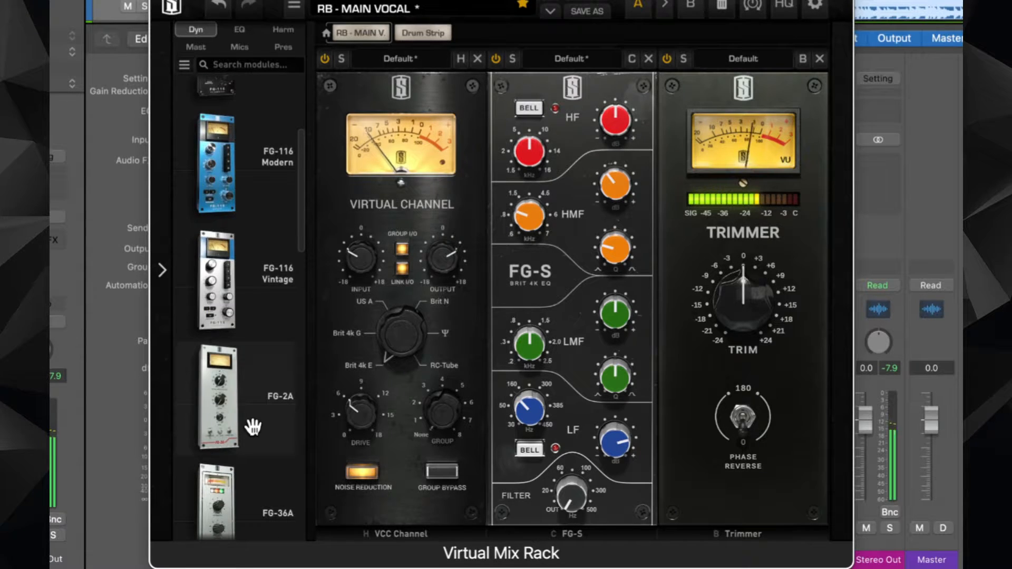
drag(269, 421, 736, 374)
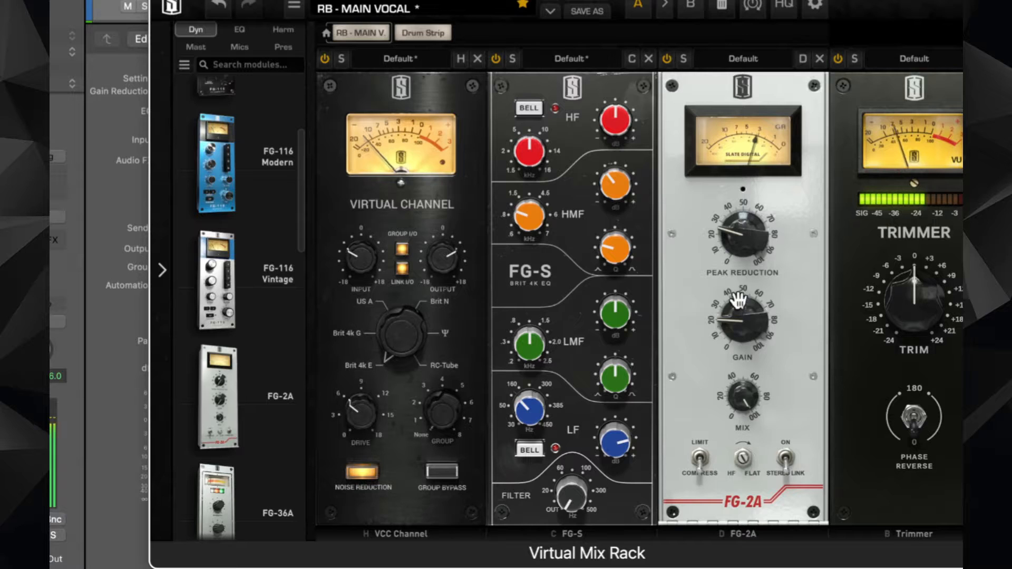
drag(745, 239, 745, 253)
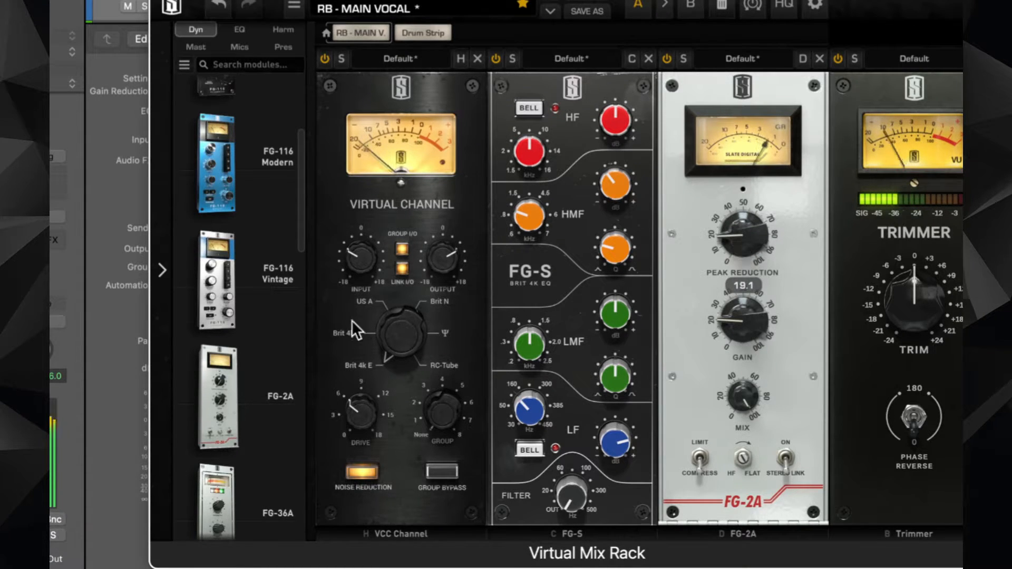
- Add the FG-116 compressor between FG-S and FG-2A, and bypass FG-2A
scroll(235, 280, up, 4)
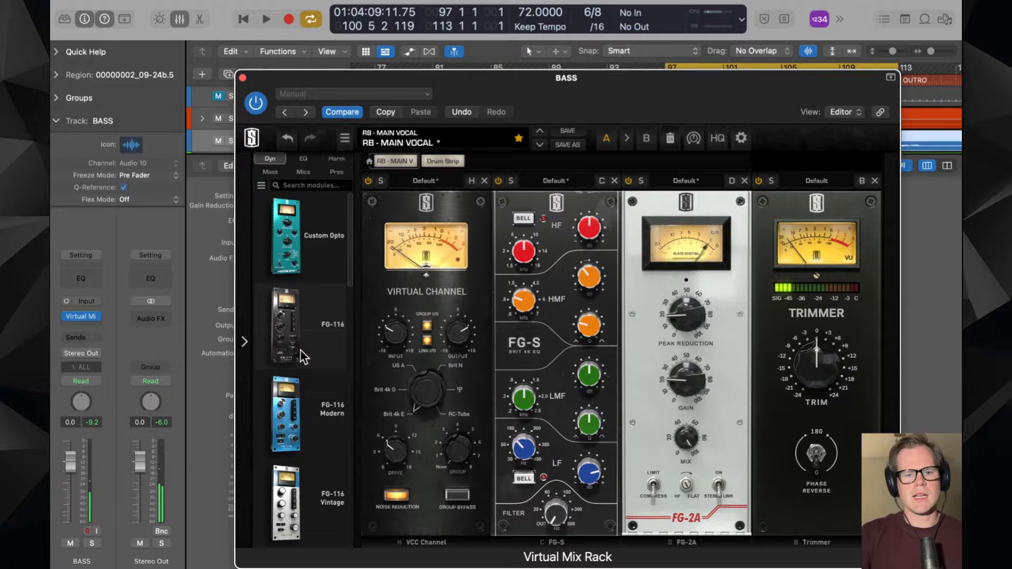
drag(235, 281, 676, 268)
drag(635, 339, 656, 348)
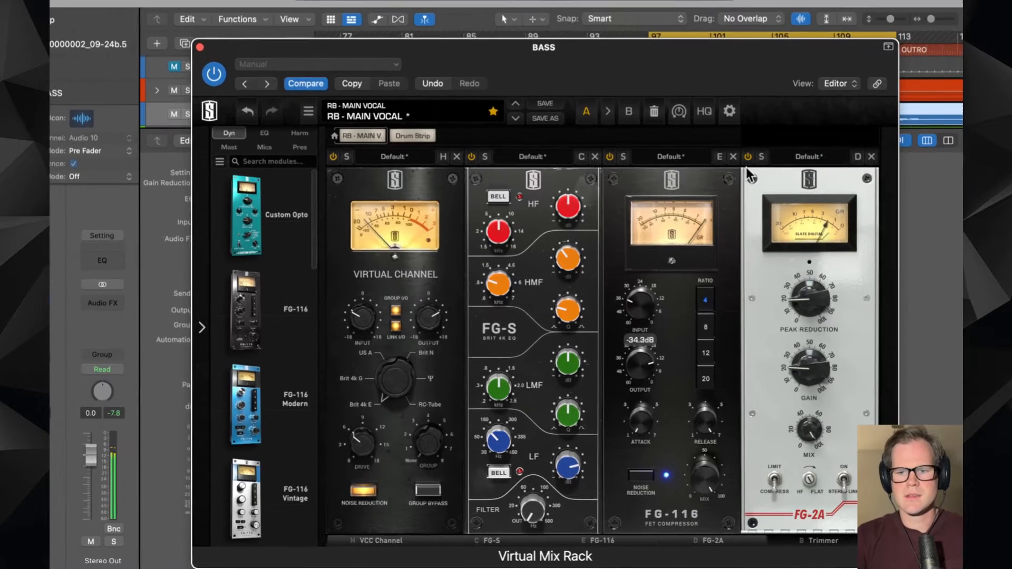
click(748, 157)
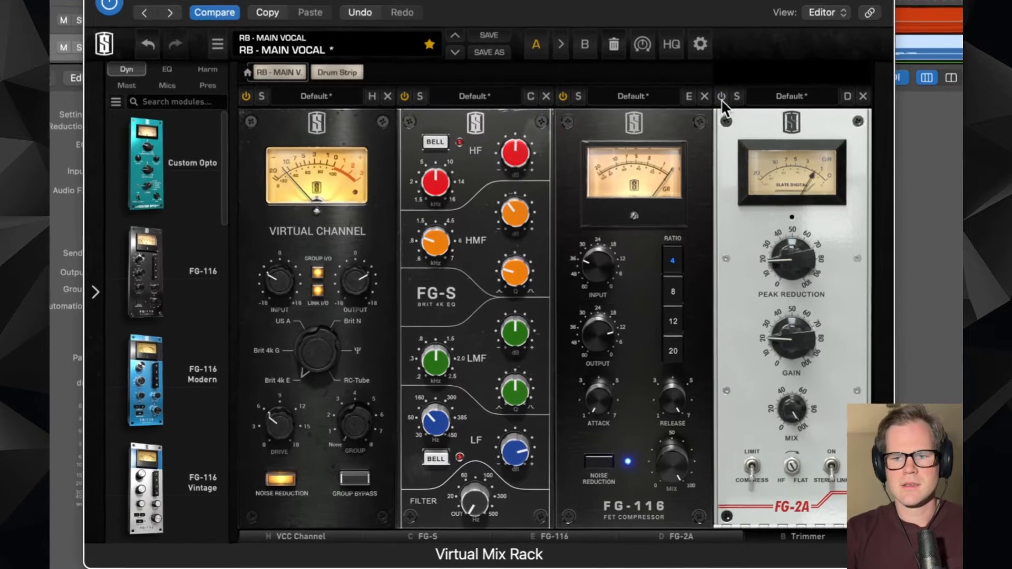
- Set the FG-116 input to about -22 dB and its output to about -23 dB
drag(649, 309, 650, 288)
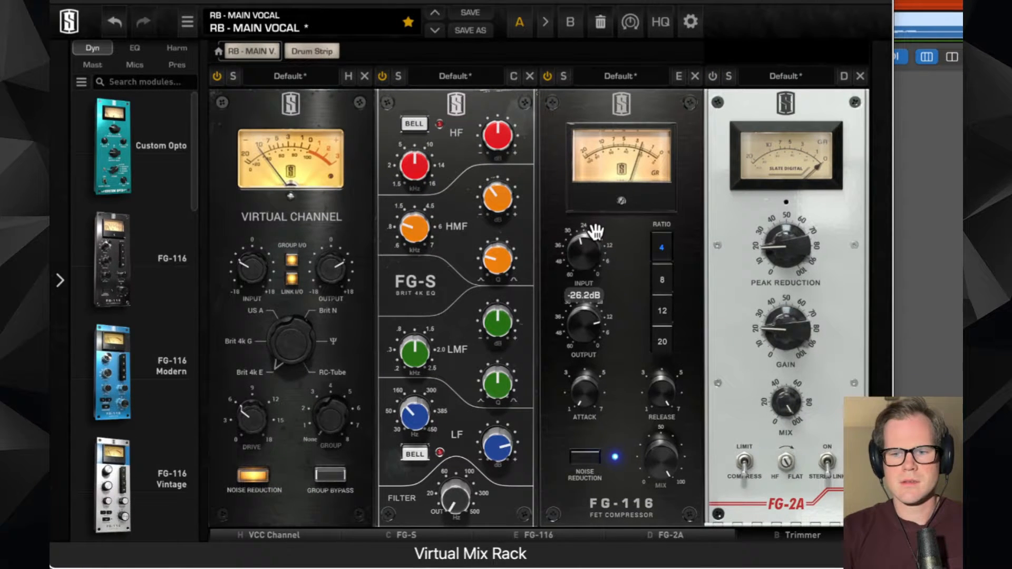
drag(596, 232, 596, 216)
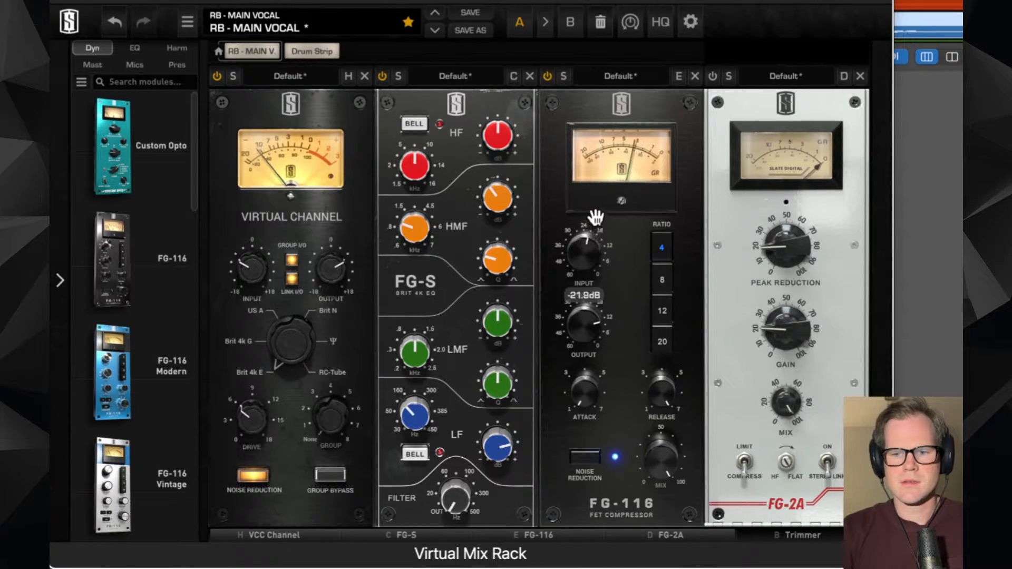
mouse_move(589, 319)
mouse_down()
mouse_move(586, 367)
mouse_move(583, 324)
mouse_up()
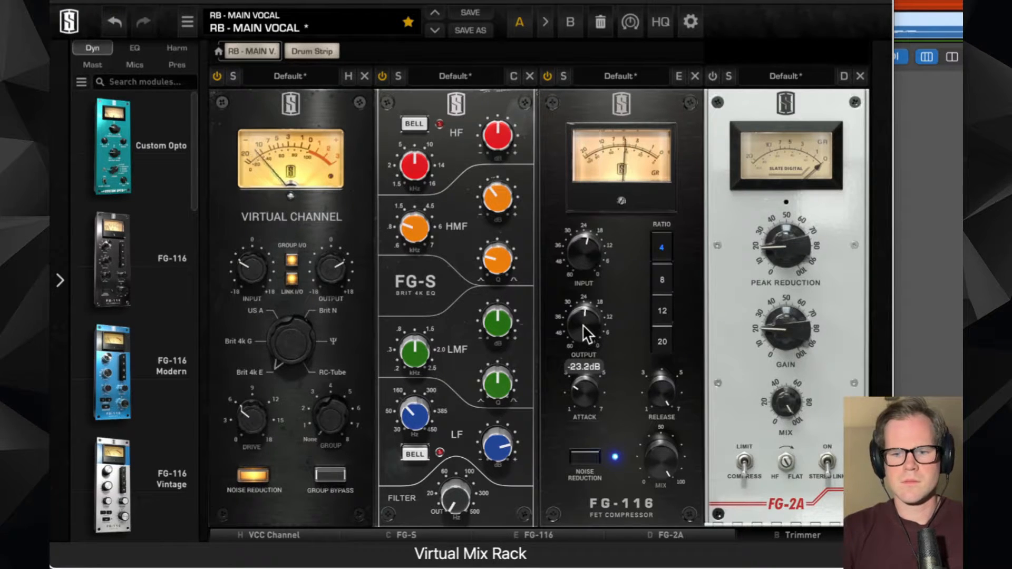
- Re-enable FG-2A, increase its peak reduction, and raise its gain to 24.7
click(711, 77)
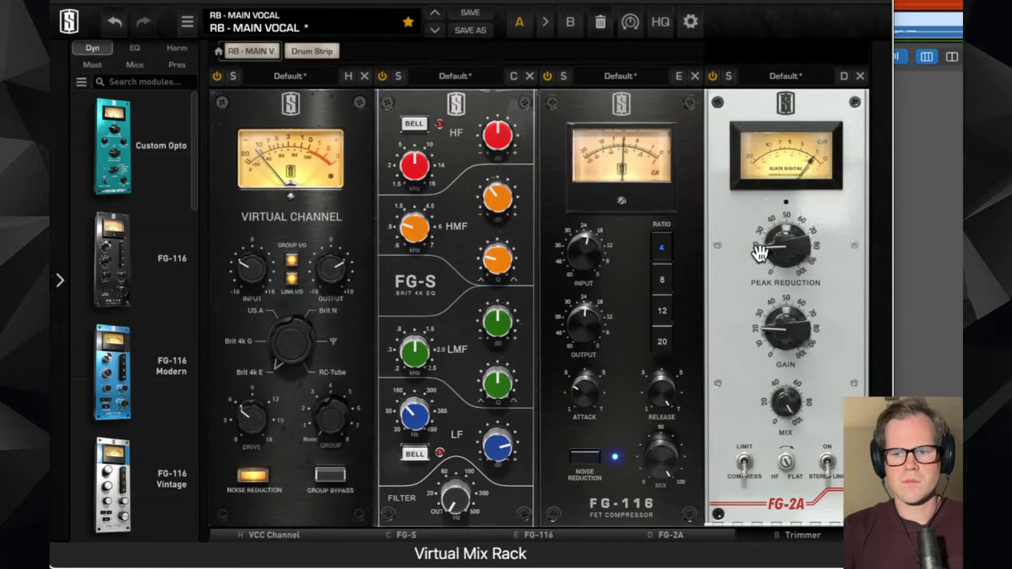
drag(787, 253, 787, 232)
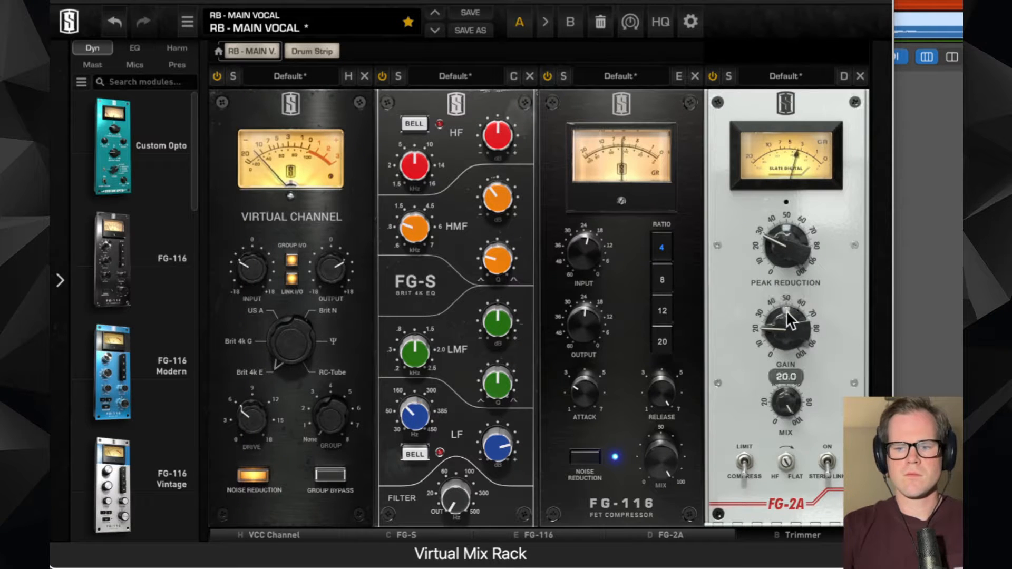
drag(787, 311, 787, 301)
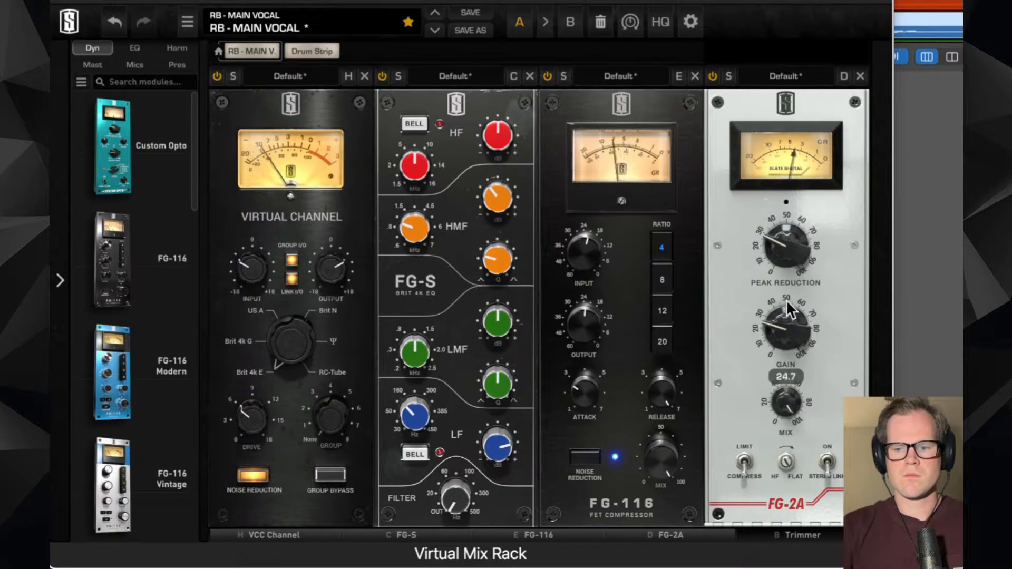
- Bring the Trimmer module into view, close the BASS Virtual Mix Rack and stop playback
click(783, 535)
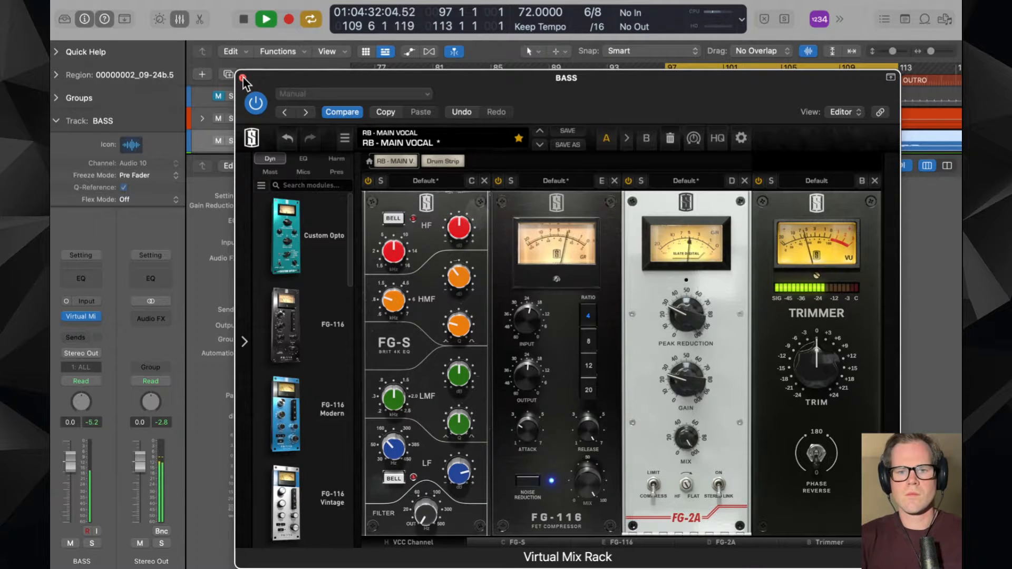
click(243, 78)
key(space)
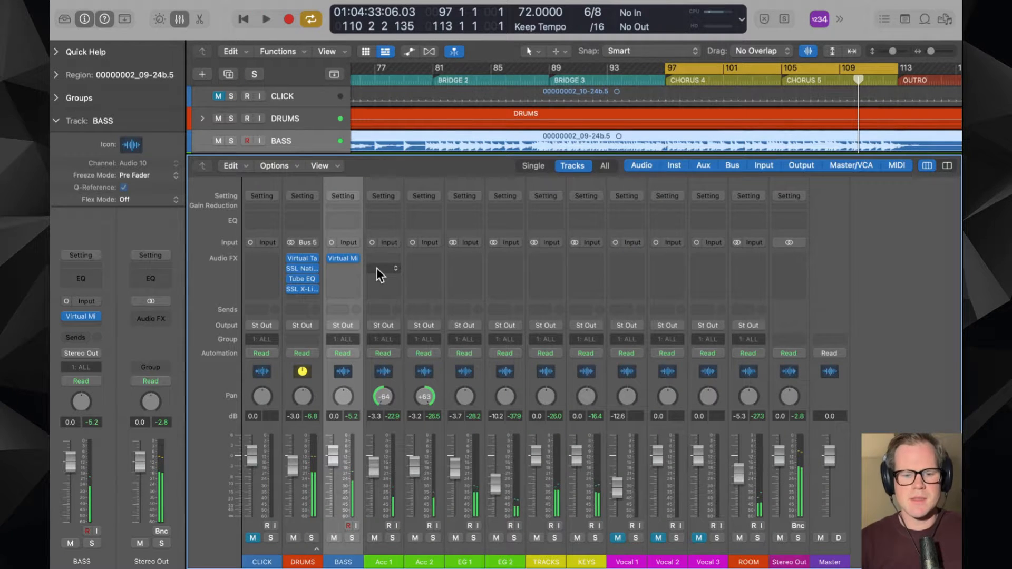
- Reopen the BASS Virtual Mix Rack to look over its EQ modules, and close it again
click(344, 258)
drag(596, 77, 517, 68)
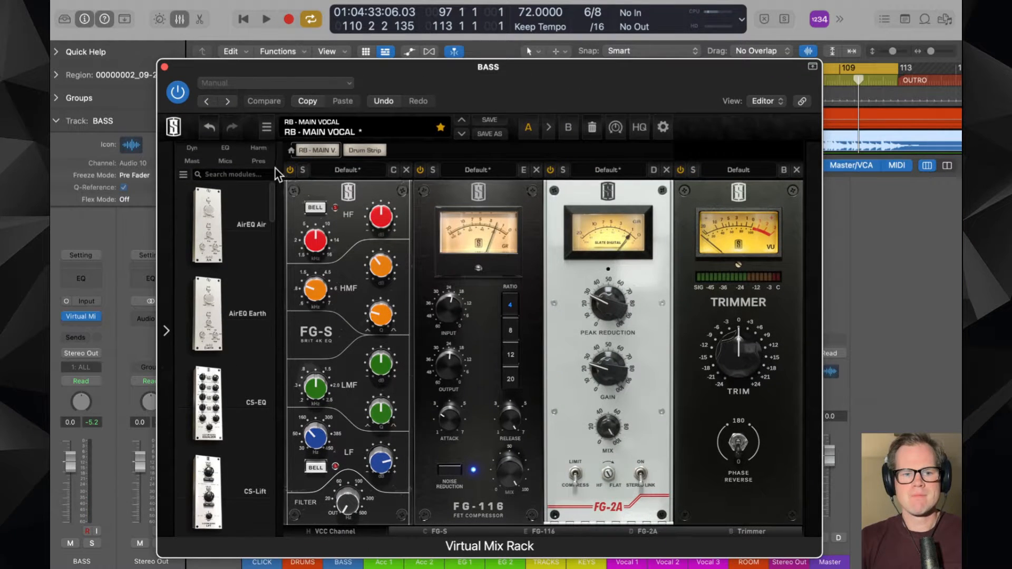
click(230, 148)
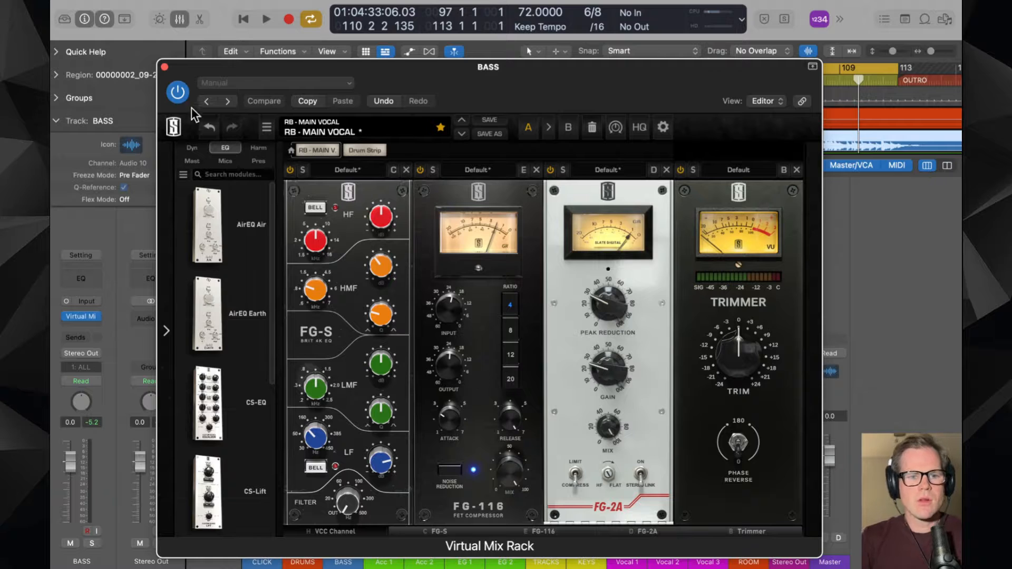
click(164, 68)
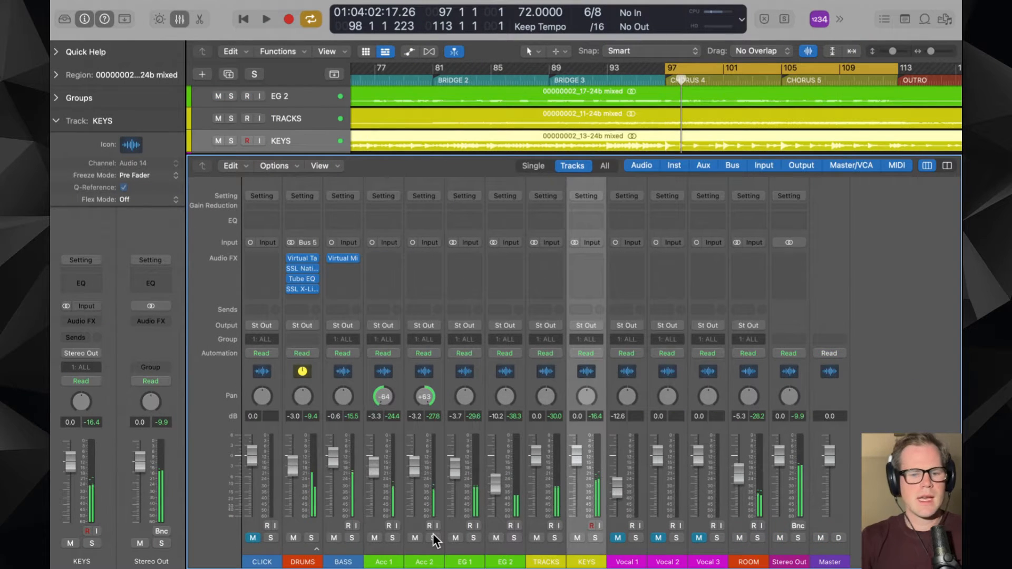
- Solo Acc 1 and Acc 2, play them, and raise their faders to -2.4 dB and -2.8 dB
click(392, 538)
click(392, 538)
key(space)
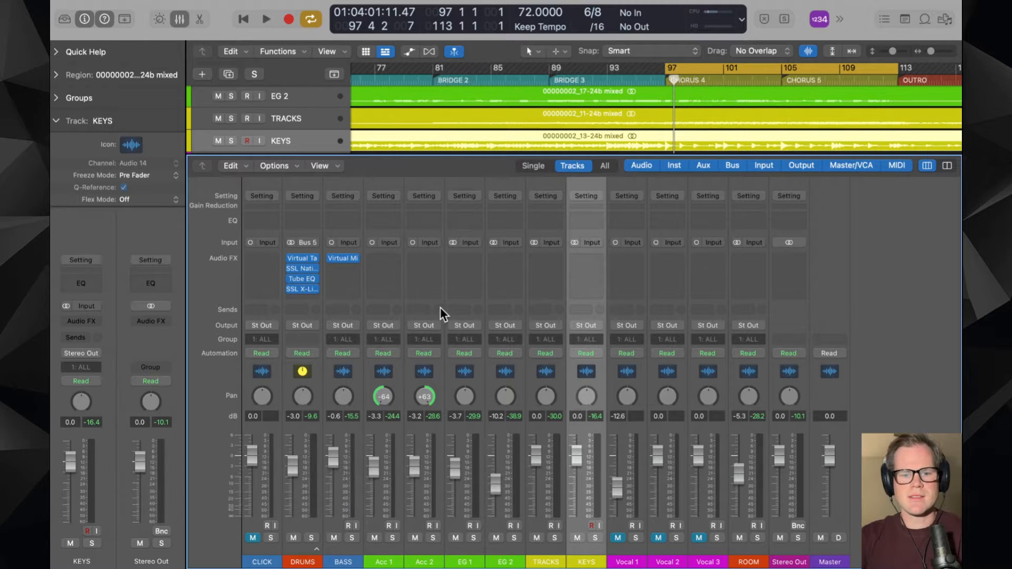
click(433, 538)
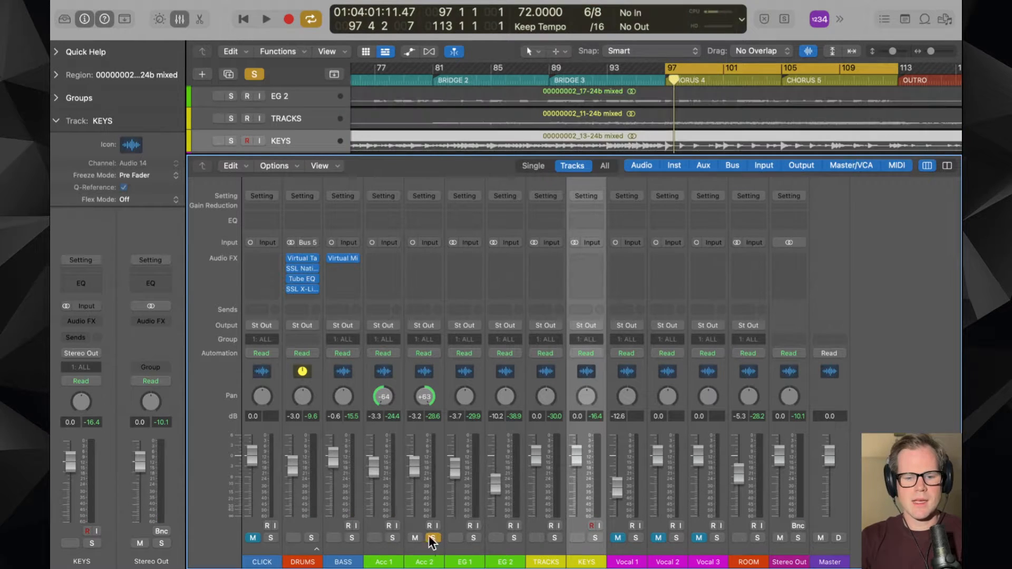
click(397, 536)
key(space)
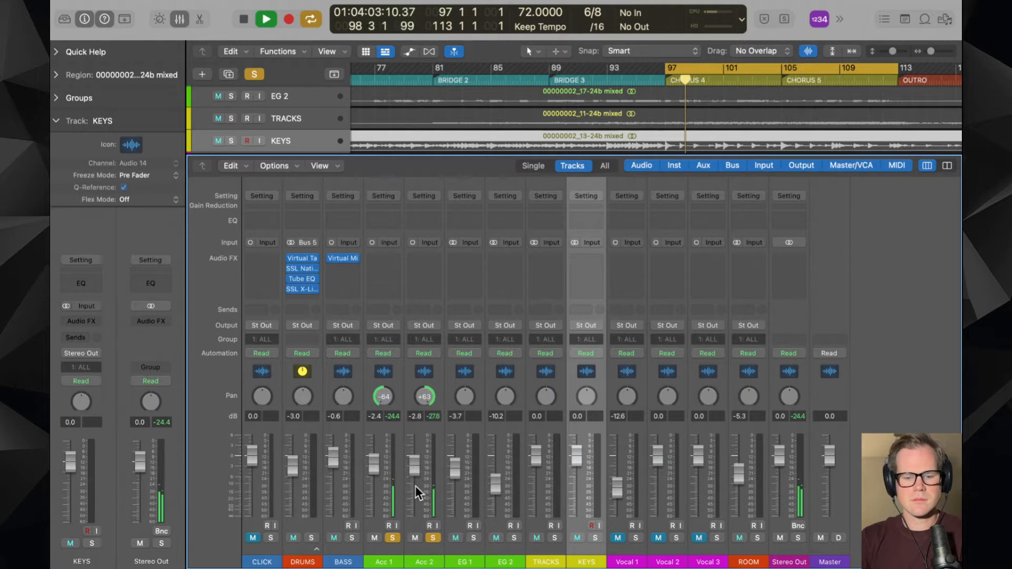
- Stop playback and group the Acc 1 and Acc 2 tracks into a Summing Stack
key(space)
click(384, 549)
shift+click(432, 548)
key(super+shift+d)
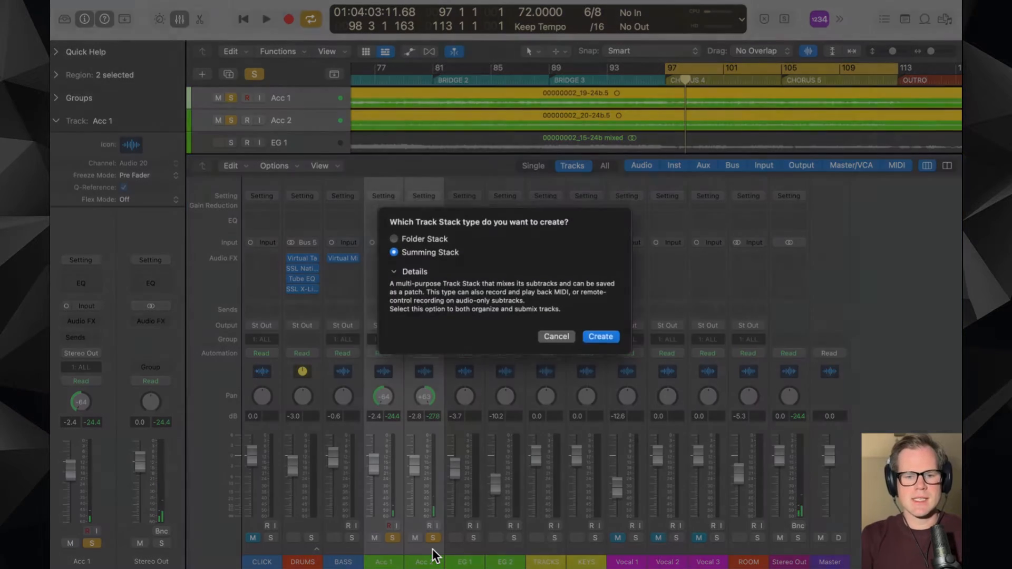
key(Return)
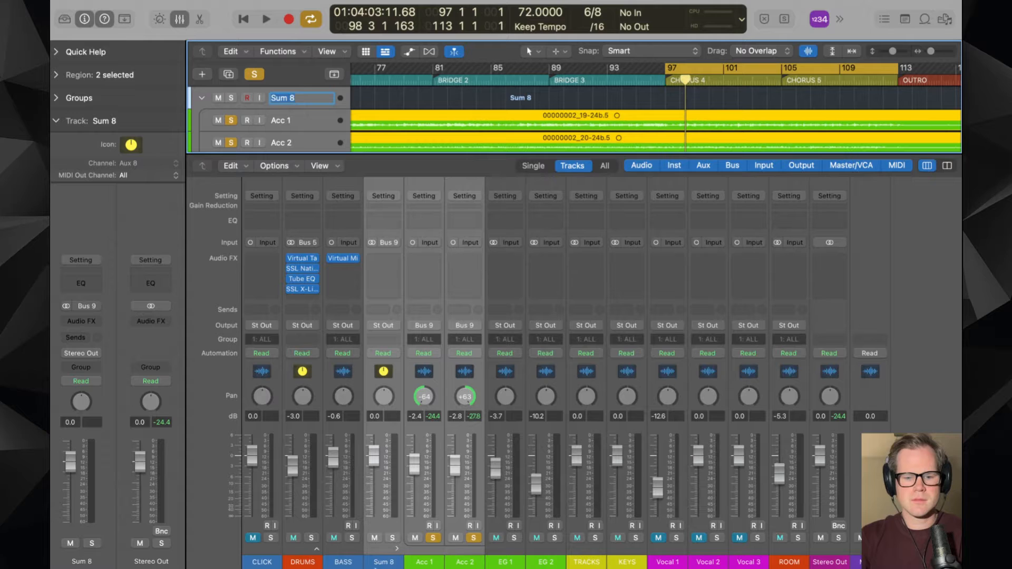
key(Return)
- Rename the new summing stack ACOUSTICS
double_click(380, 562)
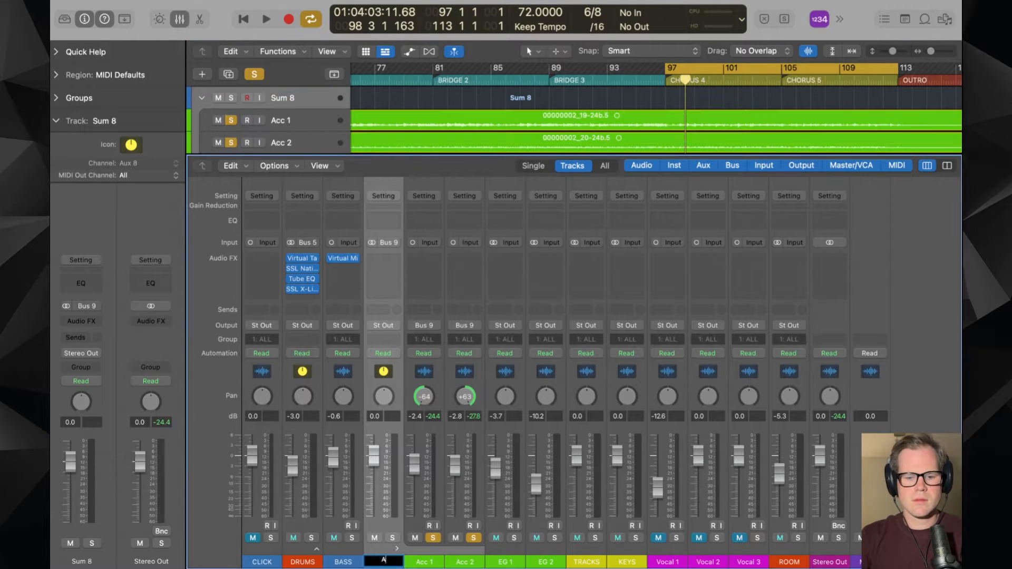
text(ACOUSTICS)
key(Return)
- Change the ACOUSTICS stack's colour to lime green, showing the full track list for it
right_click(377, 563)
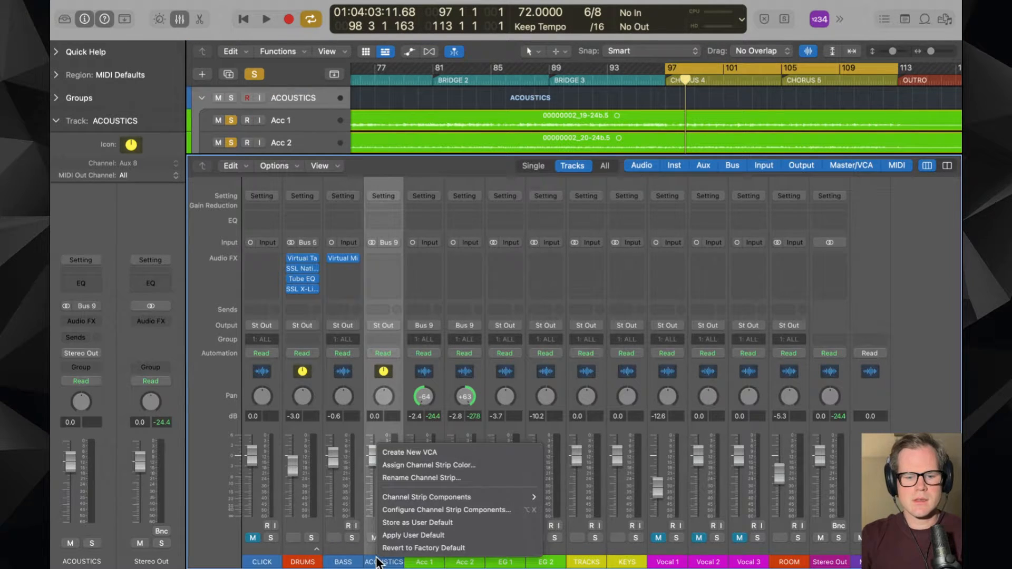
click(375, 89)
key(x)
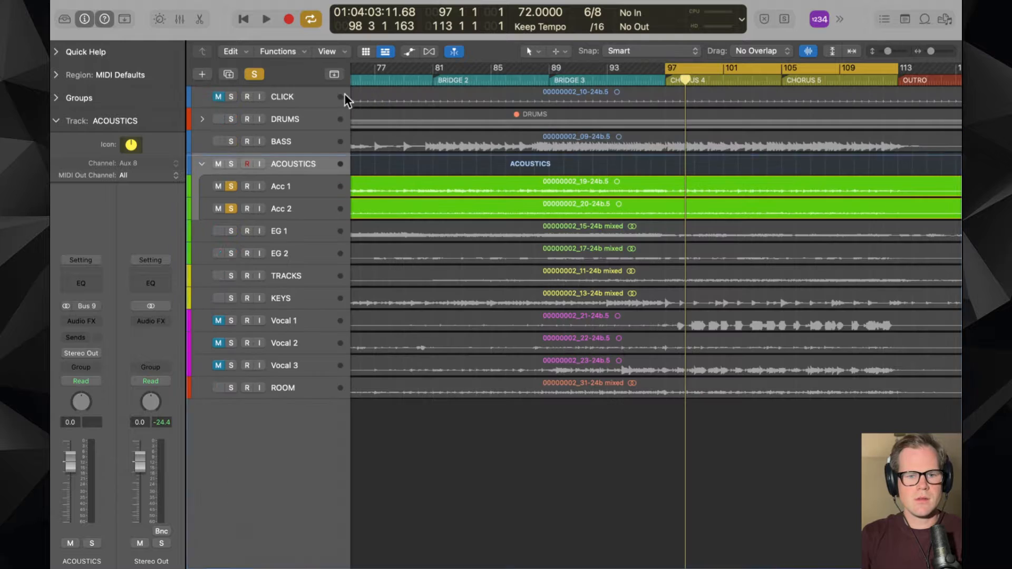
right_click(305, 162)
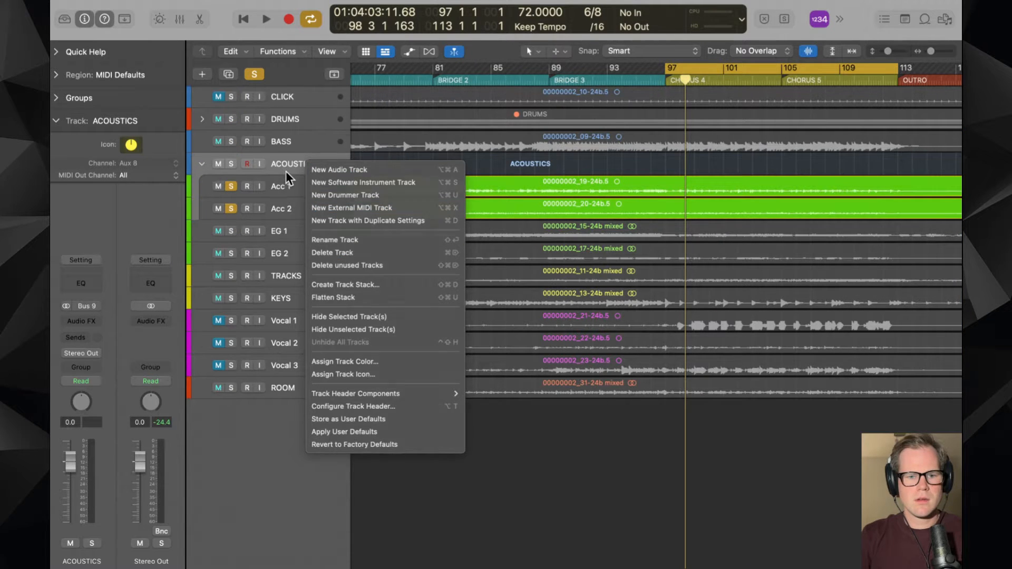
click(286, 170)
key(alt+c)
click(371, 203)
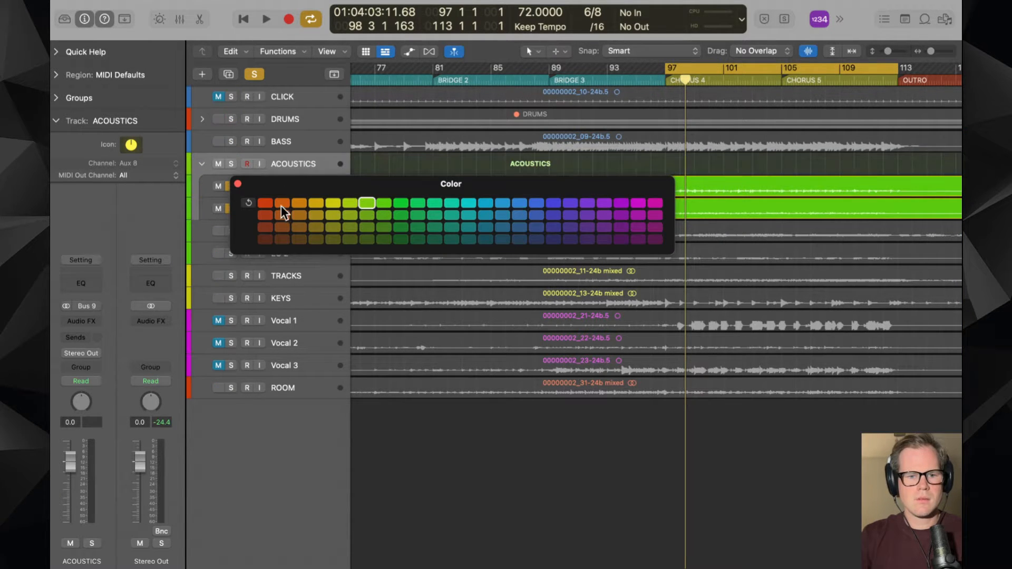
click(238, 184)
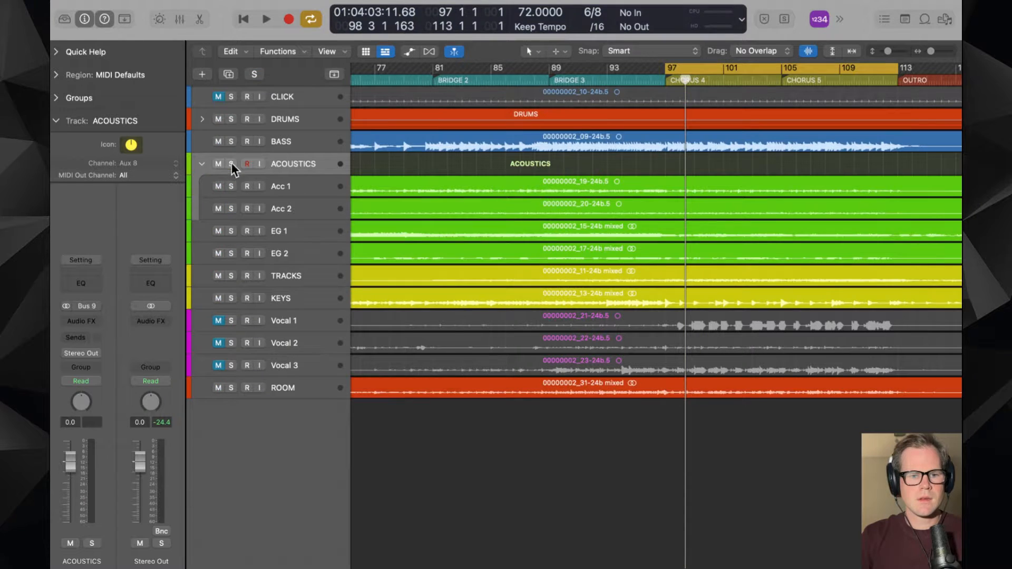
- Play the loop with ACOUSTICS soloed, bring back the mixer, take the stack out of solo and collapse it
click(232, 164)
key(space)
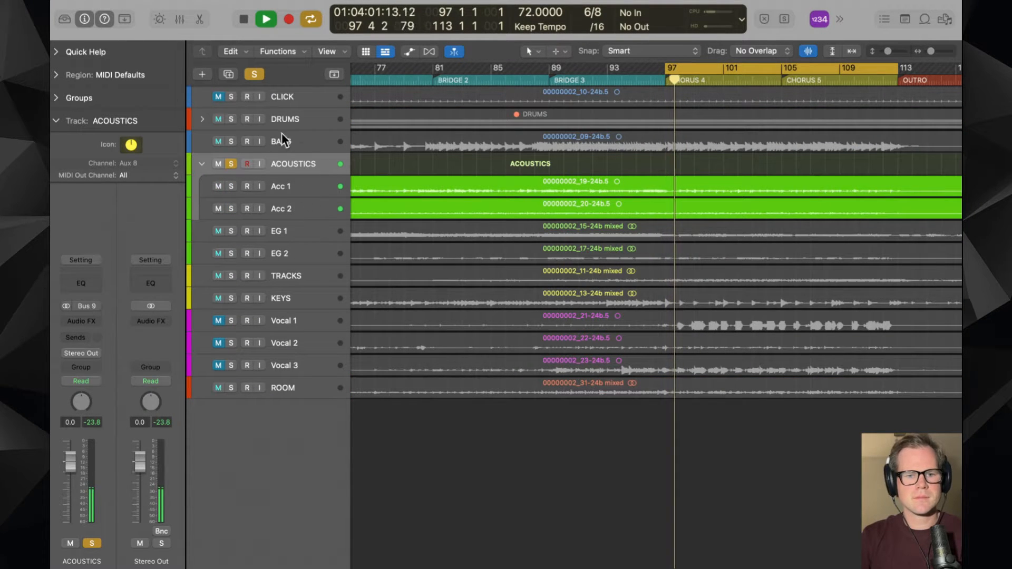
key(x)
click(392, 537)
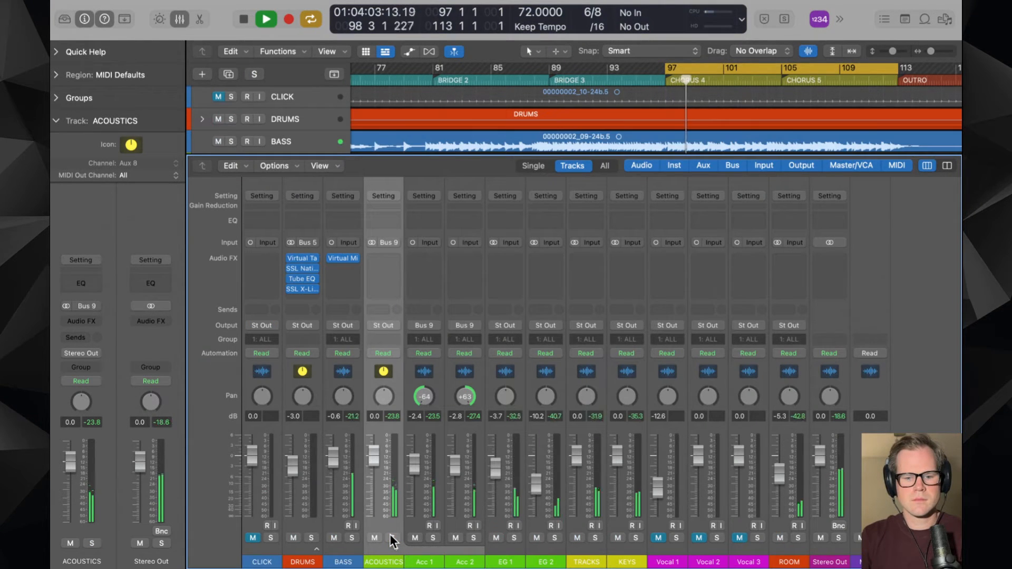
click(397, 549)
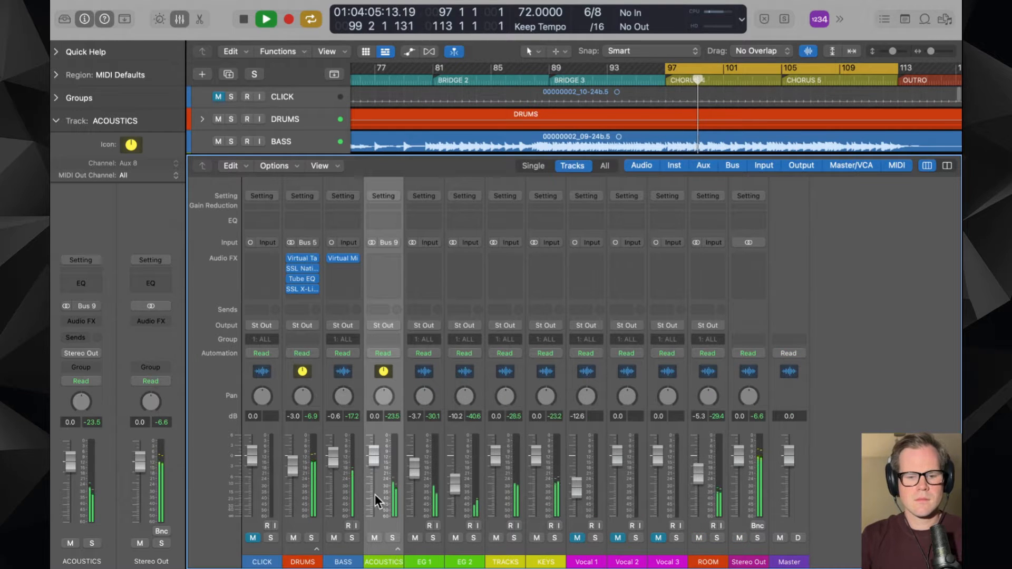
- Insert a stereo Virtual Mix Rack on the ACOUSTICS channel and reposition its window
click(392, 268)
mouse_move(481, 293)
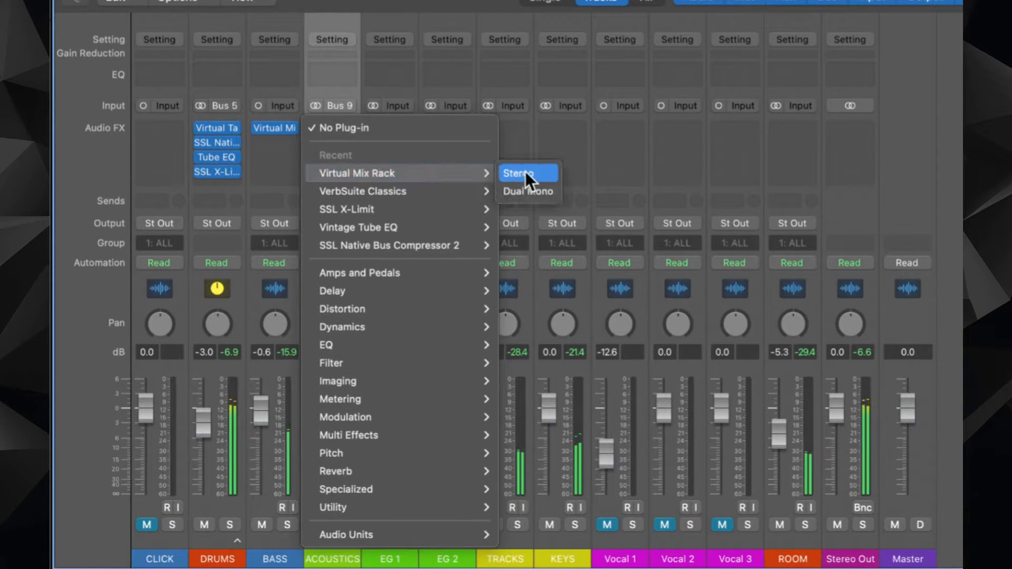
click(525, 171)
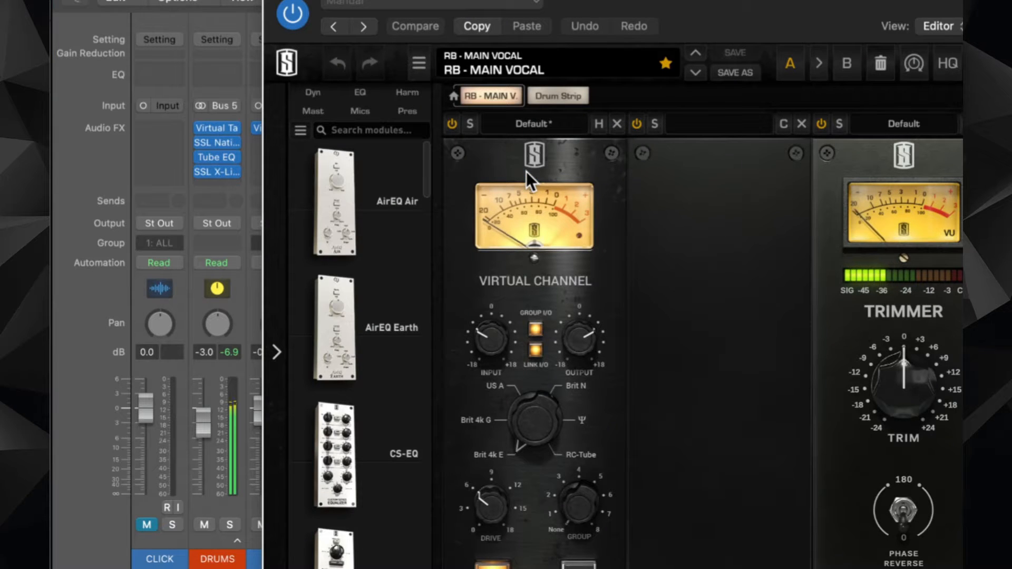
drag(657, 39, 528, 0)
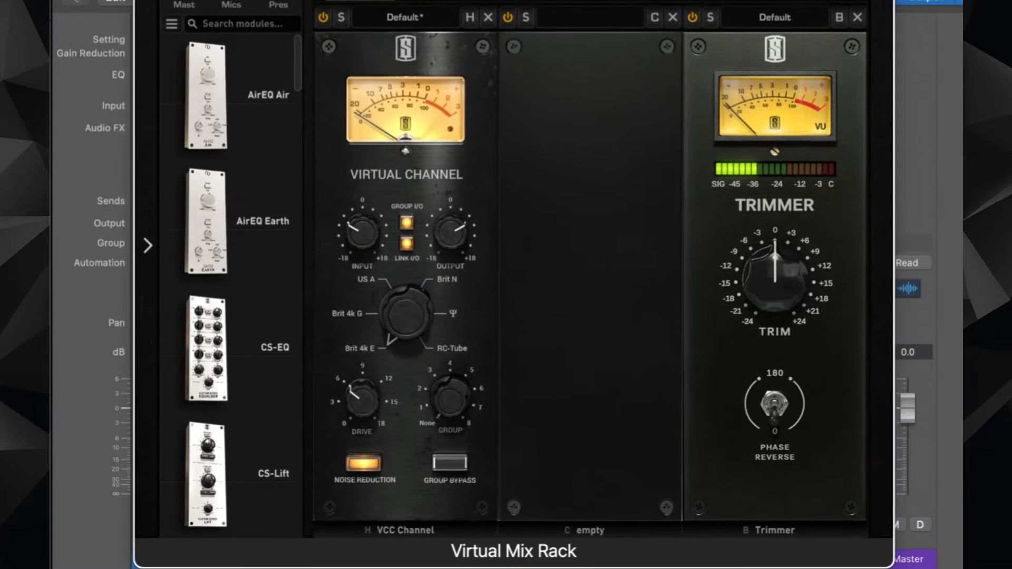
- Add the FG-S EQ to the rack's empty slot and set its filter to about 72 Hz
scroll(244, 323, down, 5)
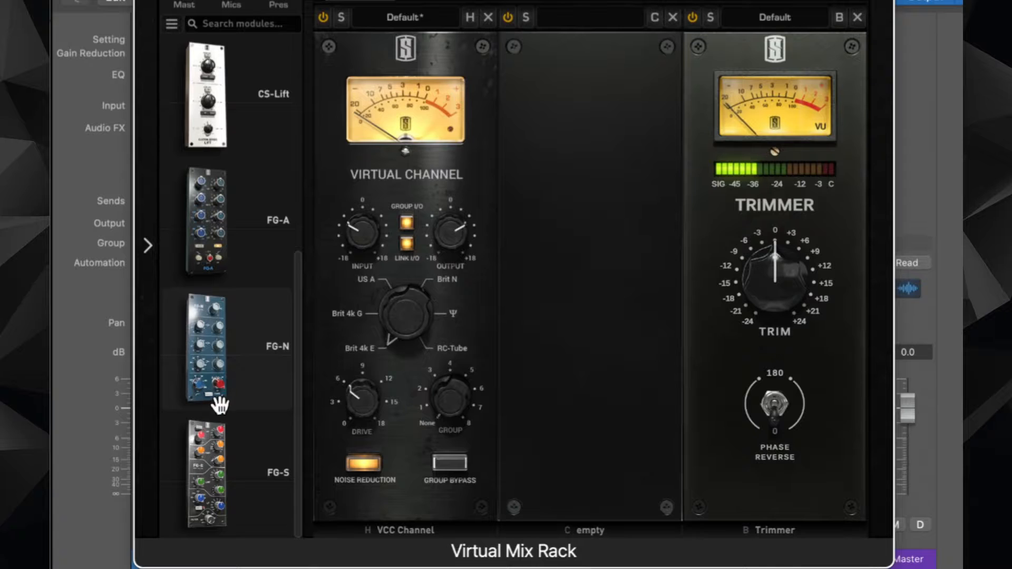
drag(207, 464, 468, 384)
drag(594, 477, 596, 402)
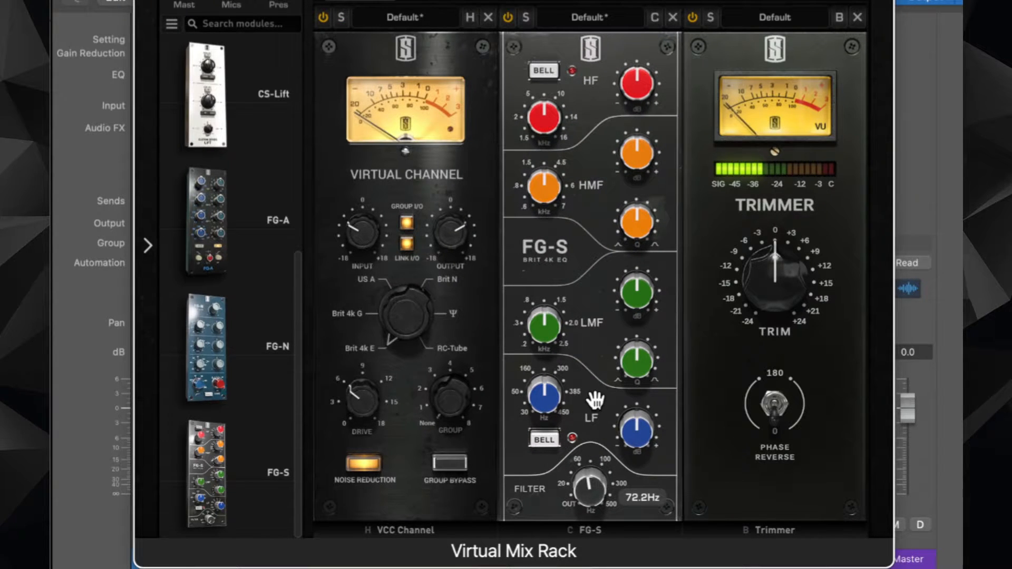
mouse_move(593, 479)
mouse_down()
mouse_move(593, 470)
mouse_move(593, 479)
mouse_up()
- Sweep the FG-S HMF band with Q about 2.18, leave it at a slight cut, and boost the HF band
drag(636, 149, 636, 70)
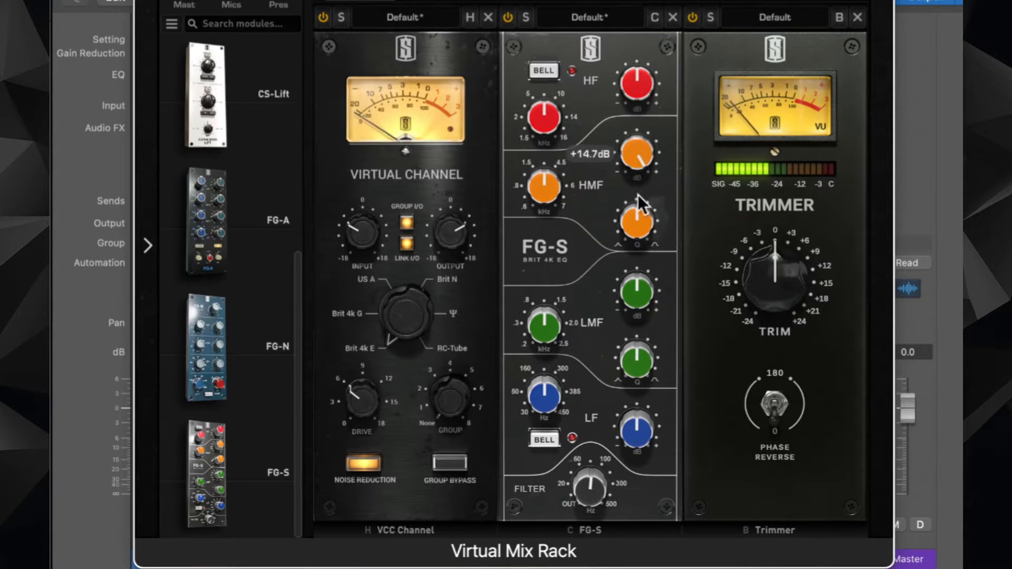
drag(637, 209, 637, 254)
drag(541, 192, 542, 176)
drag(644, 231, 644, 239)
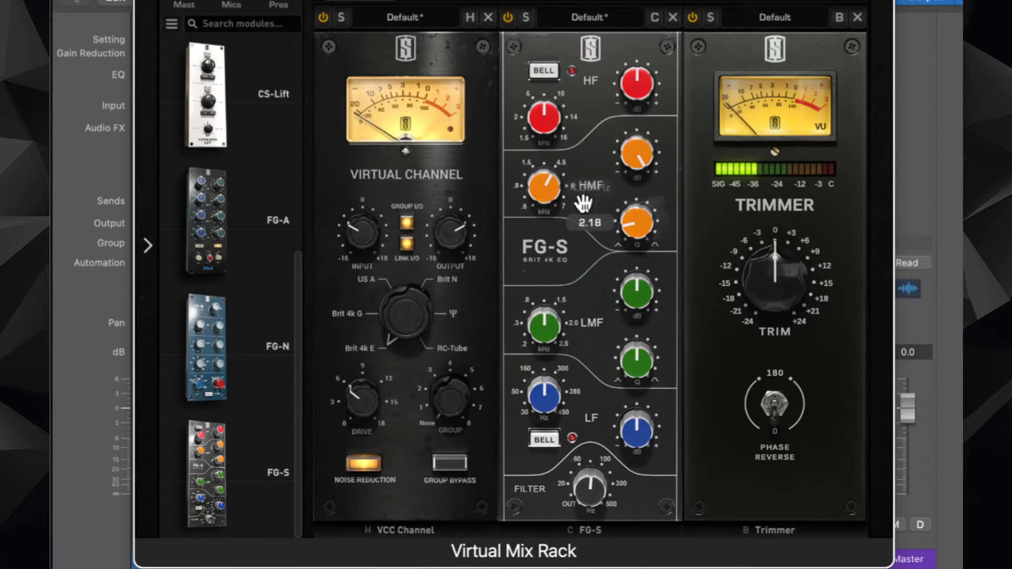
drag(549, 176, 549, 175)
drag(637, 153, 638, 255)
drag(637, 100, 634, 55)
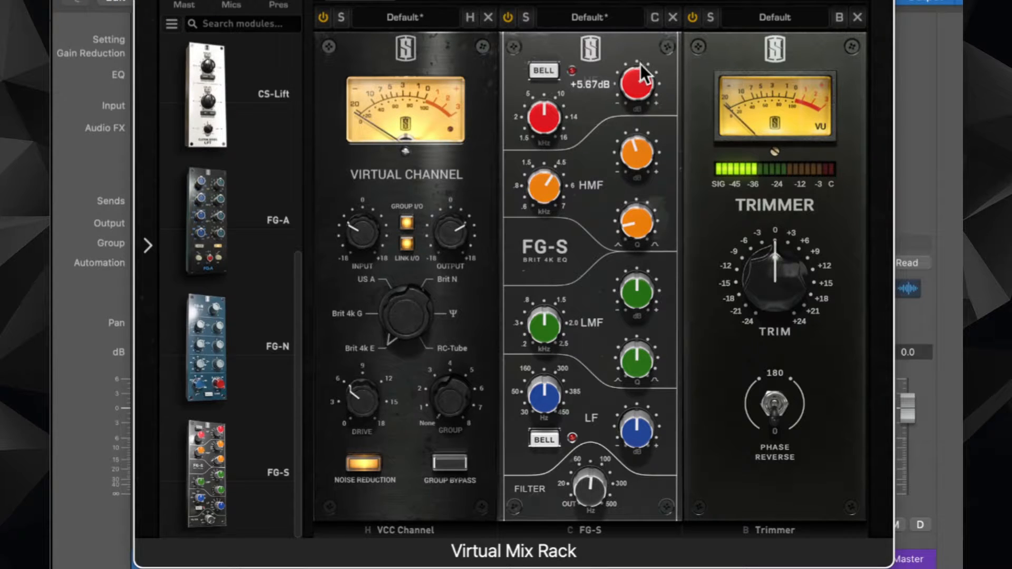
- Sweep a boosted LMF band on the FG-S with Q about 1.82, and cut it by about 2.1 dB
drag(636, 283, 638, 177)
mouse_move(544, 324)
mouse_down()
mouse_move(551, 352)
mouse_move(542, 314)
mouse_up()
drag(648, 355, 646, 378)
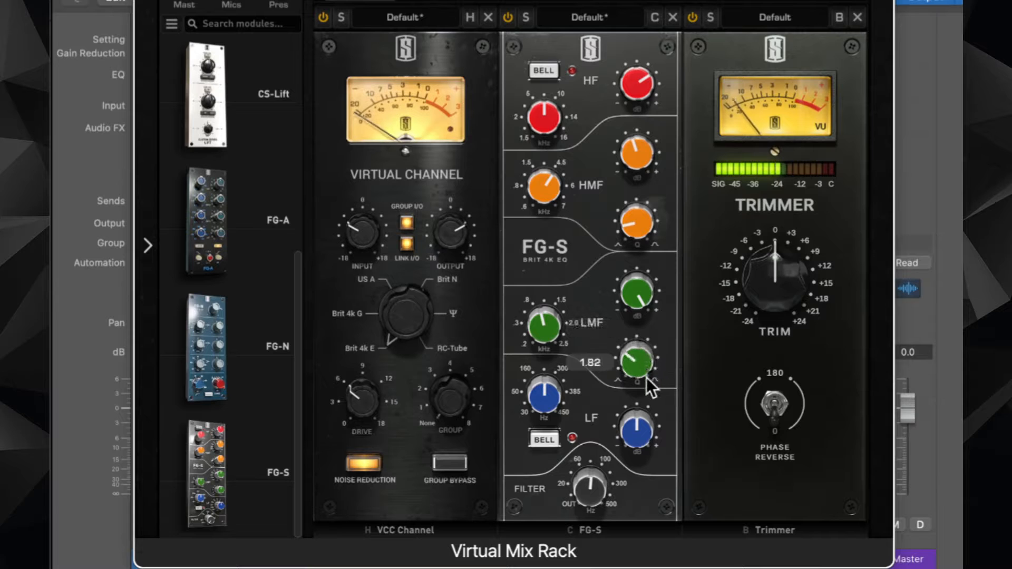
mouse_move(552, 317)
mouse_down()
mouse_move(548, 364)
mouse_move(533, 299)
mouse_move(535, 318)
mouse_up()
drag(631, 292, 636, 402)
drag(637, 289, 637, 295)
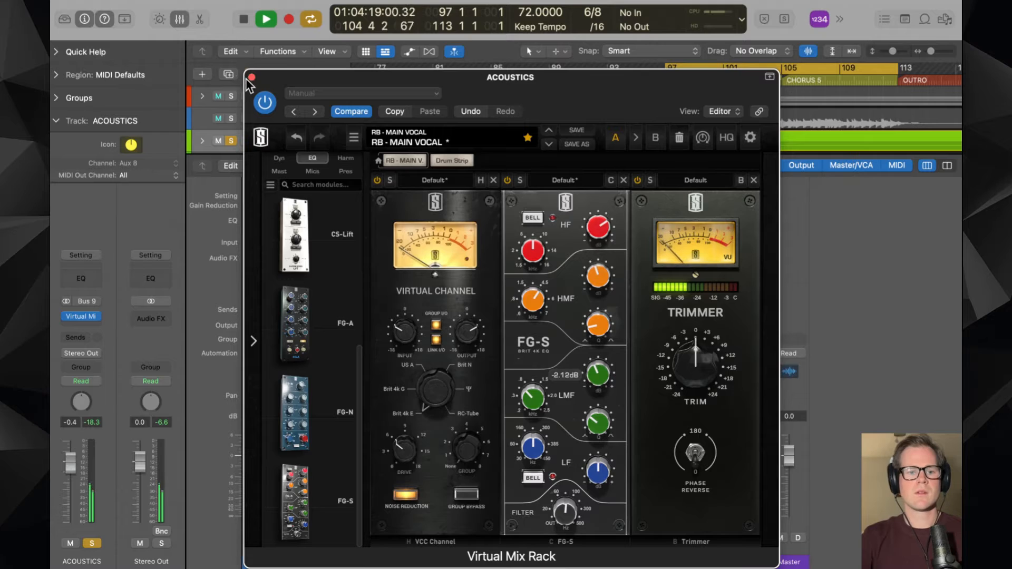
- Close and reopen the ACOUSTICS rack, add the FG-A EQ after the FG-S, and boost its LF band by 2 dB
click(249, 78)
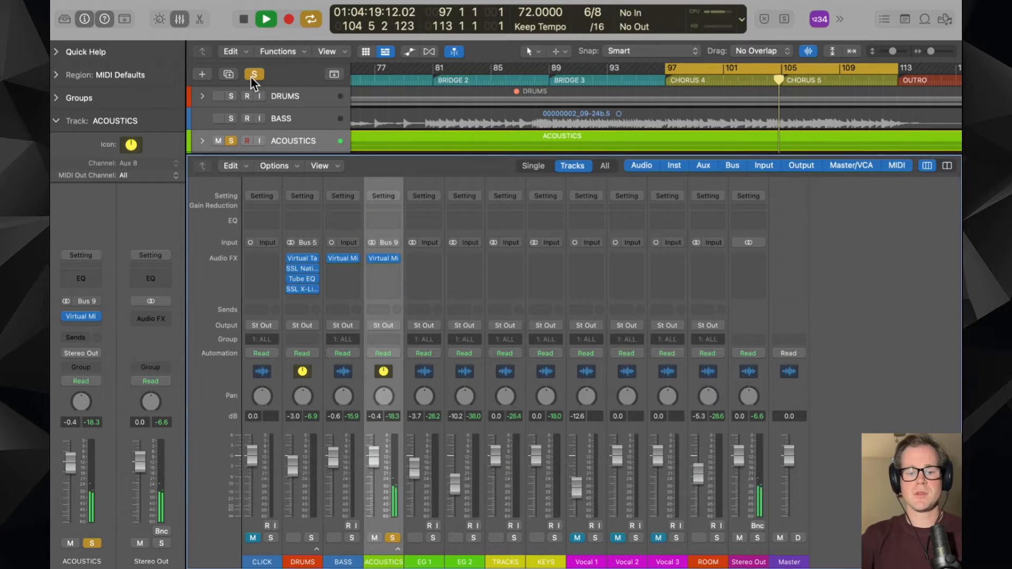
click(383, 258)
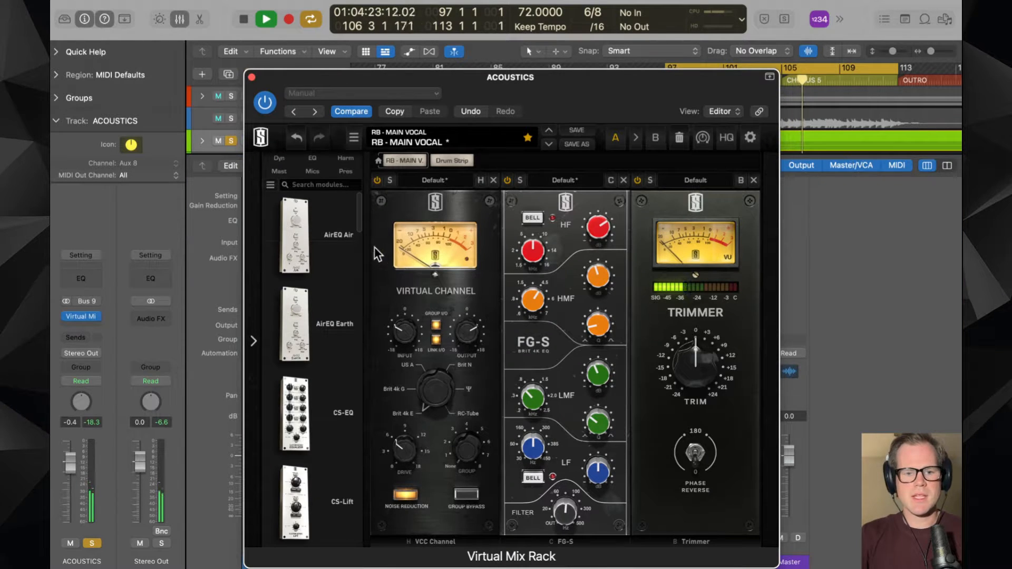
click(312, 158)
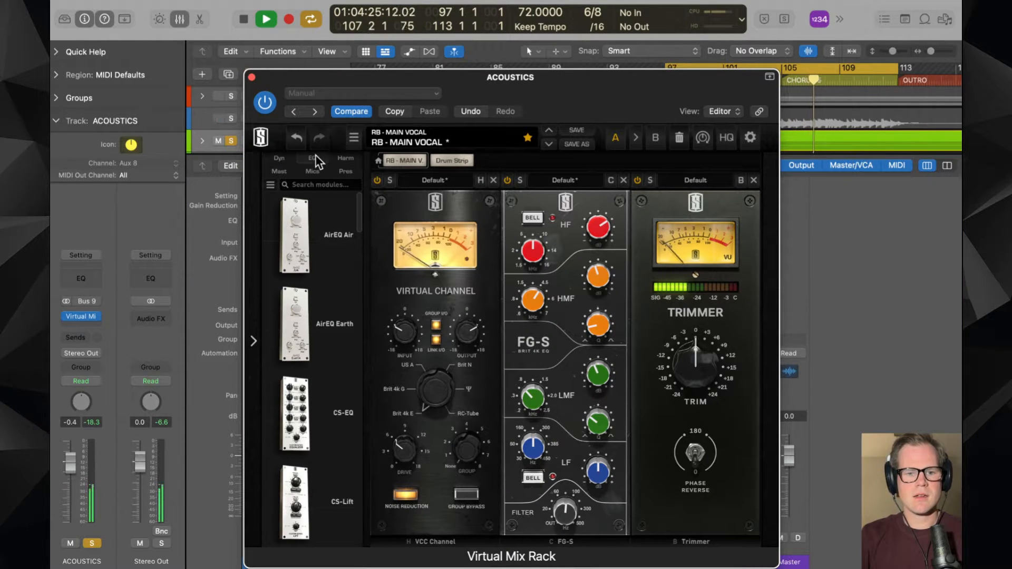
scroll(316, 264, down, 5)
drag(348, 319, 670, 284)
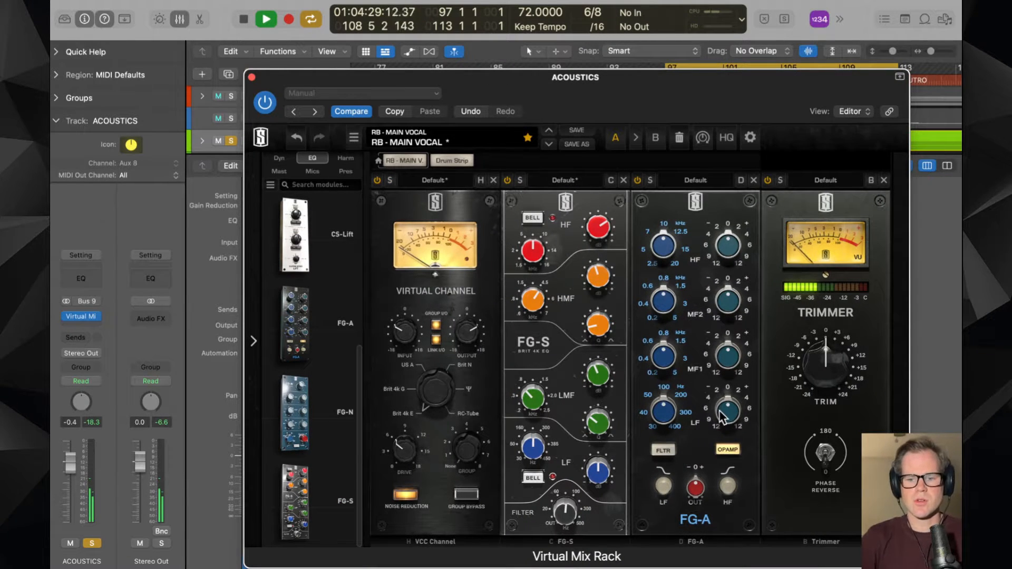
drag(722, 417, 722, 395)
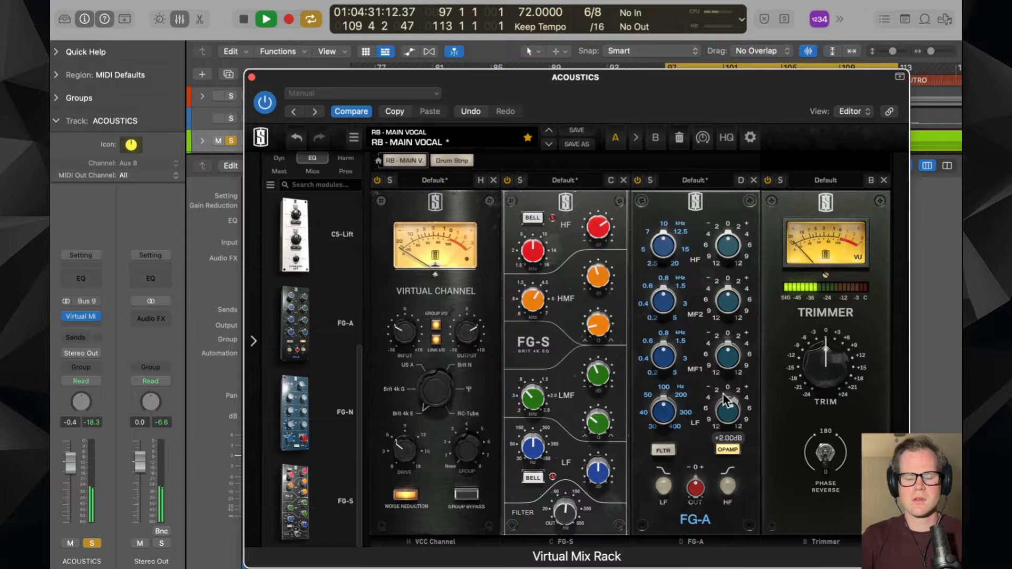
- Add the FG-116 compressor between the FG-A and the Trimmer, and take ACOUSTICS out of solo
click(279, 158)
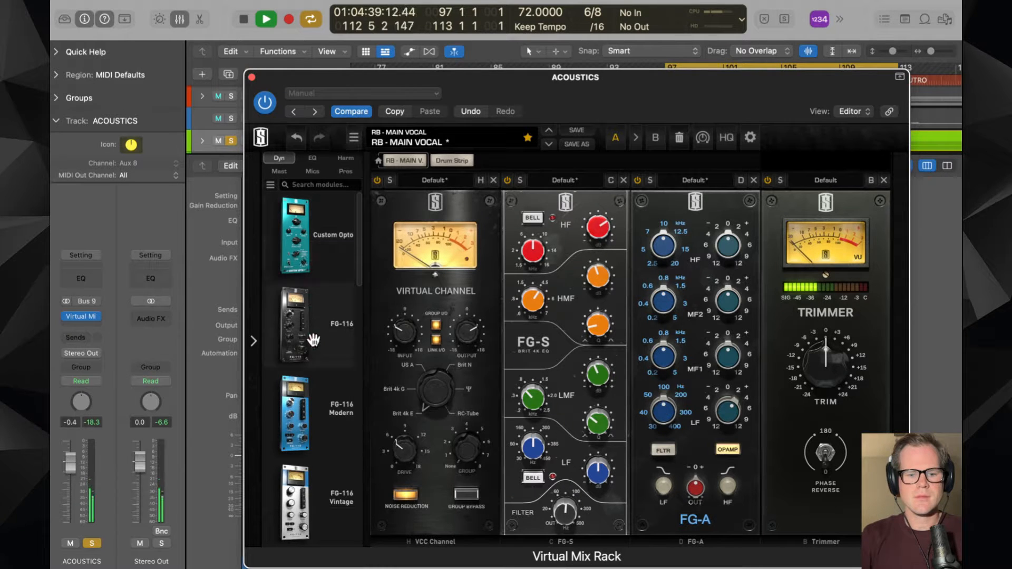
scroll(312, 407, down, 3)
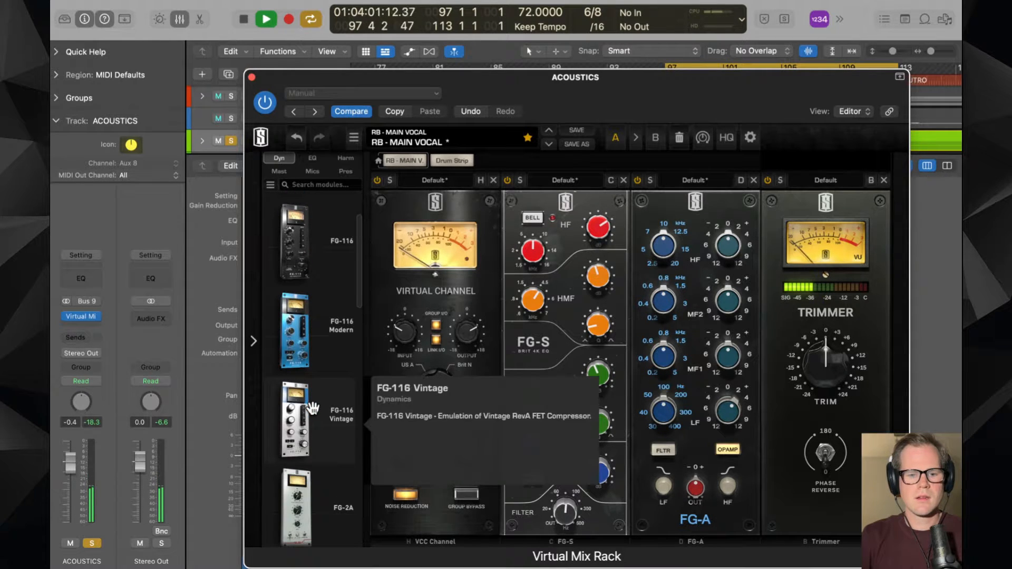
drag(303, 264, 816, 319)
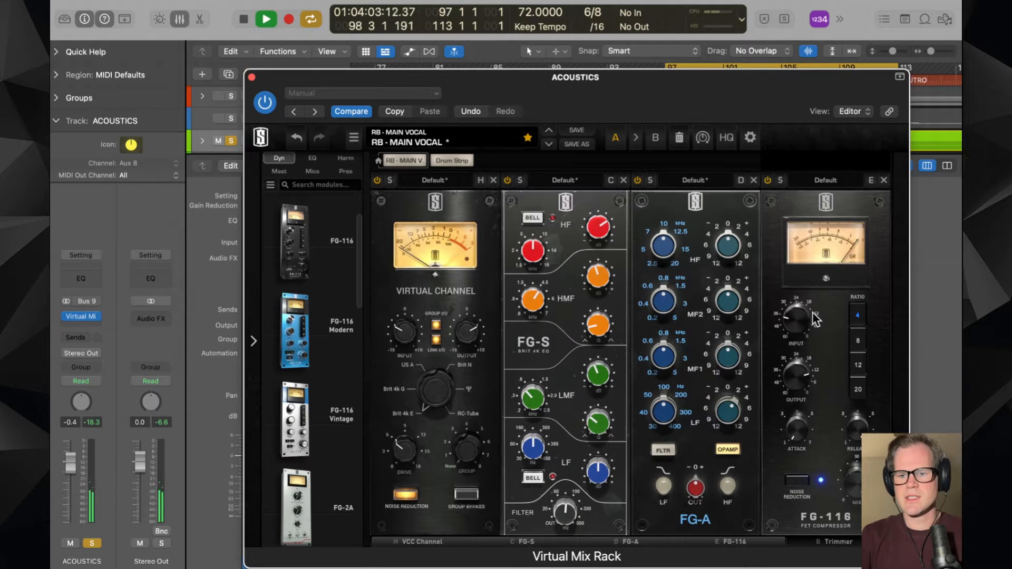
drag(773, 109, 657, 106)
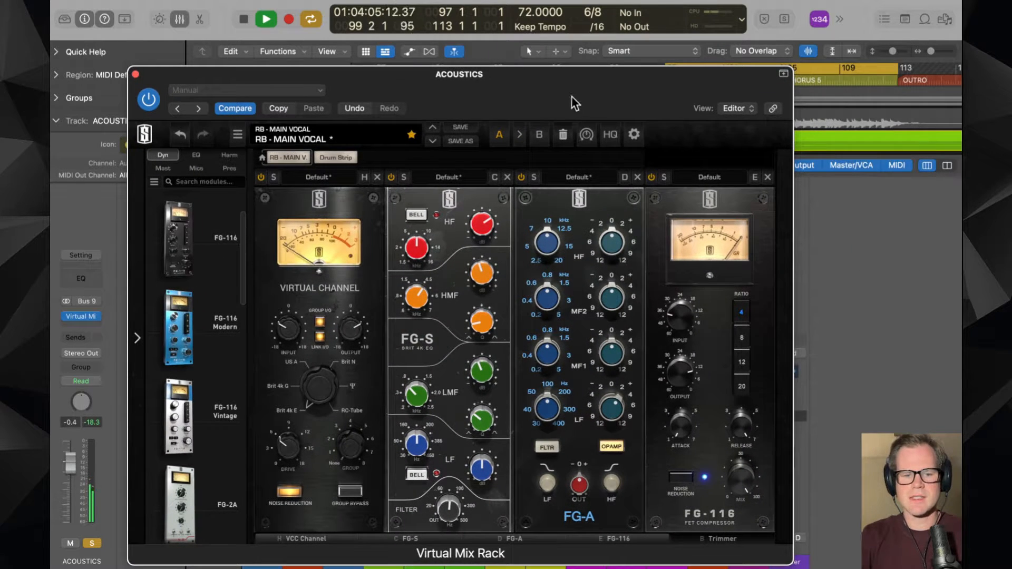
click(92, 543)
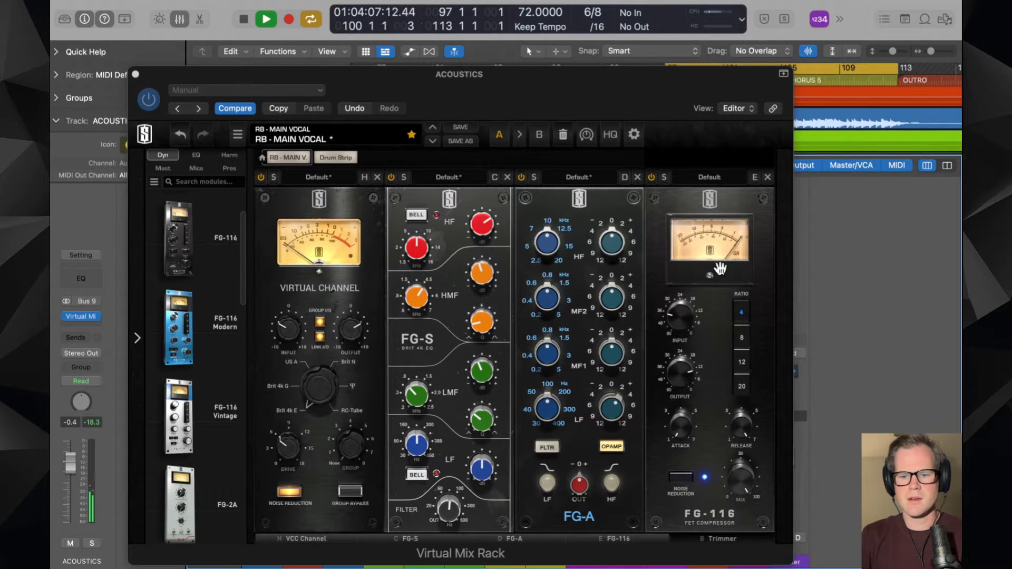
click(709, 533)
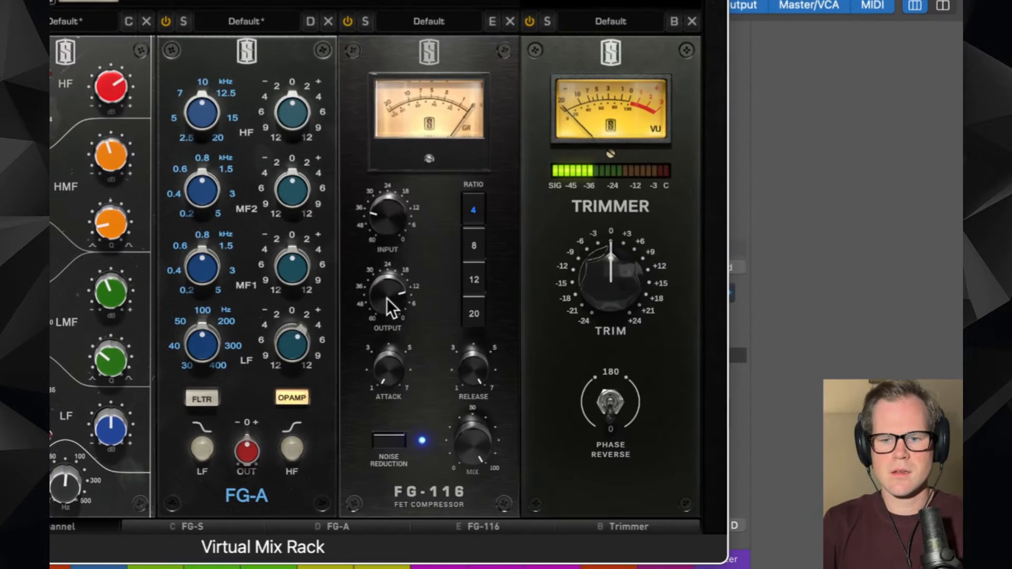
- Raise the FG-116's input, lower its output to about -27.7 dB, and adjust its attack
mouse_move(679, 396)
drag(387, 328, 391, 343)
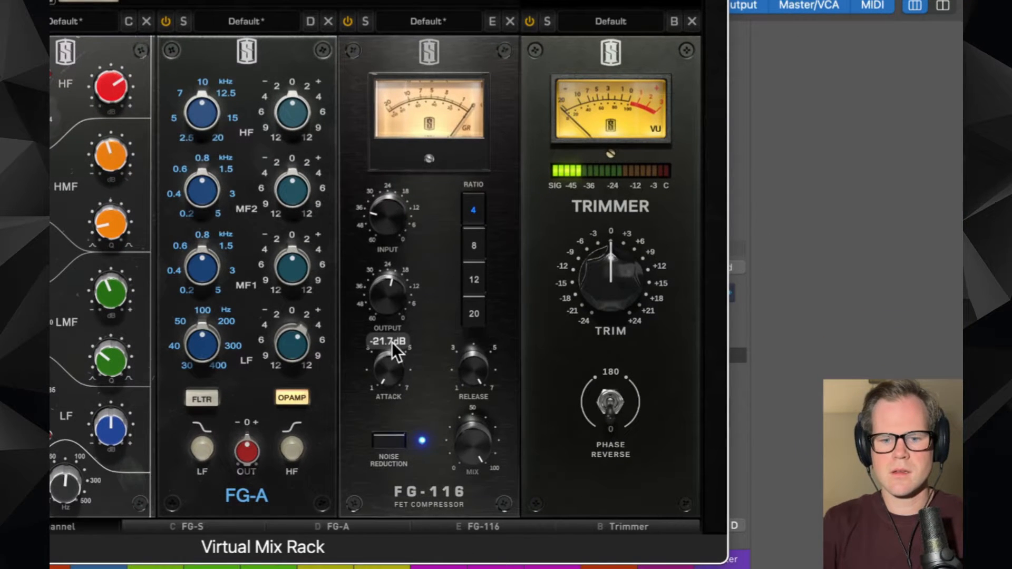
drag(391, 234, 391, 170)
drag(386, 279, 390, 314)
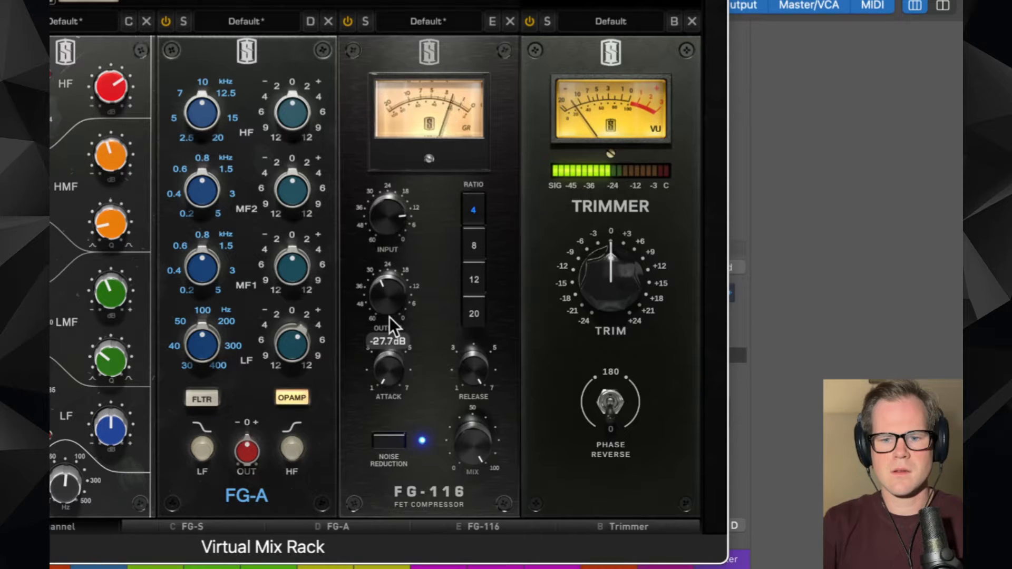
drag(389, 371, 393, 334)
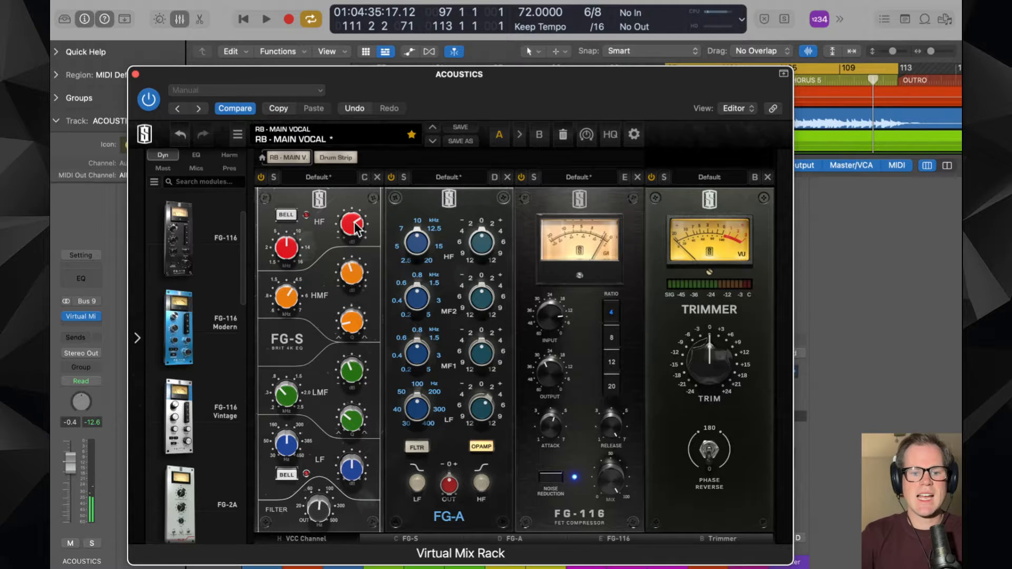
- Reduce the FG-S's HF gain during playback and solo ACOUSTICS
key(space)
drag(355, 222, 360, 243)
key(s)
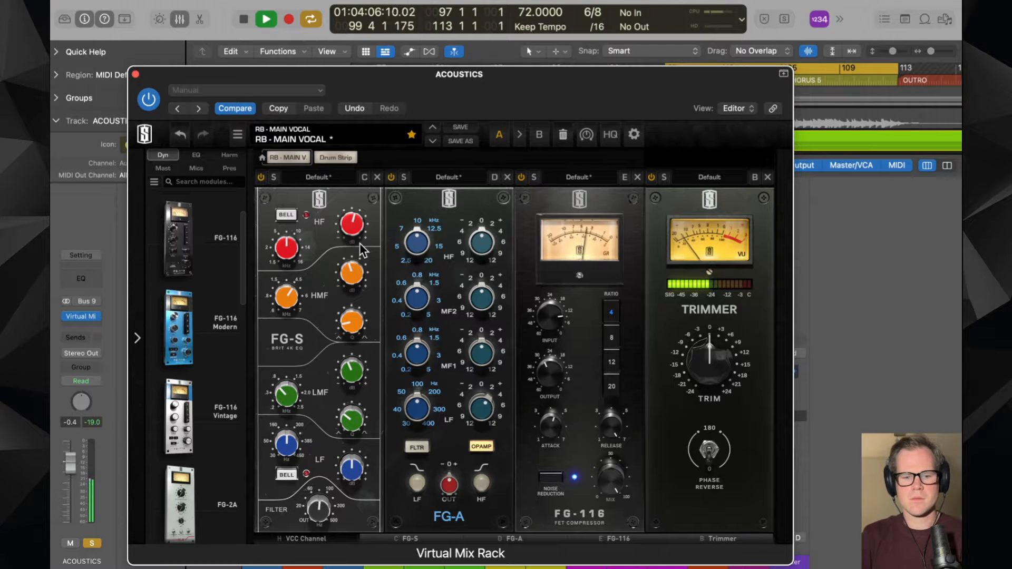
- Compare the sound with the FG-116 bypassed and active, and adjust its attack to about 3.3
click(523, 179)
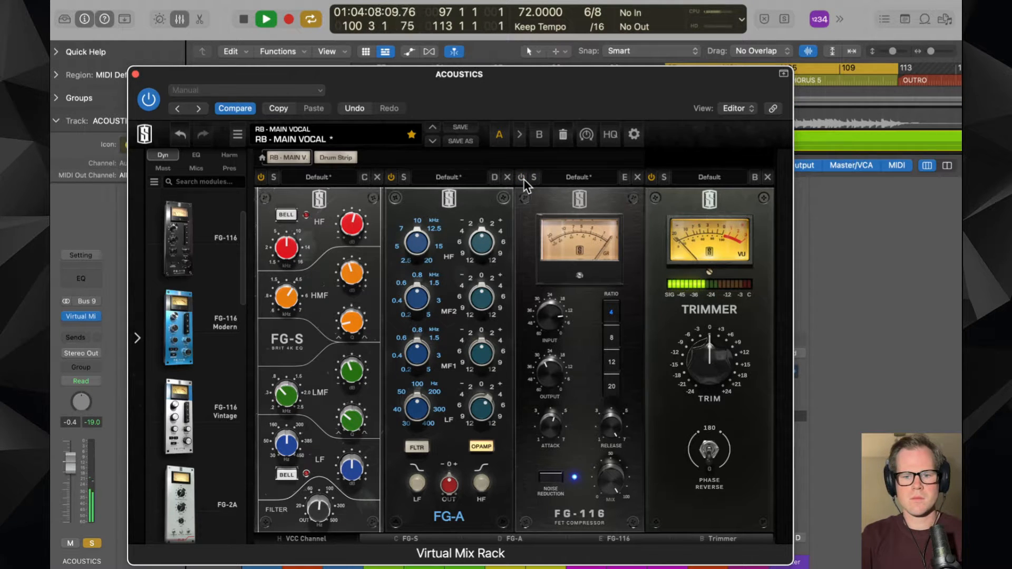
click(523, 178)
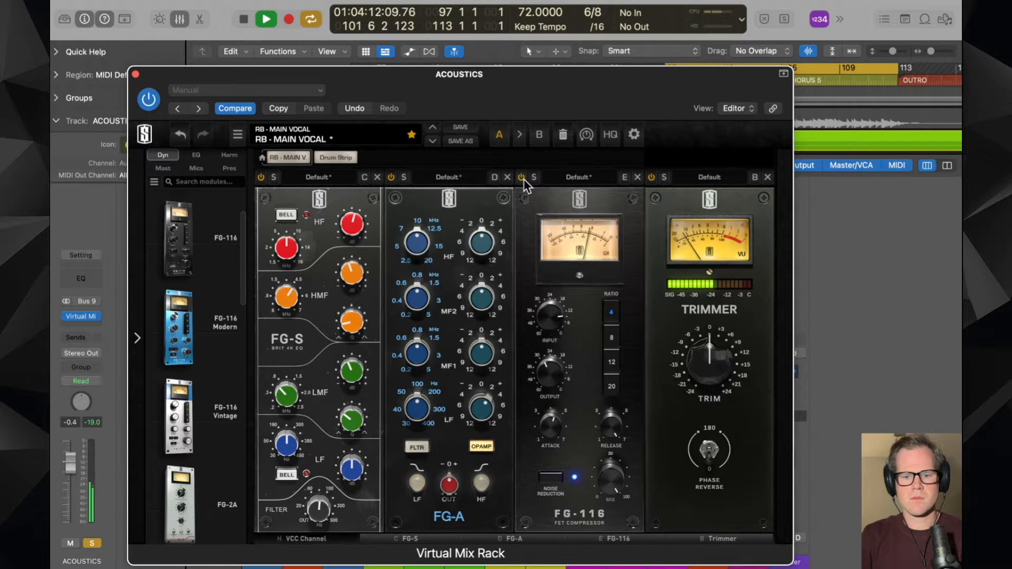
drag(550, 425, 549, 444)
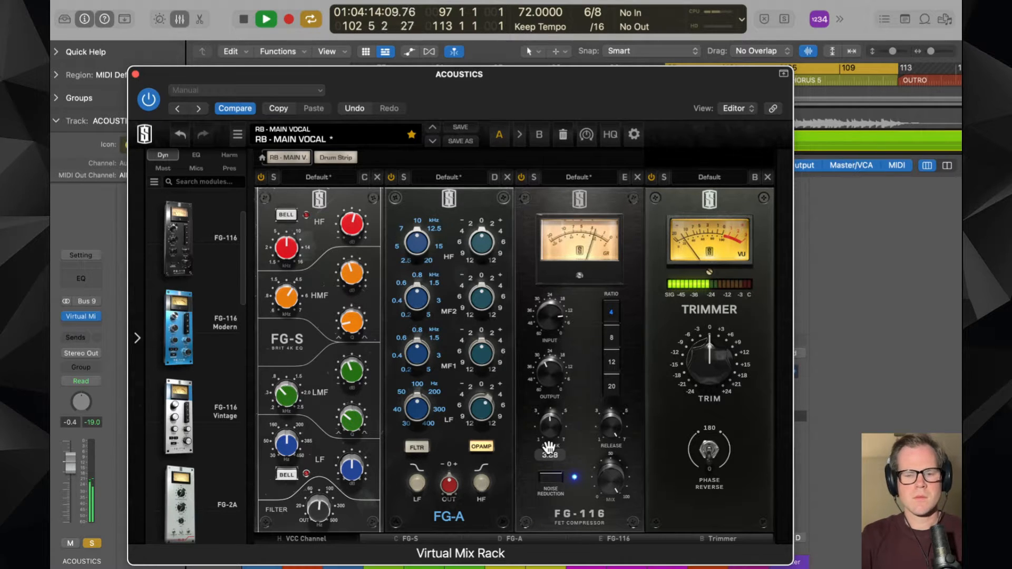
key(space)
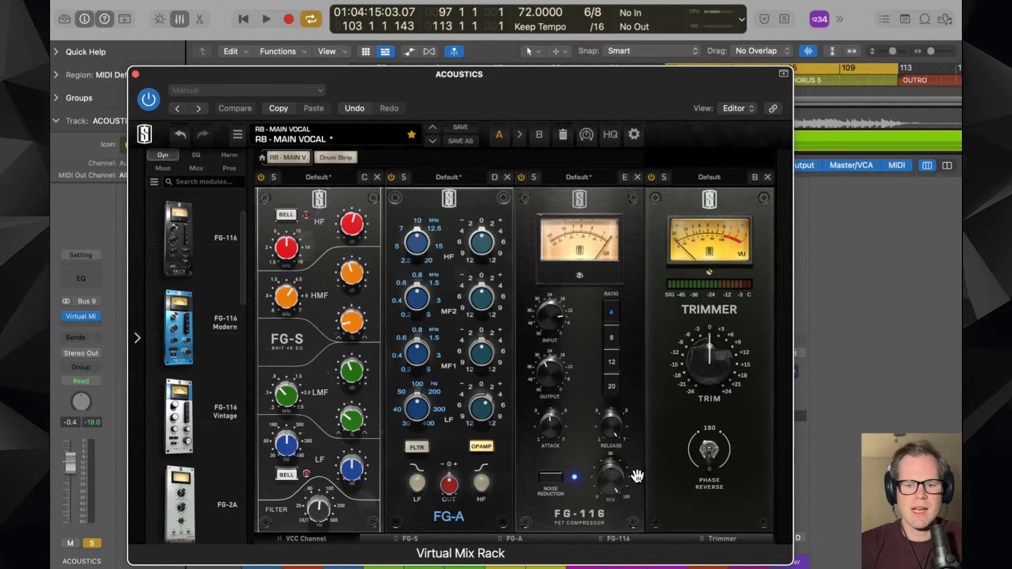
- Reduce the FG-116's mix to about 52%, compare it with bypass, and close the rack
key(space)
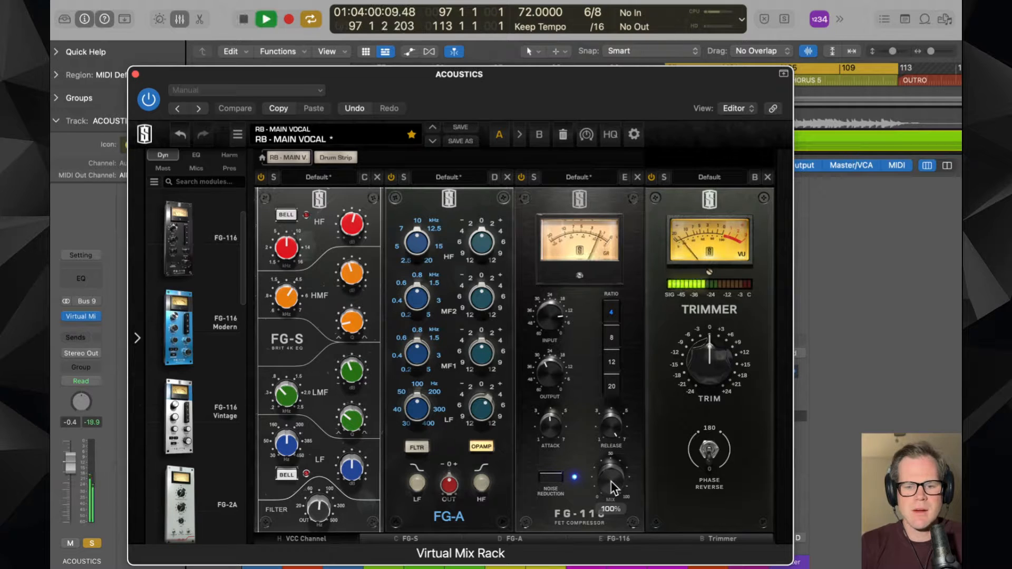
drag(610, 481, 611, 521)
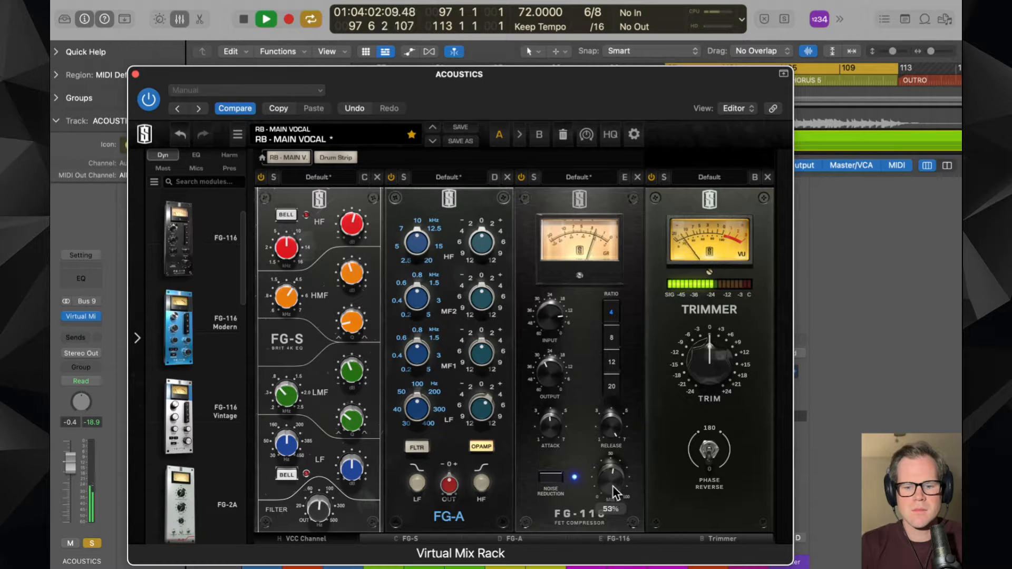
drag(613, 486, 614, 491)
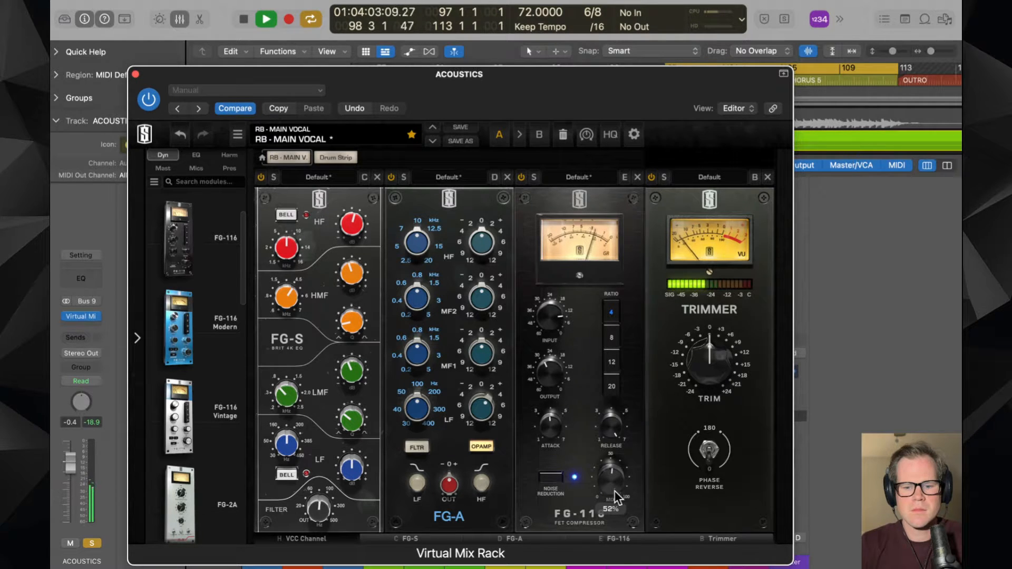
click(522, 177)
click(523, 176)
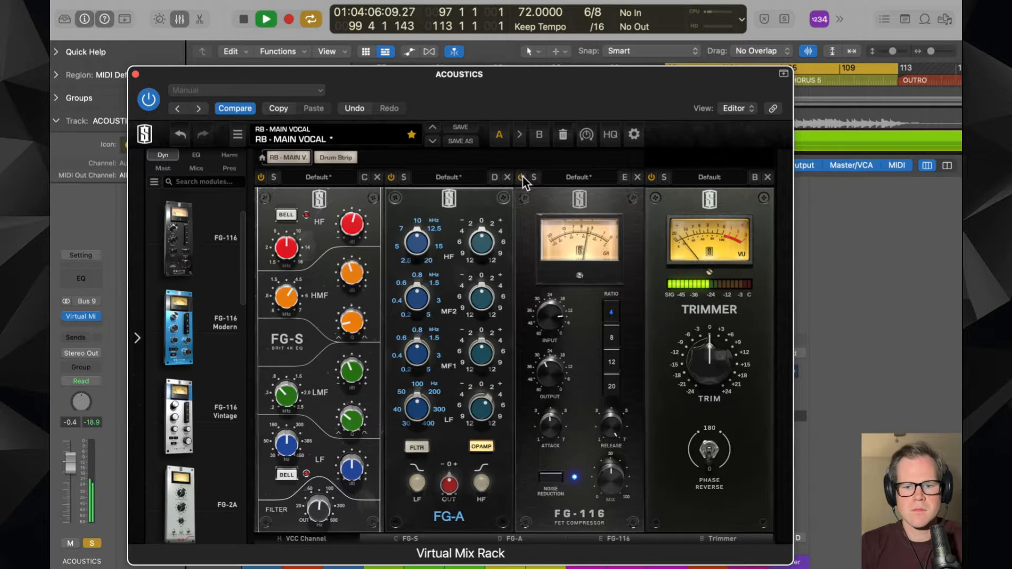
click(135, 74)
- Insert the Multipressor after the Virtual Mix Rack on ACOUSTICS, and set its upper two crossovers to 1200 Hz and 5000 Hz
click(372, 268)
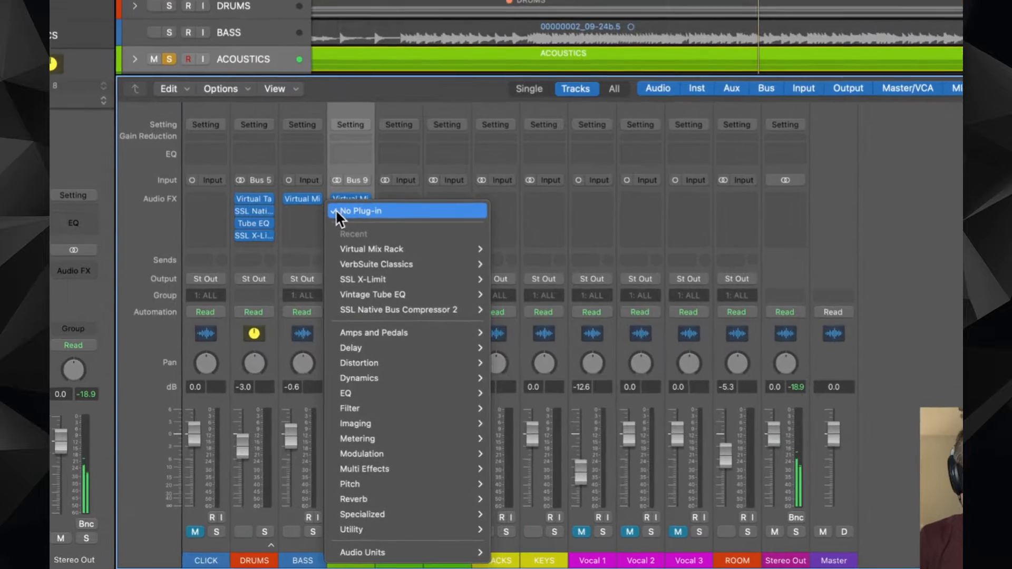
mouse_move(439, 324)
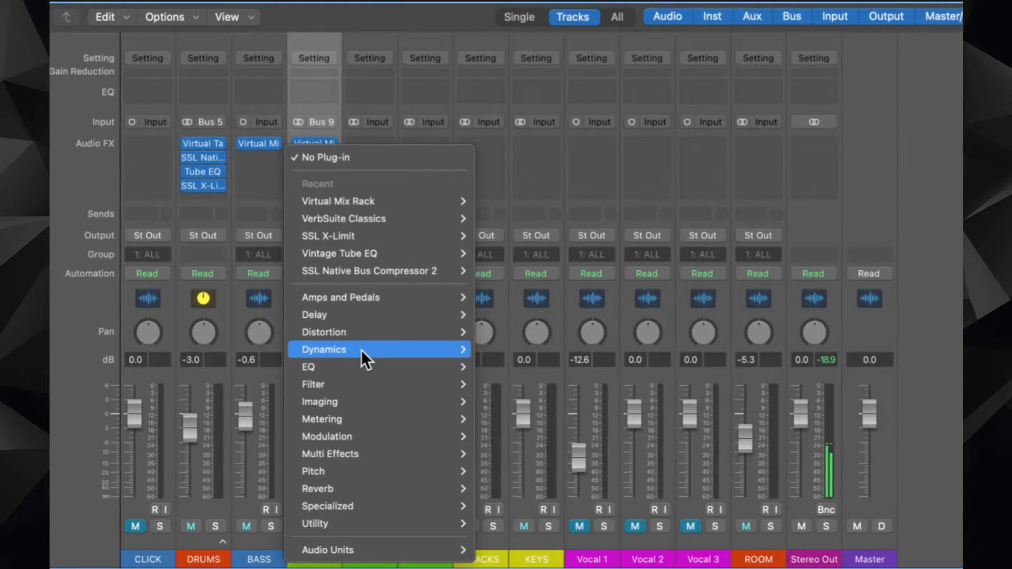
mouse_move(361, 350)
mouse_move(501, 454)
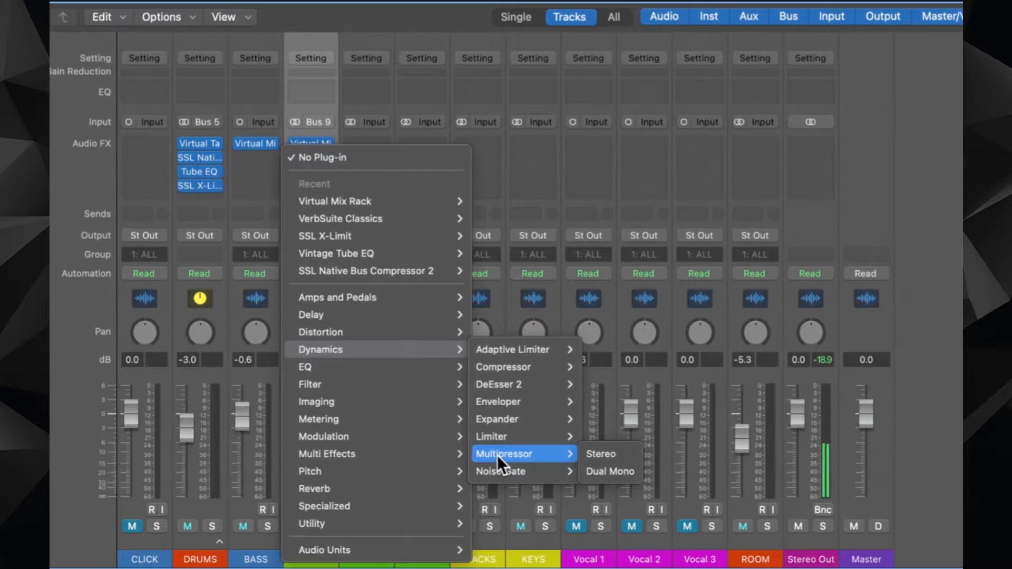
click(530, 453)
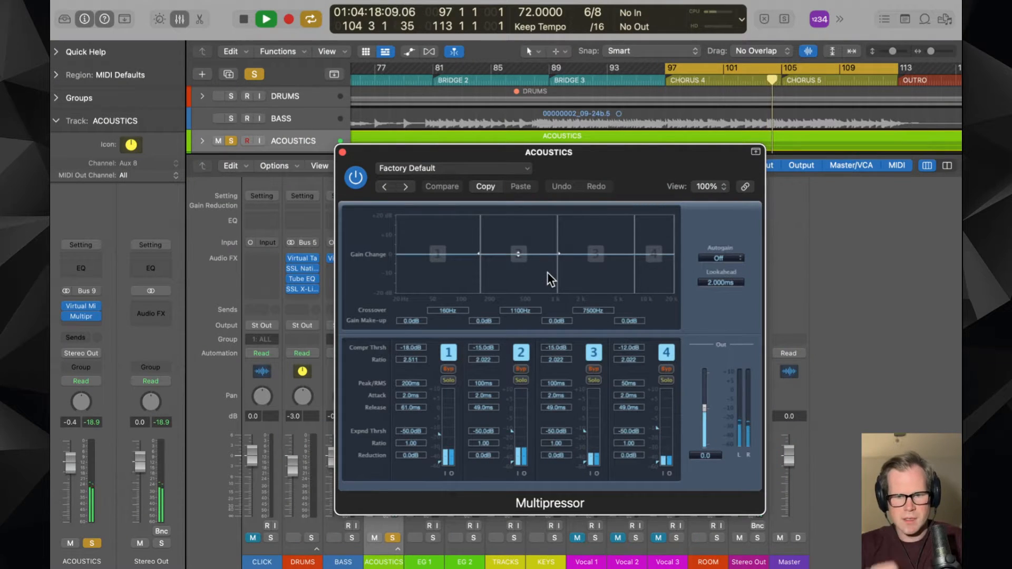
drag(595, 309, 595, 316)
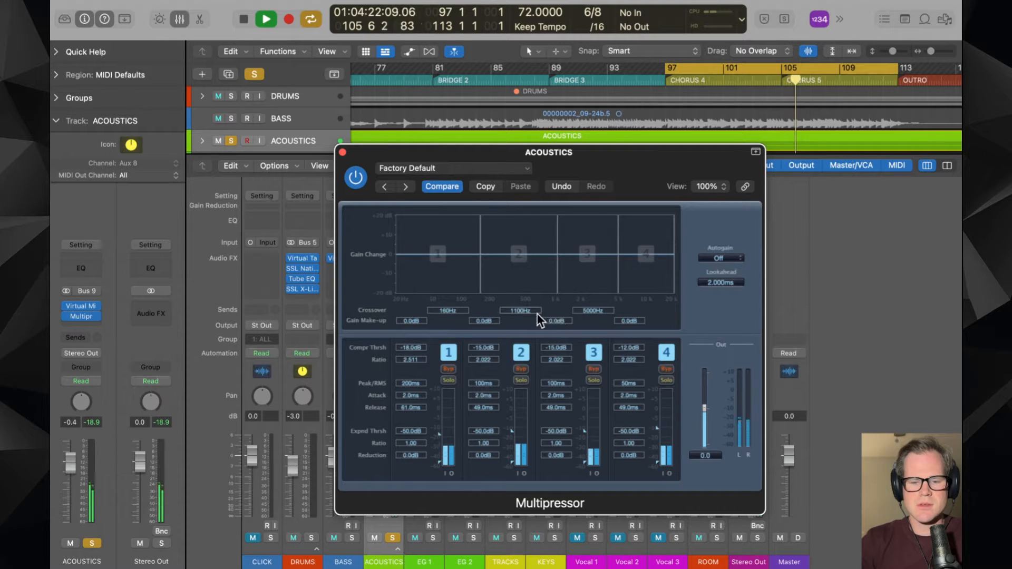
drag(527, 310, 527, 308)
- Lower the Multipressor's compression thresholds to -48 dB for band 3 and -47 dB for band 4
drag(559, 345, 561, 380)
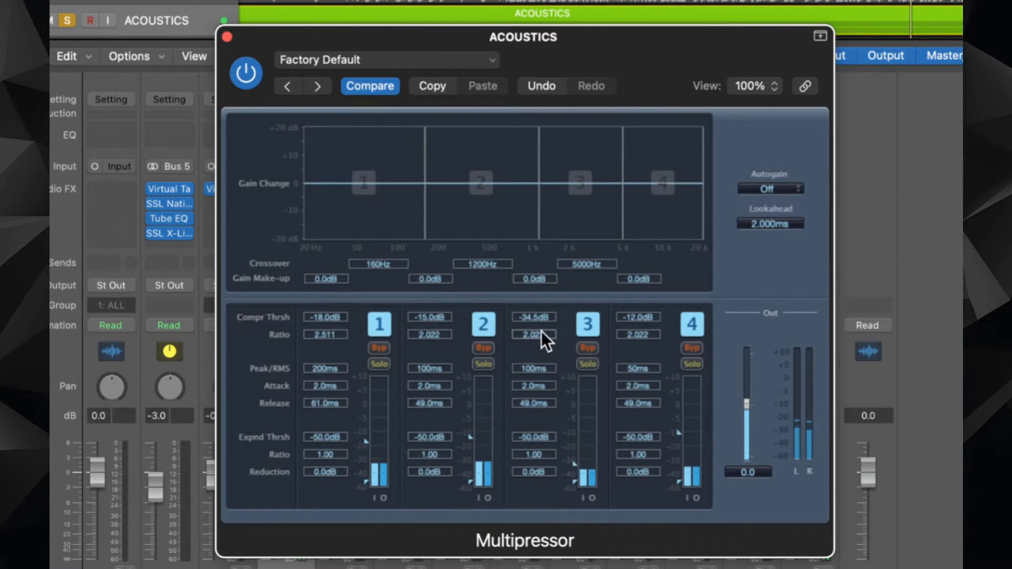
drag(538, 314, 540, 328)
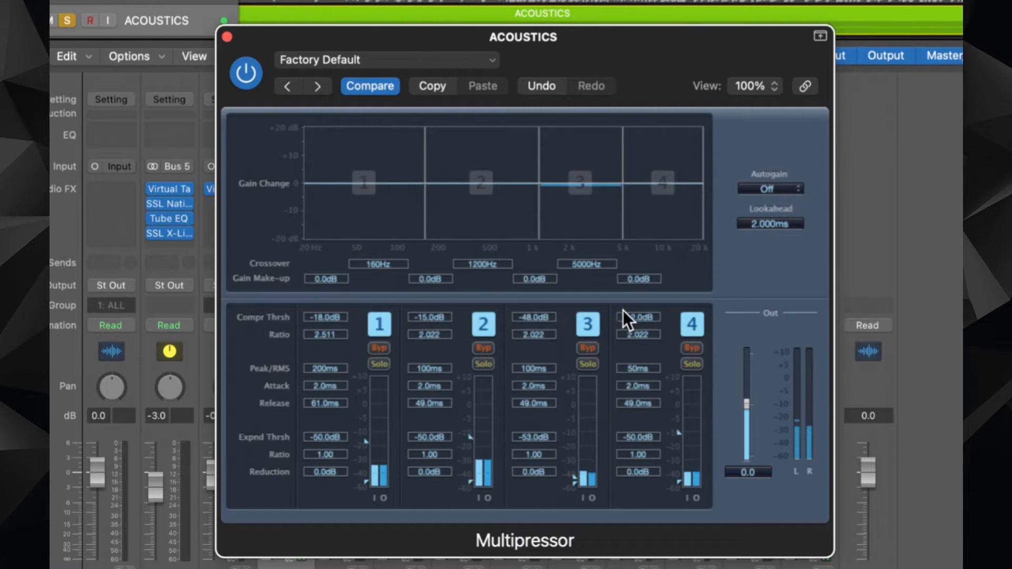
mouse_move(624, 316)
mouse_down()
mouse_move(625, 355)
mouse_move(635, 324)
mouse_up()
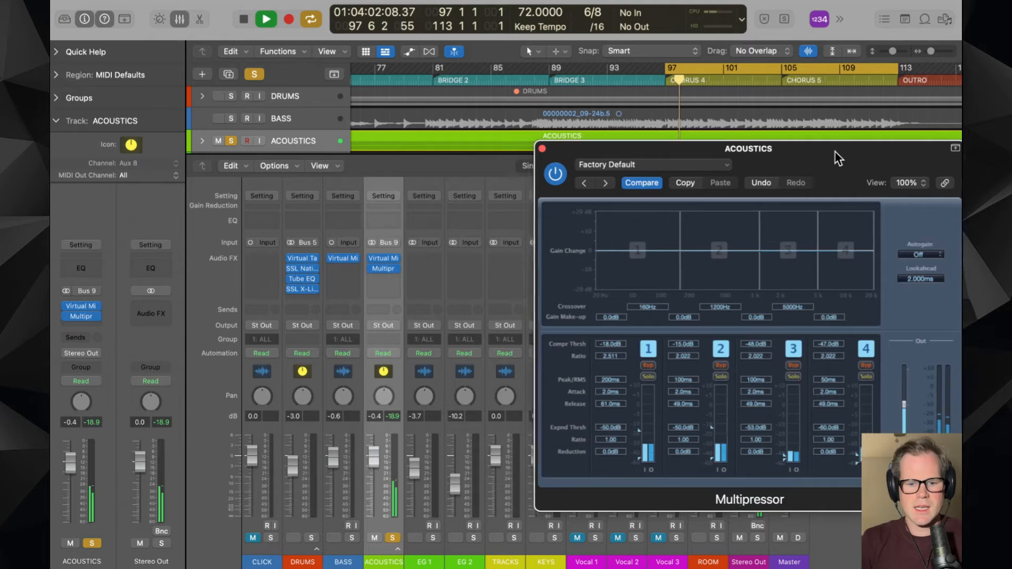
- Expand the ACOUSTICS stack in the mixer and raise the Acc 2 fader to -2.4 dB
drag(649, 43, 703, 41)
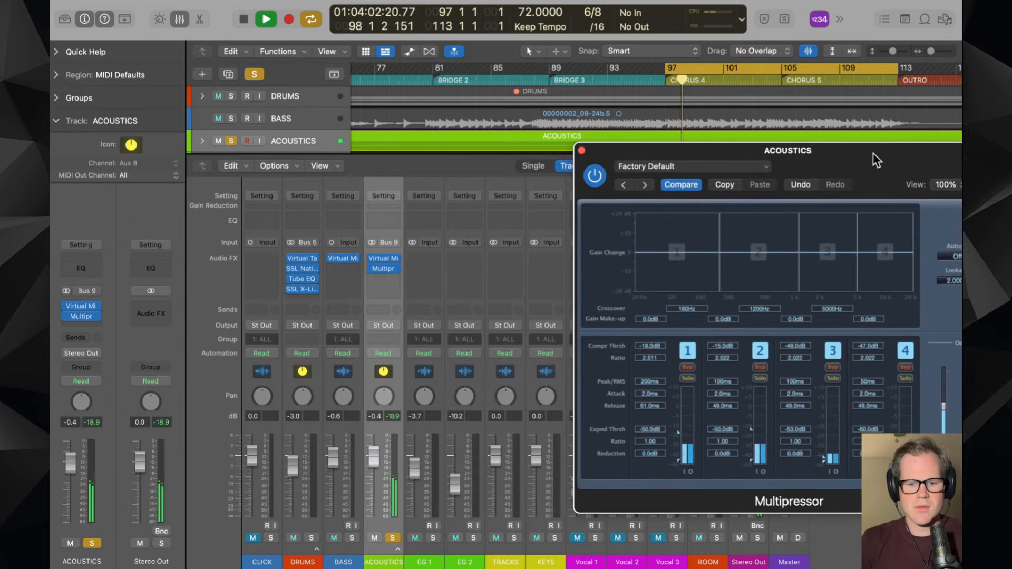
click(398, 548)
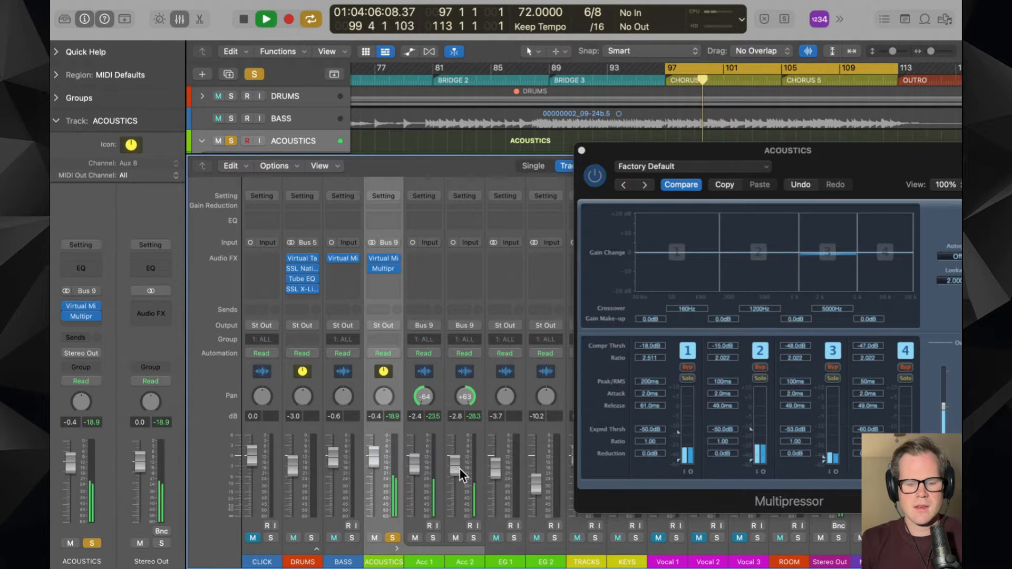
drag(460, 468, 459, 466)
- Set the Multipressor's band 2 threshold to -38 dB, compare with bypass, and raise its output to 2.4 dB
drag(889, 163, 741, 165)
mouse_move(568, 349)
mouse_down()
mouse_move(571, 366)
mouse_move(571, 353)
mouse_up()
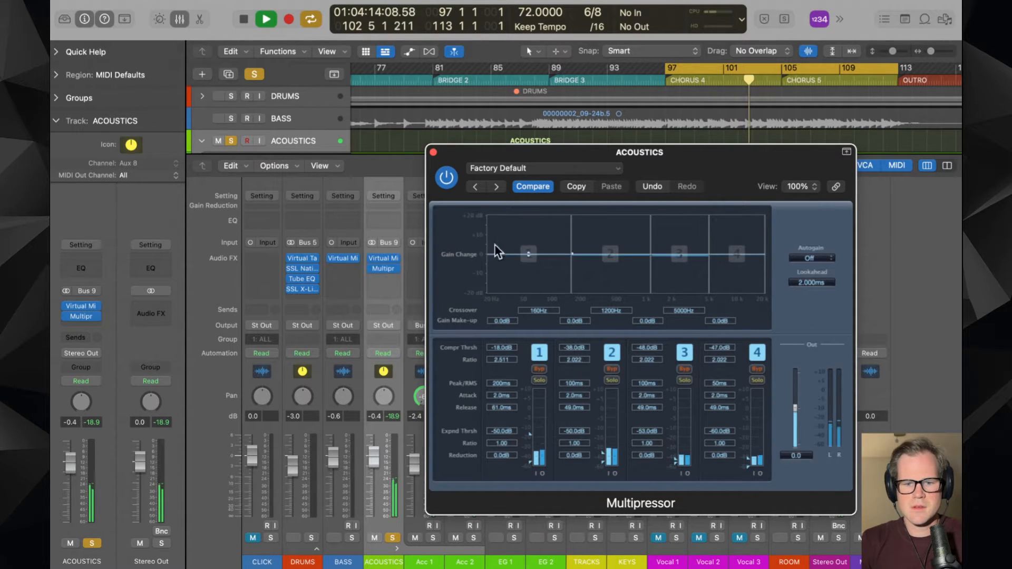
click(445, 169)
click(446, 168)
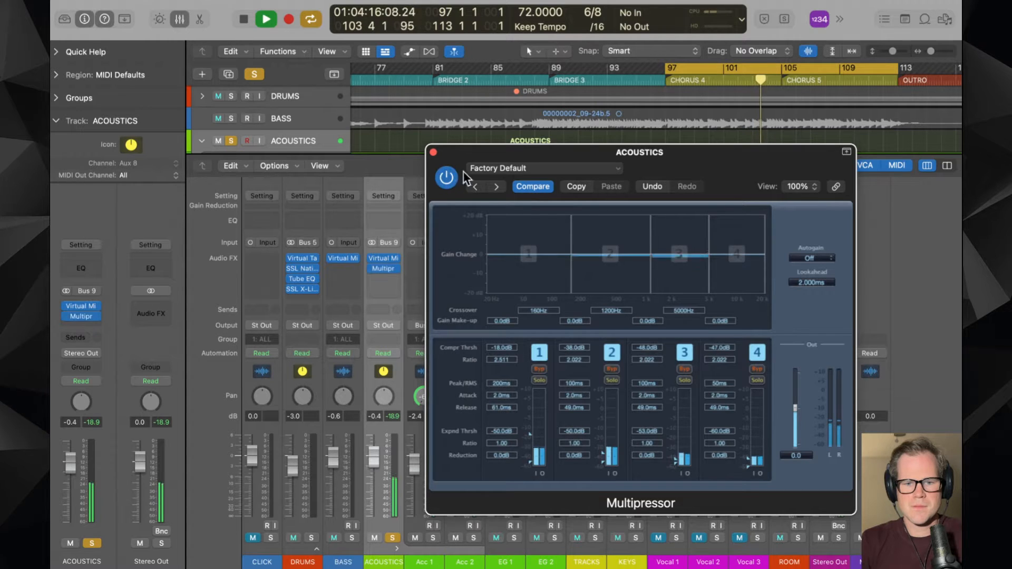
drag(795, 409, 795, 402)
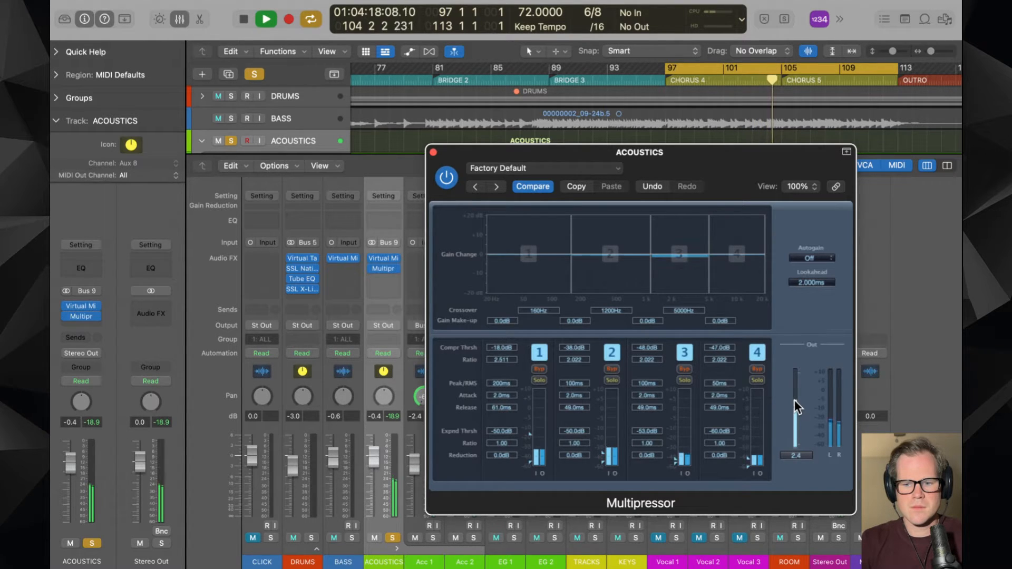
- Compare ACOUSTICS with the Multipressor bypassed and active in the full mix, and leave it active with ACOUSTICS unsoloed
click(448, 184)
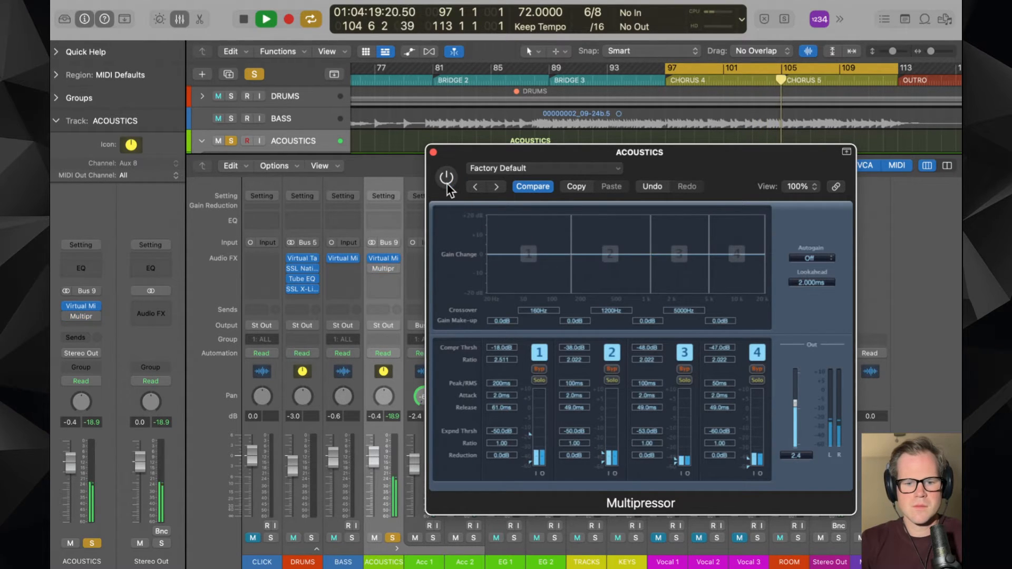
click(433, 152)
click(393, 537)
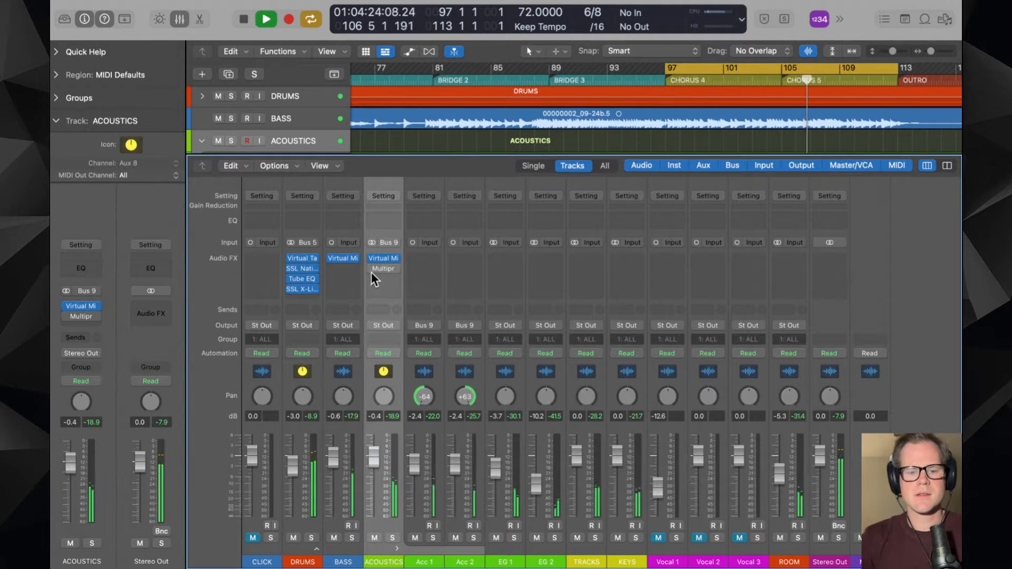
mouse_move(371, 271)
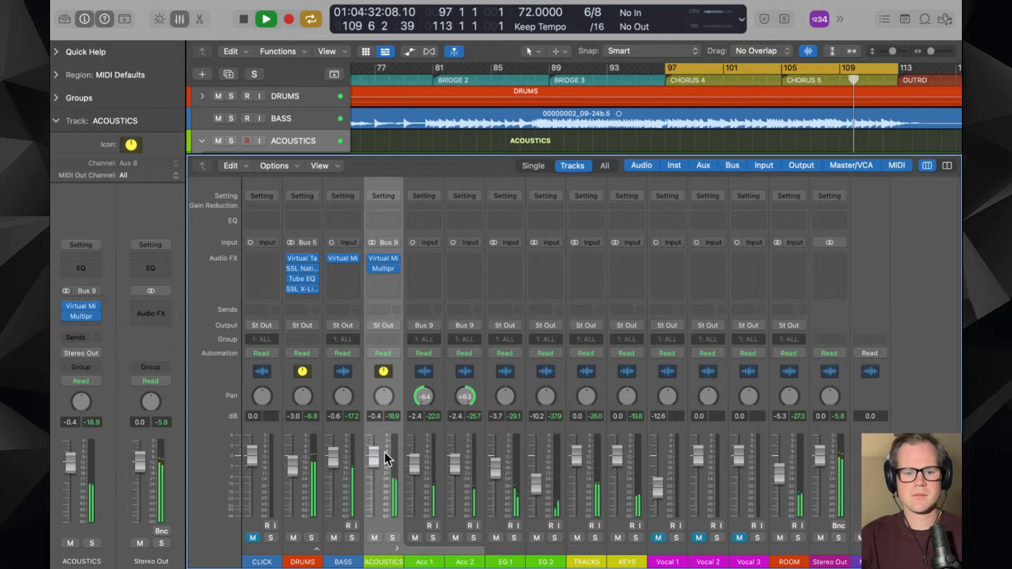
click(393, 537)
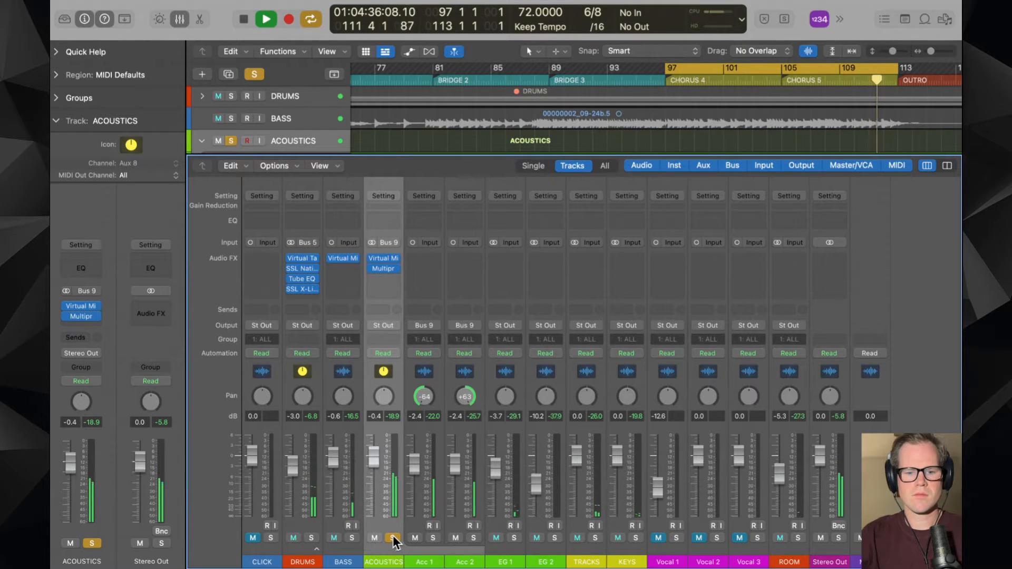
click(393, 537)
key(space)
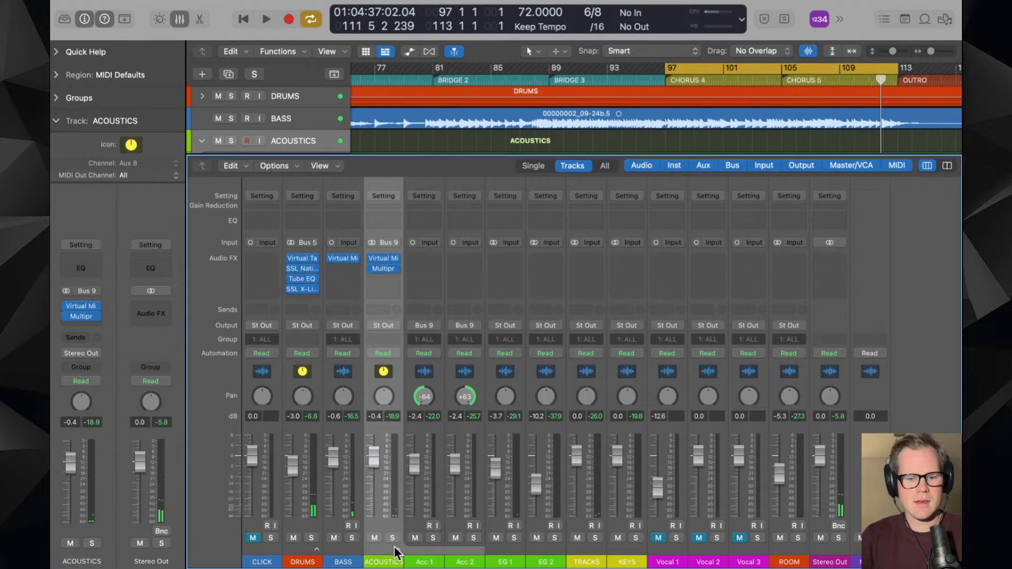
- Collapse the ACOUSTICS stack and insert SSL X-Limit after the Multipressor on its channel
click(394, 546)
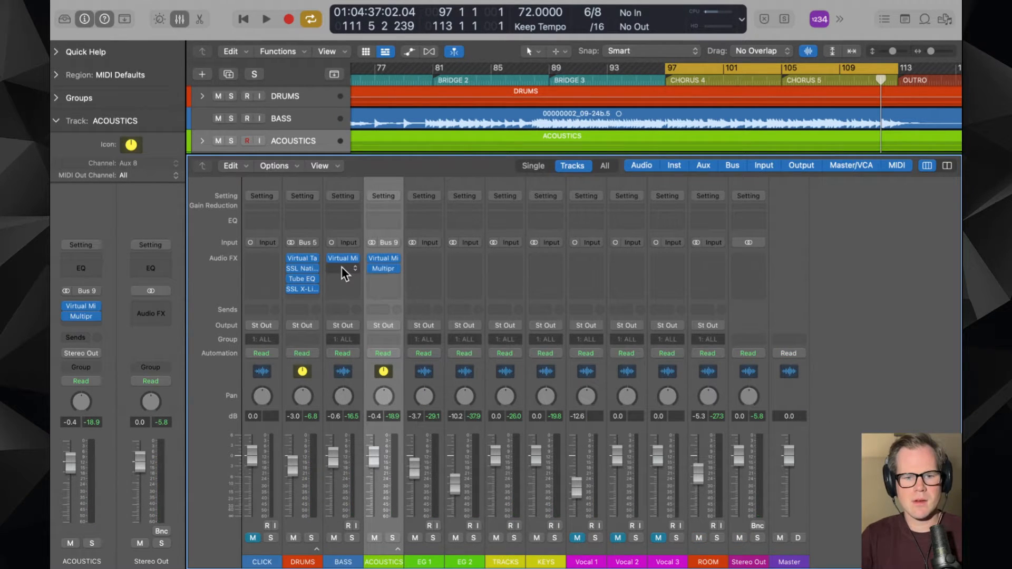
click(375, 284)
click(368, 282)
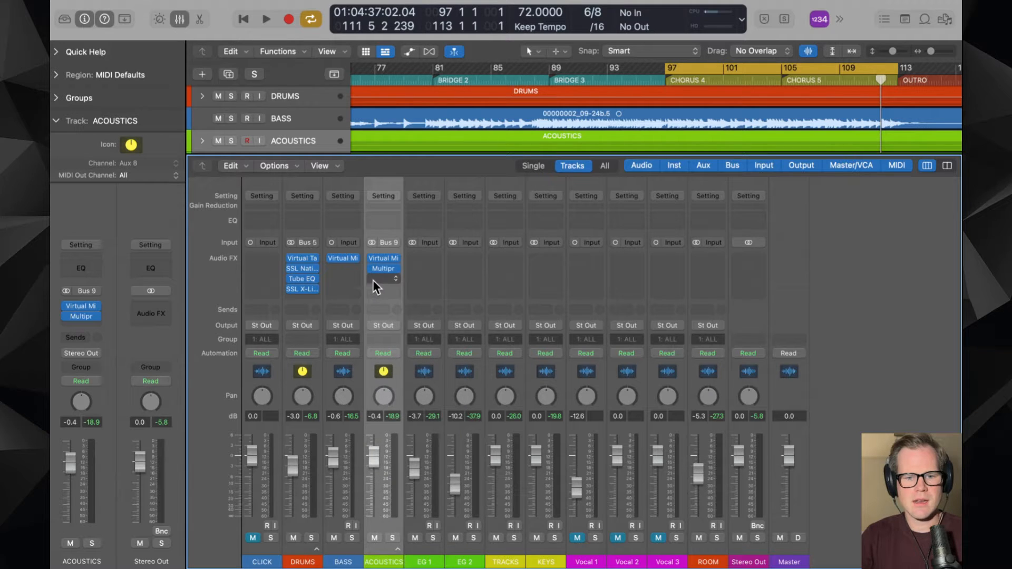
click(372, 282)
mouse_move(433, 348)
click(470, 341)
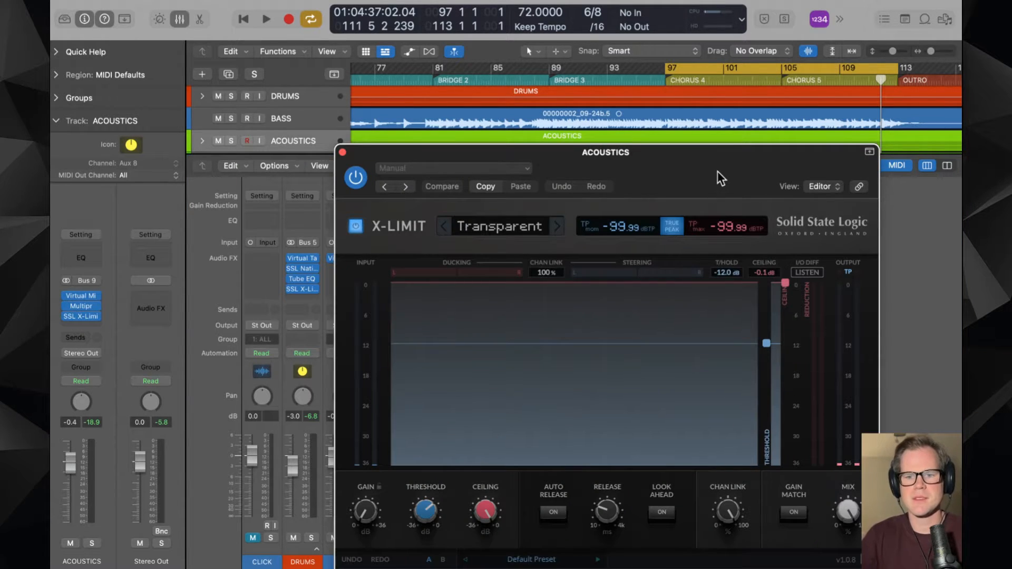
drag(718, 175, 652, 96)
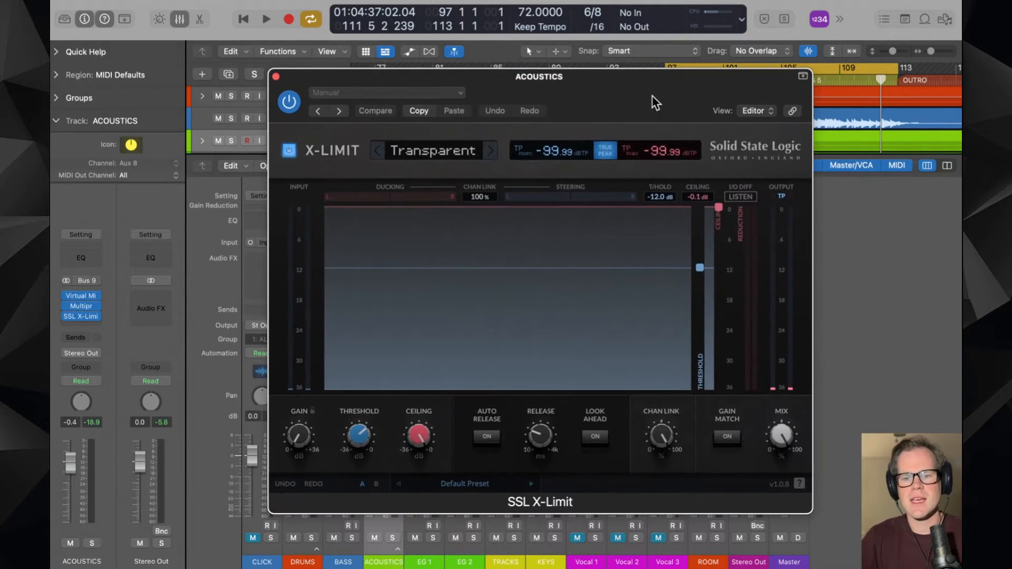
- Raise X-Limit's threshold to 0 dB, lower it to about -22.7 dB during playback, fine-tune it, and close the limiter
drag(363, 429, 363, 232)
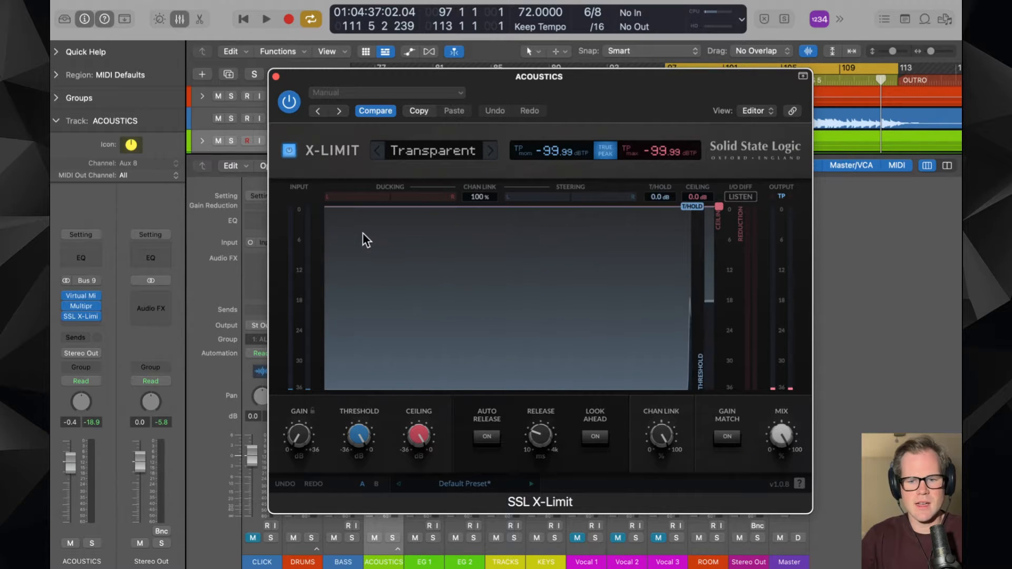
key(space)
drag(372, 436, 367, 540)
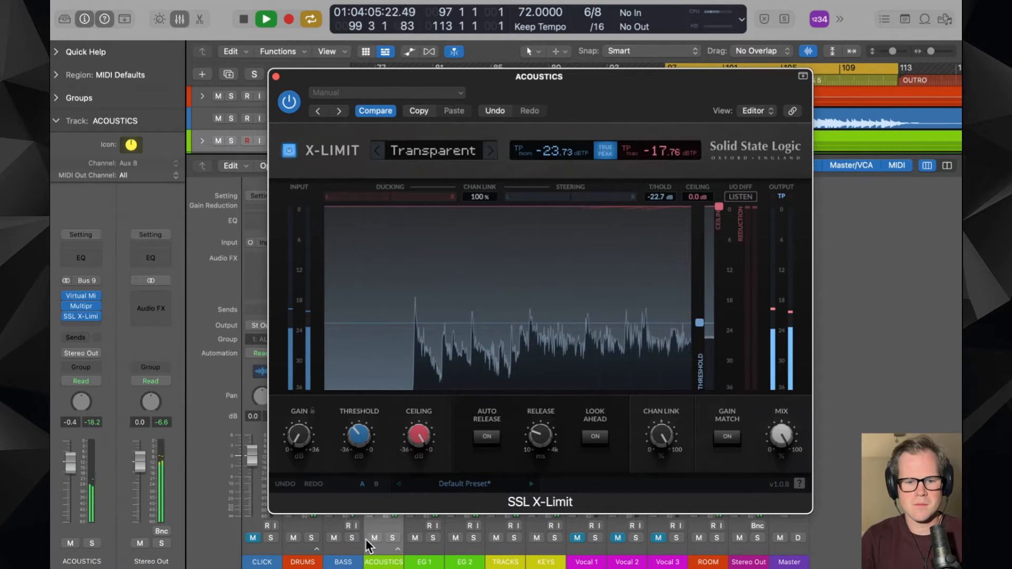
drag(358, 440, 347, 418)
click(276, 77)
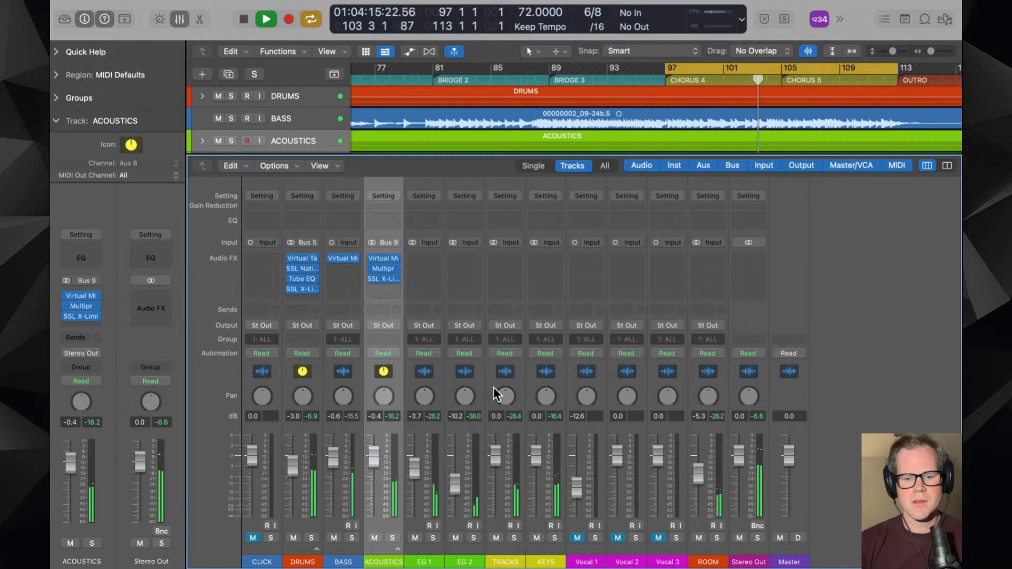
key(space)
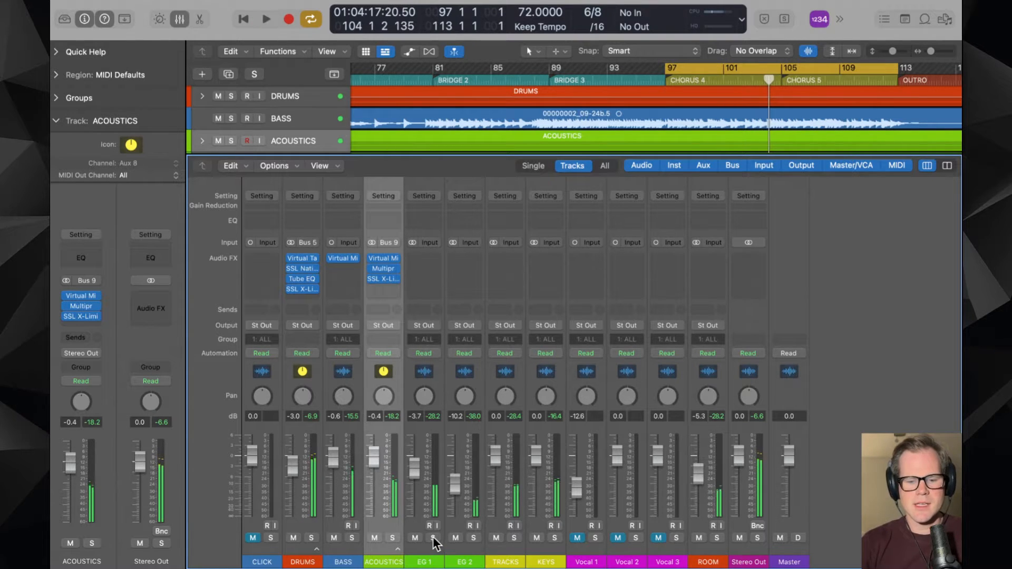
- Audition EG 1 and EG 2 in solo during loop playback, leave only EG 2 soloed, and raise its fader to -5.0 dB
click(432, 537)
key(space)
click(472, 537)
click(471, 537)
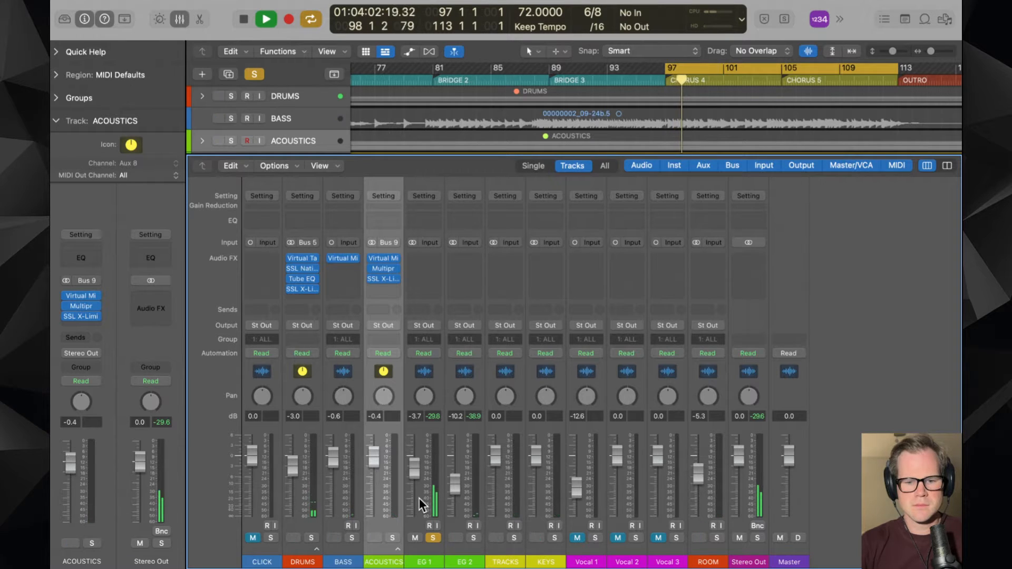
click(473, 537)
click(434, 537)
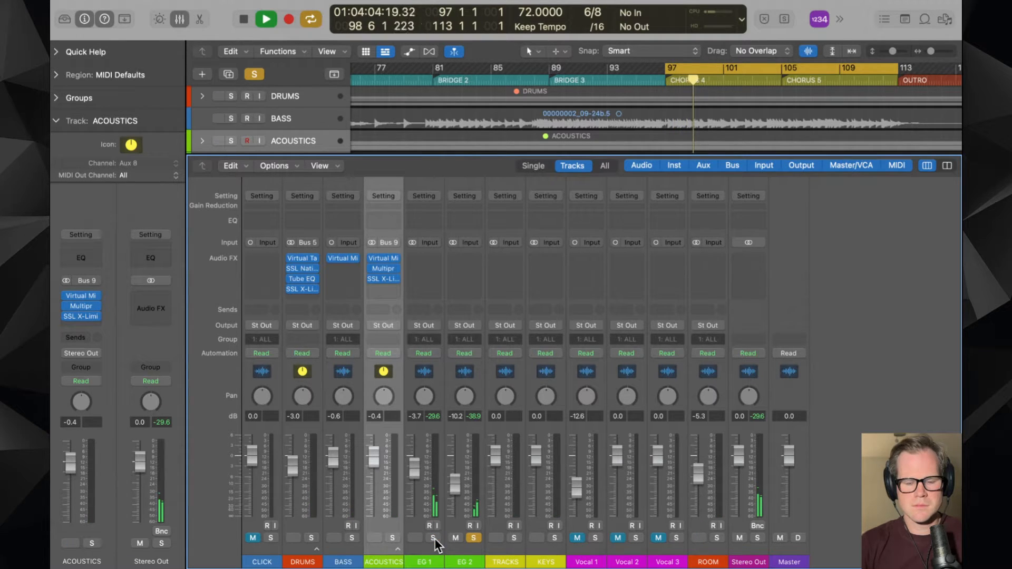
drag(455, 483, 454, 474)
- Enlarge the track heights in the arrangement to examine the EG 1 and EG 2 waveforms
key(x)
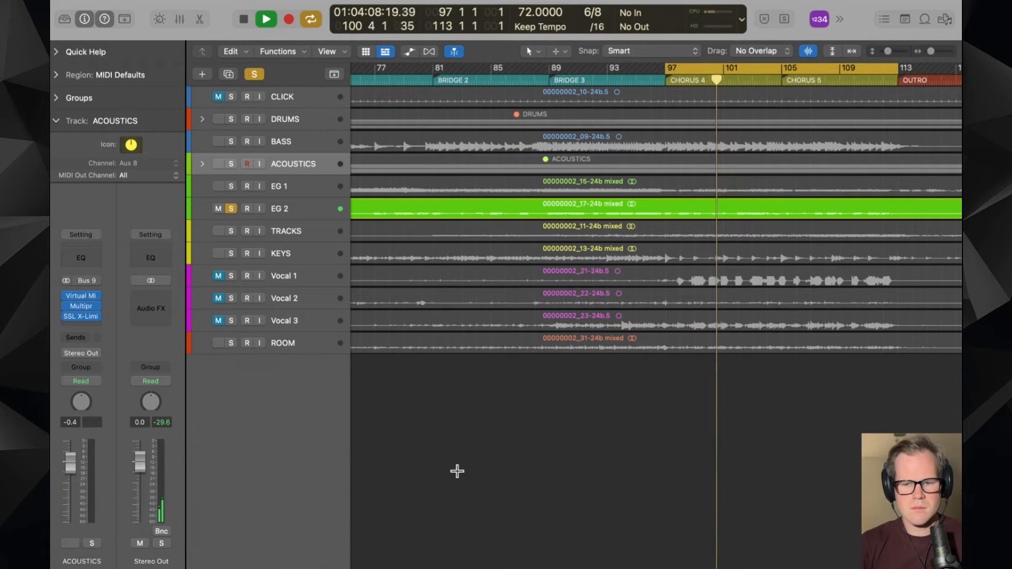
key(super+Down)
key(super+Down)
key(super+Down)
key(super+Down)
key(super+Down)
key(super+Down)
key(super+Down)
key(super+Down)
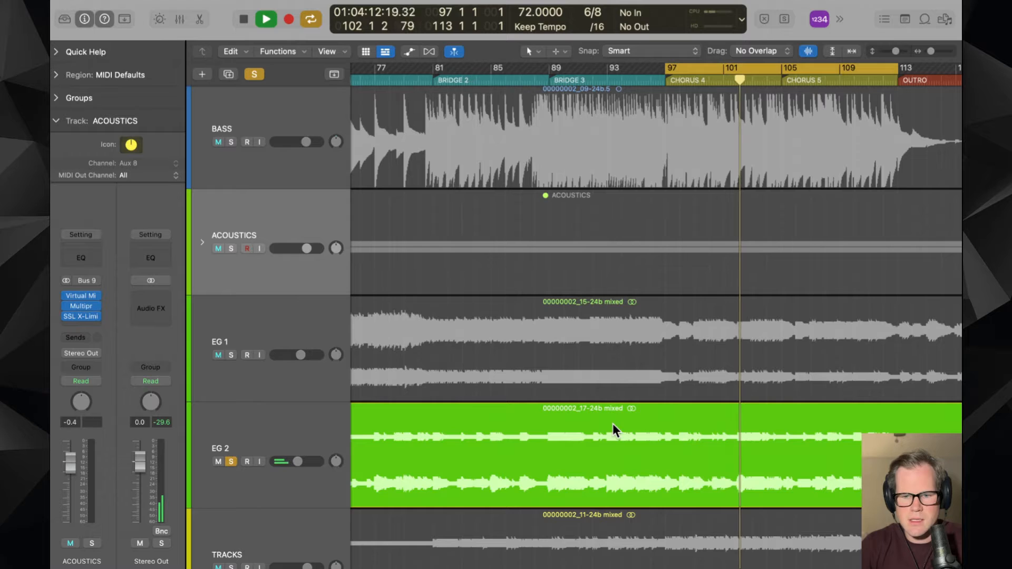
- Raise EG 2's fader to -4.3 dB in the mixer, and pan EG 2 to +39 and EG 1 to -45
key(x)
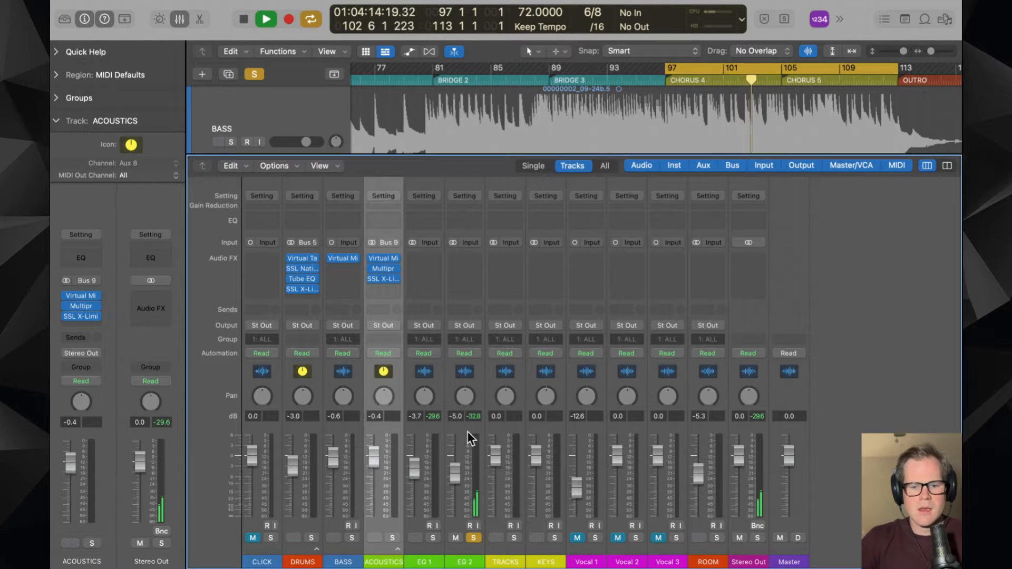
drag(452, 467, 451, 464)
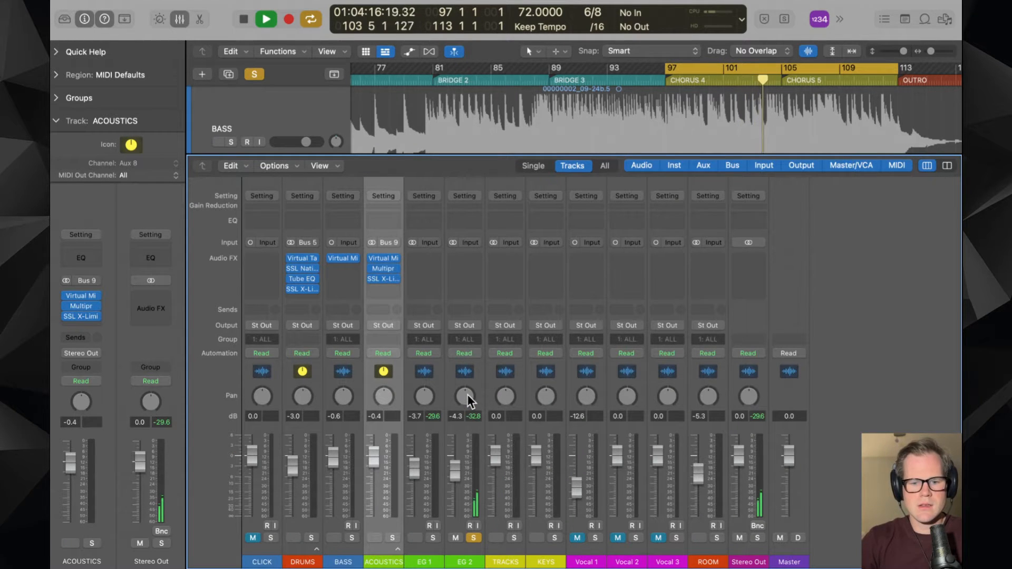
drag(467, 394, 466, 358)
drag(420, 403, 420, 412)
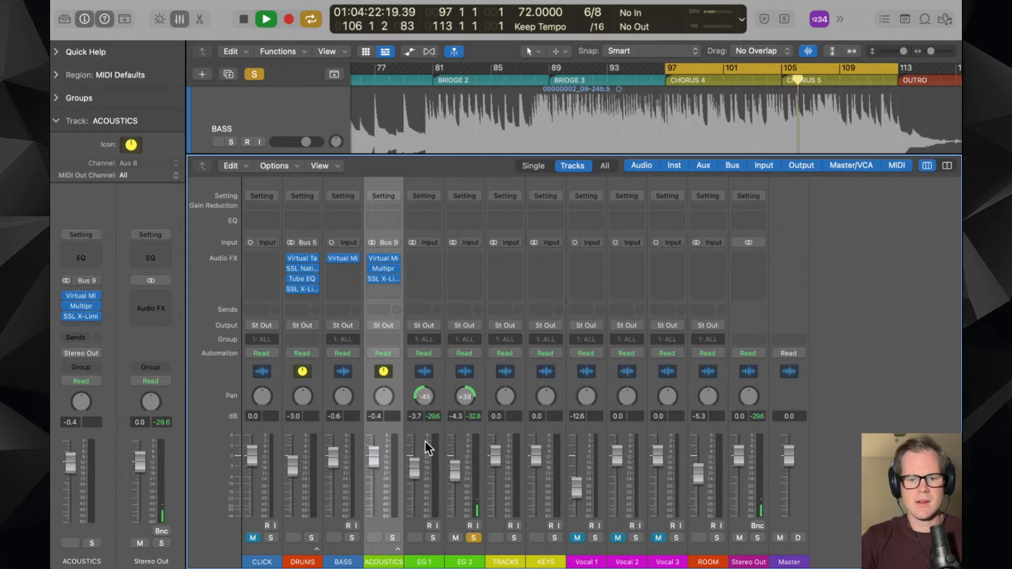
- Solo EG 1 alongside EG 2, raise both faders during playback, and reset them to 0.0 dB
click(433, 538)
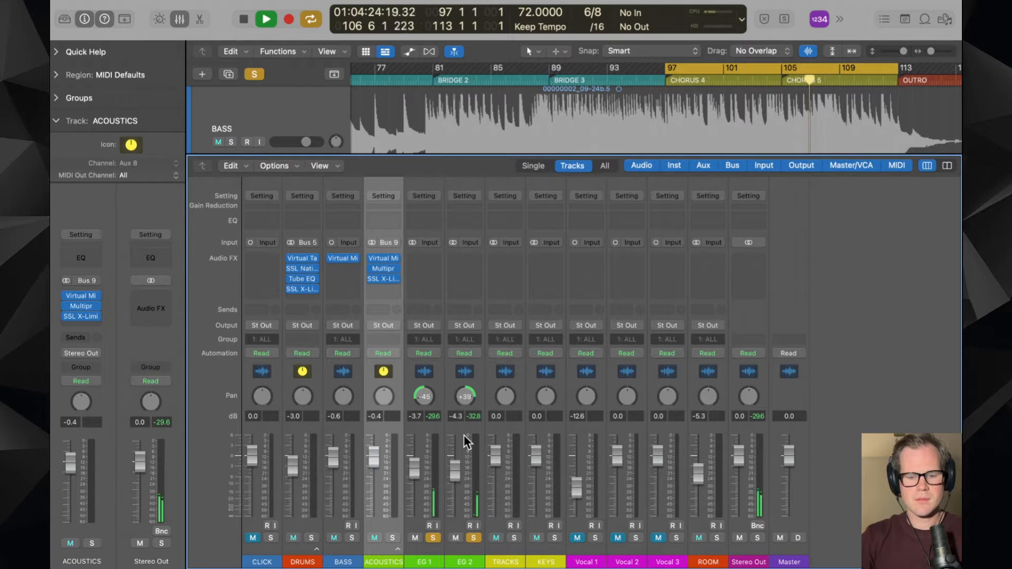
drag(455, 469, 422, 465)
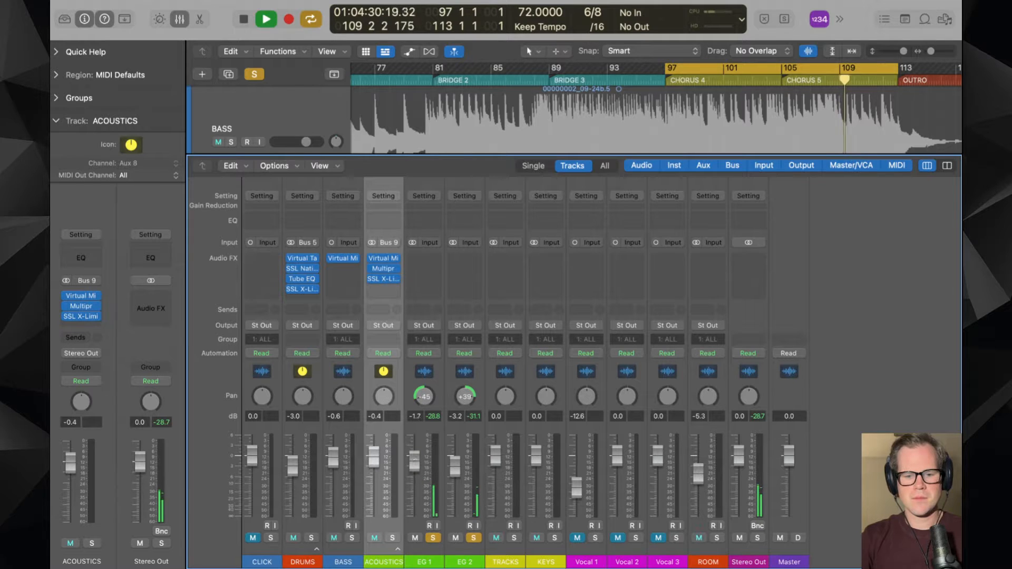
alt+click(415, 458)
alt+click(458, 457)
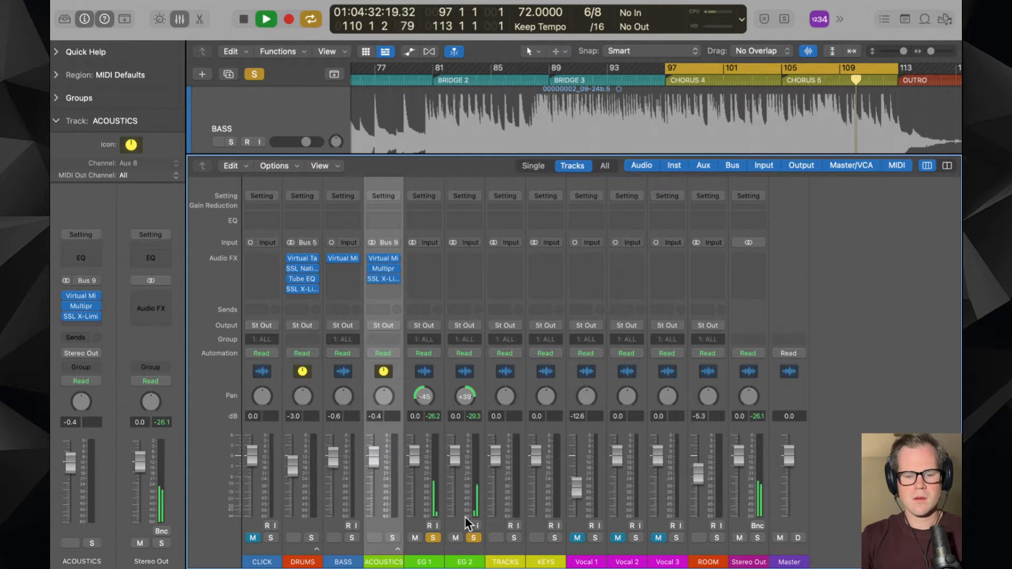
- Unsolo EG 1 and EG 2, lower the BASS fader to -2.1 dB in the full mix, and stop playback
click(462, 539)
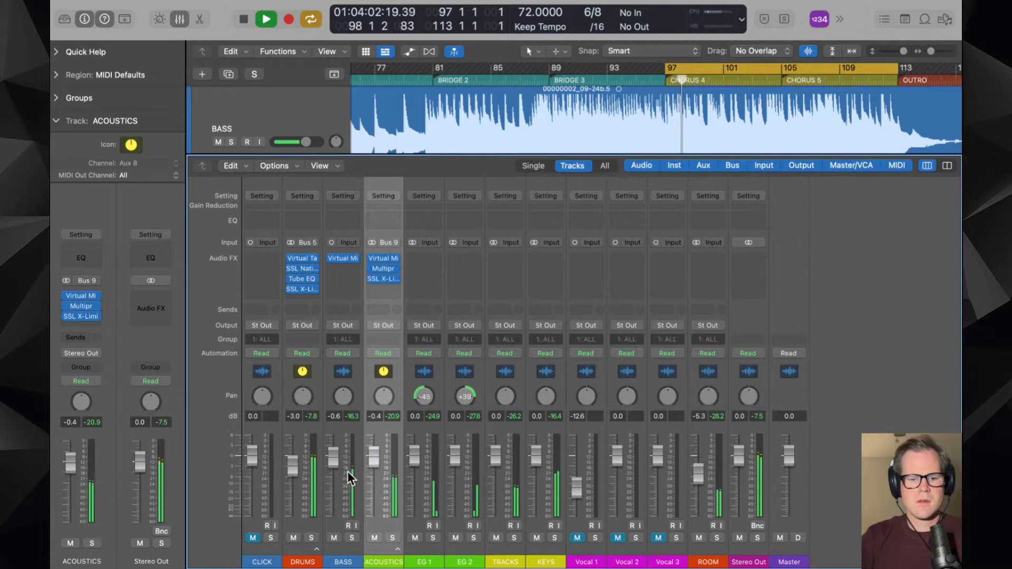
drag(333, 456, 340, 469)
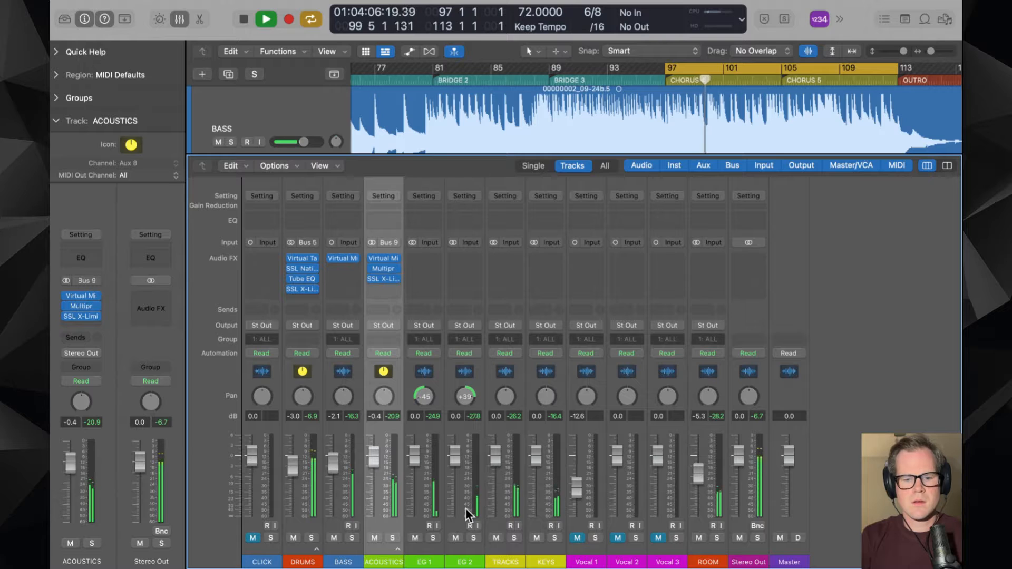
key(space)
- Select the EG 1 and EG 2 regions together in the arrangement and clear their region gain
key(x)
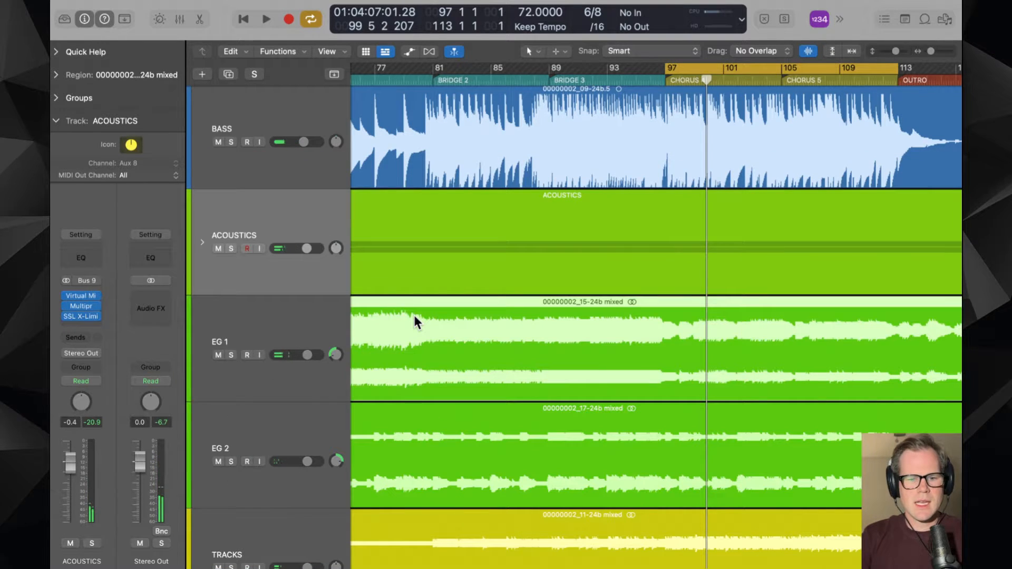
drag(413, 316, 417, 400)
click(417, 415)
shift+click(410, 321)
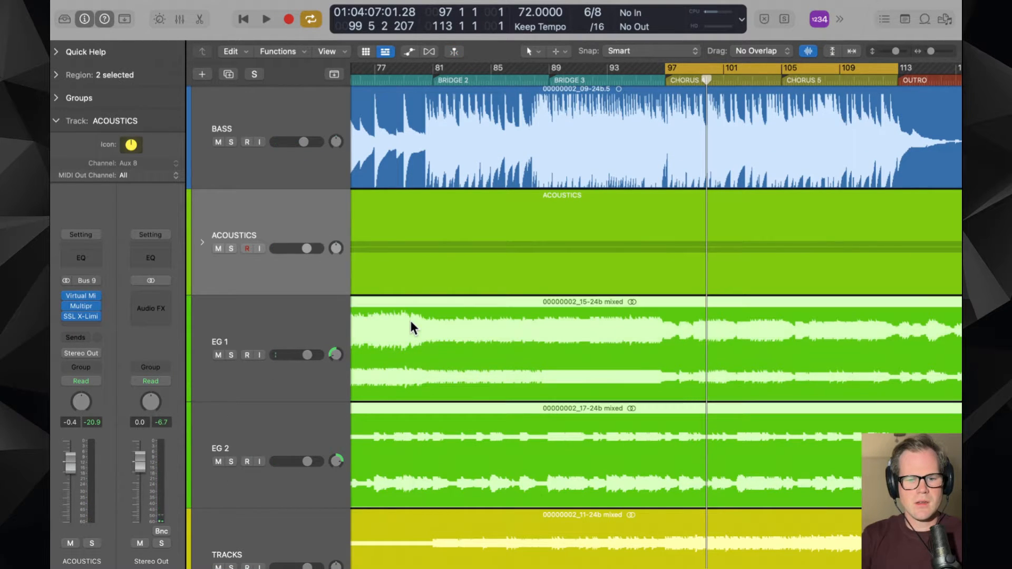
click(55, 76)
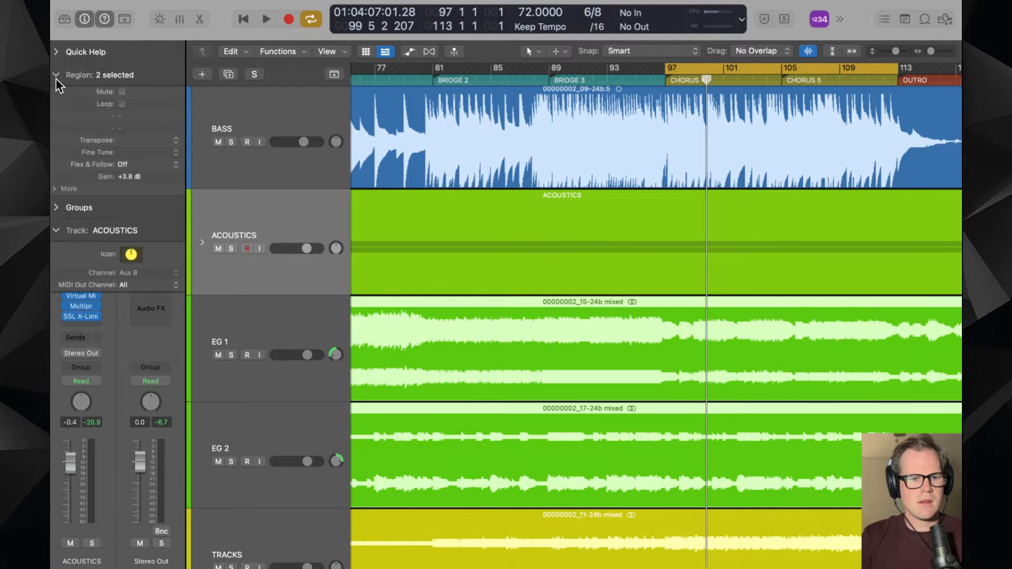
key(BackSpace)
key(Return)
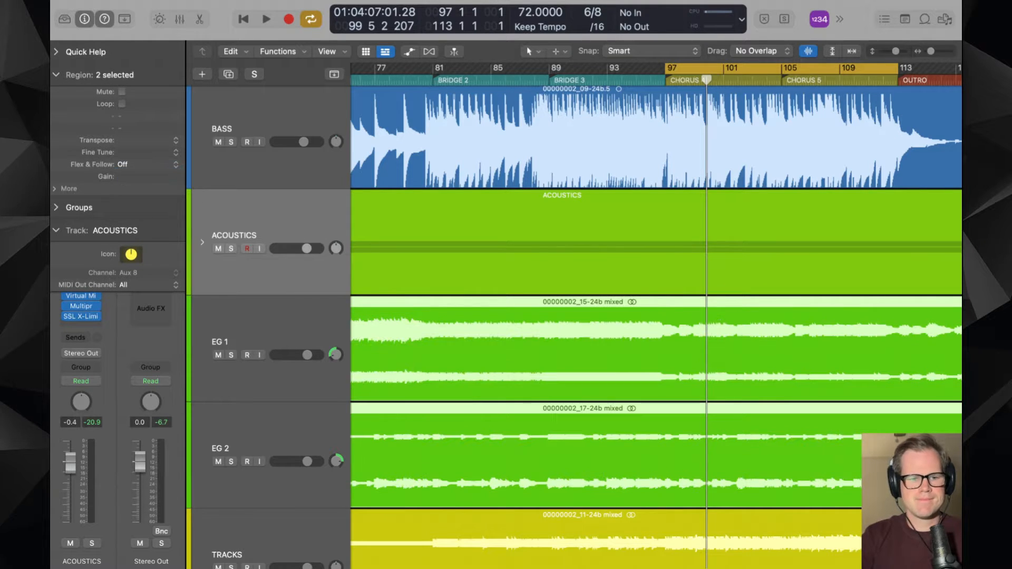
- Play the chorus loop to check the guitar levels, select the EG 1 and EG 2 channels together in the mixer, and stop
key(space)
click(257, 314)
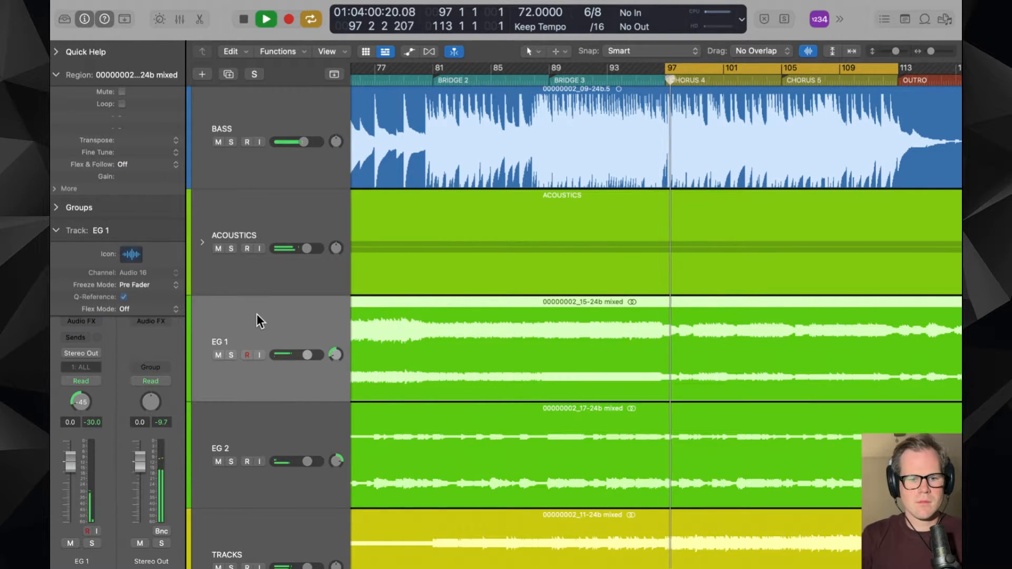
key(x)
shift+click(457, 526)
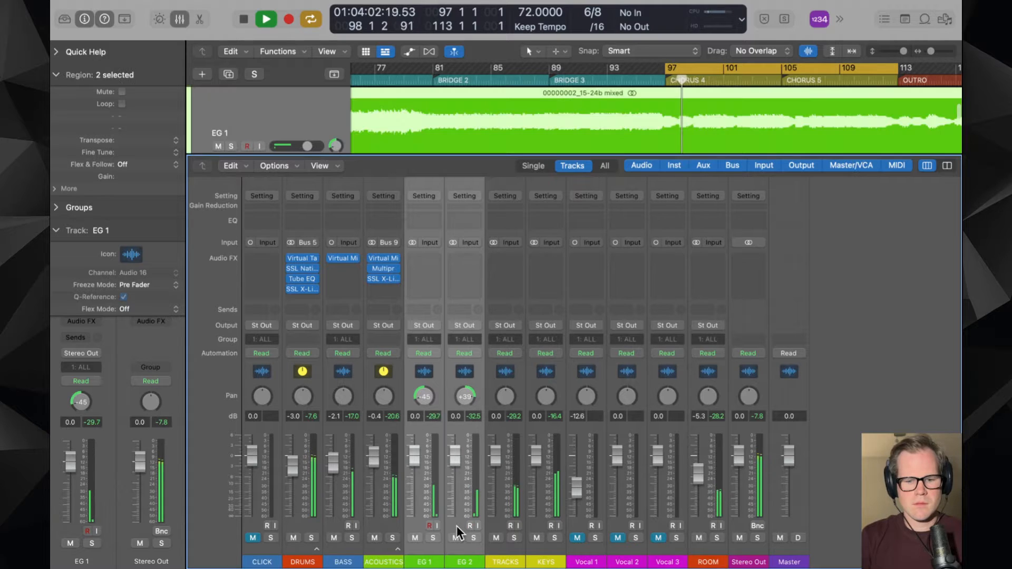
key(space)
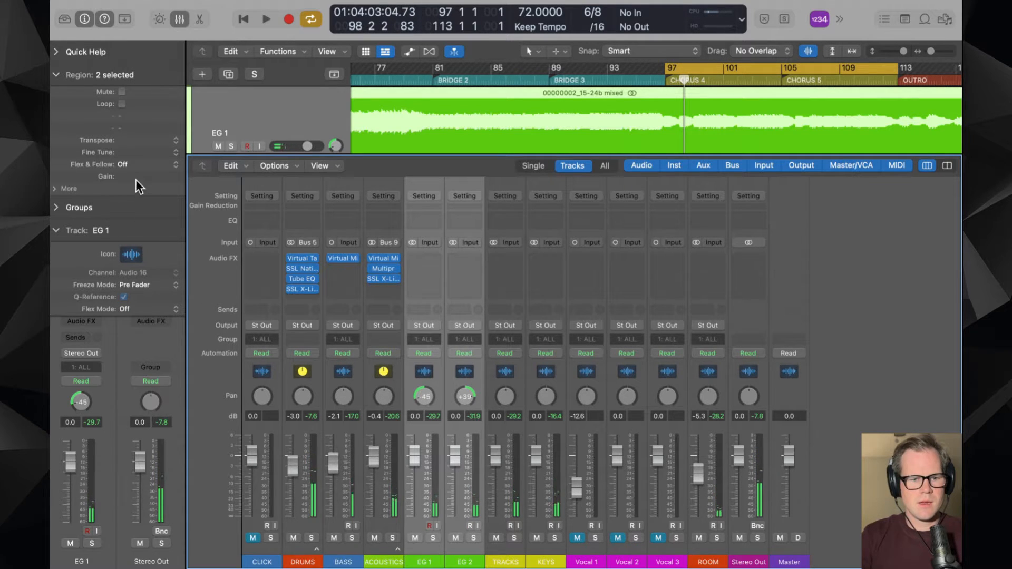
- Raise the gain of the two selected EG regions to +8.0 dB and play them back with the mixer hidden
mouse_move(135, 179)
mouse_down()
mouse_move(135, 140)
mouse_move(138, 176)
mouse_up()
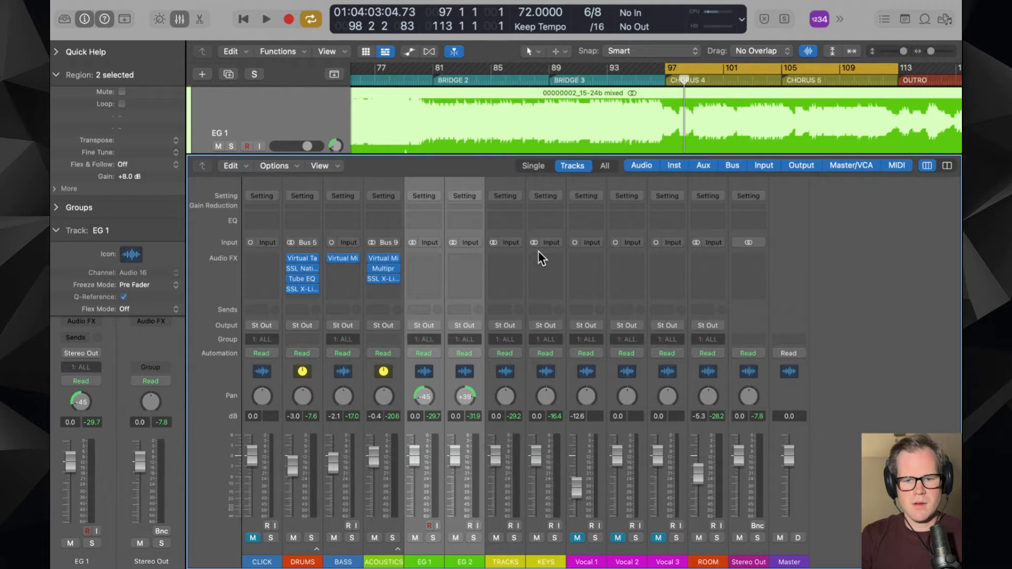
key(space)
key(x)
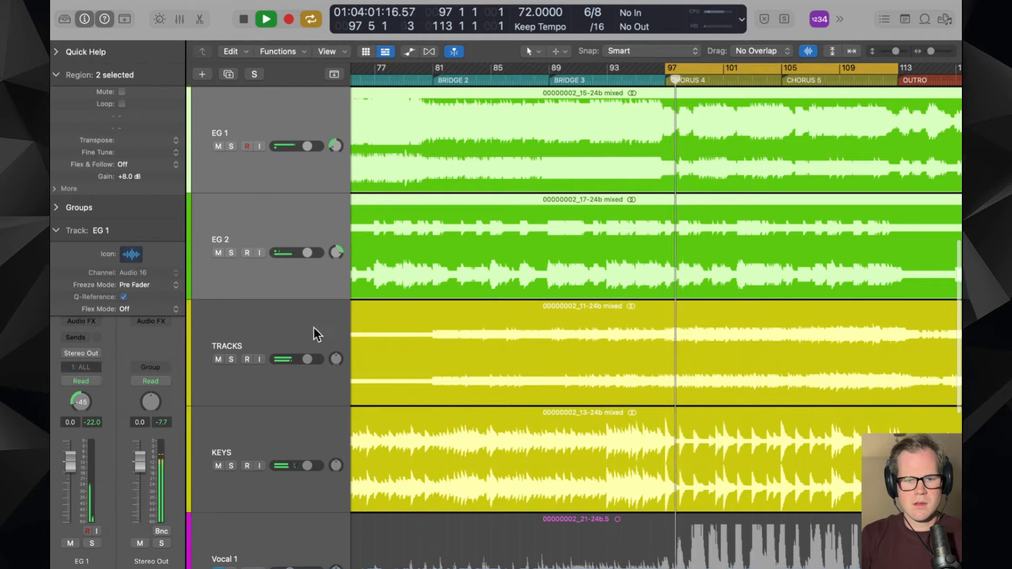
- Solo the EG 2 track during playback and lower the EG 1 channel fader to -4.2 dB in the mixer
click(254, 216)
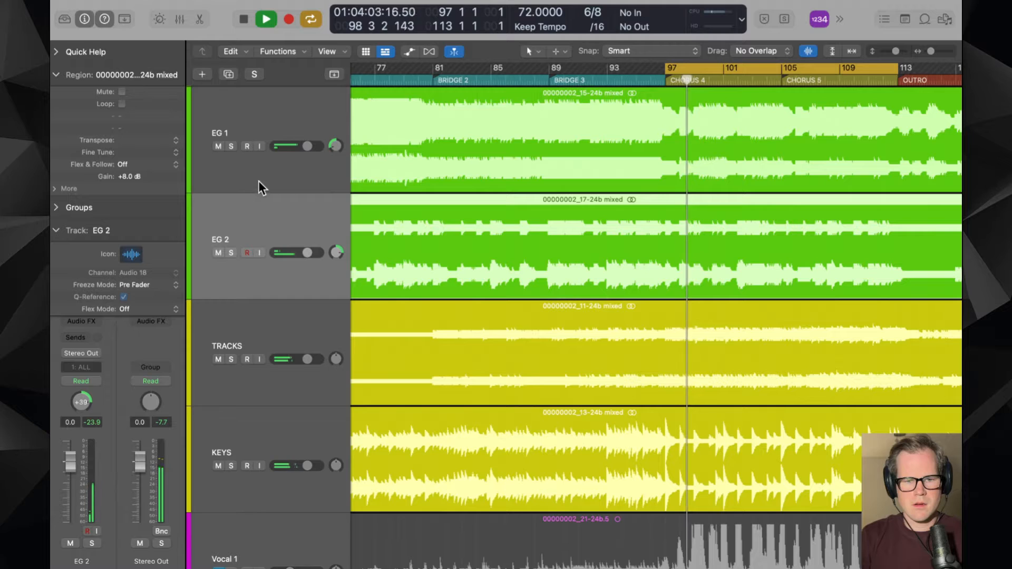
click(231, 253)
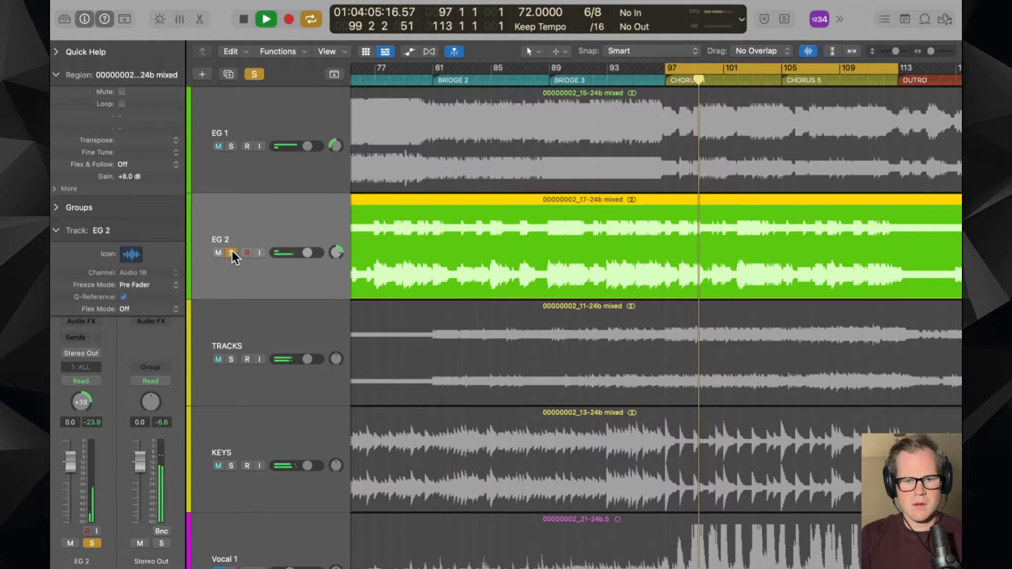
click(300, 166)
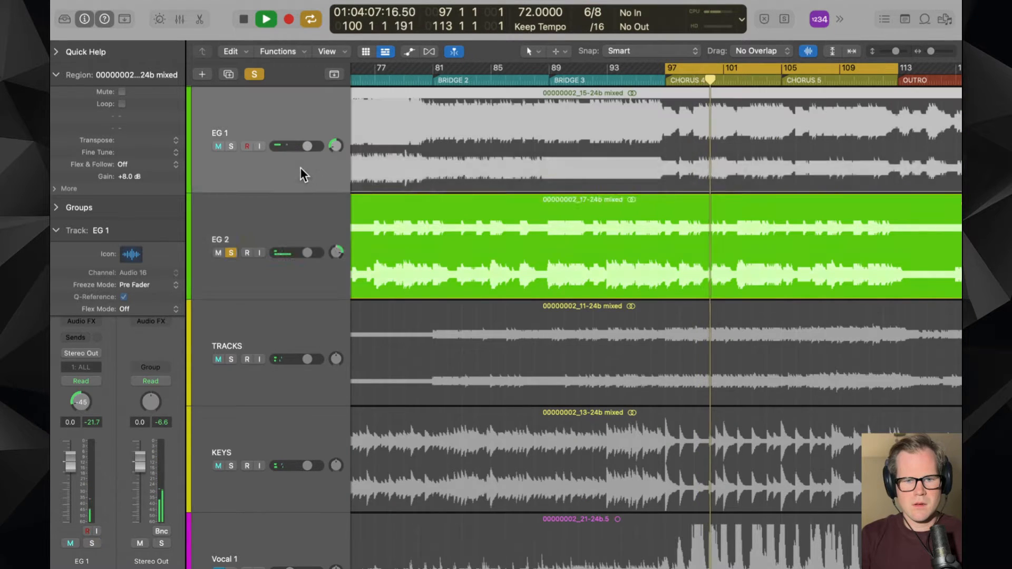
key(x)
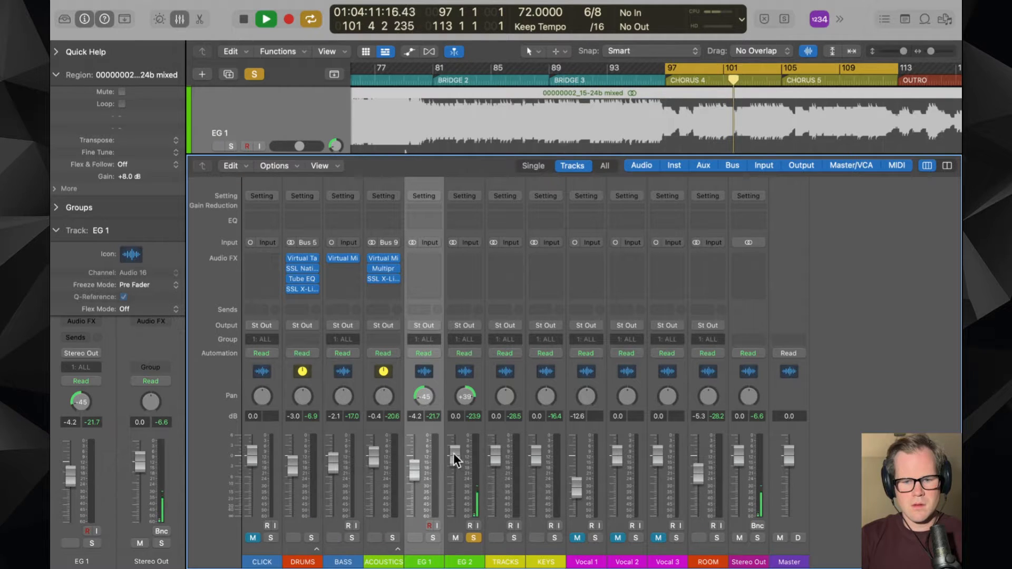
- Reset the EG 2 channel's pan to centre, stop playback and remove its solo
alt+click(465, 397)
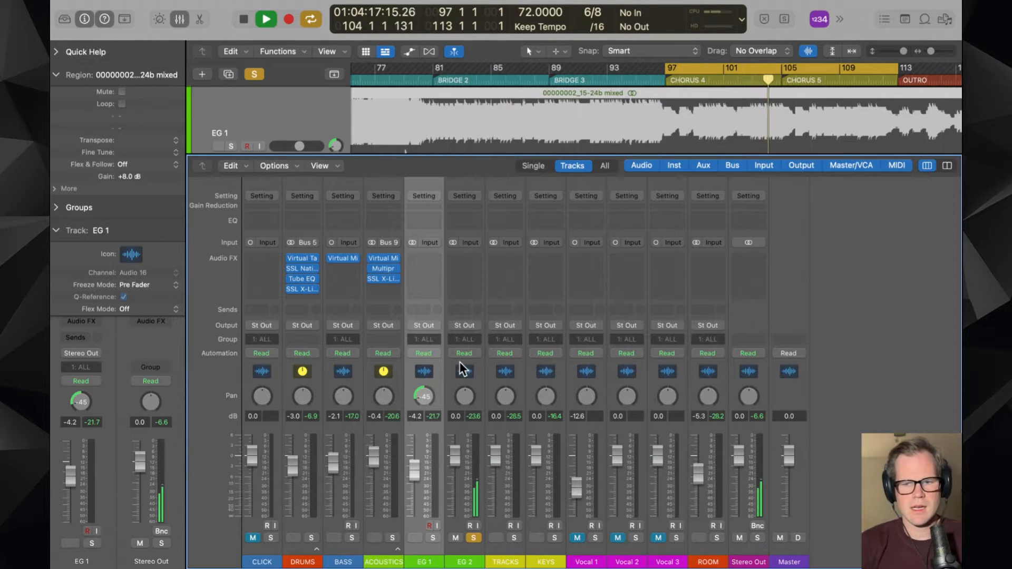
key(space)
click(474, 537)
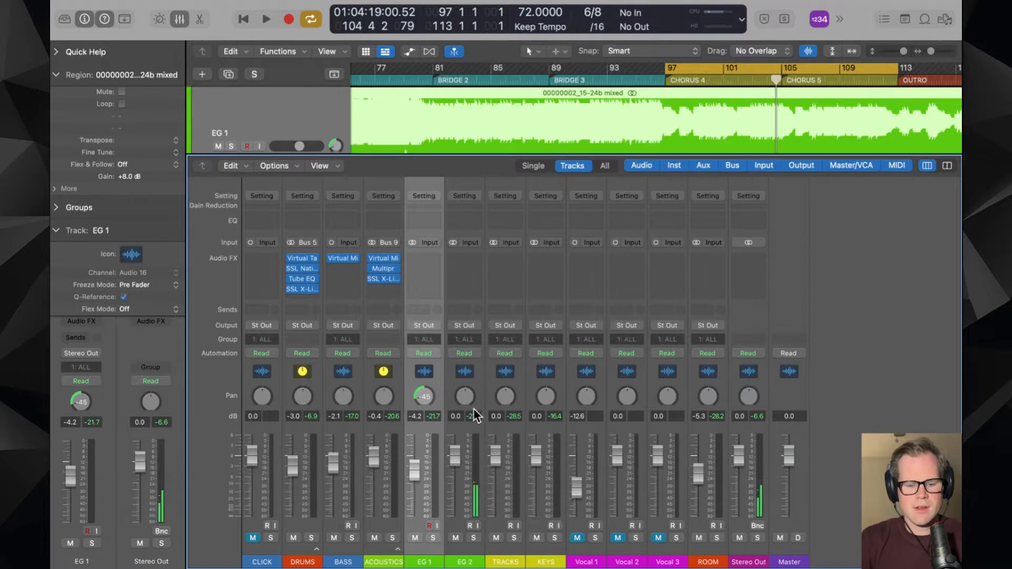
- Examine the EG 1 and EG 2 stereo waveforms up close around the playhead just before Chorus 5
key(x)
key(super+Down)
key(super+Down)
key(super+Down)
key(super+Right)
key(super+Right)
key(super+Right)
key(super+Right)
key(super+Right)
key(super+Right)
key(super+Right)
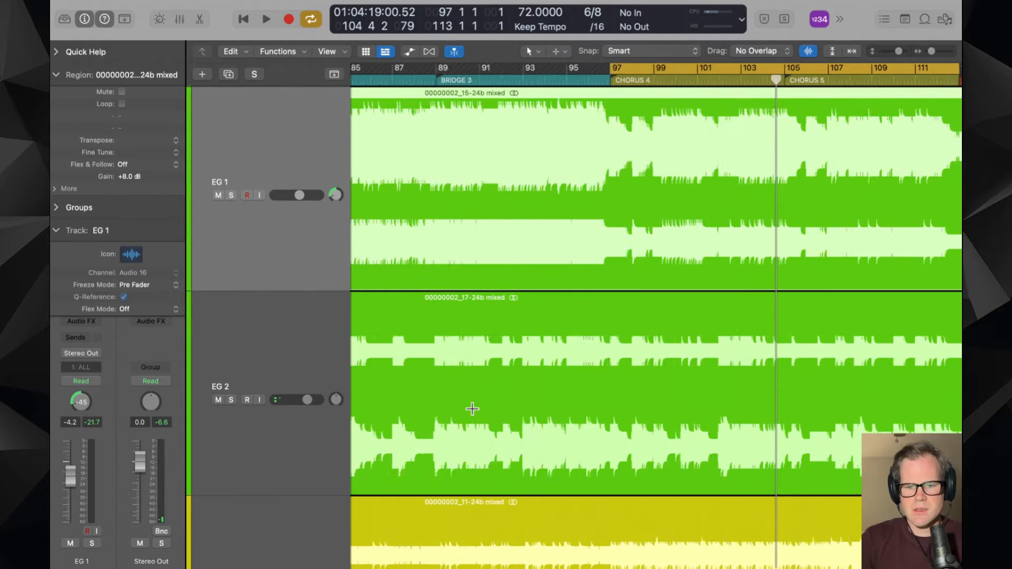
key(super+Right)
key(super+Right)
key(super+Right)
key(super+Right)
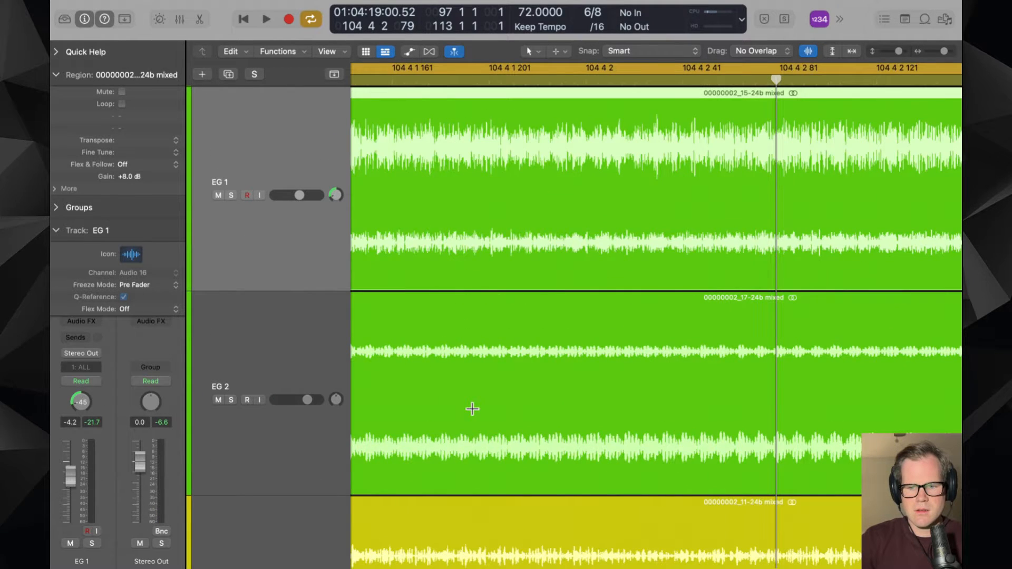
key(super+Left)
key(super+Left)
key(super+Left)
key(super+Left)
key(super+Left)
key(super+Left)
key(super+Left)
key(super+Left)
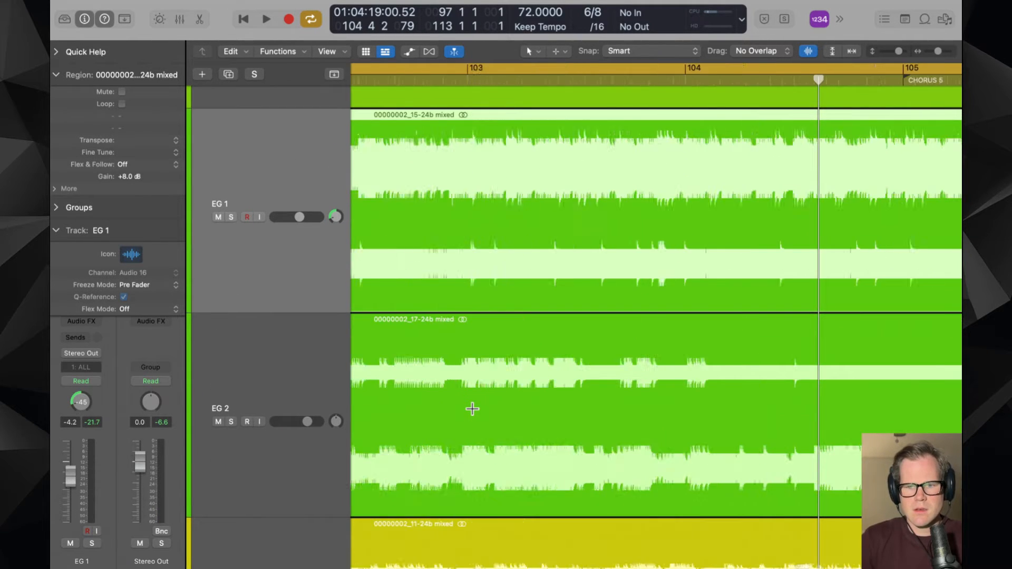
- Turn off Cycle mode and toggle the waveform zoom off and on again
key(c)
click(808, 51)
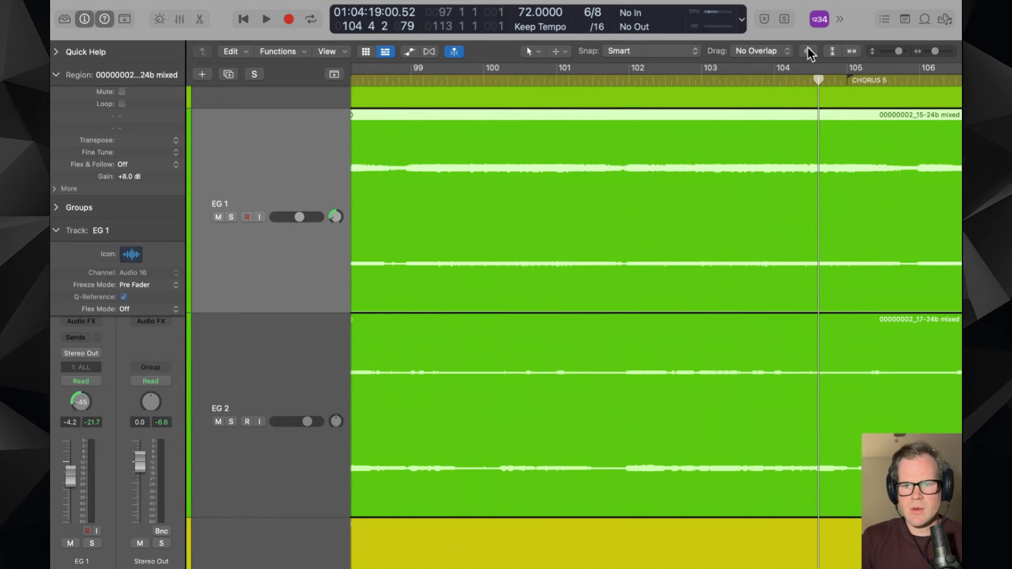
click(808, 50)
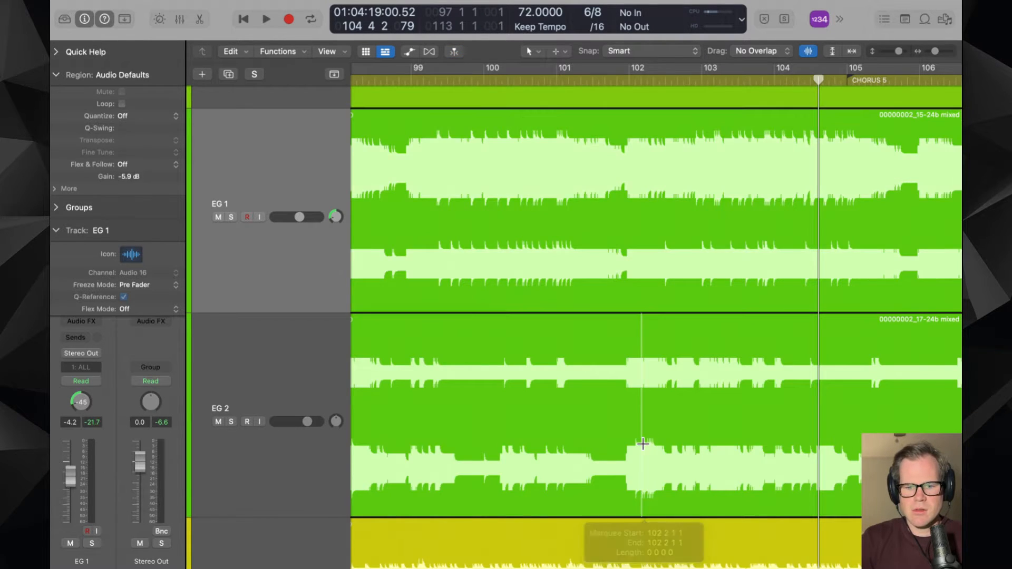
- Marquee-select the EG 2 passage starting at bar 87 and compare its two channel waveforms in close detail
scroll(646, 437, left, 10)
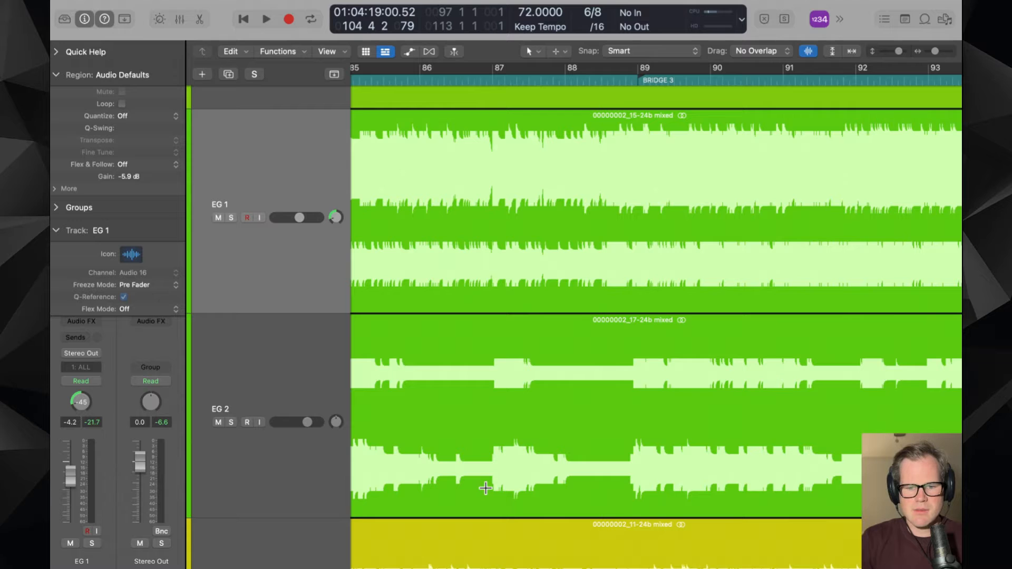
drag(491, 454, 576, 452)
key(super+Right)
key(super+Right)
key(super+Right)
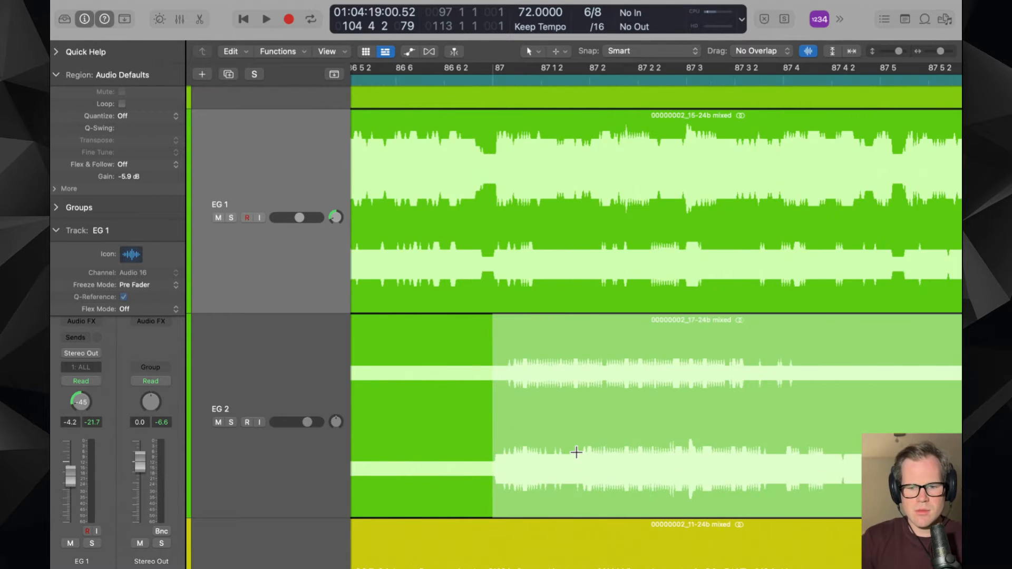
key(super+Down)
key(super+Right)
key(super+Right)
key(super+Right)
key(super+Right)
key(super+Down)
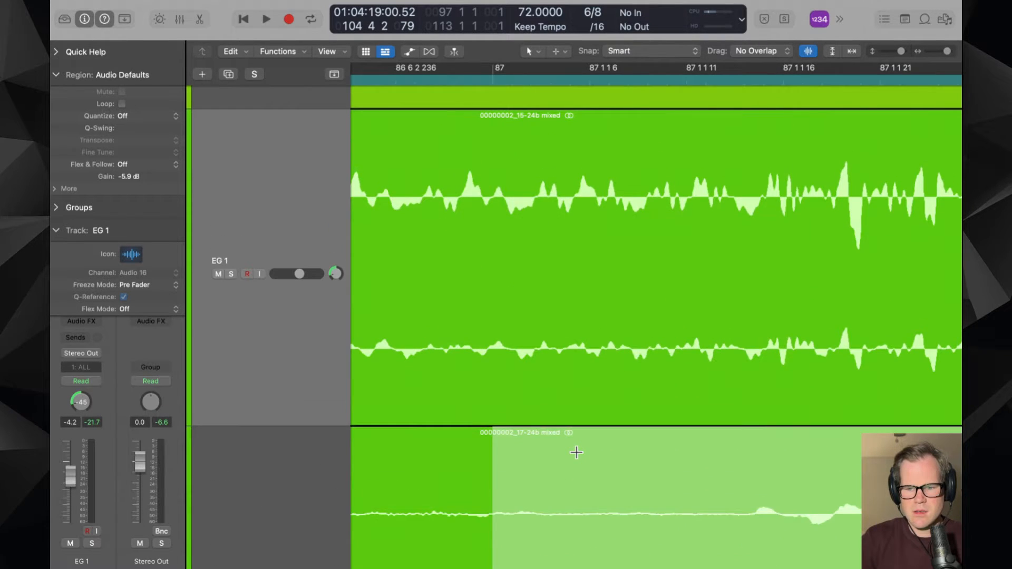
scroll(577, 452, down, 4)
scroll(578, 454, right, 4)
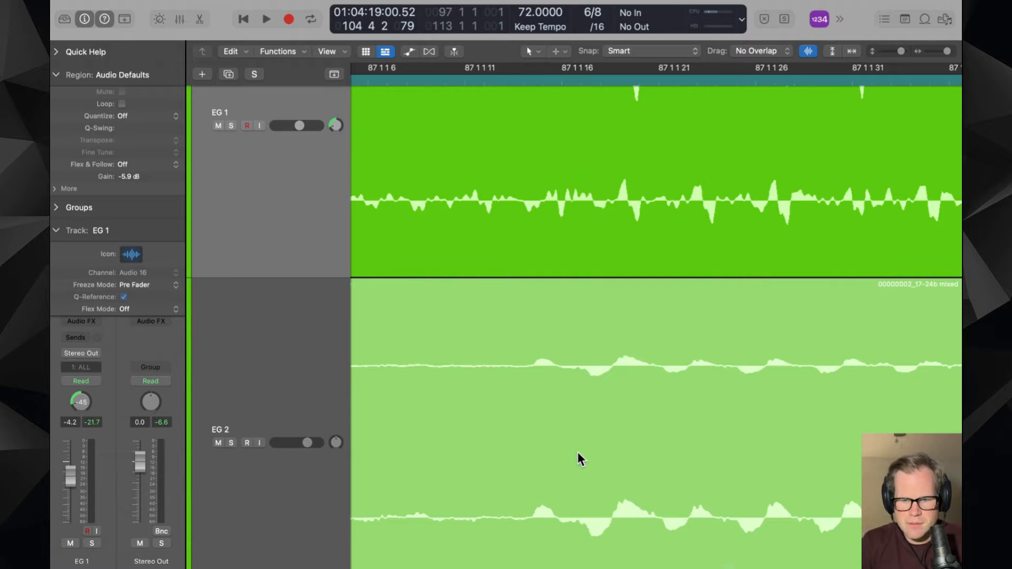
super+click(588, 408)
key(super+Right)
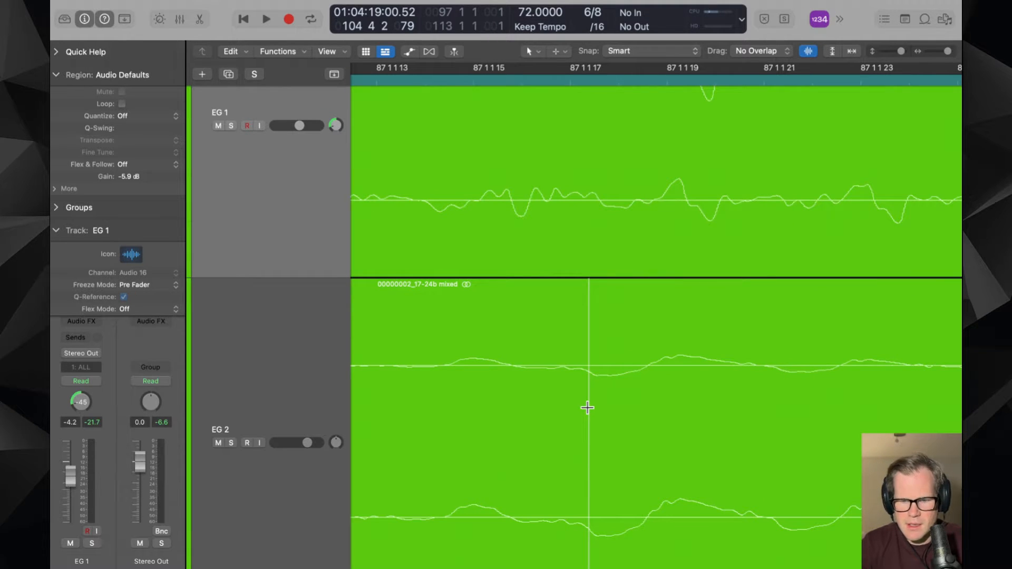
scroll(587, 408, down, 3)
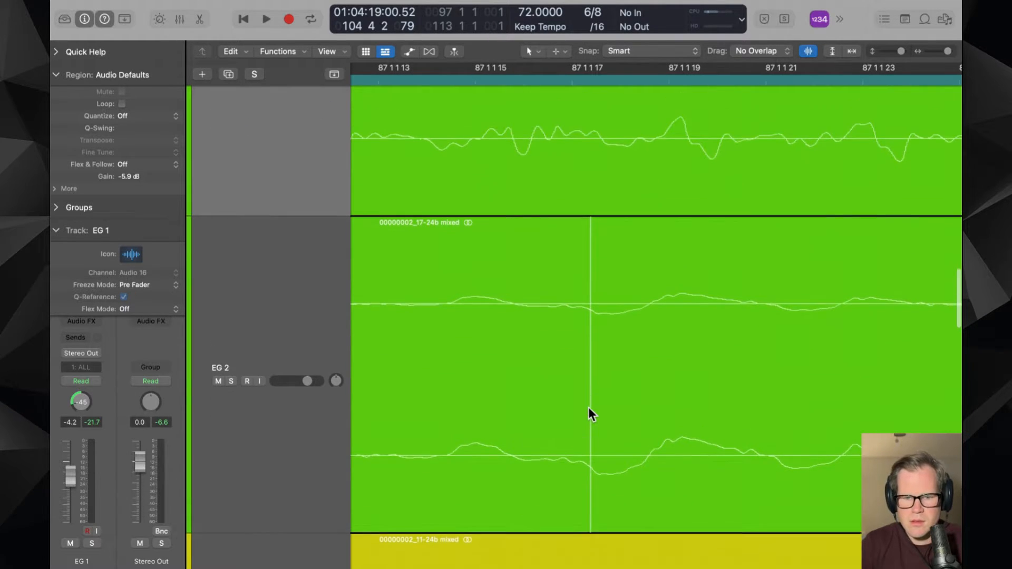
key(super+Left)
scroll(588, 407, up, 7)
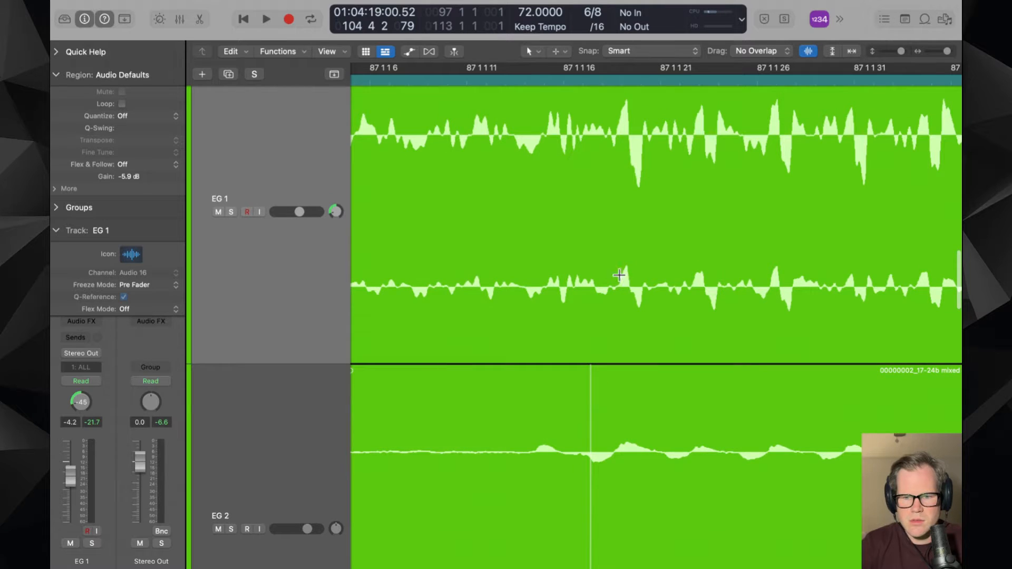
- Marquee-select a single peak in EG 1 just after bar 87 and compare its shape in both channels
drag(615, 122, 655, 221)
key(super+Right)
key(super+Right)
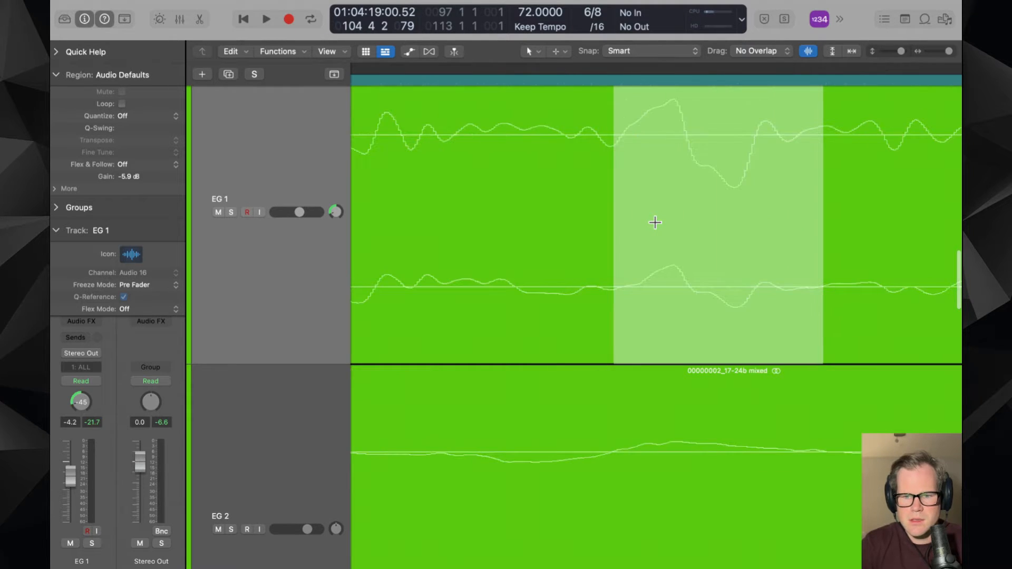
key(super+Left)
key(super+Left)
key(super+Left)
key(super+Left)
key(super+Left)
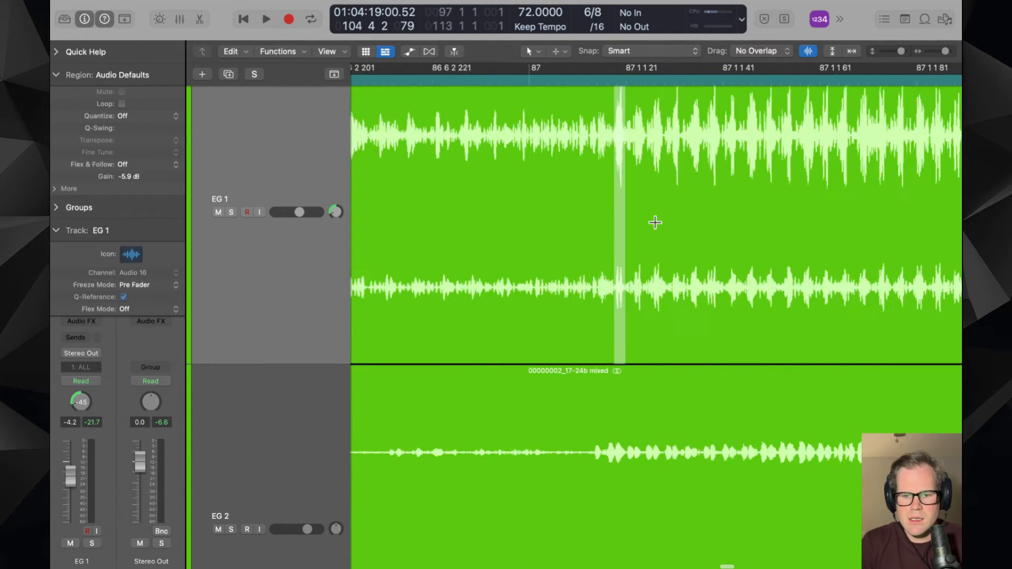
- Show the mixer, select the EG 1 and EG 2 channels together and briefly play the start of Chorus 4
key(x)
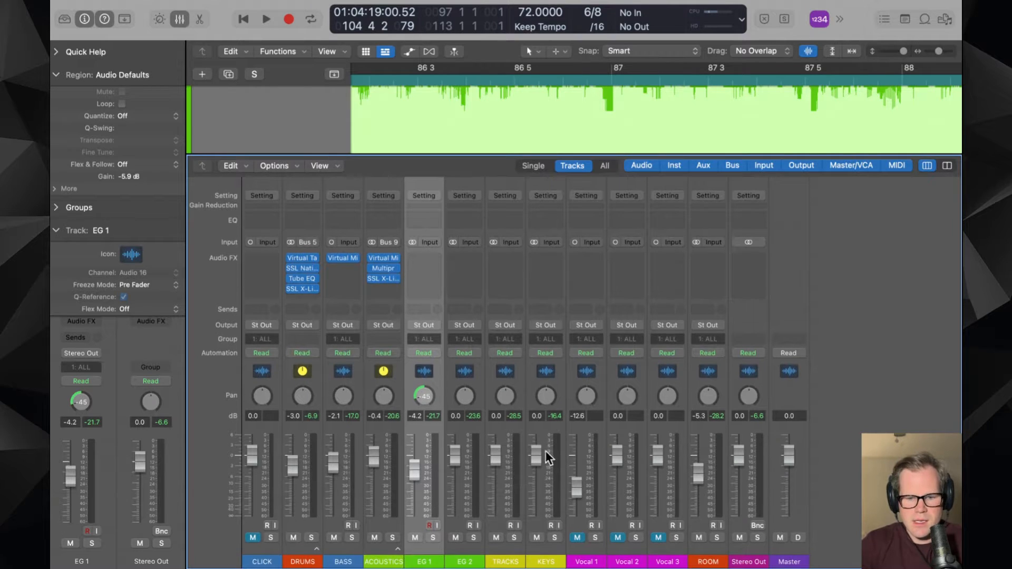
click(470, 546)
key(space)
key(space)
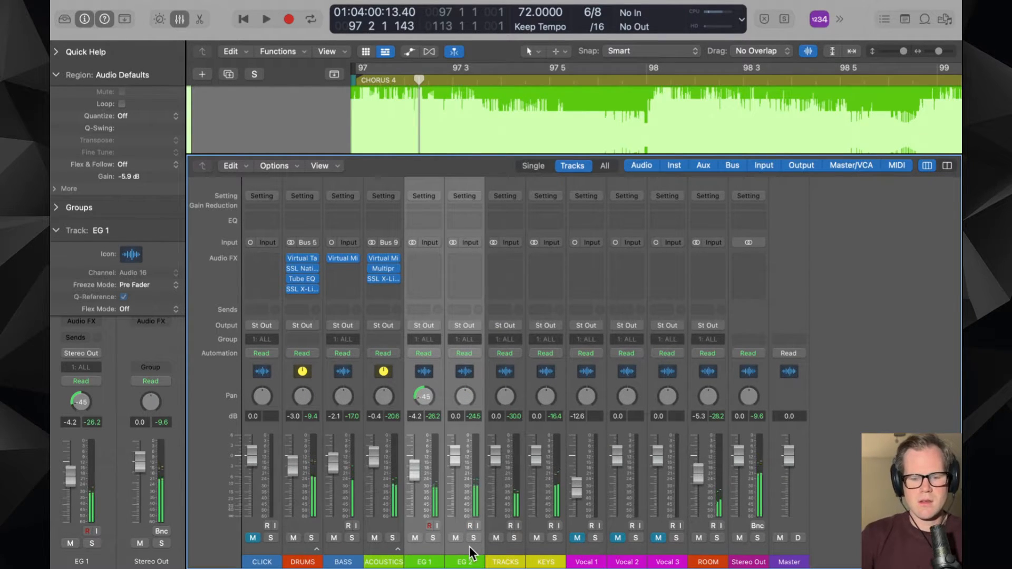
- Reset the EG 1 fader to 0.0 dB and its pan to centre while briefly playing the mix
alt+click(416, 466)
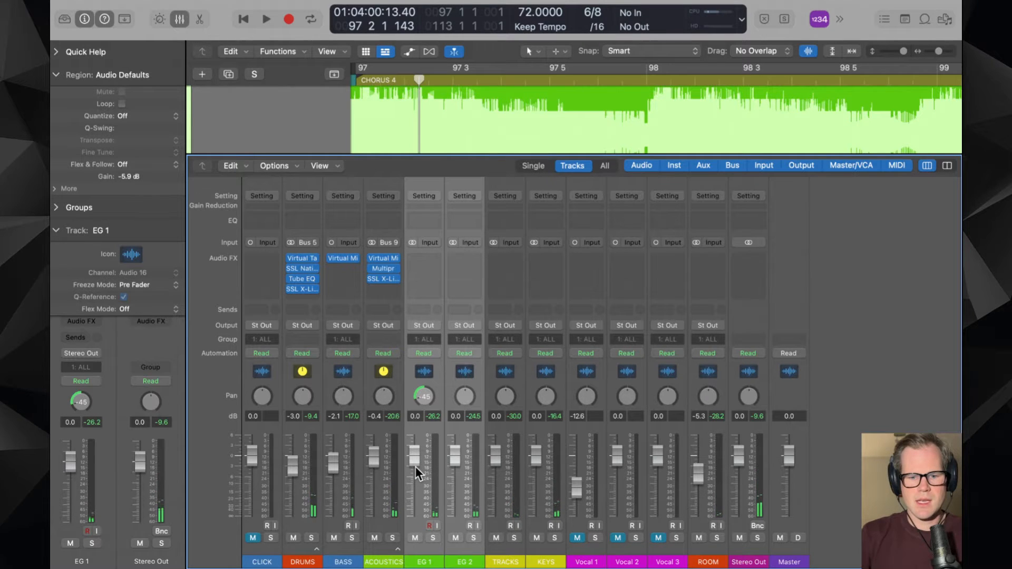
click(452, 552)
key(space)
alt+click(424, 399)
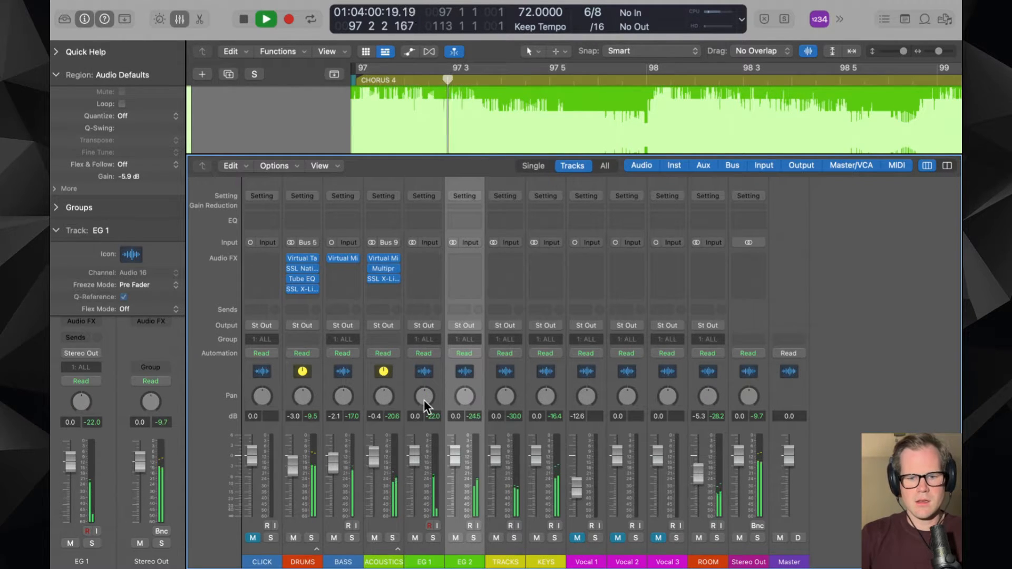
key(space)
- Switch the pan mode of the EG 2 and EG 1 channels to Stereo Pan
right_click(453, 401)
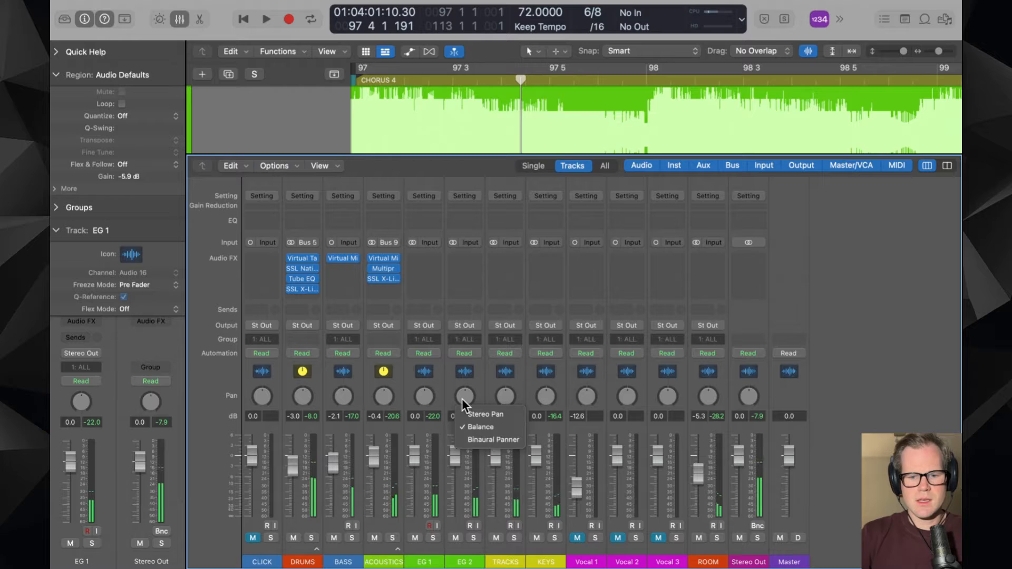
click(474, 411)
right_click(428, 406)
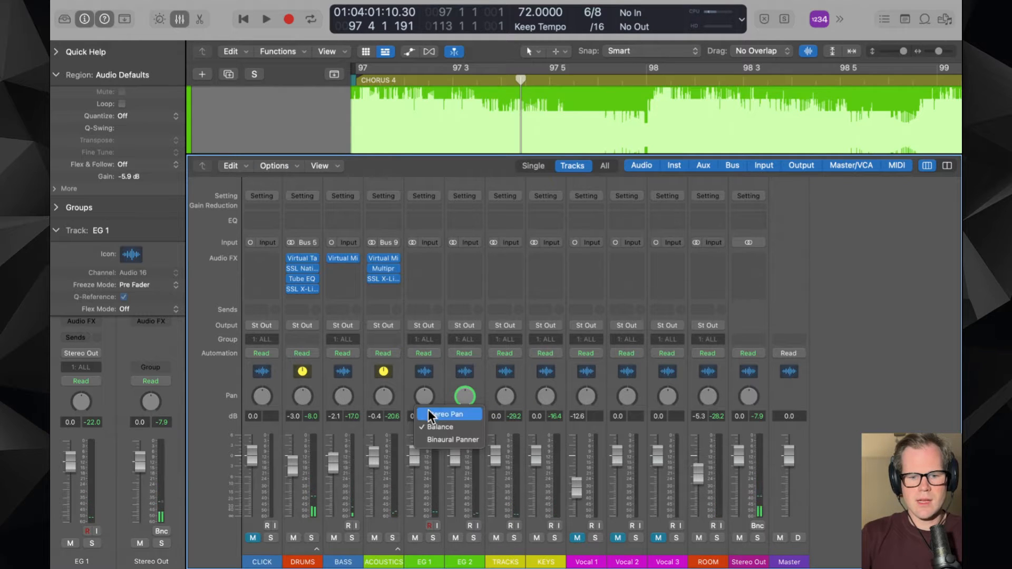
click(448, 416)
- Solo the EG 1 and EG 2 channels while playing Chorus 4, and stop playback
click(440, 545)
key(space)
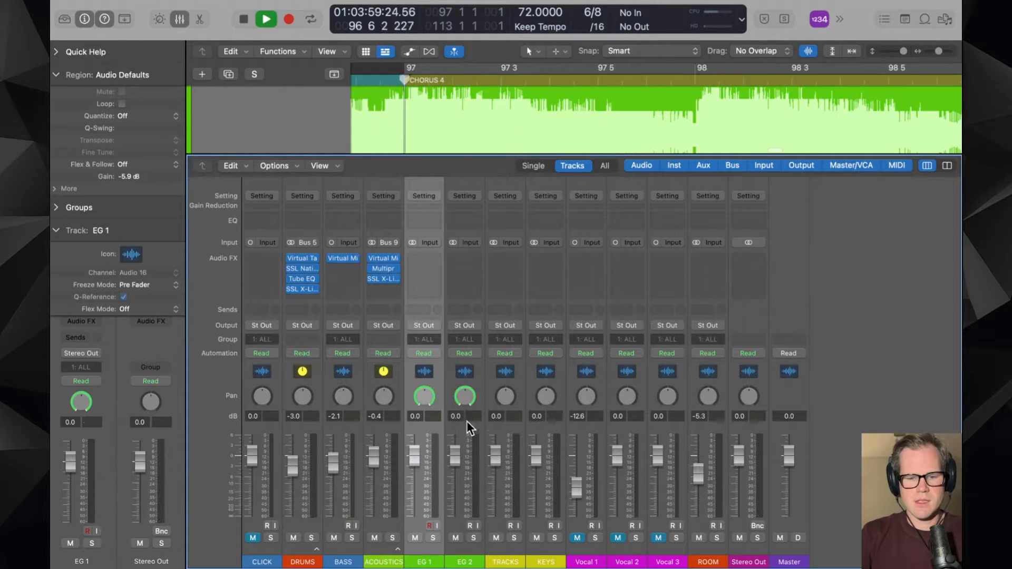
click(474, 537)
click(433, 538)
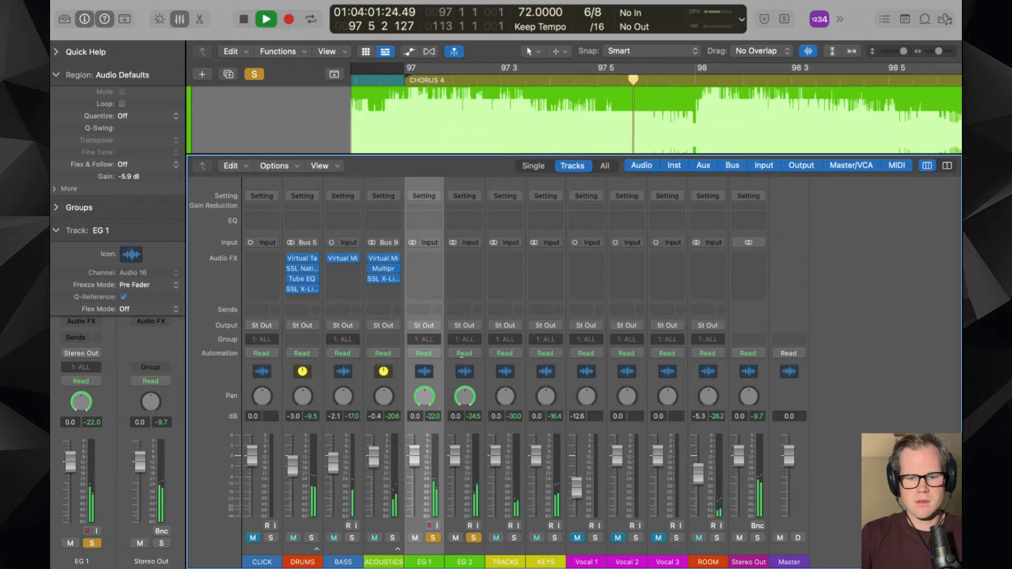
key(space)
- Set the stereo pan of the EG 2 channel to +16
click(481, 391)
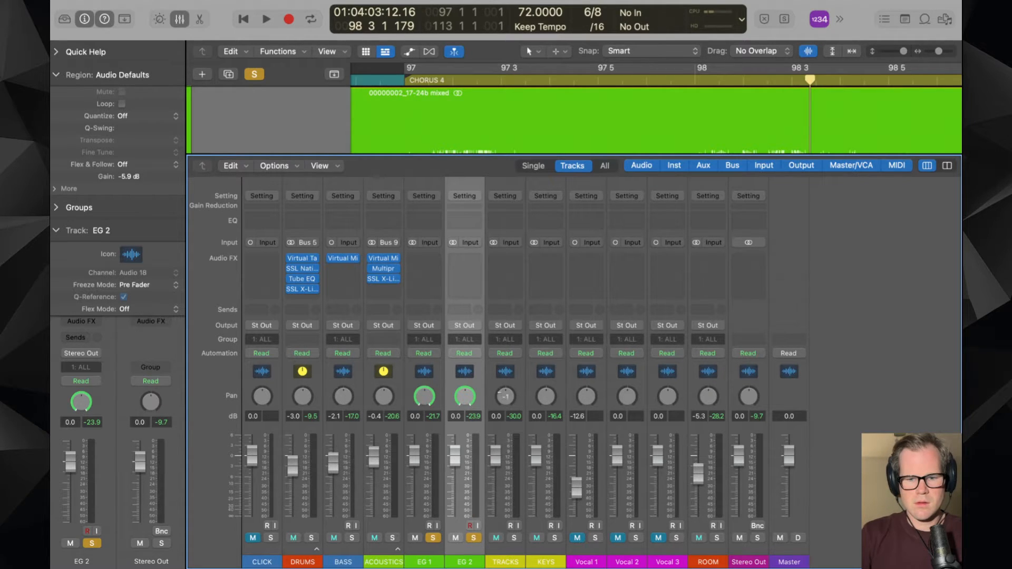
right_click(454, 393)
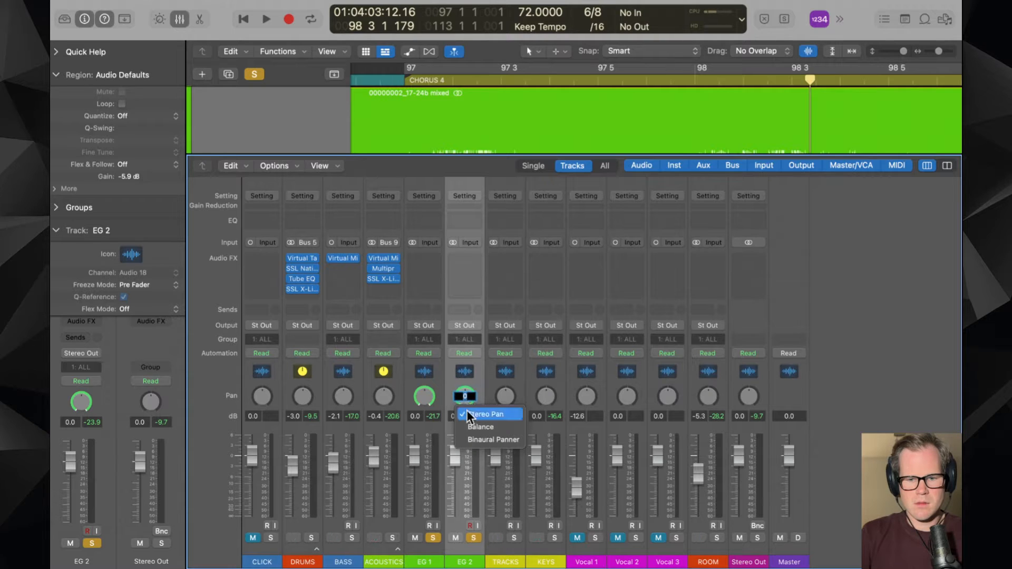
click(466, 410)
text(16)
key(Return)
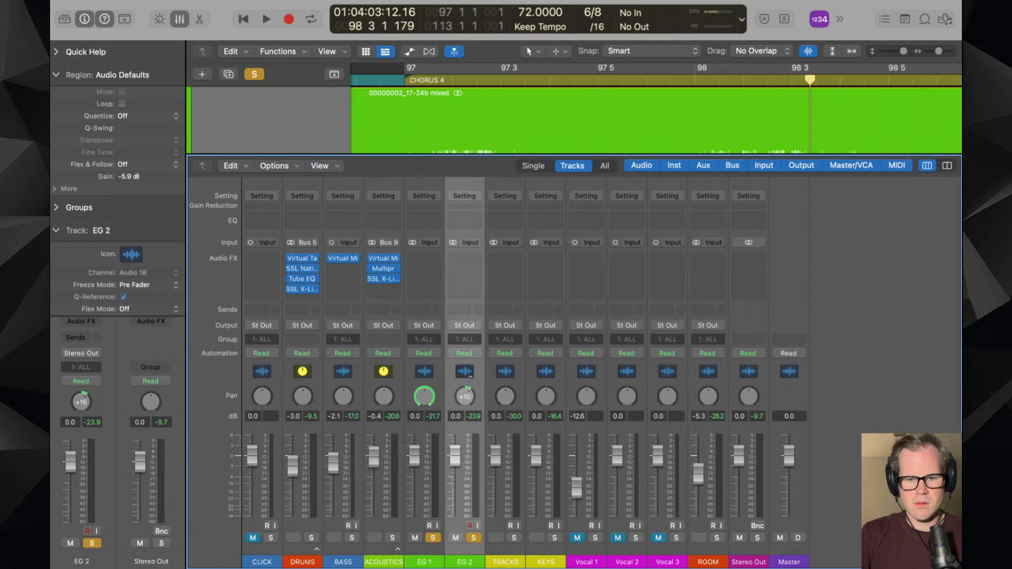
- Recentre the EG 2 channel's pan and set its pan mode to Balance
right_click(467, 396)
click(470, 415)
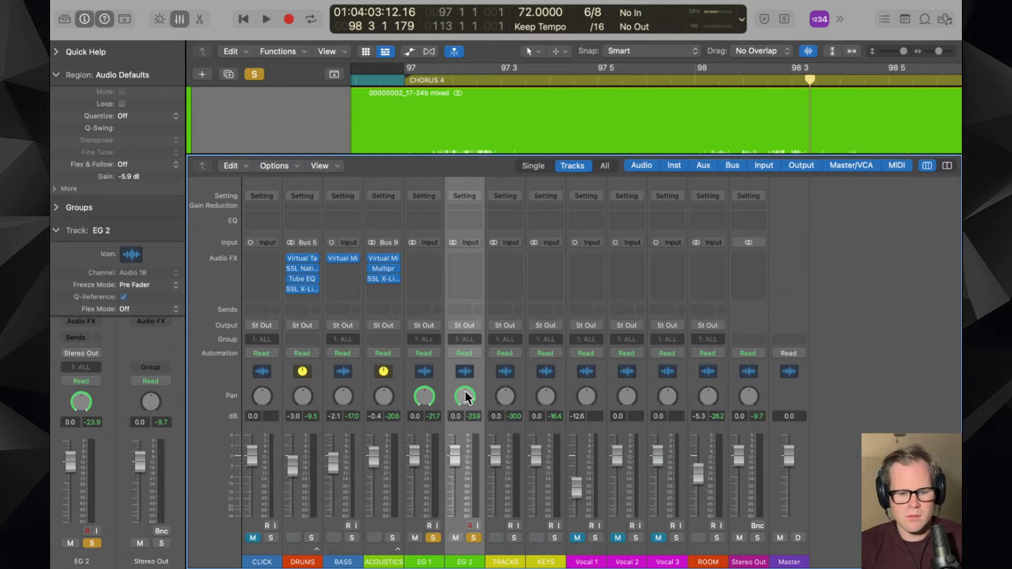
right_click(466, 397)
click(470, 423)
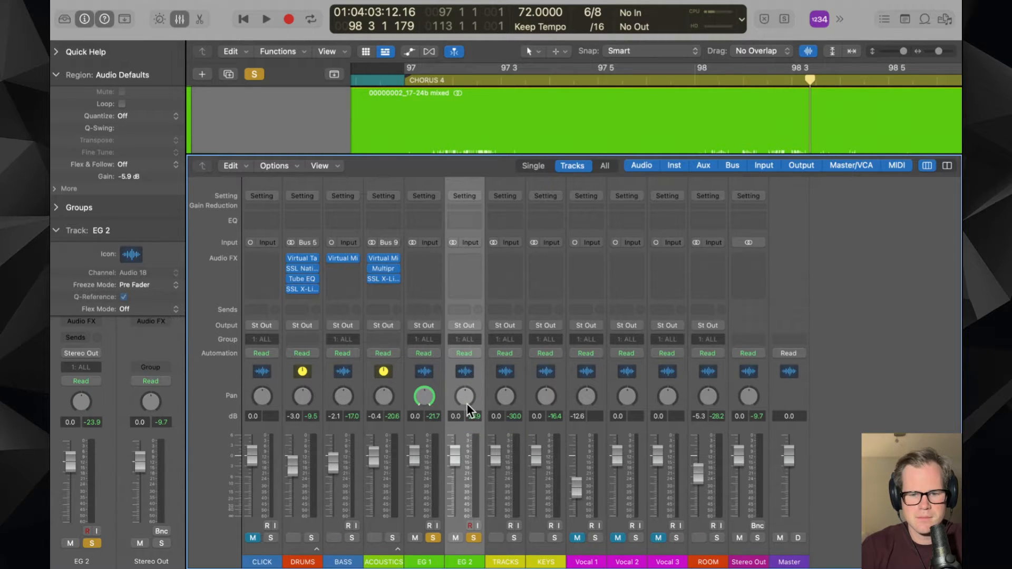
- Insert a dual-mono Gain plug-in on the EG 1 channel and set its right-side gain to -6 dB
key(space)
key(space)
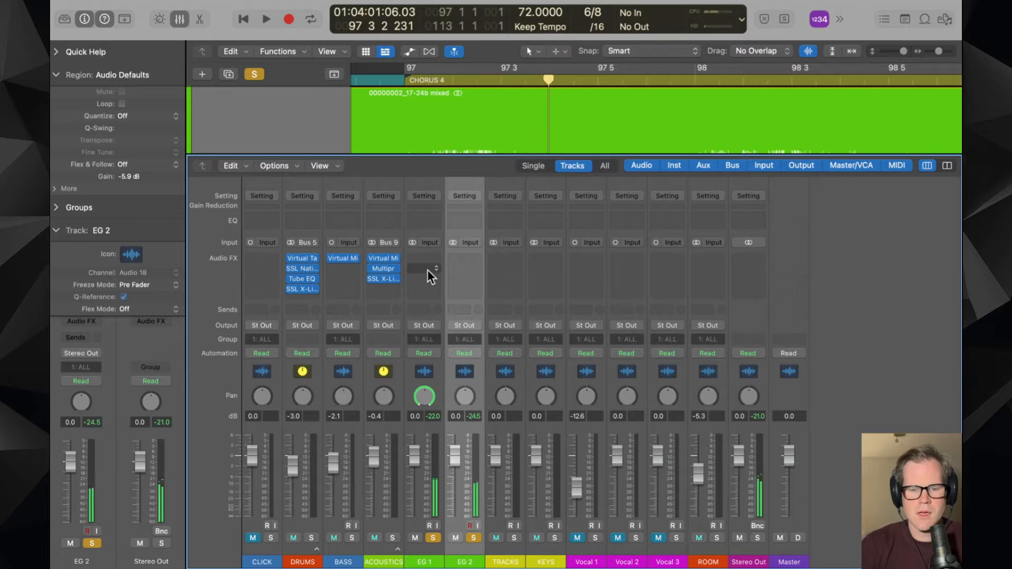
click(428, 268)
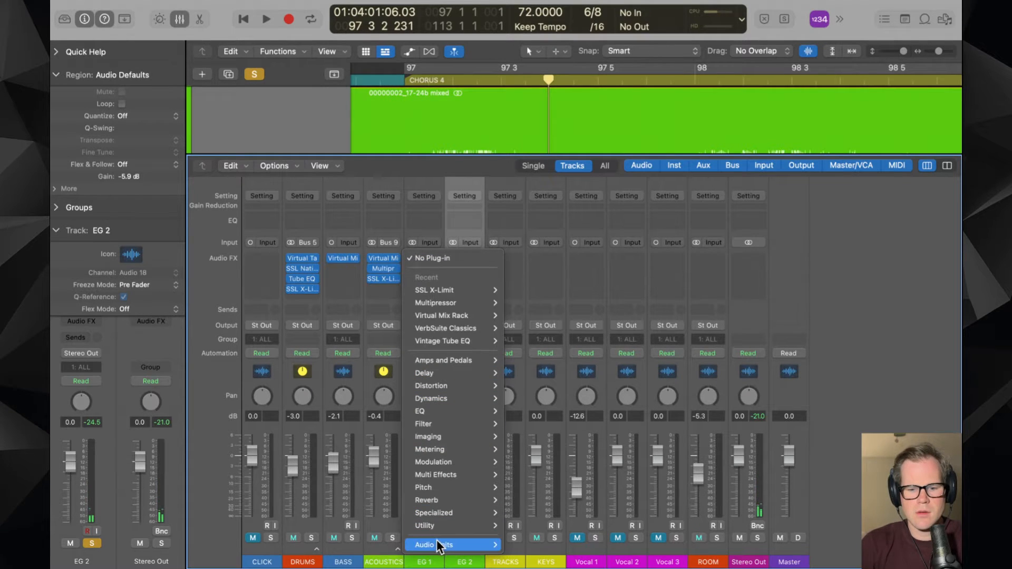
mouse_move(483, 526)
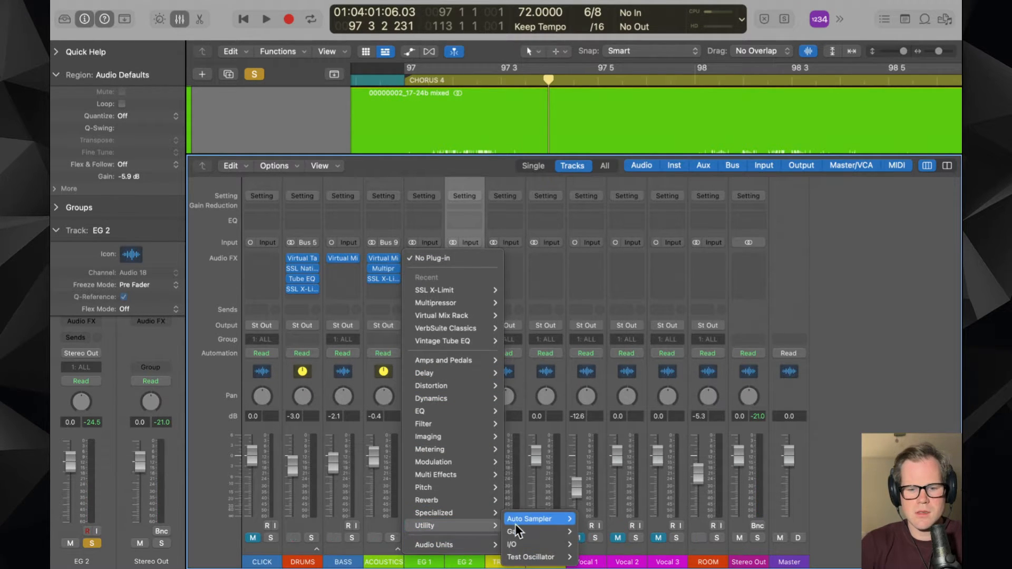
click(578, 538)
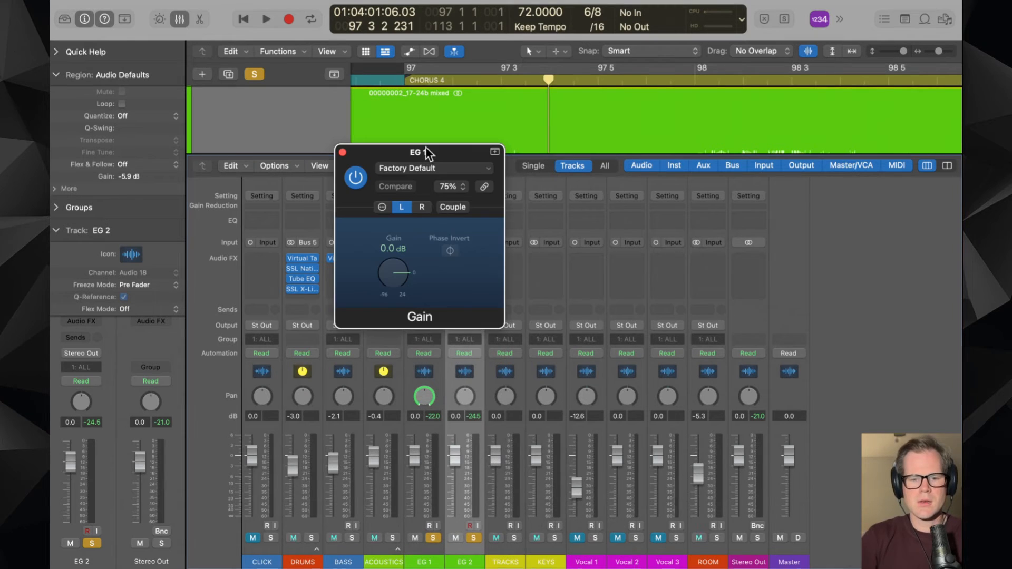
click(422, 207)
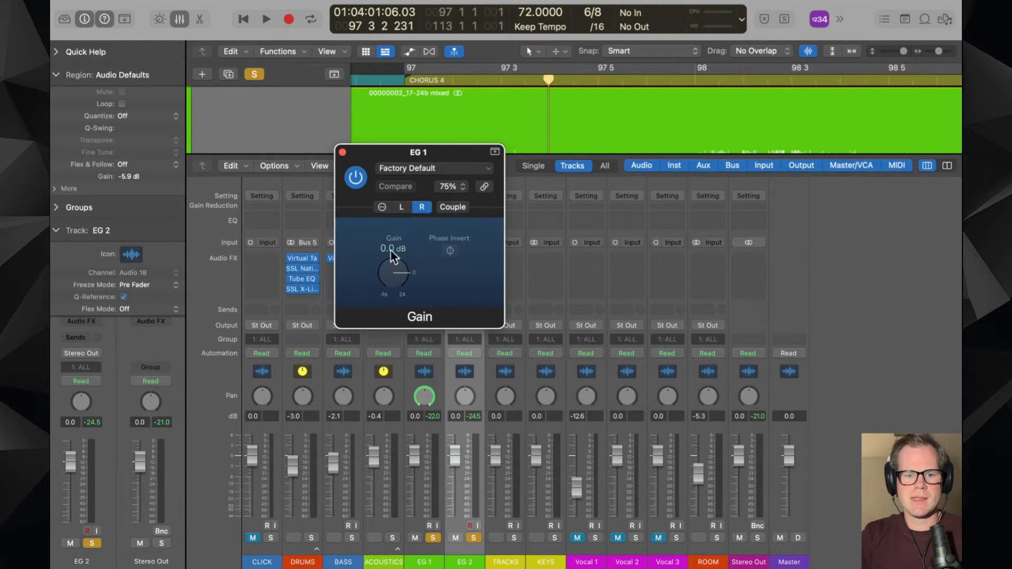
text(-6)
key(Return)
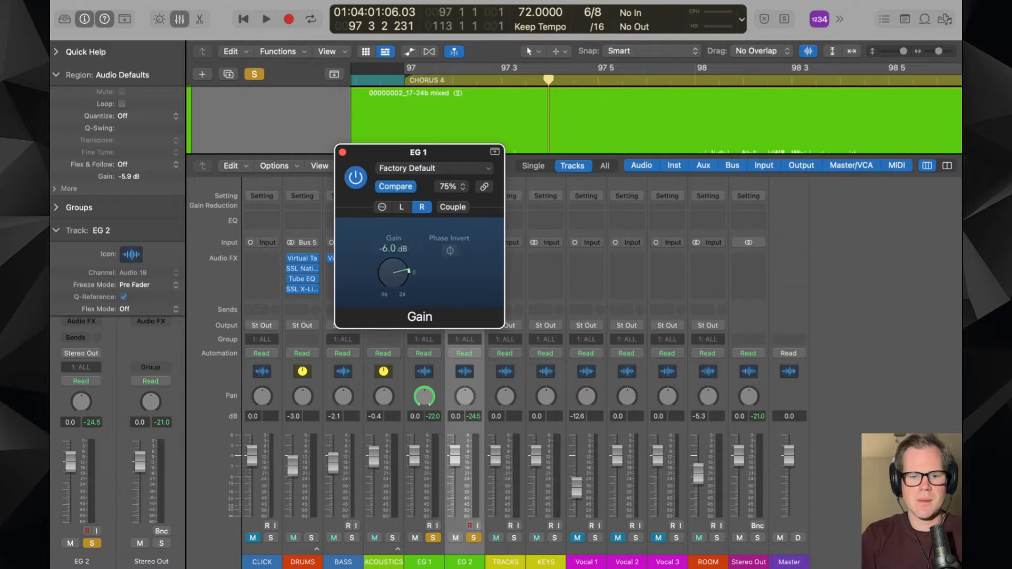
click(342, 153)
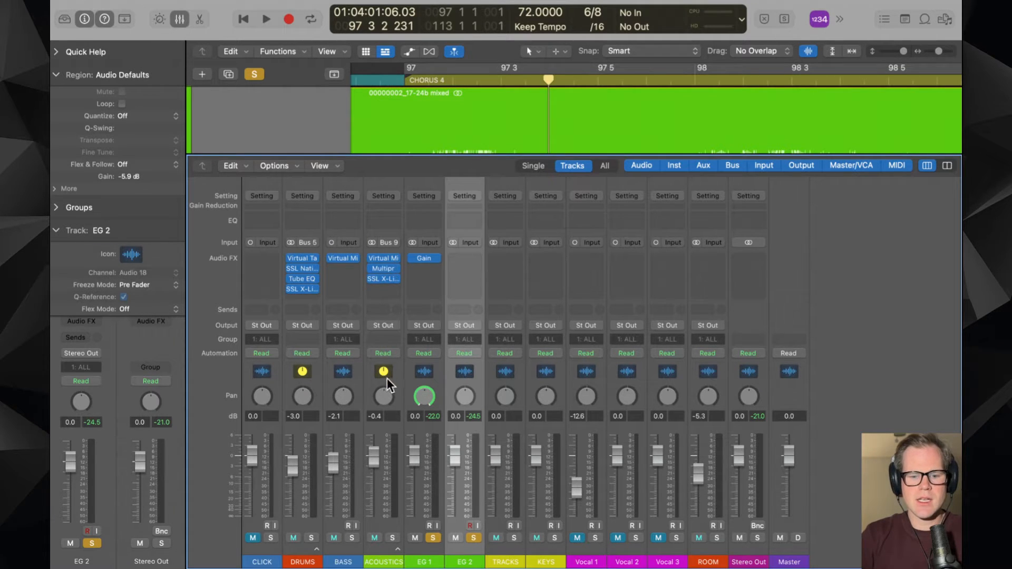
- Insert a dual-mono Gain plug-in on the EG 2 channel, set its left-side gain to -6 dB, and start playback
click(465, 257)
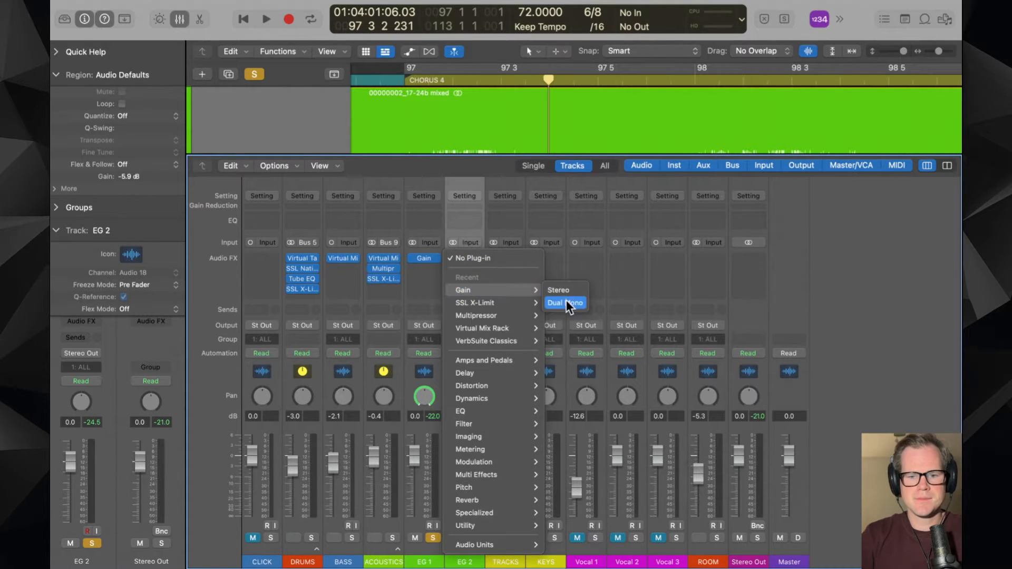
click(566, 300)
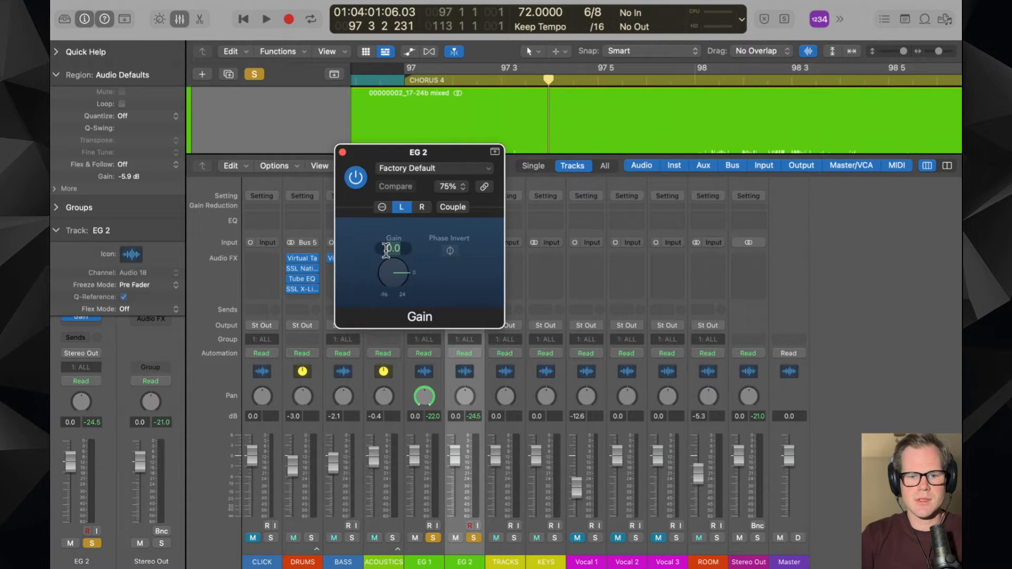
text(-6)
key(Return)
key(space)
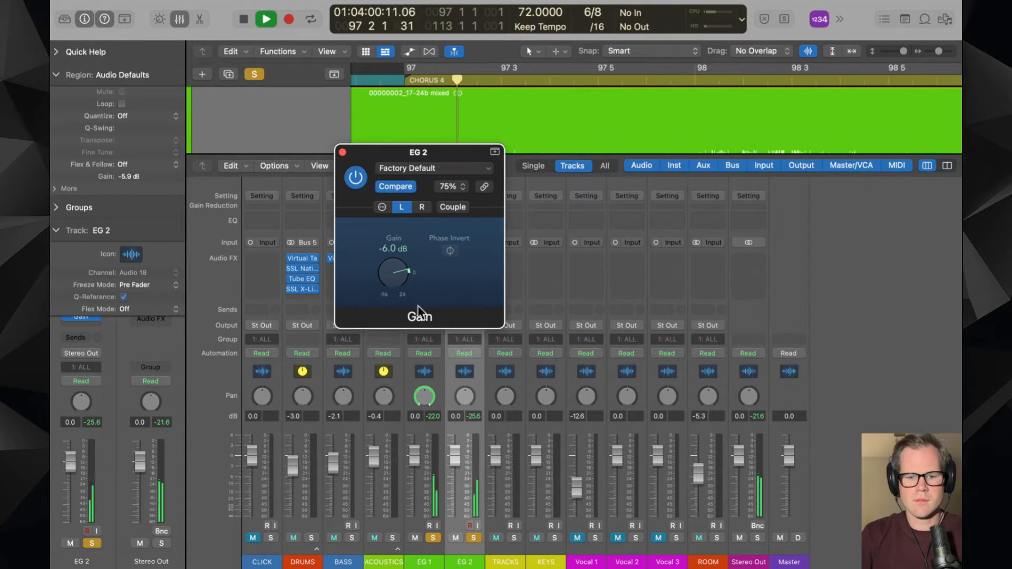
click(342, 152)
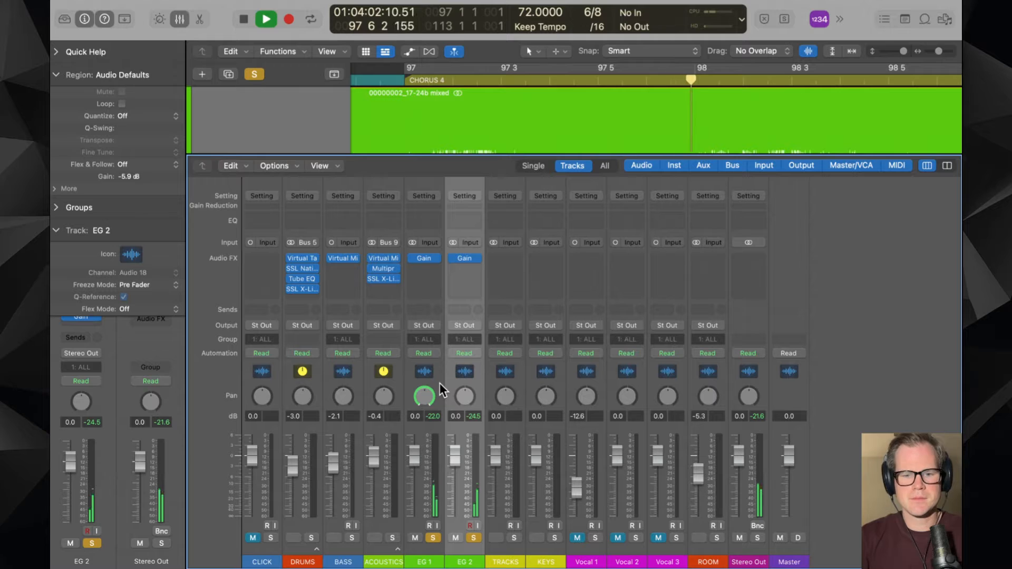
- Replay Chorus 4 and examine EG 2's stereo waveform in the tracks area without the mixer
key(space)
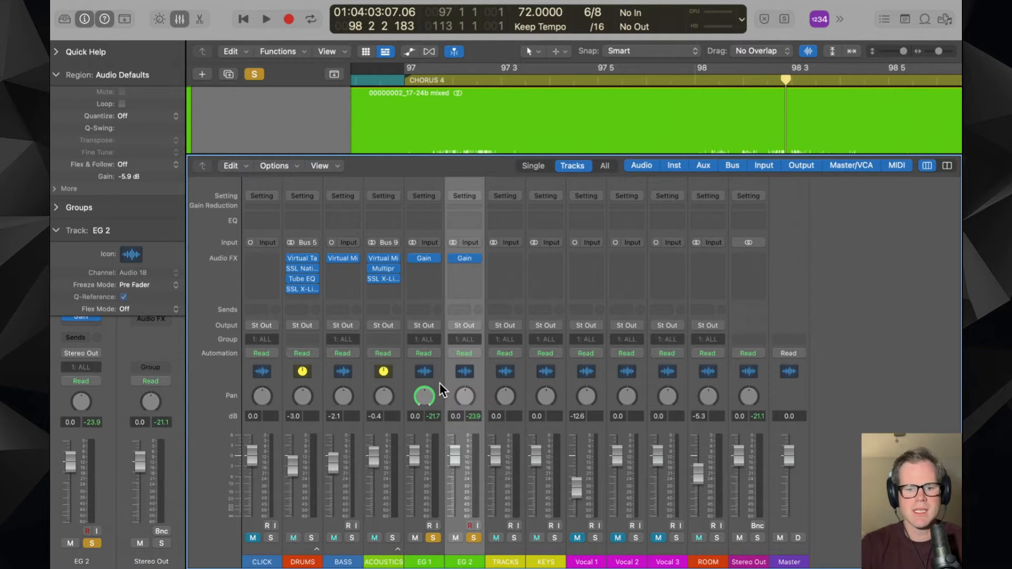
key(space)
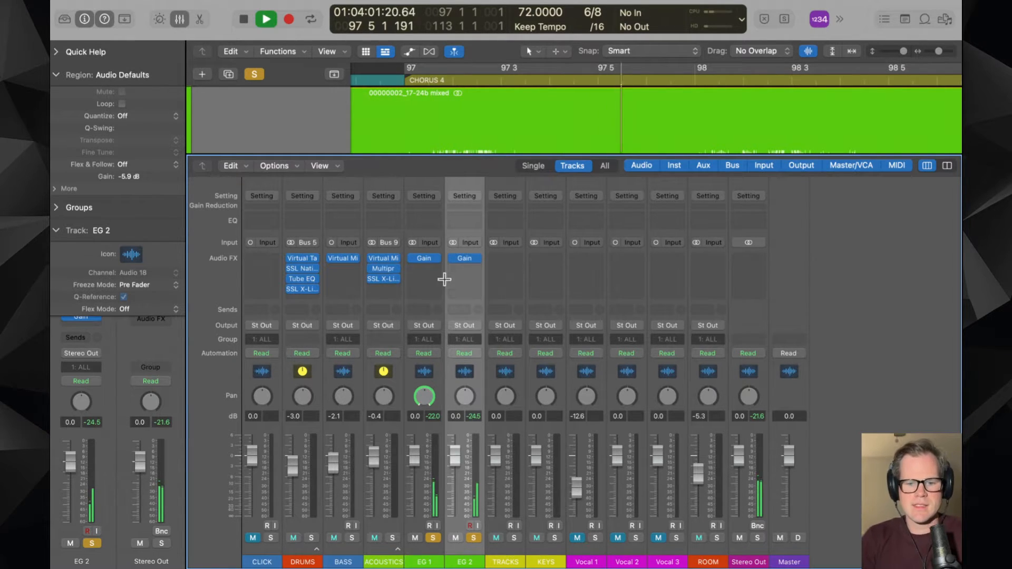
key(x)
key(super+Up)
key(super+Up)
key(super+Up)
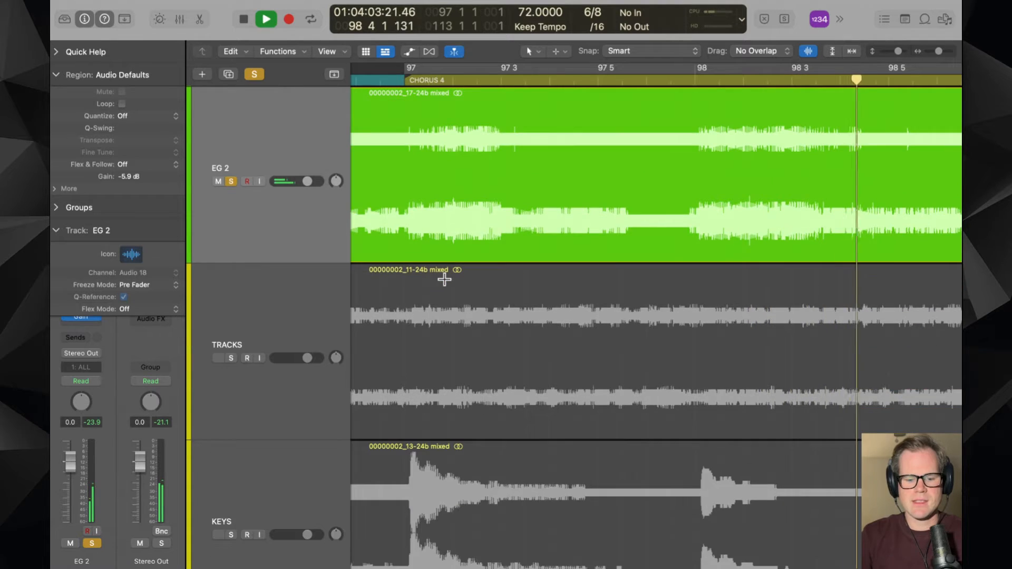
key(x)
- Unsolo the EG 2 and EG 1 channels and play Chorus 4 with the full mix
key(space)
drag(470, 538, 423, 536)
key(space)
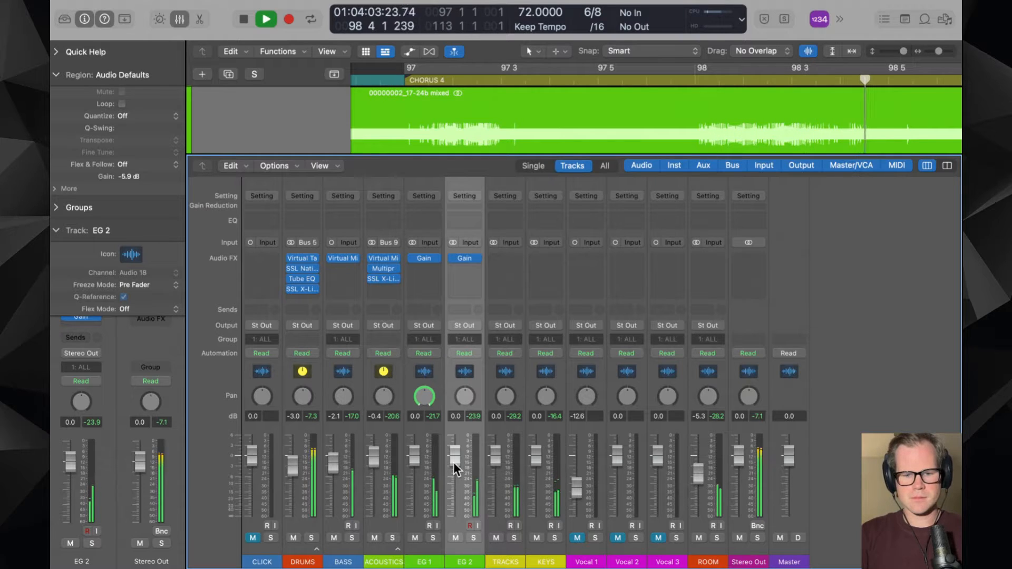
- Insert Virtual Mix Rack on the EG 2 channel, raise its Trimmer to +6.40 dB, and stop playback
click(464, 269)
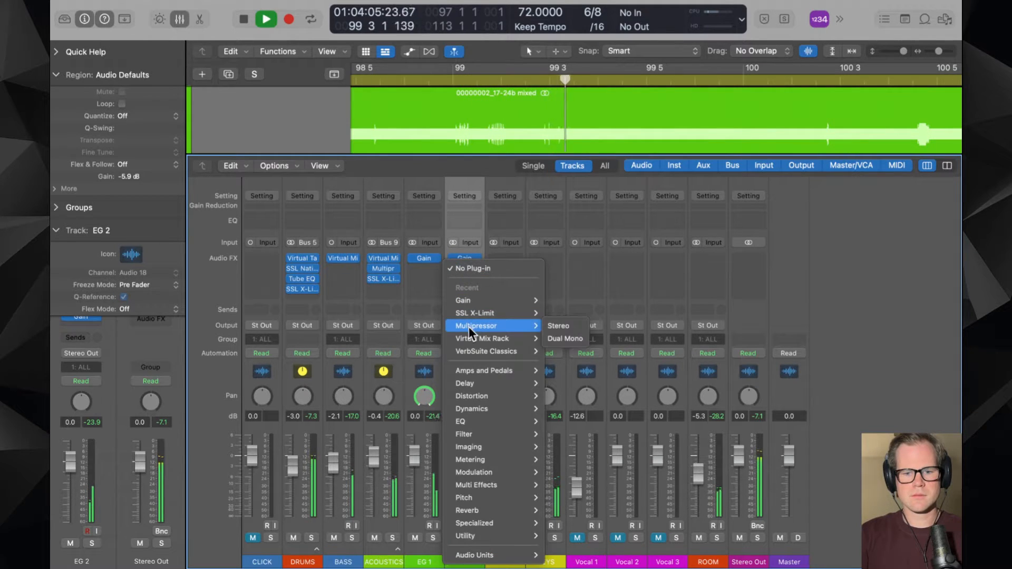
click(576, 344)
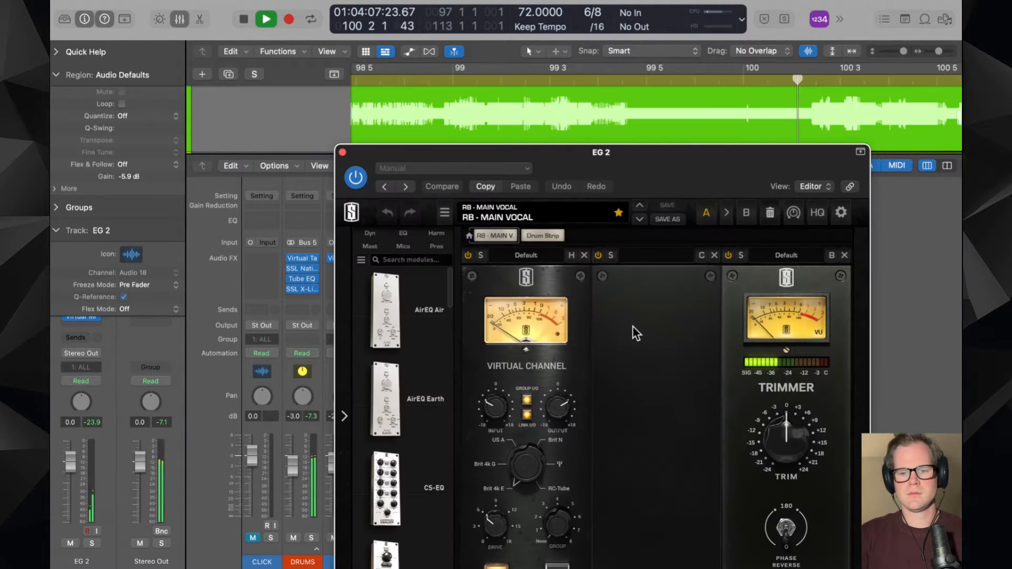
drag(796, 438, 795, 432)
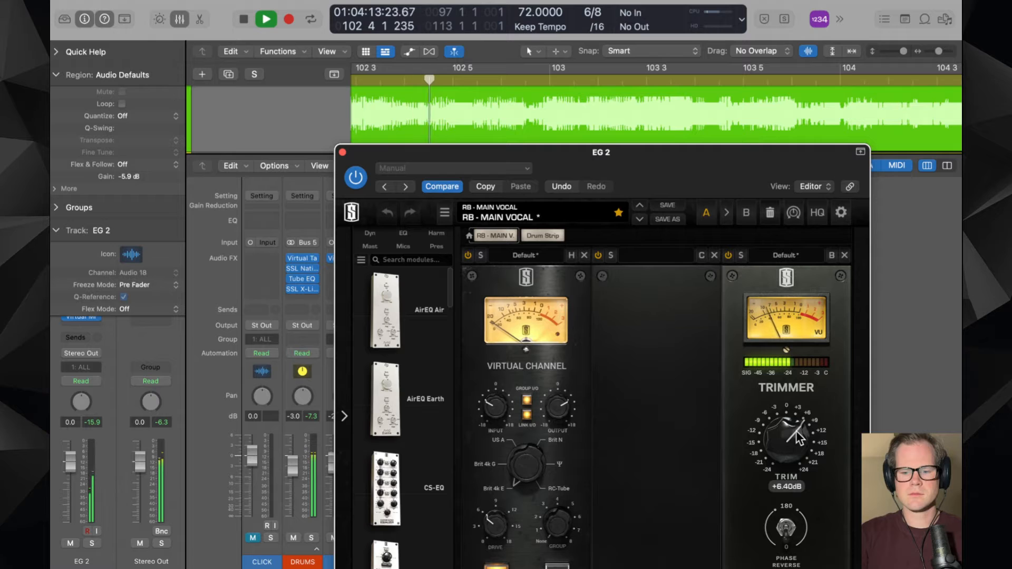
click(342, 152)
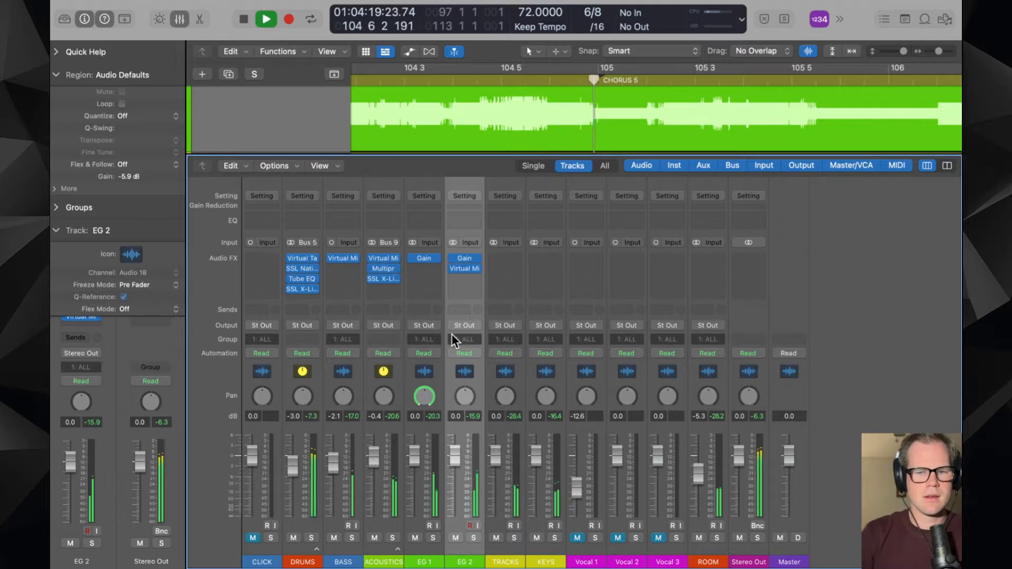
key(space)
- Insert Virtual Mix Rack on the EG 1 channel and add the FG-S EQ between Virtual Channel and Trimmer
click(425, 267)
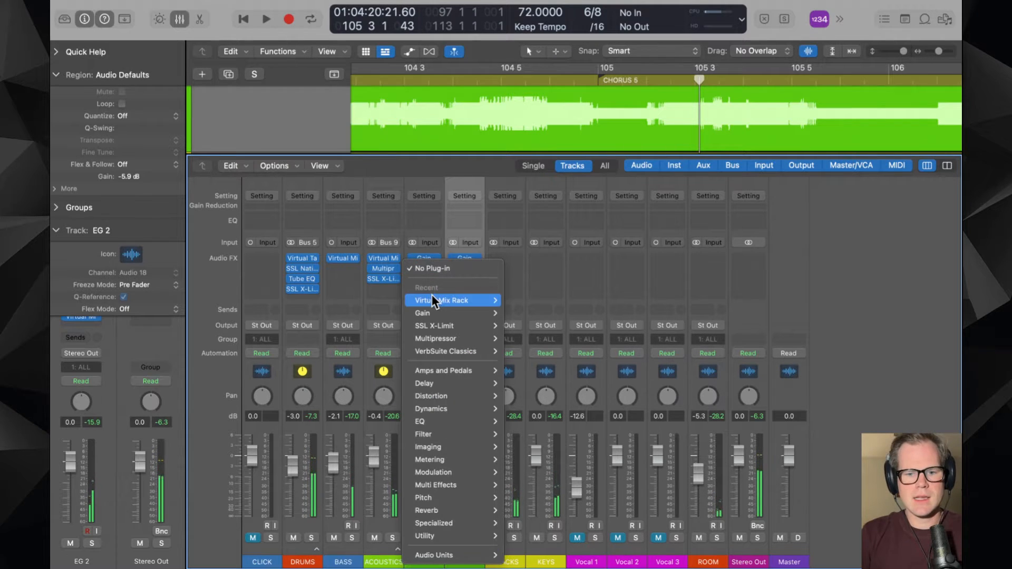
mouse_move(437, 296)
click(547, 303)
drag(631, 174, 475, 101)
click(252, 157)
scroll(256, 301, down, 5)
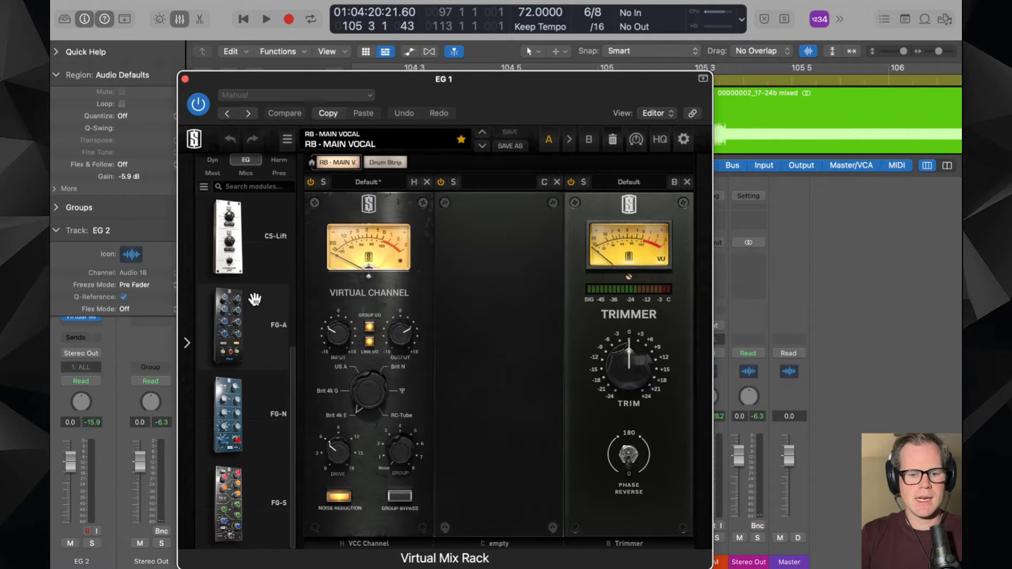
drag(255, 501, 492, 391)
- Play Chorus 4 and cut EG 1's FG-S HMF band at about 4.35 kHz with a Q of 1.93
key(space)
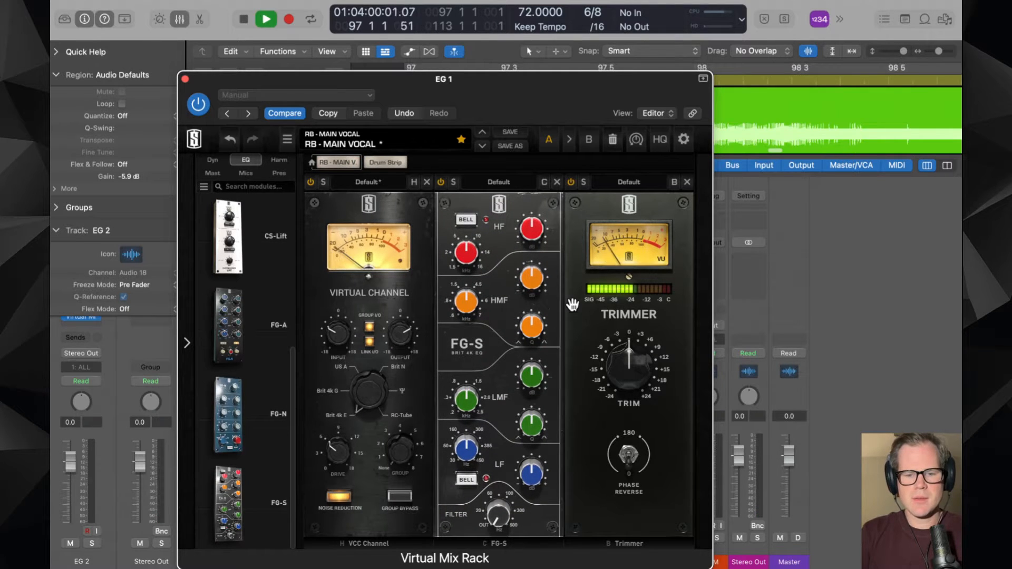
drag(538, 282, 515, 228)
drag(588, 269, 588, 283)
drag(619, 252, 619, 263)
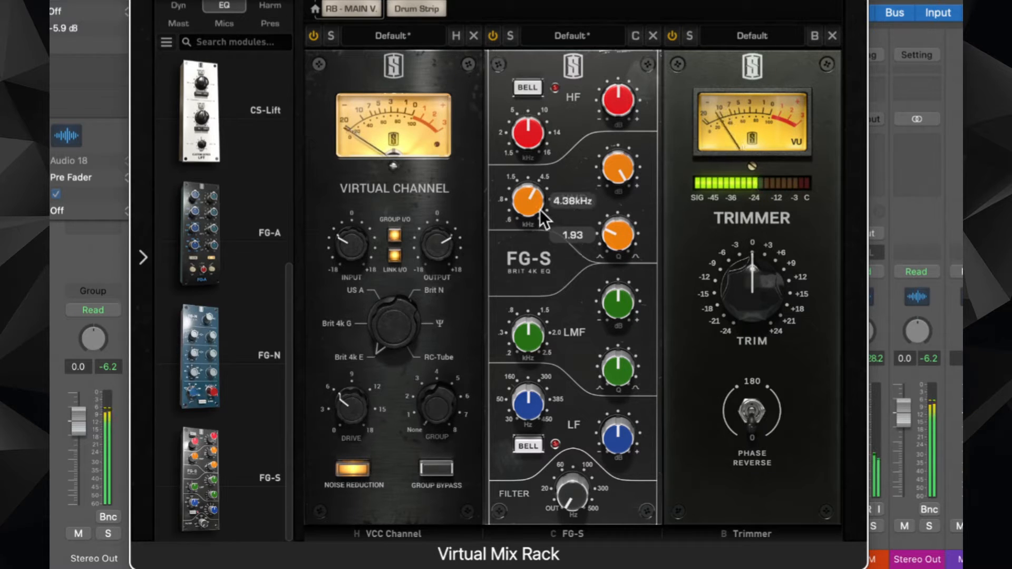
drag(541, 215, 542, 216)
drag(615, 170, 614, 248)
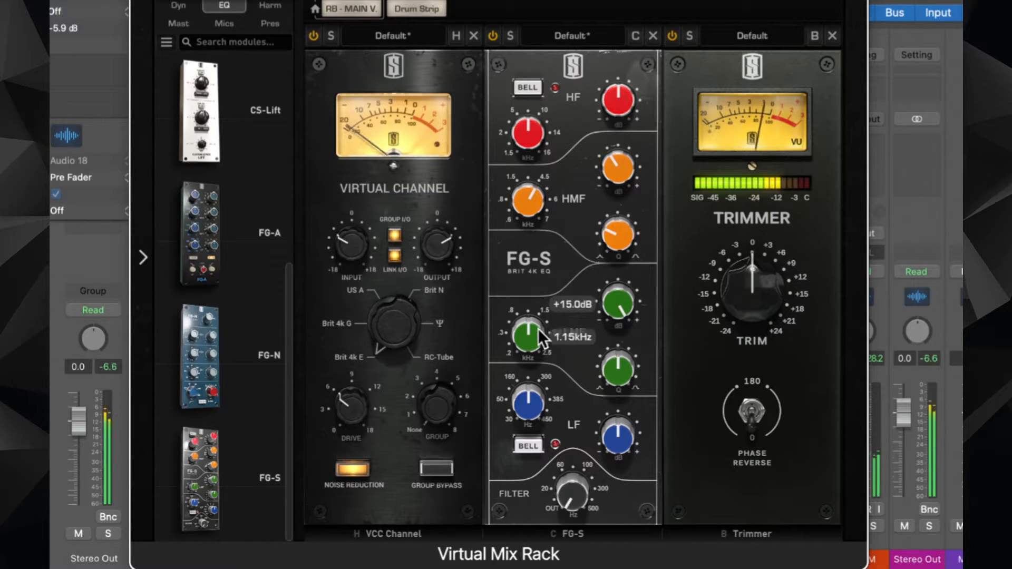
- Set the FG-S LMF band to 725 Hz with a gain of -3.23 dB, and toggle the LF bell on and off
drag(538, 328, 537, 350)
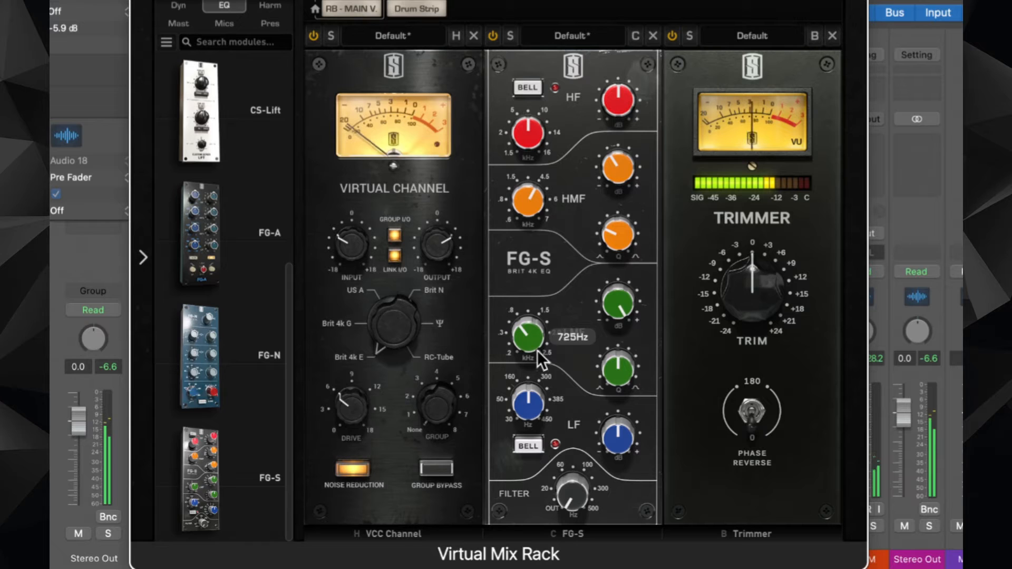
drag(626, 299, 631, 408)
drag(621, 308, 621, 313)
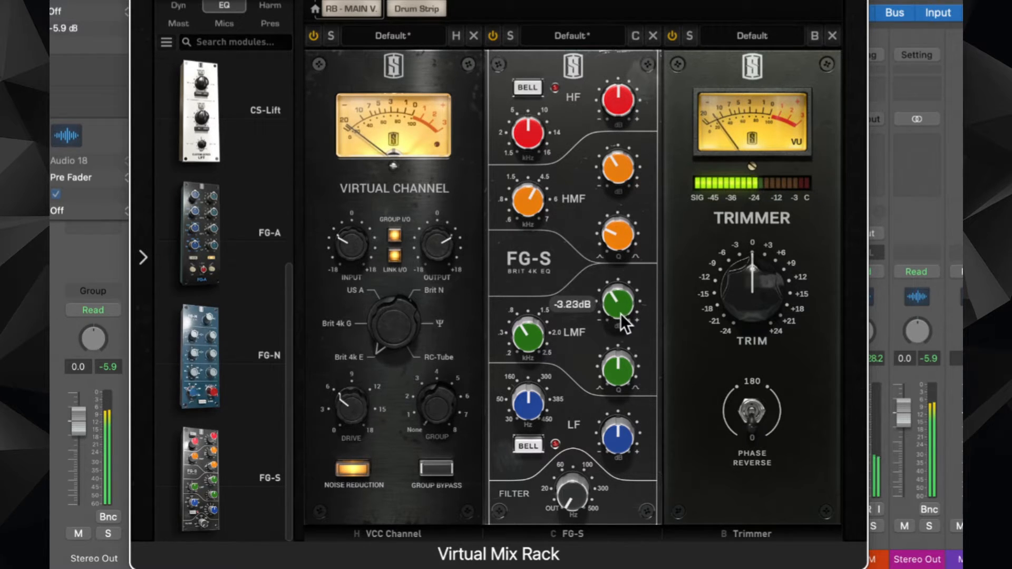
click(537, 453)
click(538, 452)
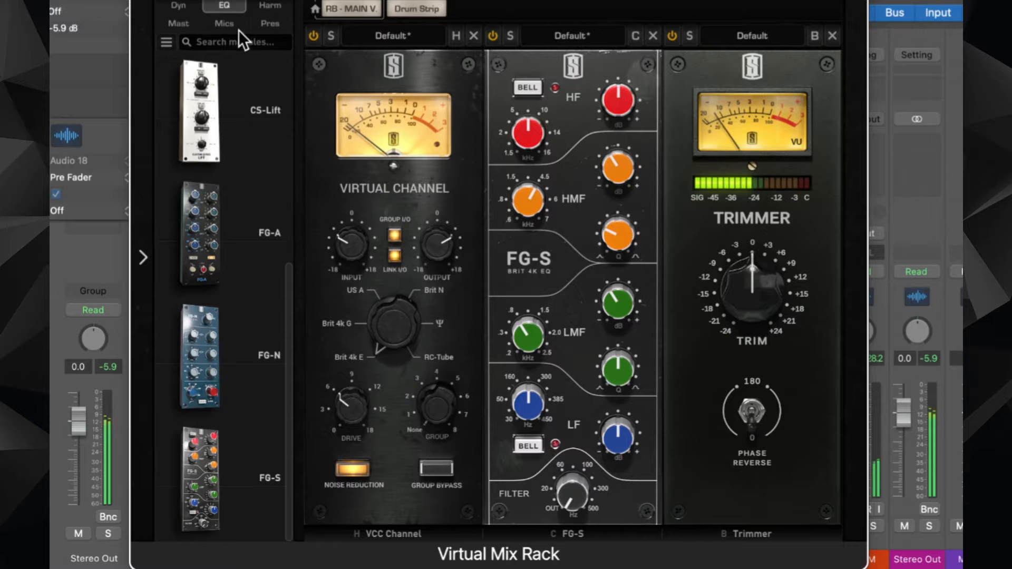
- Add the FG-A EQ after the FG-S in EG 1's rack and boost its LF band by 2 dB
drag(215, 221, 739, 192)
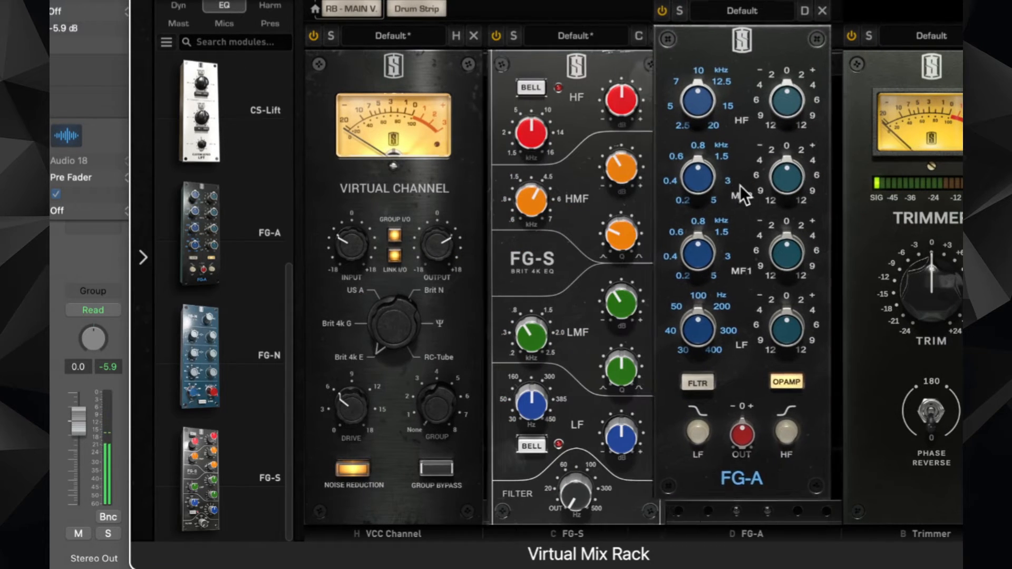
drag(806, 351, 805, 311)
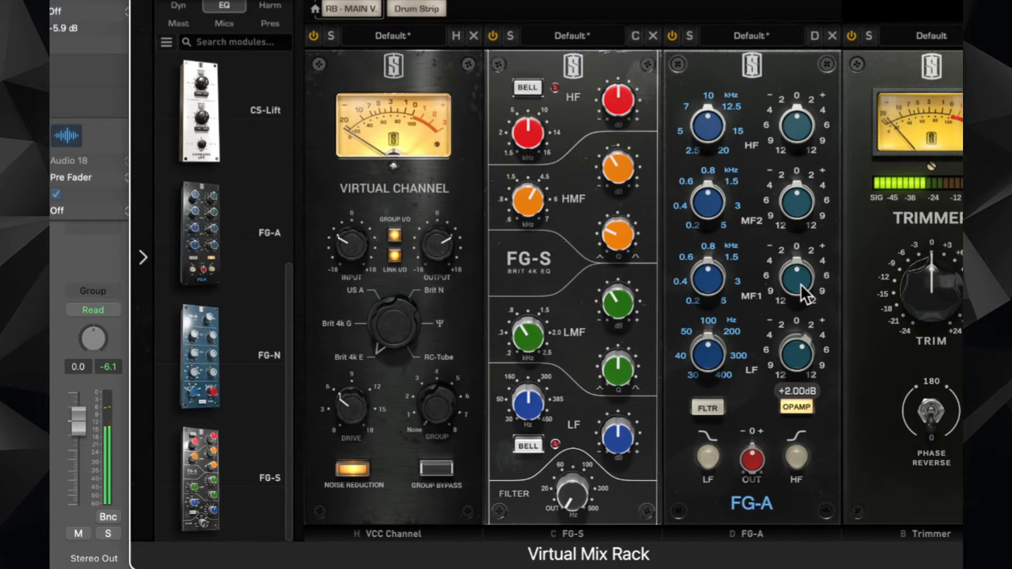
mouse_move(806, 294)
- Raise the FG-A MF2 band's frequency above 1.5 kHz and boost its gain slightly
drag(733, 198, 718, 169)
mouse_move(530, 206)
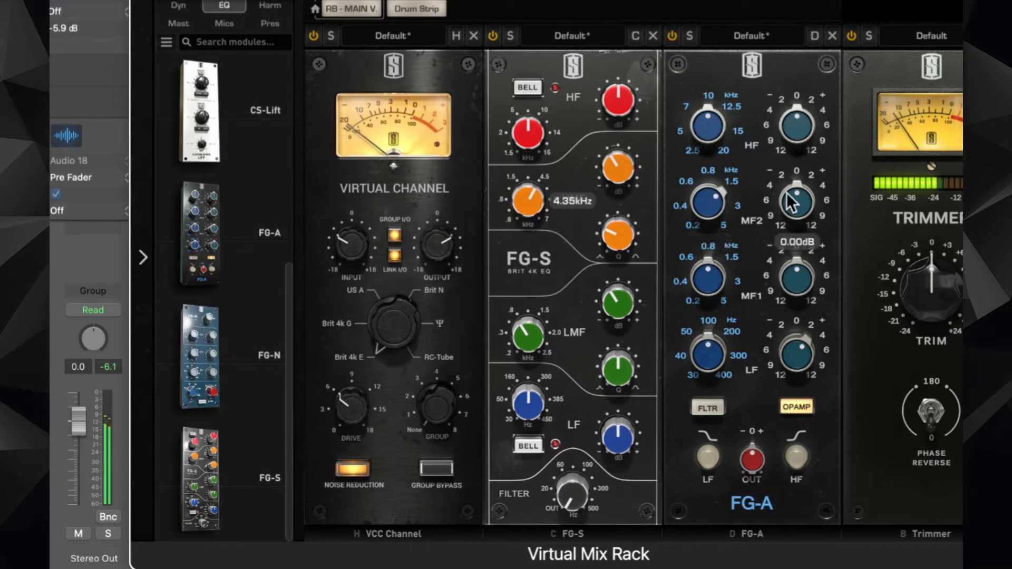
drag(792, 203, 786, 173)
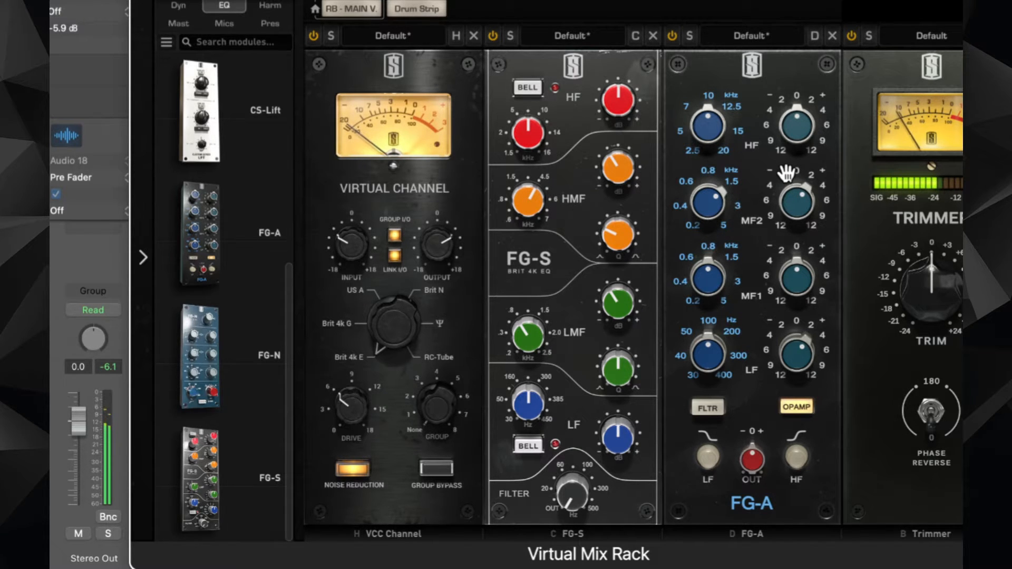
- Add the FG-116 Vintage compressor before the Trimmer in EG 1's rack and set its output to -22.4 dB
click(178, 5)
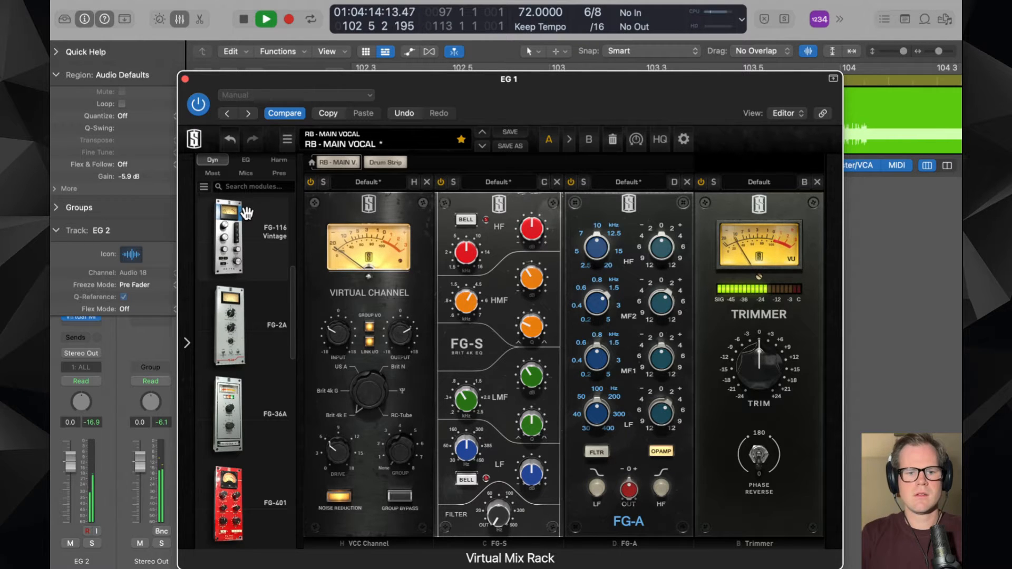
drag(247, 213, 736, 228)
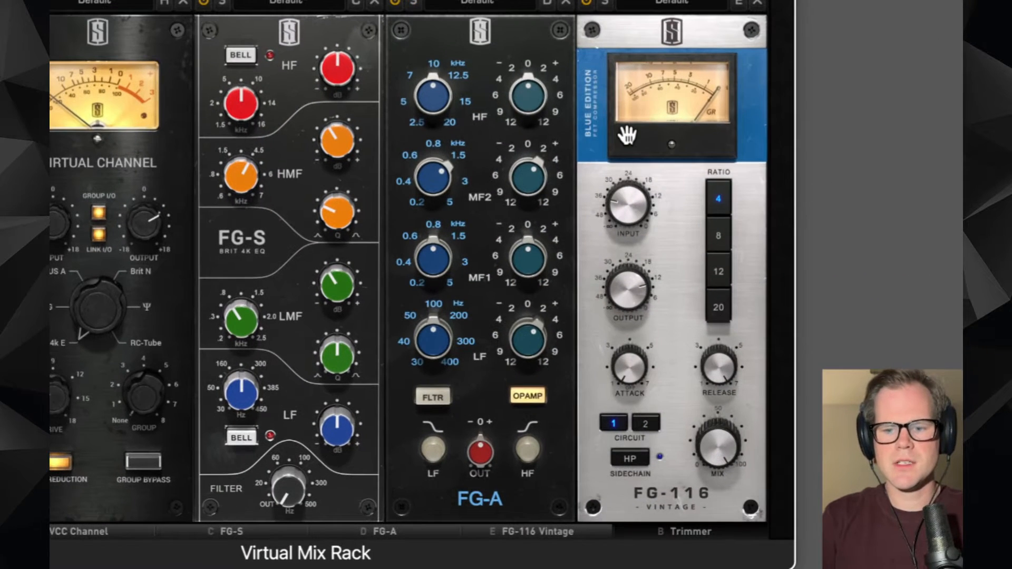
click(656, 529)
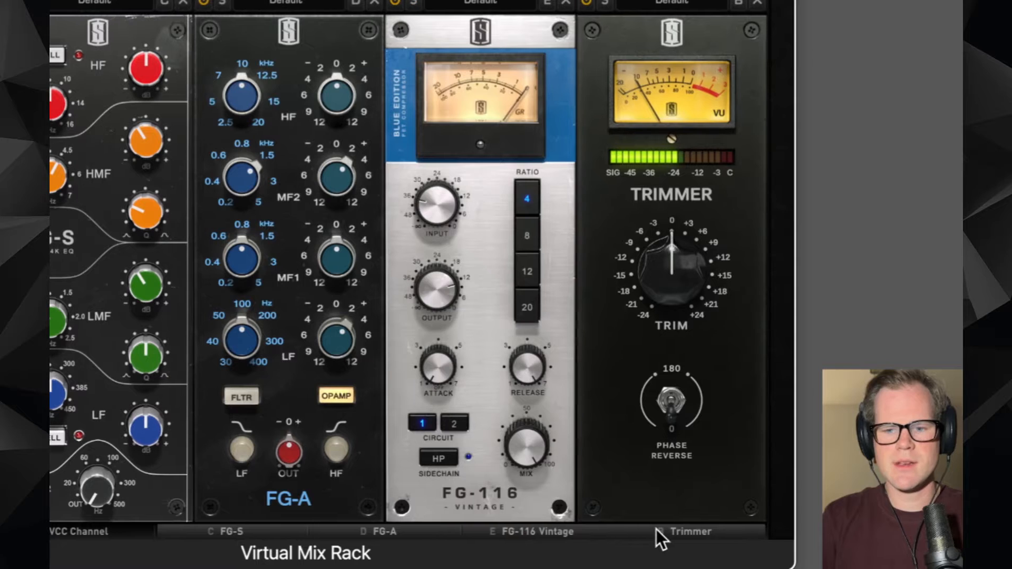
drag(438, 303, 439, 317)
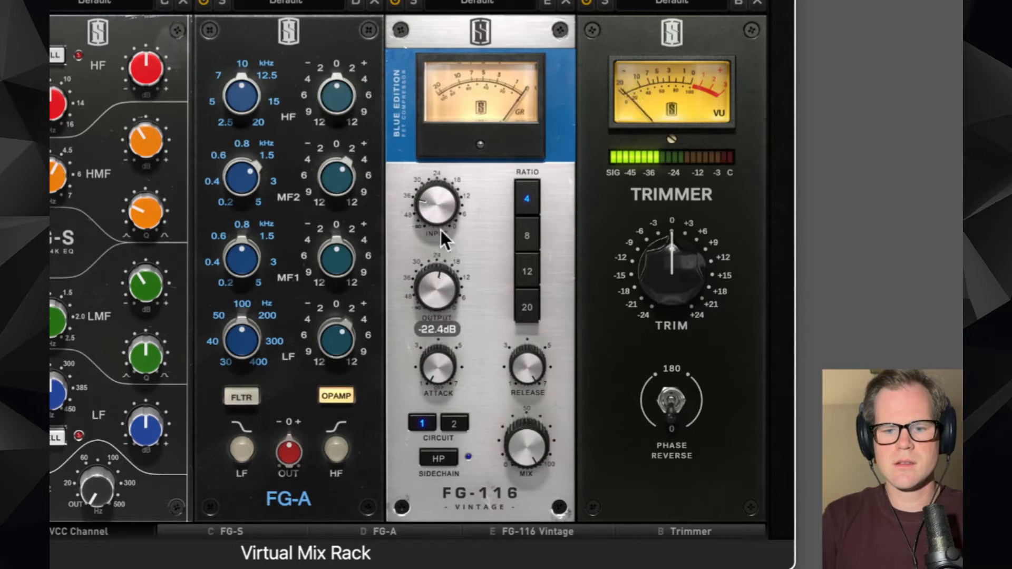
- Raise the FG-116 input above -20.7 dB and set its output to -28.9 dB, comparing the sound with the compressor bypassed
drag(443, 201, 441, 154)
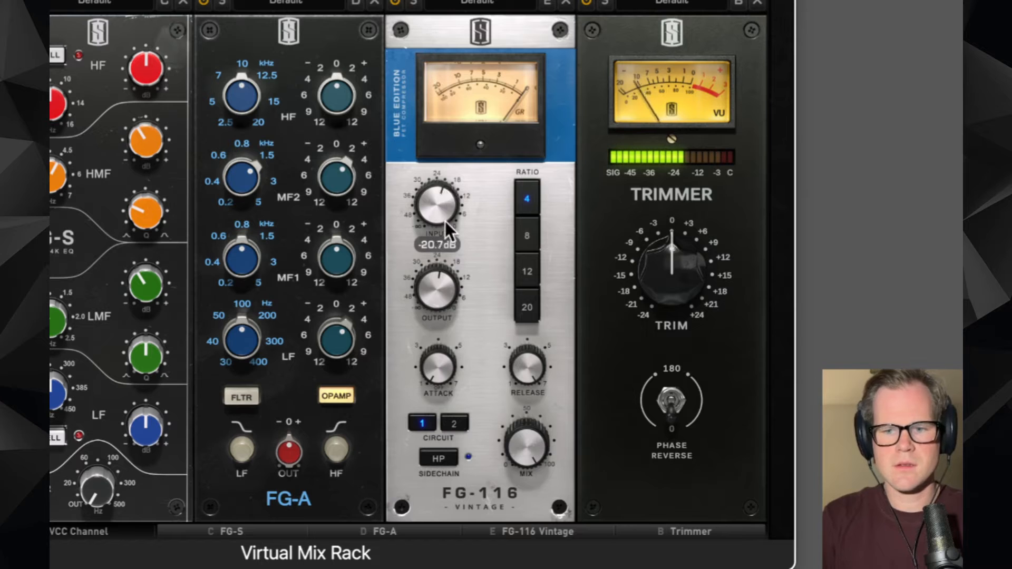
drag(445, 220, 445, 207)
drag(435, 280, 438, 309)
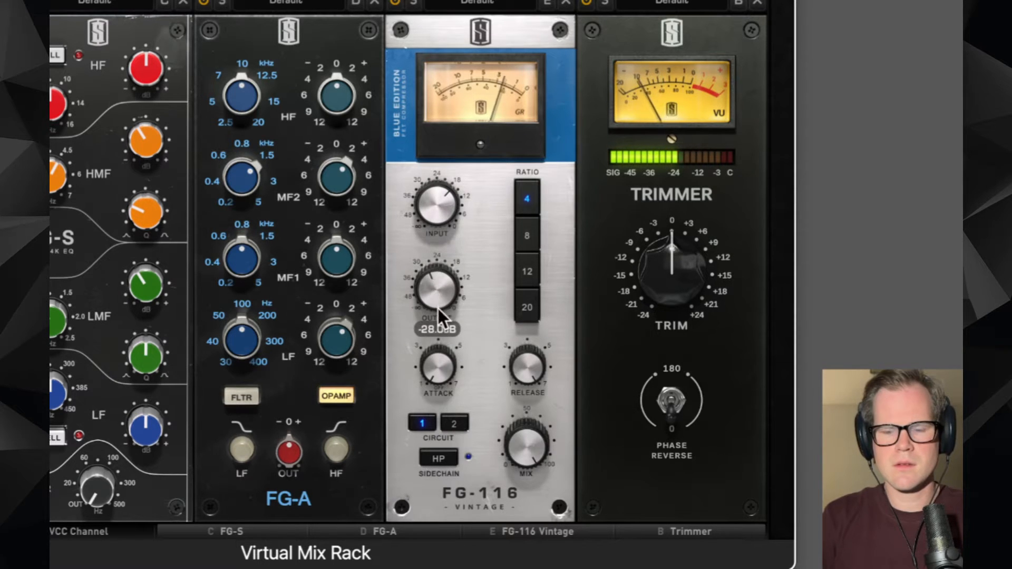
click(395, 3)
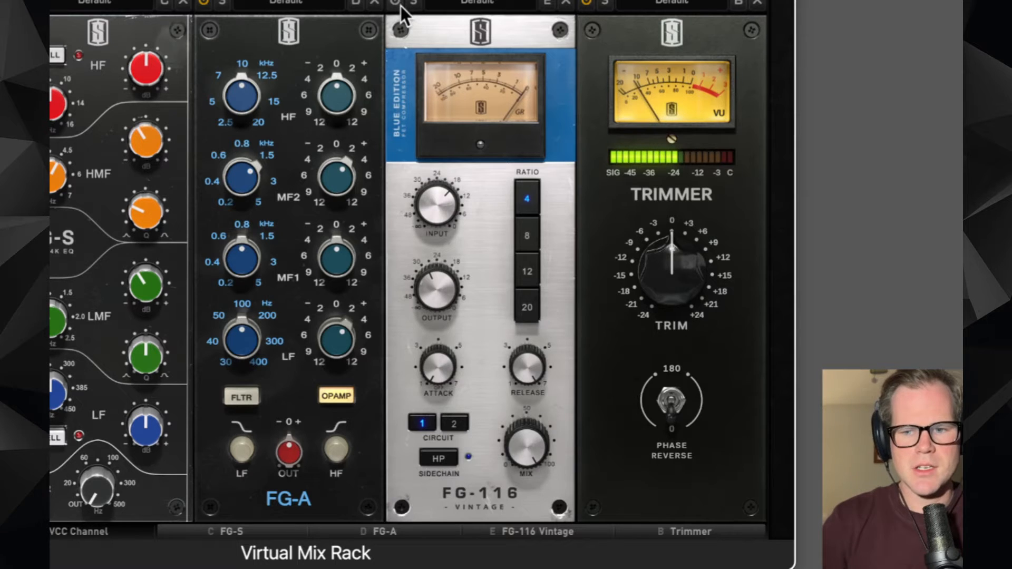
click(399, 4)
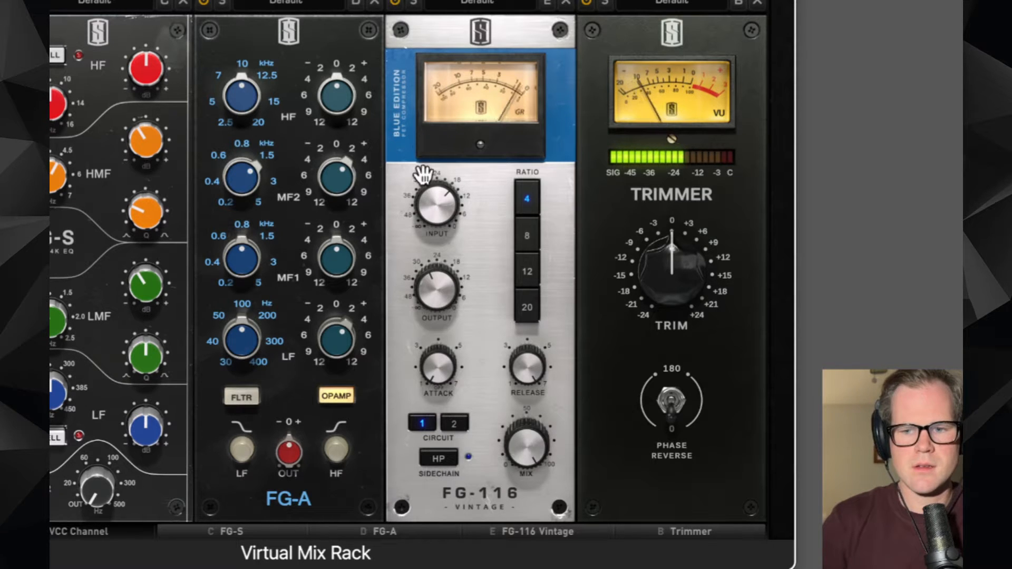
drag(436, 257, 443, 287)
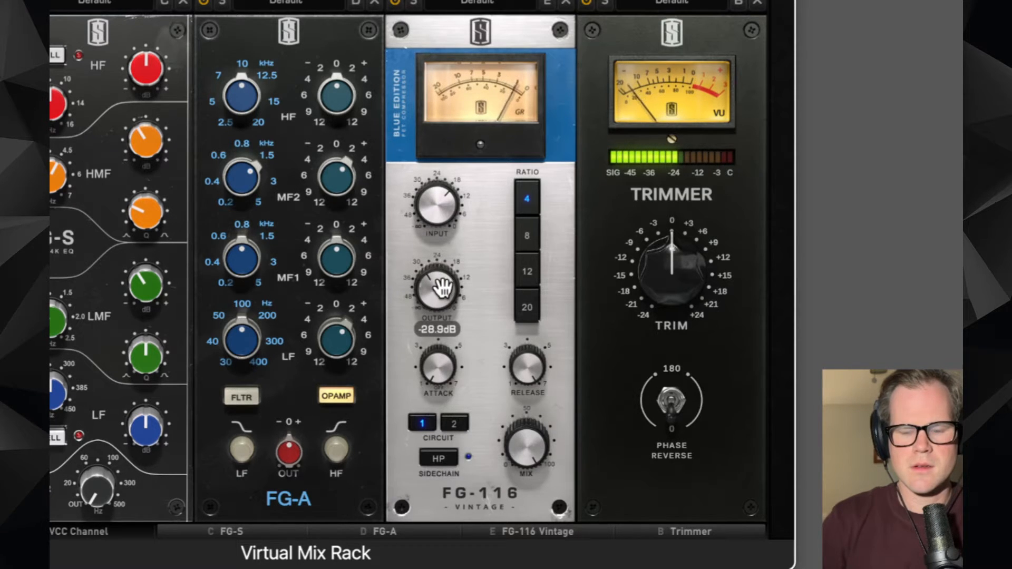
- Raise the FG-116 attack to about 2.78 and switch the compressor to circuit 2
mouse_move(450, 366)
drag(447, 343, 446, 334)
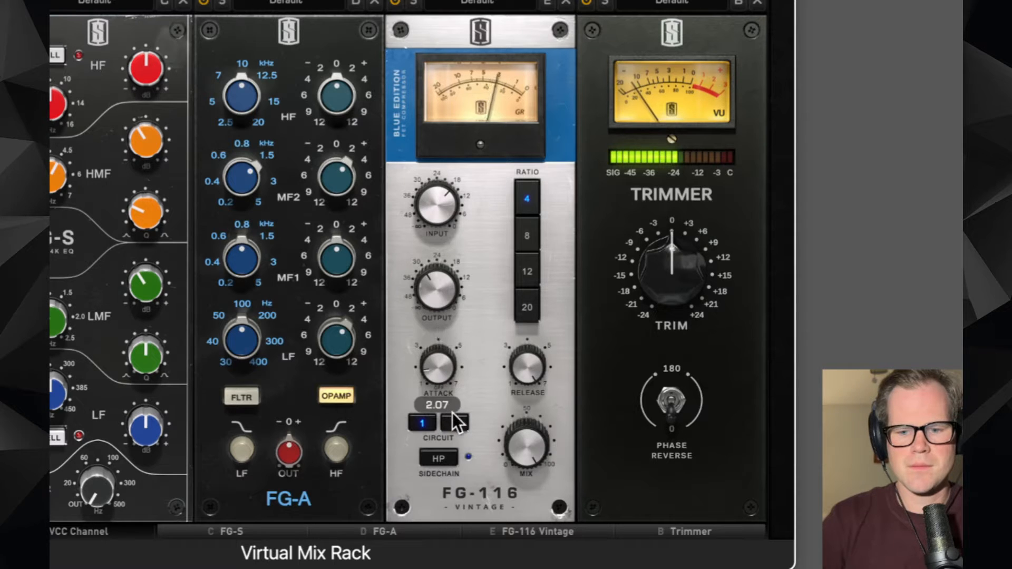
click(454, 422)
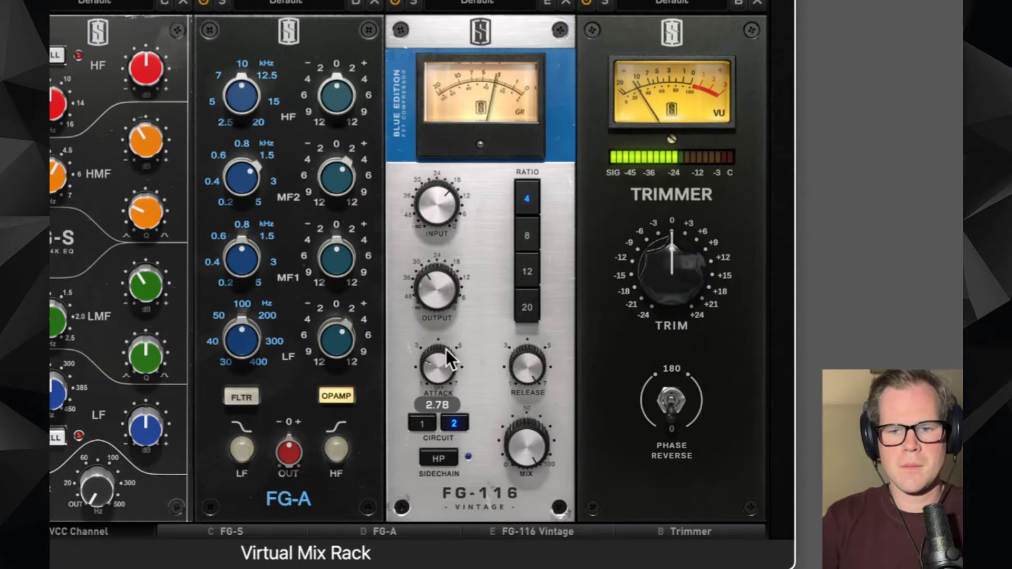
drag(445, 349, 446, 344)
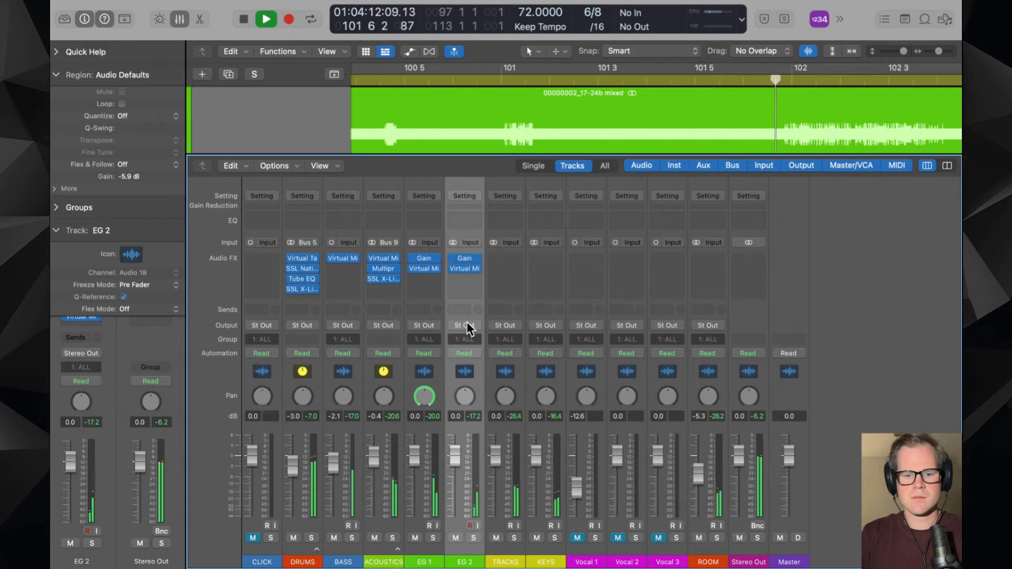
- Solo EG 2 briefly, unsolo it, and open its Virtual Mix Rack in a clear spot on screen
click(474, 538)
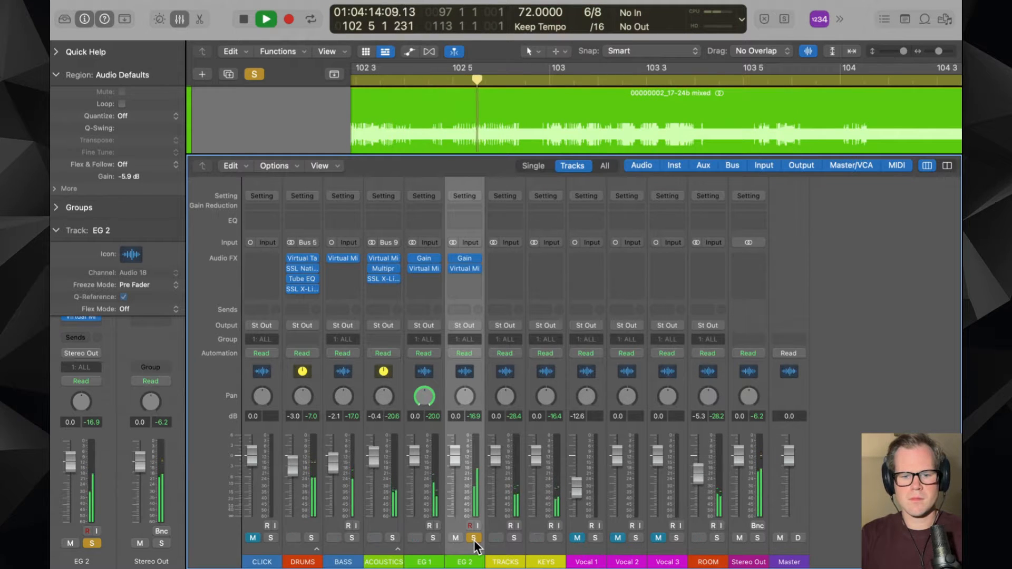
click(474, 538)
click(464, 268)
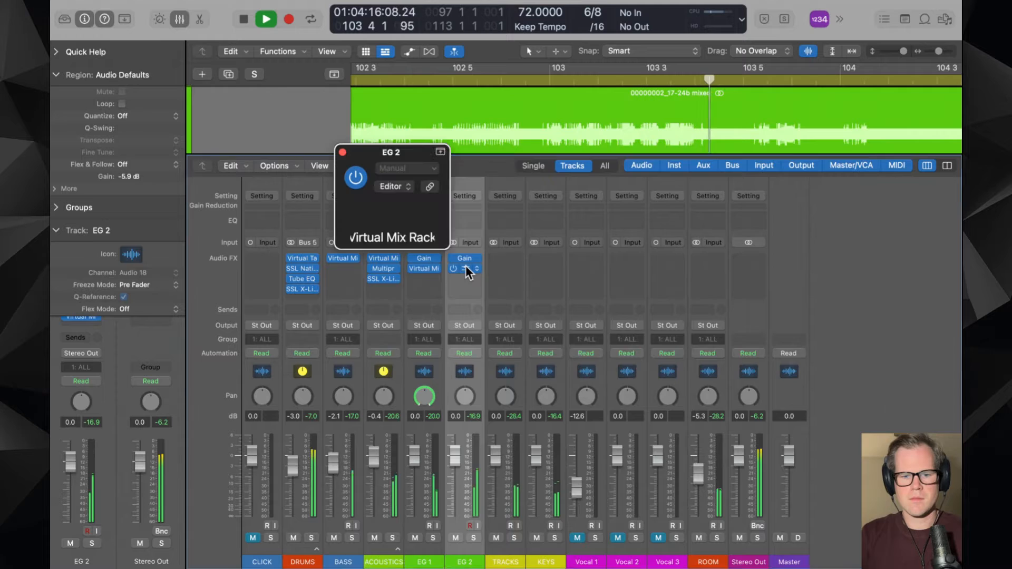
drag(581, 153, 486, 85)
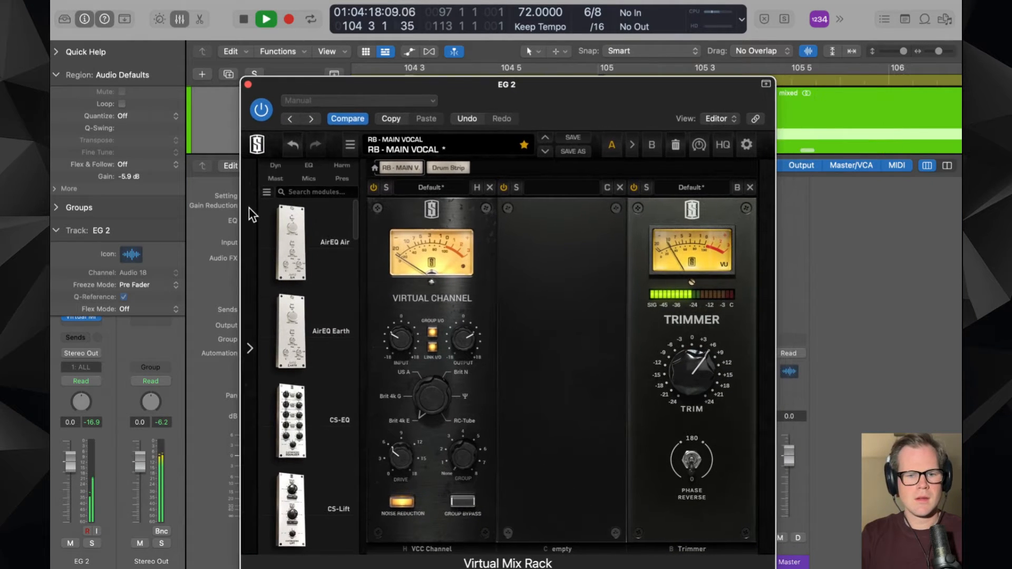
- Add the FG-S EQ to the empty slot in EG 2's rack with playback paused, and resume playback
click(311, 164)
key(space)
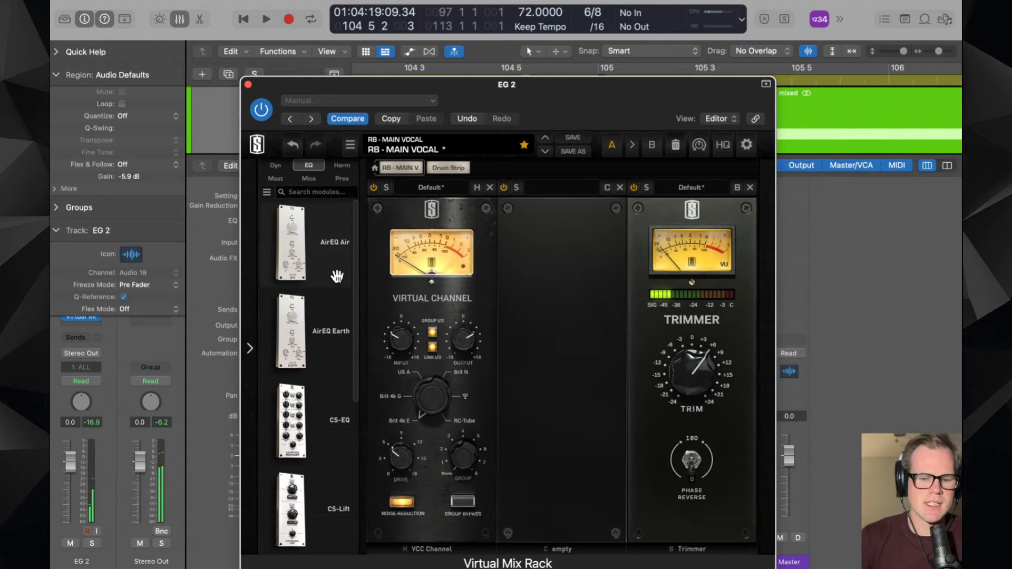
scroll(327, 296, down, 5)
drag(274, 515, 509, 480)
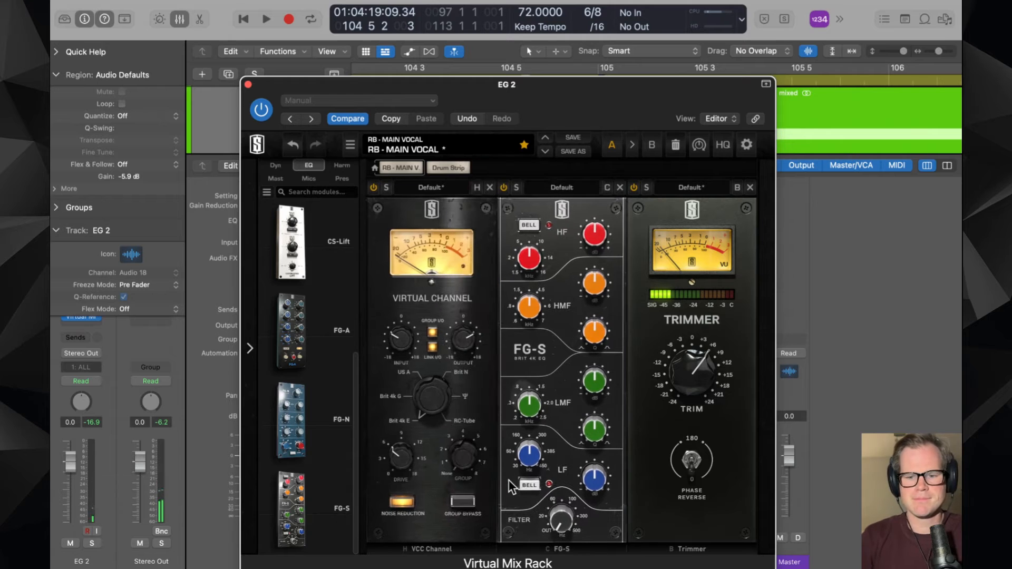
key(space)
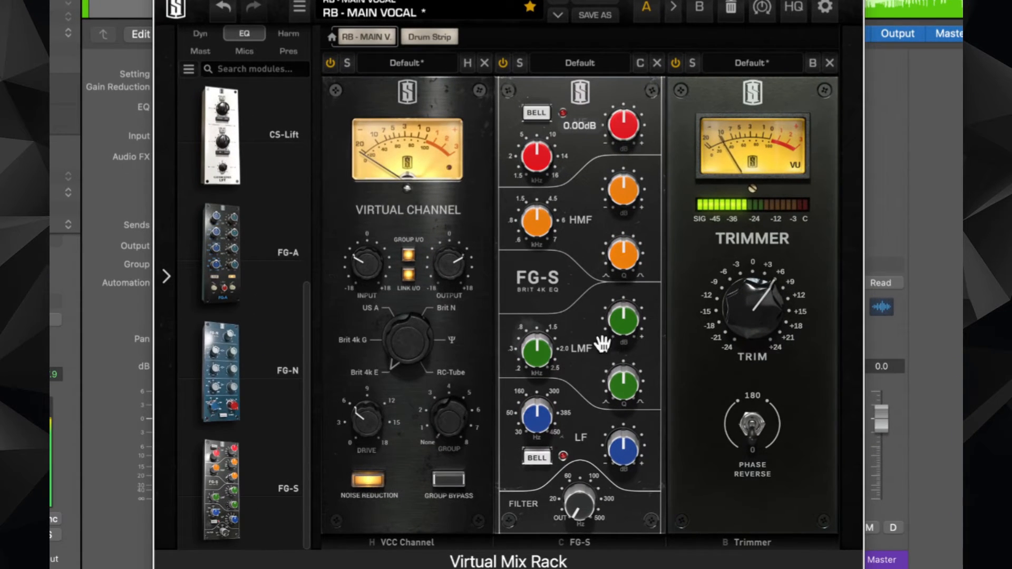
- Set EG 2's FG-S filter between 60 and 100 Hz and boost the HF band's gain
drag(578, 471, 577, 416)
drag(579, 510, 579, 499)
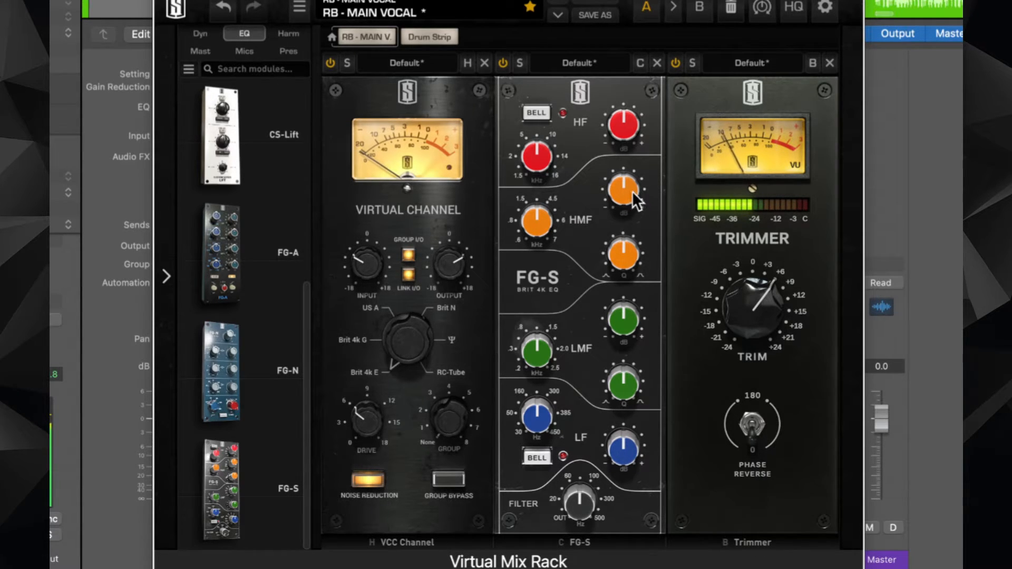
drag(625, 126, 628, 120)
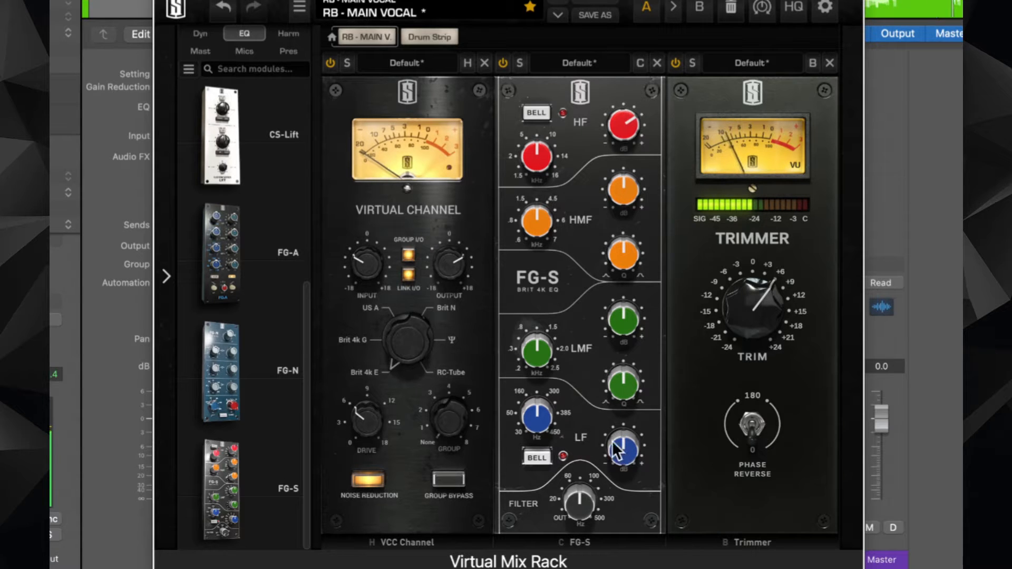
- Add the FG-A EQ before the FG-S in EG 2's rack, boosting MF2 by 4 dB and LF by about 4 dB
drag(295, 252, 548, 232)
drag(624, 211, 625, 174)
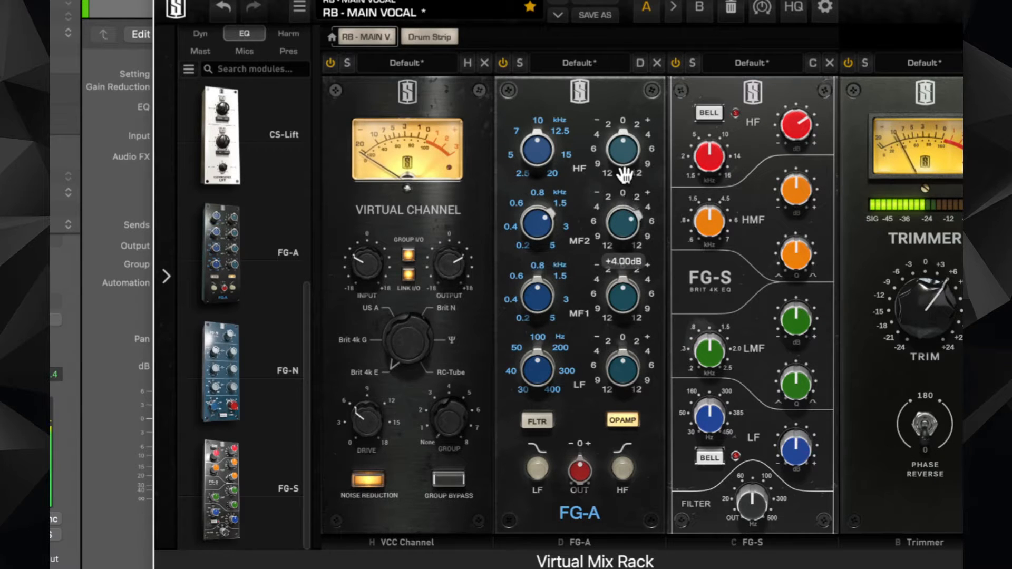
drag(623, 374, 641, 340)
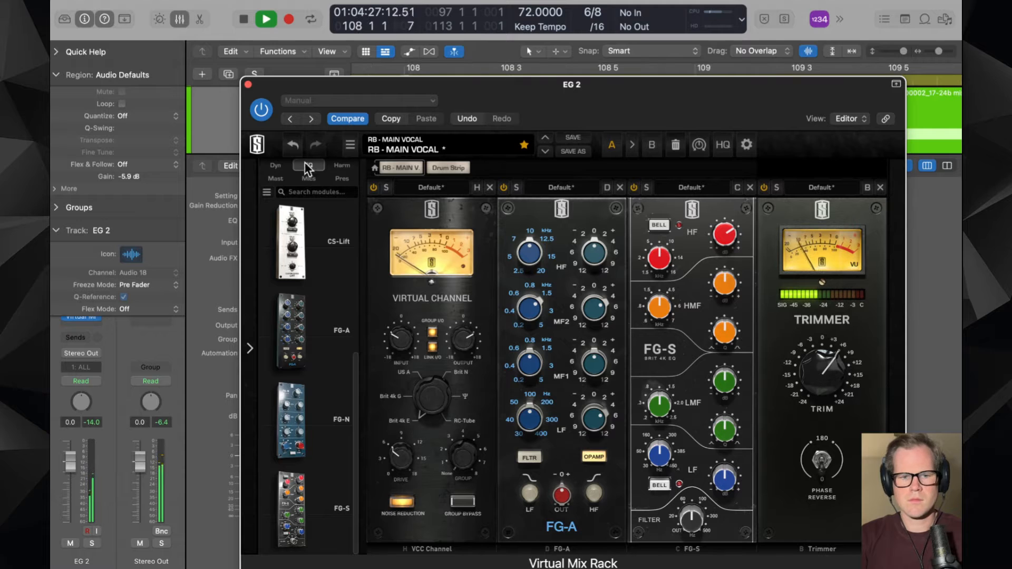
- Add the FG-116 Vintage compressor between the FG-S and the Trimmer in EG 2's rack
click(279, 164)
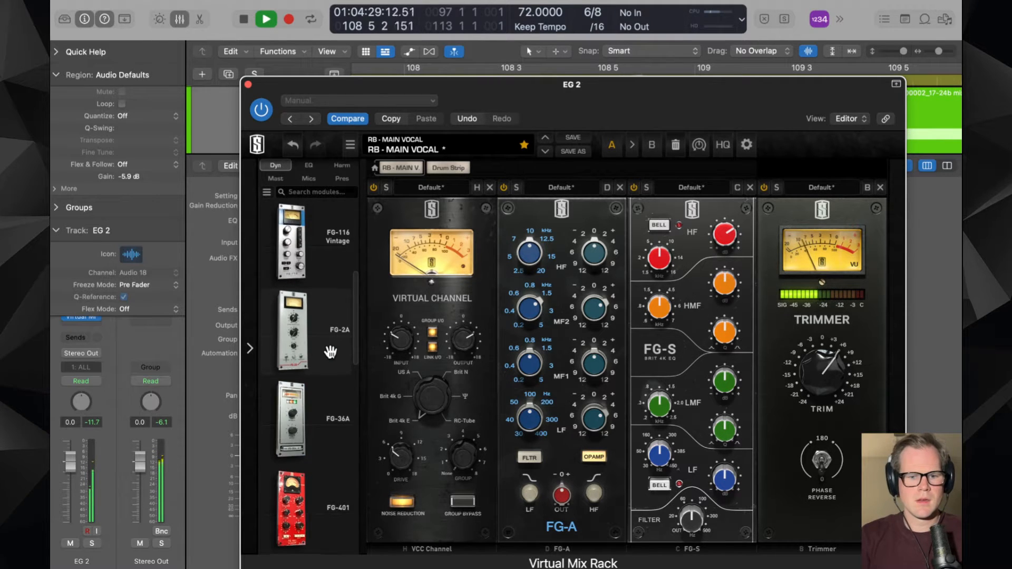
drag(292, 248, 840, 396)
click(829, 550)
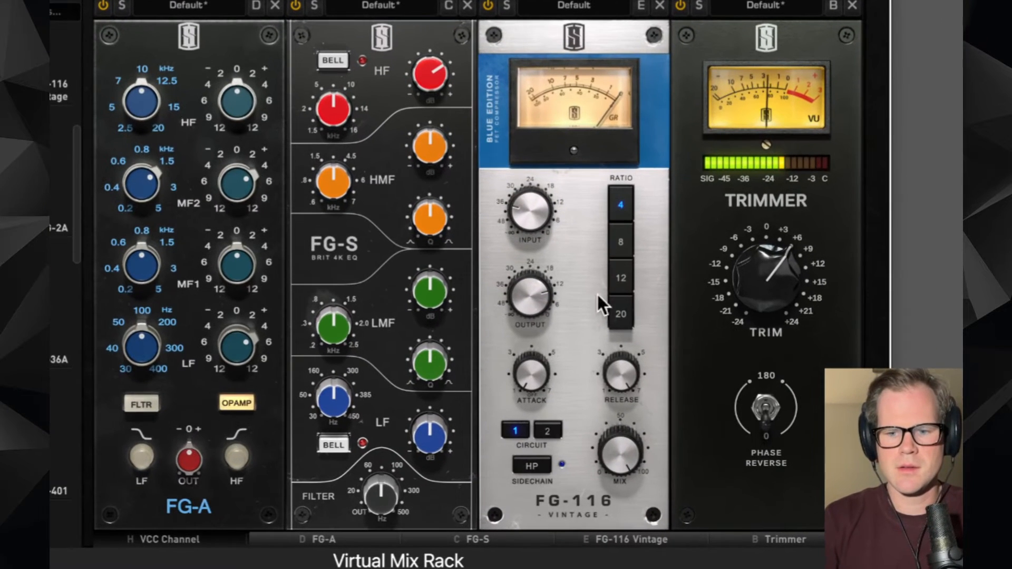
- Set EG 2's FG-116 input to -15.2 dB and output to -30.7 dB, comparing against the bypassed compressor
drag(524, 304, 524, 268)
mouse_move(523, 190)
mouse_down()
mouse_move(520, 163)
mouse_move(539, 204)
mouse_move(536, 180)
mouse_up()
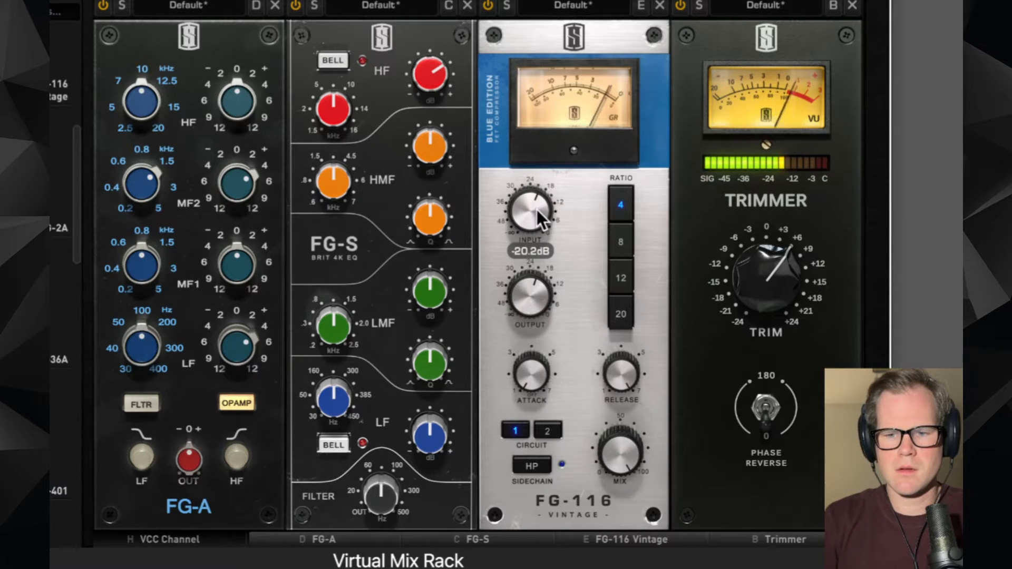
drag(531, 230, 526, 206)
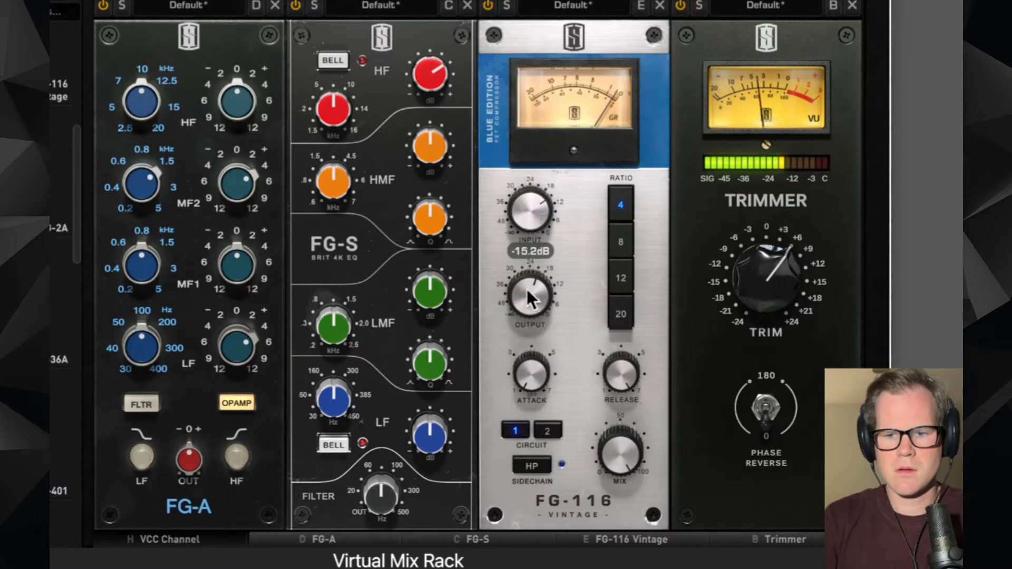
mouse_move(527, 315)
mouse_down()
mouse_move(529, 334)
mouse_move(524, 311)
mouse_up()
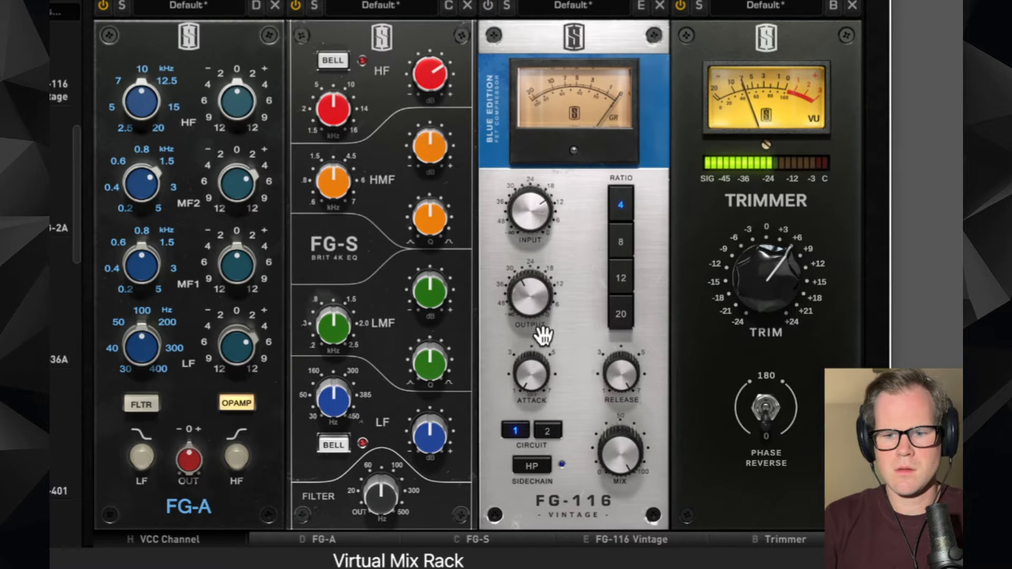
drag(531, 297, 533, 296)
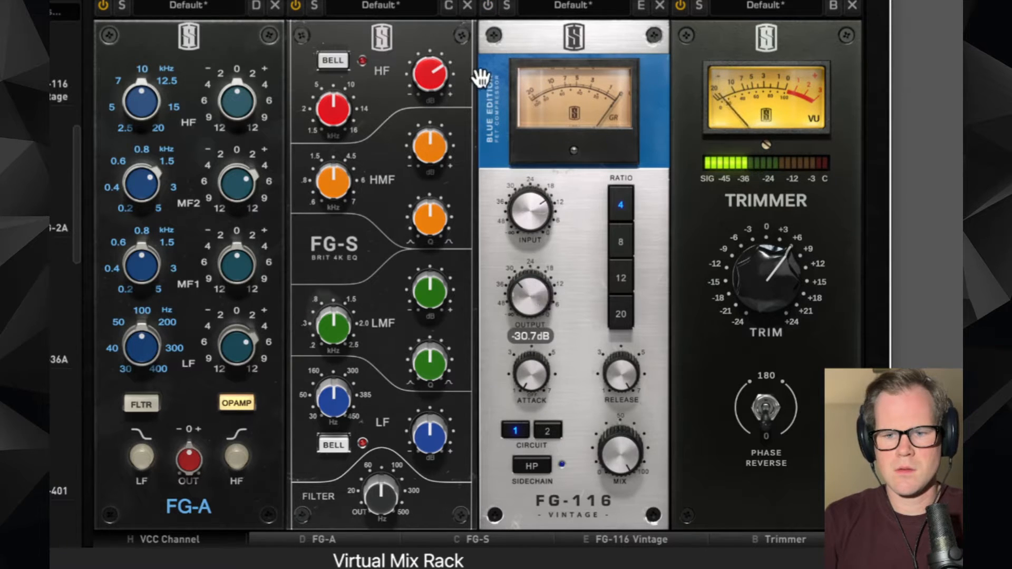
click(490, 7)
- Lower EG 2's FG-116 input to -22.2 dB, raise its attack, and switch it to circuit 2
mouse_move(537, 226)
mouse_down()
mouse_move(539, 242)
mouse_move(533, 217)
mouse_move(537, 233)
mouse_up()
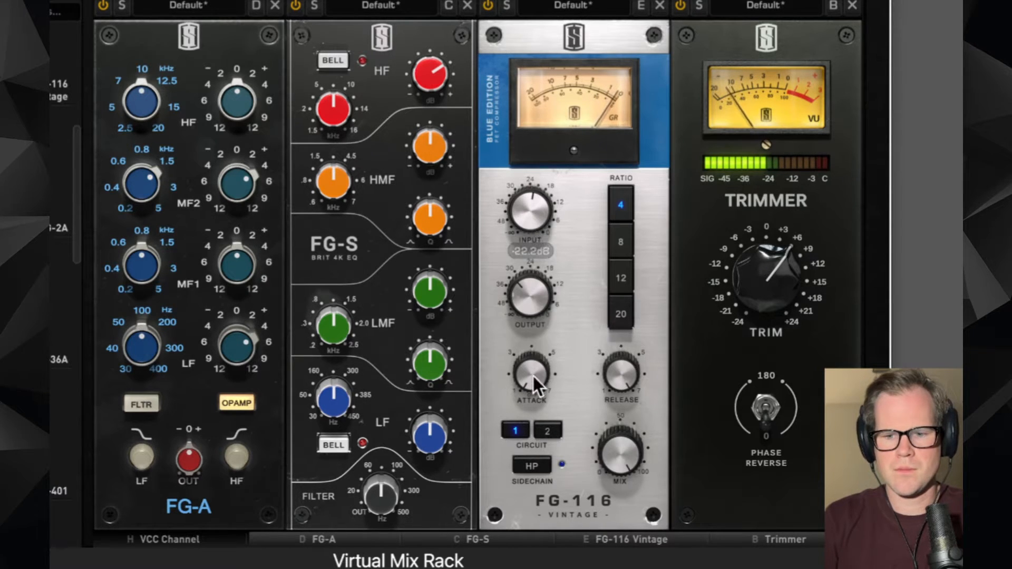
drag(533, 375, 532, 322)
click(546, 429)
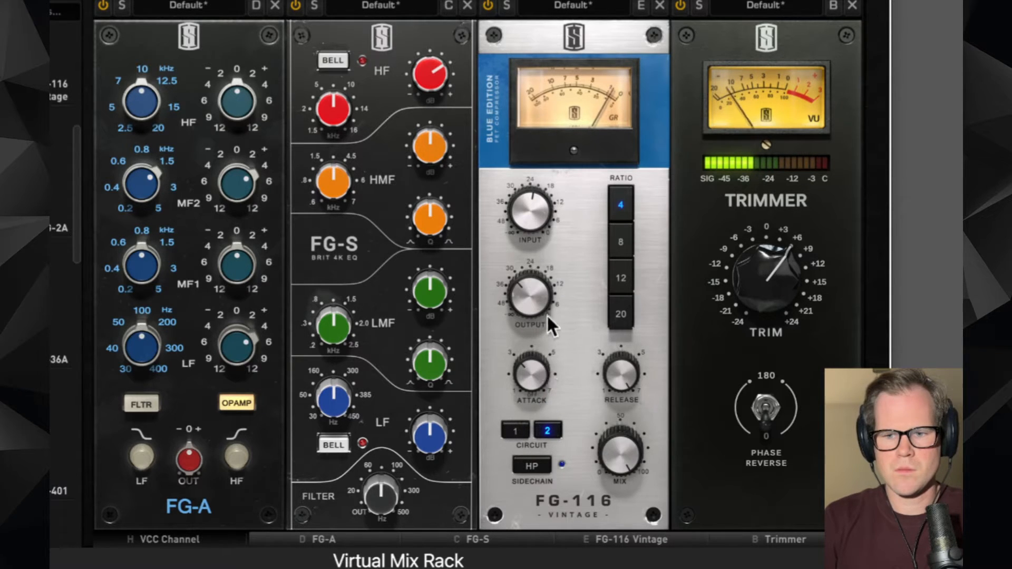
mouse_move(544, 213)
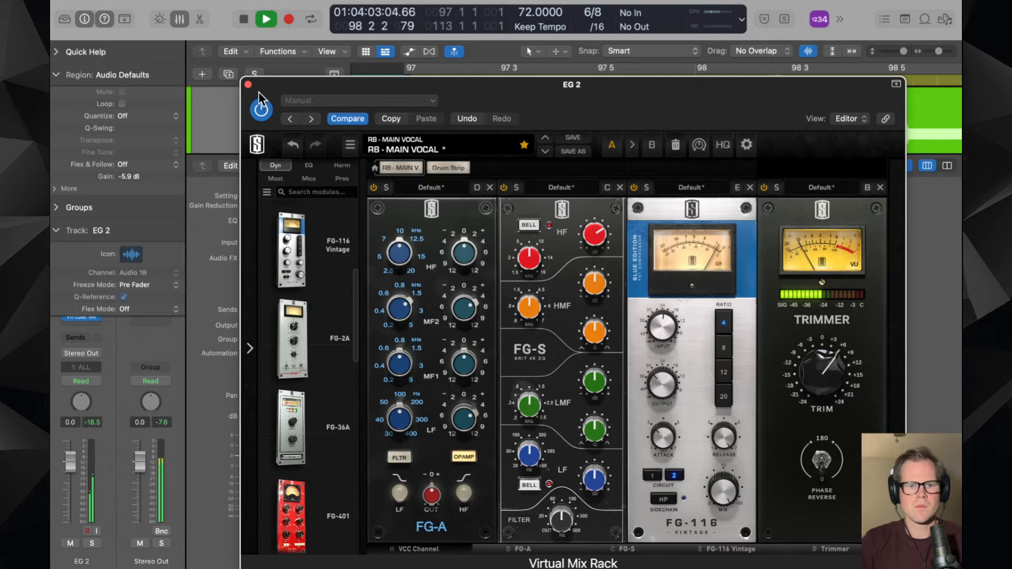
- Close EG 2's rack, replay Chorus 4, and lower the selected guitar faders to -1.0 dB on EG 1 and -0.6 dB on EG 2
click(257, 91)
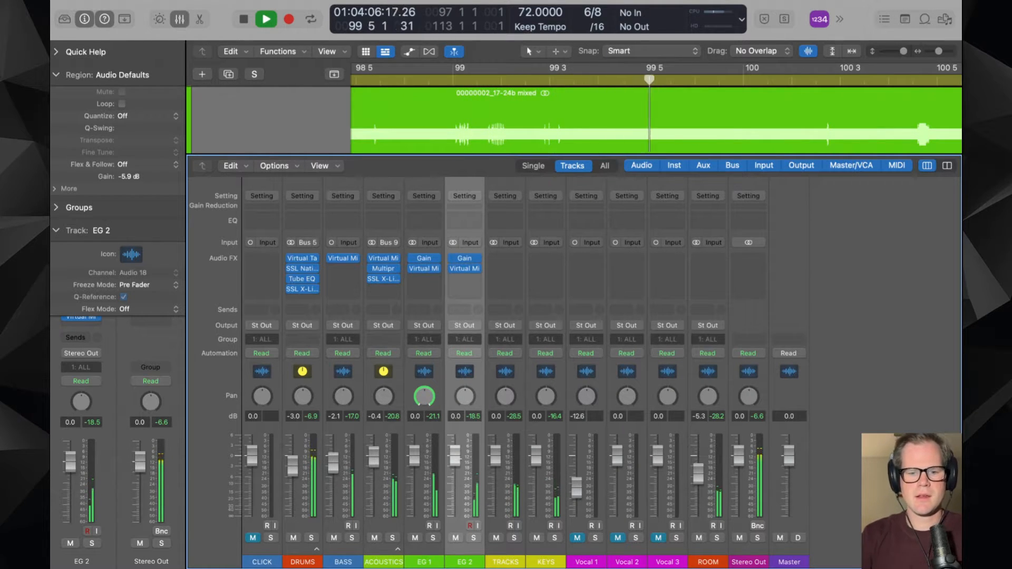
key(space)
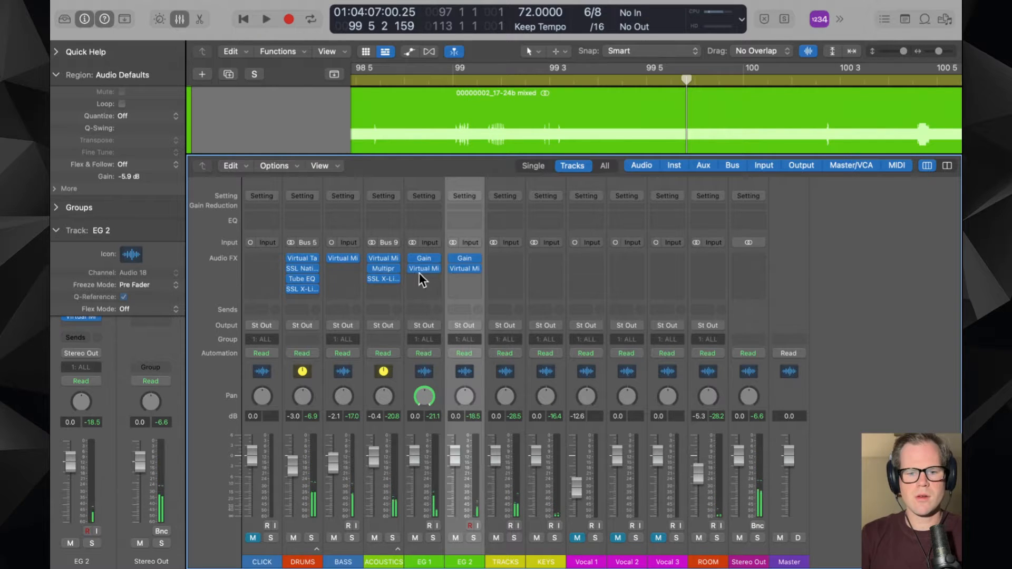
key(space)
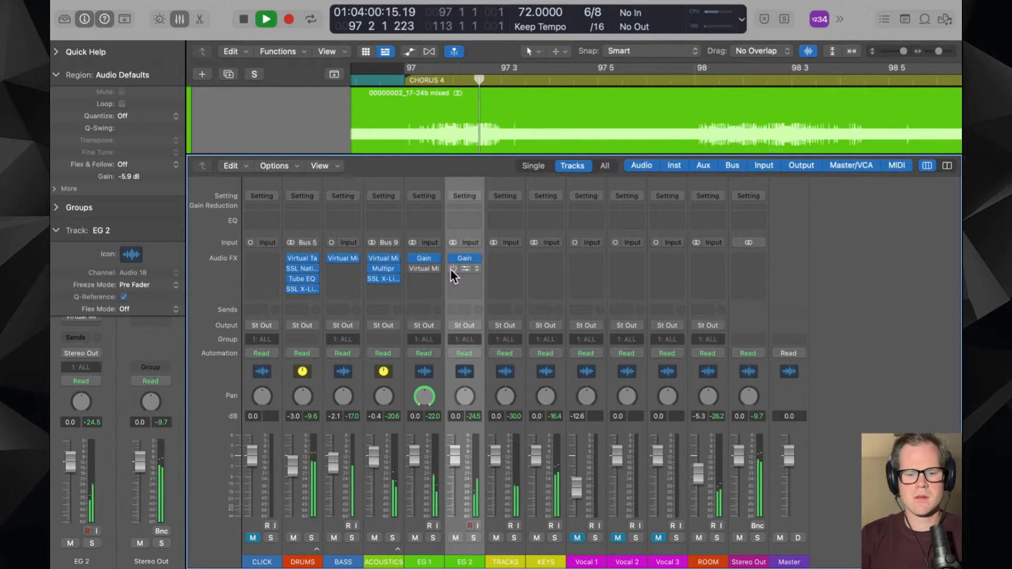
shift+click(411, 517)
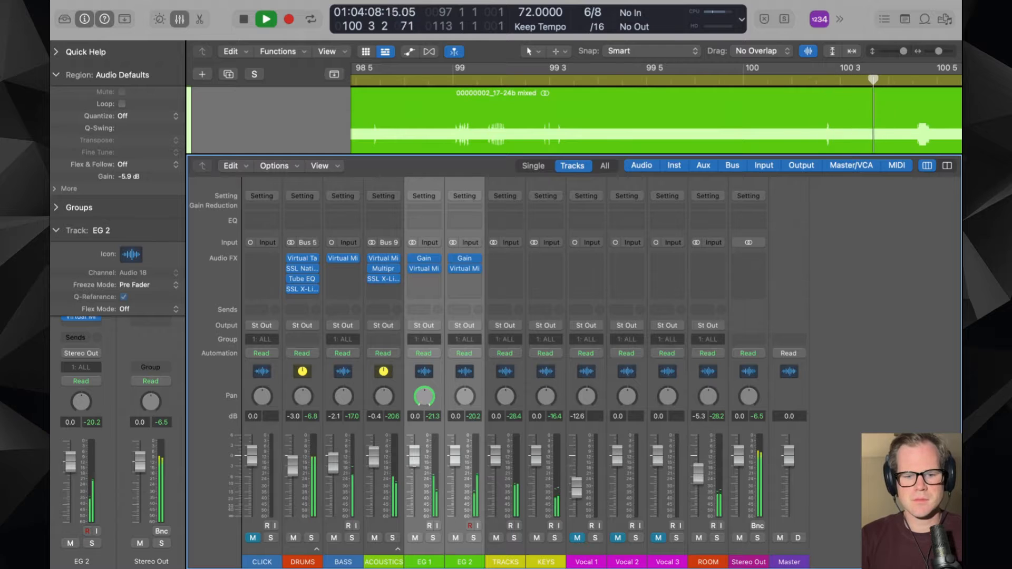
drag(415, 457, 415, 468)
- Solo EG 1, replay it from Chorus 4, and raise the FG-A LF band in its rack to +6 dB
click(415, 546)
key(s)
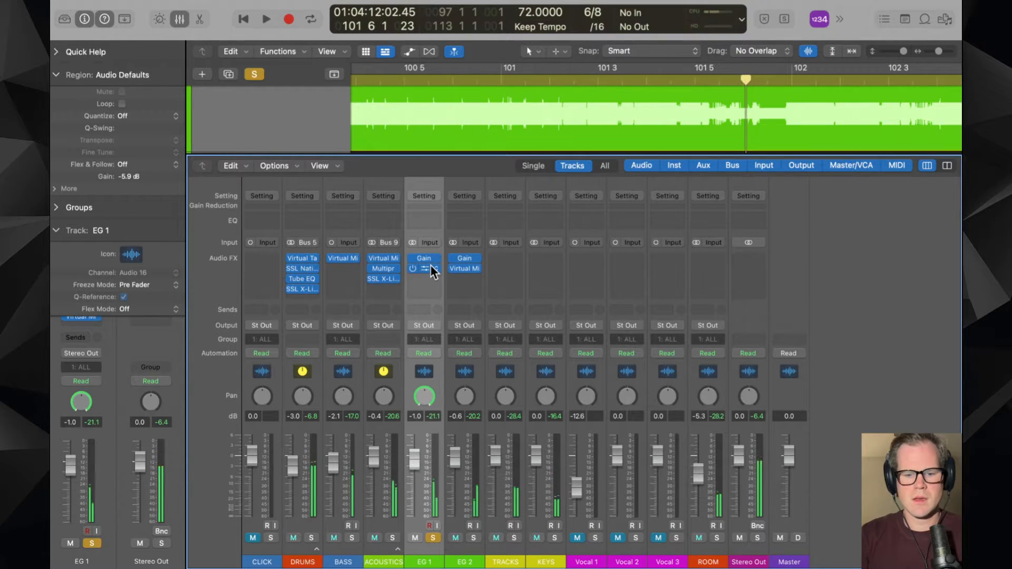
key(alt+comma)
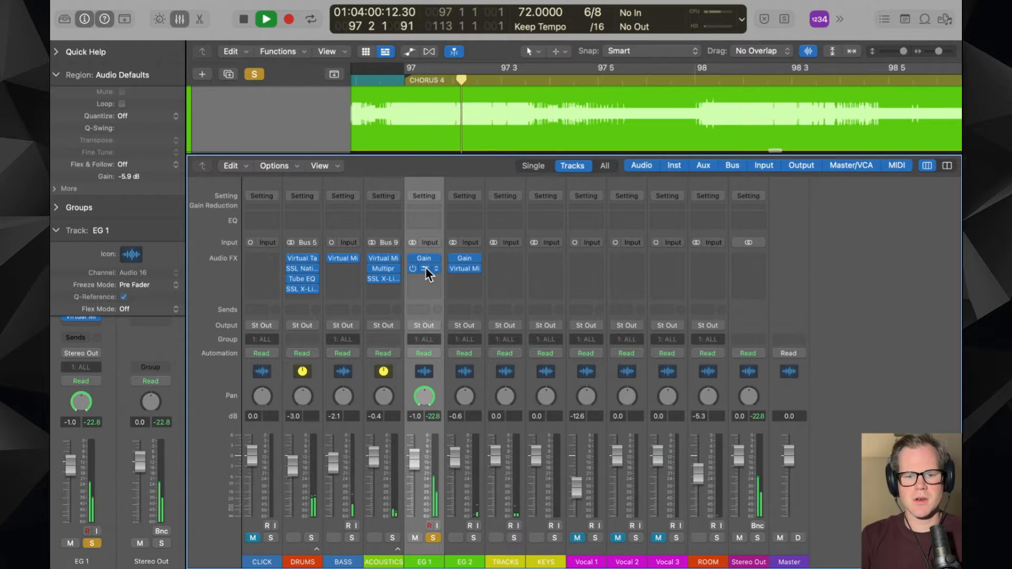
click(426, 267)
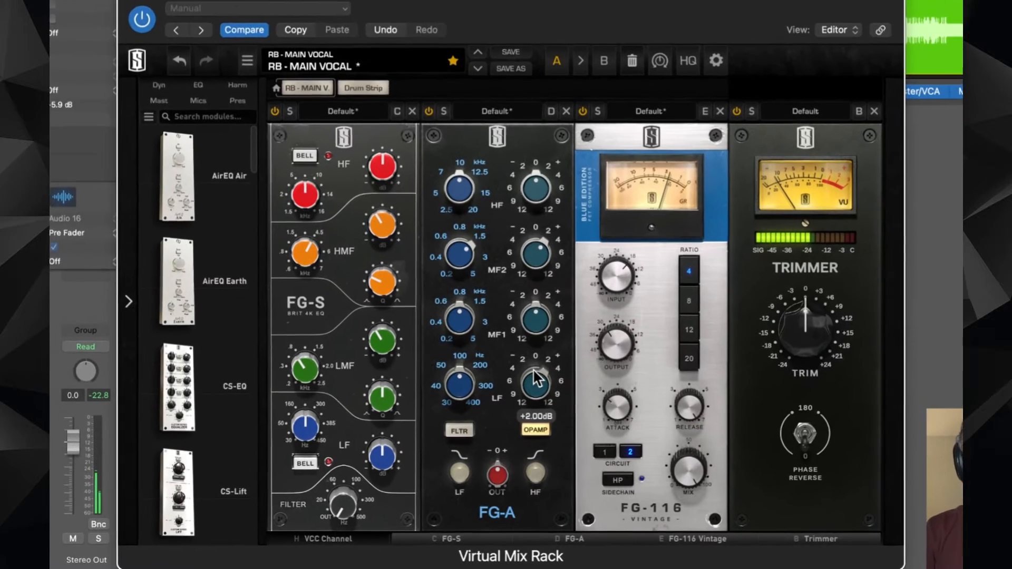
drag(528, 402, 529, 390)
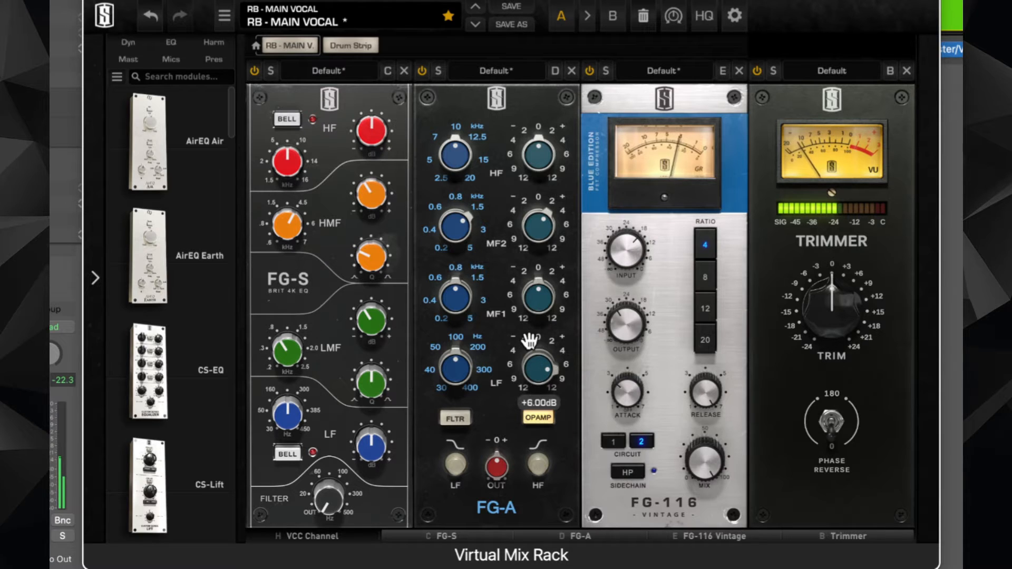
- Set EG 1's FG-A LF band to 100 Hz with its filters on, then the FG-116 to sidechain HP, -21.7 dB input and higher output
drag(453, 404, 454, 382)
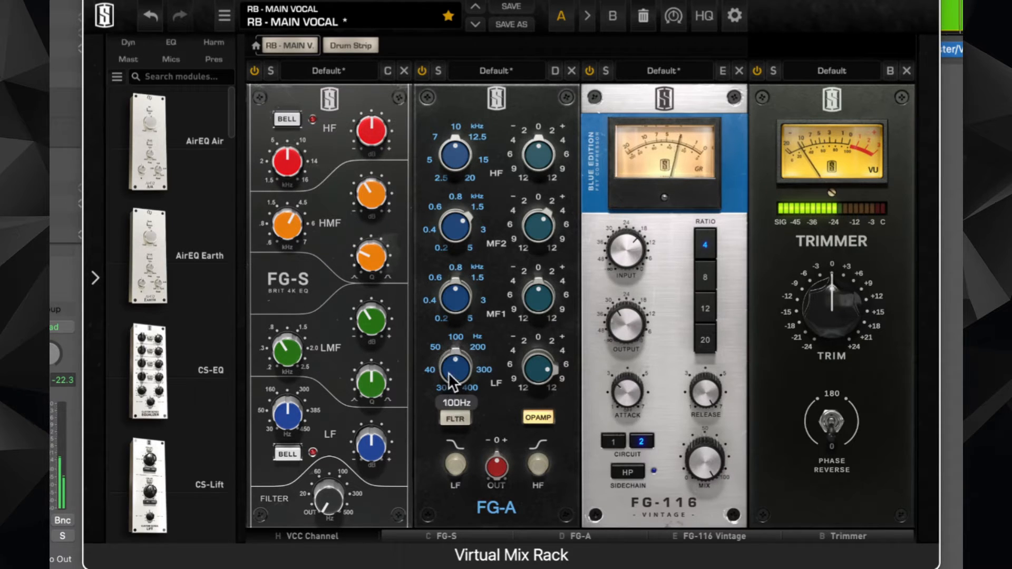
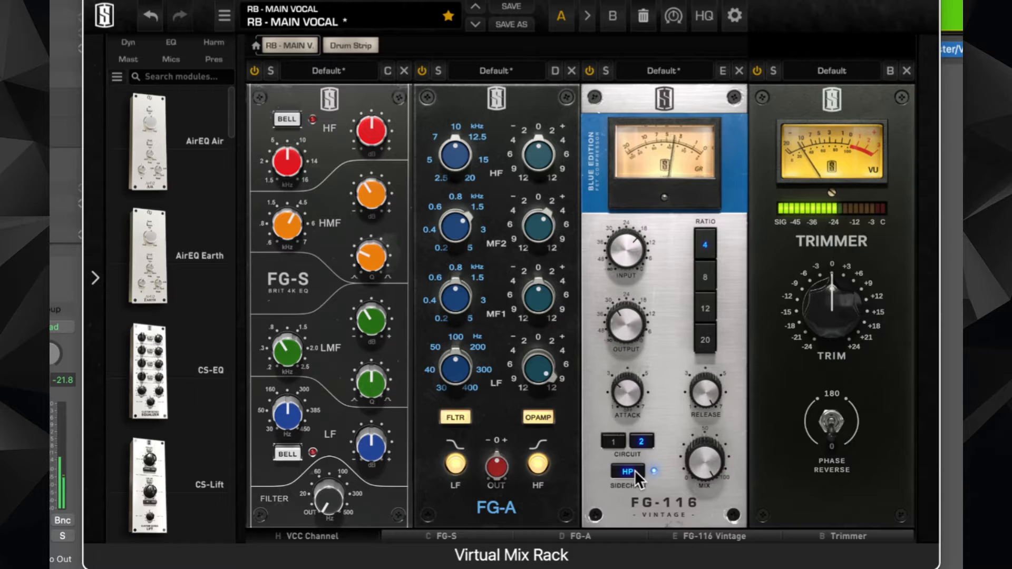
drag(630, 255, 630, 271)
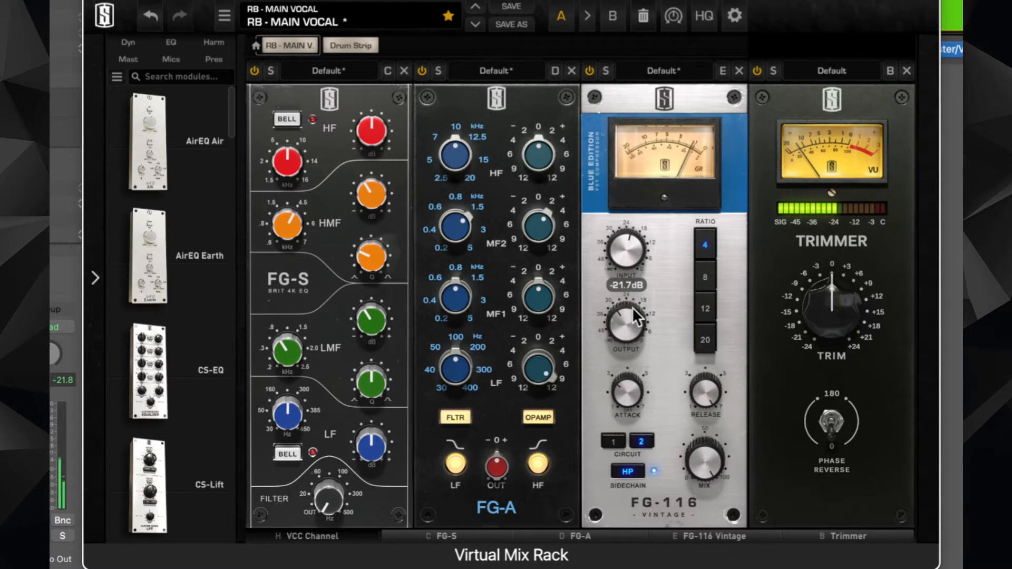
drag(632, 308, 632, 301)
drag(633, 298, 631, 291)
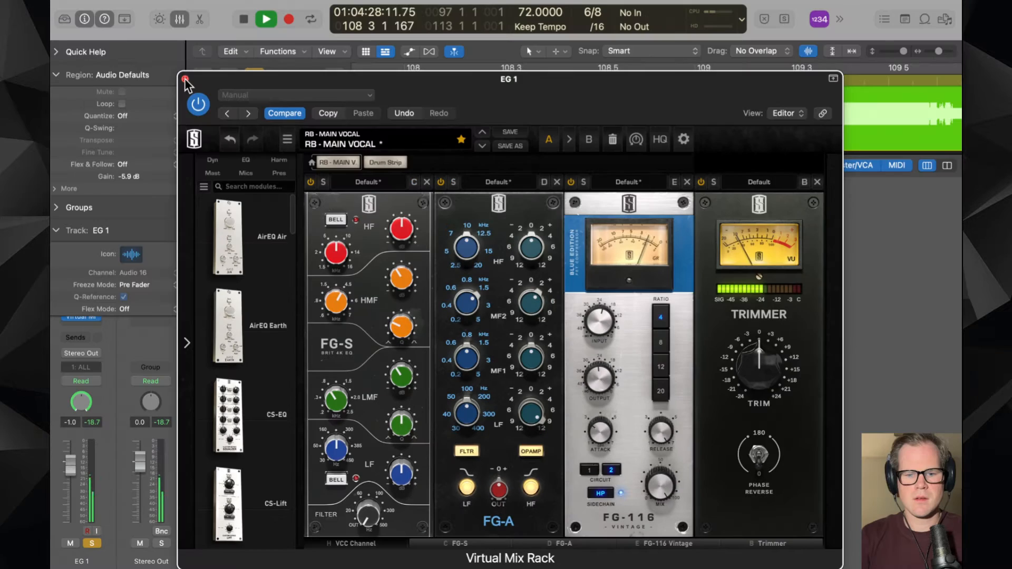
- Close EG 1's rack, unsolo the track, lower its fader to -2.6 dB and stop playback
click(186, 79)
click(438, 534)
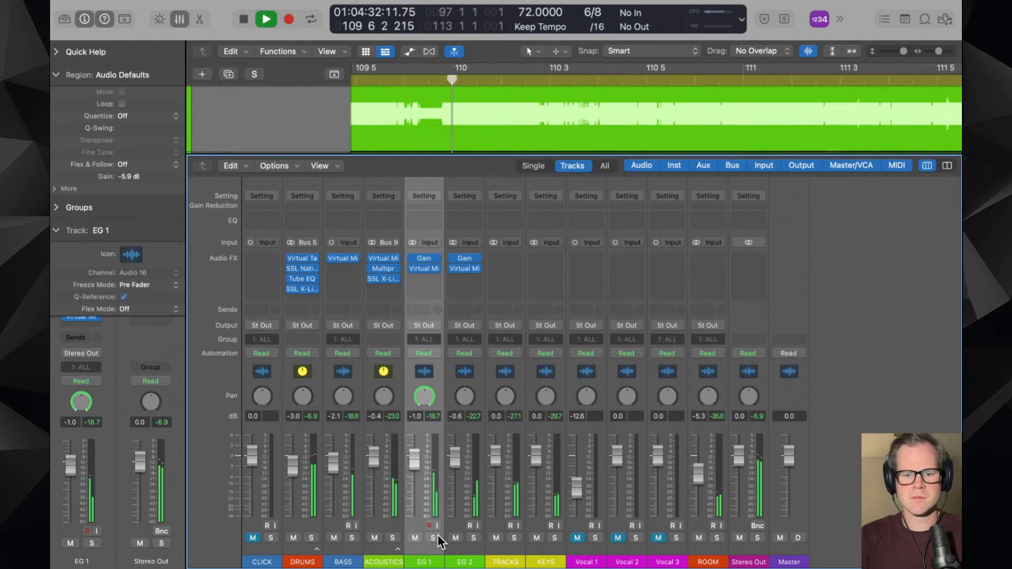
drag(419, 474, 419, 477)
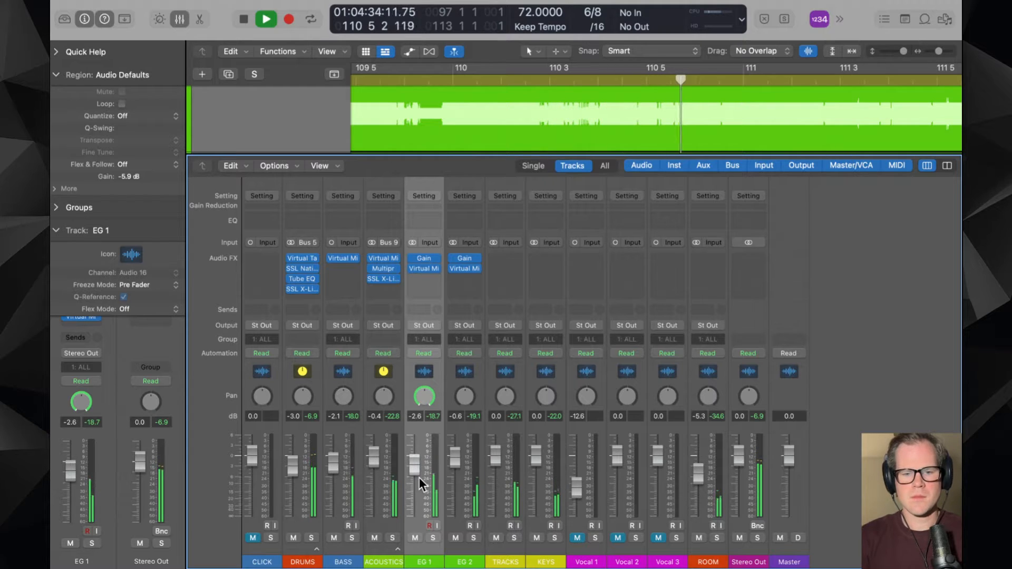
key(space)
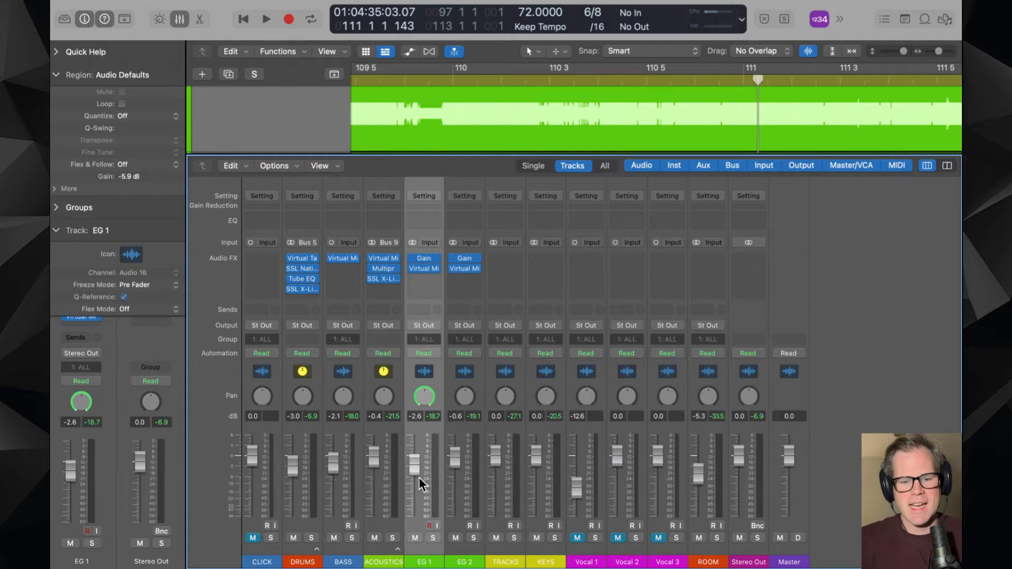
- Reopen EG 1's Virtual Mix Rack to review its settings, close it and replay Chorus 4
click(423, 276)
click(422, 277)
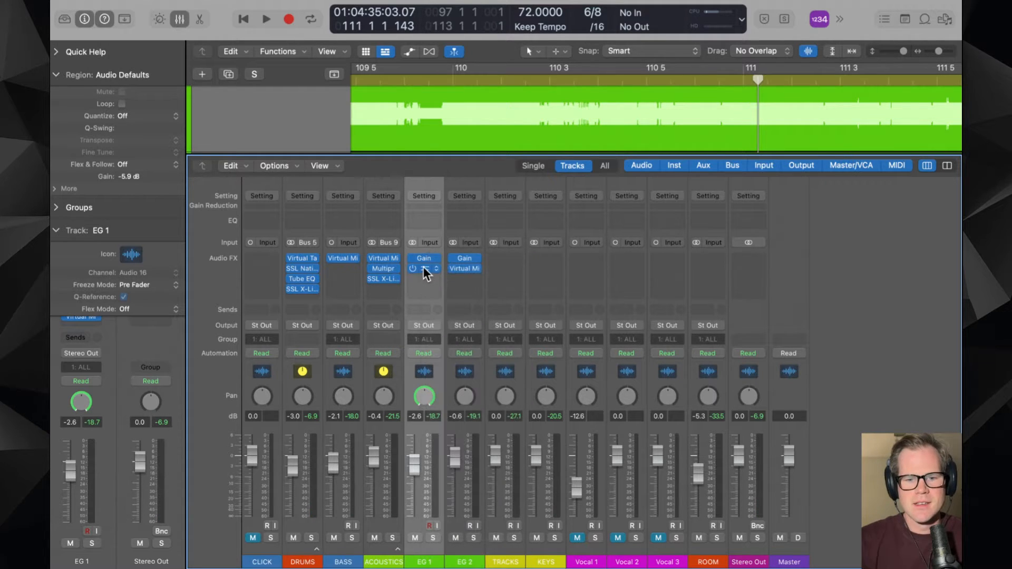
click(423, 268)
mouse_move(535, 411)
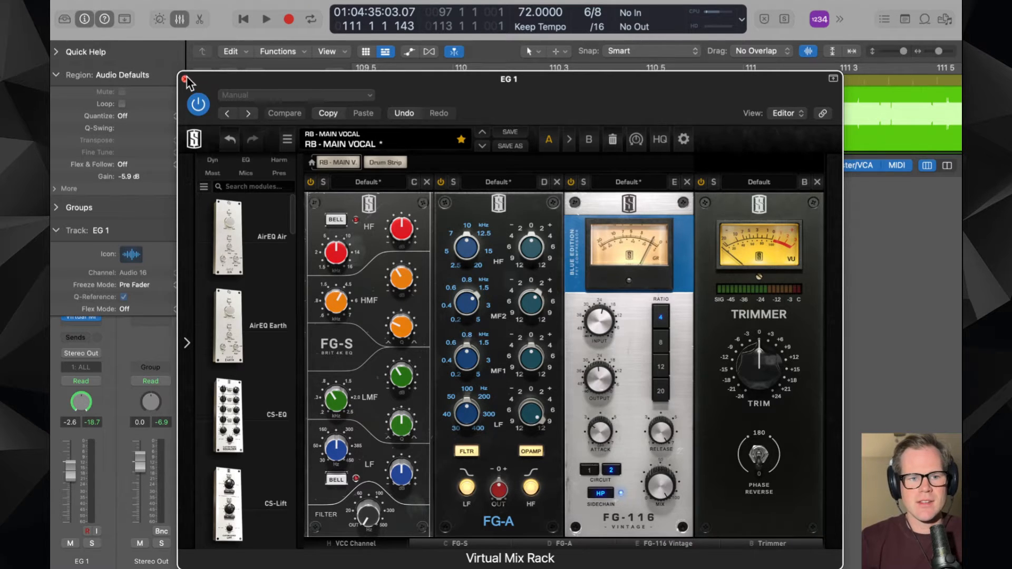
click(184, 78)
key(space)
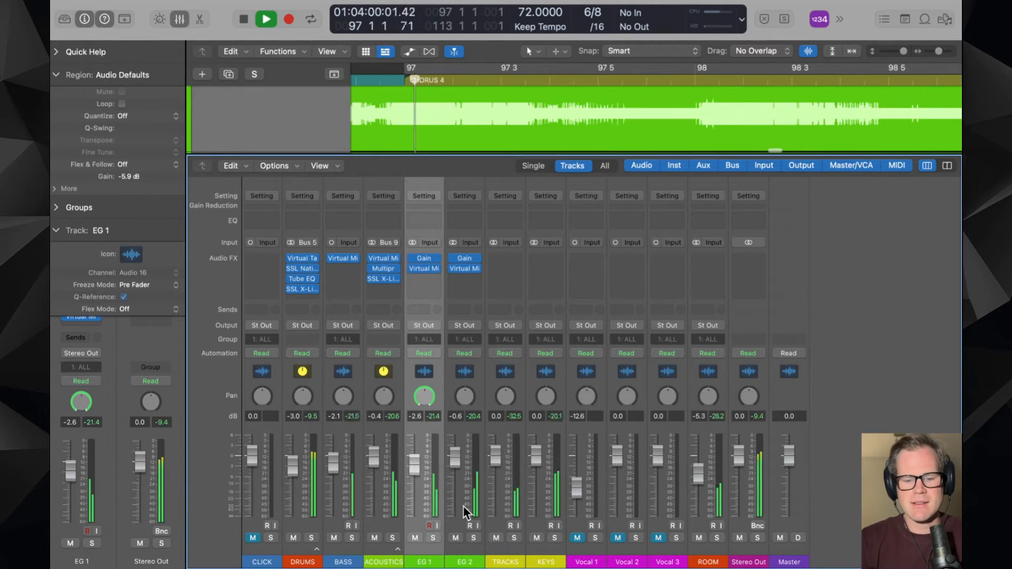
- Group EG 1 and EG 2 into a summing track stack and name it ELECTRICS
shift+click(465, 543)
key(space)
key(super+shift+d)
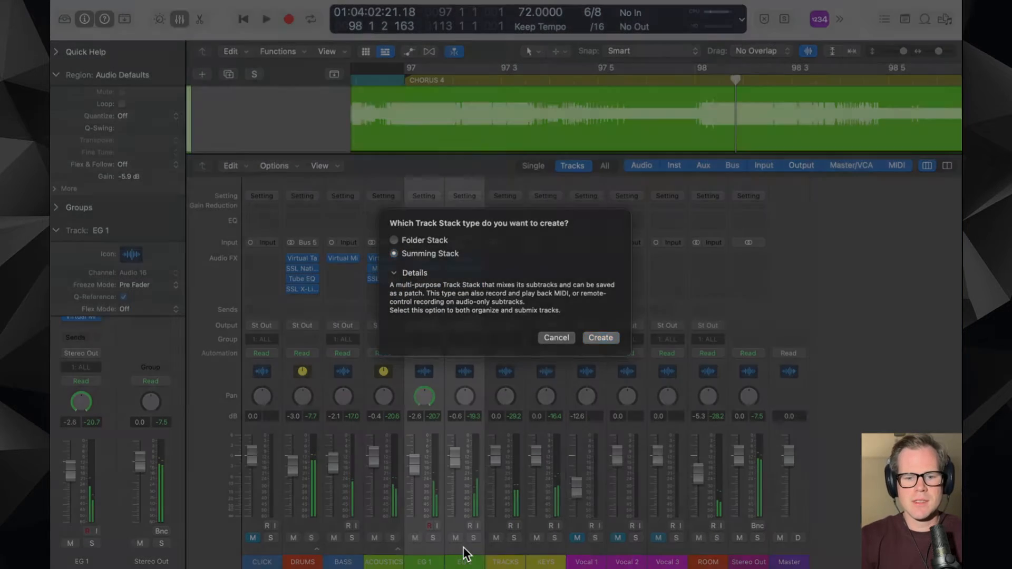
key(Return)
double_click(430, 561)
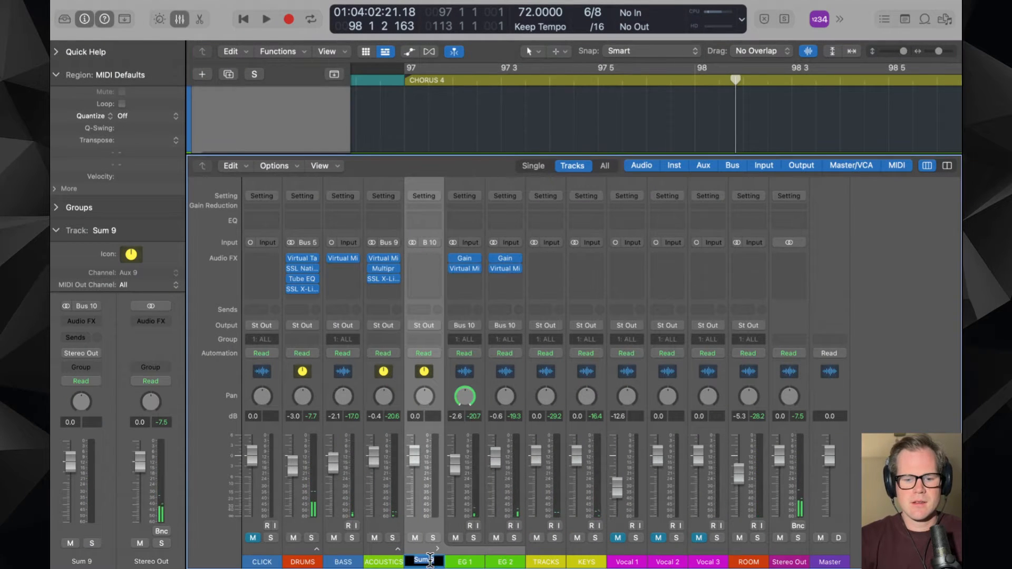
text(ELECTRICS)
key(Return)
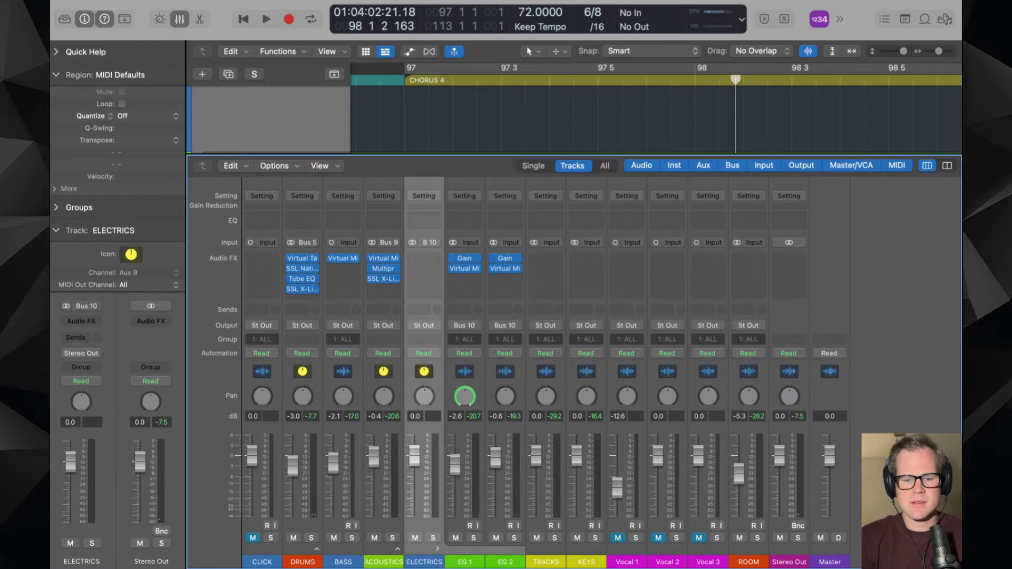
double_click(434, 559)
right_click(434, 559)
click(419, 513)
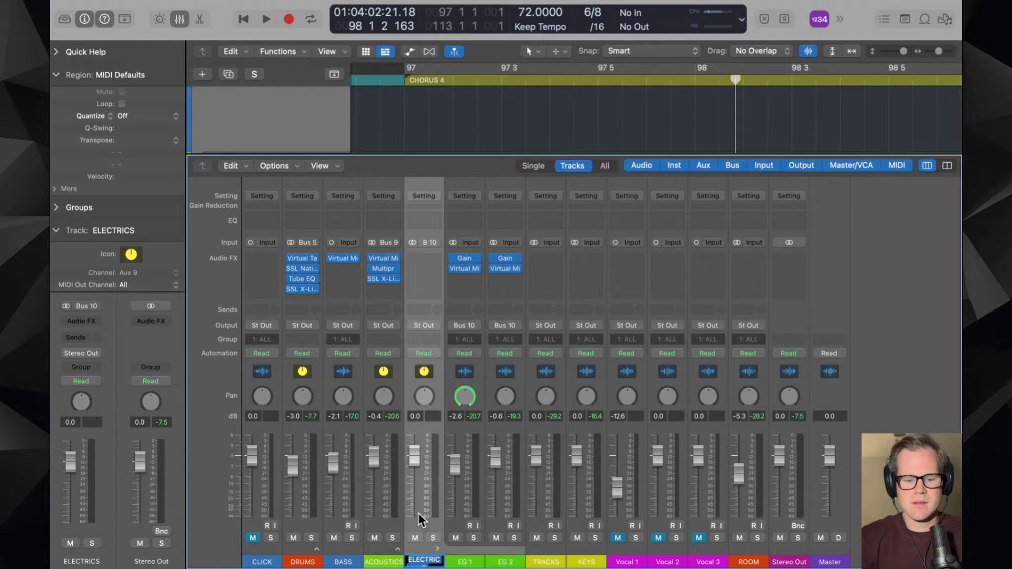
text(XX)
click(445, 121)
- Hide the mixer and colour the stack's main track green to match EG 1 and EG 2
key(x)
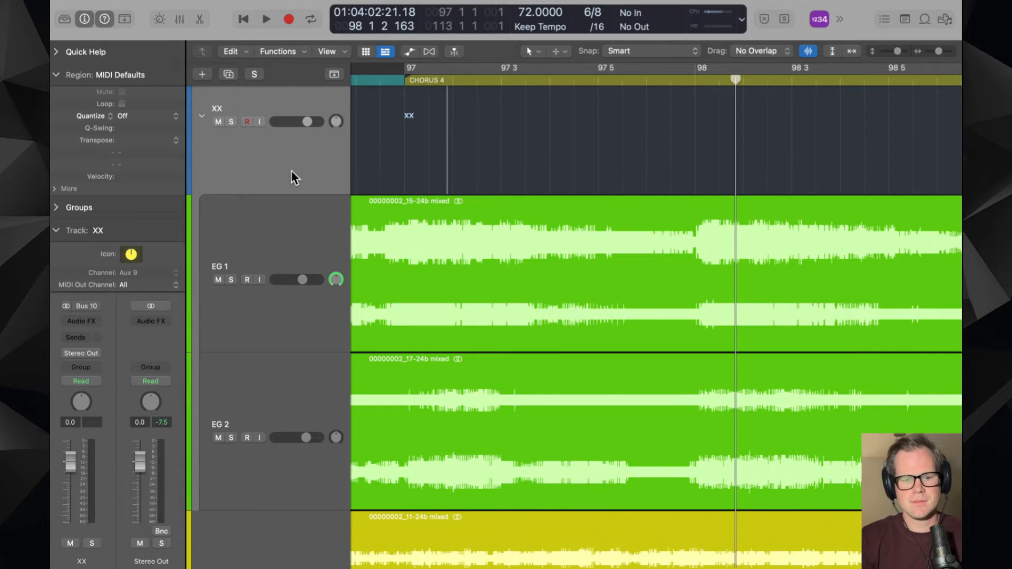
key(alt+c)
click(385, 202)
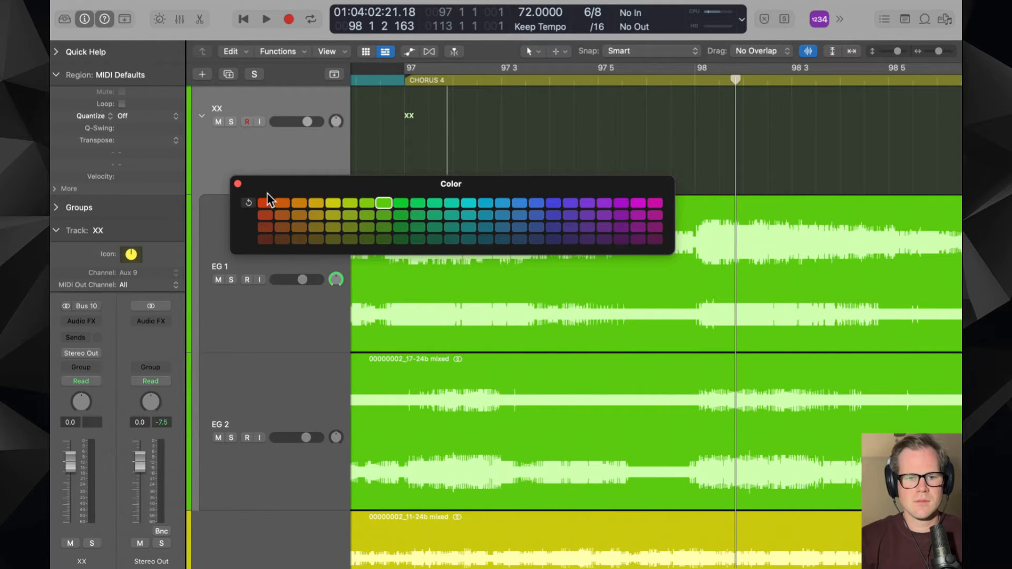
click(237, 184)
- Rename the XX stack track as ELECTRICS
double_click(242, 166)
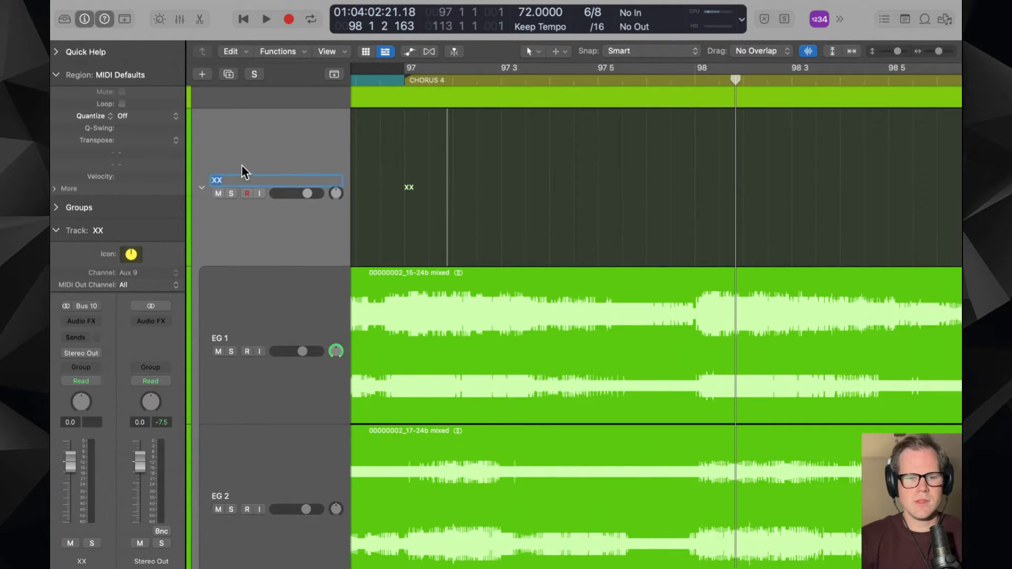
text(ELCT)
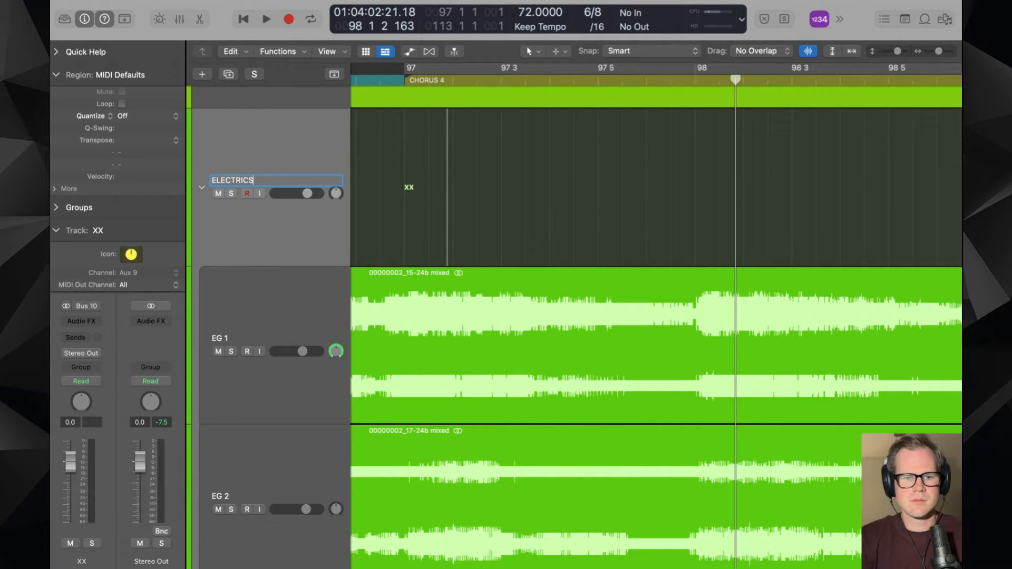
key(Return)
- Replay Chorus 4, solo the ELECTRICS stack in the mixer and lower its fader to -0.7 dB
key(space)
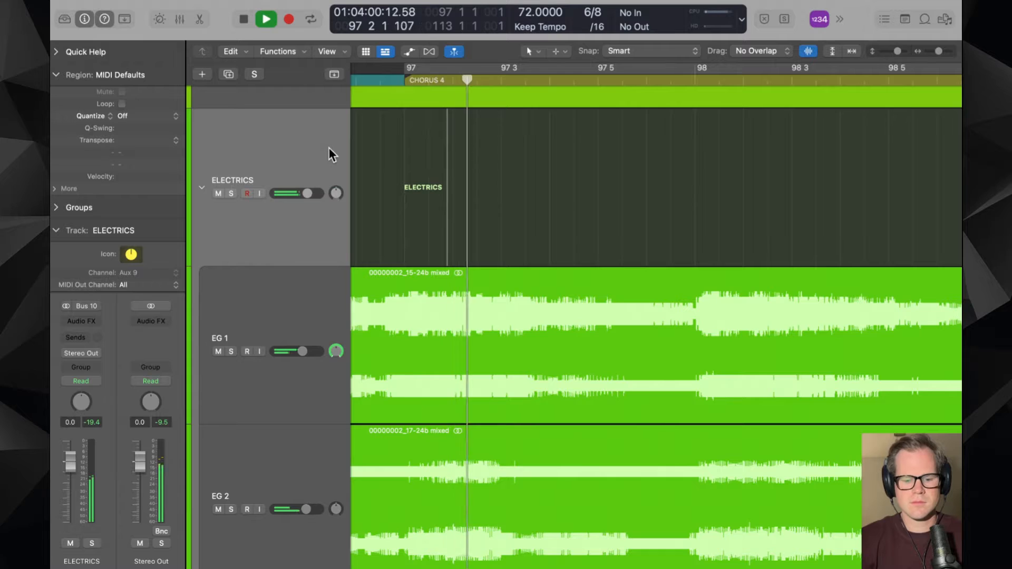
key(x)
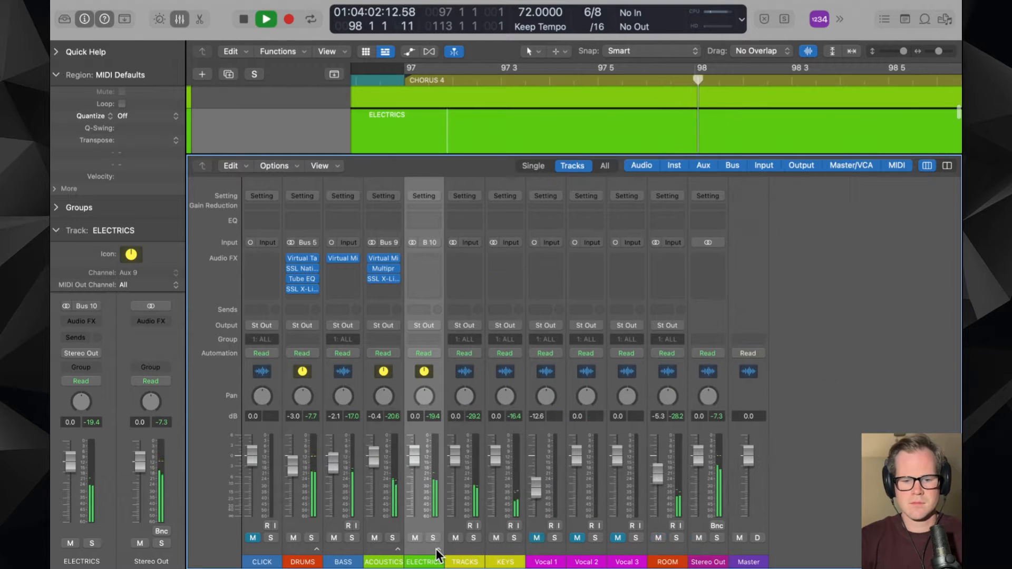
click(433, 538)
scroll(413, 472, down, 1)
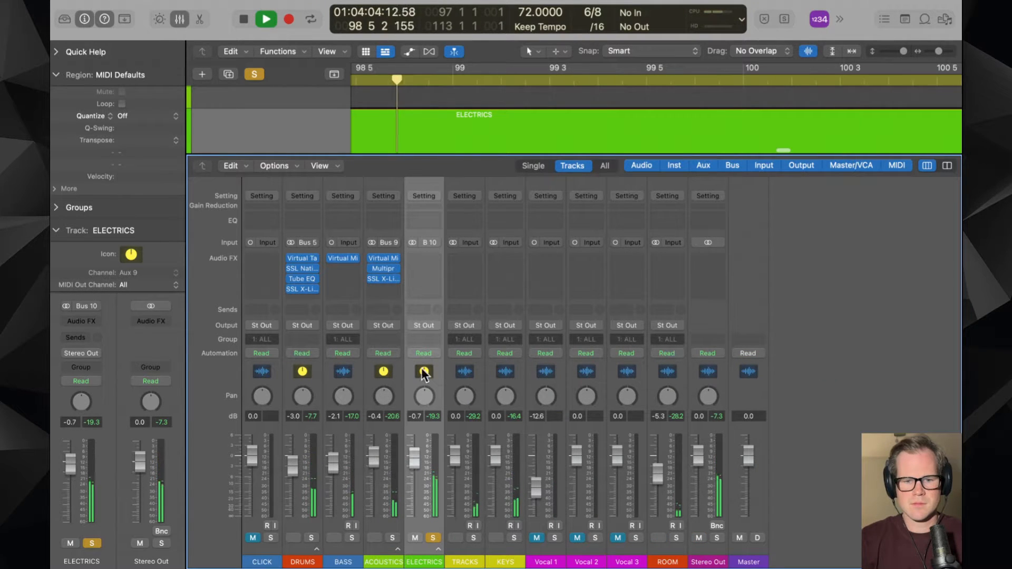
- Expand the ELECTRICS stack and balance its subtracks with EG 1 at -3.5 dB and EG 2 at 0.1 dB
click(438, 549)
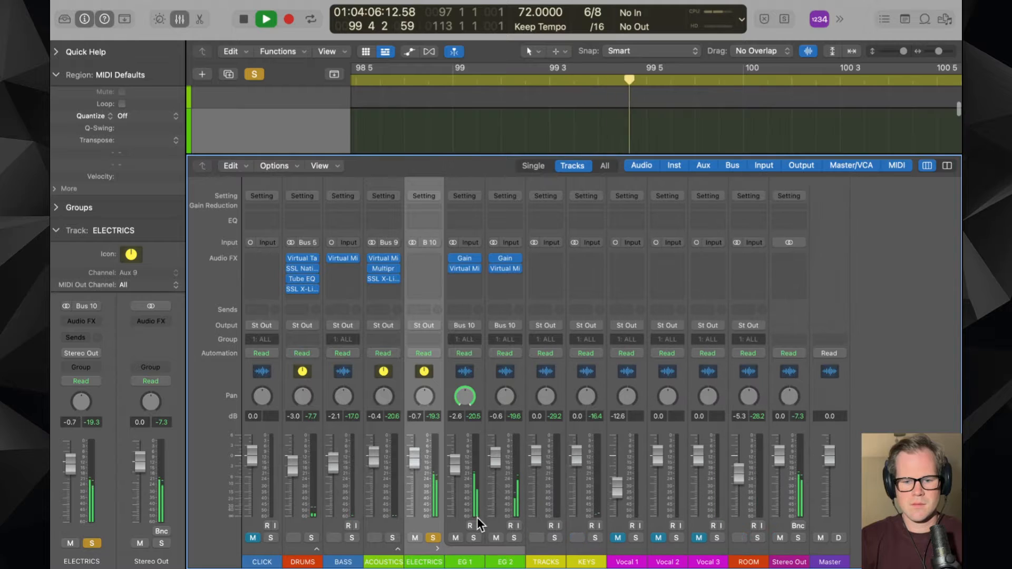
scroll(481, 471, down, 1)
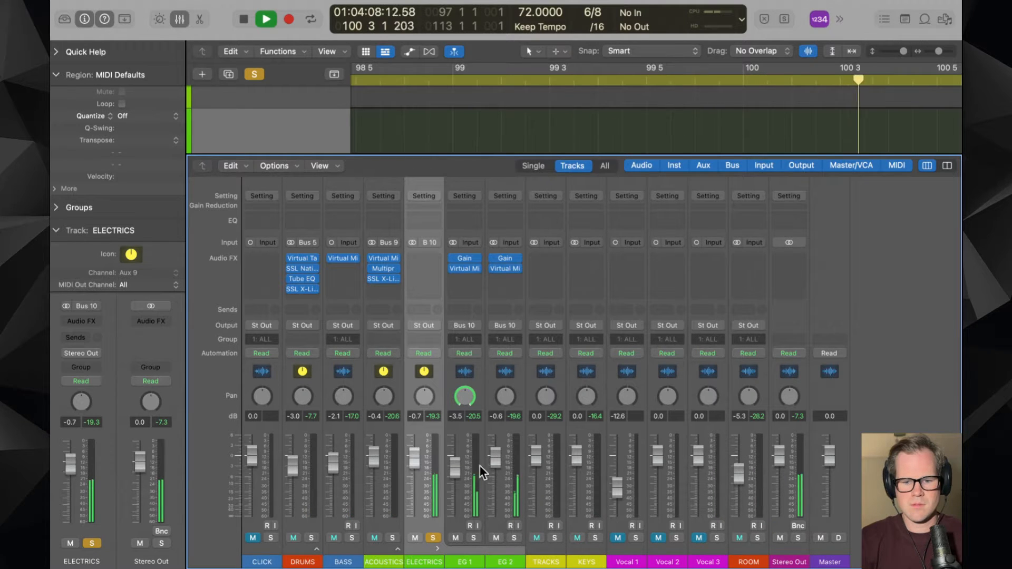
scroll(494, 454, up, 1)
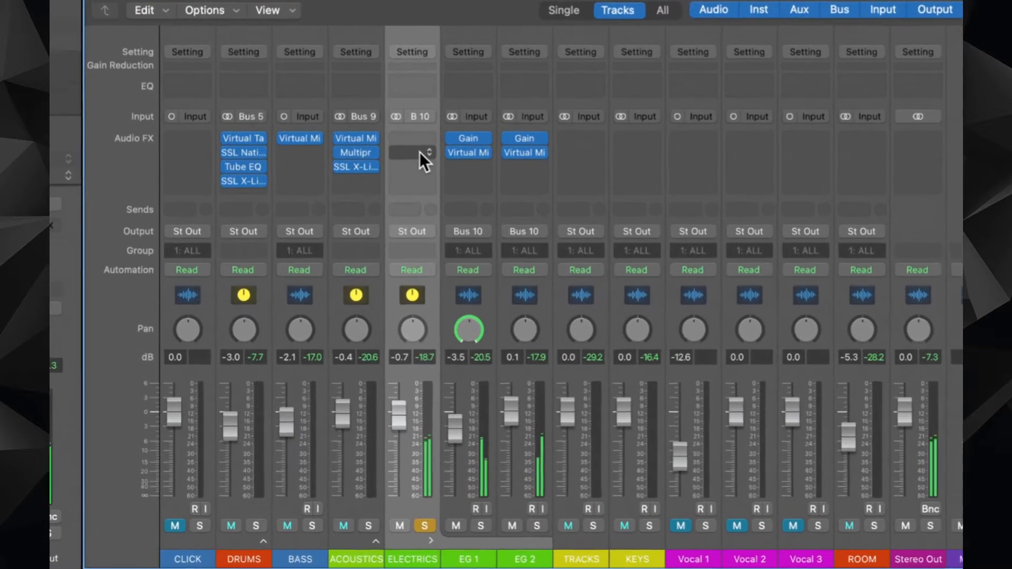
- Insert Slate Digital's Virtual Tape Machines on the ELECTRICS stack, leaving the first effect slot empty
click(420, 153)
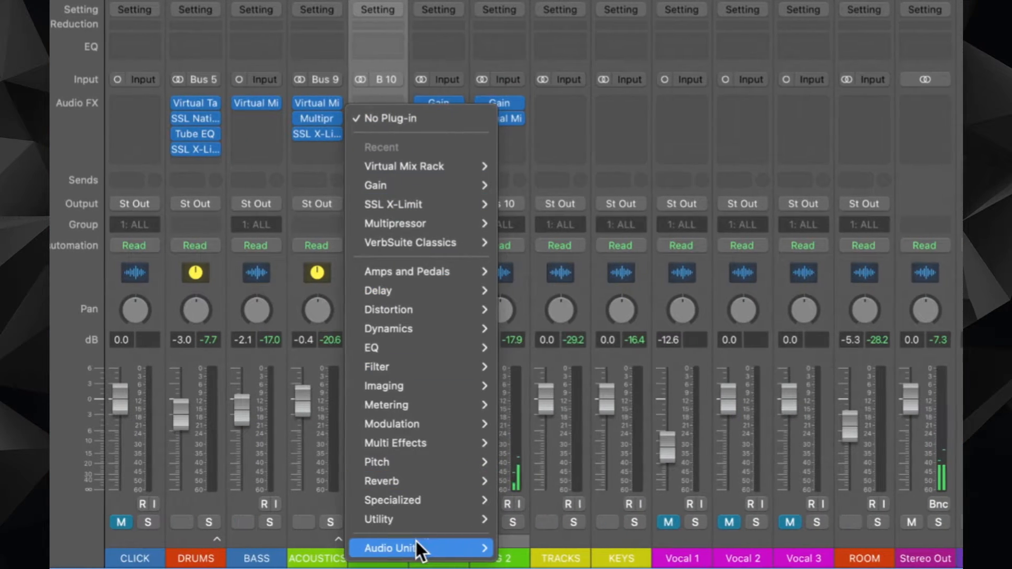
mouse_move(416, 539)
mouse_move(620, 495)
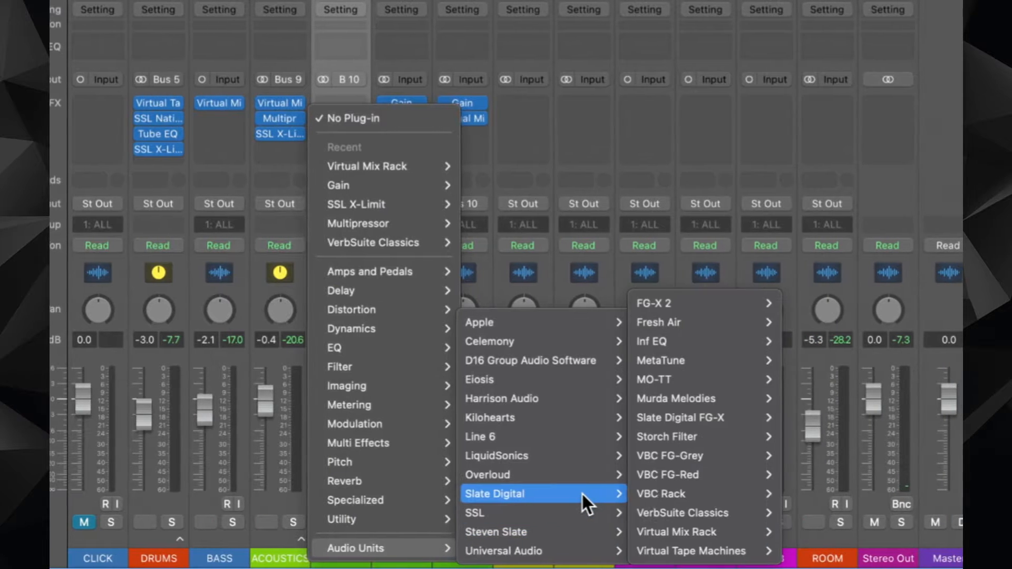
mouse_move(768, 548)
click(785, 528)
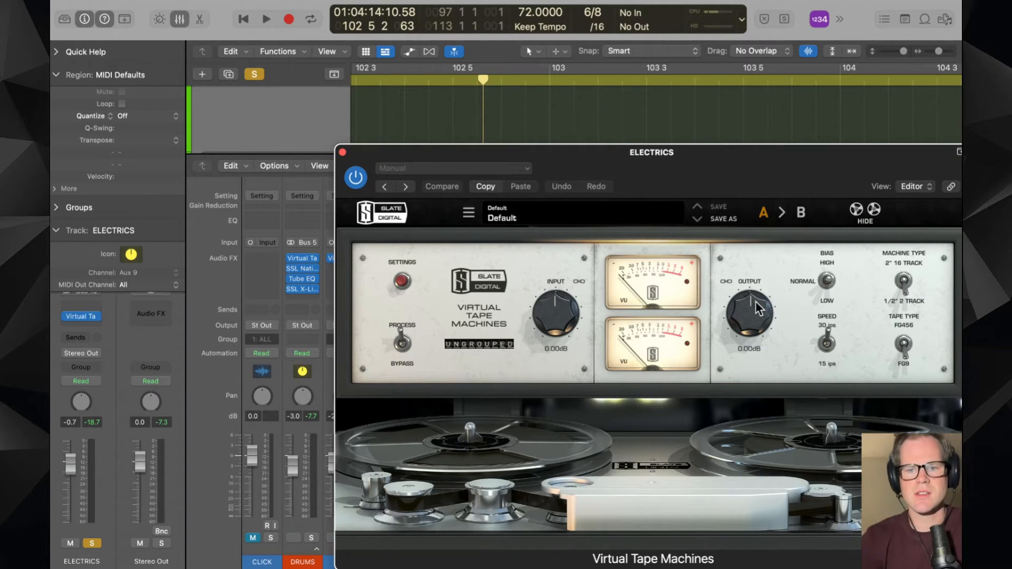
- Replay Chorus 4 and set the tape machine to 15 ips, FG456 tape and +7.41 dB input with linked output, then close it
drag(726, 187, 508, 132)
key(space)
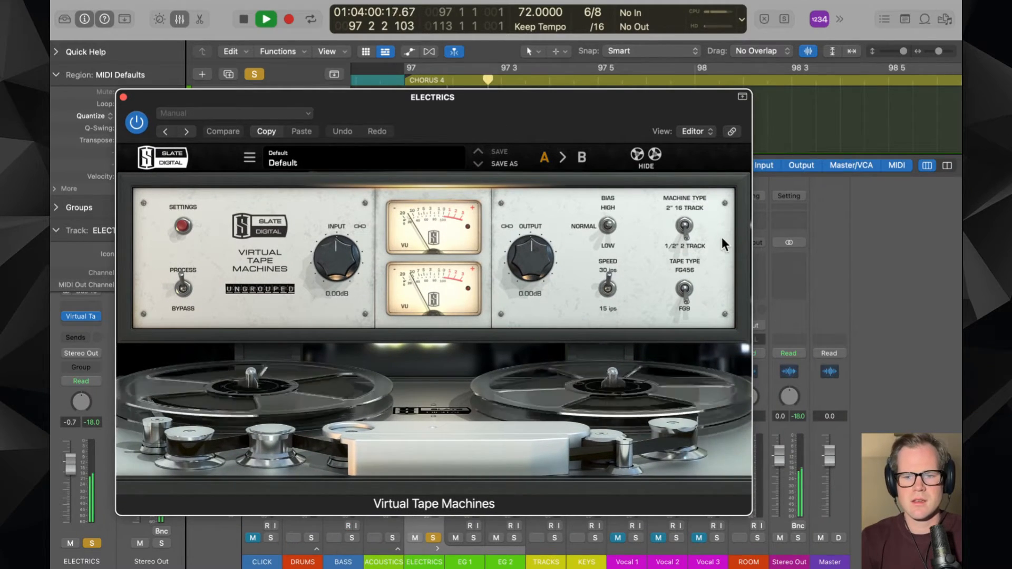
click(608, 288)
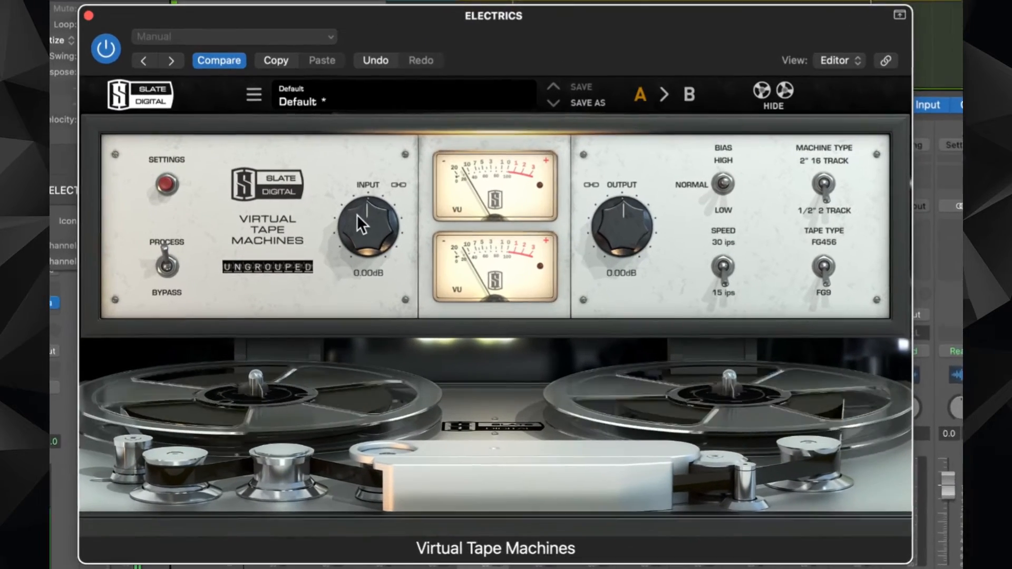
drag(332, 247, 328, 220)
drag(360, 170, 361, 164)
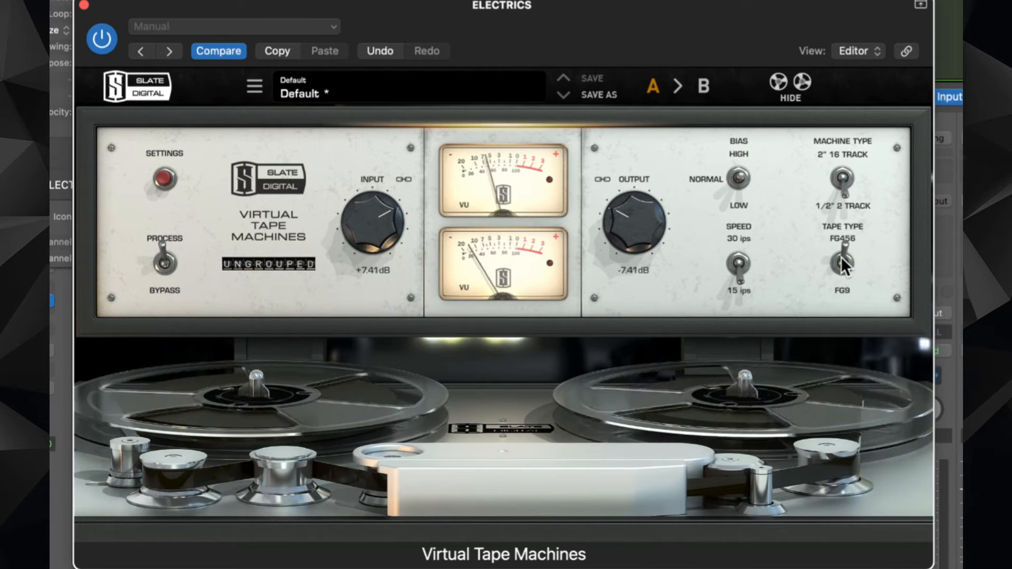
click(85, 4)
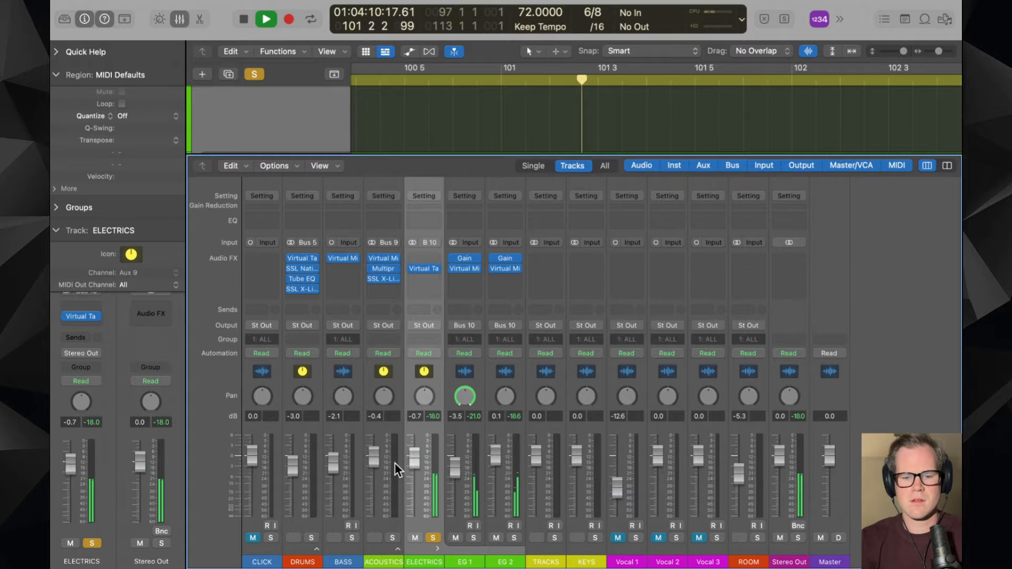
- In EG 2's rack, boost the FG-A LF band and set MF1 to +4 dB, then close the rack and unsolo ELECTRICS
click(506, 270)
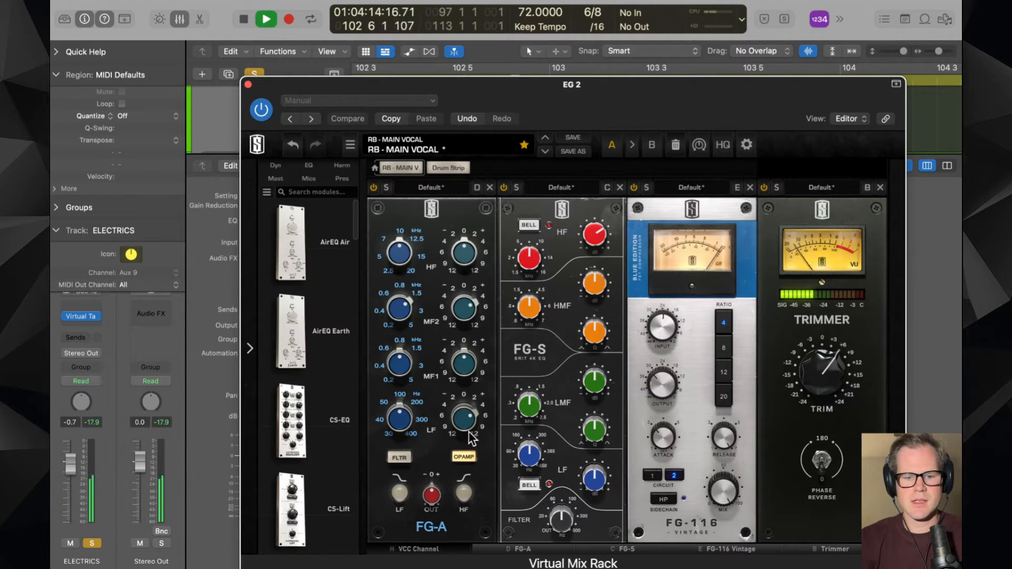
drag(468, 427, 468, 400)
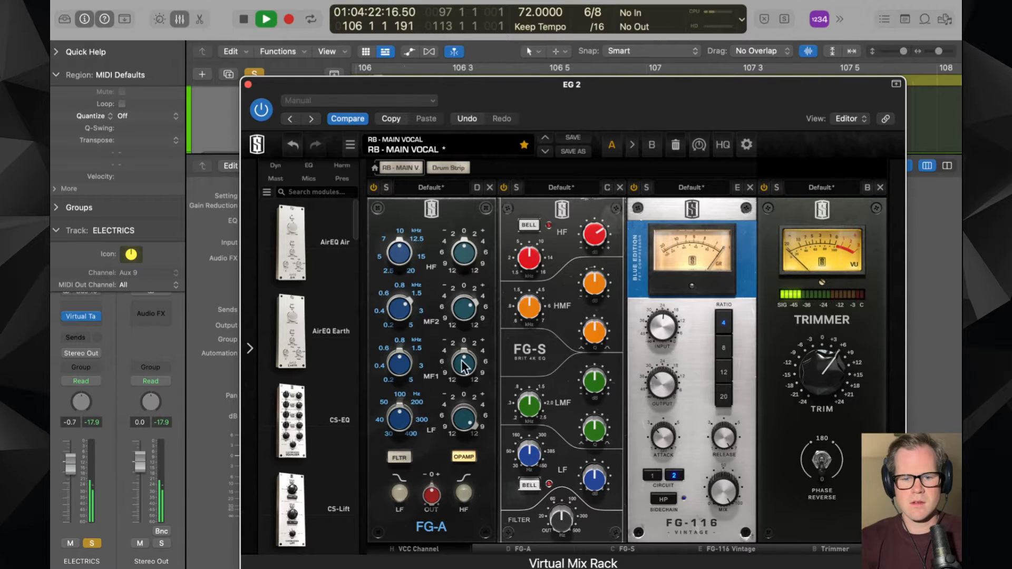
mouse_move(461, 343)
drag(461, 341, 463, 330)
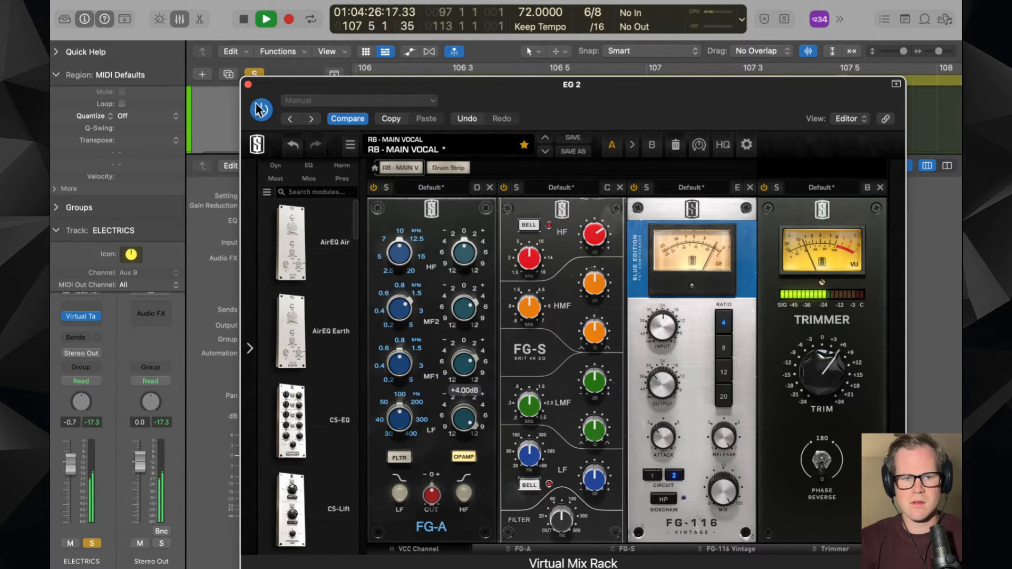
click(248, 83)
click(433, 538)
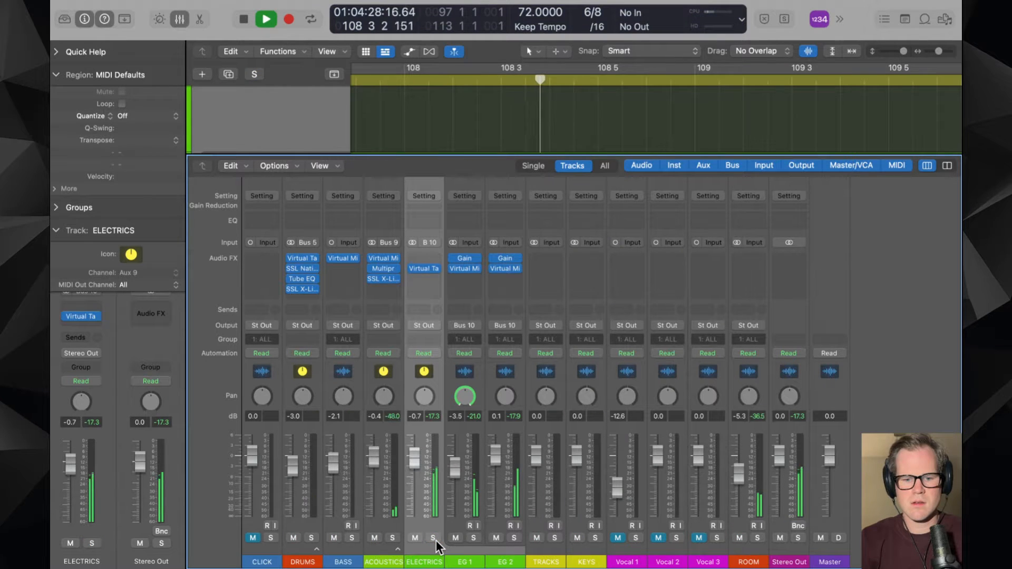
- Lower the ELECTRICS stack to -1.5 dB and DRUMS to -5.0 dB, collapse ELECTRICS and stop playback
drag(415, 460, 416, 461)
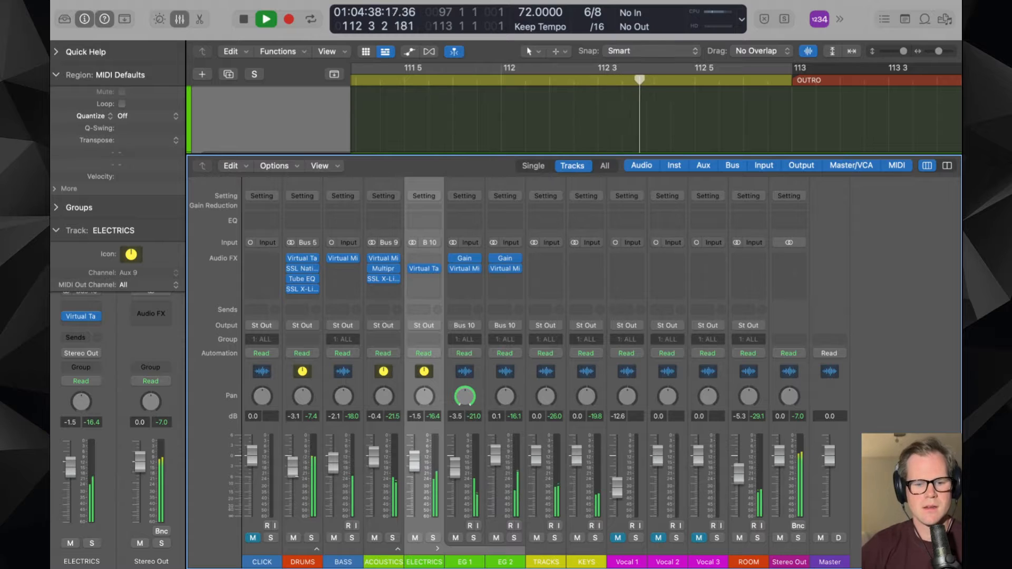
drag(295, 476, 300, 494)
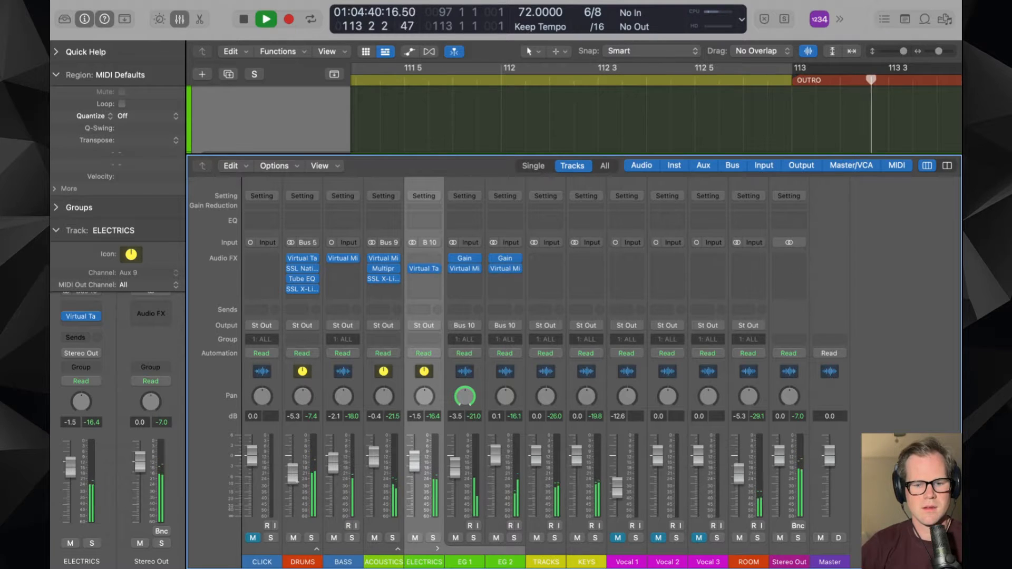
click(435, 546)
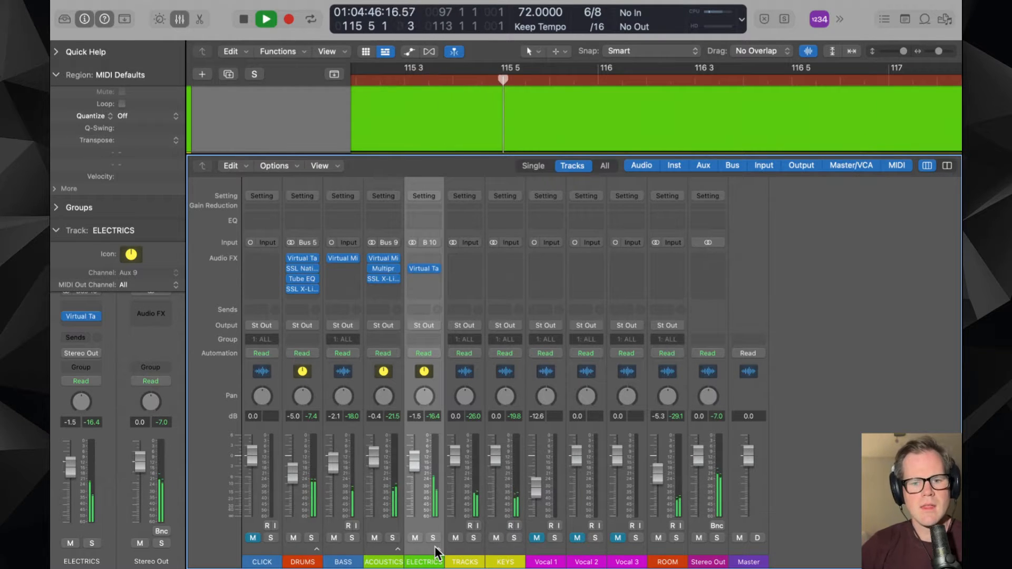
key(space)
- Add a Bus 11 send to the ELECTRICS stack and name its aux channel GTR VRB
click(428, 310)
mouse_move(428, 329)
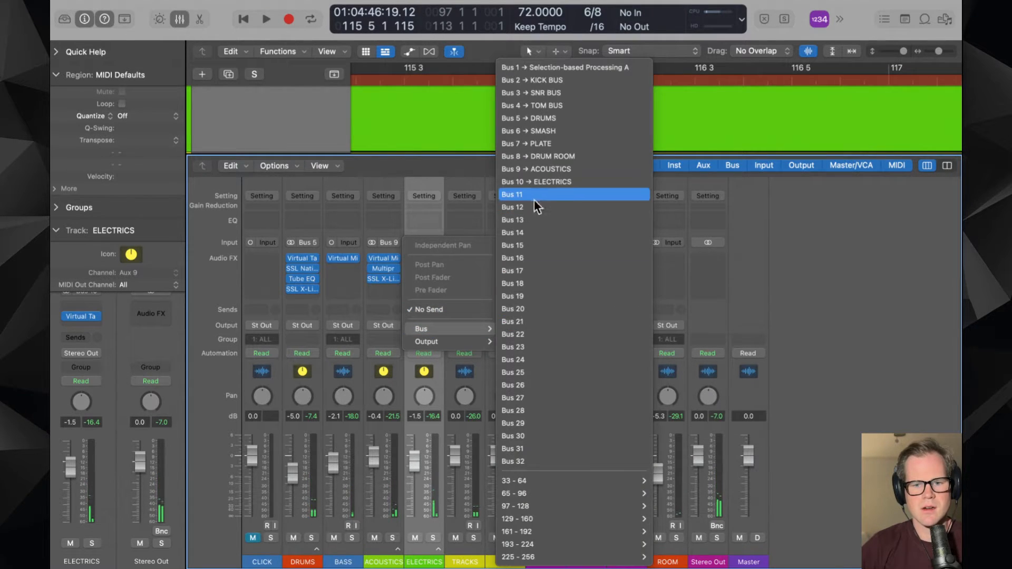
click(536, 194)
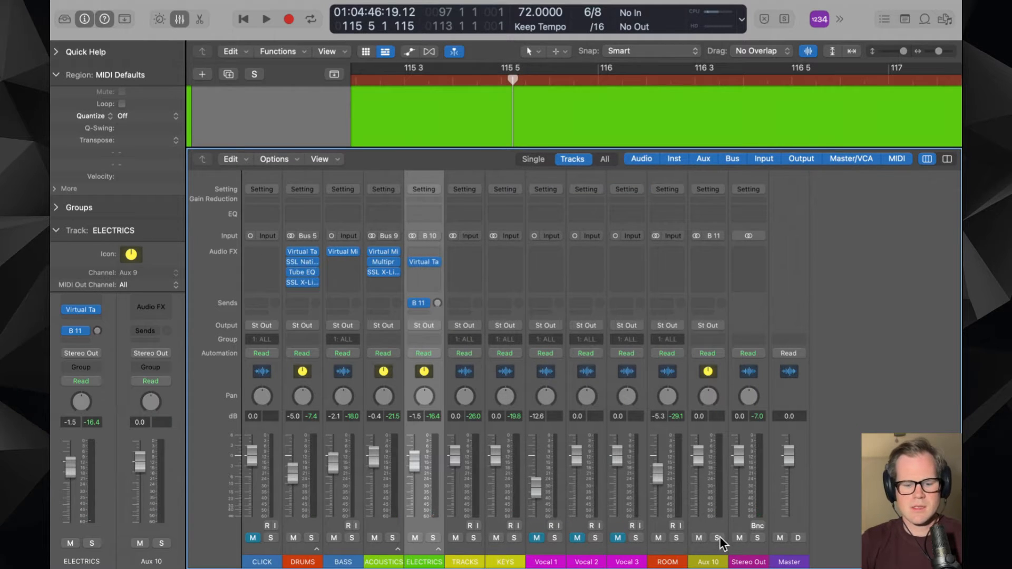
click(716, 560)
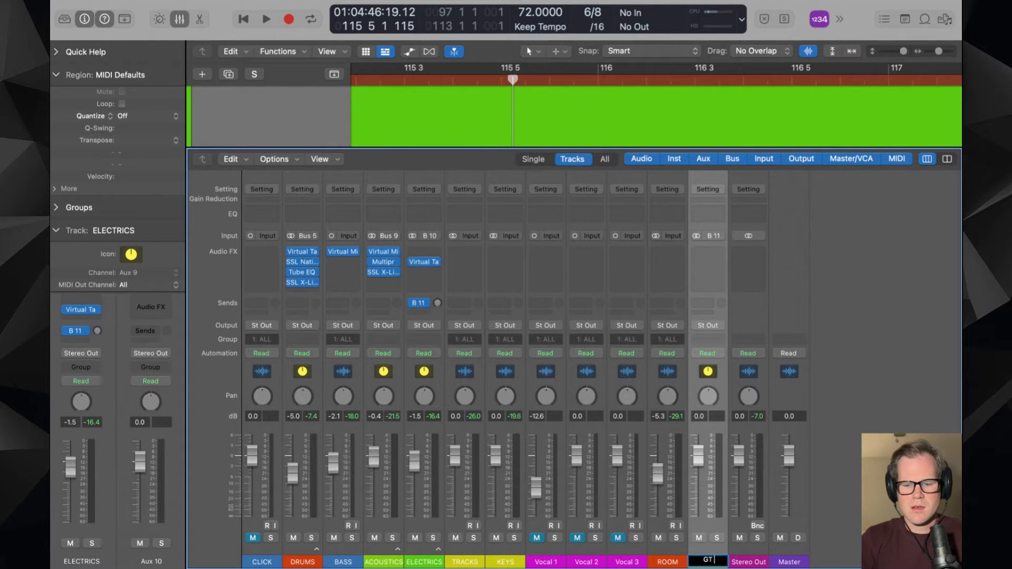
text(GTR VRB)
key(Return)
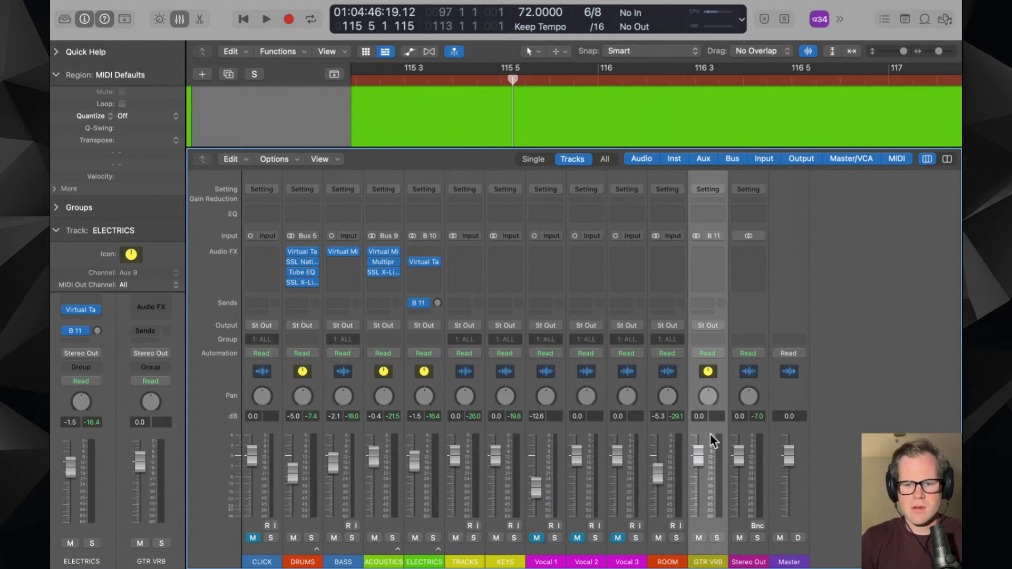
- Insert SilverVerb on GTR VRB, raise its wet output fully with dry at 0%, and close it
click(707, 253)
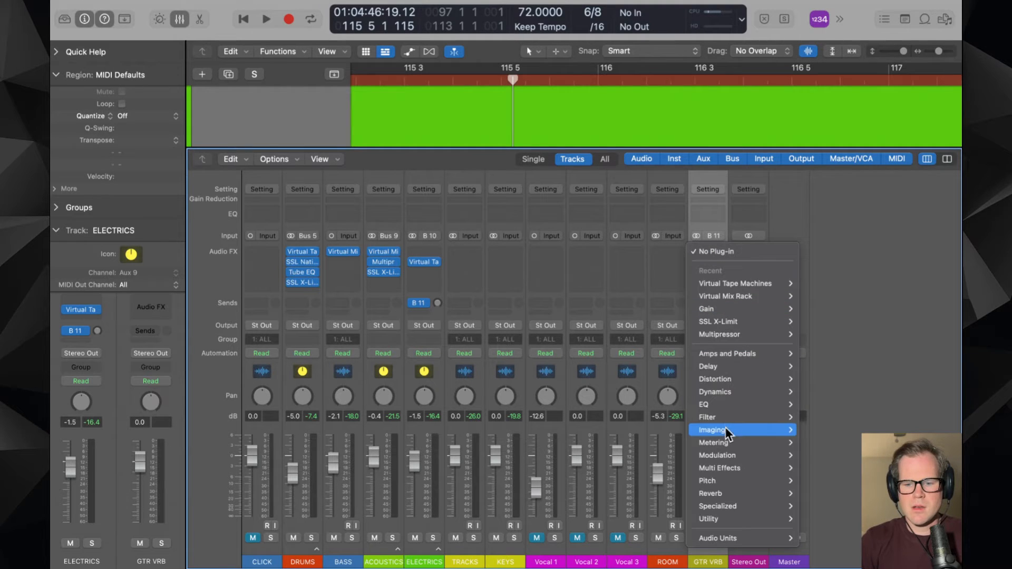
mouse_move(738, 493)
click(802, 519)
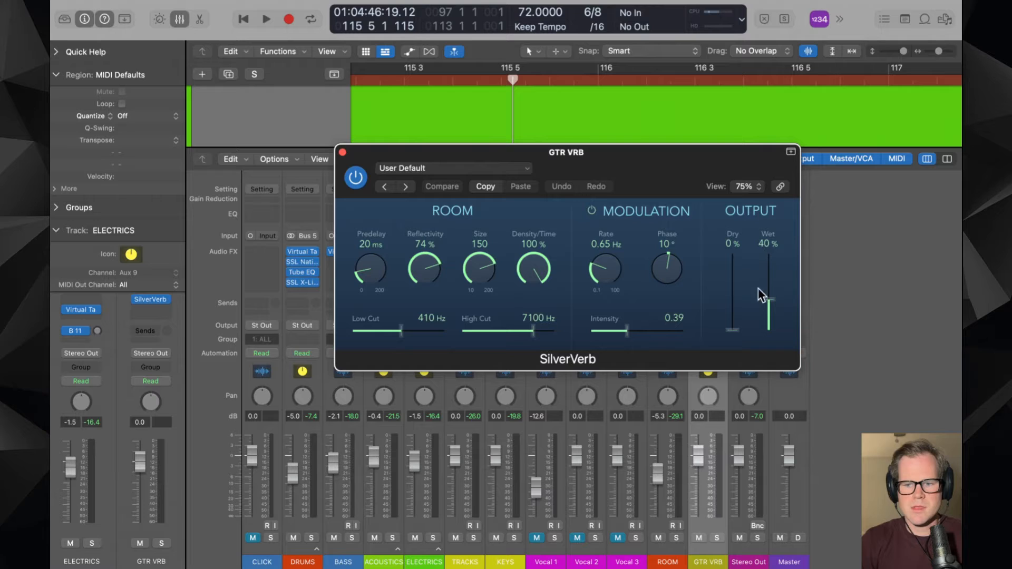
drag(768, 297, 768, 135)
click(343, 152)
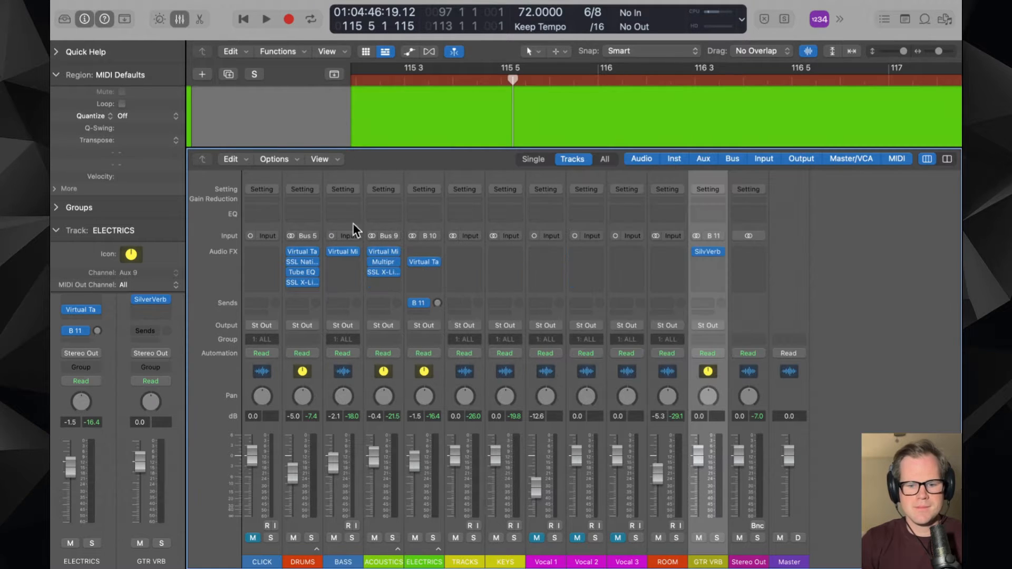
- Play Chorus 4 with ELECTRICS soloed, raise its Bus 11 send slightly by ear, then unsolo it and replay the chorus
key(space)
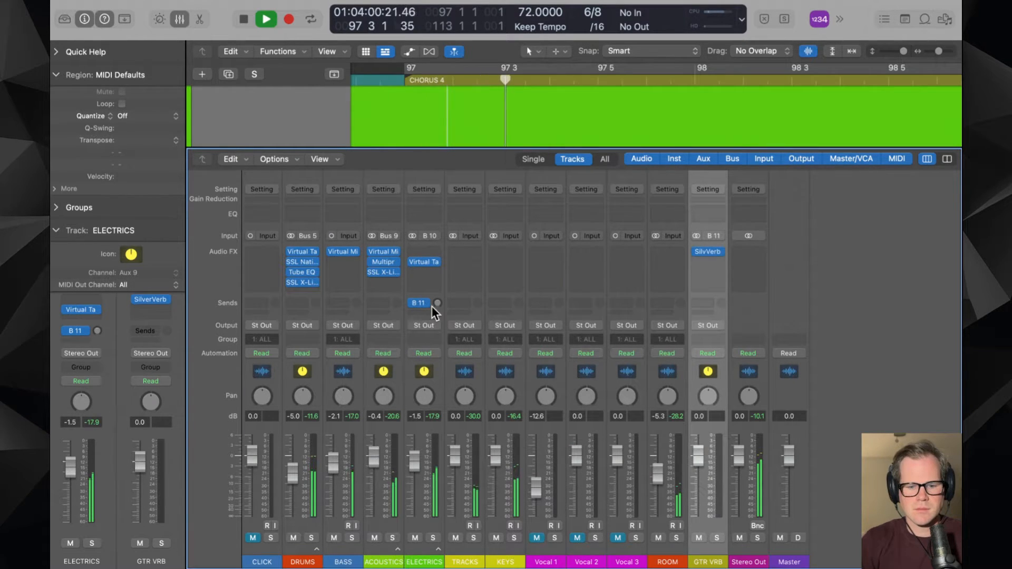
key(s)
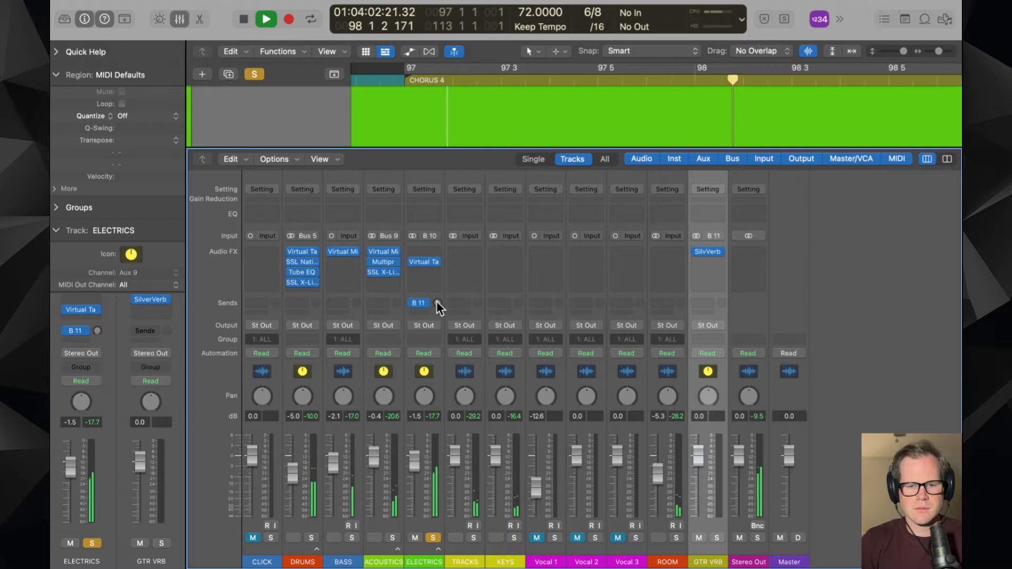
mouse_move(436, 303)
mouse_down()
mouse_move(436, 275)
mouse_move(437, 299)
mouse_up()
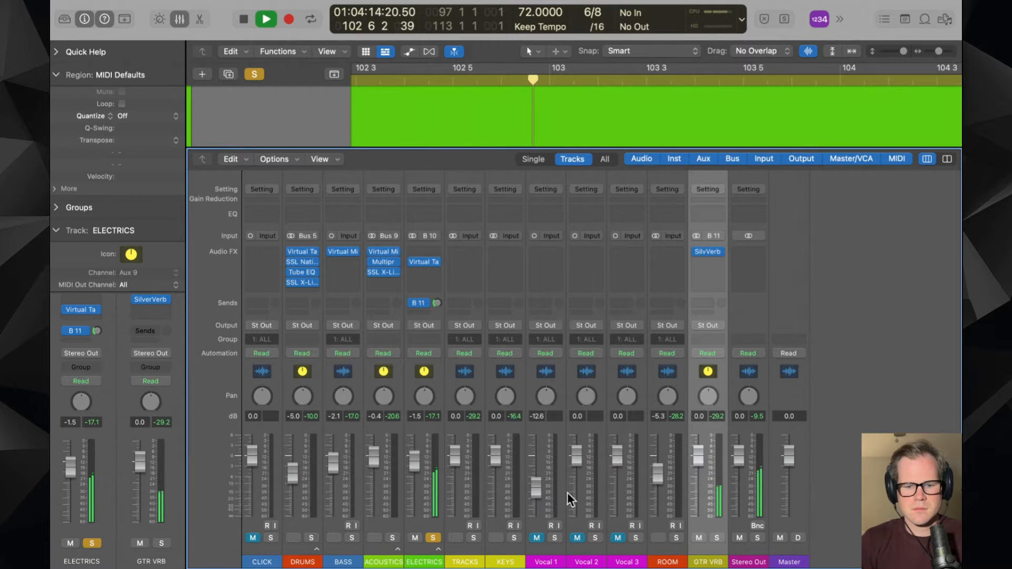
click(434, 536)
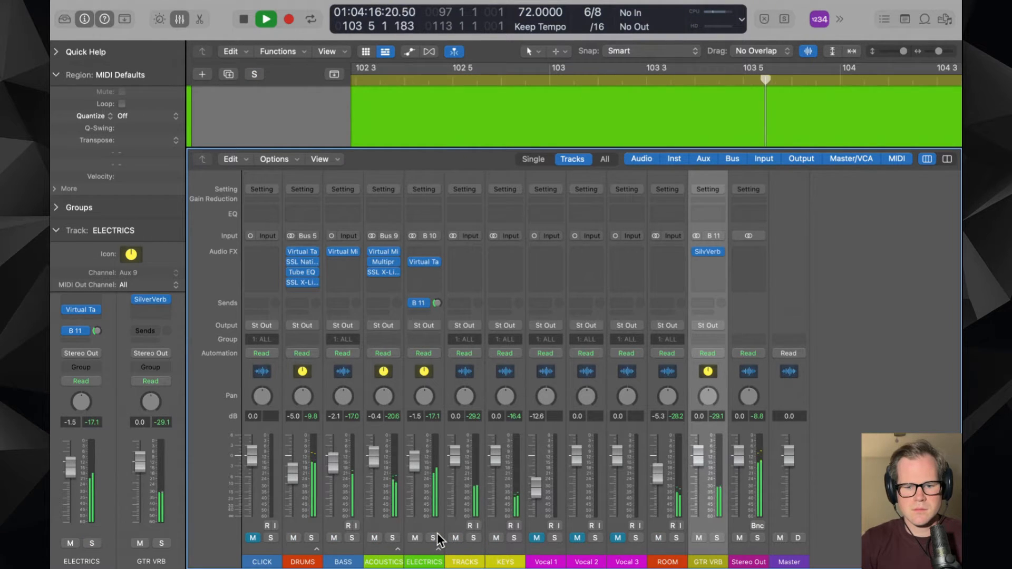
key(space)
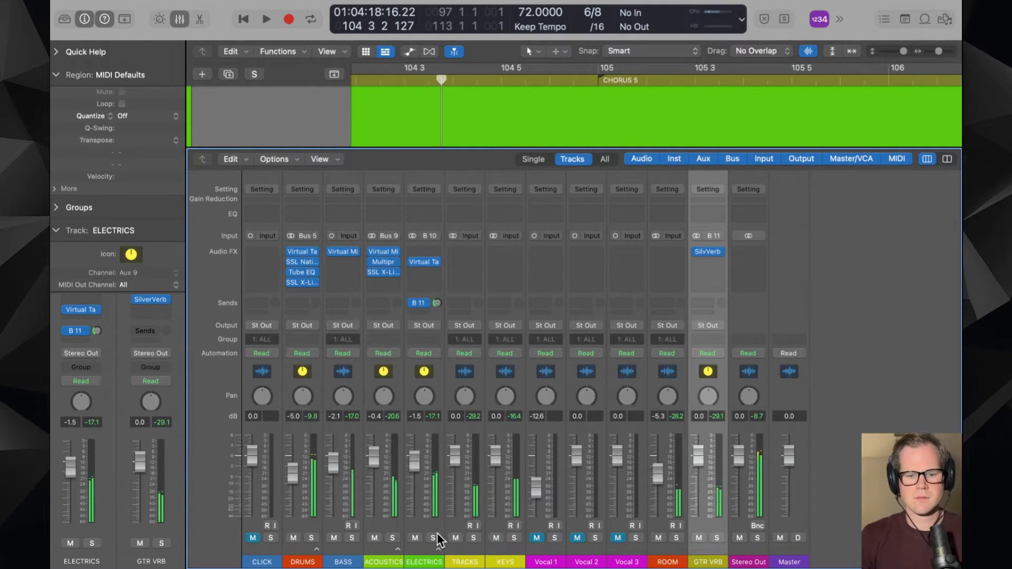
key(space)
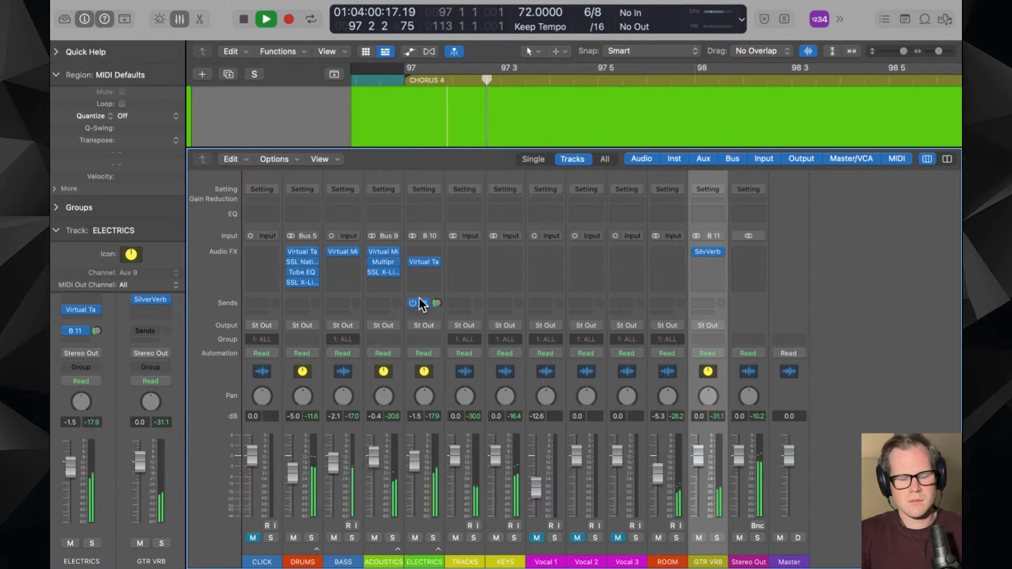
- Insert Slate Digital's VBC Rack in stereo after the tape machine on ELECTRICS and bring the whole rack into view
click(421, 274)
key(Escape)
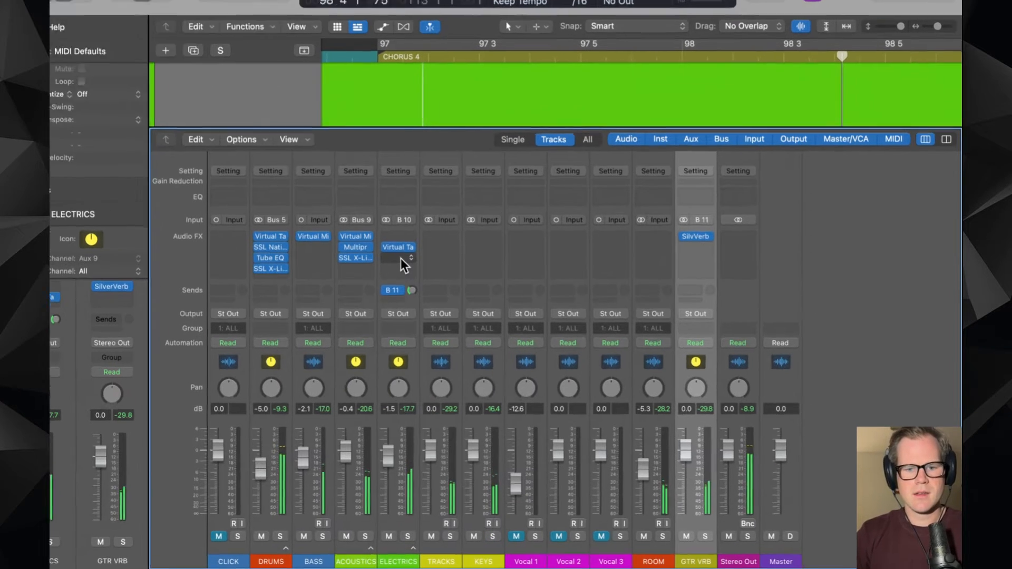
click(400, 258)
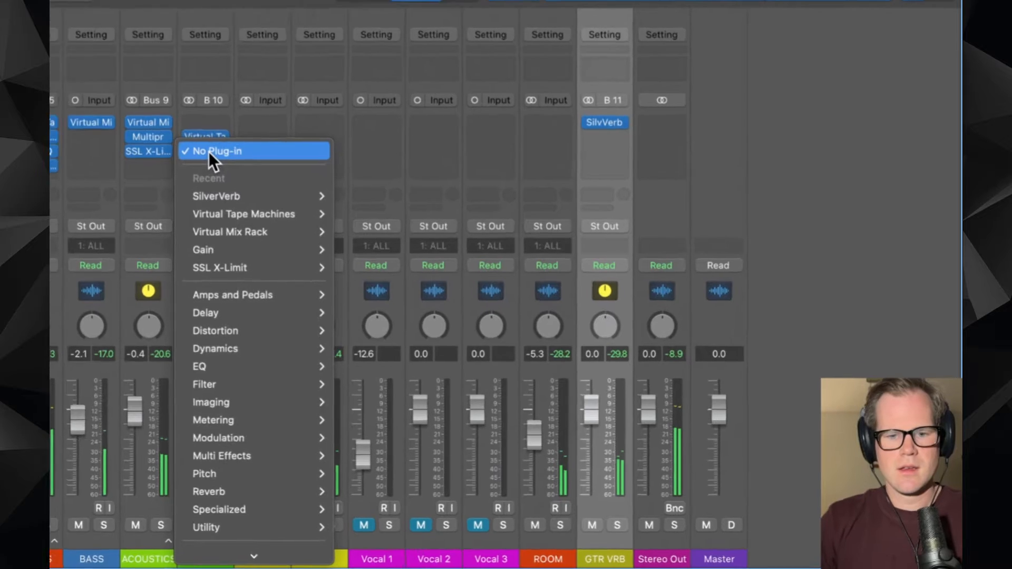
mouse_move(426, 561)
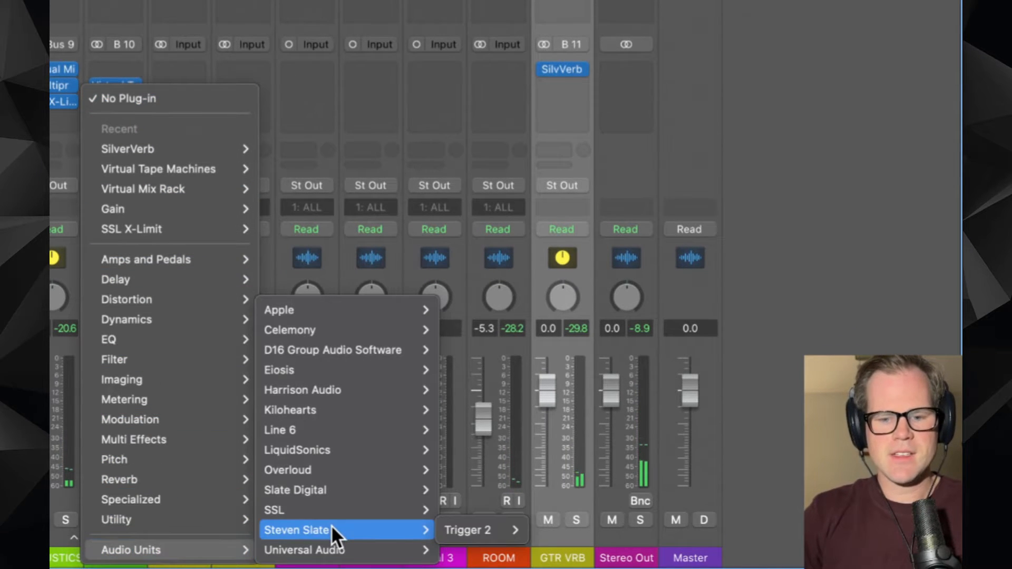
mouse_move(370, 495)
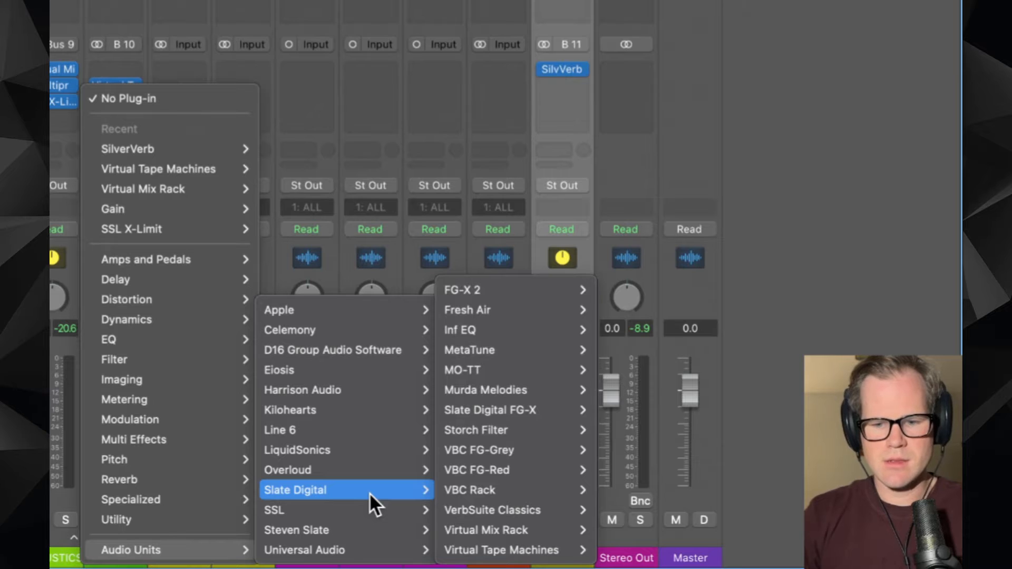
mouse_move(522, 454)
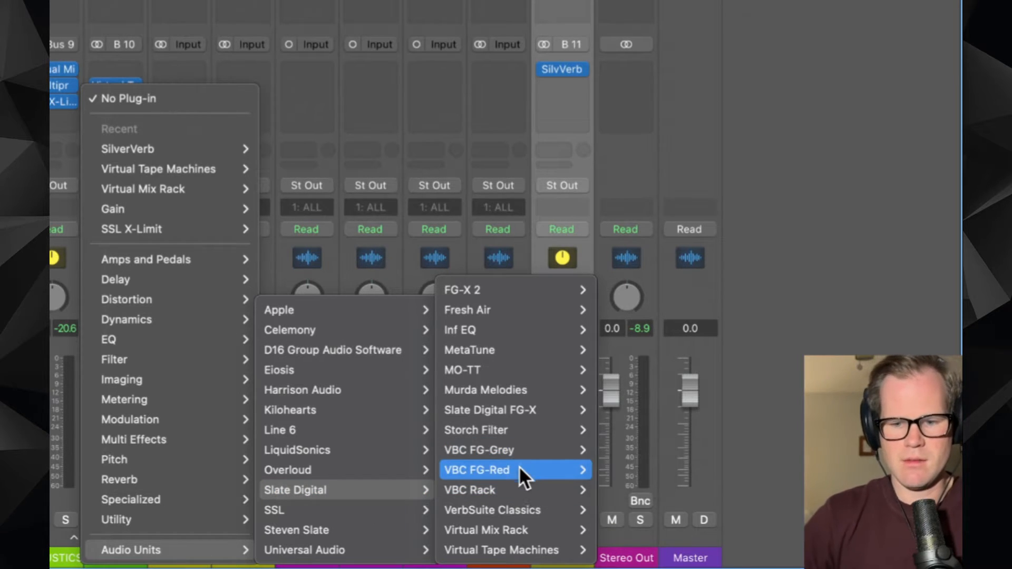
mouse_move(512, 485)
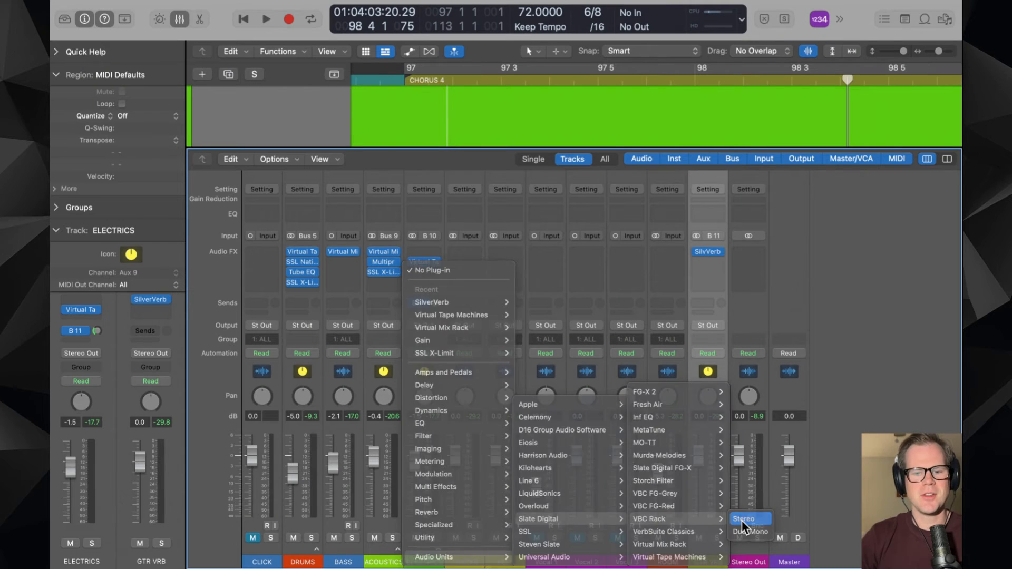
click(607, 490)
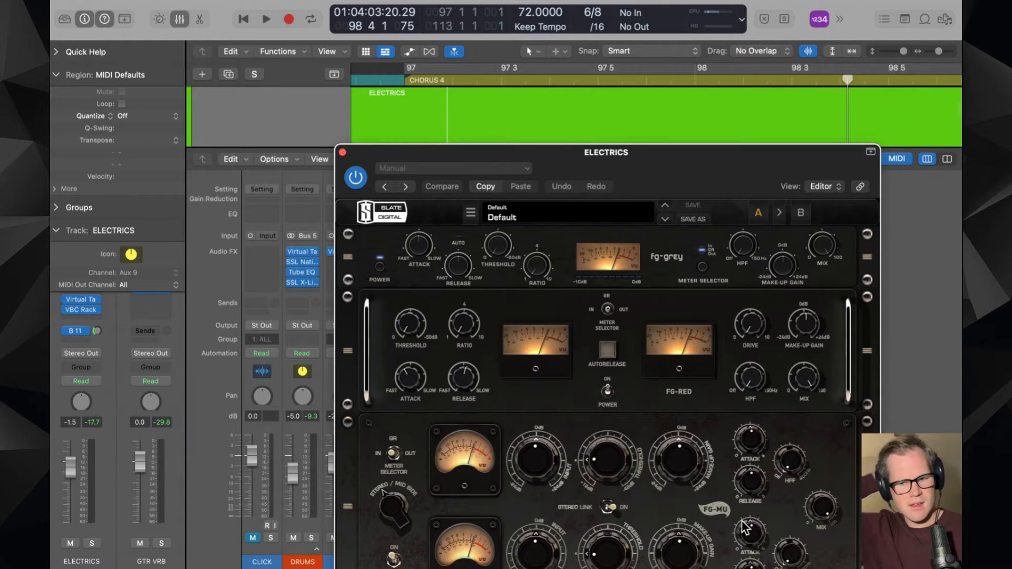
drag(633, 158, 504, 100)
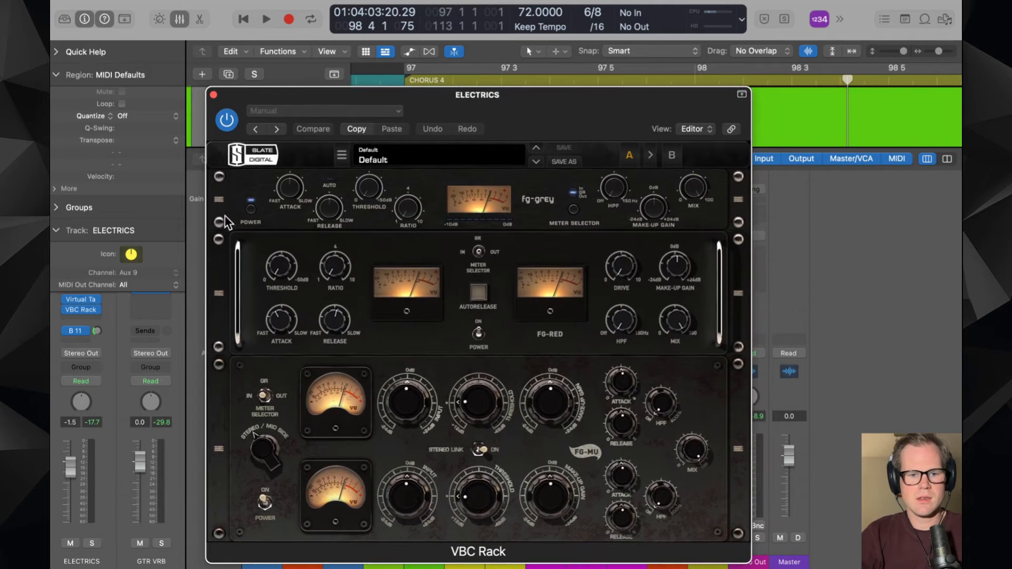
- Power off the FG-Grey and FG-Red compressors, then unlink the FG-MU channels and switch it to Mid/Side mode
click(245, 210)
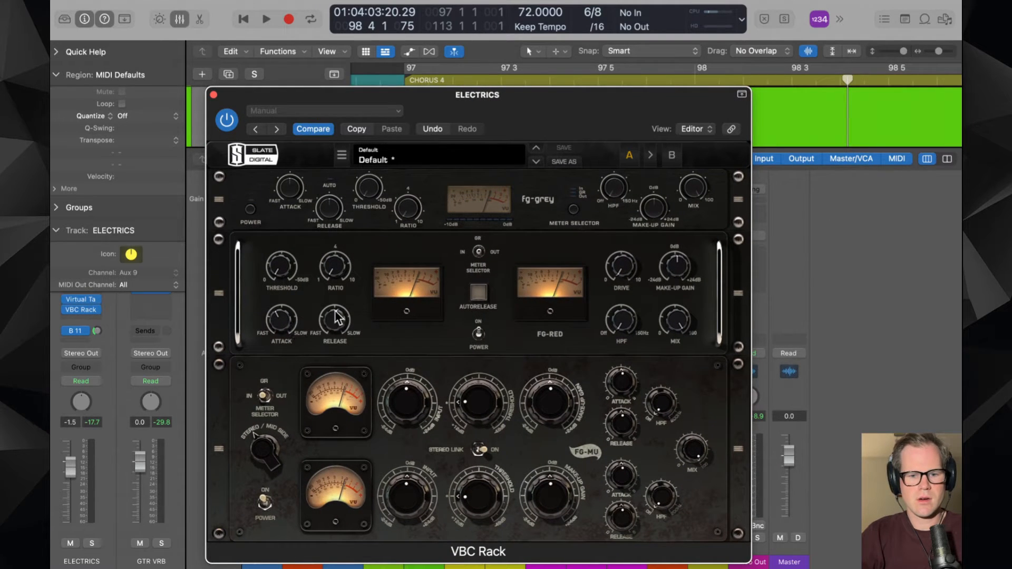
click(478, 335)
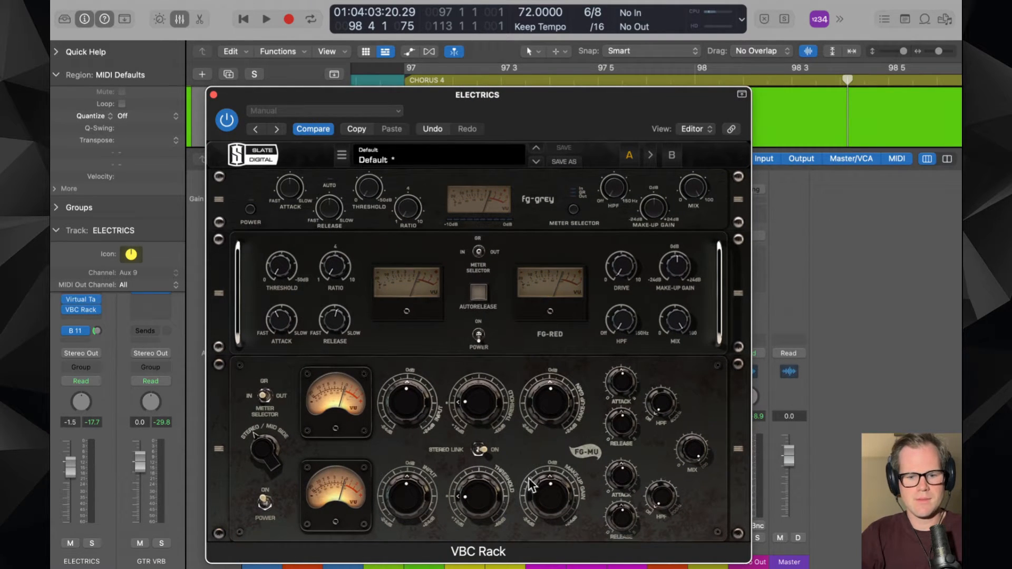
click(481, 450)
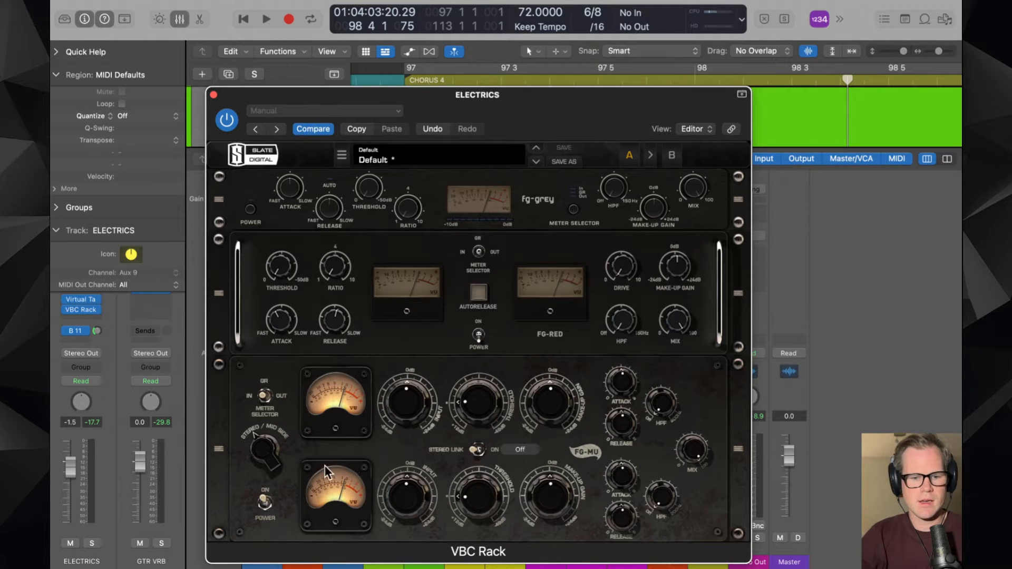
click(269, 454)
- Adjust the FG-MU's upper-channel threshold by ear over Chorus 4, then close the rack and replay the chorus in the full mix
key(space)
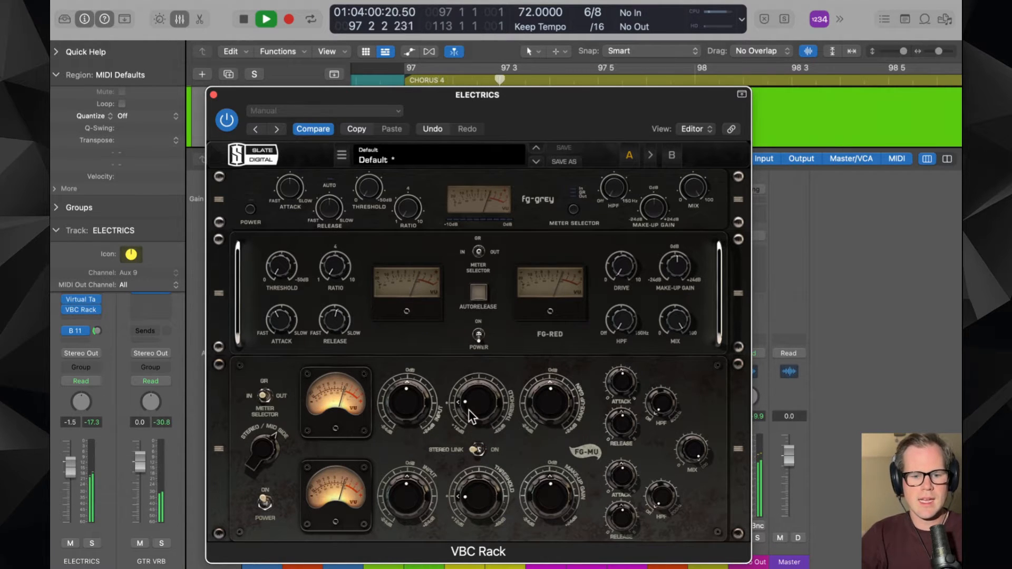
drag(469, 409, 468, 384)
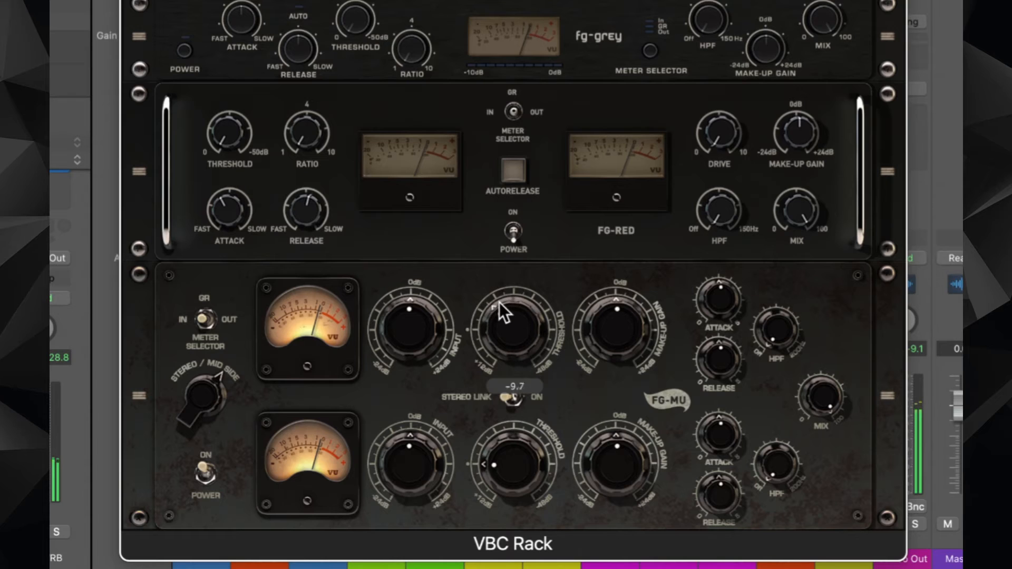
drag(499, 302, 506, 258)
drag(507, 371, 505, 307)
drag(504, 307, 506, 318)
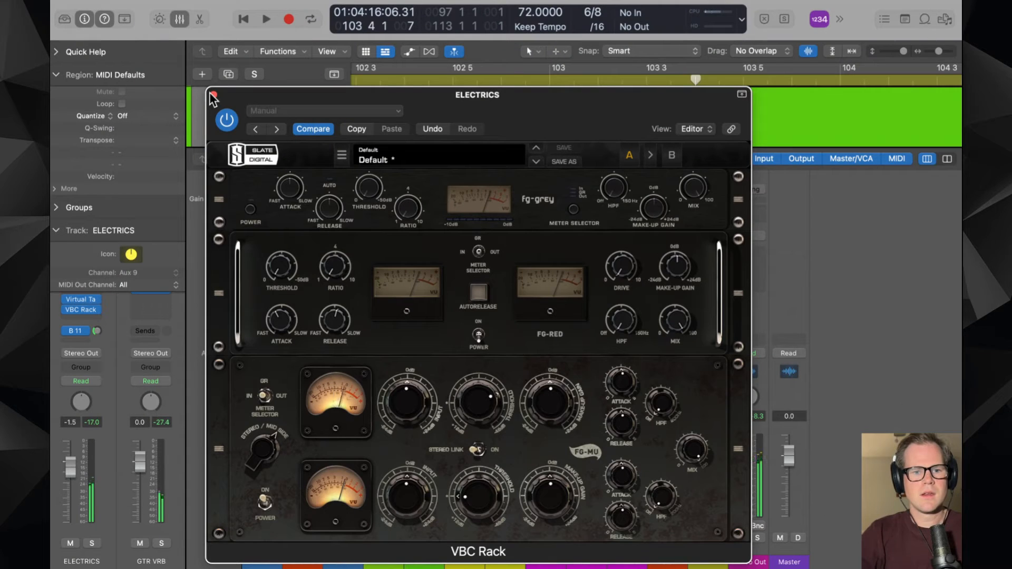
click(213, 95)
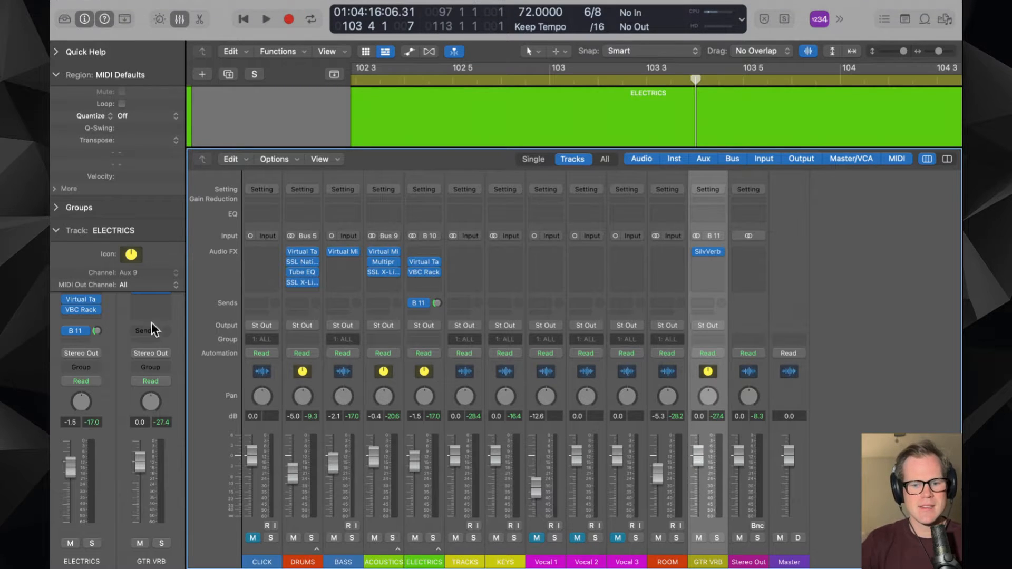
key(space)
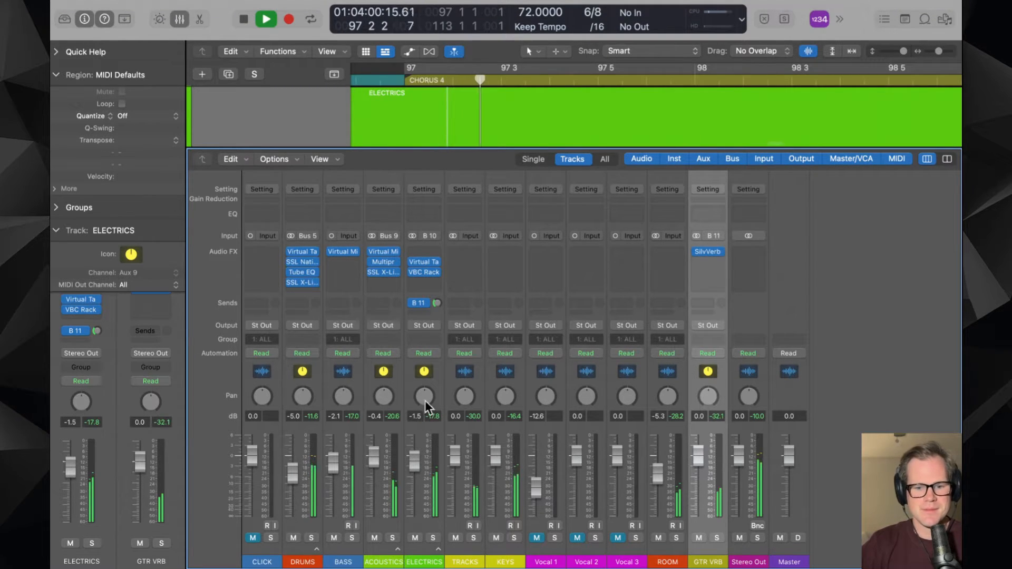
mouse_move(412, 272)
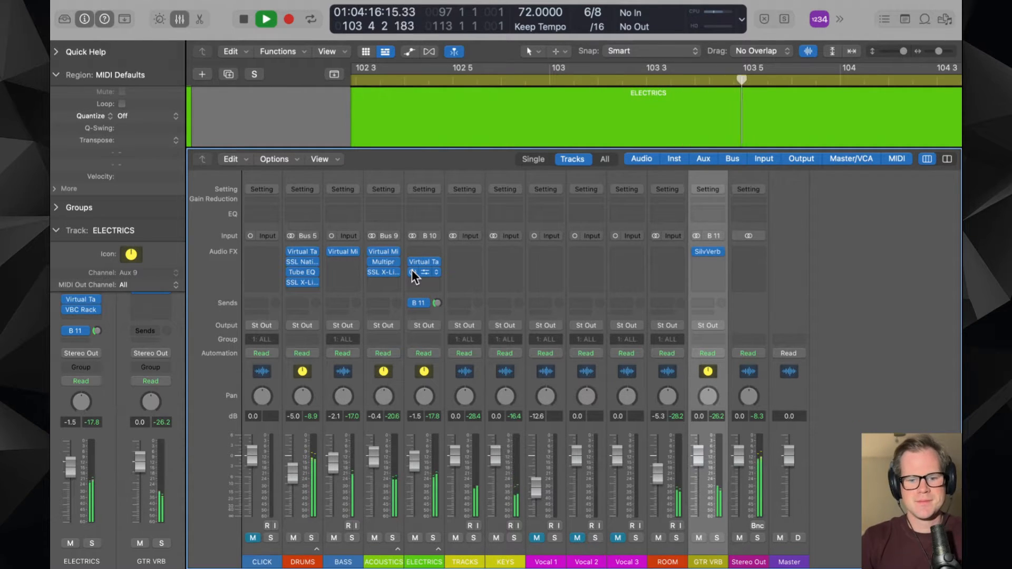
- Solo KEYS, insert Virtual Mix Rack on it, move a Trimmer into the first rack slot and raise its trim to +6.67 dB
click(514, 538)
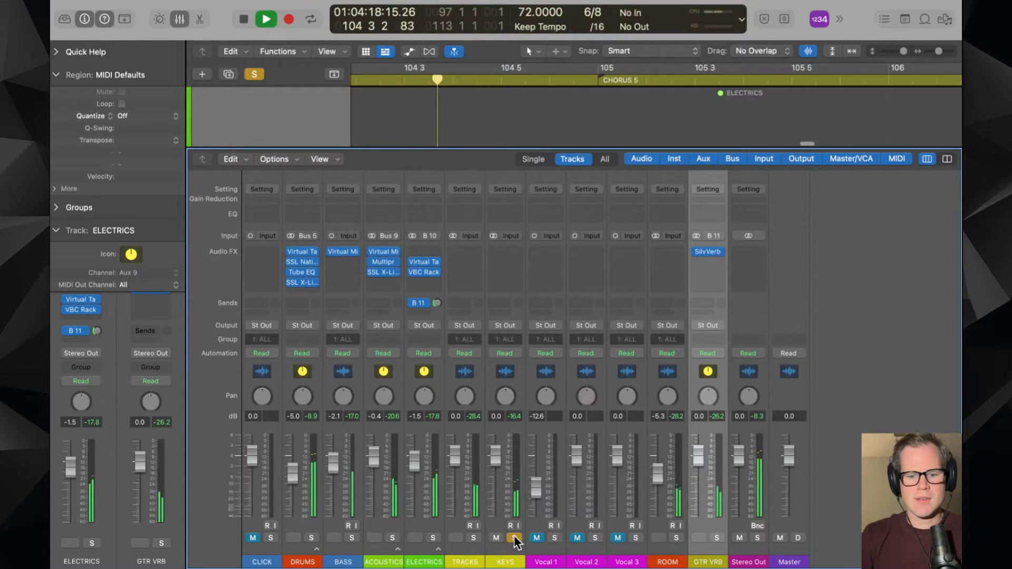
click(501, 252)
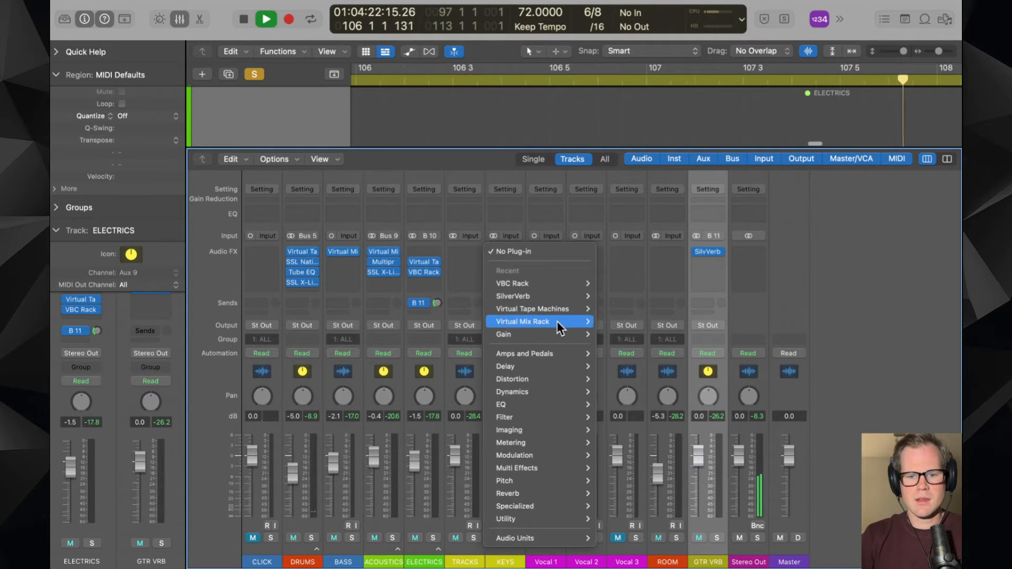
click(602, 324)
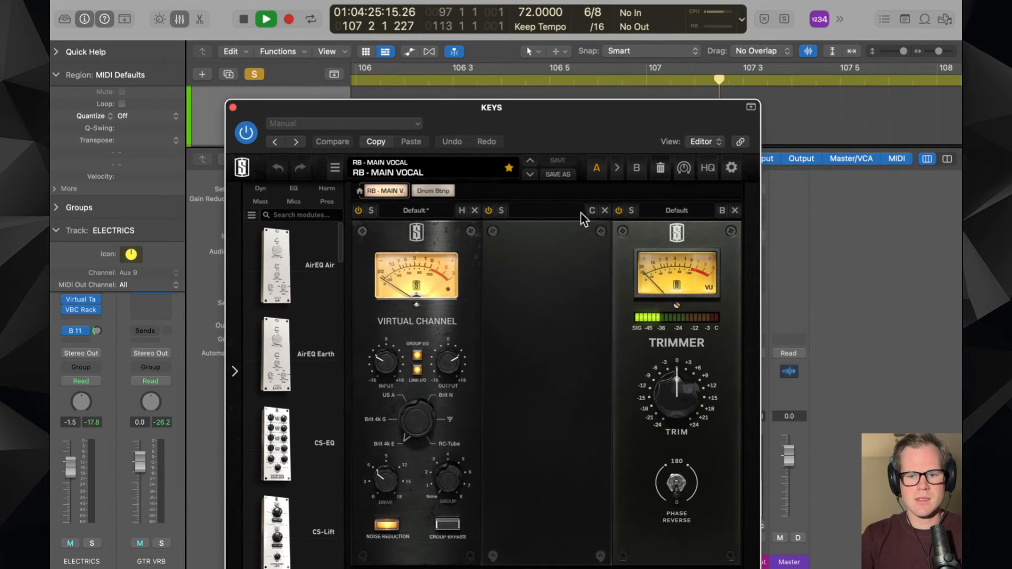
drag(580, 211, 368, 241)
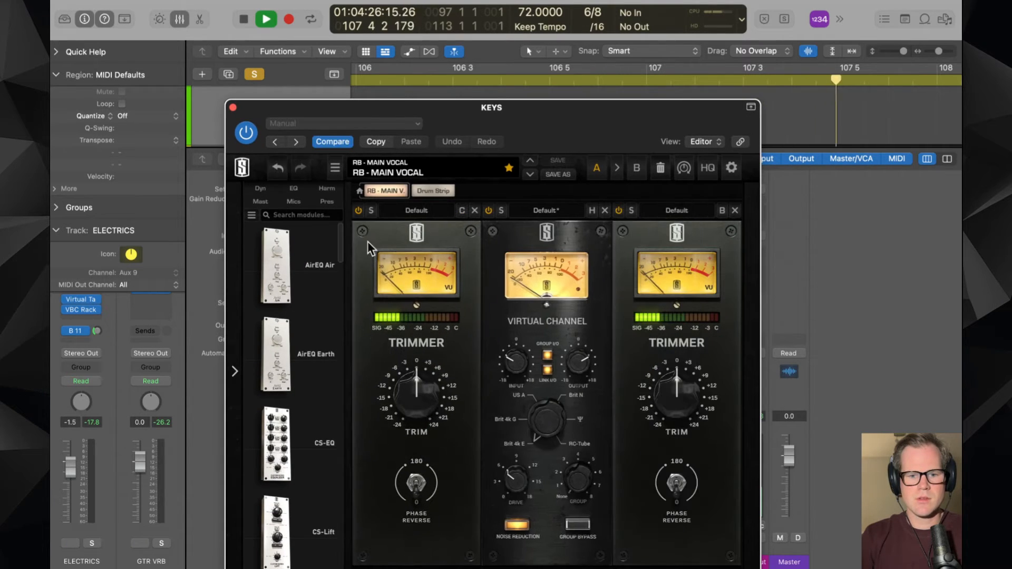
drag(404, 394, 405, 374)
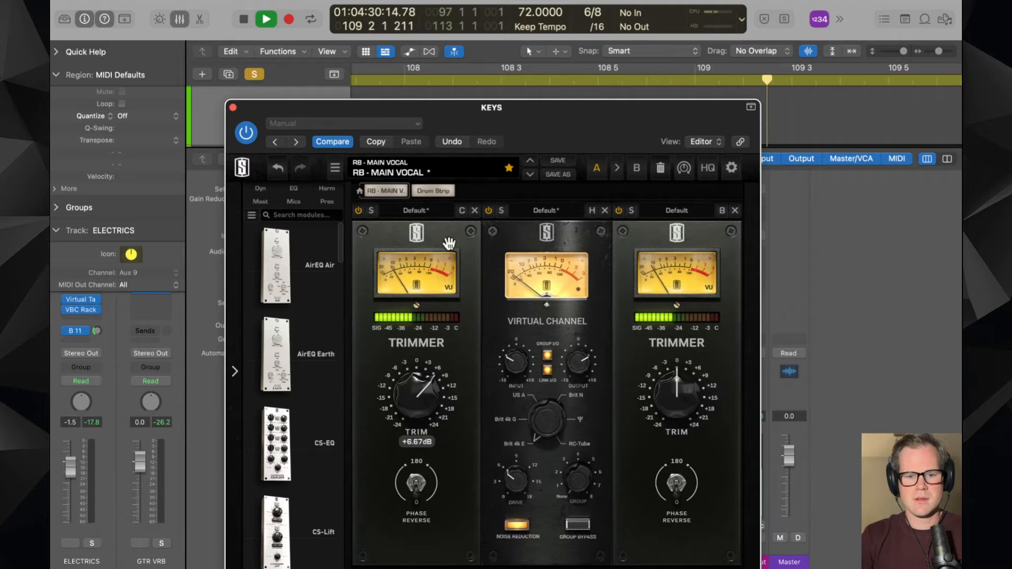
- Add an FG-S EQ after the first Trimmer, filter the lows at 84.2 Hz, and boost HF and HMF at 1.73 kHz with adjusted Q
scroll(295, 369, down, 5)
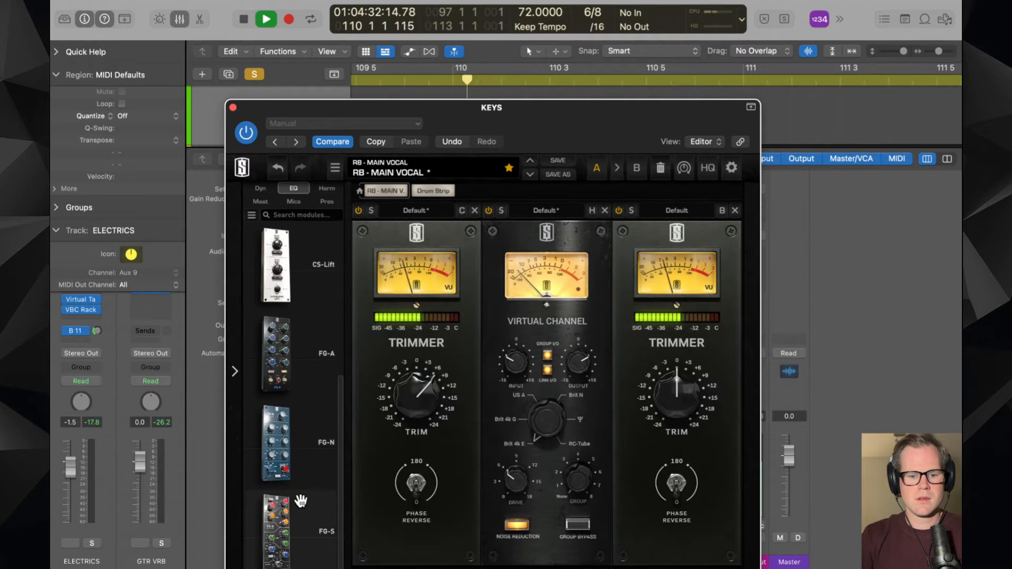
drag(295, 502, 616, 427)
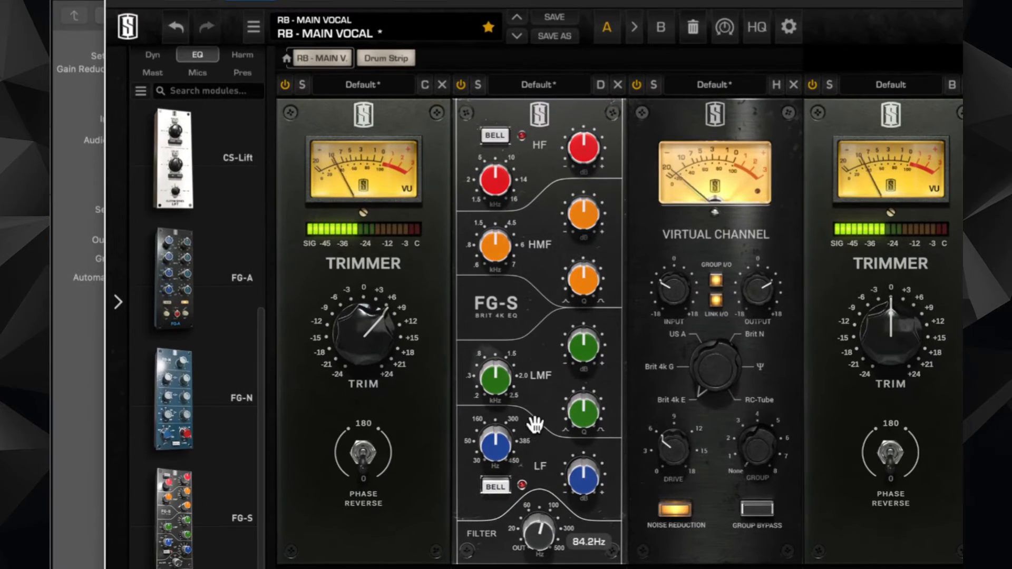
drag(595, 160, 593, 129)
drag(583, 212, 583, 179)
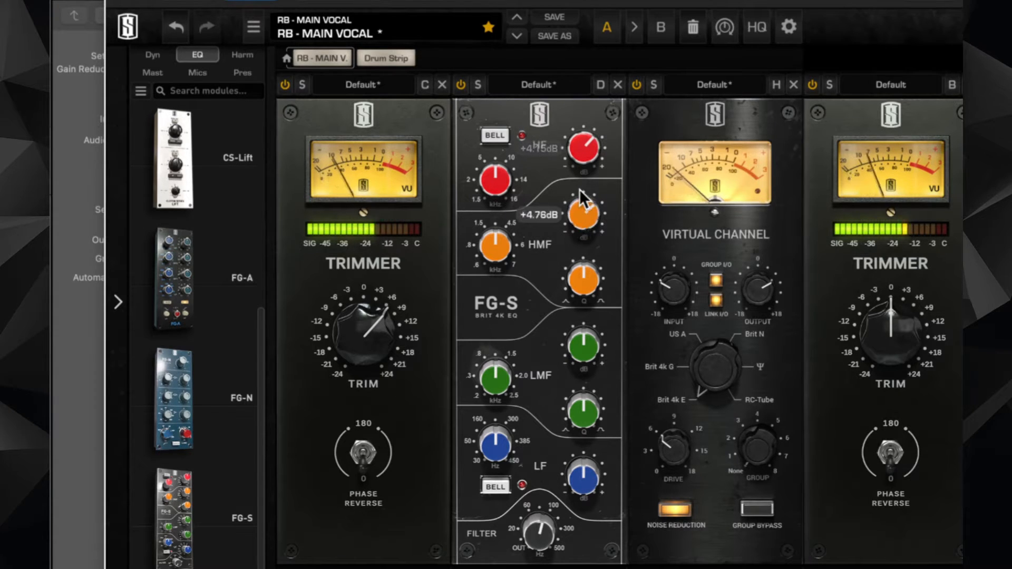
drag(502, 238, 504, 257)
drag(567, 219, 567, 202)
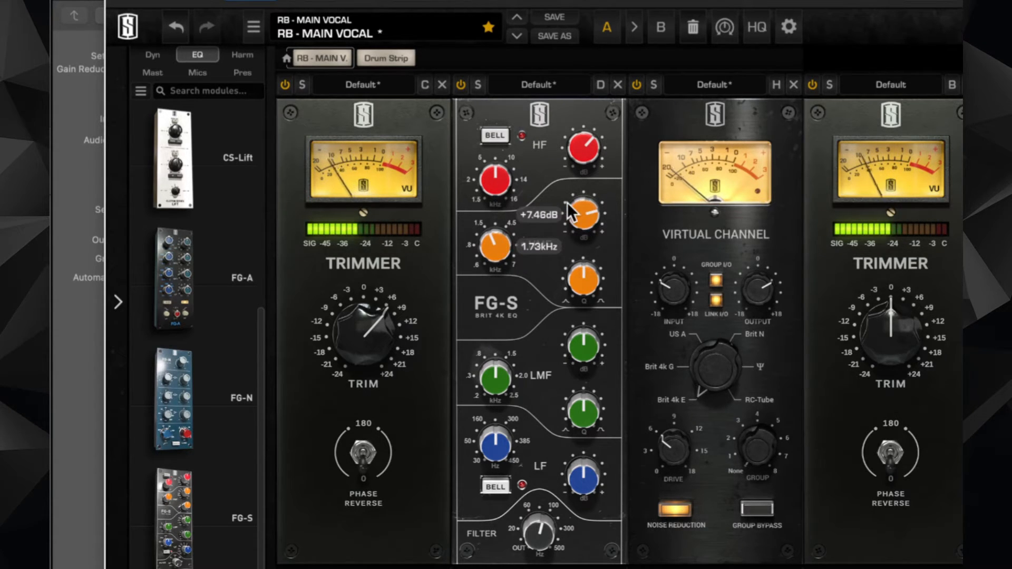
drag(582, 279, 580, 249)
drag(580, 169, 581, 136)
- Boost the FG-S low band to +15.0 dB, sweep its frequency by ear around 110 to 199 Hz, and close the rack
drag(587, 501, 587, 464)
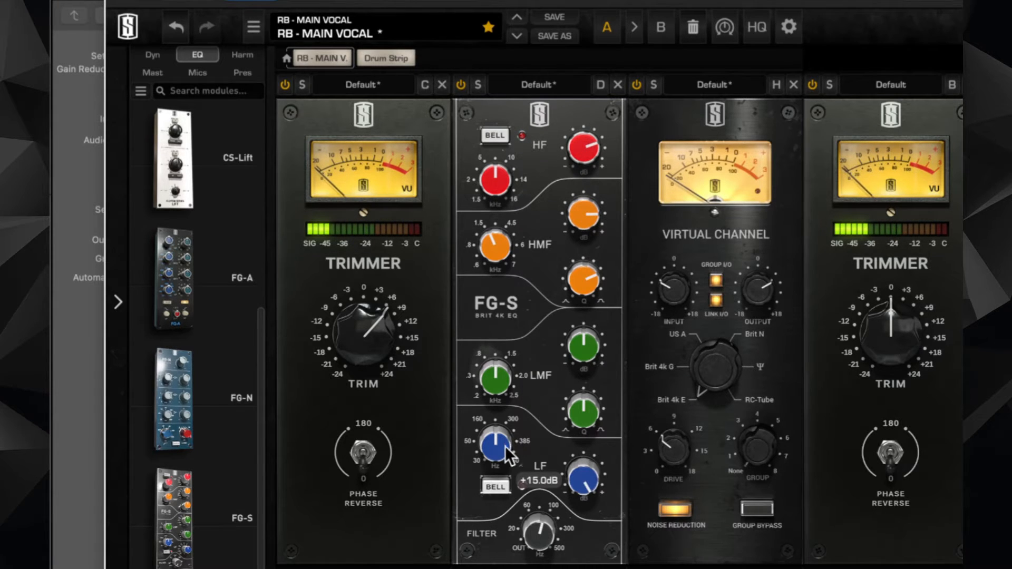
drag(505, 446, 501, 491)
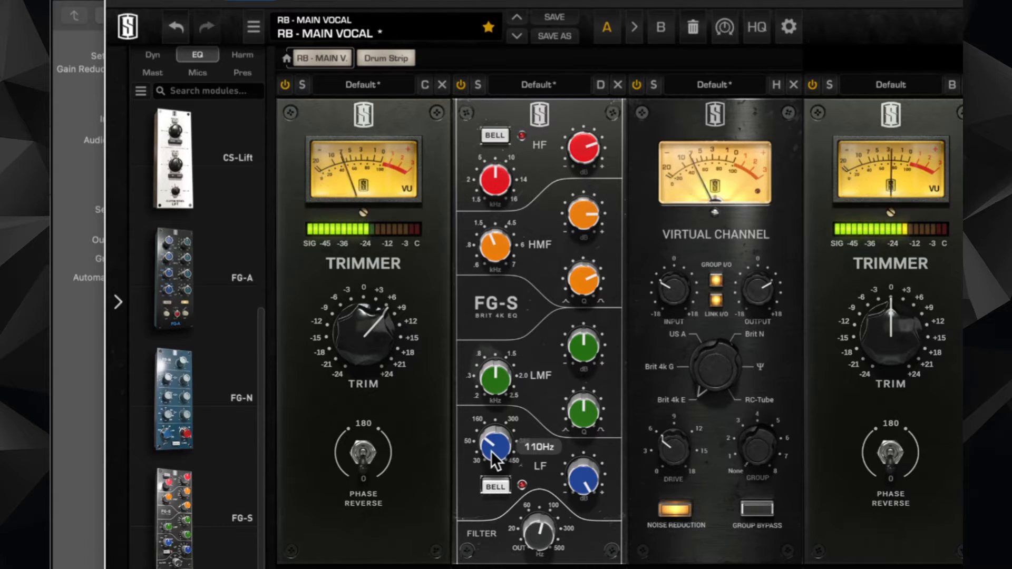
drag(494, 478, 494, 469)
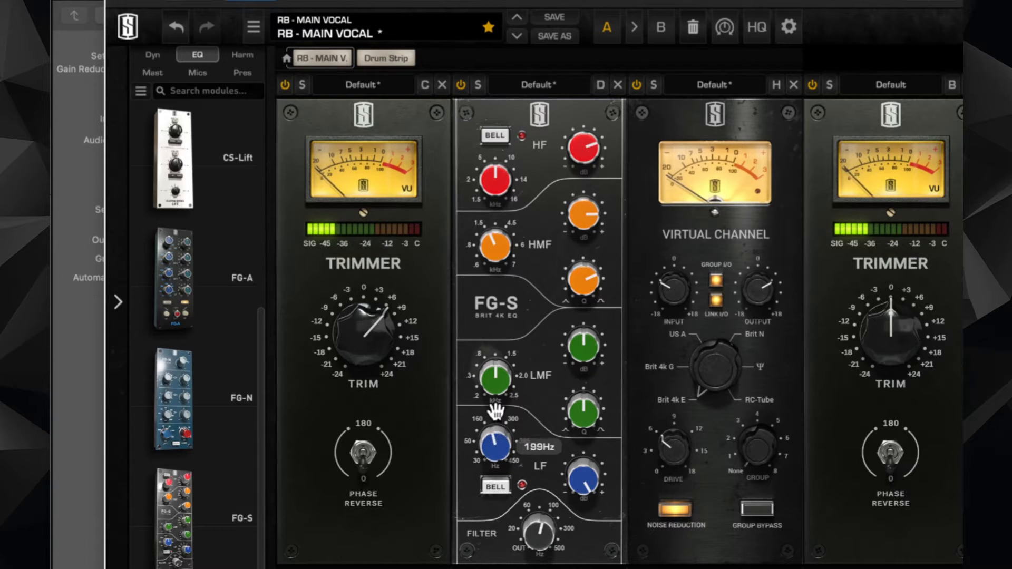
drag(495, 413, 495, 418)
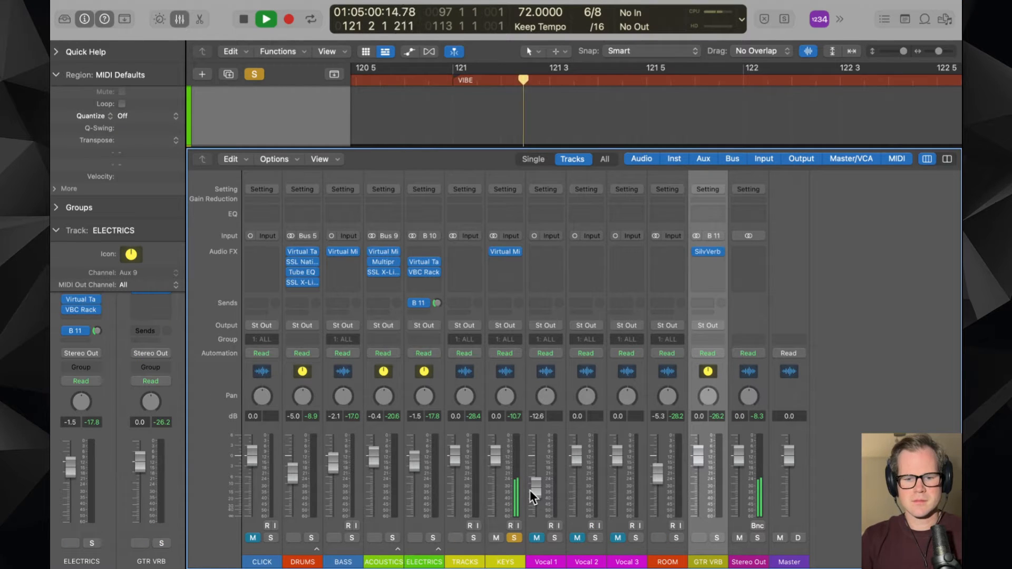
- Reopen Virtual Mix Rack on KEYS and add an FG-401 compressor between the FG-S EQ and the Virtual Channel
click(513, 264)
click(483, 265)
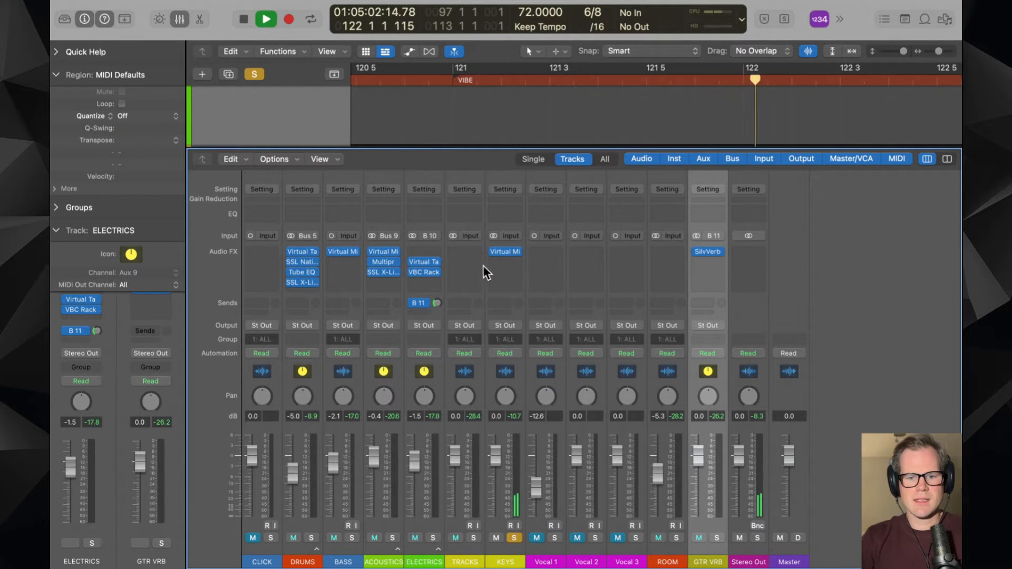
click(501, 252)
drag(518, 99, 396, 53)
click(138, 135)
scroll(143, 263, down, 3)
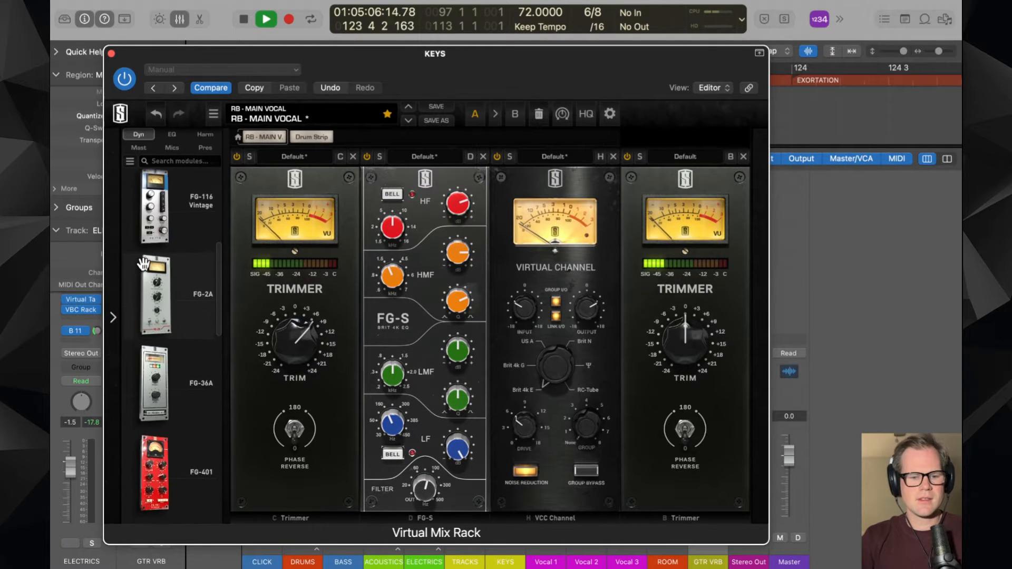
drag(154, 472, 593, 353)
- Set the FG-401 to a -42.9 dB threshold and ratio 10, with a faster attack and release at 4
drag(535, 312, 546, 370)
drag(589, 289, 638, 50)
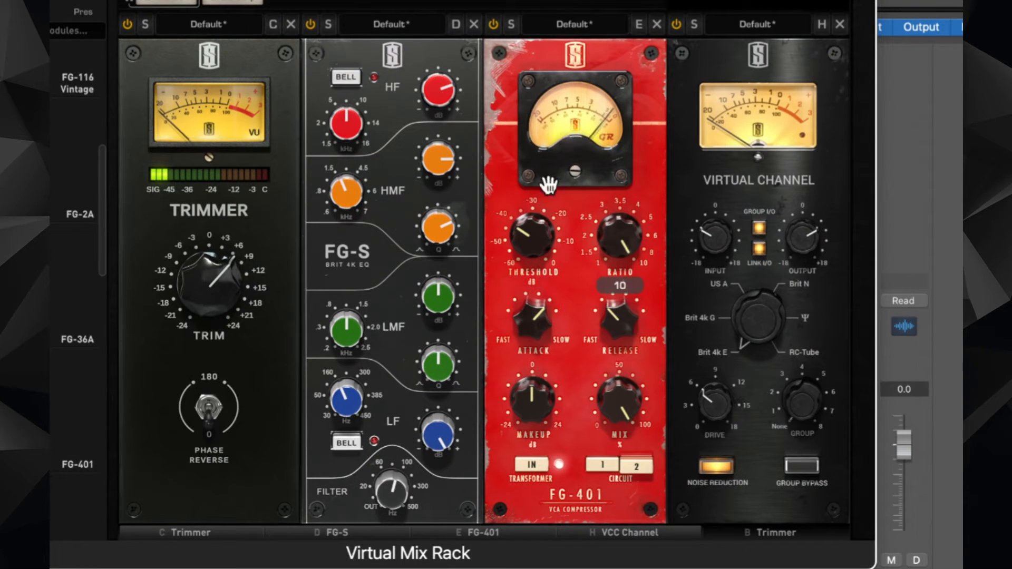
drag(534, 227, 534, 233)
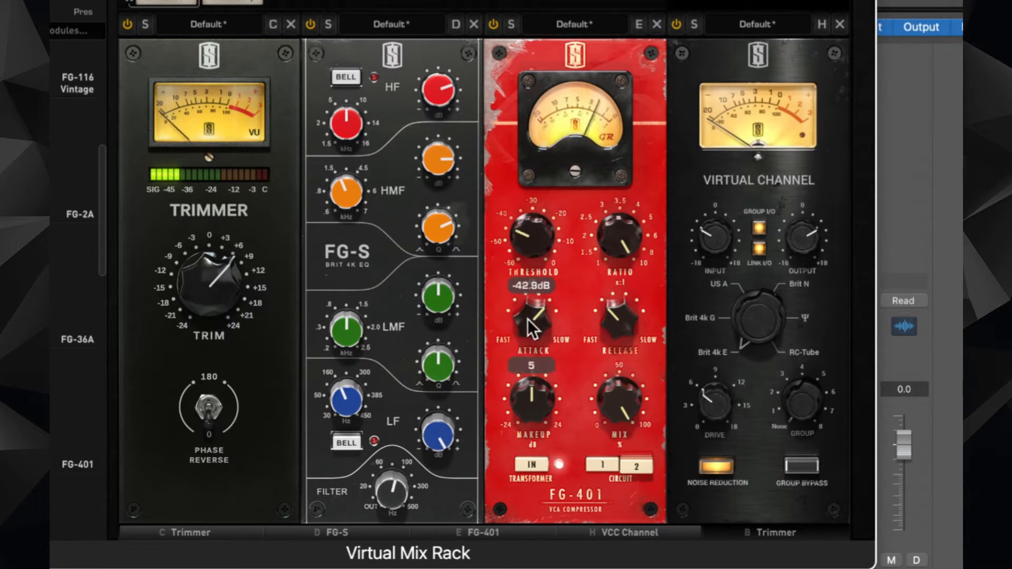
drag(527, 319, 519, 481)
drag(637, 298, 628, 241)
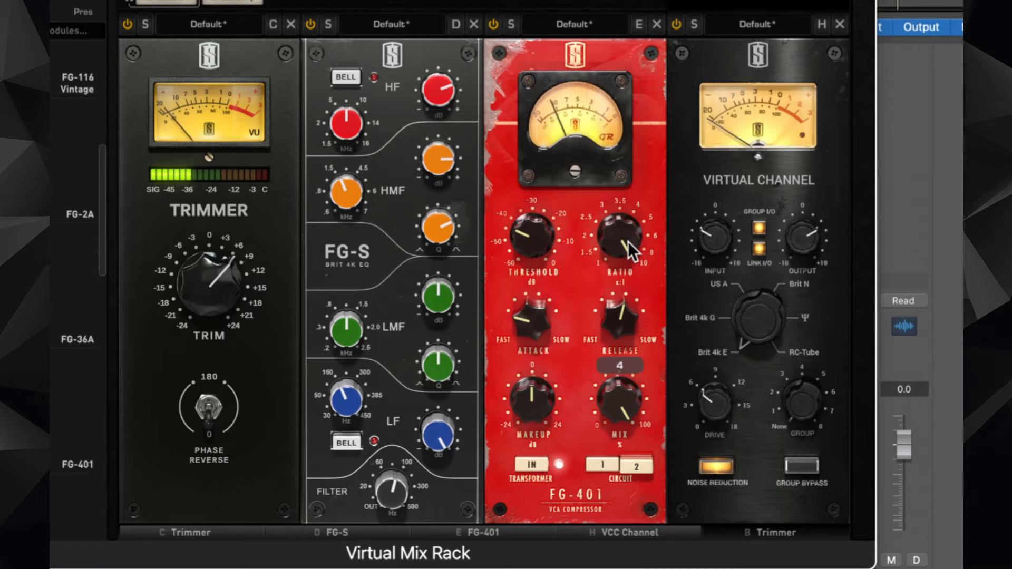
- Raise the FG-401 makeup to about +7.67 dB, blend the mix at 47% and set the threshold to -36.9 dB
mouse_move(542, 396)
mouse_down()
mouse_move(540, 375)
mouse_move(586, 387)
mouse_move(639, 536)
mouse_move(627, 402)
mouse_move(539, 404)
mouse_up()
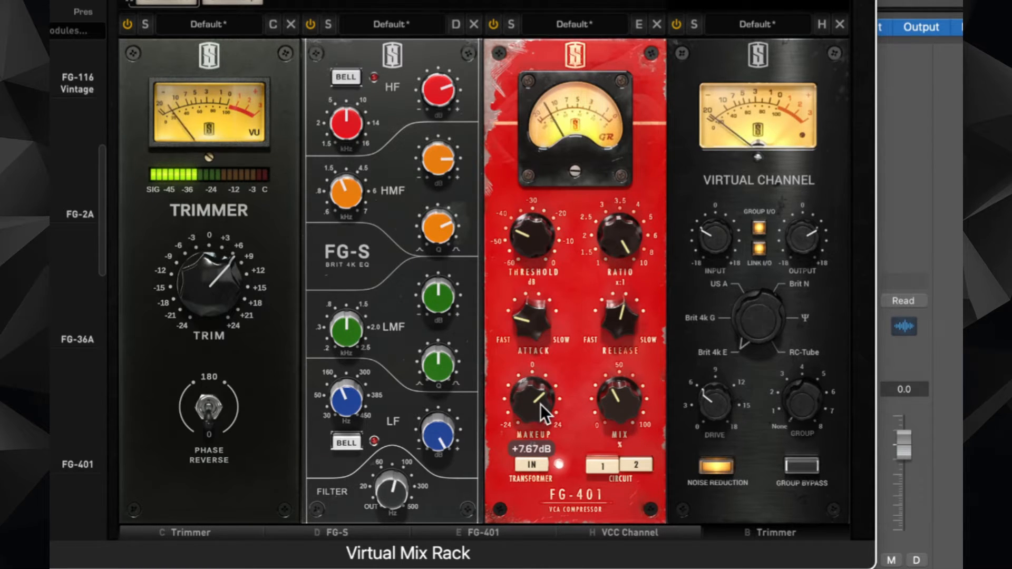
drag(616, 394, 623, 388)
drag(547, 255, 543, 233)
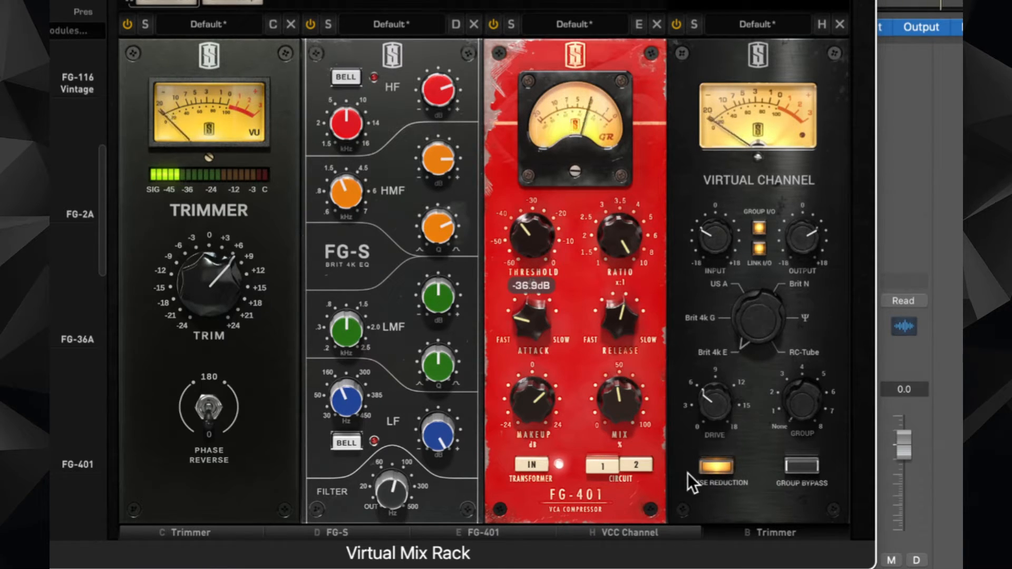
- Loop bars 97 to 113, then lower the FG-401 mix by ear and raise its threshold to -32.0 dB
click(733, 527)
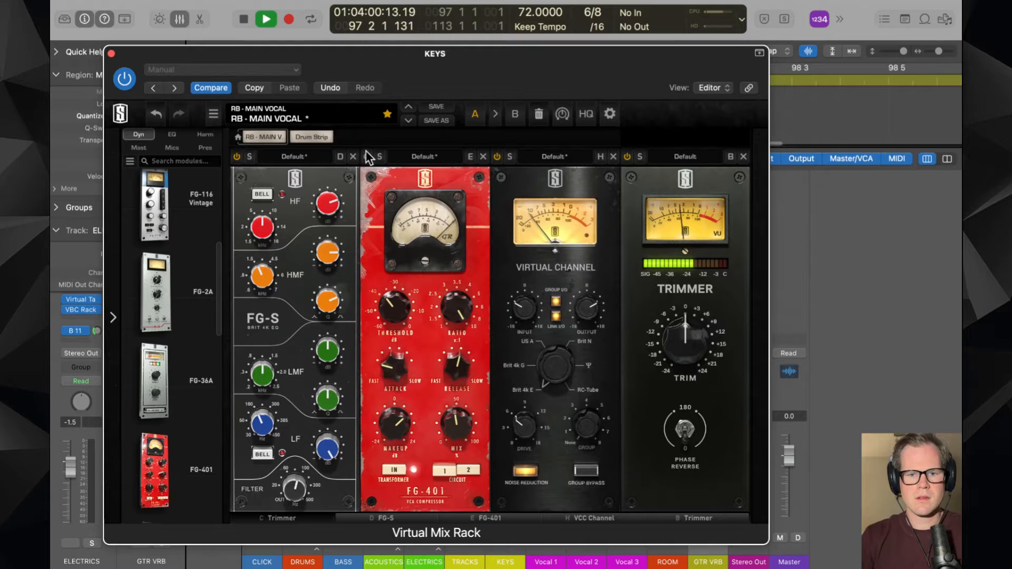
drag(428, 75, 510, 113)
key(c)
key(space)
key(space)
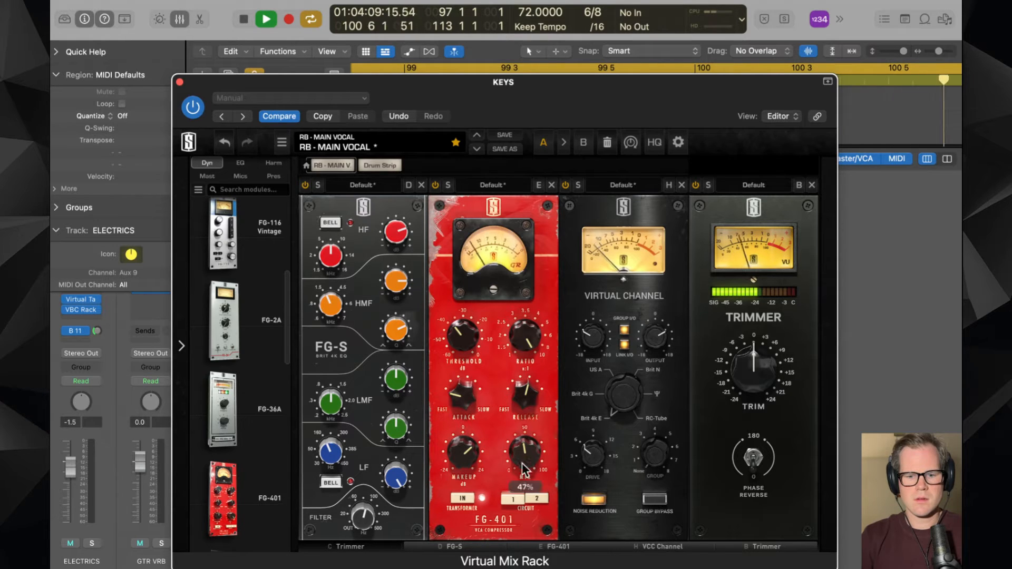
drag(525, 460, 523, 483)
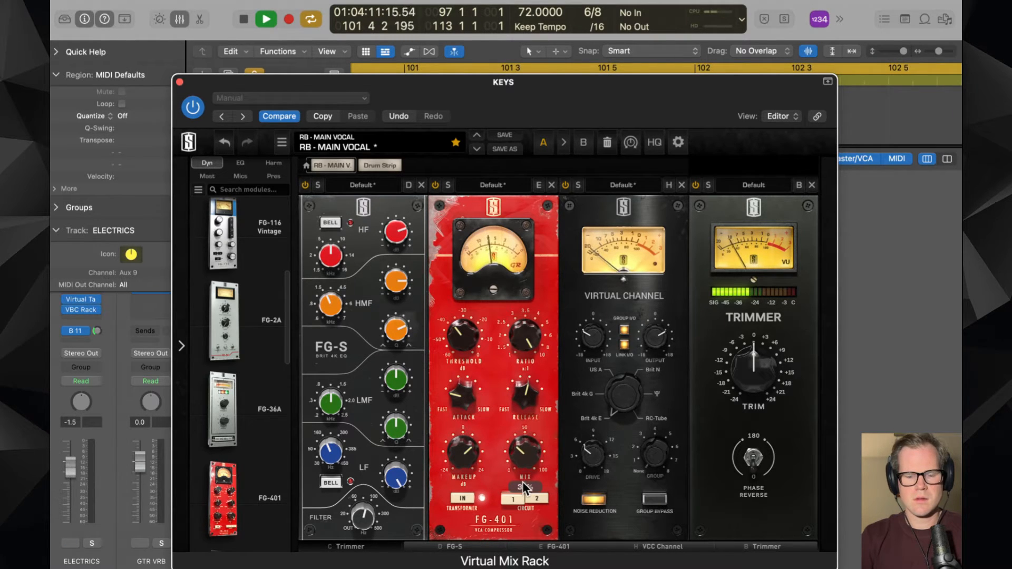
drag(470, 336, 473, 331)
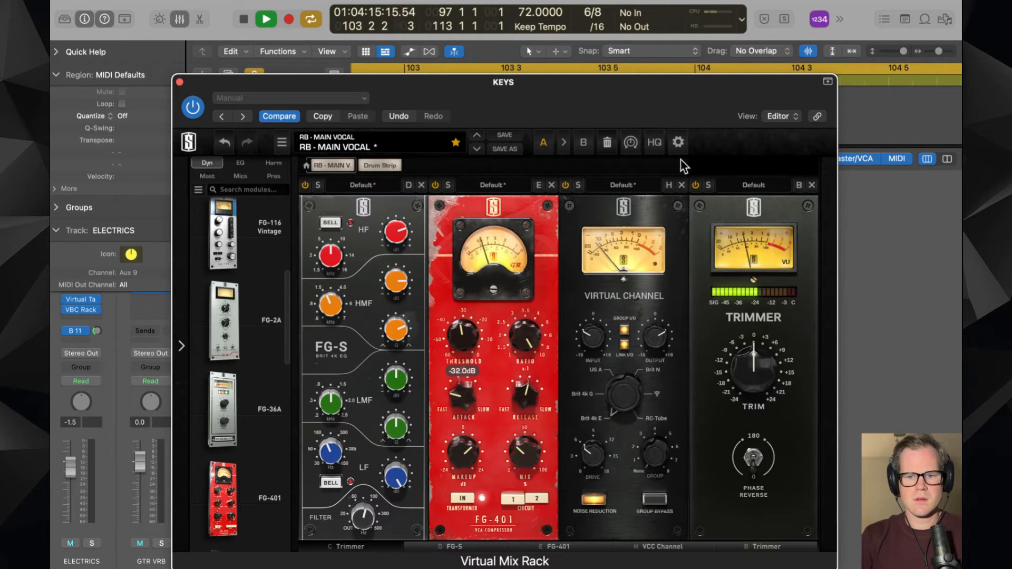
- Remove the Virtual Channel module, reduce the first Trimmer to +5.42 dB, and toggle the FG-401's power to compare
click(681, 185)
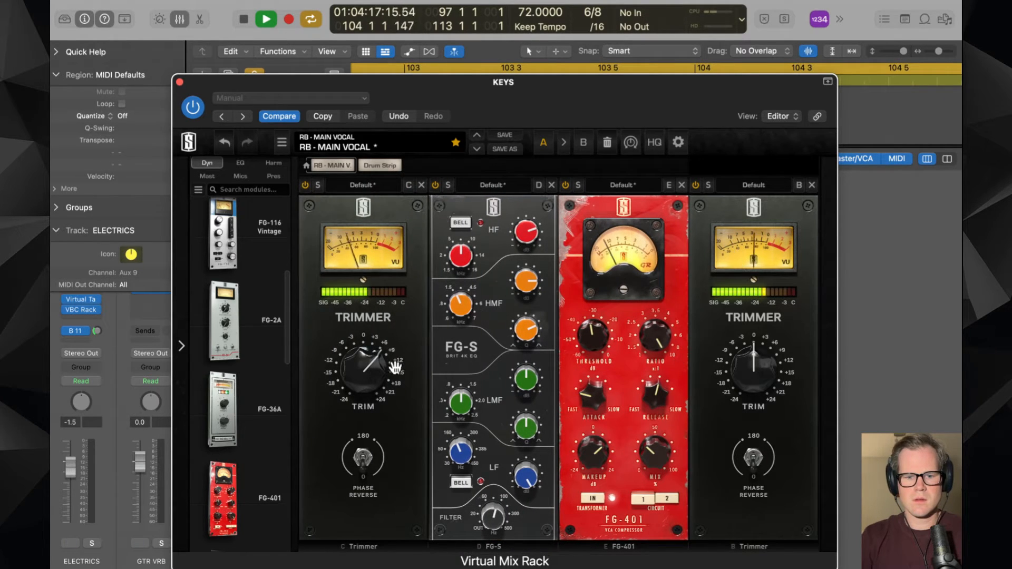
drag(379, 364, 380, 373)
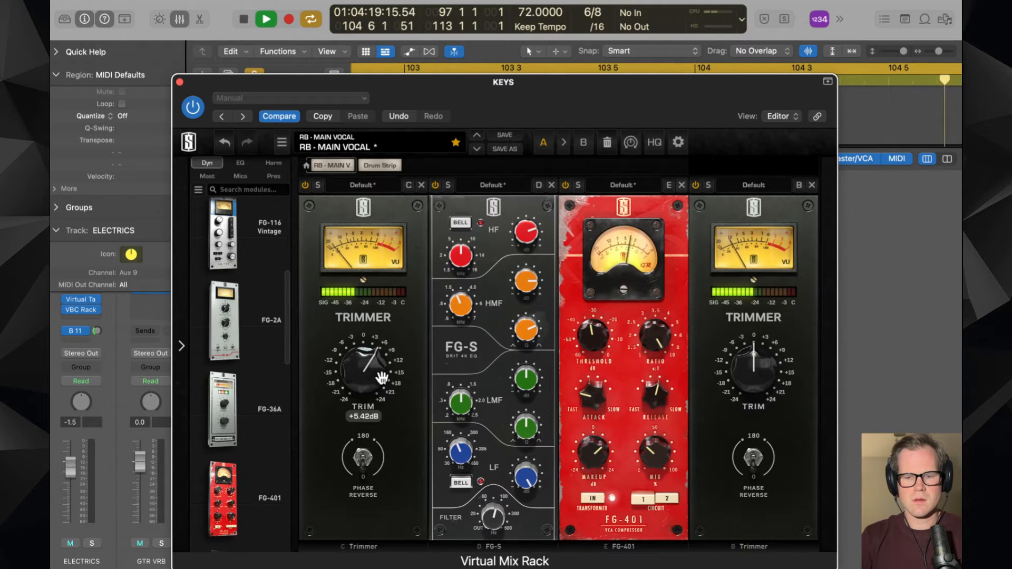
click(565, 185)
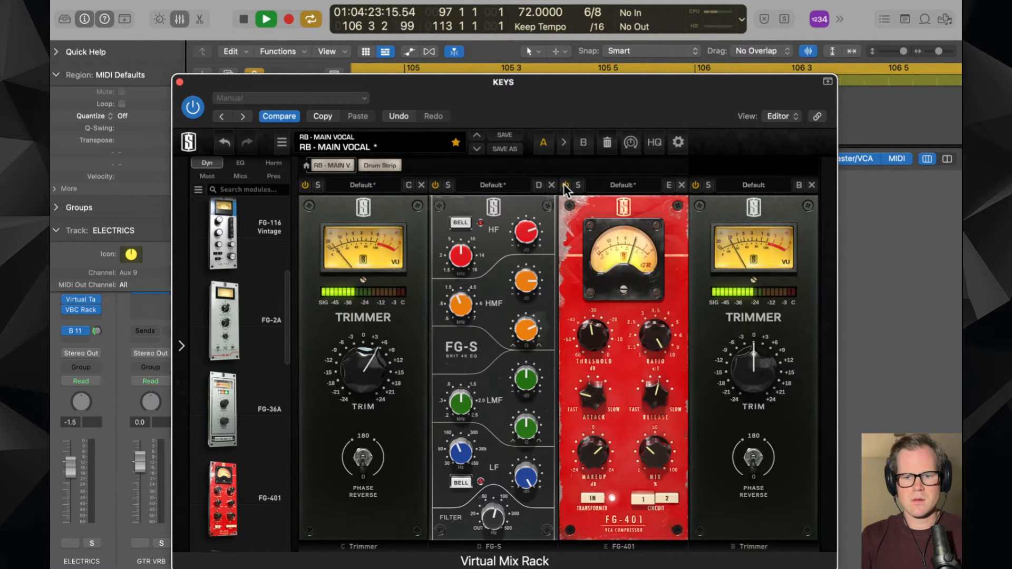
- Close the rack, unsolo KEYS and lower its fader to -3.5 dB in the full mix
click(179, 82)
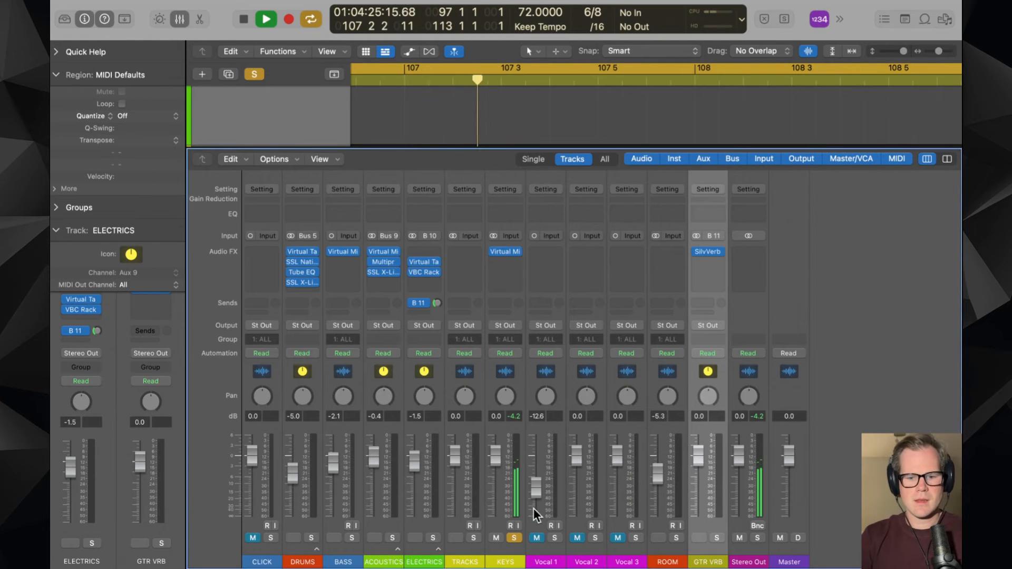
click(514, 538)
mouse_move(491, 472)
mouse_down()
mouse_move(492, 486)
mouse_move(495, 468)
mouse_up()
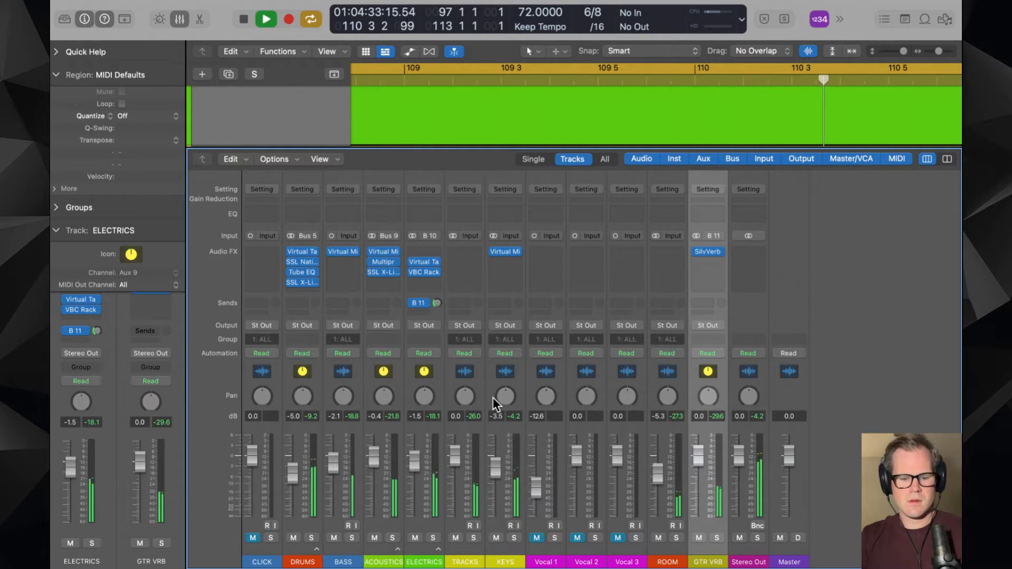
- Stop playback, hide the mixer and examine both channels of the KEYS waveform closely at the note attack on bar 110
key(space)
key(x)
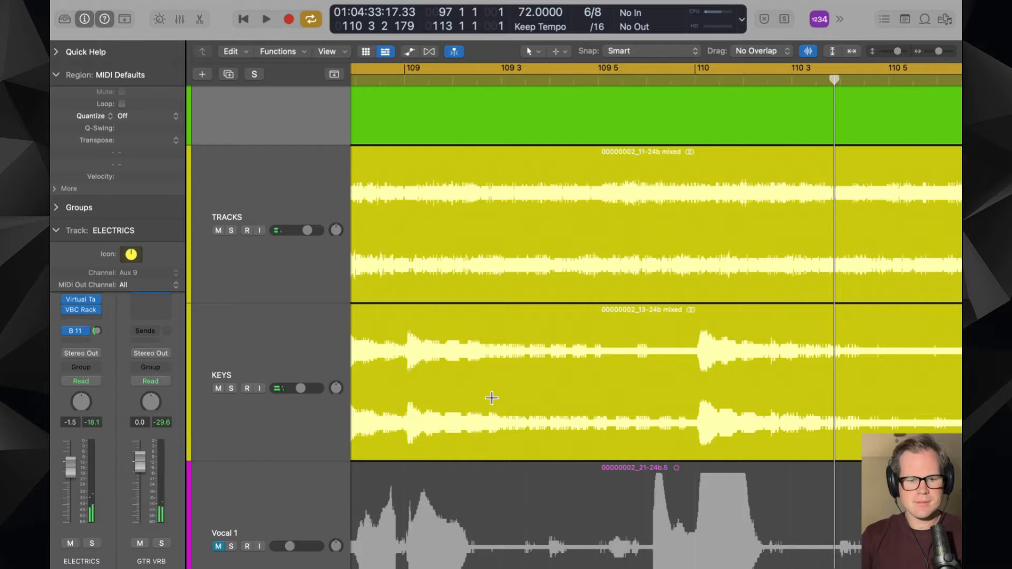
scroll(491, 398, right, 5)
scroll(491, 398, down, 1)
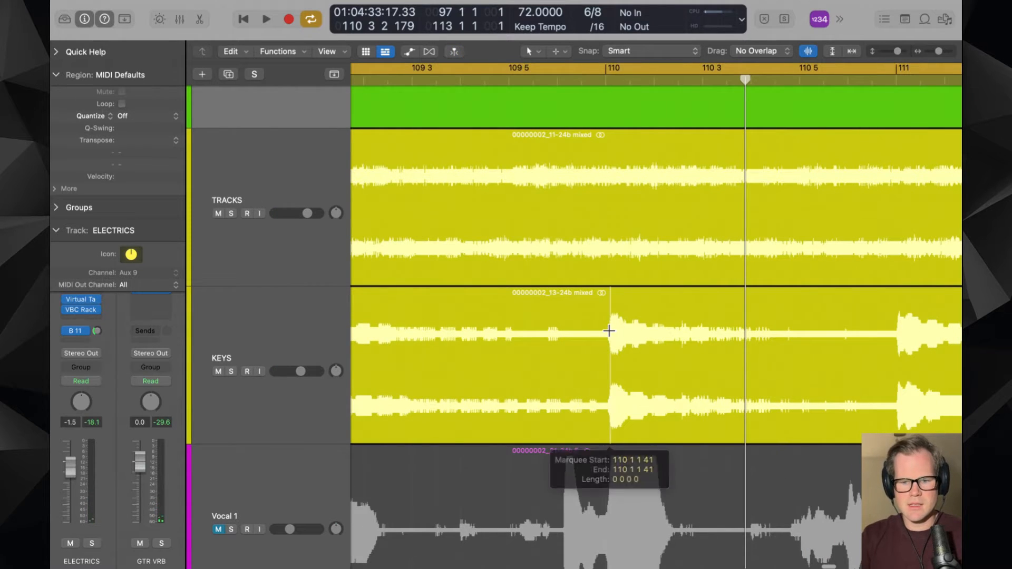
scroll(613, 338, up, 10)
scroll(609, 331, up, 5)
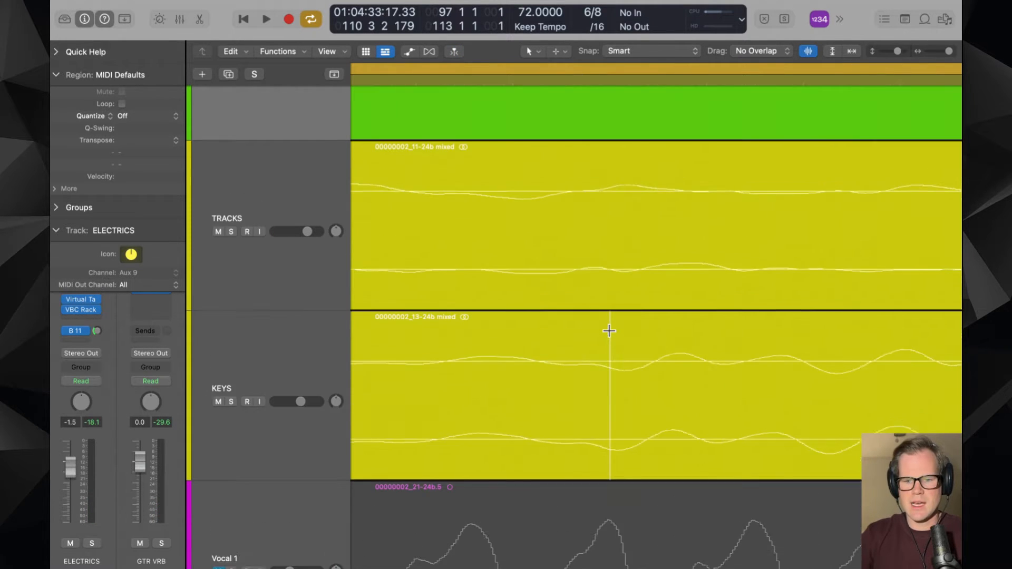
scroll(609, 331, down, 3)
scroll(609, 331, down, 4)
scroll(609, 331, down, 2)
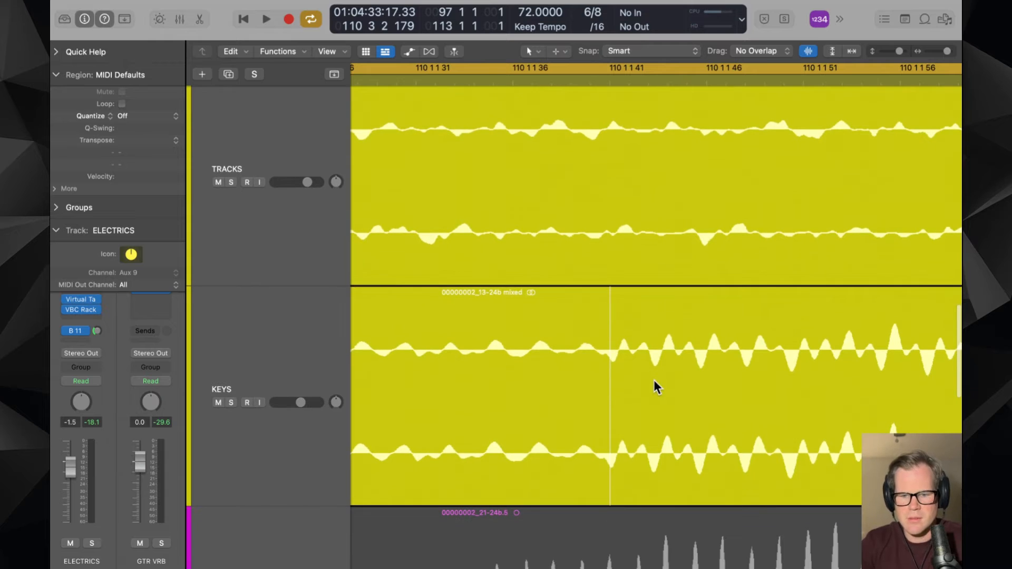
scroll(654, 373, up, 3)
scroll(654, 373, up, 3)
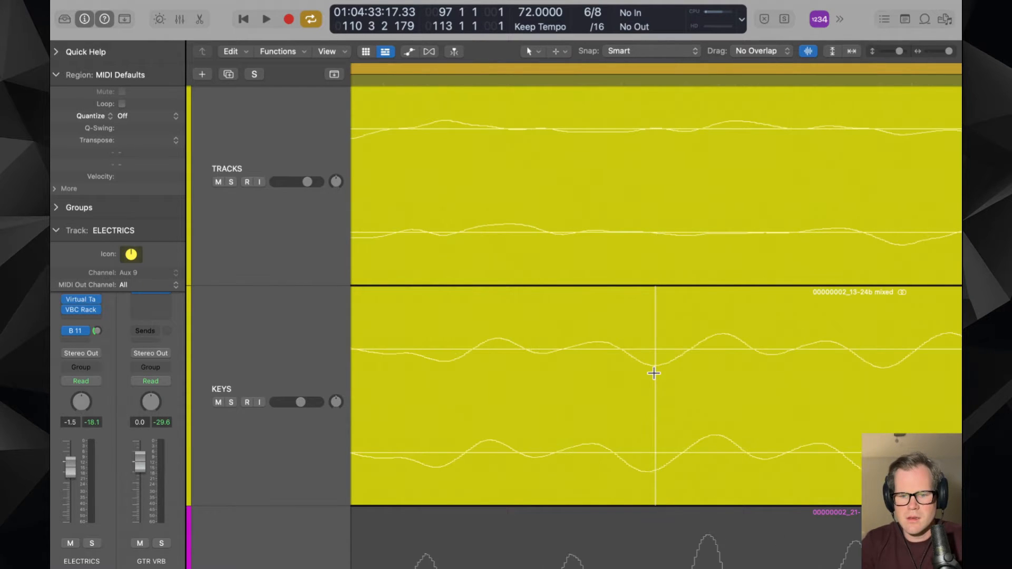
scroll(654, 373, down, 5)
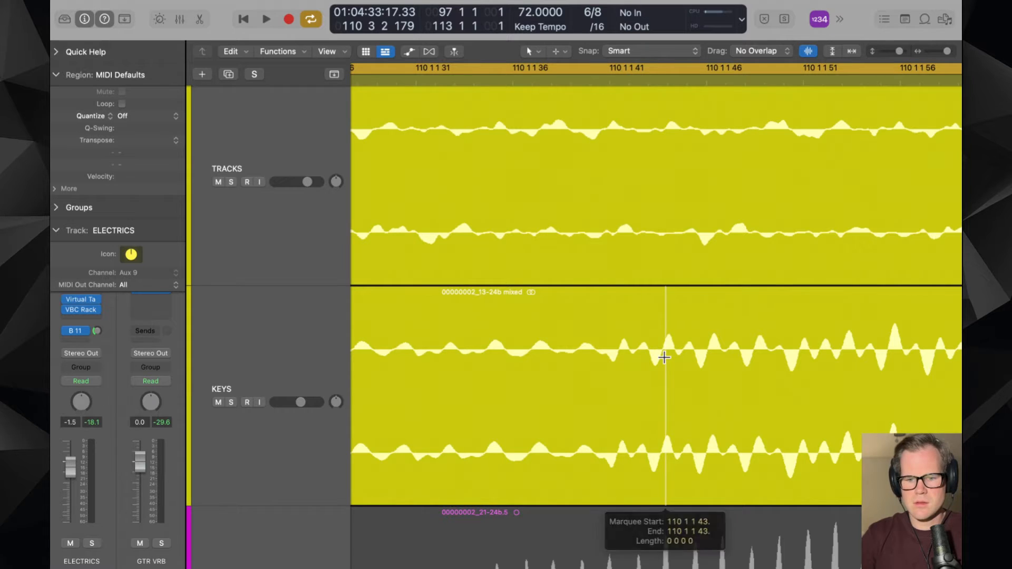
- Inspect the KEYS waveform at the bar 110 attack at closer and wider magnification
scroll(664, 358, up, 5)
scroll(665, 357, down, 5)
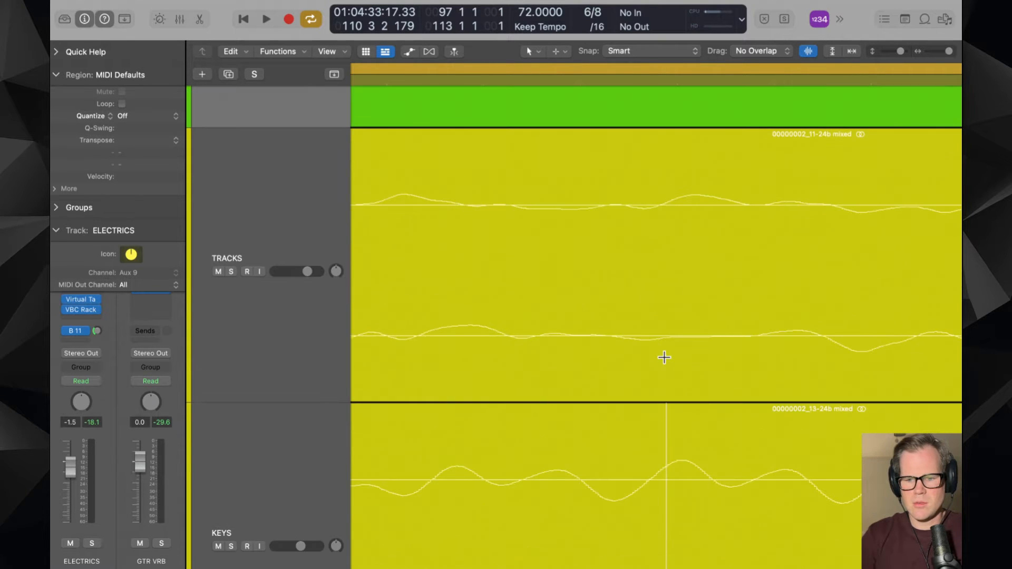
scroll(664, 357, down, 8)
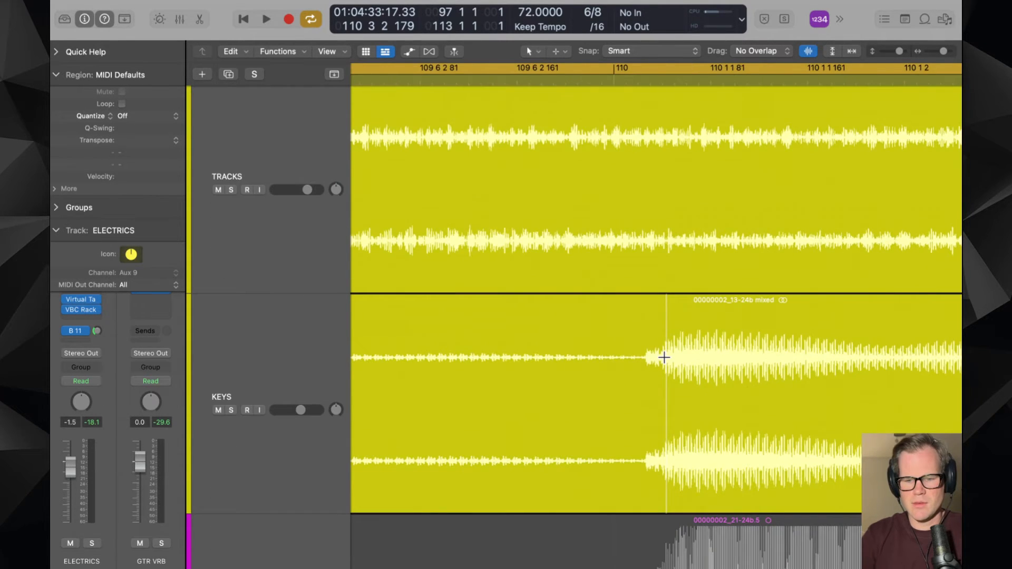
- Play the loop from bar 97 with KEYS soloed and show the mixer
key(space)
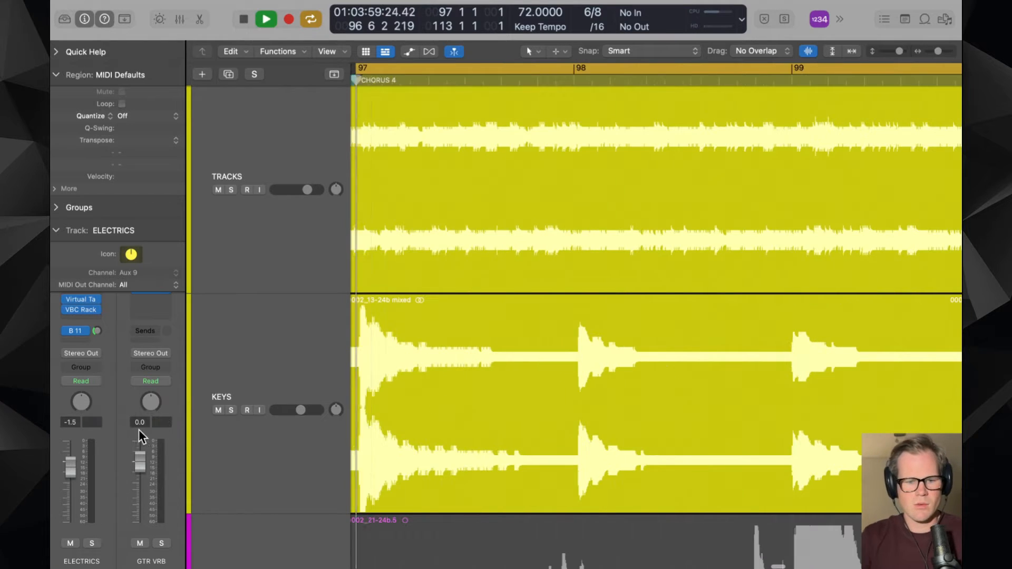
click(232, 353)
key(s)
key(e)
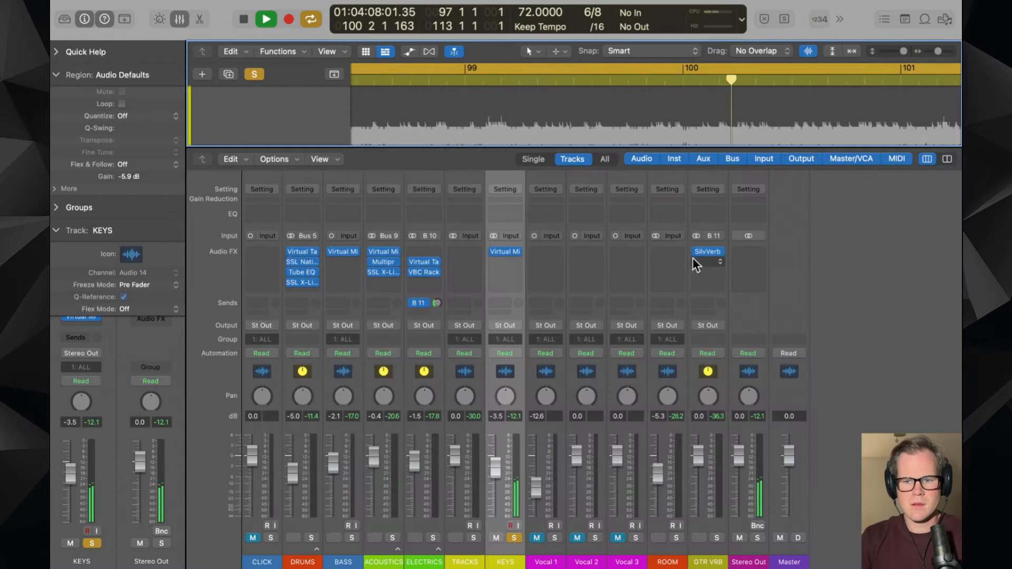
key(e)
key(x)
- Add a Bus 11 send on KEYS to feed the GTR VRB reverb and set its amount by ear
click(501, 303)
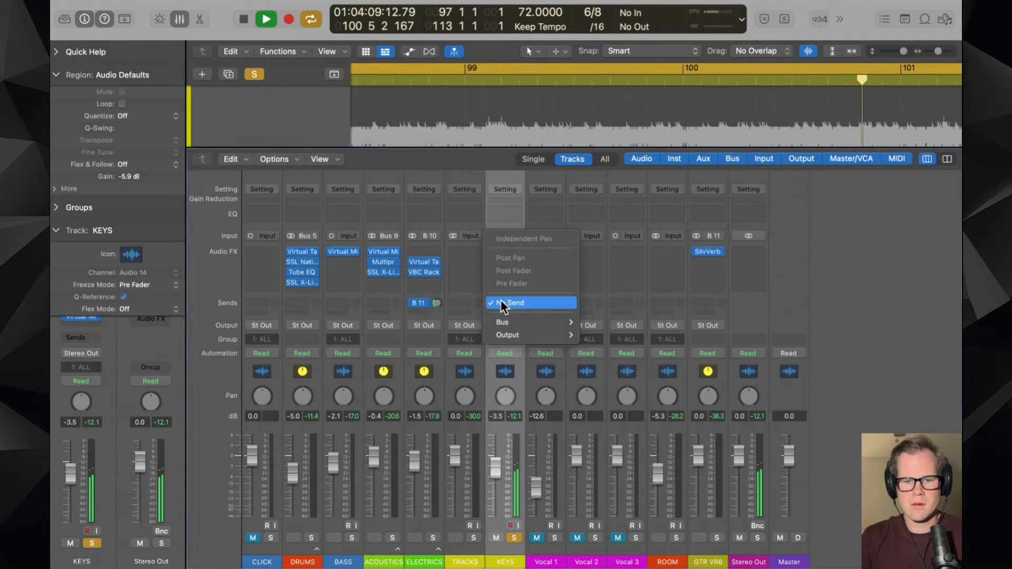
mouse_move(502, 322)
click(639, 197)
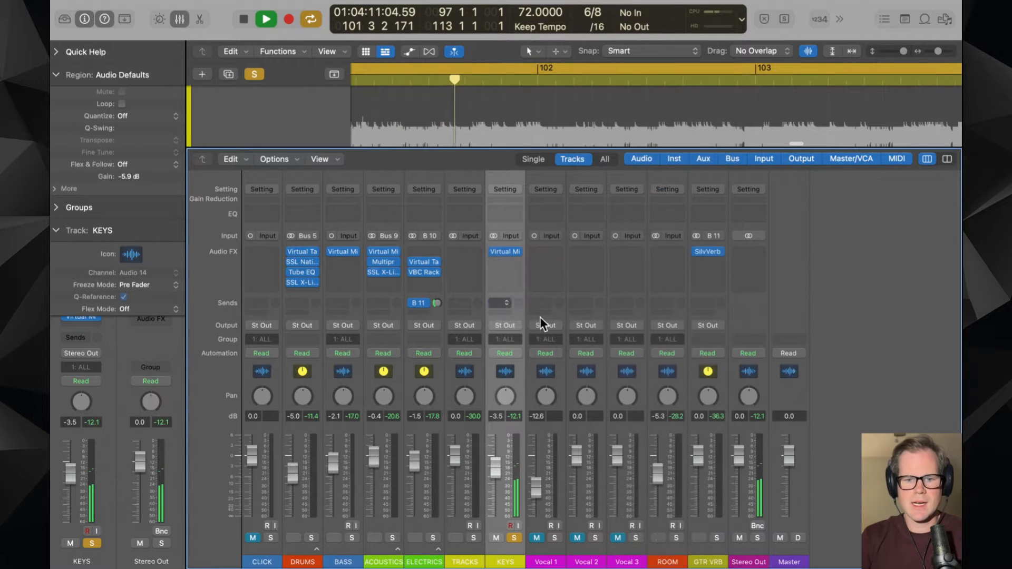
drag(522, 247, 522, 253)
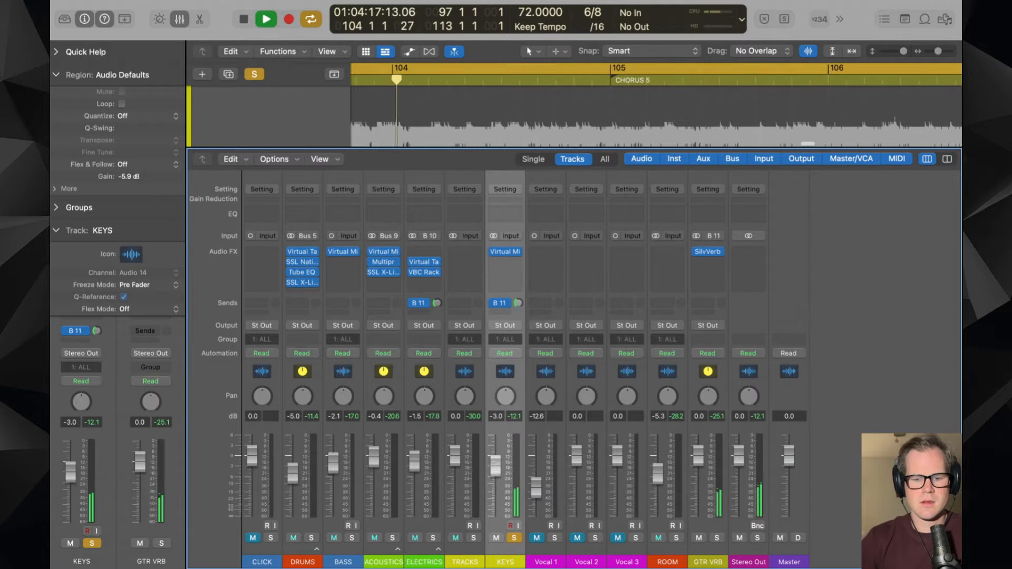
- Unsolo KEYS and lower its fader to -3.8 dB in the full mix
drag(494, 465, 494, 464)
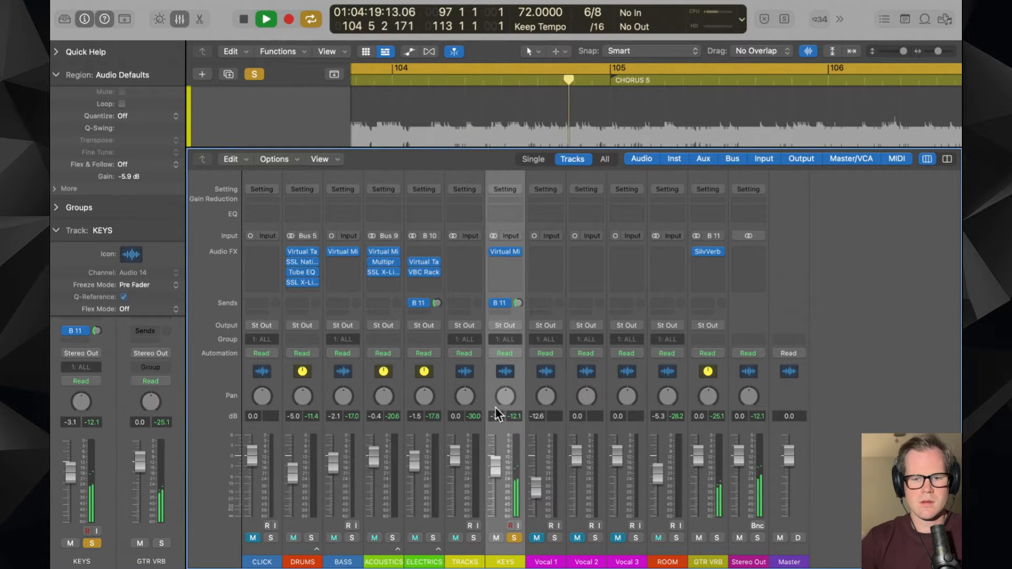
click(514, 537)
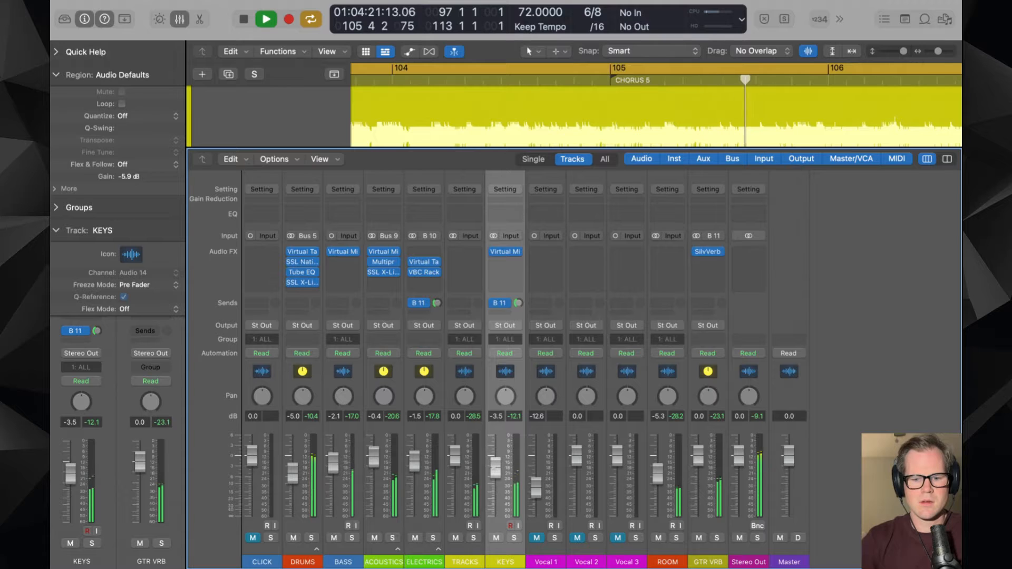
drag(494, 467, 493, 470)
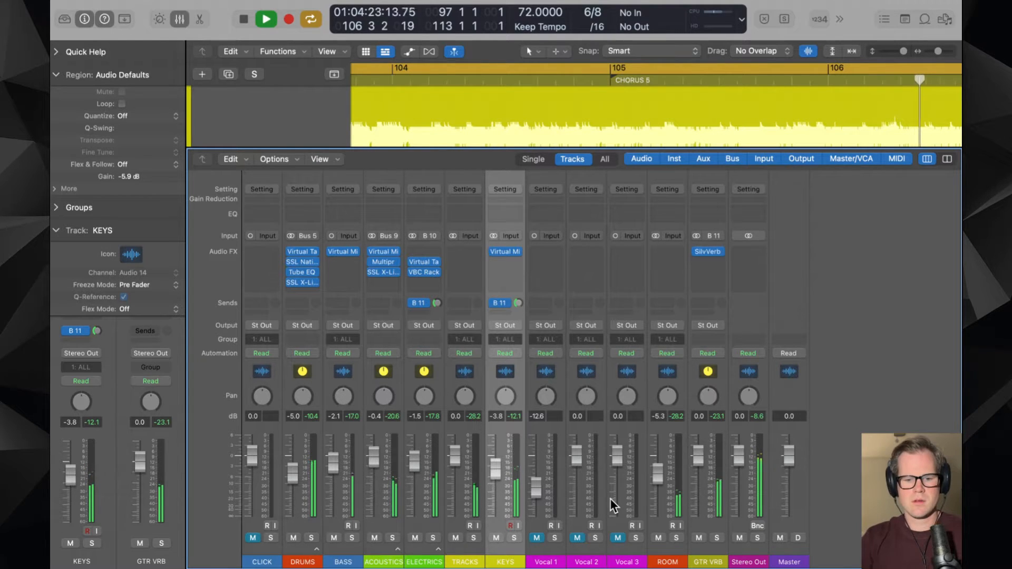
- Hide the mixer and shrink the track view to look over the arrangement from BASS to ROOM
key(x)
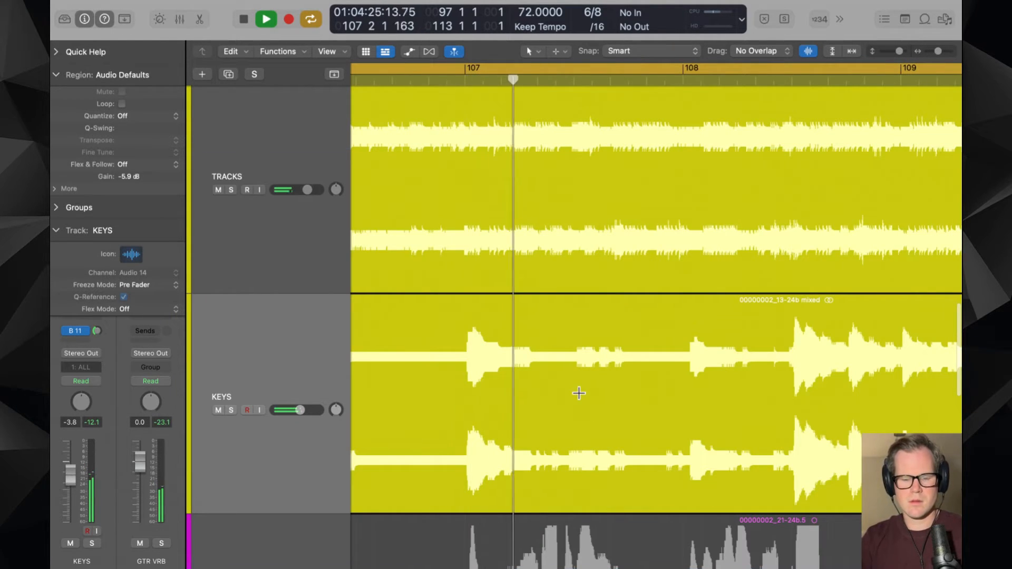
key(super+Up)
key(super+Up)
key(super+Up)
key(super+Up)
key(super+Up)
key(super+Up)
key(super+Up)
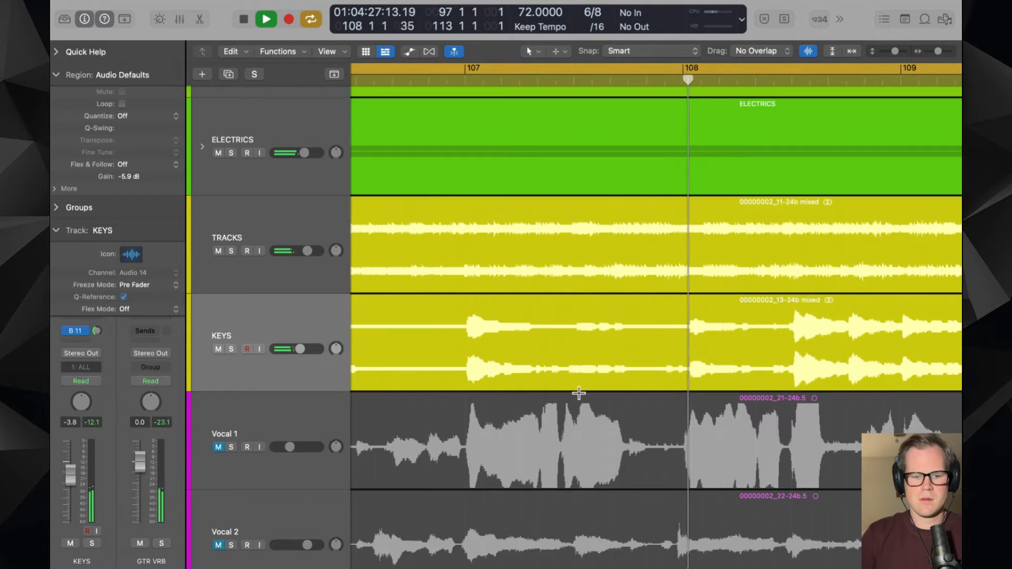
key(super+Up)
key(super+Left)
key(super+Left)
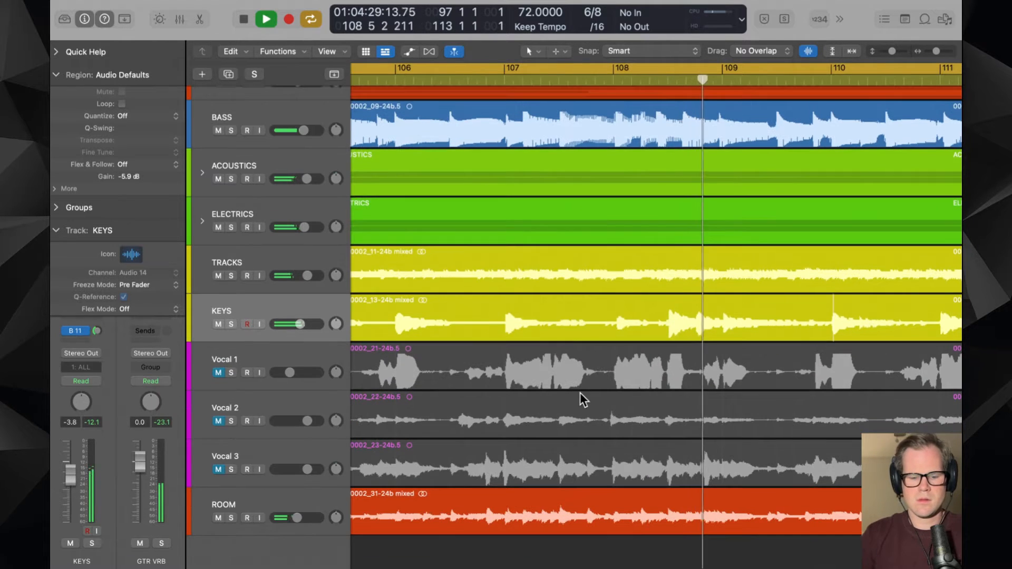
- Show the mixer, raise the DRUMS fader to -4.6 dB, and briefly check DRUMS in solo before stopping playback
key(x)
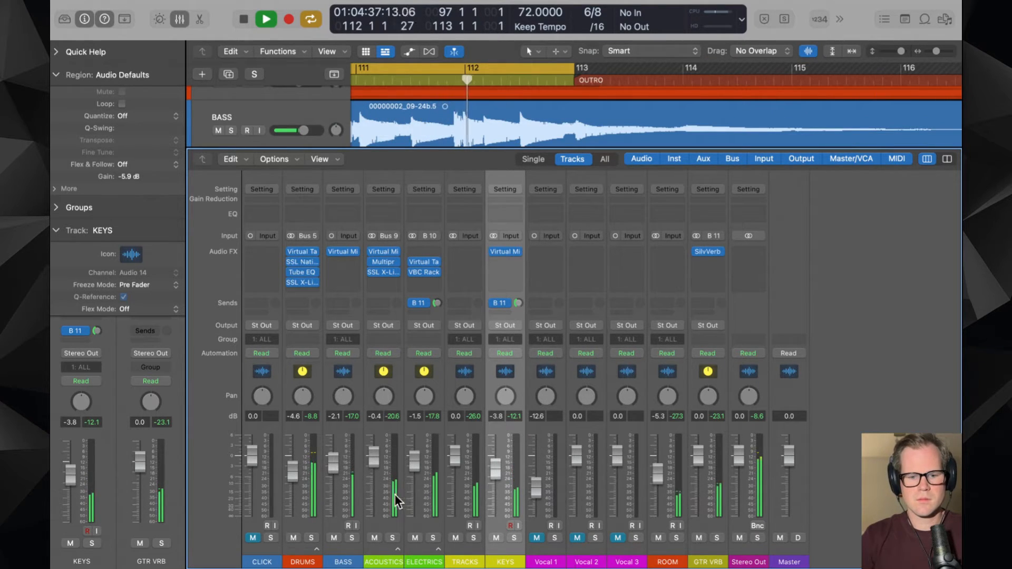
click(312, 537)
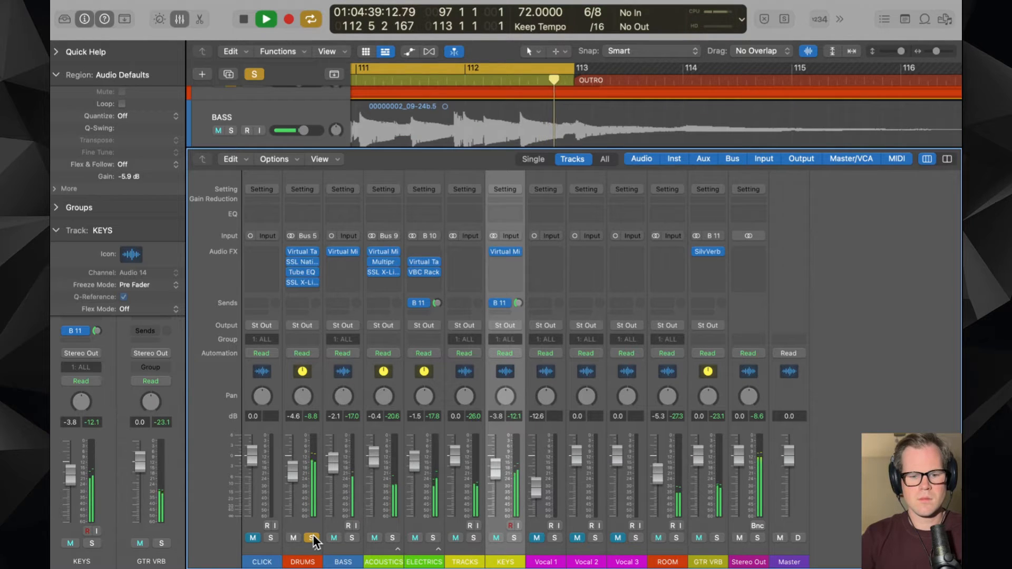
key(space)
click(314, 536)
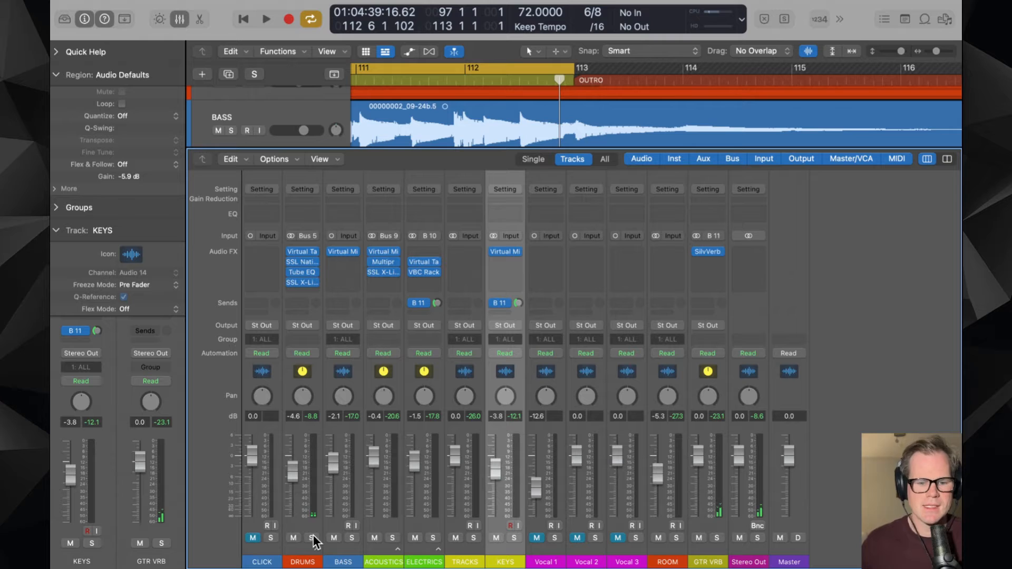
- Select DRUMS and BASS together and listen to just the two soloed from bar 97, ending with solo off
click(310, 545)
shift+click(328, 547)
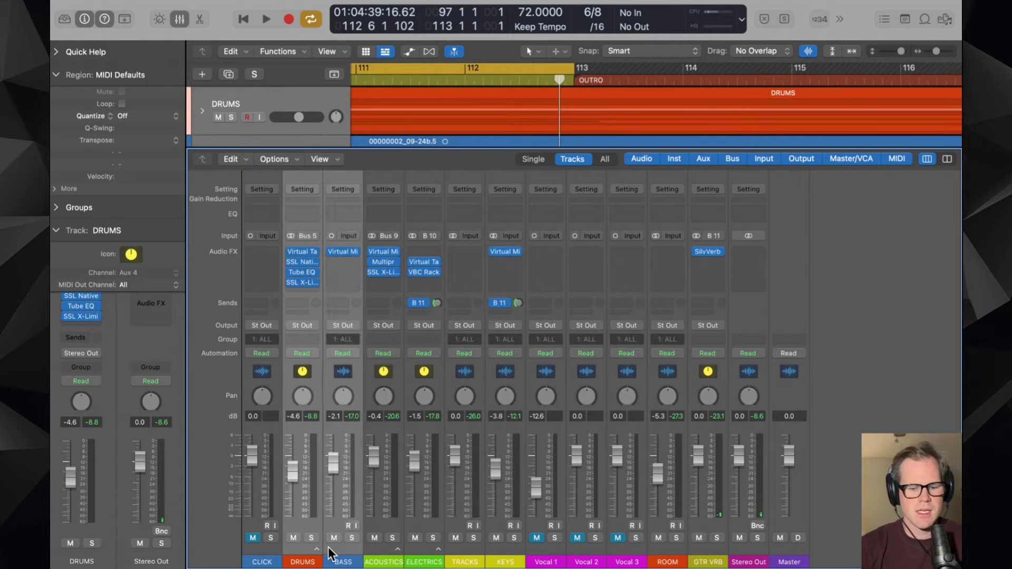
key(s)
key(space)
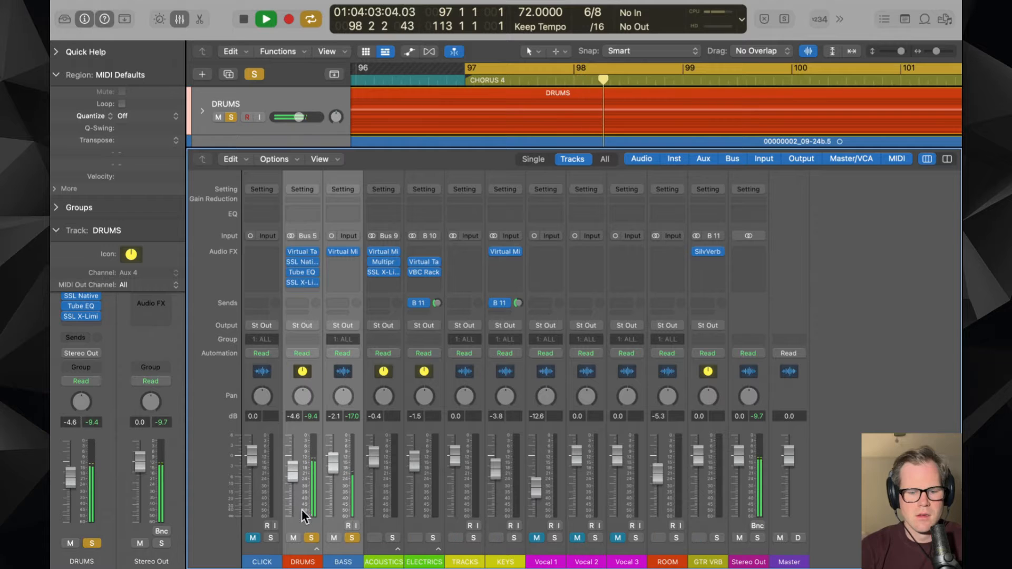
click(310, 538)
key(space)
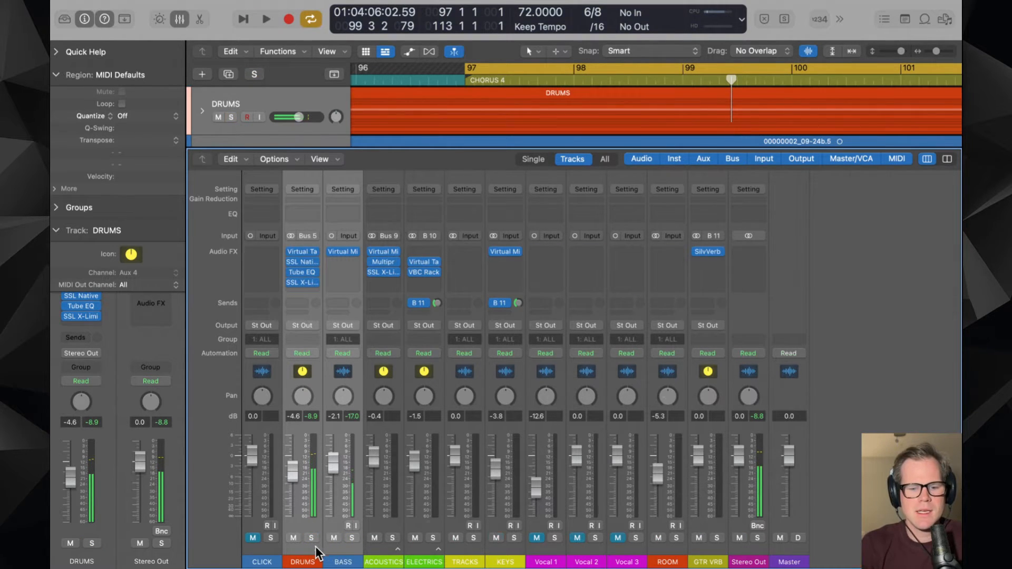
- Expand the DRUMS stack in the mixer and audition Kick In in solo against the other drums
click(315, 549)
click(336, 529)
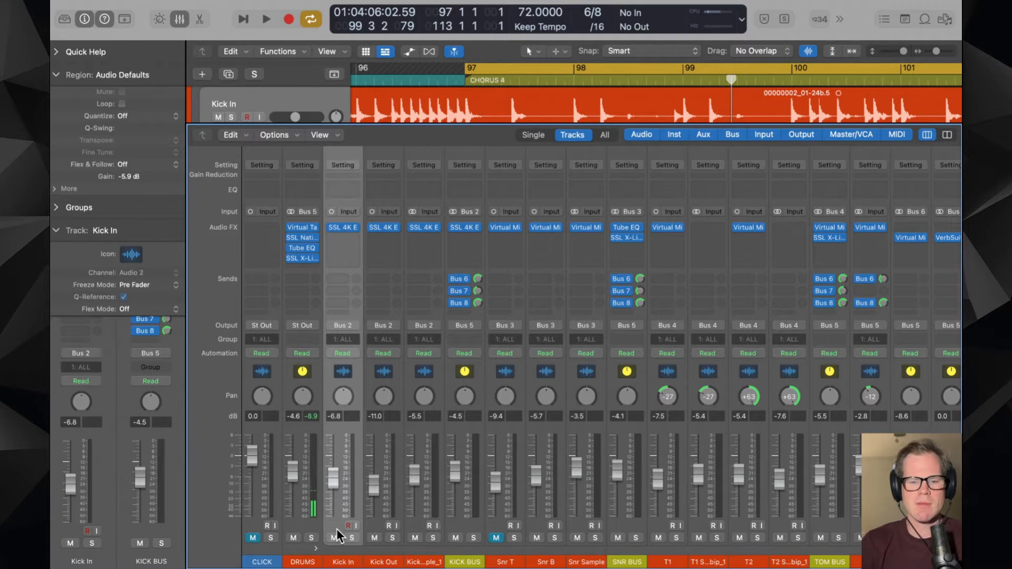
key(space)
click(355, 538)
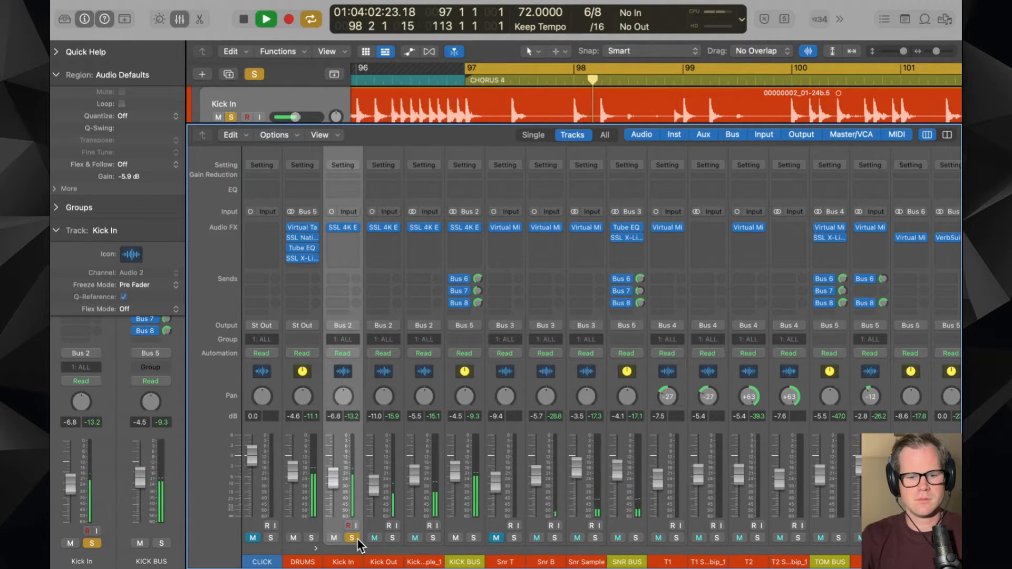
click(355, 539)
click(347, 527)
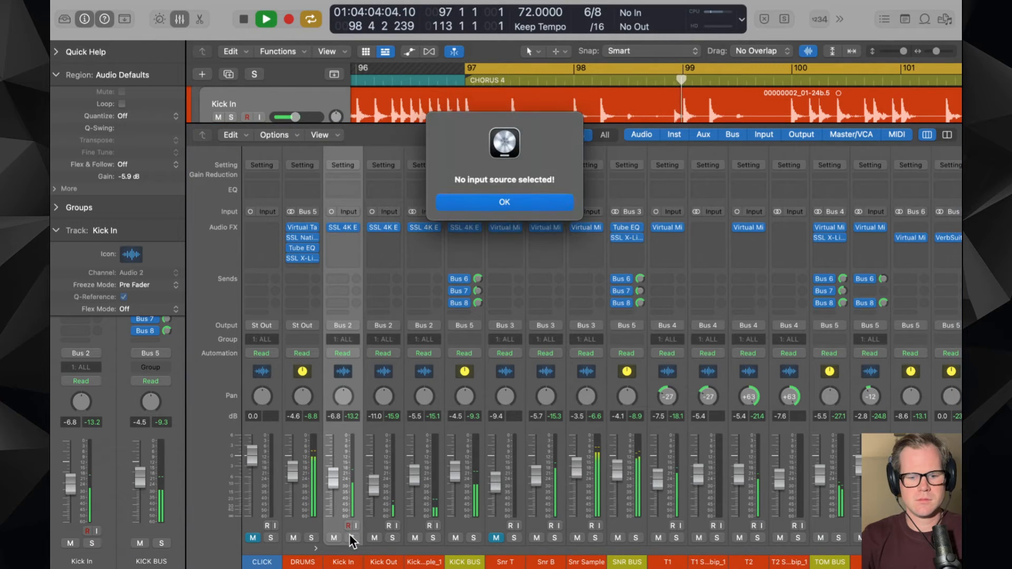
click(488, 202)
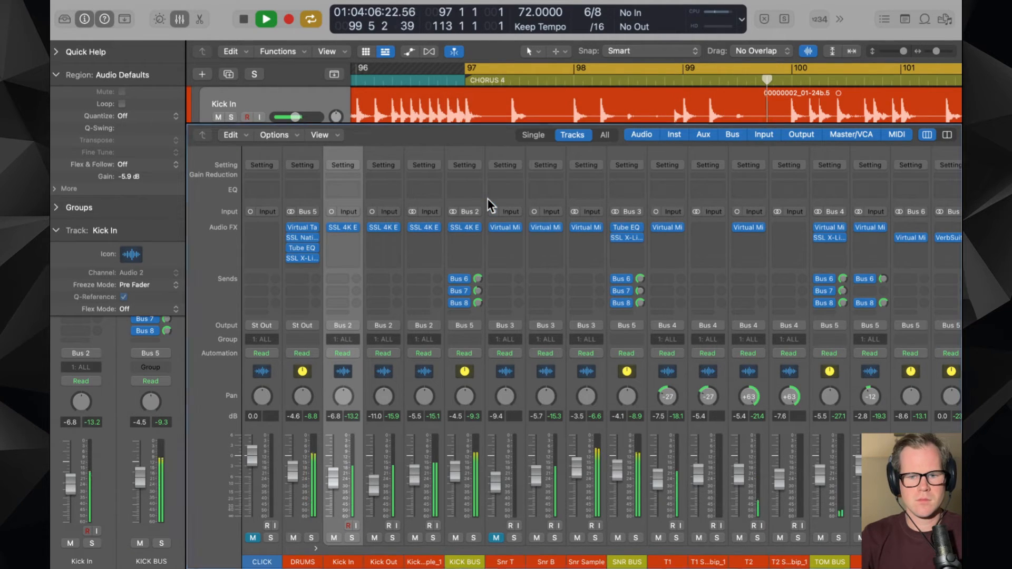
- Solo Kick In again and check its SSL 4K E channel strip
click(352, 538)
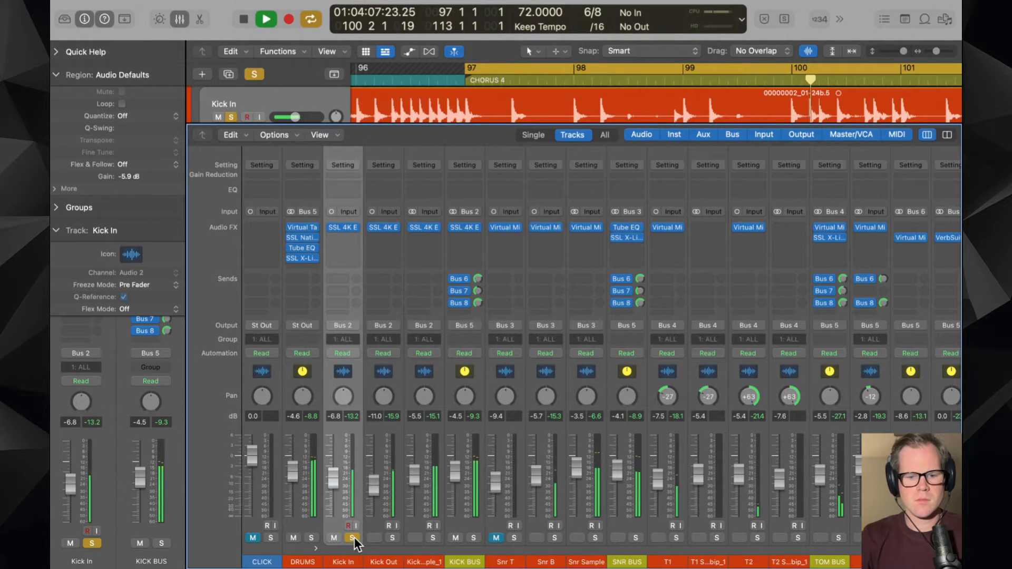
click(343, 227)
click(273, 48)
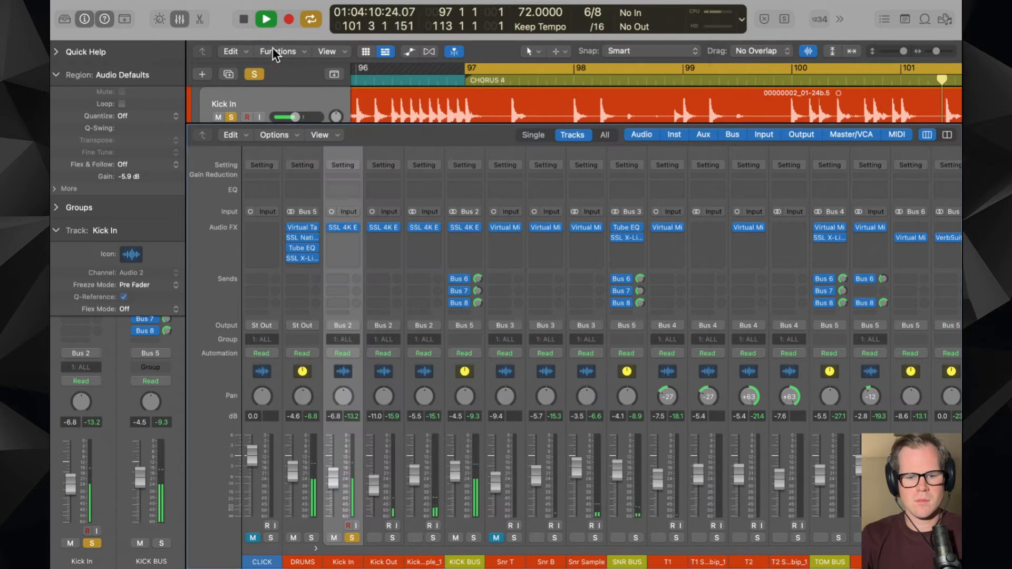
click(351, 538)
- Solo the kick sample track and check the LMF and LF settings in its SSL 4K E, then unsolo it
click(433, 537)
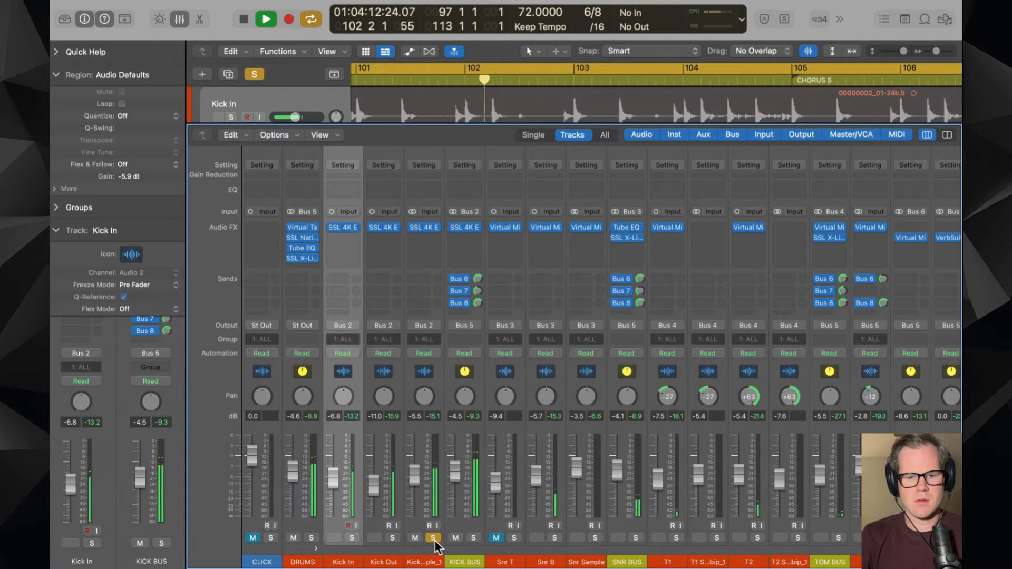
click(425, 228)
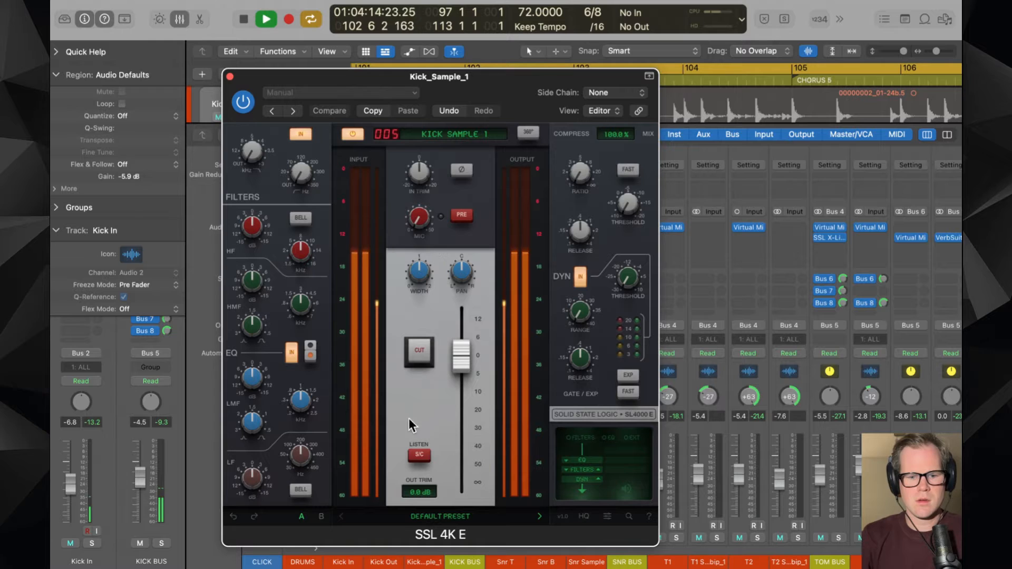
mouse_move(301, 406)
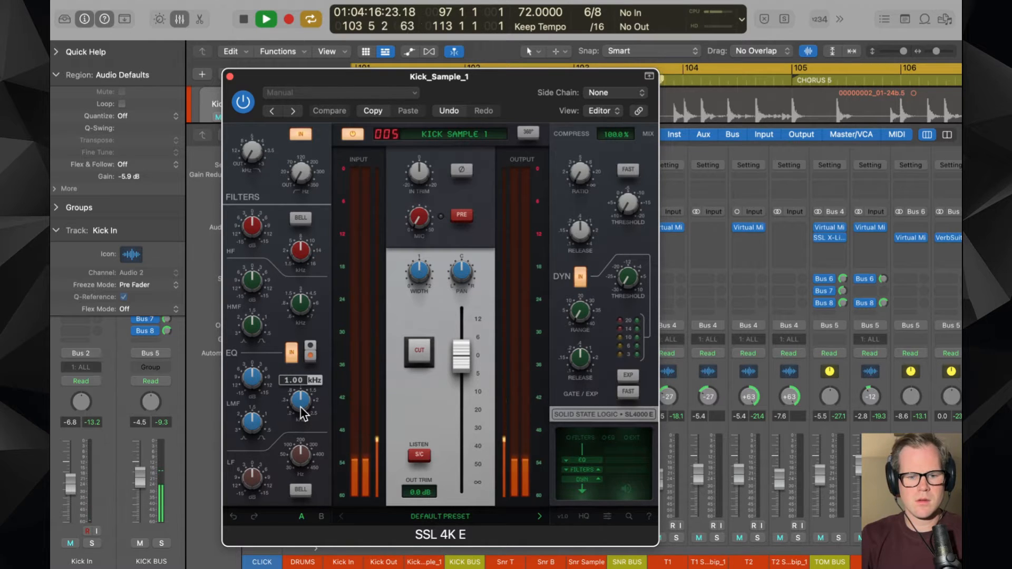
mouse_move(252, 487)
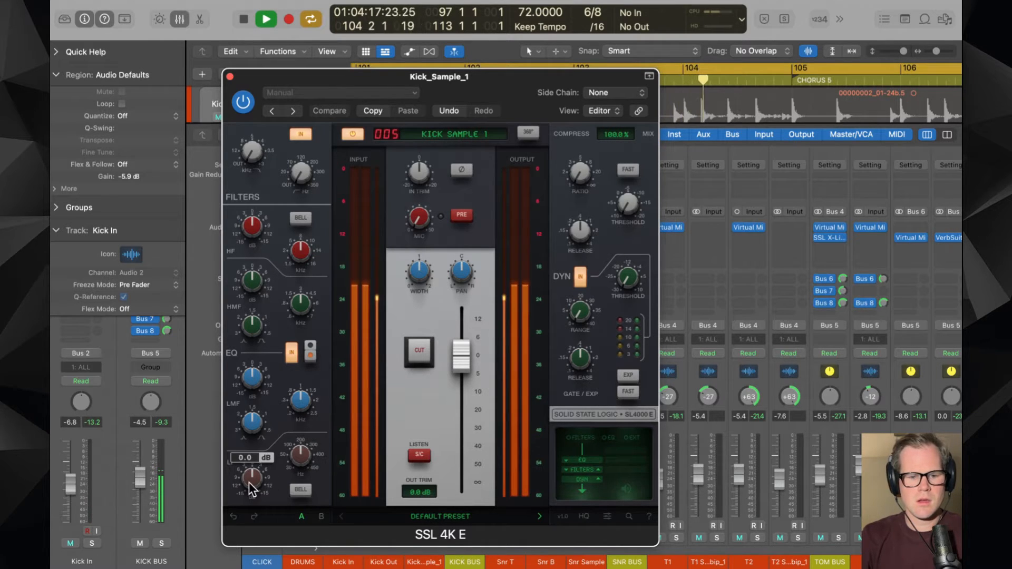
click(230, 77)
click(433, 537)
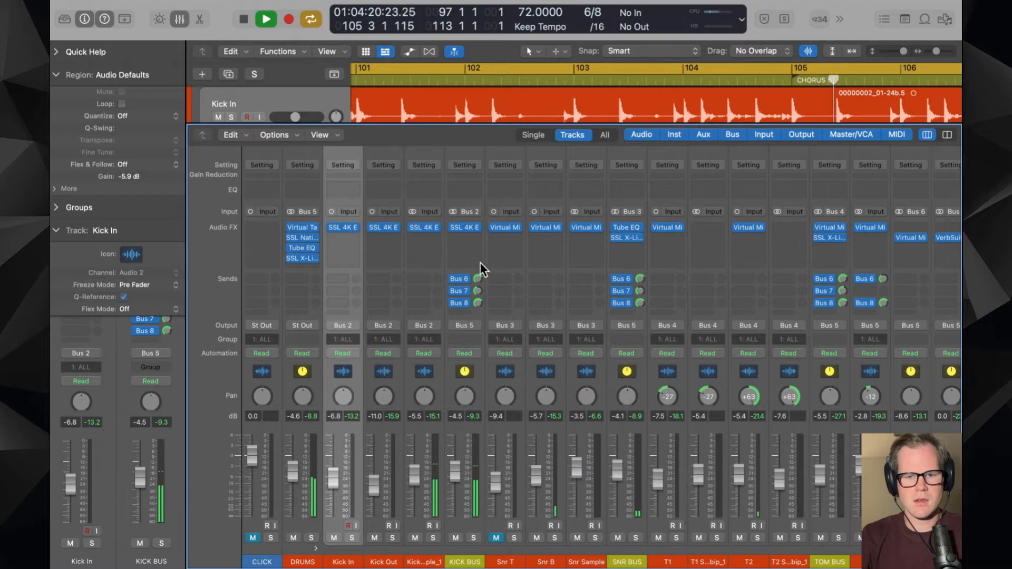
- Boost the KICK BUS SSL 4K E's LF gain to about 3.1 dB and adjust its LF frequency by ear
click(465, 227)
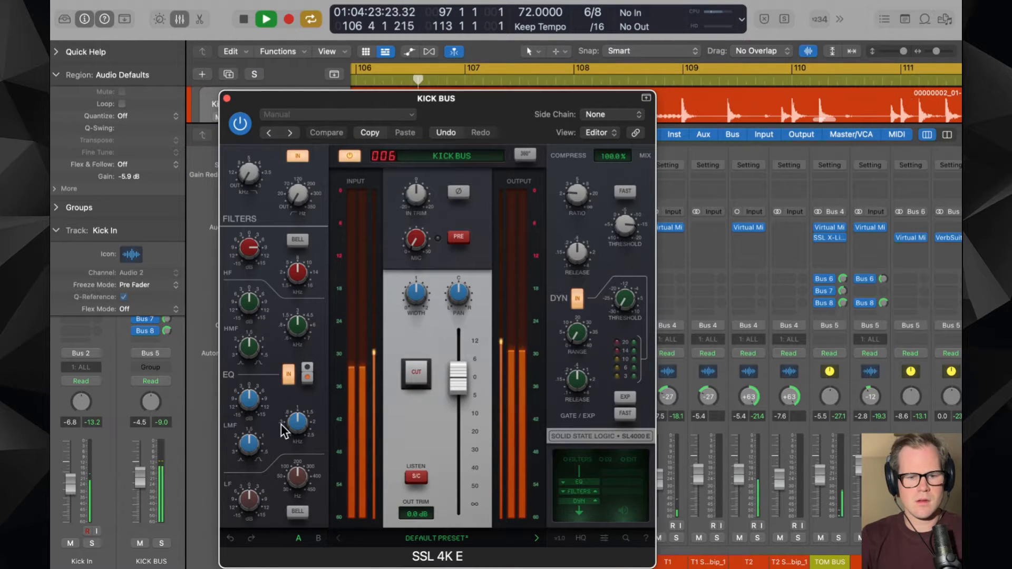
drag(251, 498, 253, 480)
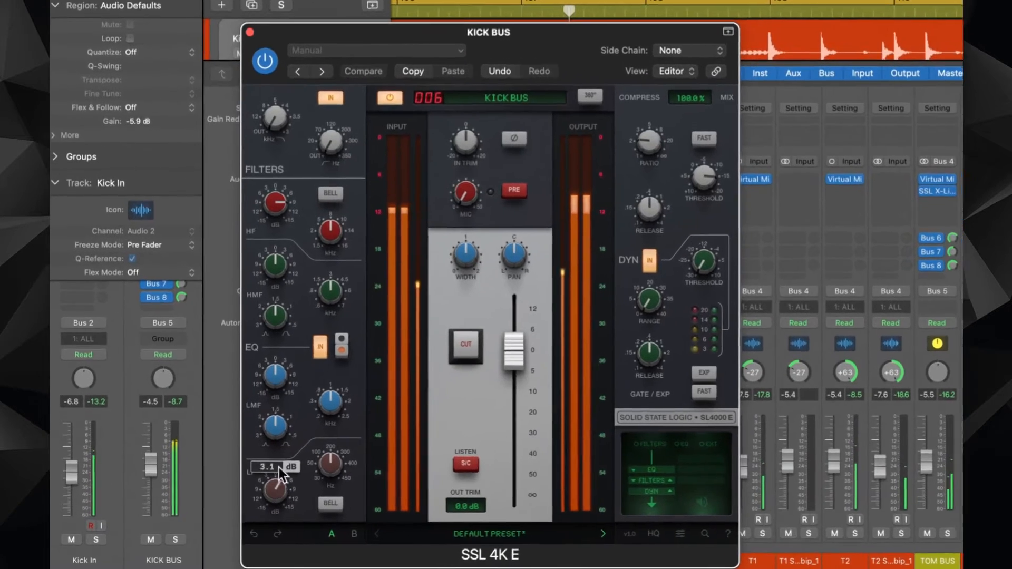
drag(331, 464, 307, 550)
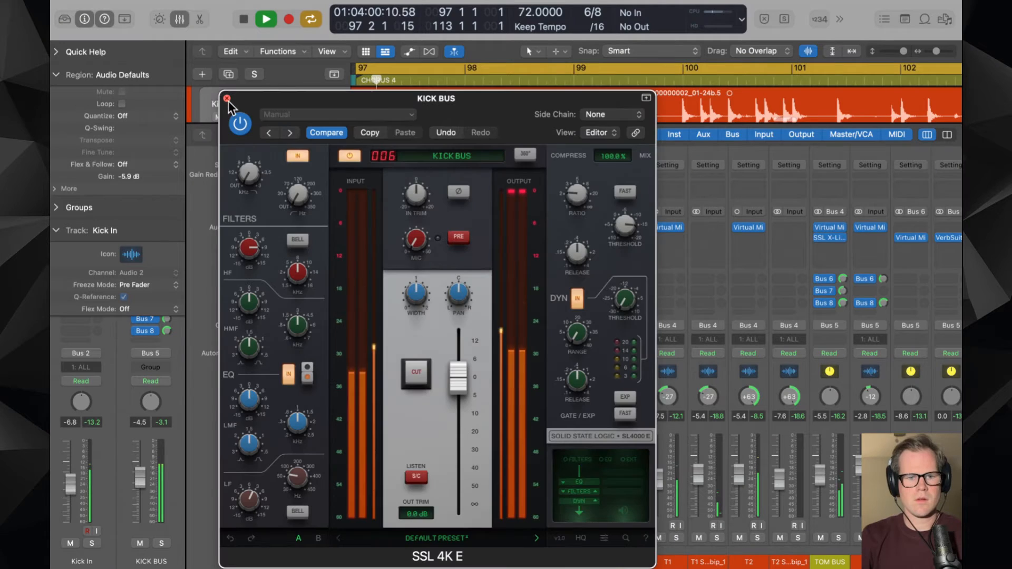
click(225, 99)
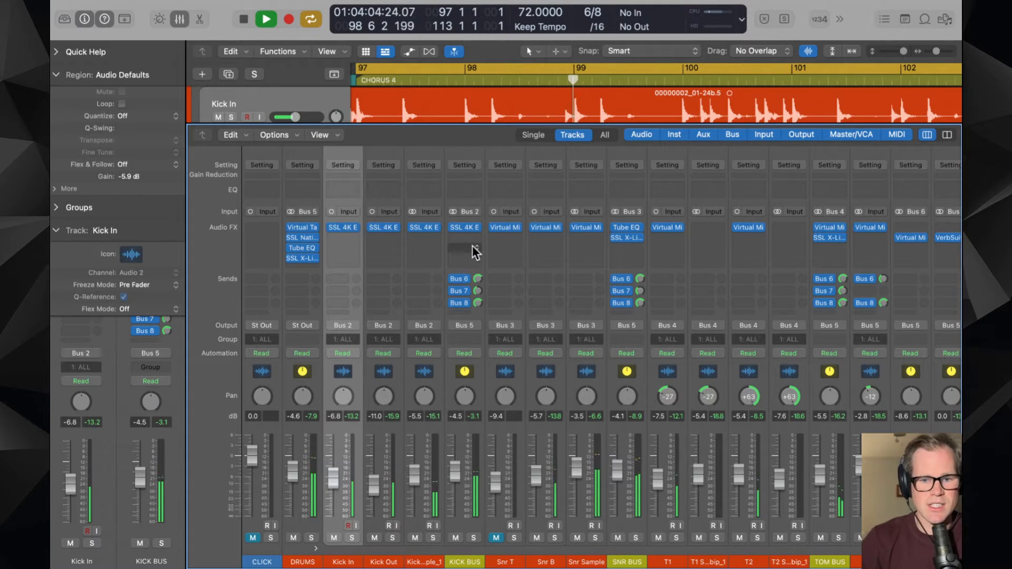
- Set the KICK BUS SSL 4K E's HF gain to about 2.3 dB while auditioning it in the chorus
click(466, 226)
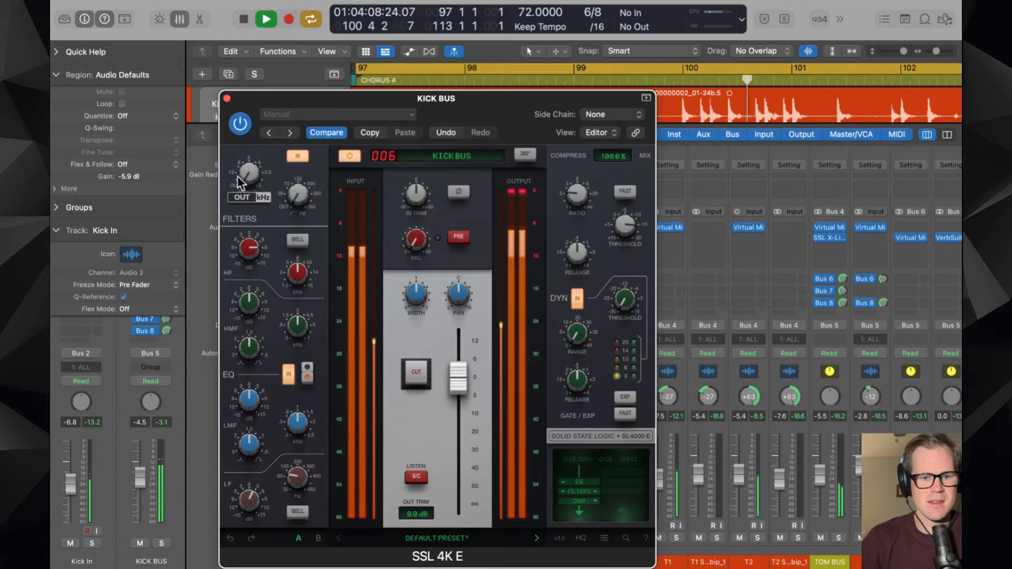
key(space)
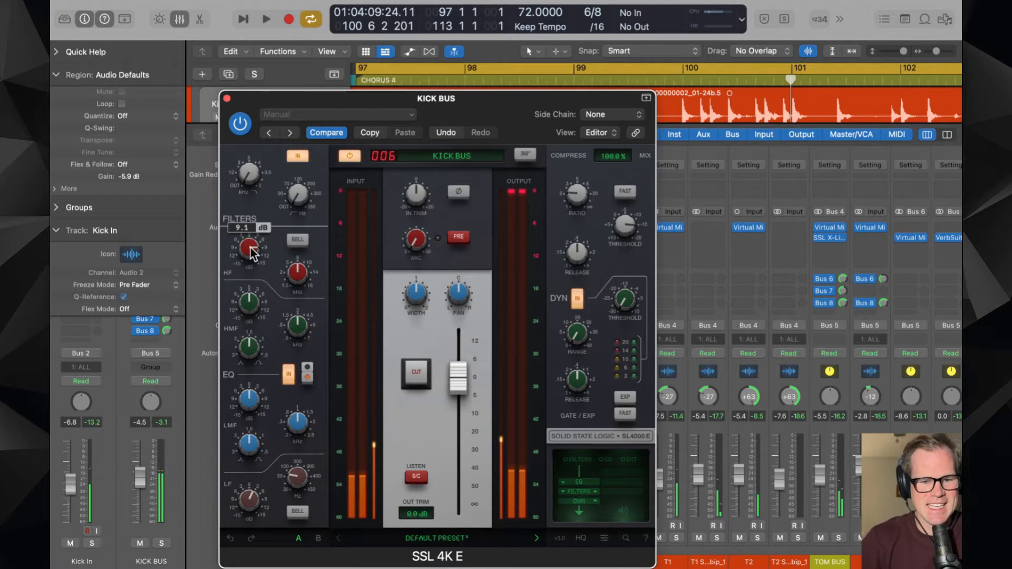
mouse_move(250, 246)
mouse_down()
mouse_move(252, 270)
mouse_move(251, 258)
mouse_up()
key(space)
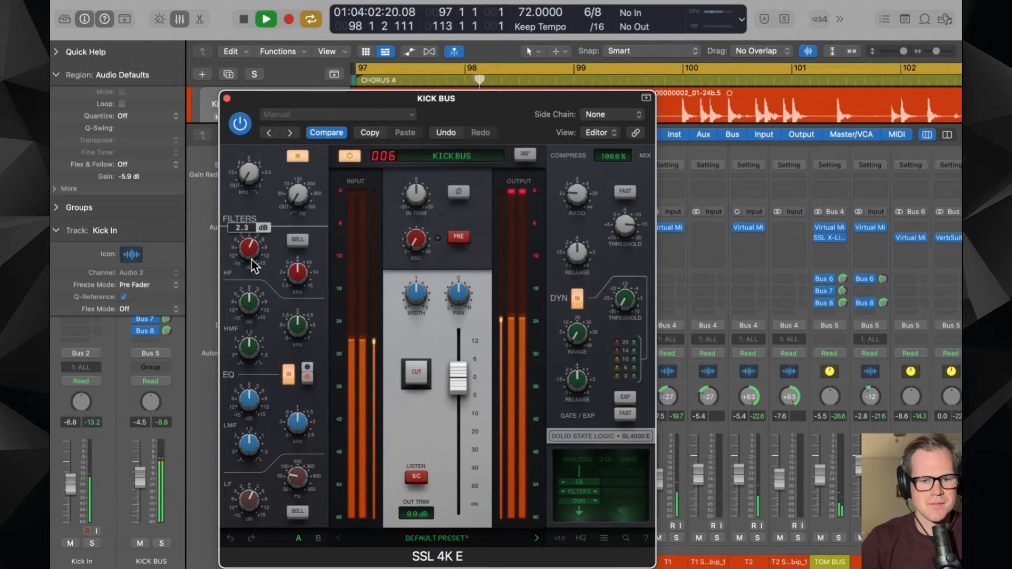
click(227, 98)
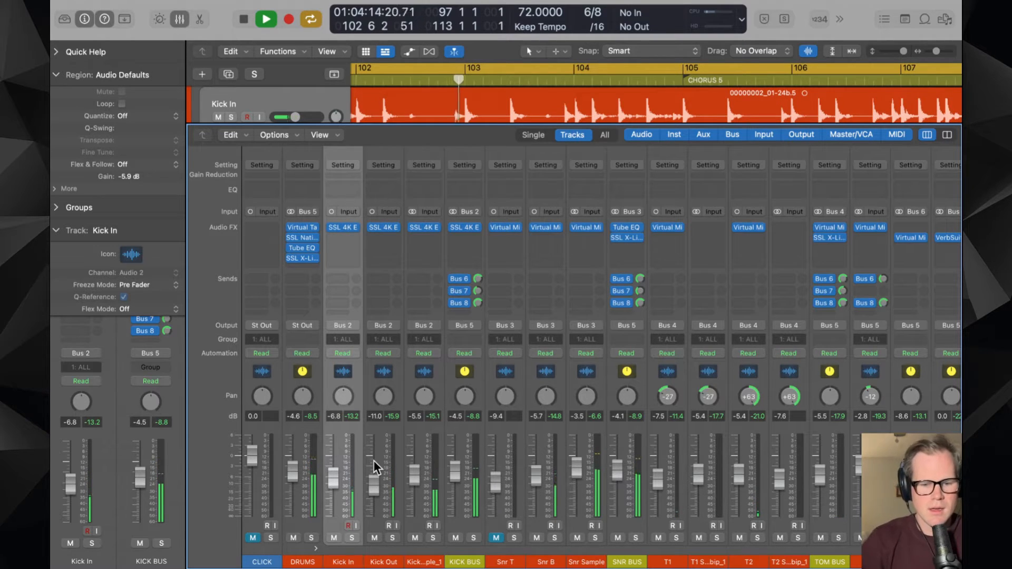
- Try the Kick Out fader at 6.0 dB with the KICK BUS SSL 4K E's HF gain flat, briefly soloing Kick In
drag(373, 461, 373, 434)
key(space)
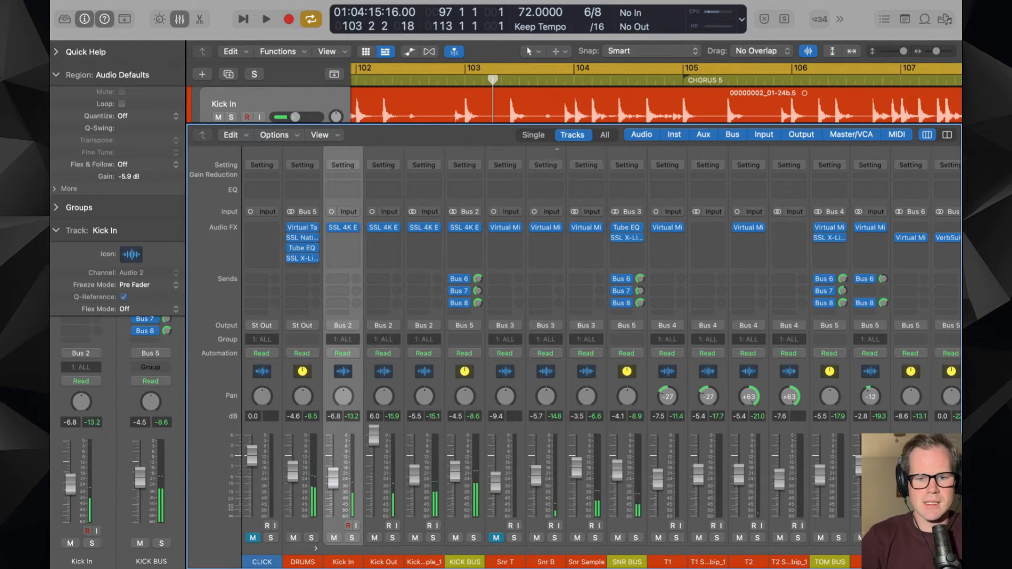
click(464, 227)
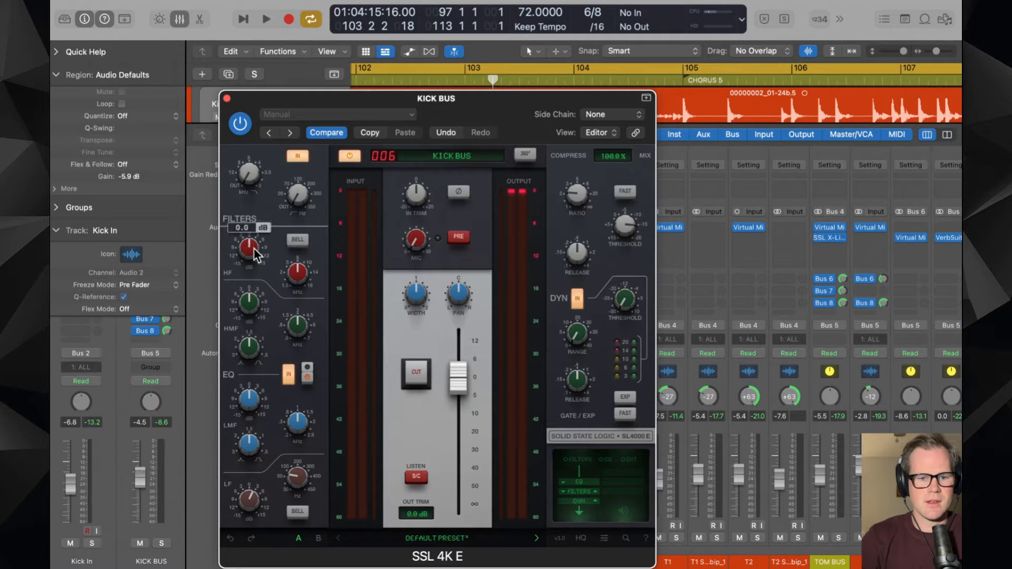
key(space)
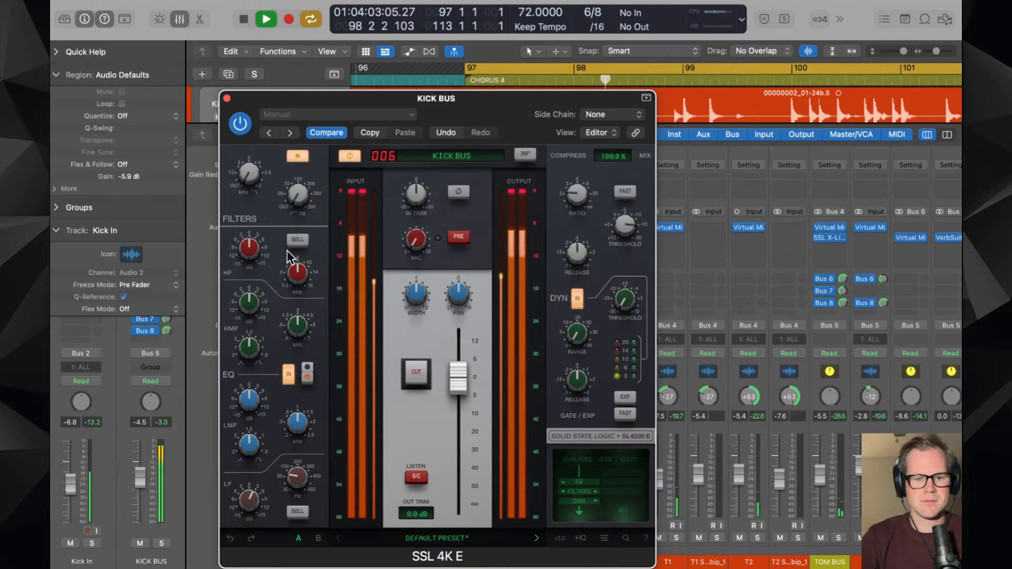
key(s)
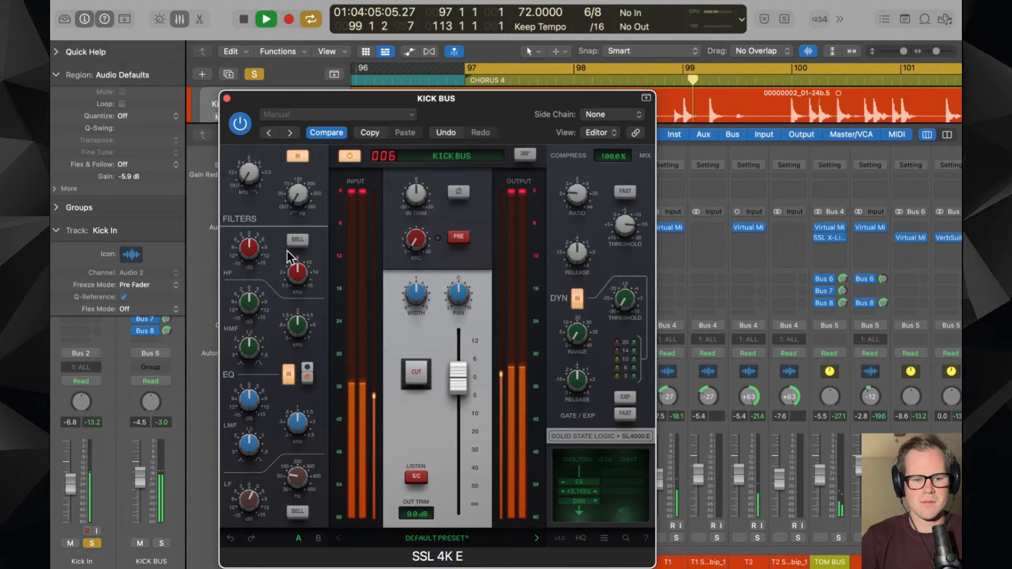
key(s)
click(227, 98)
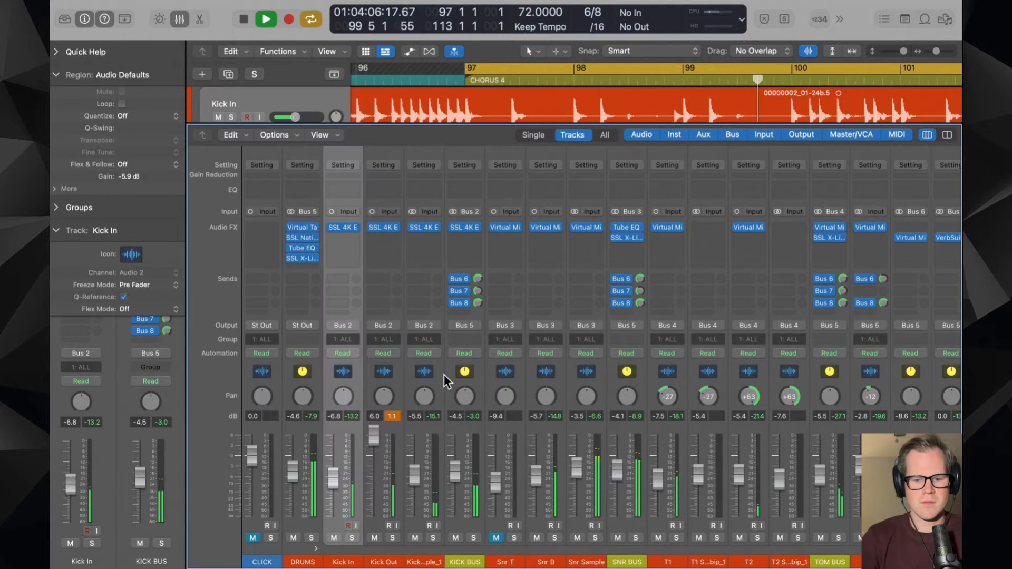
- Solo KICK BUS, lower the Kick Out fader to -11.8 dB, and unsolo the bus
click(479, 528)
click(472, 539)
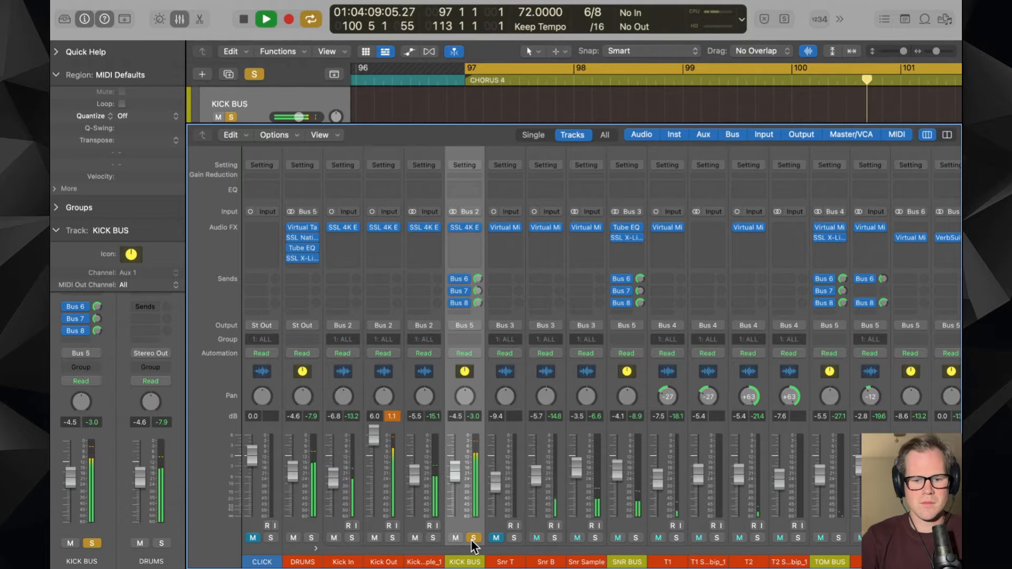
drag(374, 435, 373, 489)
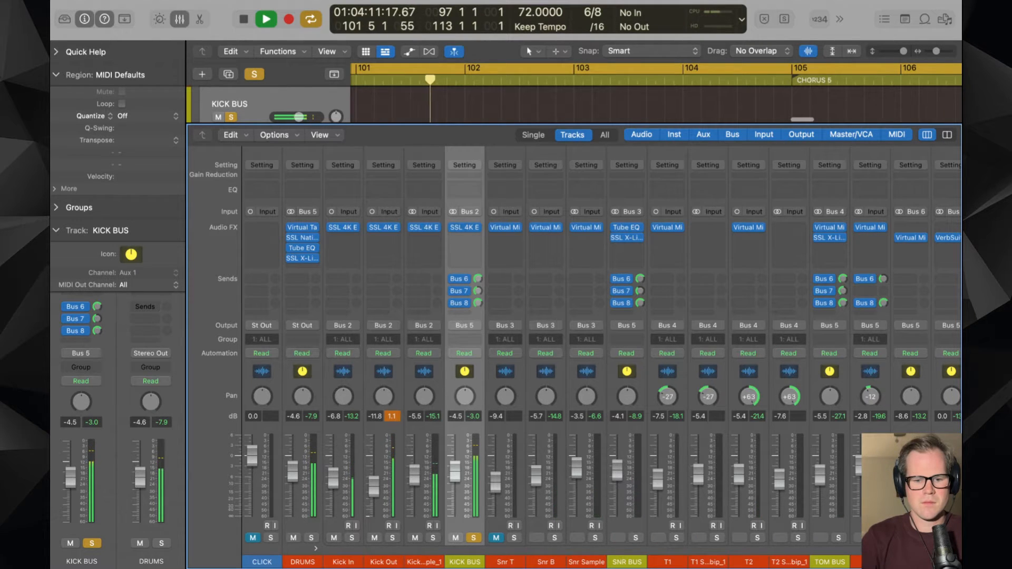
click(474, 538)
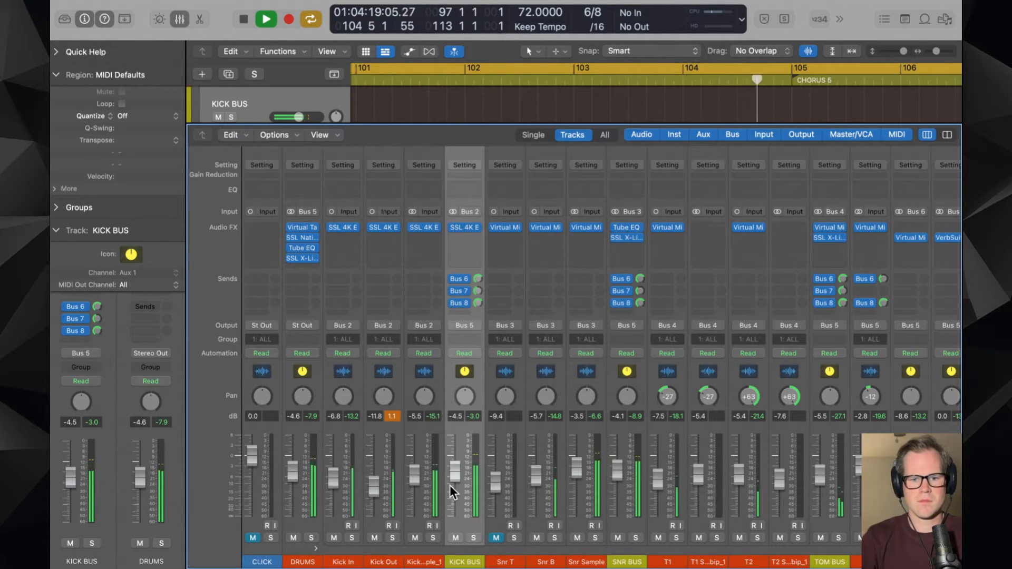
- Check the SSL 4K E settings on Kick In and lower the DRUMS fader to -4.9 dB
click(342, 227)
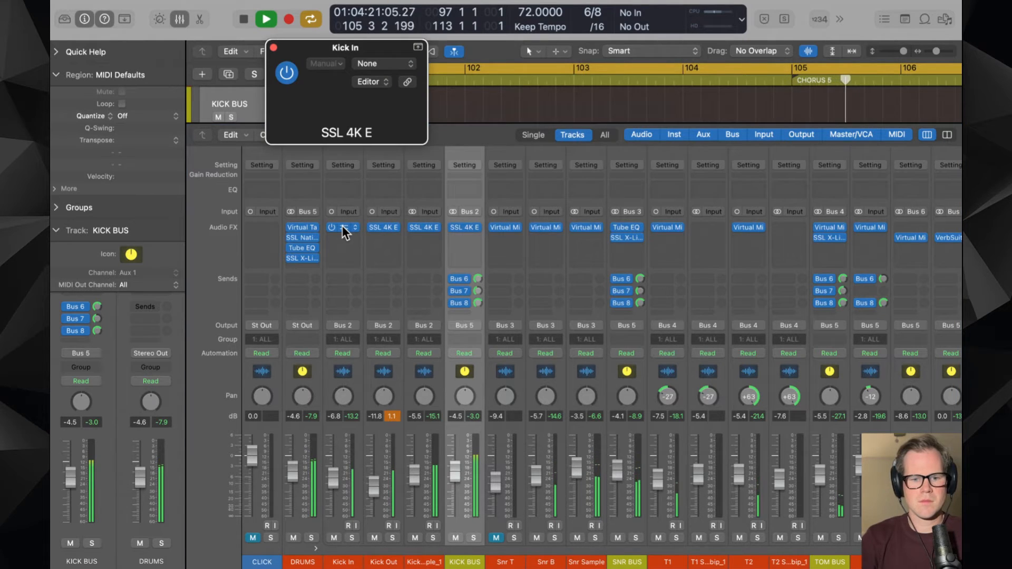
mouse_move(297, 205)
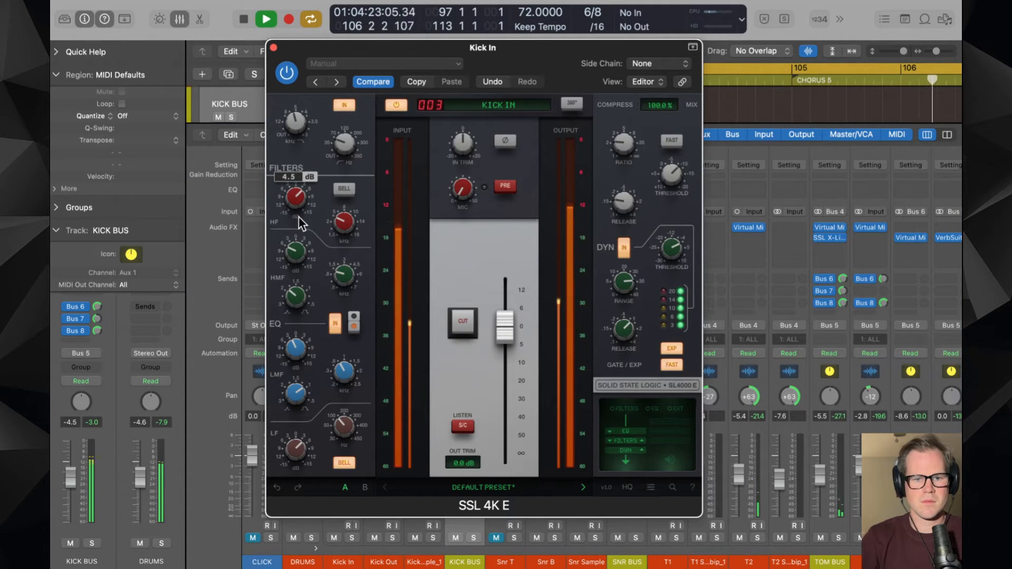
click(273, 47)
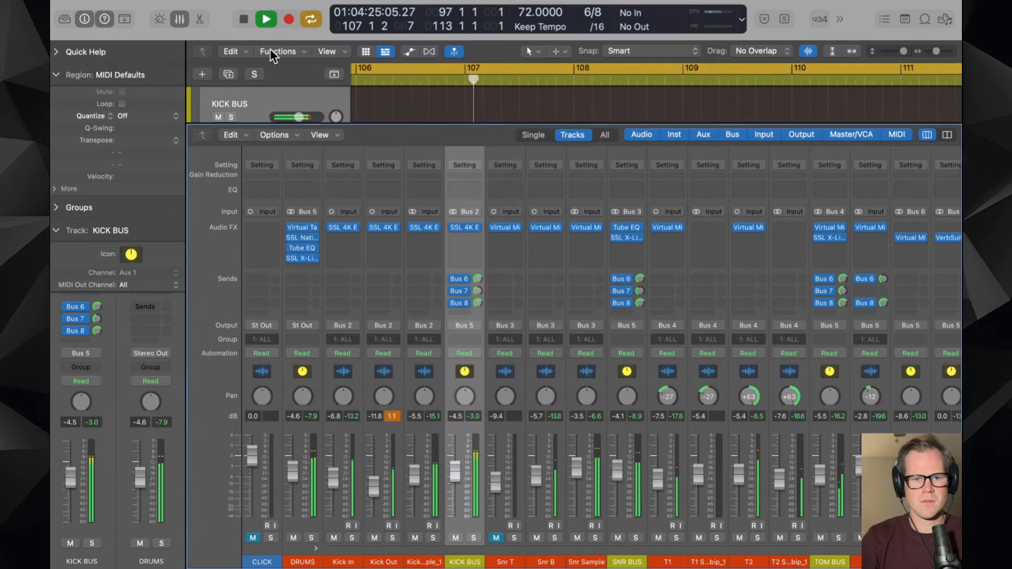
mouse_move(377, 224)
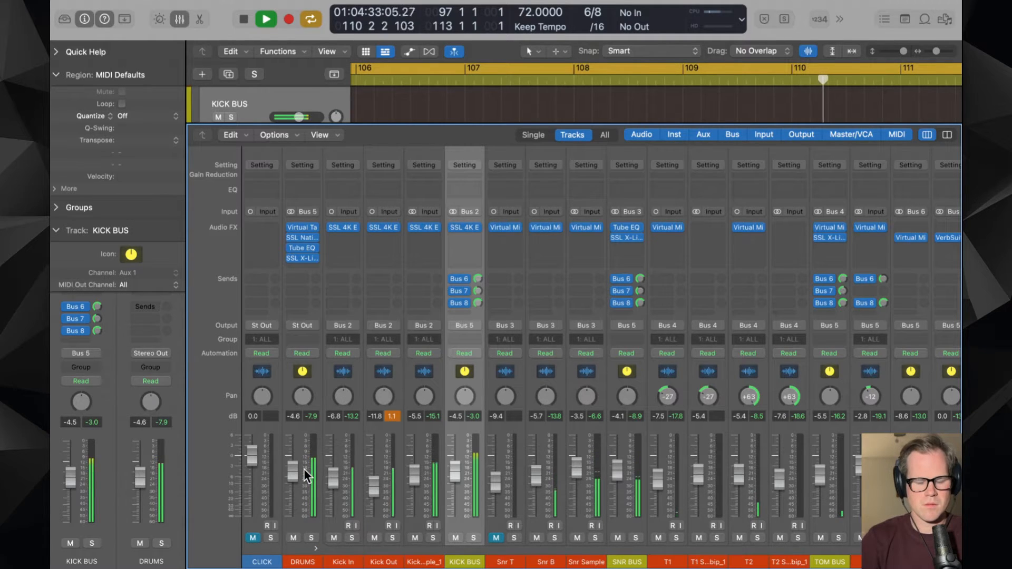
drag(292, 472, 292, 474)
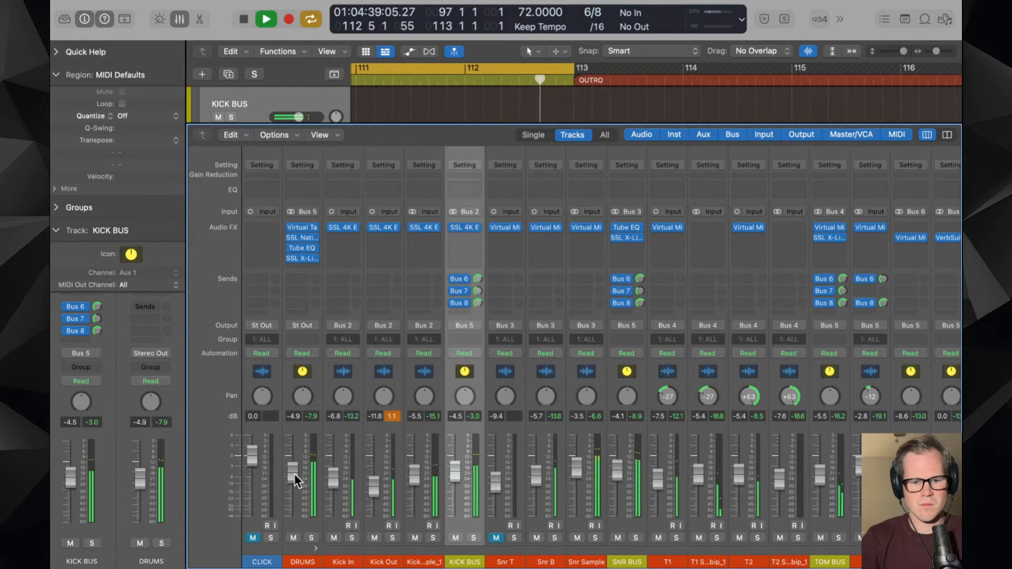
- Boost the KICK BUS SSL 4K E's HF gain to about 2.0 dB and audition it from Chorus 4
click(464, 228)
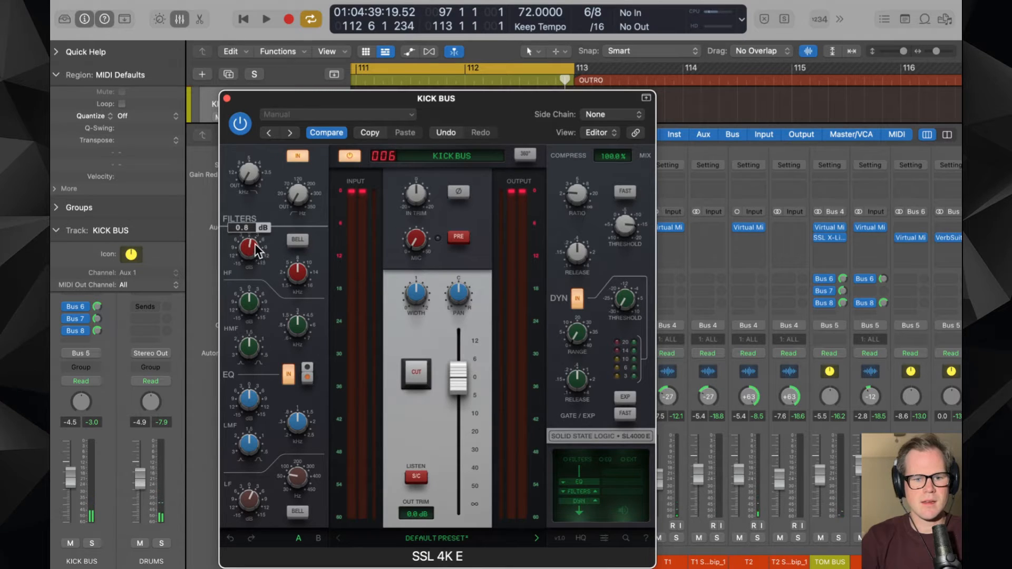
drag(256, 245, 256, 240)
key(space)
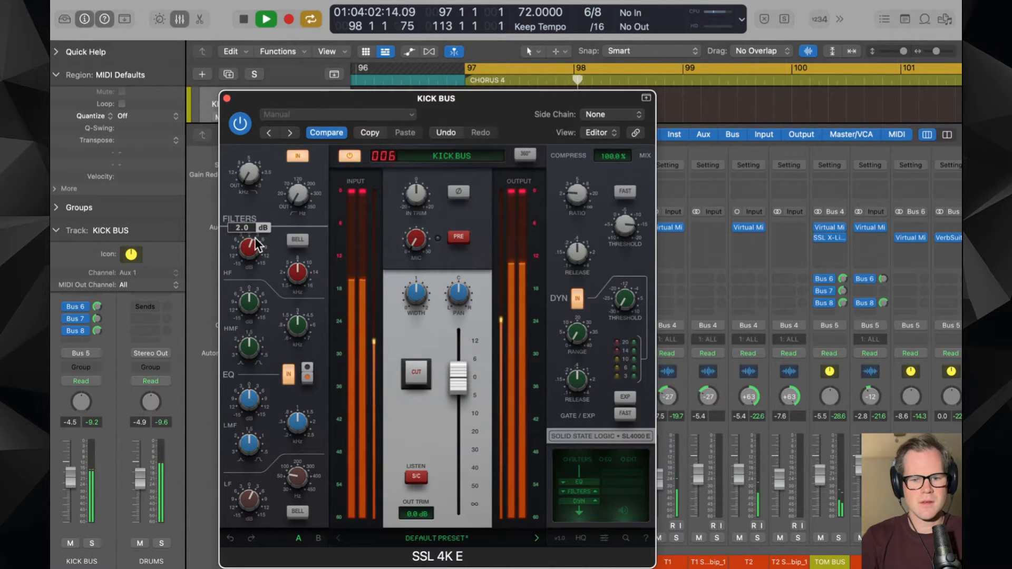
click(226, 98)
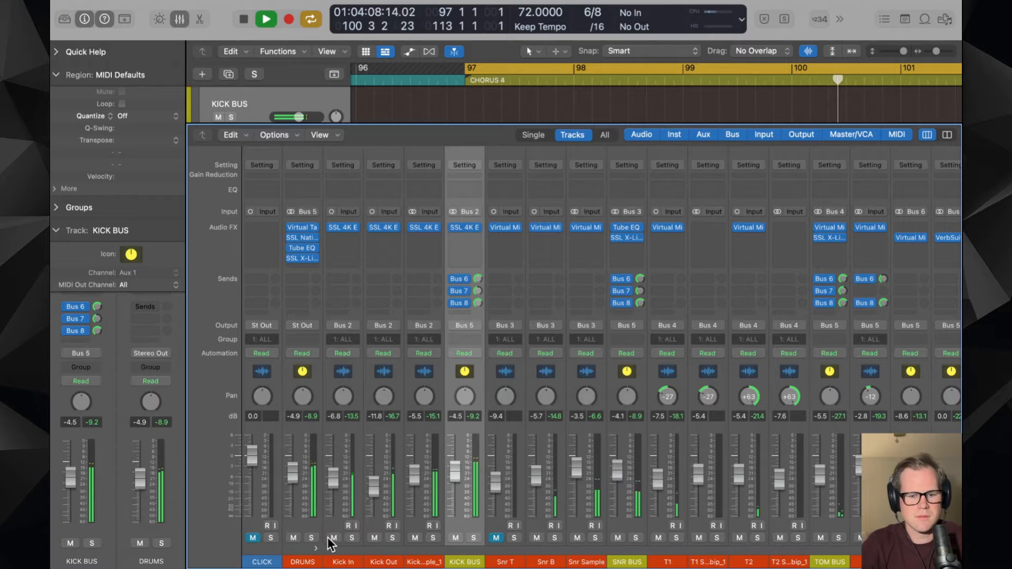
- Collapse the DRUMS stack and raise the ROOM fader to about -3.9 dB in solo
click(316, 548)
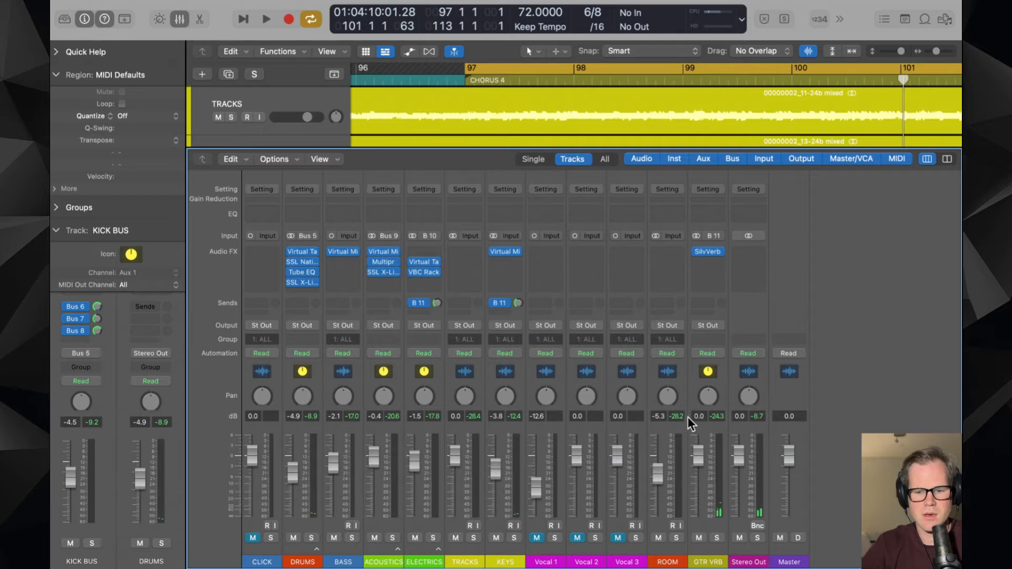
click(676, 538)
key(space)
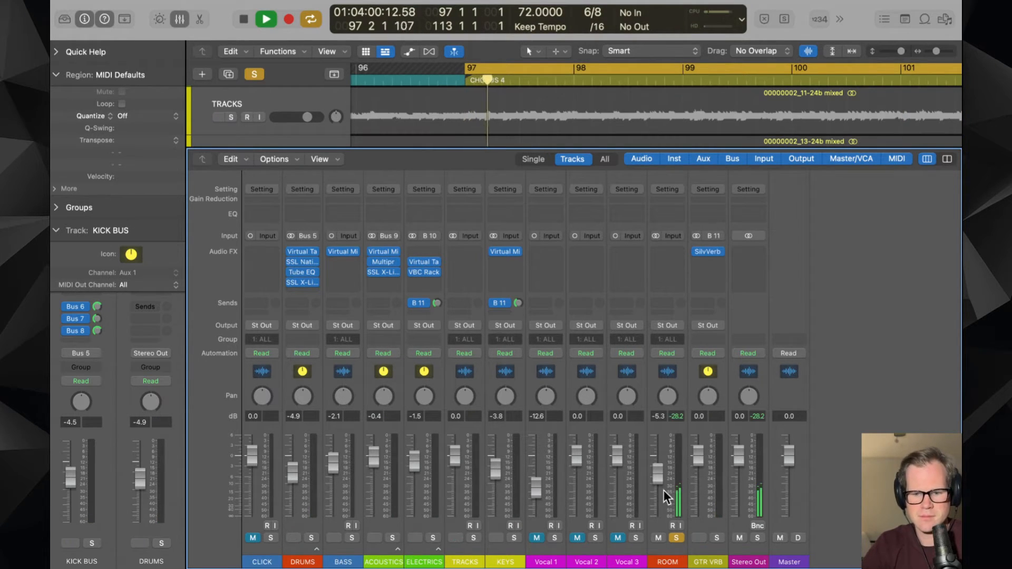
drag(658, 471, 665, 474)
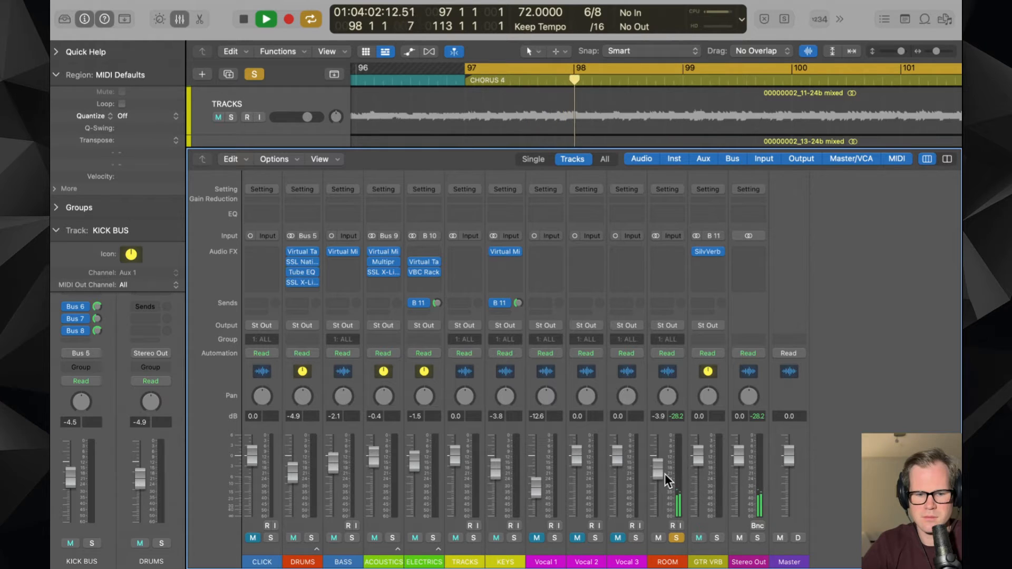
key(space)
- Solo DRUMS together with ROOM and set the ROOM fader to 0.0 dB during playback
click(311, 538)
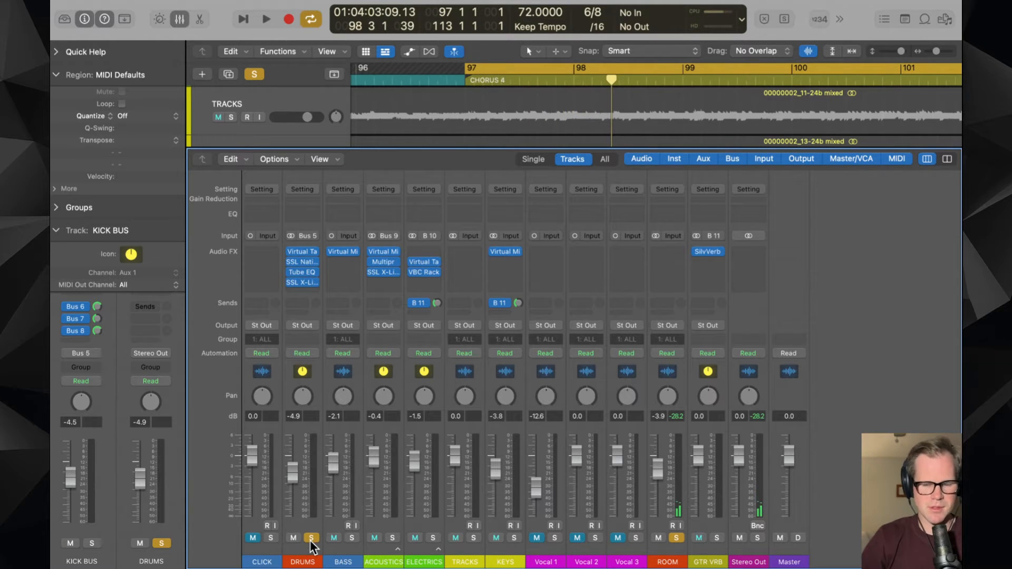
key(space)
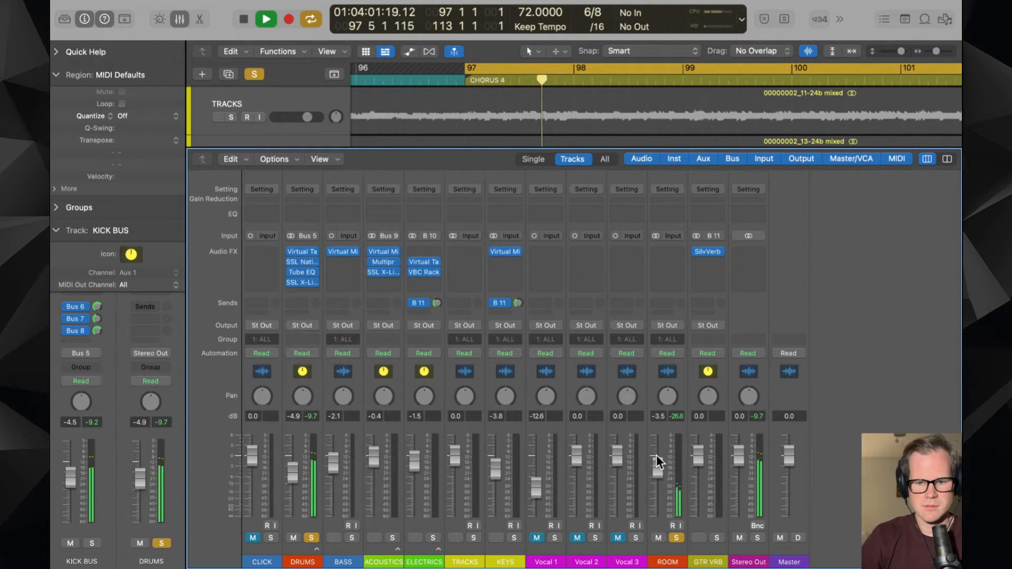
alt+click(656, 456)
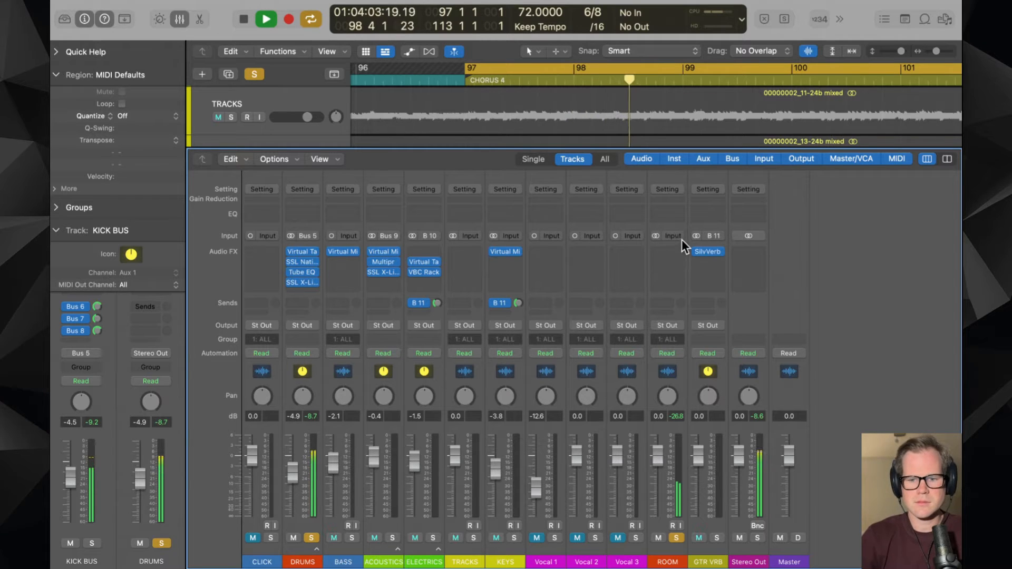
- Insert Virtual Mix Rack on the ROOM channel and move its window so the Trimmer module is fully visible
click(674, 252)
mouse_move(685, 284)
click(800, 285)
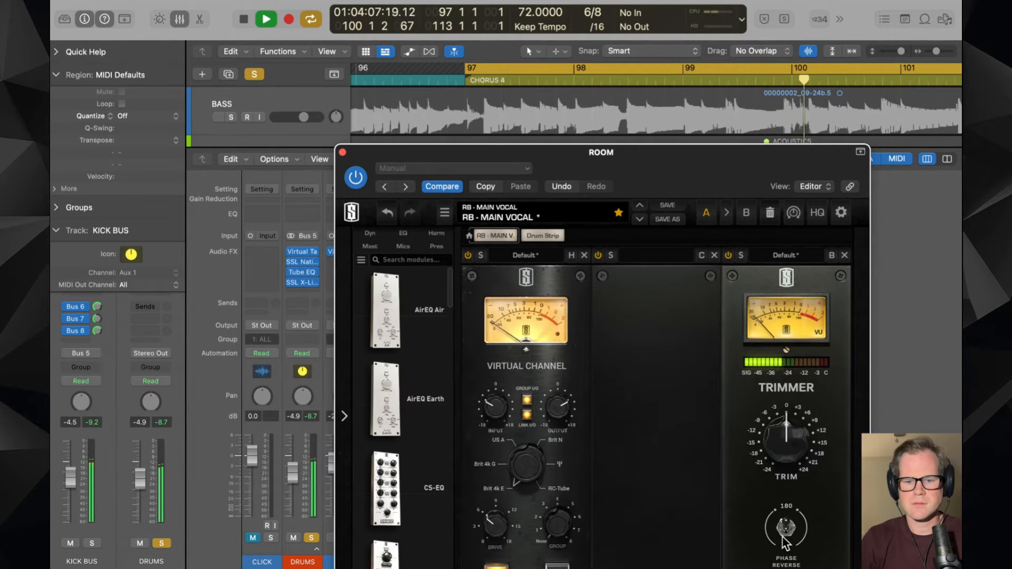
drag(728, 195, 666, 92)
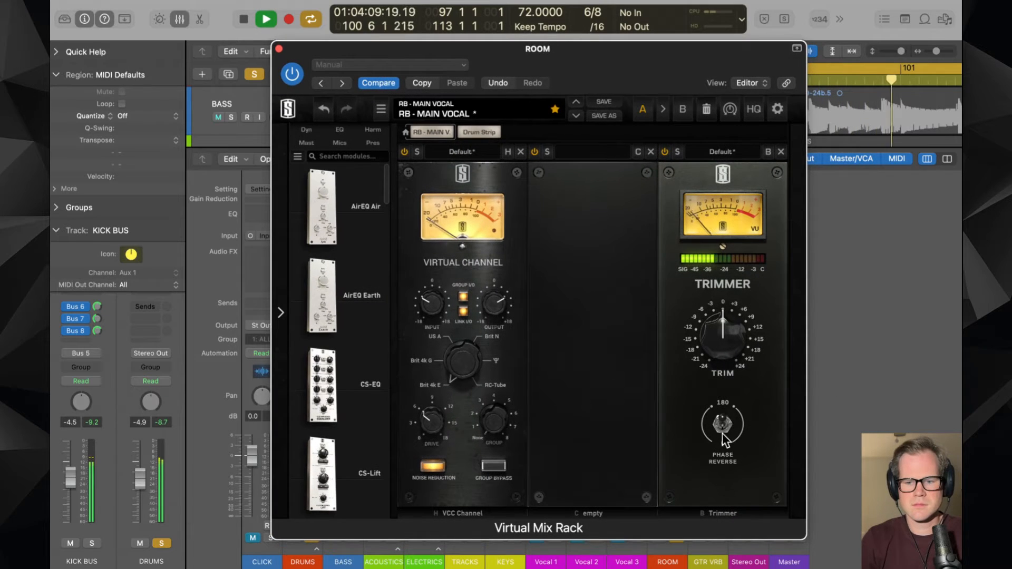
- Compare ROOM's phase at 180 and 0 against the drums in the Trimmer, leaving it at 0
mouse_move(722, 434)
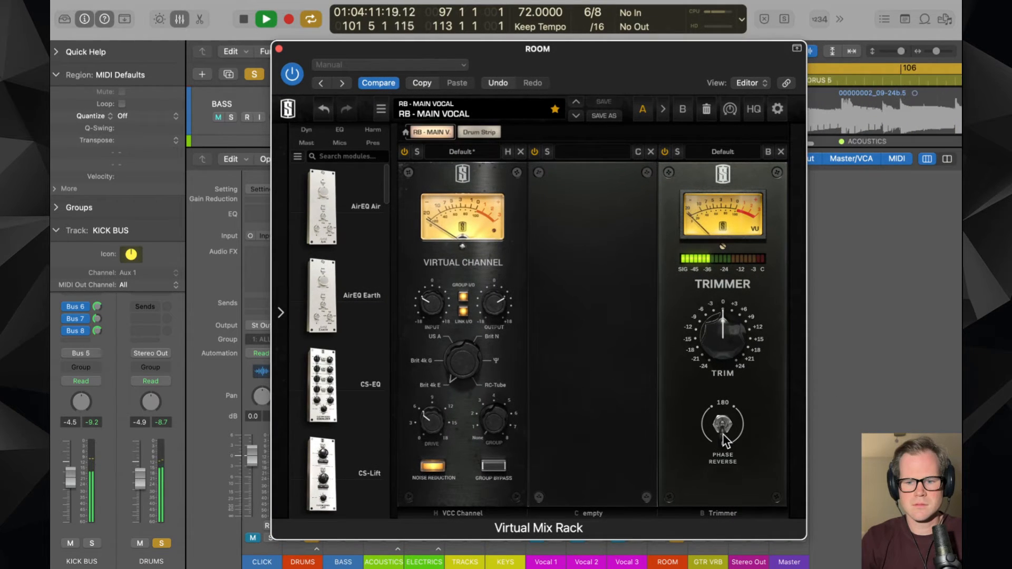
click(723, 435)
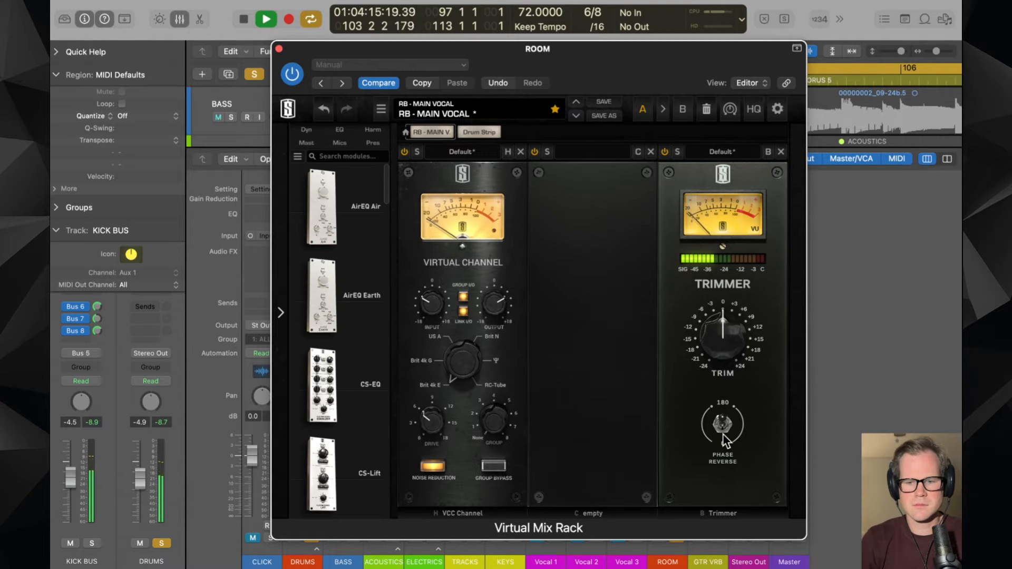
drag(574, 56, 474, 101)
click(624, 475)
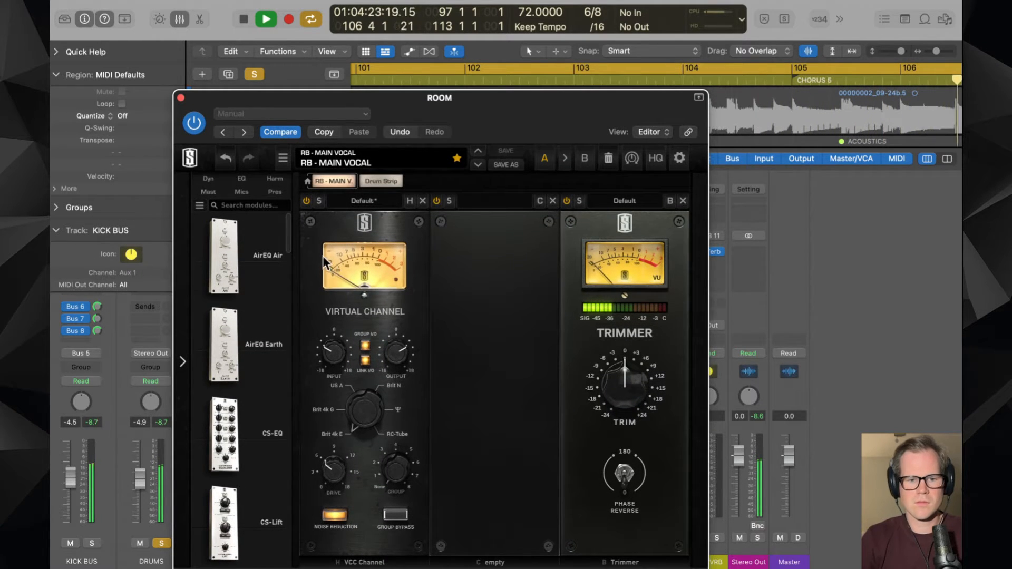
- Add an FG-S EQ module to the empty slot of ROOM's Virtual Mix Rack and close the plug-in
click(238, 181)
scroll(237, 338, down, 5)
drag(226, 530, 458, 463)
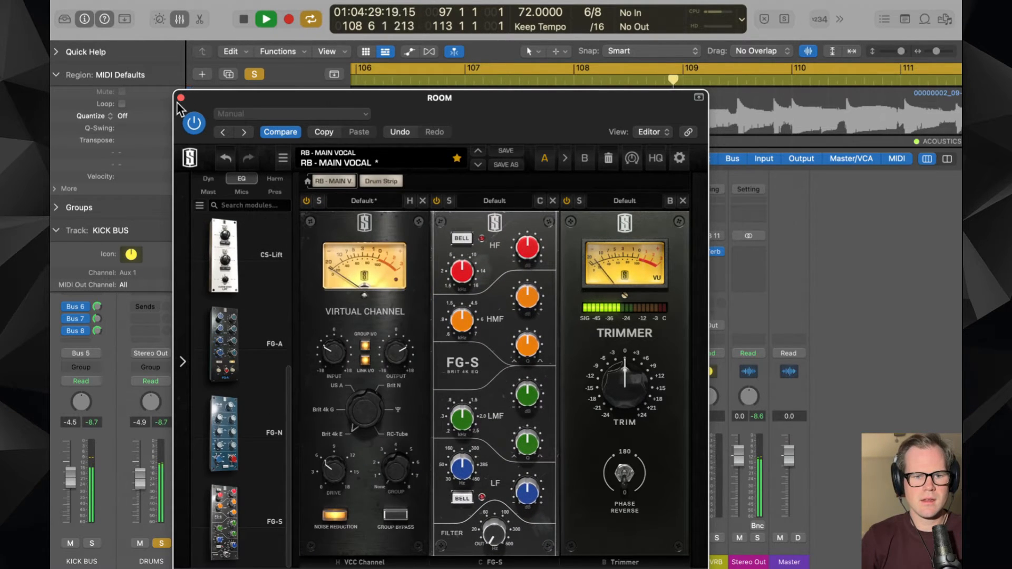
click(180, 98)
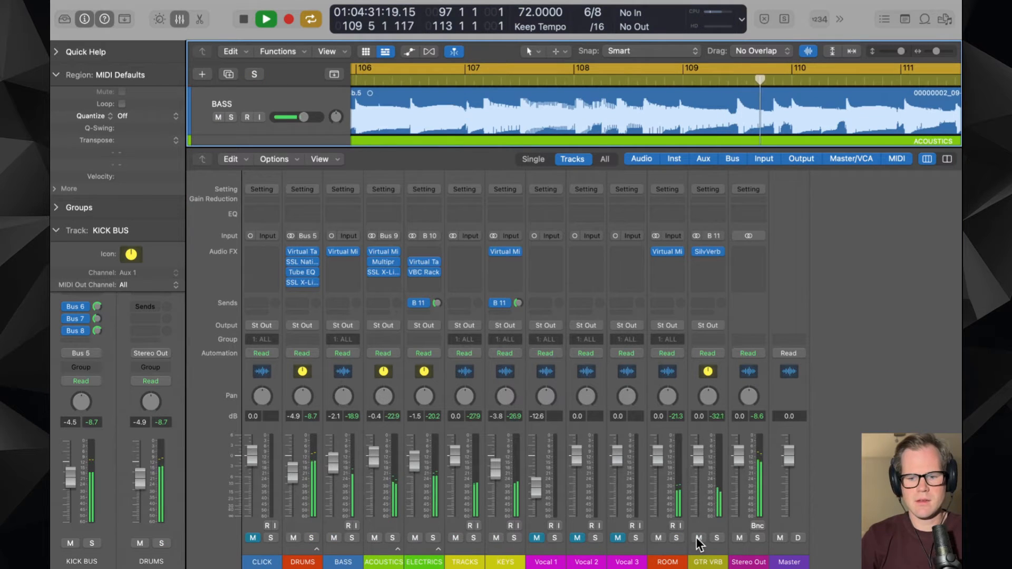
- Solo ROOM and set the FG-S high-pass filter in its Virtual Mix Rack to about 92.1 Hz
click(677, 537)
click(666, 251)
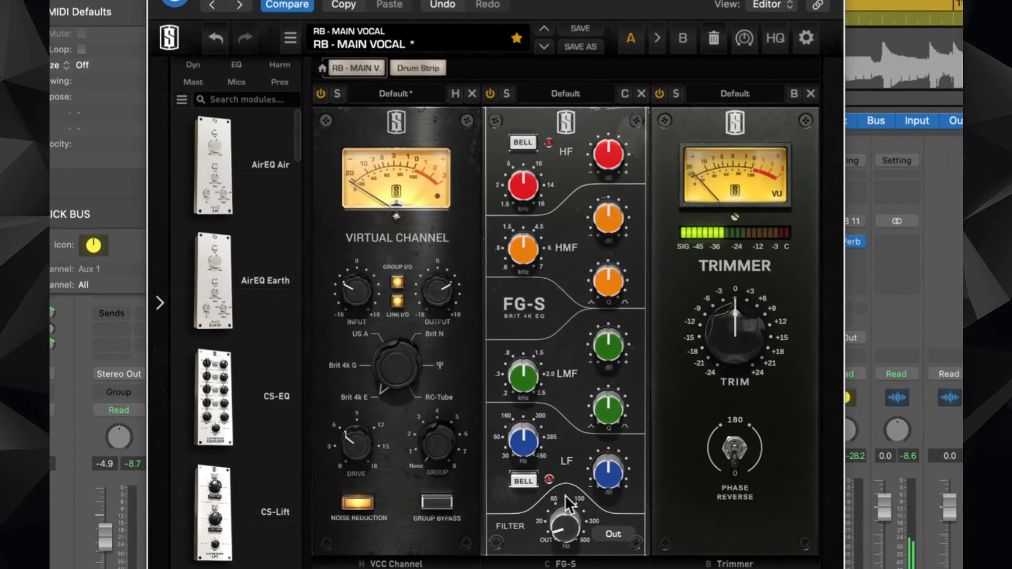
drag(510, 465, 503, 395)
drag(556, 418, 556, 415)
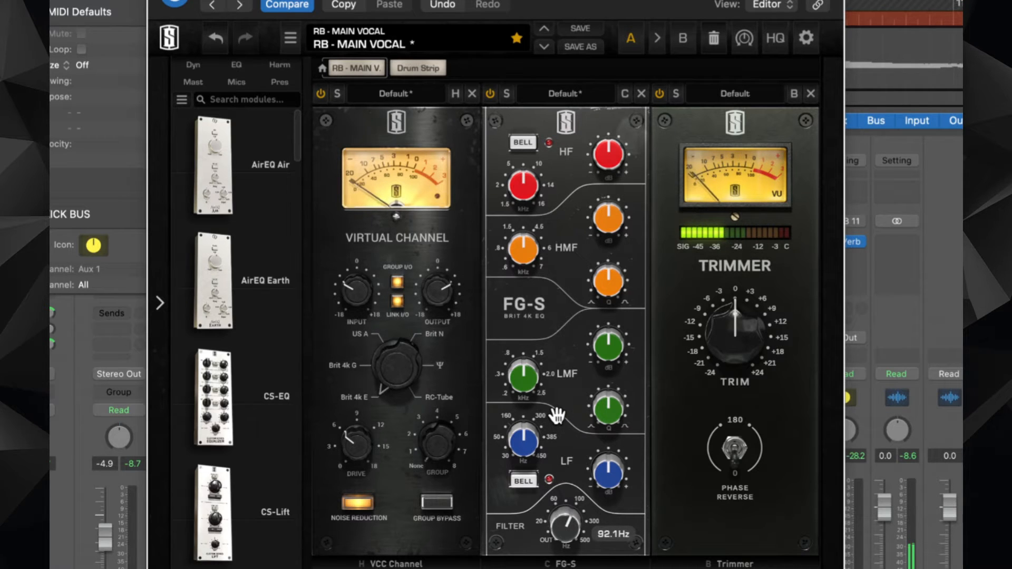
- Shape ROOM's FG-S EQ with the high-pass at about 107 Hz, a narrower low-mid cut of about 6.48 dB and an HF boost of about 2.26 dB
drag(571, 530, 571, 523)
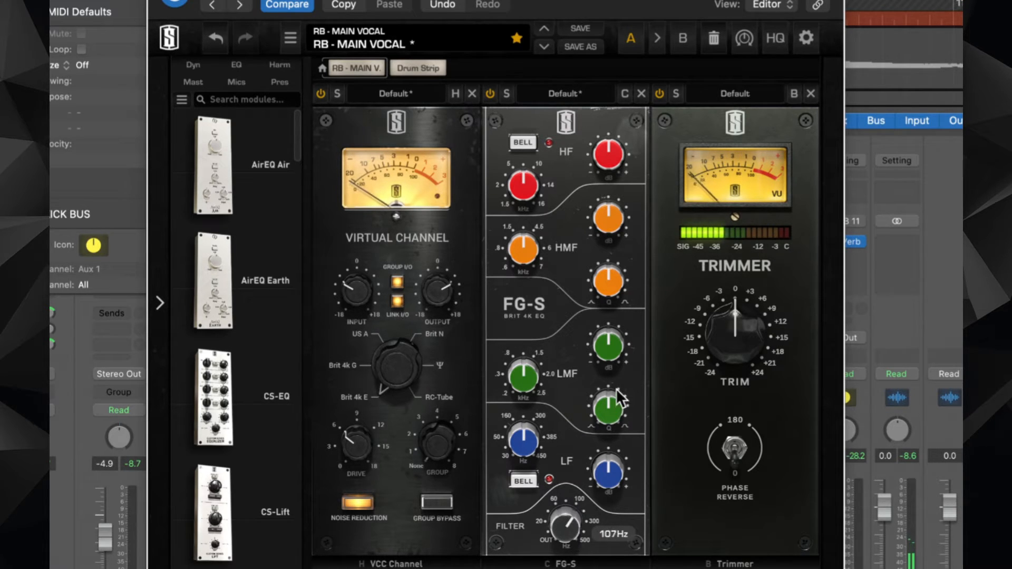
drag(612, 357, 611, 332)
drag(523, 375, 516, 399)
drag(608, 356, 617, 481)
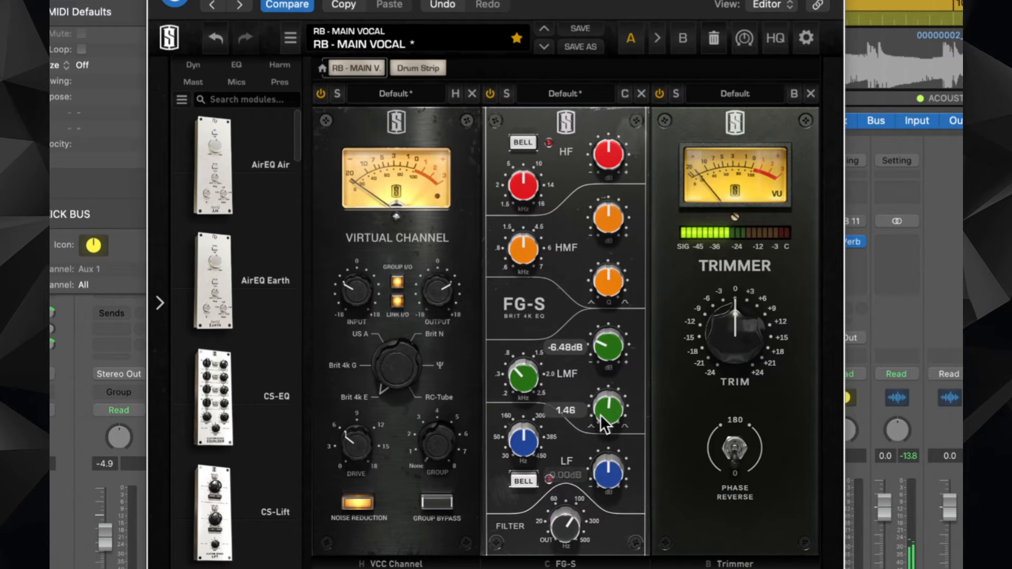
drag(610, 410, 612, 224)
drag(606, 142, 606, 129)
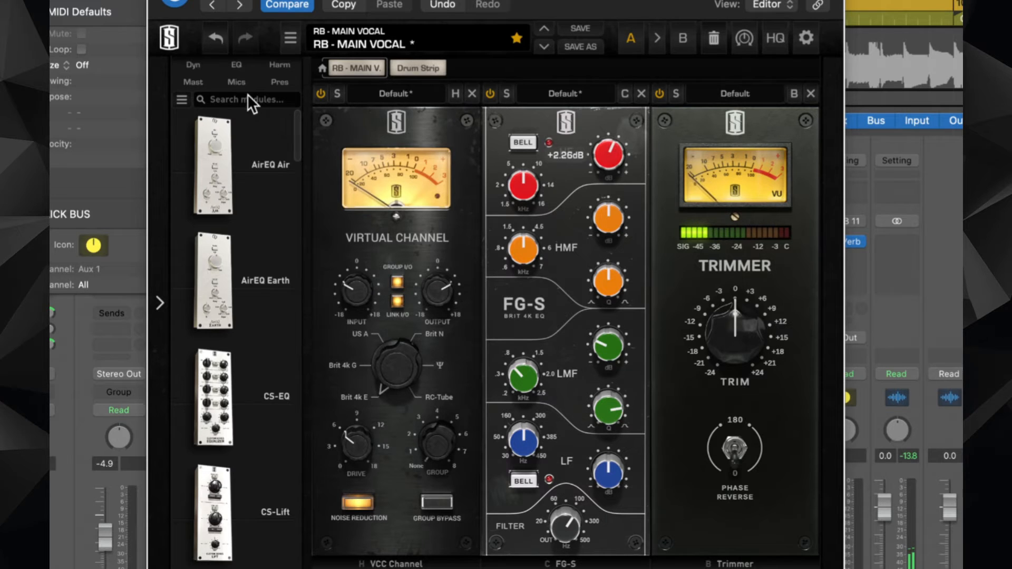
- Add the FG-401 compressor from the dynamics modules between FG-S and Trimmer in ROOM's Virtual Mix Rack
click(194, 64)
scroll(268, 288, down, 10)
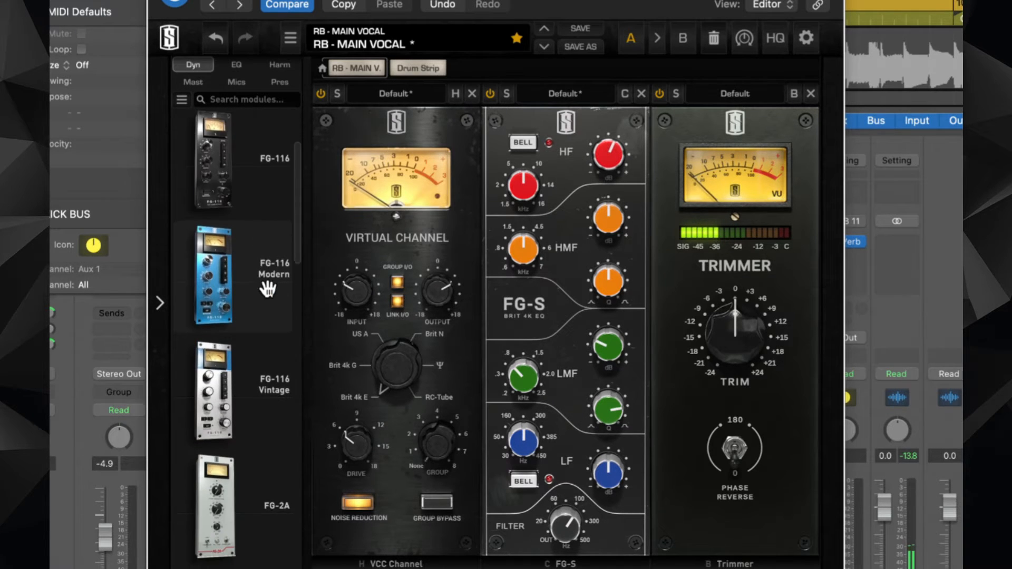
drag(272, 311, 722, 285)
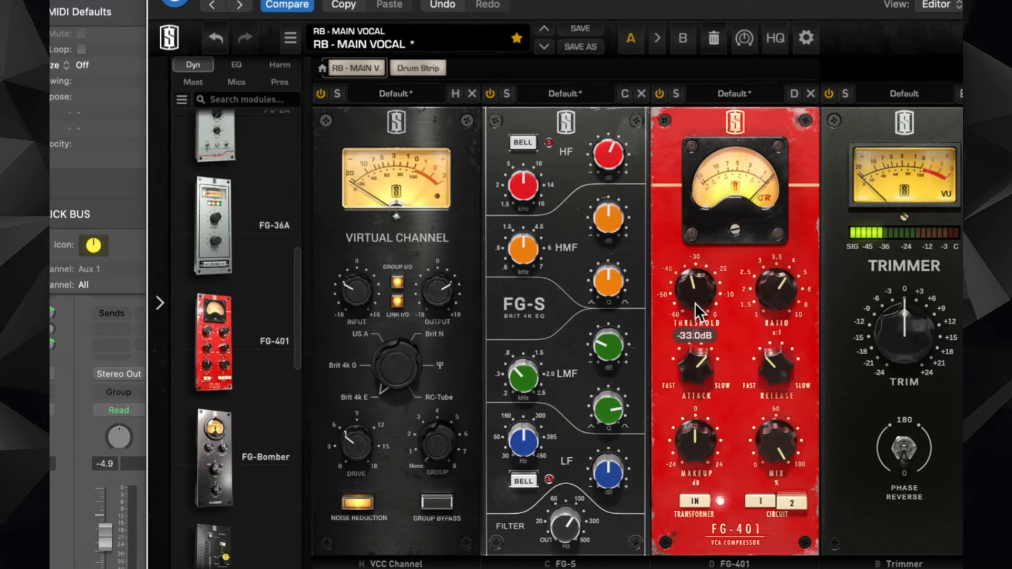
- Dial in ROOM's FG-401 with a lowered threshold, attack 3, release 2, some makeup gain and circuit 2, and unsolo the channel
mouse_move(695, 302)
mouse_down()
mouse_move(700, 319)
mouse_move(697, 302)
mouse_up()
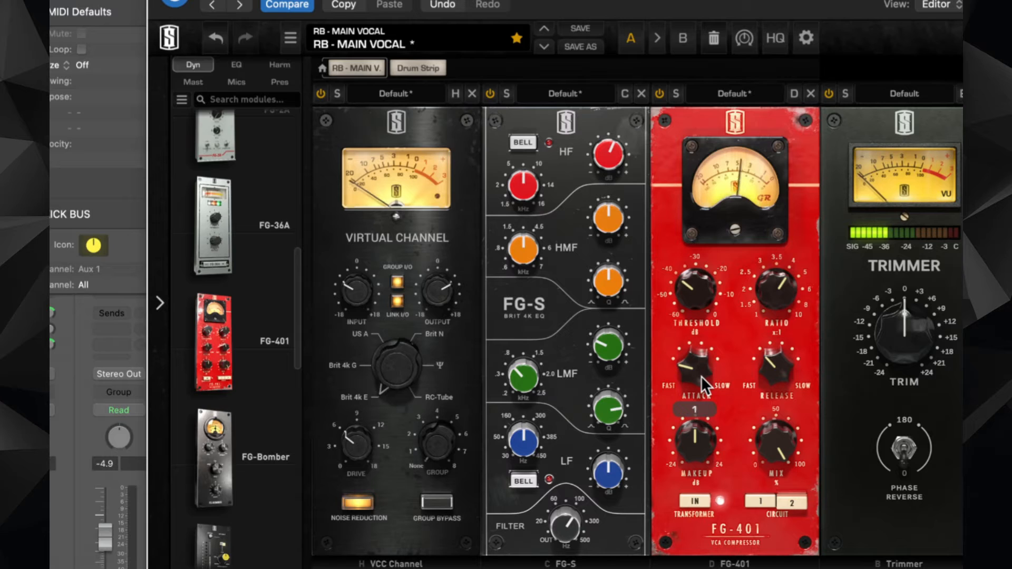
scroll(701, 376, up, 2)
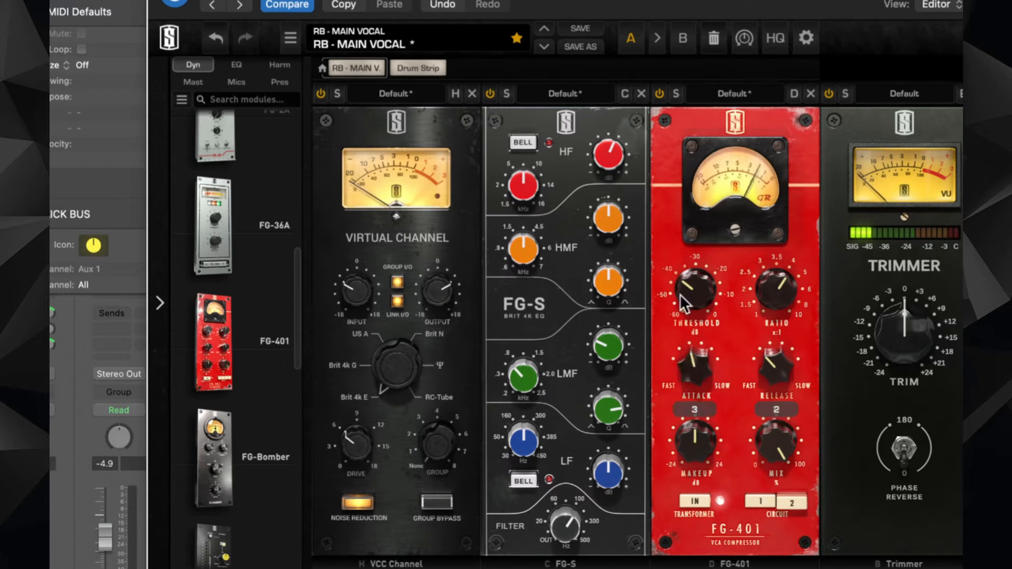
drag(680, 295, 680, 273)
drag(694, 438, 694, 417)
click(789, 502)
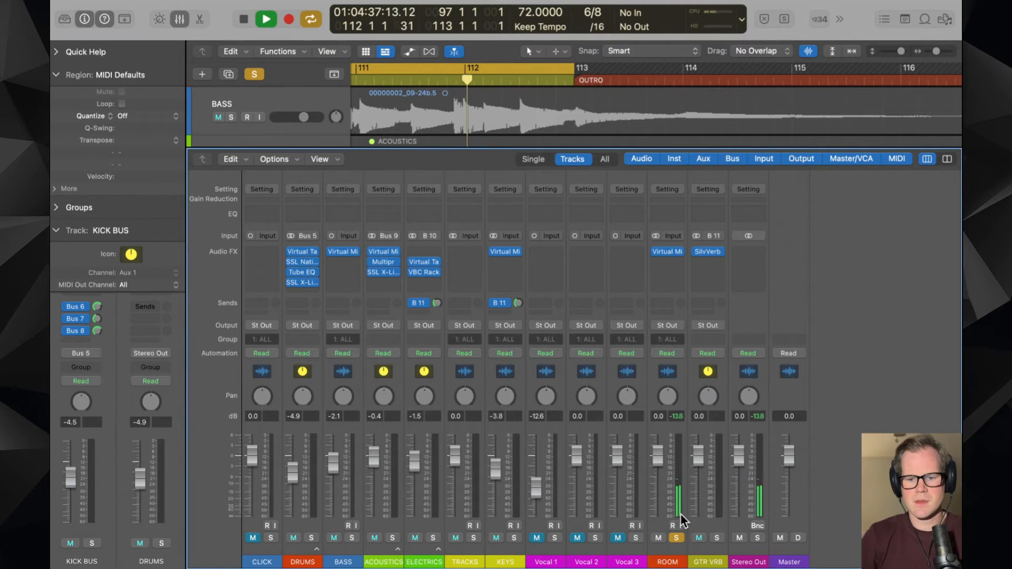
click(677, 537)
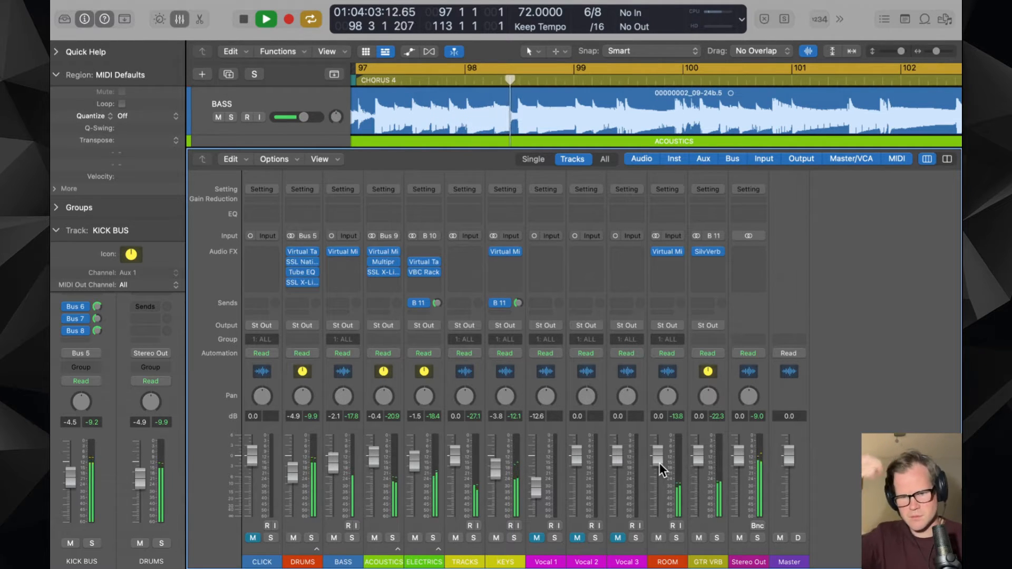
- Reopen ROOM's Virtual Mix Rack and compare the Trimmer's phase settings in the full mix, leaving it at 0
click(672, 257)
click(665, 267)
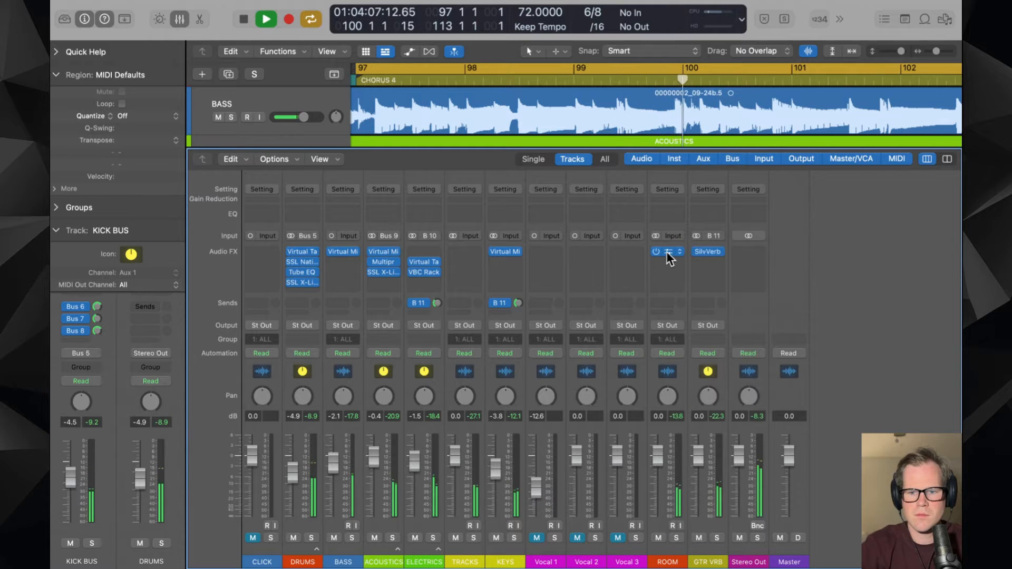
click(666, 252)
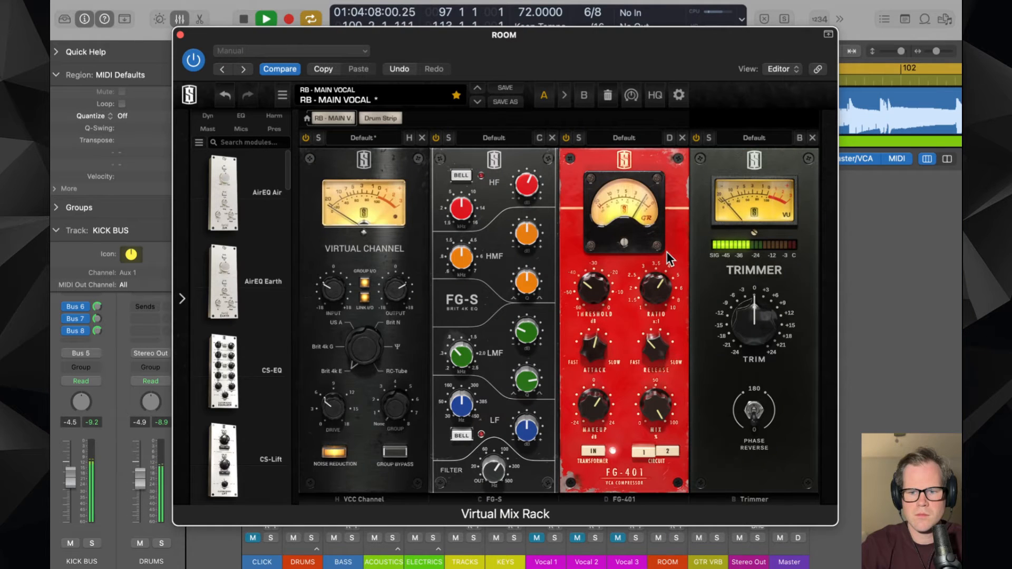
click(754, 411)
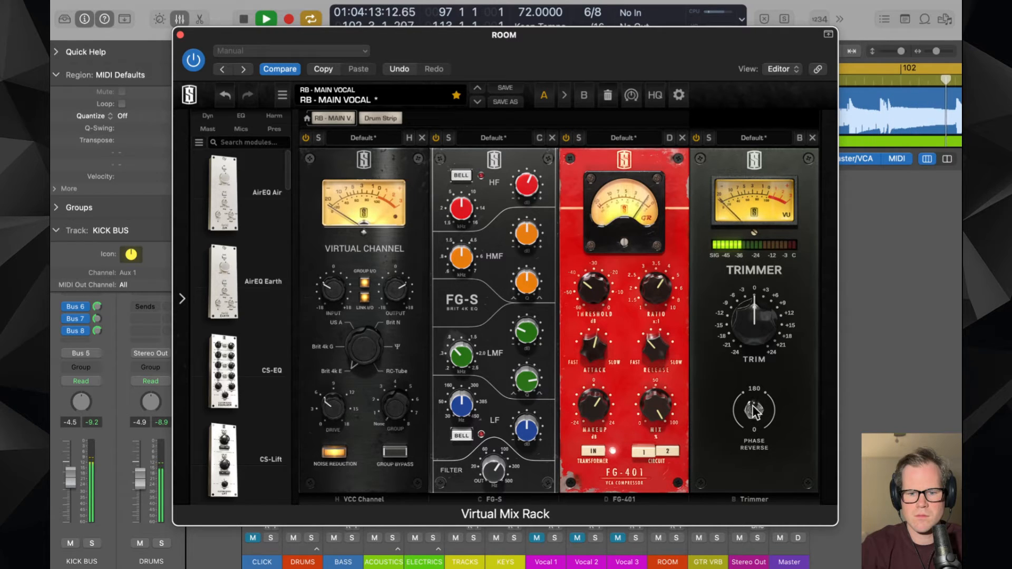
click(753, 411)
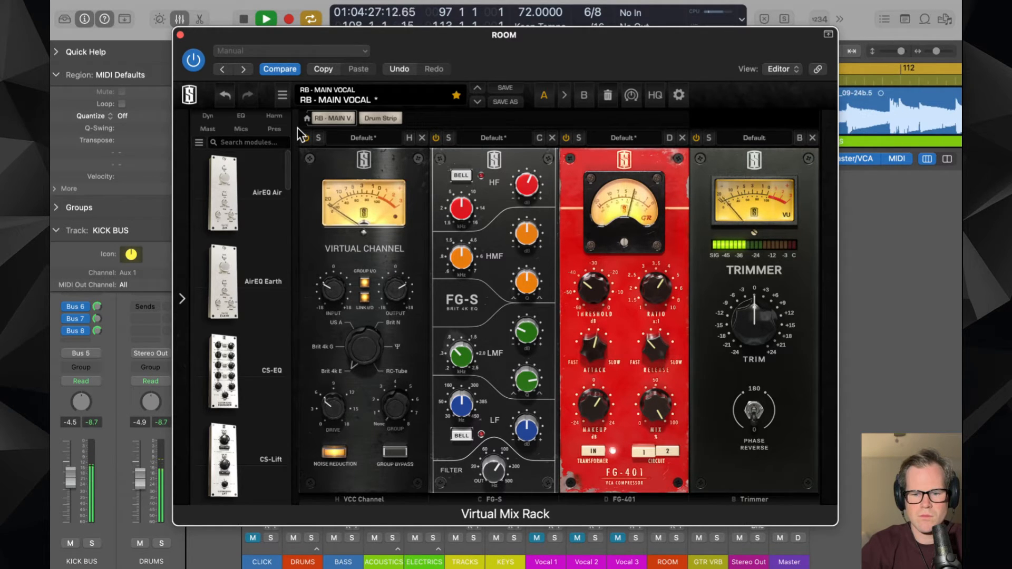
click(181, 36)
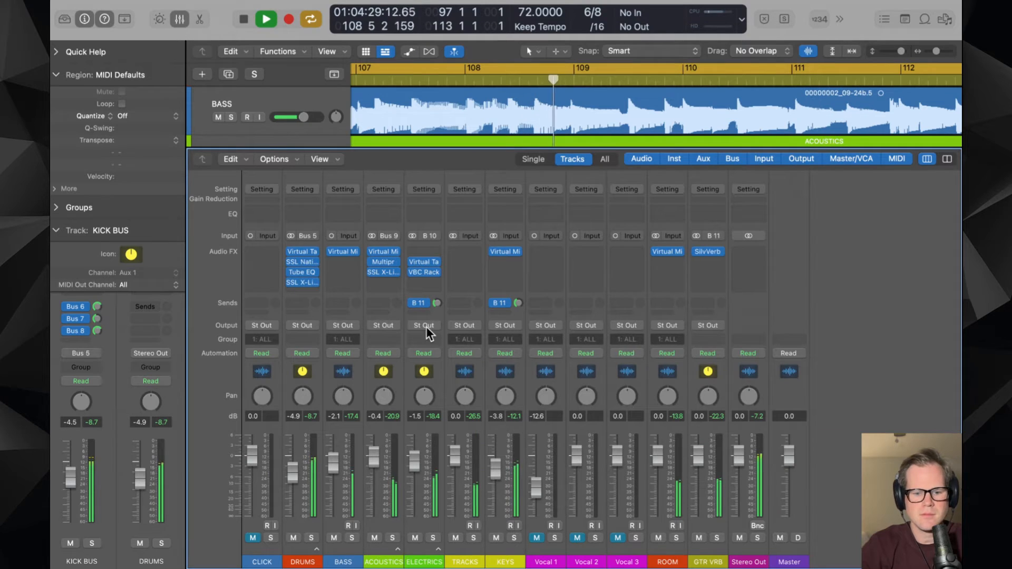
- Expand the DRUMS stack and raise the drum room return's fader to about -10.6 dB against the full mix
key(space)
click(311, 538)
click(315, 548)
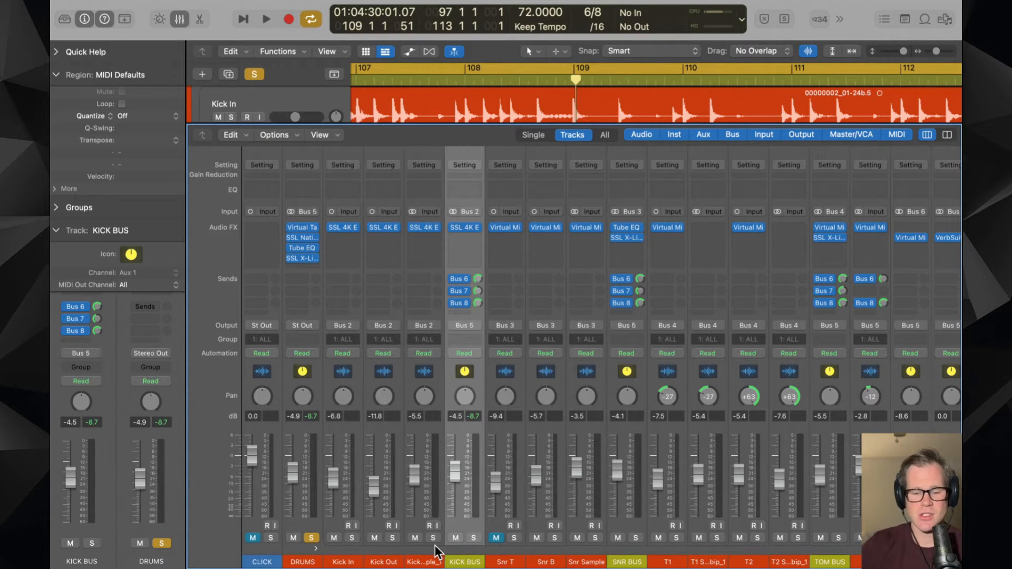
click(311, 538)
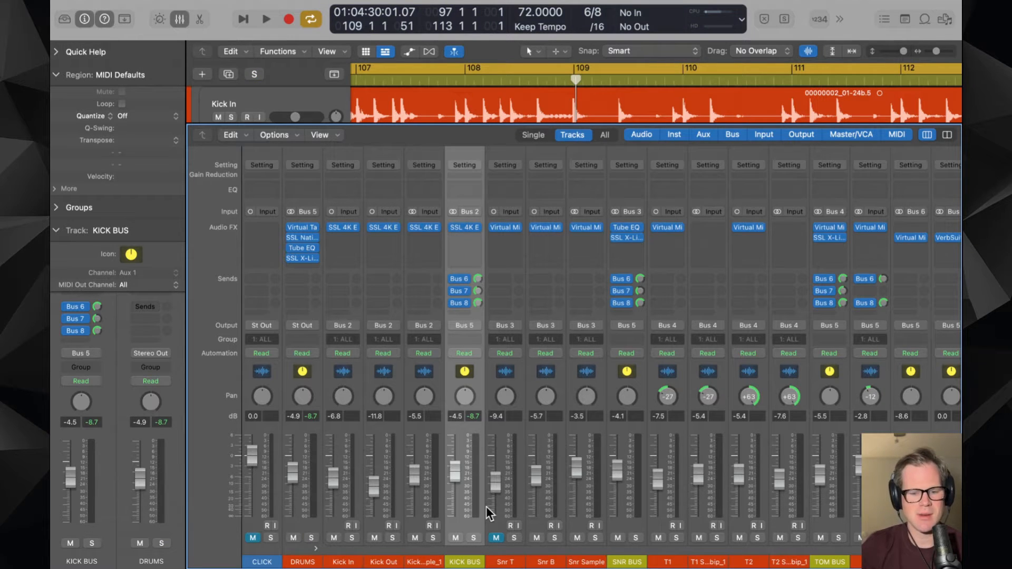
scroll(486, 507, right, 4)
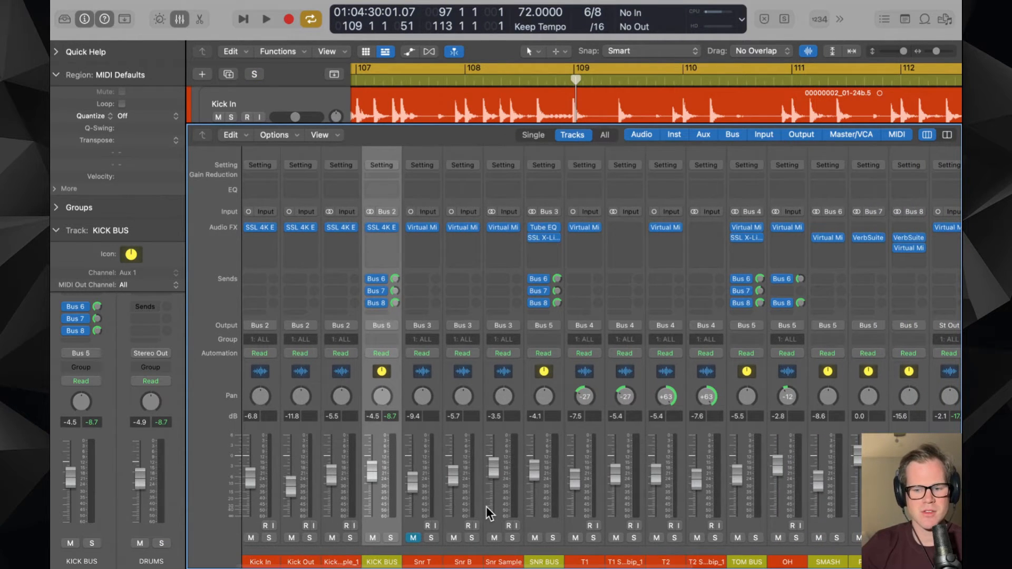
key(space)
scroll(555, 494, right, 6)
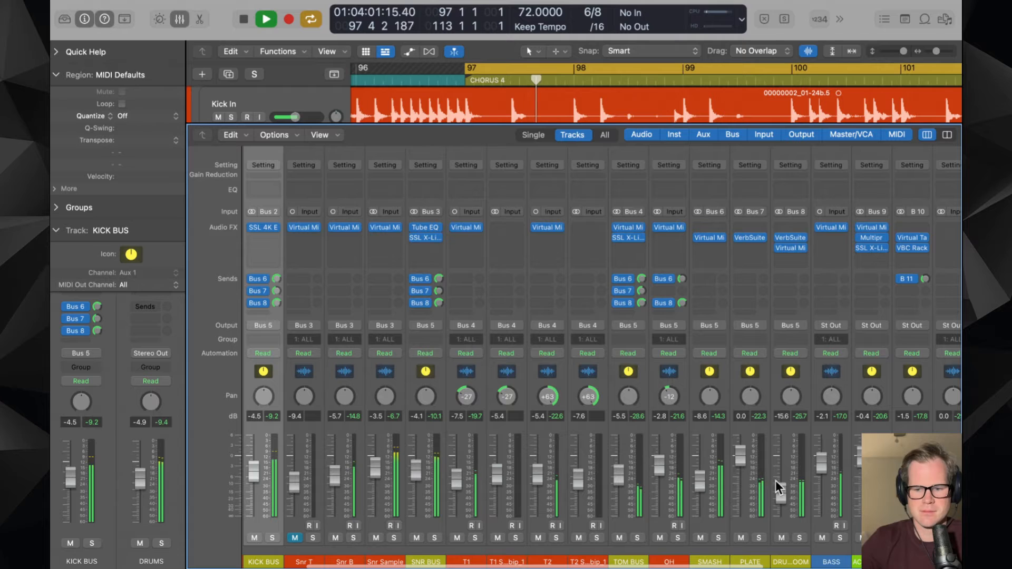
drag(780, 489, 781, 486)
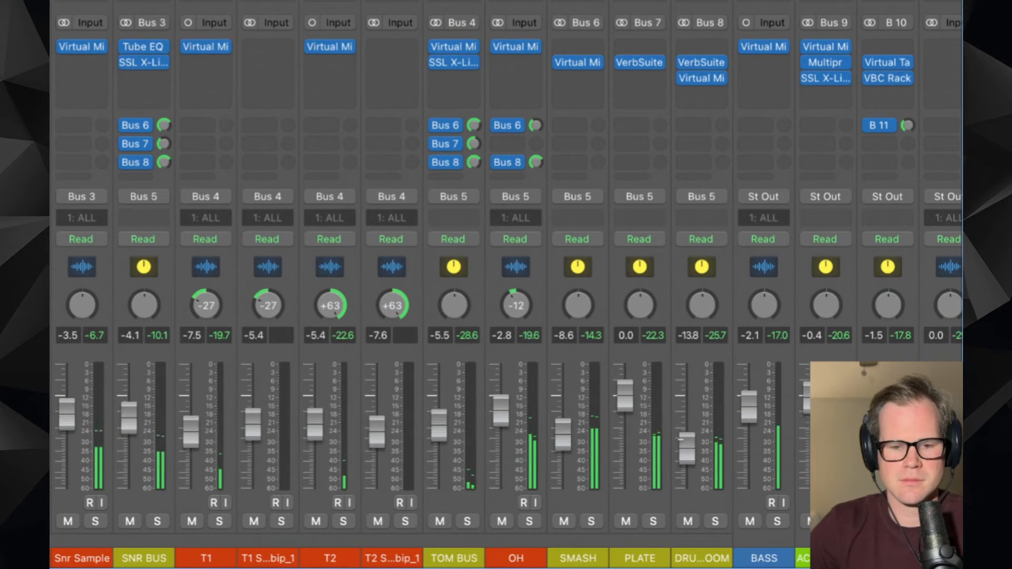
drag(687, 448, 695, 427)
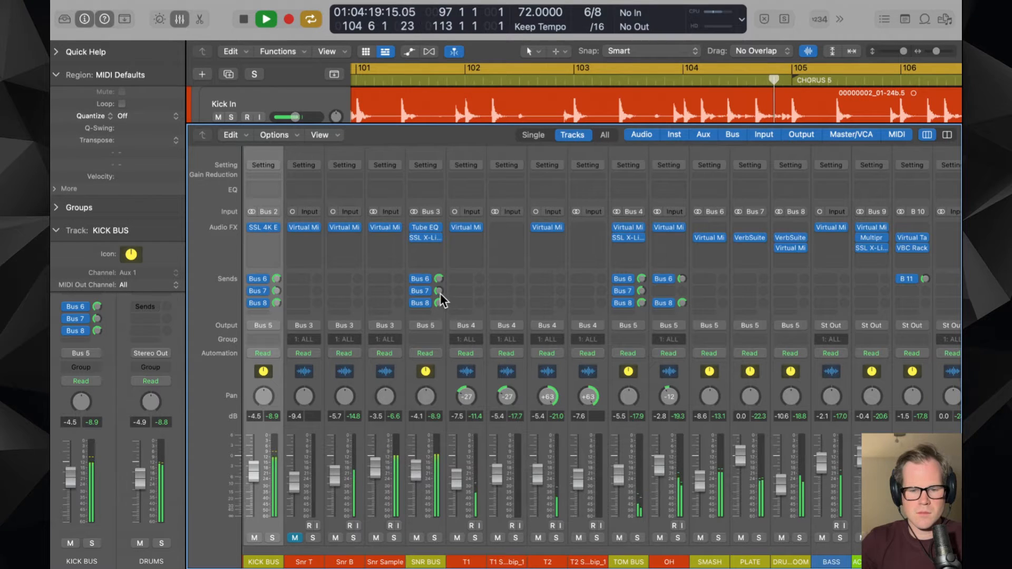
- Raise the Bus 7 plate sends on SNR BUS and TOM BUS, with the tom send at -4.1 dB, and adjust KICK BUS's Bus 7 send
drag(438, 291, 438, 289)
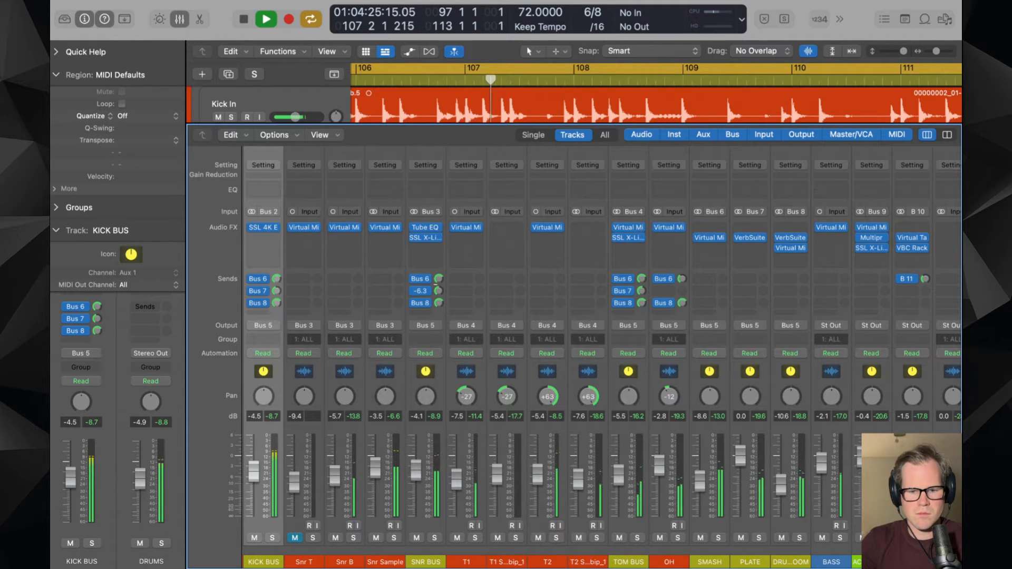
drag(436, 285, 436, 283)
click(638, 285)
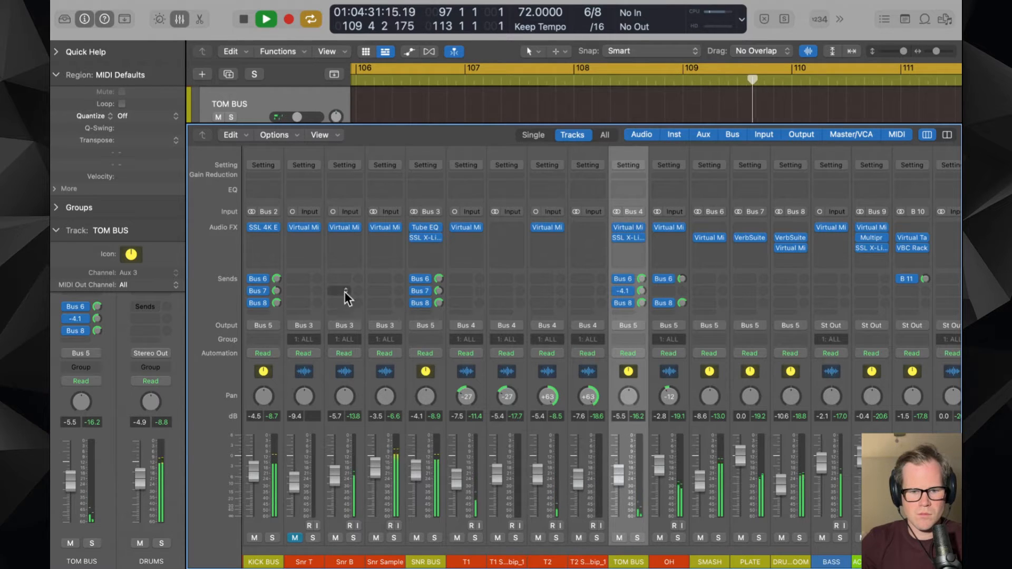
drag(277, 287, 277, 310)
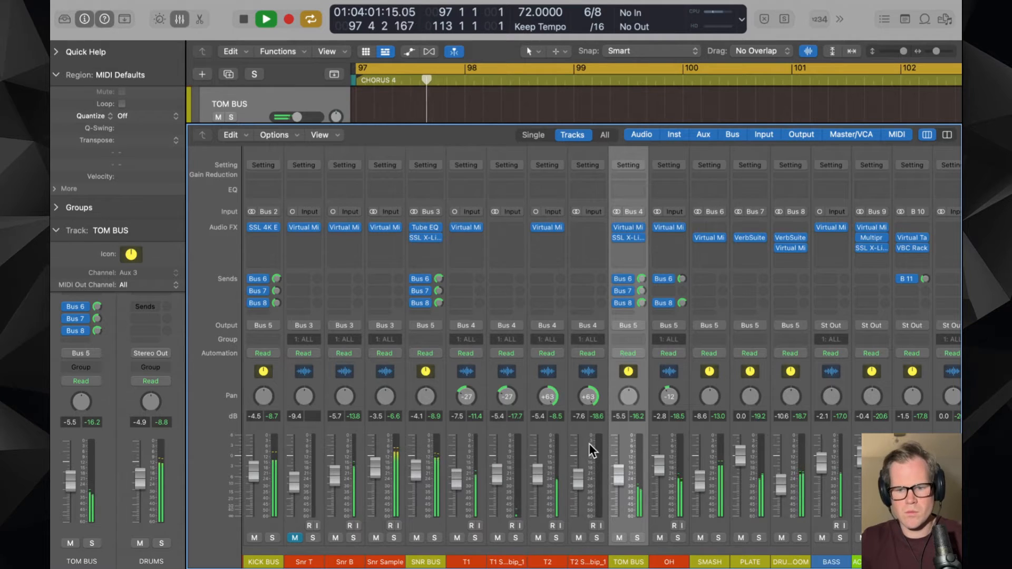
- Collapse the DRUMS stack and raise the DRUMS fader to -4.6 dB
scroll(448, 472, left, 3)
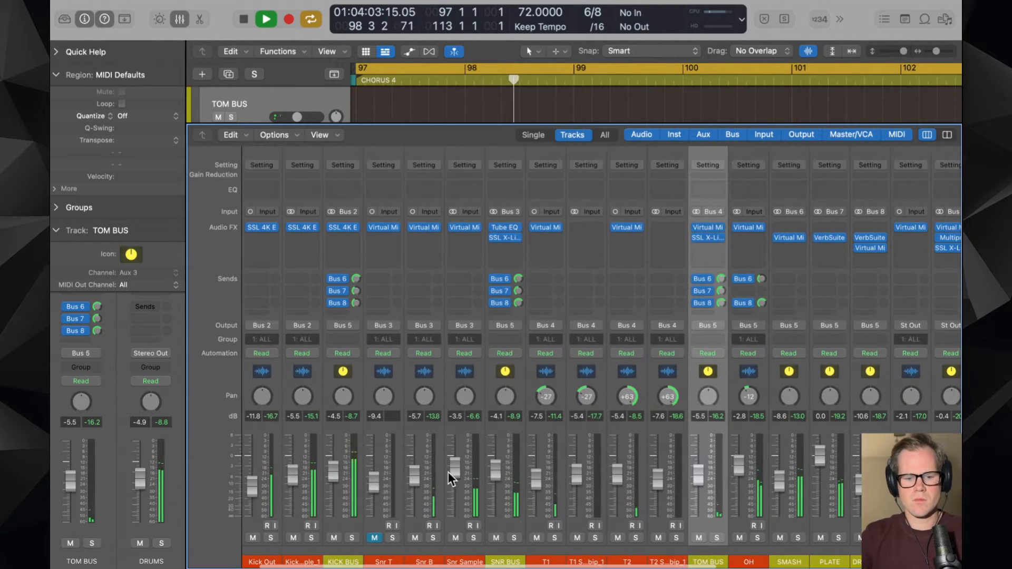
scroll(448, 472, left, 3)
click(300, 548)
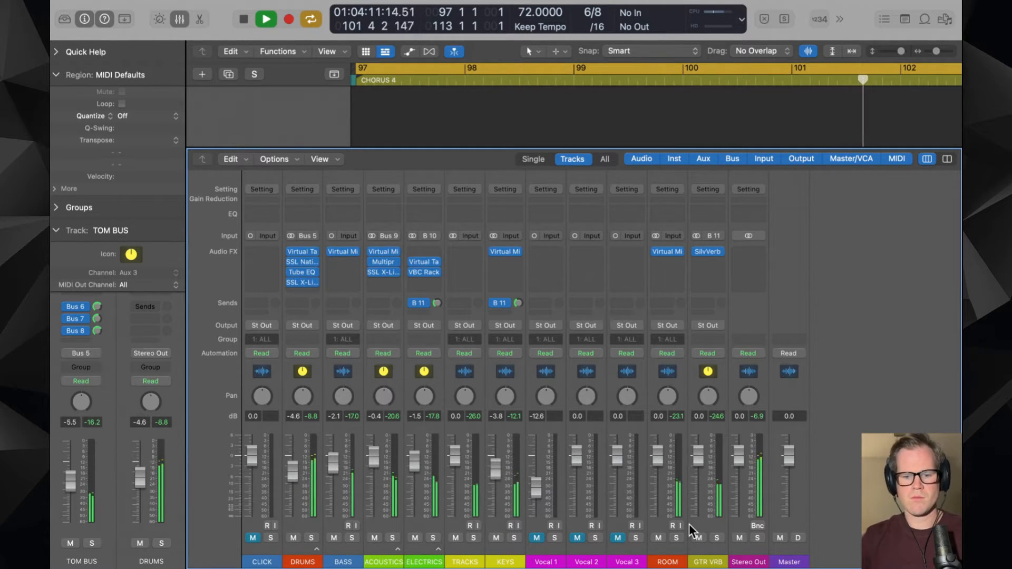
key(space)
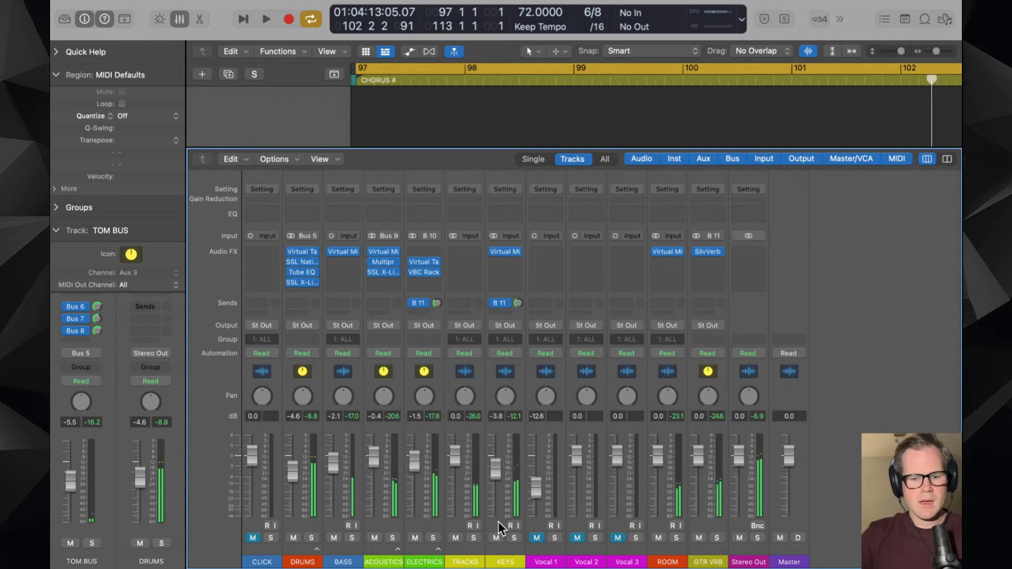
- Solo the TRACKS channel and insert Virtual Mix Rack on it
click(474, 536)
key(space)
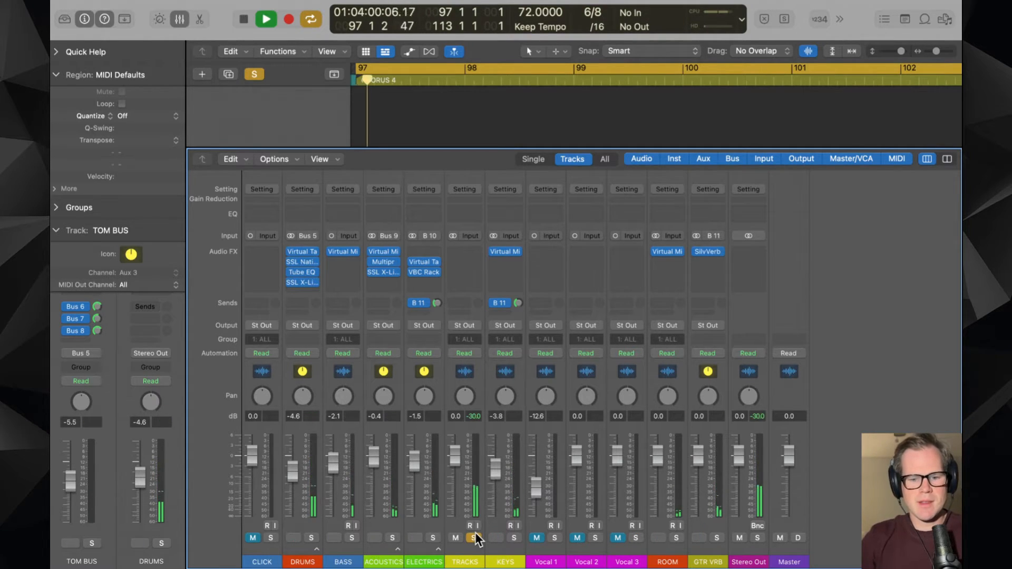
click(466, 264)
mouse_move(507, 292)
click(583, 296)
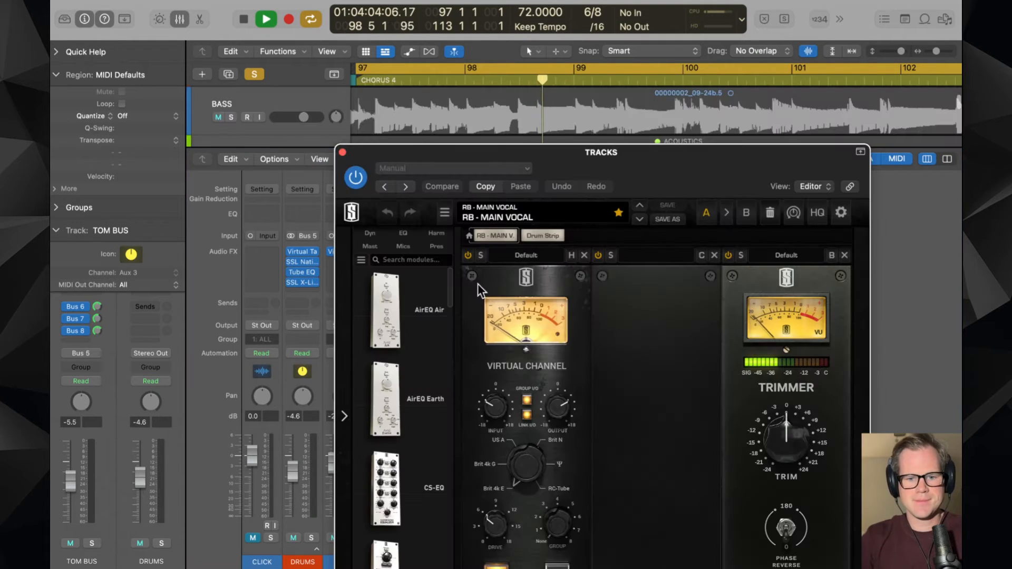
- Place a Trimmer ahead of the Virtual Channel module on TRACKS, set its trim to about +8.02 dB and close the plug-in
drag(614, 175, 555, 165)
drag(727, 269, 474, 271)
drag(470, 411, 470, 387)
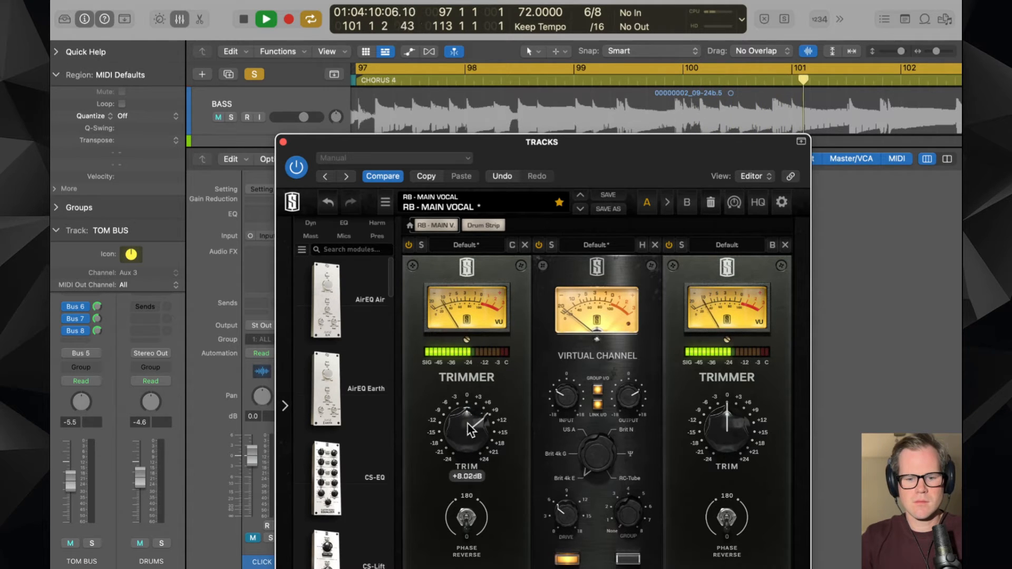
click(283, 142)
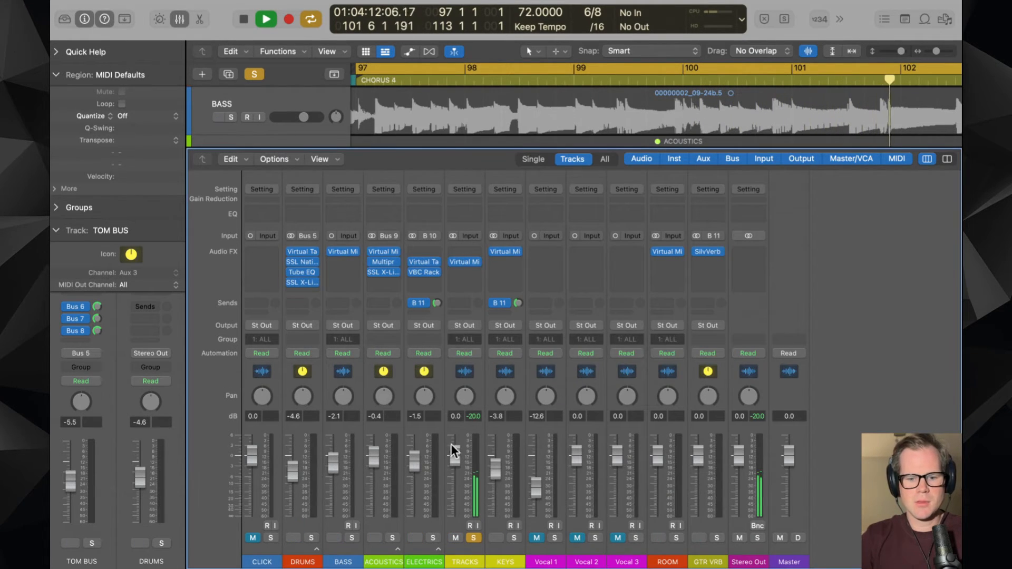
- Unsolo TRACKS and lower its fader to -1.1 dB in the full mix
click(478, 536)
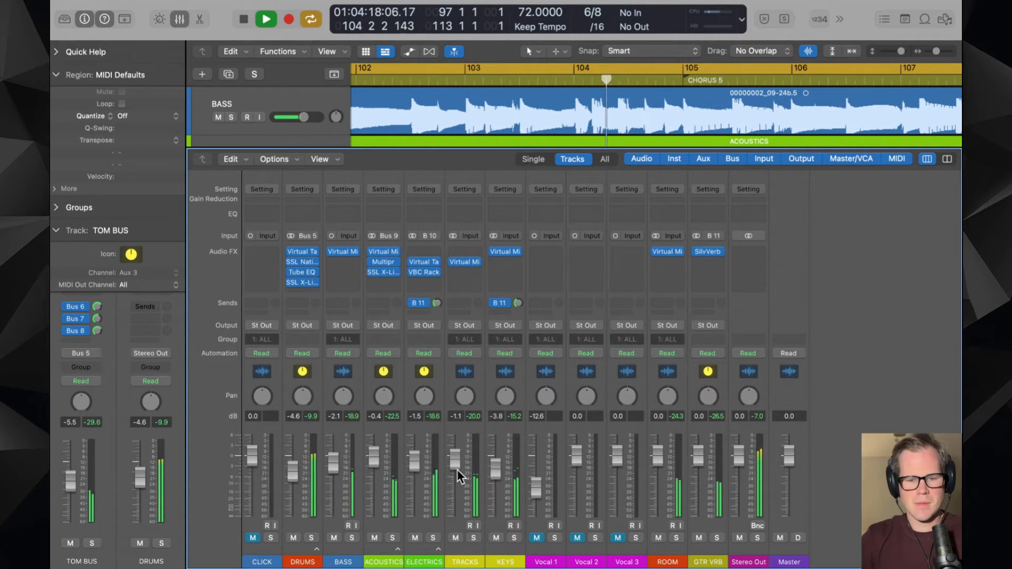
key(space)
- Copy the VBC Rack from ELECTRICS onto TRACKS and open it with its whole window in view
drag(423, 272, 460, 273)
click(460, 273)
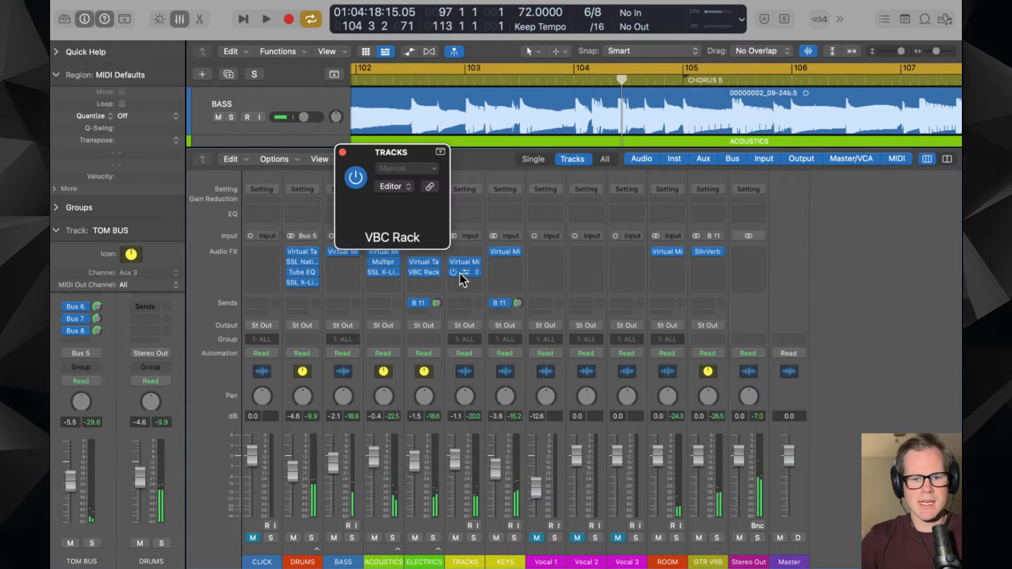
drag(635, 176, 575, 103)
- Set the FG-MU threshold in TRACKS's VBC Rack to about -31.0, close the plug-in and raise the TRACKS fader to -0.4 dB
key(space)
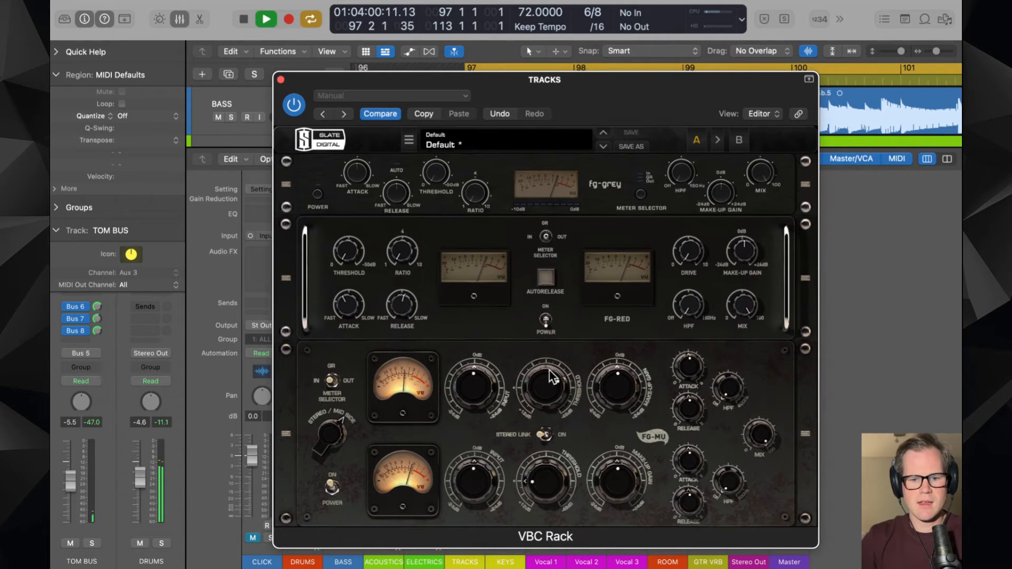
mouse_move(553, 374)
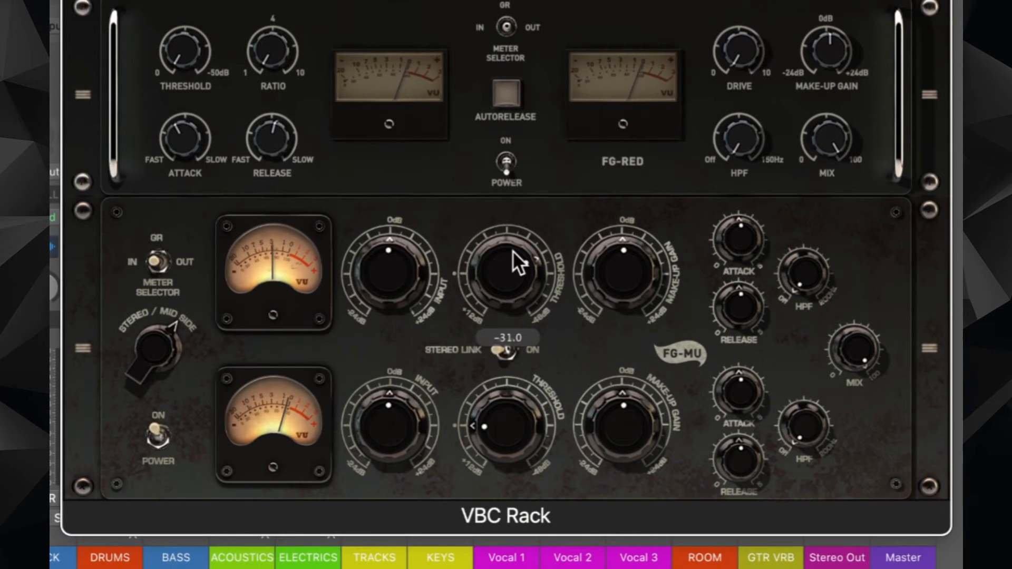
drag(543, 353, 543, 344)
drag(512, 237, 513, 233)
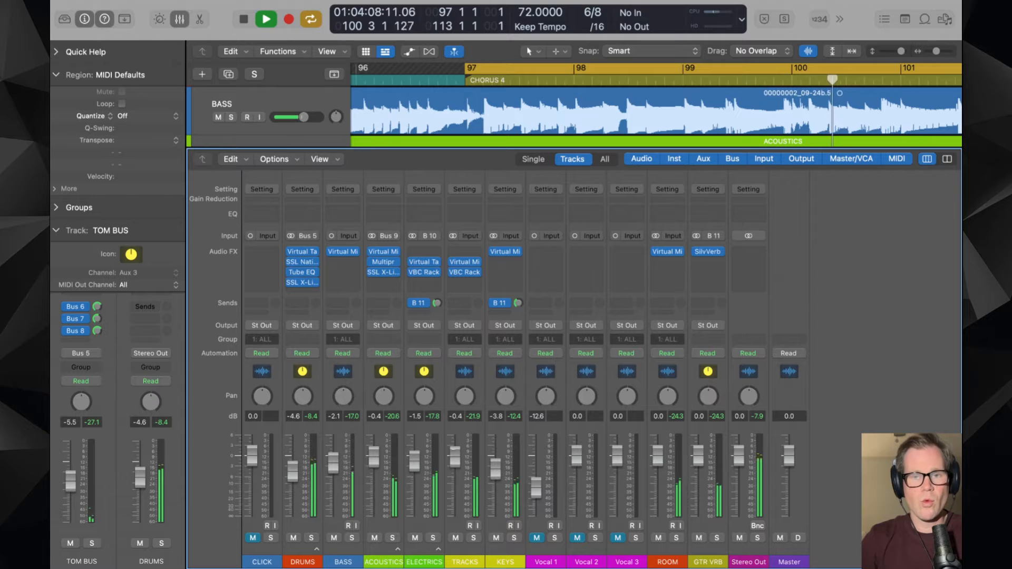
- Raise the TRACKS fader to 1.0 dB and add an FG-S EQ after the Virtual Channel in that channel's Virtual Mix Rack
drag(454, 449, 453, 440)
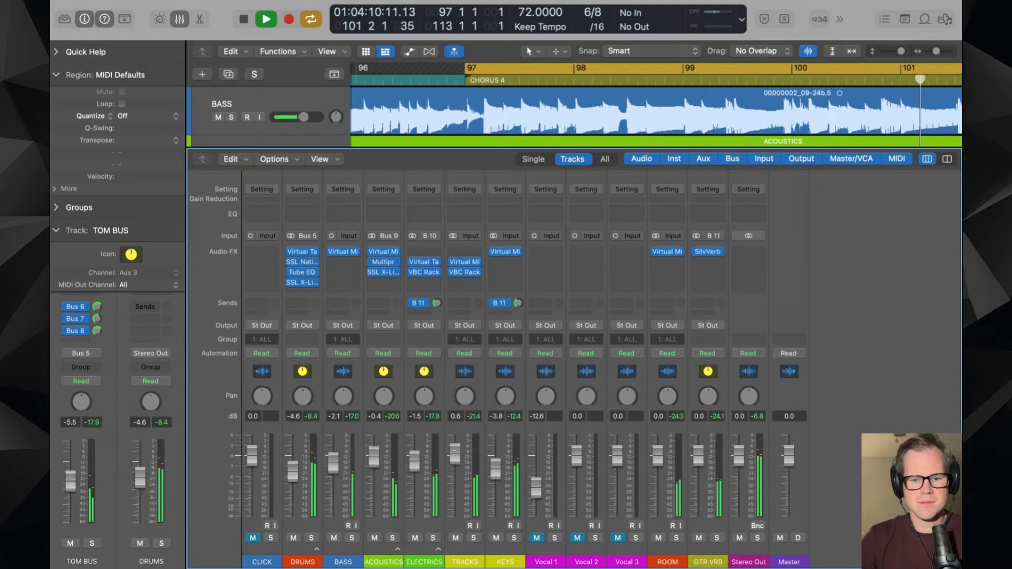
key(space)
click(466, 267)
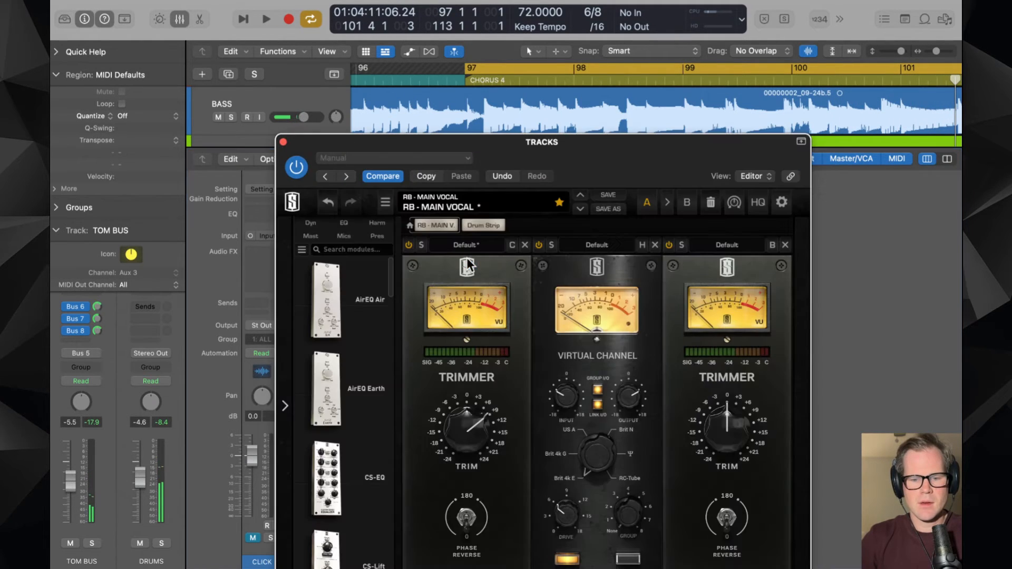
drag(591, 170, 554, 125)
click(306, 178)
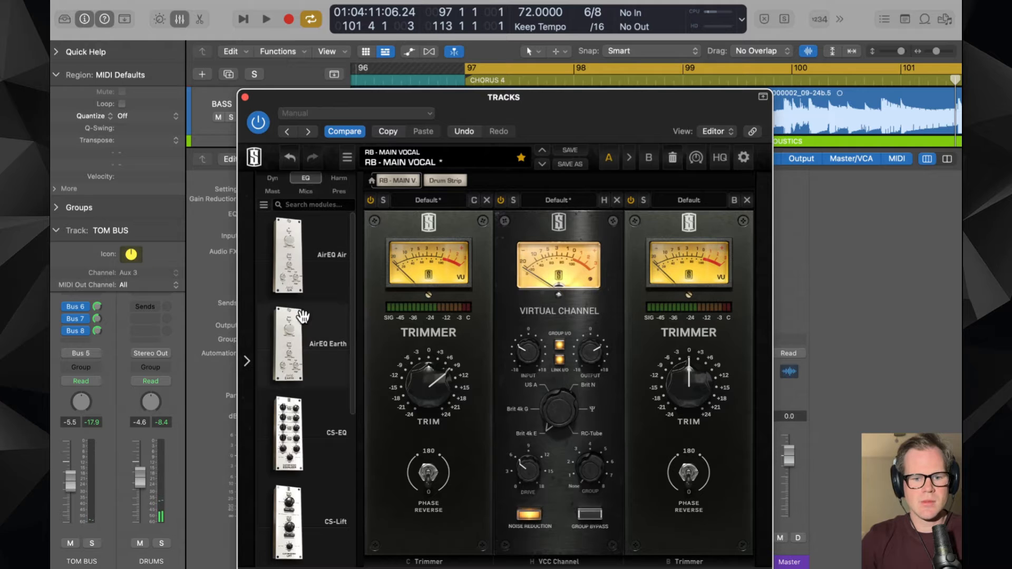
scroll(302, 474, down, 5)
drag(302, 505, 656, 362)
- Boost the HF band of the FG-S EQ on TRACKS while the mix plays
key(space)
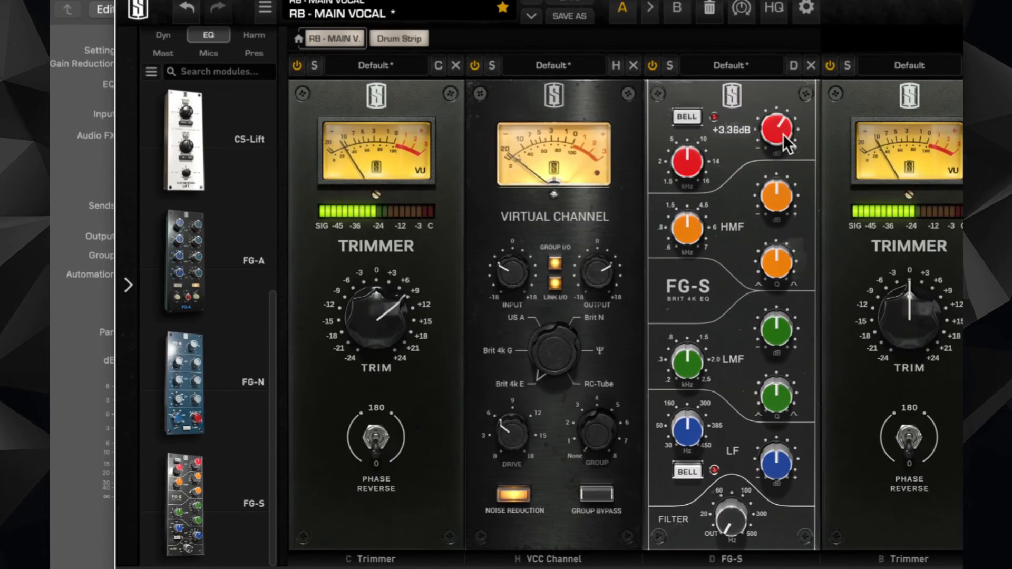
drag(727, 250, 728, 248)
drag(785, 130, 787, 123)
- Cut the FG-S EQ's LMF band at about 638 Hz, adjust its Q, and close the TRACKS plug-in
drag(780, 315, 780, 280)
mouse_move(698, 376)
drag(701, 375, 700, 401)
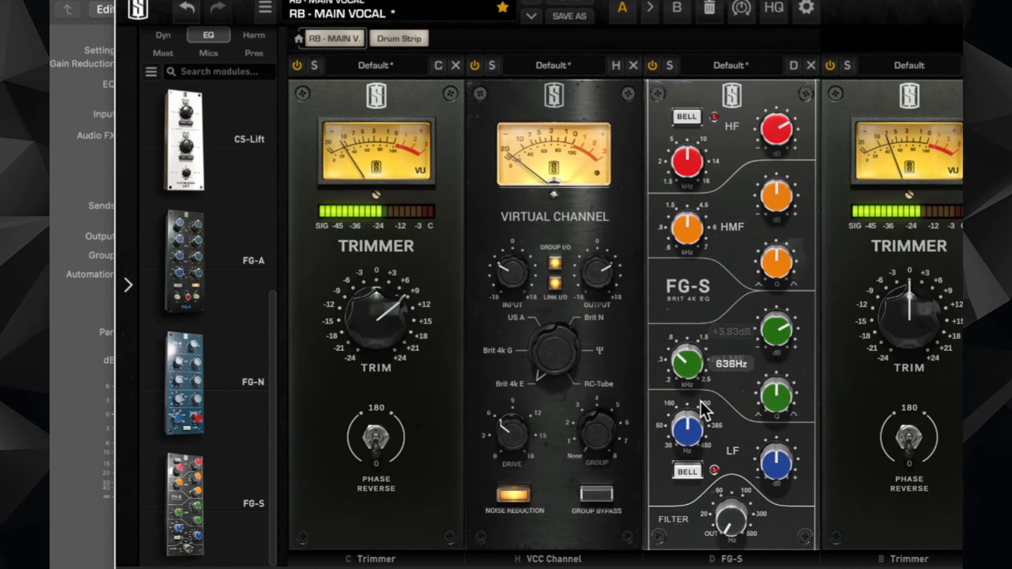
drag(776, 337, 775, 377)
mouse_move(775, 385)
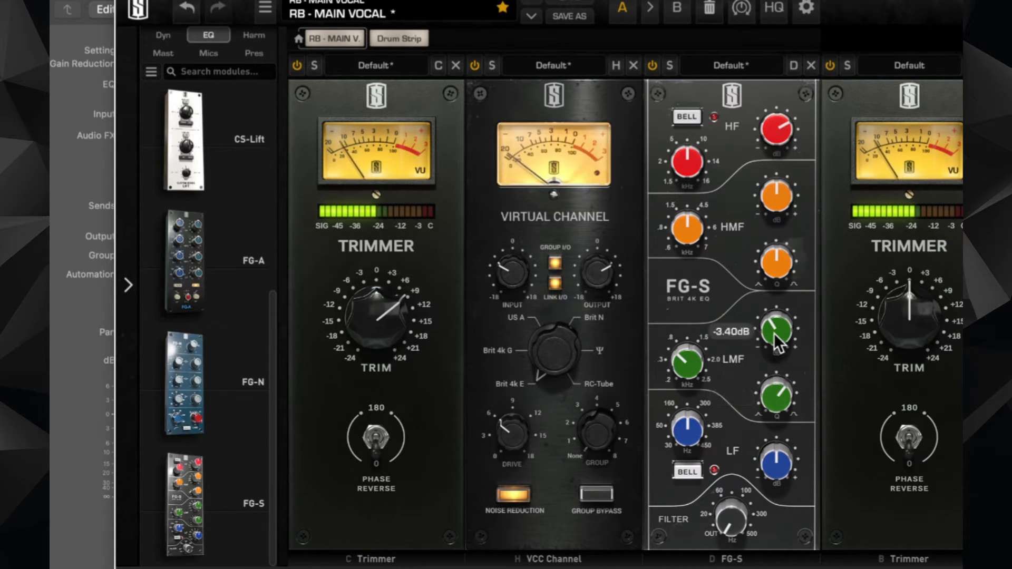
drag(774, 334, 774, 327)
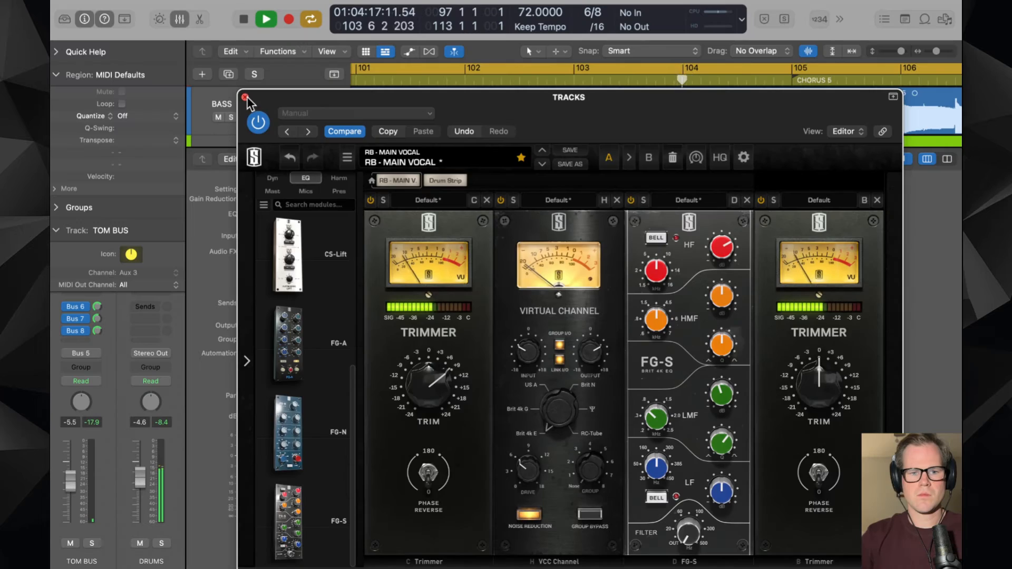
click(246, 99)
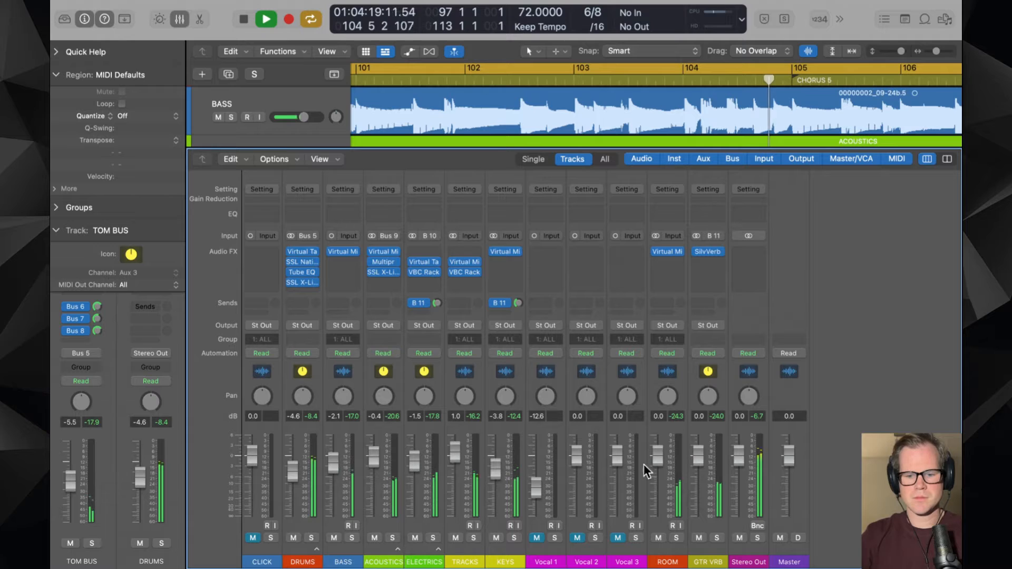
key(space)
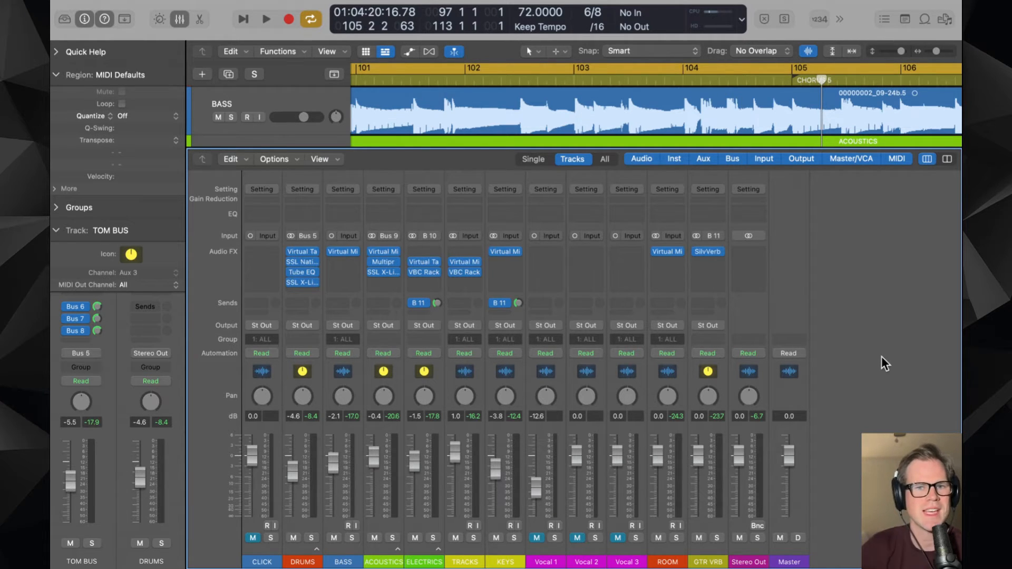
- Insert a stereo SSL Native Bus Compressor 2 on the Stereo Out channel
click(748, 266)
mouse_move(763, 307)
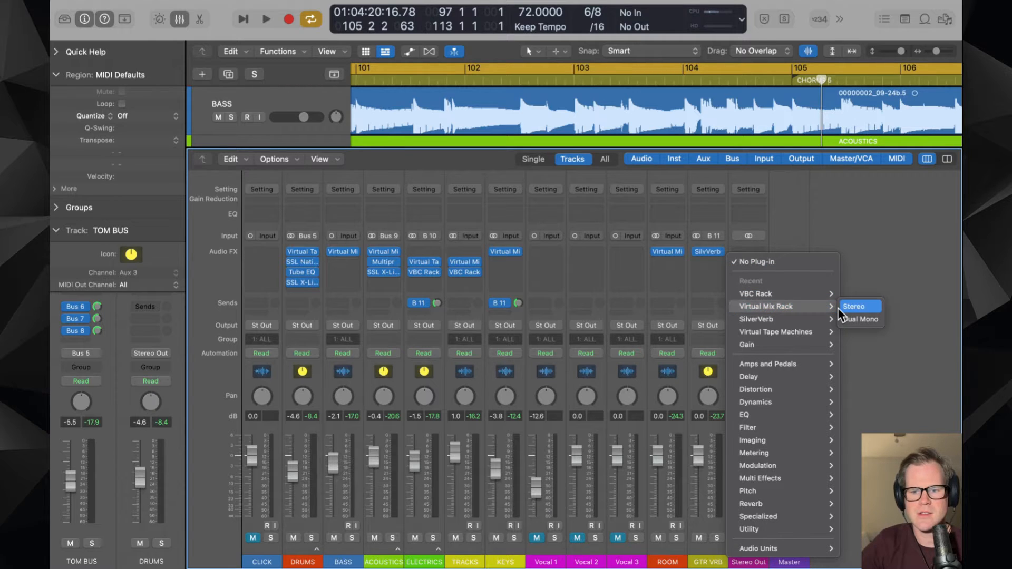
mouse_move(762, 550)
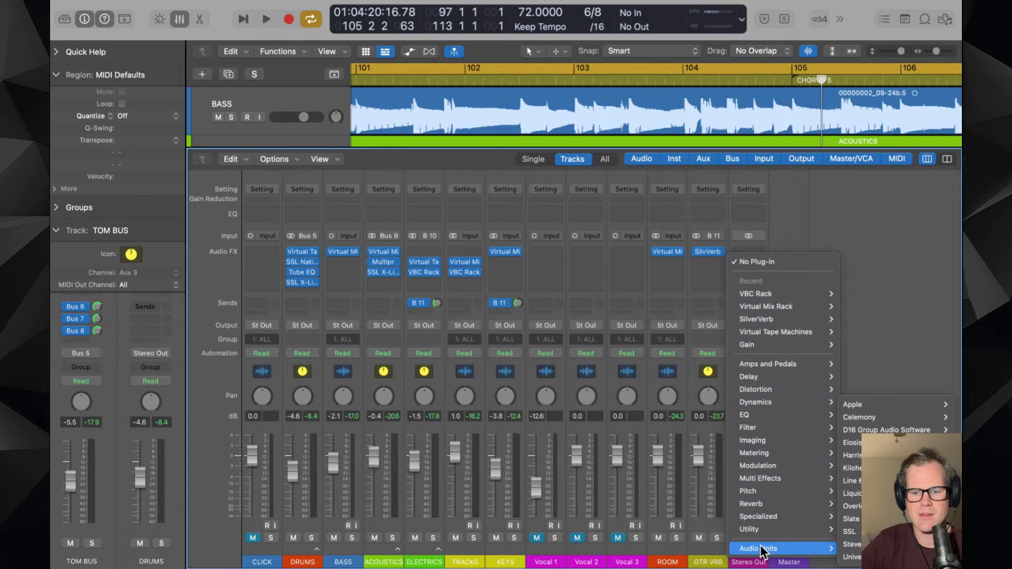
mouse_move(850, 532)
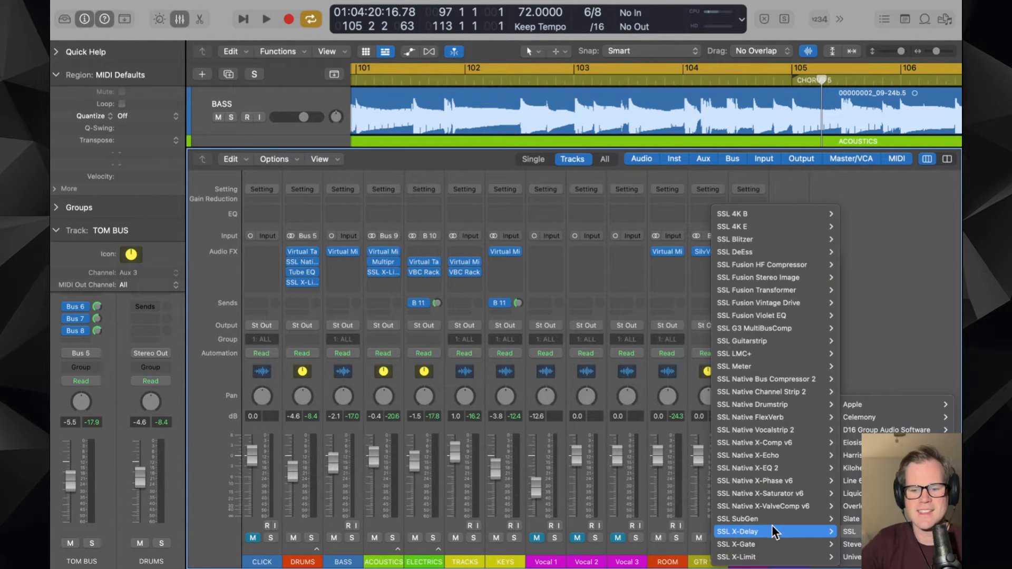
mouse_move(761, 356)
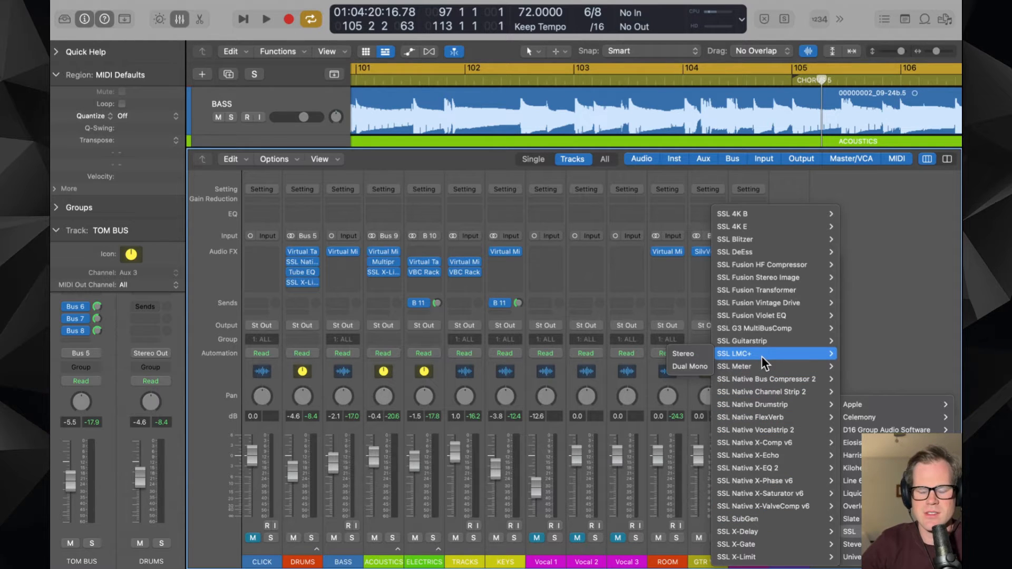
mouse_move(727, 390)
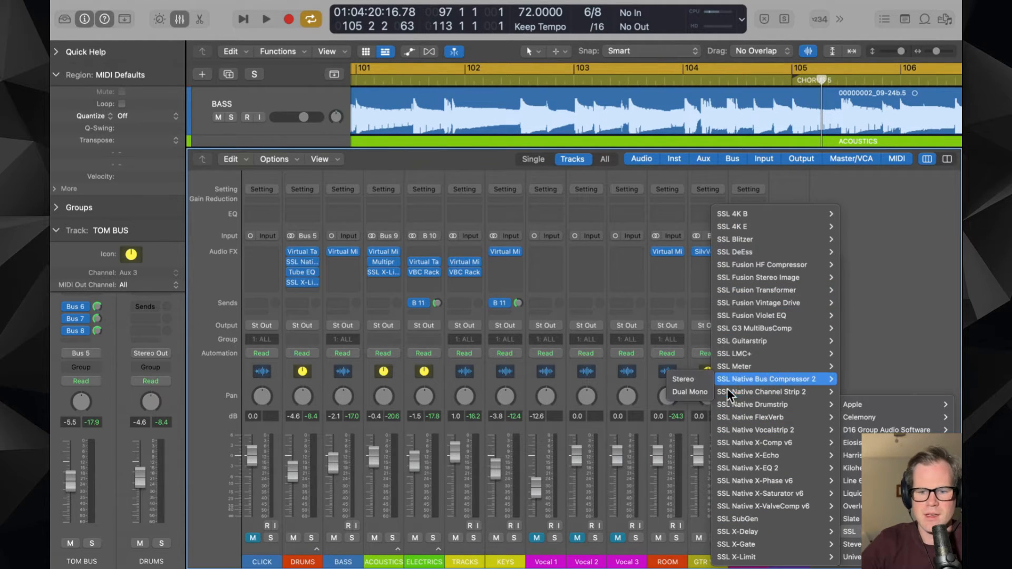
click(704, 377)
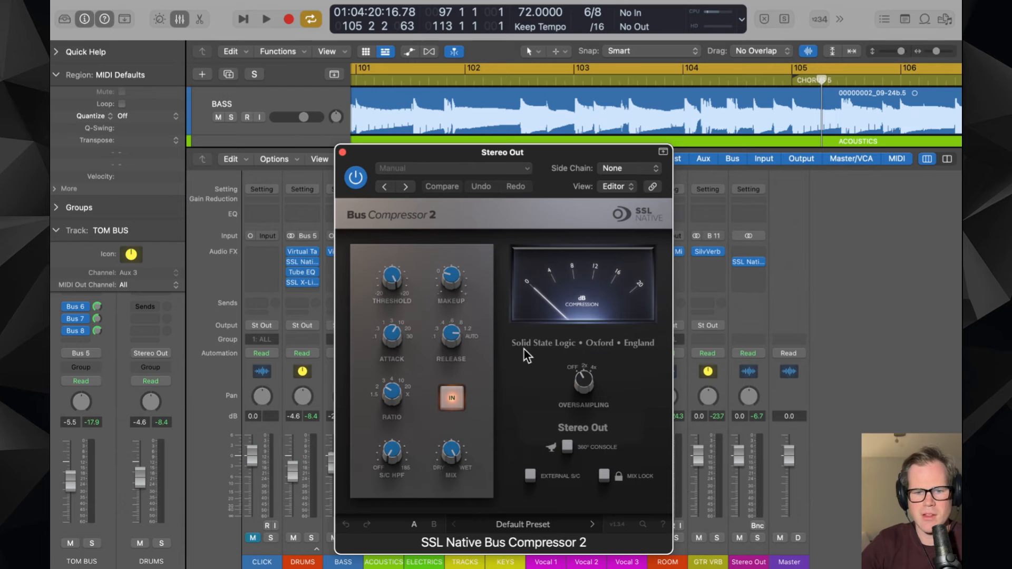
- Lower the bus compressor's threshold to about 6 dB and choose a faster attack while the mix plays
key(space)
drag(391, 282, 390, 286)
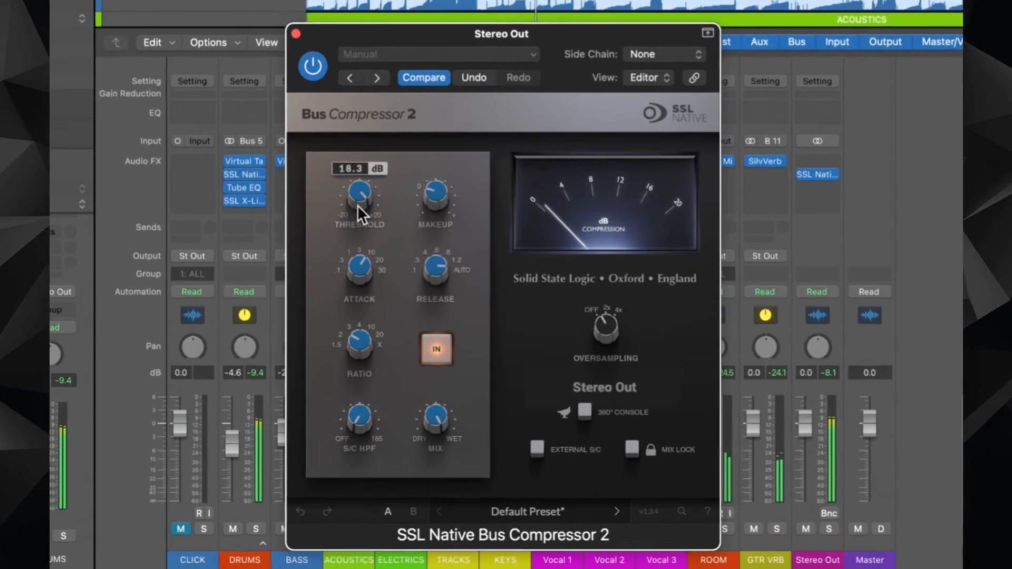
drag(357, 204, 364, 222)
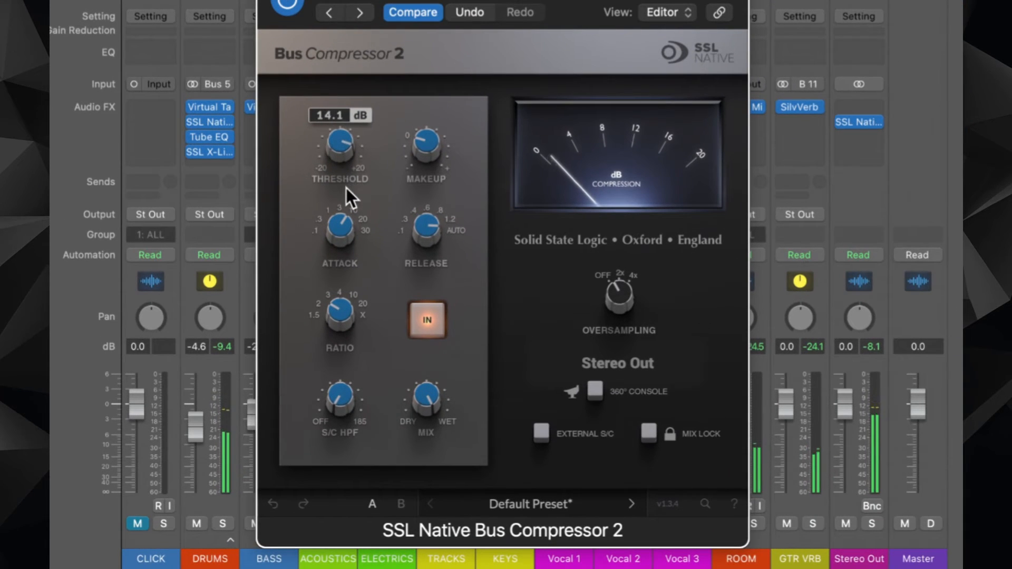
drag(346, 188, 350, 204)
drag(343, 146, 353, 185)
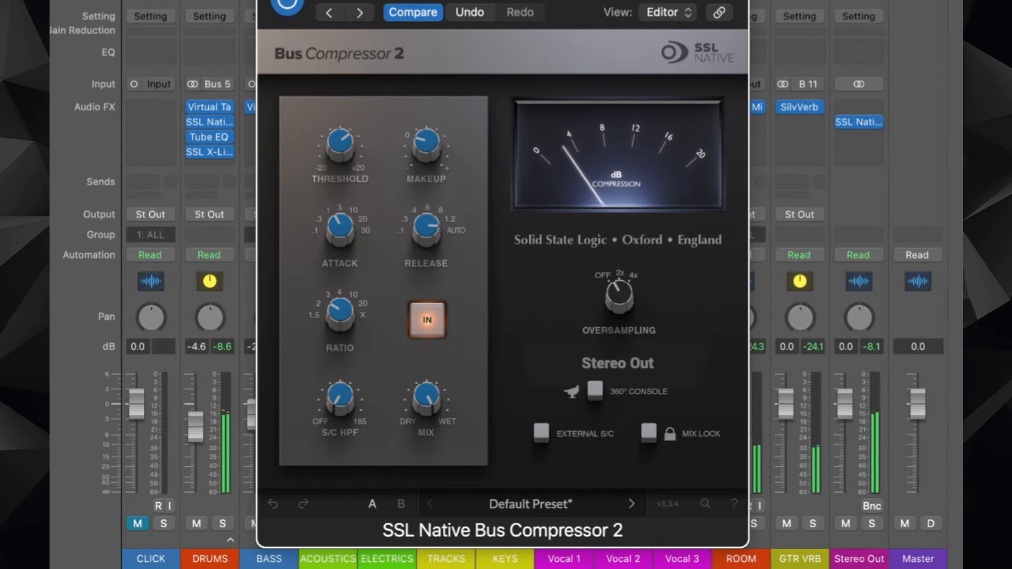
- Close the bus compressor and raise the DRUMS fader to -3.2 dB during playback
click(270, 1)
drag(298, 471, 298, 464)
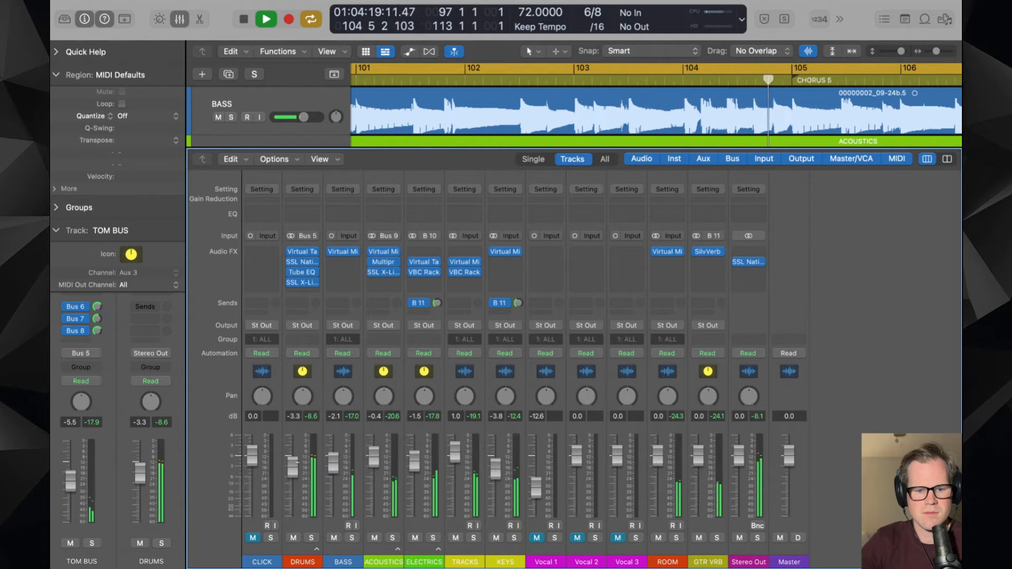
key(space)
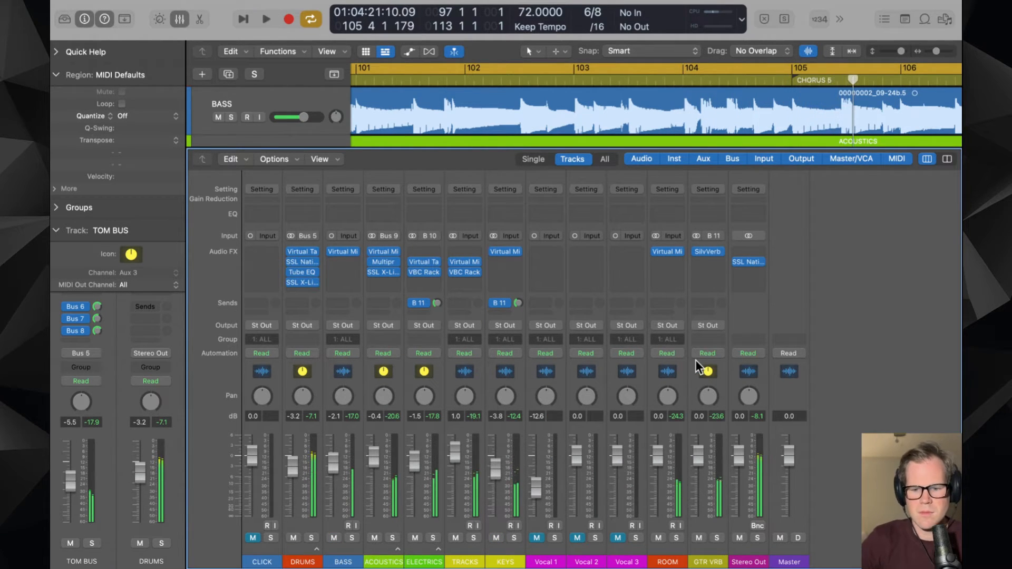
- Reopen the Stereo Out bus compressor to check its threshold and gain reduction during playback, and close it
click(746, 260)
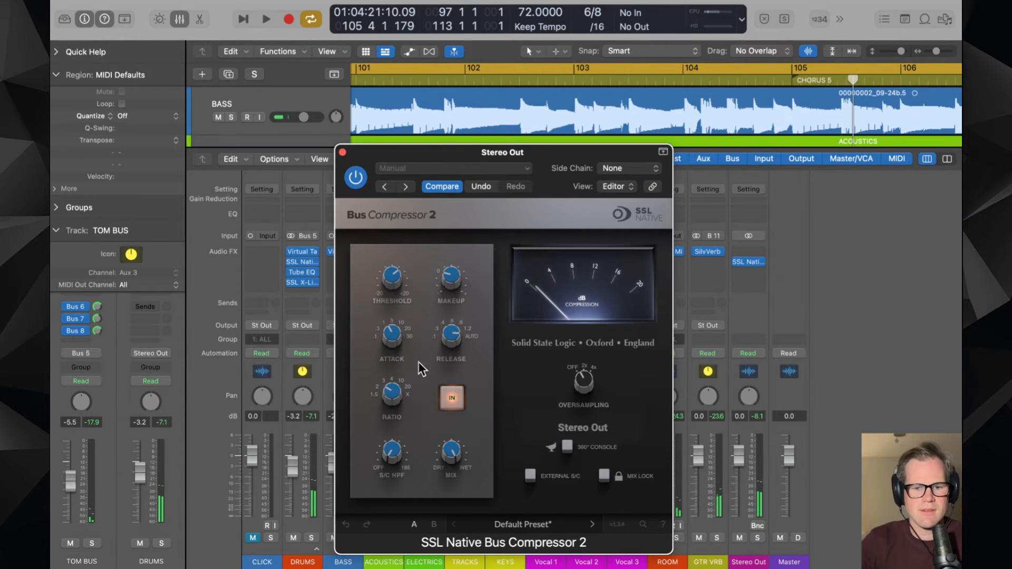
mouse_move(386, 255)
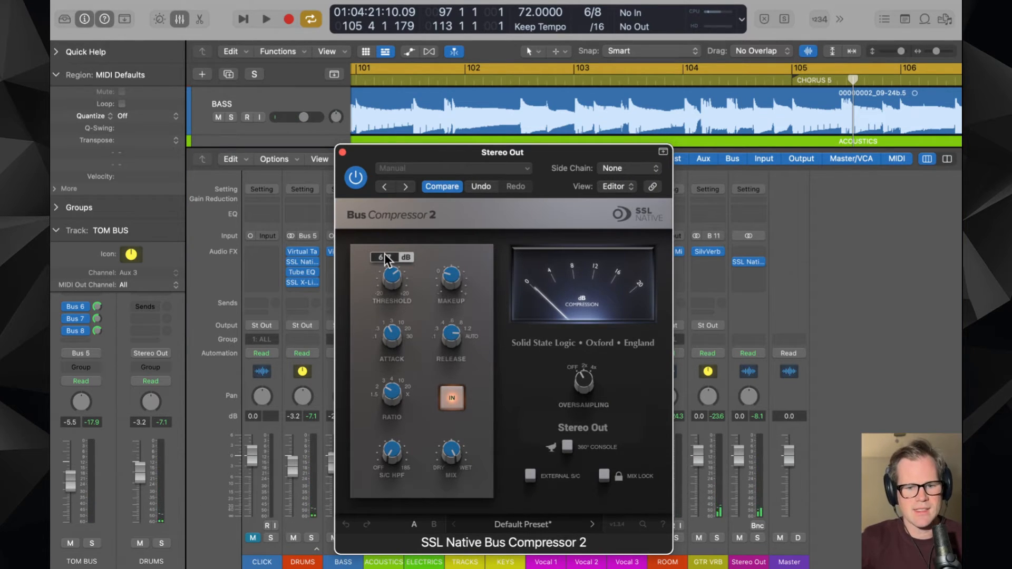
key(space)
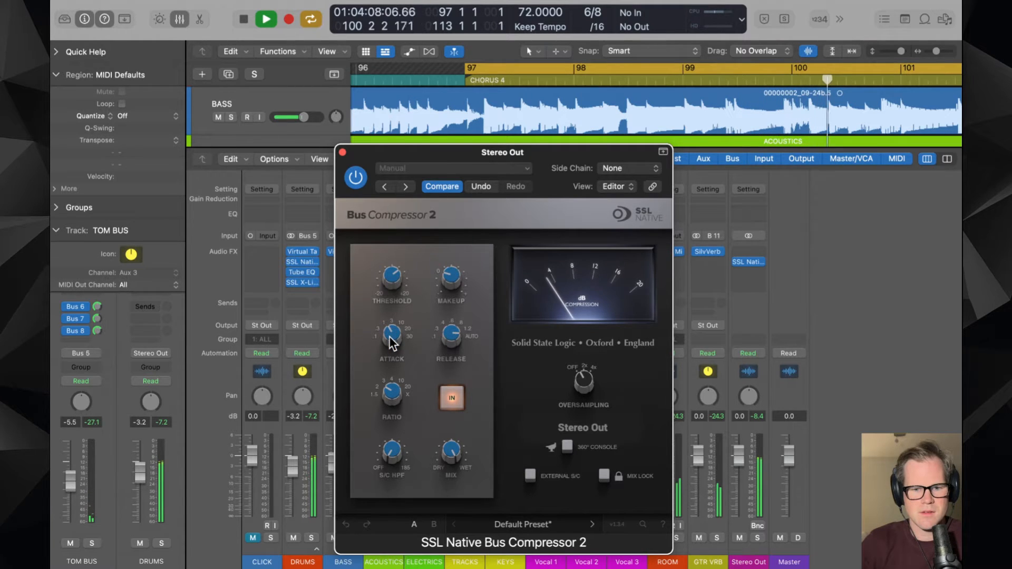
key(space)
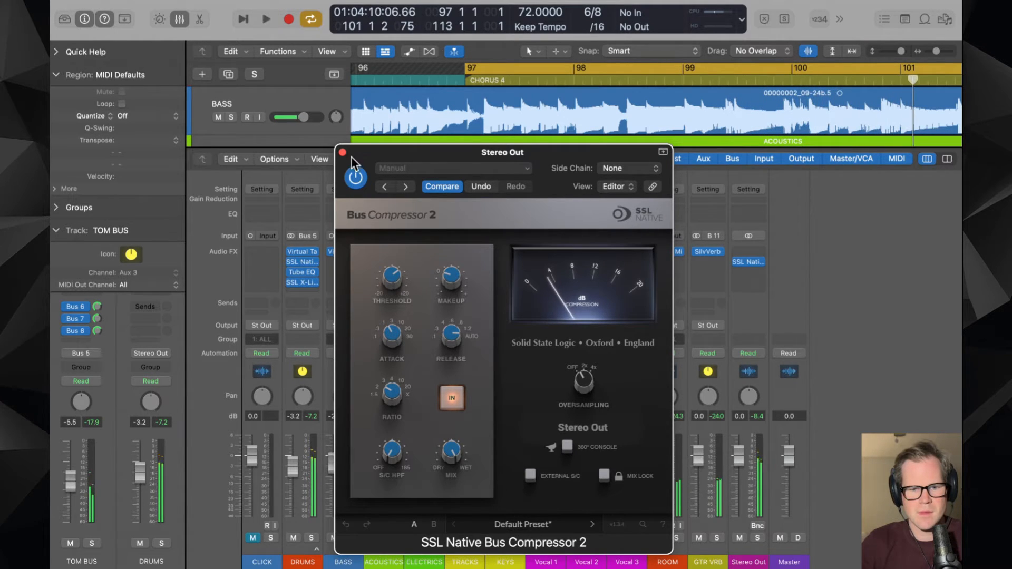
click(342, 152)
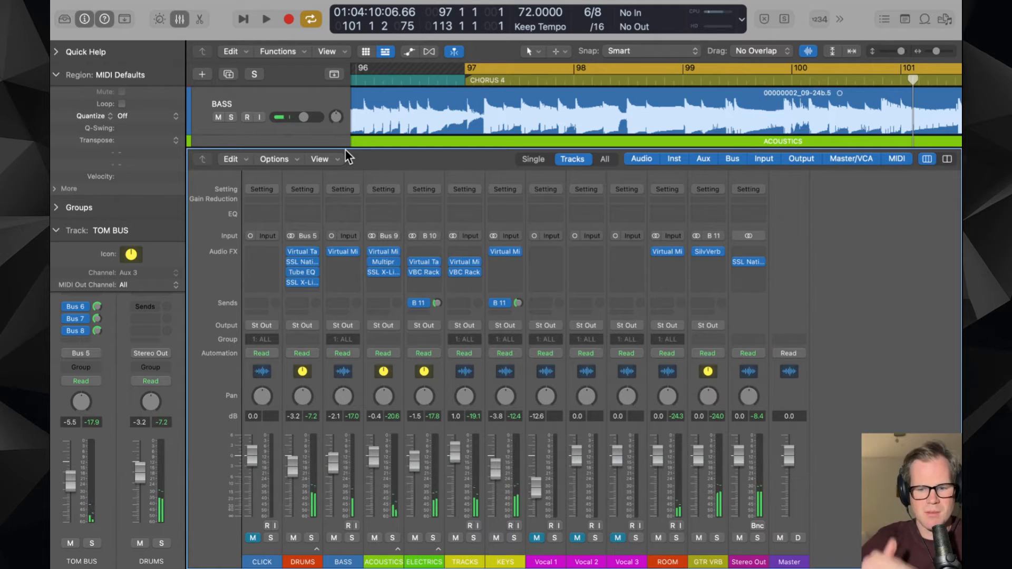
- Insert a stereo Virtual Tape Machines after the bus compressor on Stereo Out and play the mix with its whole window in view
click(745, 273)
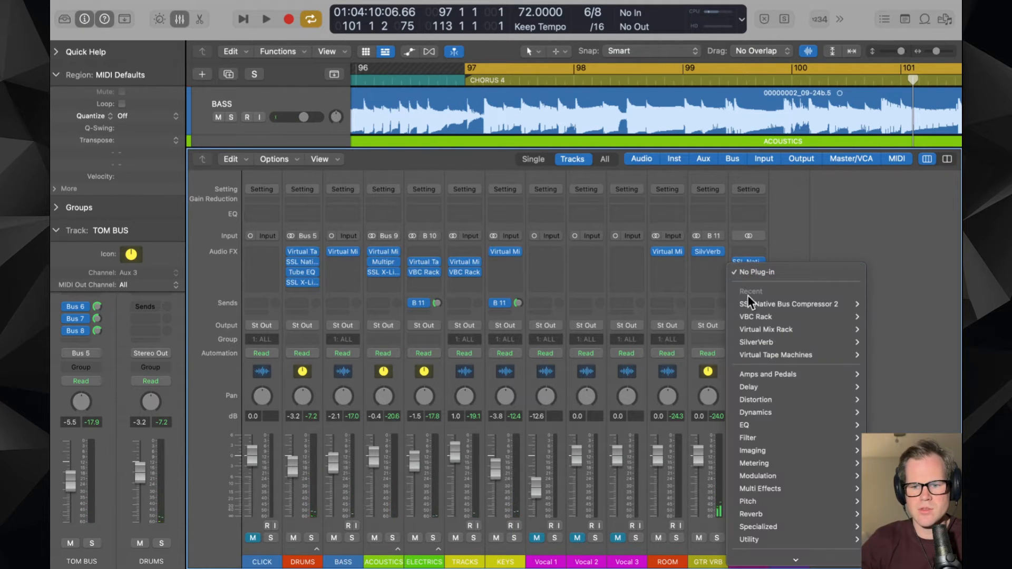
mouse_move(769, 355)
click(867, 355)
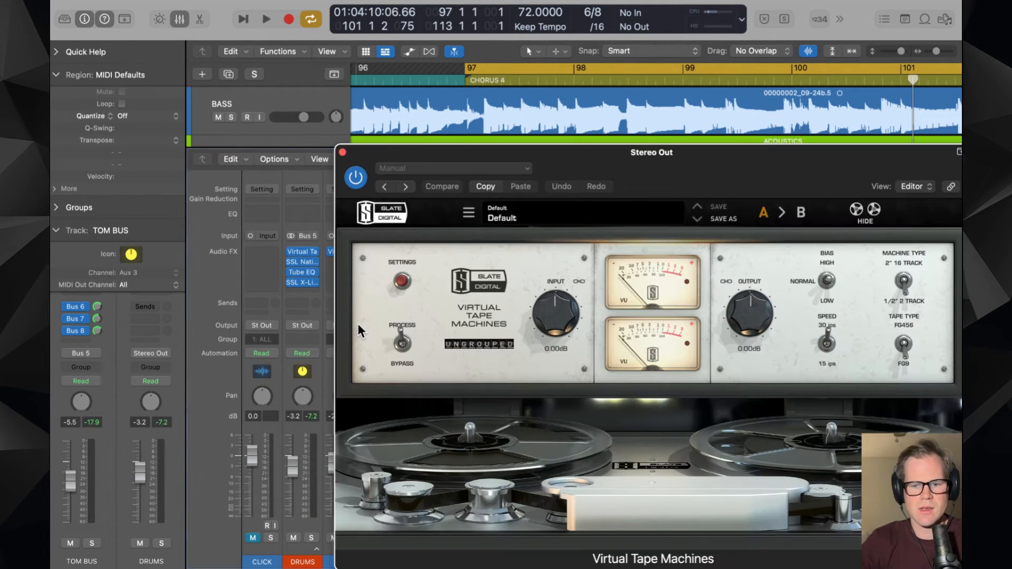
key(space)
drag(755, 170, 556, 153)
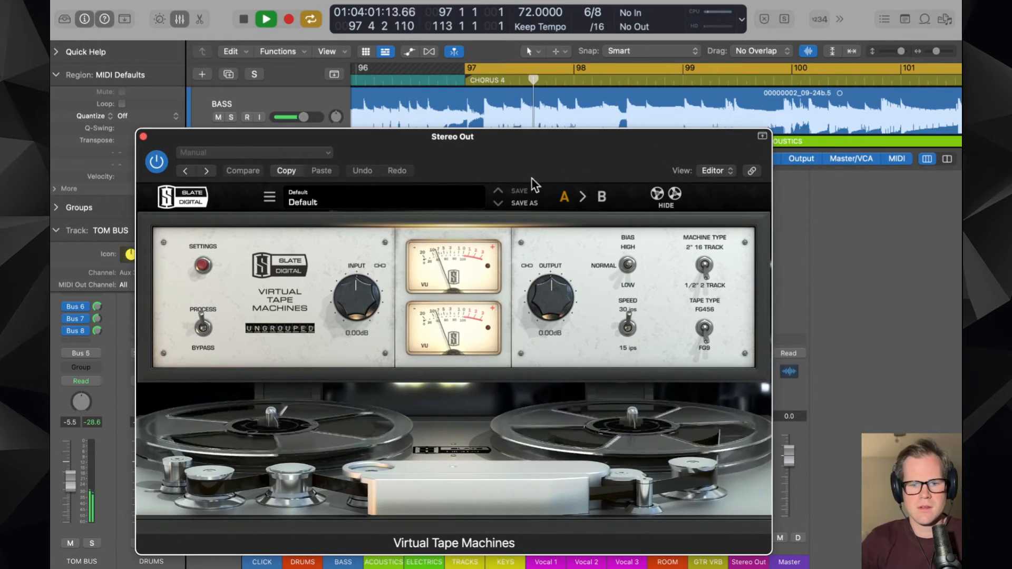
- Set the tape machine's input to +1.62 dB with linked output at -1.62 dB, switch its speed to 15 ips, and close it
drag(362, 307, 358, 298)
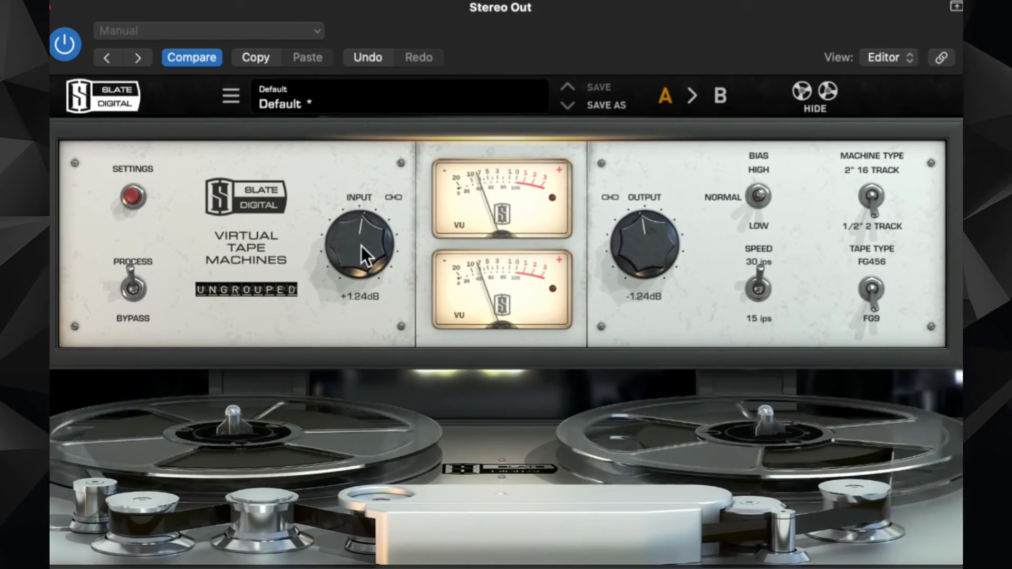
drag(361, 246, 361, 239)
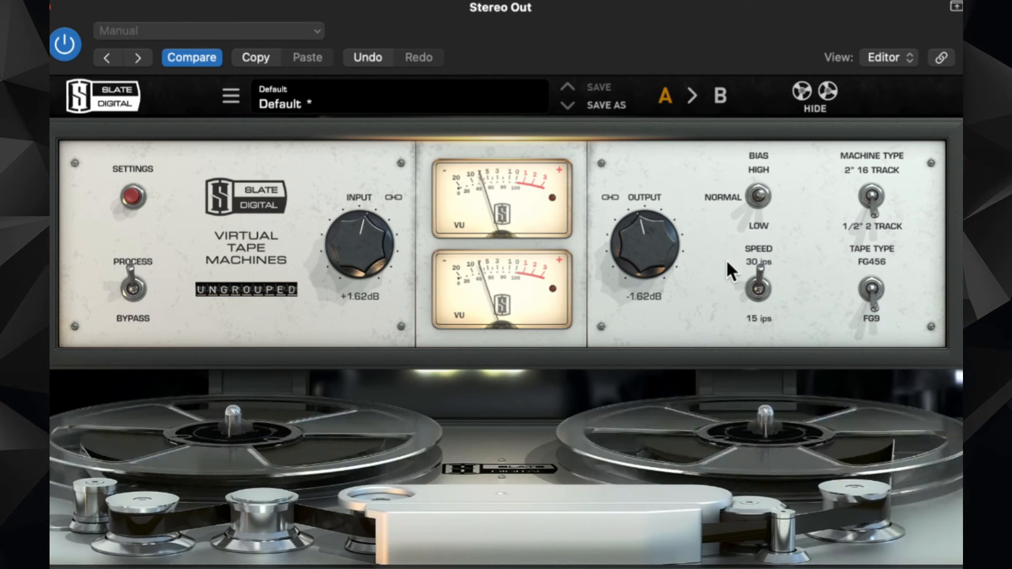
click(759, 289)
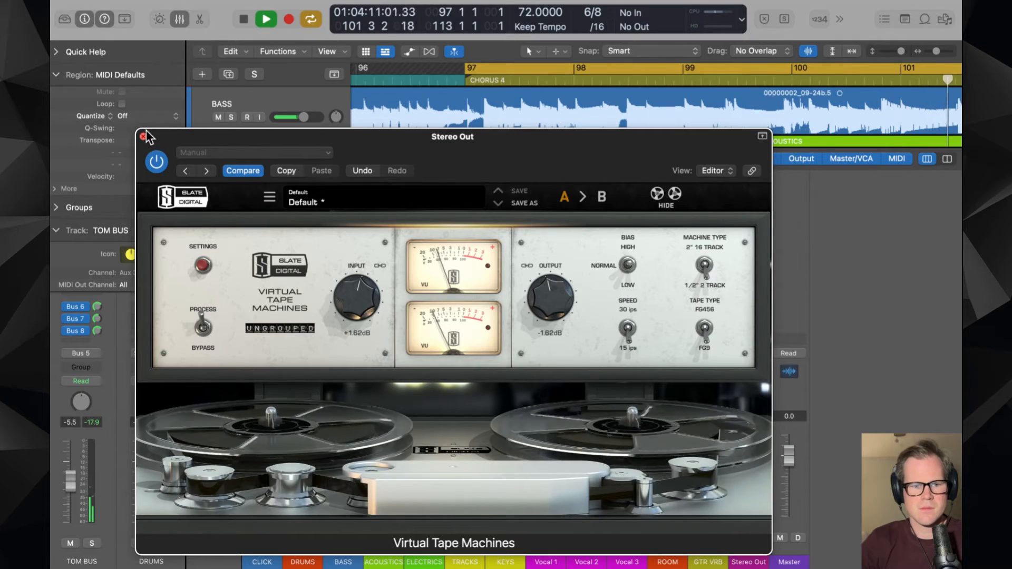
click(143, 137)
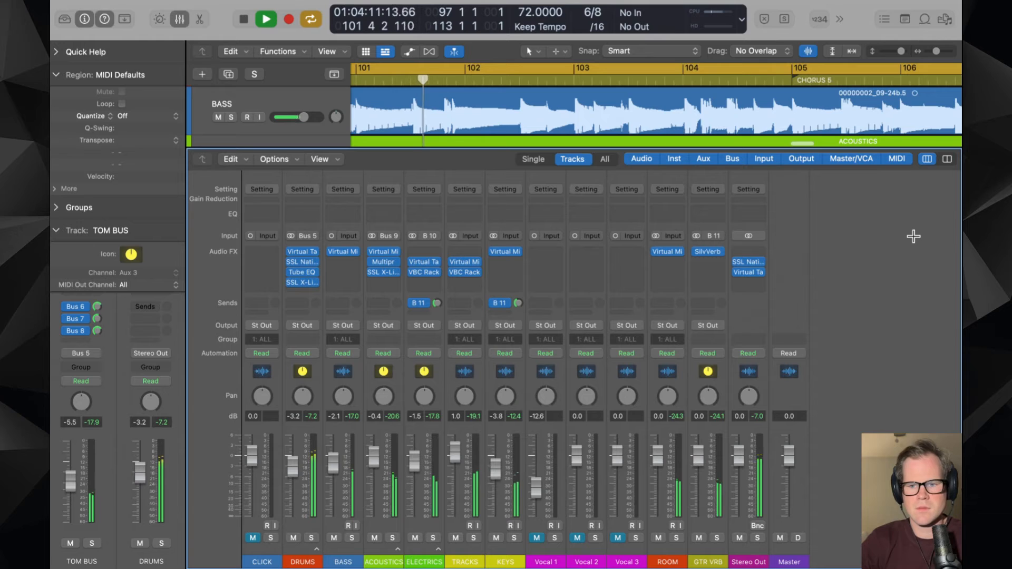
key(space)
- Insert a stereo Virtual Mix Rack ahead of the bus compressor on Stereo Out and remove its Virtual Channel module
click(755, 253)
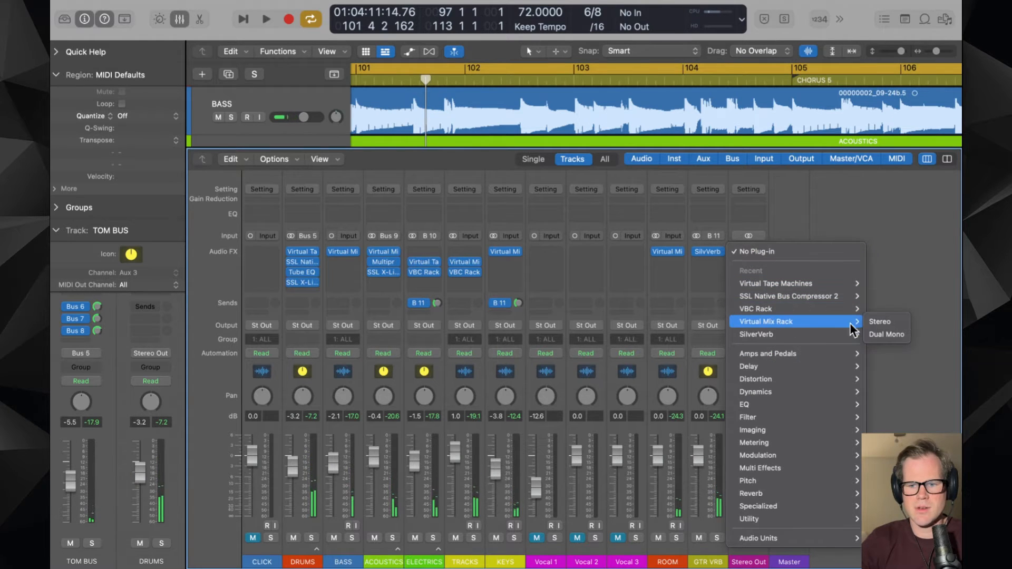
click(873, 324)
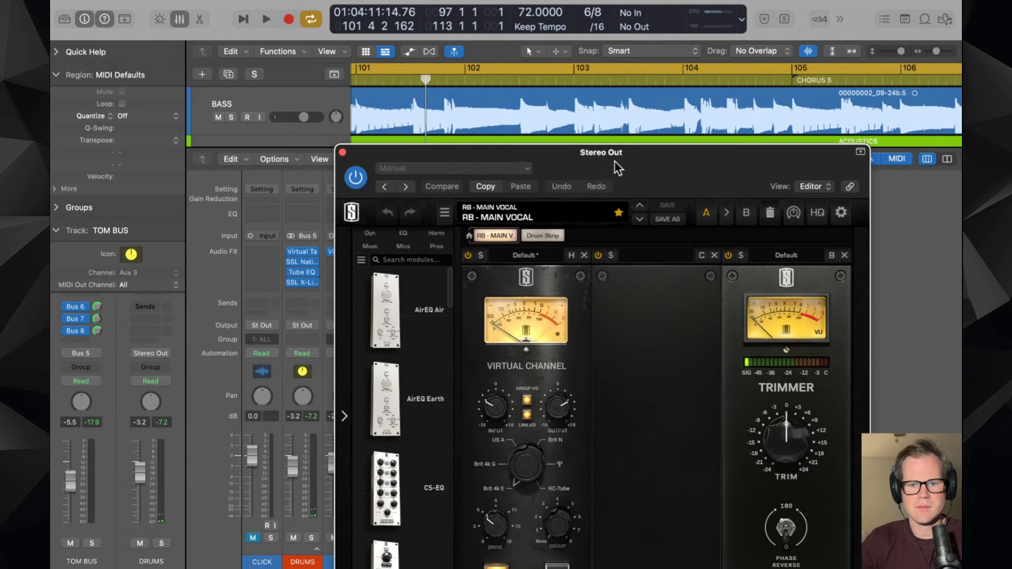
drag(622, 155, 549, 97)
click(510, 195)
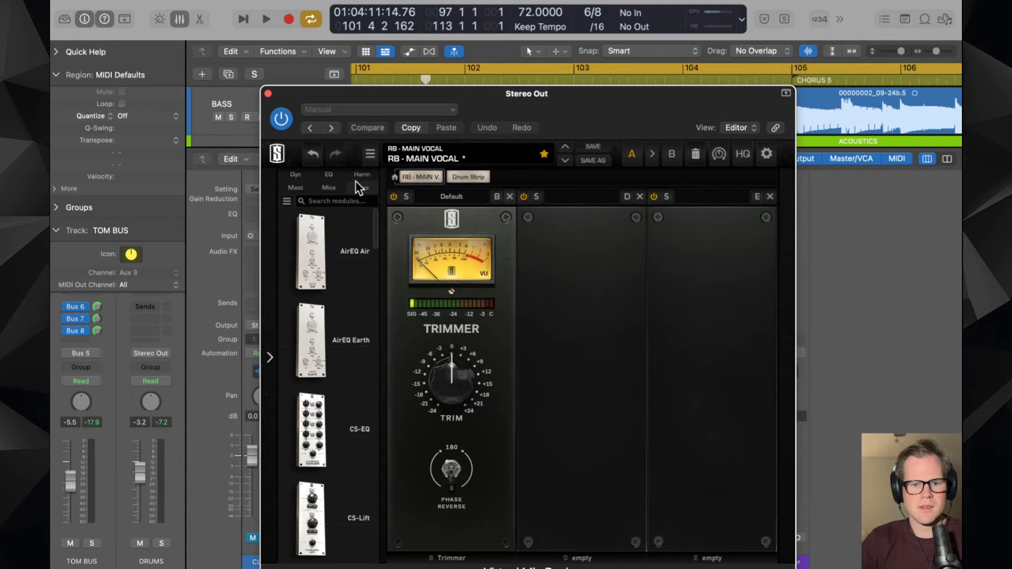
- Find the VCC MixBuss among the harmonic modules and add it ahead of the Trimmer in the Stereo Out mix rack
click(294, 187)
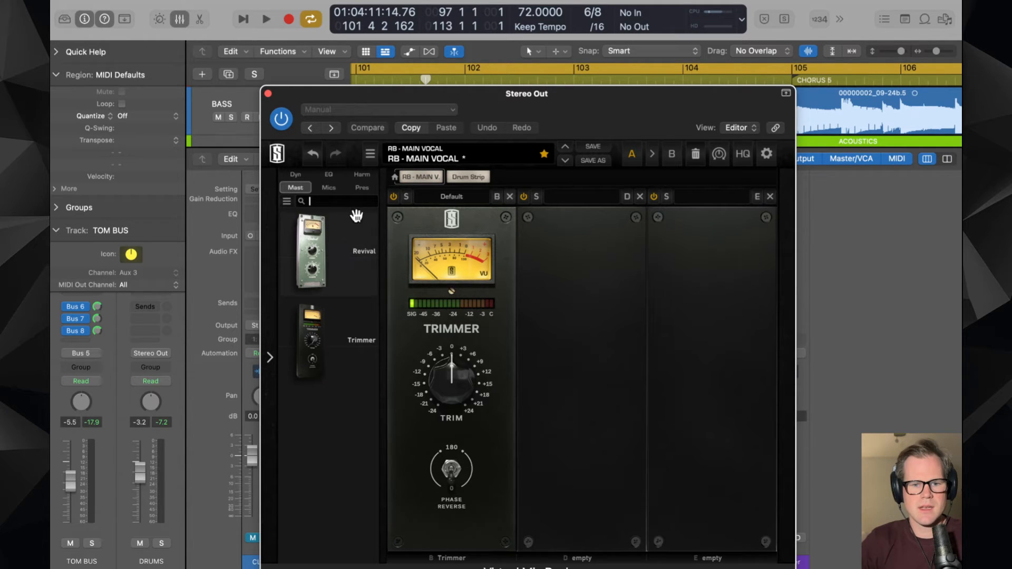
click(362, 178)
scroll(362, 294, down, 5)
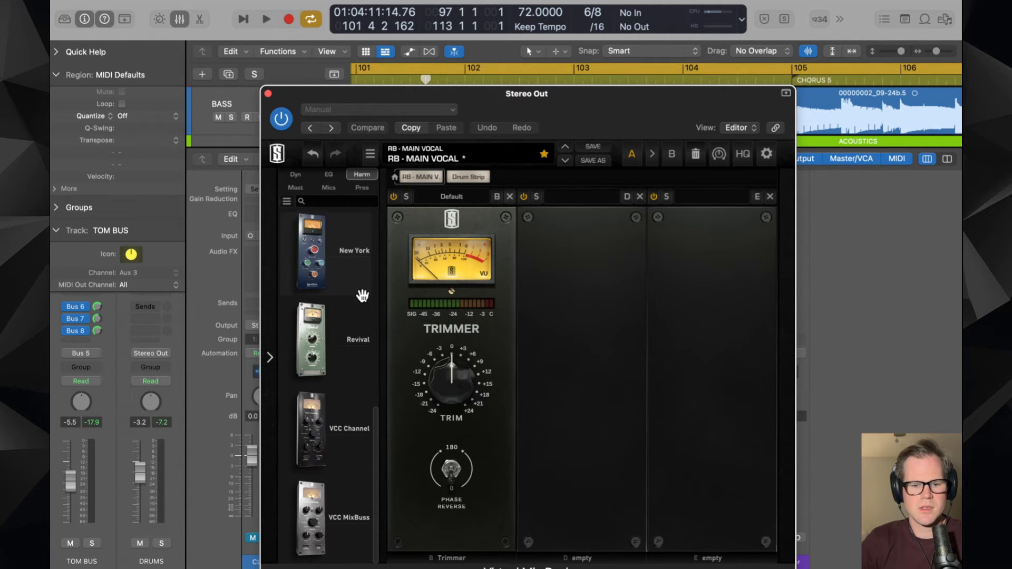
drag(316, 517, 436, 449)
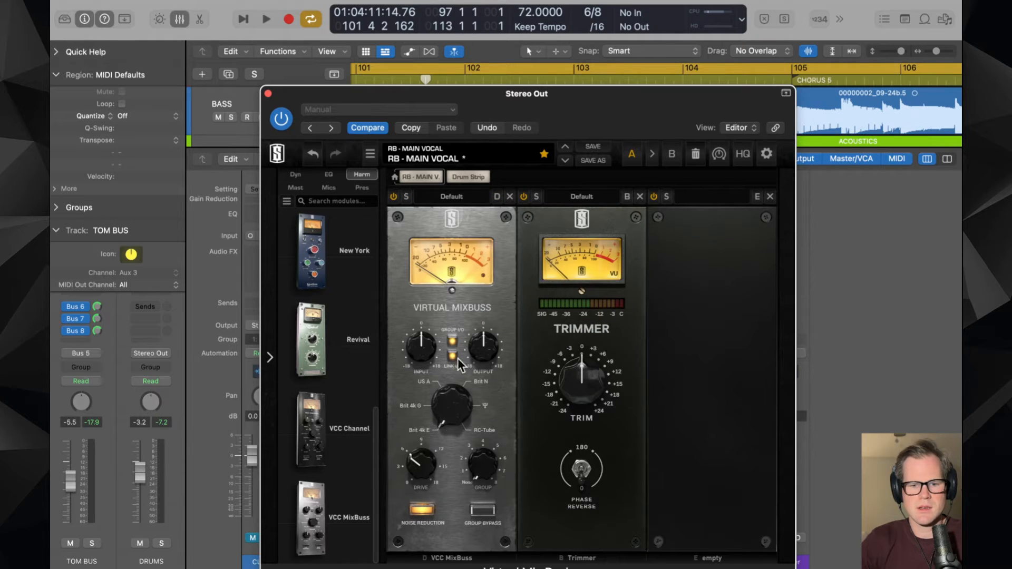
- During playback, set the MixBuss to Brit N with linked output at +6.67 dB and drive at 8.29 dB, and close the rack
key(space)
drag(461, 399, 418, 349)
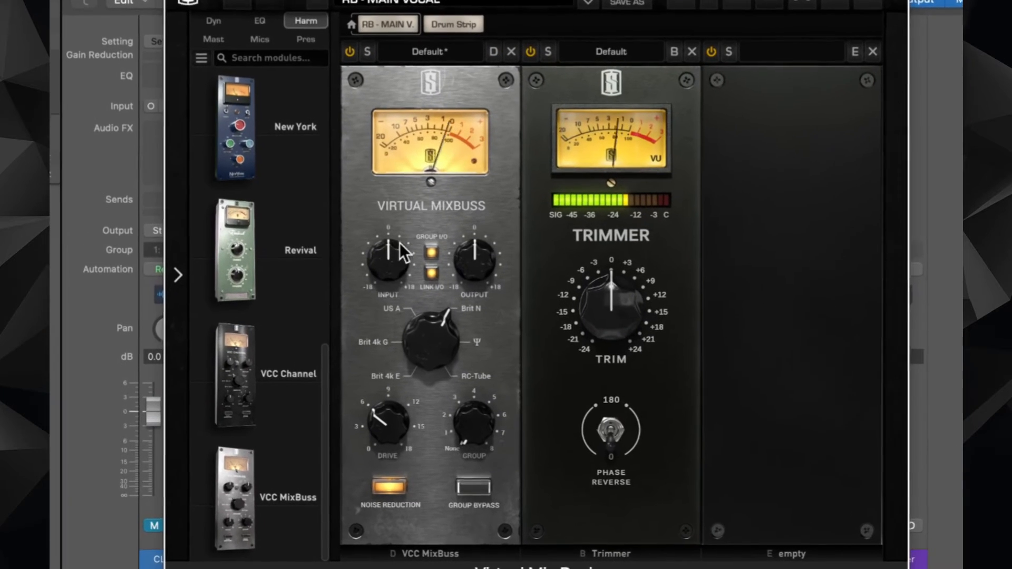
drag(382, 258, 387, 283)
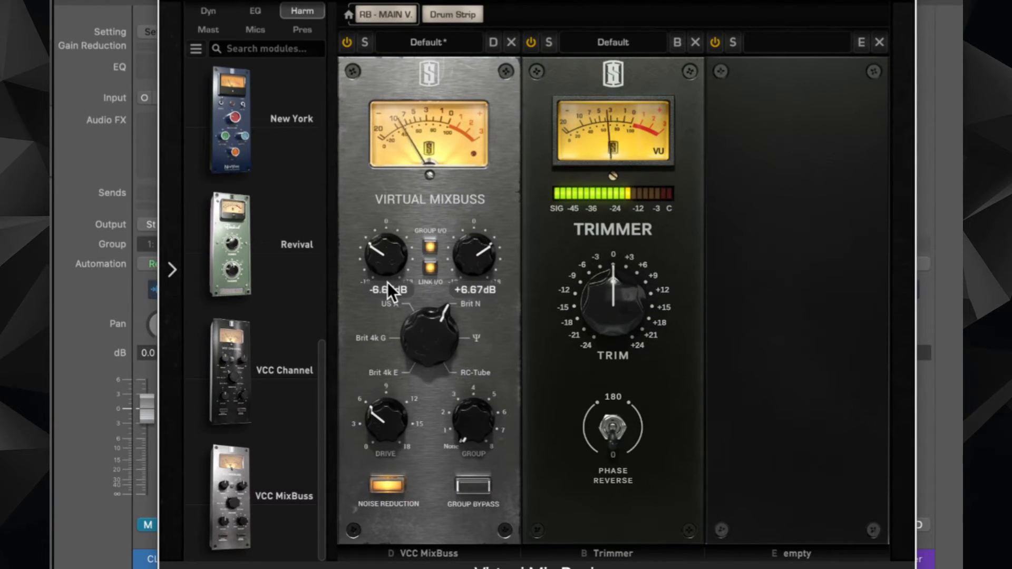
drag(388, 441, 390, 418)
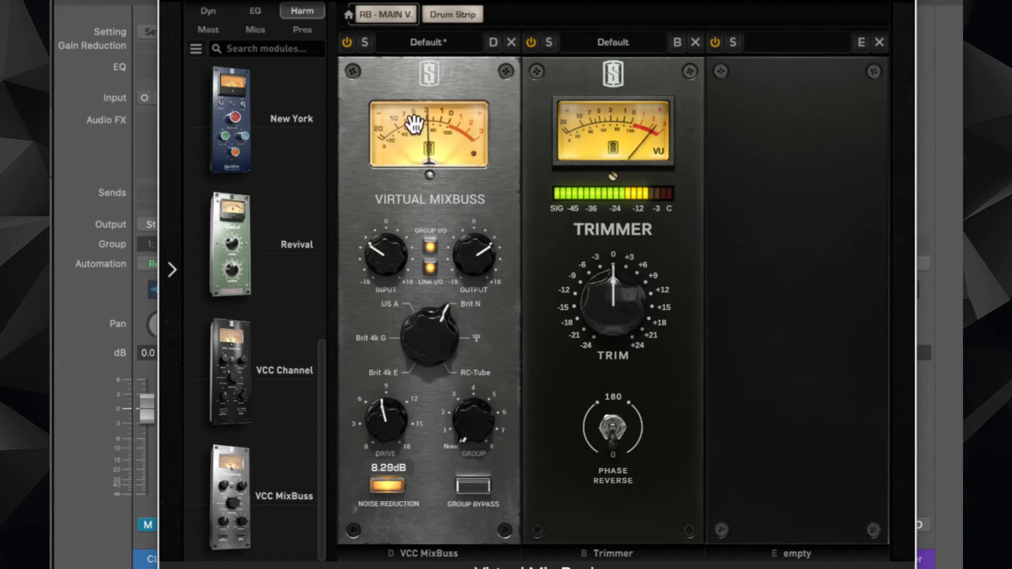
click(260, 10)
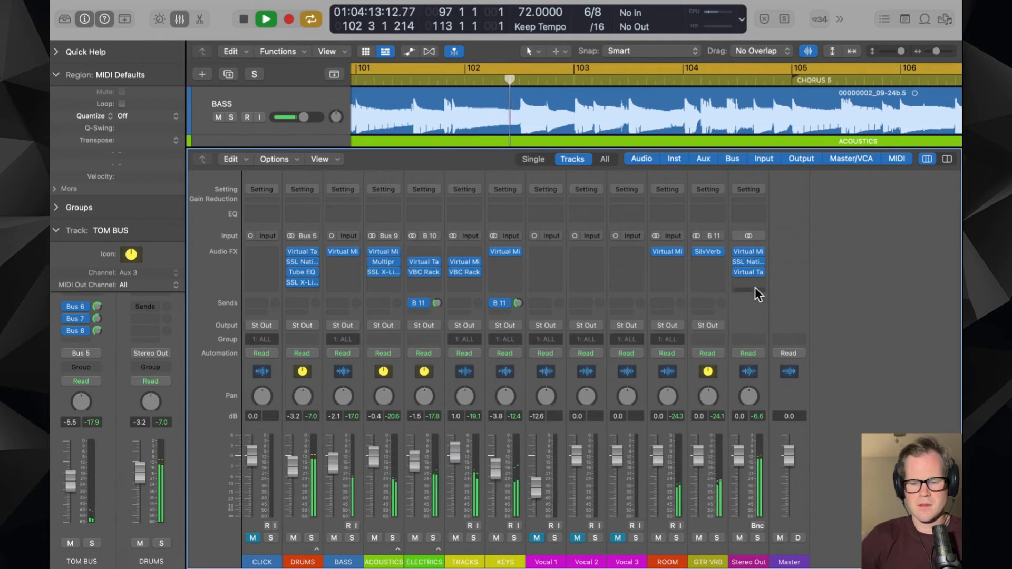
- Insert a stereo Vintage Tube EQ between the Virtual Mix Rack and the bus compressor on Stereo Out
click(754, 257)
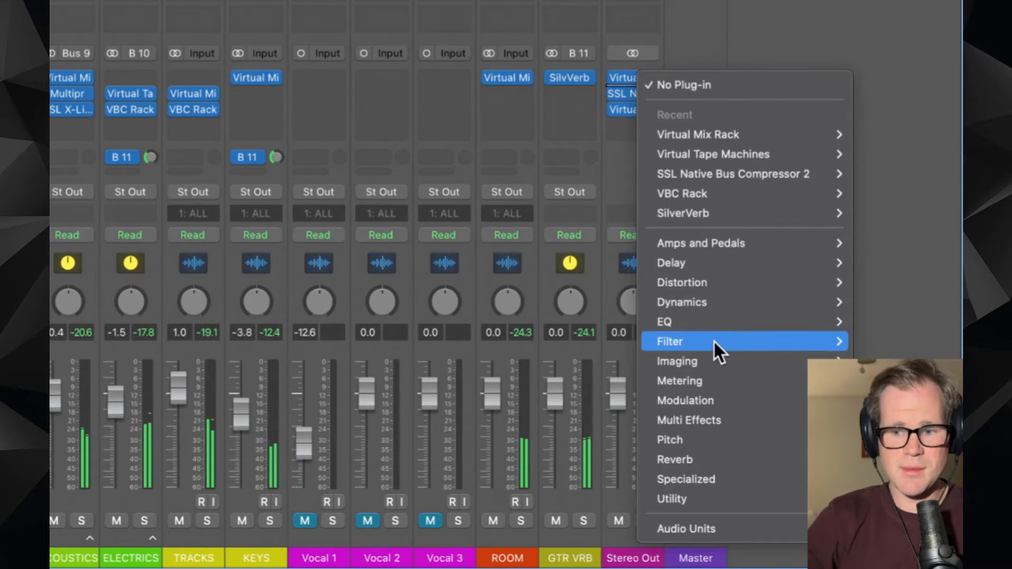
mouse_move(748, 357)
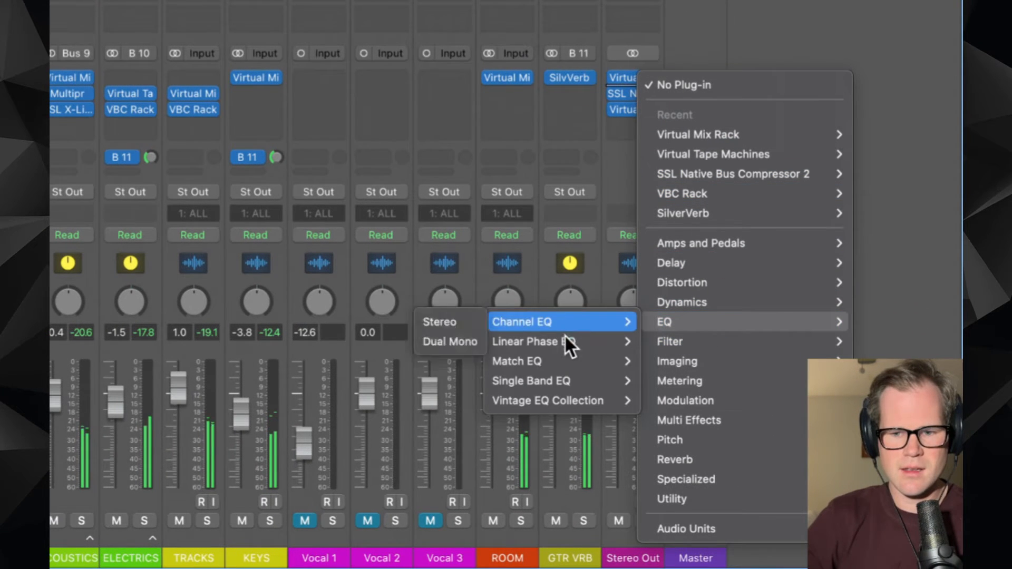
mouse_move(572, 374)
mouse_move(572, 403)
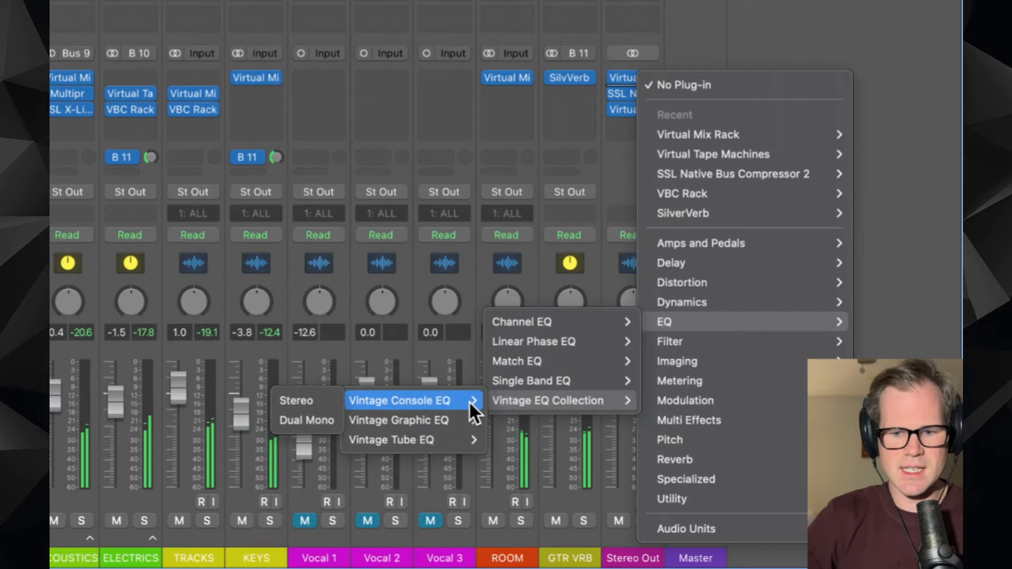
mouse_move(413, 444)
click(327, 441)
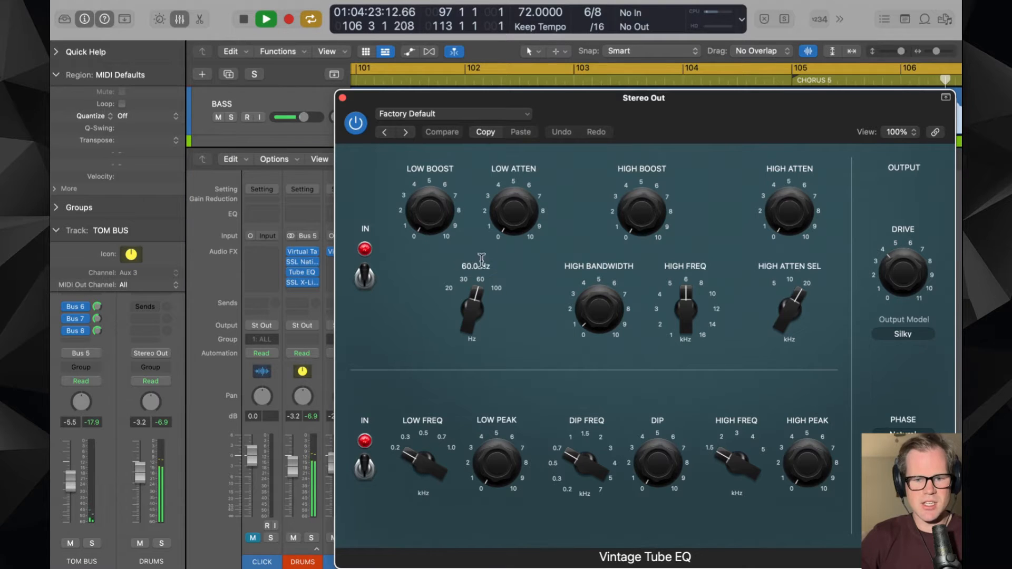
- Move the Vintage Tube EQ window clear of the Stereo Out strip and look through its list of factory presets
drag(606, 117, 403, 113)
drag(305, 210, 310, 179)
click(269, 114)
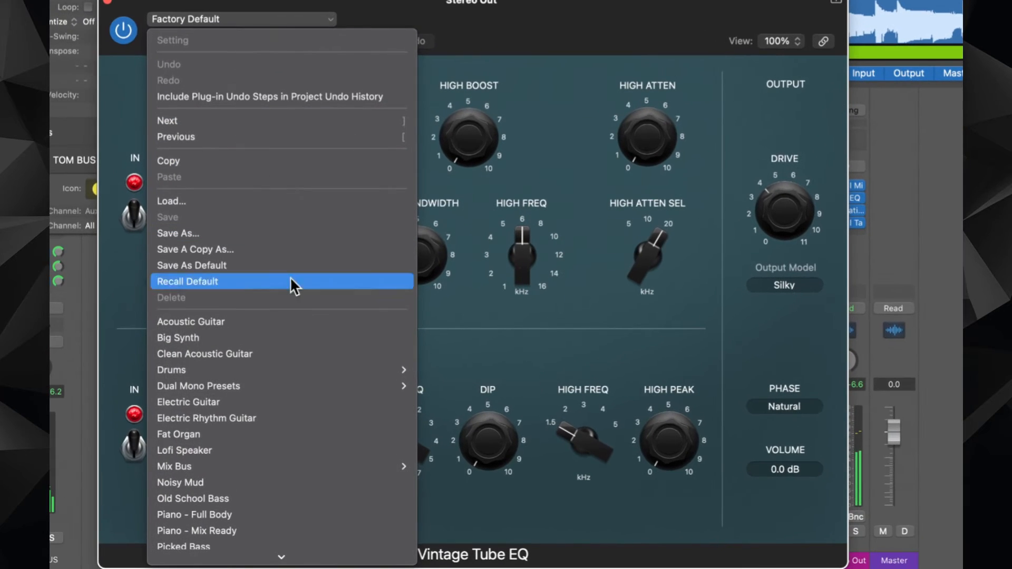
scroll(283, 418, down, 4)
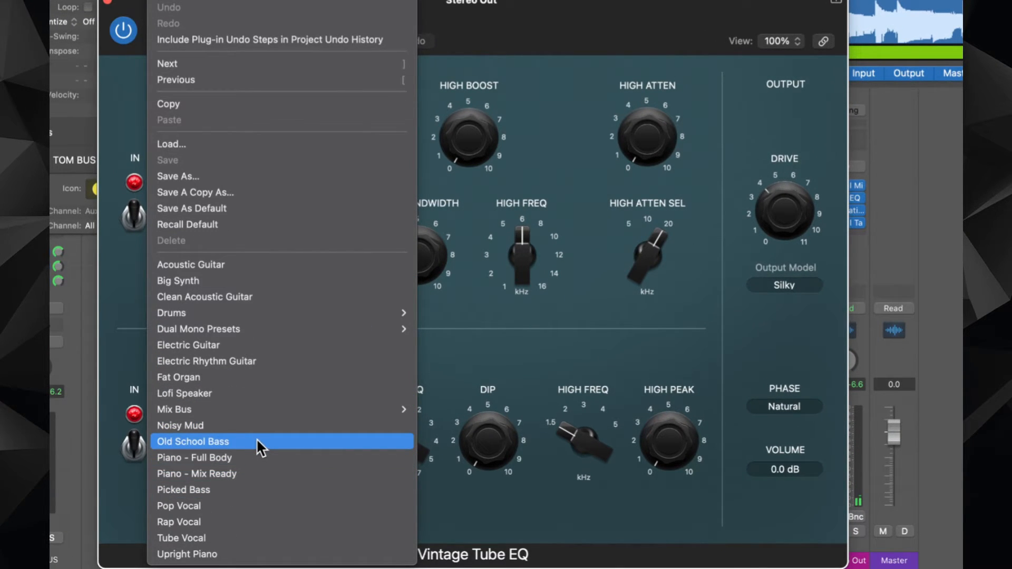
- Load the Enhanced Mix preset in the Vintage Tube EQ and compare it against bypass during playback
mouse_move(254, 410)
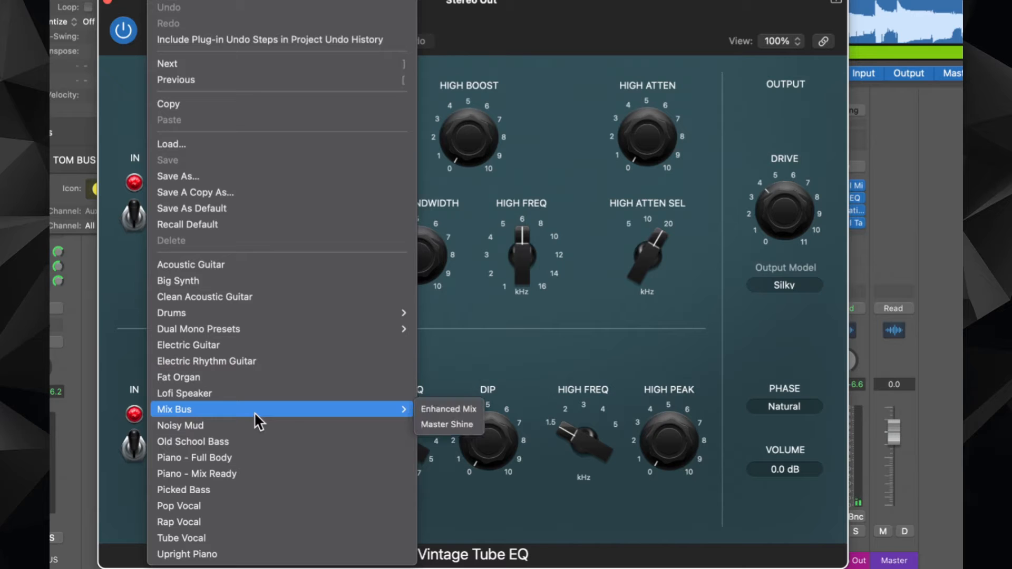
click(431, 406)
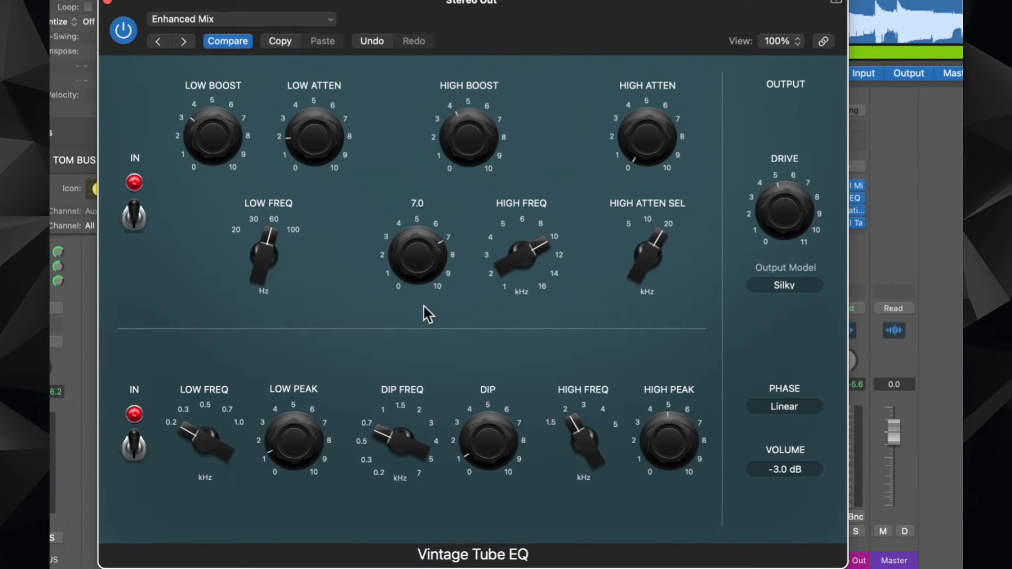
key(space)
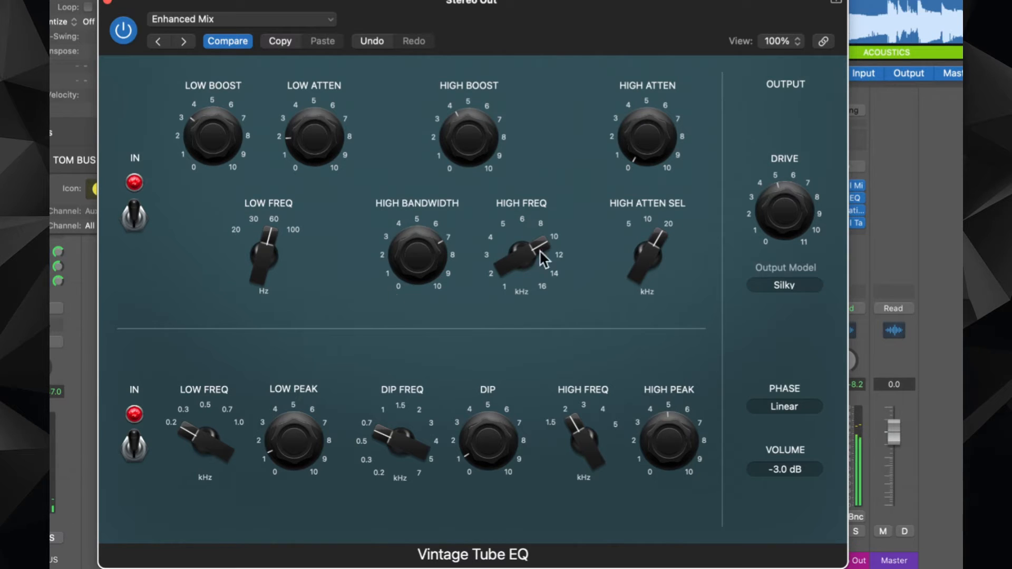
click(125, 35)
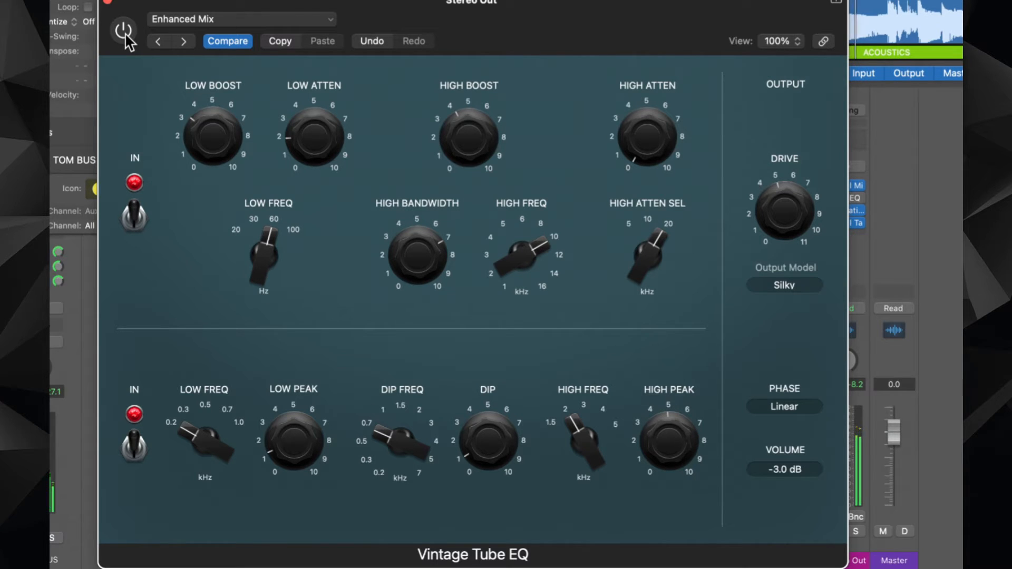
click(126, 35)
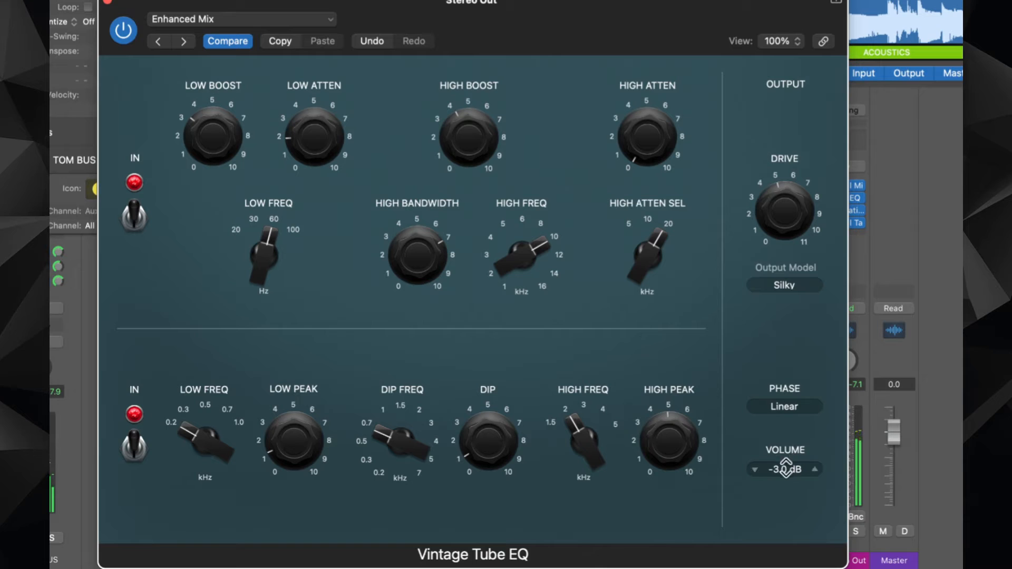
- Set the Vintage Tube EQ's output volume to -2.0 dB and Low Boost to about 2.1, and stop playback
drag(786, 467, 785, 462)
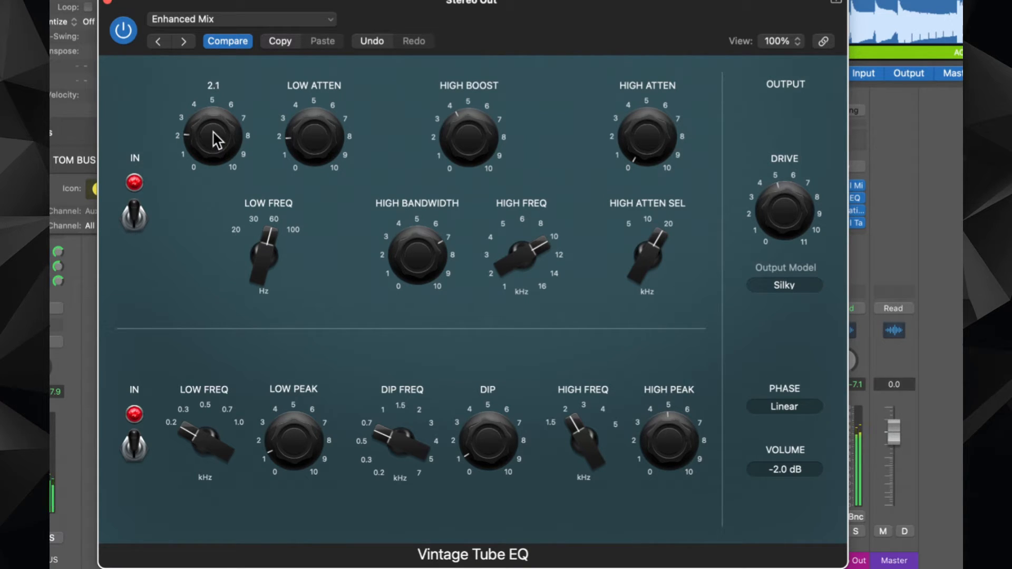
click(124, 30)
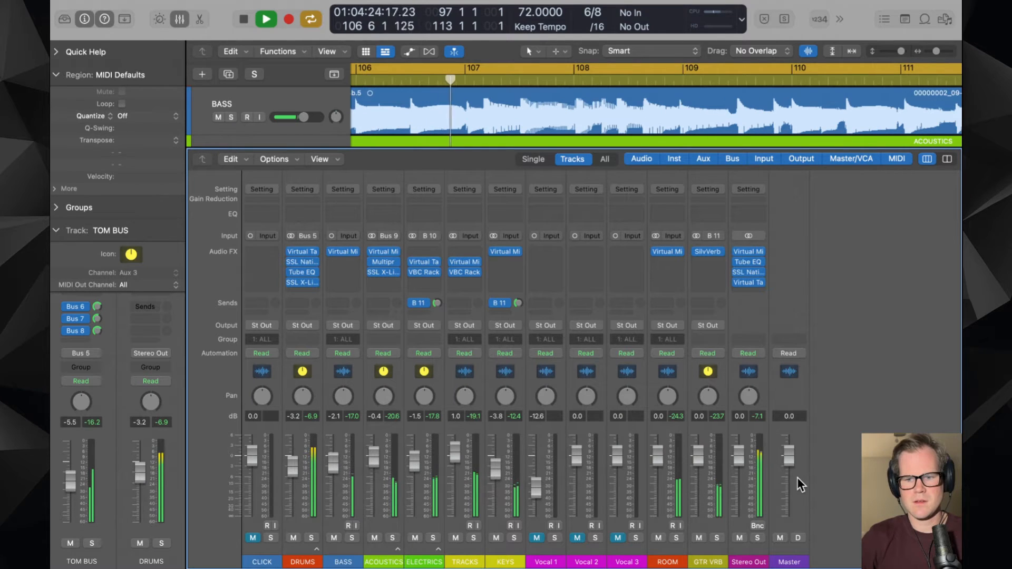
key(space)
- Insert SSL Fusion Transformer between the bus compressor and the tape plug-in on the Stereo Out channel
click(754, 291)
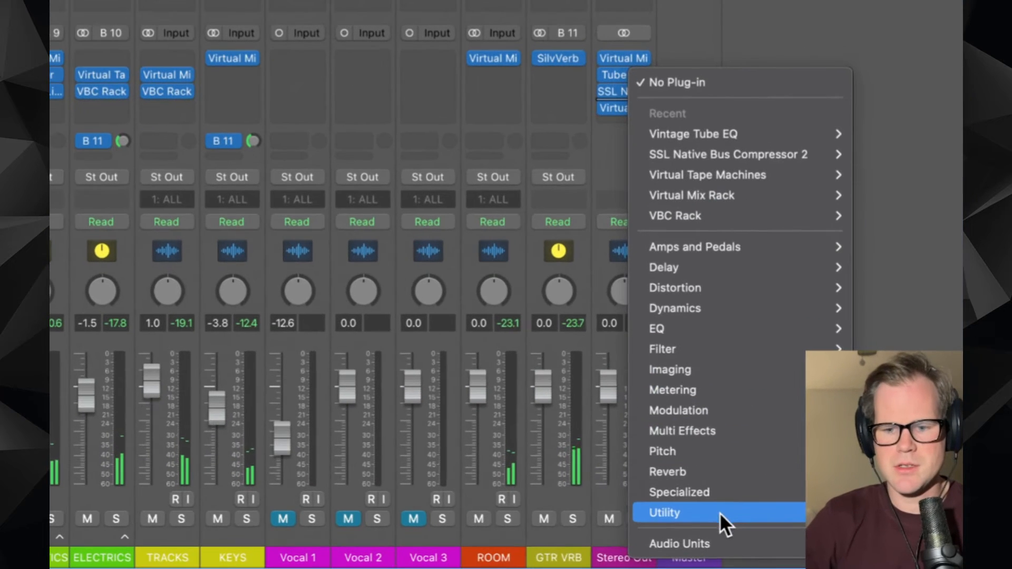
mouse_move(819, 553)
mouse_move(727, 558)
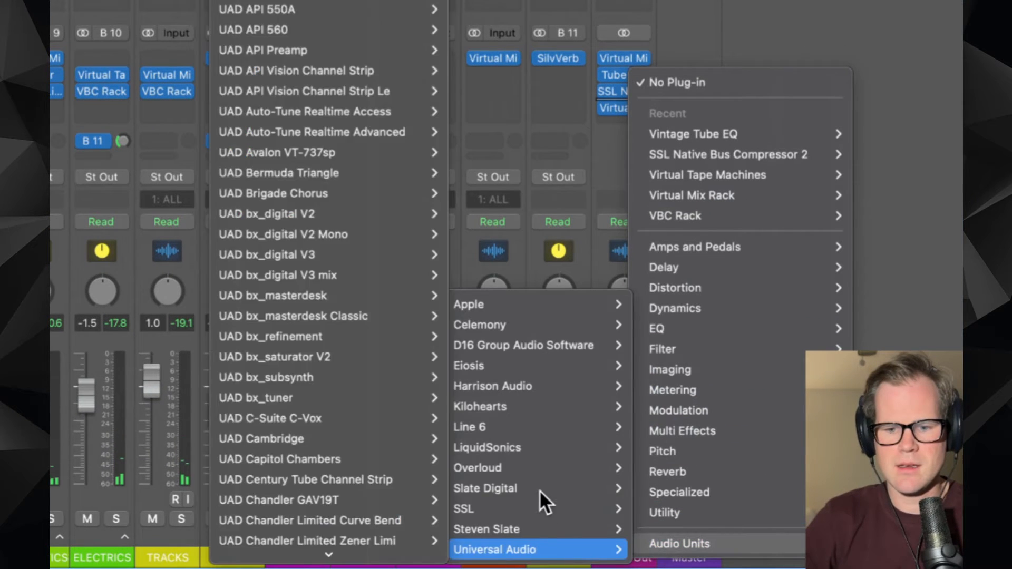
mouse_move(533, 507)
mouse_move(337, 428)
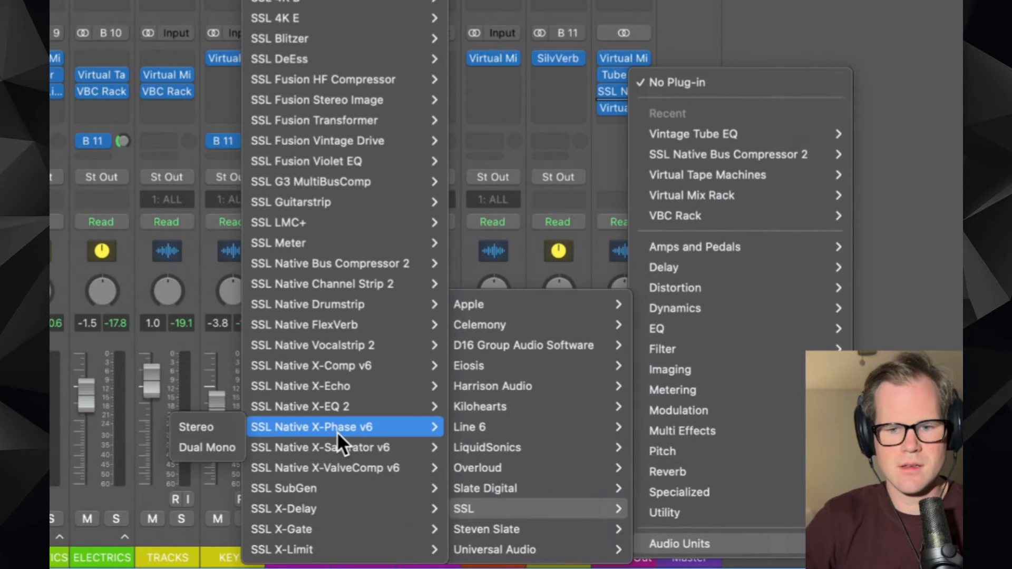
mouse_move(331, 140)
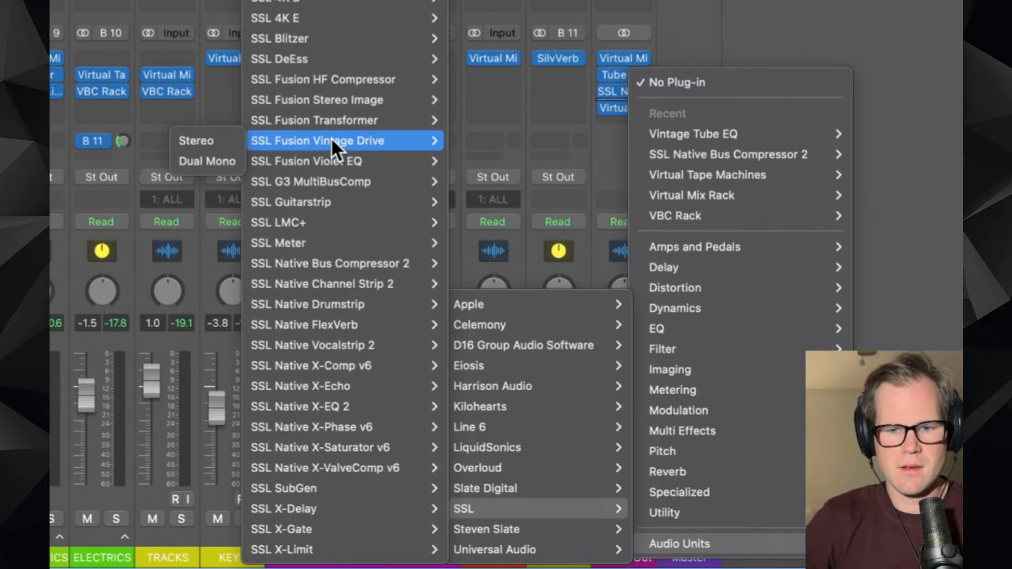
mouse_move(329, 80)
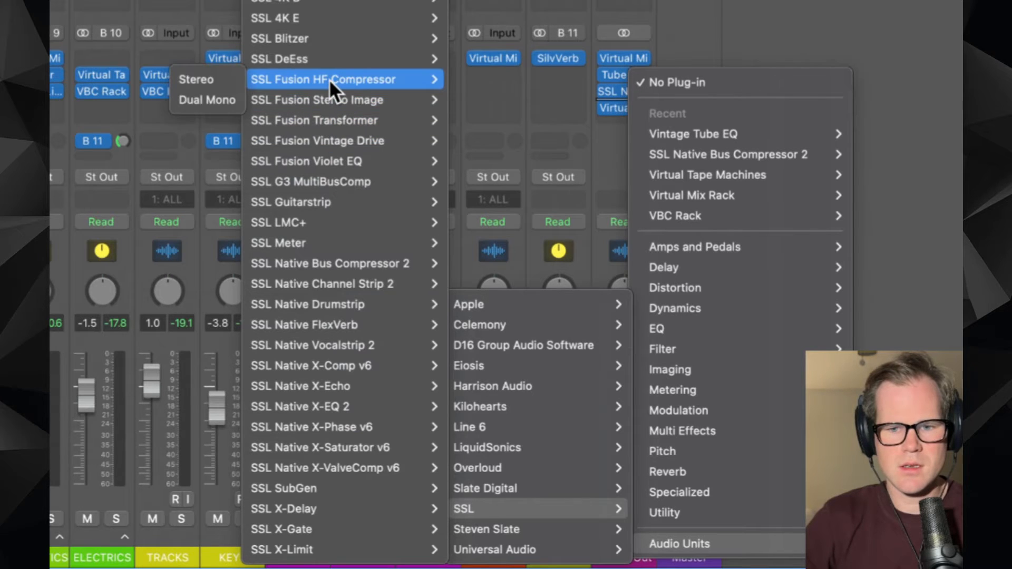
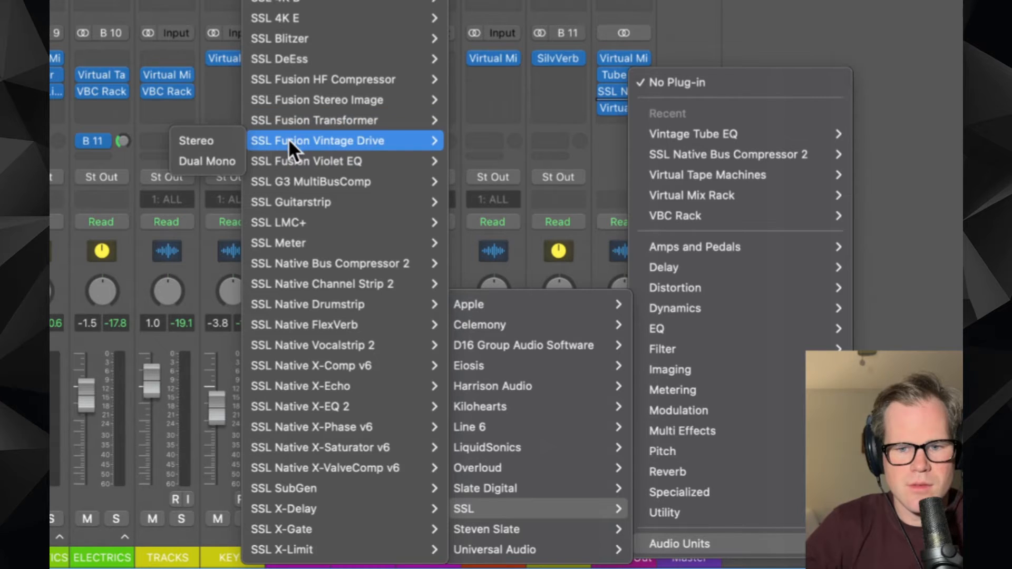
click(226, 127)
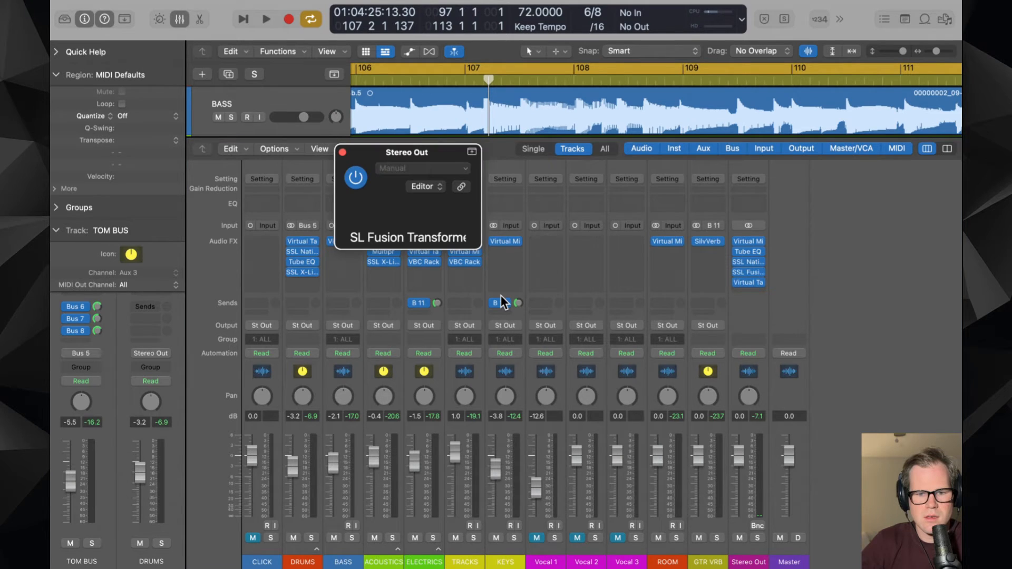
drag(681, 185, 555, 166)
- Audition the Transformer during playback with Shine at 125% and with its Mix 1 preset
key(space)
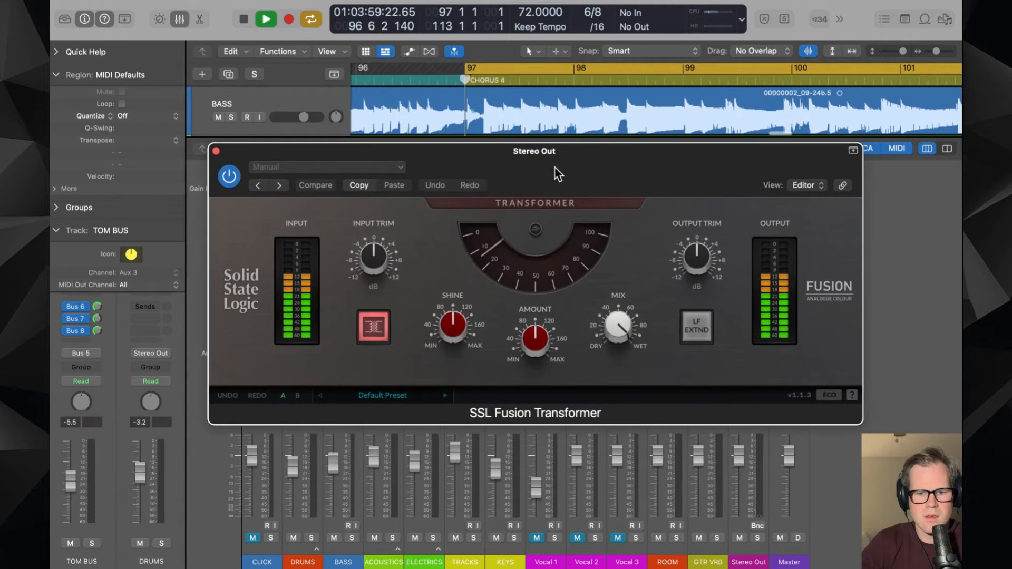
mouse_move(467, 334)
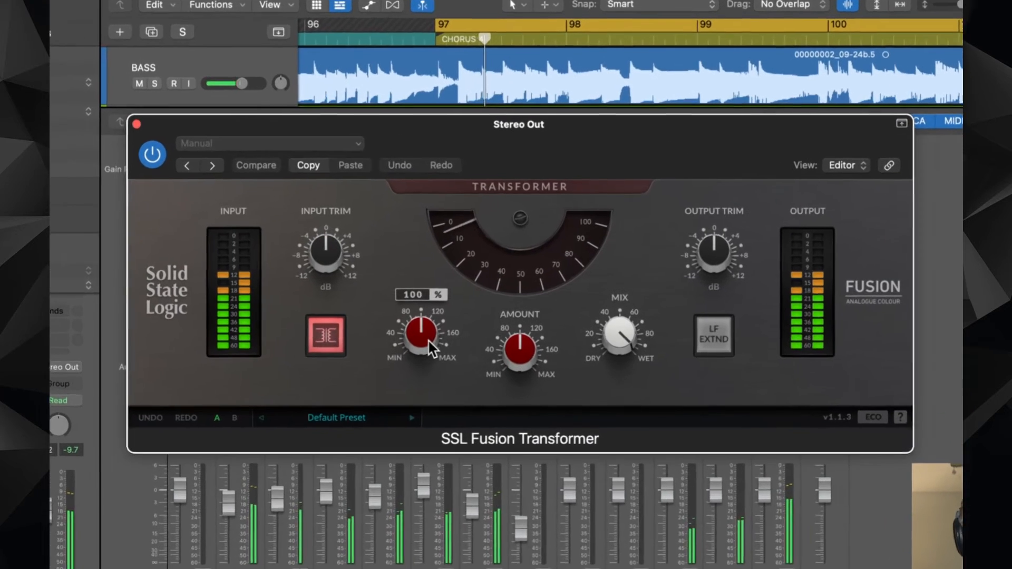
drag(430, 341, 400, 321)
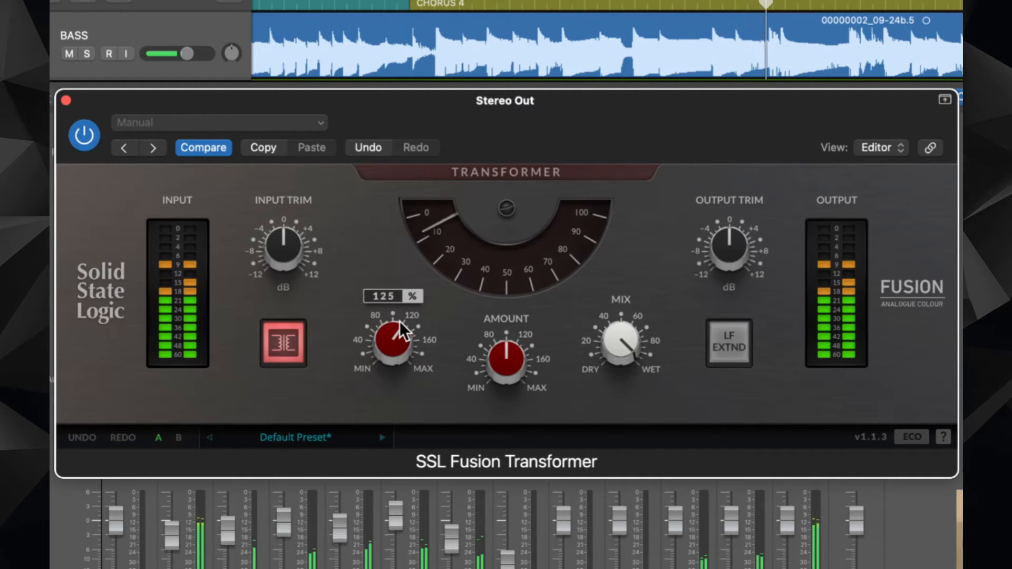
click(266, 440)
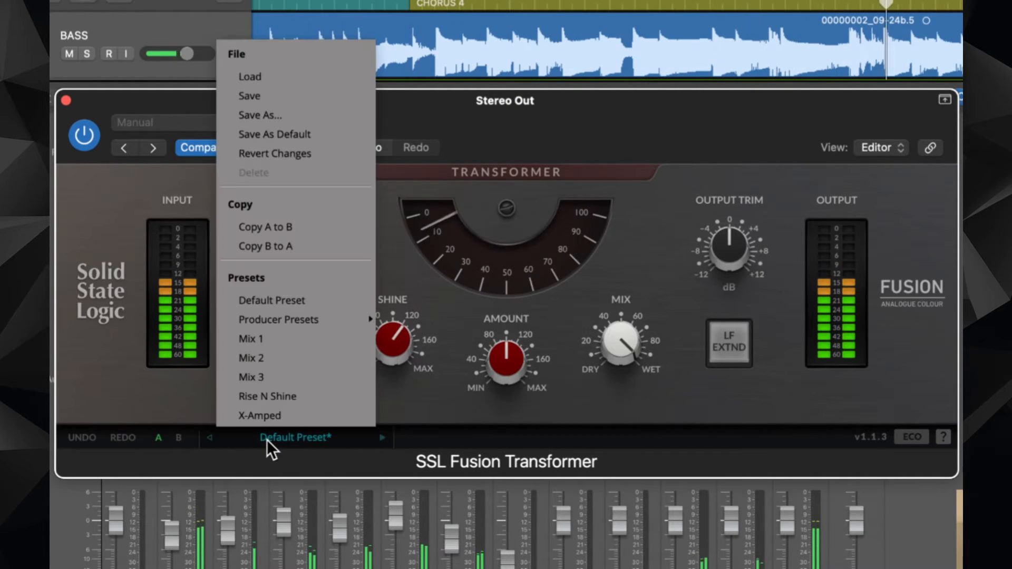
click(274, 340)
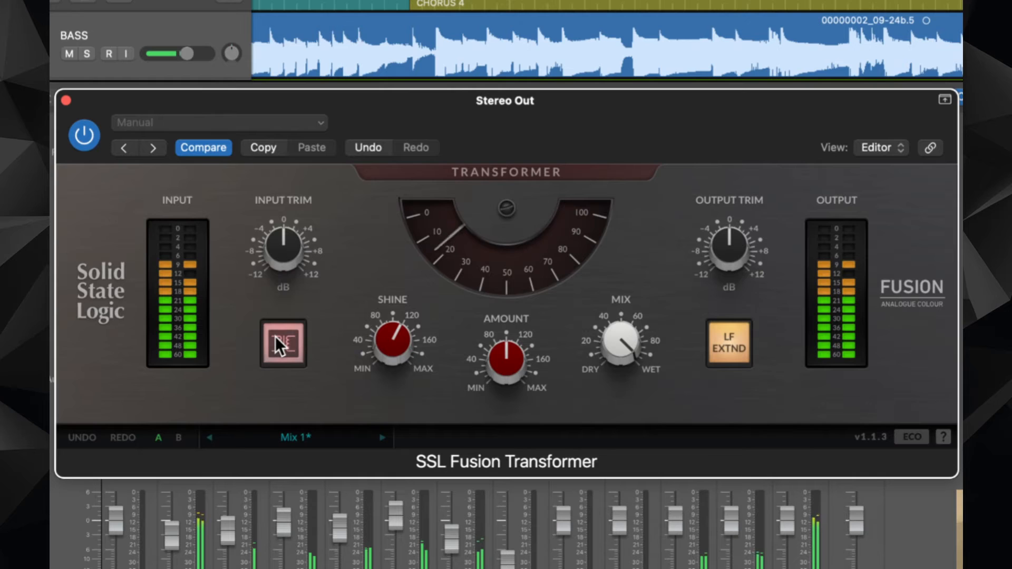
mouse_move(500, 367)
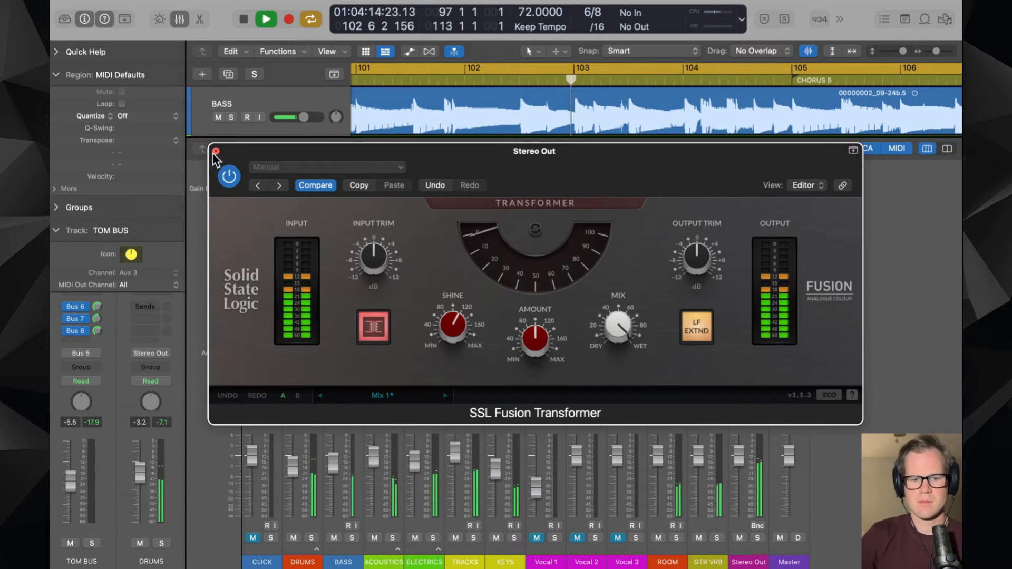
click(66, 100)
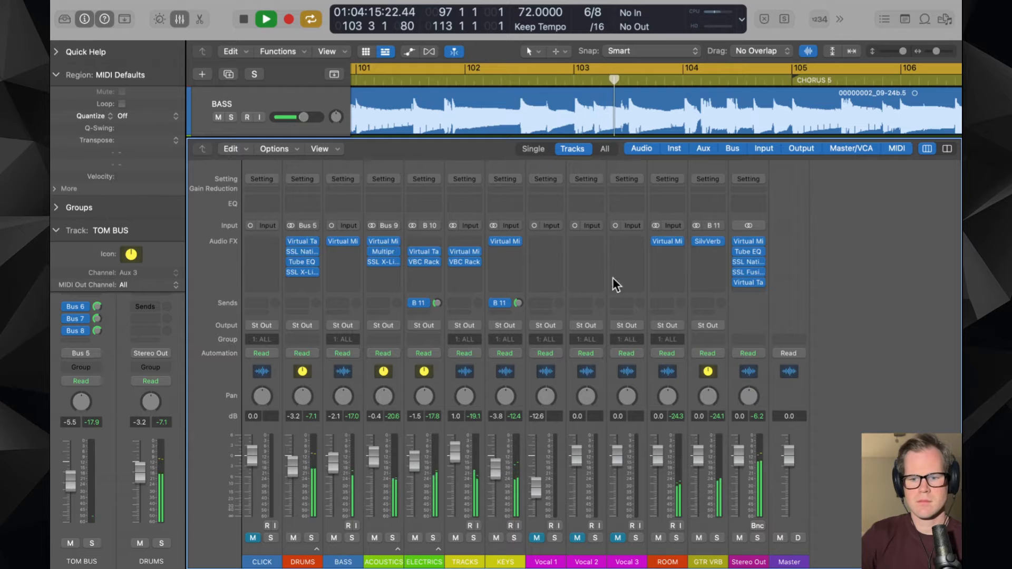
- Replace the Transformer on the Stereo Out channel with SSL Fusion Vintage Drive and set Drive to 7.0
click(762, 271)
mouse_move(804, 563)
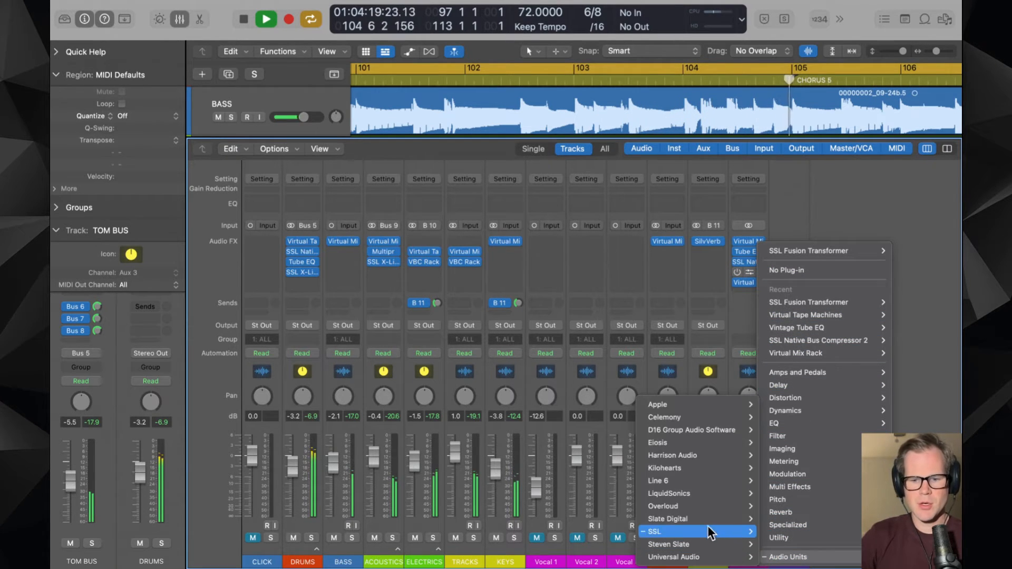
mouse_move(702, 523)
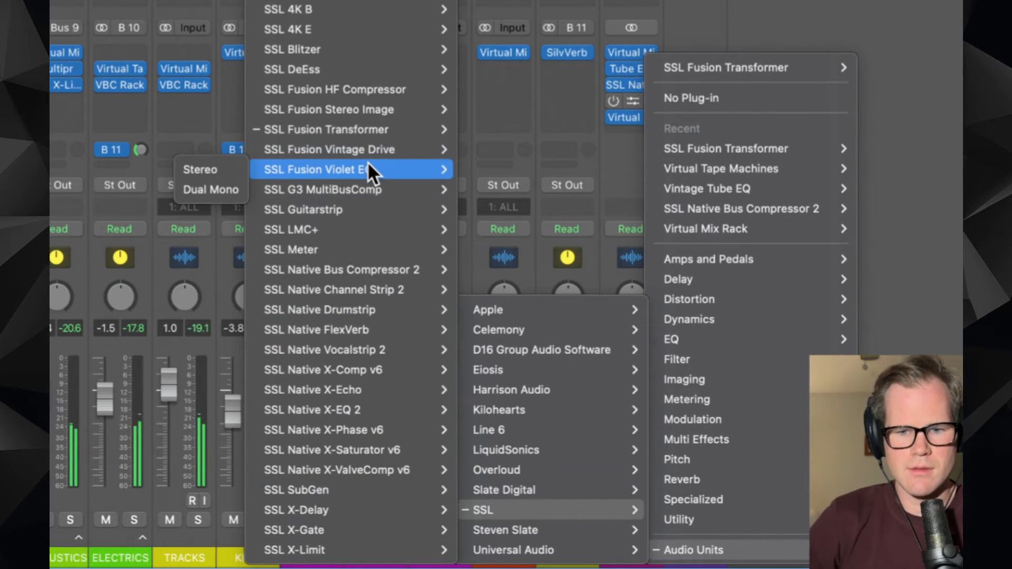
mouse_move(369, 92)
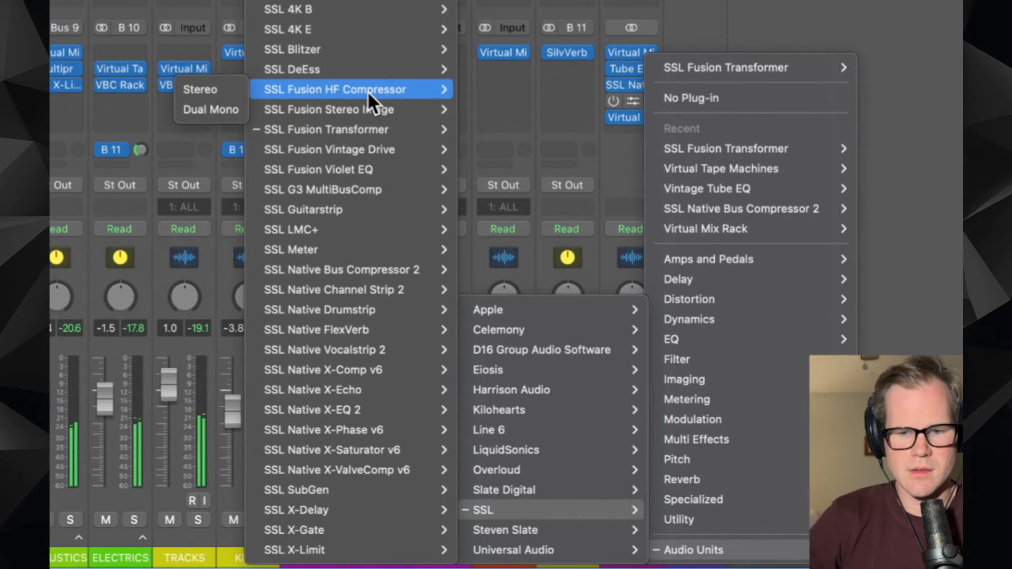
mouse_move(368, 289)
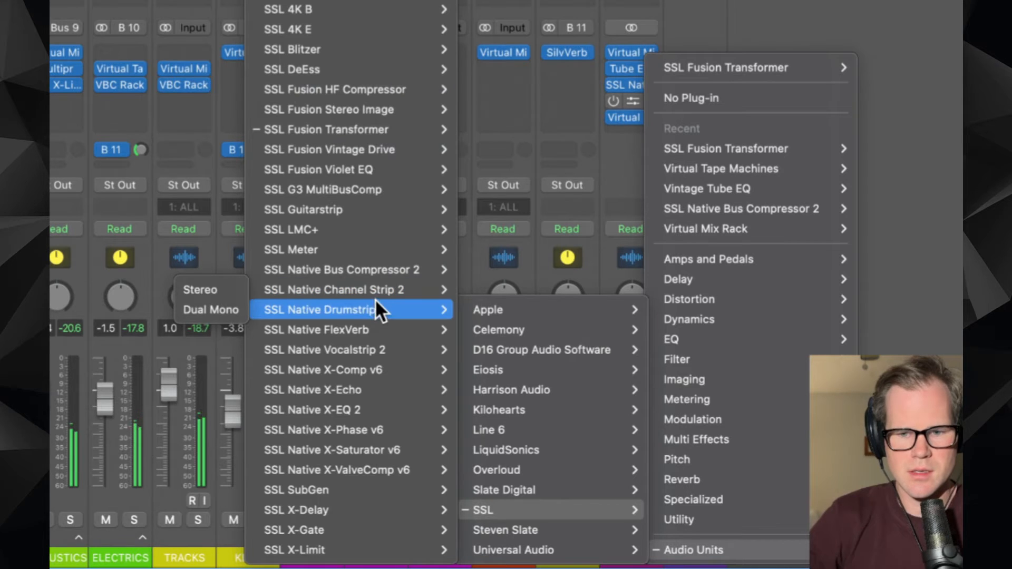
mouse_move(374, 270)
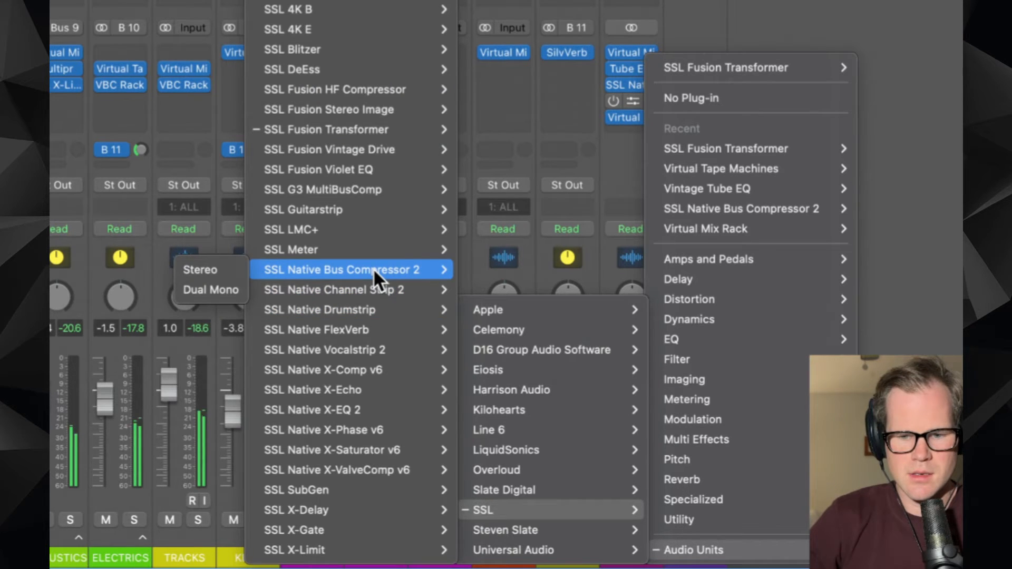
mouse_move(380, 324)
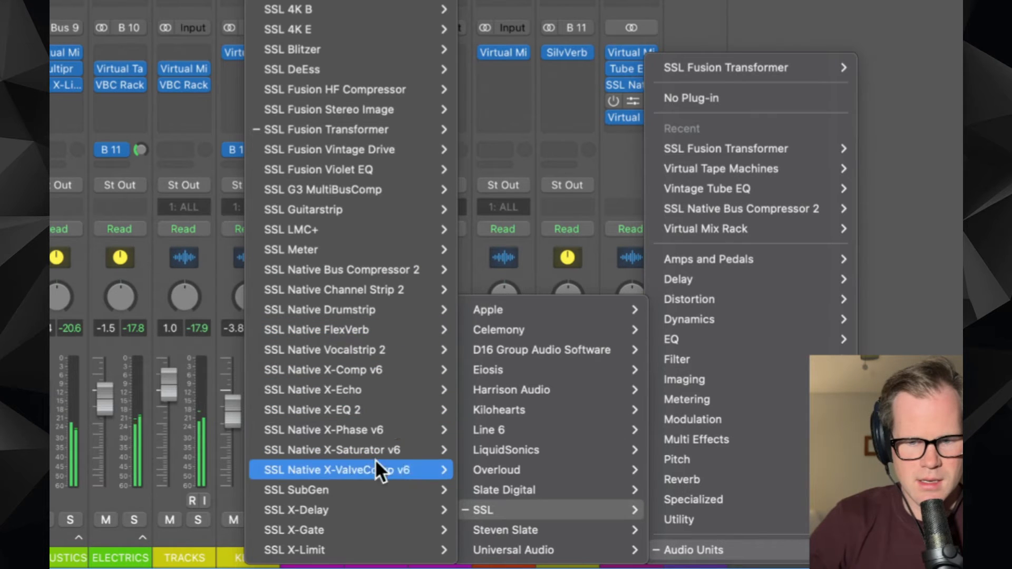
mouse_move(371, 157)
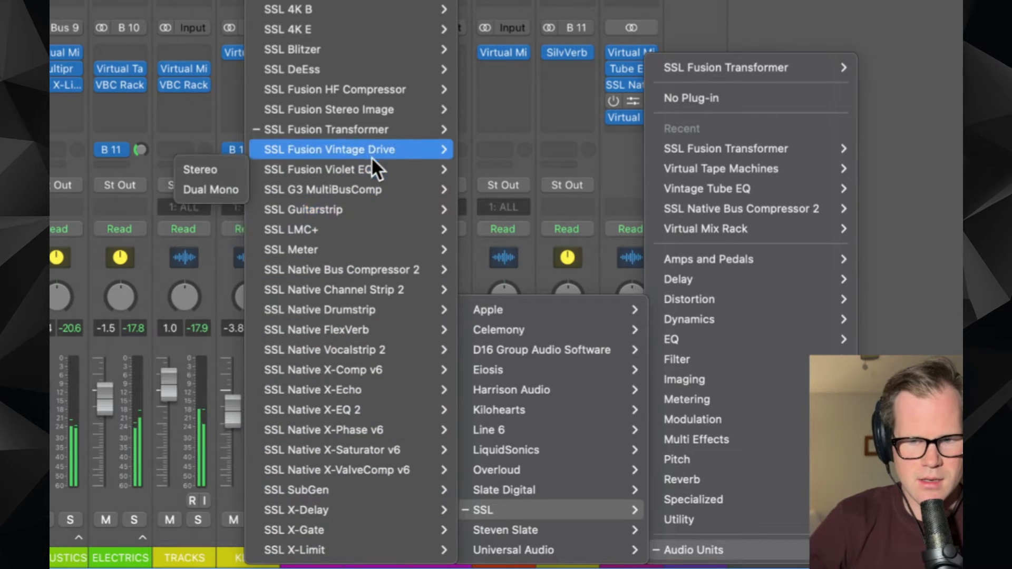
click(219, 156)
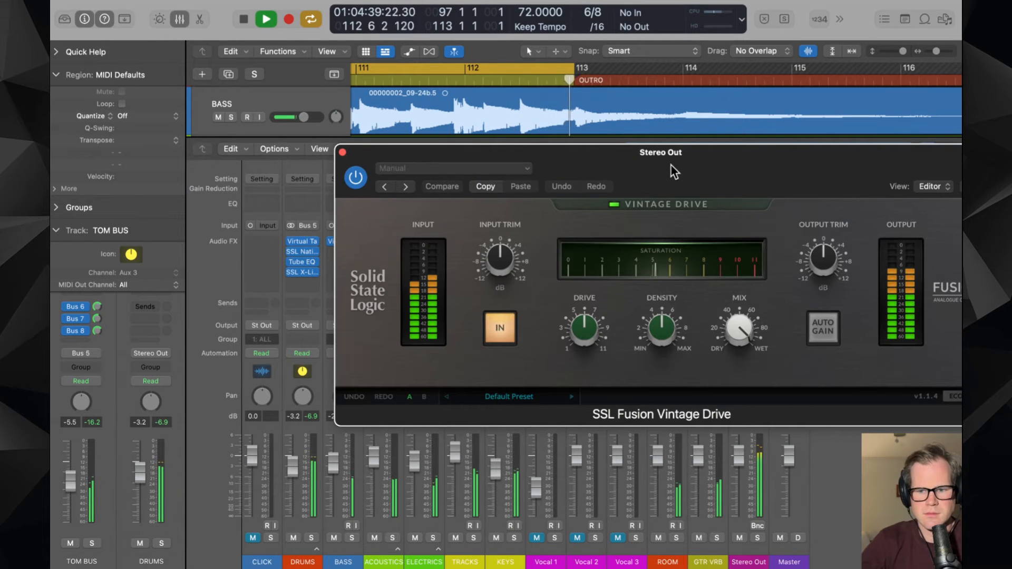
drag(671, 163, 551, 167)
drag(469, 334, 442, 318)
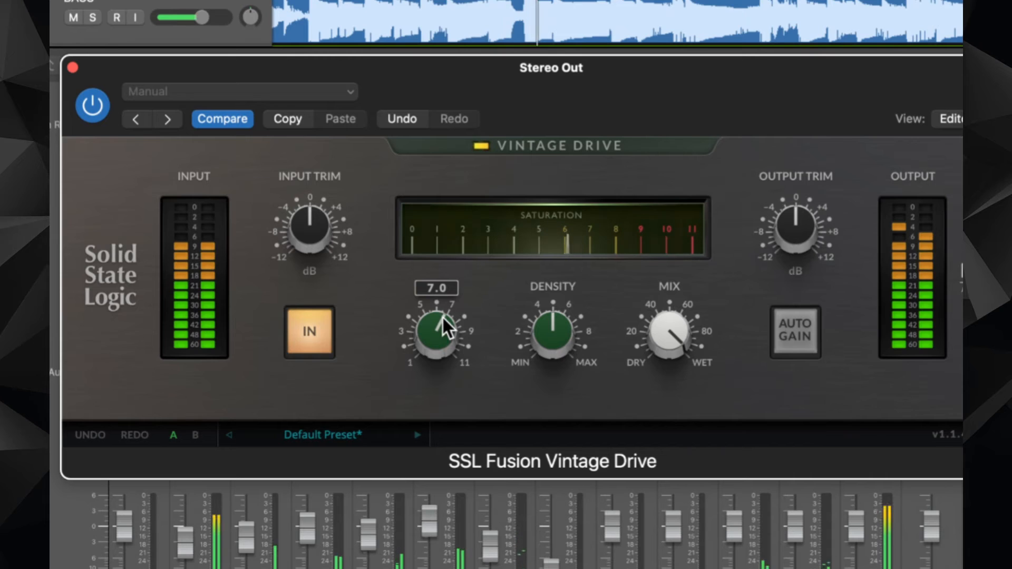
- Load the producer preset MHB Mix Buss Kiss in Vintage Drive and bypass the plug-in to compare
click(337, 438)
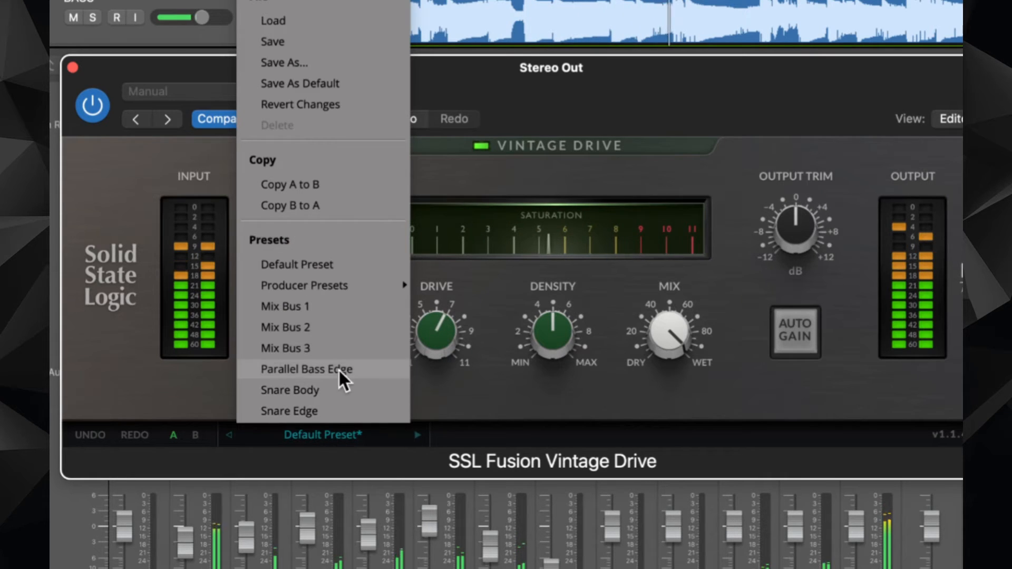
mouse_move(368, 284)
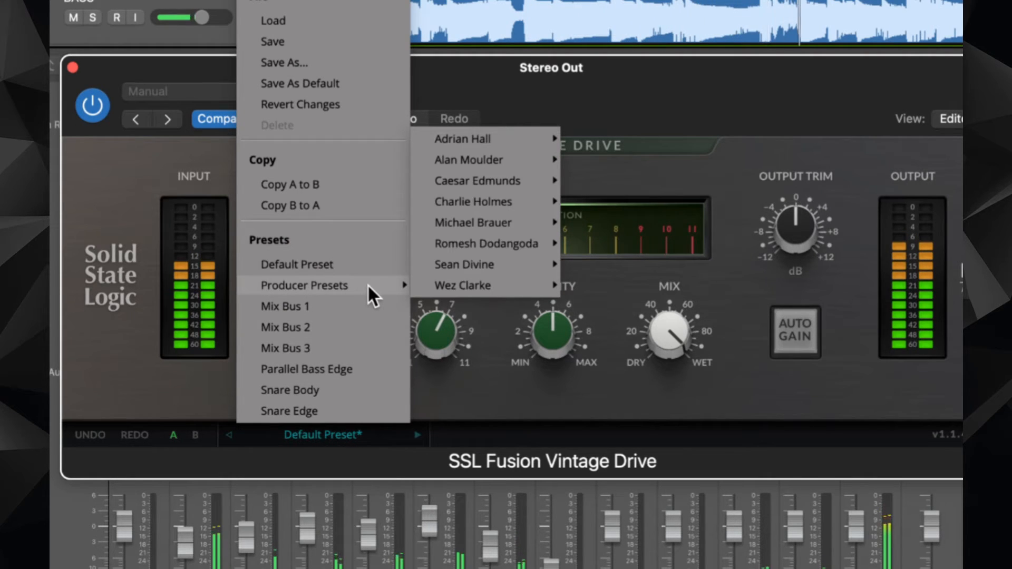
mouse_move(483, 266)
mouse_move(486, 221)
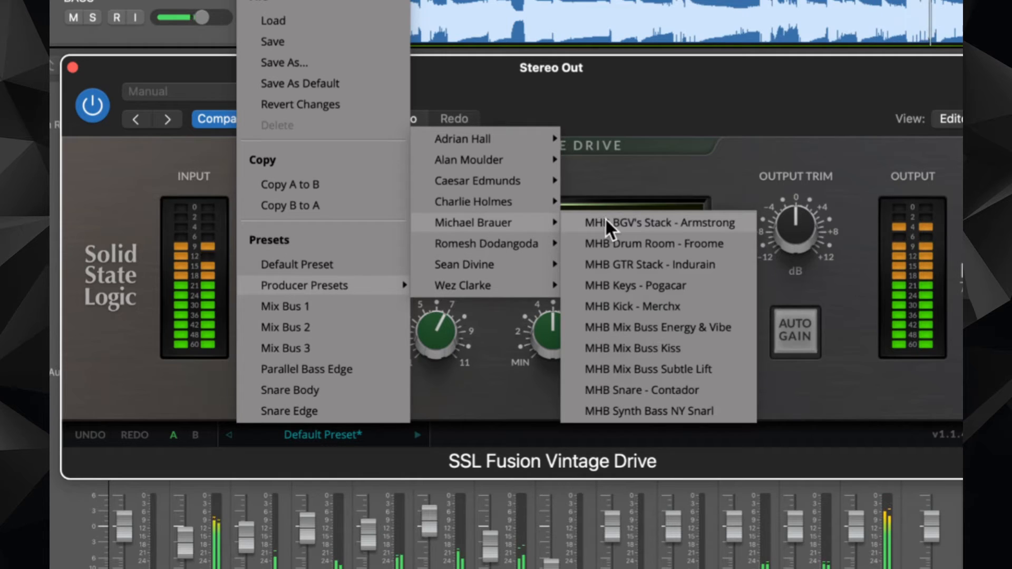
click(631, 348)
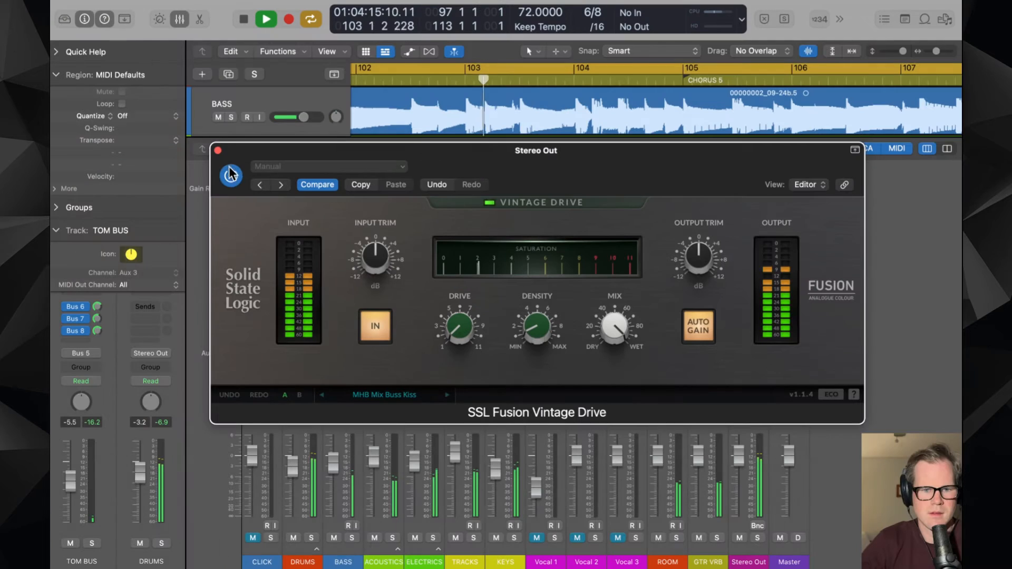
click(92, 105)
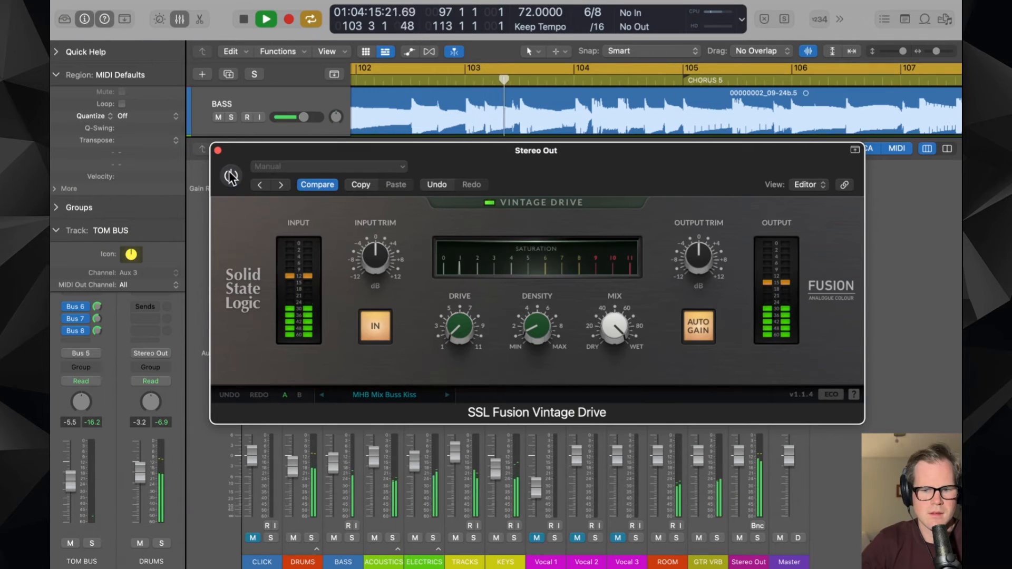
- Switch Vintage Drive back on to compare, close it, stop playback and bypass it in the Stereo Out chain
click(230, 176)
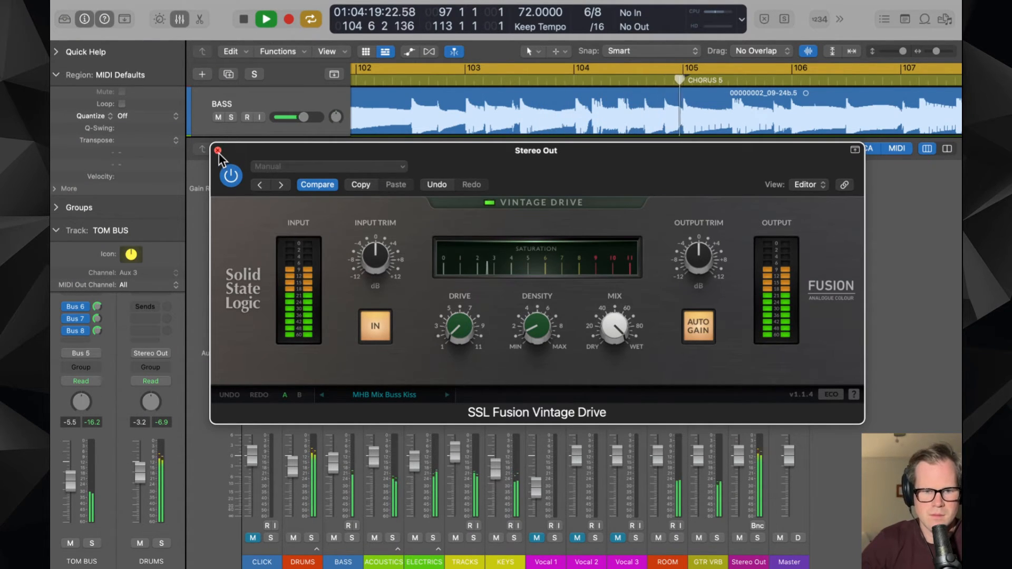
click(218, 151)
key(space)
click(762, 272)
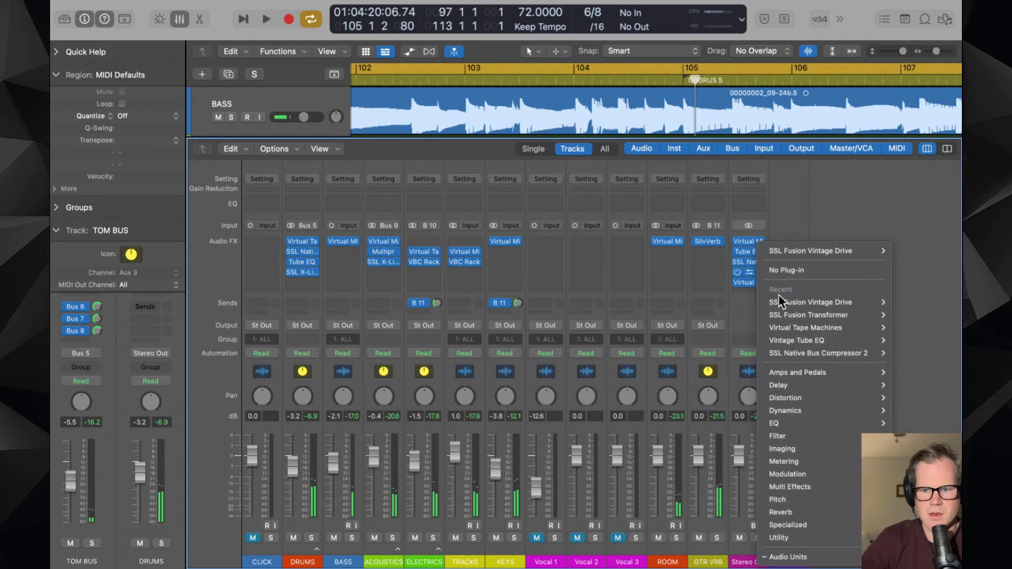
mouse_move(783, 311)
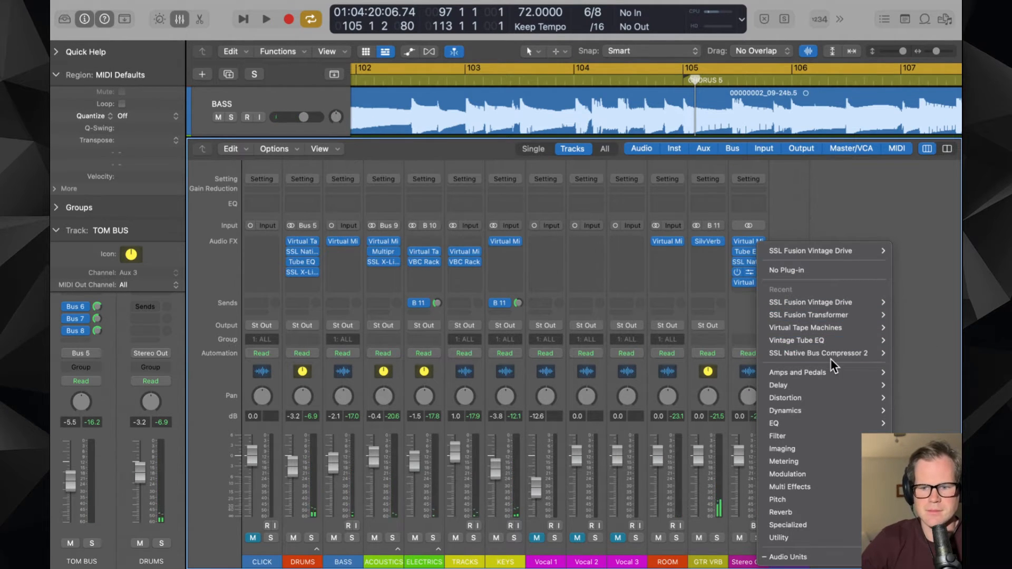
click(651, 310)
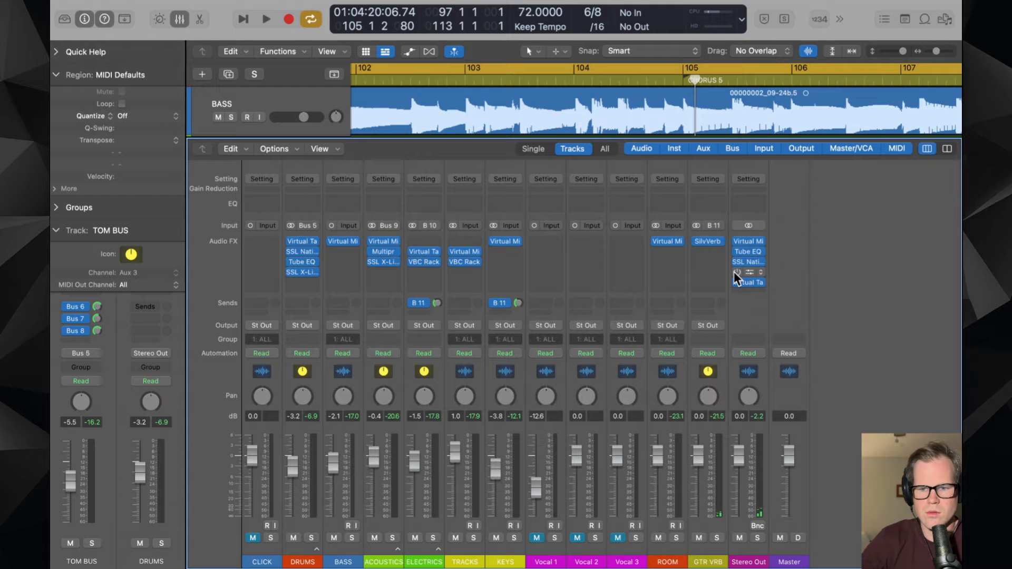
- Open Virtual Mix Rack on Stereo Out and insert the FG-Bomber module between VCC MixBuss and Trimmer
click(748, 242)
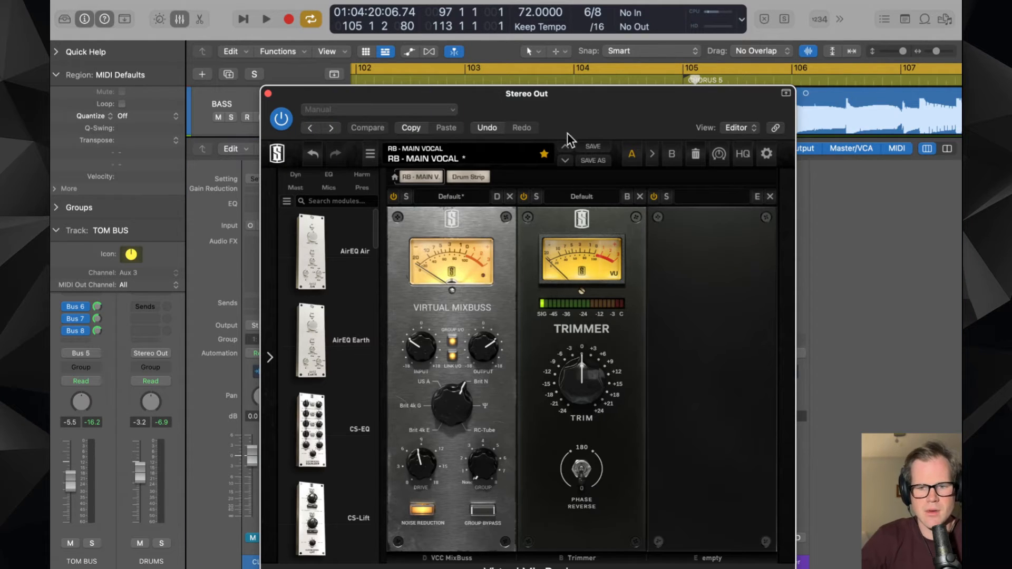
drag(568, 133, 557, 99)
click(285, 141)
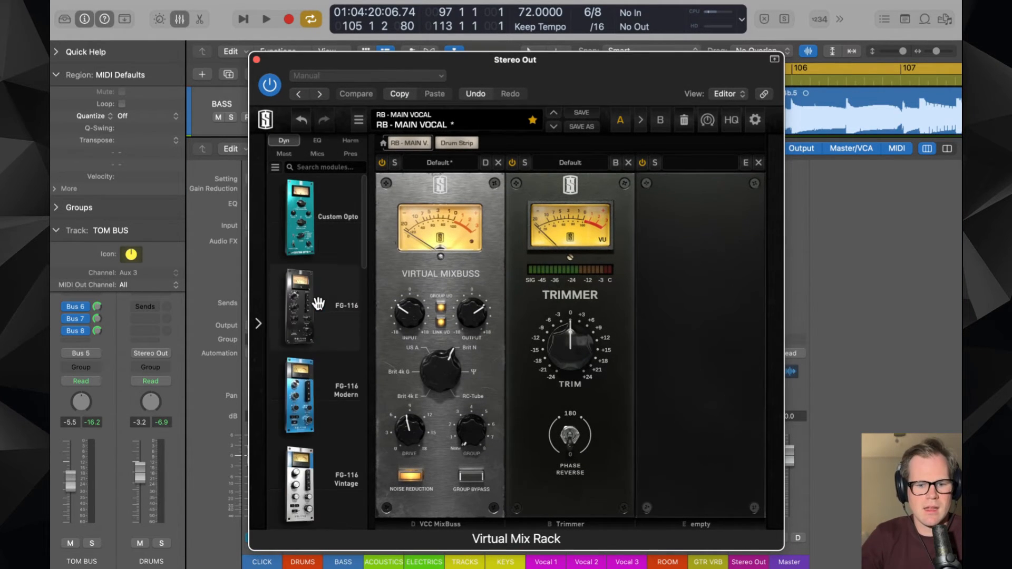
scroll(319, 302, down, 10)
scroll(318, 303, up, 5)
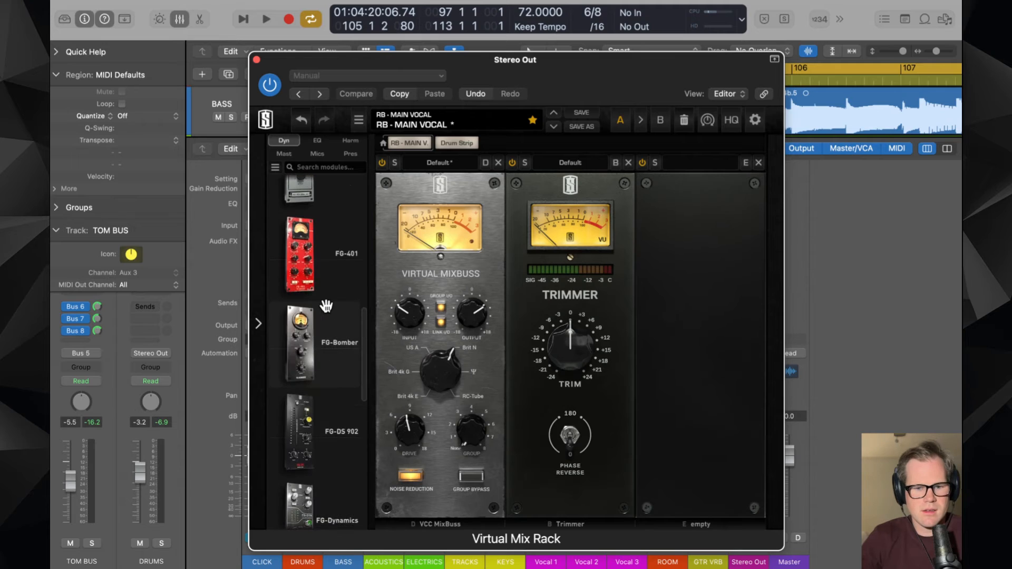
drag(316, 316, 557, 284)
- Load the MixBuss Big Punch preset in FG-Bomber, then switch it to Mixbuss 3D
click(578, 164)
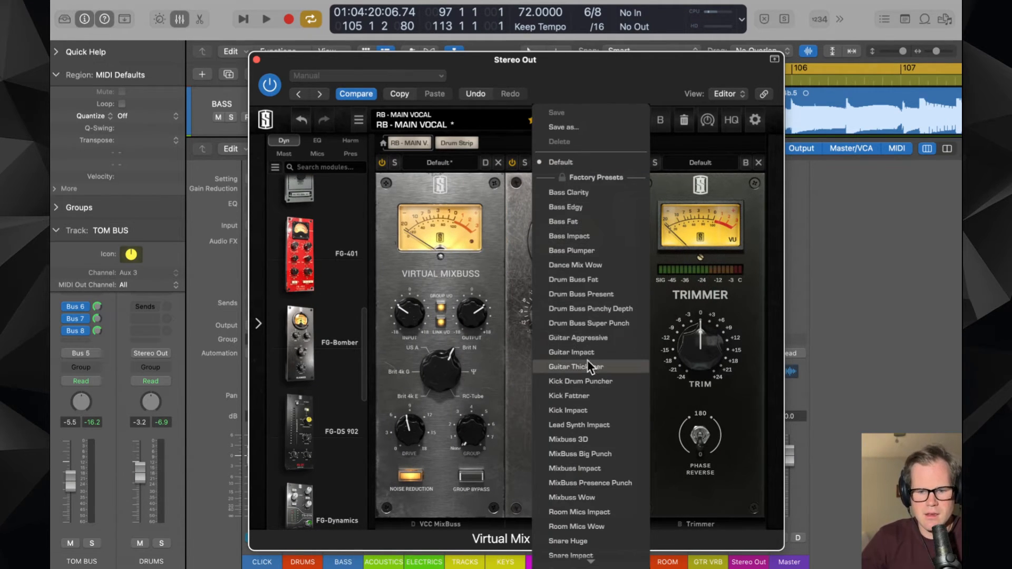
scroll(587, 360, down, 2)
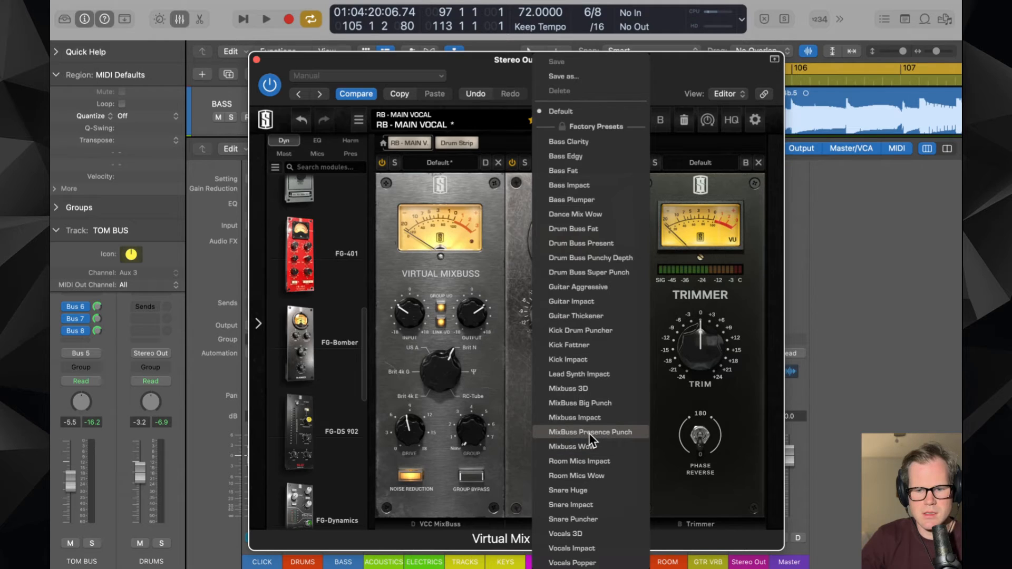
click(588, 405)
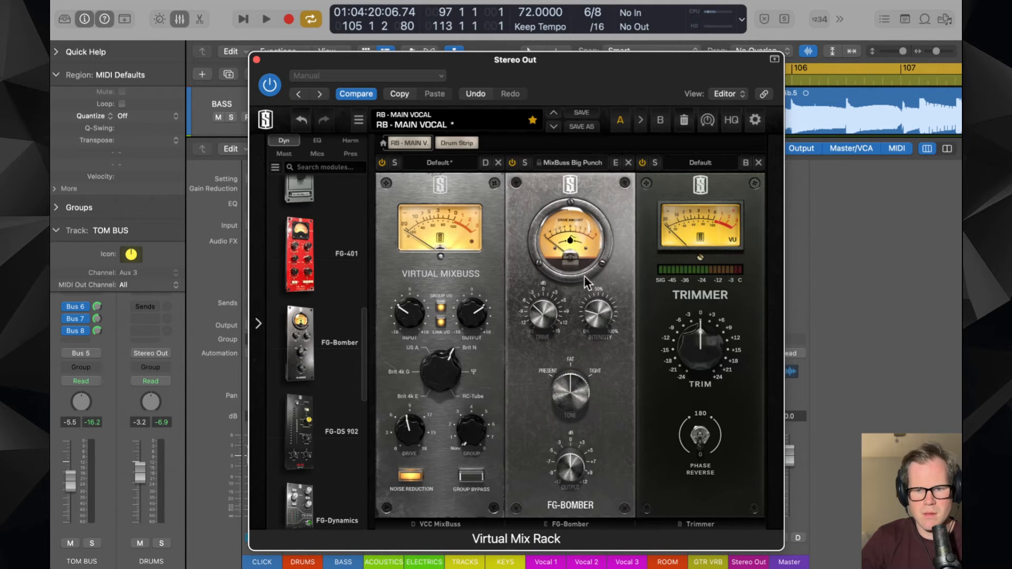
click(577, 162)
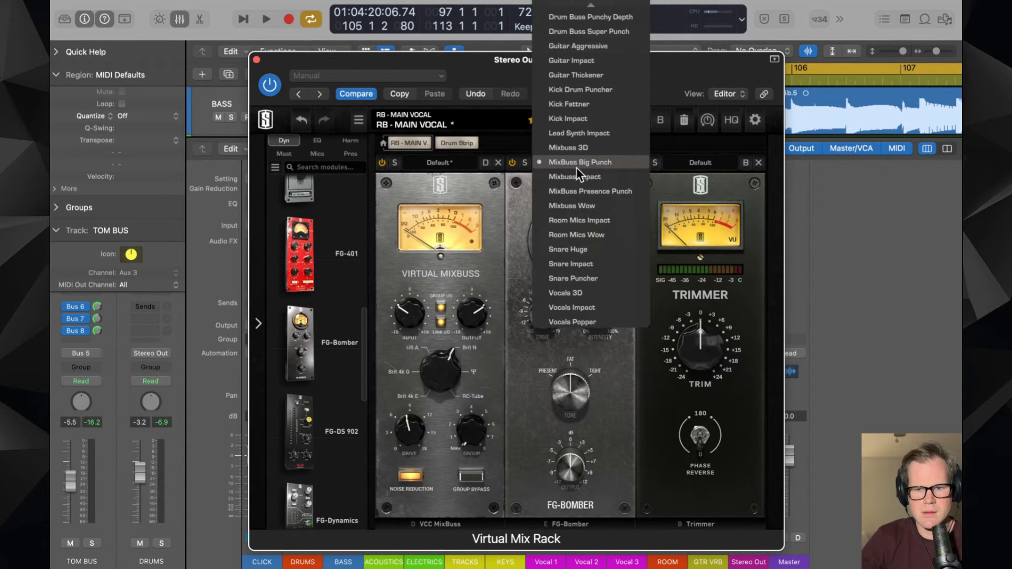
click(574, 147)
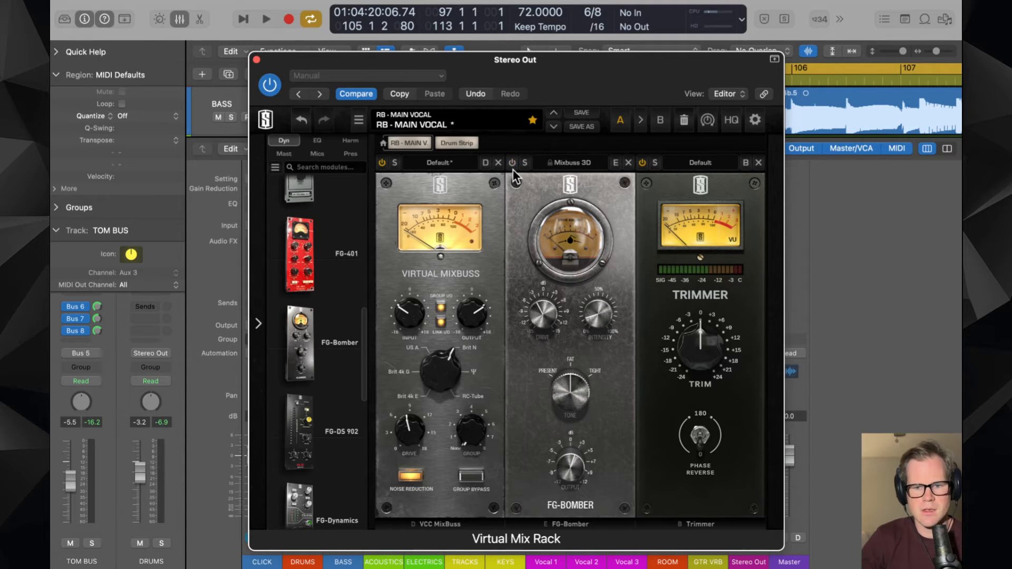
- Audition FG-Bomber against bypass during playback, change its preset to MixBuss Presence Punch, and close the rack
key(space)
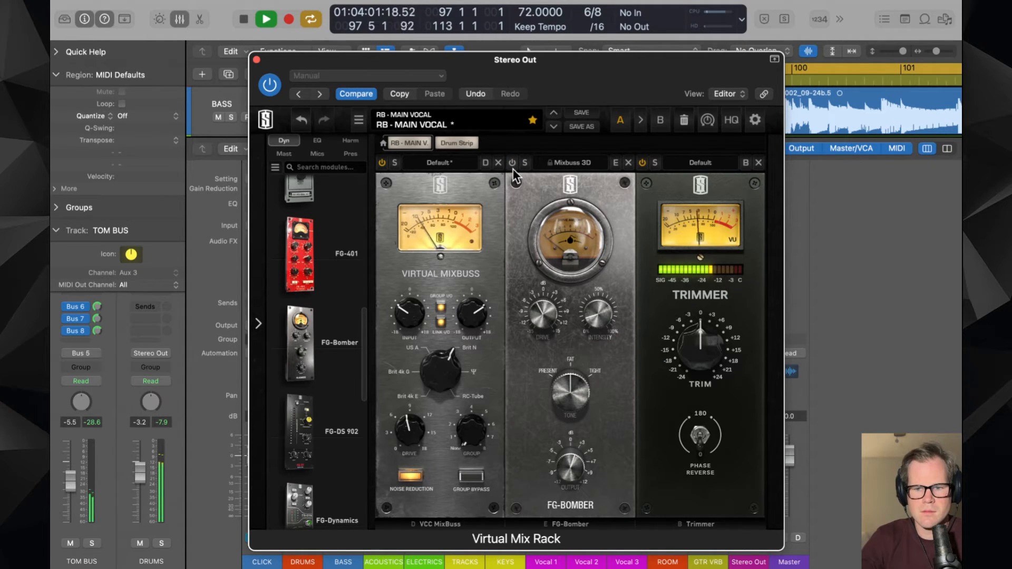
click(513, 167)
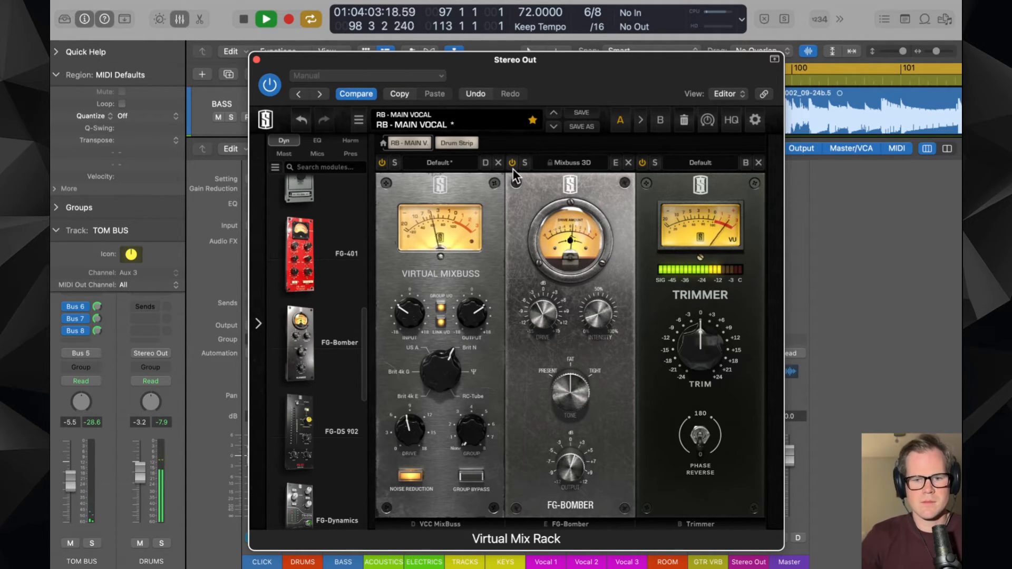
click(578, 163)
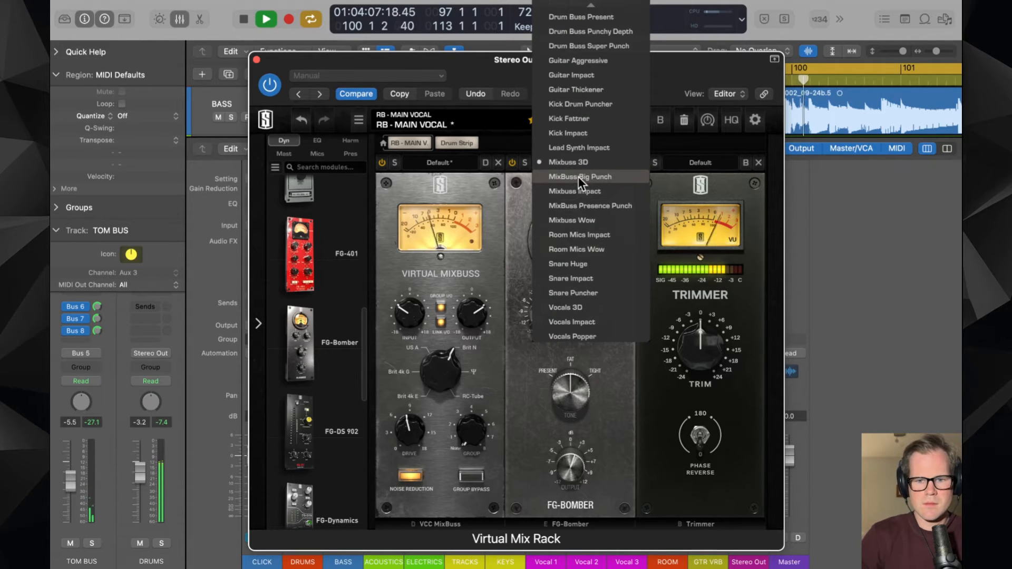
click(576, 206)
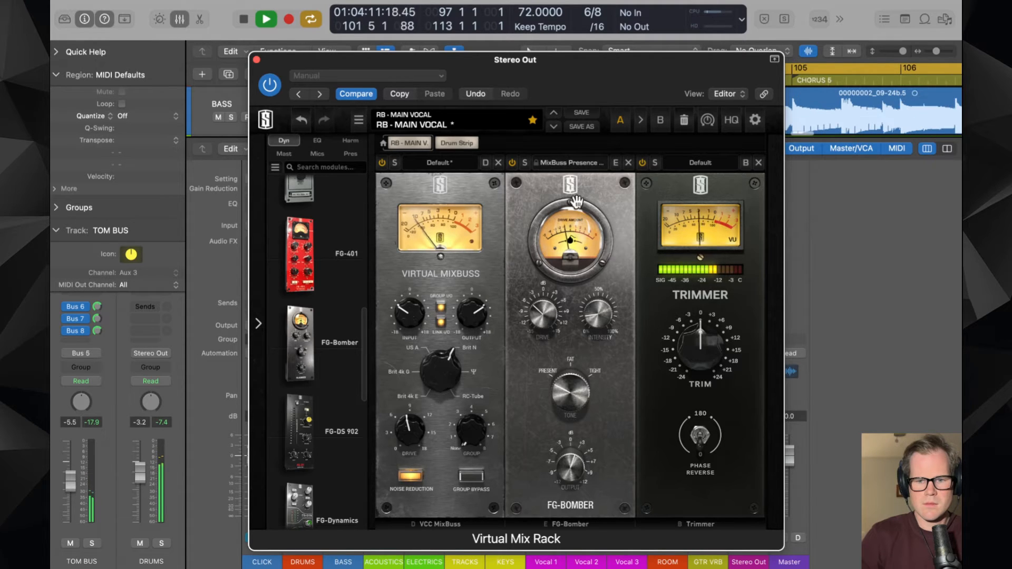
click(513, 161)
click(256, 59)
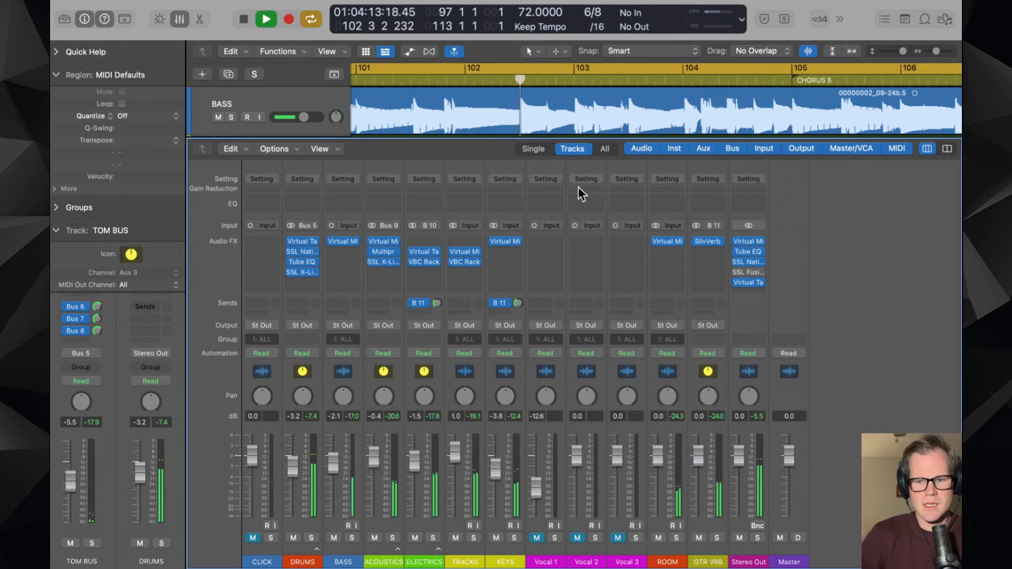
- Check Vintage Drive again on Stereo Out, then replace it with a stereo SSL Fusion Transformer
click(750, 271)
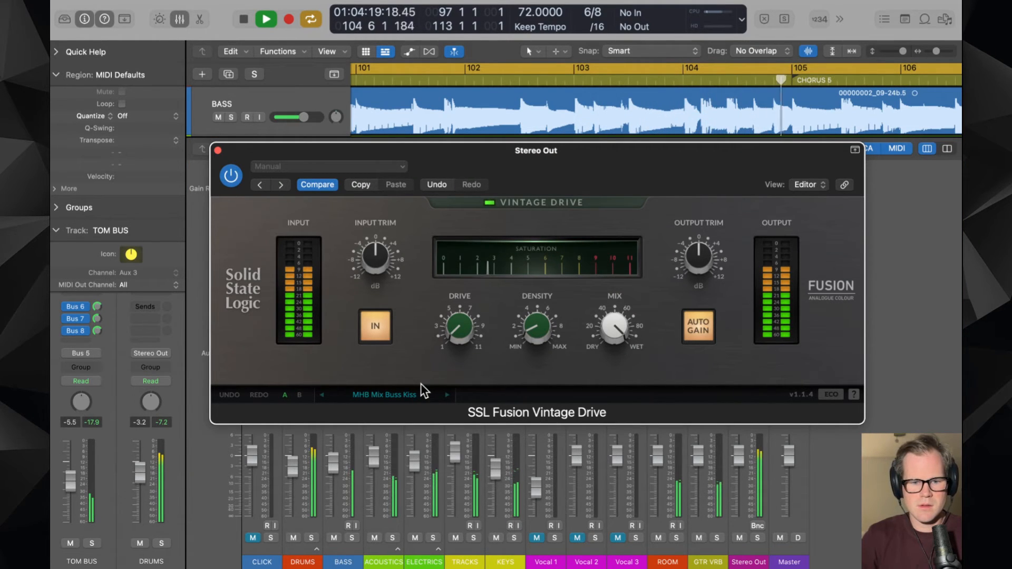
click(218, 150)
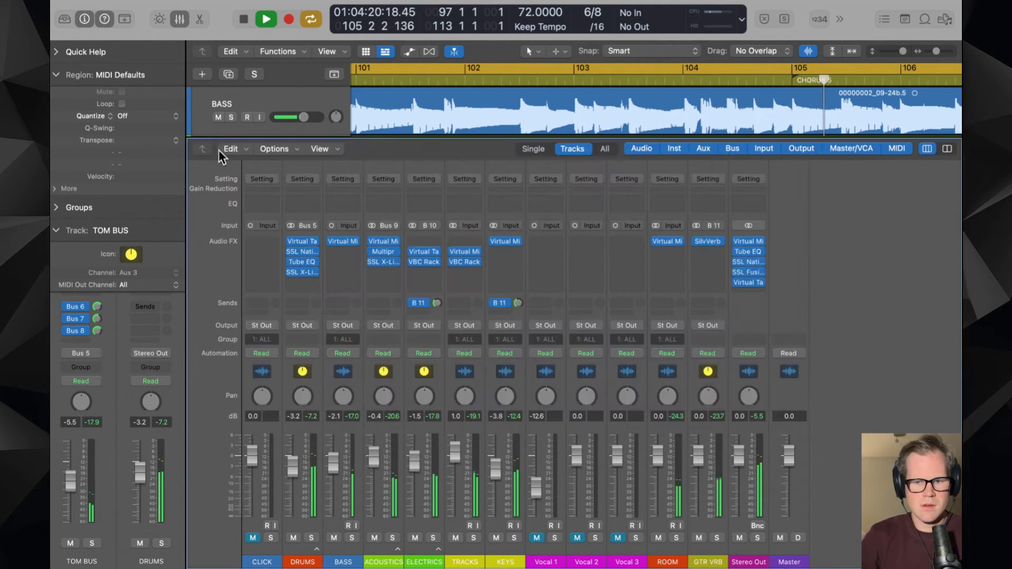
click(759, 270)
mouse_move(806, 315)
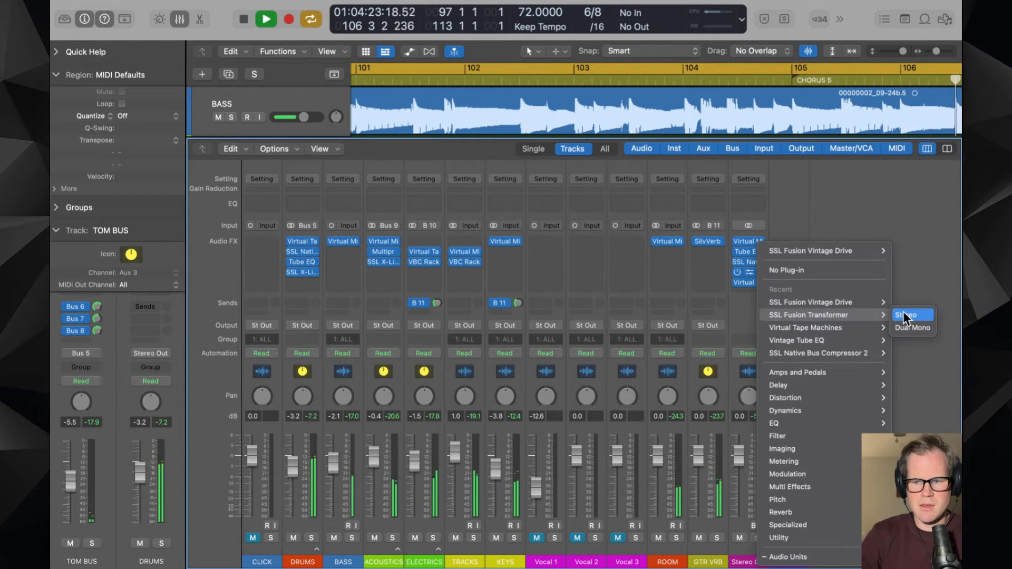
click(903, 314)
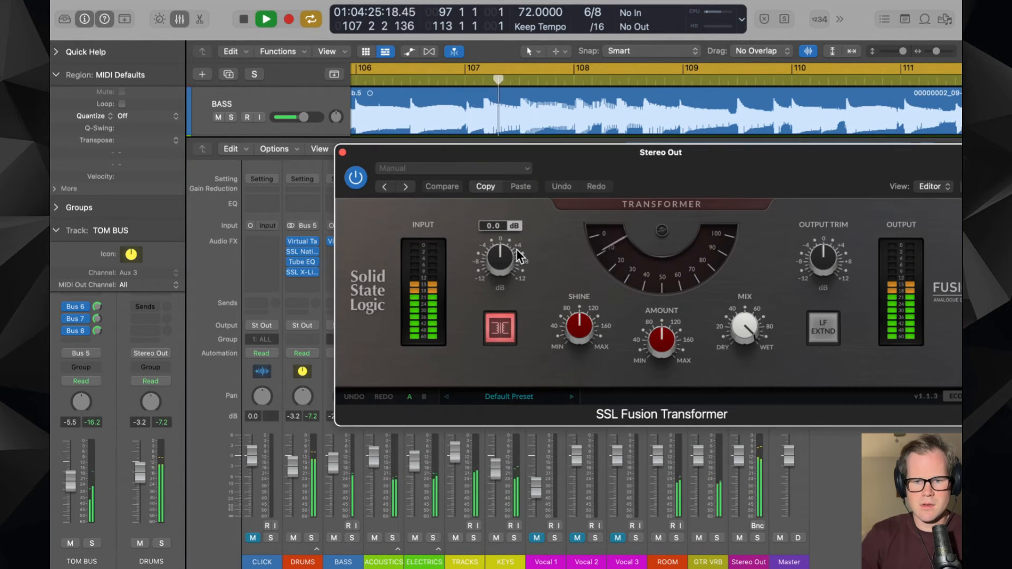
- Load the producer preset SD Mix Magic in the Transformer, then advance to SD Mix Shimmer
click(527, 395)
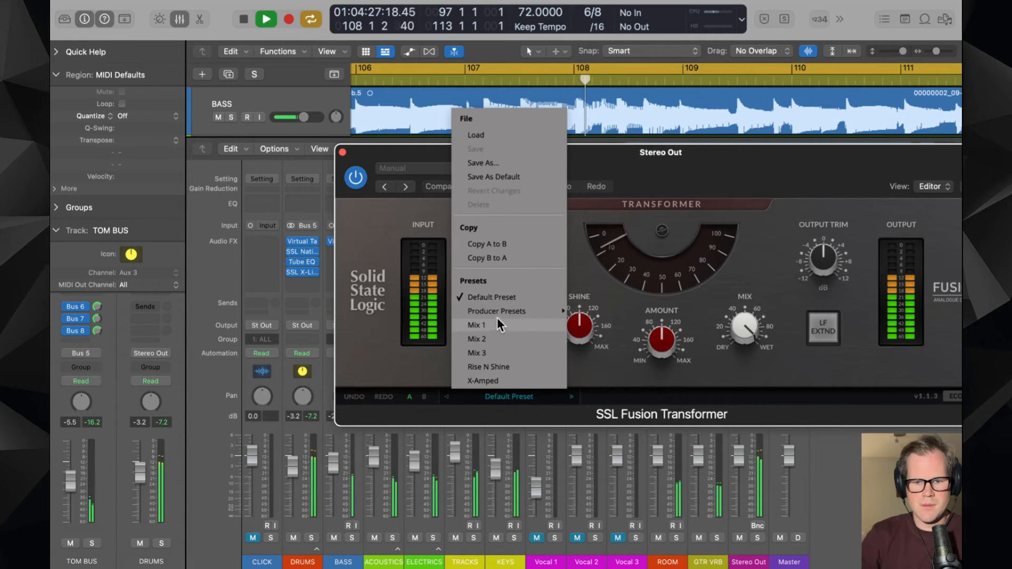
mouse_move(499, 310)
mouse_move(599, 297)
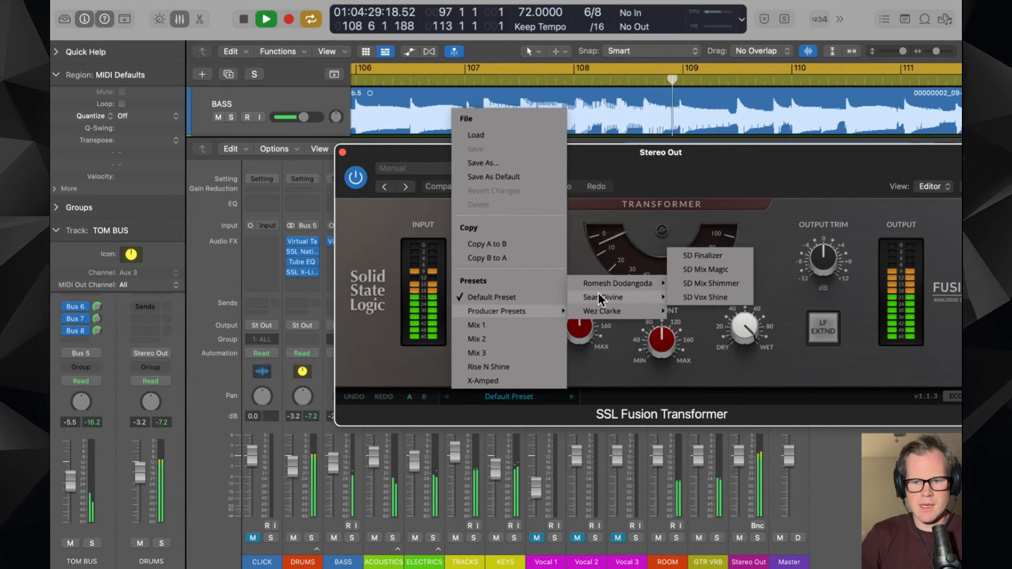
click(725, 273)
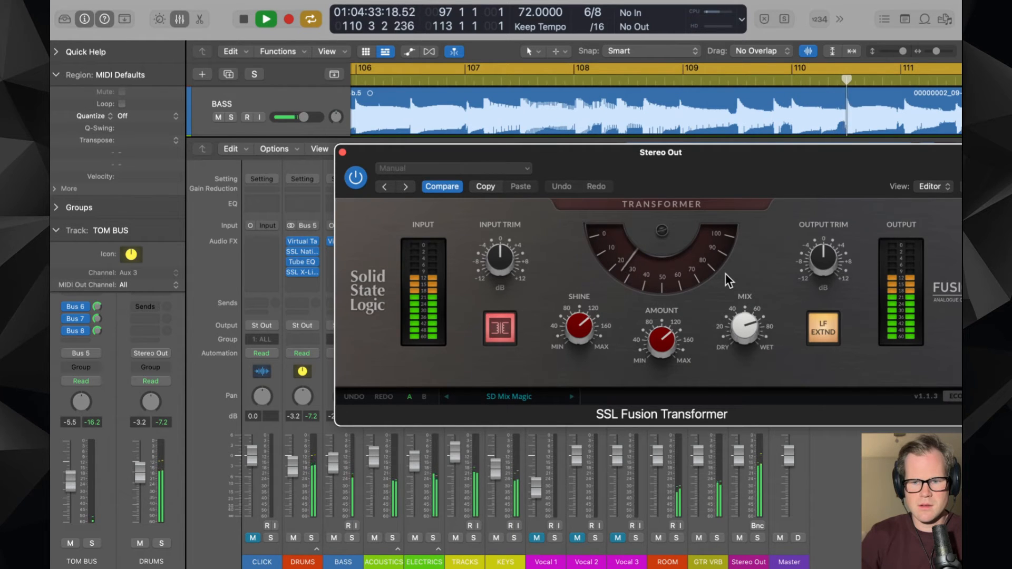
drag(721, 168, 593, 162)
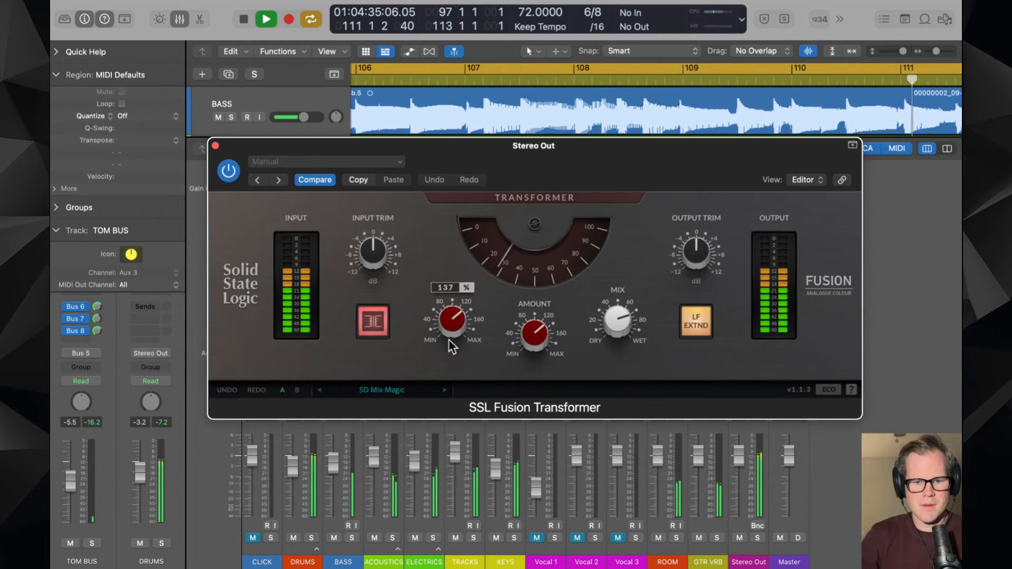
click(444, 390)
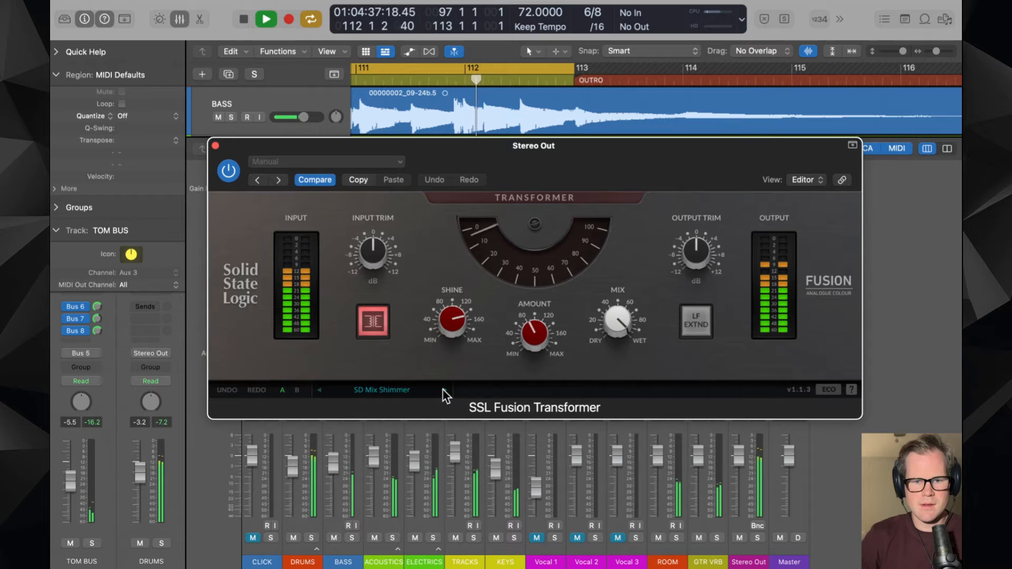
- Compare the SD Mix Shimmer preset with the plug-in bypassed and with LF Extend switched on and off
click(226, 175)
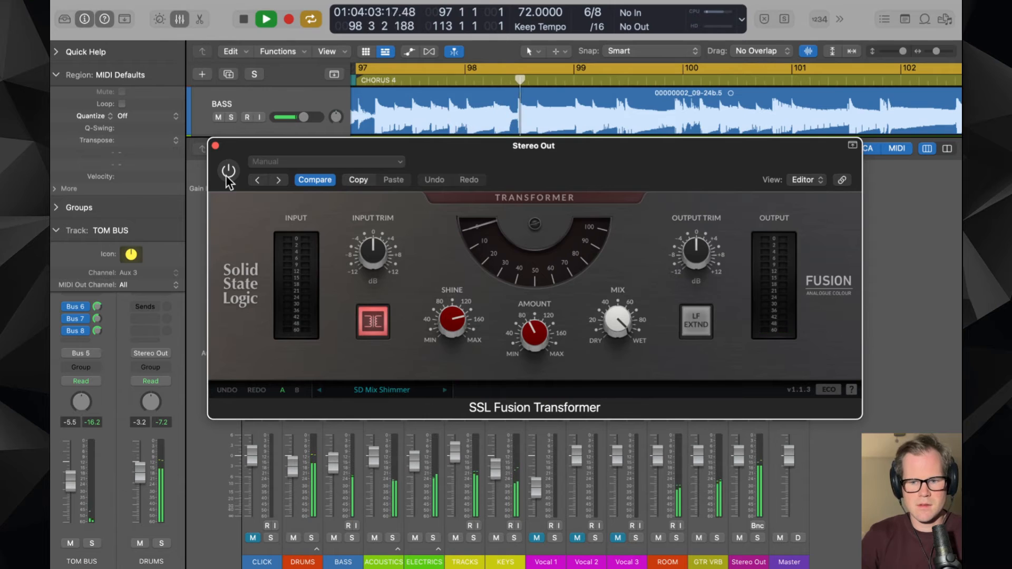
click(226, 175)
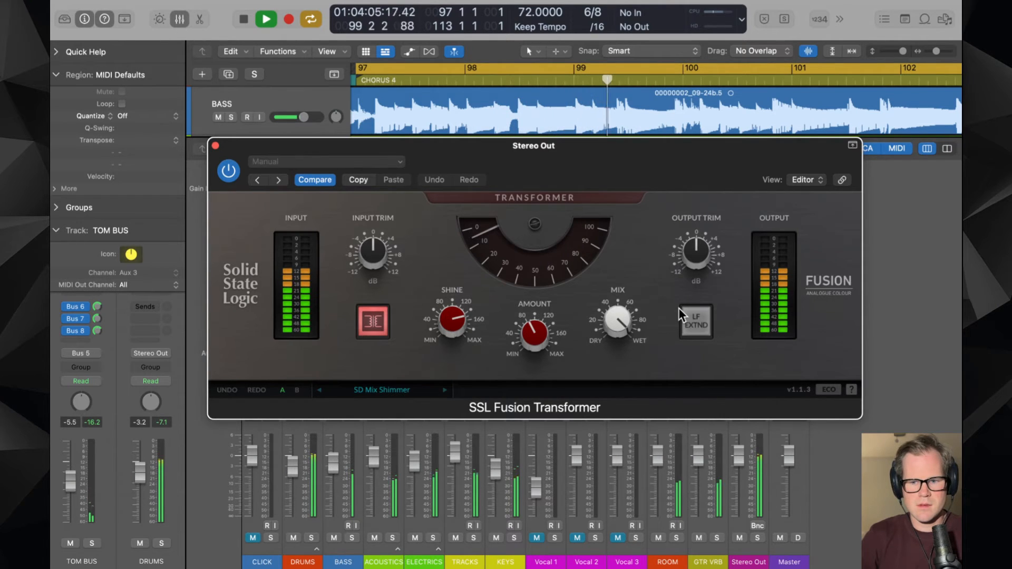
click(690, 317)
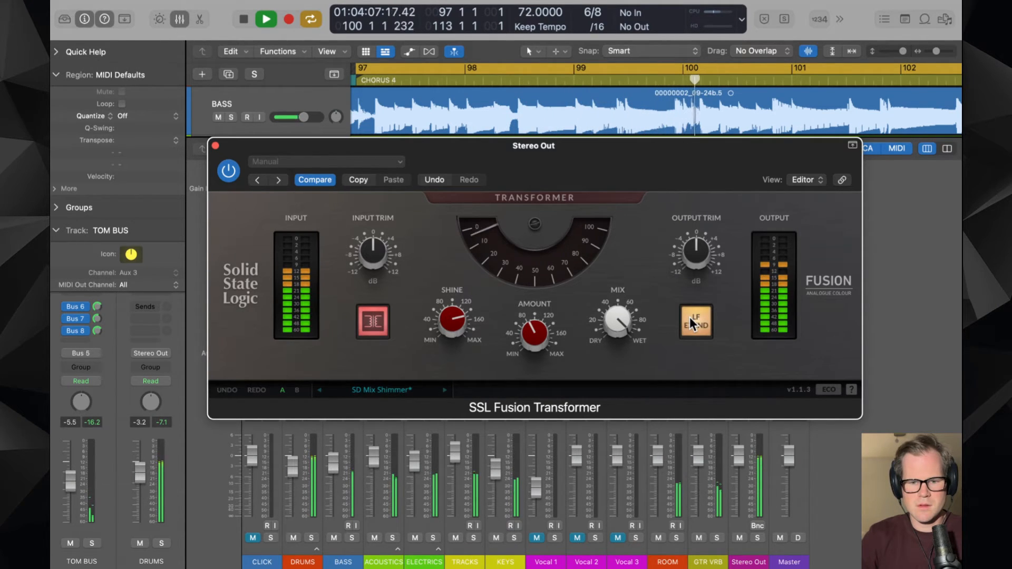
click(690, 318)
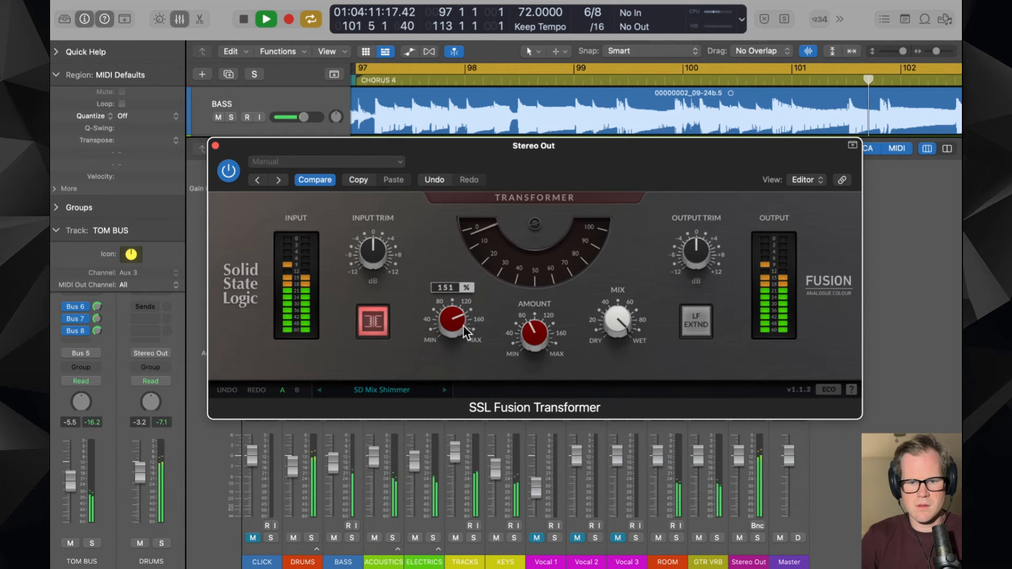
- Set the Transformer's Shine to 117% and enable LF Extend, comparing the result with bypass
drag(464, 325, 470, 352)
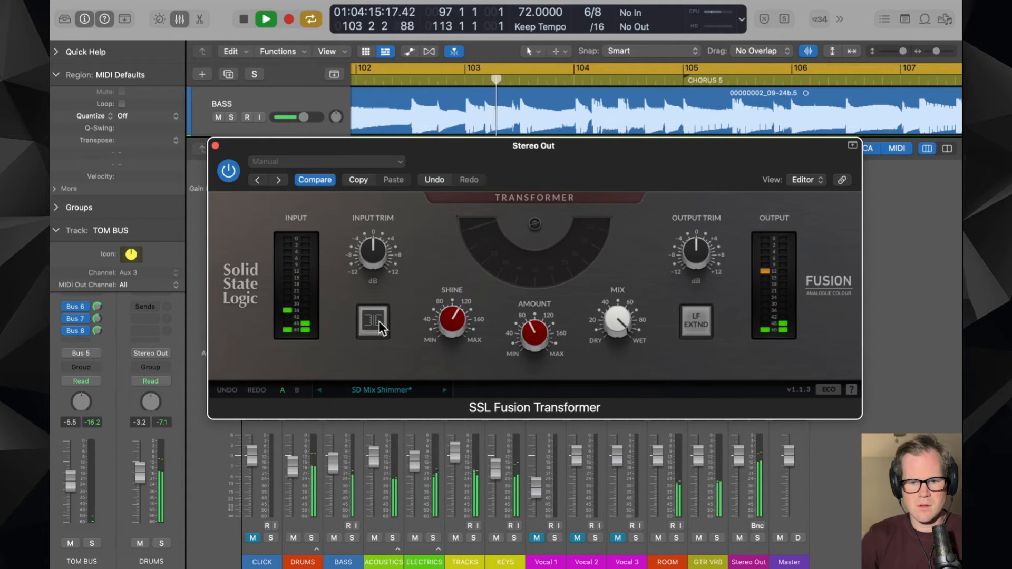
drag(450, 327, 453, 336)
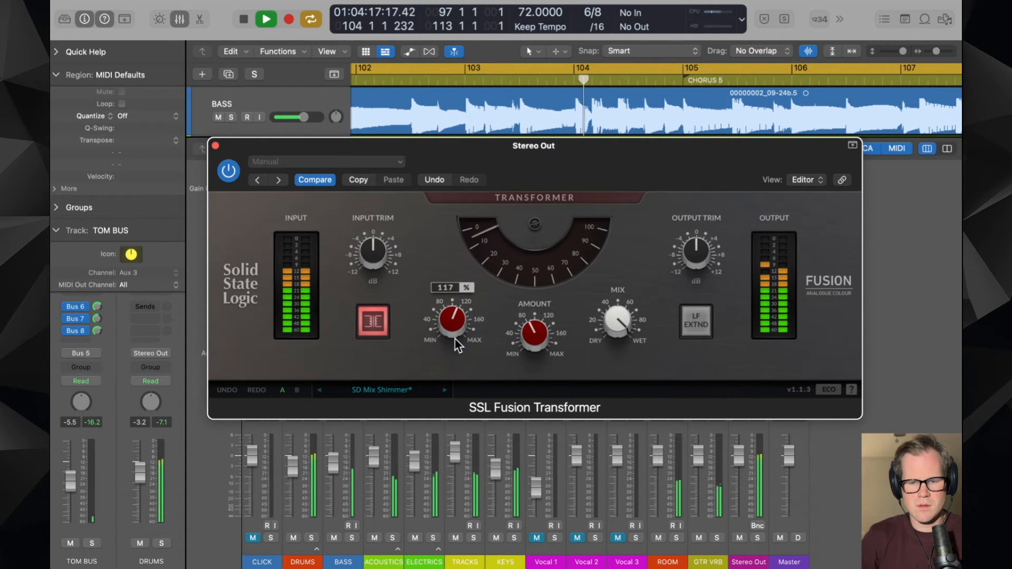
click(689, 331)
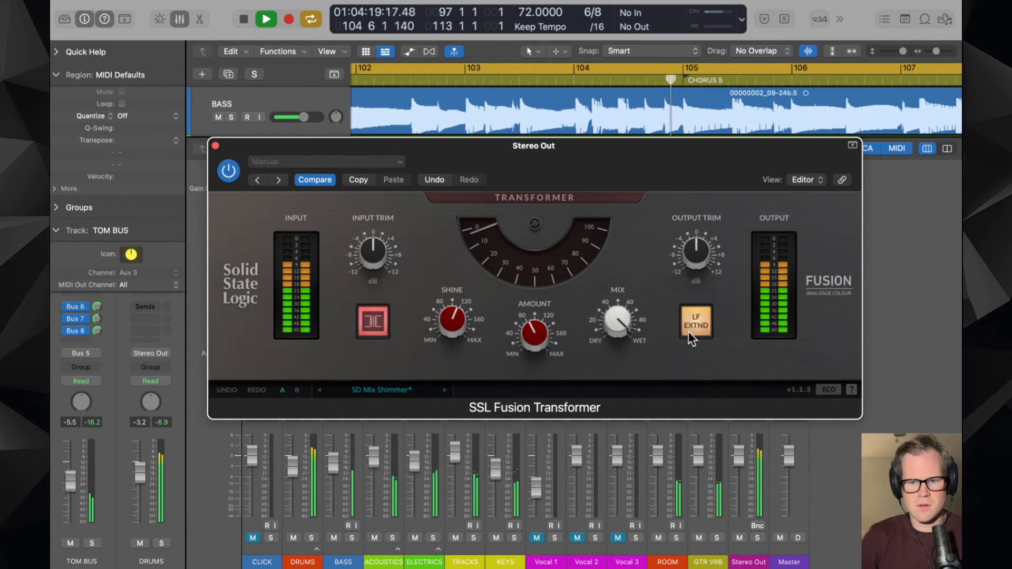
click(225, 175)
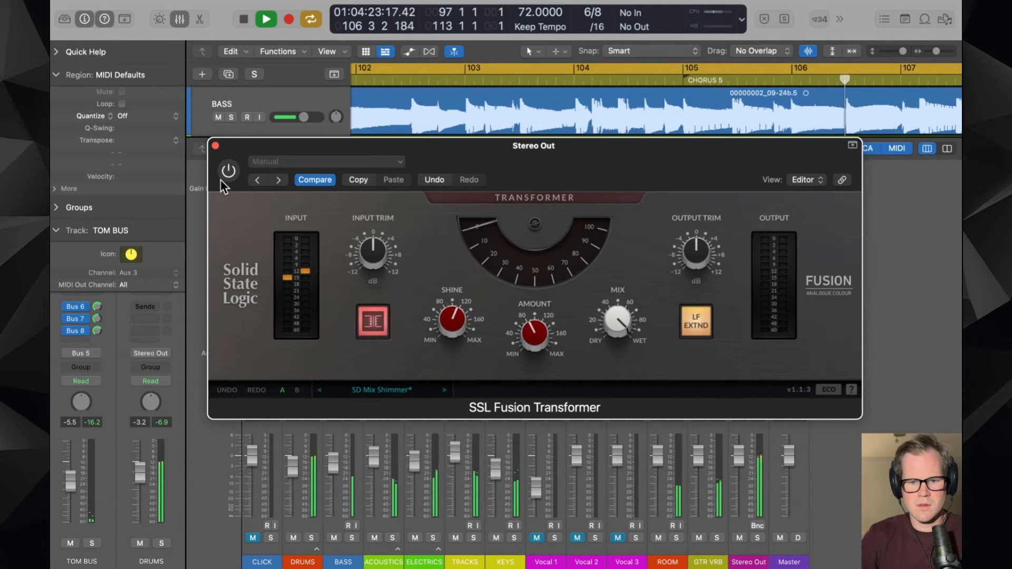
click(222, 178)
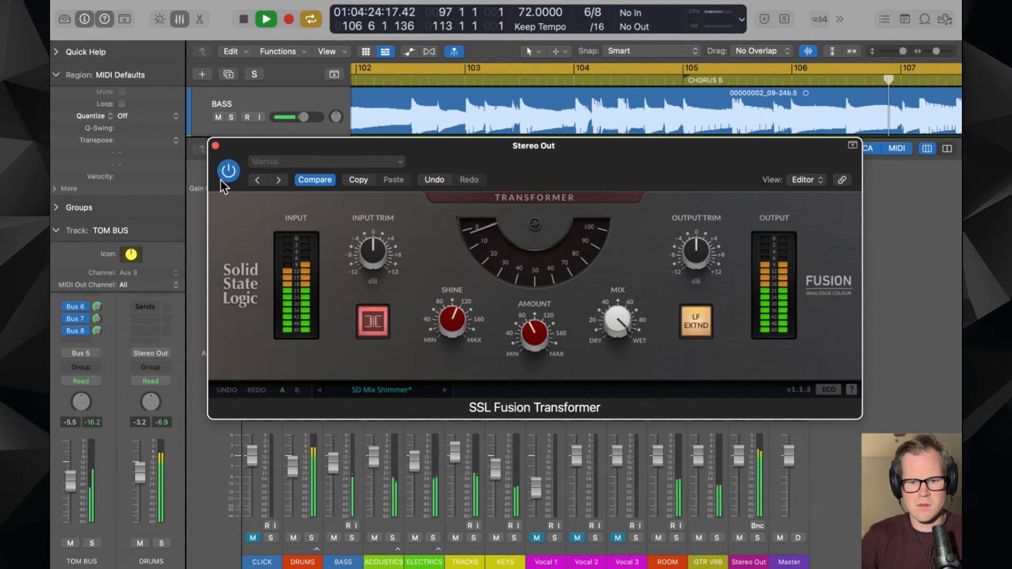
- Set the FG-S HF gain on the ACOUSTICS bus's Virtual Mix Rack to +0.49 dB and its fader to -2.0 dB
click(215, 147)
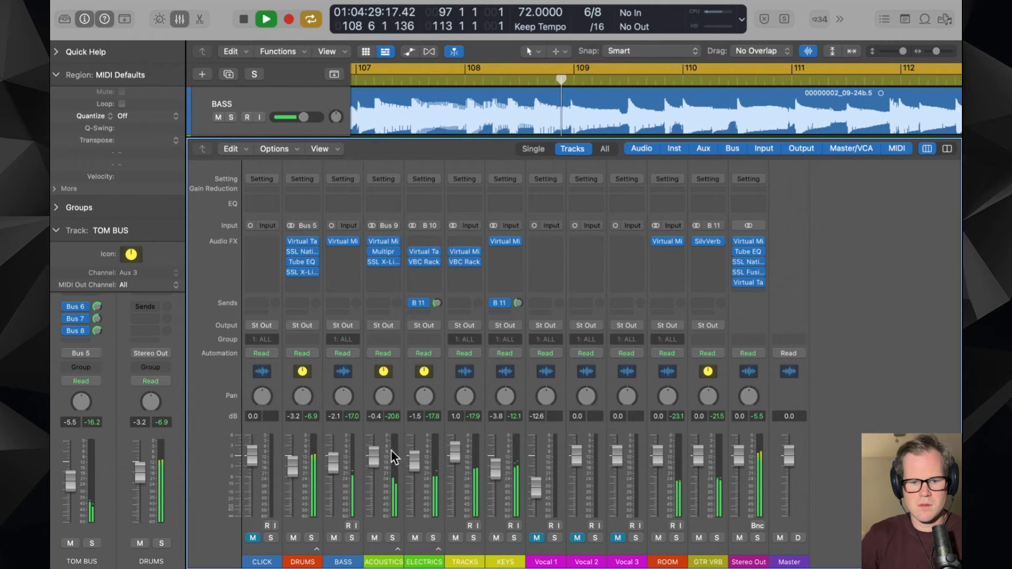
key(space)
click(375, 544)
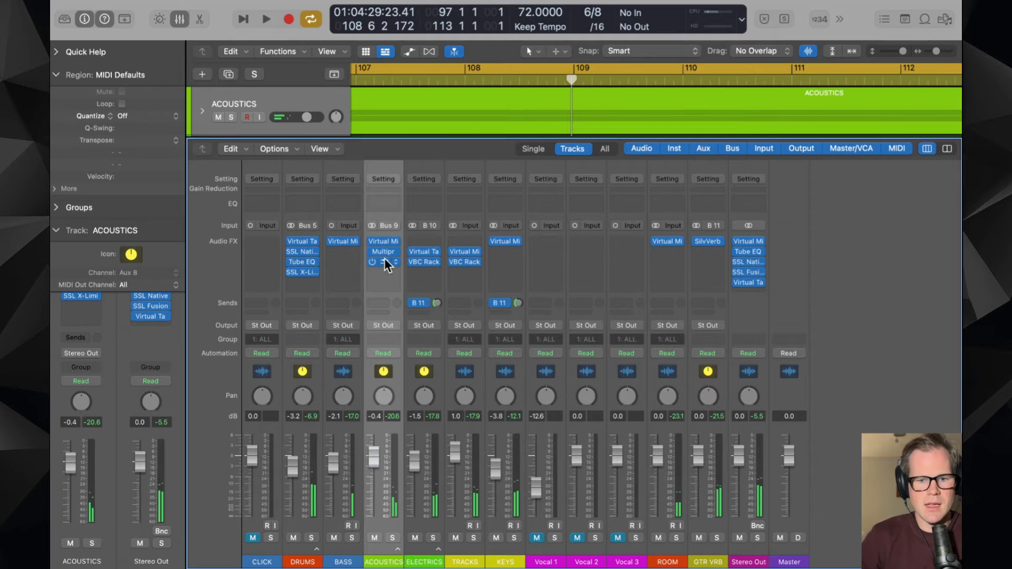
click(382, 242)
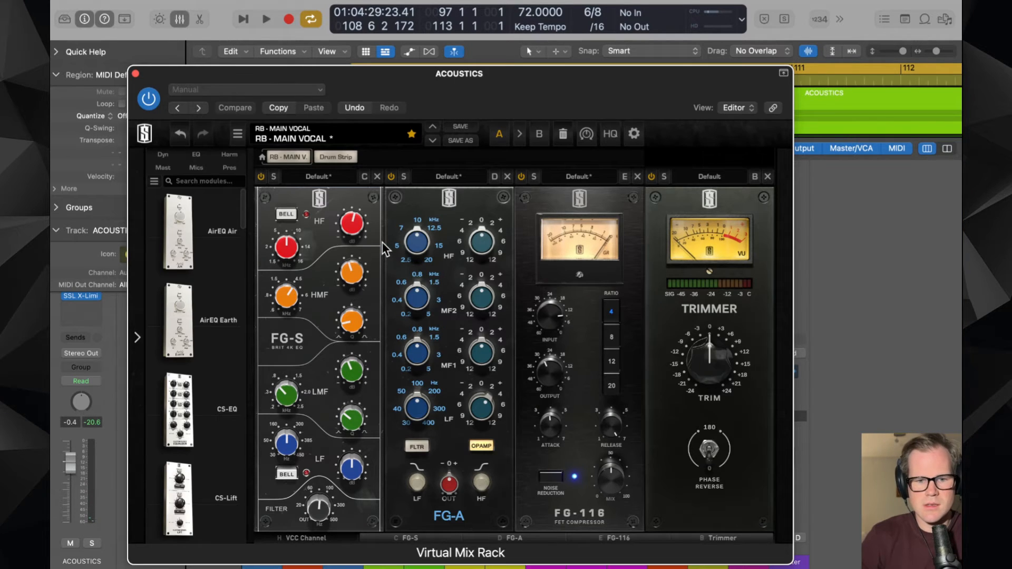
drag(352, 228, 359, 240)
key(space)
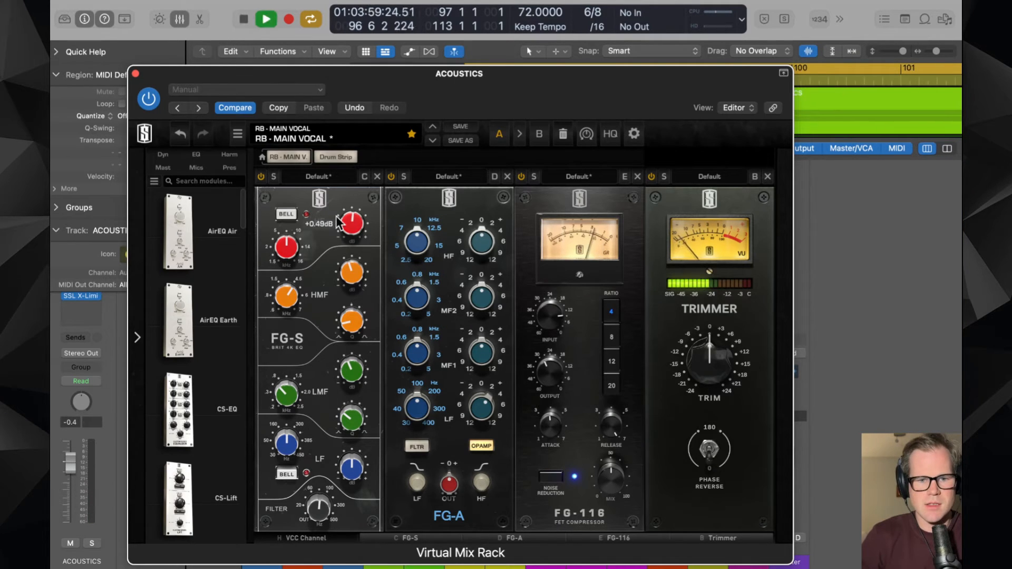
click(135, 74)
drag(372, 464, 371, 471)
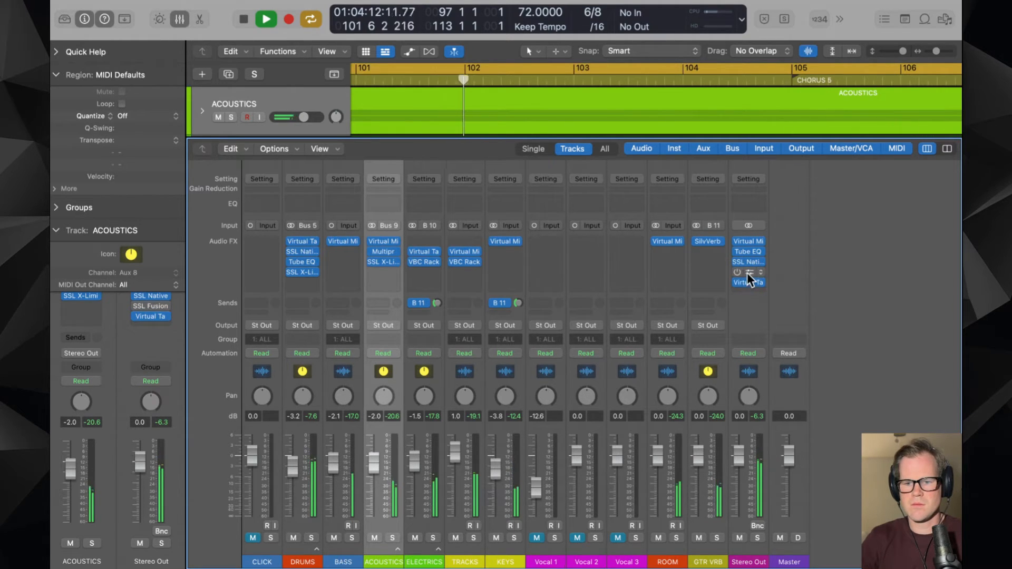
- Check the bypassed SSL Fusion Transformer on Stereo Out, then remove it from the insert chain
click(749, 272)
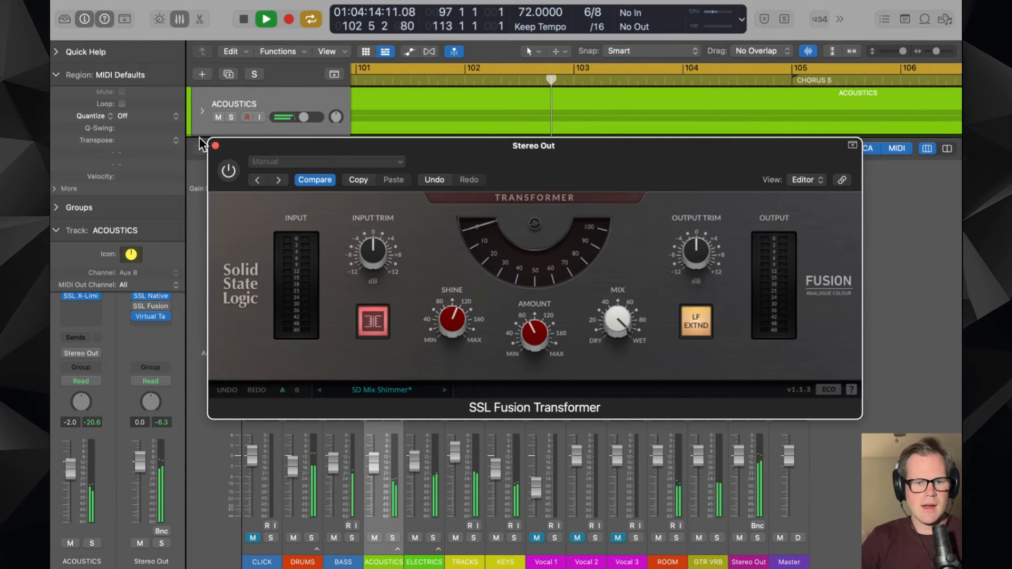
click(215, 145)
click(761, 272)
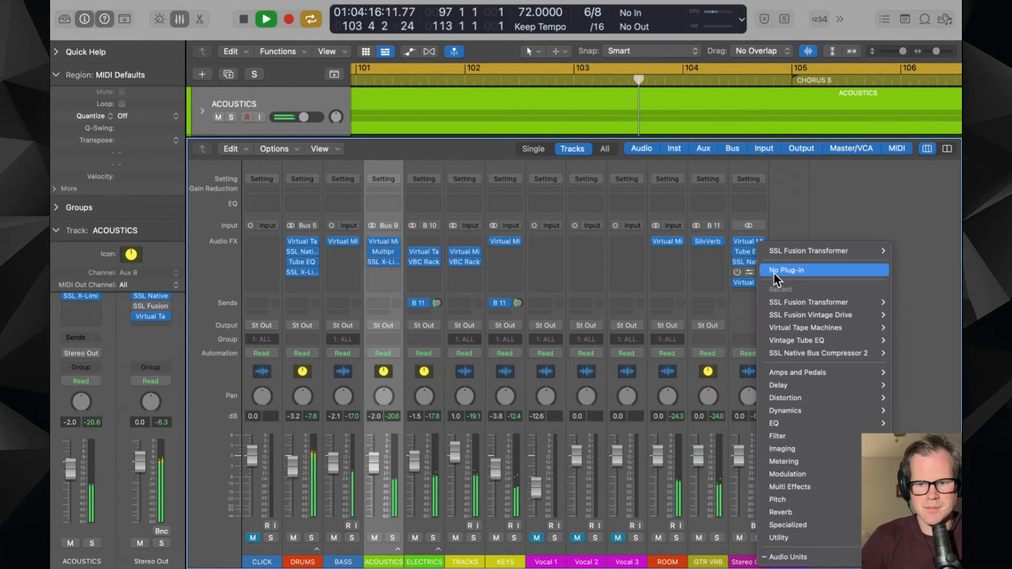
click(775, 274)
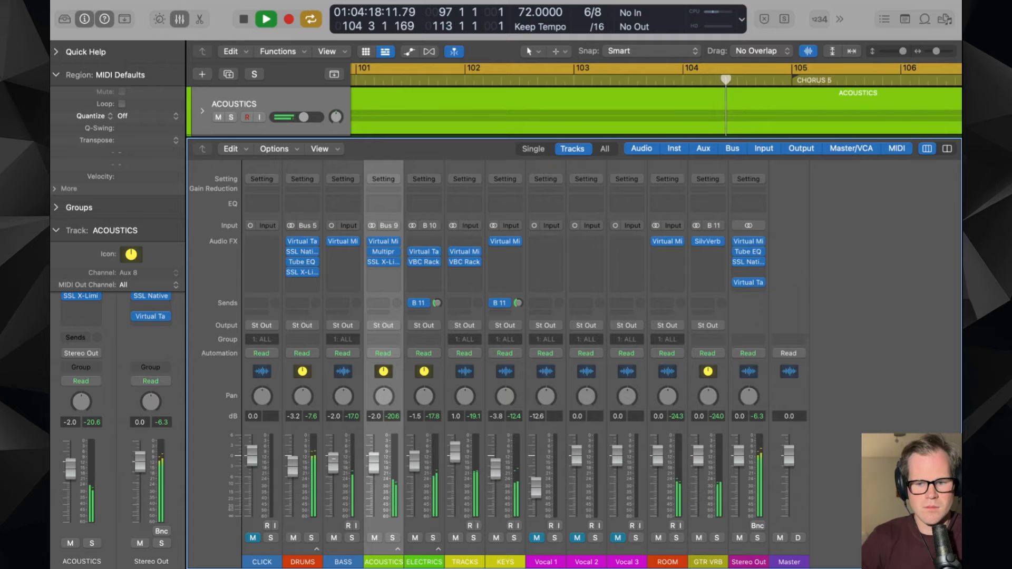
- Raise the Low Boost slightly in the Vintage Tube EQ on Stereo Out
click(746, 250)
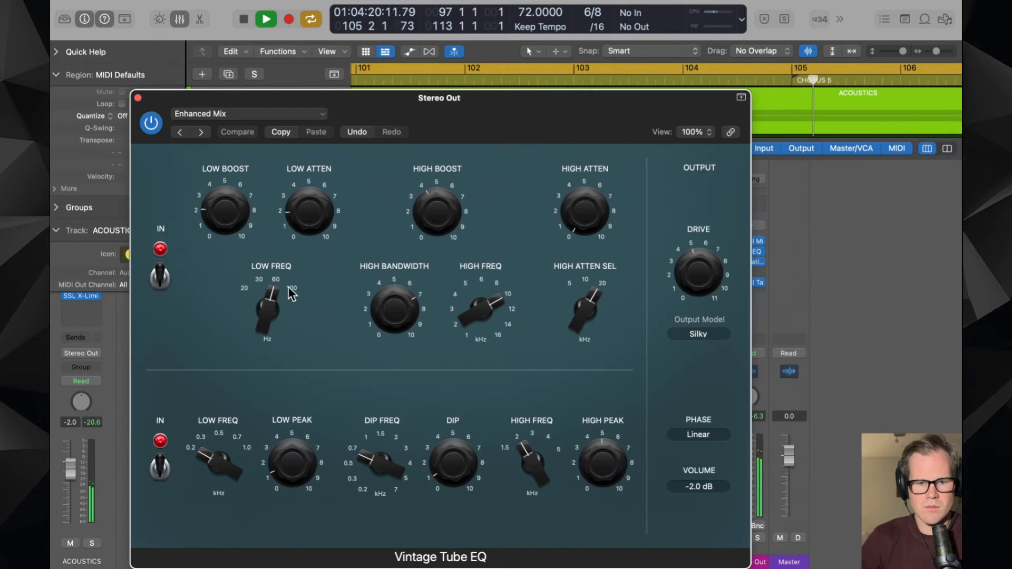
drag(223, 226, 224, 212)
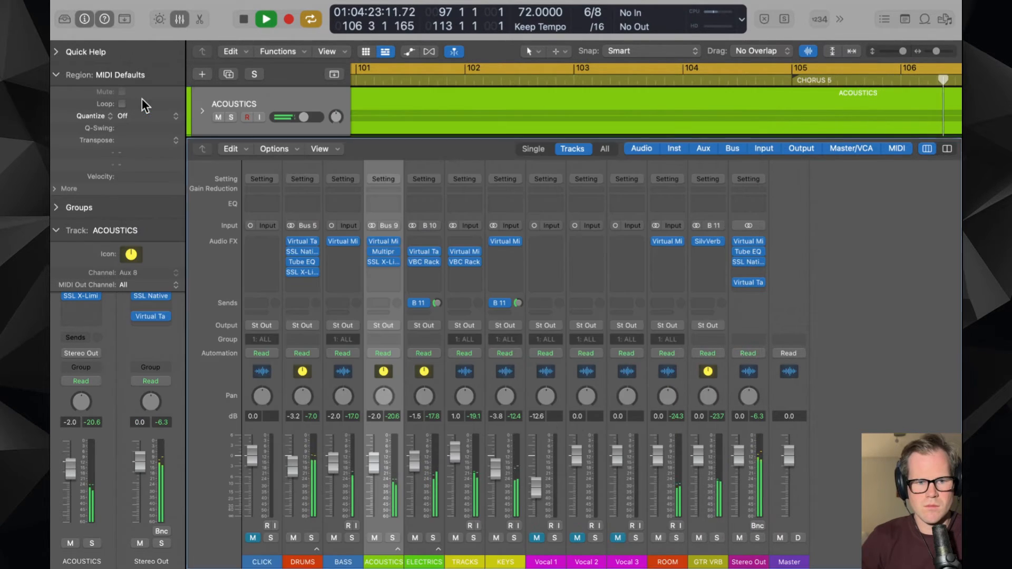
click(137, 98)
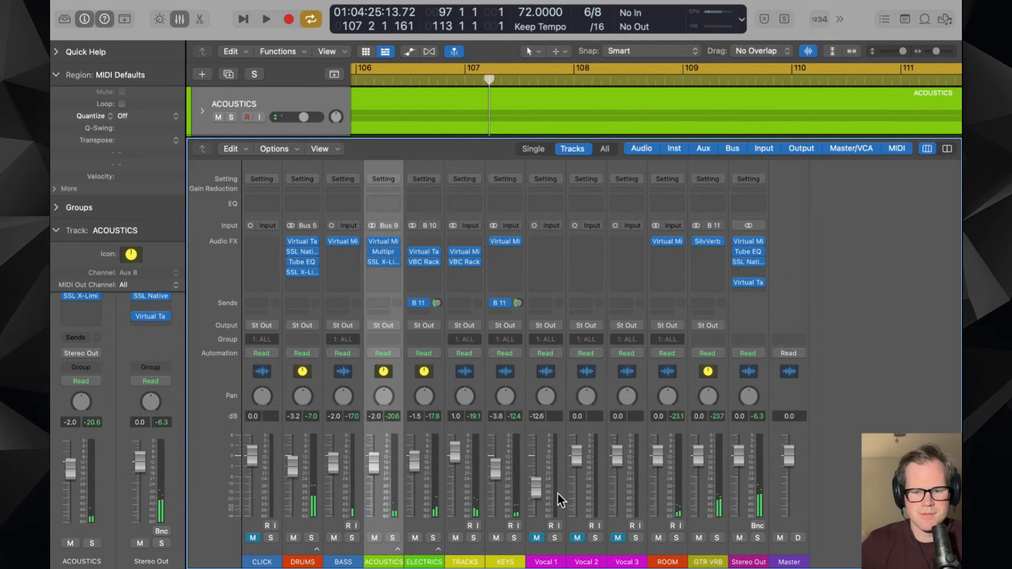
- Audition Vocal 1, Vocal 2 and Vocal 3 against the playing mix, leaving only Vocal 2 of the three unmuted
key(x)
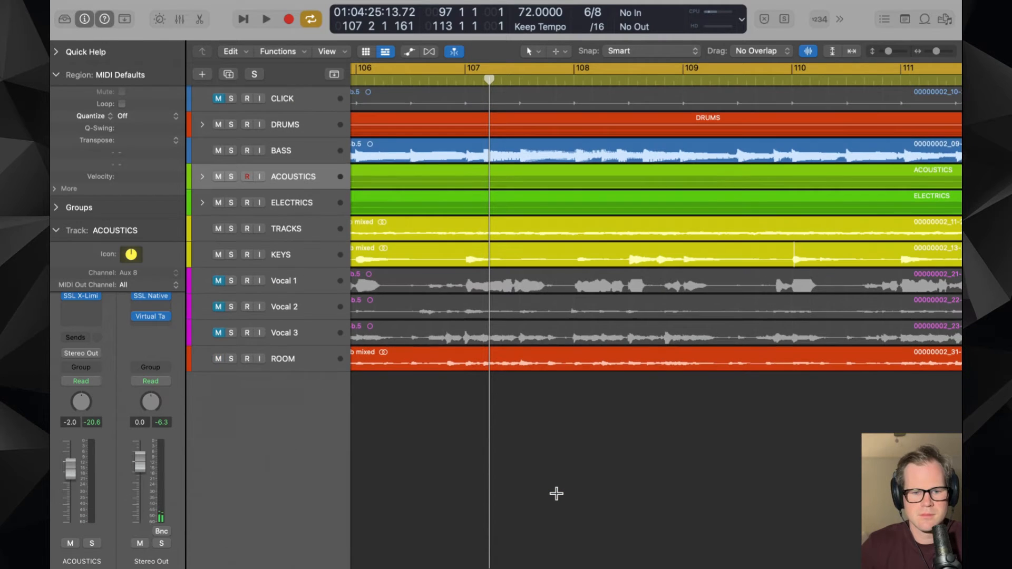
key(space)
key(x)
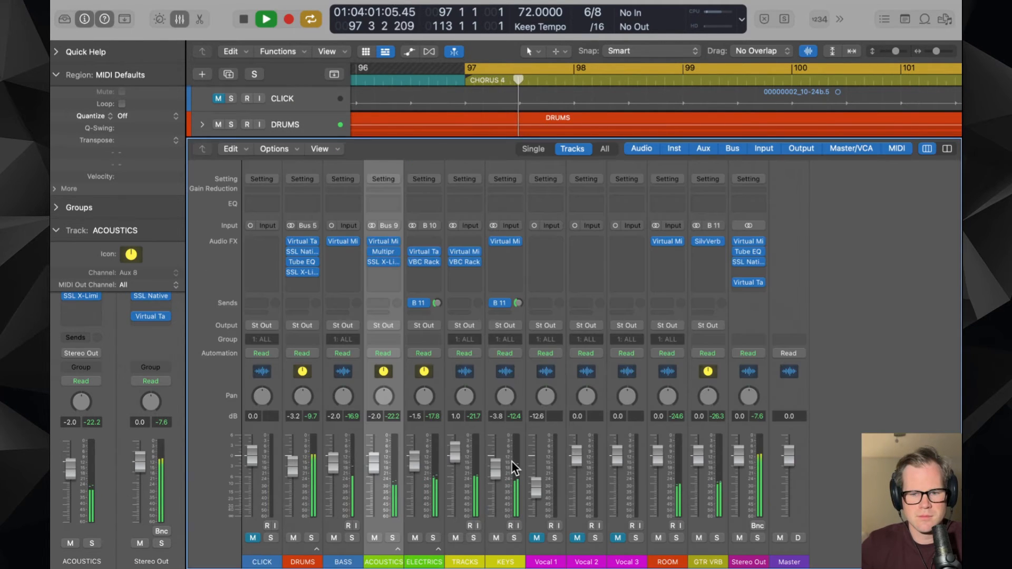
click(536, 538)
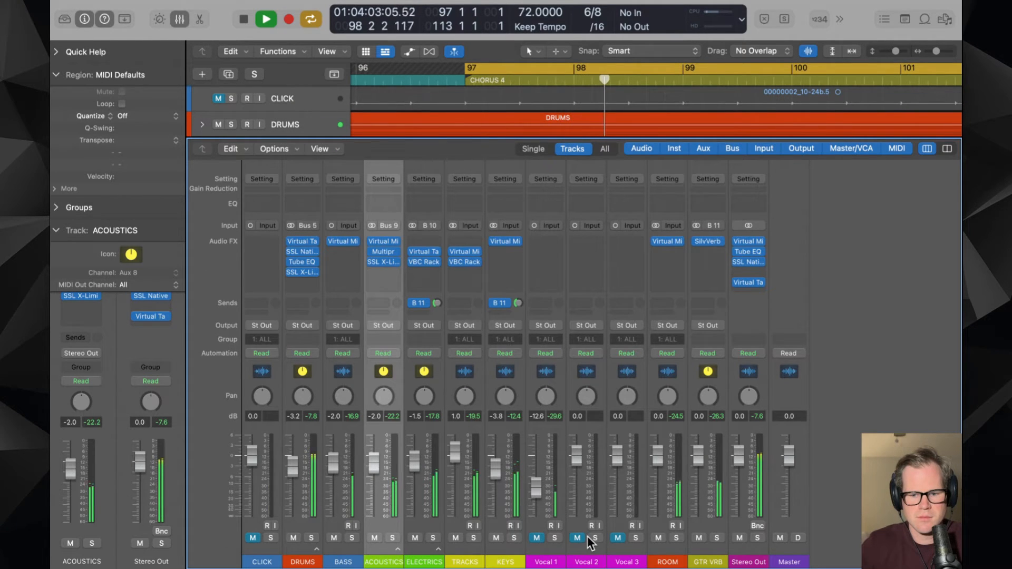
click(584, 538)
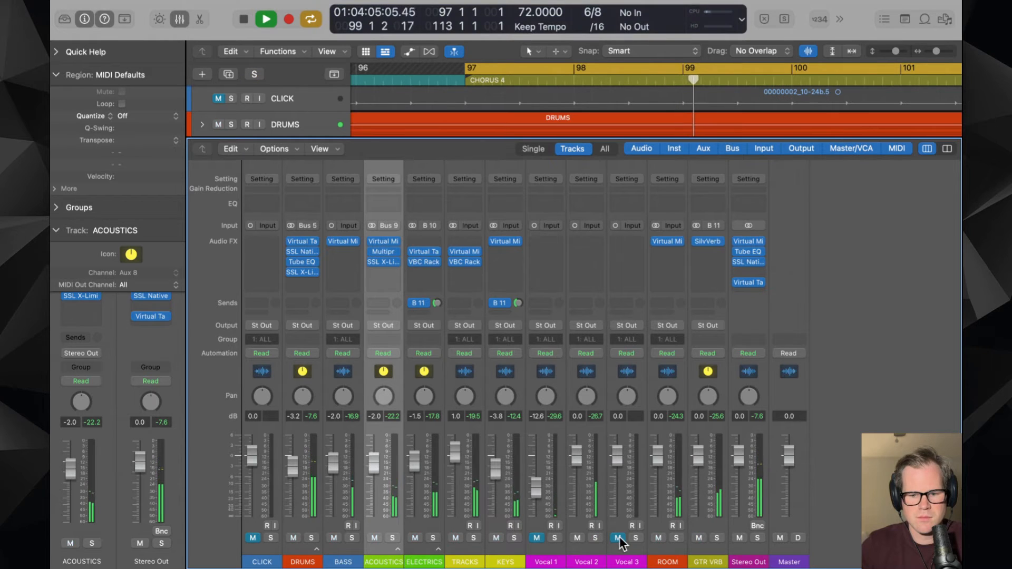
click(618, 538)
click(636, 538)
click(636, 538)
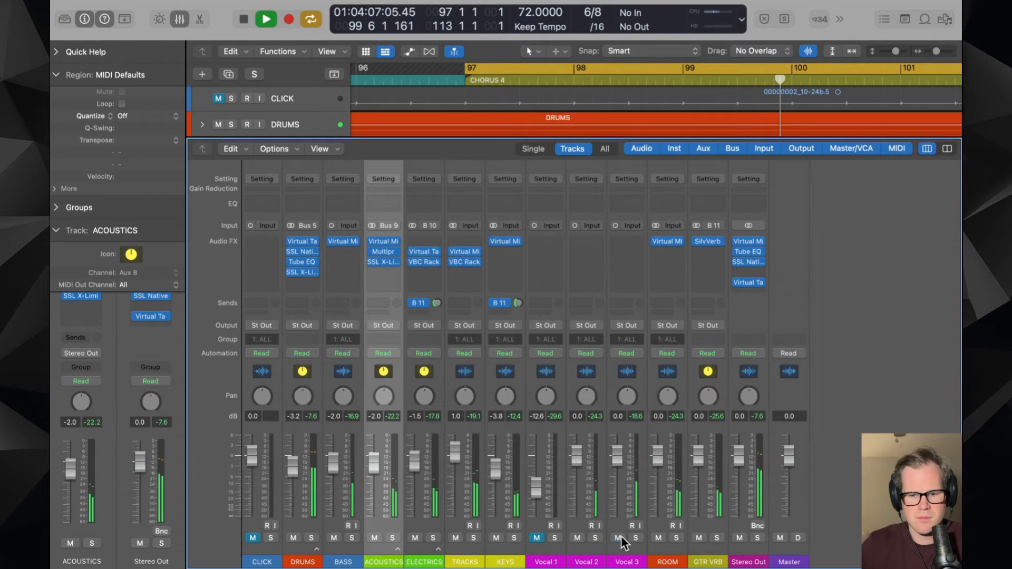
click(617, 538)
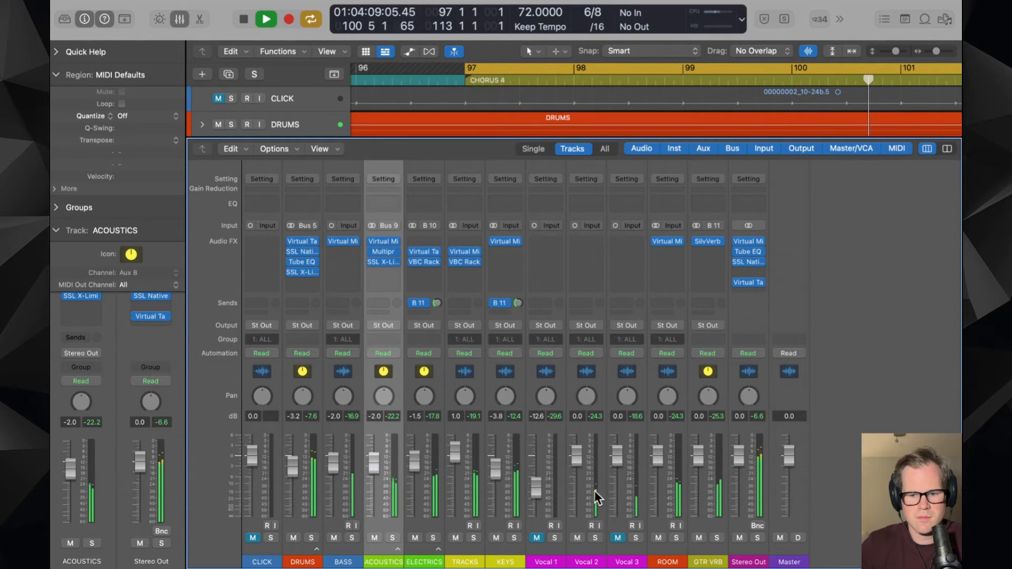
key(x)
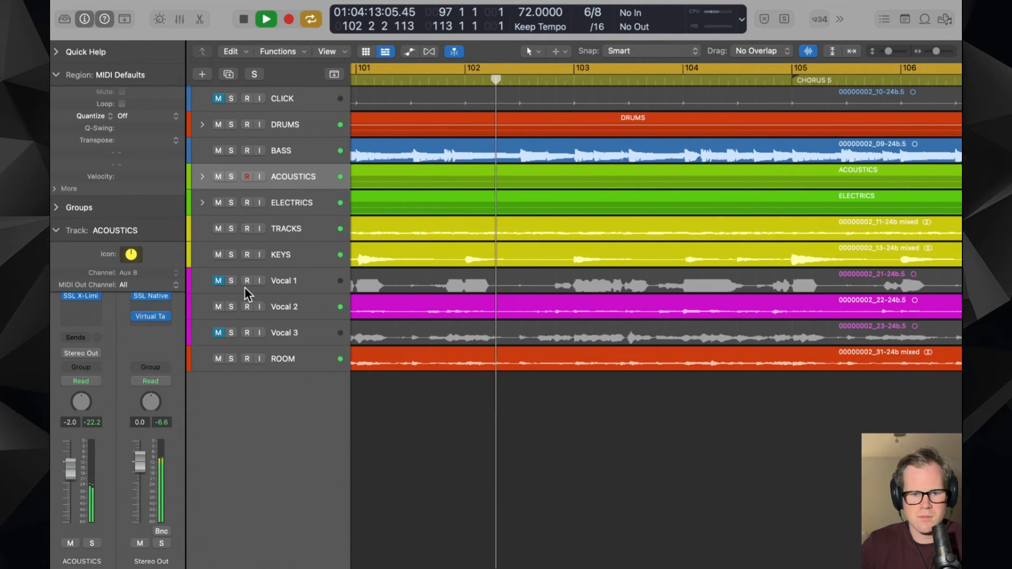
click(232, 281)
click(231, 281)
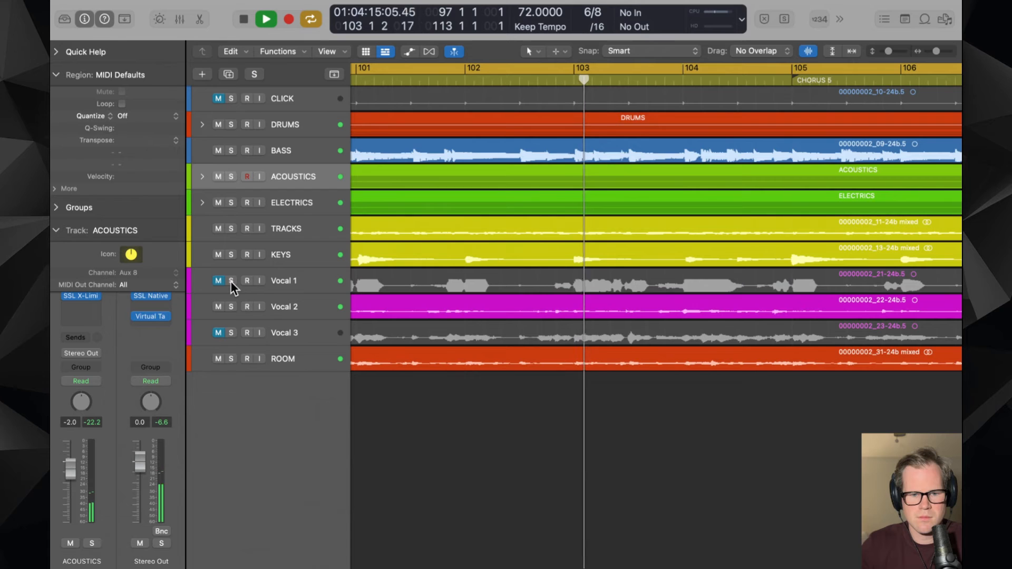
- Set the gain of the Vocal 2 region to 0 dB and restart playback from Chorus 4
key(super+Down)
key(super+Down)
key(super+Down)
key(super+Down)
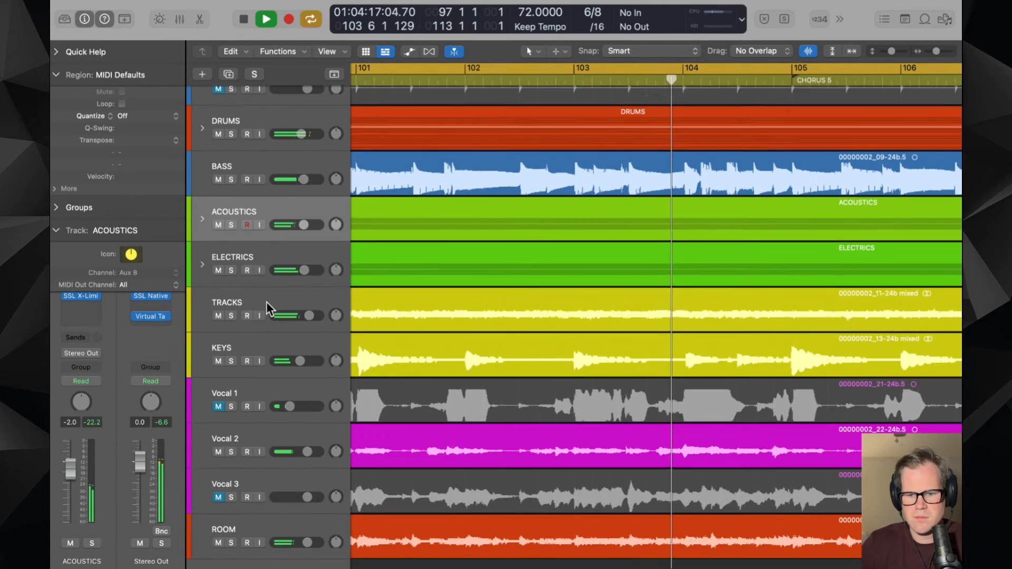
key(super+Left)
key(super+Left)
key(super+Left)
key(super+Left)
key(super+Left)
key(super+Left)
key(space)
click(452, 457)
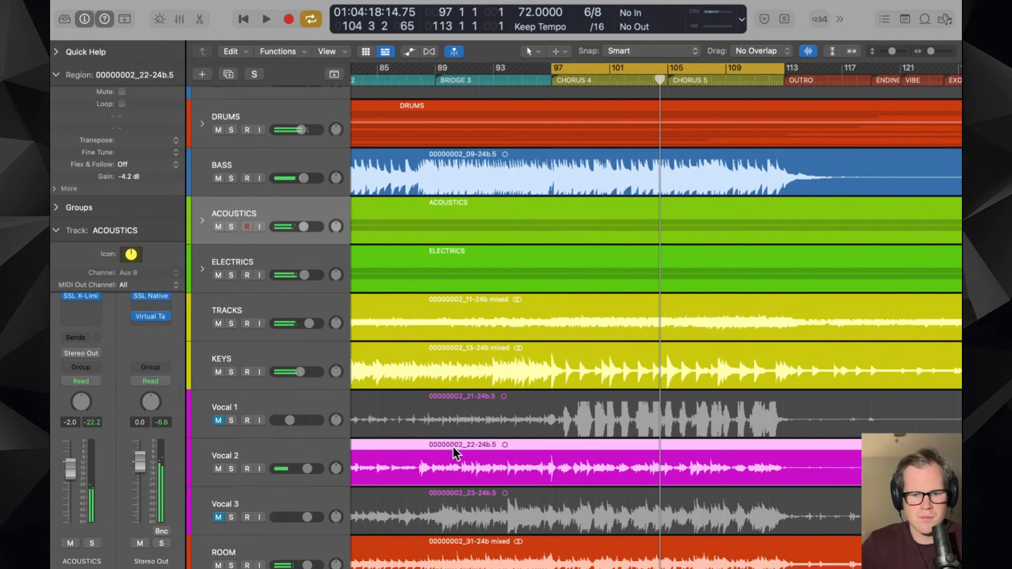
double_click(134, 176)
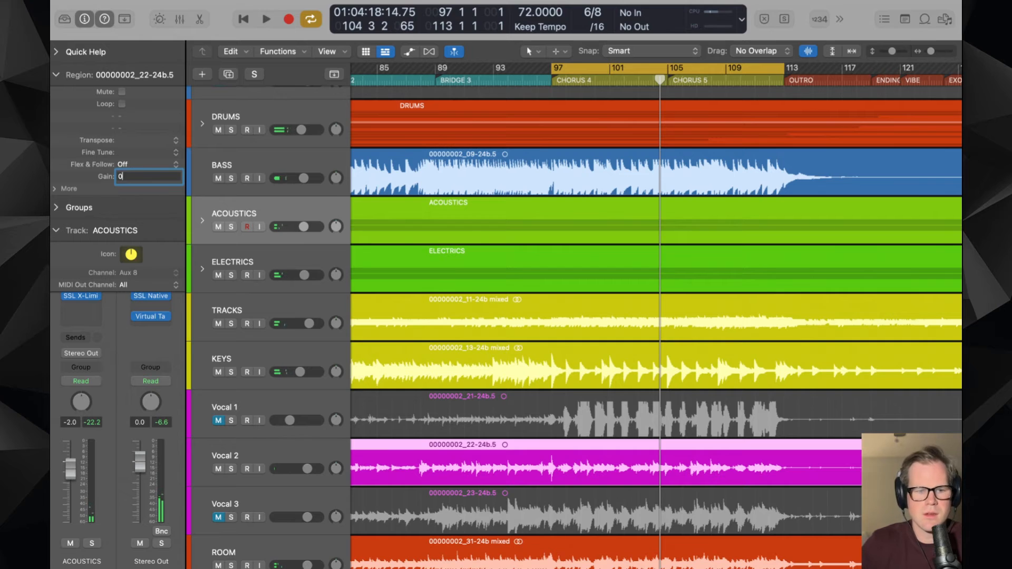
key(Return)
key(space)
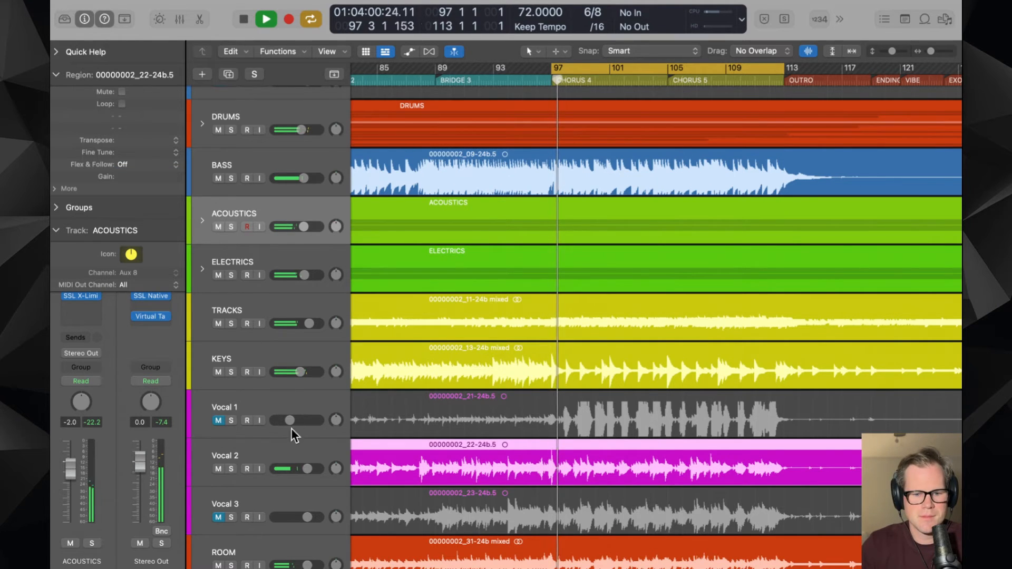
- Solo Vocal 2 and insert Slate Digital's Virtual Mix Rack in its first effect slot
key(x)
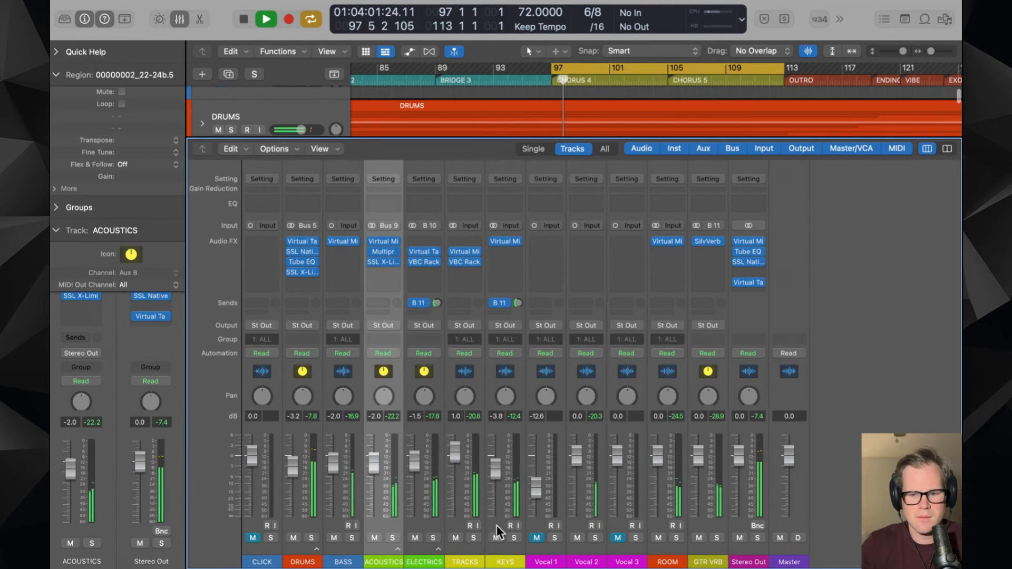
click(591, 535)
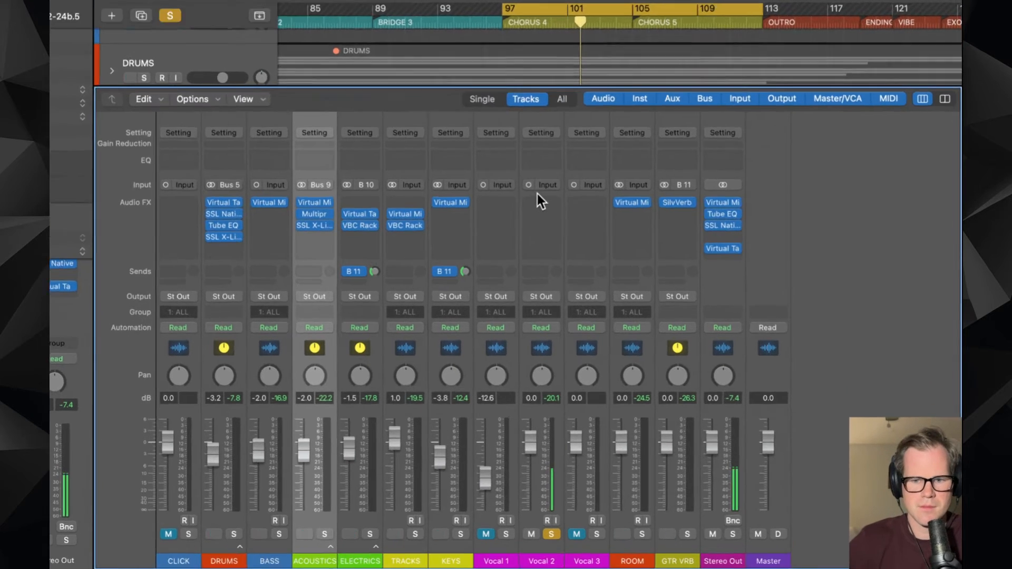
click(580, 241)
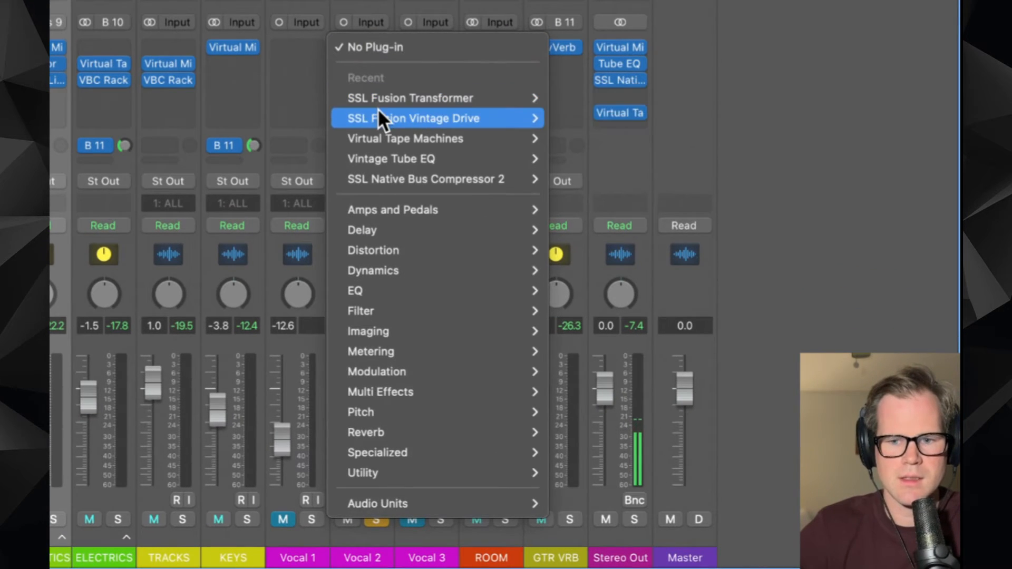
mouse_move(397, 505)
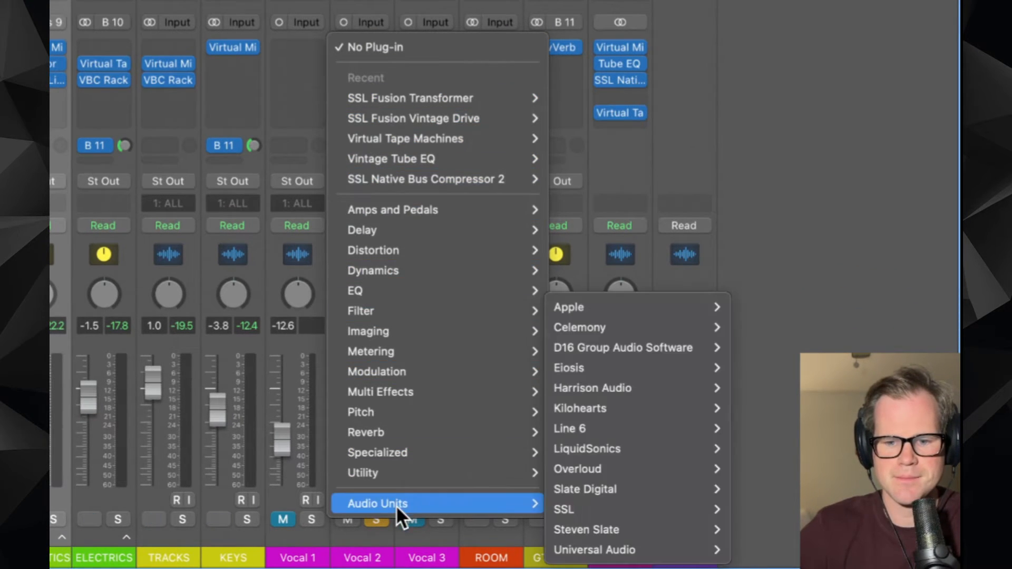
mouse_move(604, 487)
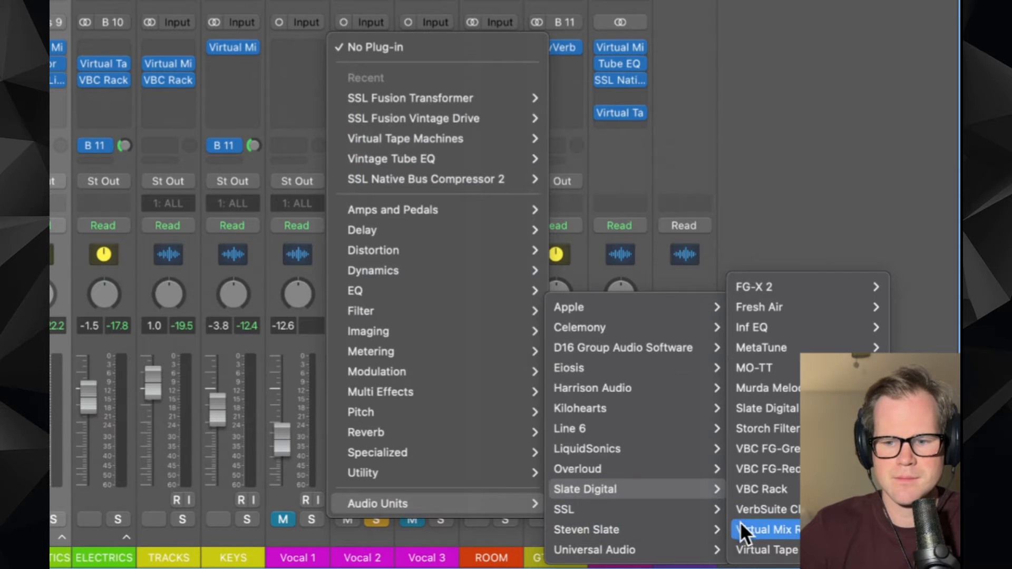
mouse_move(740, 527)
click(704, 526)
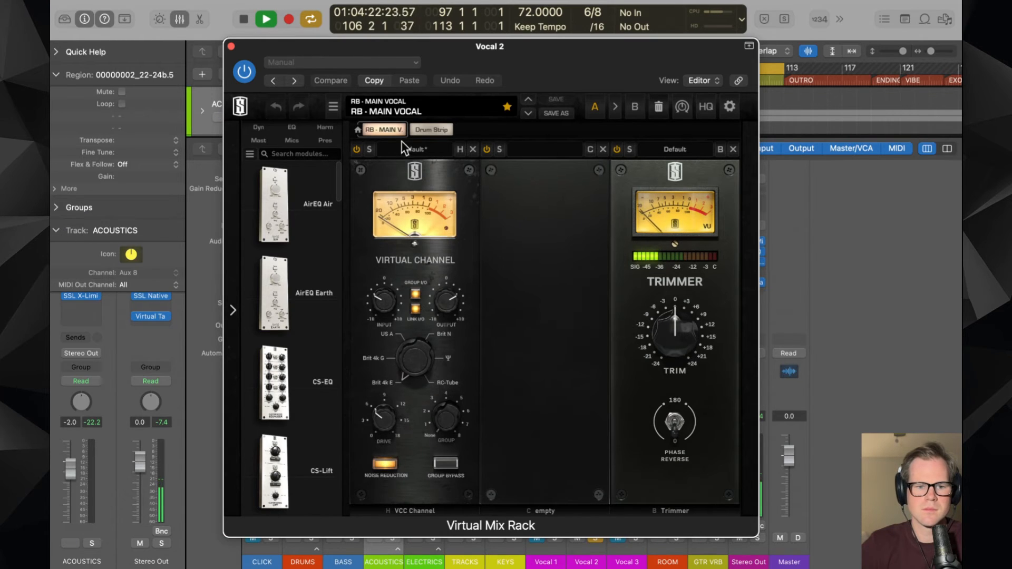
- Raise the Vocal 2 region's gain to +4.0 dB and close the Virtual Mix Rack
drag(143, 155, 148, 111)
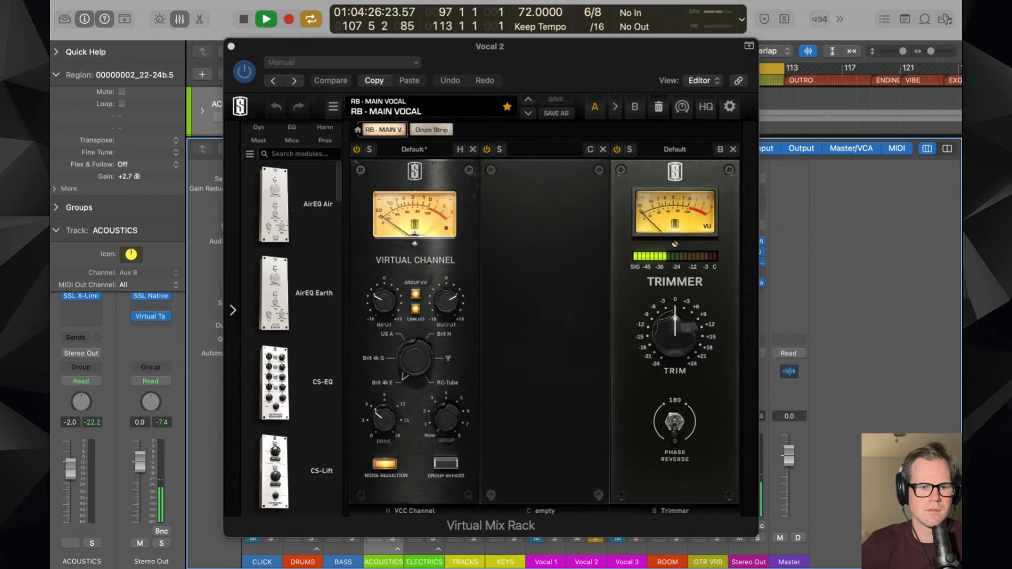
drag(149, 182, 149, 189)
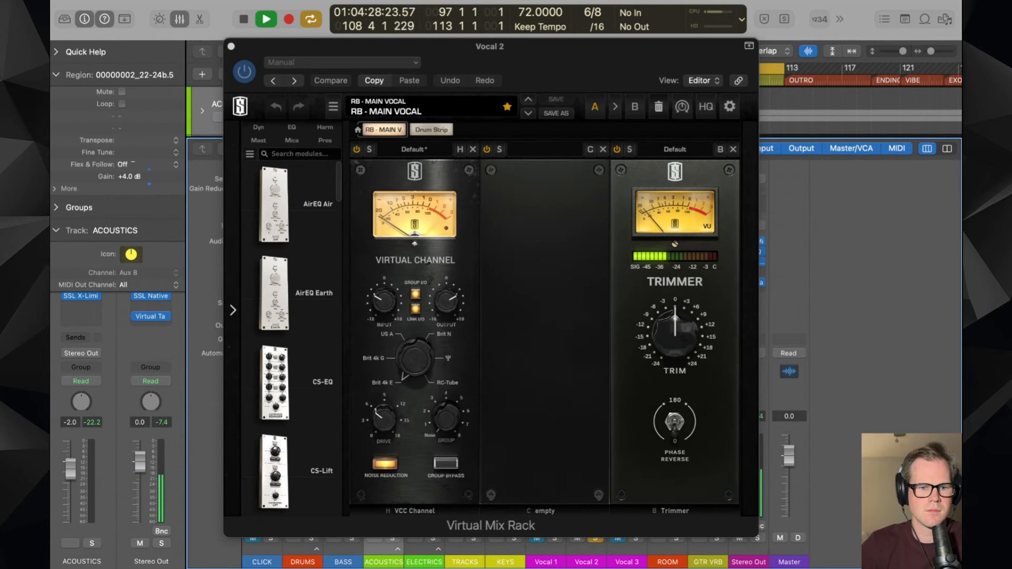
click(231, 46)
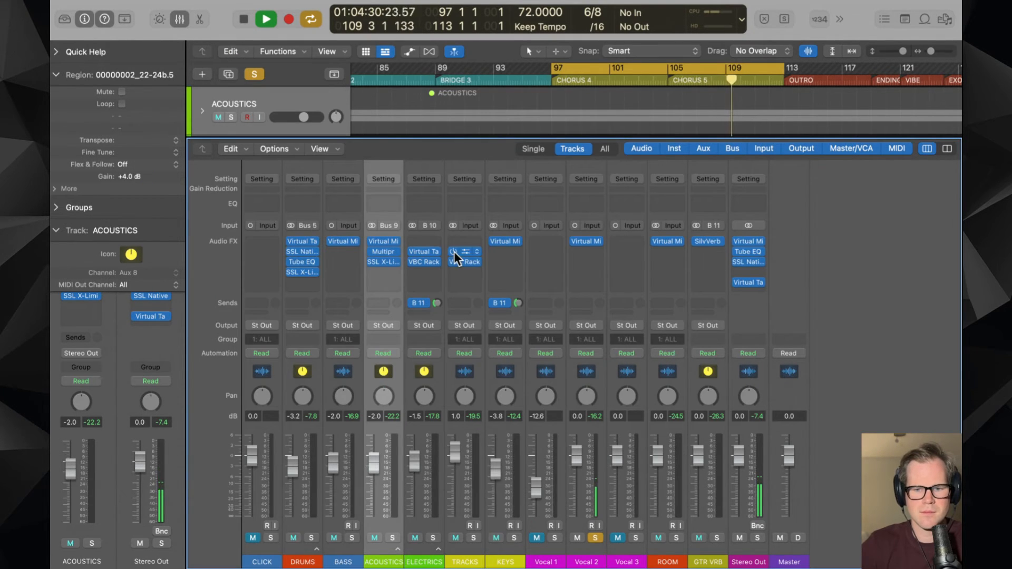
- Take the ACOUSTICS bus out of solo, select the Vocal 2 track and raise its region gain to +8.0 dB
key(x)
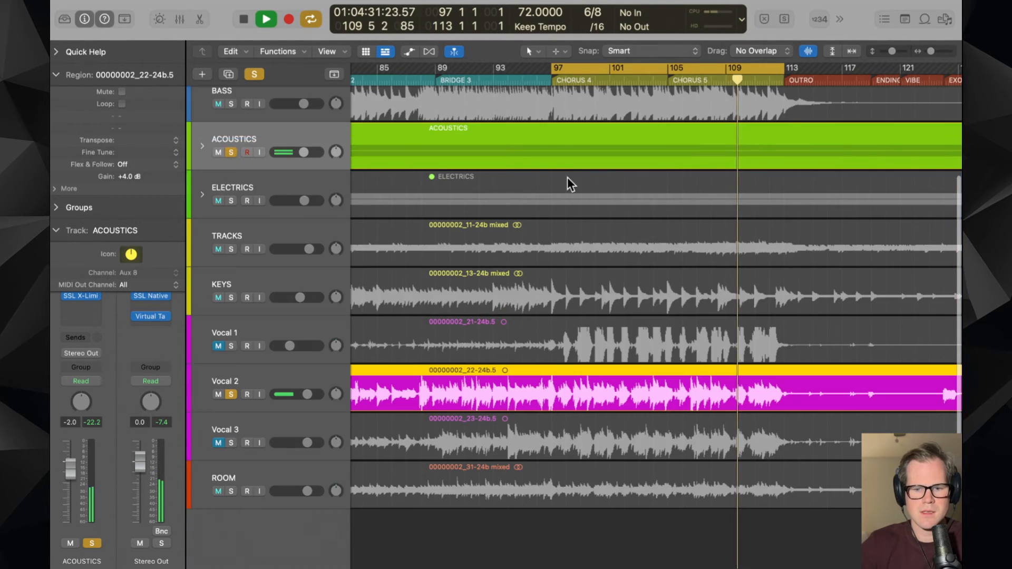
click(265, 374)
click(230, 152)
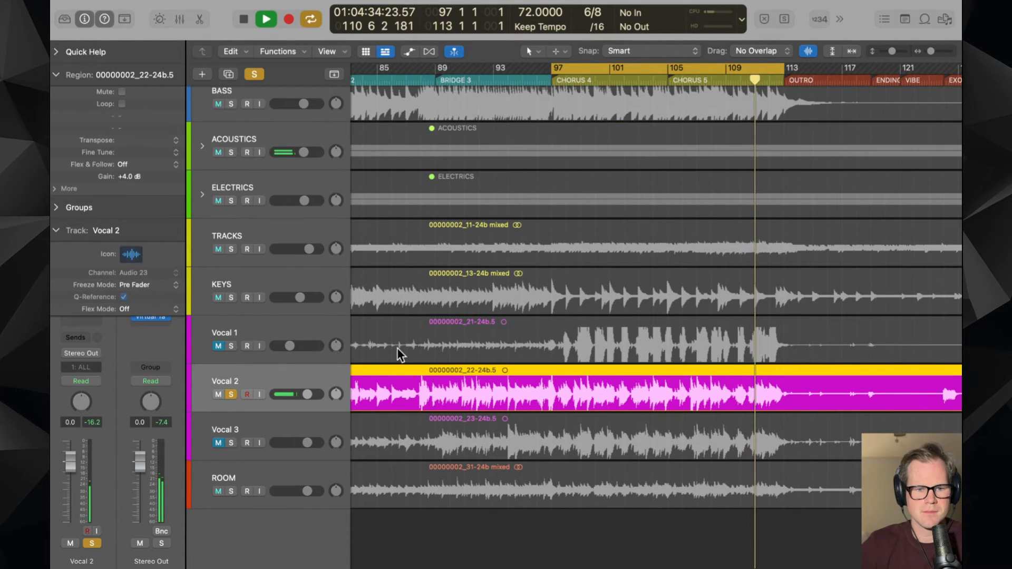
drag(134, 179, 134, 157)
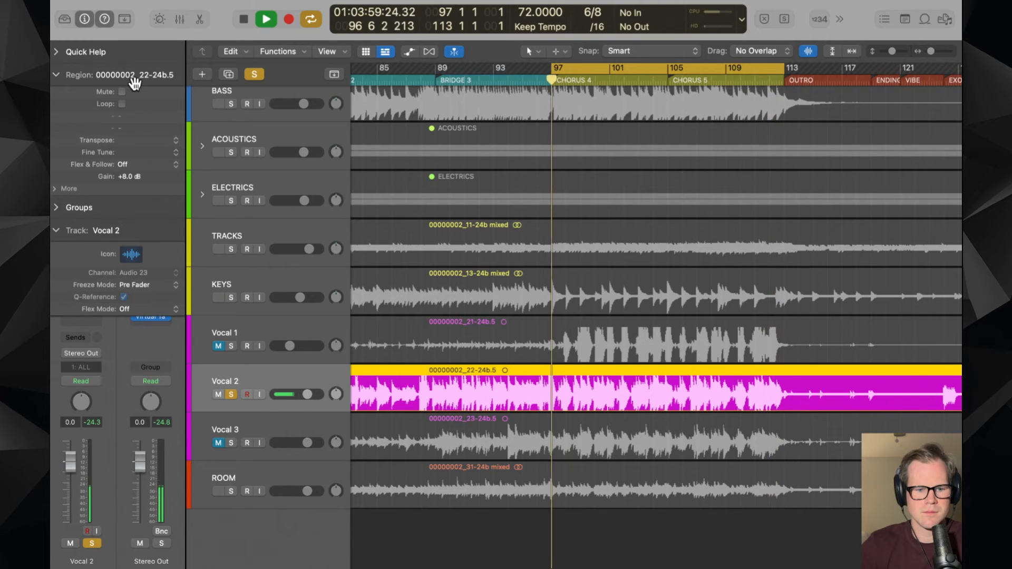
- Show the mixer and open the Virtual Mix Rack on the Vocal 2 channel
key(x)
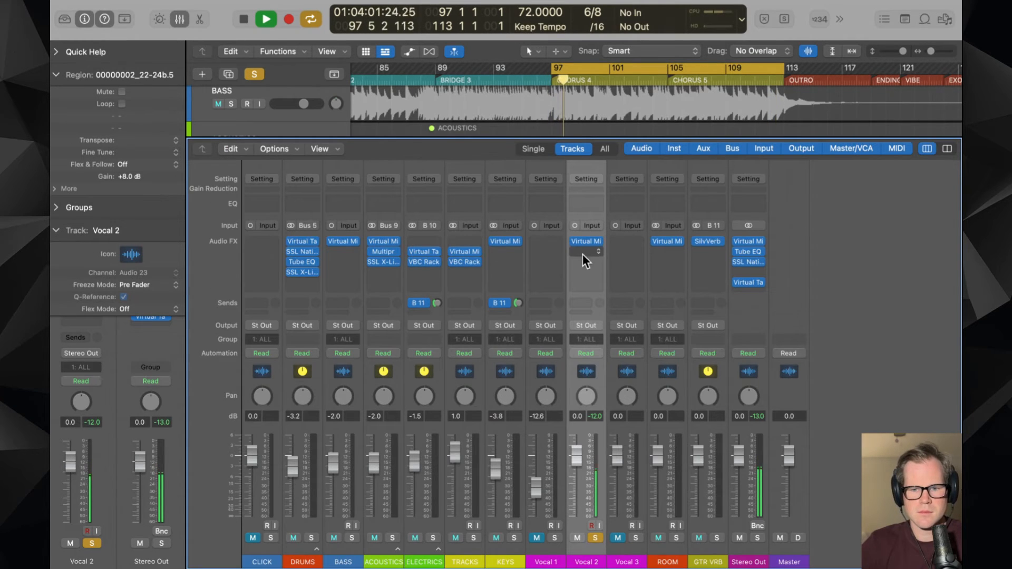
click(584, 245)
click(583, 245)
click(584, 242)
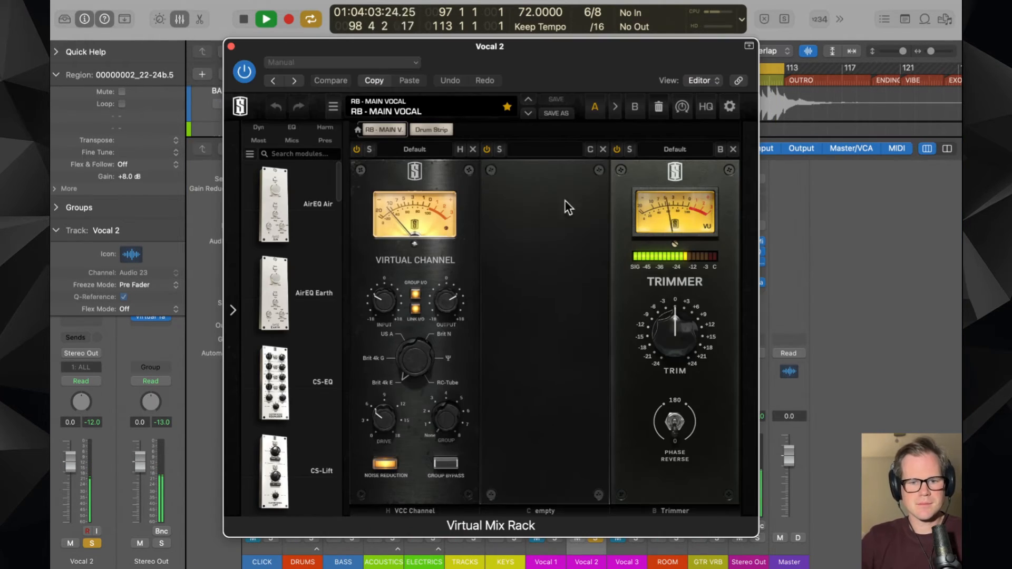
drag(523, 55, 395, 54)
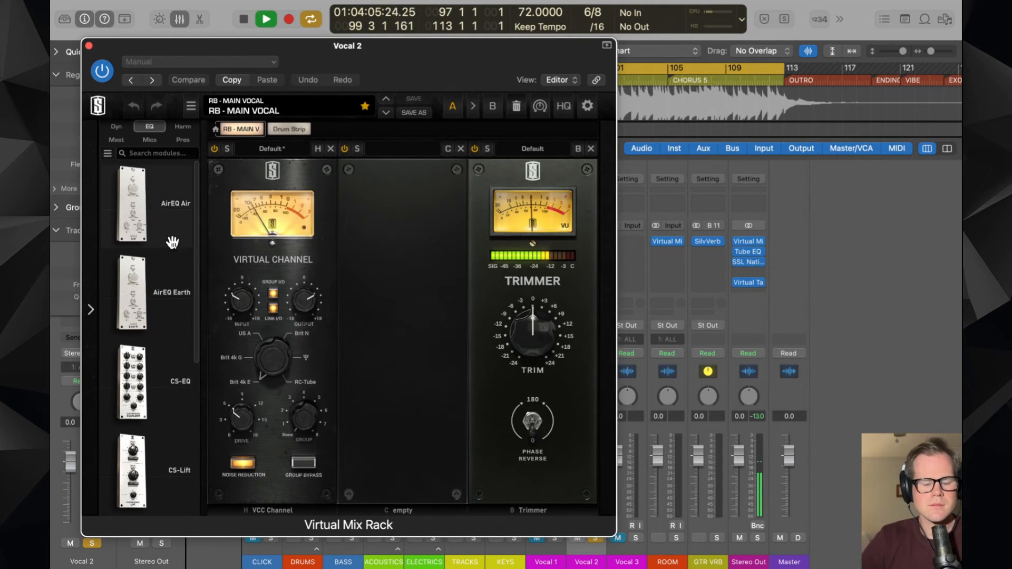
- Add the FG-S EQ module to the rack's empty slot and set its filter to 122 Hz
scroll(169, 242, down, 5)
key(space)
mouse_move(172, 242)
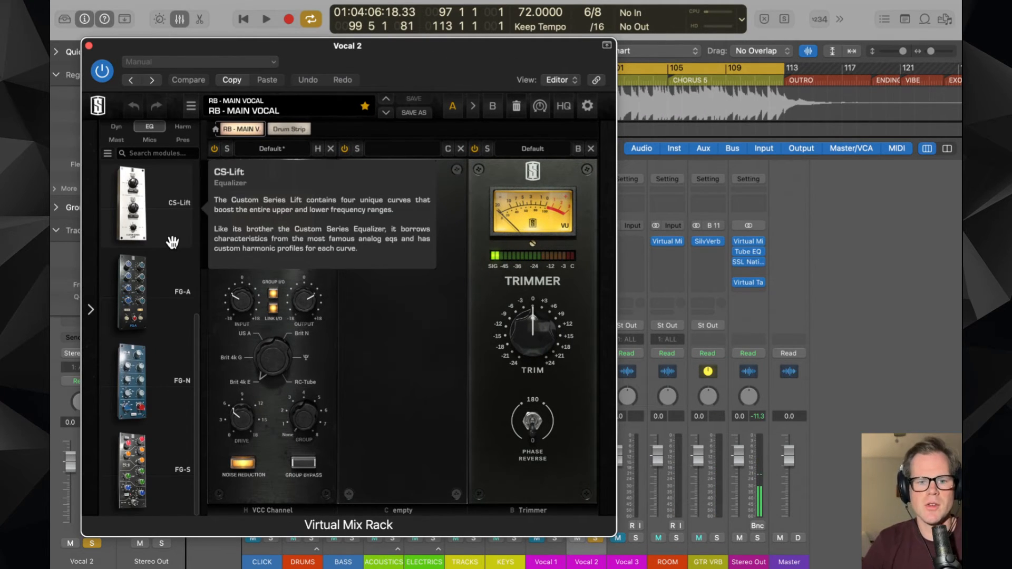
drag(158, 445, 358, 416)
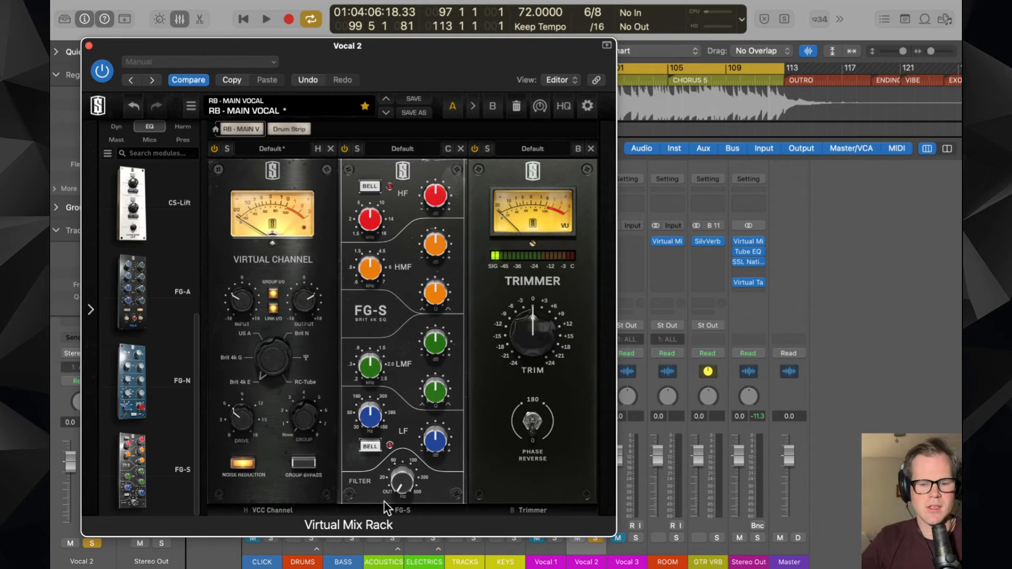
key(space)
drag(406, 483, 485, 398)
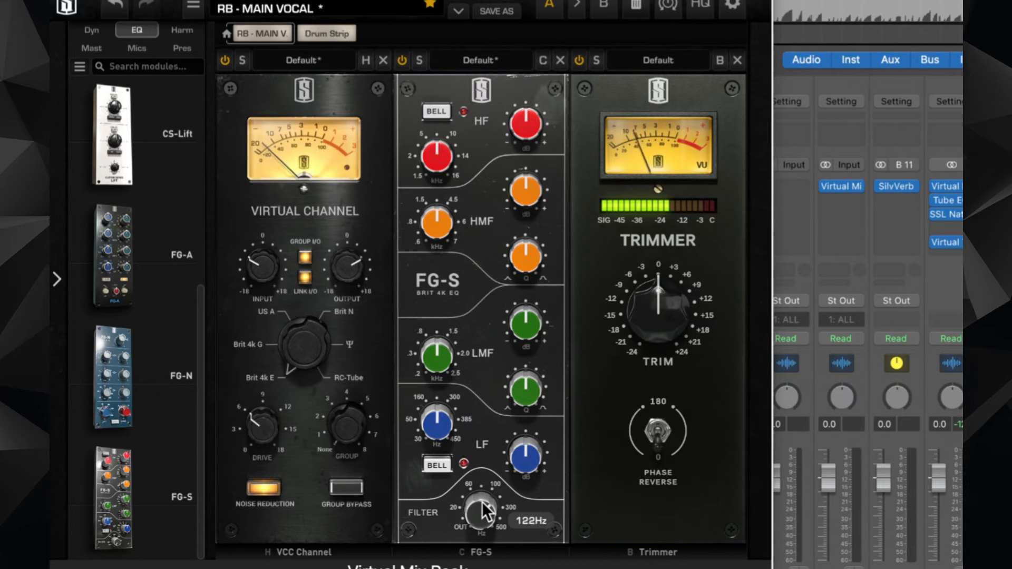
- Find the FG-Dynamics module among the dynamics modules and insert it between the Virtual Channel and the FG-S EQ
click(92, 31)
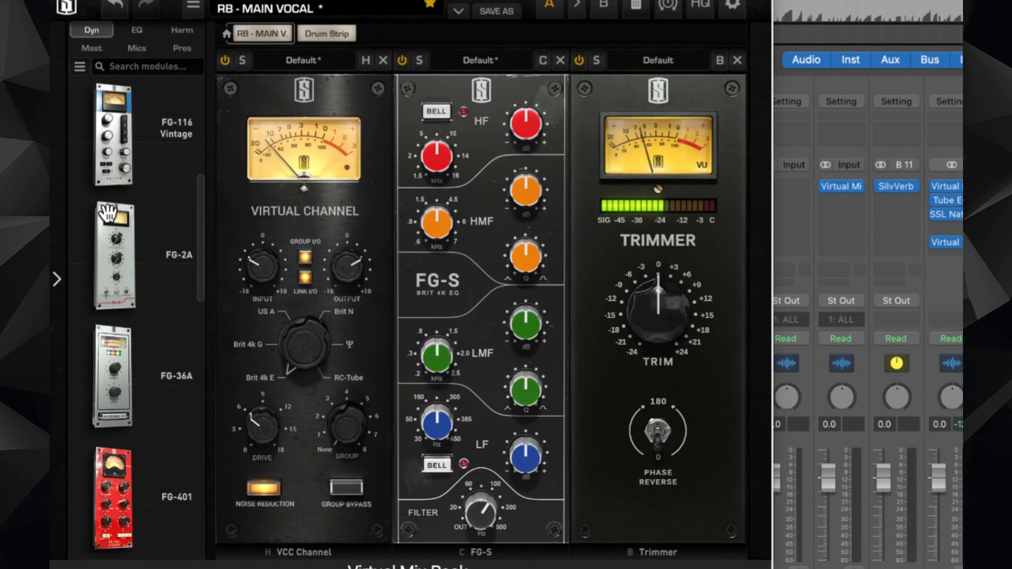
scroll(110, 226, up, 5)
scroll(110, 243, down, 10)
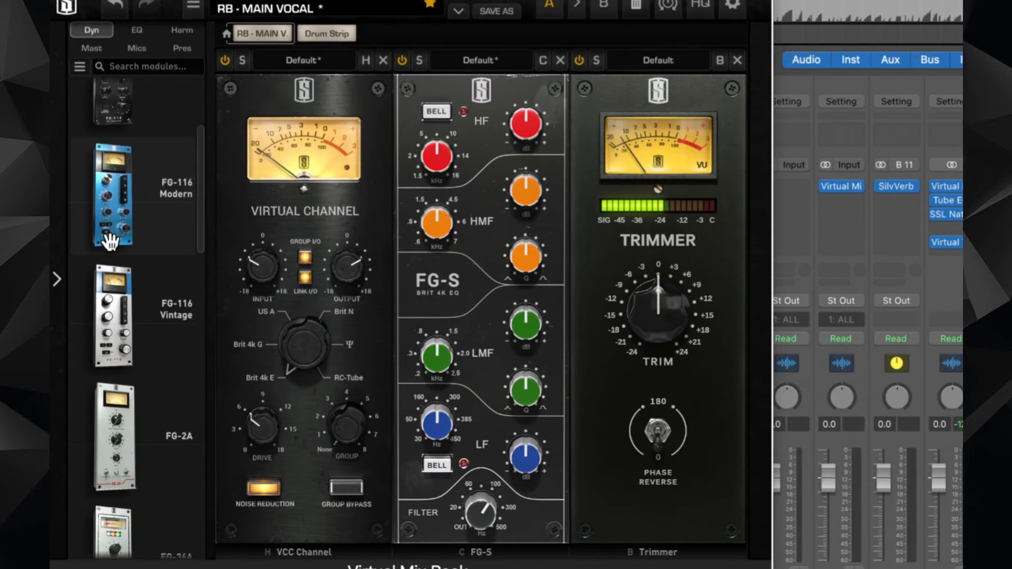
scroll(108, 243, down, 3)
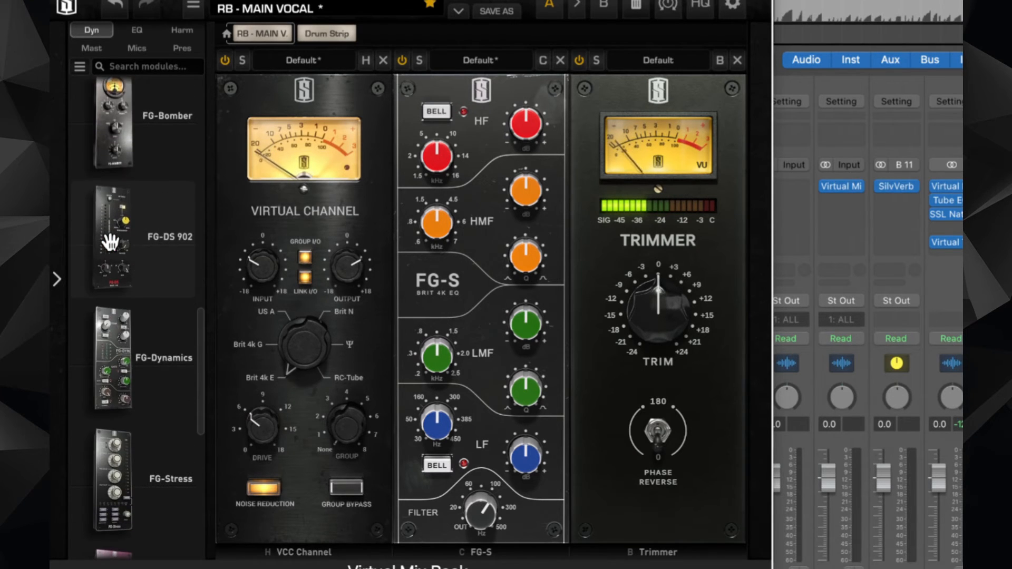
drag(113, 358, 550, 330)
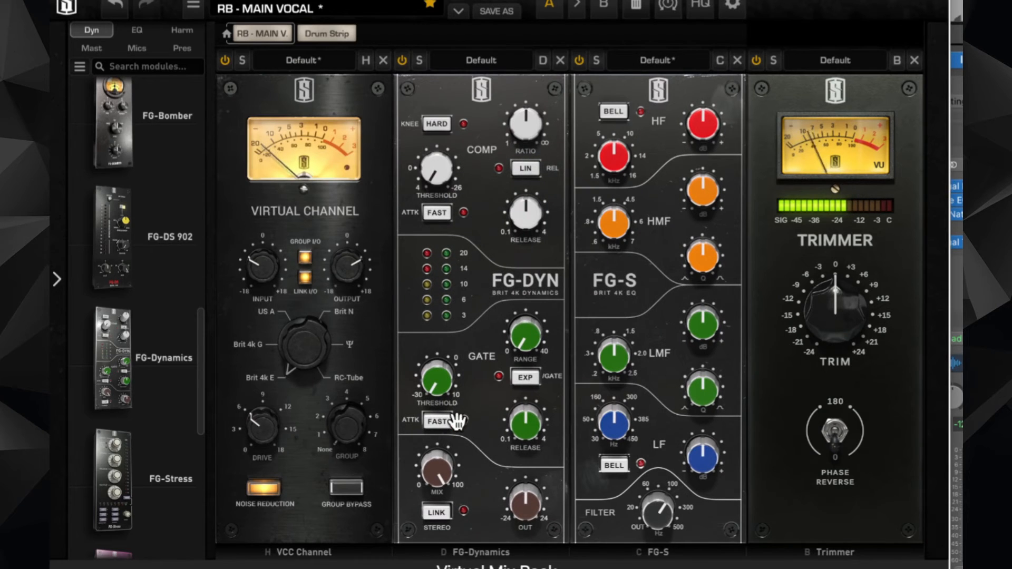
- Try the FG-Dynamics expander on the vocal with fast attack and an 18.5 dB range, and remove the module
click(525, 378)
drag(446, 387, 448, 364)
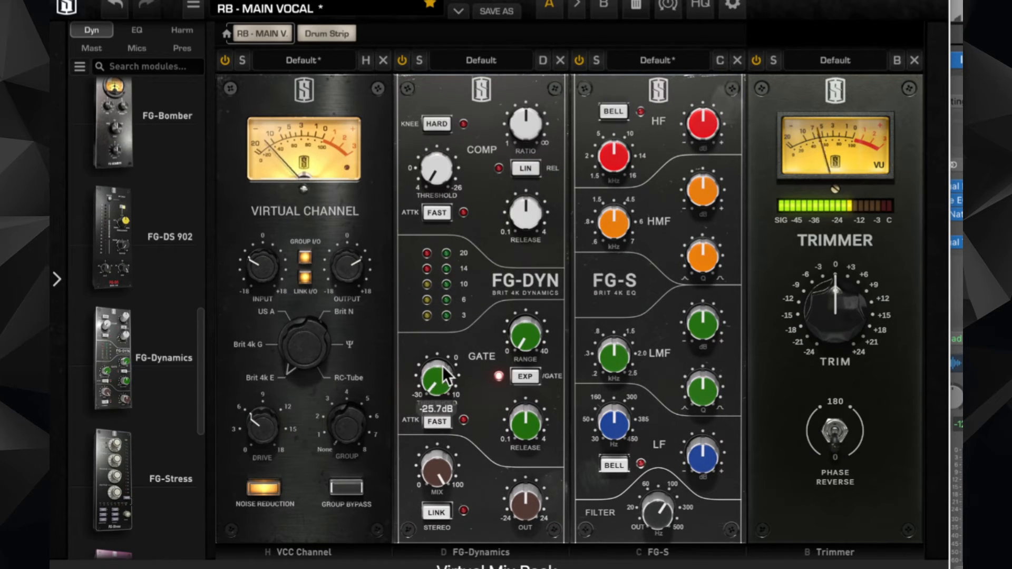
drag(520, 332, 519, 300)
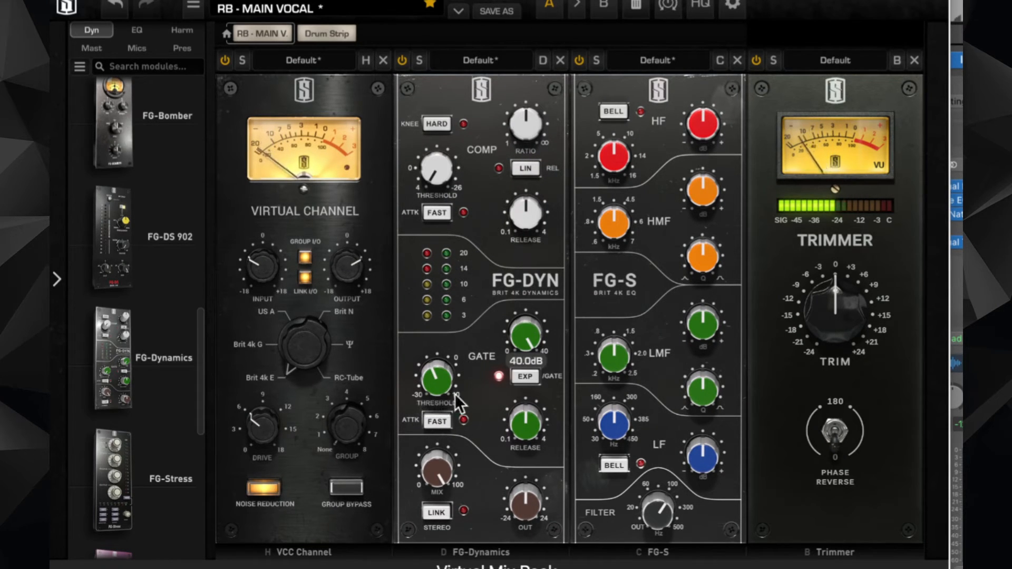
drag(457, 400, 441, 294)
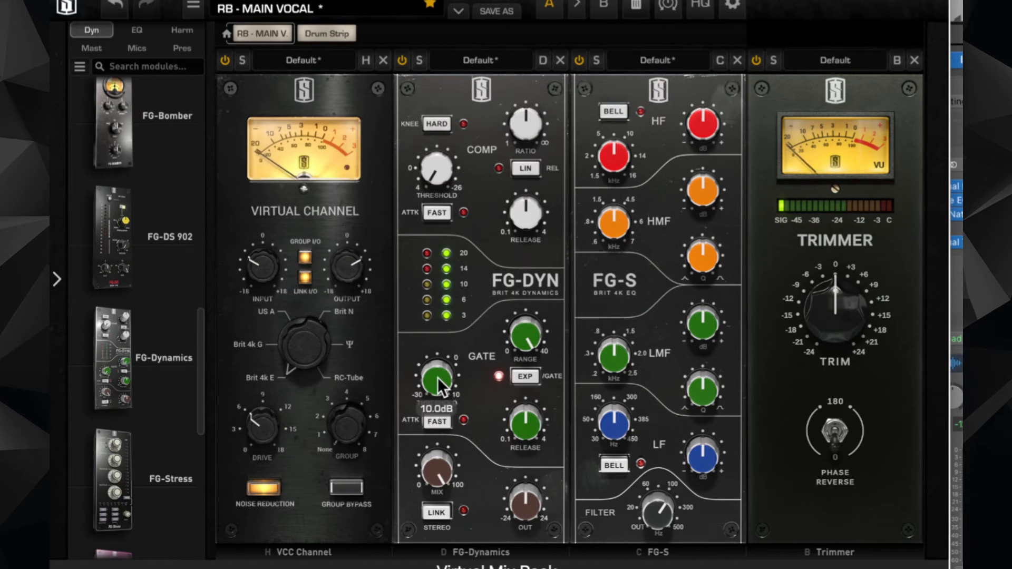
mouse_move(441, 388)
mouse_down()
mouse_move(442, 454)
mouse_move(434, 363)
mouse_move(454, 359)
mouse_move(442, 393)
mouse_up()
click(519, 336)
drag(522, 426, 512, 460)
drag(537, 355, 522, 338)
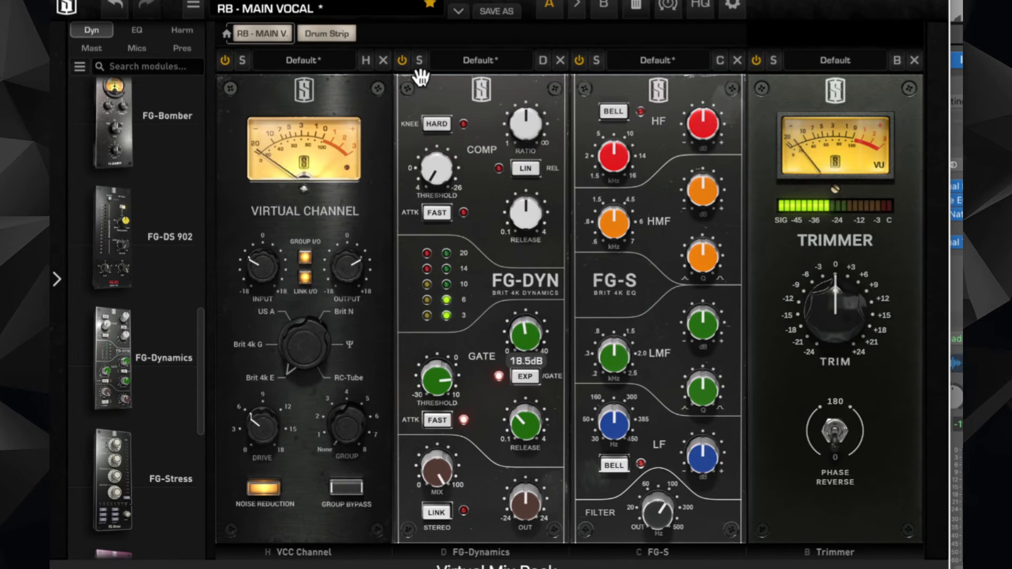
click(560, 59)
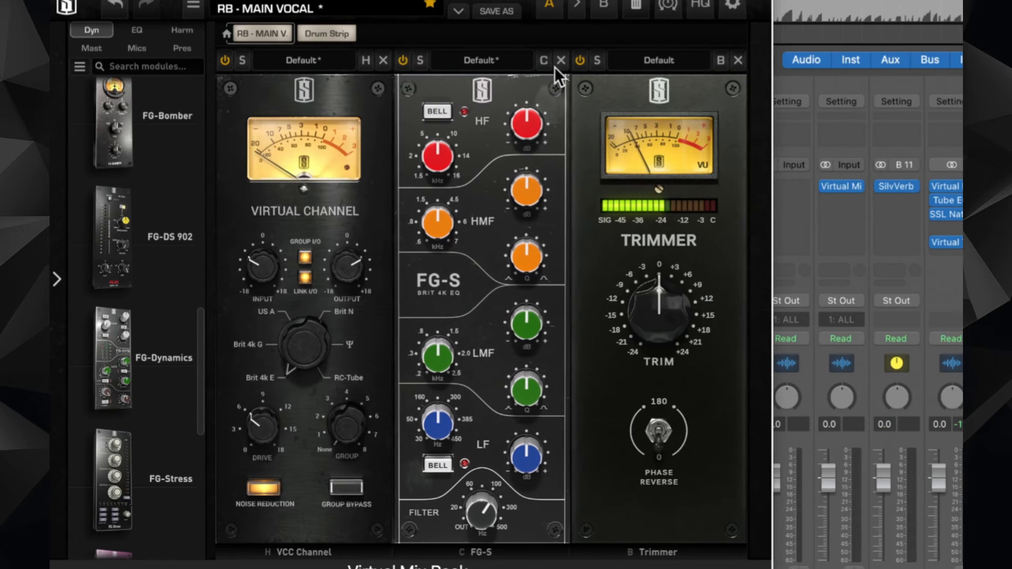
- On the FG-S EQ, boost HF by 3.73 dB and cut the LMF band by 4.32 dB with a Q of 2.26
drag(523, 124, 524, 111)
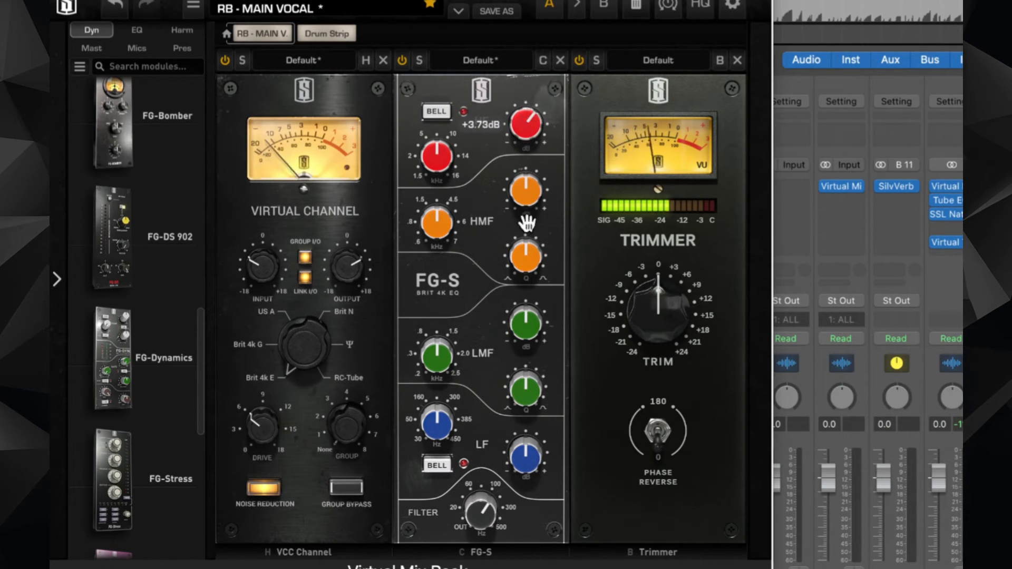
drag(528, 342, 520, 287)
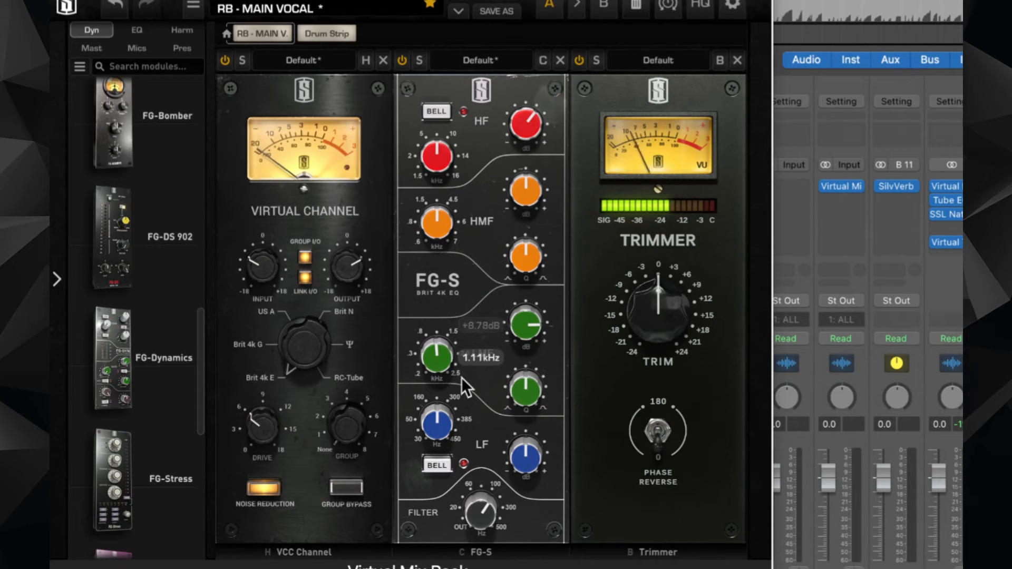
drag(526, 391, 525, 471)
mouse_move(445, 365)
mouse_down()
mouse_move(447, 378)
mouse_move(441, 351)
mouse_move(437, 387)
mouse_move(434, 372)
mouse_up()
drag(517, 323, 519, 392)
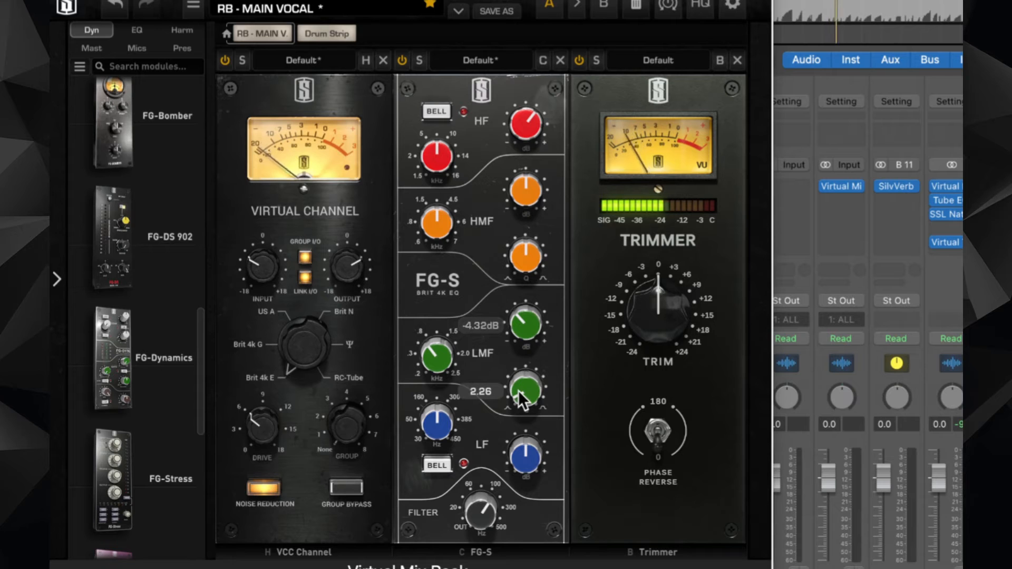
- Add the Custom Opto compressor module between the FG-S EQ and the Trimmer
click(117, 59)
scroll(147, 192, up, 5)
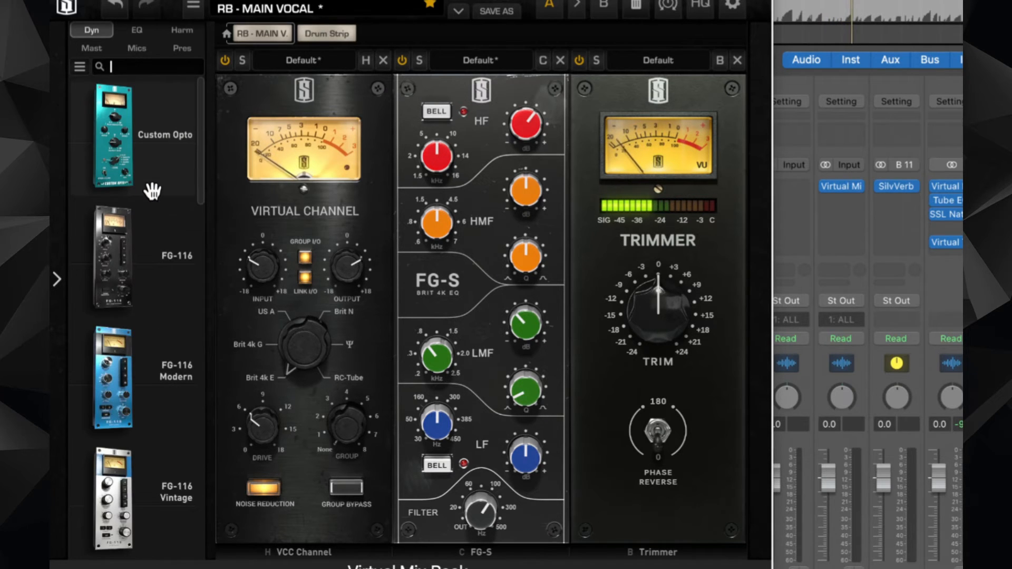
drag(138, 176, 636, 204)
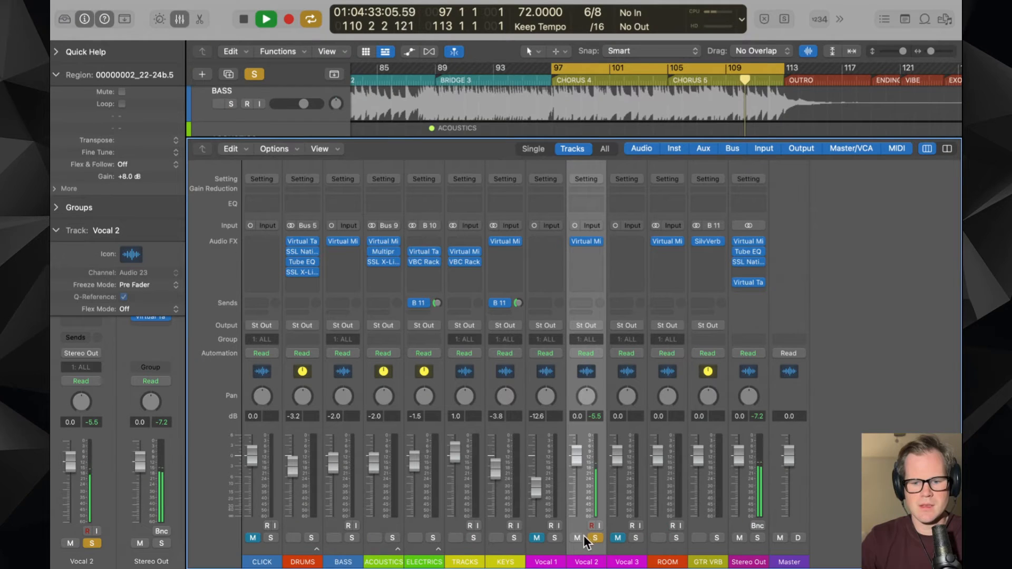
- With Vocal 2 out of solo, set its Custom Opto output gain to 36.0 and its channel fader to -0.8 dB
drag(577, 456, 580, 452)
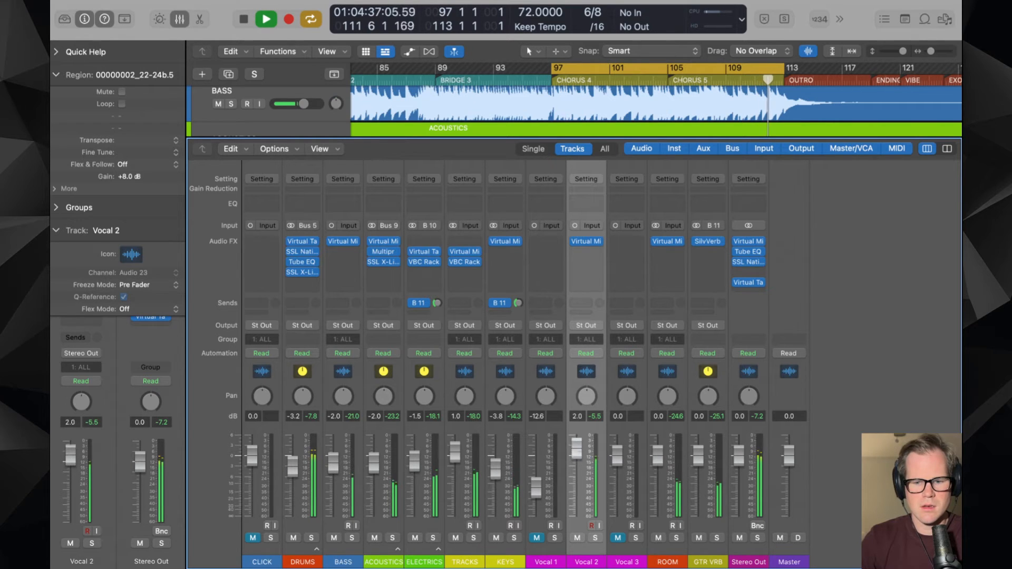
click(584, 240)
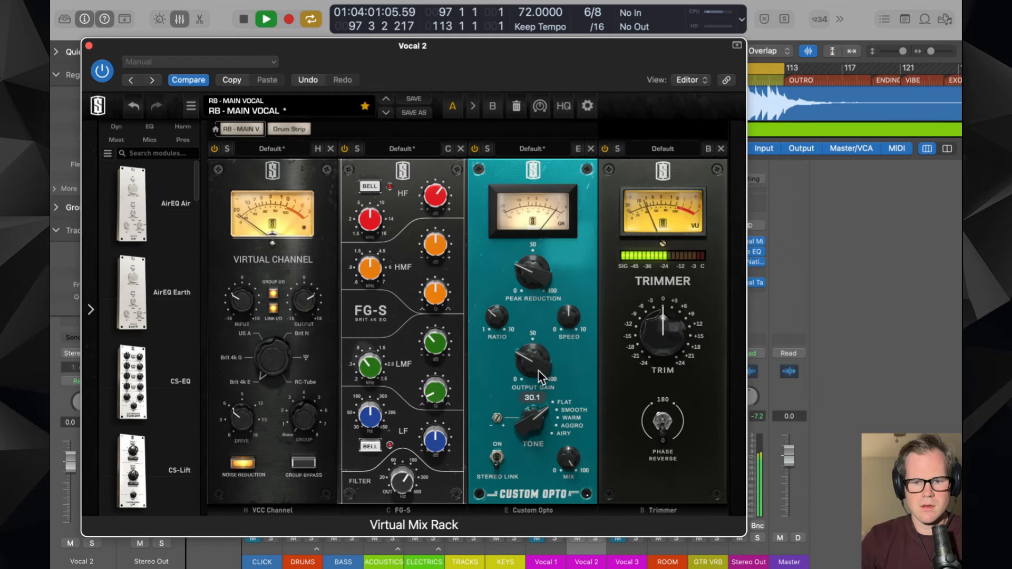
drag(539, 370, 539, 359)
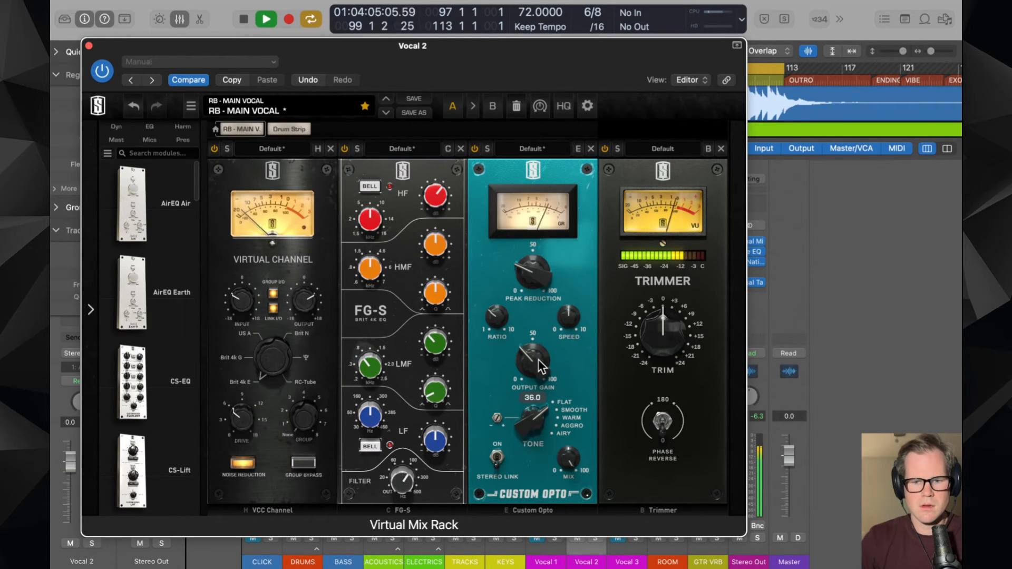
click(89, 45)
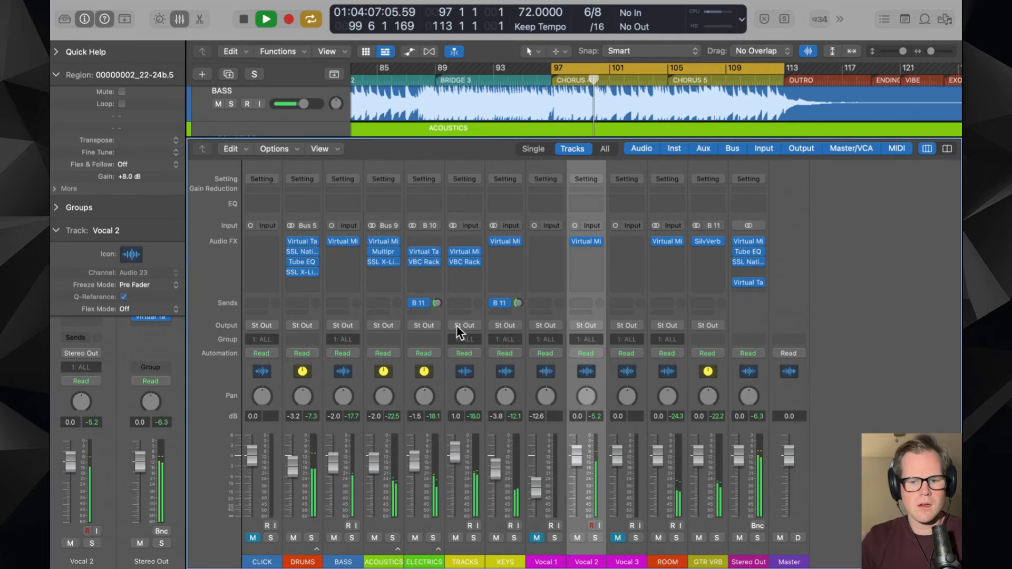
drag(577, 452, 576, 454)
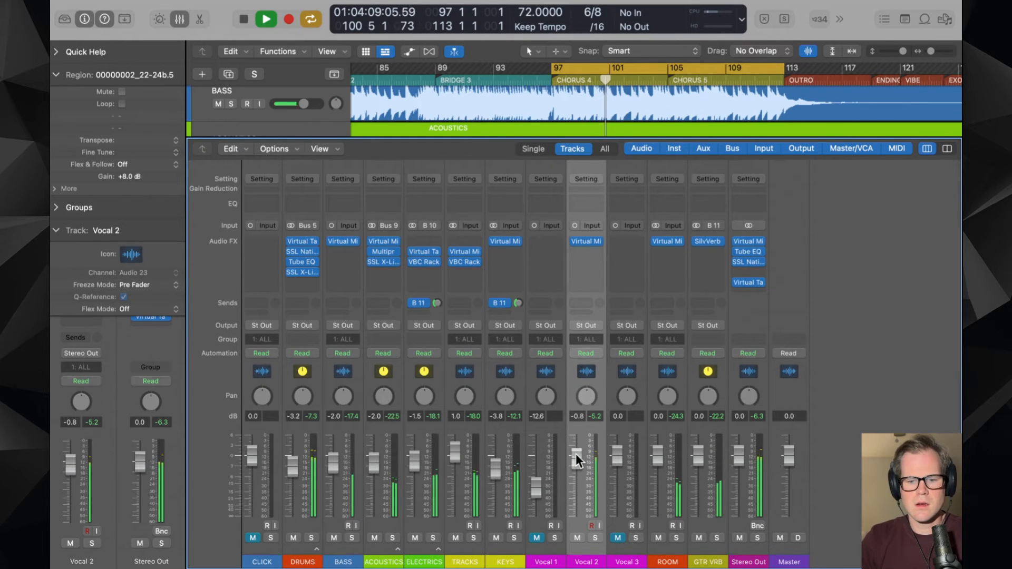
key(space)
- Insert the mono SSL G3 MultiBusComp in Vocal 2's second effect slot
click(584, 252)
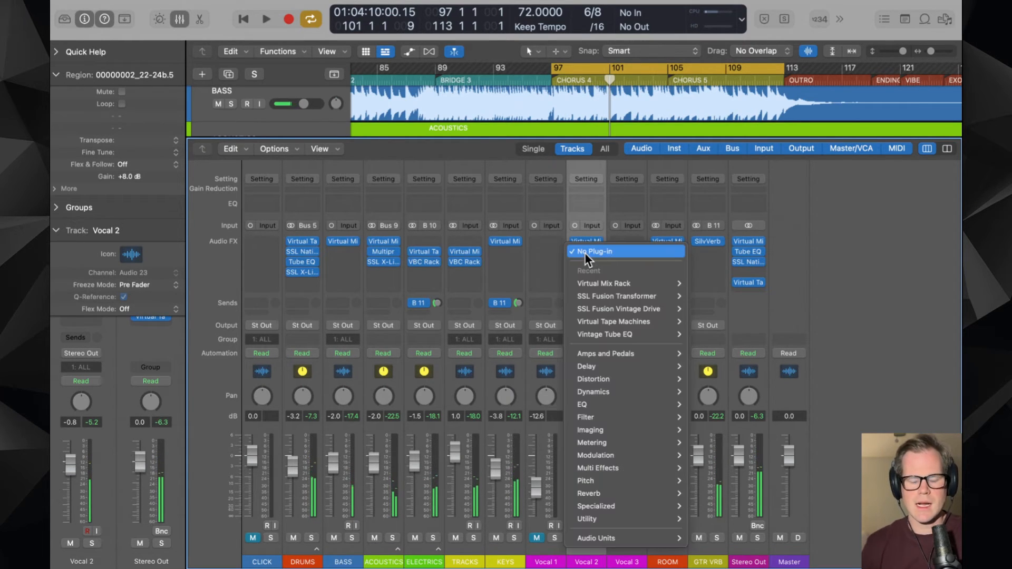
mouse_move(596, 532)
mouse_move(719, 532)
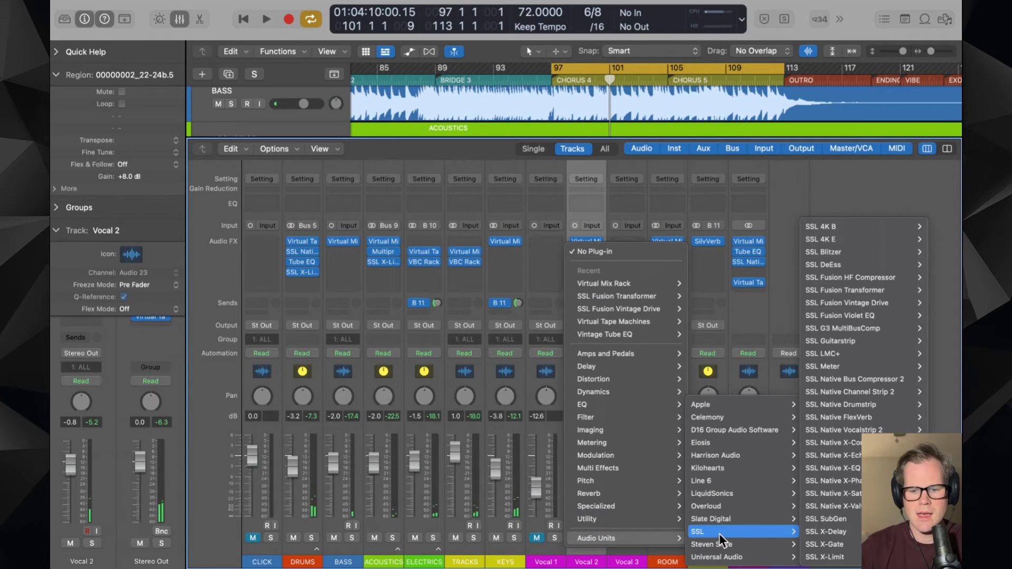
mouse_move(812, 533)
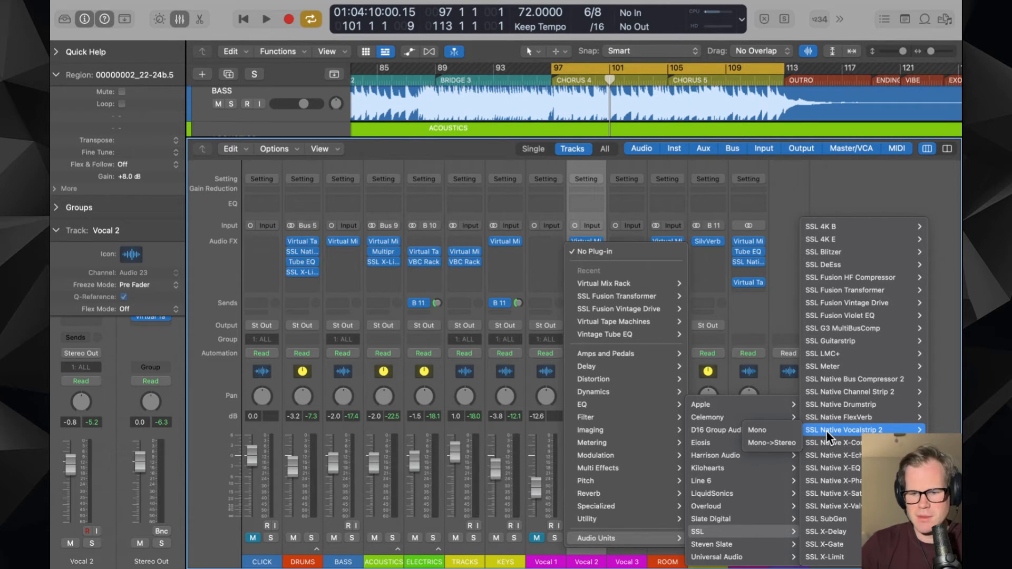
mouse_move(828, 451)
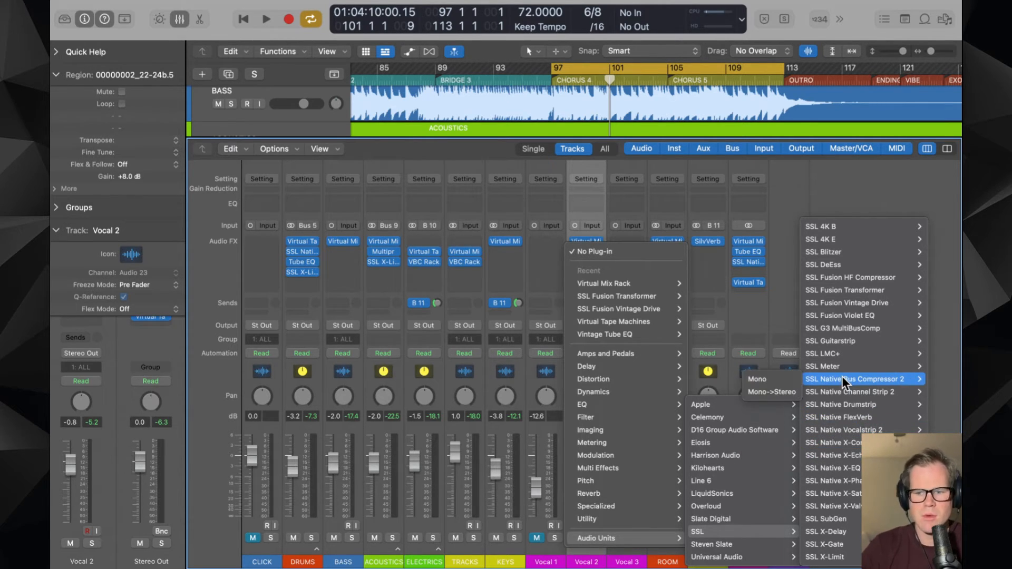
mouse_move(848, 332)
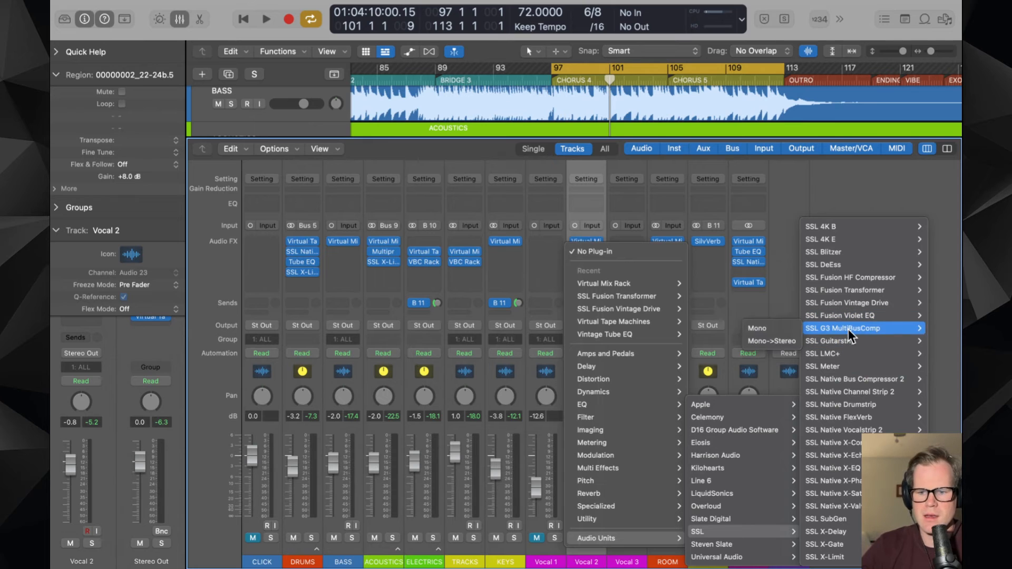
click(792, 328)
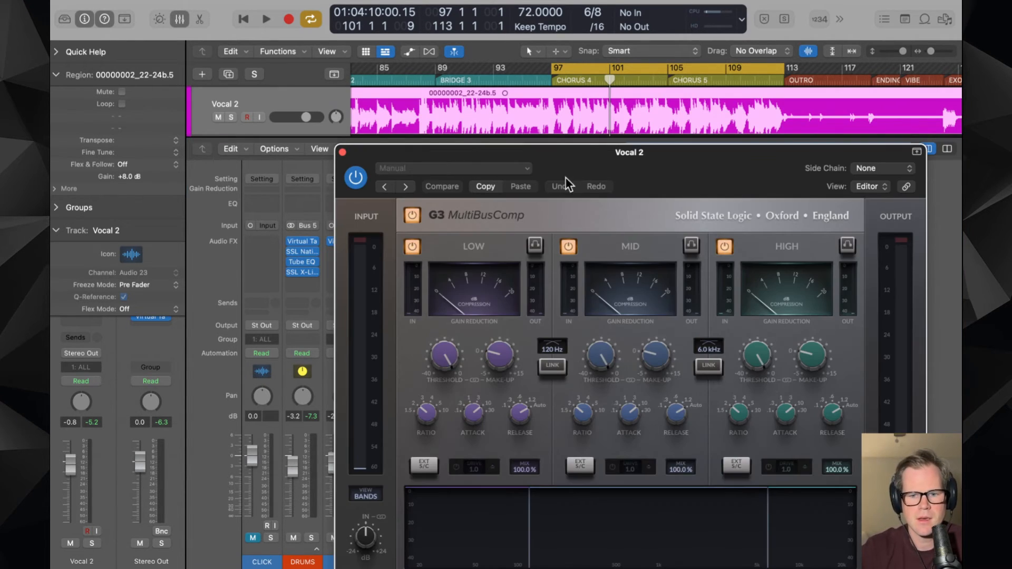
drag(601, 153, 511, 109)
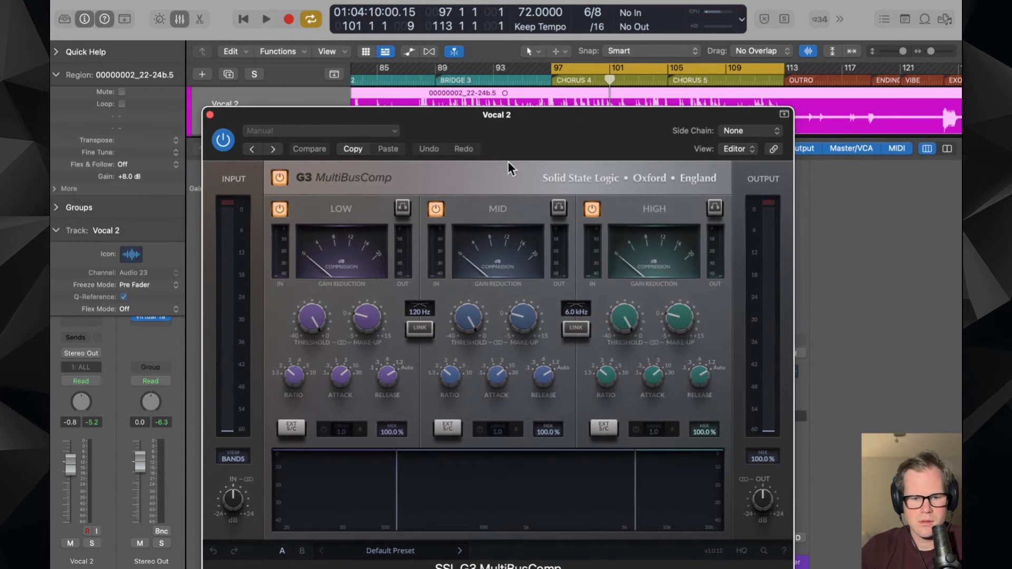
- Set the G3 MultiBusComp crossovers to 114 Hz between low and mid and 1.1 kHz between mid and high
drag(397, 488, 403, 489)
key(space)
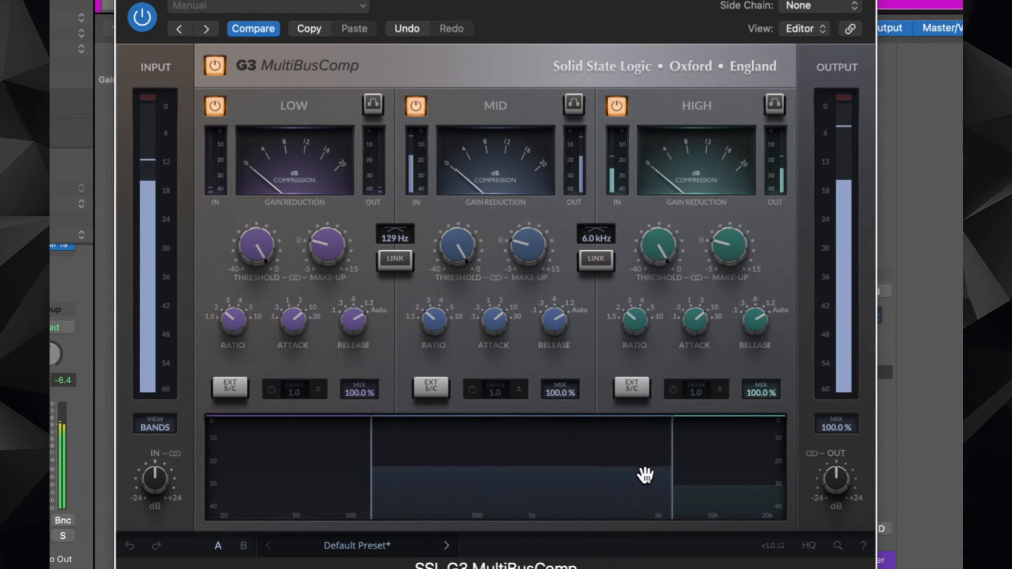
drag(664, 475, 531, 473)
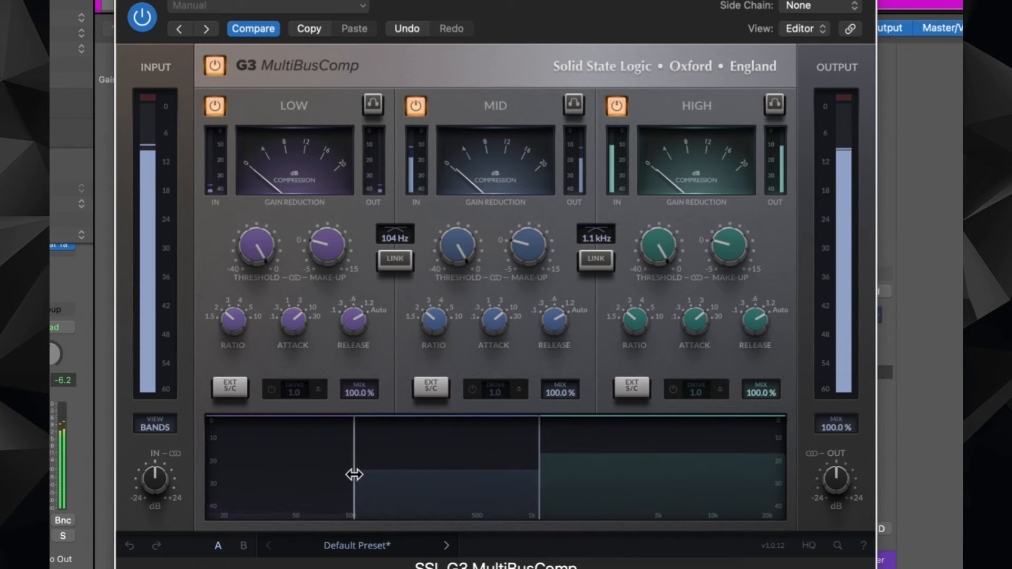
drag(355, 474, 362, 474)
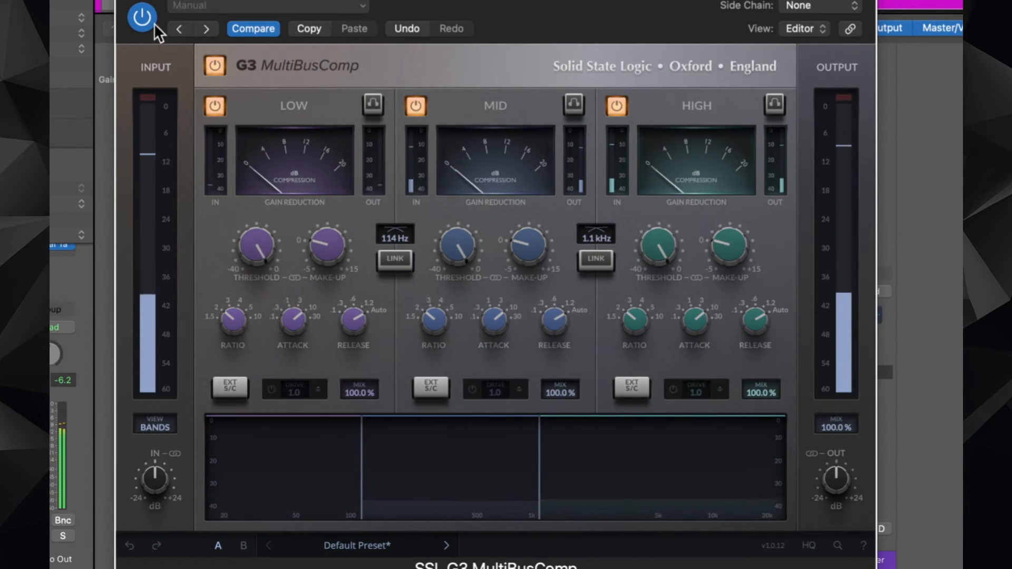
- Replace the SSL G3 MultiBusComp in Vocal 2's second effect slot with a mono Multipressor
click(126, 2)
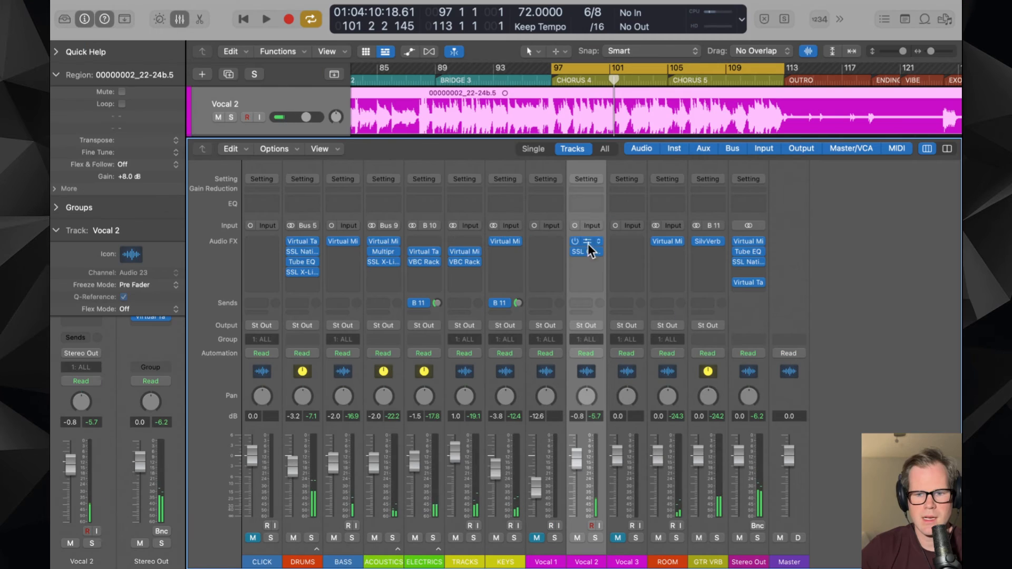
click(600, 252)
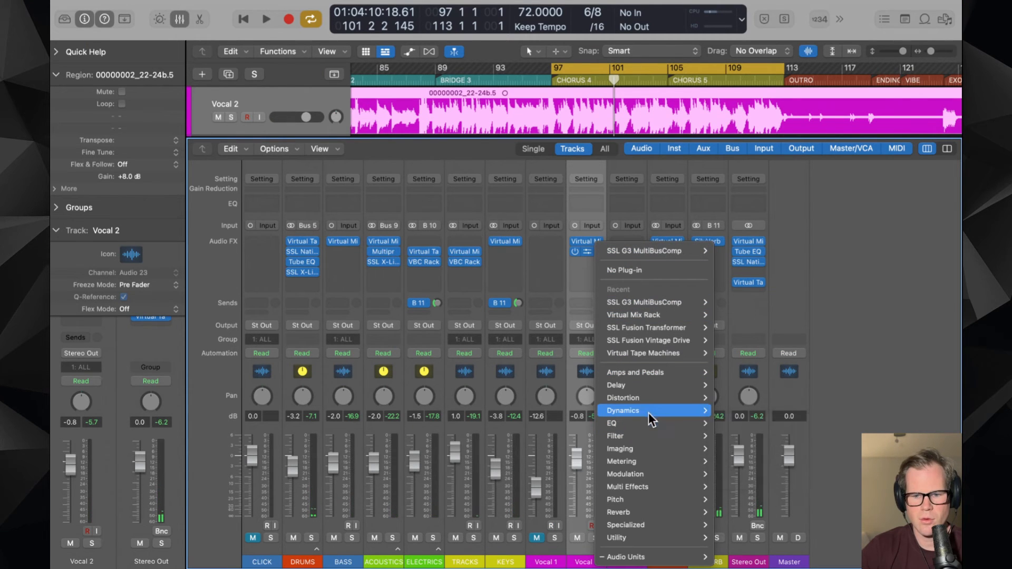
mouse_move(649, 411)
mouse_move(743, 487)
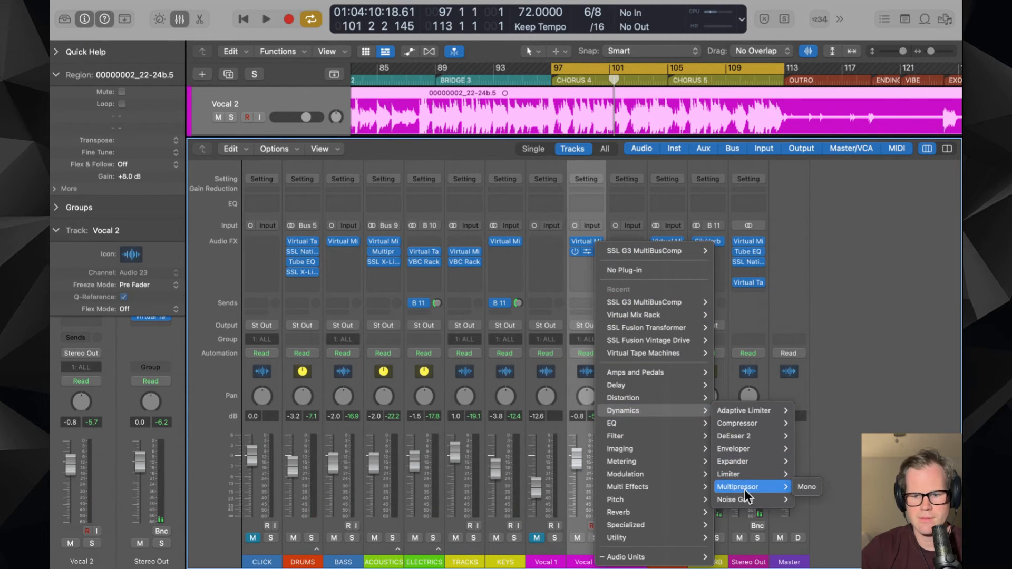
click(816, 487)
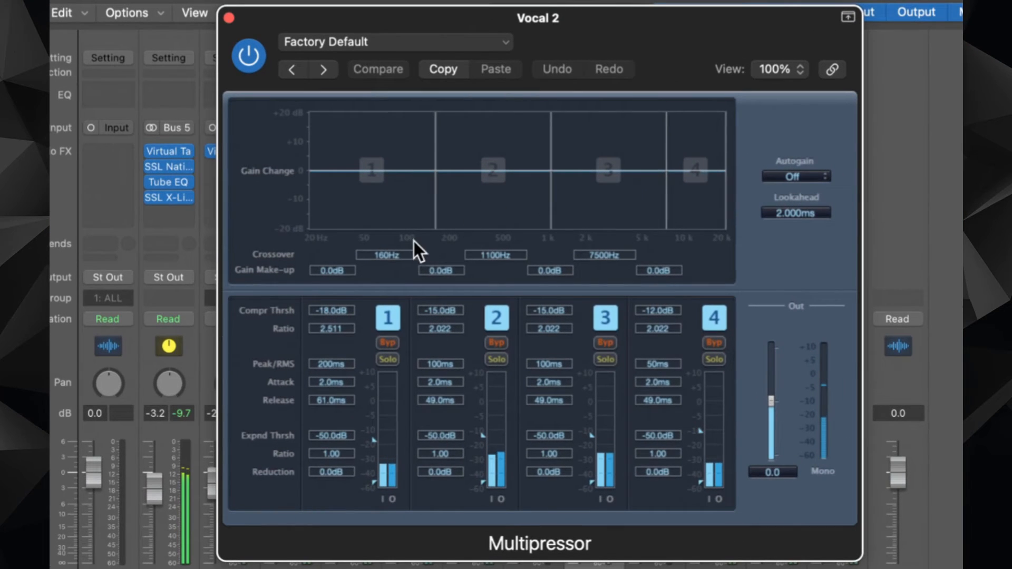
- Set the Multipressor crossovers to 140 Hz, 1300 Hz and 6300 Hz
drag(397, 257, 396, 261)
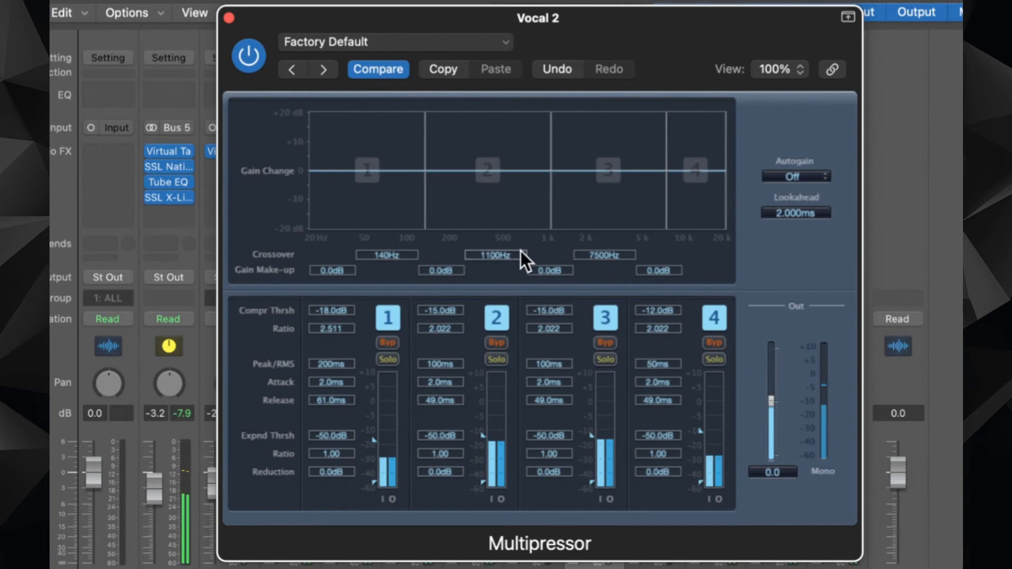
drag(509, 255, 508, 247)
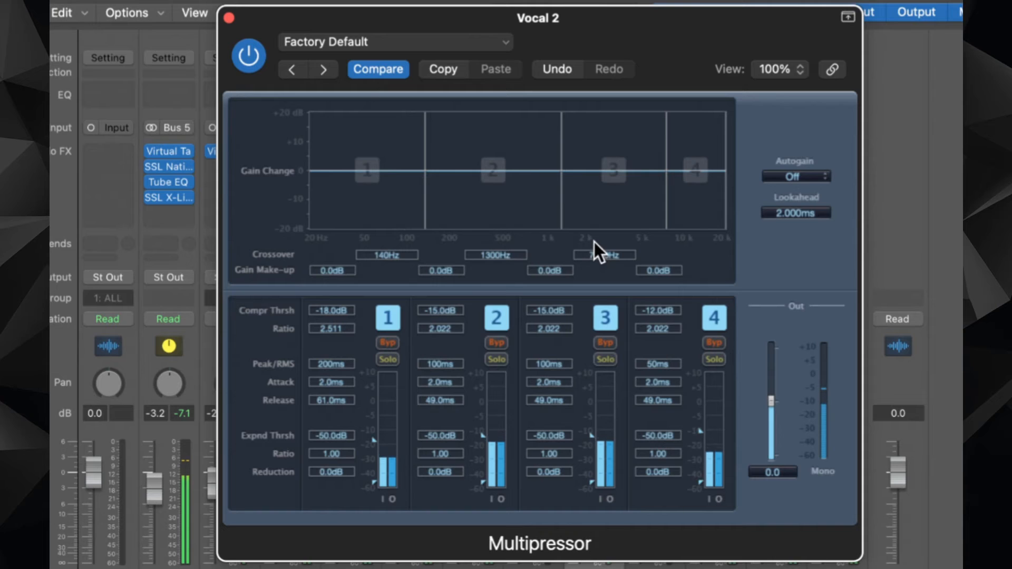
mouse_move(604, 255)
mouse_down()
mouse_move(610, 248)
mouse_move(609, 264)
mouse_up()
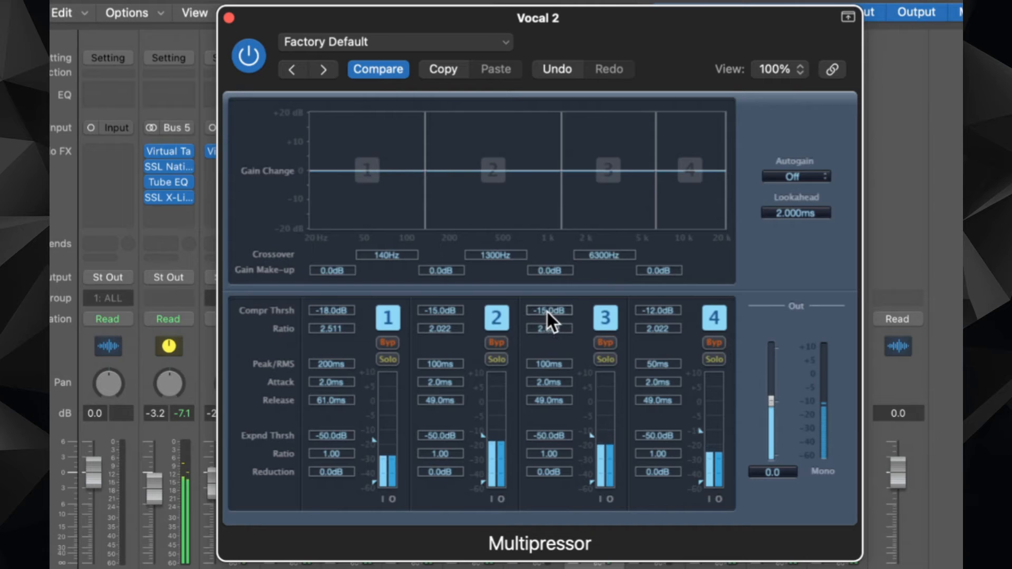
- Set the Multipressor compression thresholds to -34.5, -25.0, -31.5 and -37.5 dB for bands 1 to 4
drag(547, 312, 551, 330)
mouse_move(453, 310)
mouse_down()
mouse_move(455, 336)
mouse_move(444, 325)
mouse_up()
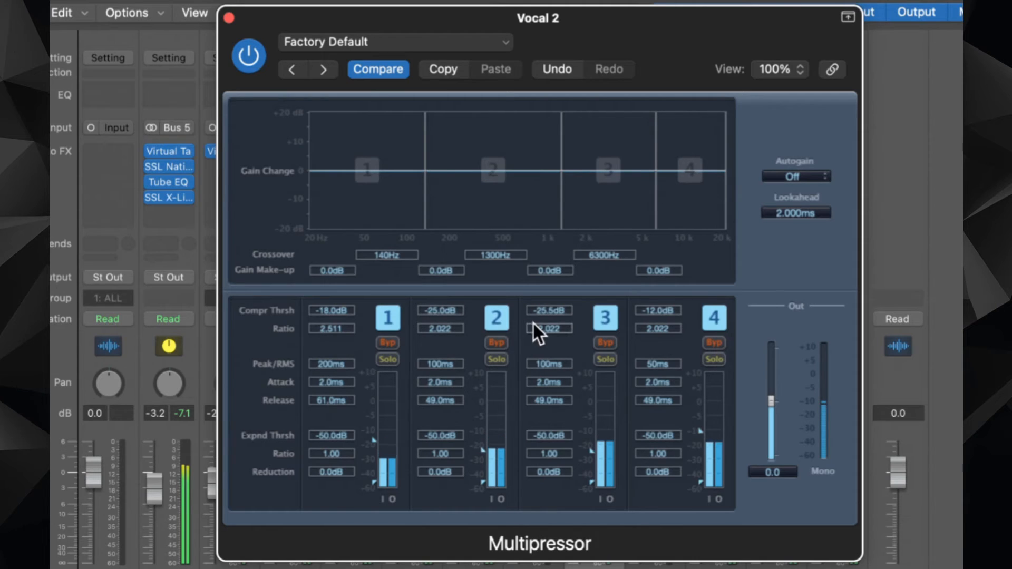
drag(543, 310, 545, 319)
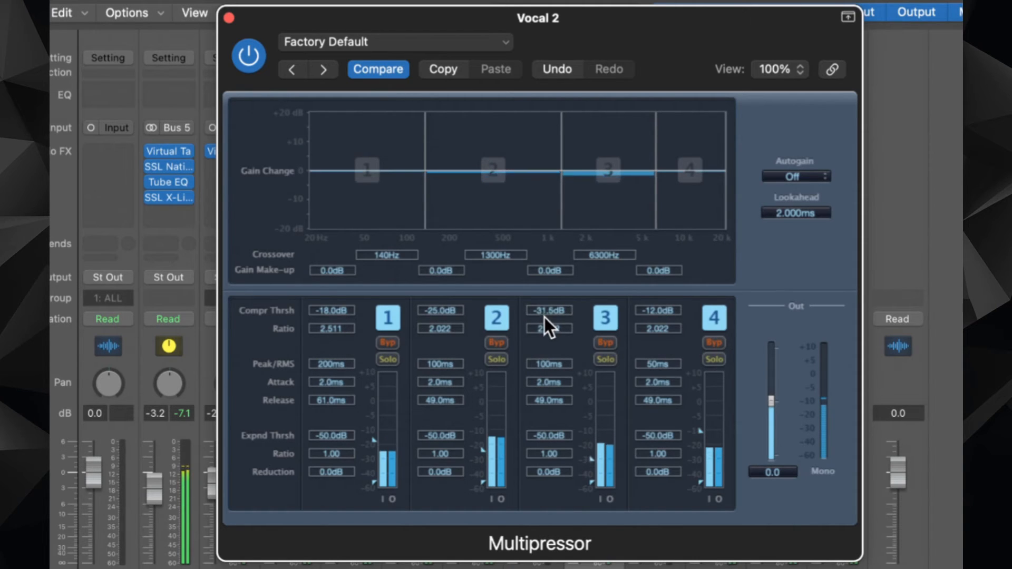
drag(647, 312, 649, 324)
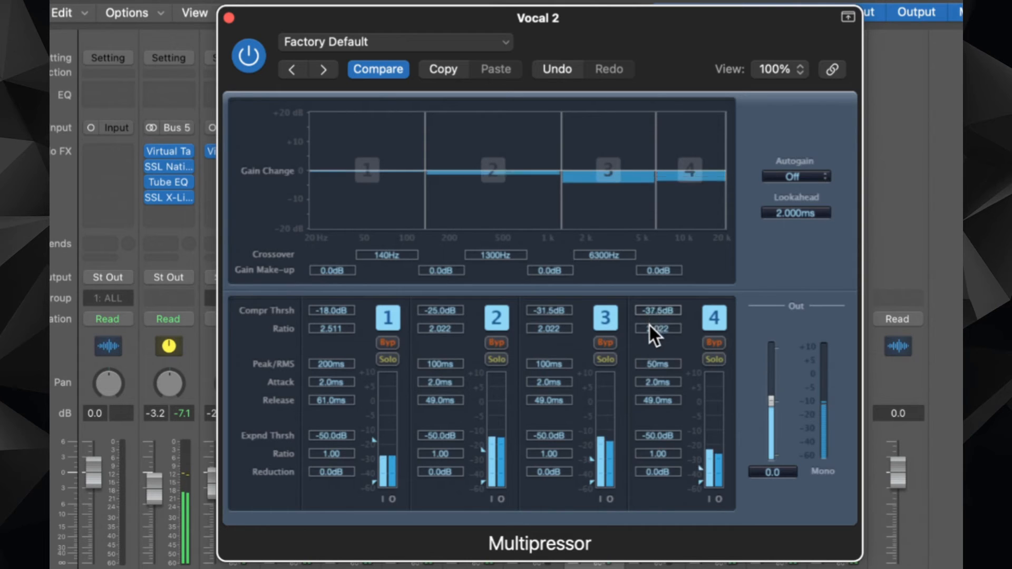
drag(334, 310, 339, 346)
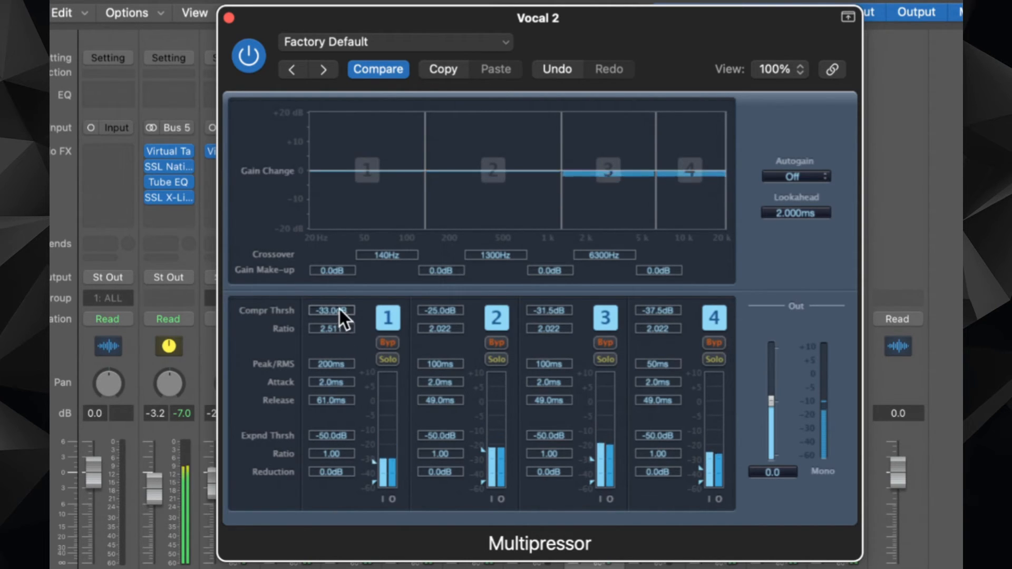
drag(339, 309, 340, 316)
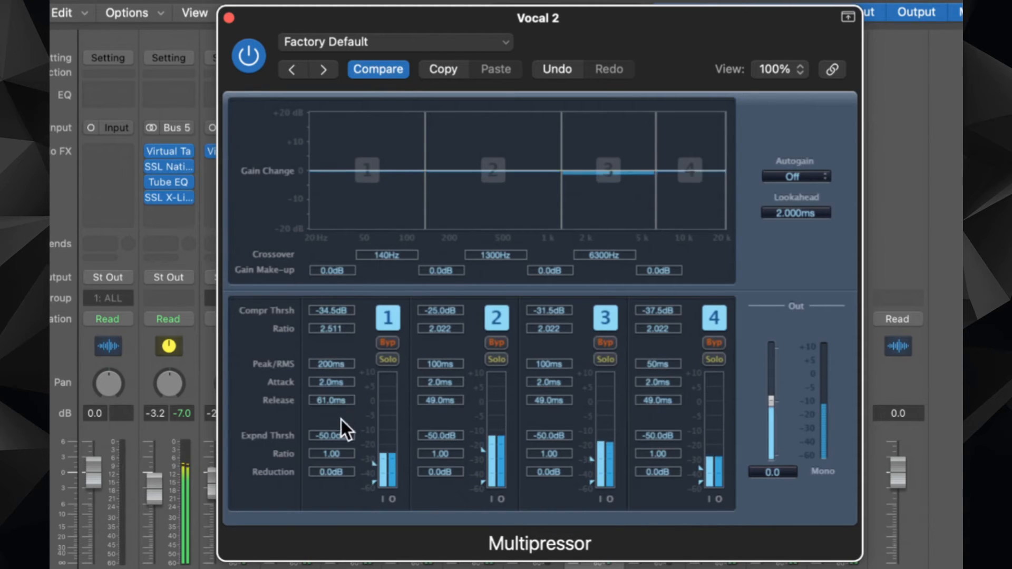
- Set the Multipressor's expander ratios to 4.23, 4.08 and 2.39 on bands 2, 3 and 4, and its output to 4.8 dB
drag(435, 452, 447, 384)
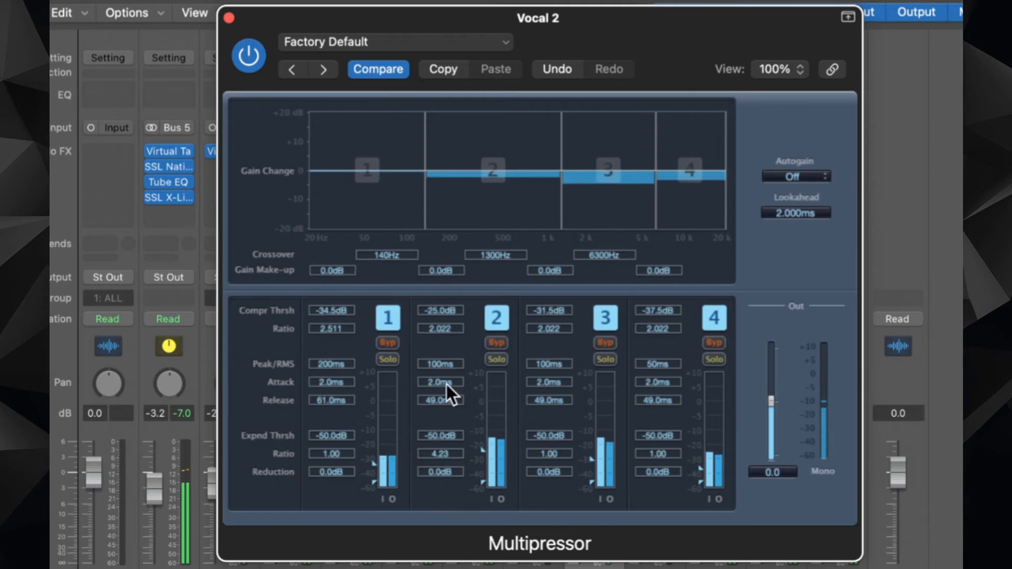
drag(537, 447, 531, 384)
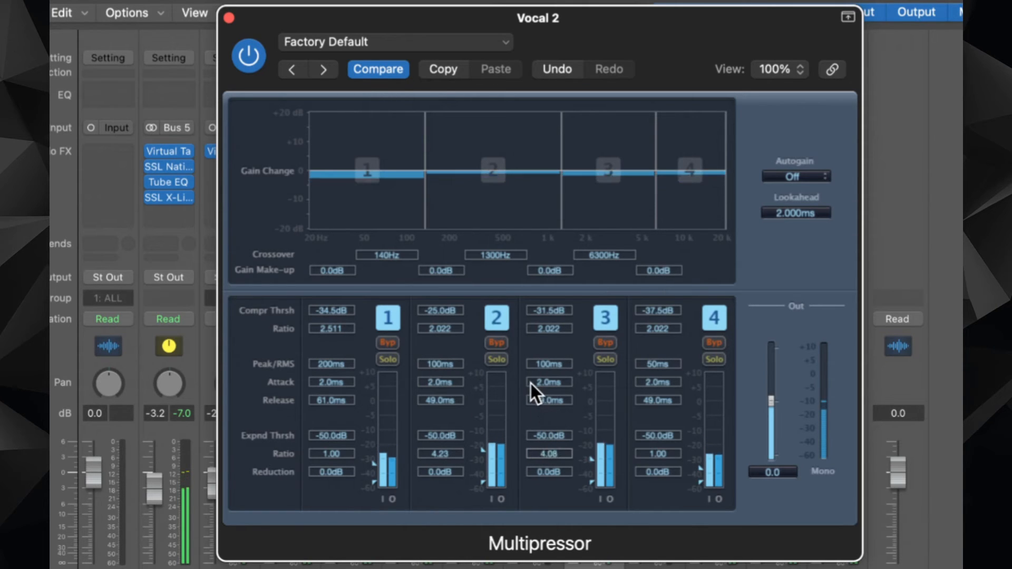
drag(771, 400, 768, 381)
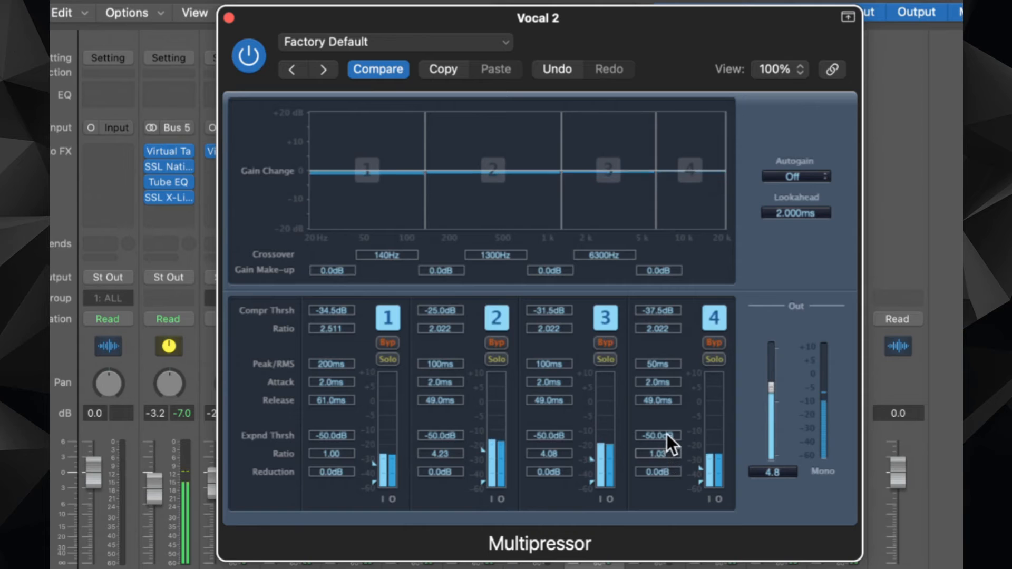
drag(666, 434, 654, 295)
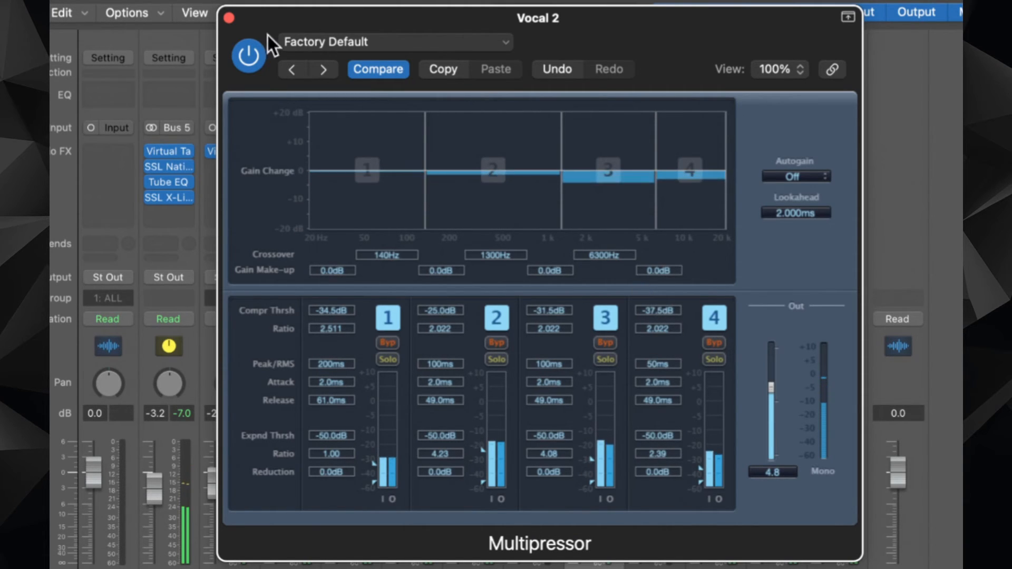
- Compare Vocal 2 with the Multipressor bypassed and active, then close the plug-in window
click(244, 56)
click(244, 56)
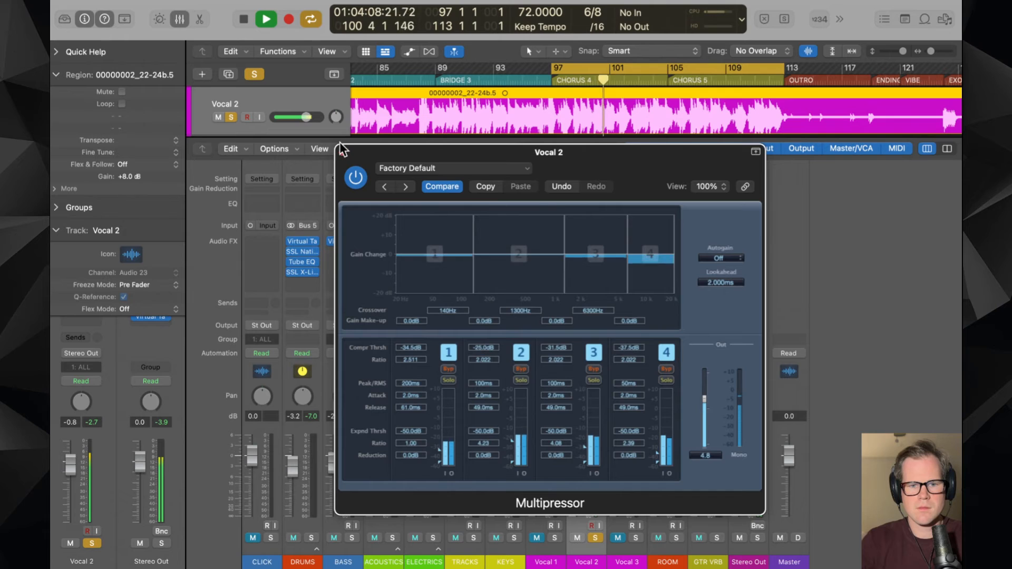
click(229, 18)
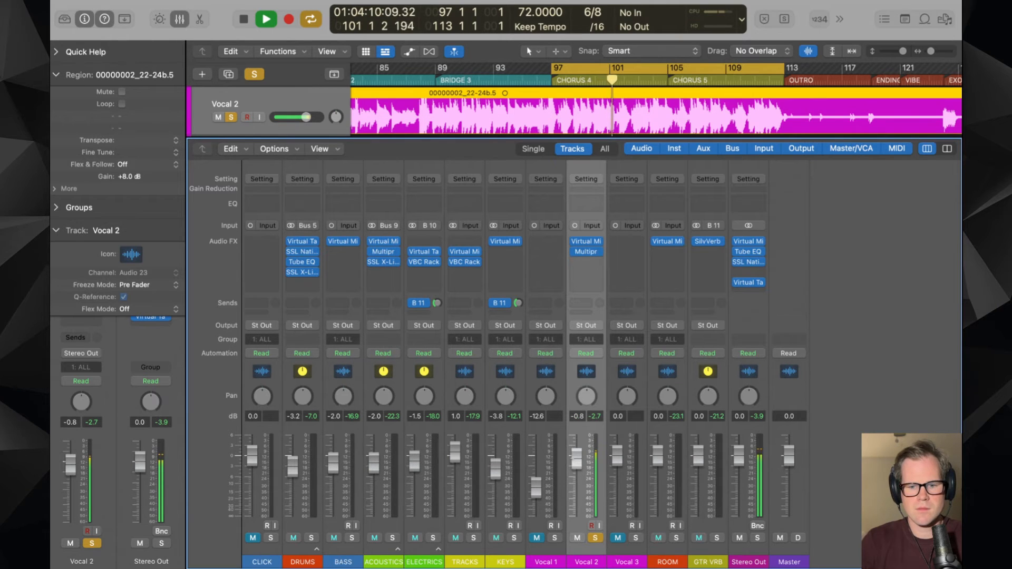
- Take Vocal 2 out of solo and lower its channel fader to -4.7 dB against the full mix
drag(577, 460, 578, 478)
click(596, 538)
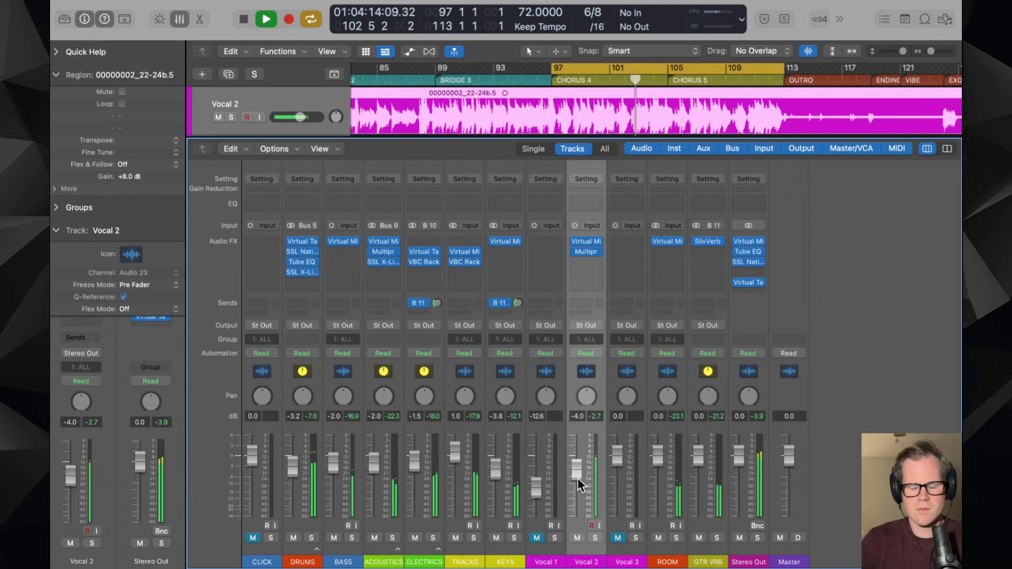
key(space)
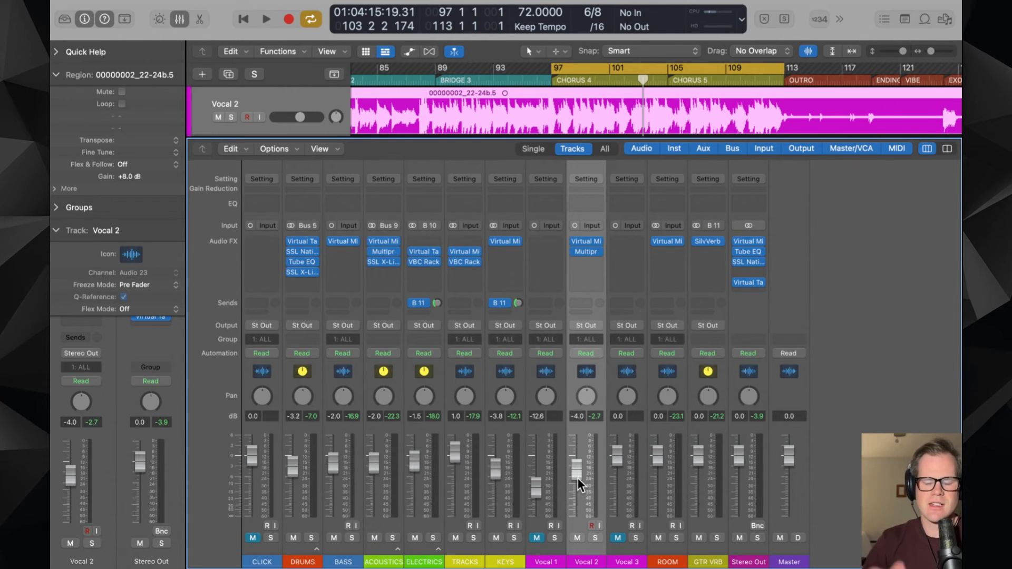
key(space)
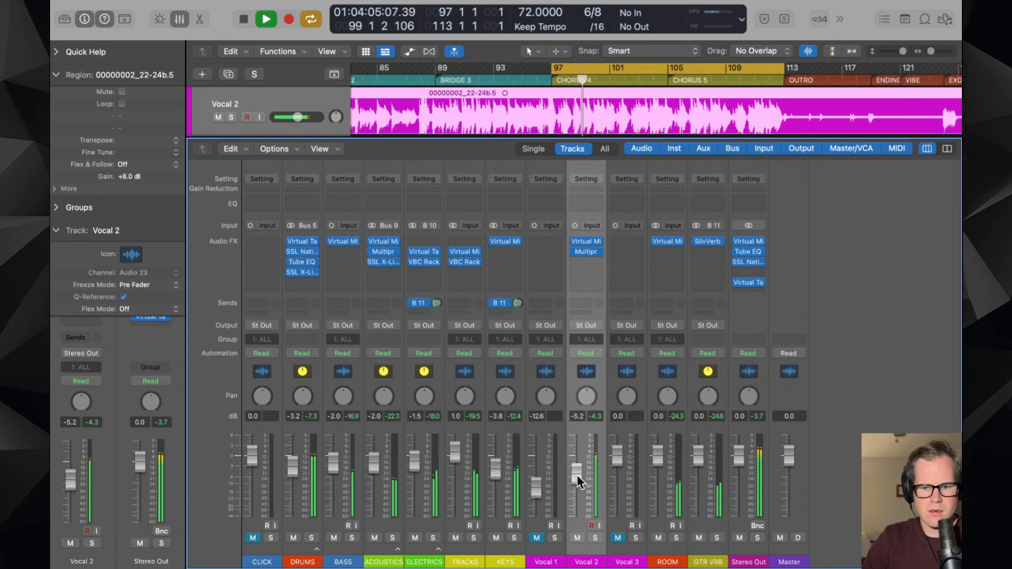
- Solo Vocal 2 and compare its sound with the insert effects bypassed and active
click(595, 538)
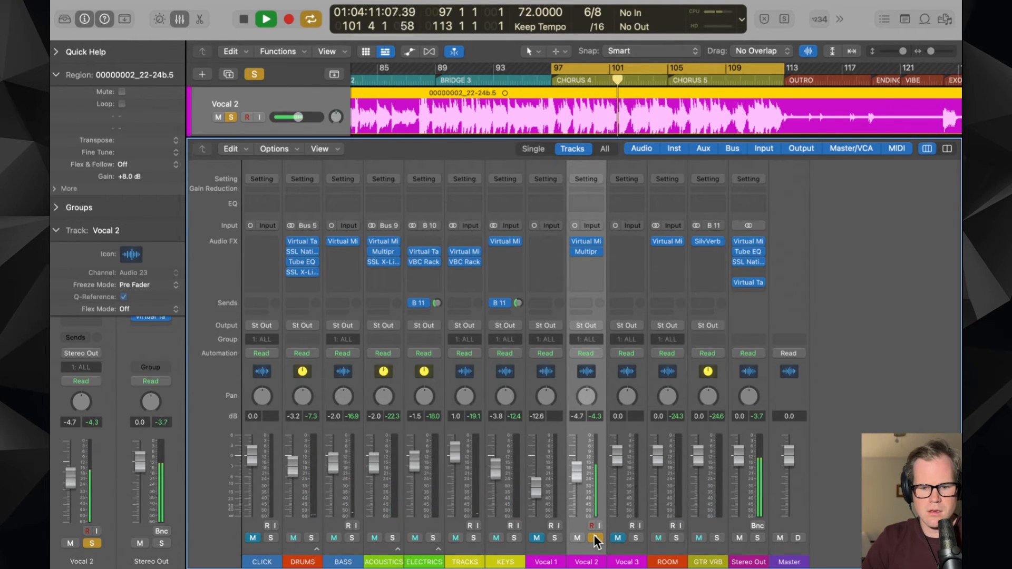
mouse_move(574, 239)
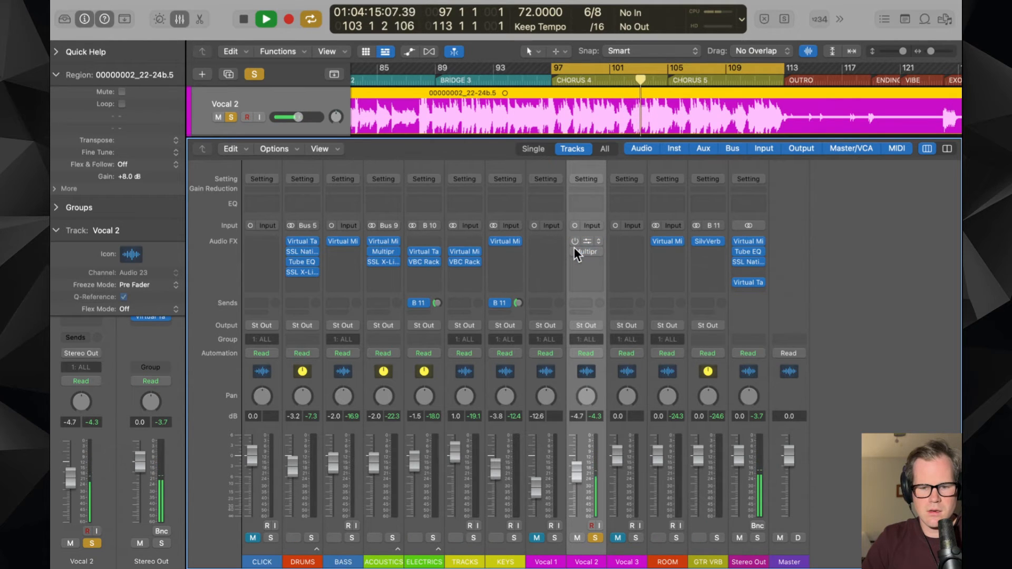
click(574, 248)
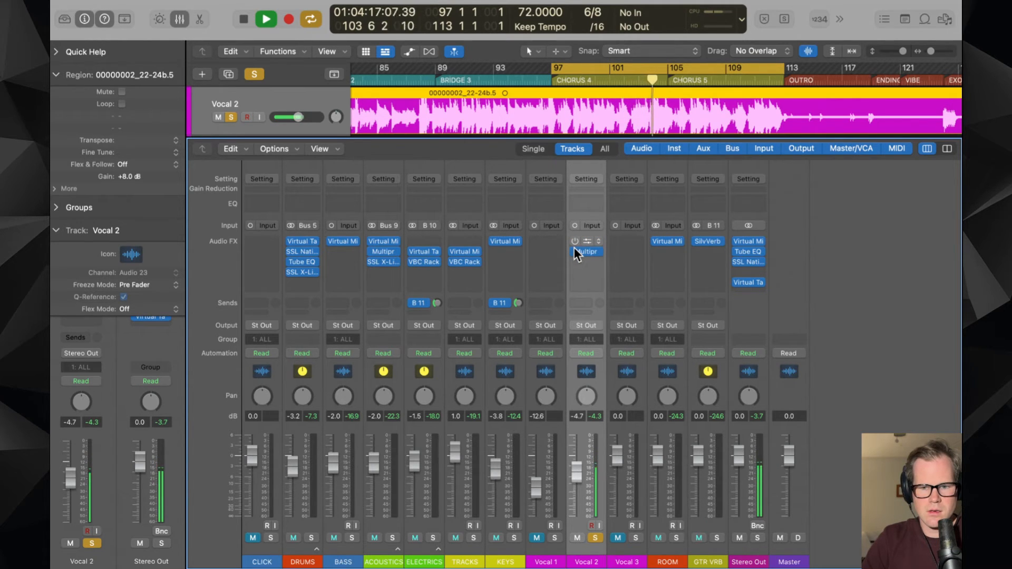
- In Vocal 2's Virtual Mix Rack, remove the VCC Channel module and boost the FG-S high-frequency gain
click(588, 240)
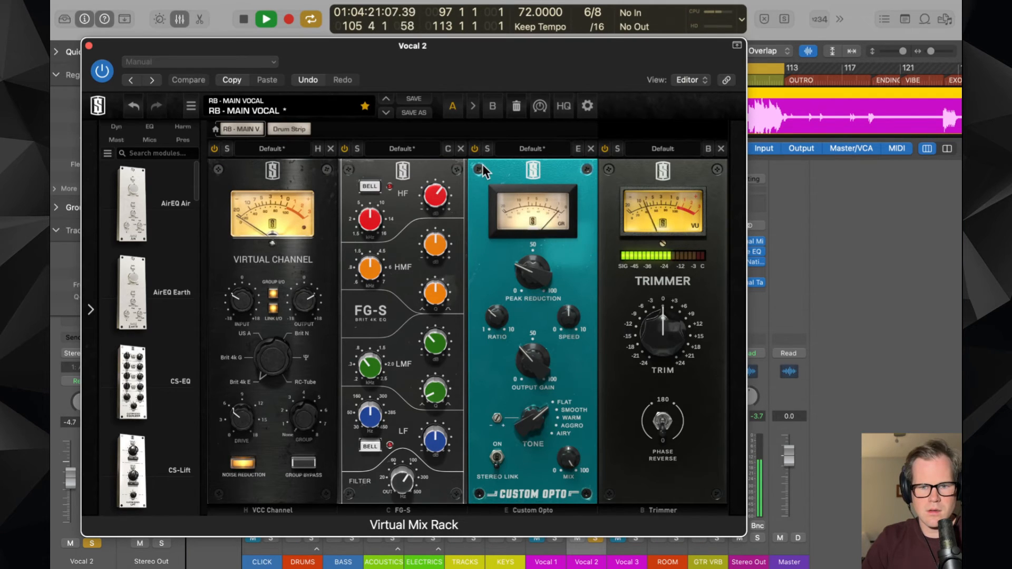
click(476, 150)
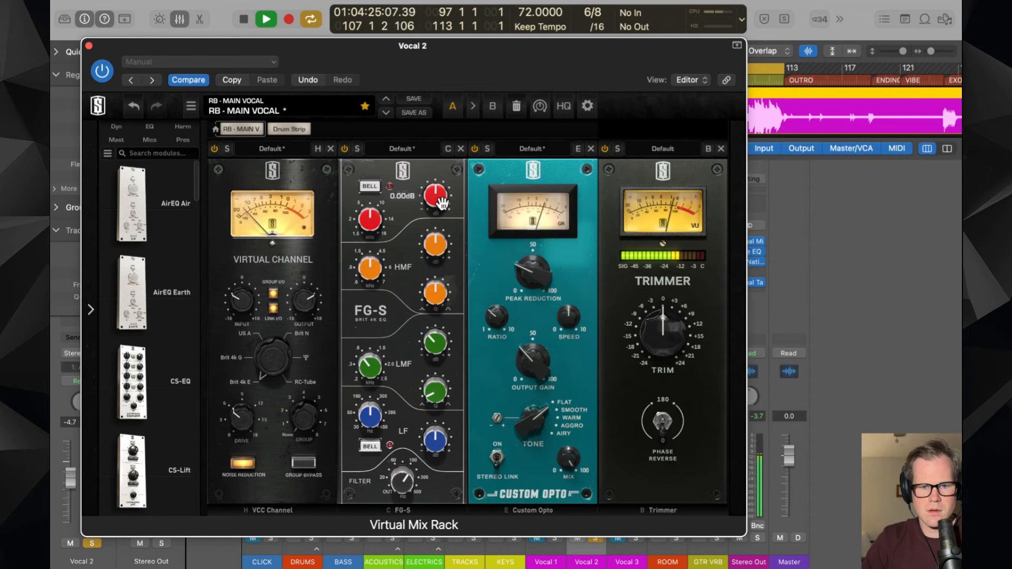
click(332, 150)
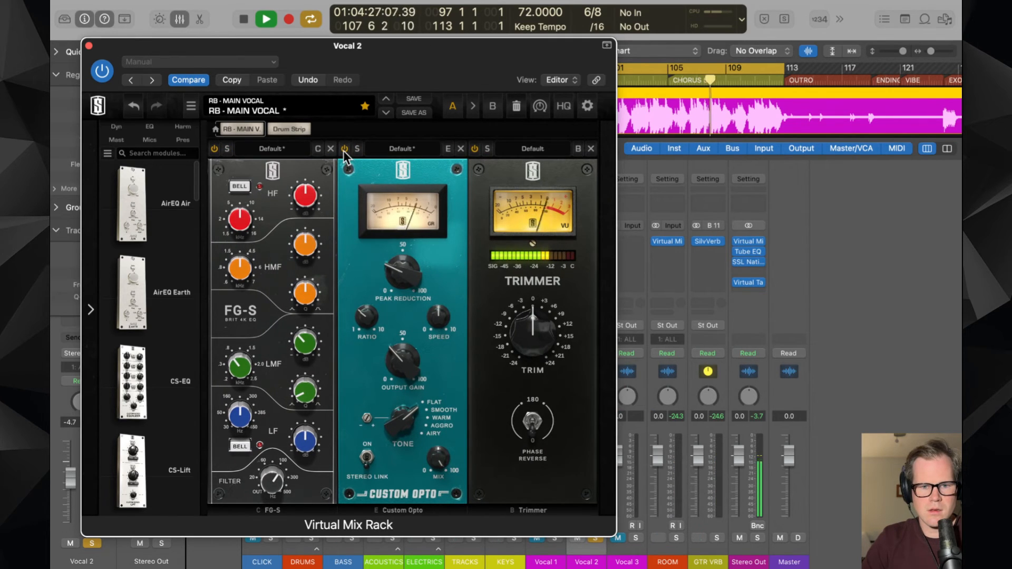
drag(315, 196, 315, 178)
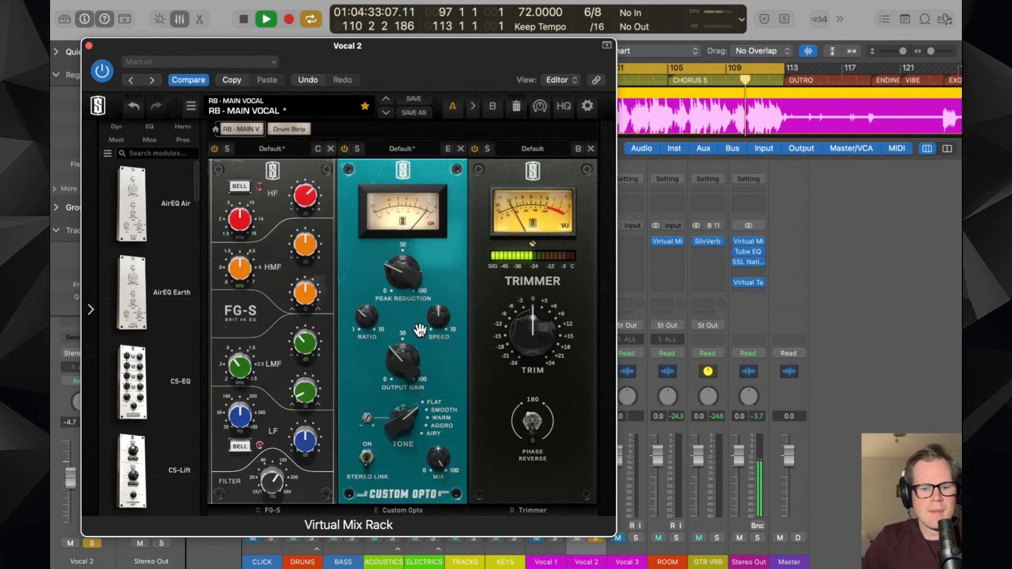
mouse_move(373, 323)
key(space)
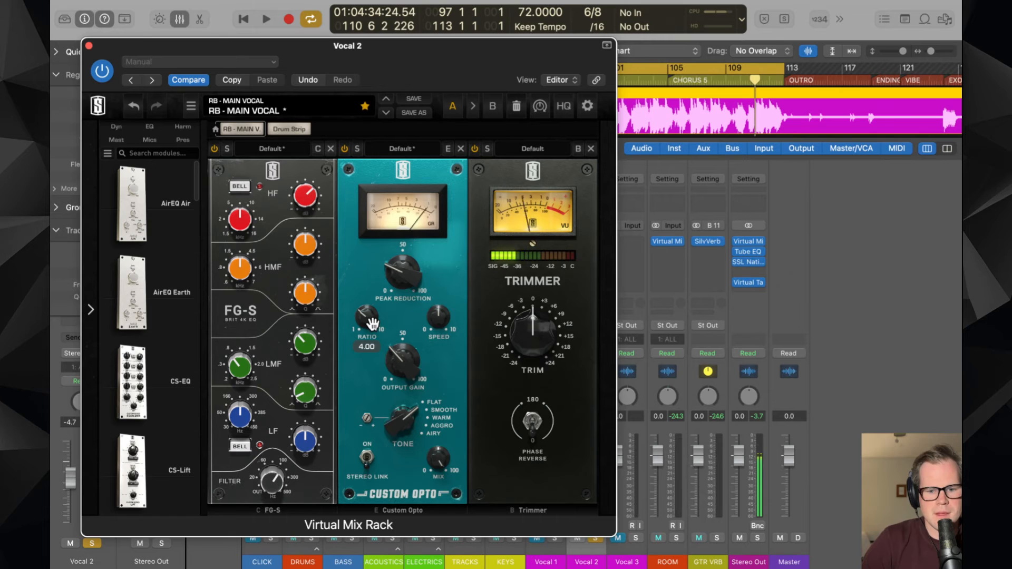
click(89, 46)
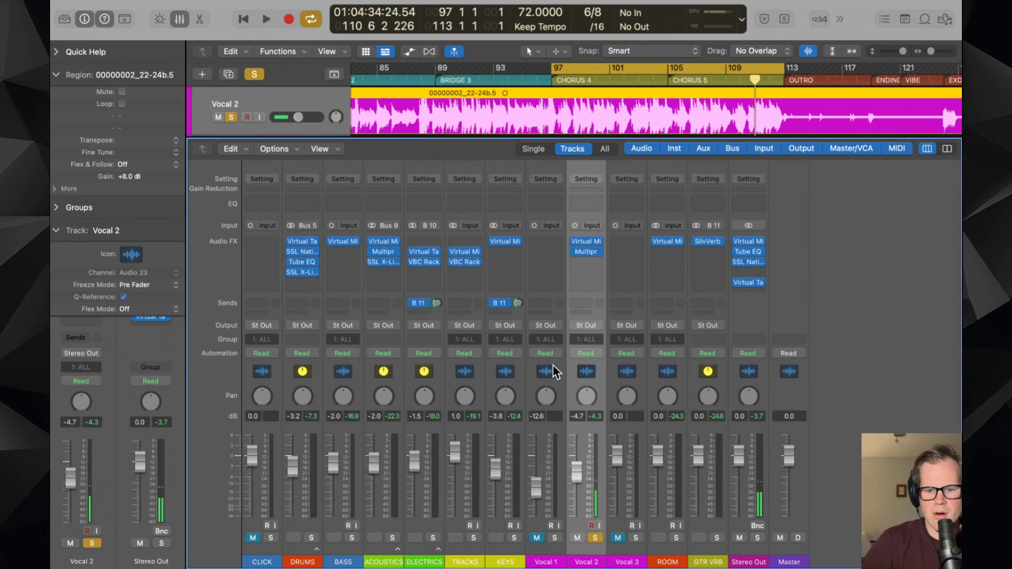
- Take Vocal 2 out of solo and audition it with the full mix from the start of Chorus 4
click(597, 534)
key(space)
key(space)
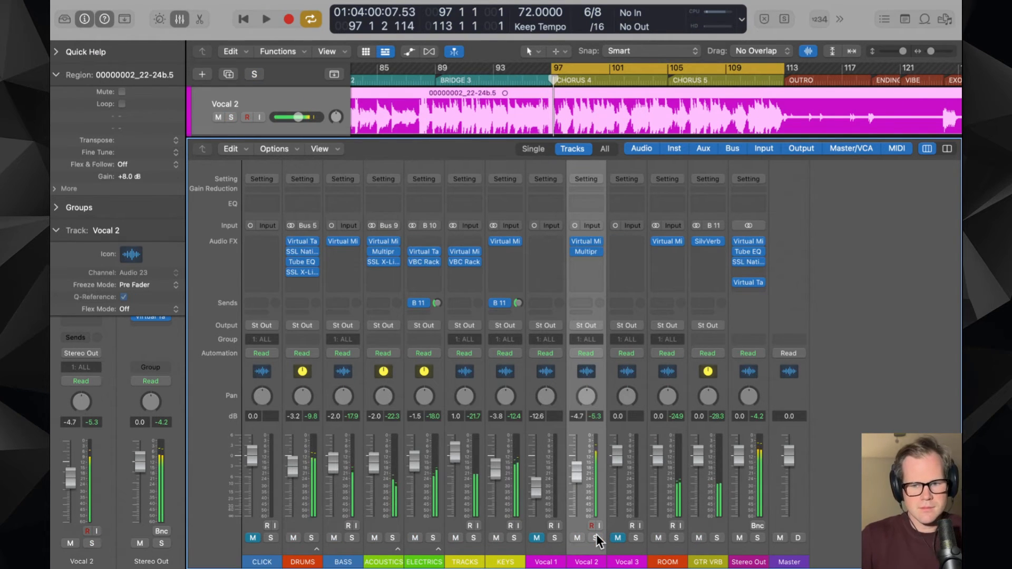
- Insert Slate Digital MetaTune before the Virtual Mix Rack on Vocal 2 and play back the mix
click(585, 236)
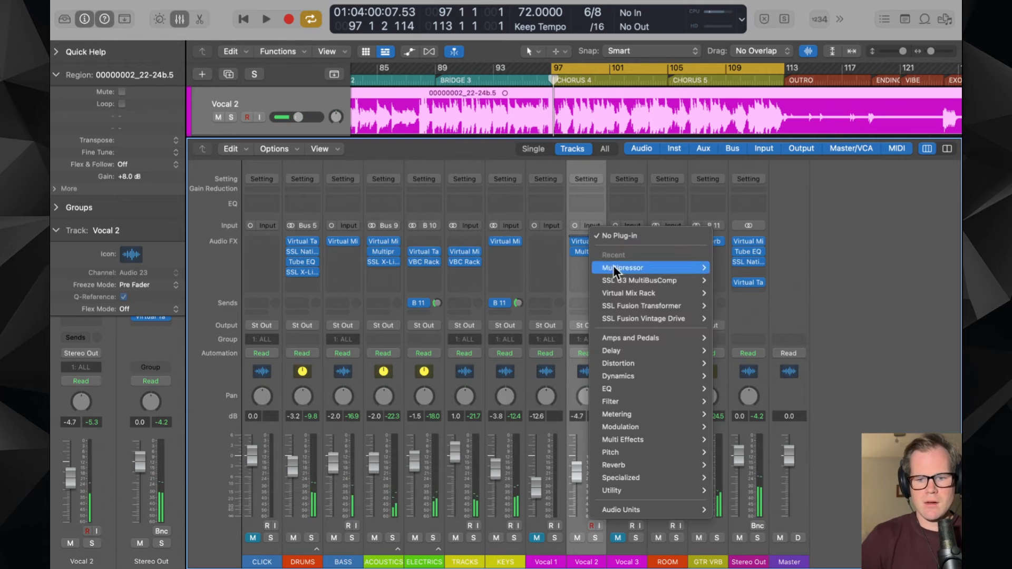
mouse_move(649, 510)
mouse_move(745, 545)
mouse_move(745, 517)
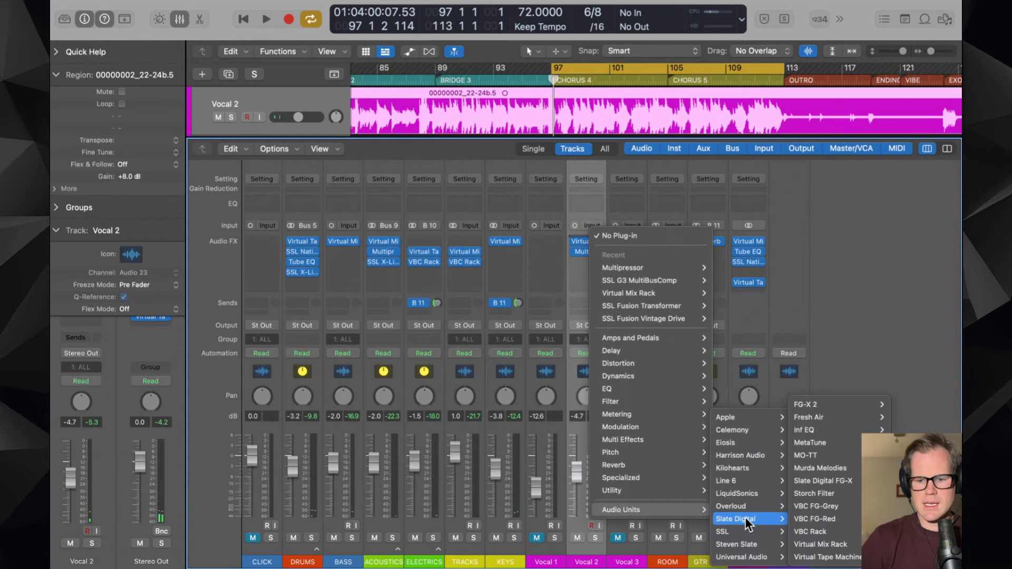
click(826, 445)
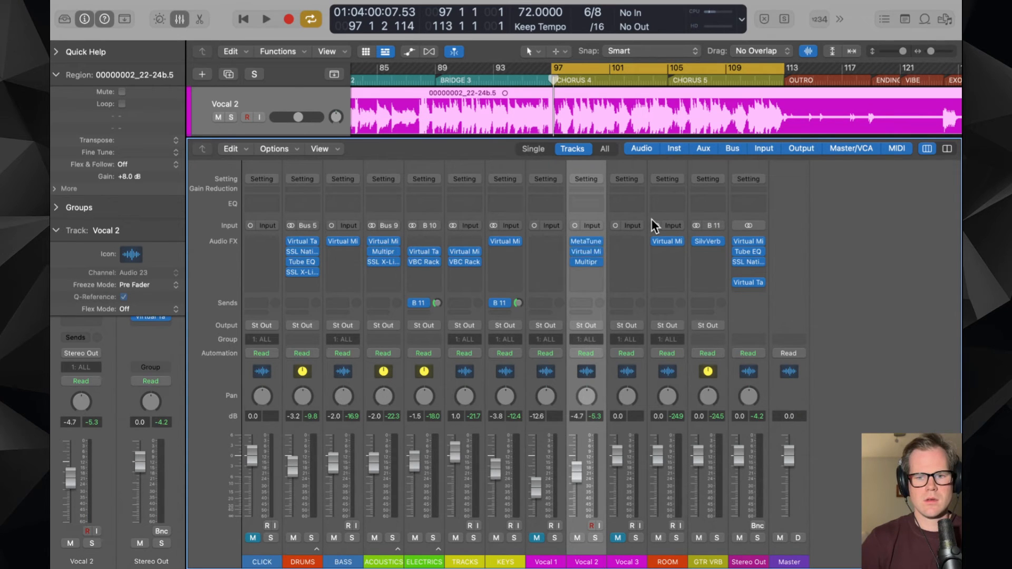
key(space)
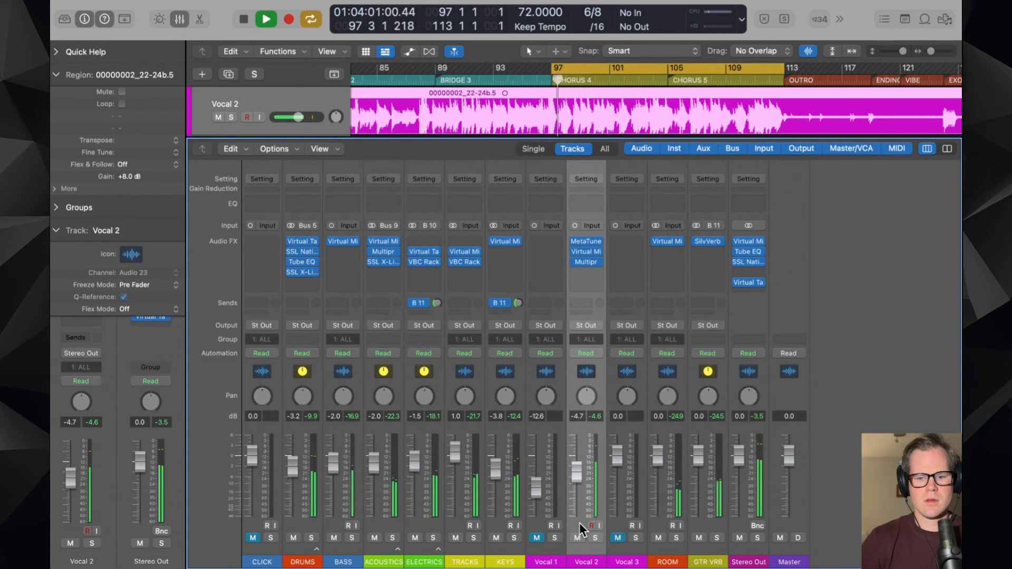
- Solo Vocal 2 and set its MetaTune pitch correction scale to G major
click(593, 537)
click(586, 242)
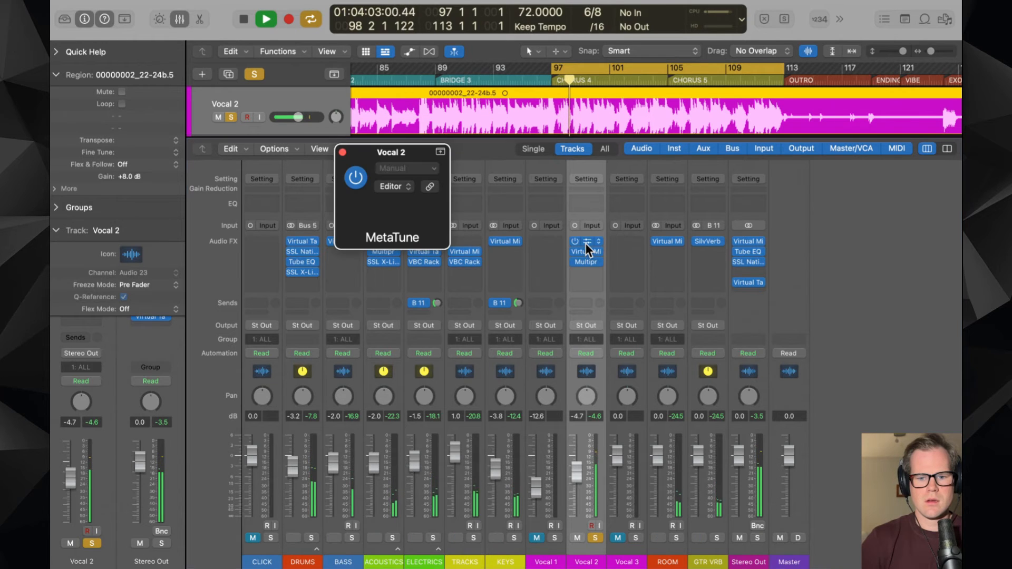
click(442, 152)
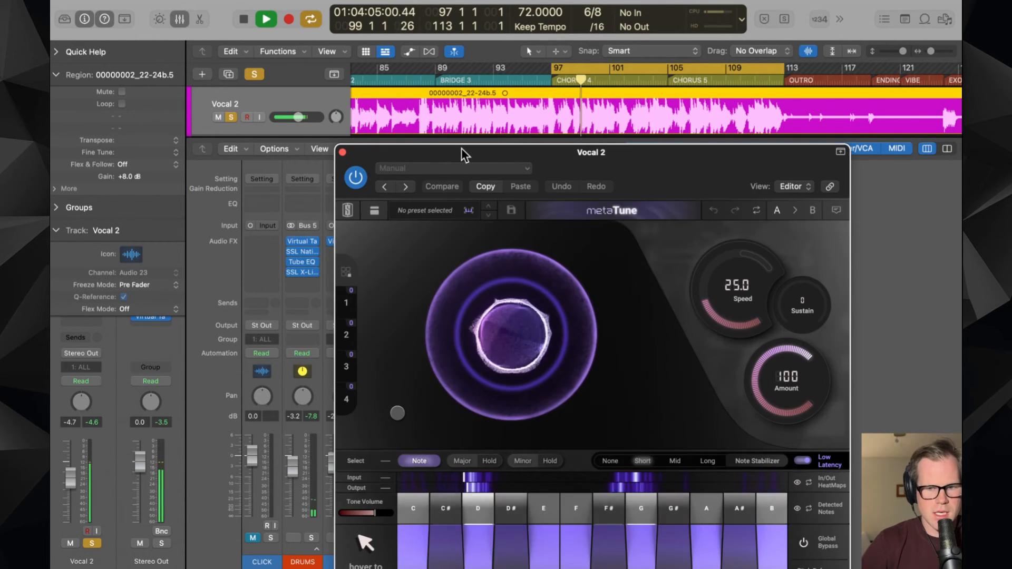
drag(520, 135, 501, 52)
mouse_move(279, 440)
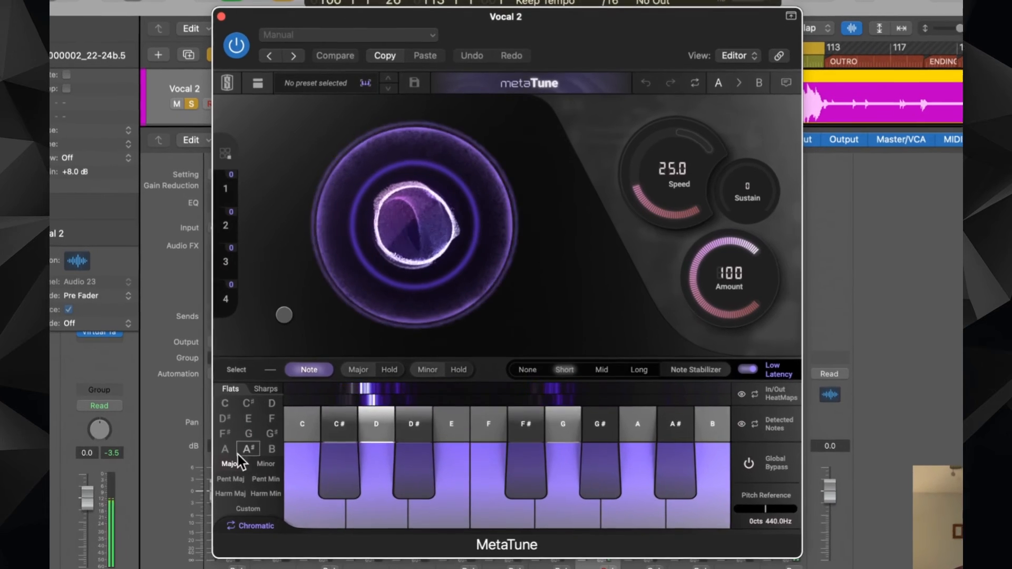
click(225, 449)
drag(678, 176, 678, 118)
mouse_move(233, 507)
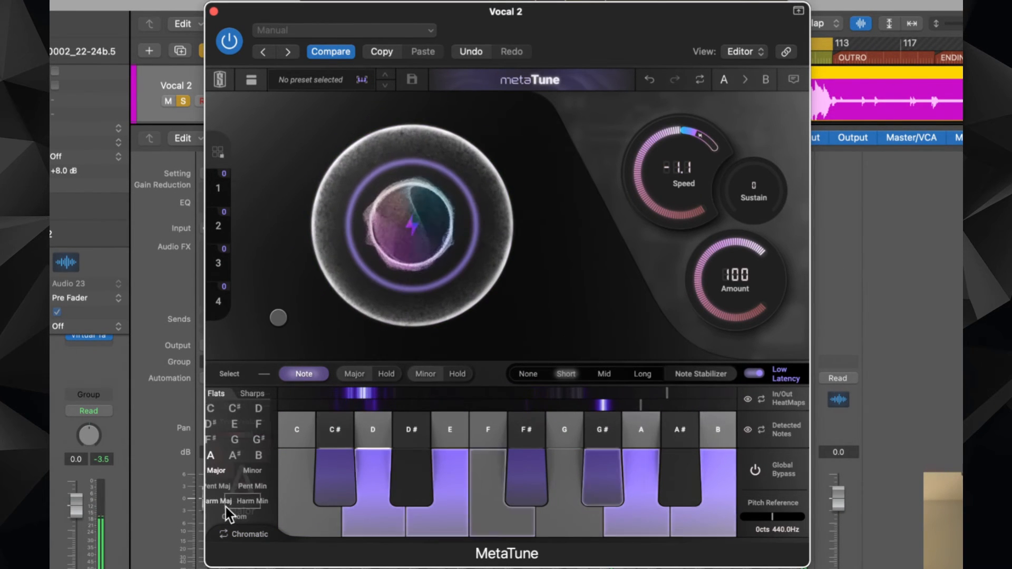
click(241, 440)
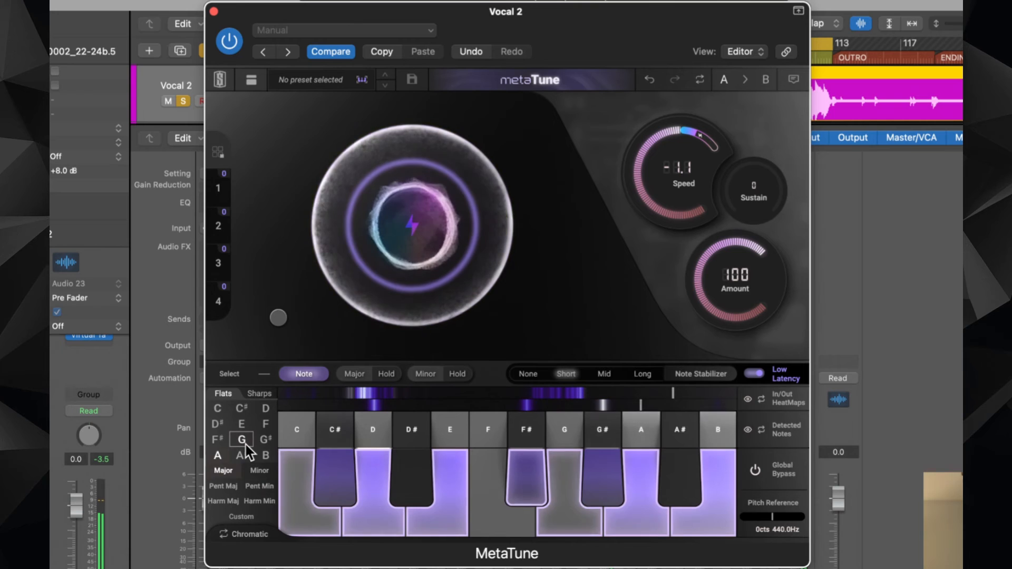
- Try a MetaTune speed of 48.2 and an amount of about 63 on Vocal 2
mouse_move(385, 291)
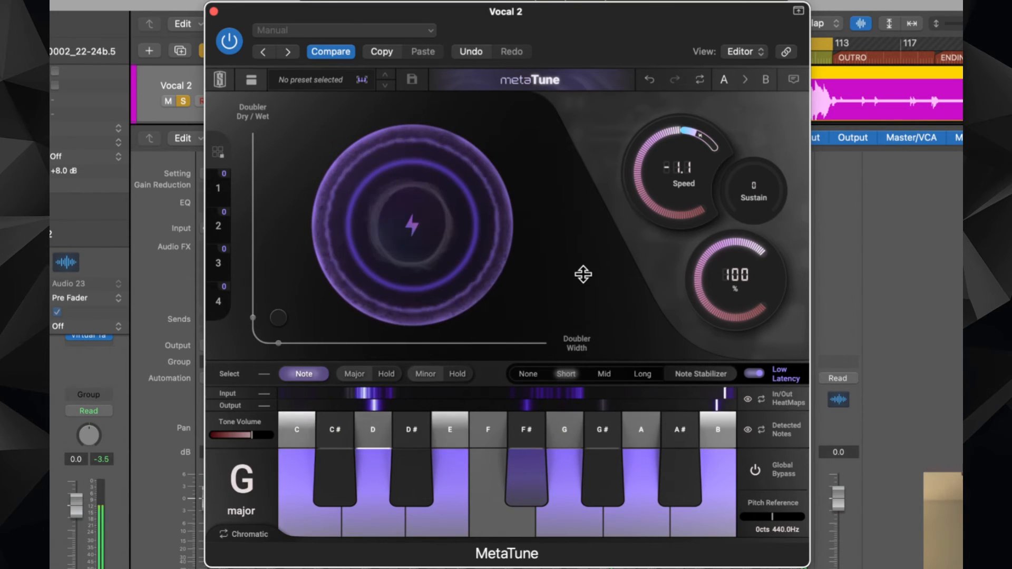
drag(678, 172, 688, 419)
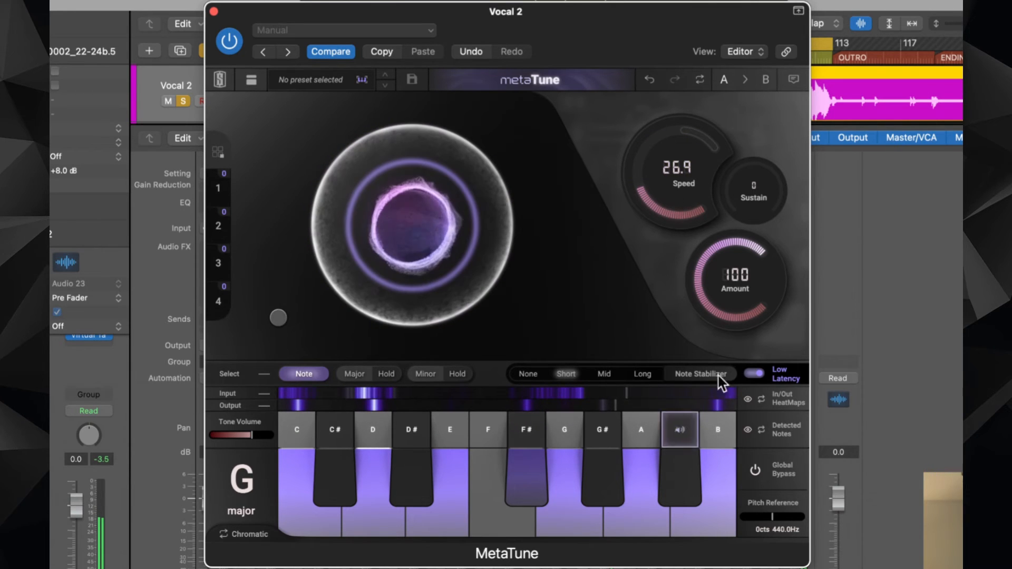
drag(739, 360, 758, 504)
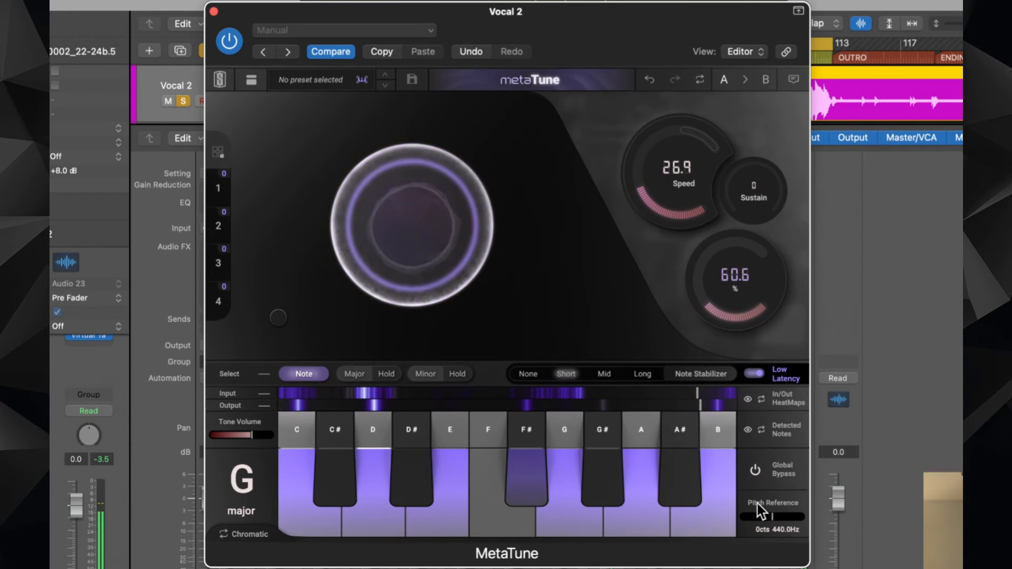
drag(685, 204, 695, 241)
drag(727, 274, 727, 266)
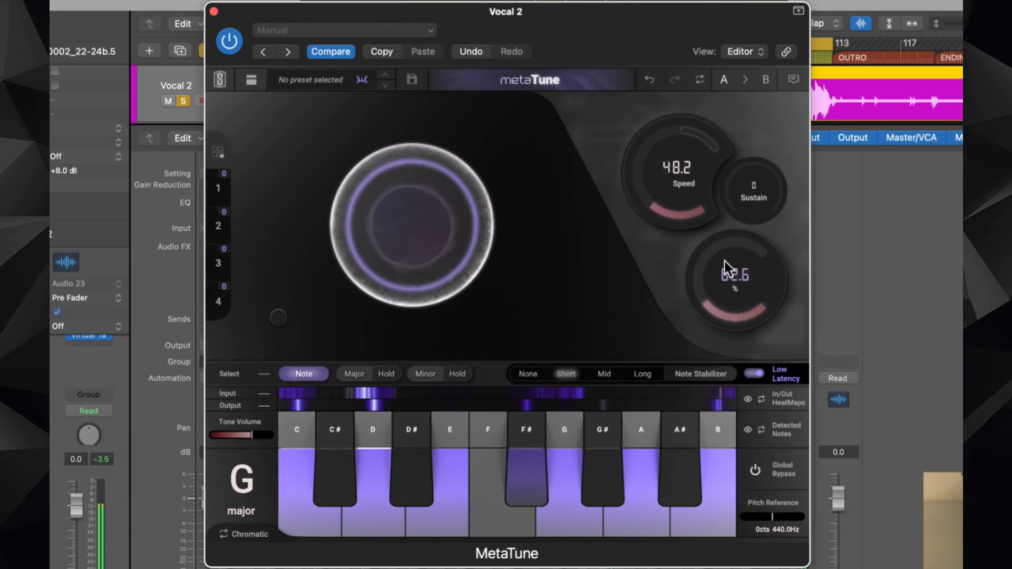
- Load the Slow Tuning preset from MetaTune's Natural Tuning group on Vocal 2, then close the plug-in
click(360, 31)
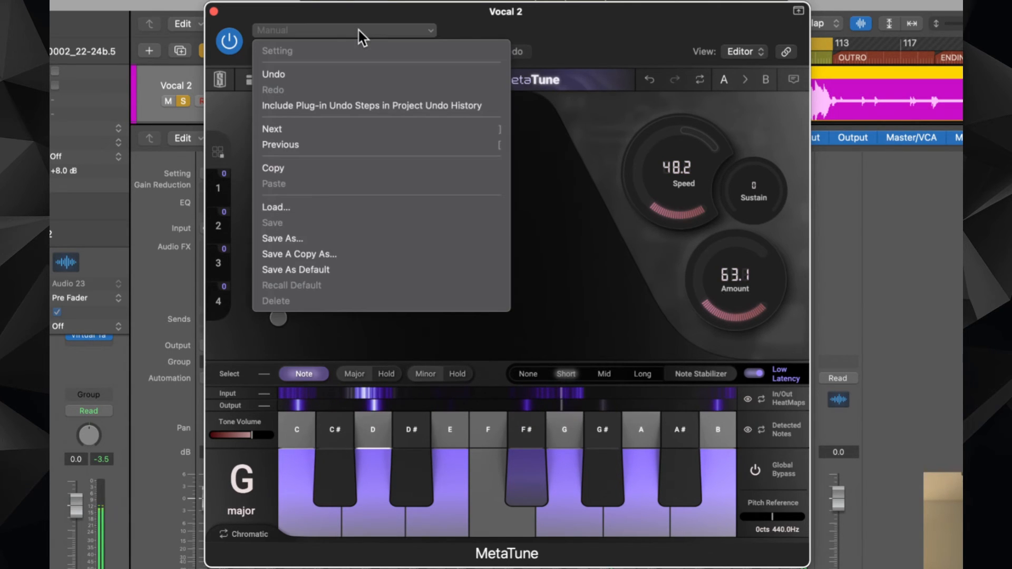
click(360, 33)
click(307, 80)
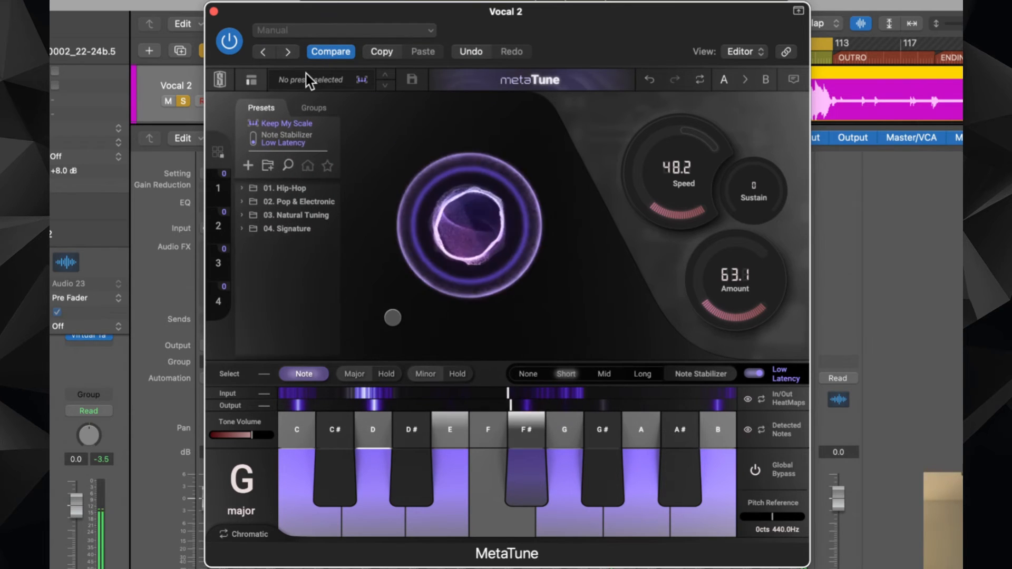
click(242, 216)
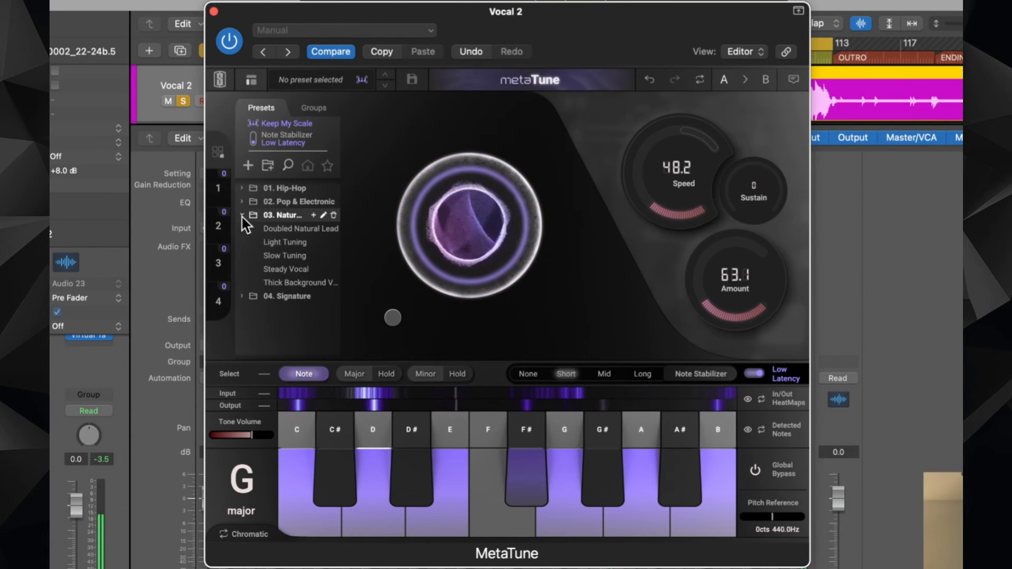
click(281, 266)
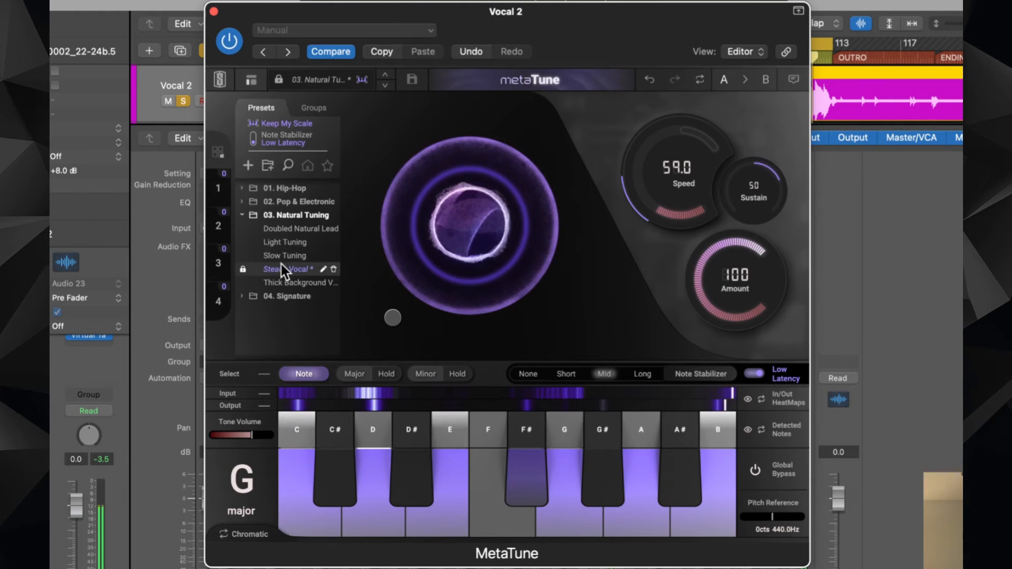
click(298, 255)
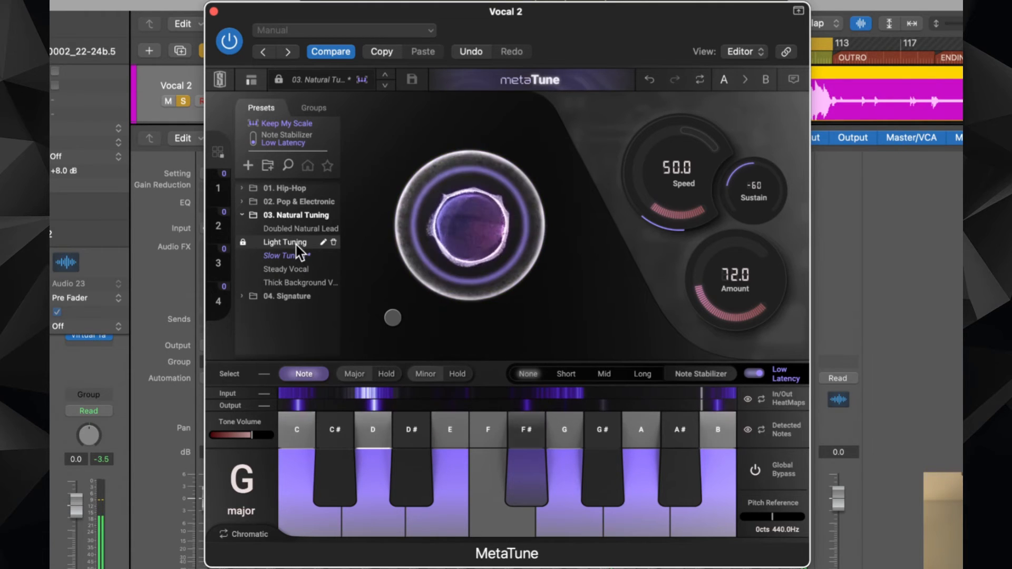
click(213, 11)
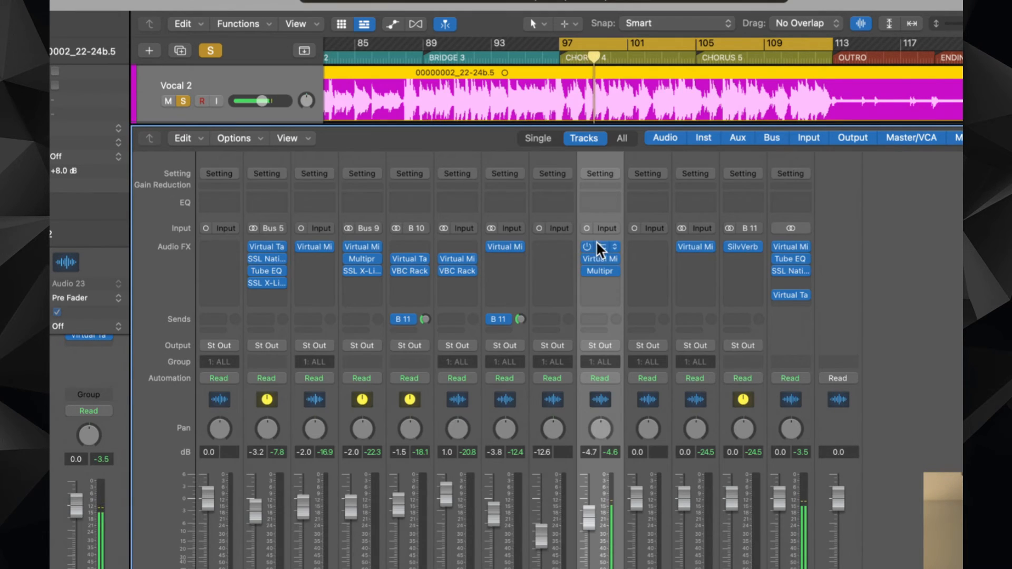
- Copy Vocal 2's MetaTune insert with its settings to Vocal 1 and Vocal 3
drag(593, 248, 556, 248)
click(556, 248)
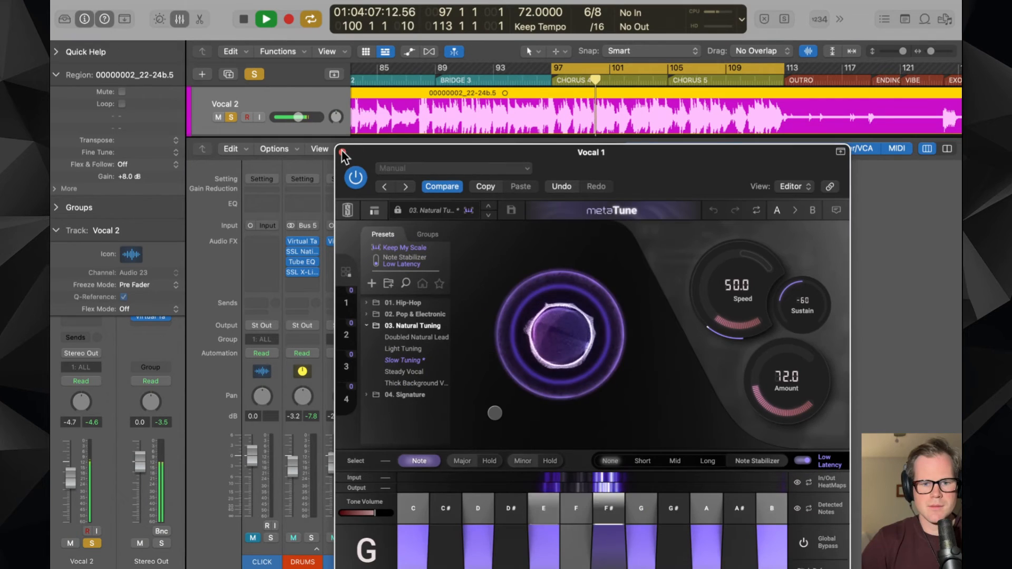
click(342, 153)
drag(584, 244, 625, 243)
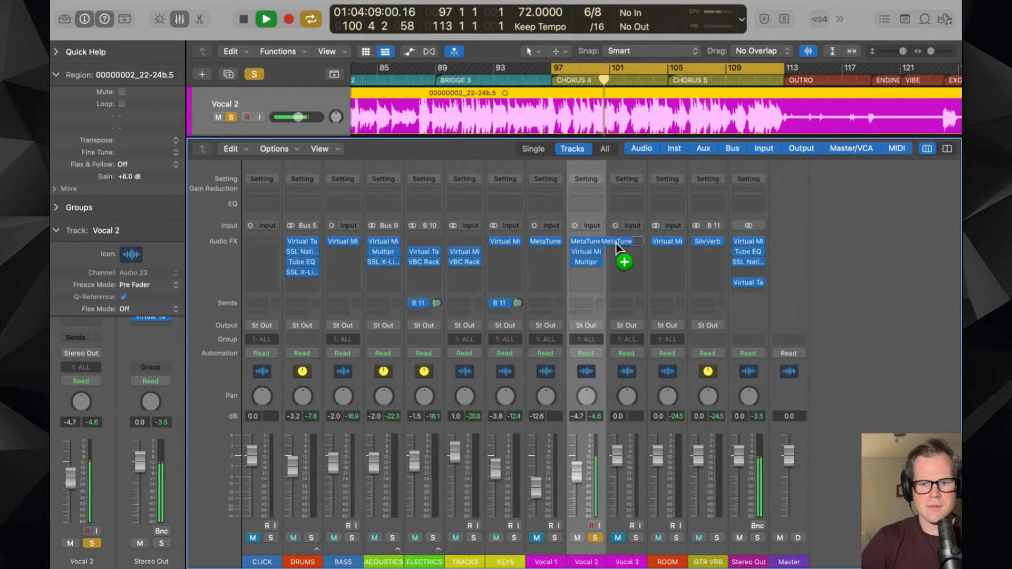
click(627, 241)
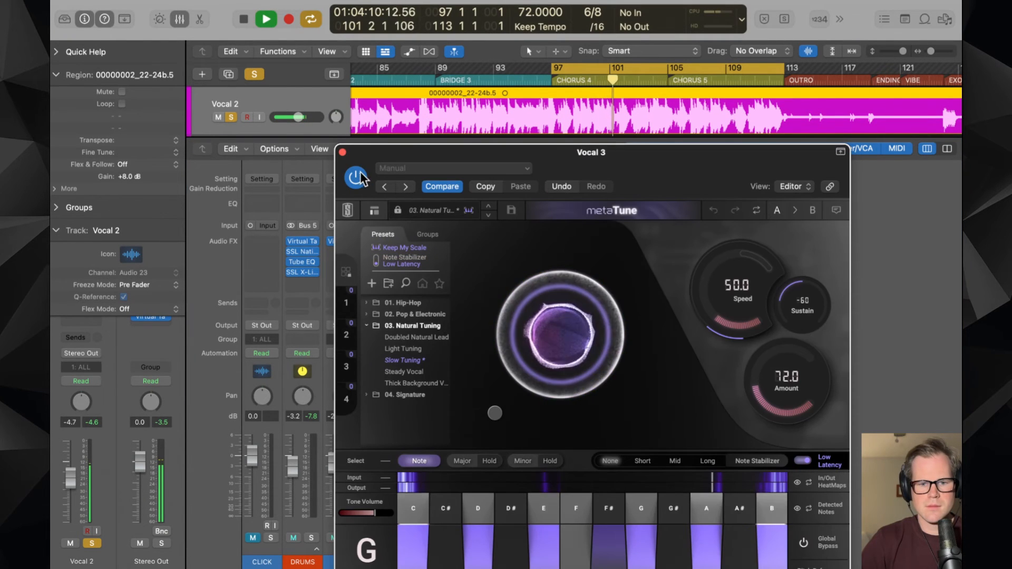
click(342, 152)
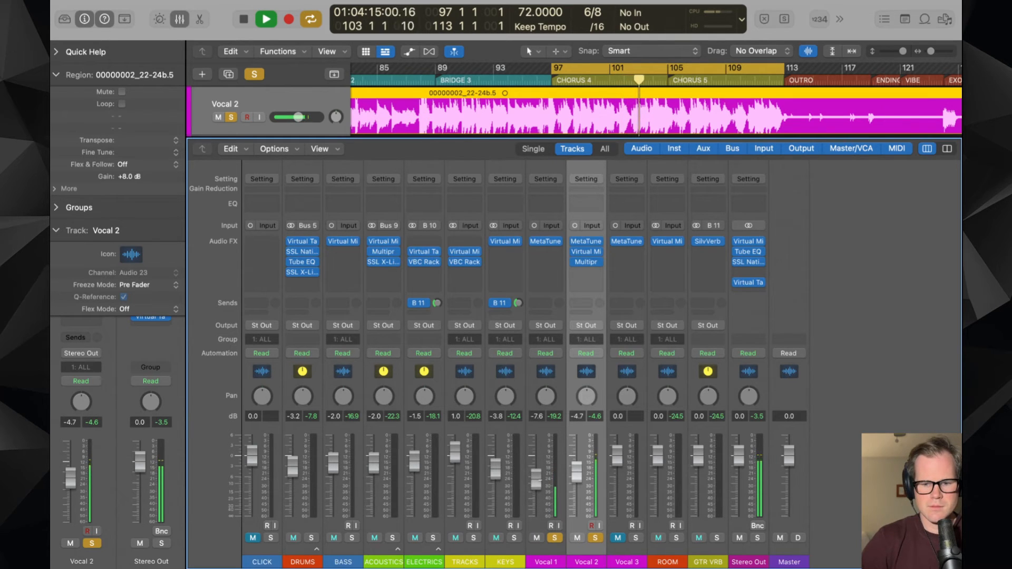
- Pan Vocal 1 to -28 and copy Vocal 2's Virtual Mix Rack and Multipressor inserts onto it
drag(549, 400, 550, 407)
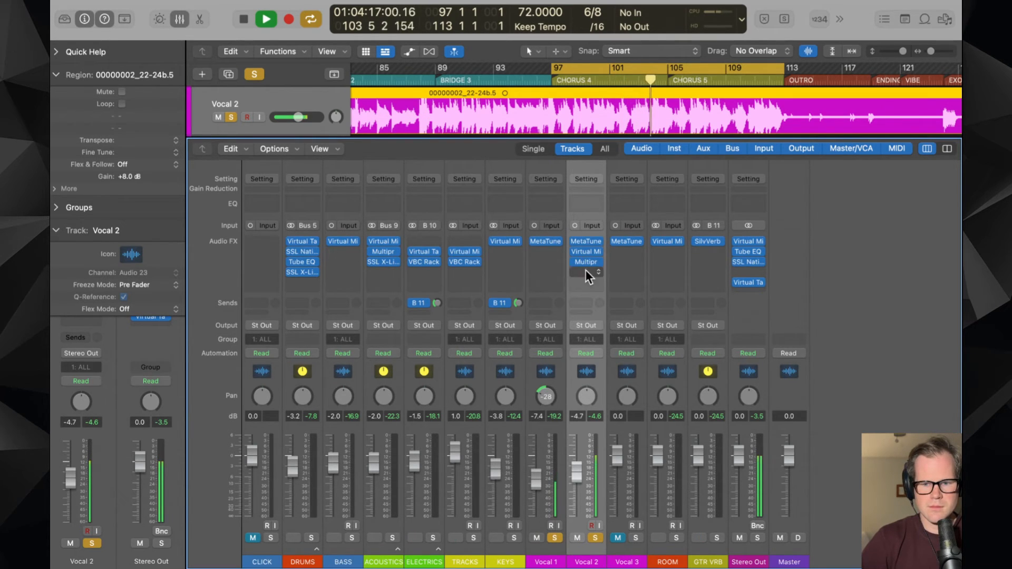
click(546, 252)
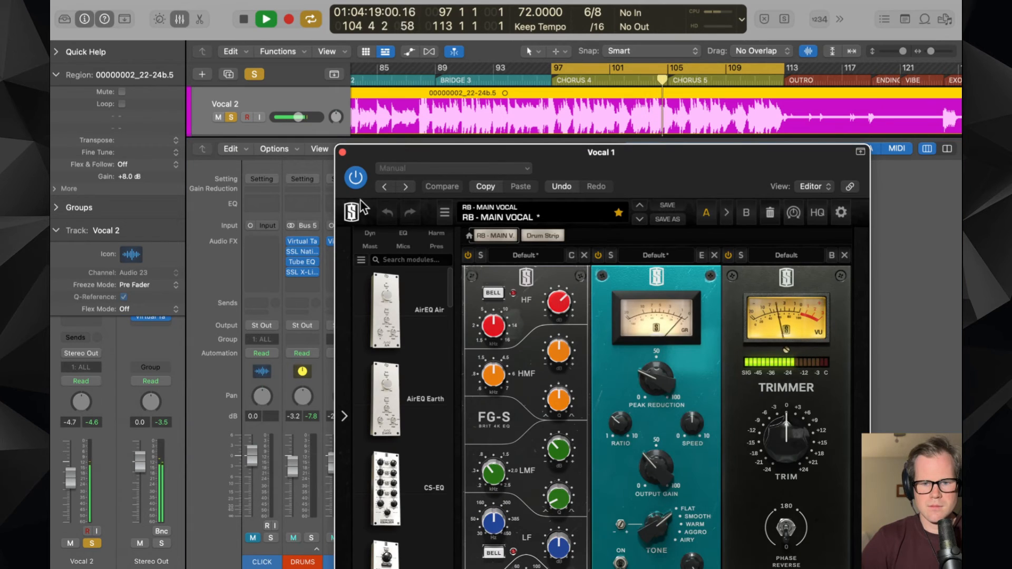
click(350, 167)
drag(583, 261, 557, 261)
- With only Vocal 1 soloed and its level raised slightly, set its MetaTune speed to 37.6 and amount to 100
click(595, 538)
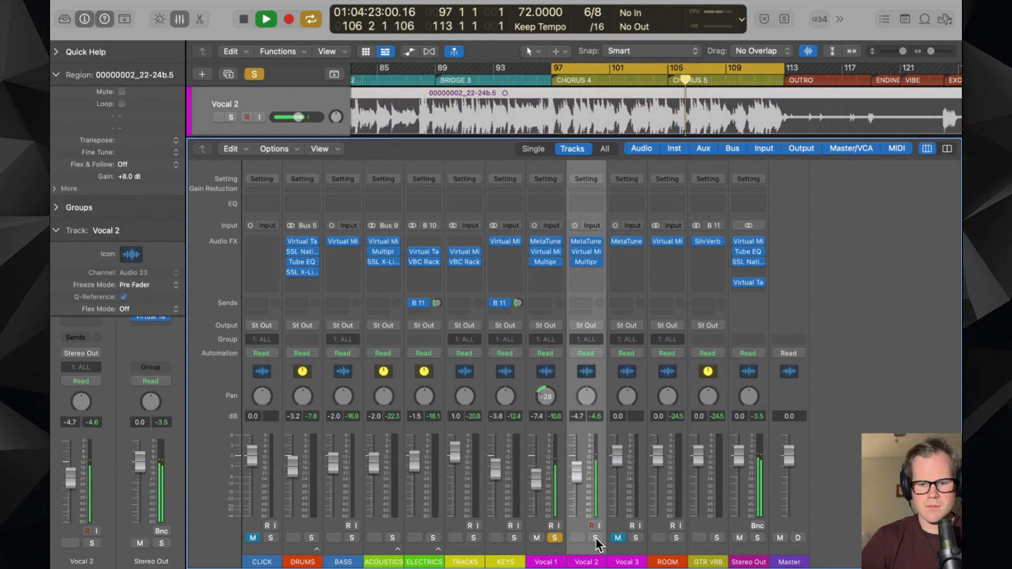
drag(538, 491, 538, 490)
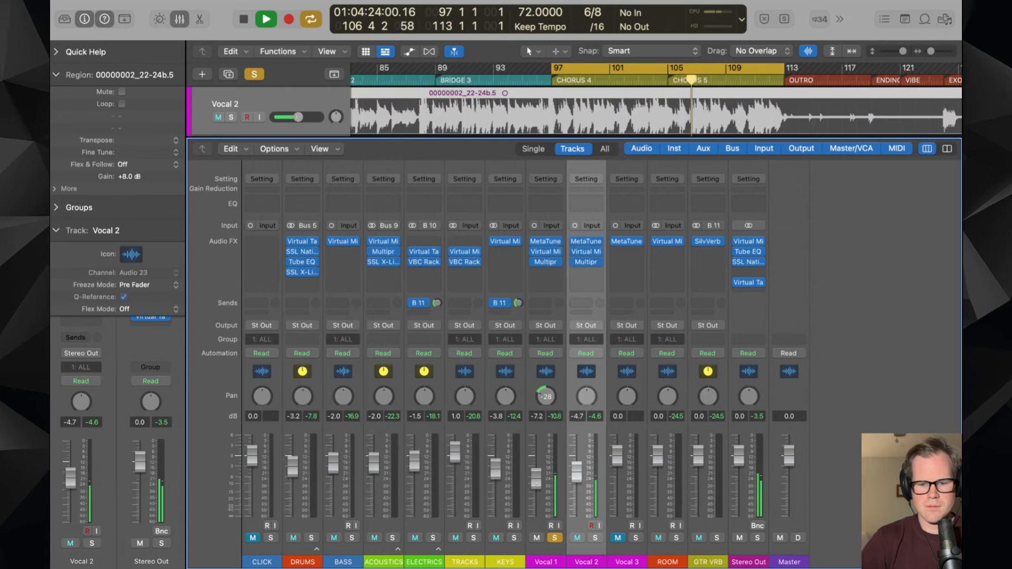
click(545, 241)
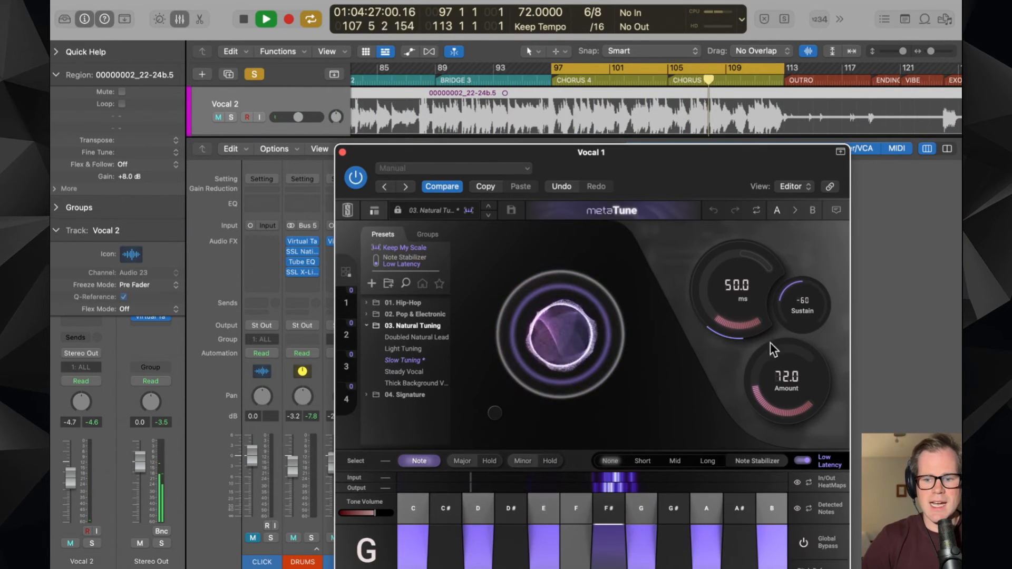
drag(770, 342, 772, 311)
drag(728, 267, 728, 260)
drag(675, 157, 607, 111)
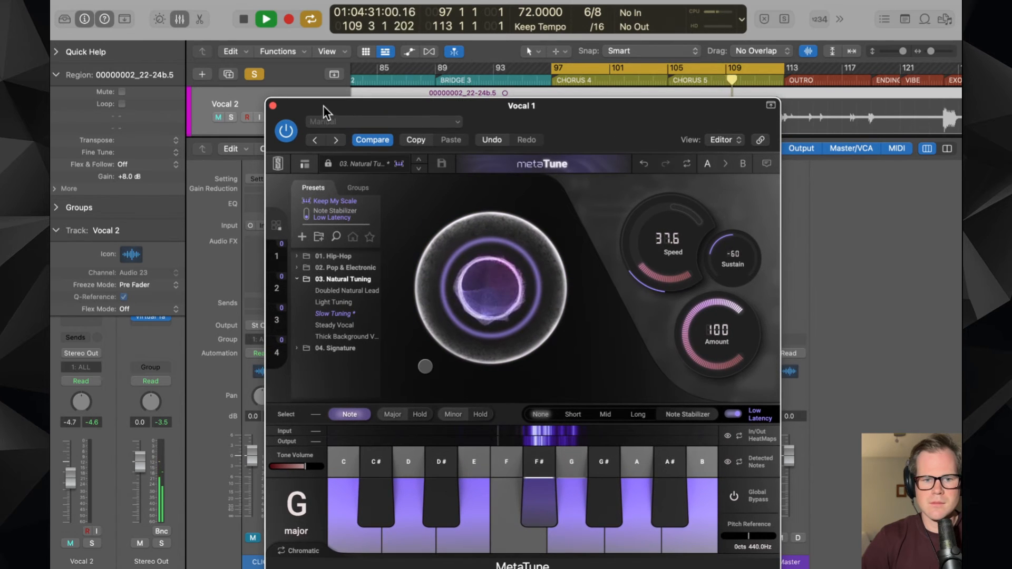
click(272, 106)
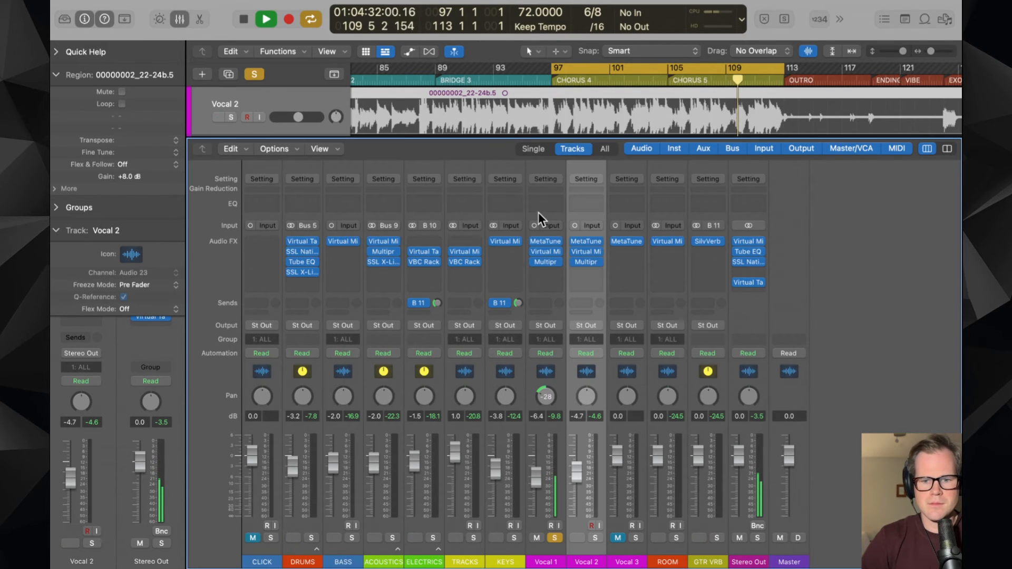
- Set the FG-S filter in Vocal 1's Virtual Mix Rack to 253 Hz
click(546, 253)
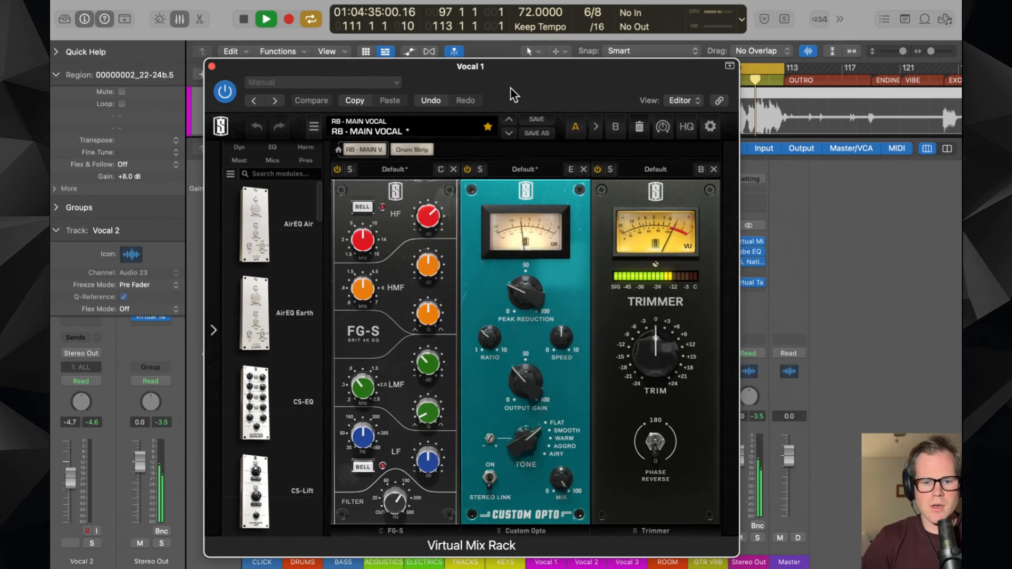
drag(401, 496, 404, 484)
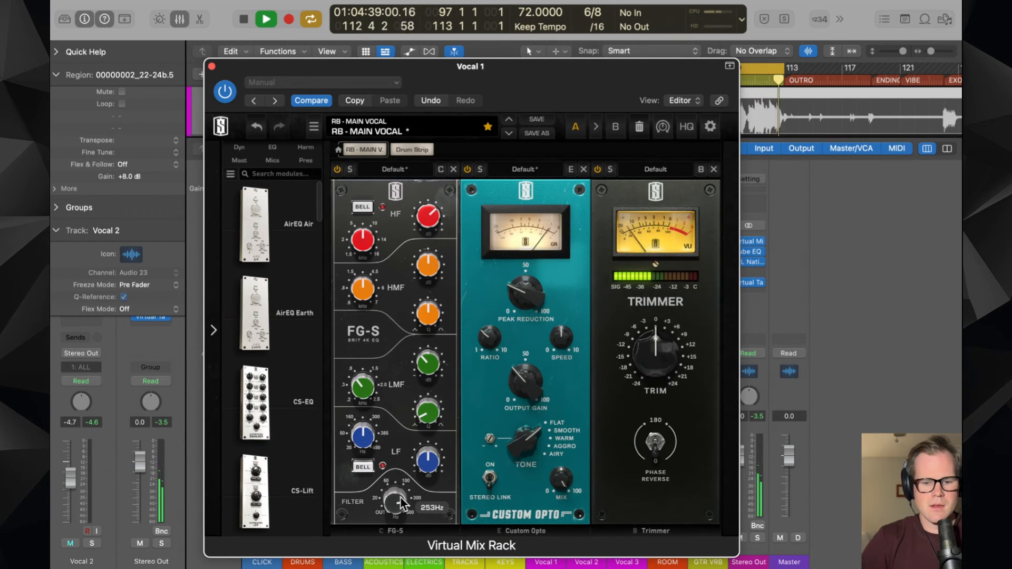
click(211, 66)
- Solo Vocal 3 at -5.2 dB and set its MetaTune to a speed of about 6.1 ms and an amount of 100
click(636, 539)
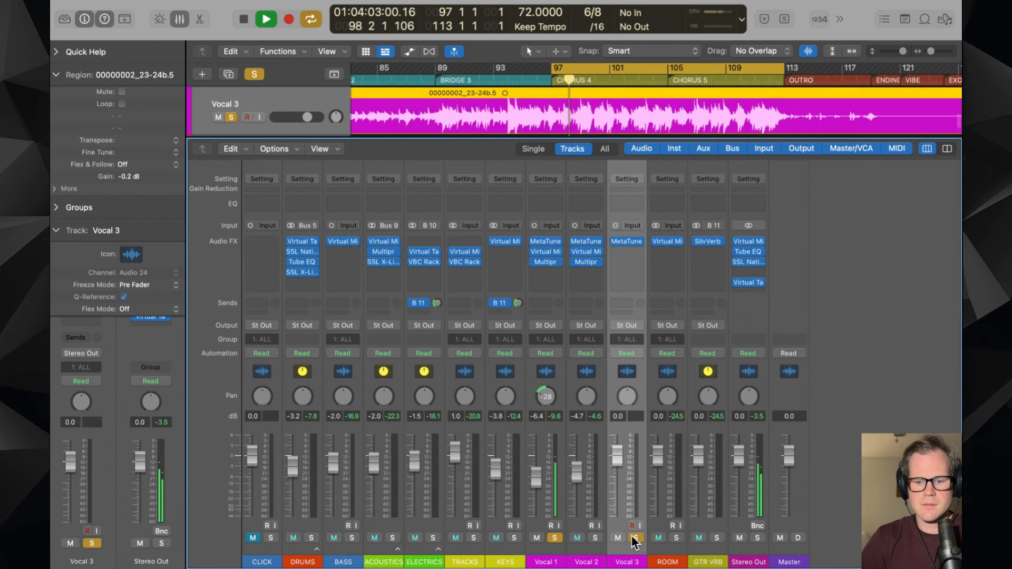
drag(620, 520, 620, 539)
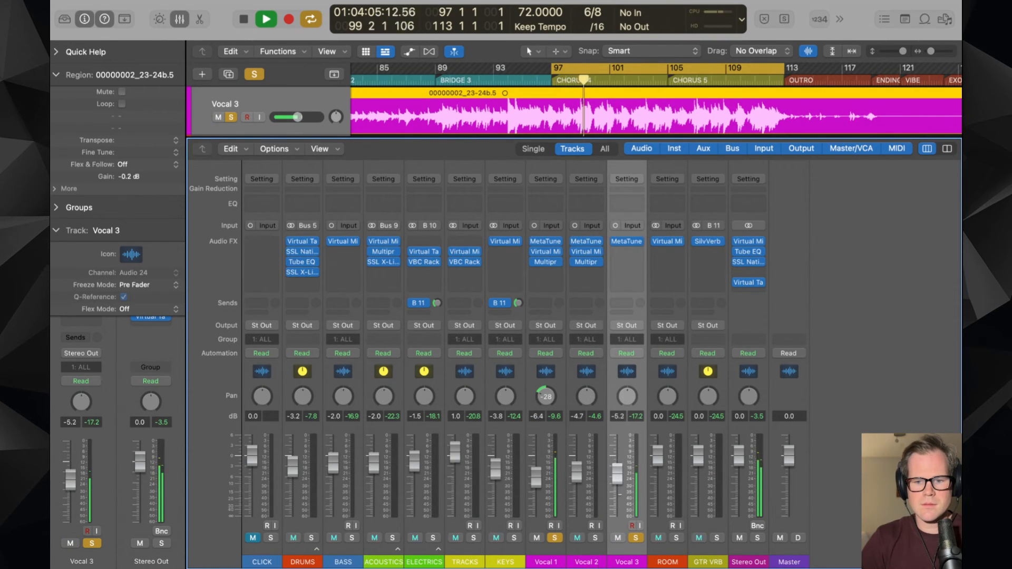
click(628, 240)
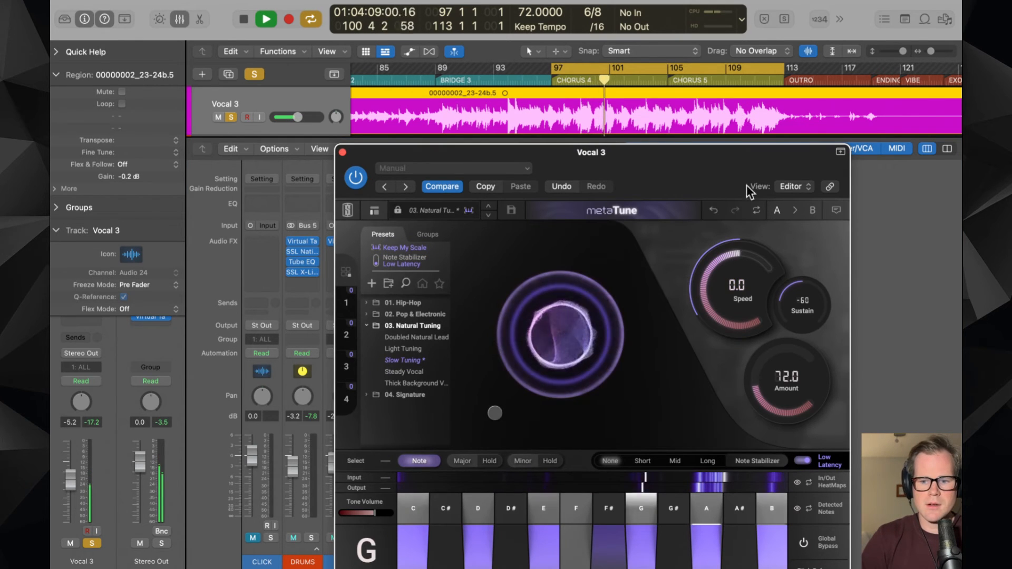
drag(780, 377, 758, 225)
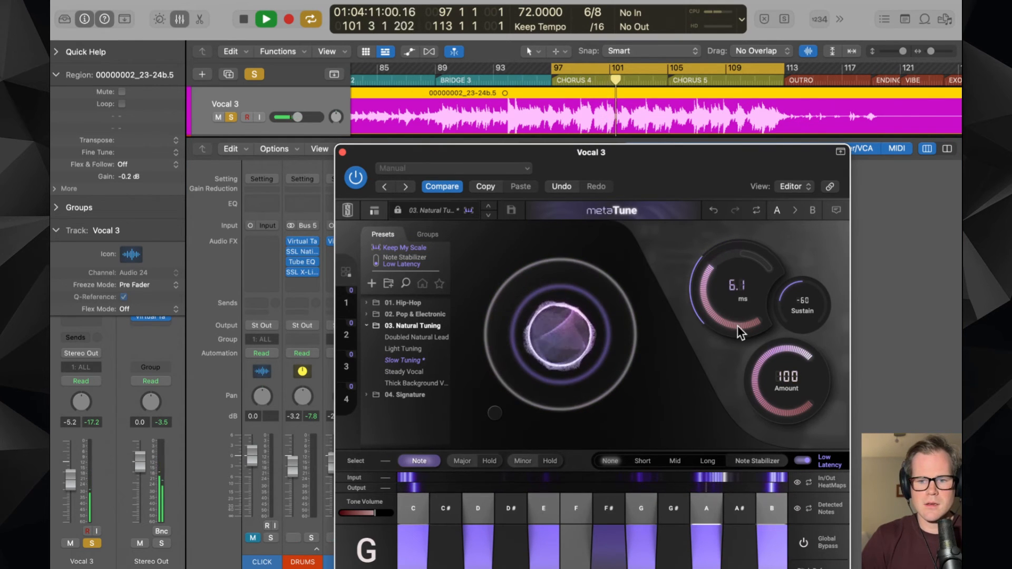
click(342, 153)
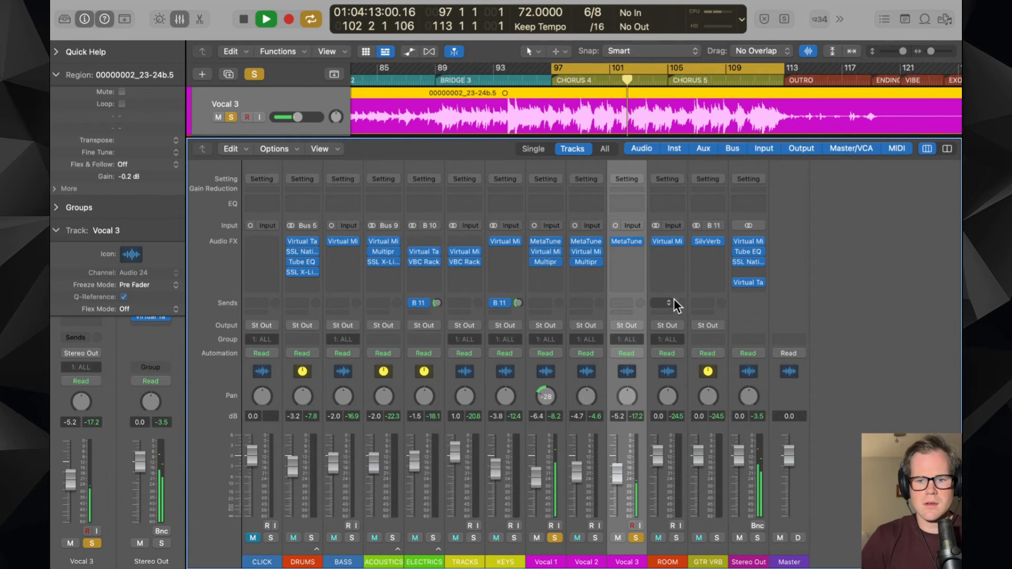
- Copy the Virtual Mix Rack insert to Vocal 3 and set its FG-S filter to 286 Hz
click(627, 251)
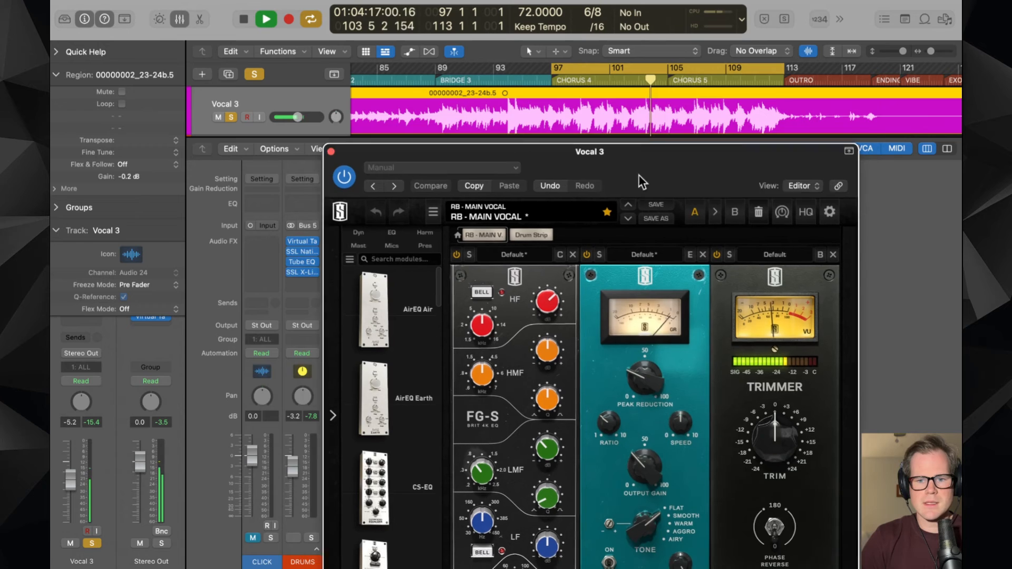
drag(638, 175, 541, 101)
drag(431, 505, 431, 485)
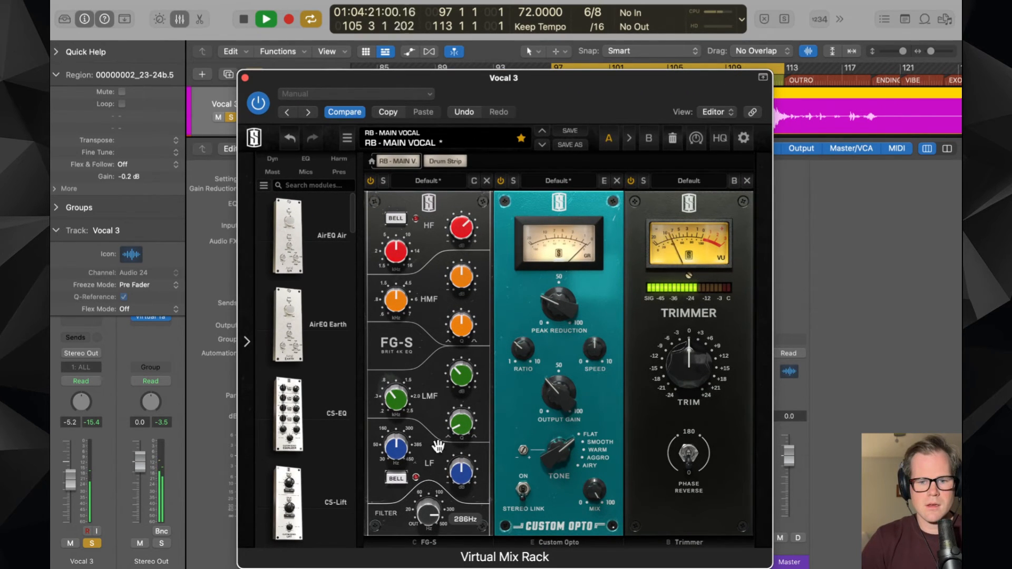
- Pan Vocal 3 to +30 and cut its FG-S LF band by about 9 dB at a frequency above 241 Hz
click(244, 77)
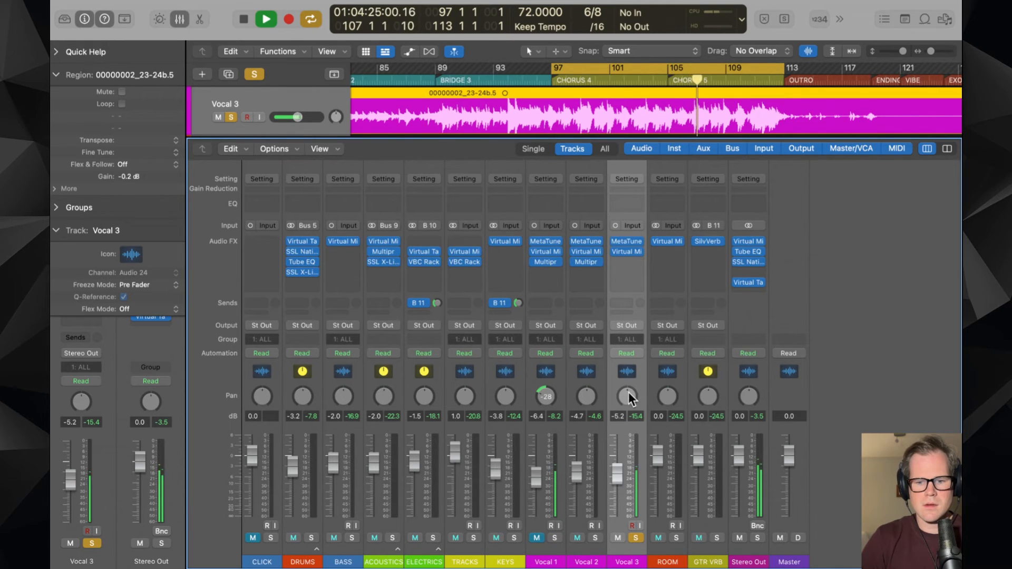
drag(629, 393, 627, 354)
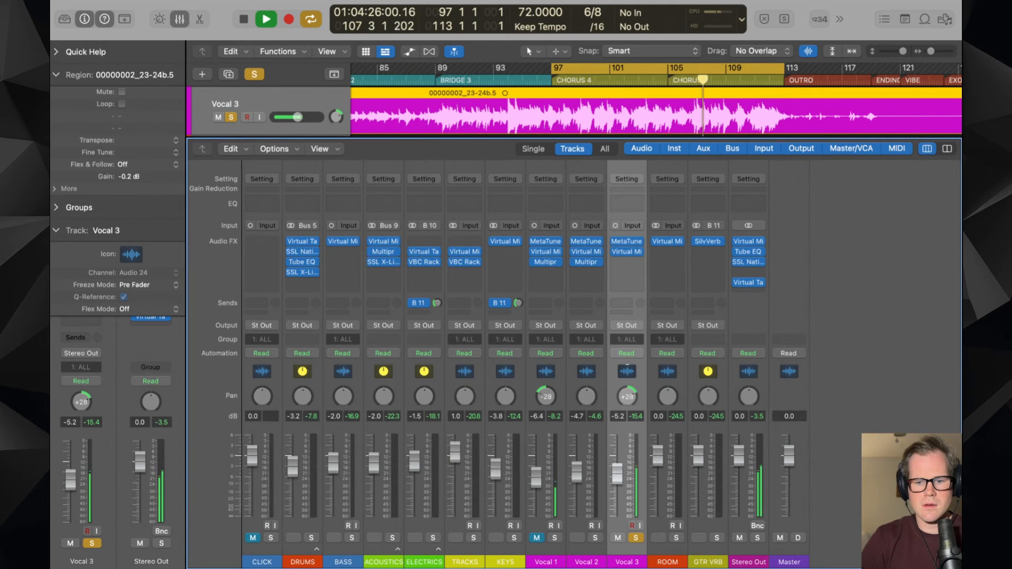
click(626, 252)
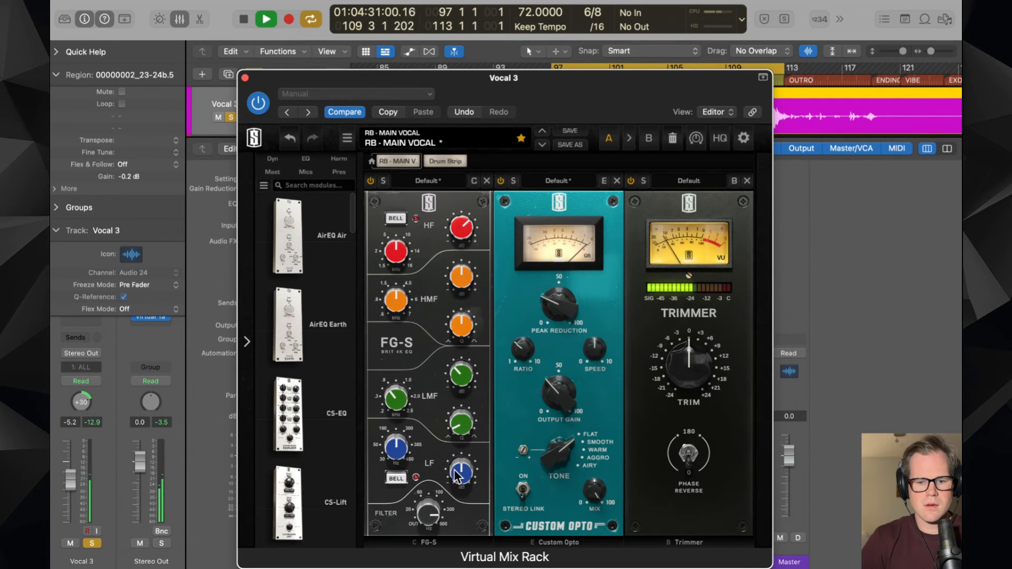
drag(457, 476, 457, 521)
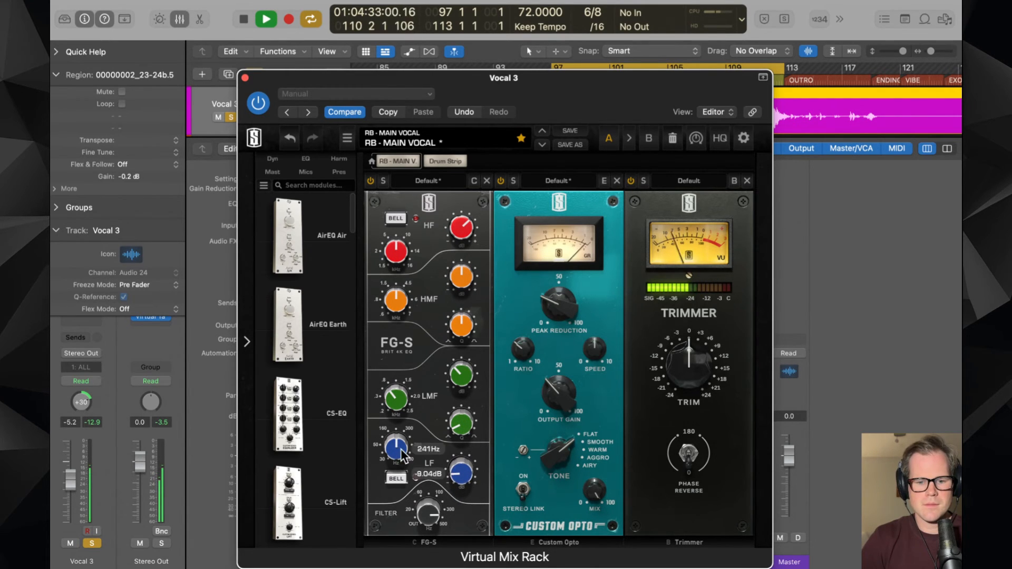
drag(401, 448, 401, 430)
drag(463, 479, 463, 484)
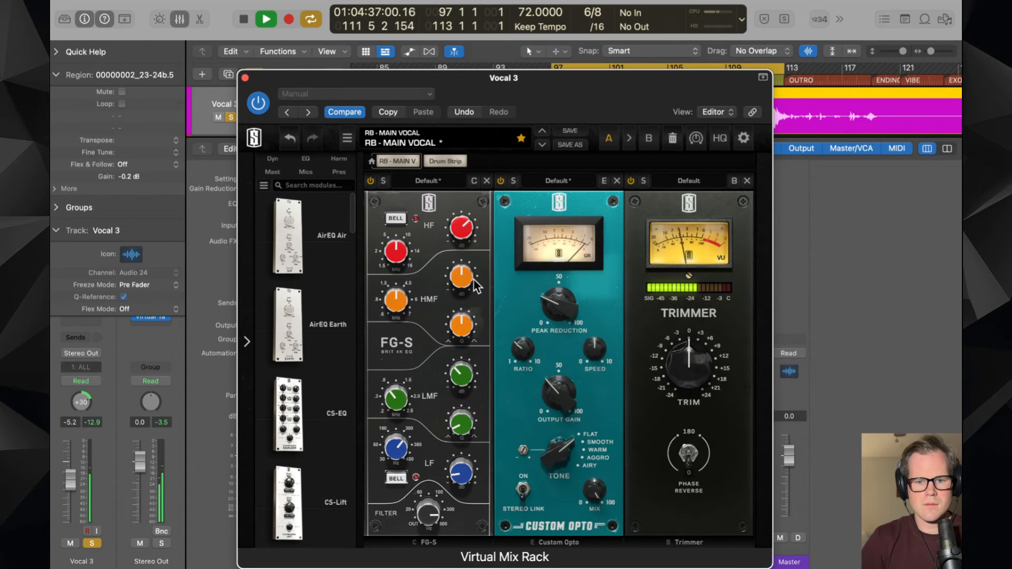
- Sweep Vocal 3's FG-S HMF band with a boost, settling on a gain cut at 4.14 kHz with a Q of 1.49
drag(463, 279, 459, 186)
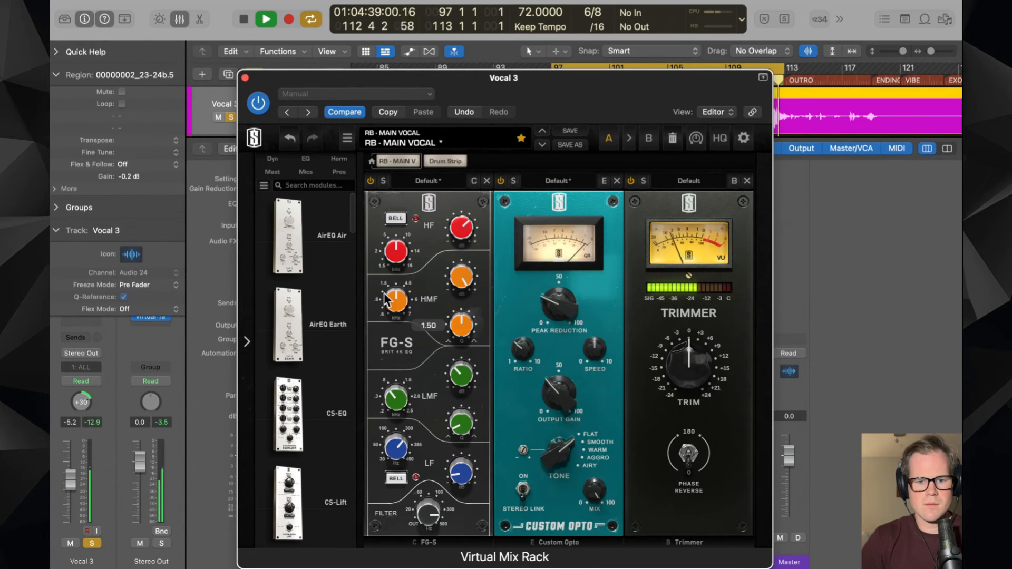
drag(386, 299, 388, 293)
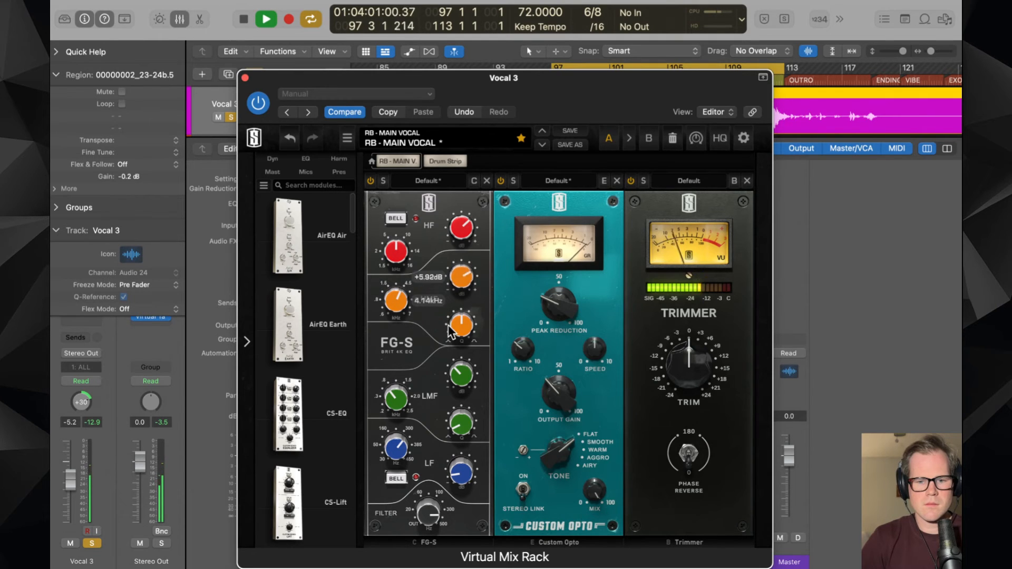
drag(448, 325, 454, 402)
drag(464, 330, 464, 332)
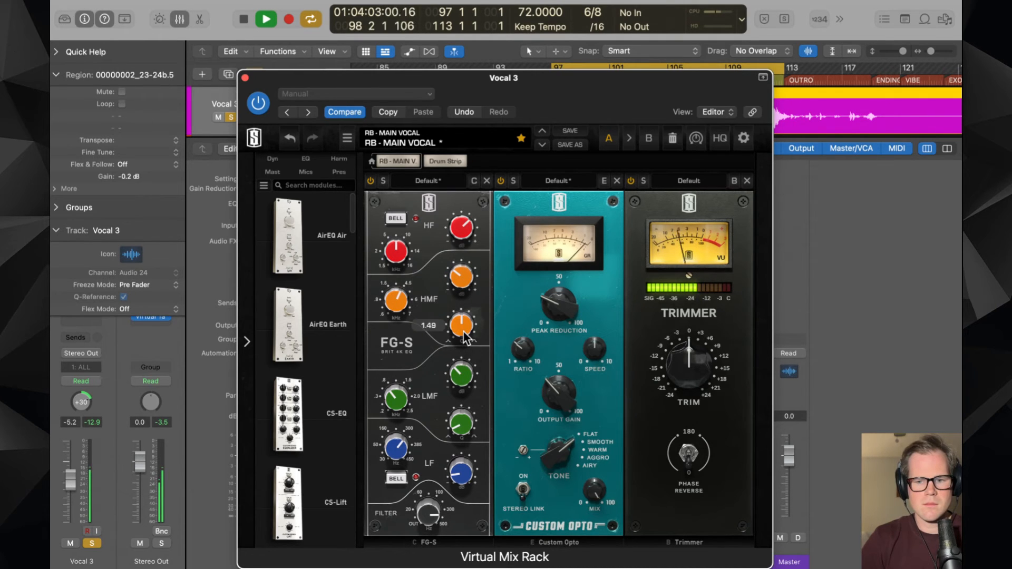
click(245, 77)
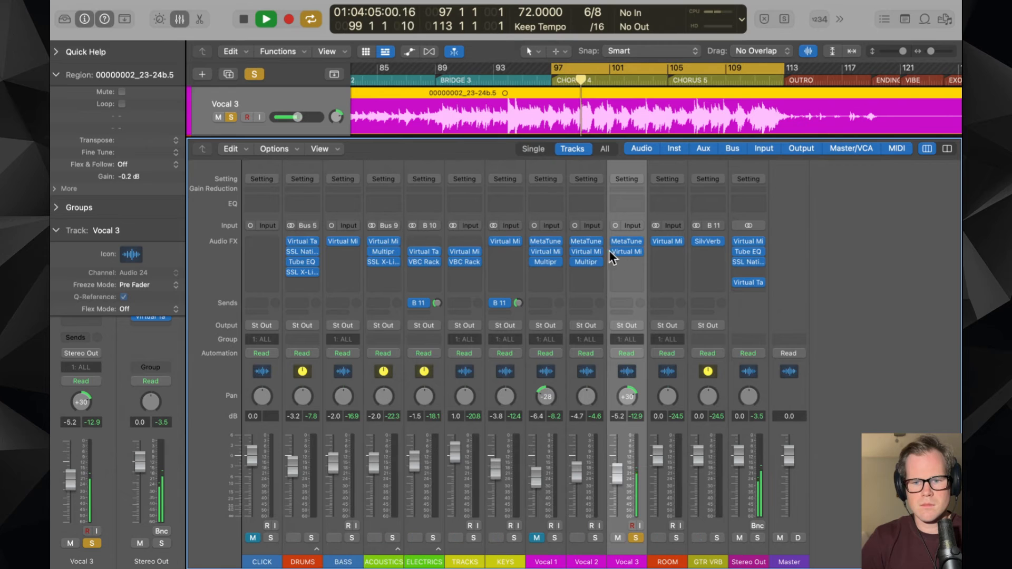
- Copy the Multipressor insert from Vocal 2 to Vocal 3 and check its settings
drag(587, 263, 611, 263)
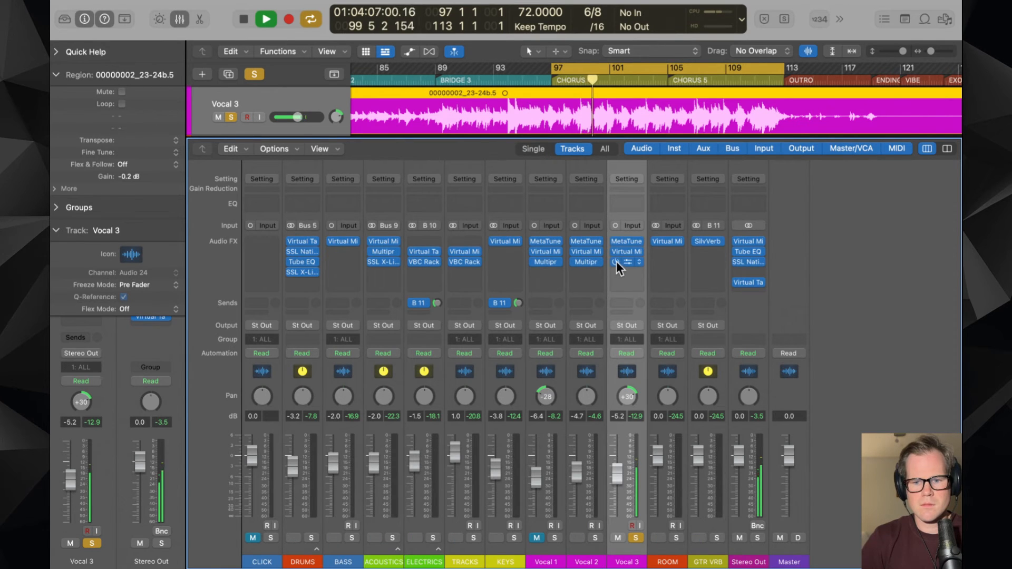
click(628, 262)
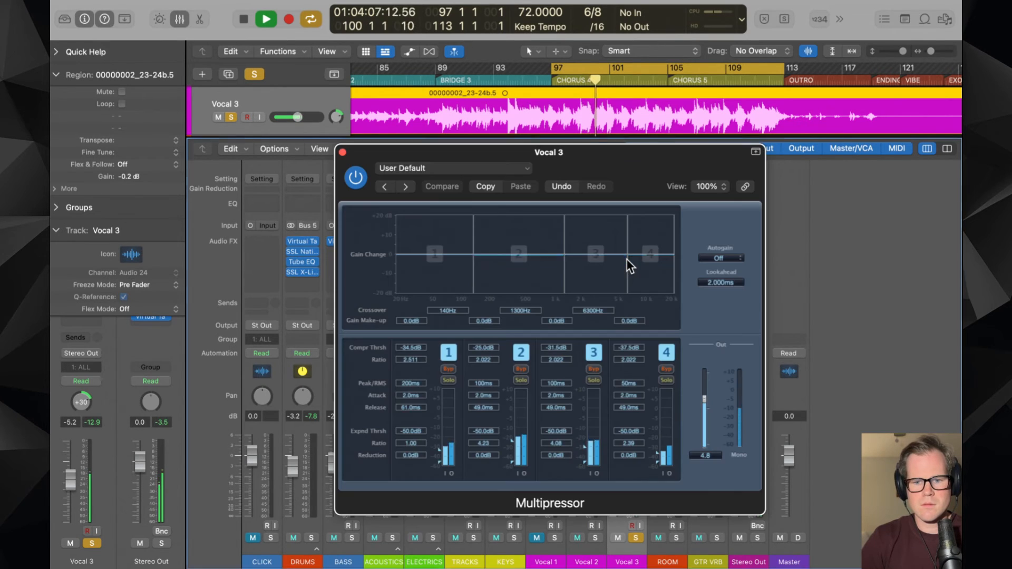
click(343, 152)
- Clear all solos, unmute Vocal 1, and balance Vocals 1, 2 and 3 at -9.6, -2.7 and -10.0 dB while playing the full mix
click(595, 537)
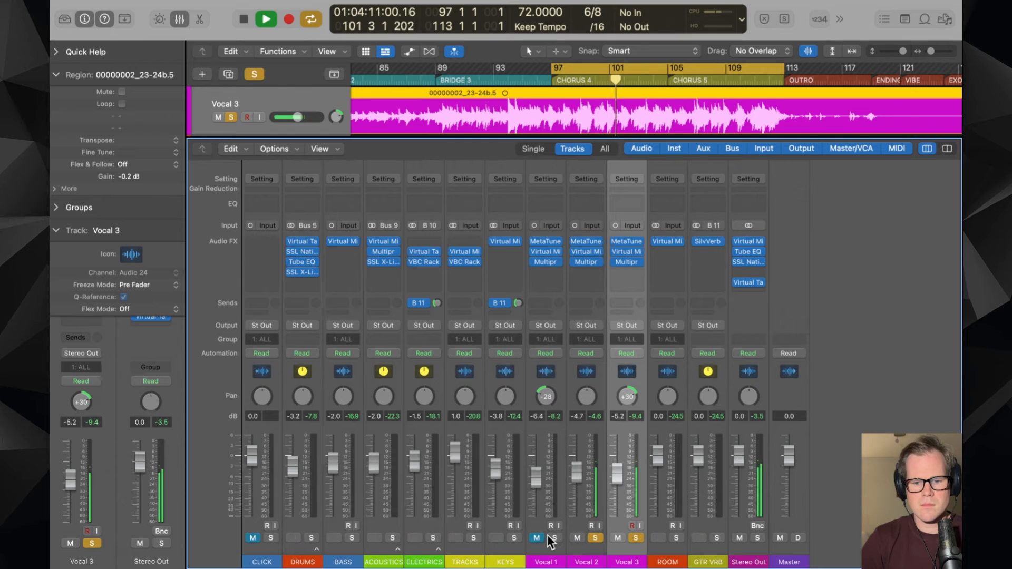
key(space)
alt+click(595, 538)
click(618, 538)
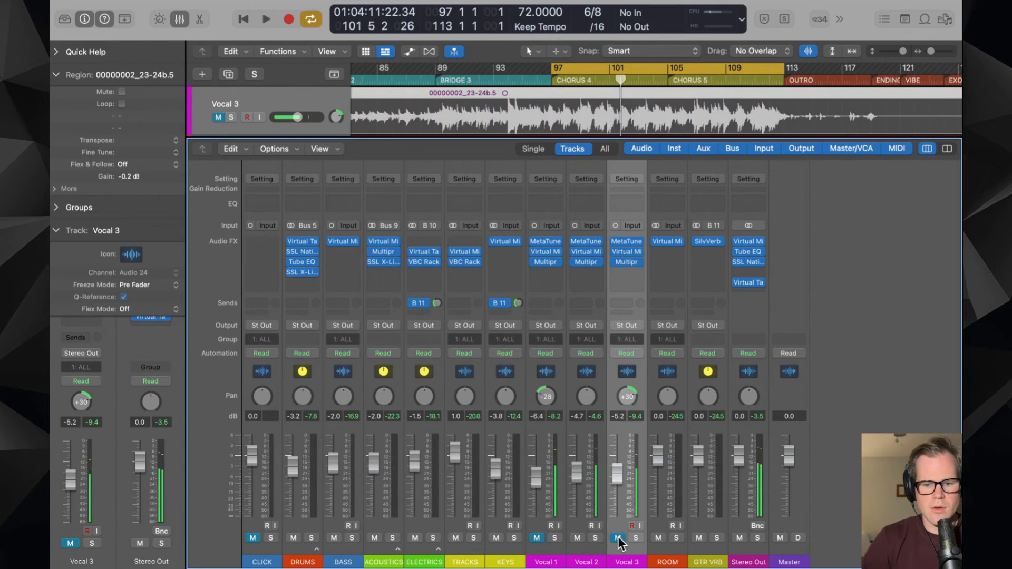
click(618, 537)
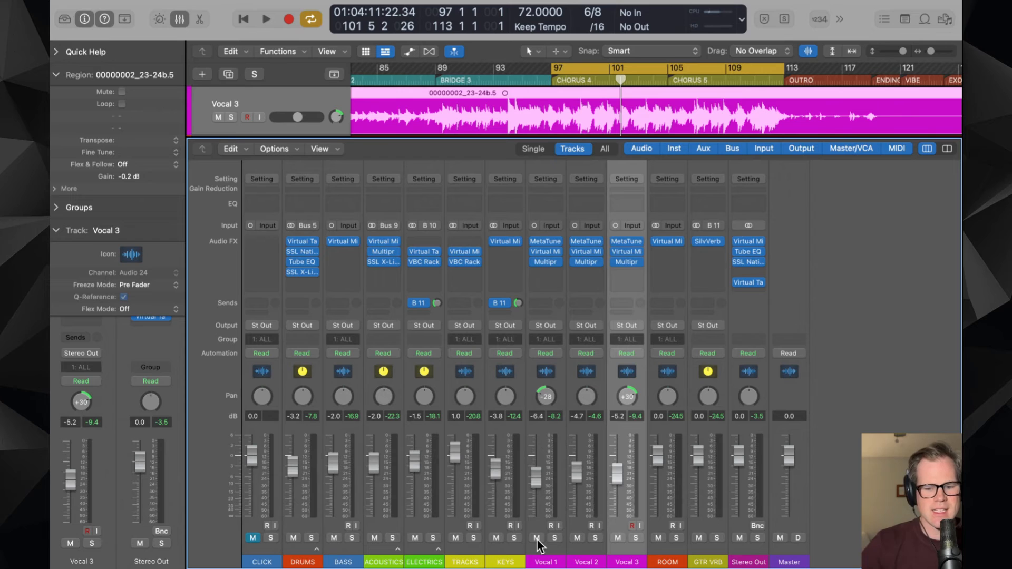
key(space)
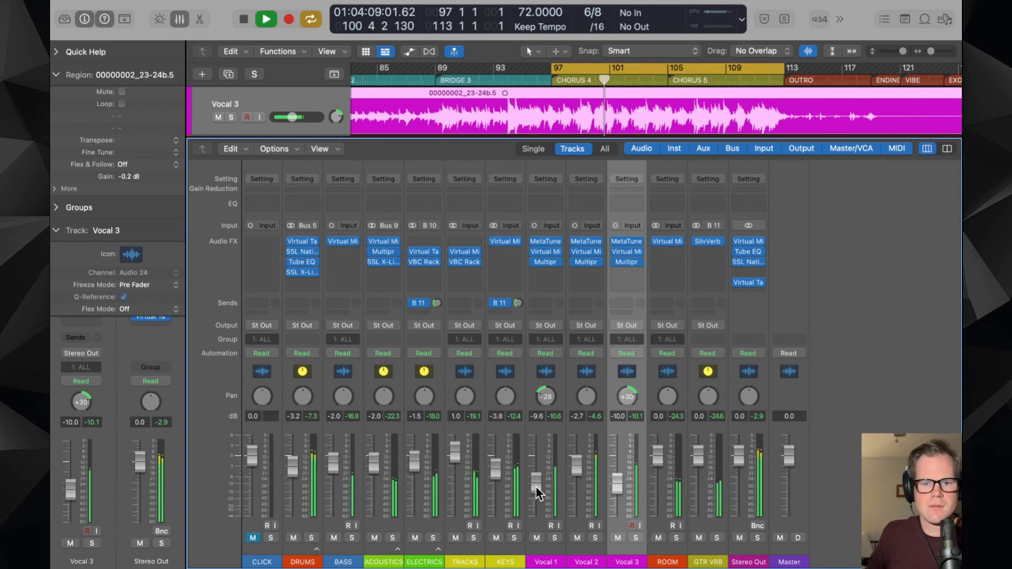
key(space)
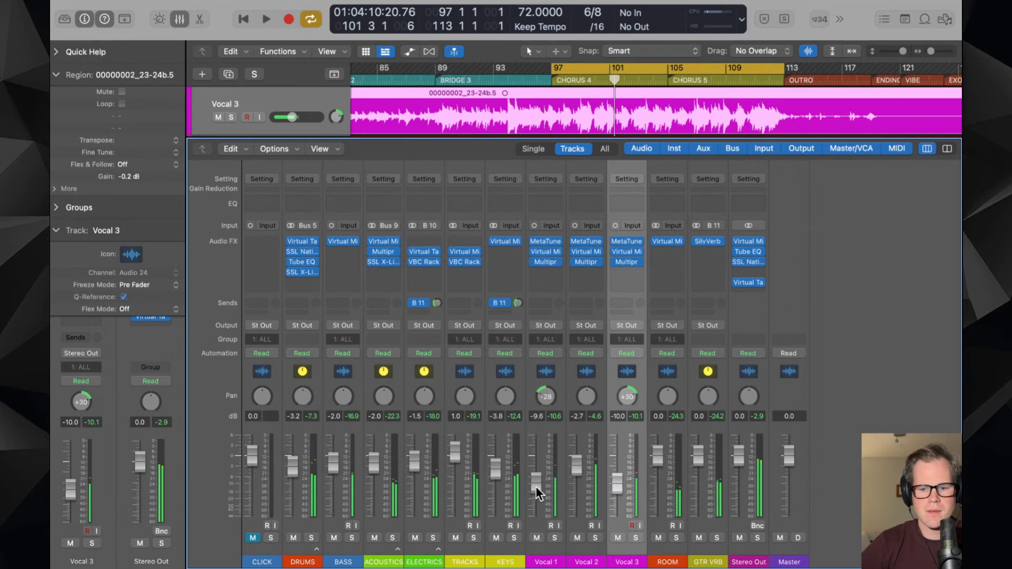
- Create four new auxiliary channel strips after the GTR VRB channel
click(273, 149)
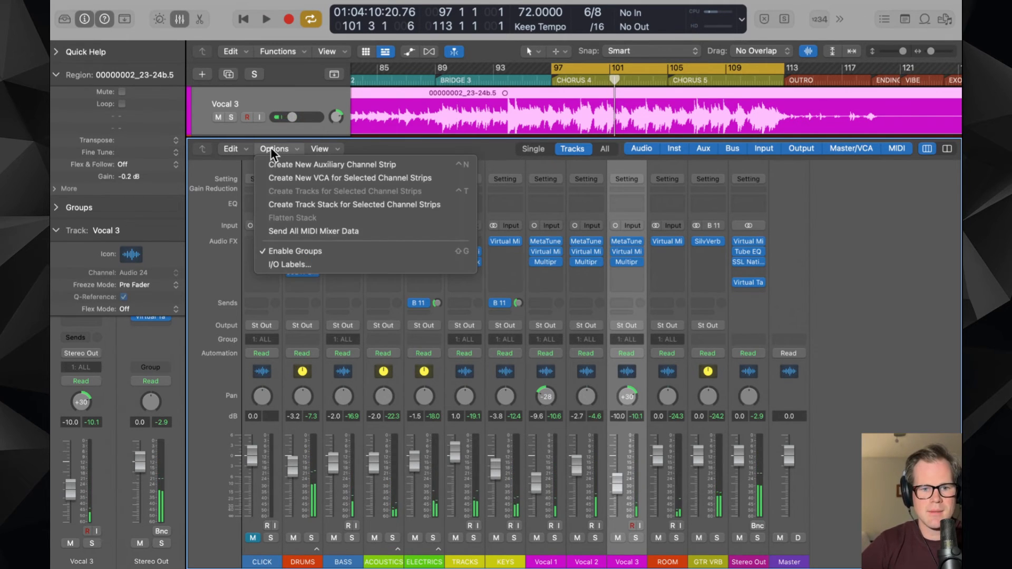
click(698, 558)
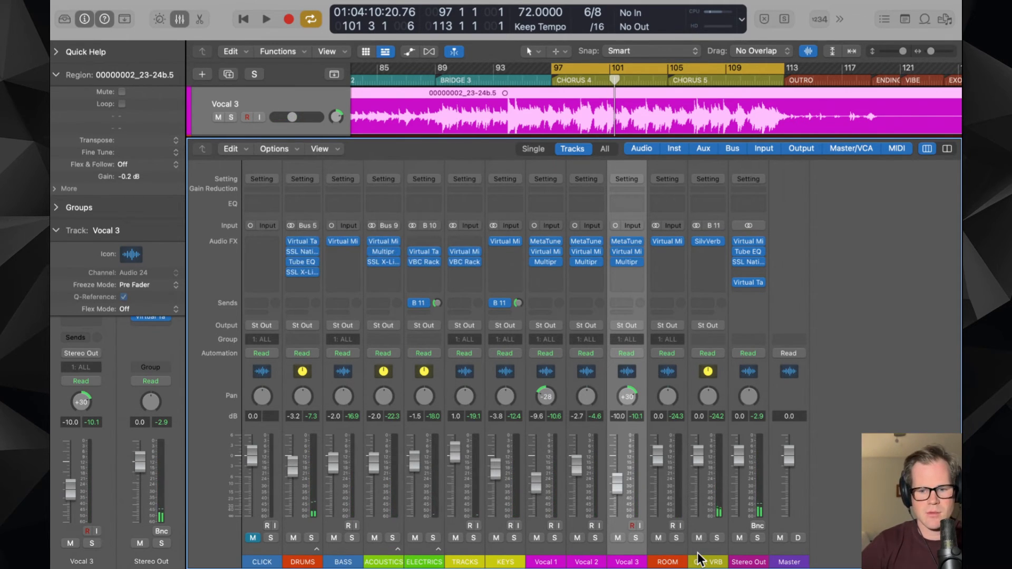
click(698, 558)
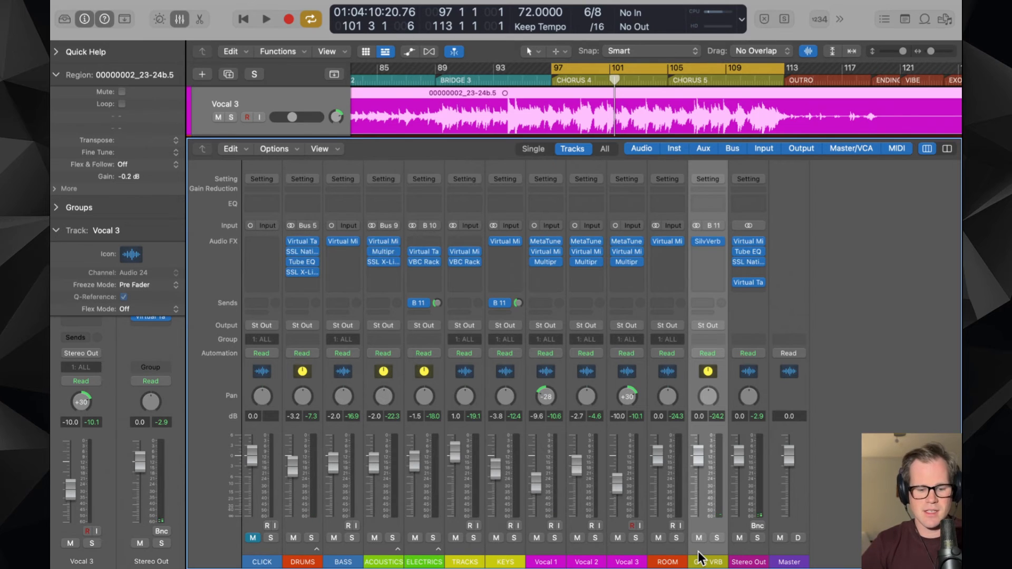
key(ctrl+n)
key(ctrl+n)
key(ctrl+n)
key(ctrl+n)
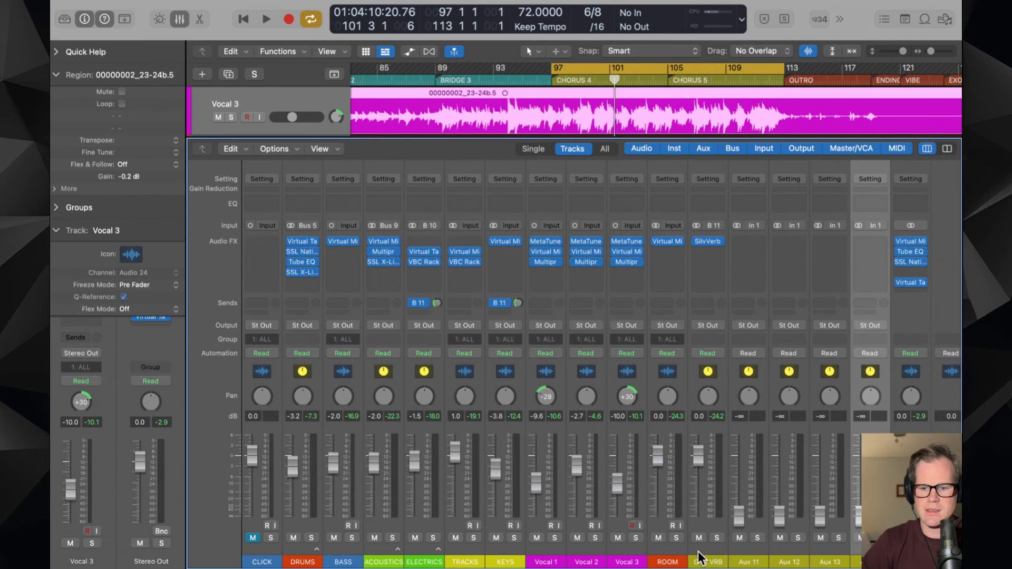
- Name the four new auxiliary channels SLAP, PLATE, HALL and DLY
double_click(747, 559)
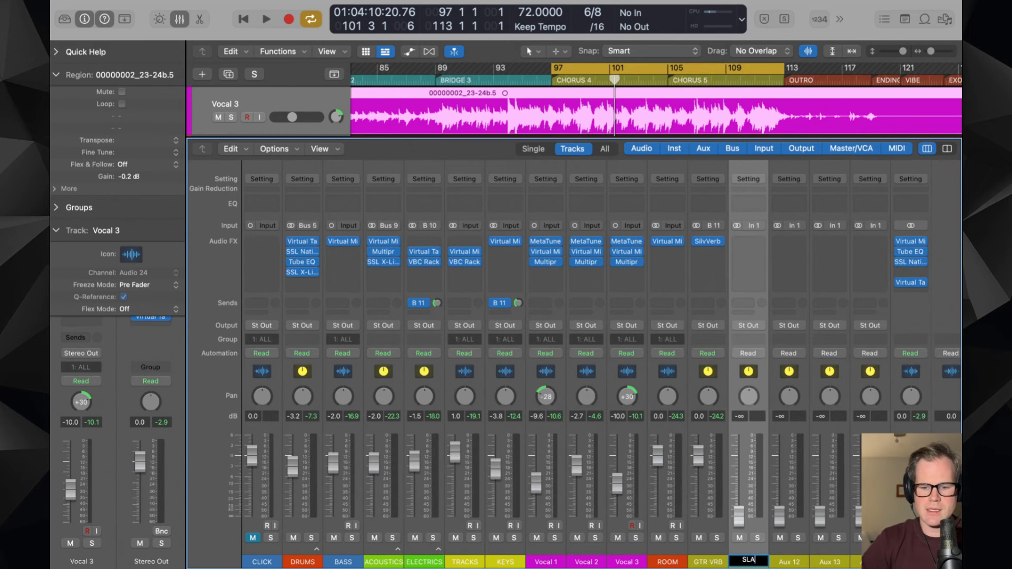
text(SLAP)
key(Tab)
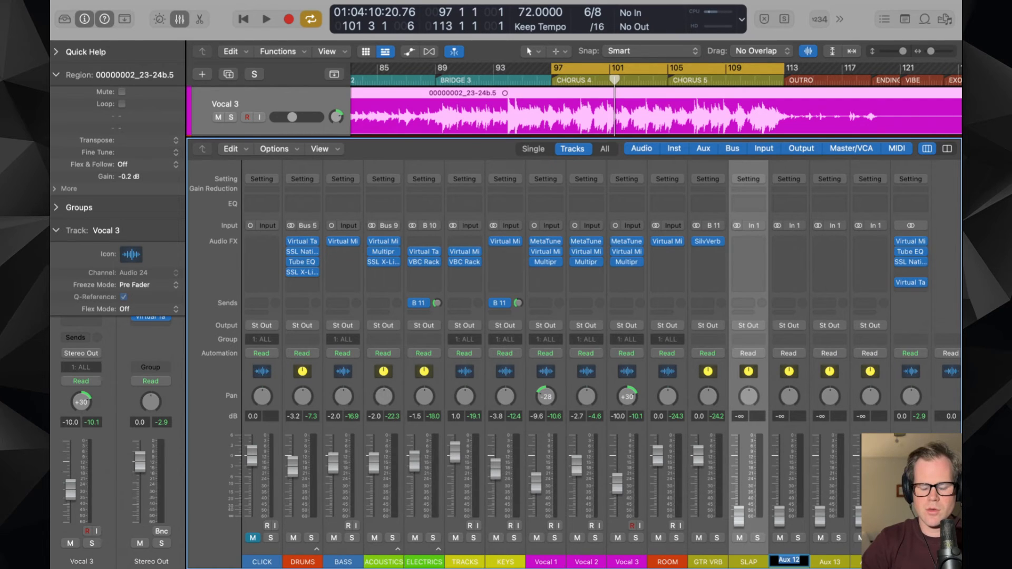
key(Tab)
text(H)
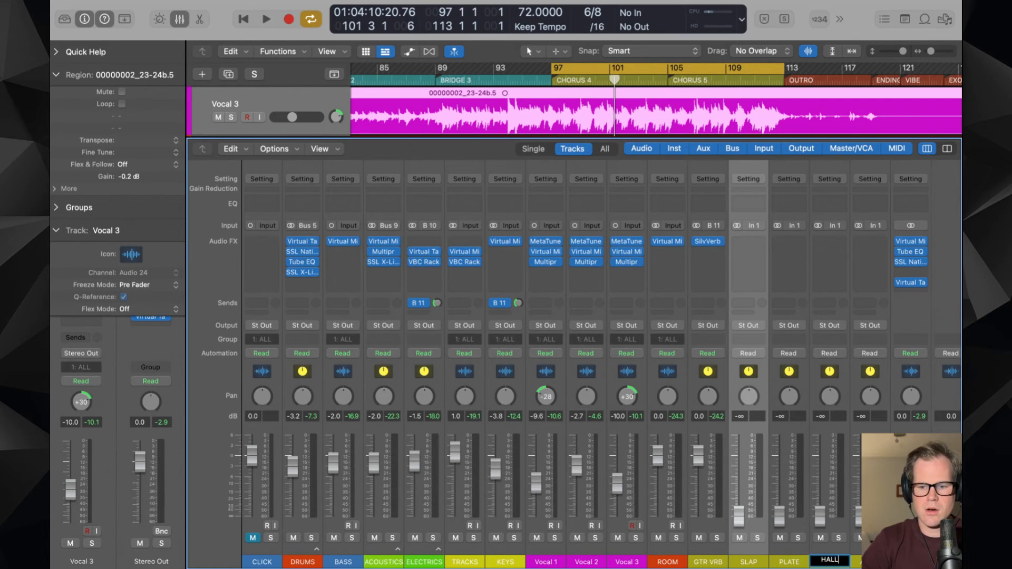
text(ALL)
key(Tab)
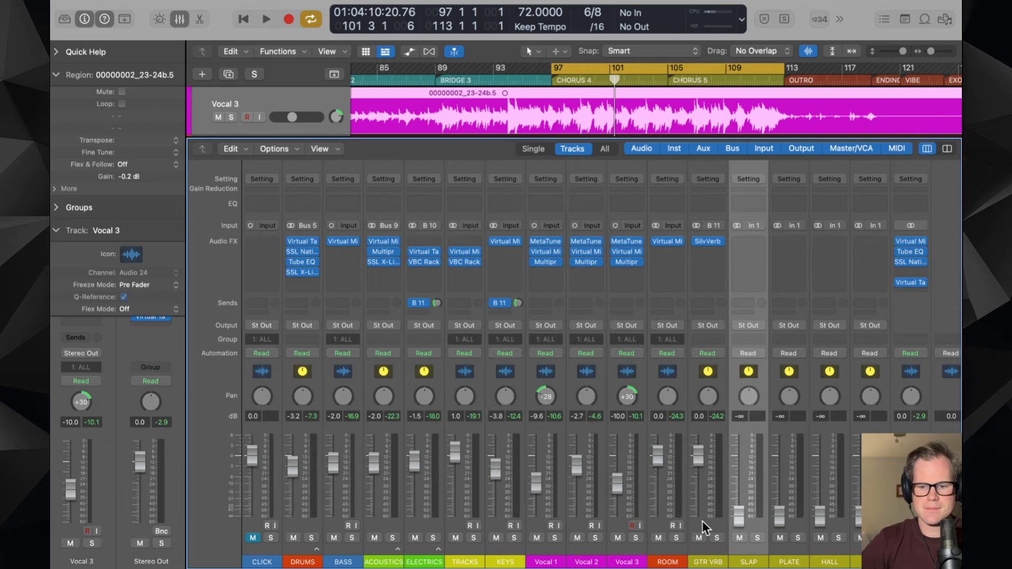
- Assign the inputs of the SLAP, PLATE, HALL and DLY channels to Bus 12 through Bus 15 in ascending order
drag(780, 552, 841, 524)
click(751, 226)
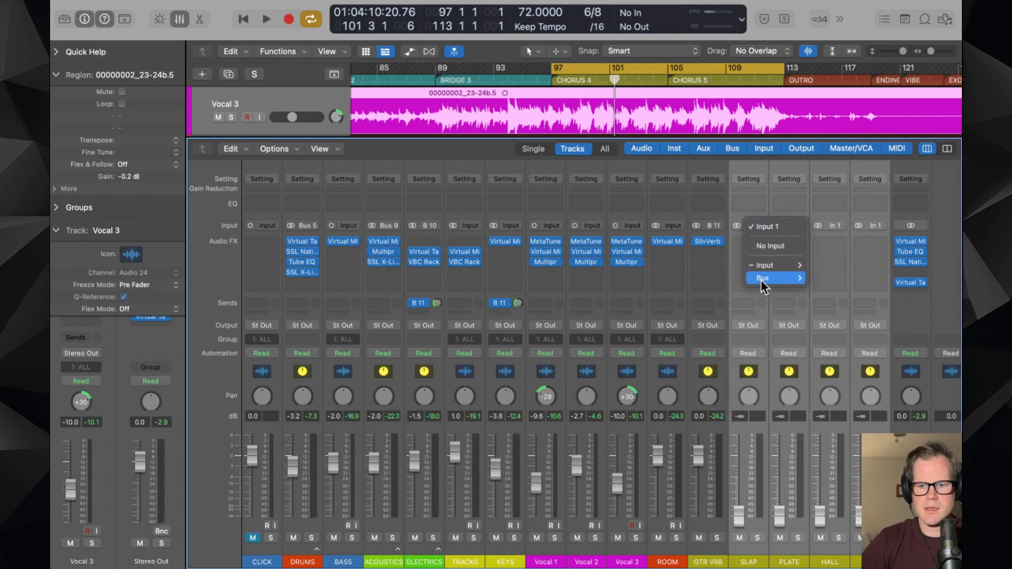
mouse_move(762, 277)
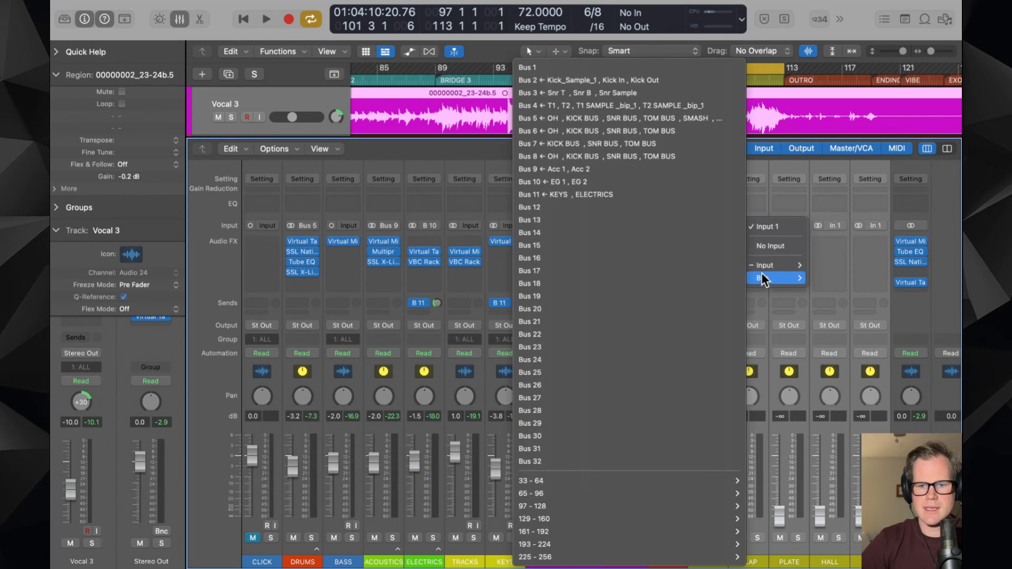
click(624, 208)
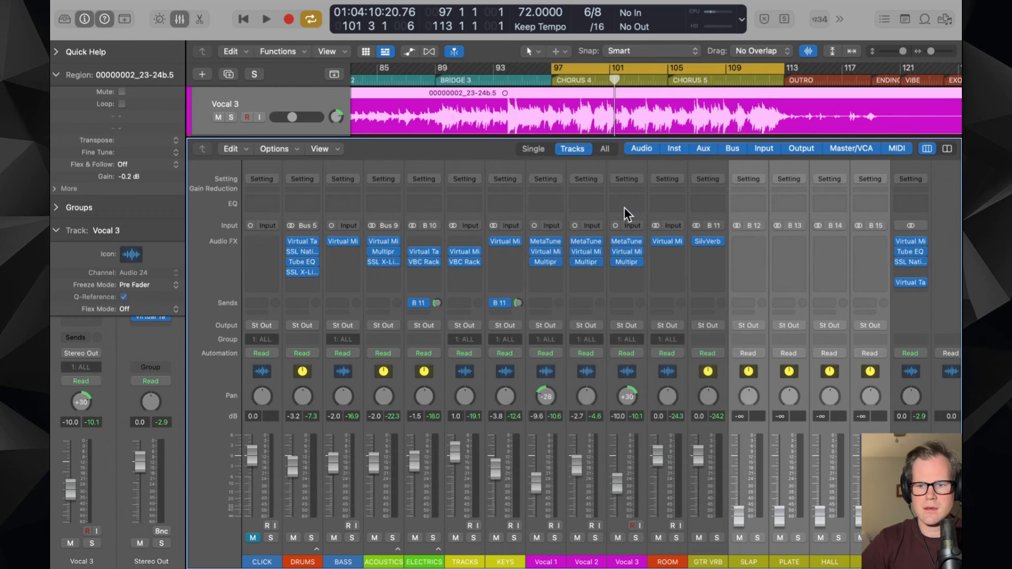
click(759, 559)
- Group Vocal 1, Vocal 2 and Vocal 3 into a summing track stack
click(555, 561)
shift+click(611, 561)
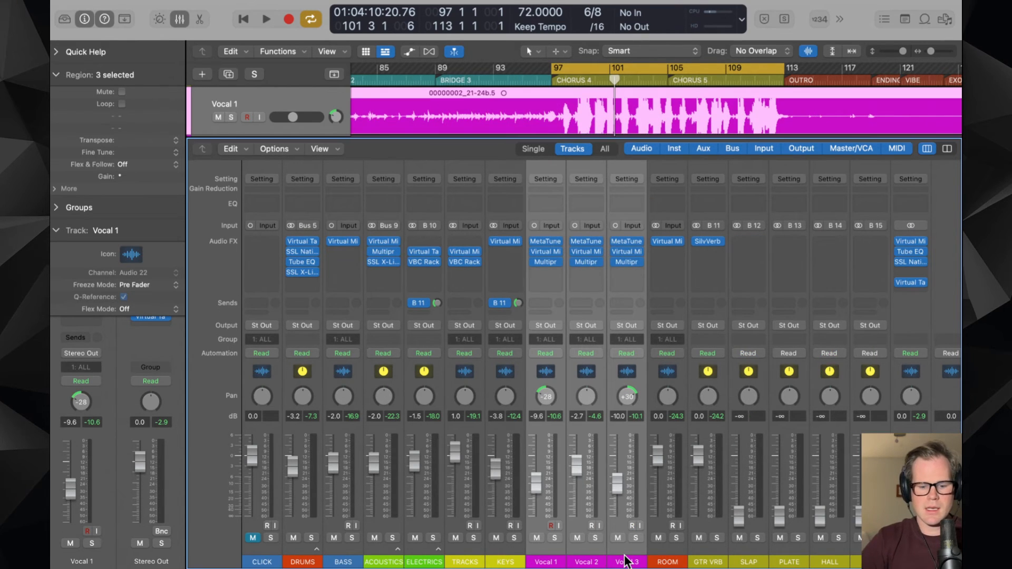
key(super+shift+d)
key(Return)
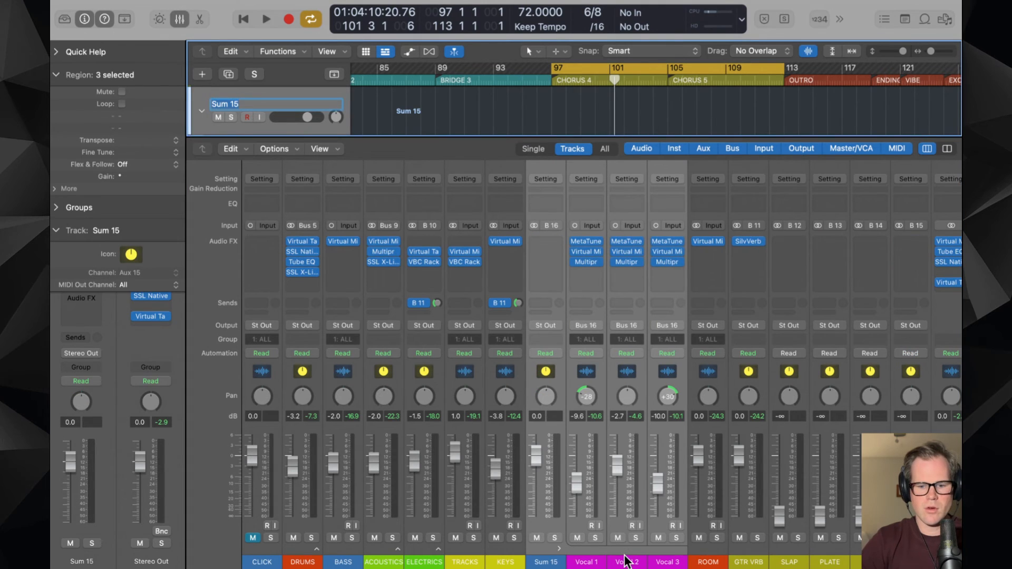
- Rename the vocals' summing stack VOCAL BUS and colour it magenta like the vocal tracks
double_click(546, 562)
text(VOCAL)
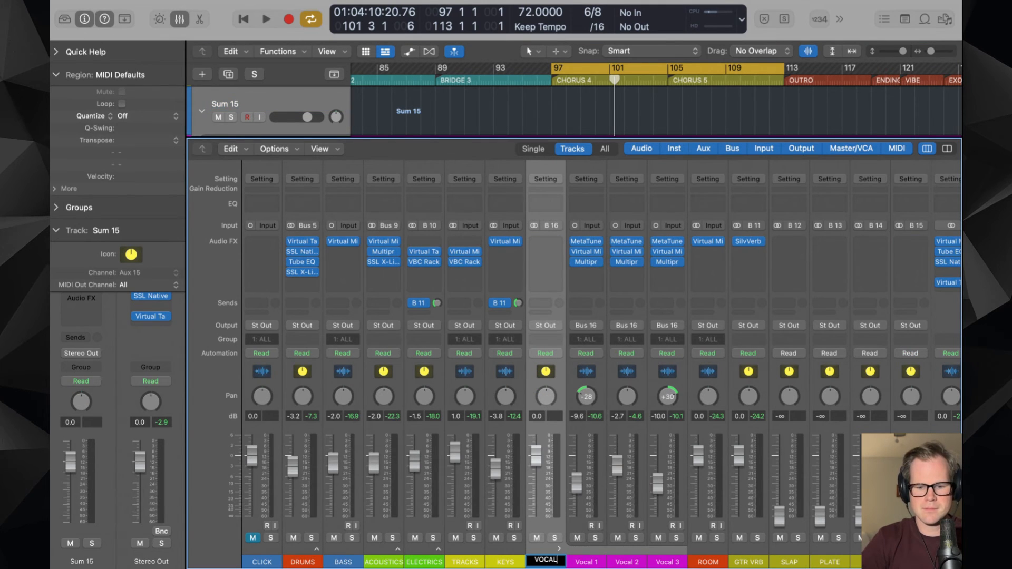
text( BUS)
key(Return)
key(alt+c)
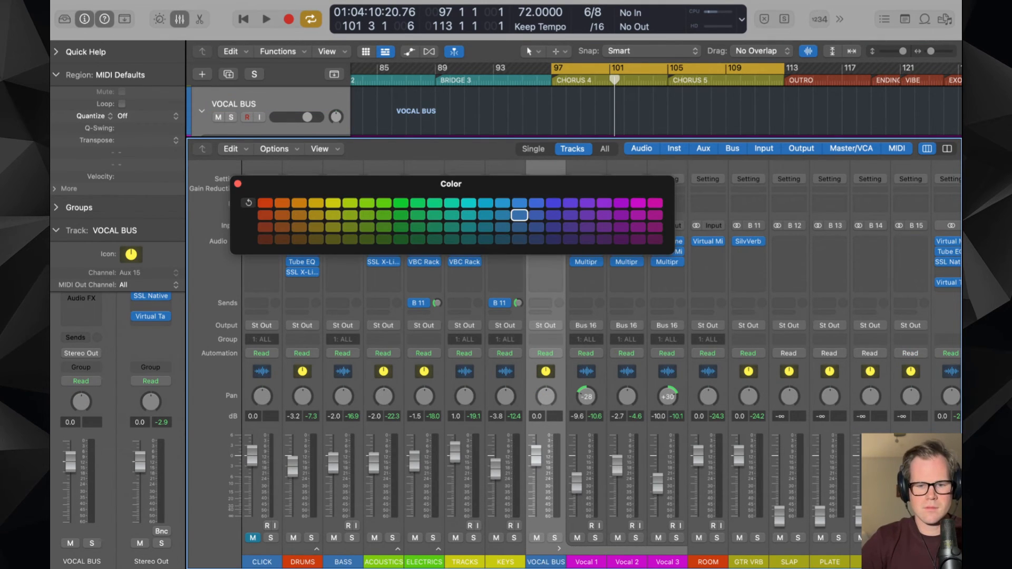
click(638, 203)
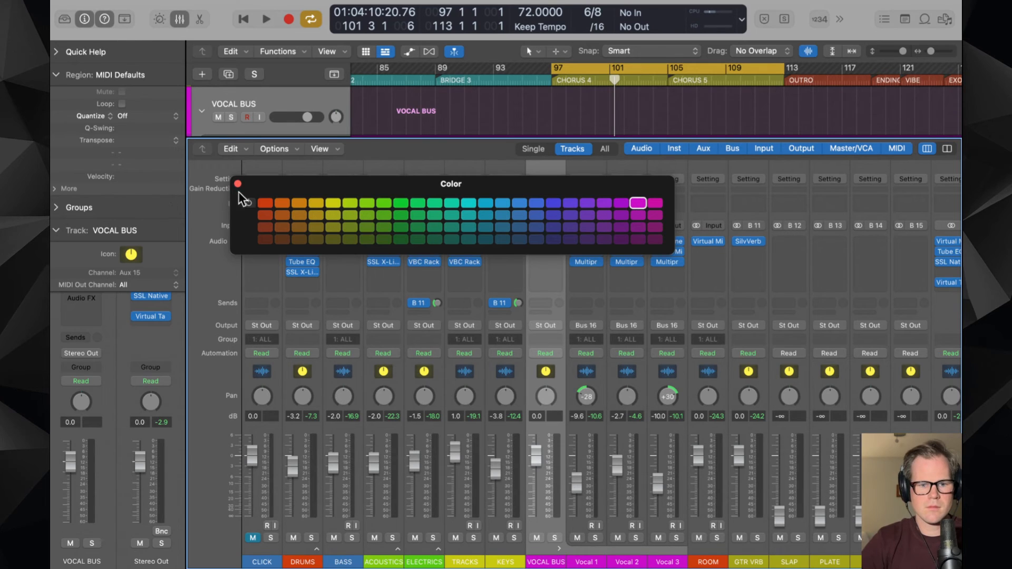
click(239, 184)
- Solo the VOCAL BUS and collapse its track stack in the mixer
click(555, 538)
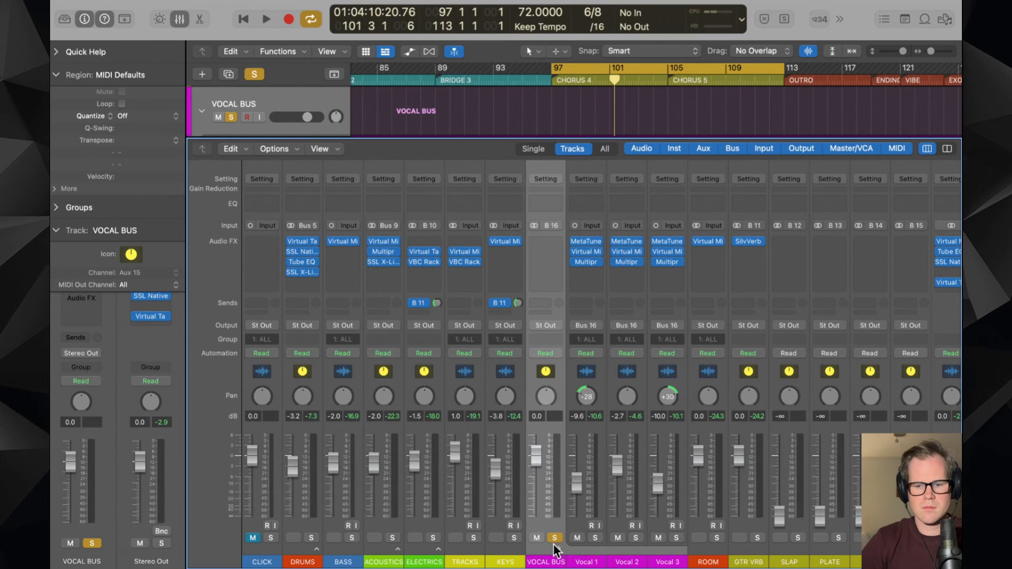
click(559, 549)
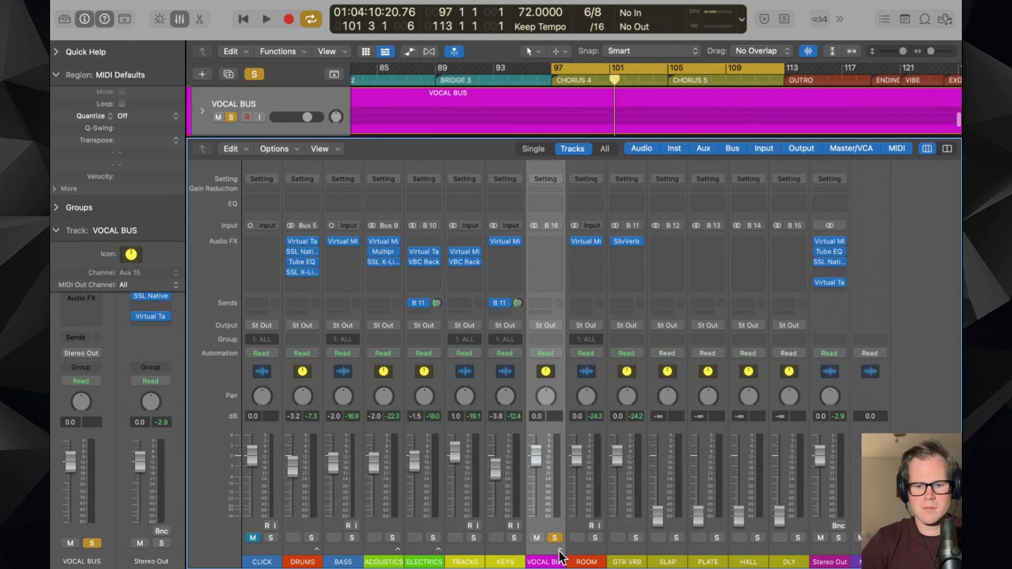
- Colour the SLAP, PLATE, HALL and DLY channels light blue and set their faders to 0.0 dB
click(638, 549)
shift+click(778, 552)
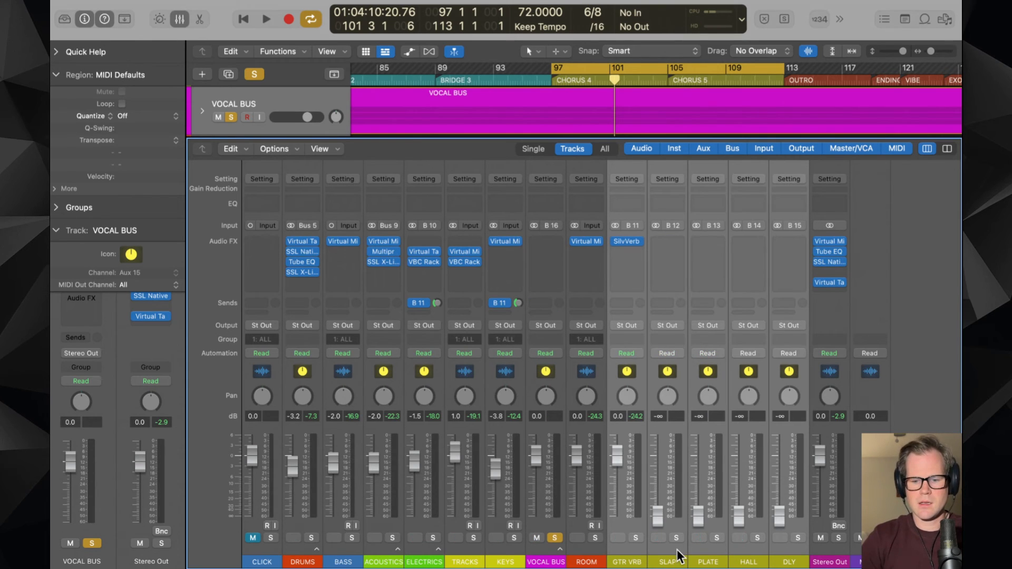
click(677, 549)
shift+click(791, 549)
right_click(793, 549)
key(Escape)
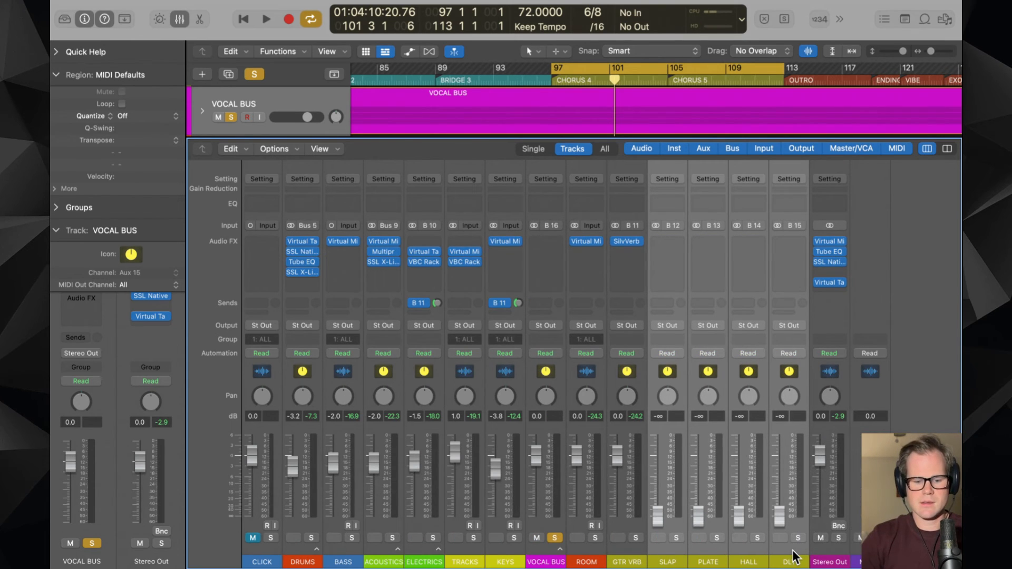
key(alt+c)
click(486, 203)
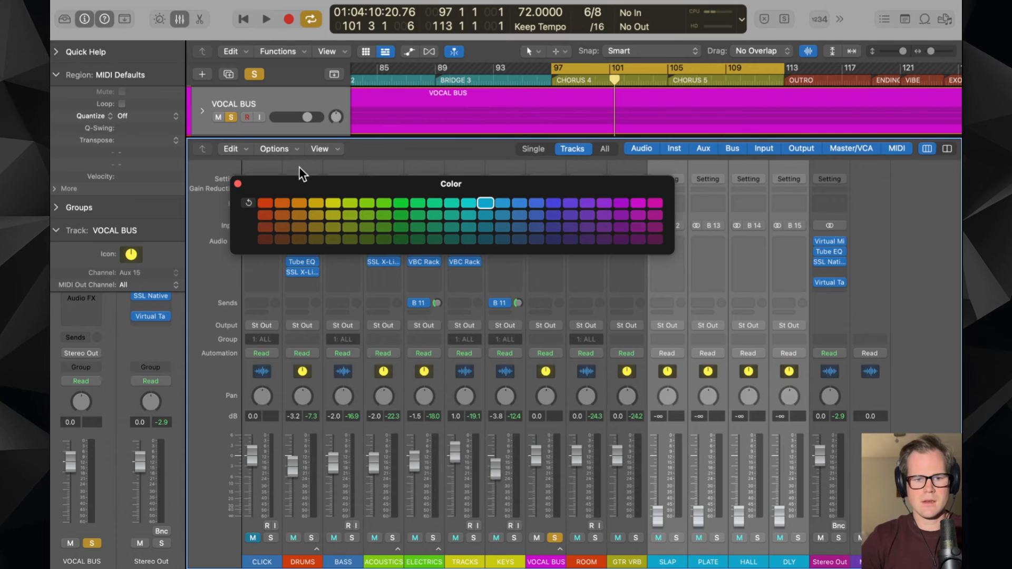
click(236, 184)
alt+click(655, 508)
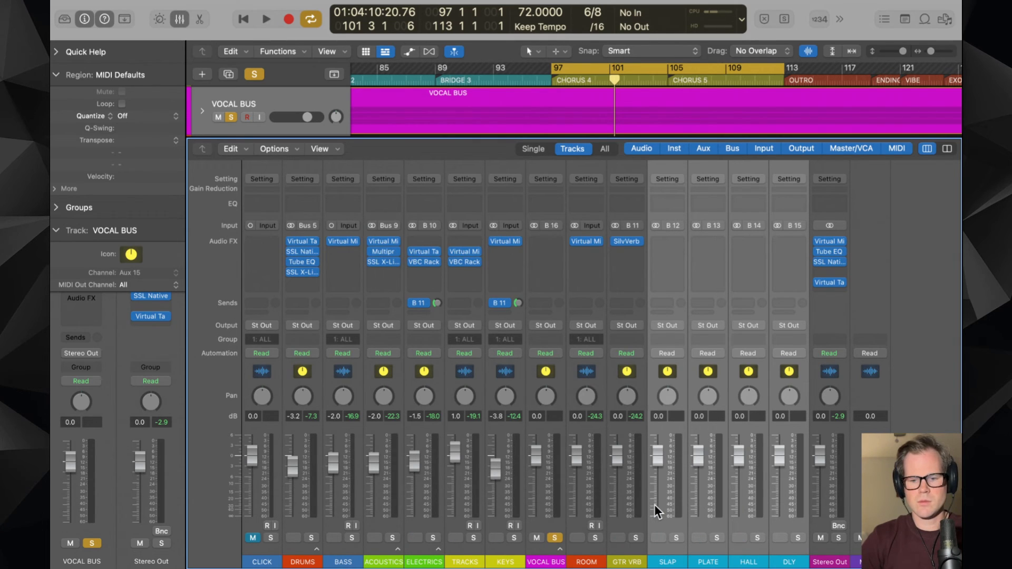
- Insert the D16 Group Repeater delay on the SLAP channel and move its window so the whole plug-in is visible
click(669, 549)
click(663, 282)
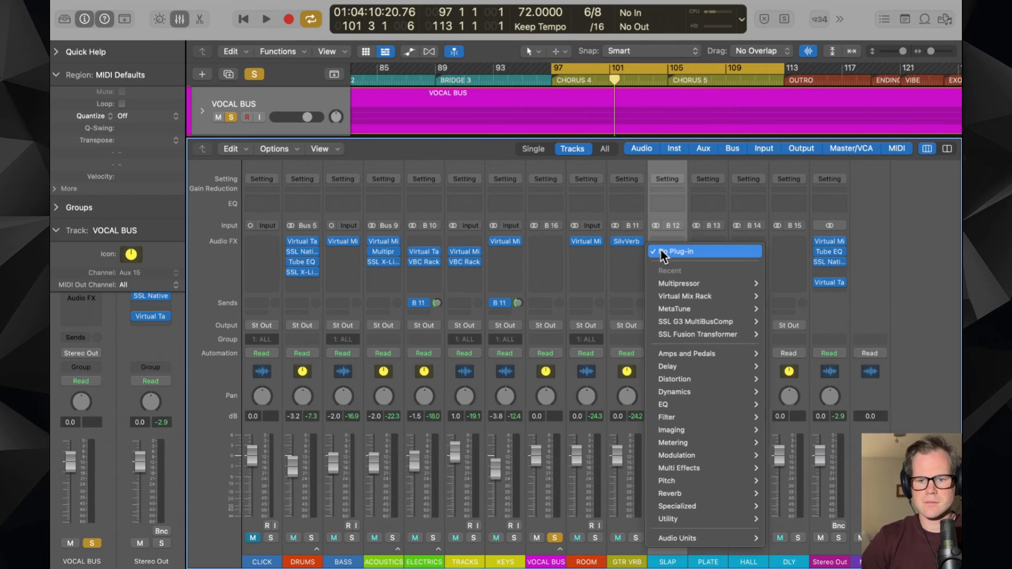
mouse_move(754, 537)
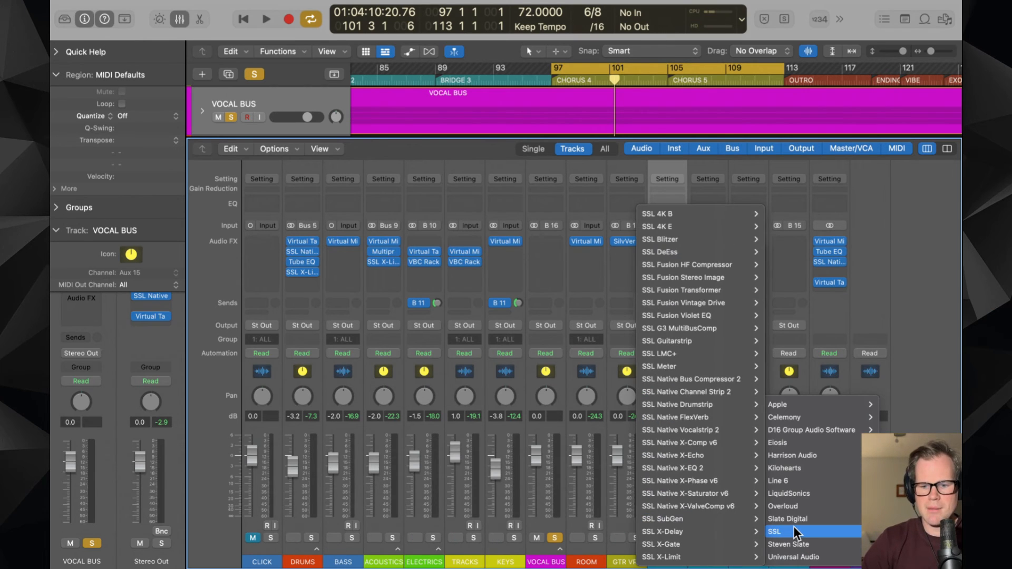
mouse_move(786, 440)
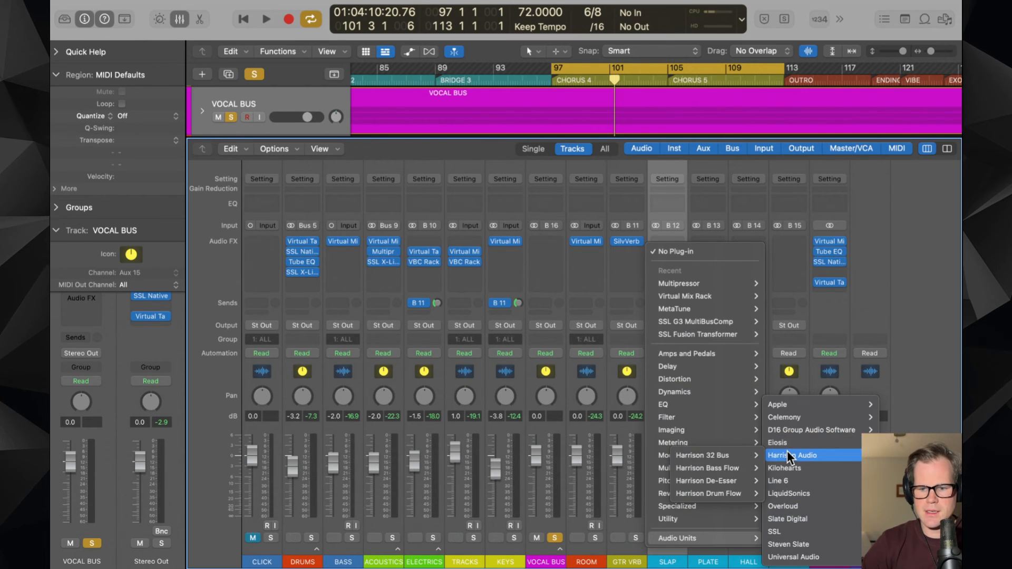
mouse_move(817, 432)
click(888, 431)
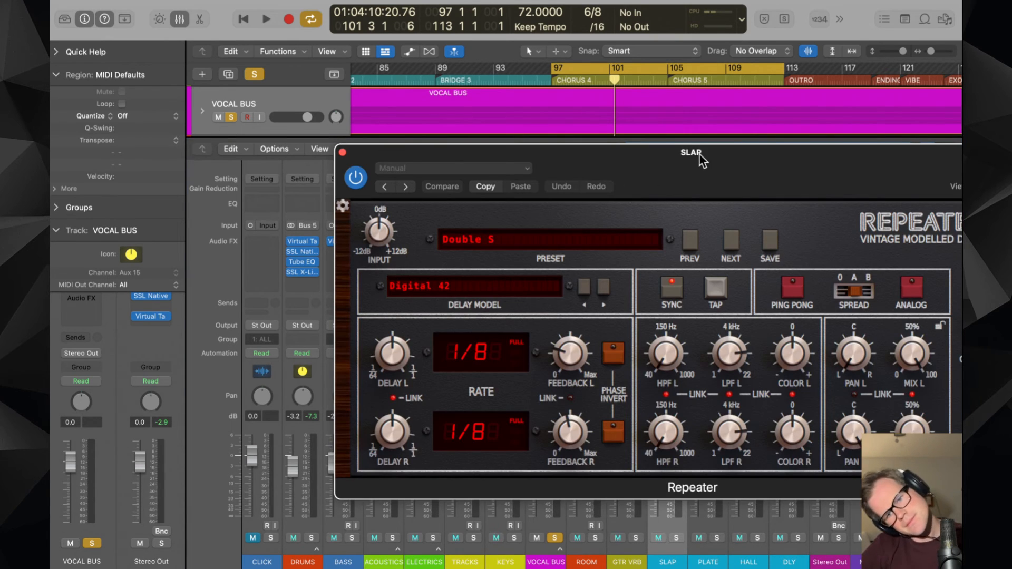
drag(699, 154, 527, 5)
- Load the CLA-ish Tape Slap preset in the SLAP channel's Repeater and close the plug-in window
click(372, 208)
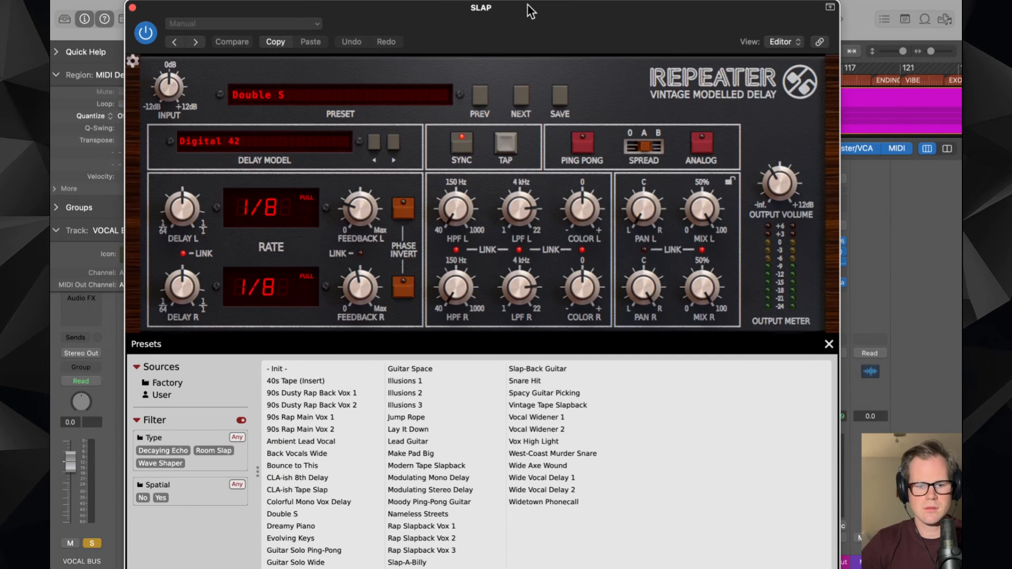
click(303, 480)
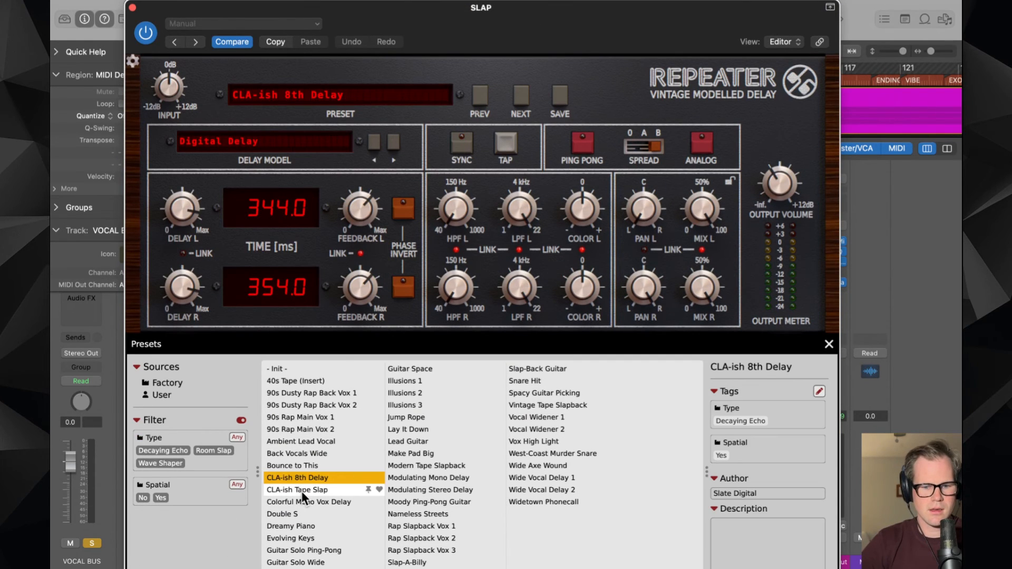
double_click(301, 491)
click(132, 8)
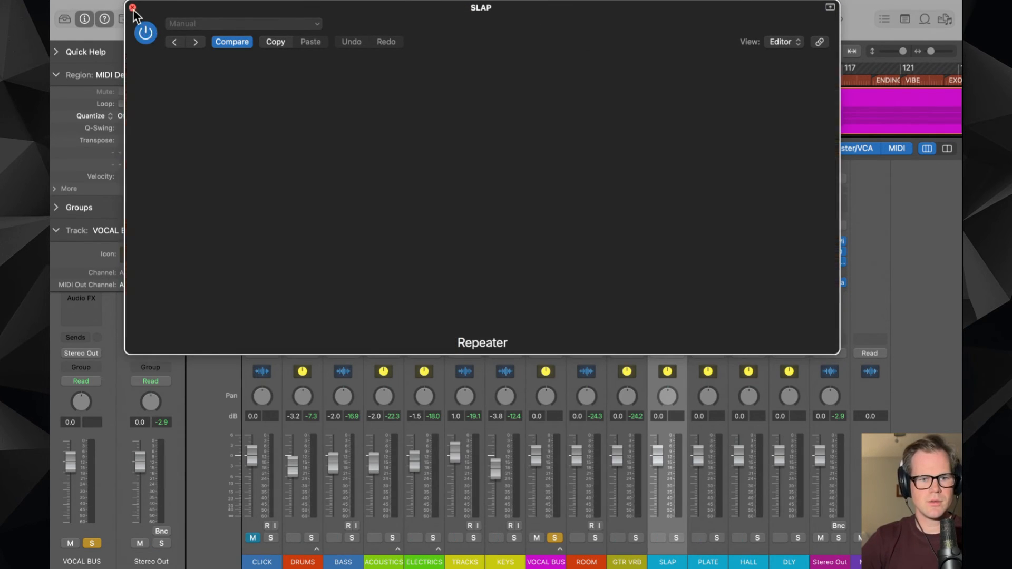
- Insert Slate Digital's VerbSuite Classics reverb on the PLATE channel
click(703, 259)
click(702, 259)
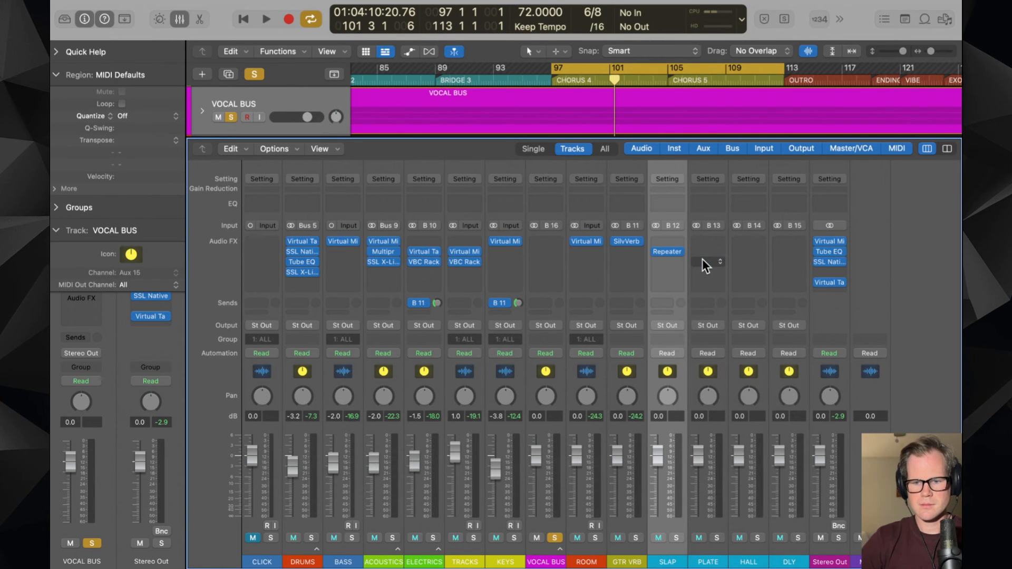
click(702, 258)
mouse_move(742, 537)
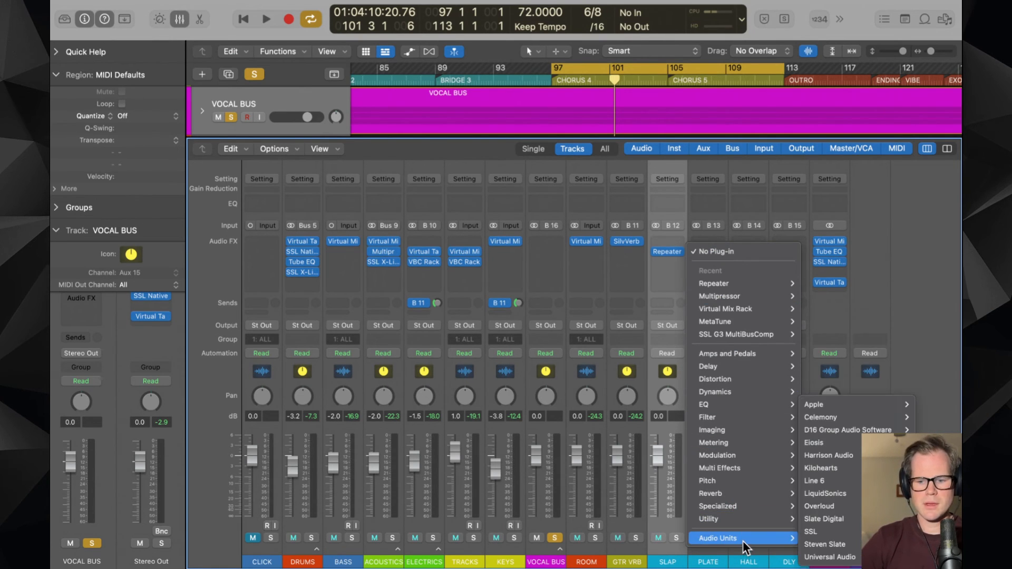
mouse_move(830, 518)
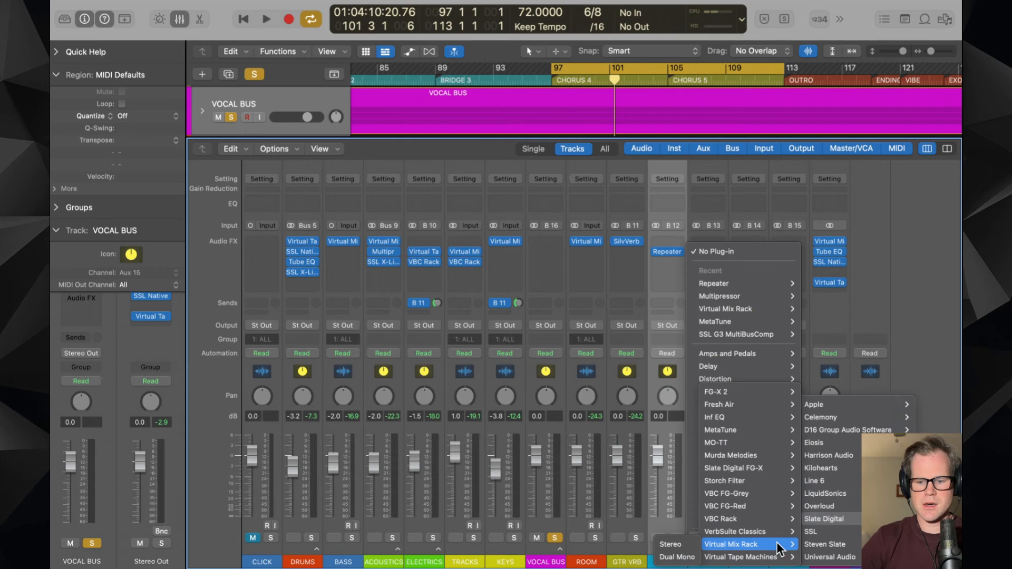
click(678, 535)
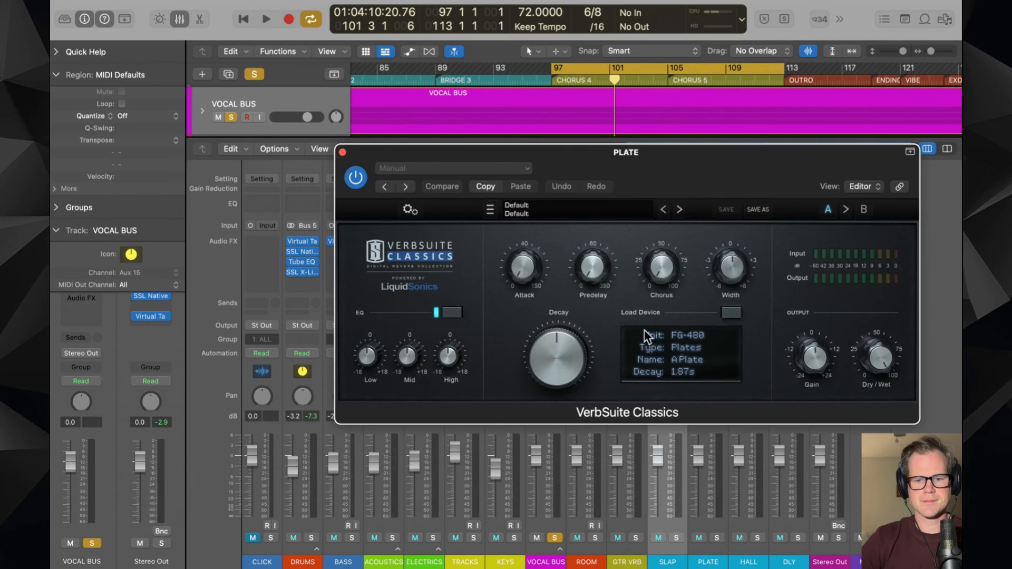
- Load the CLA Plate vocal preset in the PLATE channel's VerbSuite Classics and close the plug-in window
click(576, 209)
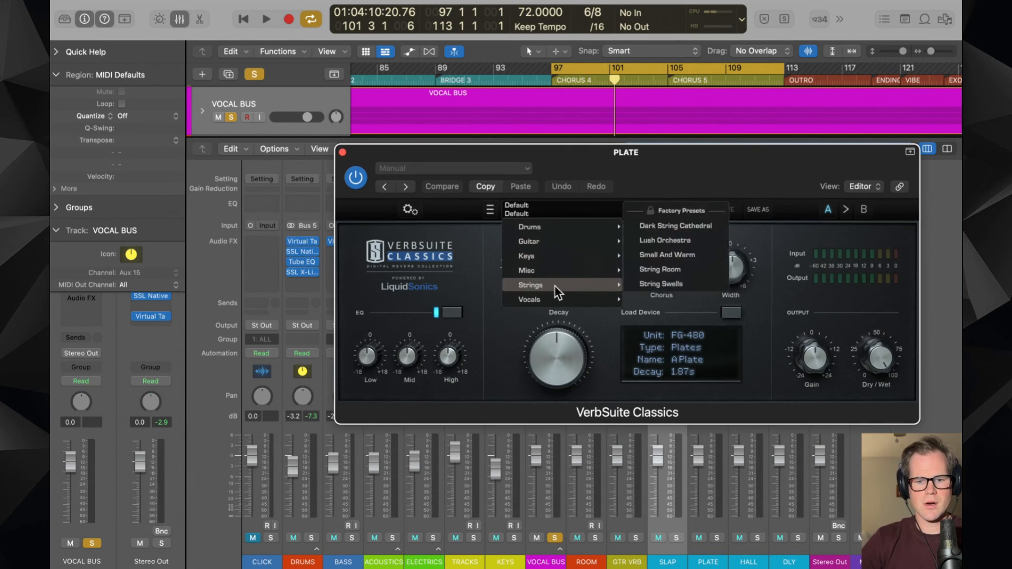
mouse_move(555, 295)
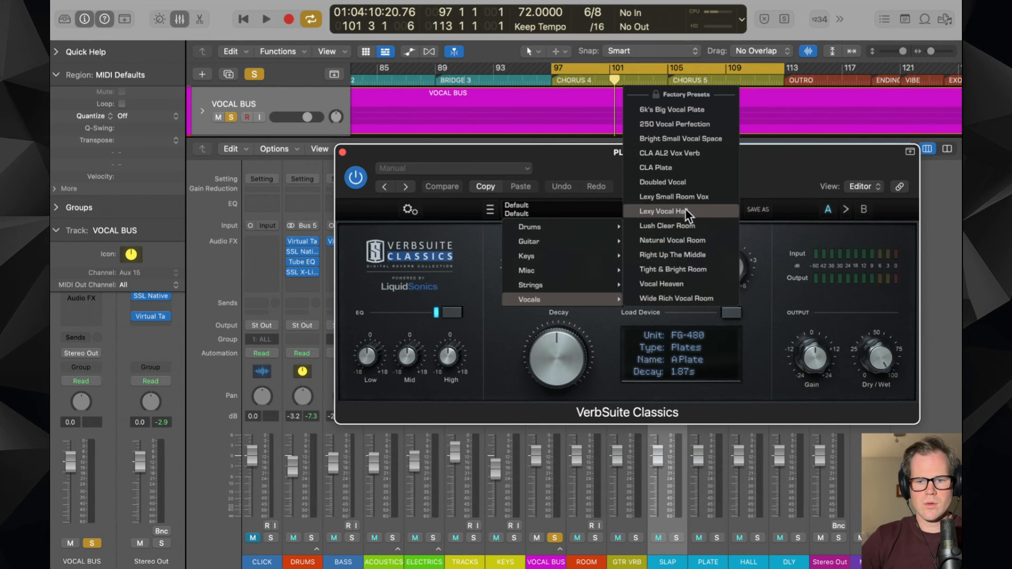
click(678, 169)
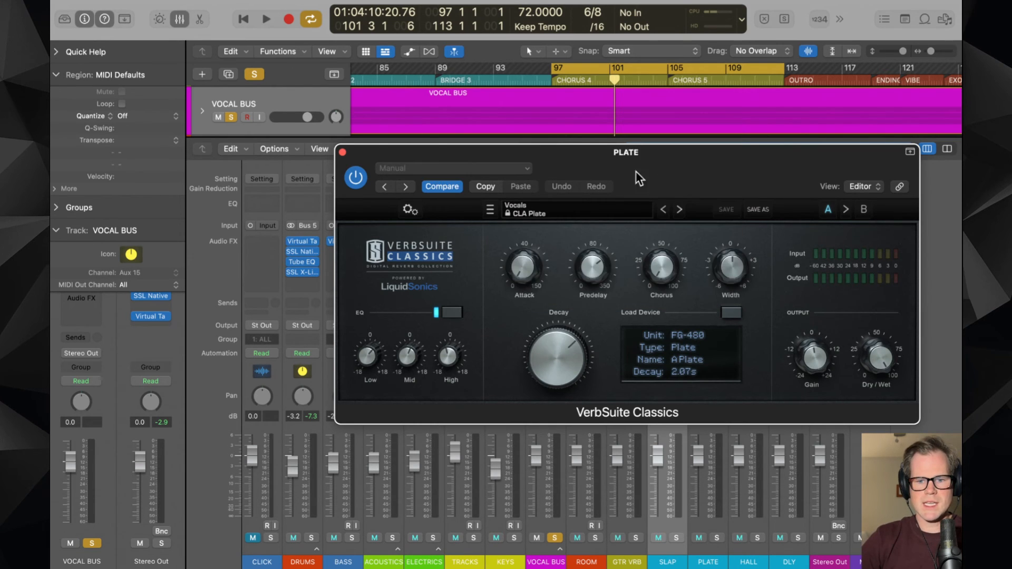
click(342, 152)
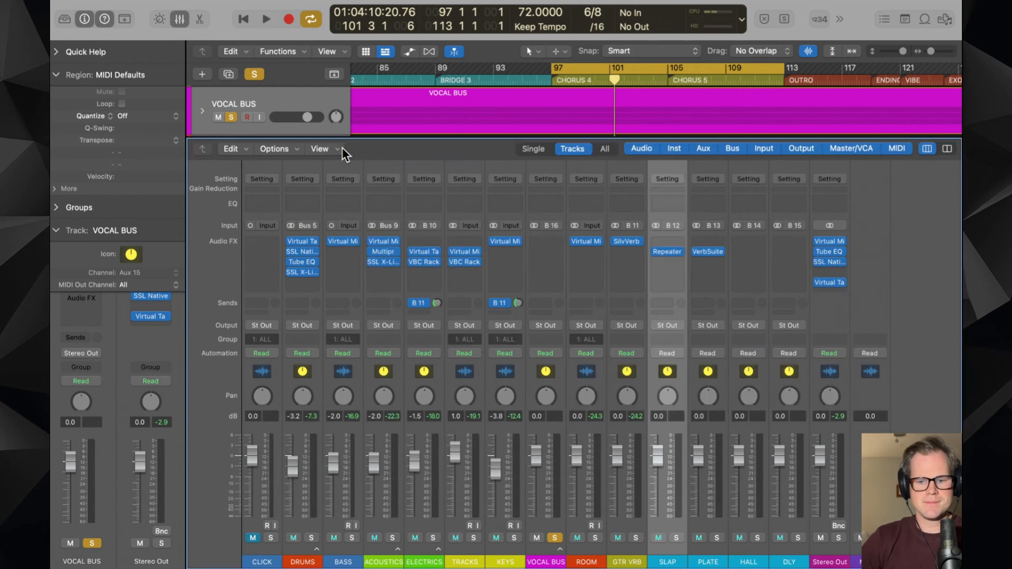
- Insert VerbSuite Classics on the HALL channel and load its Lexy Vocal Hall preset
click(738, 254)
mouse_move(770, 284)
click(857, 288)
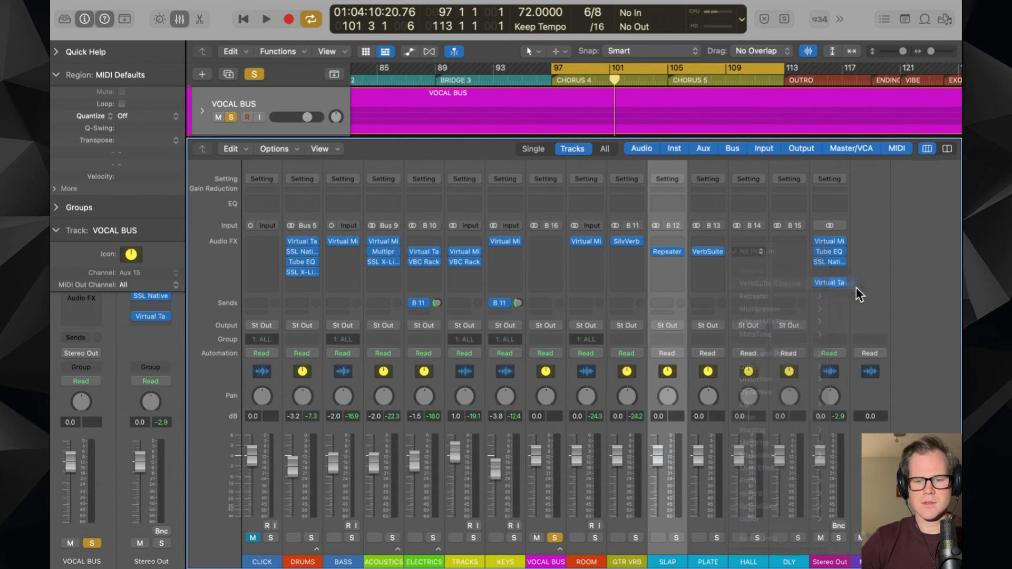
click(527, 204)
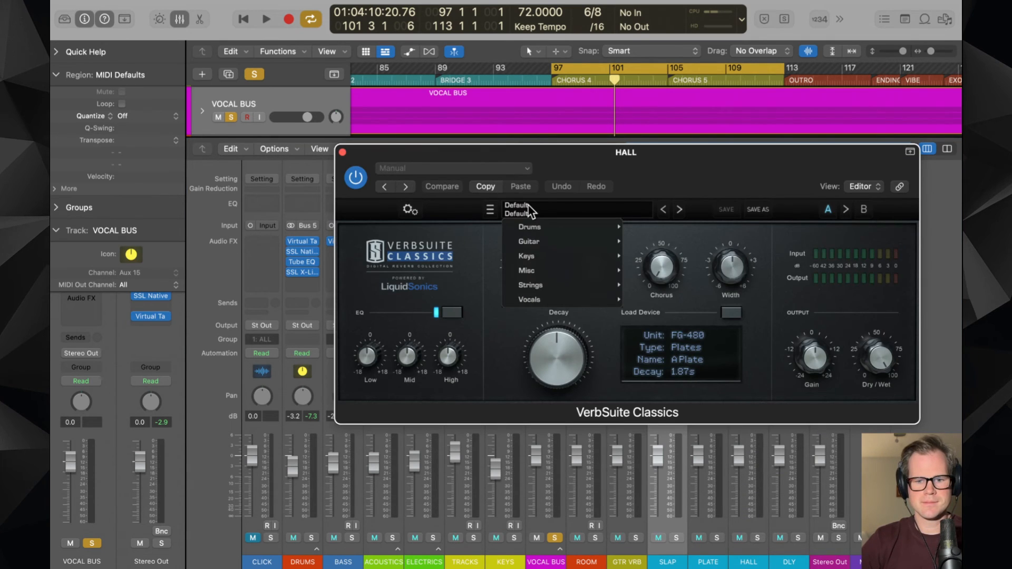
mouse_move(531, 299)
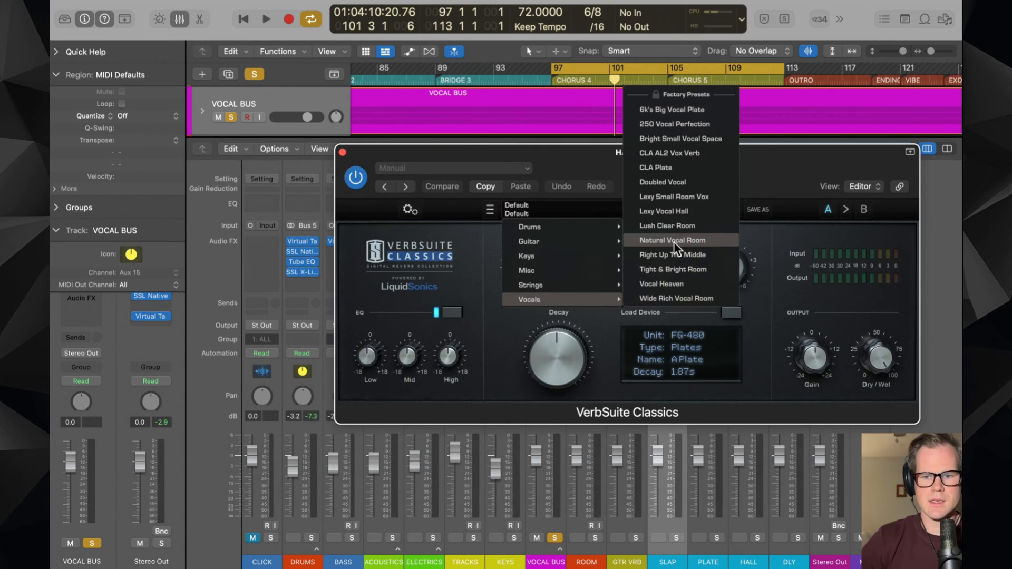
click(672, 212)
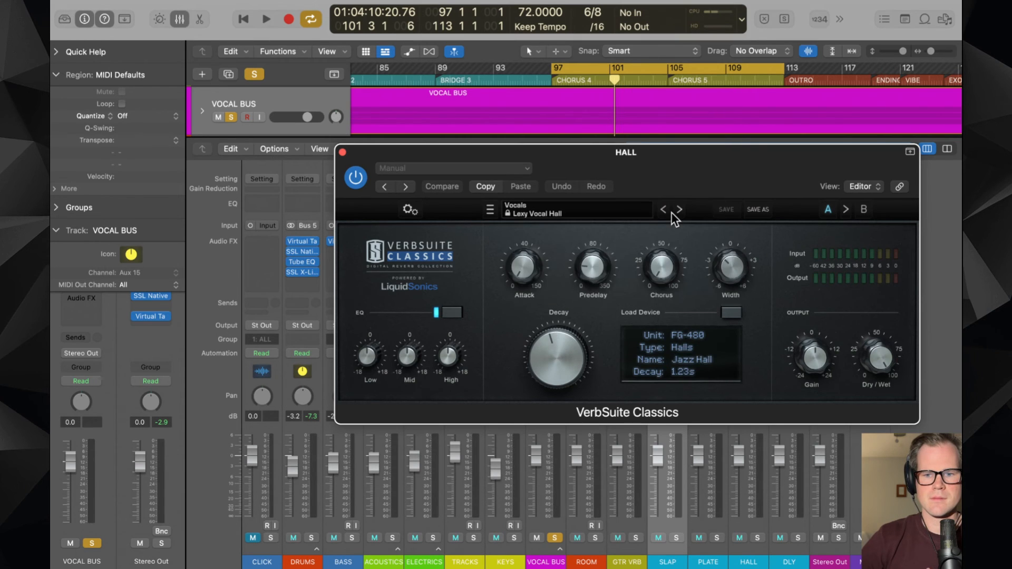
click(343, 153)
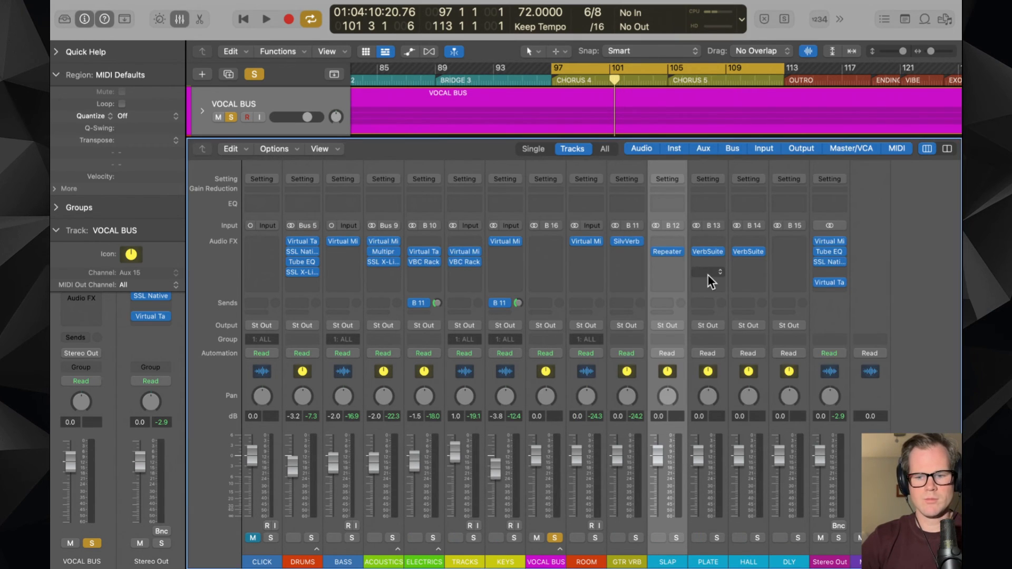
- Copy the SLAP channel's Repeater to the DLY channel and load the CLA-ish 8th Delay preset in the copy
click(788, 252)
click(715, 326)
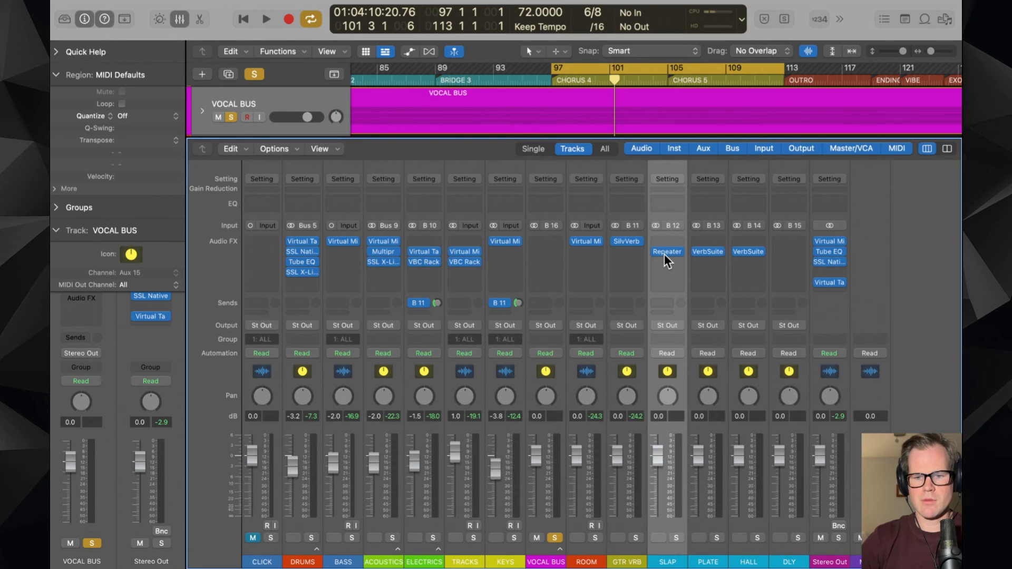
mouse_move(666, 254)
drag(665, 253, 782, 254)
click(786, 253)
drag(741, 177, 559, 45)
click(528, 222)
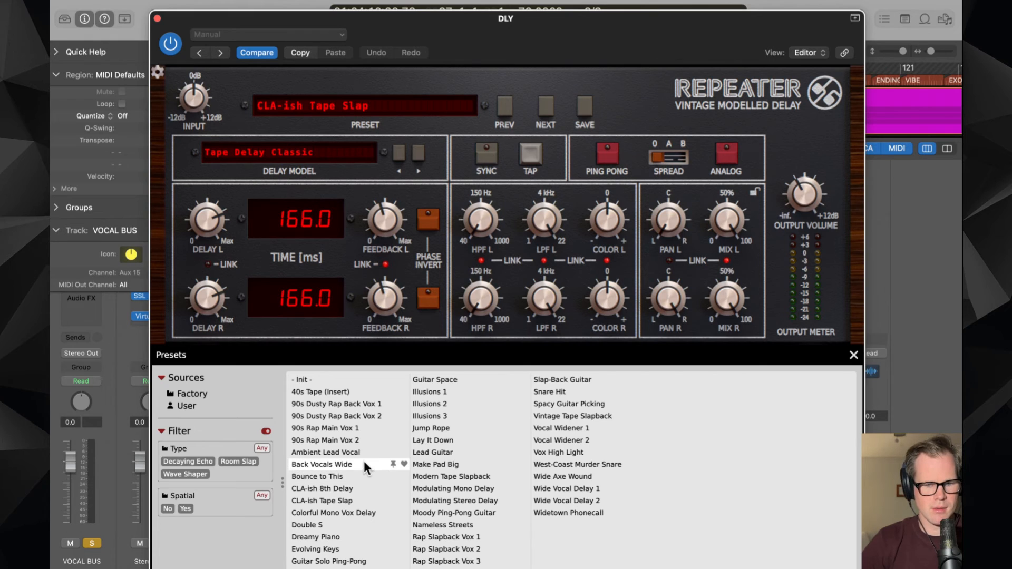
double_click(353, 488)
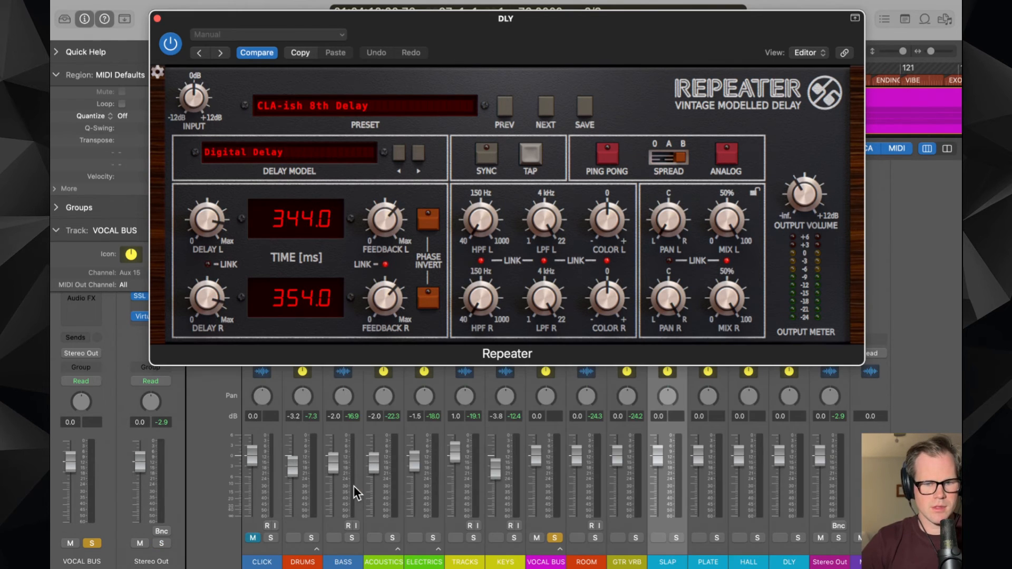
- Link the DLY Repeater's left and right delay times and sync them to the tempo at a full 1/8 rate
click(208, 264)
drag(205, 217, 242, 226)
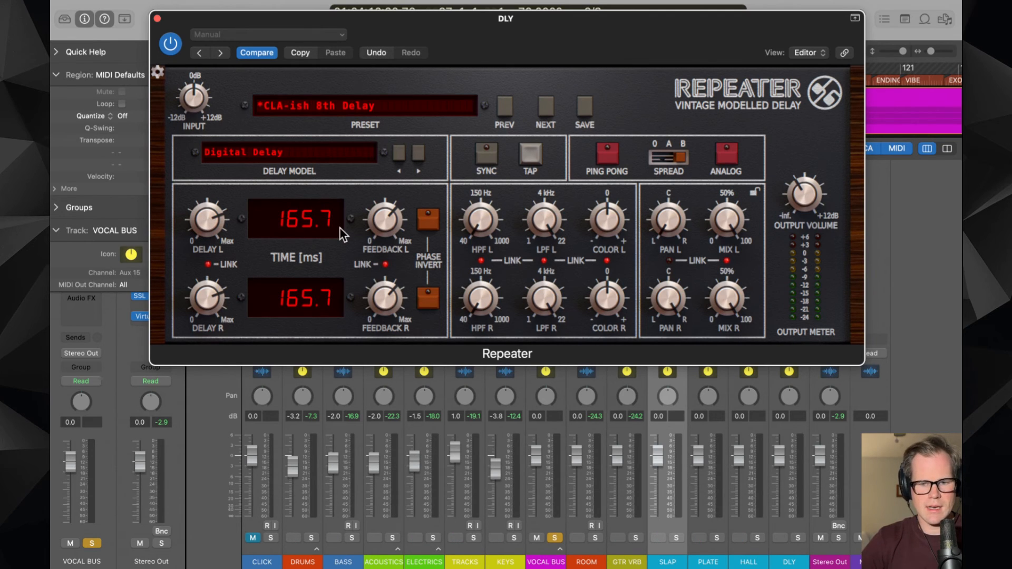
click(487, 155)
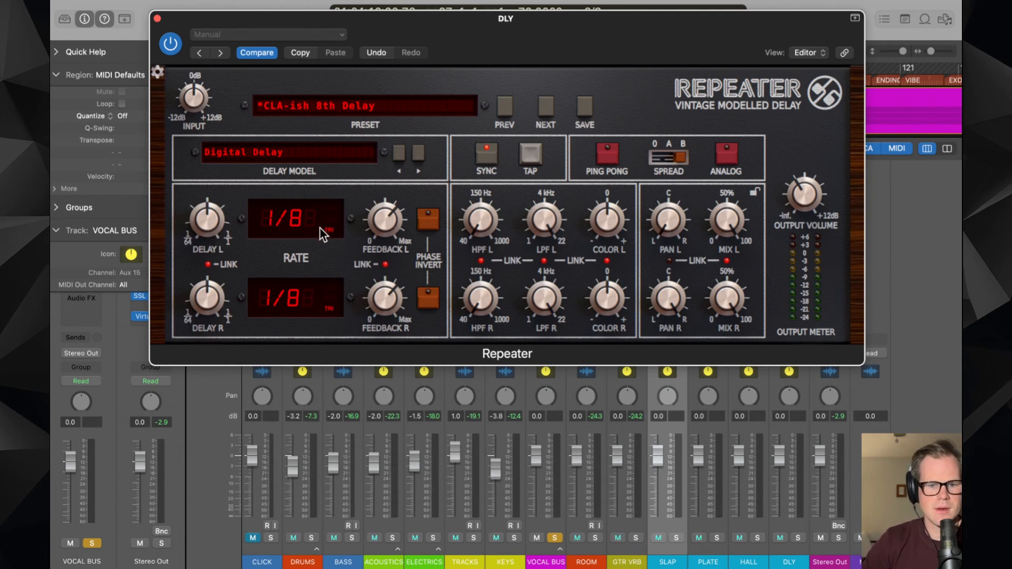
click(332, 212)
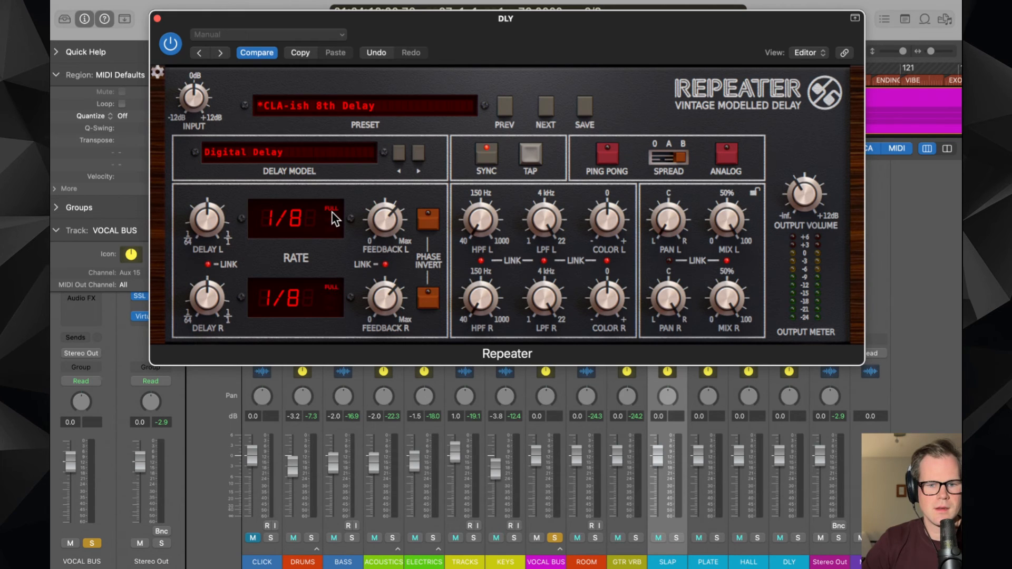
- Raise the high-pass and lower the low-pass filter in the DLY channel's Repeater, and close the plug-in window
drag(488, 225, 495, 174)
drag(555, 216, 553, 283)
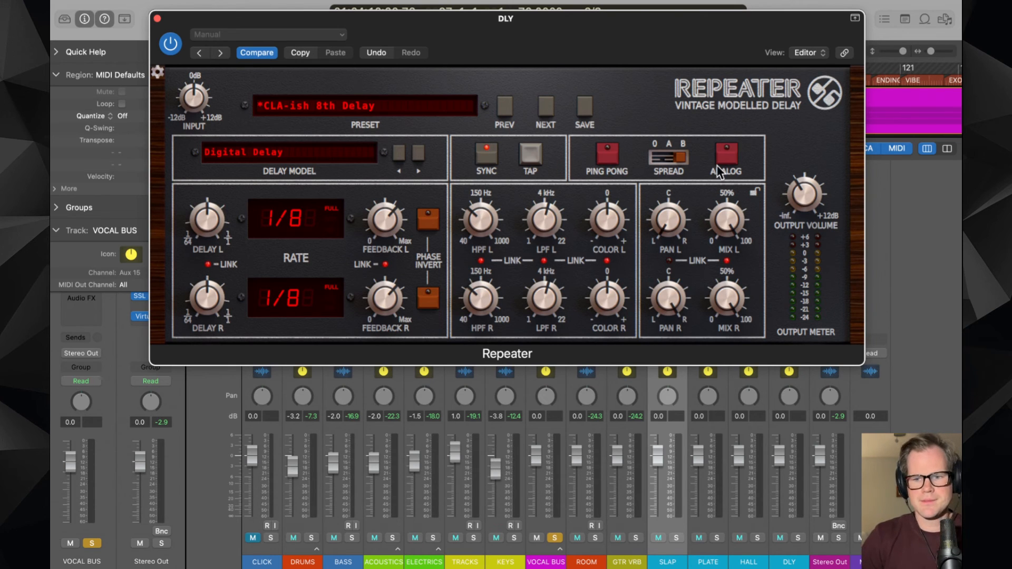
click(157, 18)
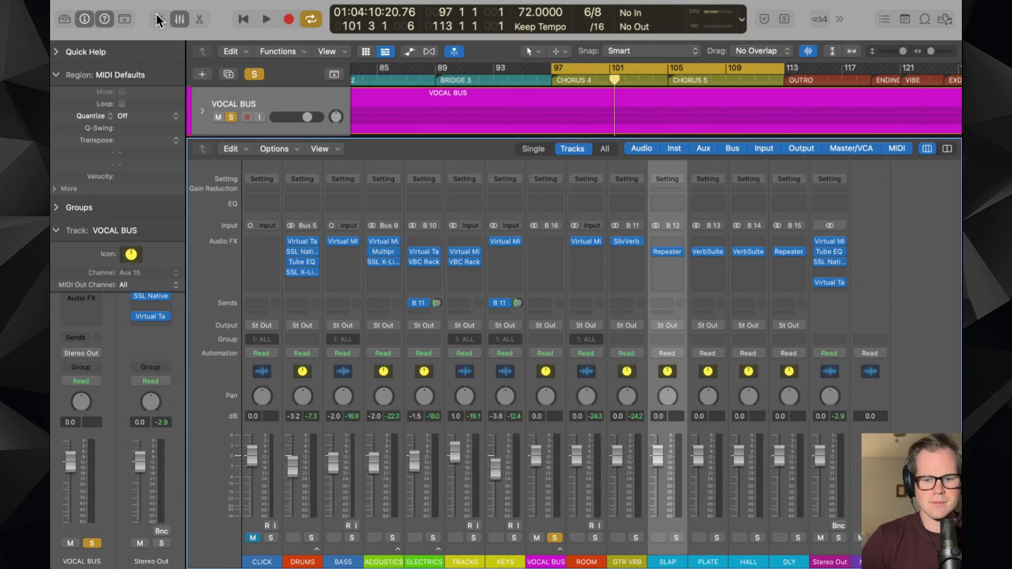
- Play the cycled chorus, add a Bus 12 (SLAP) send on VOCAL BUS, and set its level to -18.6 dB with the bus soloed
key(space)
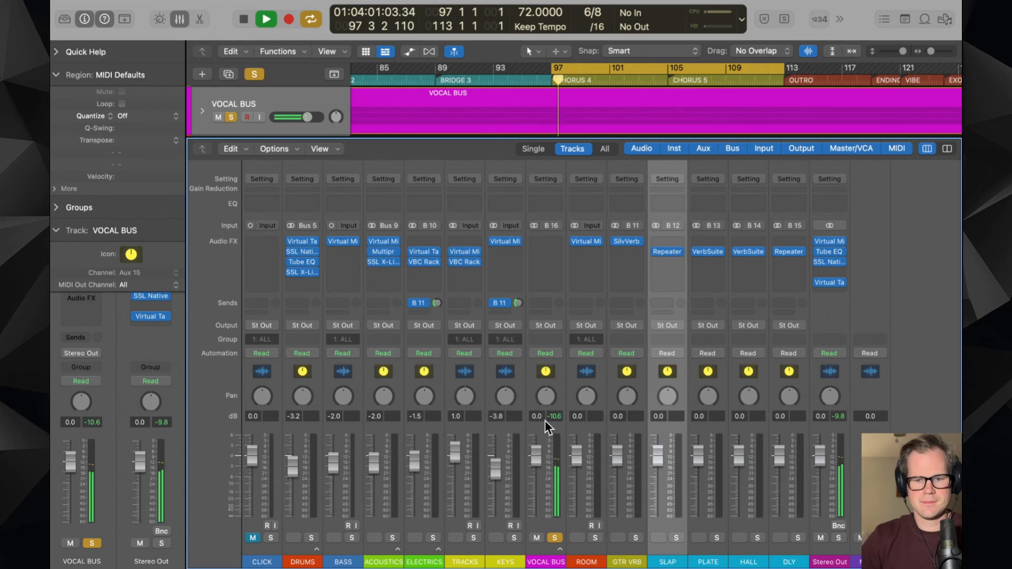
click(554, 536)
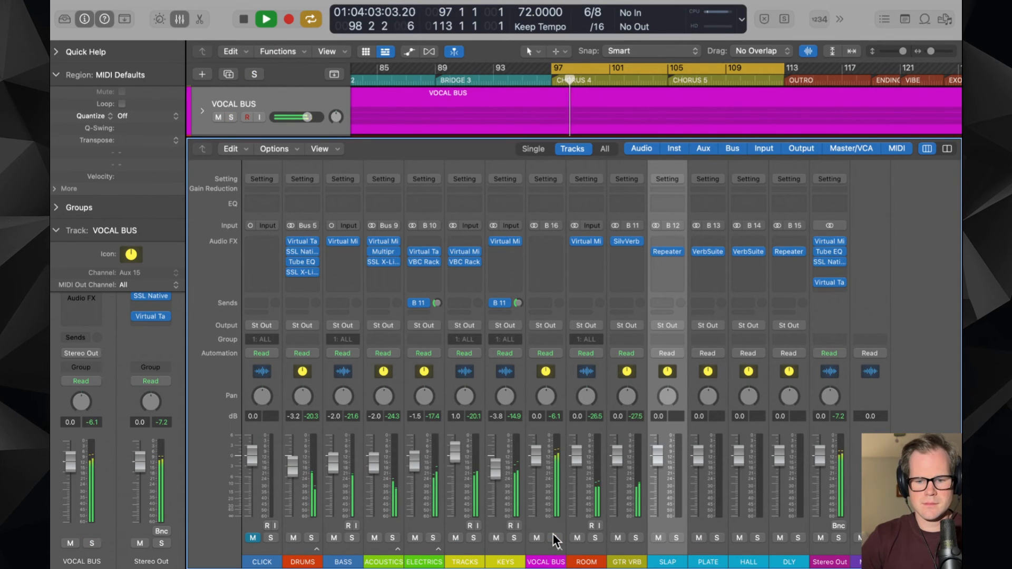
click(542, 309)
mouse_move(544, 319)
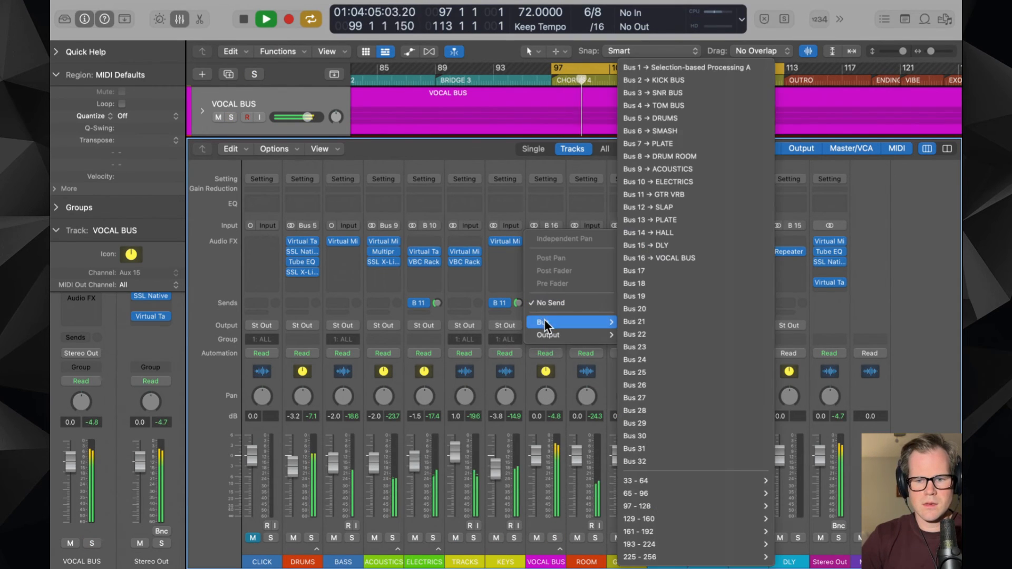
click(679, 207)
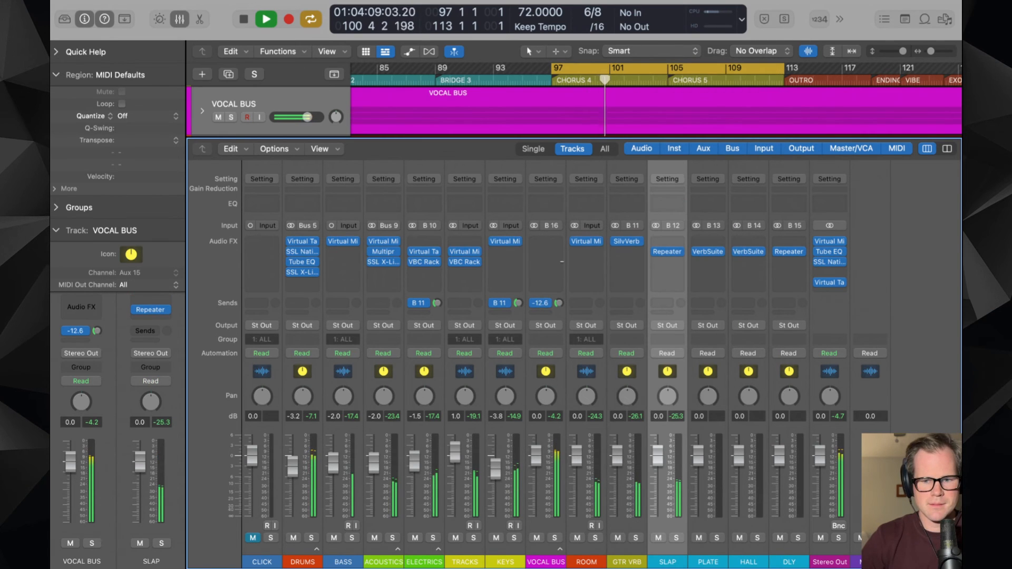
key(s)
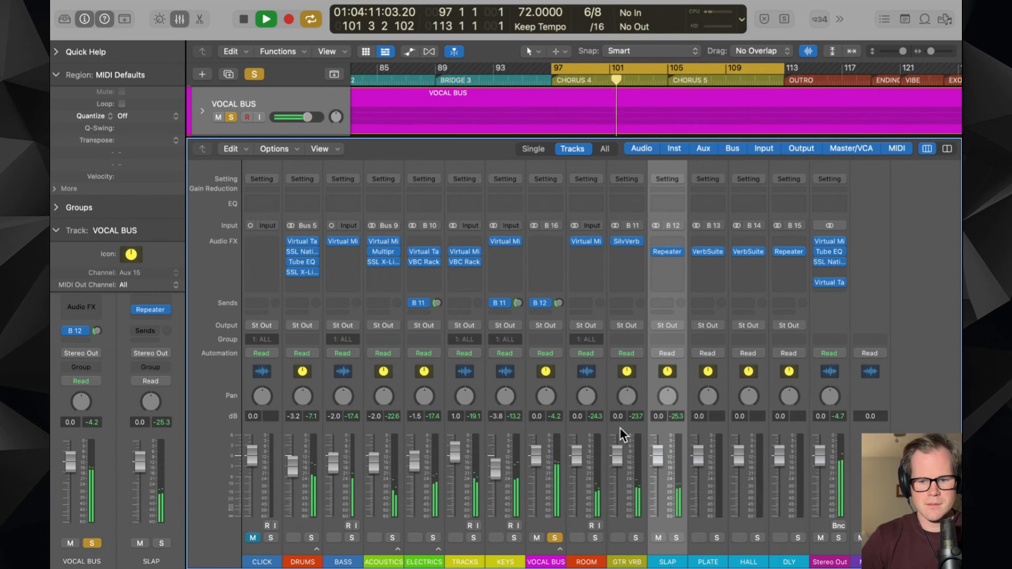
drag(558, 304, 558, 279)
drag(560, 244, 567, 314)
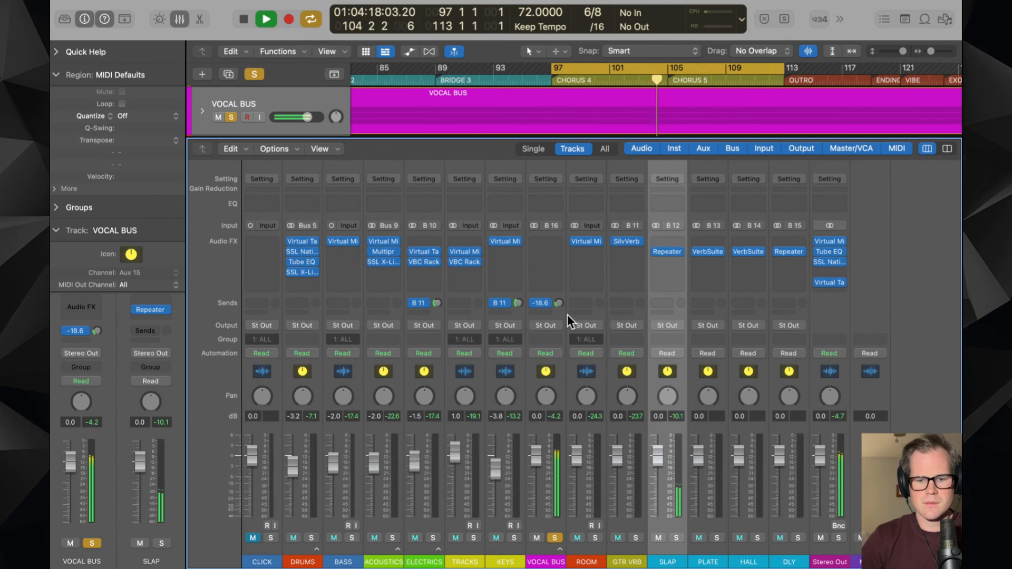
- Add a Bus 13 (PLATE) send on VOCAL BUS and raise its send level during soloed playback
click(539, 309)
mouse_move(545, 328)
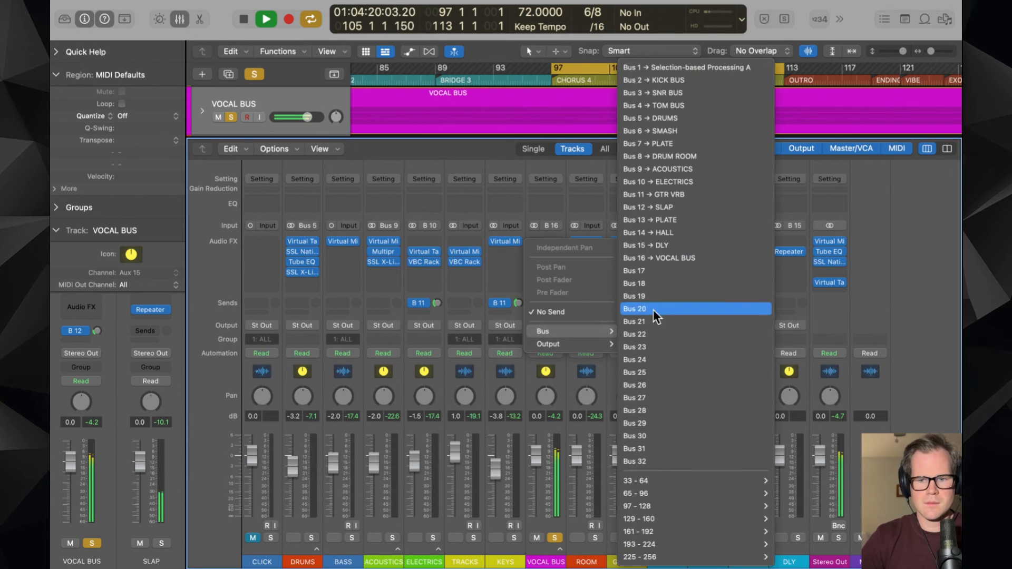
click(683, 223)
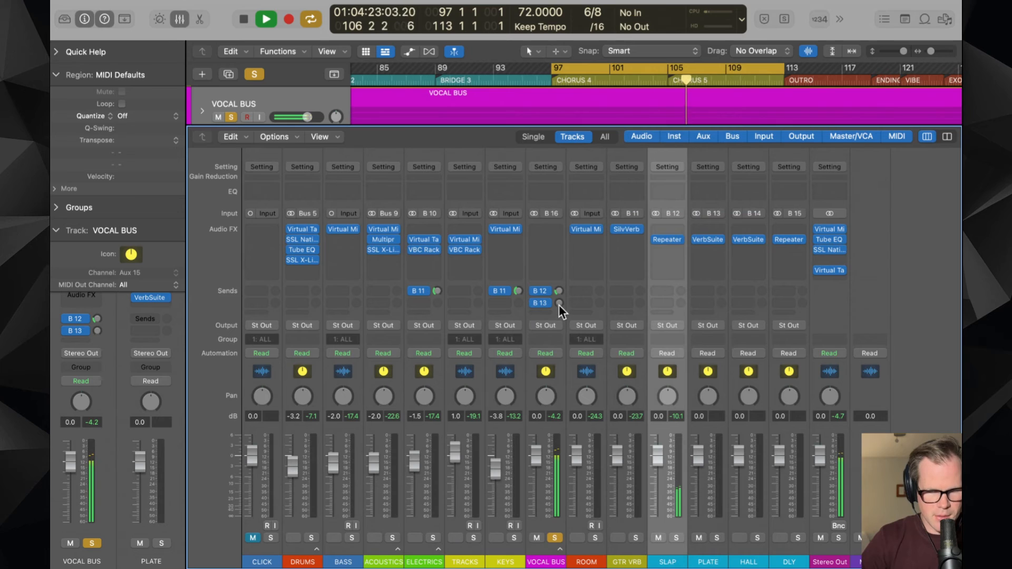
drag(557, 263, 559, 270)
- Add a Bus 15 (DLY) send on VOCAL BUS, set its level to -15.1 dB, and unsolo the bus
click(544, 313)
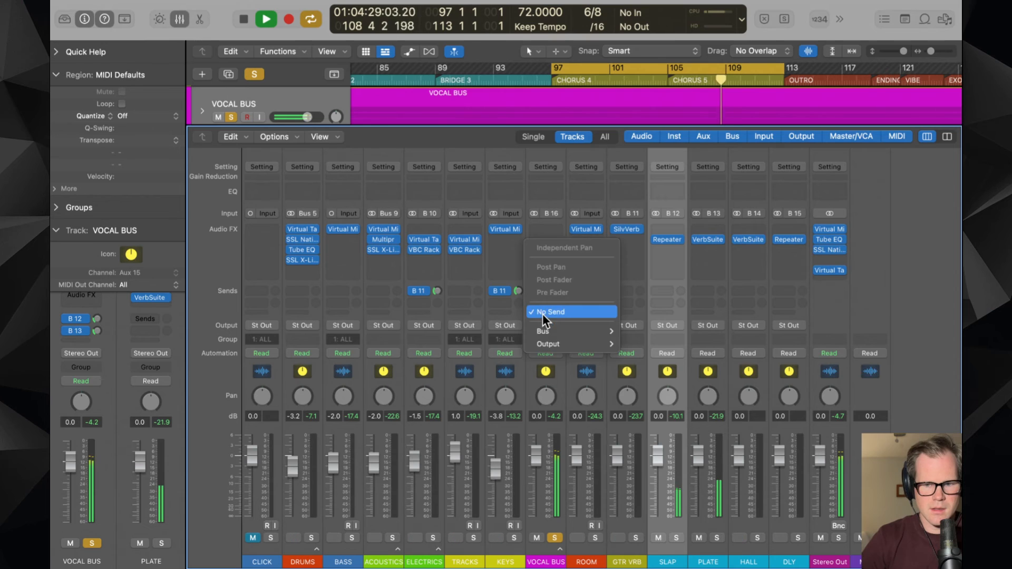
mouse_move(546, 331)
click(685, 245)
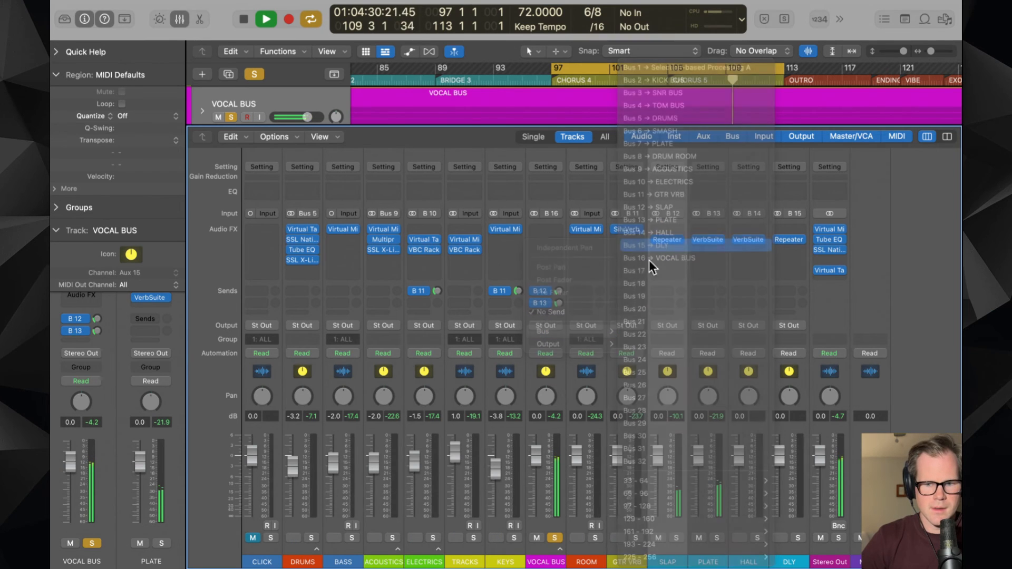
drag(559, 303, 559, 293)
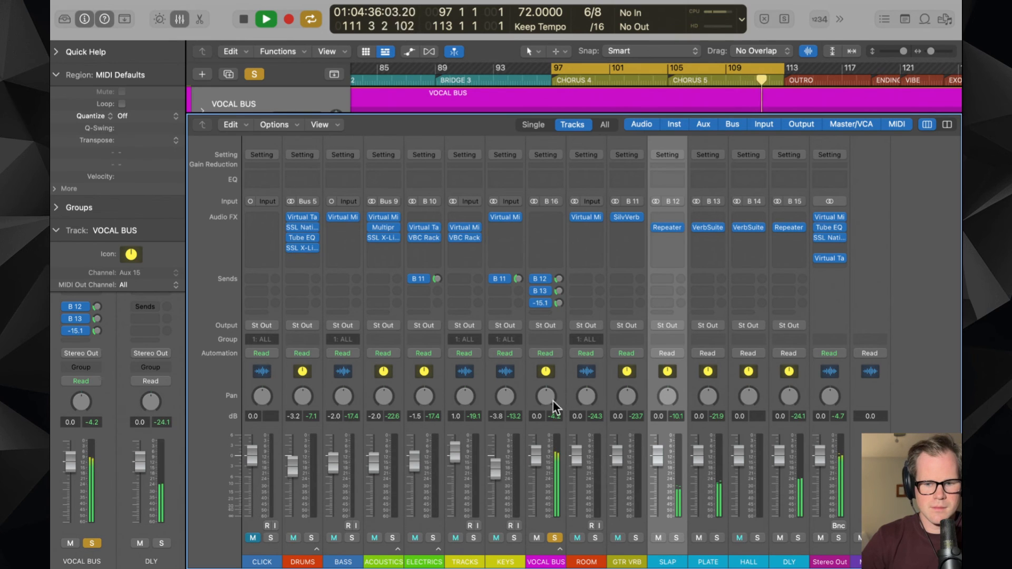
click(553, 537)
- Expand the VOCAL BUS stack and insert a mono Eiosis E2Deesser in the free slot below the Multipressor on Vocal 2
click(558, 549)
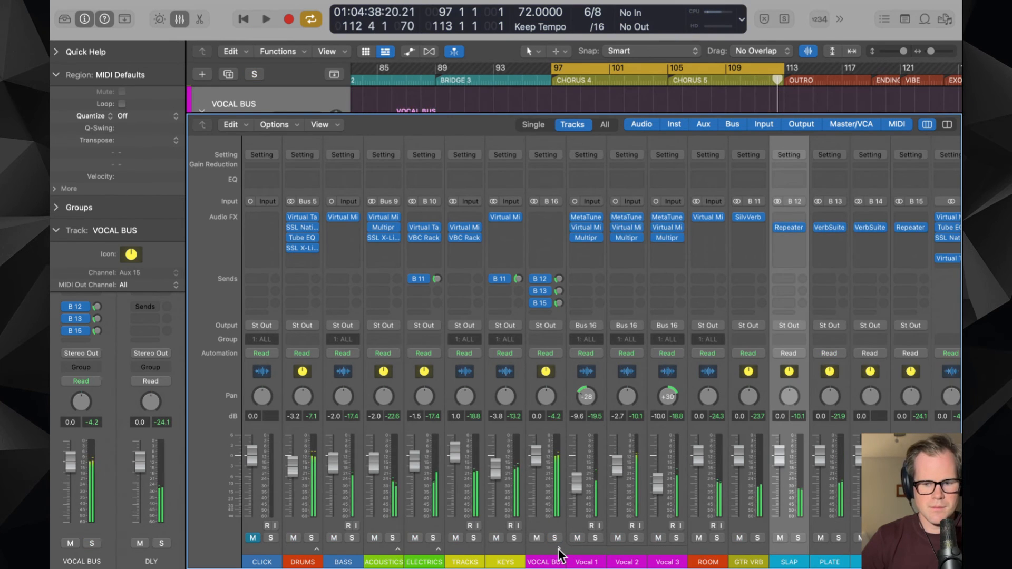
click(634, 249)
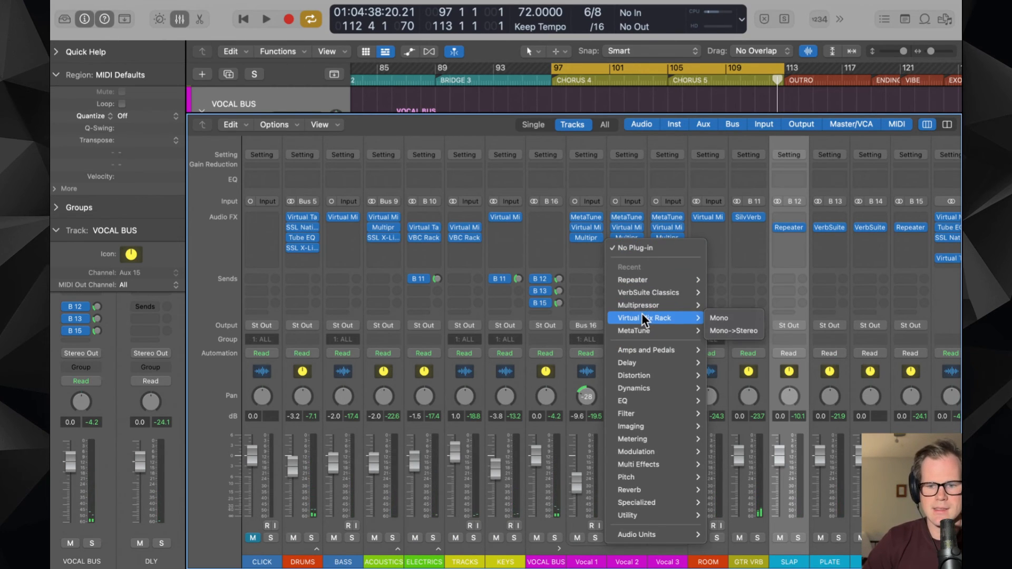
mouse_move(676, 533)
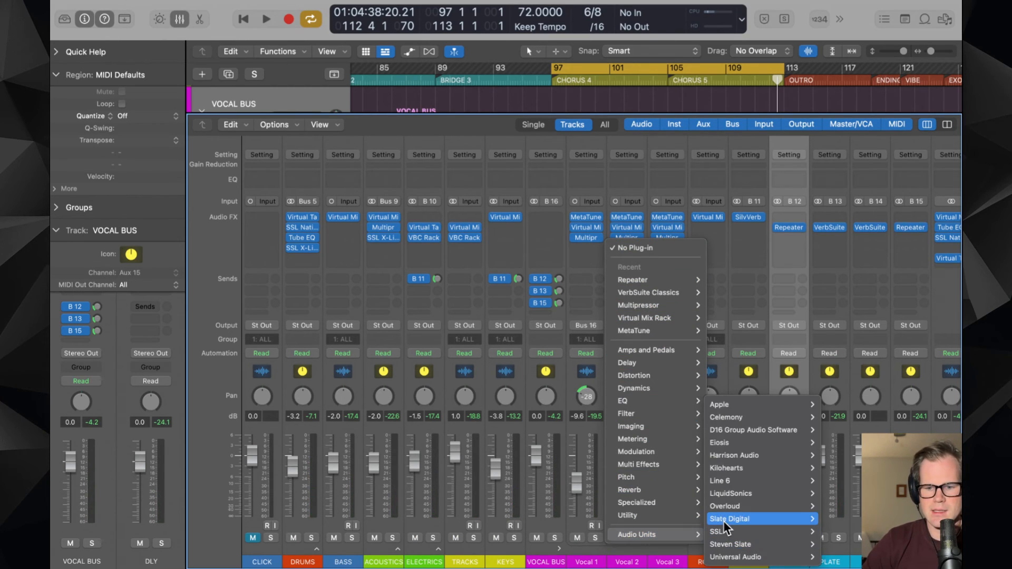
mouse_move(723, 520)
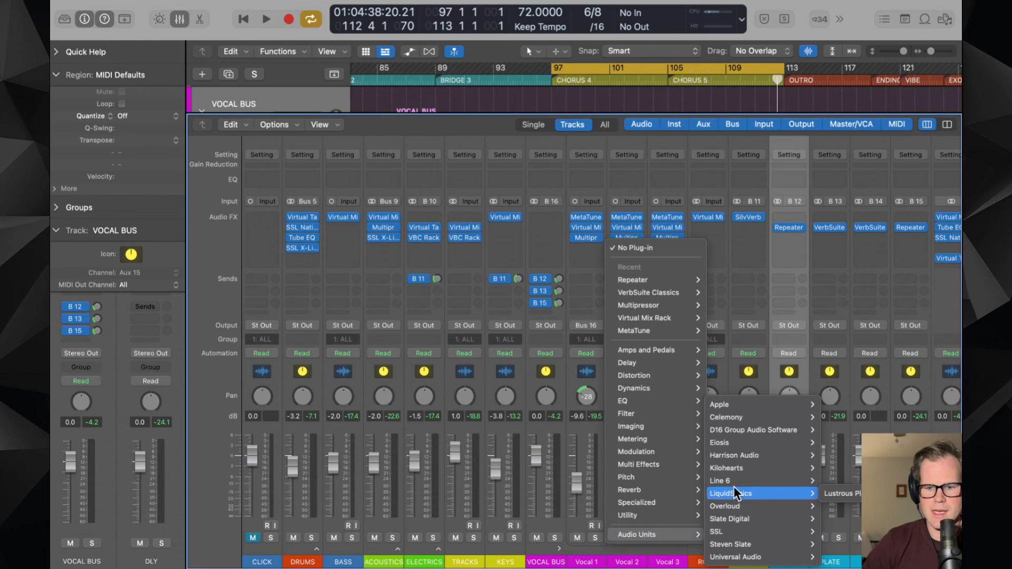
mouse_move(735, 444)
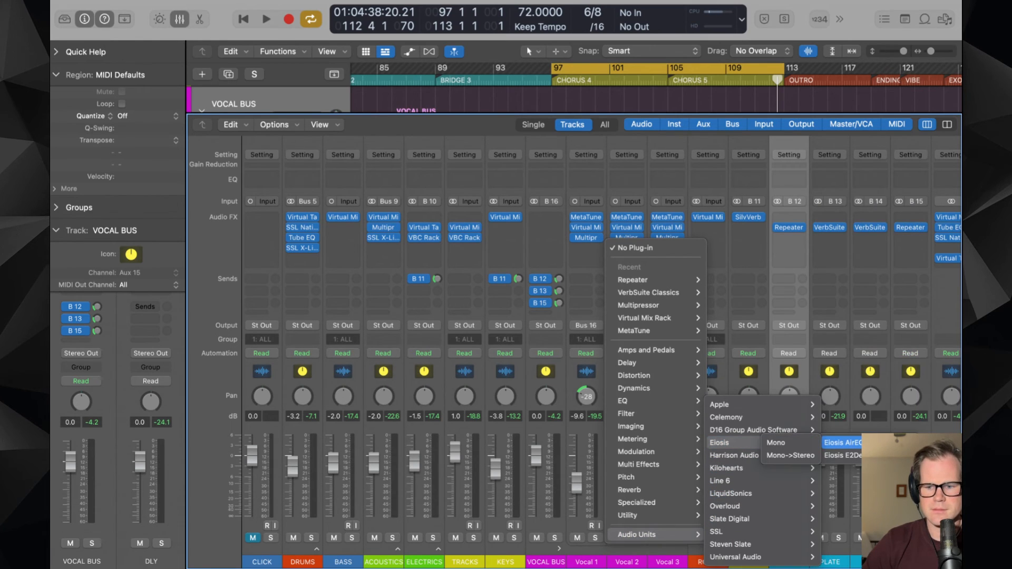
mouse_move(843, 455)
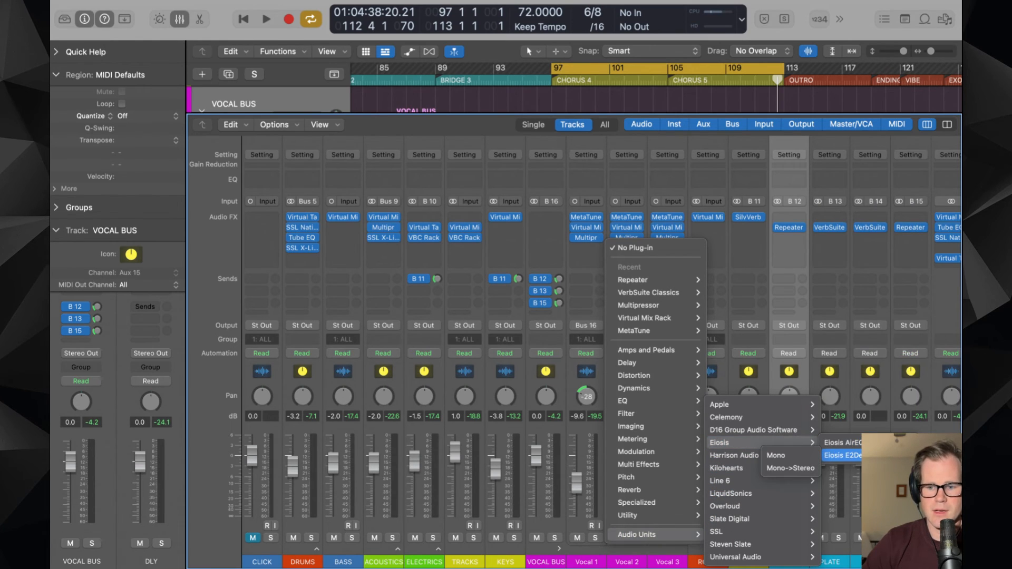
click(806, 457)
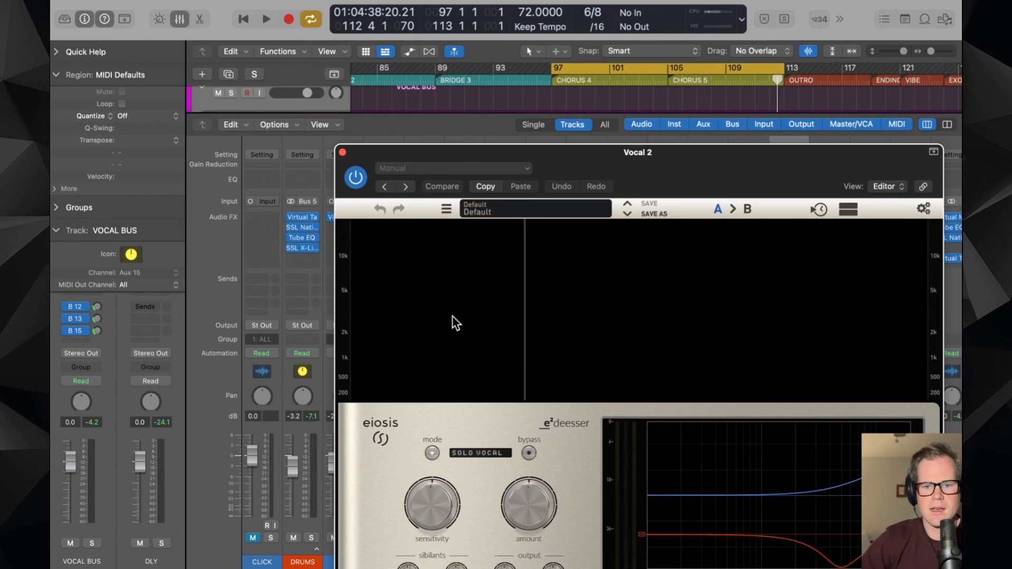
- Load the Zero Reset preset from the Classic De-essing category in Vocal 2's E2Deesser
drag(694, 174, 523, 128)
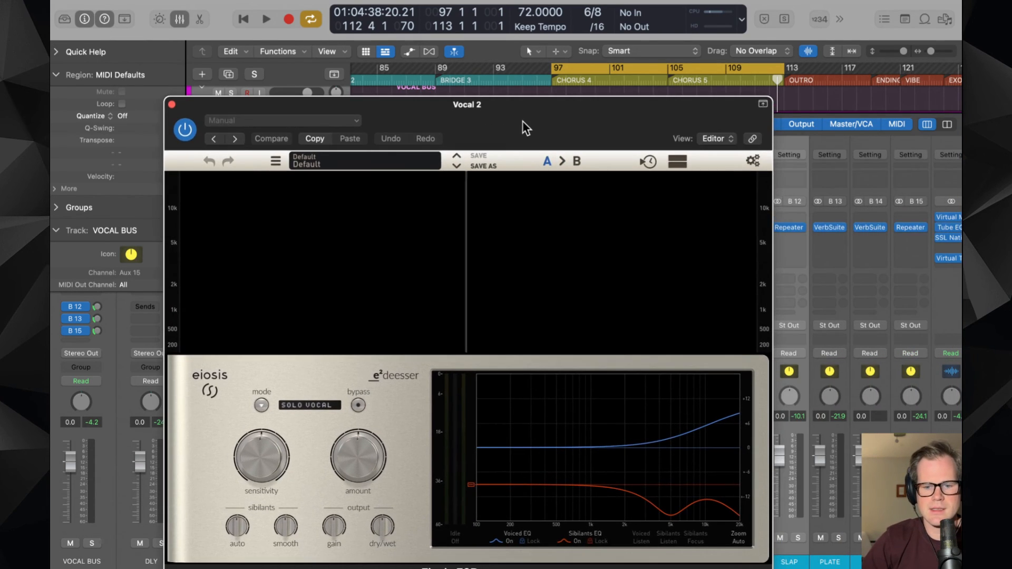
click(335, 160)
mouse_move(344, 276)
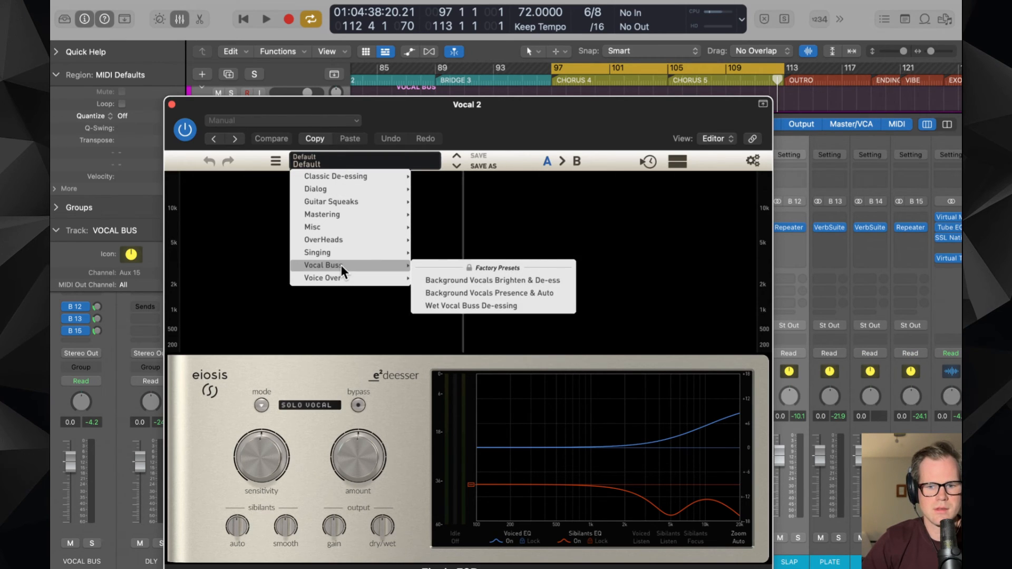
mouse_move(346, 177)
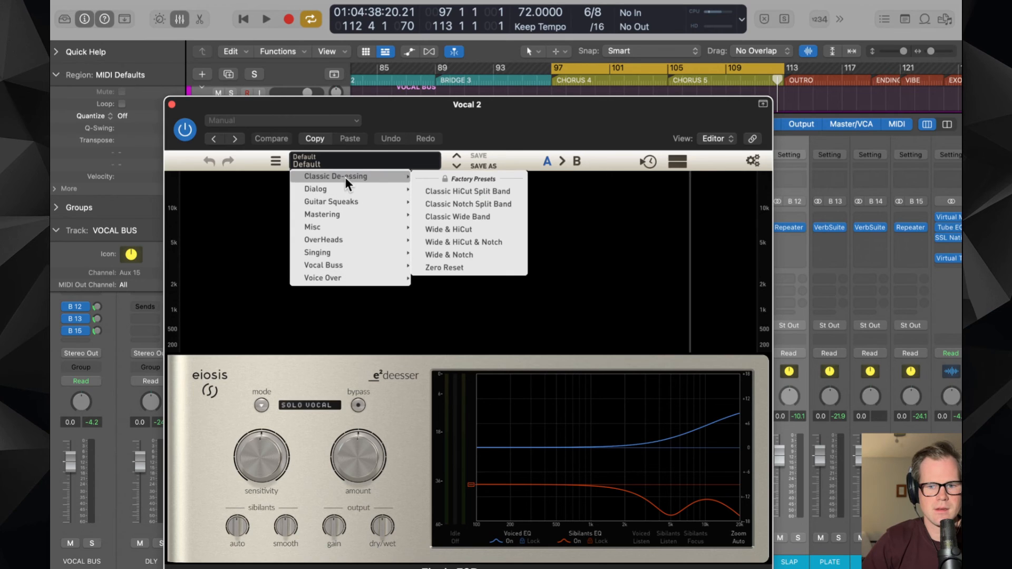
click(445, 267)
- Audition the chorus and shape a bell cut of about 3 dB between 5 and 10 kHz in the de-esser's Sibilants EQ
key(space)
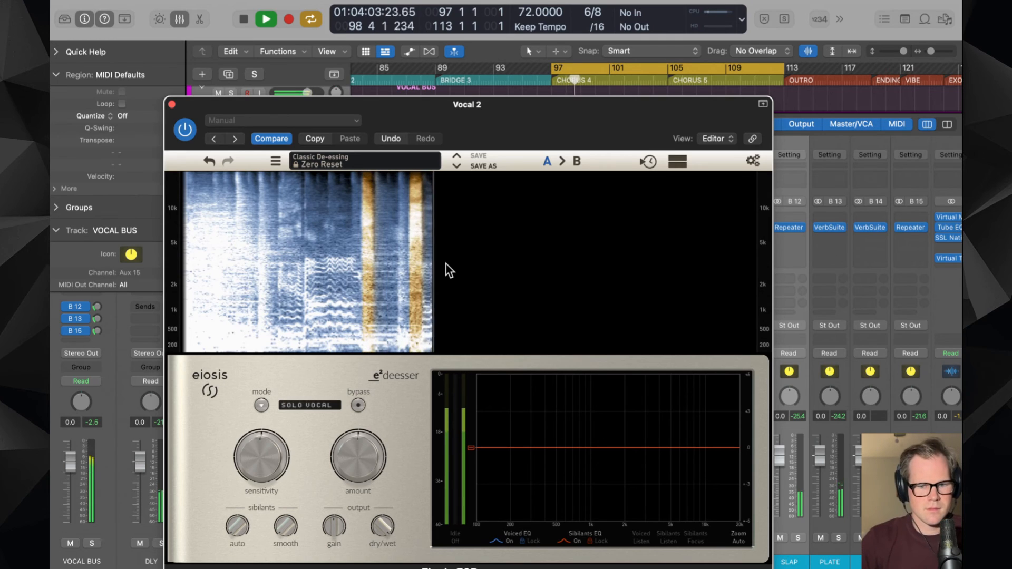
key(space)
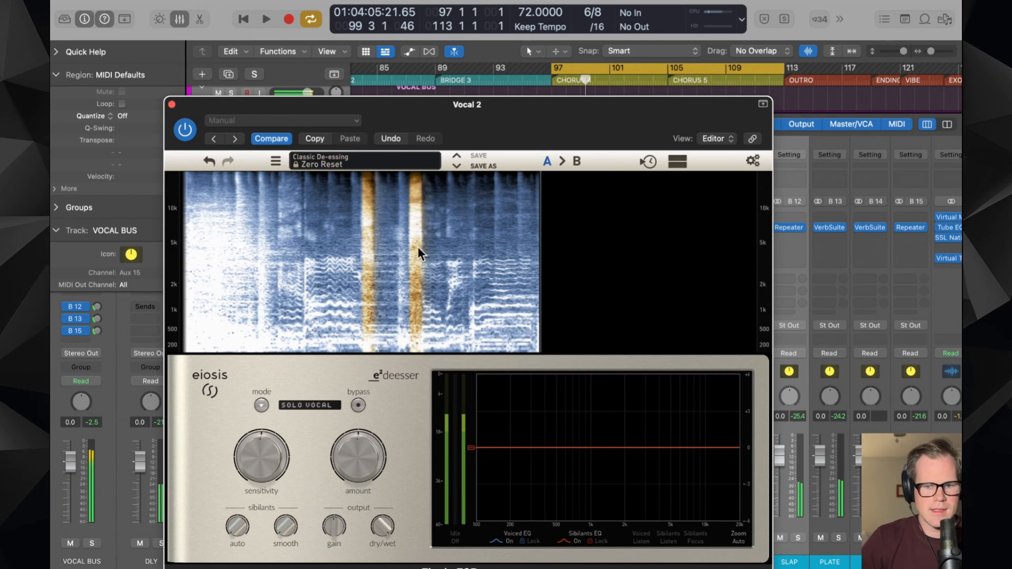
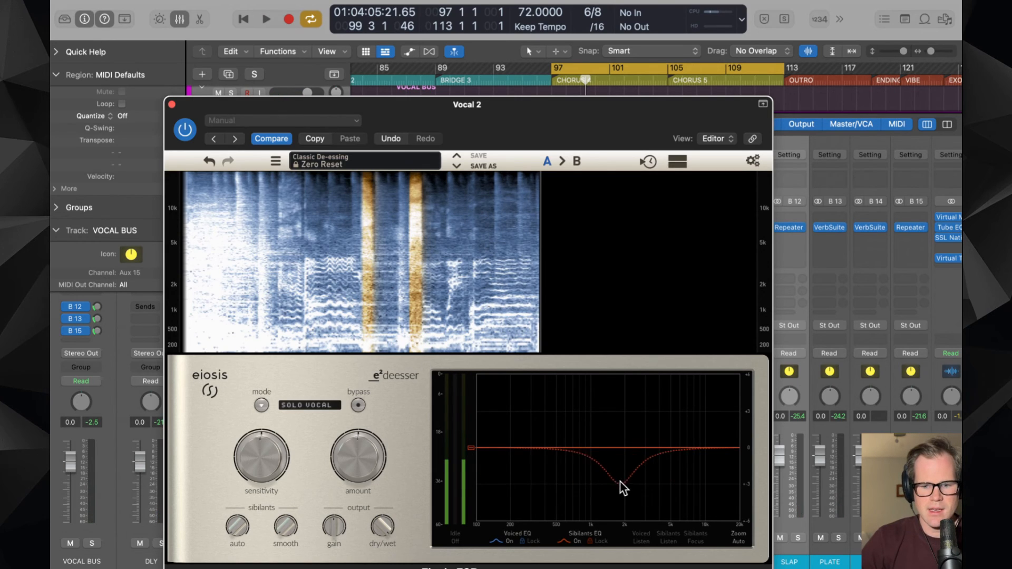
key(space)
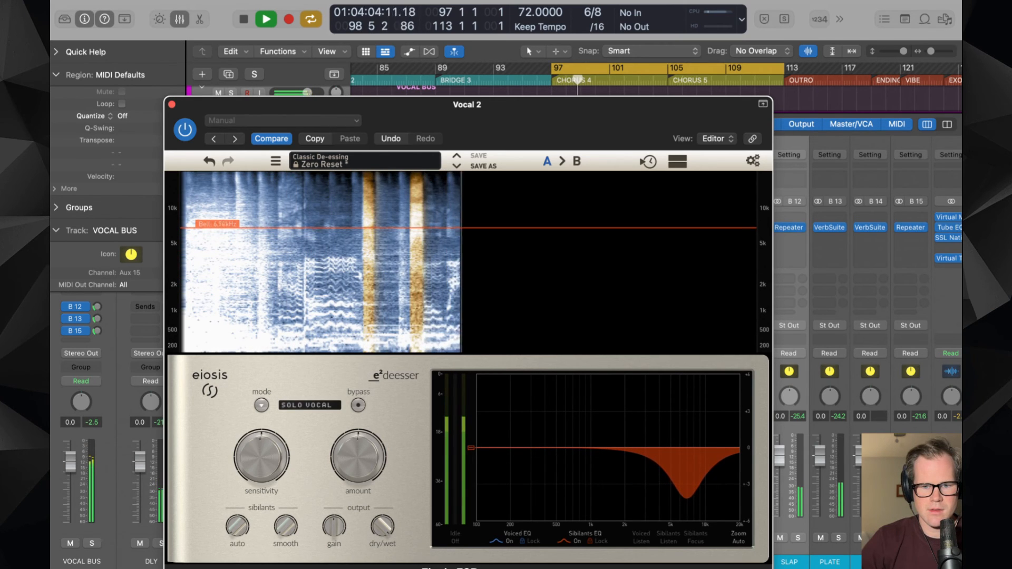
drag(685, 494, 682, 489)
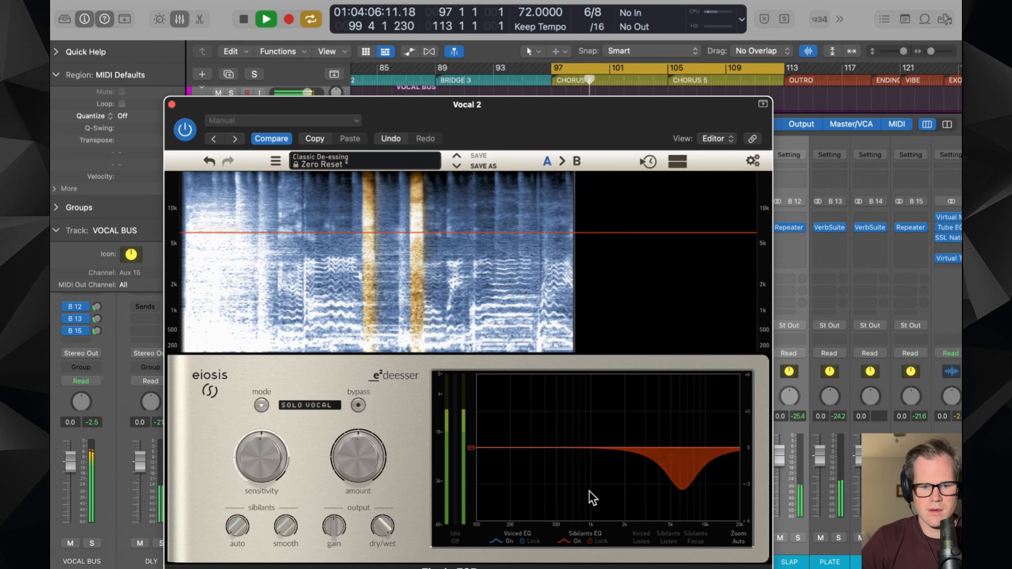
- Set the Vocal 2 de-esser's dry/wet to 75.7% and sensitivity to 46.2%, close the plug-in window, and stop playback
drag(390, 518, 391, 533)
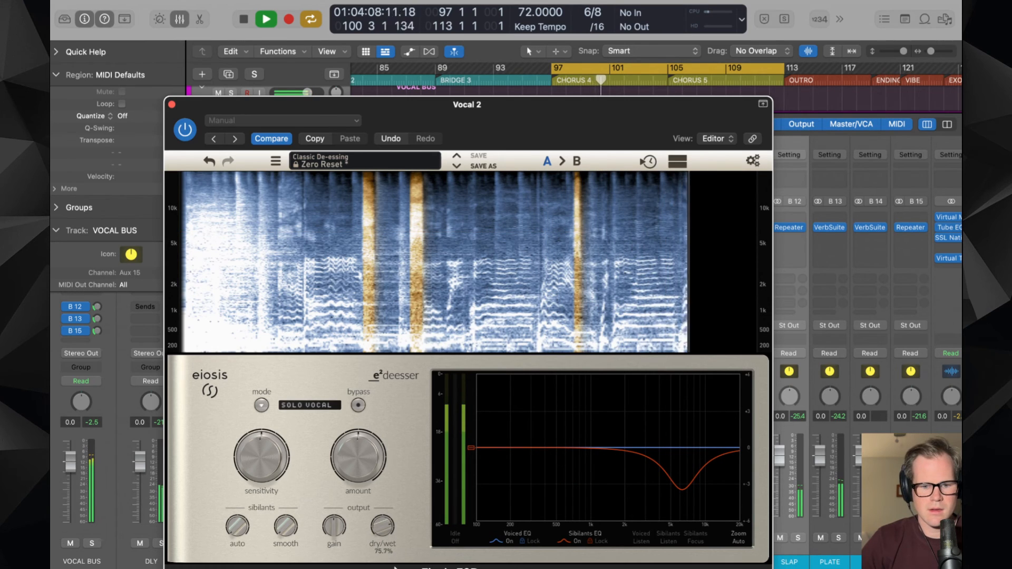
drag(266, 465, 268, 476)
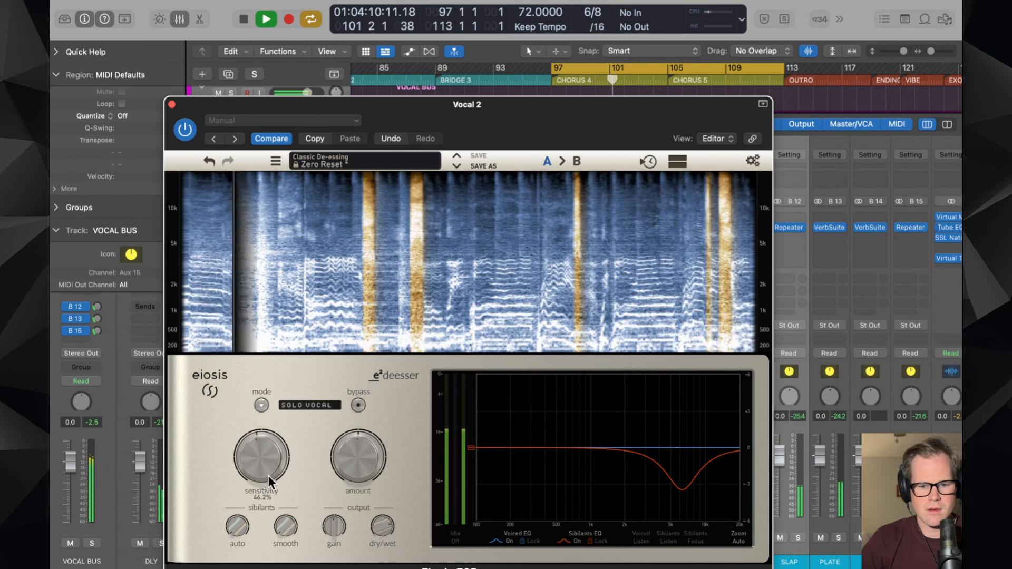
click(171, 104)
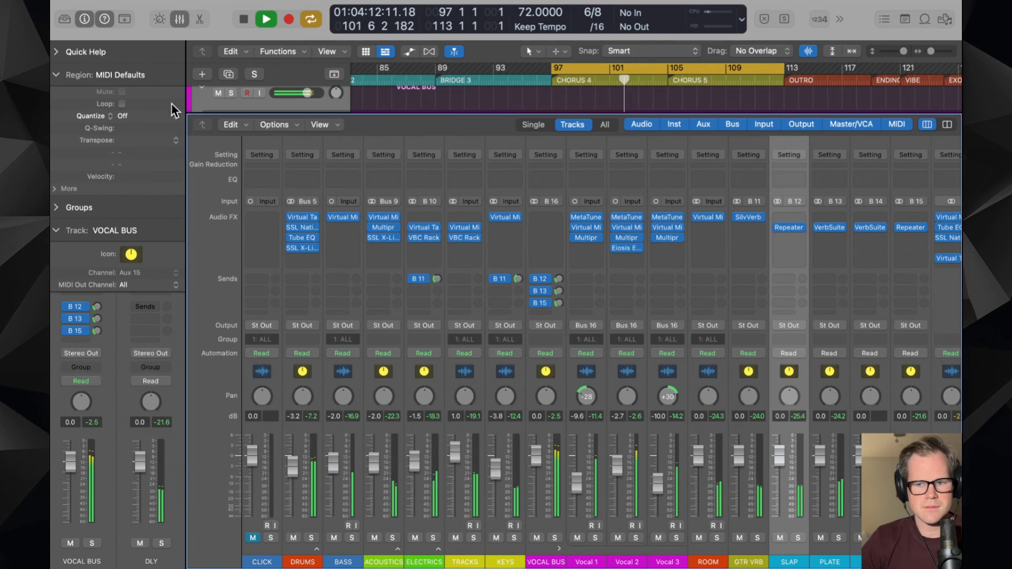
key(space)
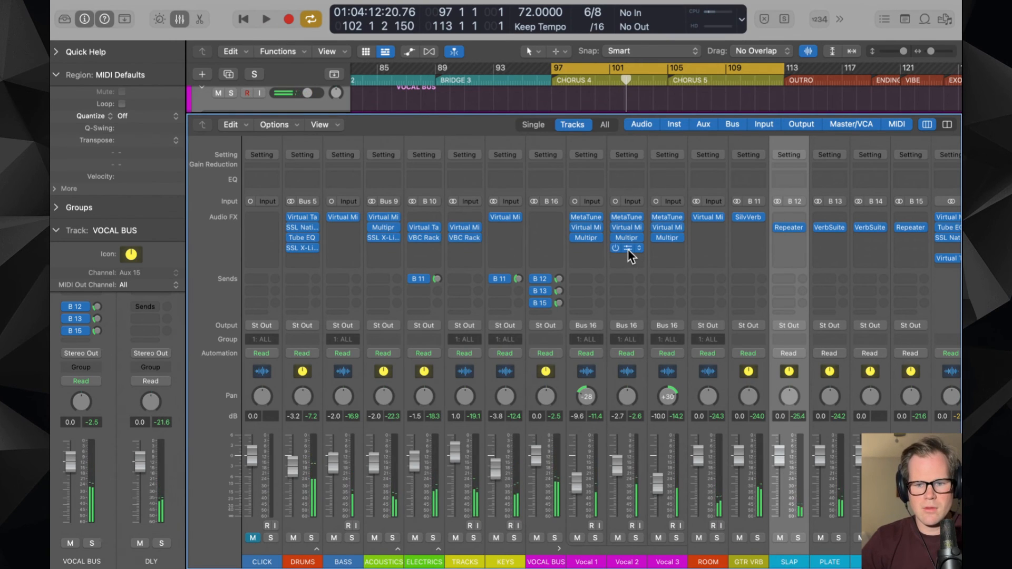
- Copy the Vocal 2 E2Deesser with its settings to Vocal 1 and Vocal 3, resume playback, and close the plug-in windows
click(592, 248)
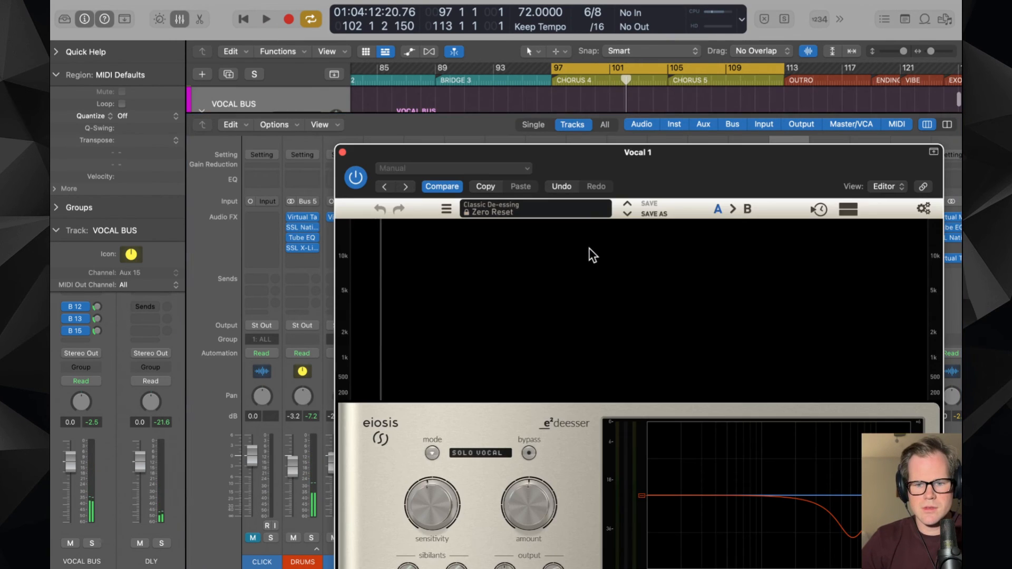
click(342, 153)
drag(588, 248, 651, 247)
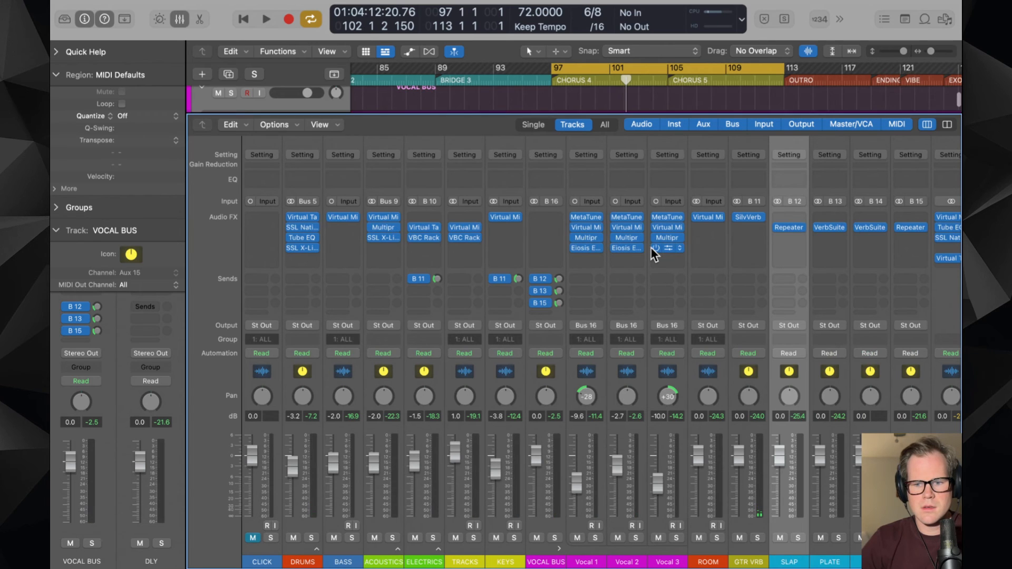
click(652, 247)
key(space)
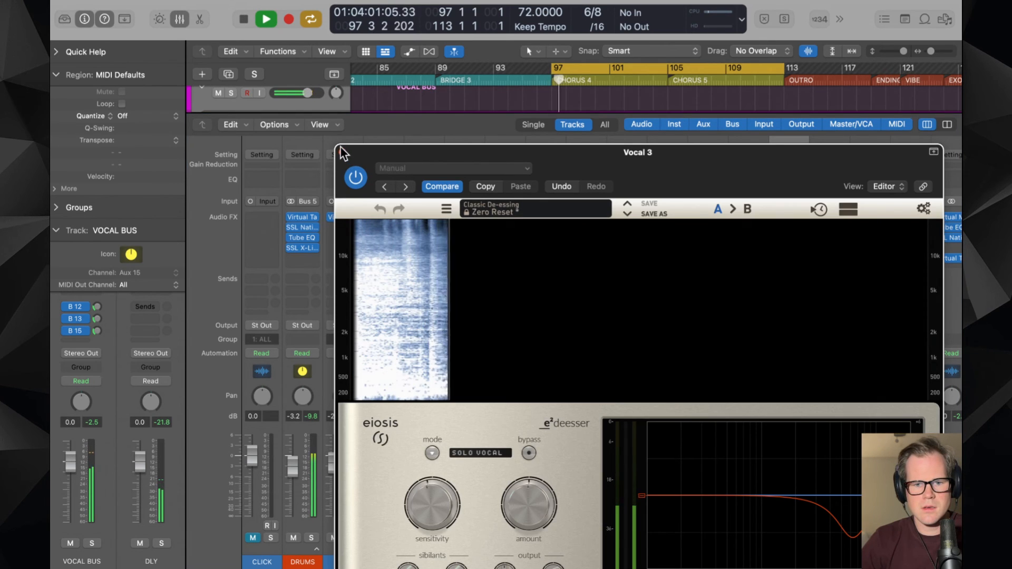
click(342, 152)
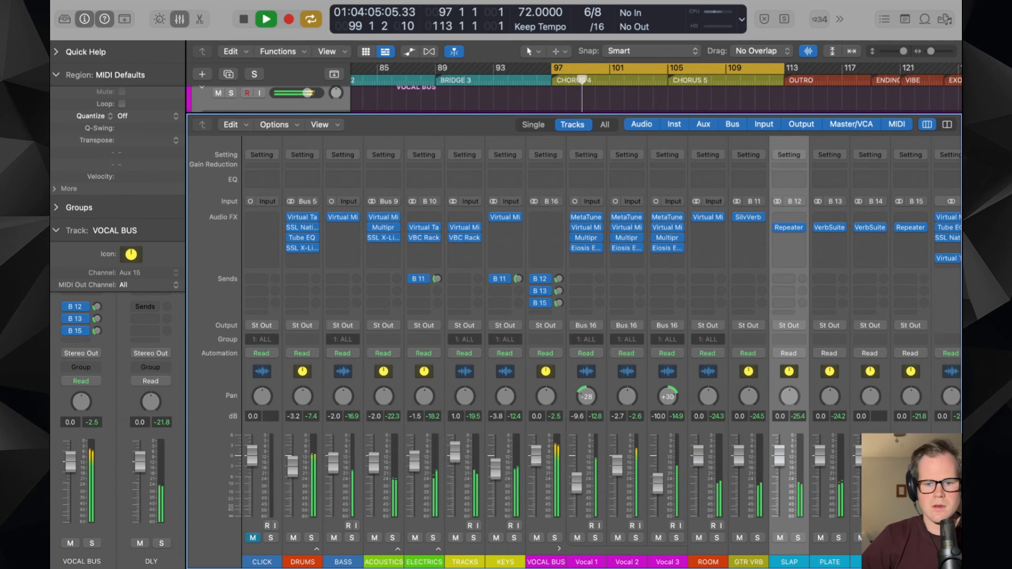
- Lower the VOCAL BUS fader to -1.0 dB during playback
drag(539, 463, 539, 466)
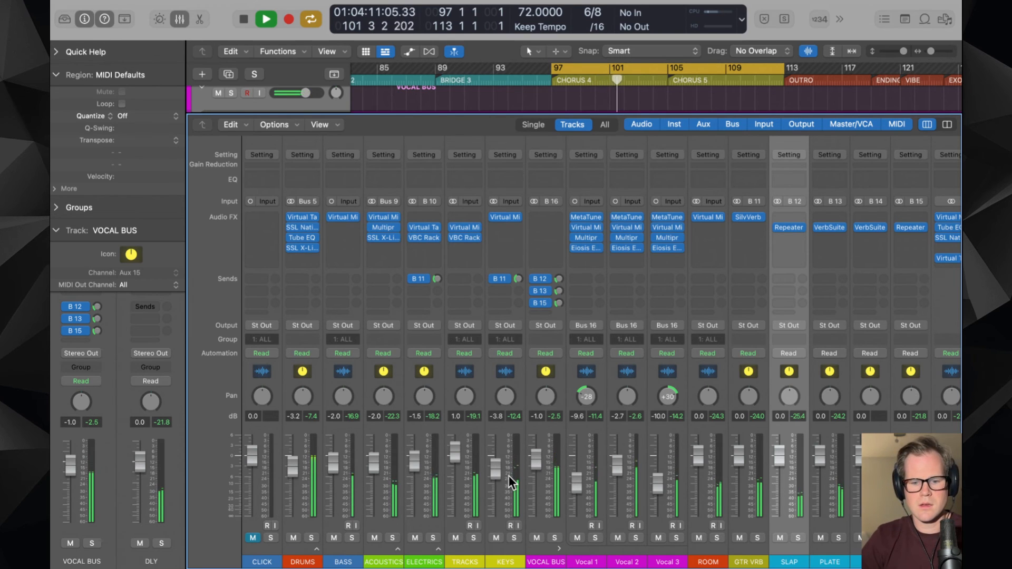
- Adjust the Virtual MixBuss input level in the Stereo Out's Virtual Mix Rack and close the plug-in window
scroll(508, 475, right, 3)
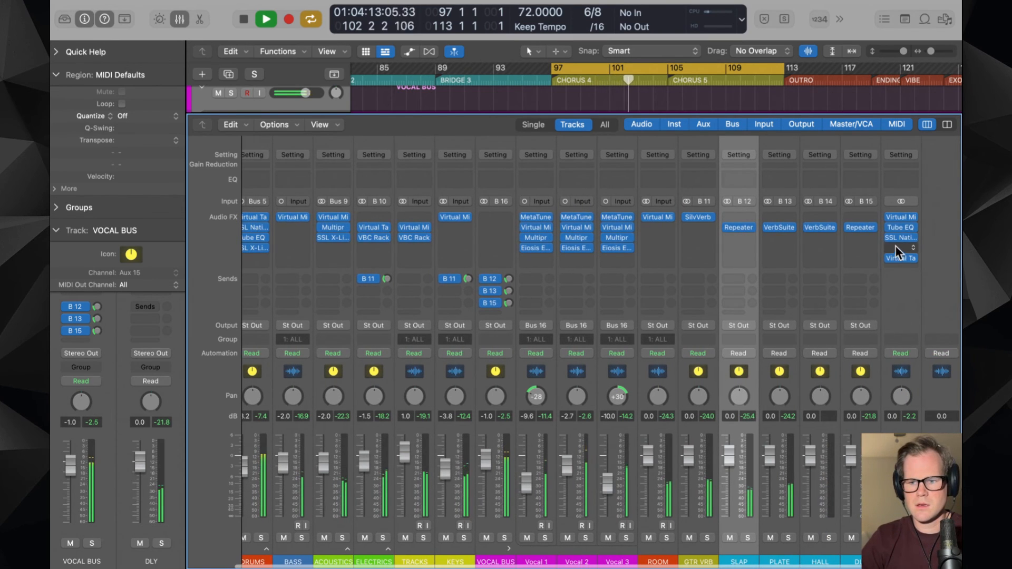
click(899, 218)
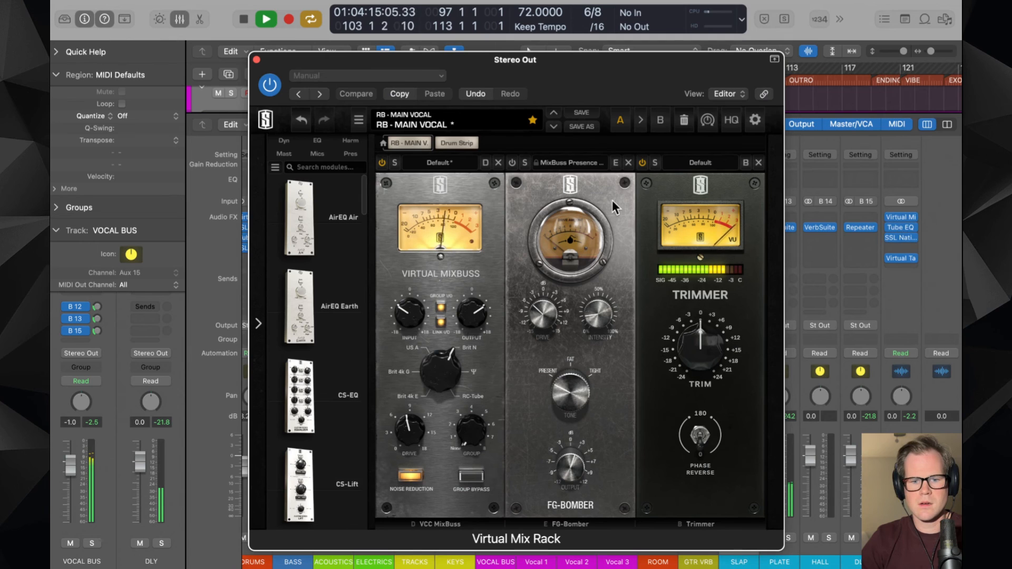
drag(403, 312, 406, 321)
click(257, 59)
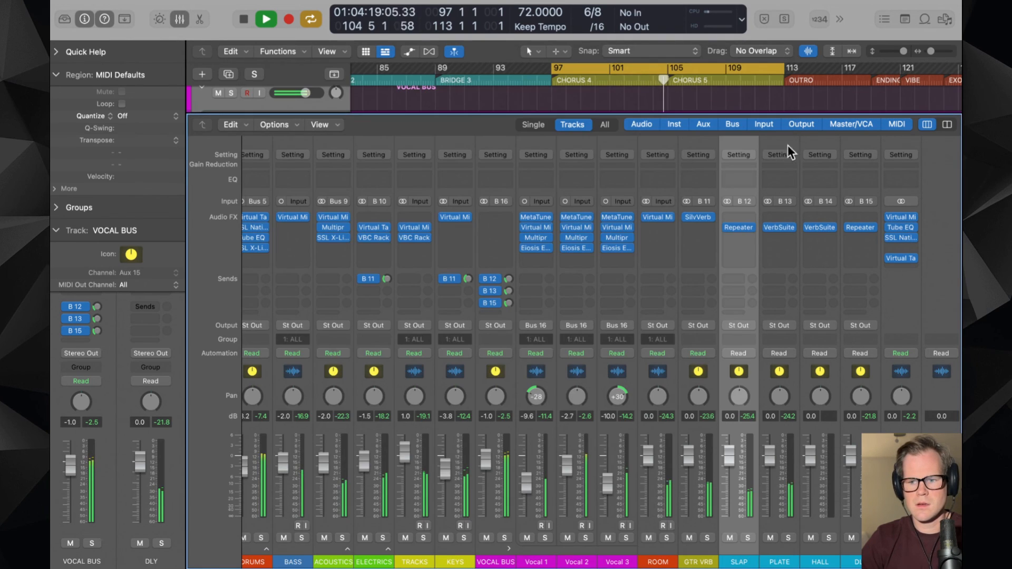
- Raise the Stereo Out bus compressor's threshold to 11.6 dB, slow its attack, close the plug-in window, and stop playback
click(900, 235)
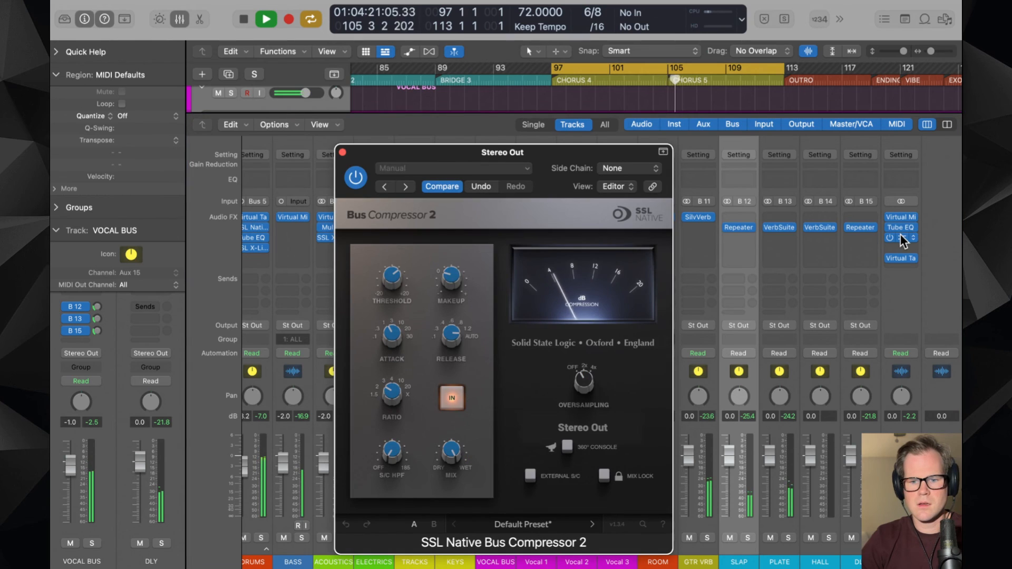
key(space)
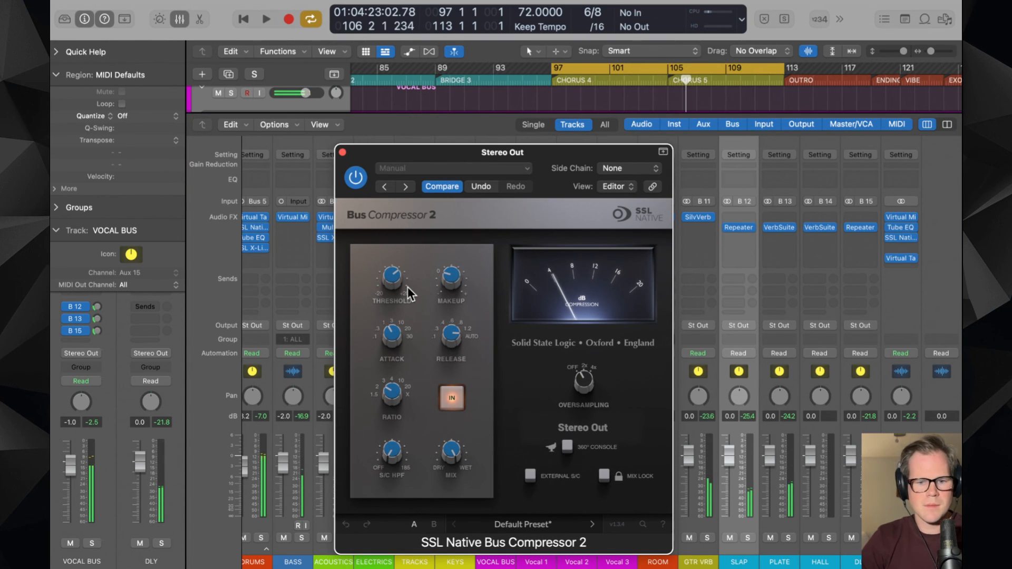
mouse_move(399, 285)
drag(391, 283, 392, 272)
key(space)
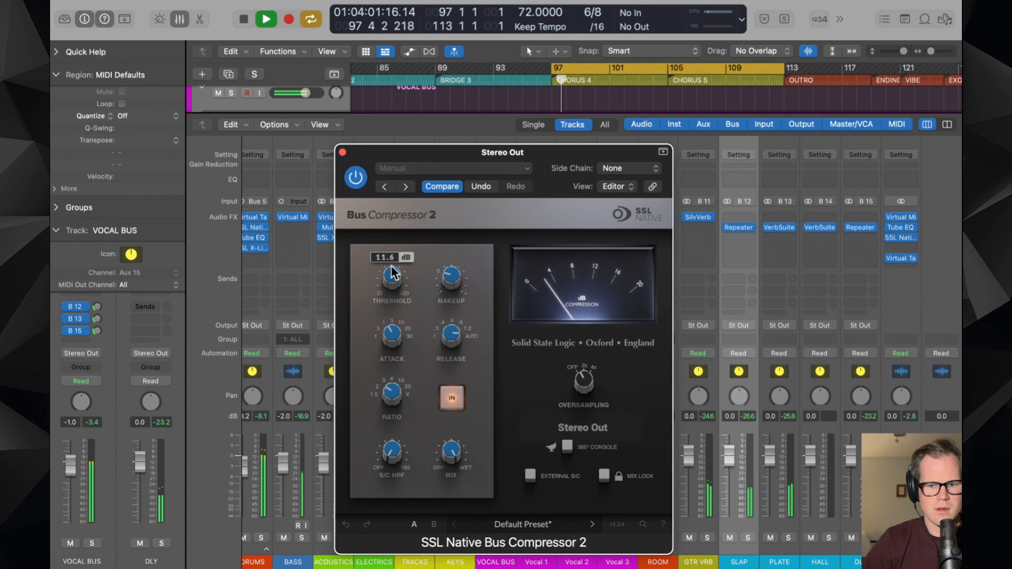
drag(391, 332, 390, 305)
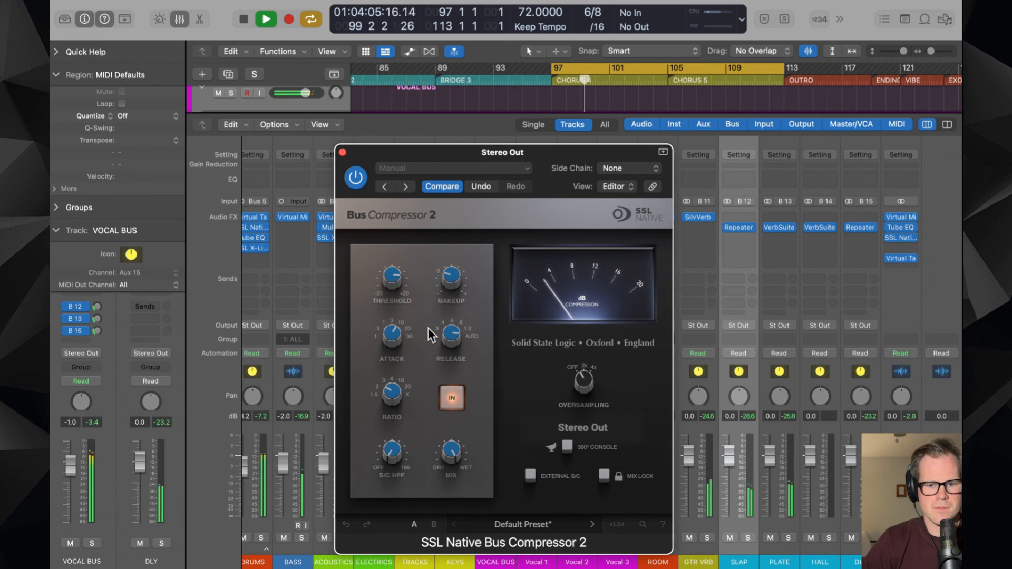
click(342, 153)
key(space)
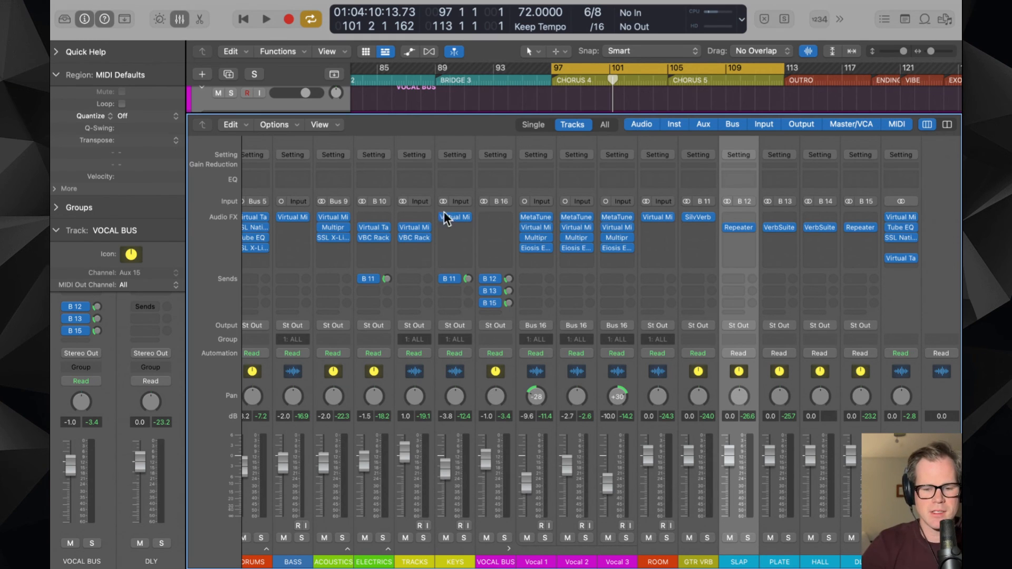
- Collapse the VOCAL BUS track stack, lower its fader to -2.5 dB during playback, and stop playback
key(space)
click(509, 548)
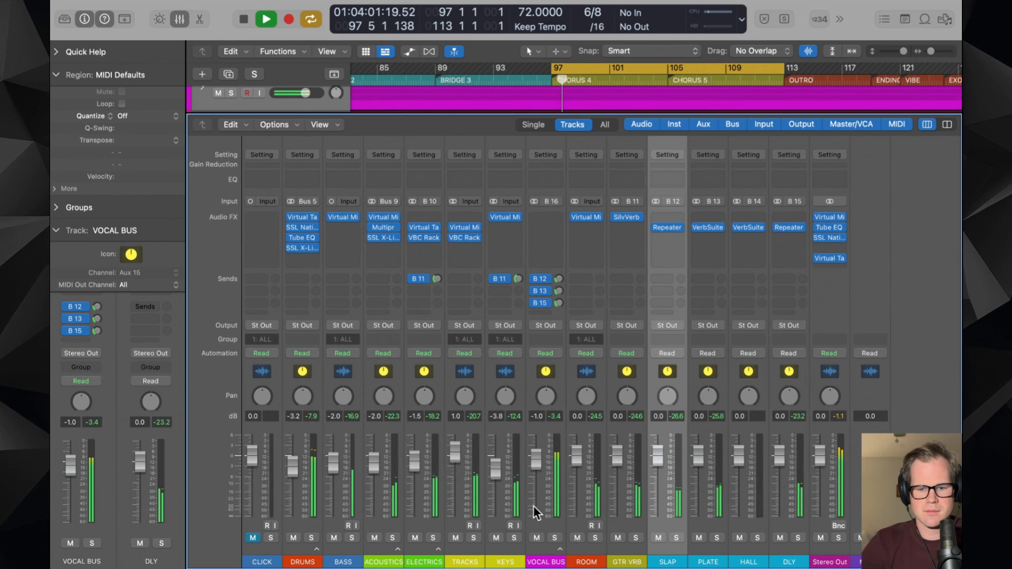
drag(538, 462, 542, 467)
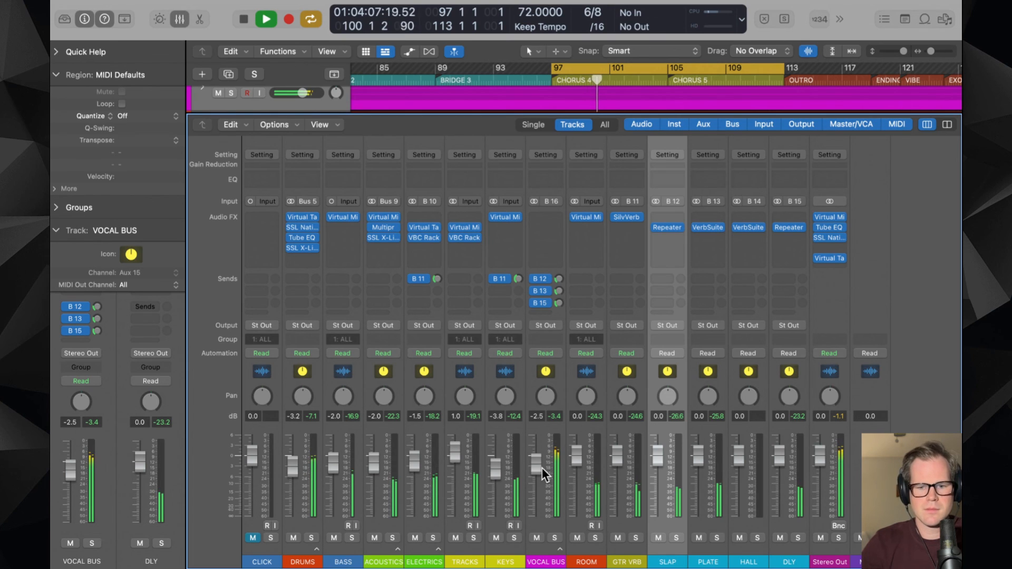
key(space)
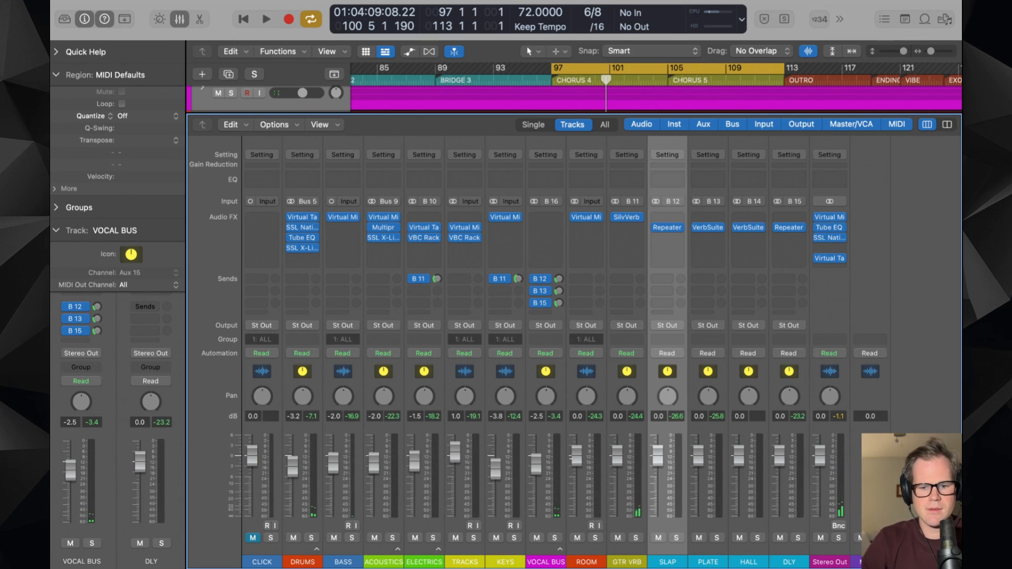
- Lower the ROOM fader to -6.2 dB during playback, checking the track muted, unmuted and soloed
mouse_move(571, 460)
mouse_down()
mouse_move(578, 484)
mouse_move(576, 472)
mouse_up()
key(space)
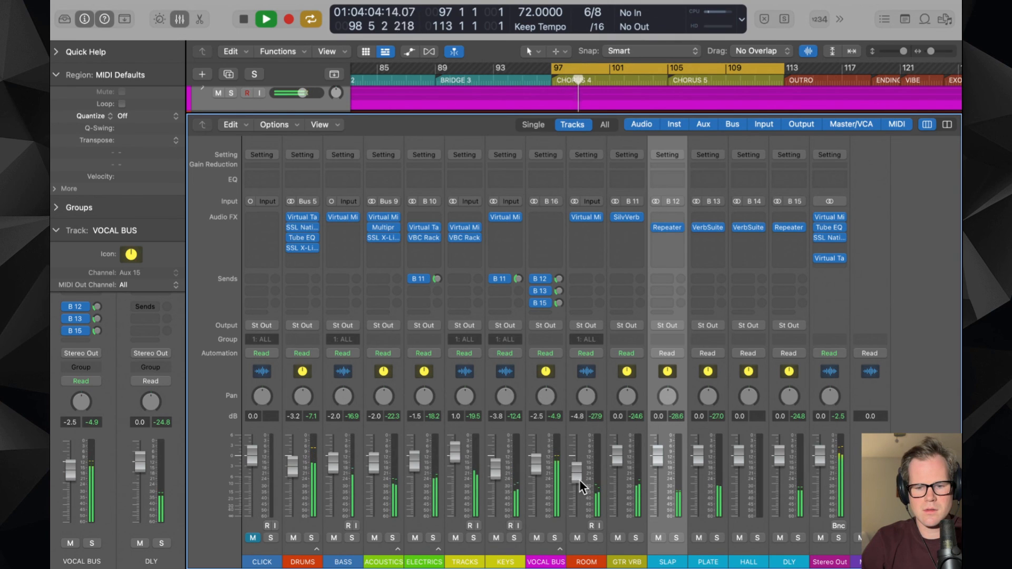
click(578, 537)
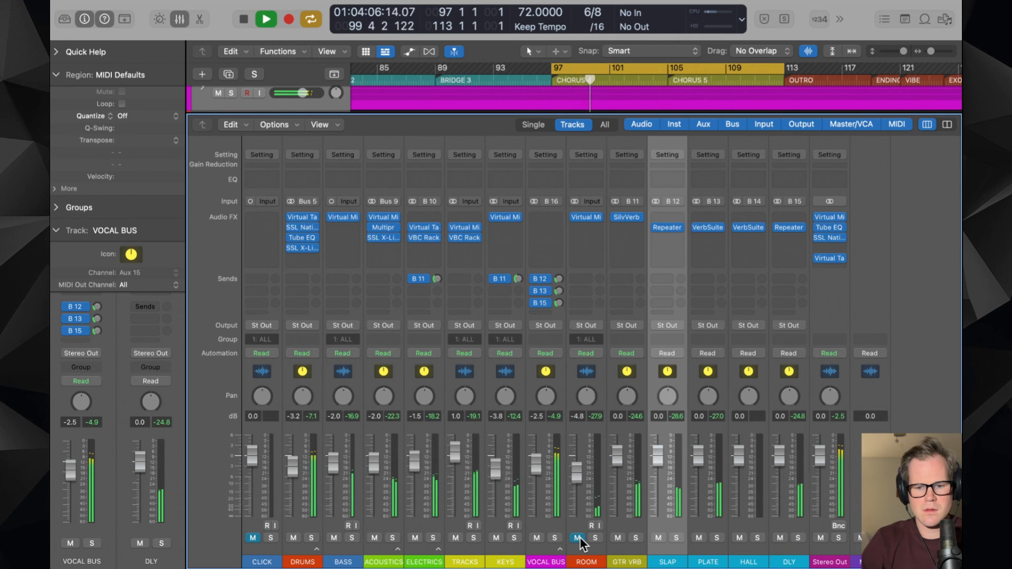
click(579, 535)
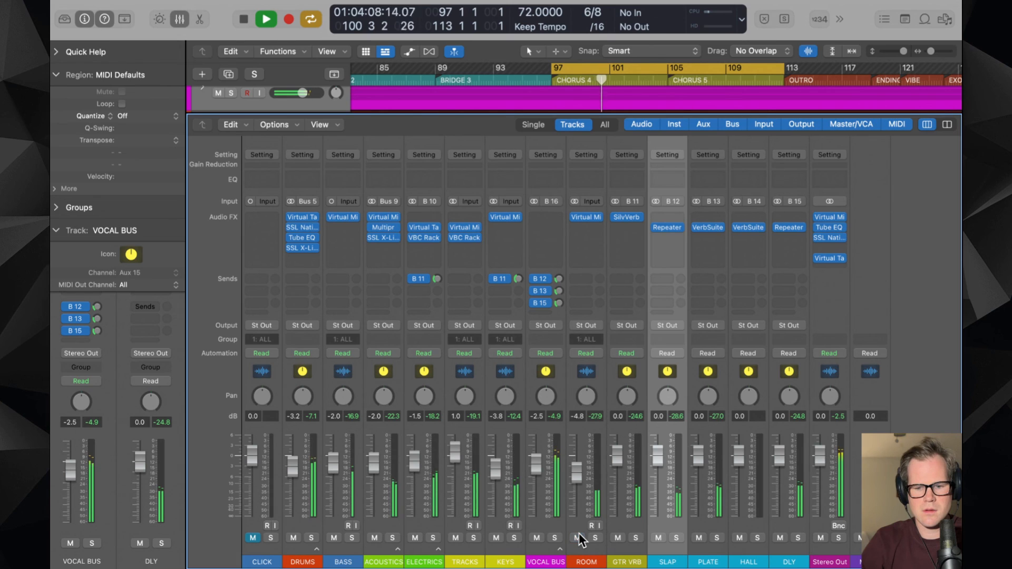
drag(577, 484, 578, 486)
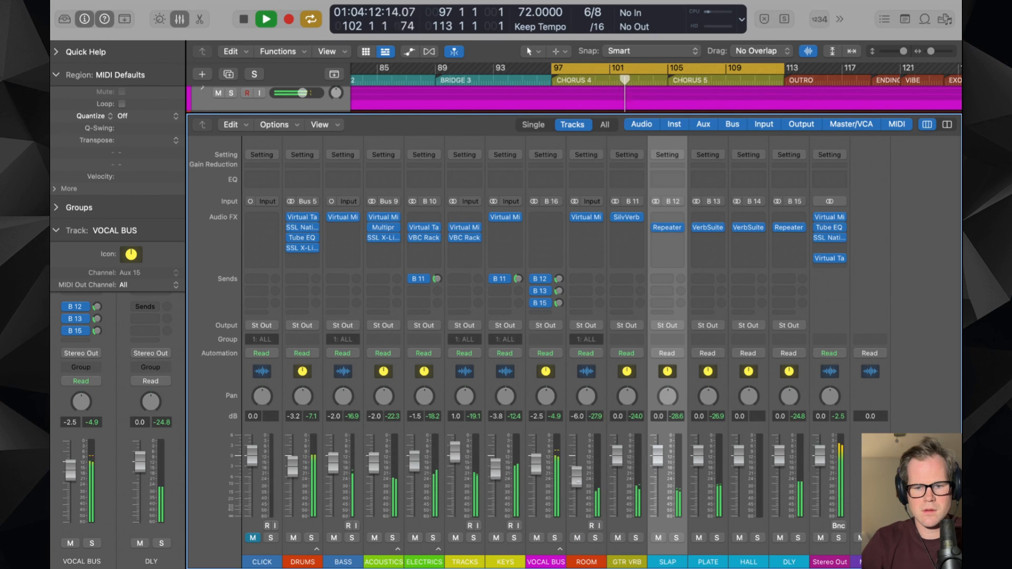
click(594, 537)
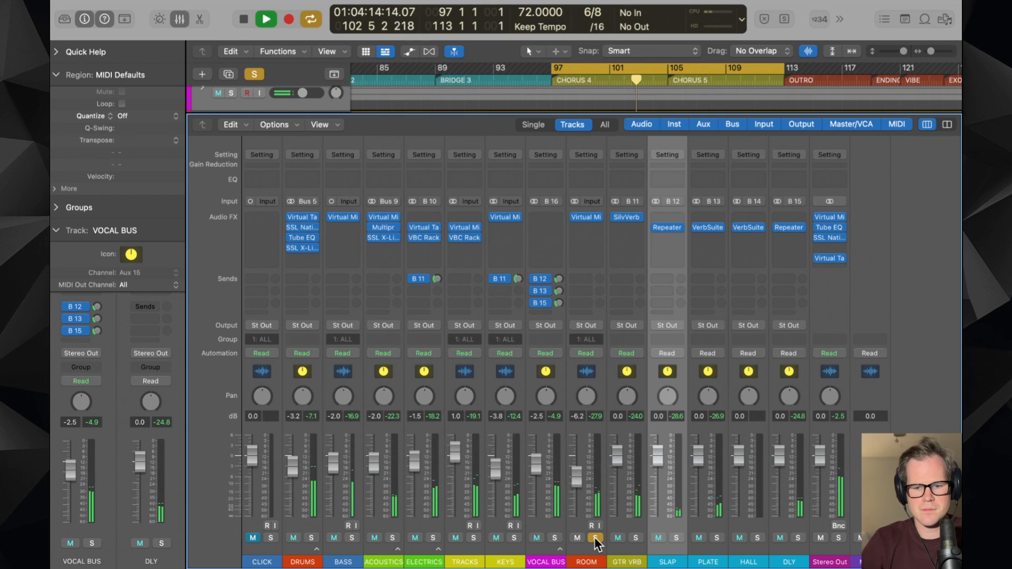
click(594, 536)
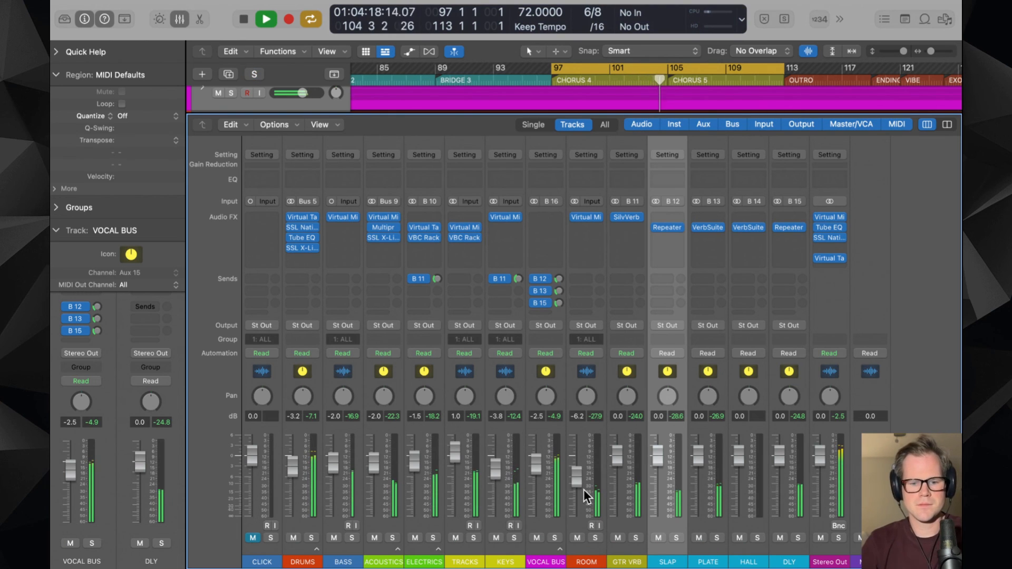
- Send ACOUSTICS to Bus 14 HALL at about -11.9 dB while soloed, check it in the full mix, and stop playback
click(392, 538)
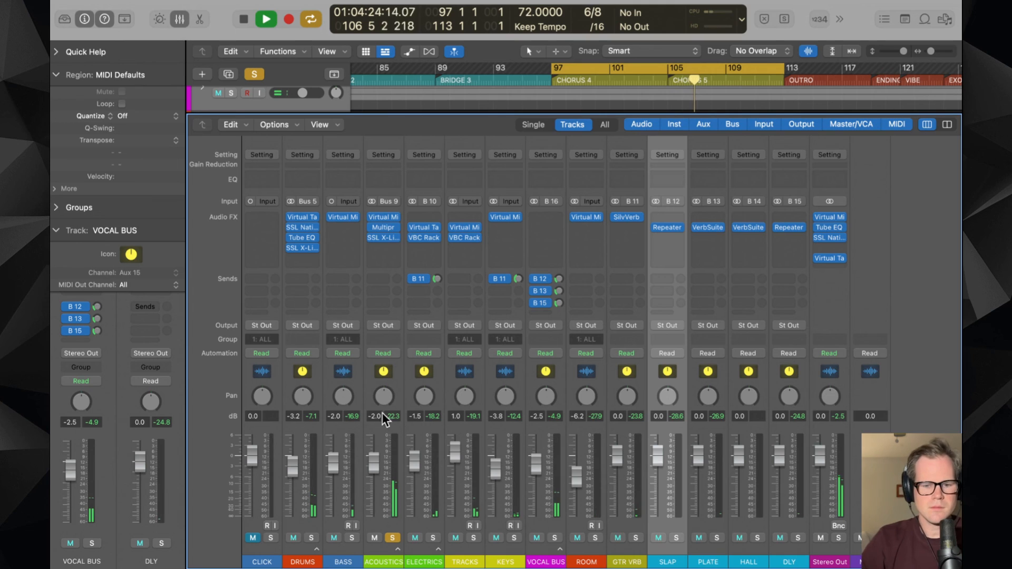
key(space)
click(381, 290)
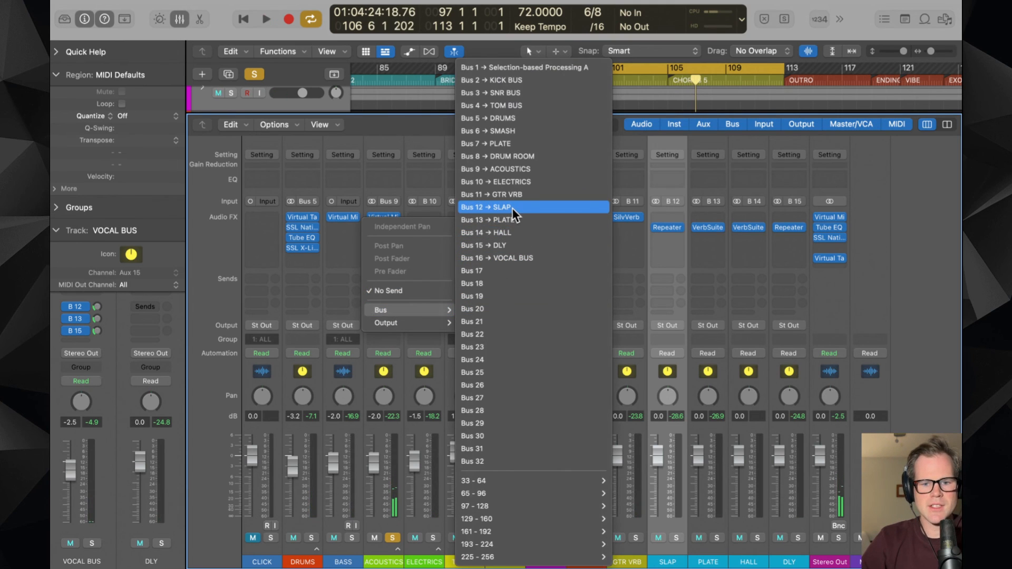
click(507, 233)
key(space)
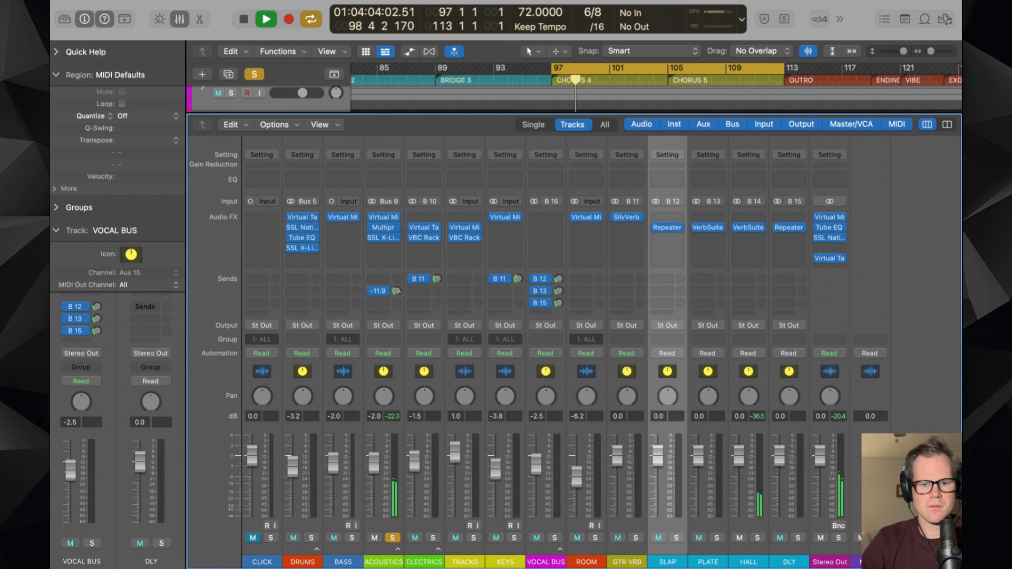
click(393, 538)
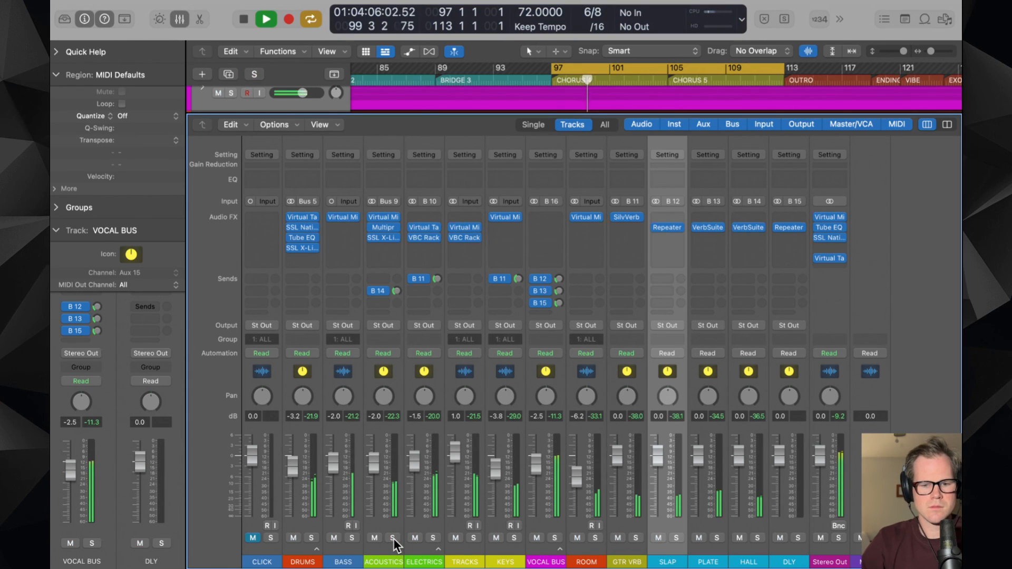
key(space)
- Set the cycle range from bar 90 to bar 119 in the arrangement and bring the mixer back
key(x)
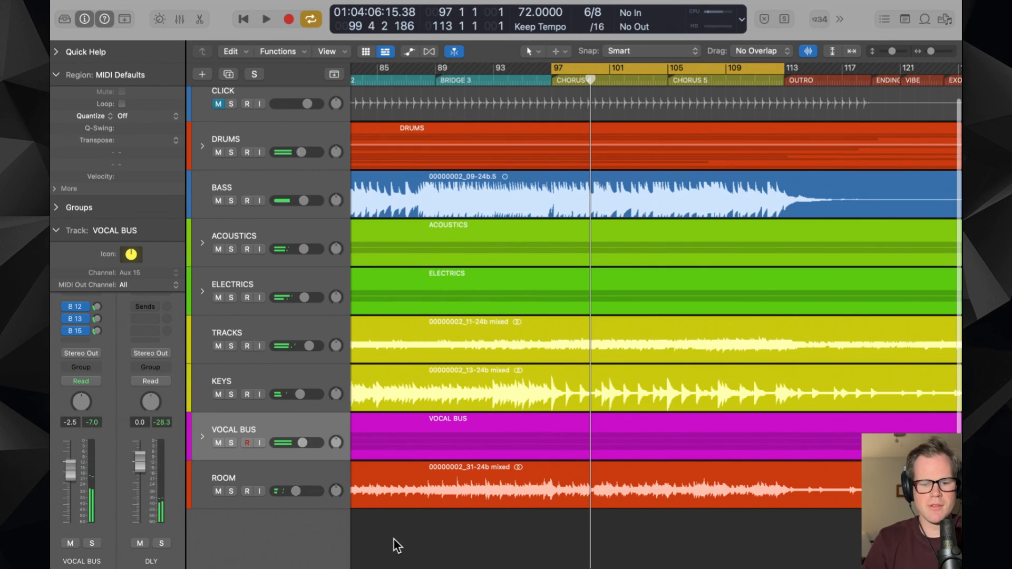
key(z)
key(super+Left)
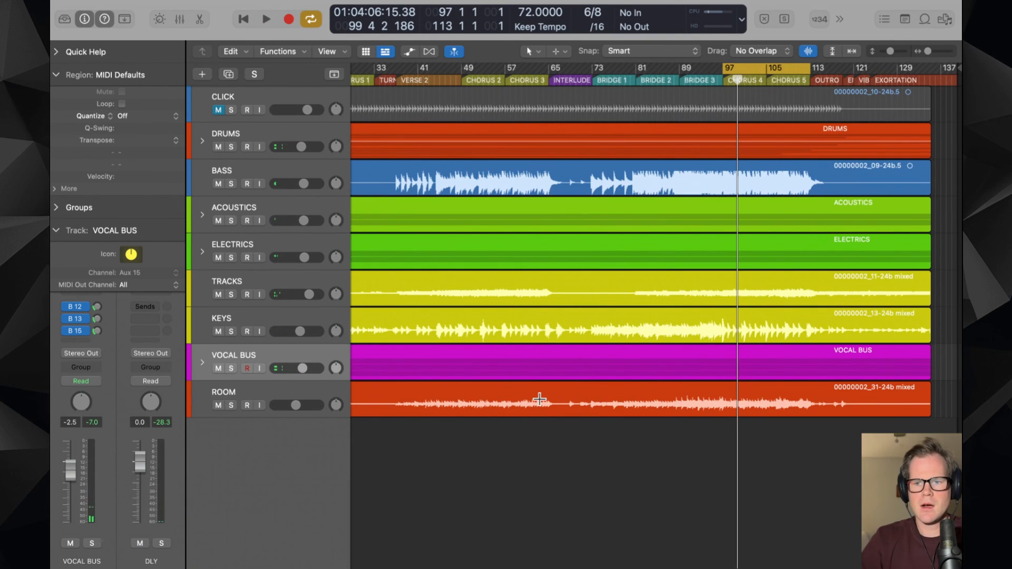
drag(682, 64, 840, 93)
key(x)
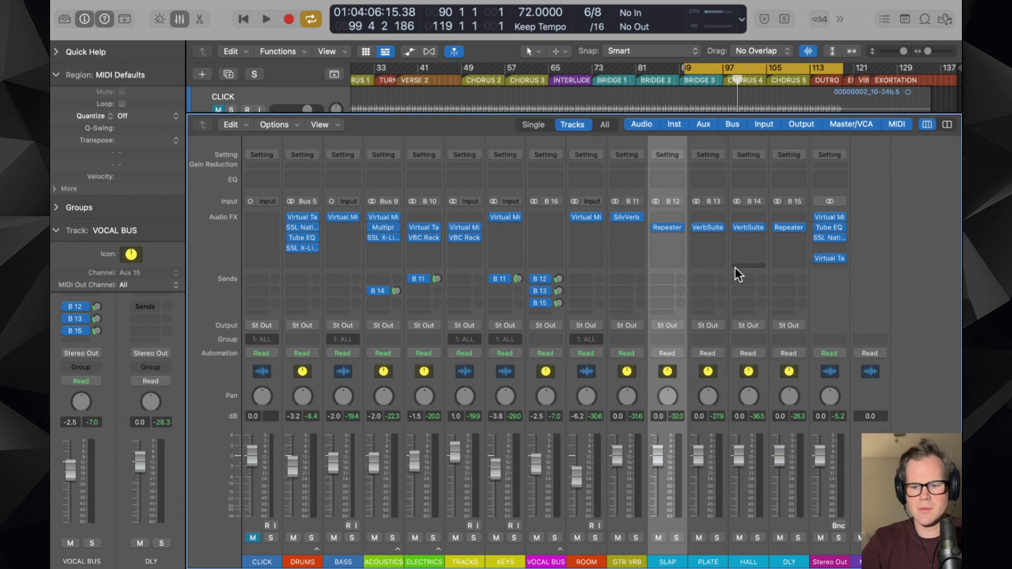
- Insert a stereo SSL X-Limit after the Virtual Tape plug-in on Stereo Out and move its window clear of the channel's plug-ins
click(838, 264)
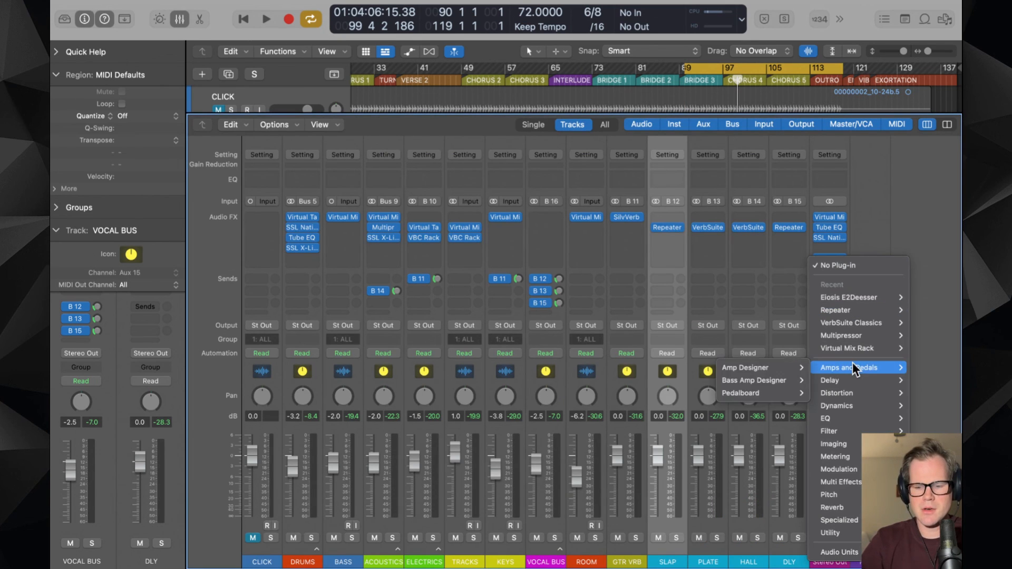
mouse_move(845, 554)
mouse_move(762, 528)
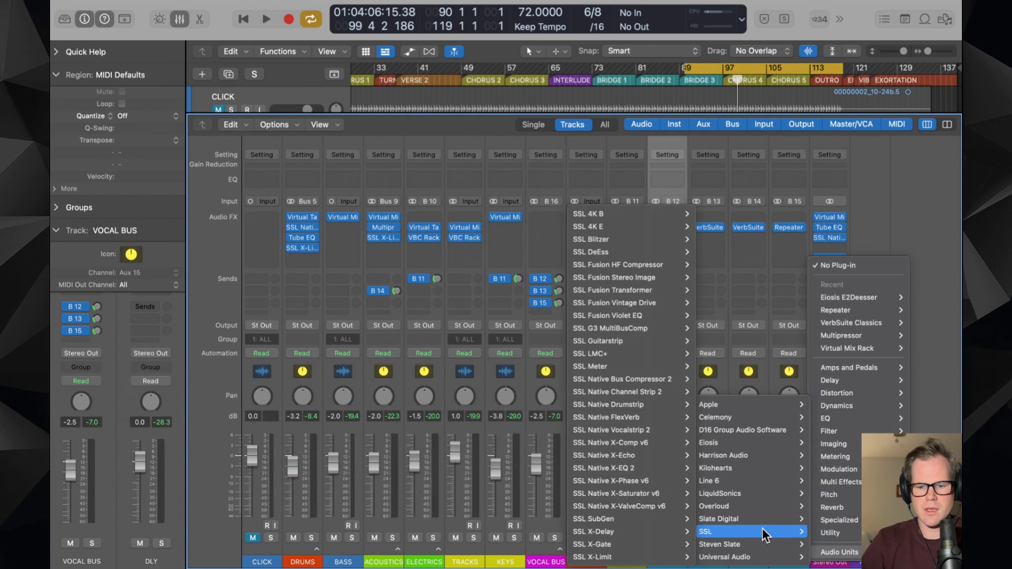
mouse_move(652, 557)
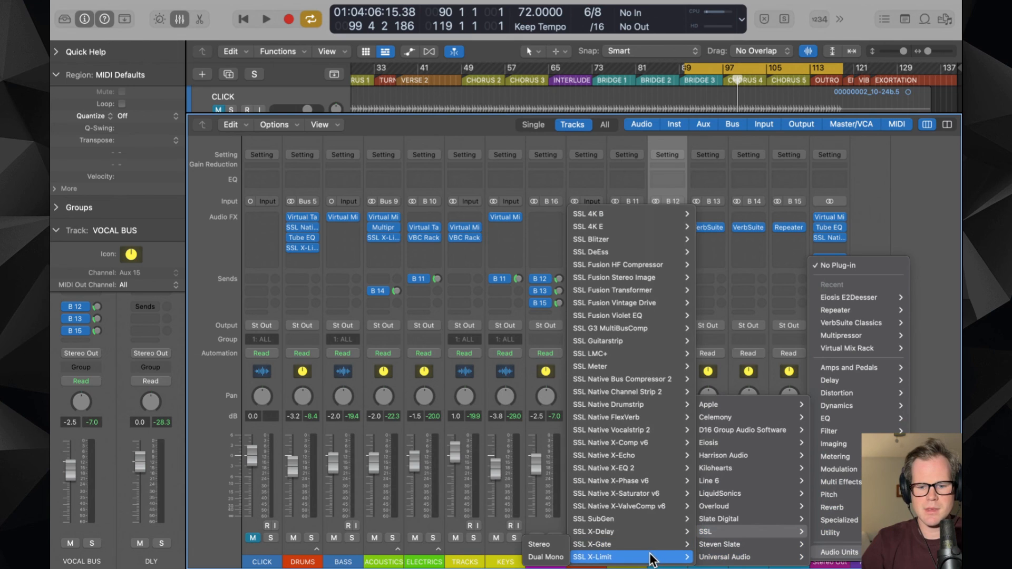
click(549, 546)
drag(652, 162, 508, 116)
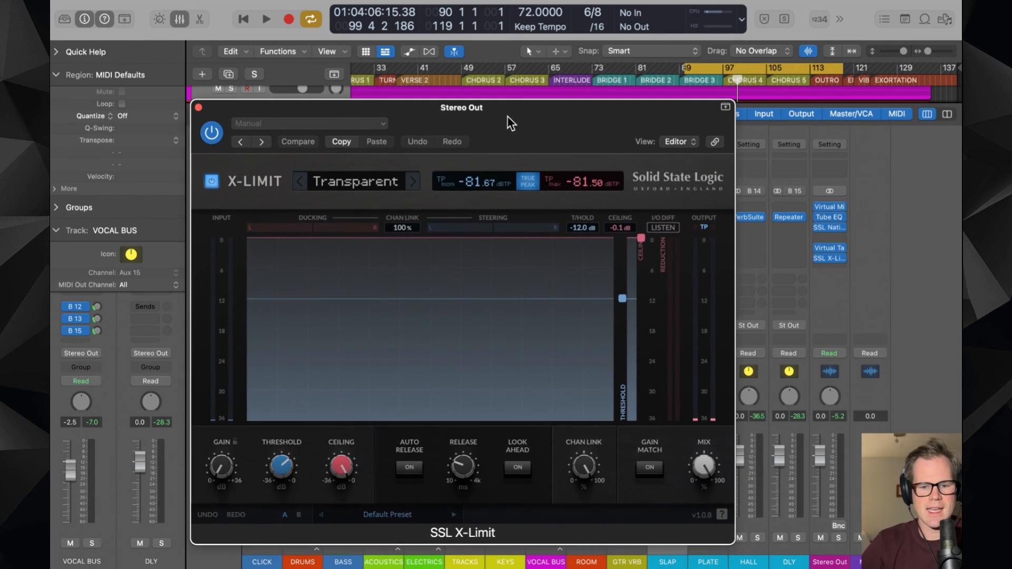
- Raise the X-Limit ceiling to 0.0 dB, set the threshold to -9.4 dB during playback, and audition the input/output difference
drag(281, 465, 283, 364)
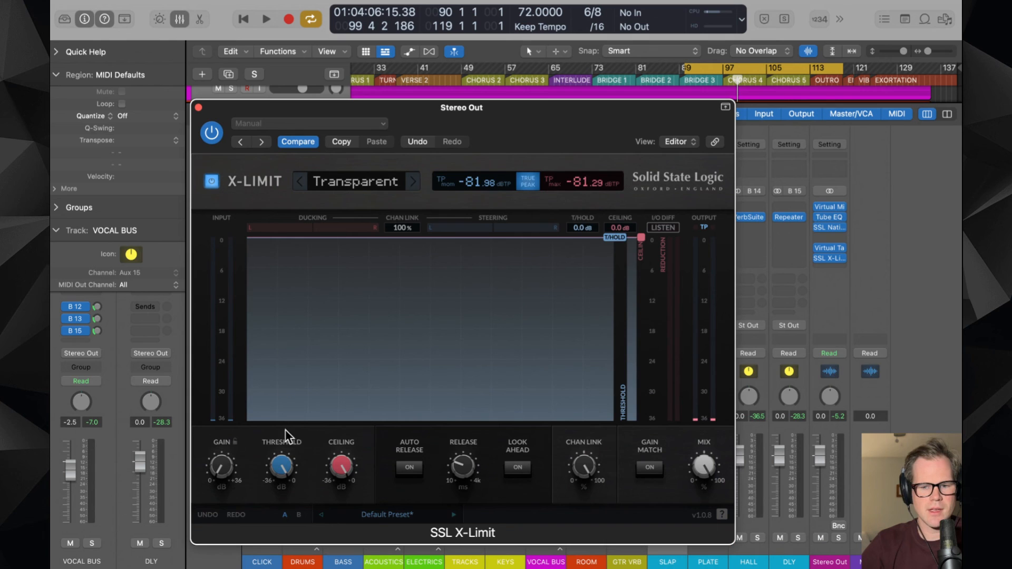
key(space)
mouse_move(282, 465)
mouse_down()
mouse_move(286, 495)
mouse_move(283, 472)
mouse_move(287, 481)
mouse_up()
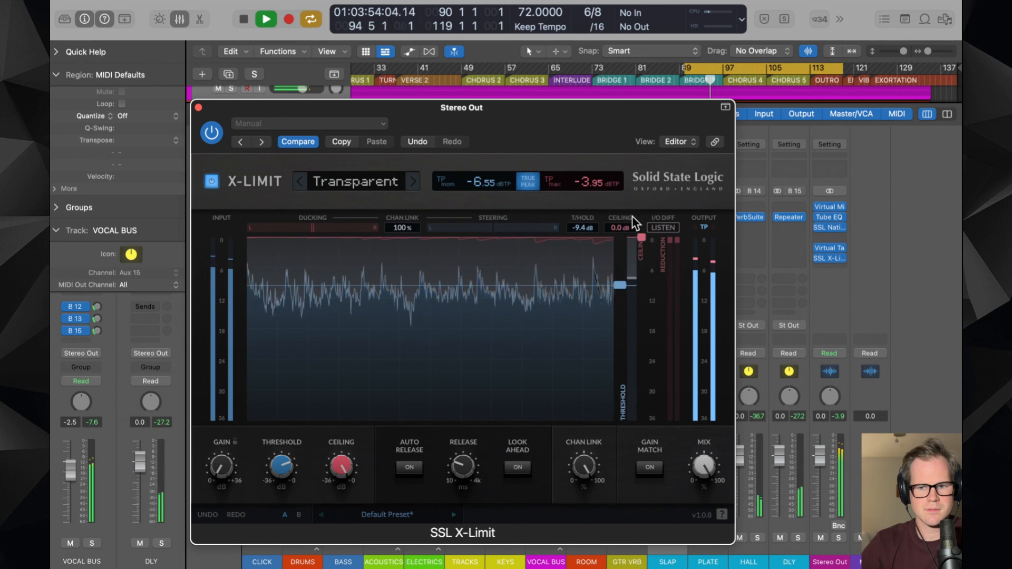
click(653, 226)
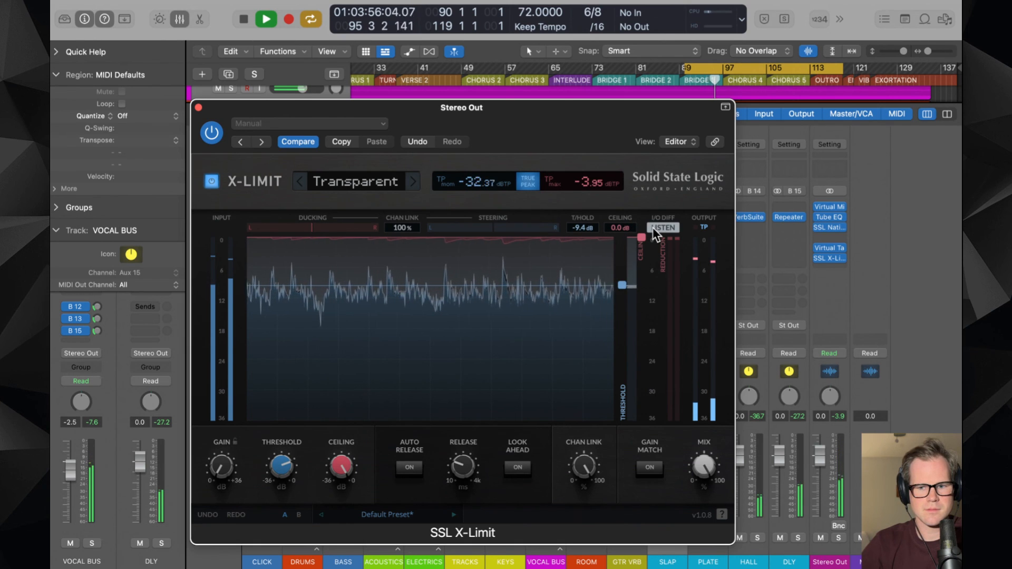
click(653, 226)
- Try X-Limit thresholds of -6.2 dB, -5.7 dB and -20.6 dB with a 0.0 dB ceiling, and stop playback
drag(280, 472, 283, 465)
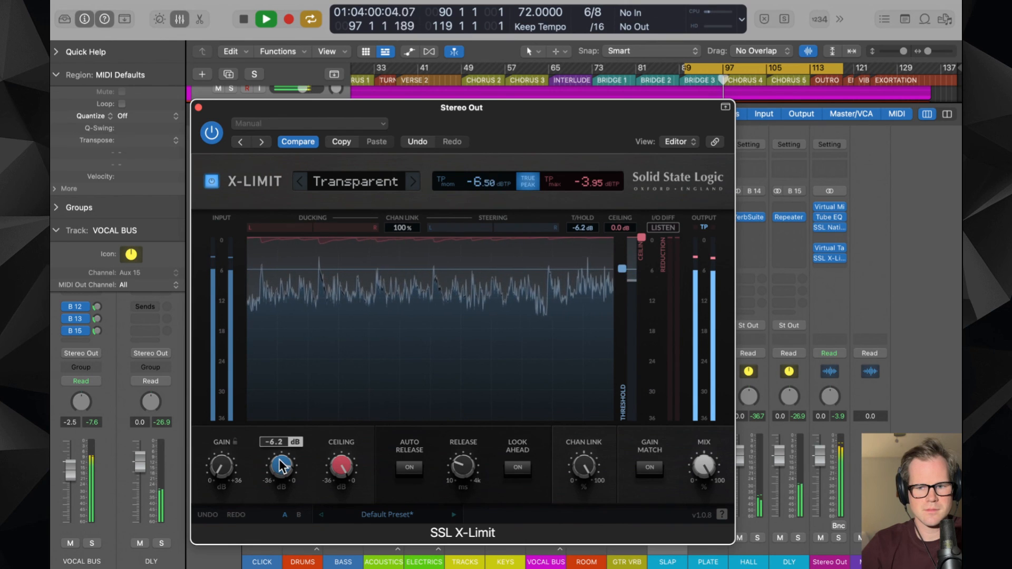
drag(283, 466, 257, 435)
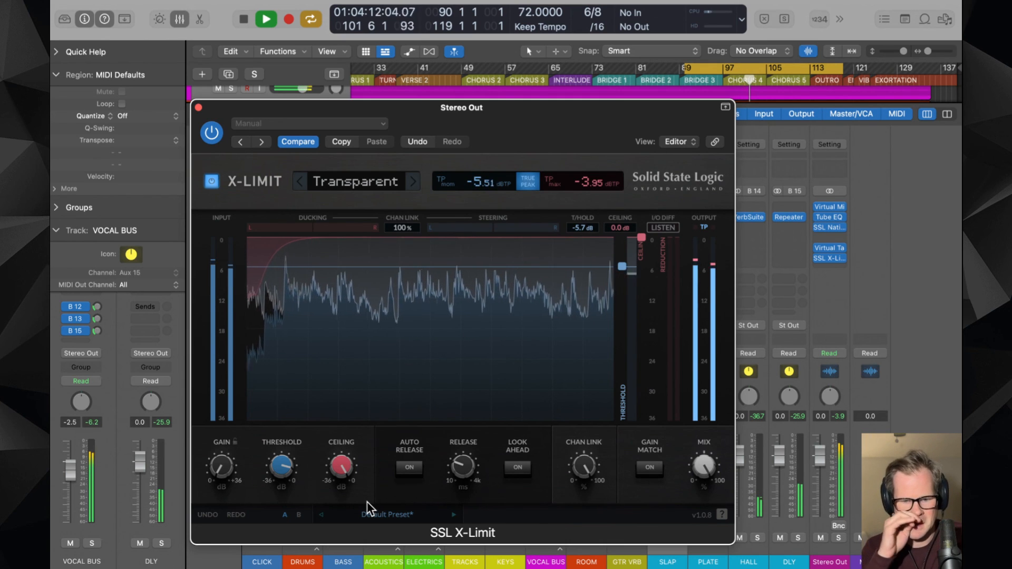
drag(337, 463, 345, 500)
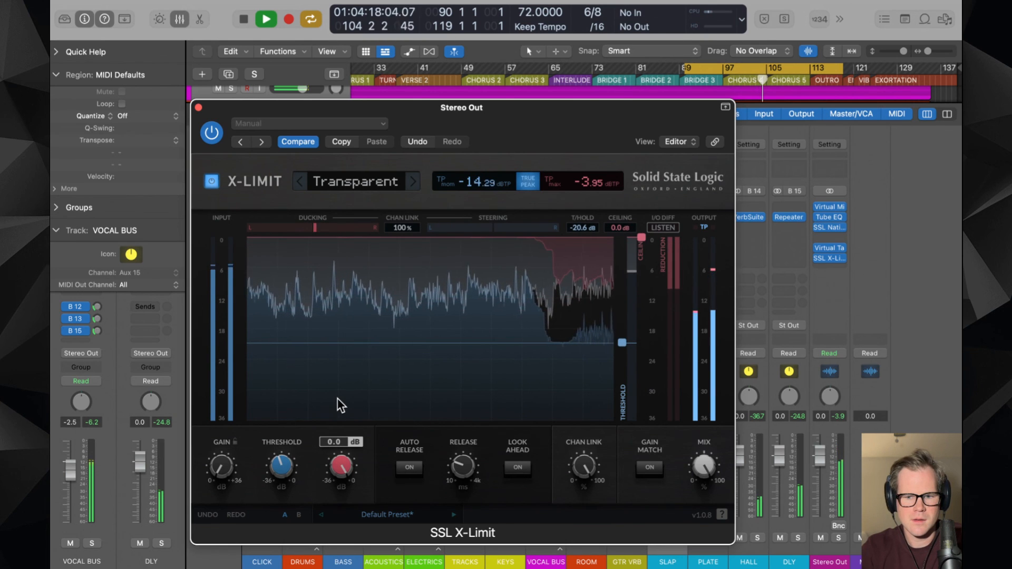
key(space)
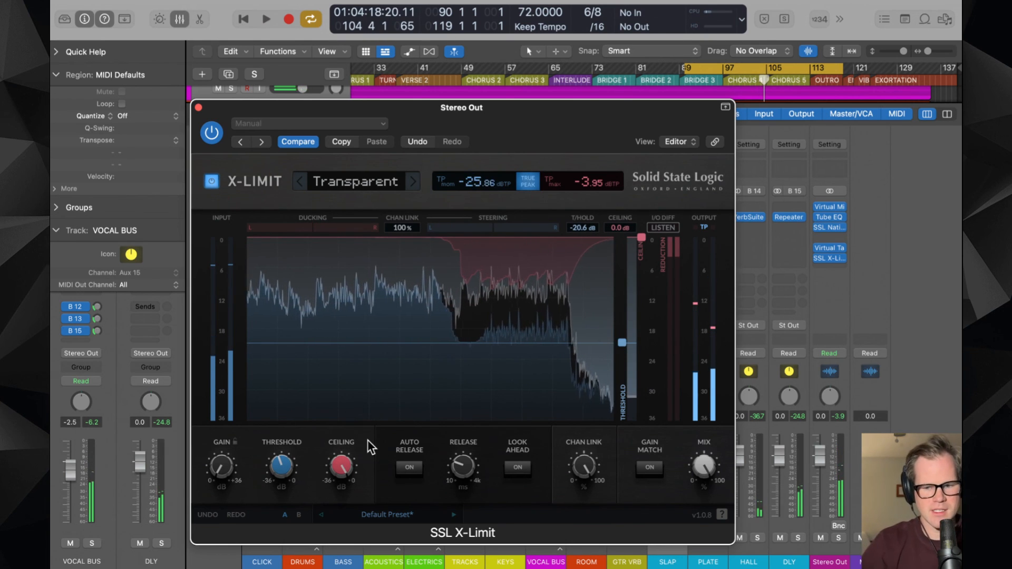
- Set the X-Limit threshold on Stereo Out to -4.8 dB during playback and close the plug-in window
key(space)
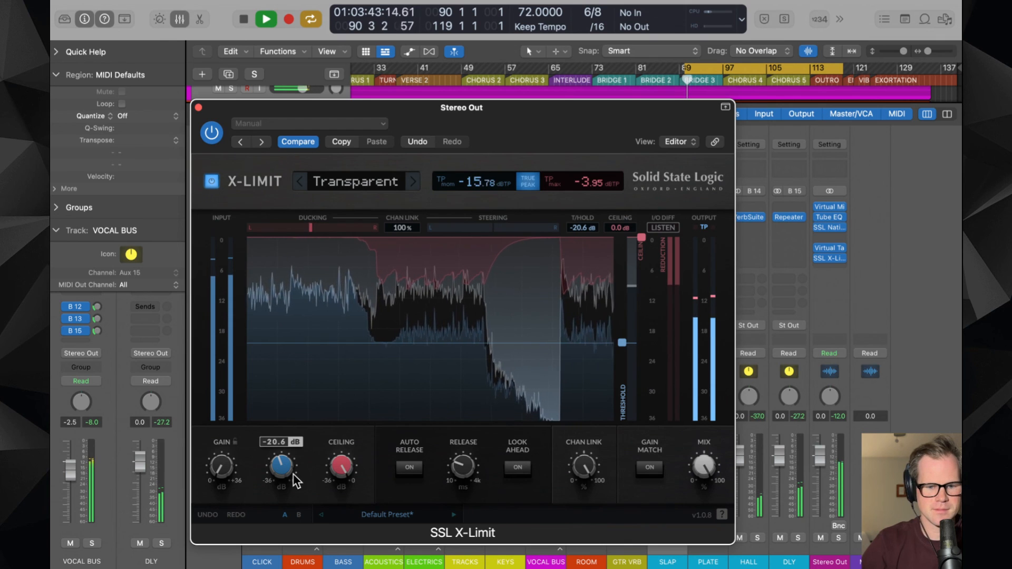
drag(296, 480, 295, 414)
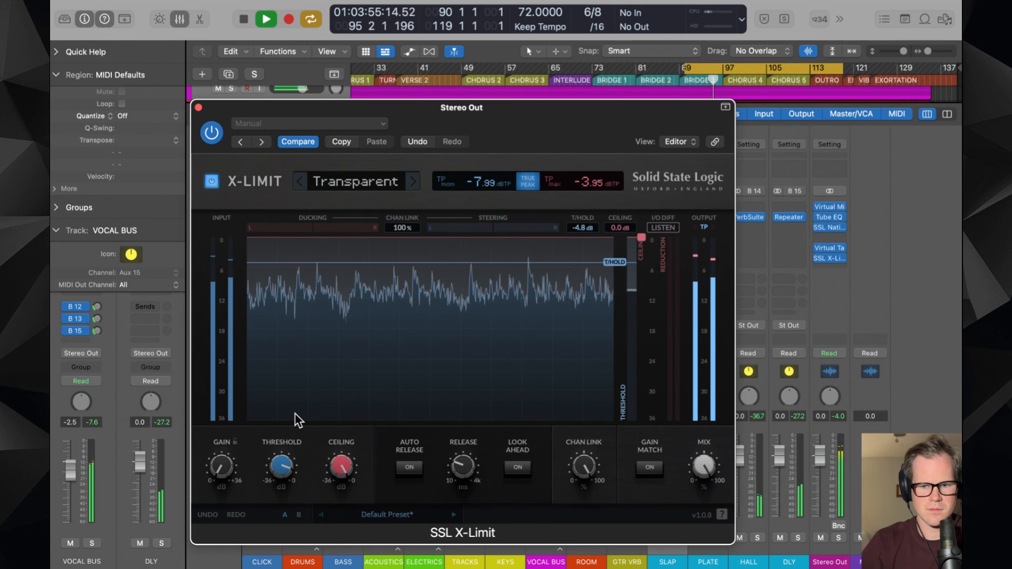
click(199, 107)
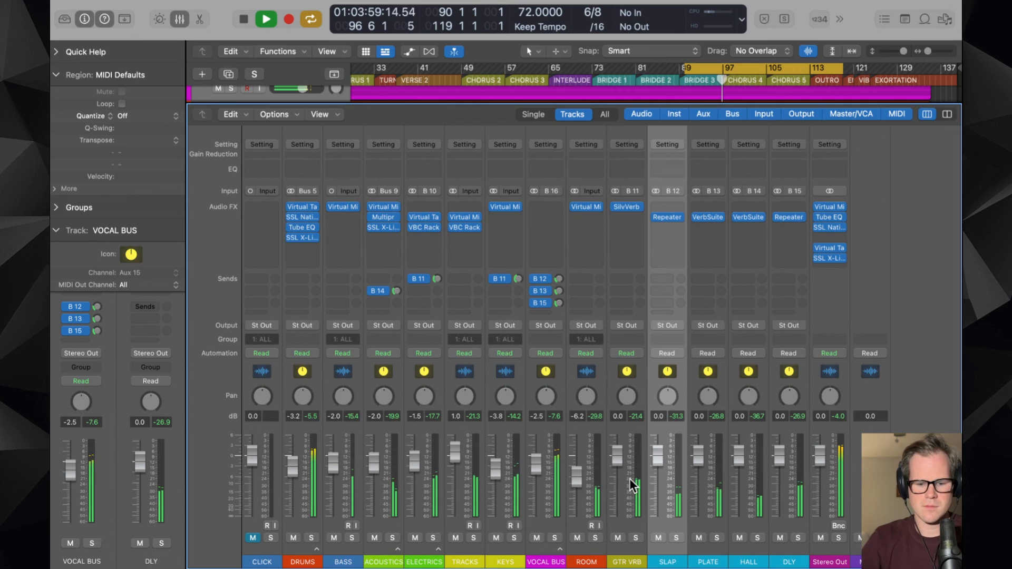
- Listen to the limited mix from Bridge 3 through Chorus 4 while checking the arrangement and channel levels, and stop playback
key(x)
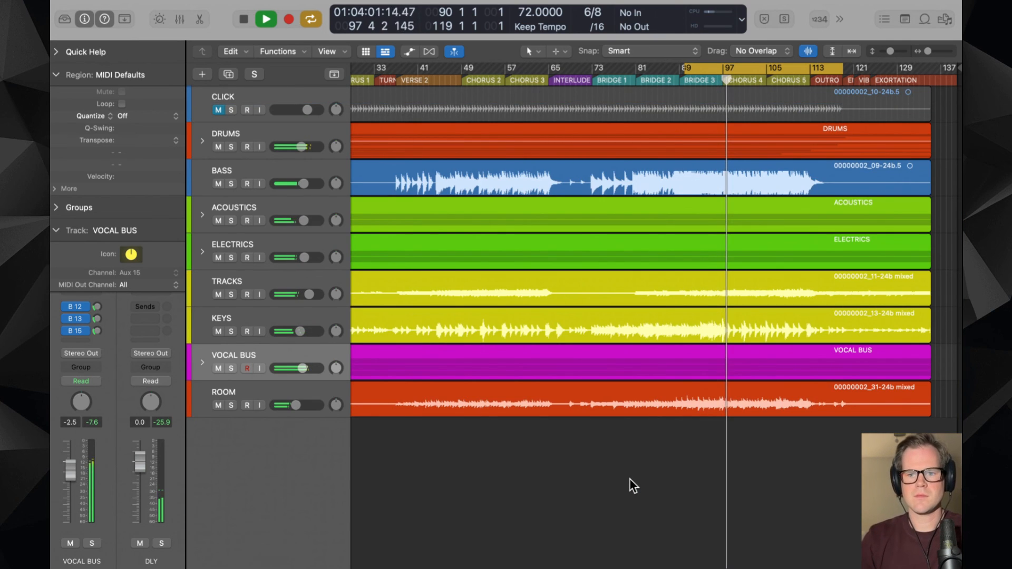
key(super+Right)
key(super+Right)
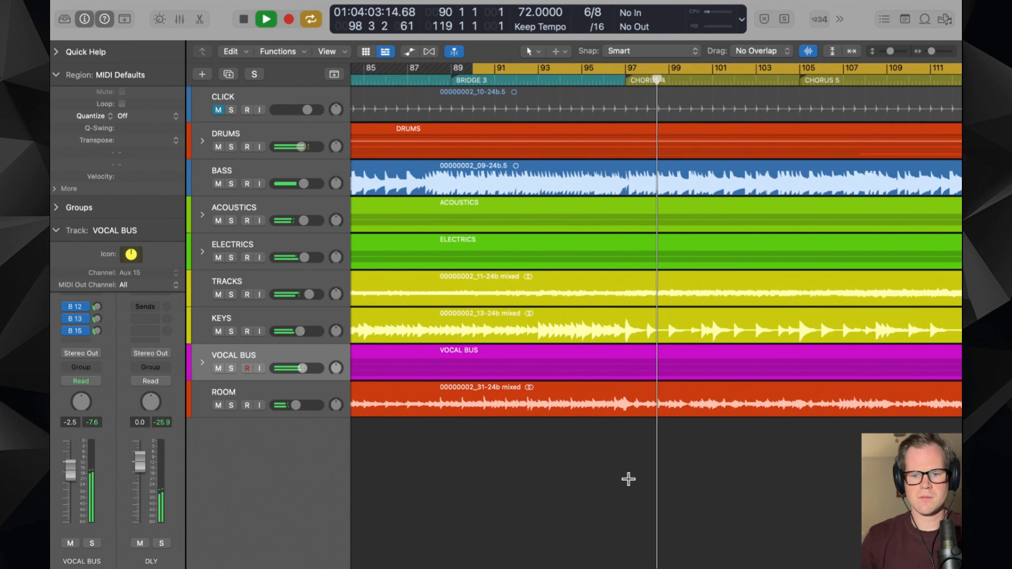
key(x)
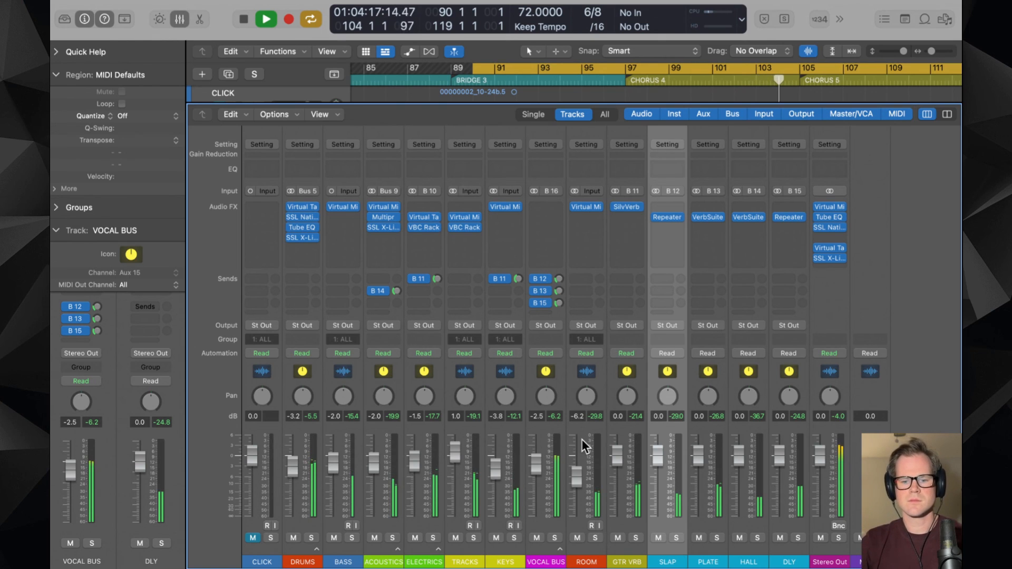
key(x)
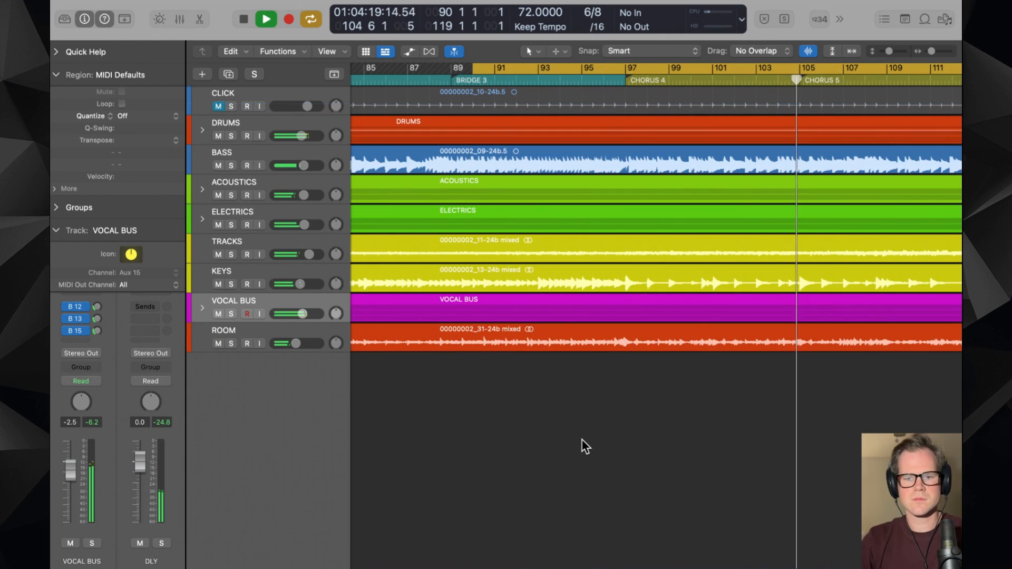
key(space)
- Set the cycle range from bar 97 to bar 113, covering Chorus 4 and Chorus 5
key(z)
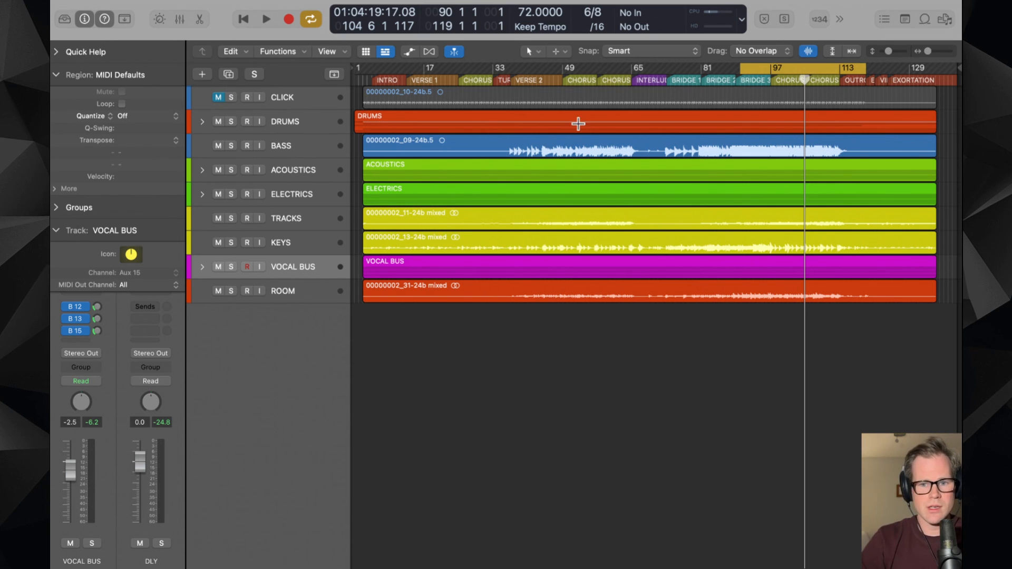
key(x)
key(c)
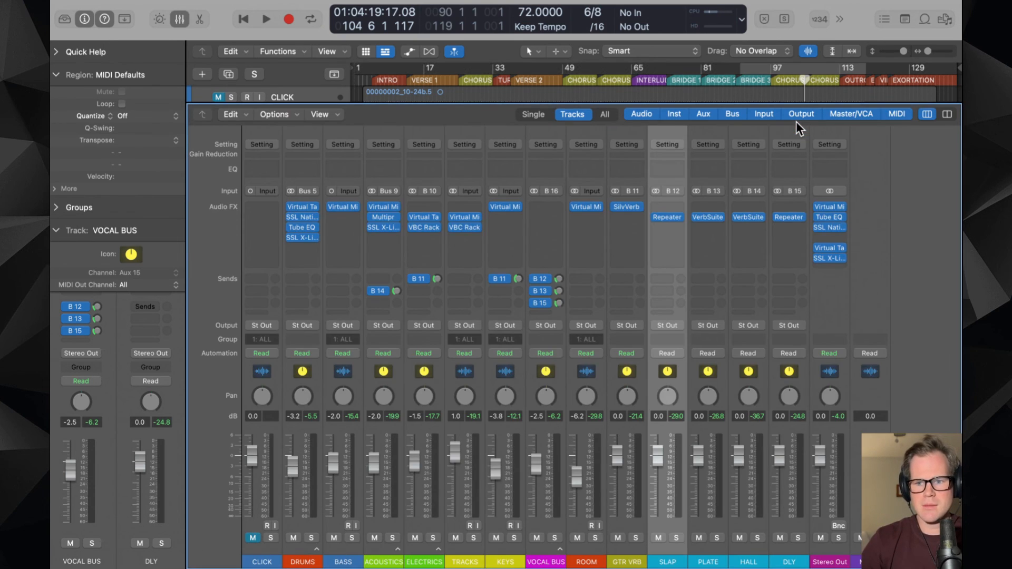
key(x)
key(super+Right)
key(super+Right)
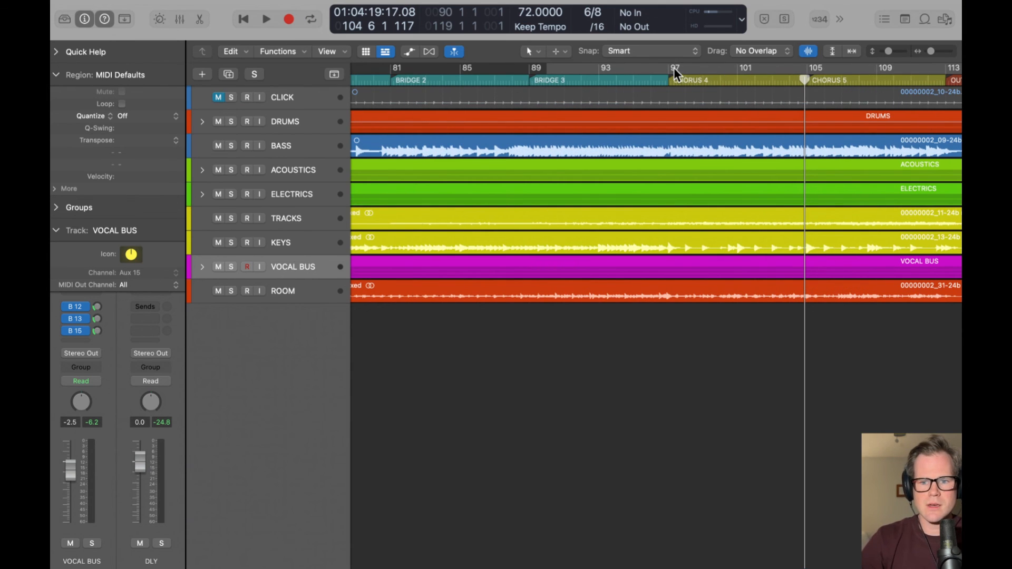
drag(674, 68, 944, 129)
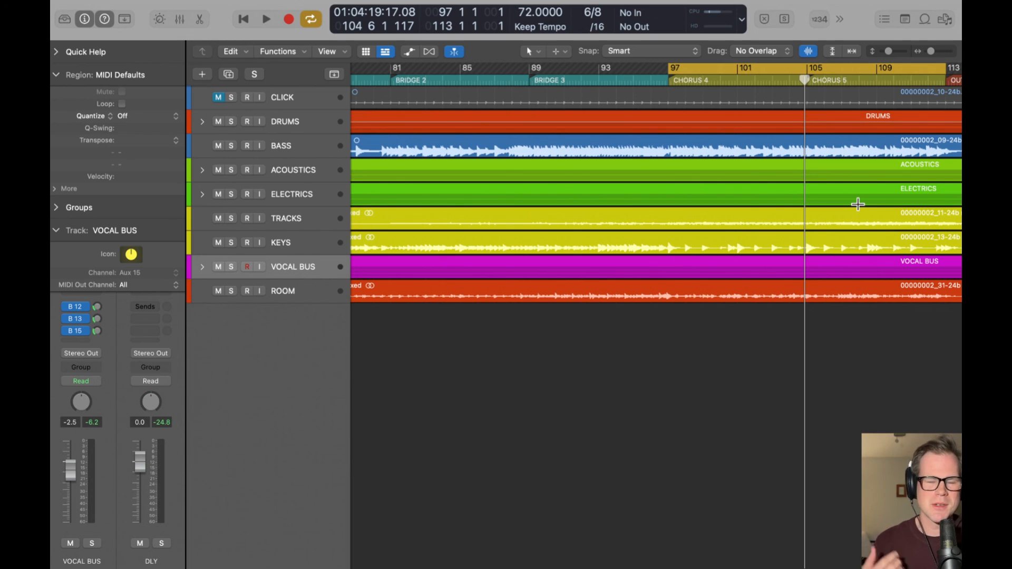
- Play back the cycled choruses and follow the mix in the arrangement toward the Outro
key(space)
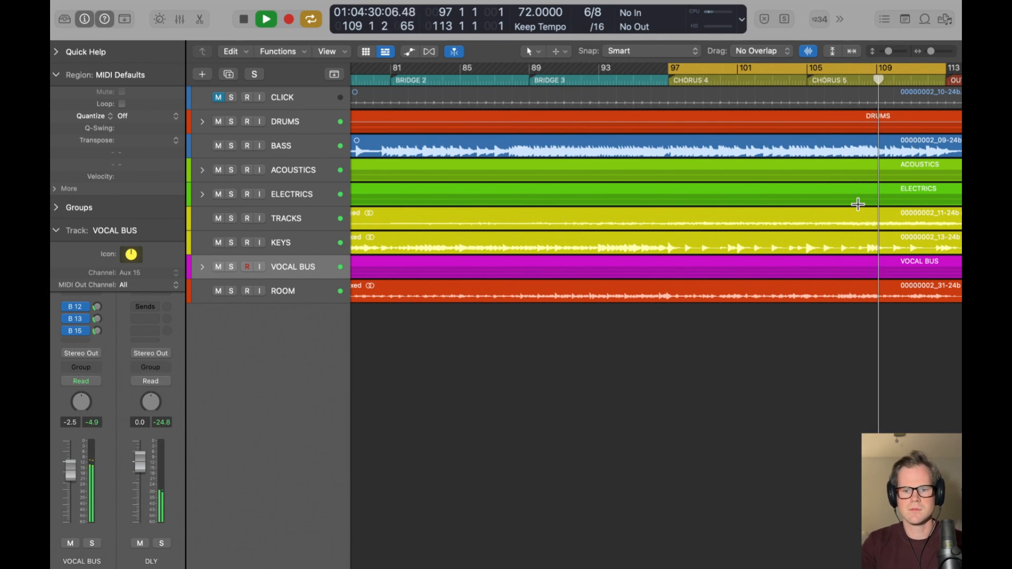
scroll(751, 367, right, 5)
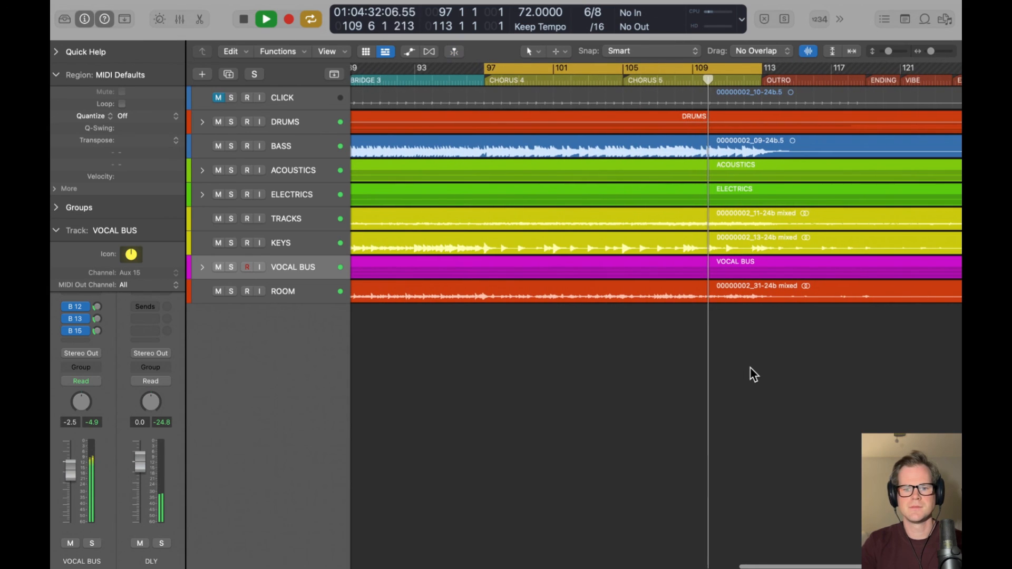
key(super+Up)
key(super+Up)
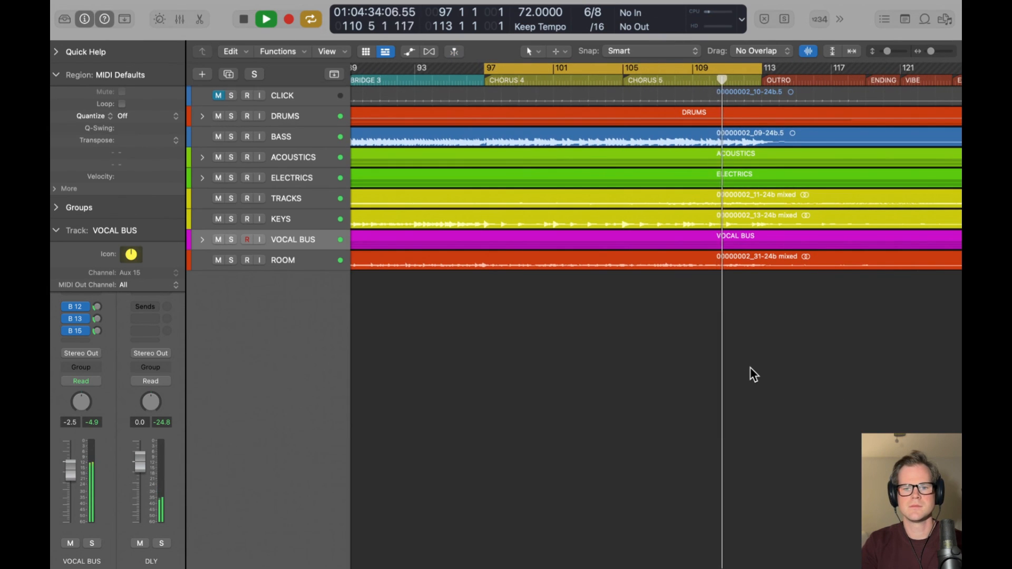